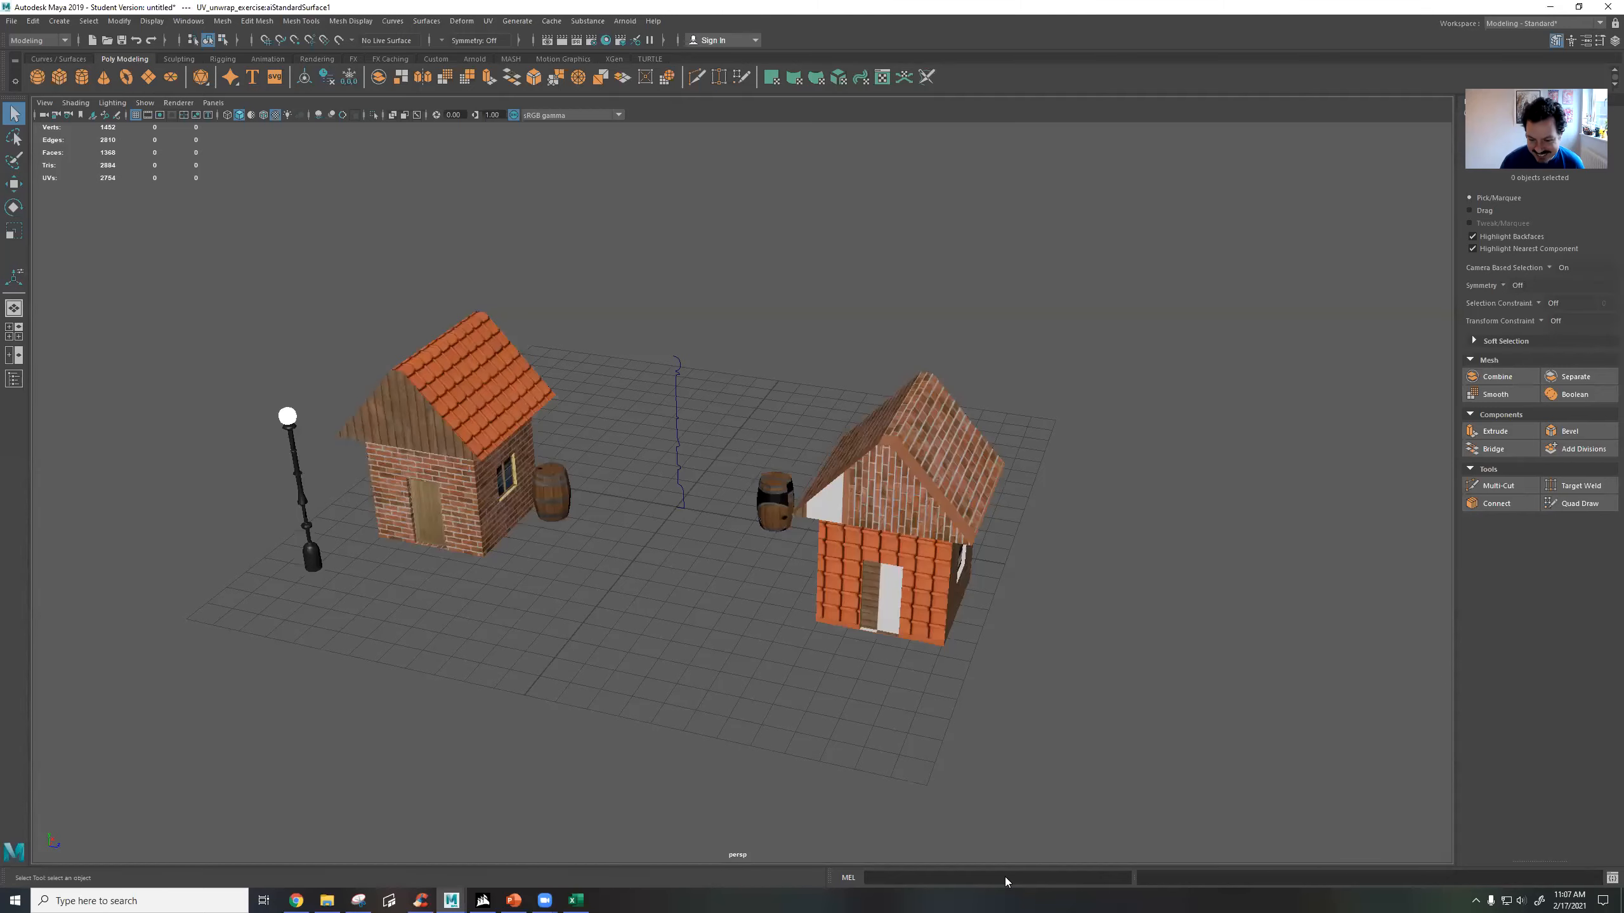
# Examine the two brick houses and the two barrels by selecting them one after another.
pyautogui.click(649, 603)
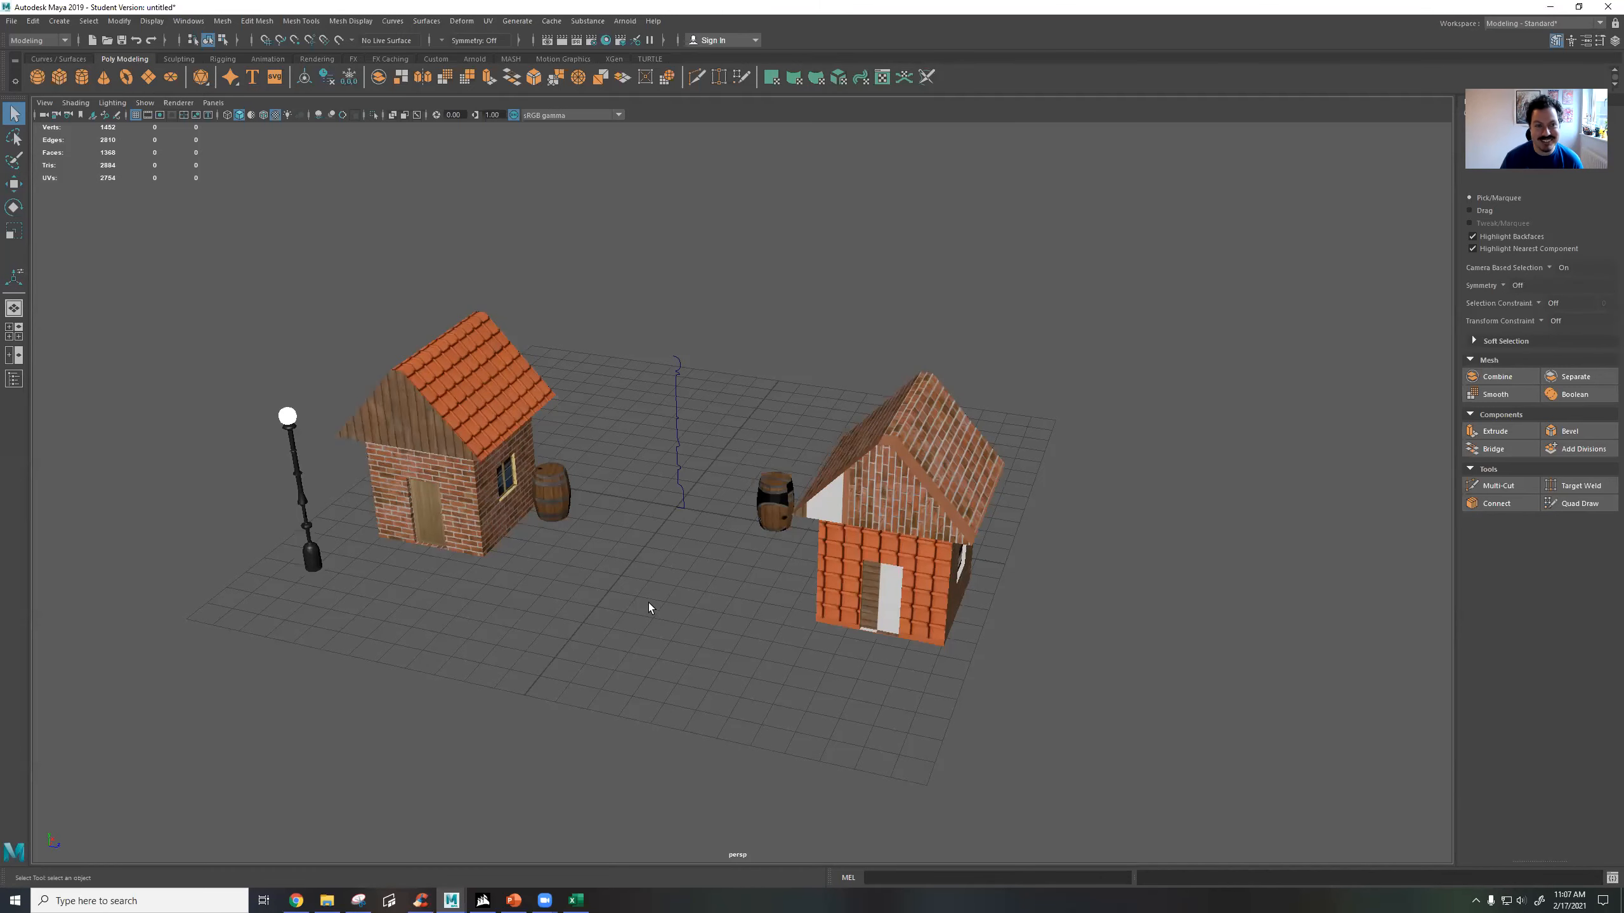
pyautogui.click(888, 575)
pyautogui.click(476, 482)
pyautogui.keyDown('alt'); pyautogui.moveTo(753, 577); pyautogui.dragTo(831, 666); pyautogui.keyUp('alt')
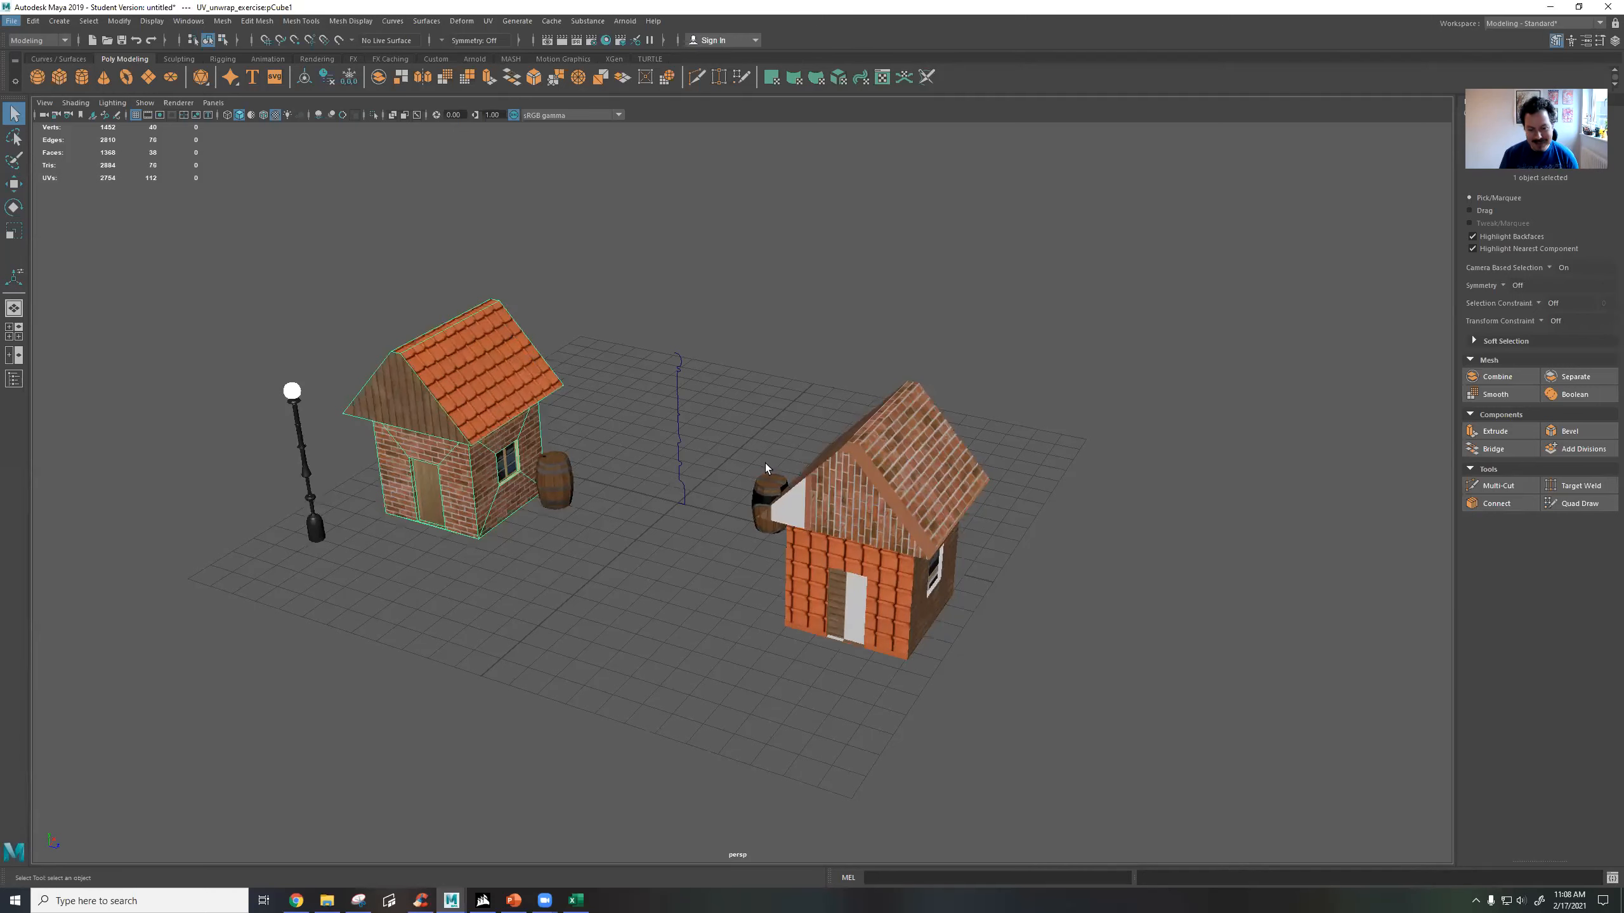
pyautogui.click(872, 519)
pyautogui.keyDown('alt'); pyautogui.moveTo(795, 531); pyautogui.dragTo(777, 483); pyautogui.keyUp('alt')
pyautogui.click(777, 487)
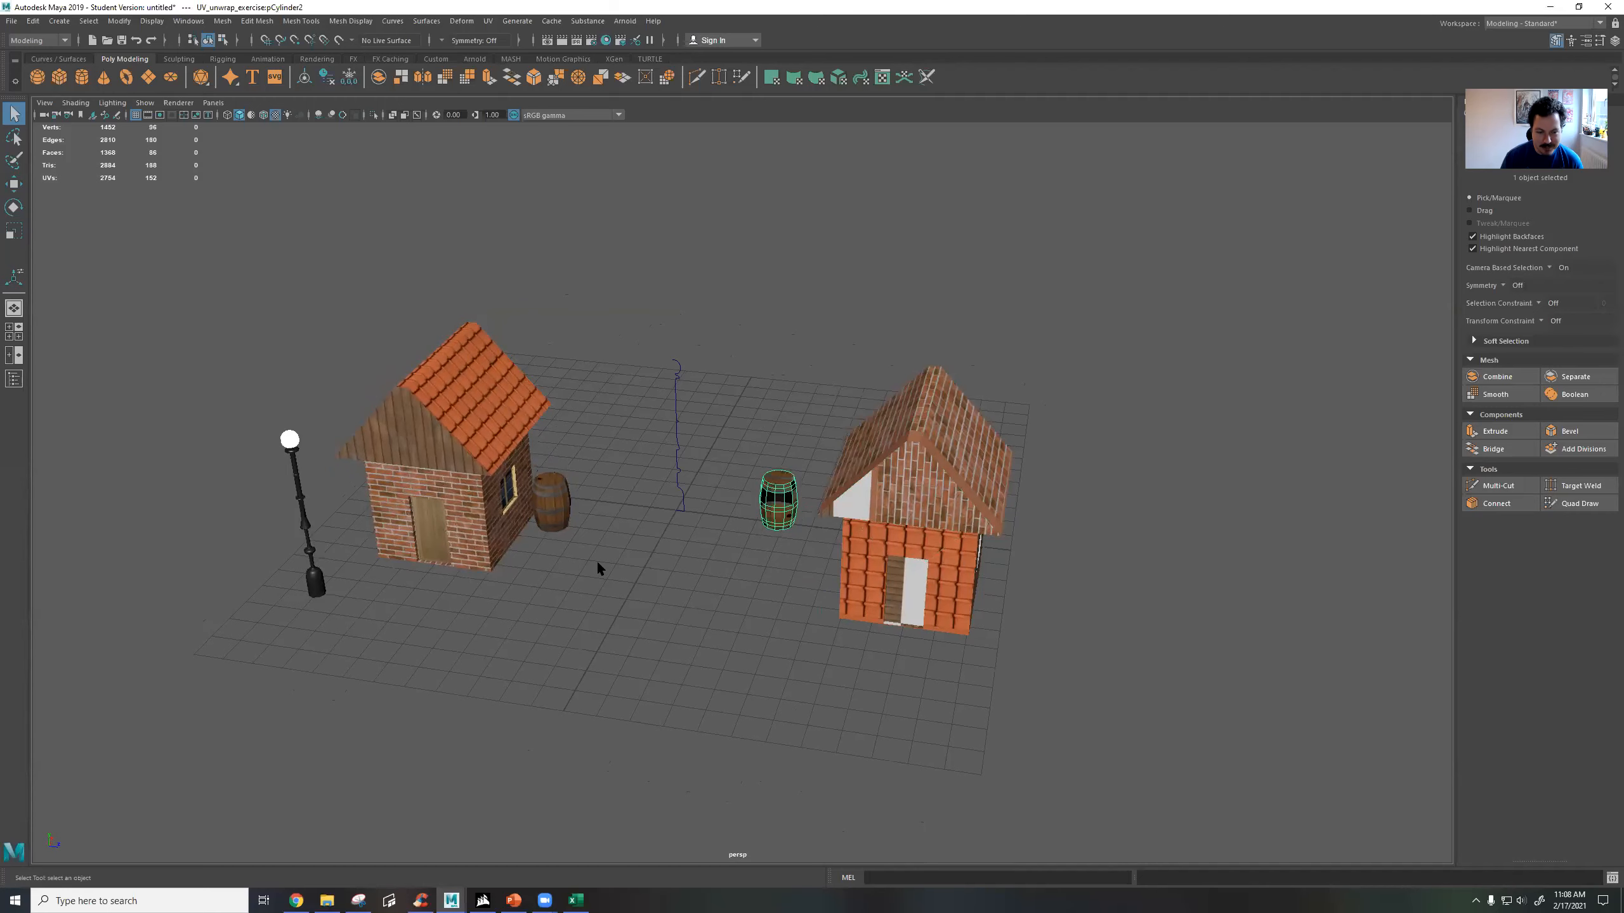
pyautogui.click(553, 501)
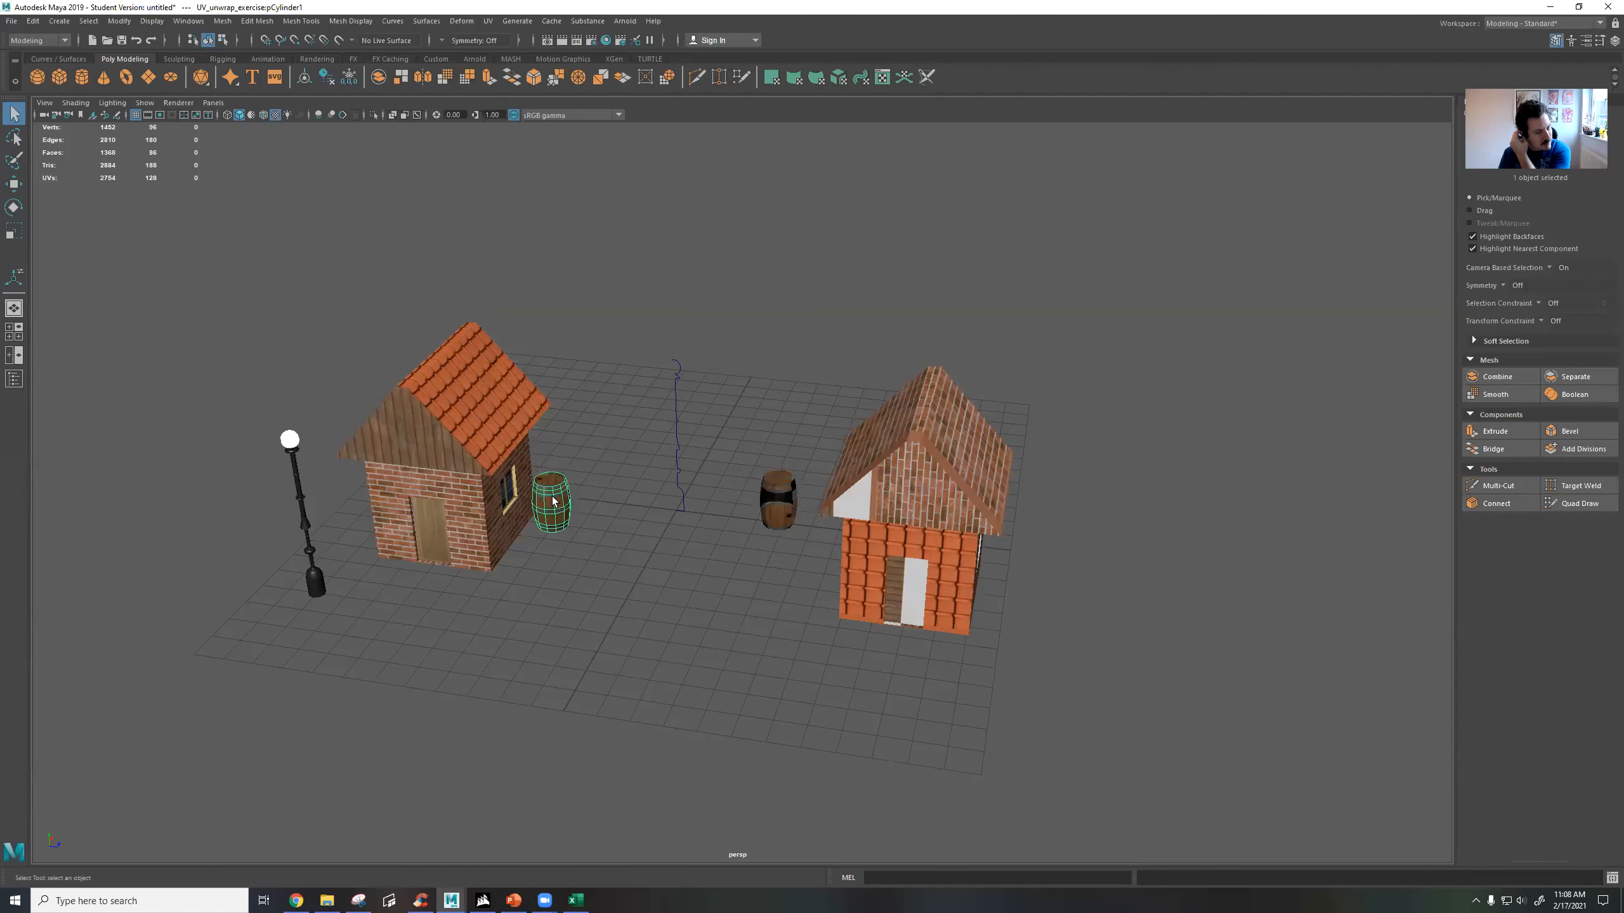
pyautogui.scroll(3, 541, 509)
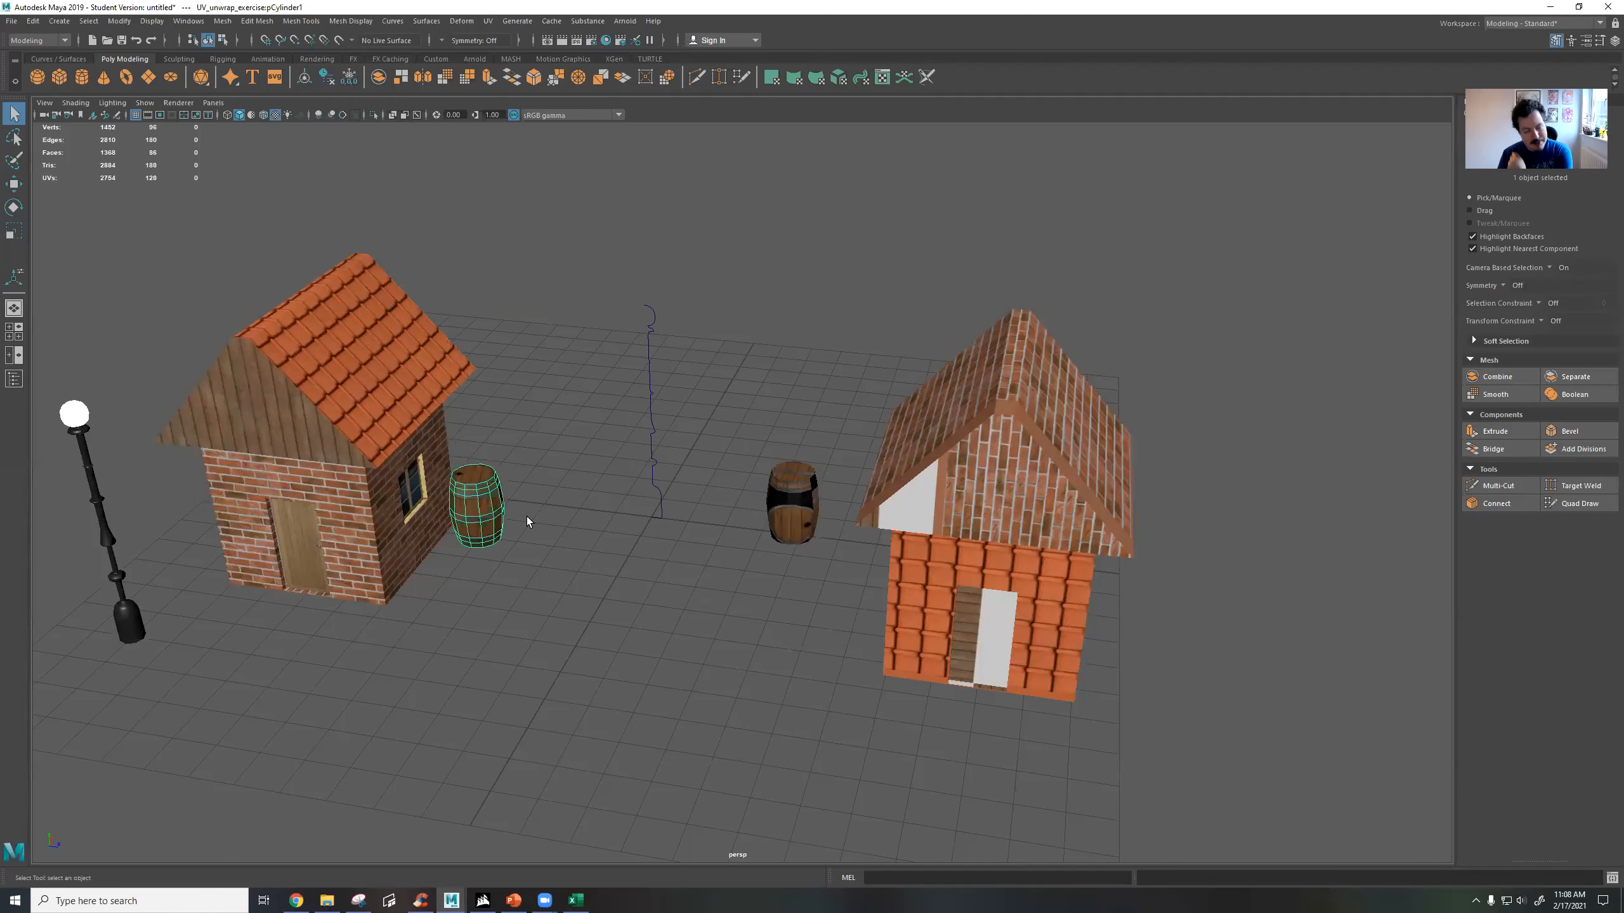
# Switch to the Maya window with the cowgirl_cartoon.ma scene, closing its Hypershade and widening the window.
pyautogui.moveTo(451, 900)
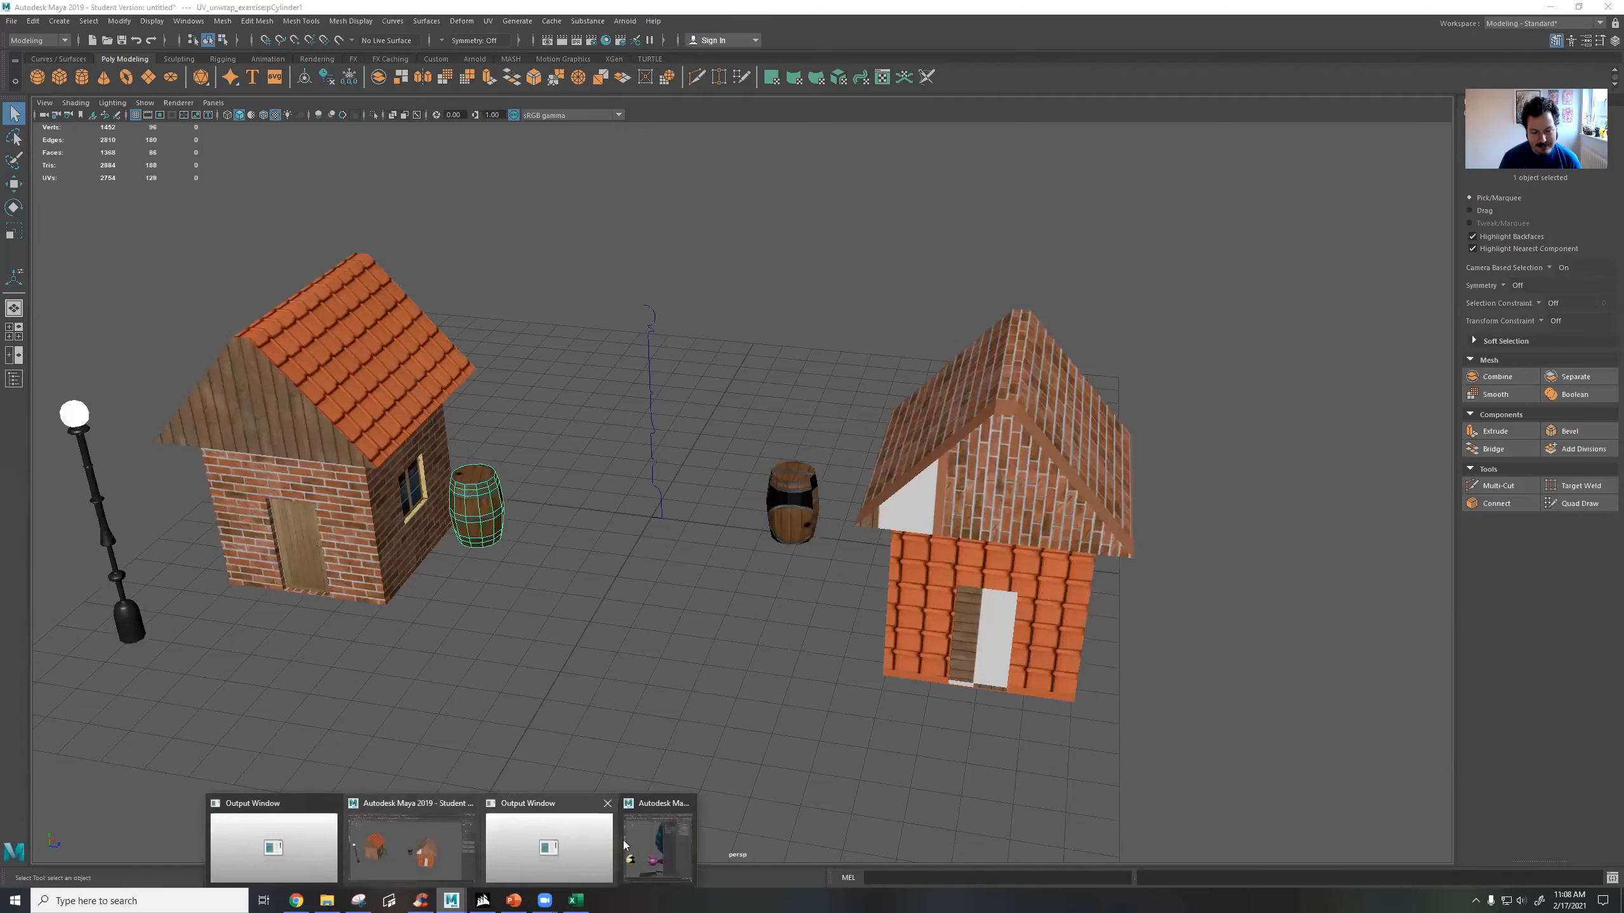
pyautogui.click(630, 843)
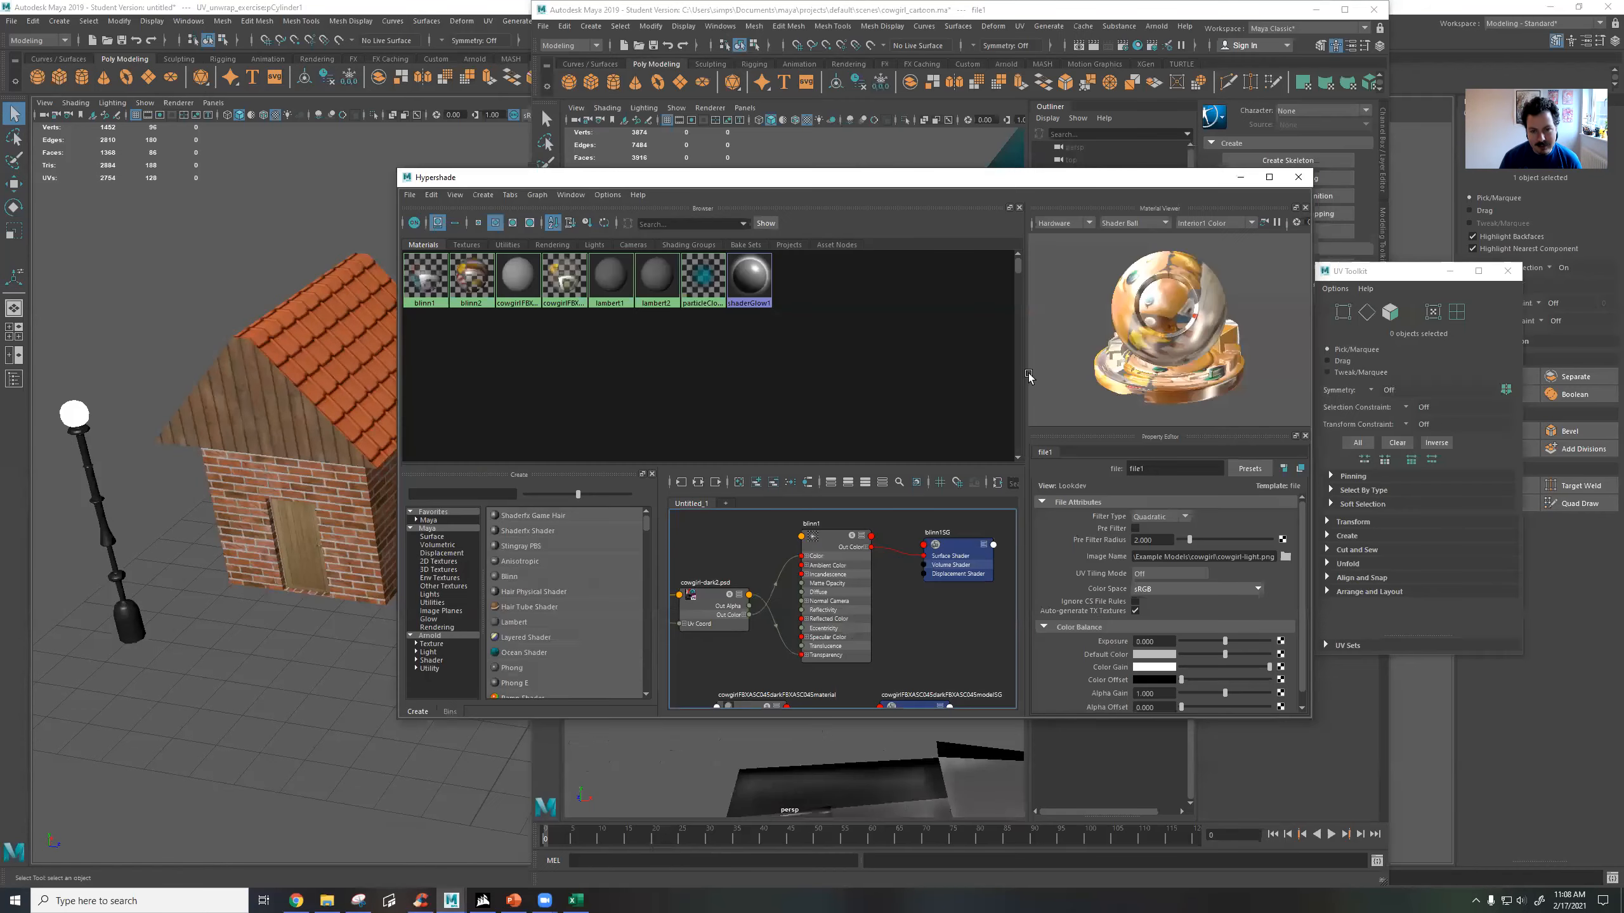
pyautogui.click(1298, 177)
pyautogui.moveTo(530, 402); pyautogui.dragTo(280, 403)
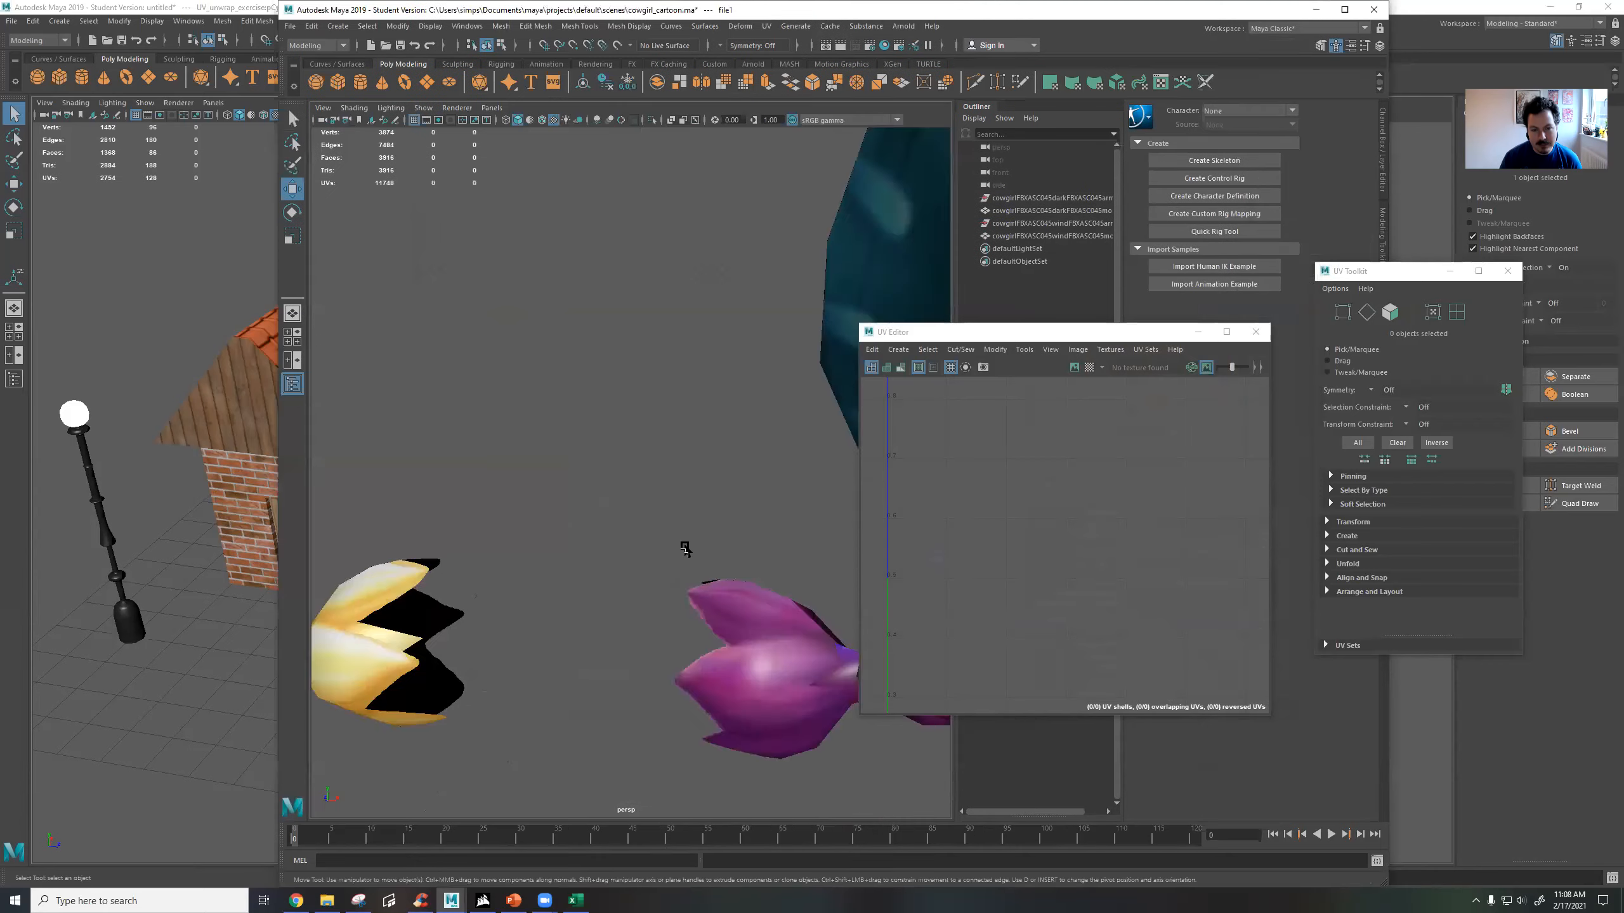
# Select the blonde cowgirl, view her full UV layout in the UV Editor and close the editor.
pyautogui.click(470, 491)
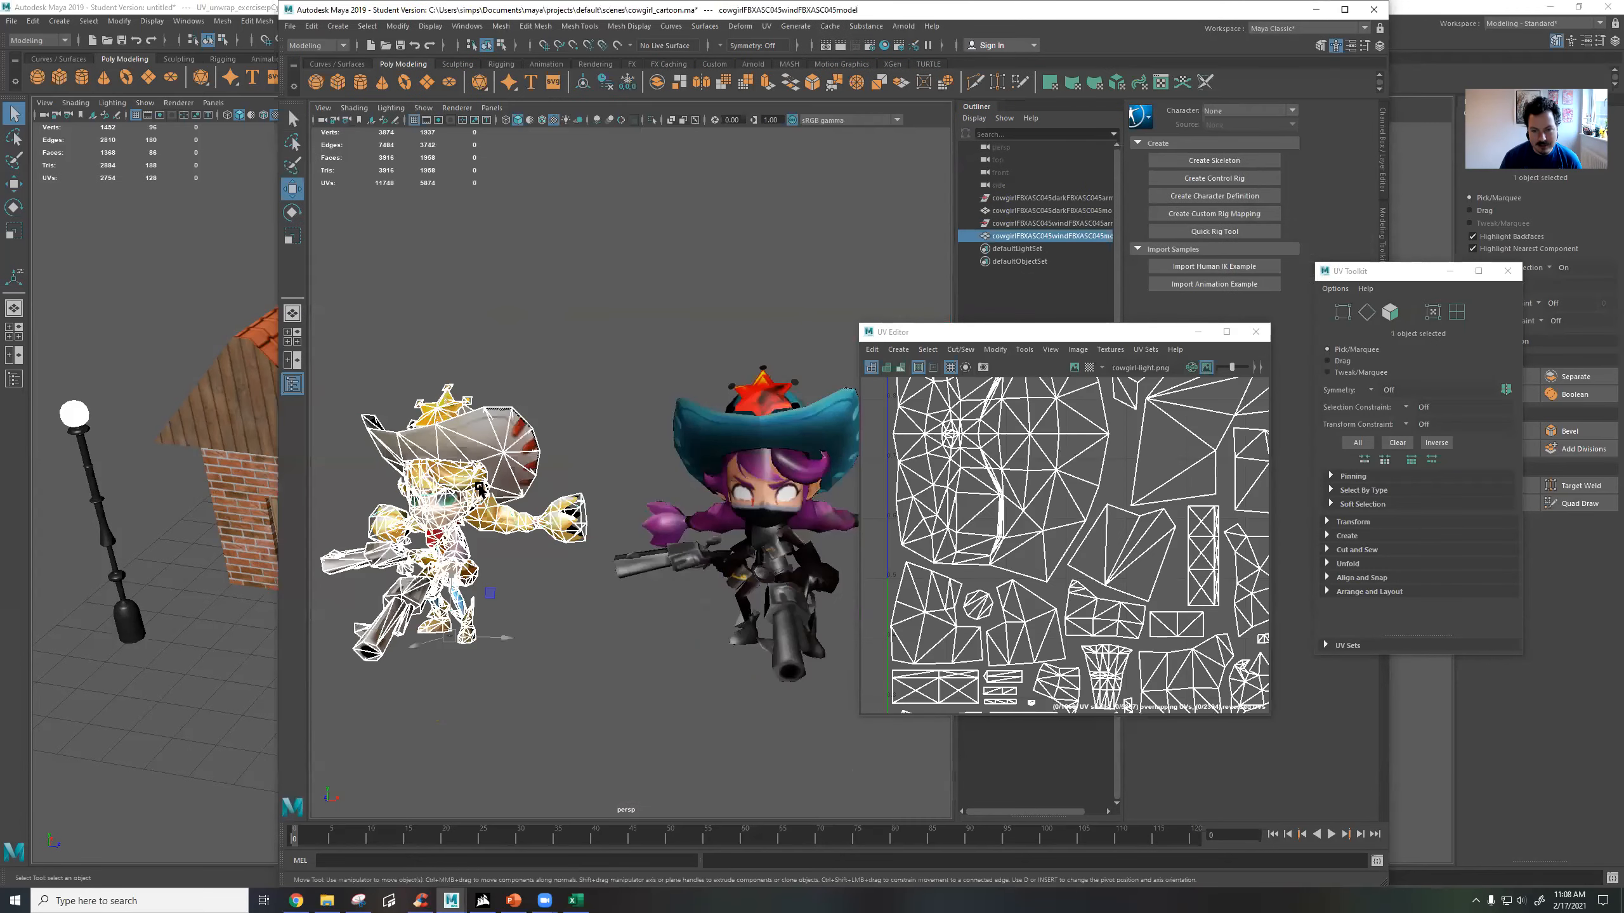
pyautogui.scroll(-4, 1069, 548)
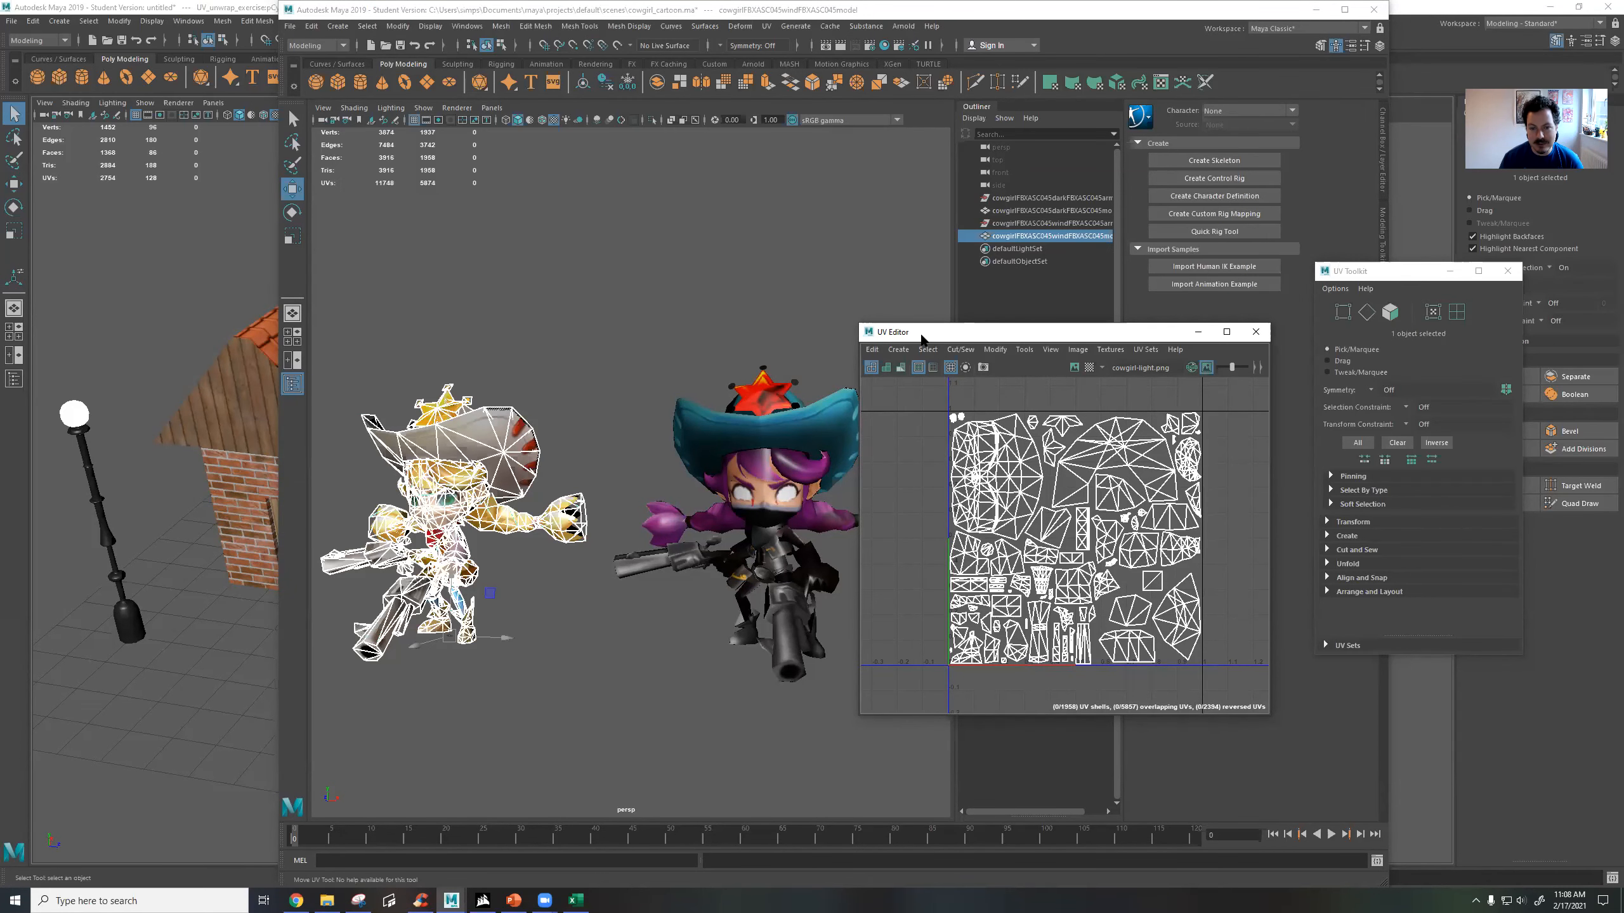
pyautogui.moveTo(921, 339); pyautogui.dragTo(670, 310)
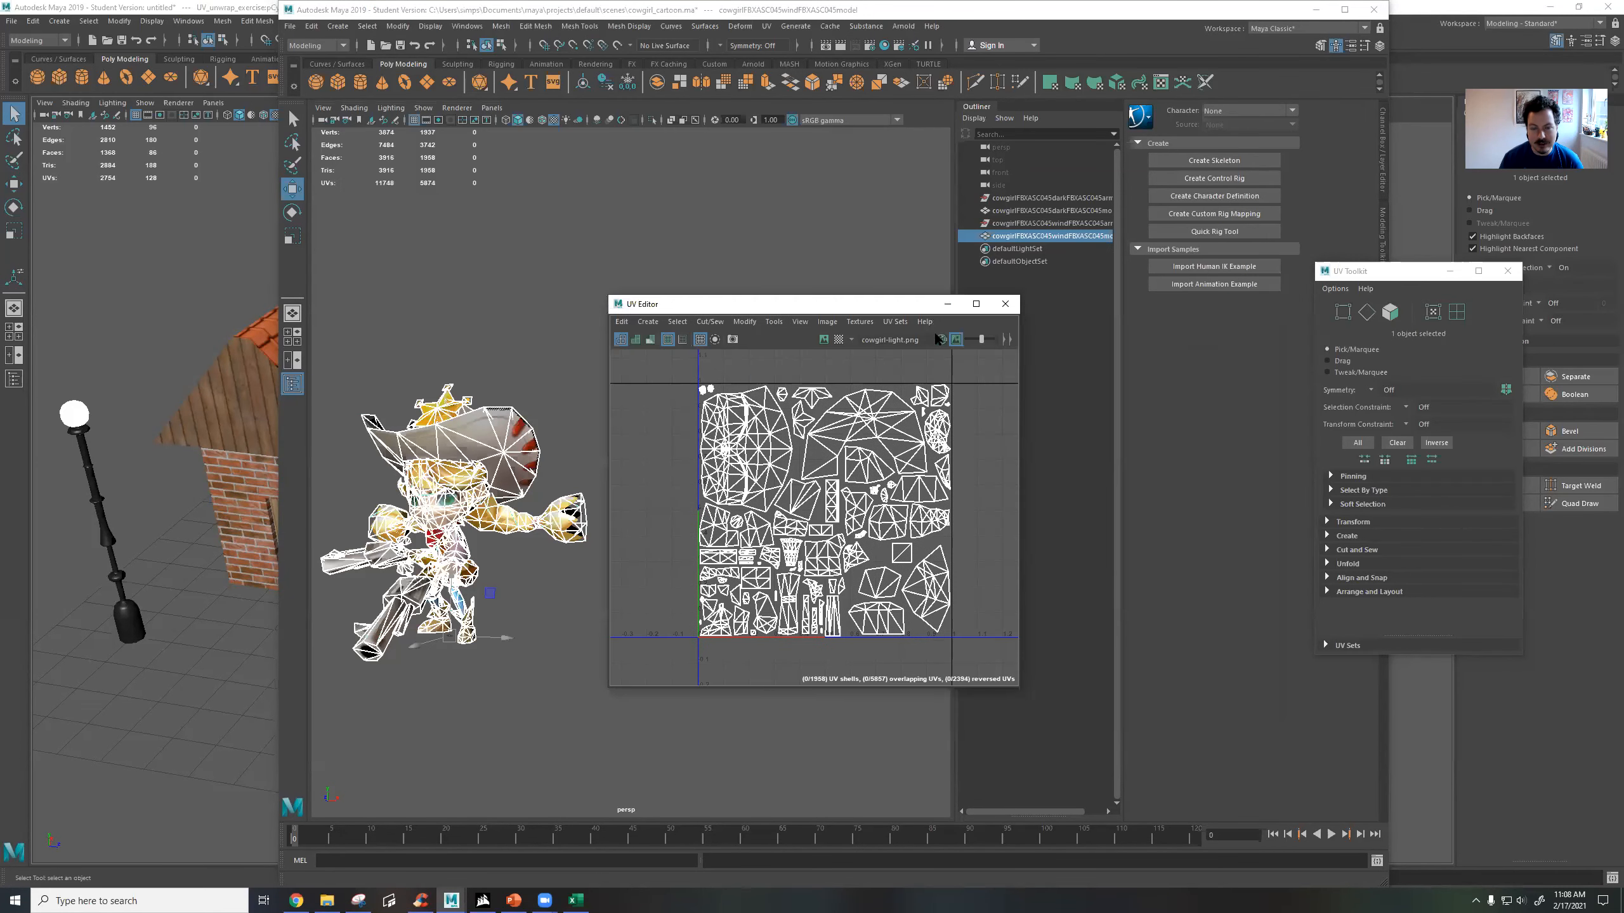
pyautogui.click(1014, 303)
# Cycle through the menu sets back to Modeling and open the UV Editor for the blonde cowgirl.
pyautogui.click(319, 45)
pyautogui.click(316, 60)
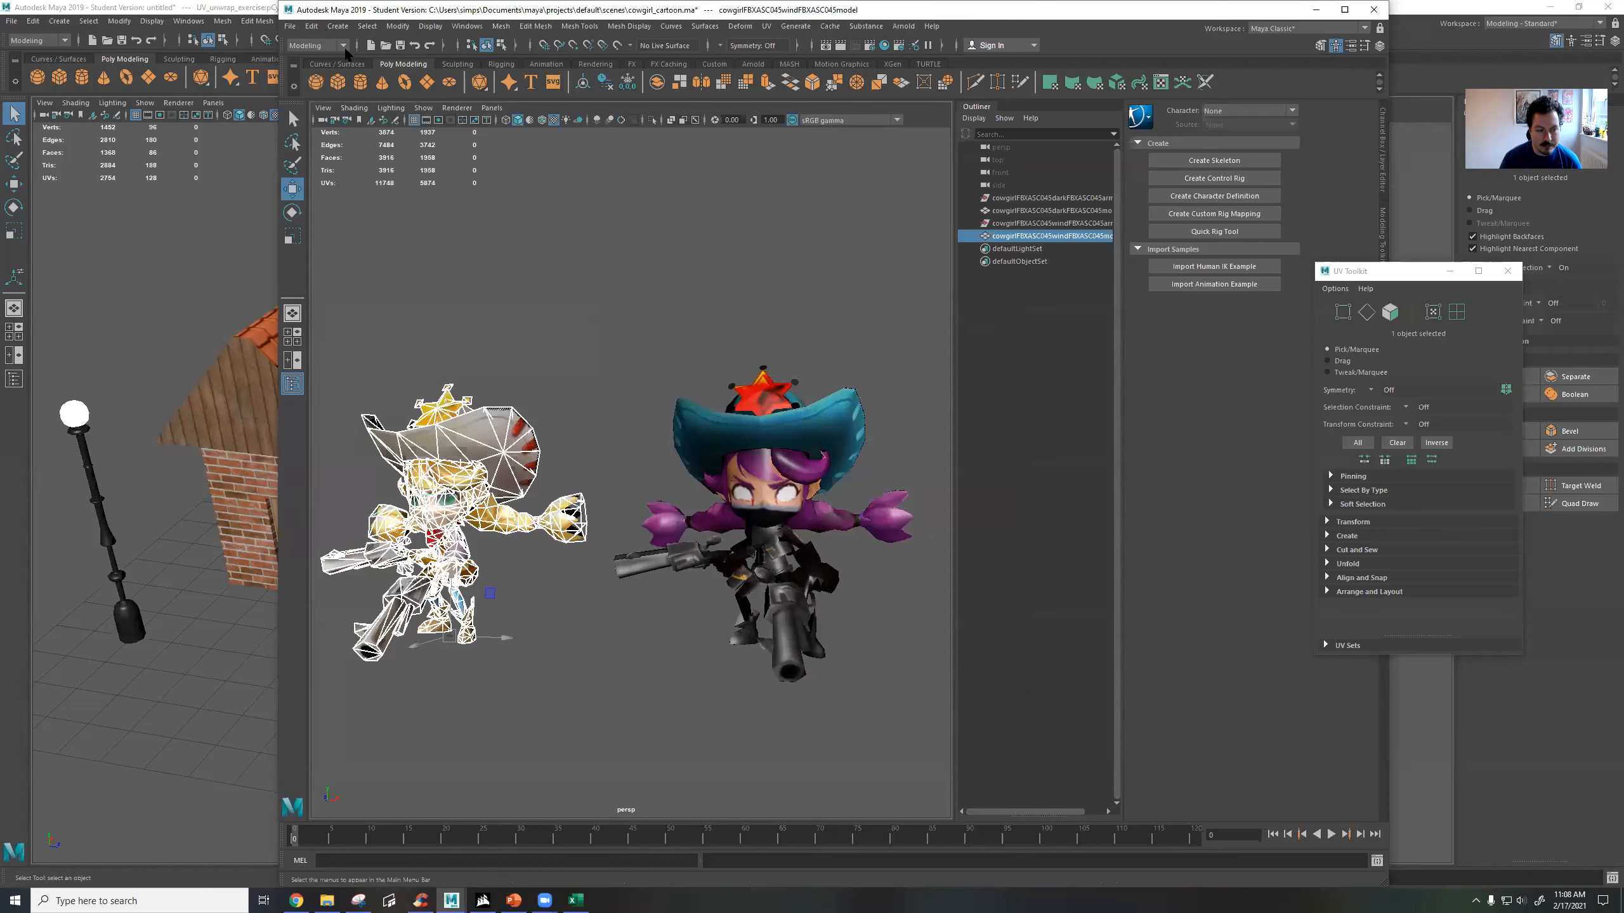
pyautogui.press('F5')
pyautogui.press('F4')
pyautogui.press('F3')
pyautogui.press('F2')
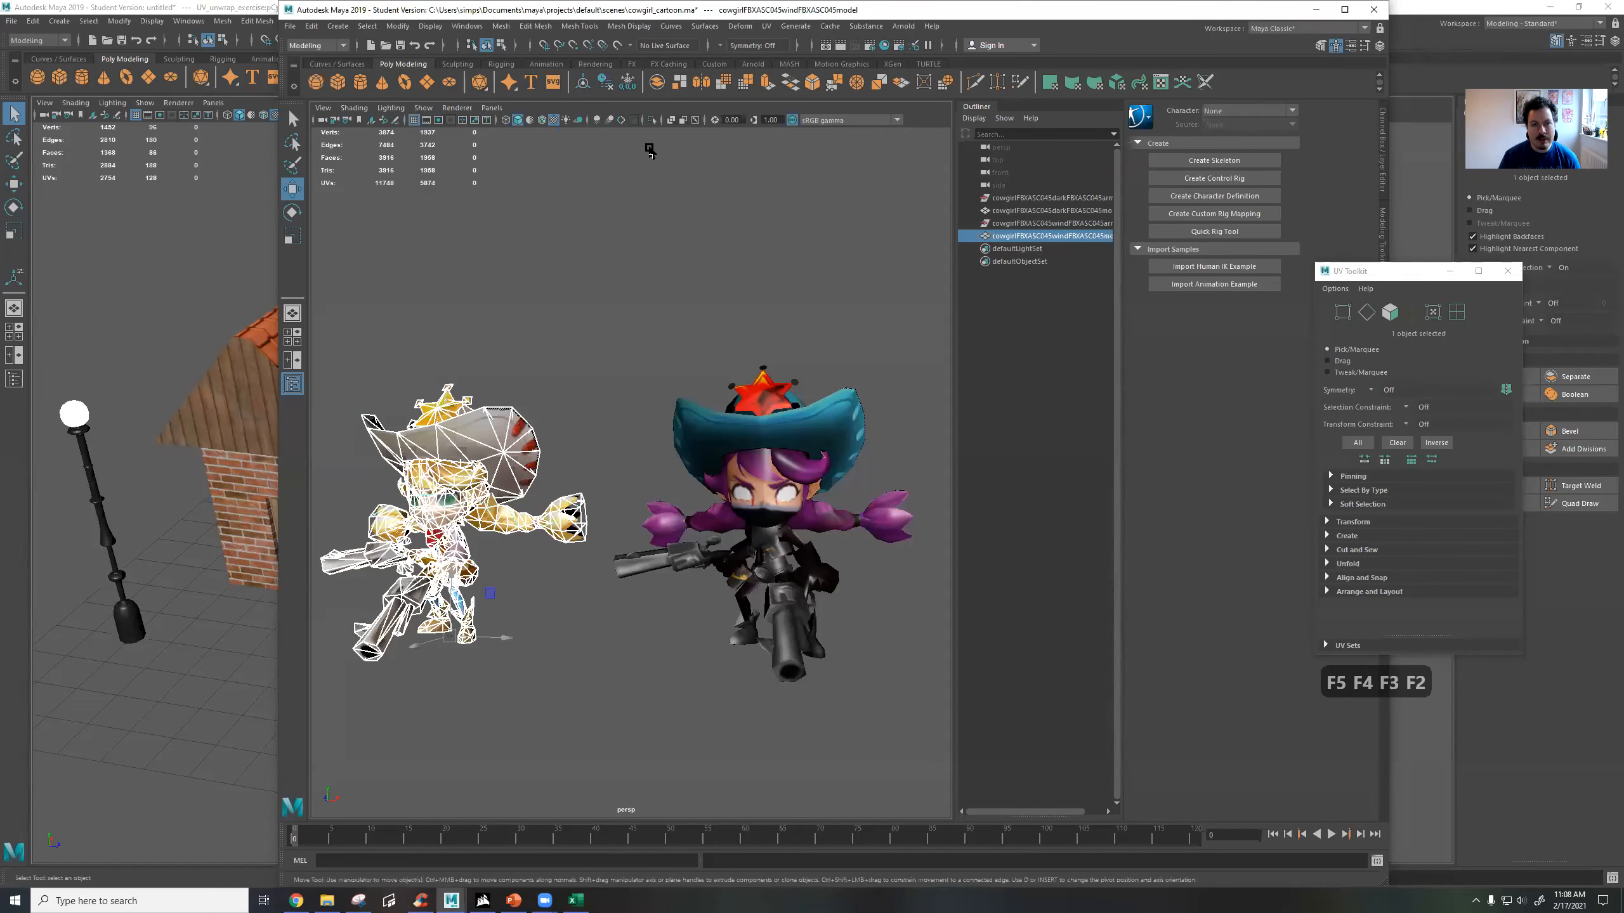
pyautogui.click(767, 27)
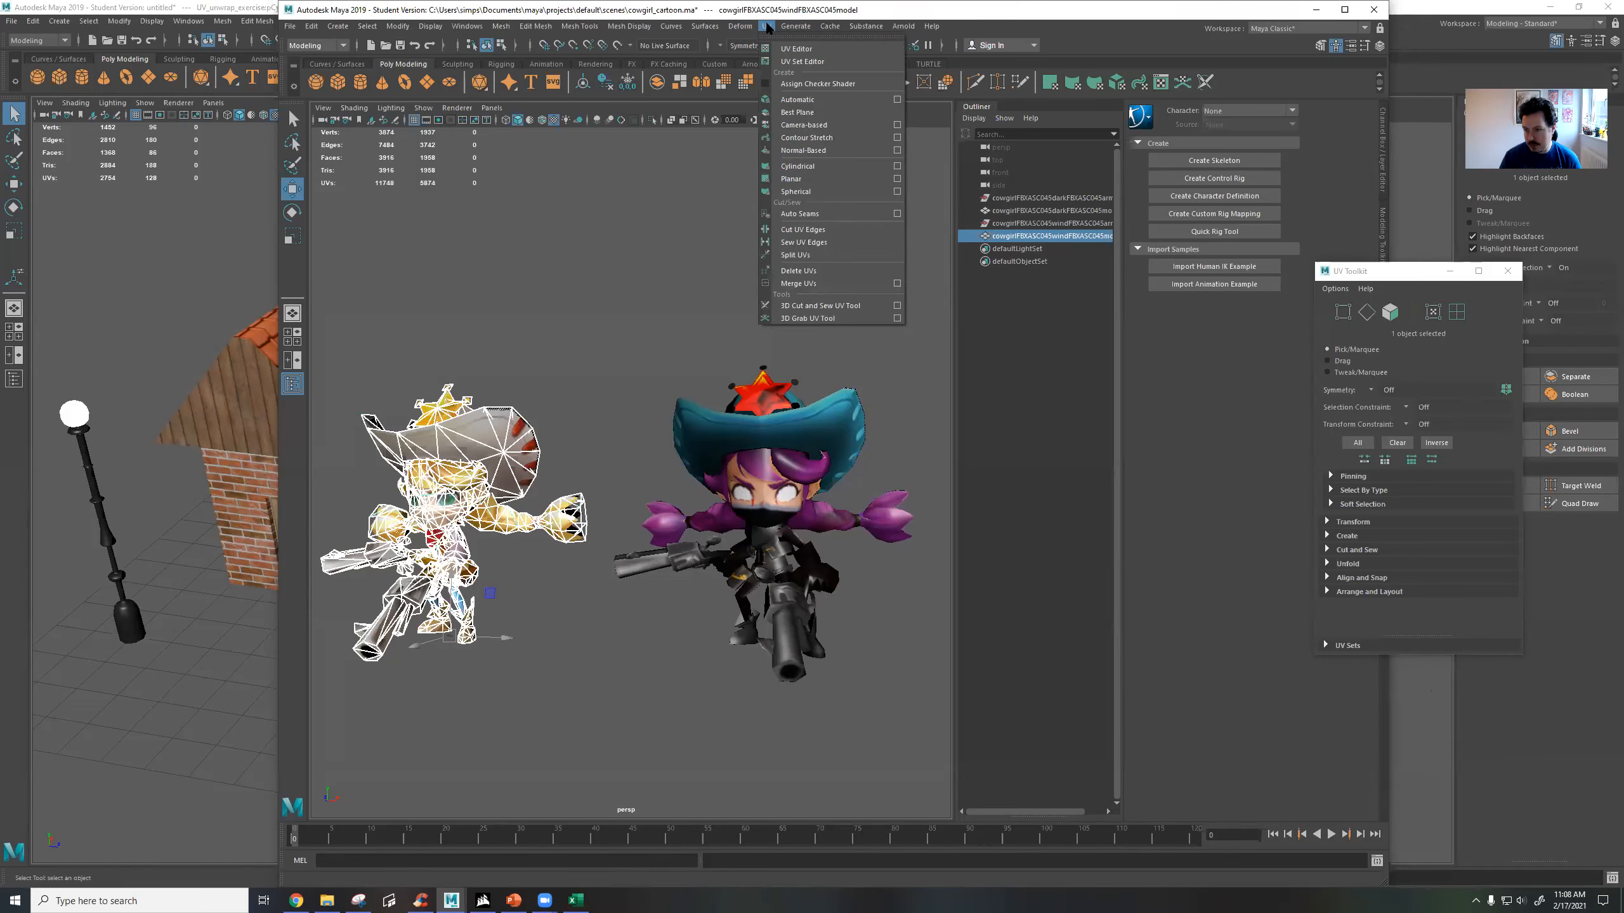
pyautogui.click(819, 45)
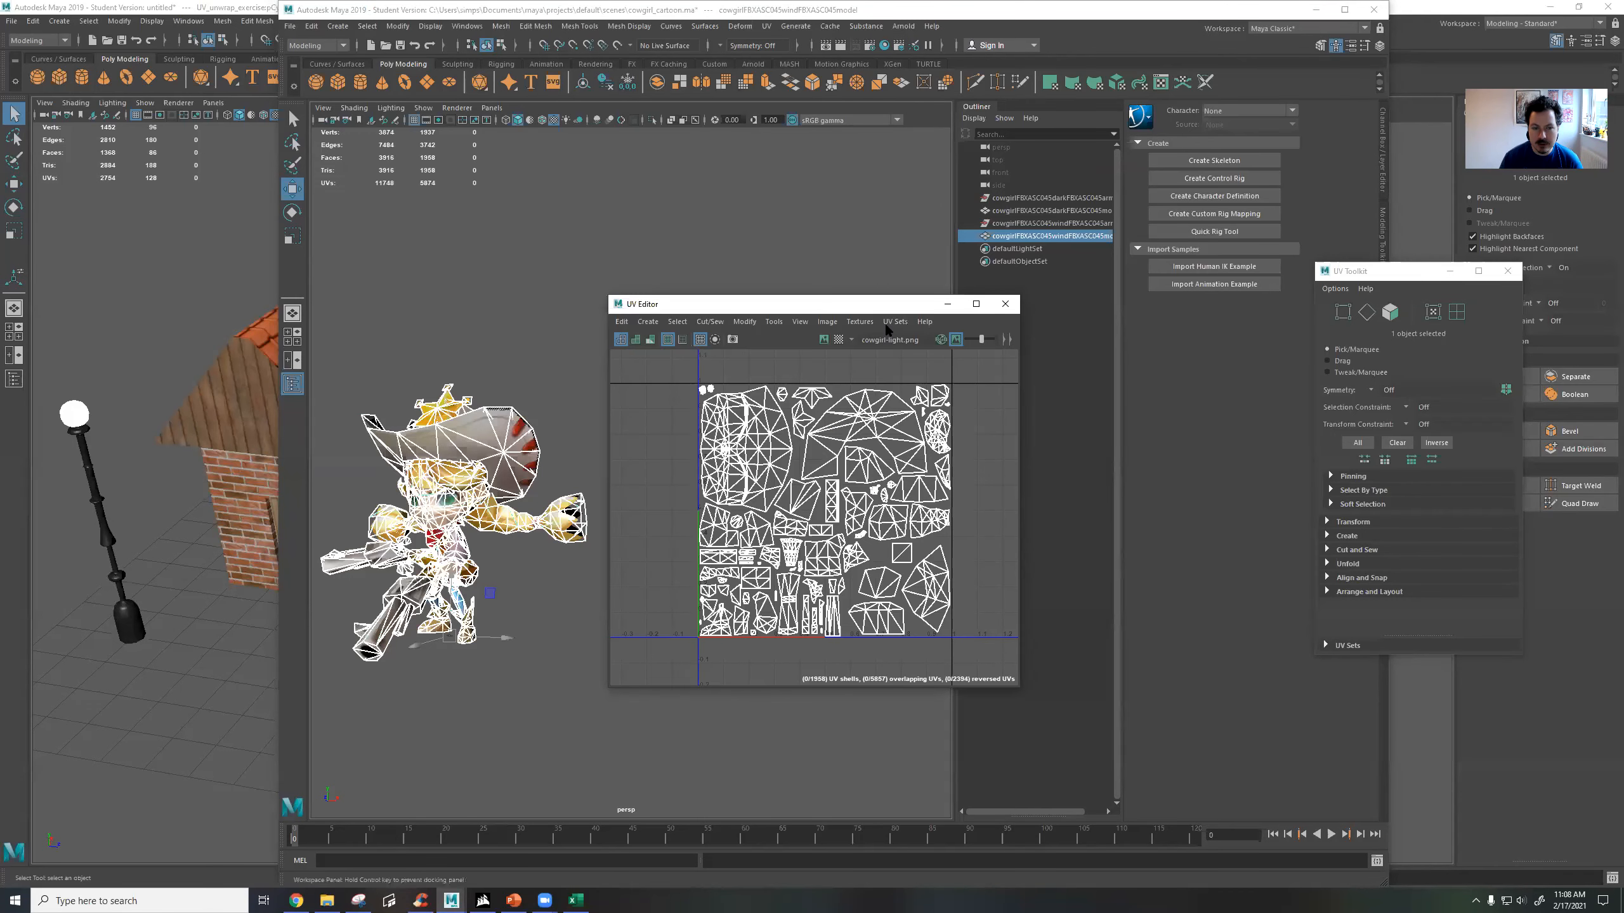
# Display the cowgirl-light.png texture behind the UVs and place the UV Editor beside the blonde cowgirl.
pyautogui.moveTo(863, 303); pyautogui.dragTo(675, 237)
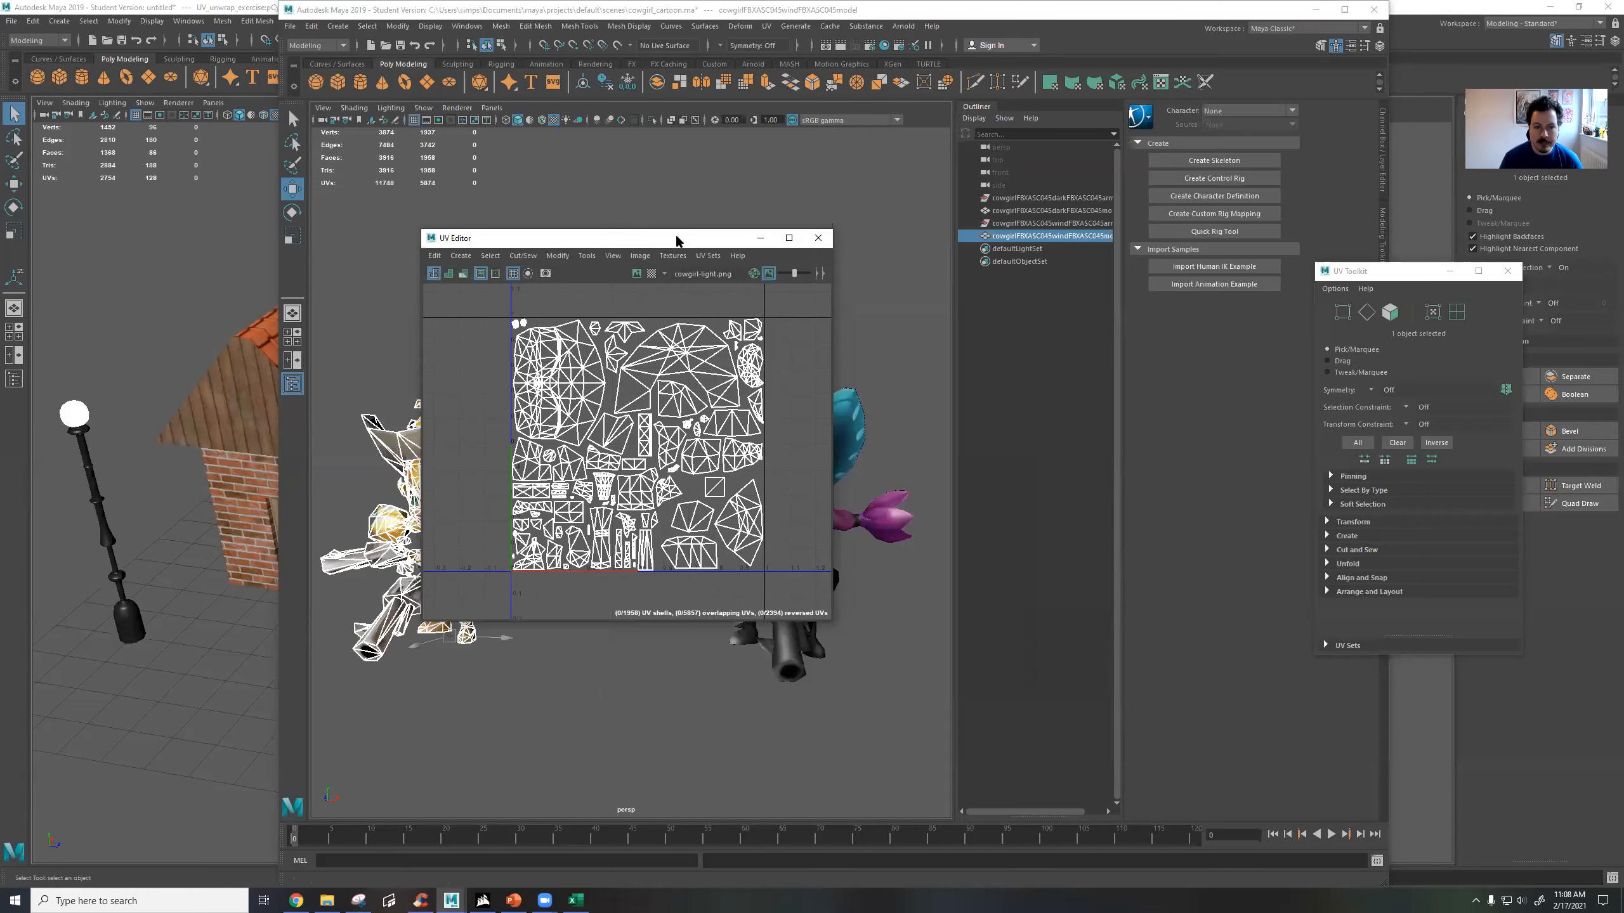
pyautogui.click(636, 274)
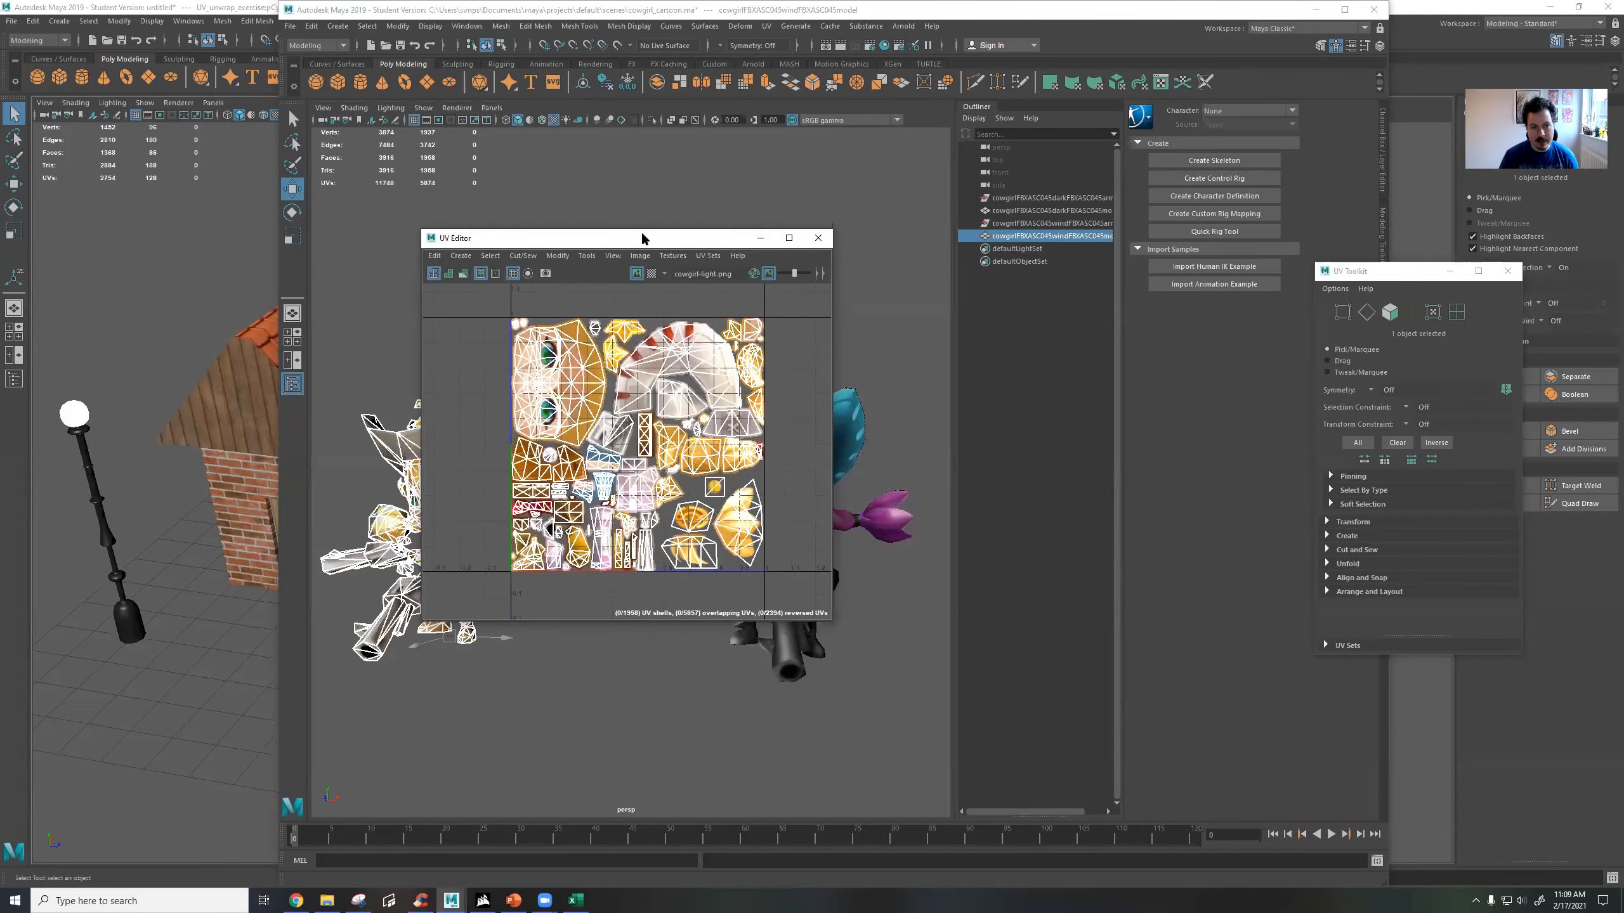
pyautogui.moveTo(466, 238); pyautogui.dragTo(700, 212)
# Switch the UV Editor to face selection and frame the blonde cowgirl's head in the viewport.
pyautogui.rightClick(788, 348)
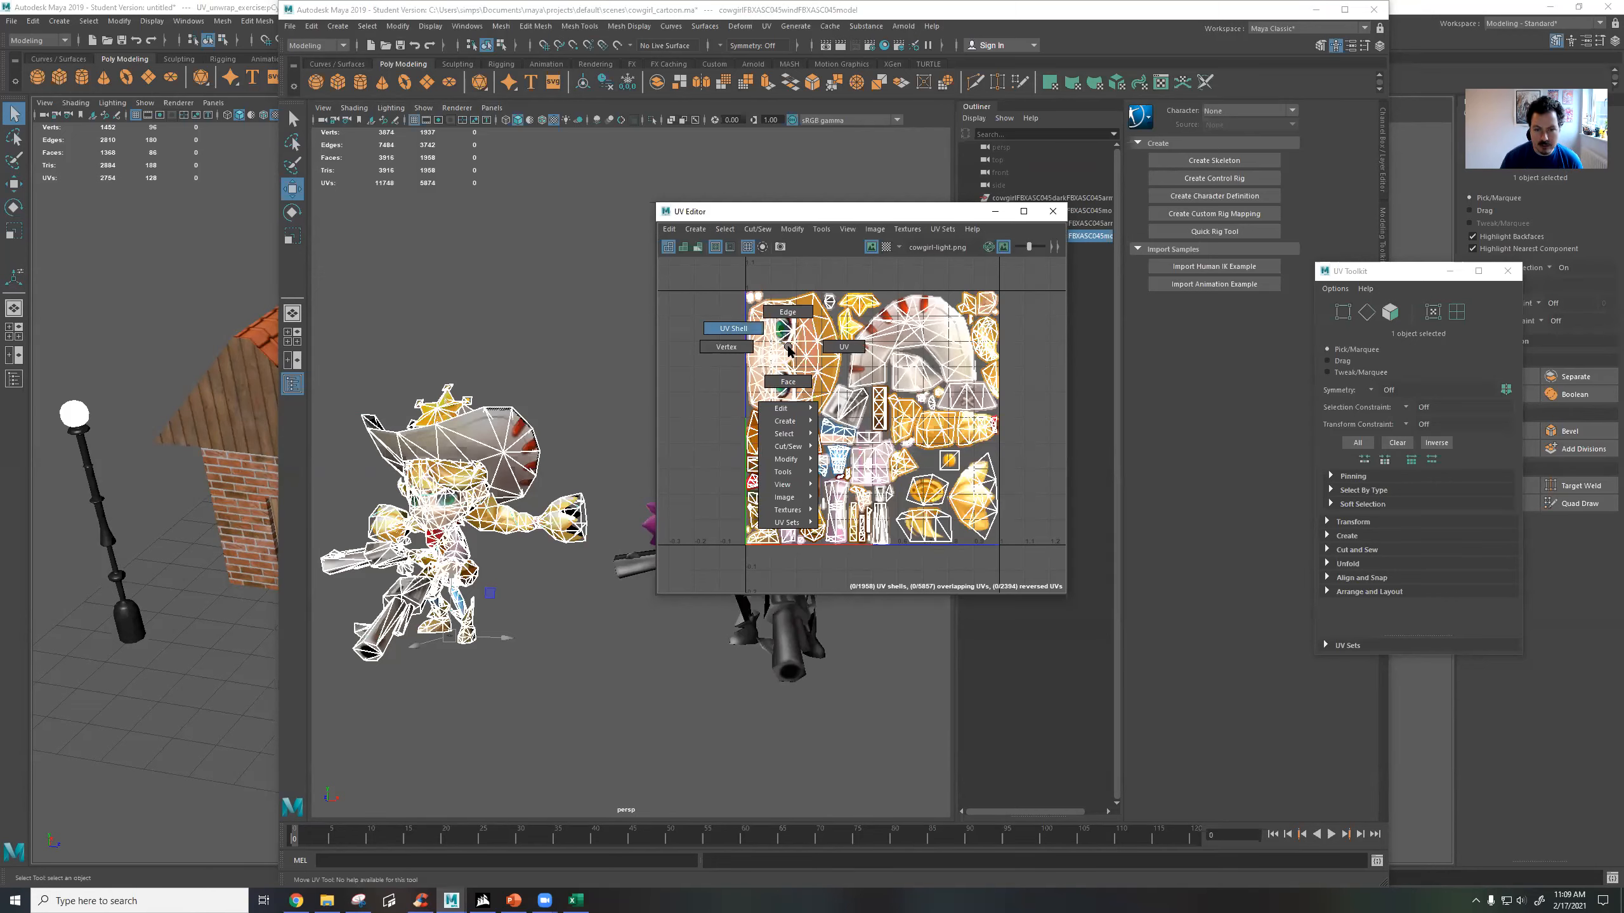
pyautogui.click(791, 372)
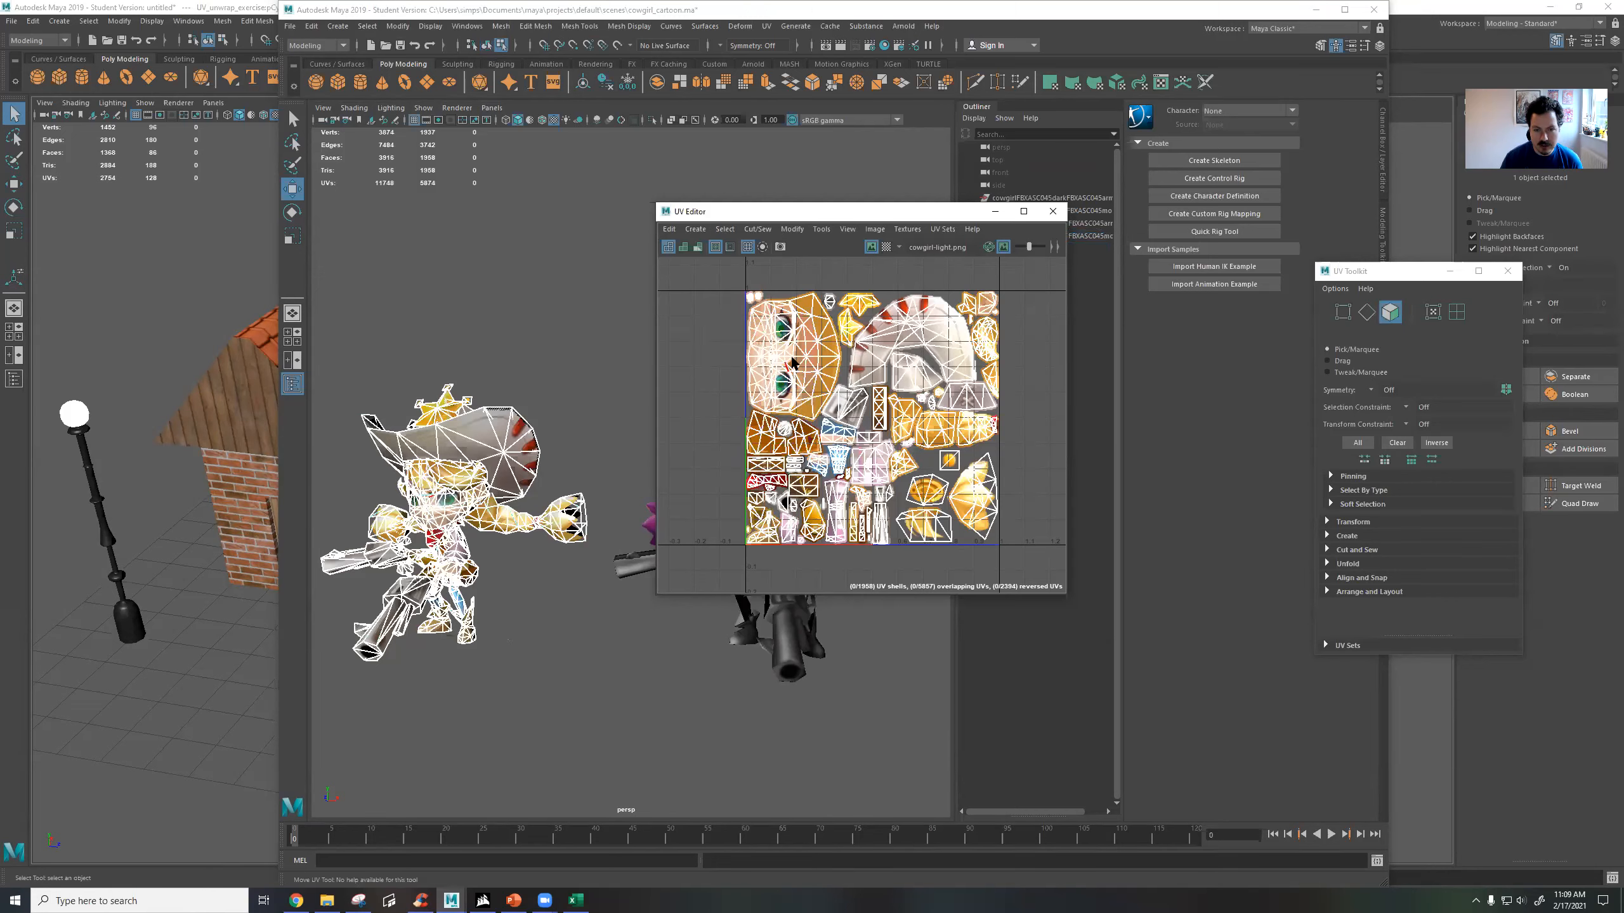
pyautogui.keyDown('alt'); pyautogui.moveTo(437, 519); pyautogui.dragTo(492, 473, button='middle'); pyautogui.keyUp('alt')
pyautogui.scroll(5, 489, 478)
pyautogui.keyDown('alt'); pyautogui.moveTo(476, 483); pyautogui.dragTo(723, 431); pyautogui.keyUp('alt')
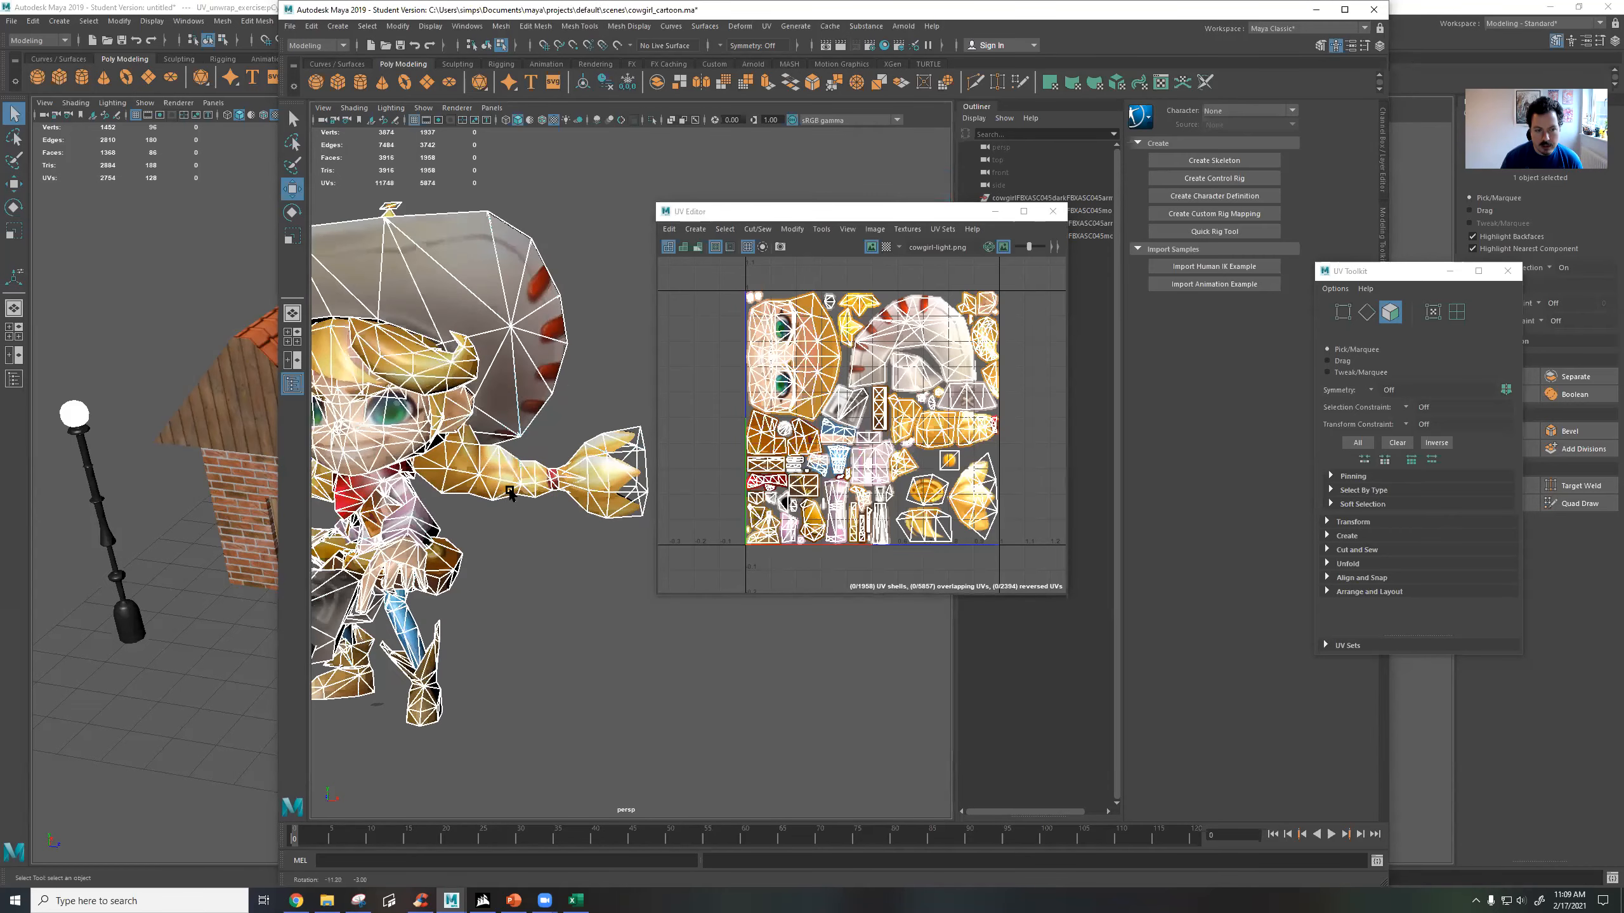
pyautogui.click(802, 211)
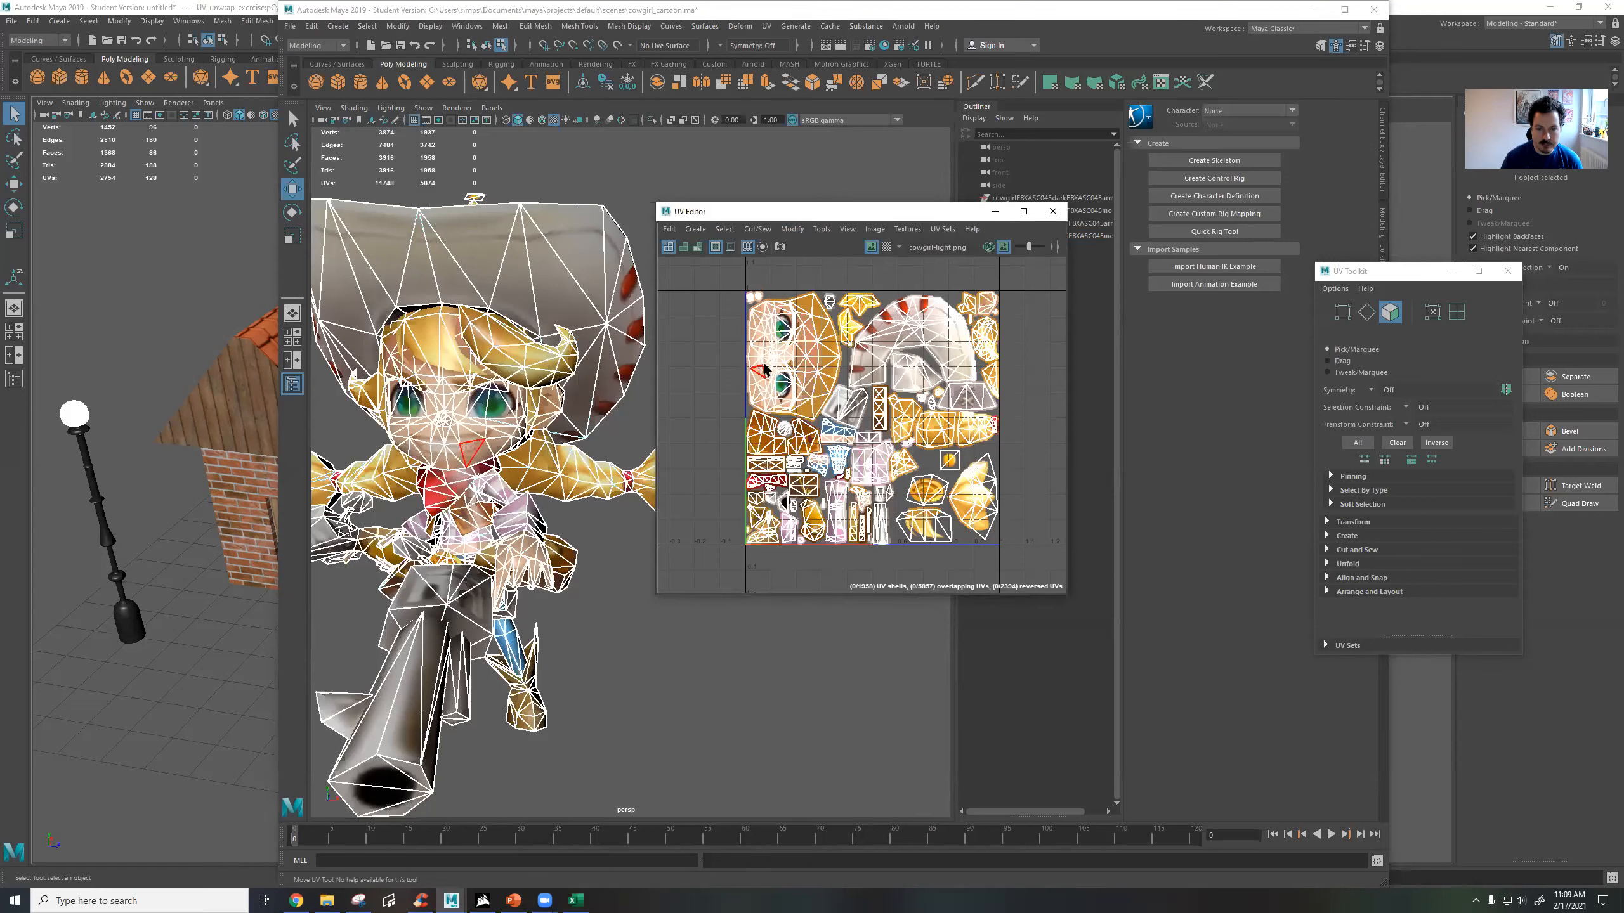
pyautogui.click(476, 412)
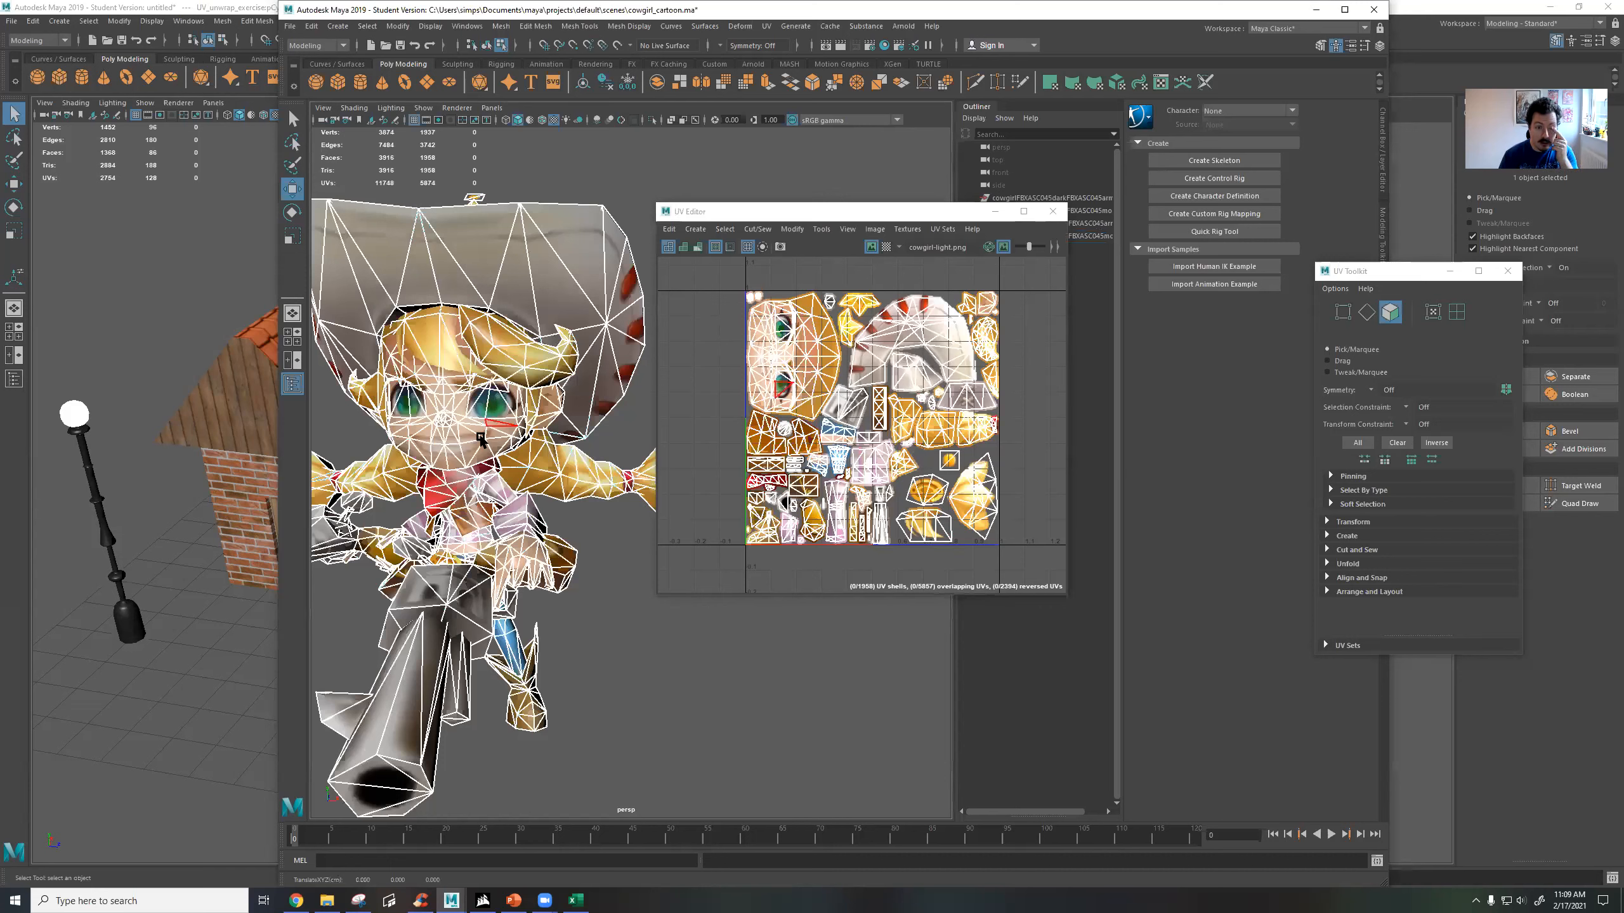
# Paint-select faces across the cowgirl's hat brim, inspect their matching UVs on the texture and clear the selection.
pyautogui.click(571, 256)
pyautogui.press('Tab')
pyautogui.press('Tab')
pyautogui.press('Tab')
pyautogui.press('Tab')
pyautogui.press('Tab')
pyautogui.press('Tab')
pyautogui.press('Tab')
pyautogui.press('Tab')
pyautogui.press('Tab')
pyautogui.press('Tab')
pyautogui.press('Tab')
pyautogui.press('Tab')
pyautogui.press('Tab')
pyautogui.press('Tab')
pyautogui.press('Tab')
pyautogui.press('Tab')
pyautogui.press('Tab')
pyautogui.press('Tab')
pyautogui.press('Tab')
pyautogui.press('Tab')
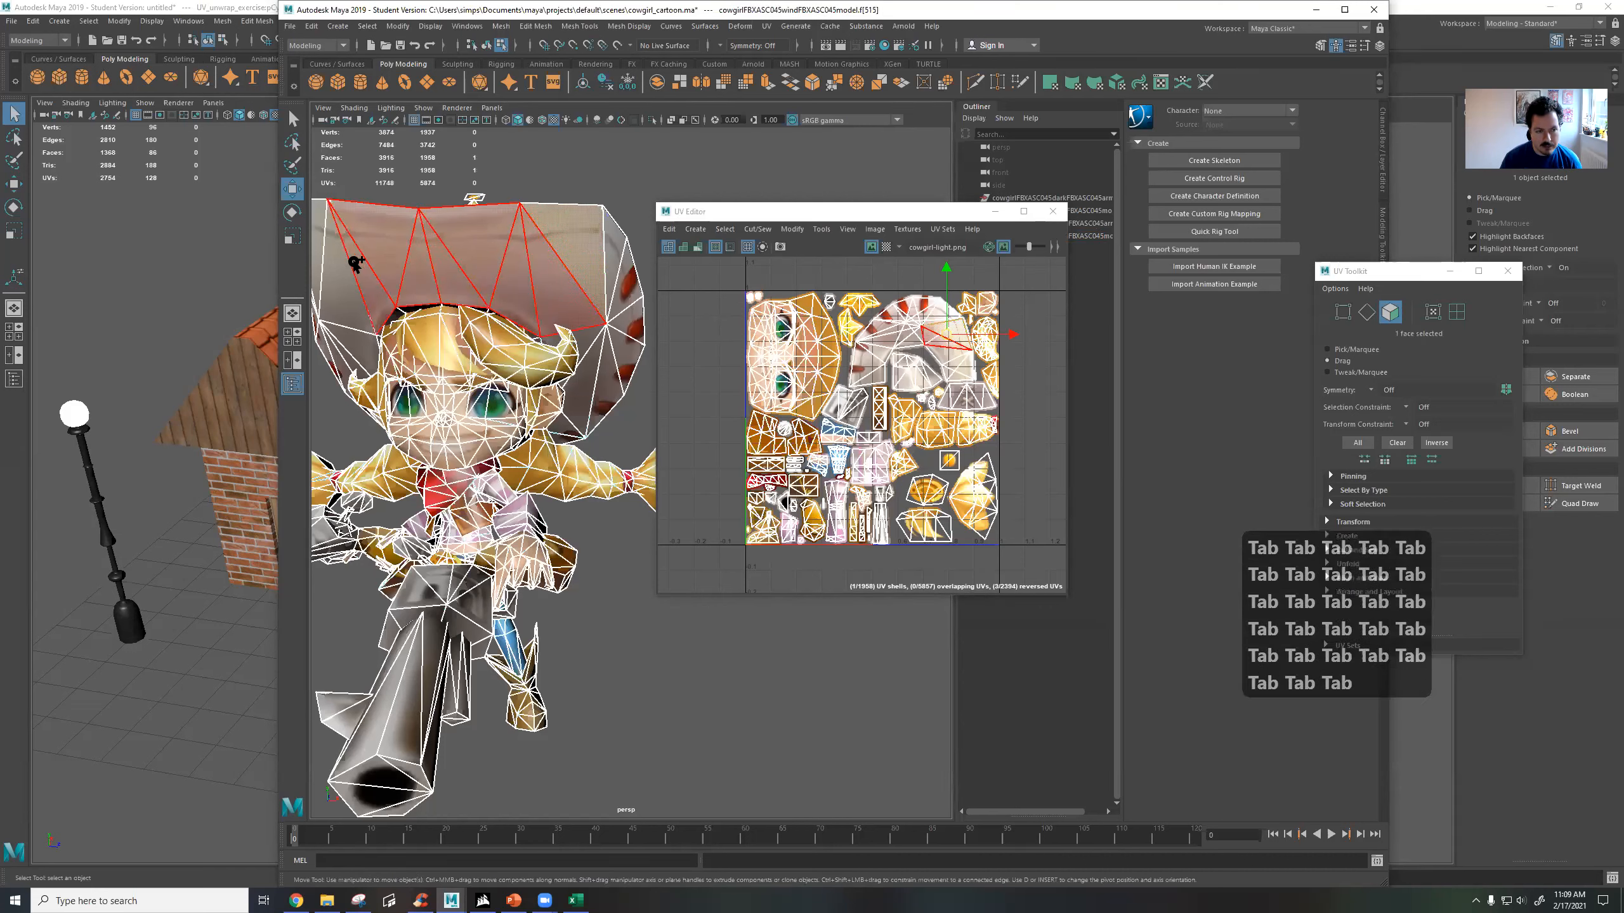
pyautogui.press('Tab')
pyautogui.press('Tab')
pyautogui.press('Tab')
pyautogui.press('Tab')
pyautogui.press('Tab')
pyautogui.press('Tab')
pyautogui.press('Tab')
pyautogui.press('Tab')
pyautogui.press('Tab')
pyautogui.press('Tab')
pyautogui.press('Tab')
pyautogui.press('Tab')
pyautogui.press('Tab')
pyautogui.press('Tab')
pyautogui.press('Tab')
pyautogui.press('Tab')
pyautogui.press('Tab')
pyautogui.press('Tab')
pyautogui.press('Tab')
pyautogui.press('Tab')
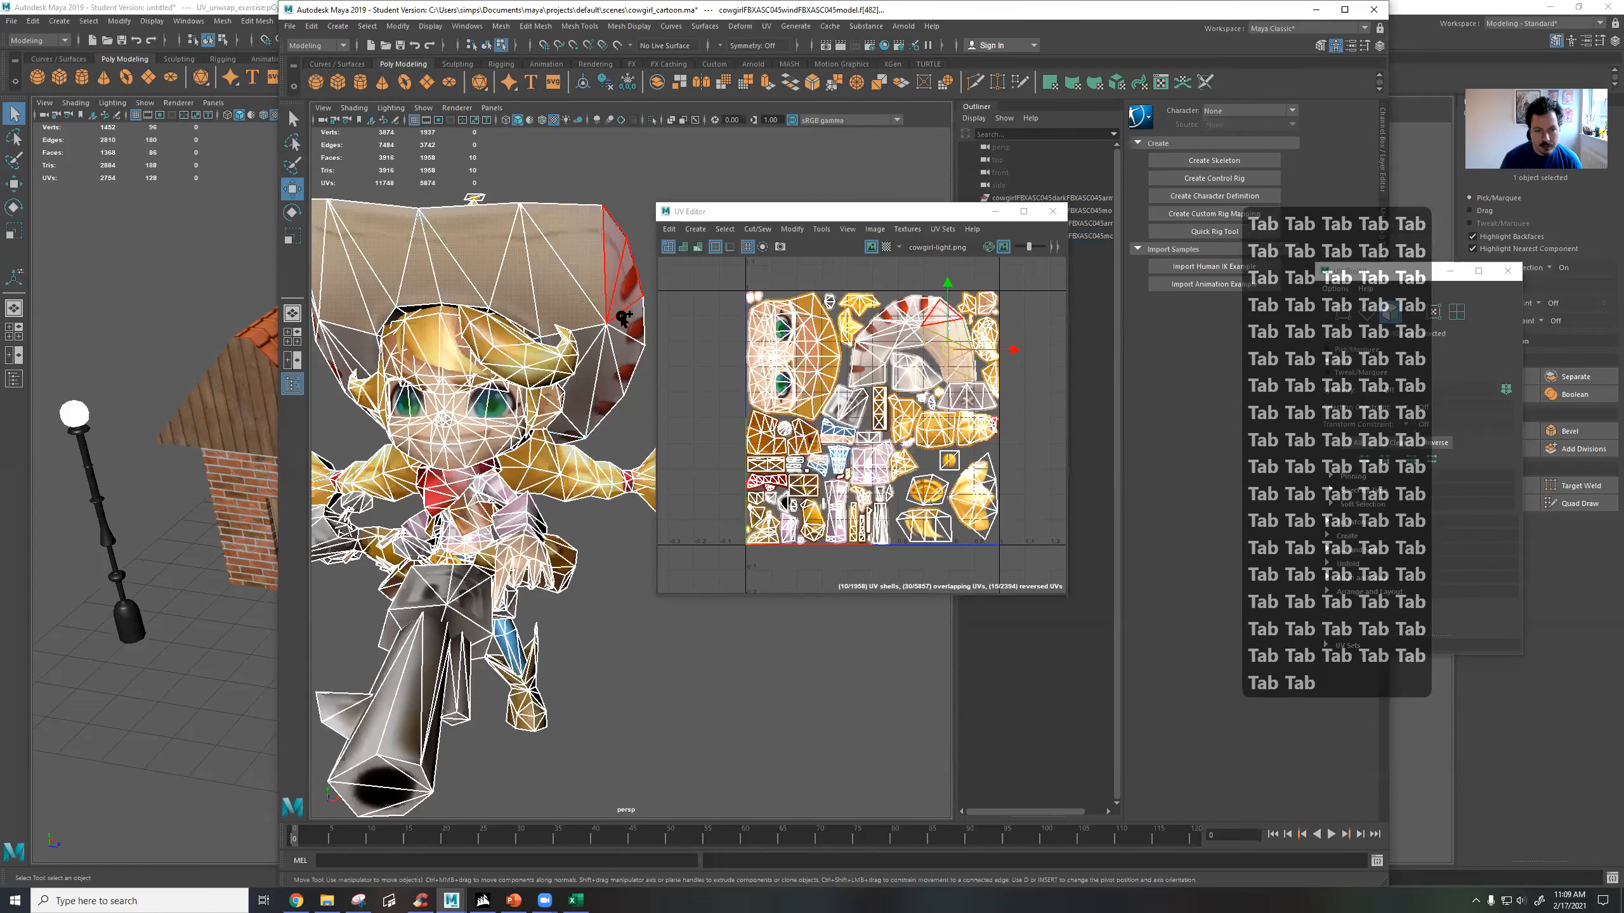
pyautogui.press('Tab')
pyautogui.press('Tab')
pyautogui.press('Tab')
pyautogui.press('Tab')
pyautogui.press('Tab')
pyautogui.press('Tab')
pyautogui.press('Tab')
pyautogui.press('Tab')
pyautogui.press('Tab')
pyautogui.press('Tab')
pyautogui.press('Tab')
pyautogui.press('Tab')
pyautogui.press('Tab')
pyautogui.press('Tab')
pyautogui.press('Tab')
pyautogui.press('Tab')
pyautogui.press('Tab')
pyautogui.press('Tab')
pyautogui.press('Tab')
pyautogui.press('Tab')
pyautogui.press('Tab')
pyautogui.press('Tab')
pyautogui.press('Tab')
pyautogui.press('Tab')
pyautogui.press('Tab')
pyautogui.press('Tab')
pyautogui.press('Tab')
pyautogui.press('Tab')
pyautogui.press('Tab')
pyautogui.press('Tab')
pyautogui.press('Tab')
pyautogui.press('Tab')
pyautogui.press('Tab')
pyautogui.press('Tab')
pyautogui.press('Tab')
pyautogui.press('Tab')
pyautogui.press('Tab')
pyautogui.press('Tab')
pyautogui.press('Tab')
pyautogui.press('Tab')
pyautogui.moveTo(577, 436); pyautogui.dragTo(569, 439)
pyautogui.moveTo(358, 349)
pyautogui.mouseDown()
pyautogui.moveTo(359, 400)
pyautogui.moveTo(316, 319)
pyautogui.mouseUp()
pyautogui.scroll(5, 958, 325)
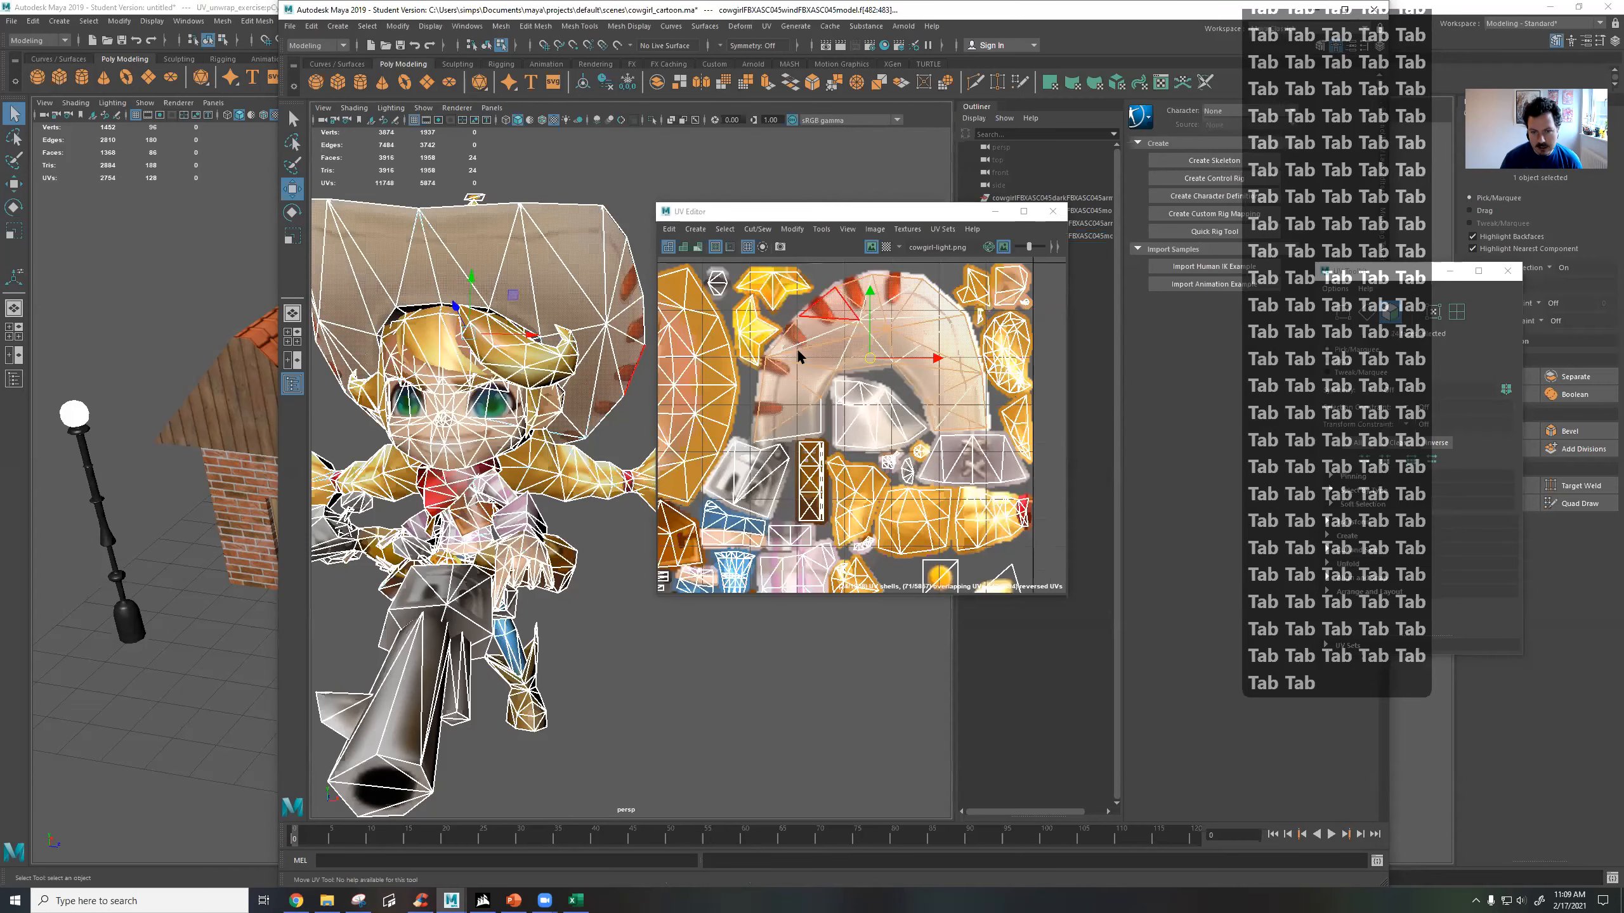
pyautogui.click(831, 268)
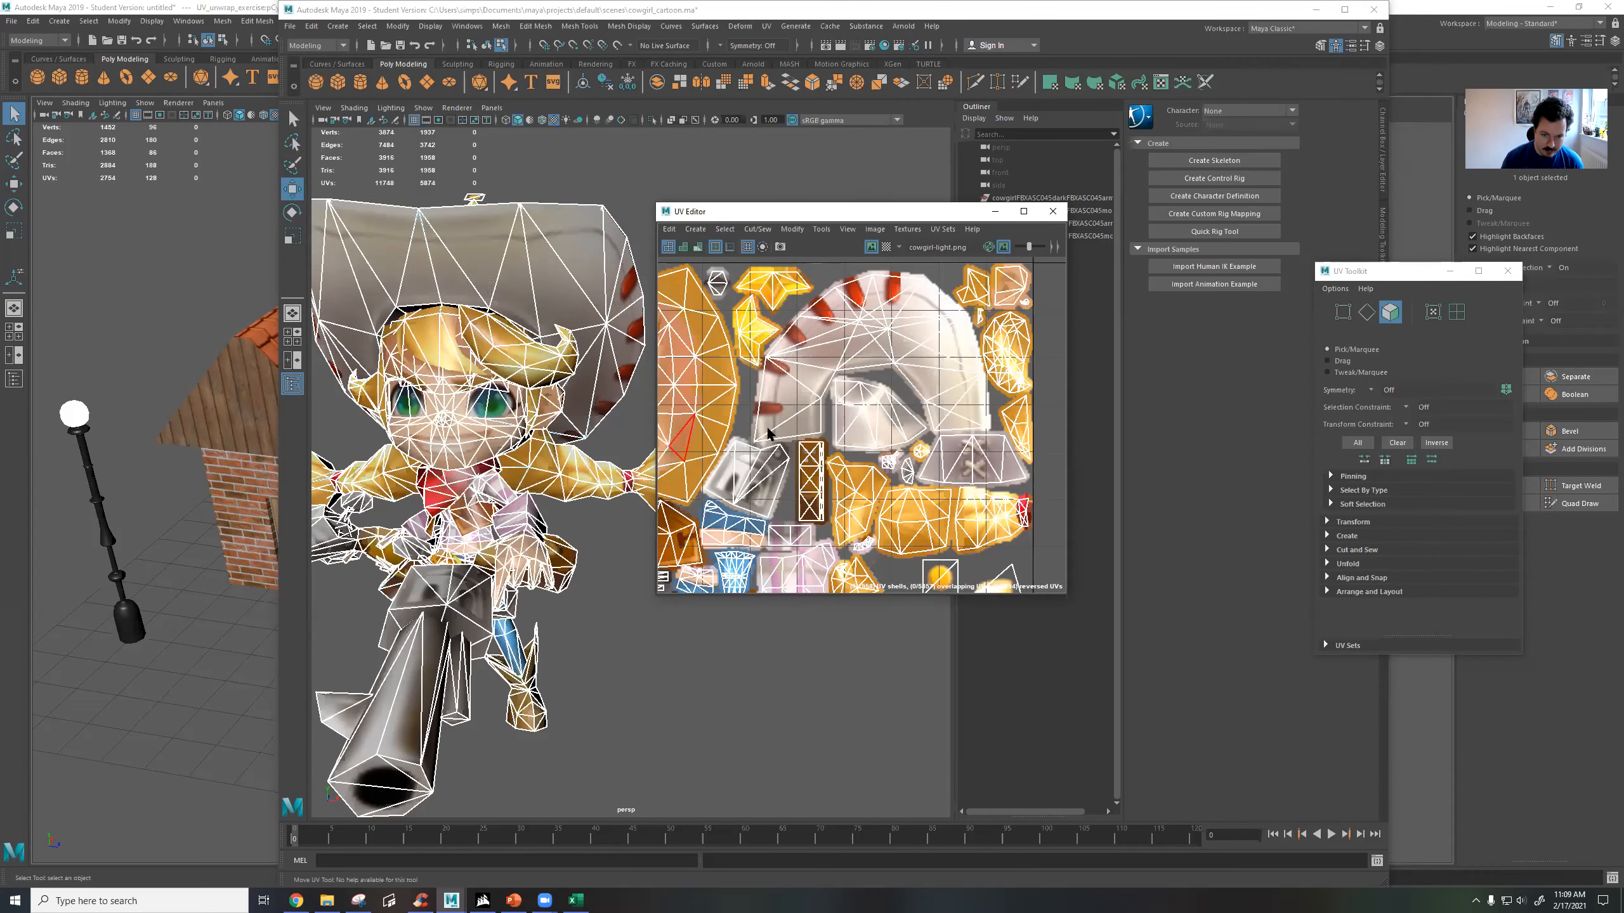
# Try pulling a face beside the cowgirl's eye sideways out of the head, and undo the move.
pyautogui.keyDown('alt'); pyautogui.moveTo(786, 422); pyautogui.dragTo(941, 413, button='middle'); pyautogui.keyUp('alt')
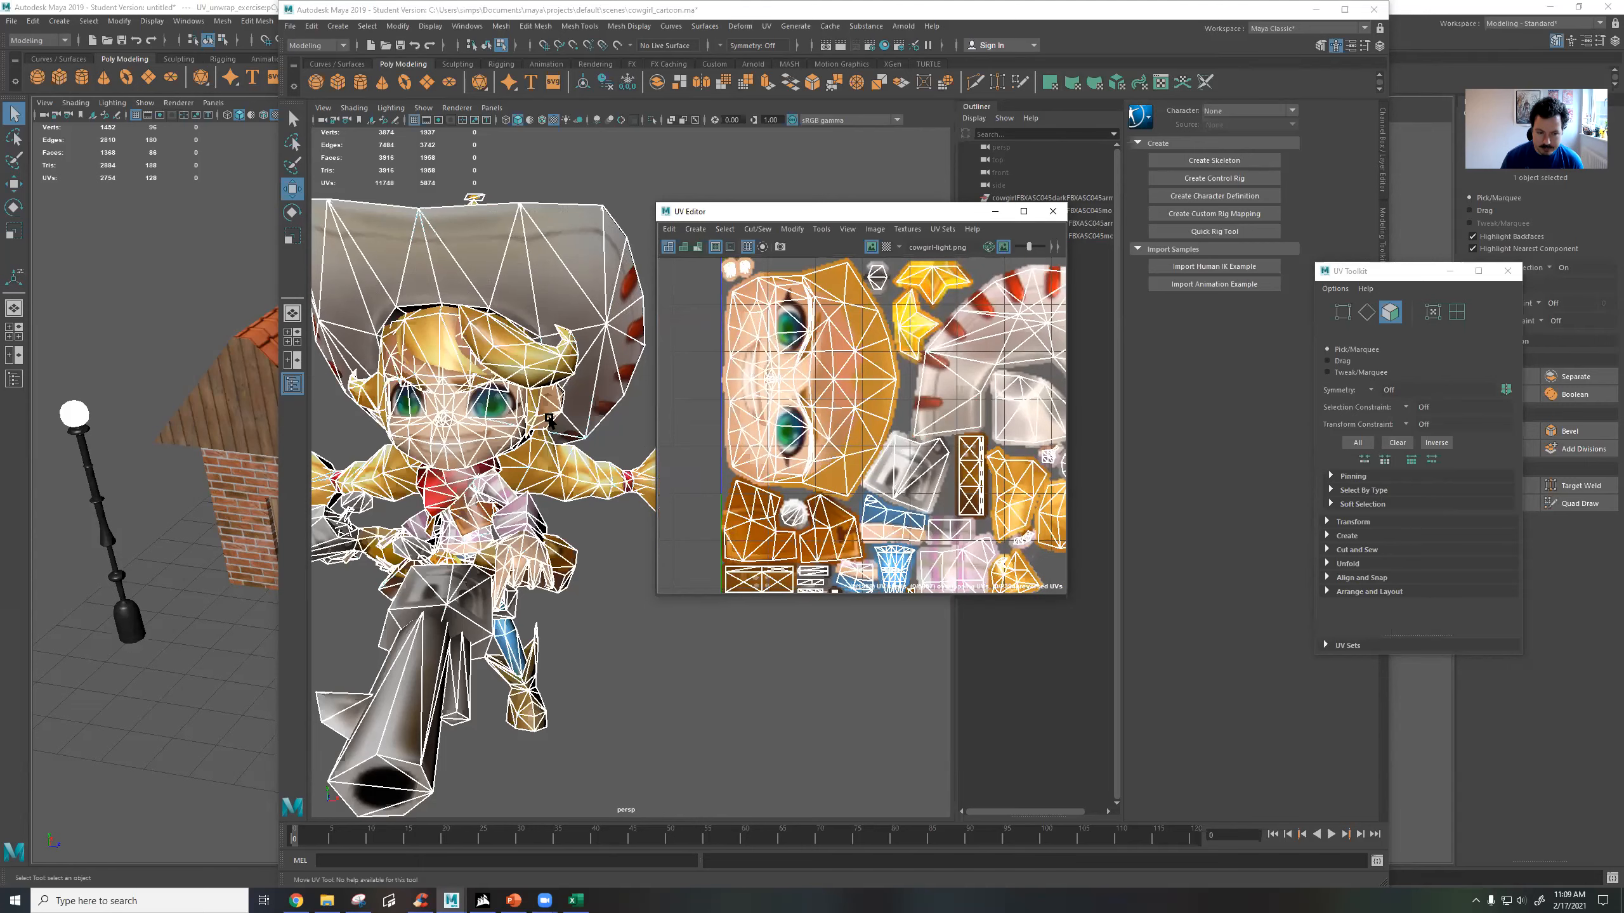
pyautogui.click(530, 400)
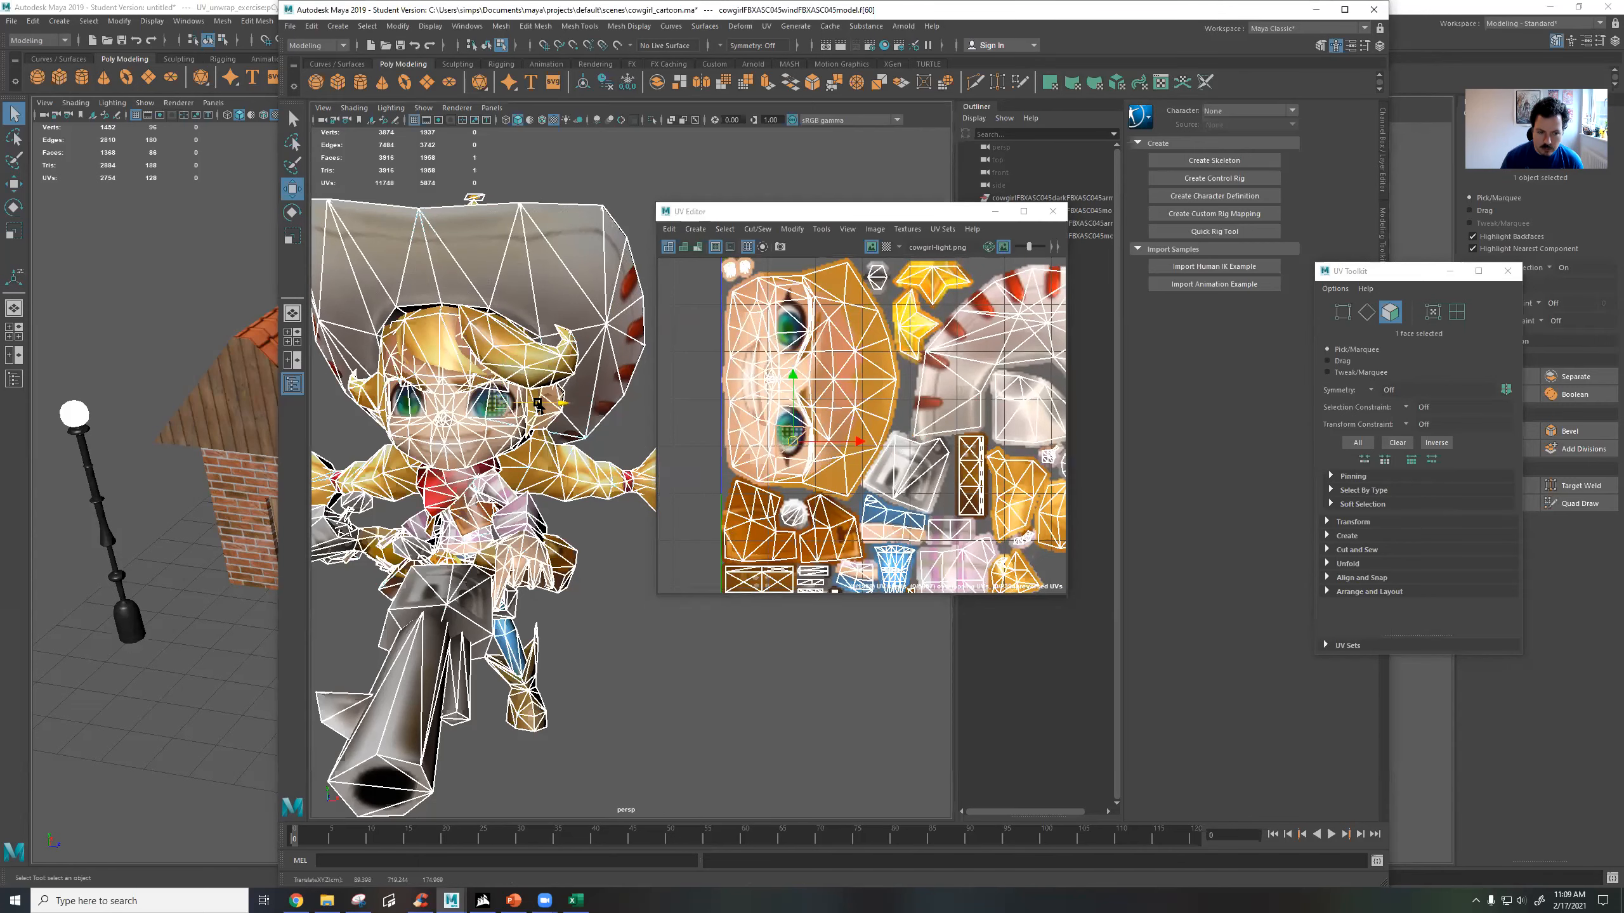
pyautogui.moveTo(530, 400); pyautogui.dragTo(688, 429)
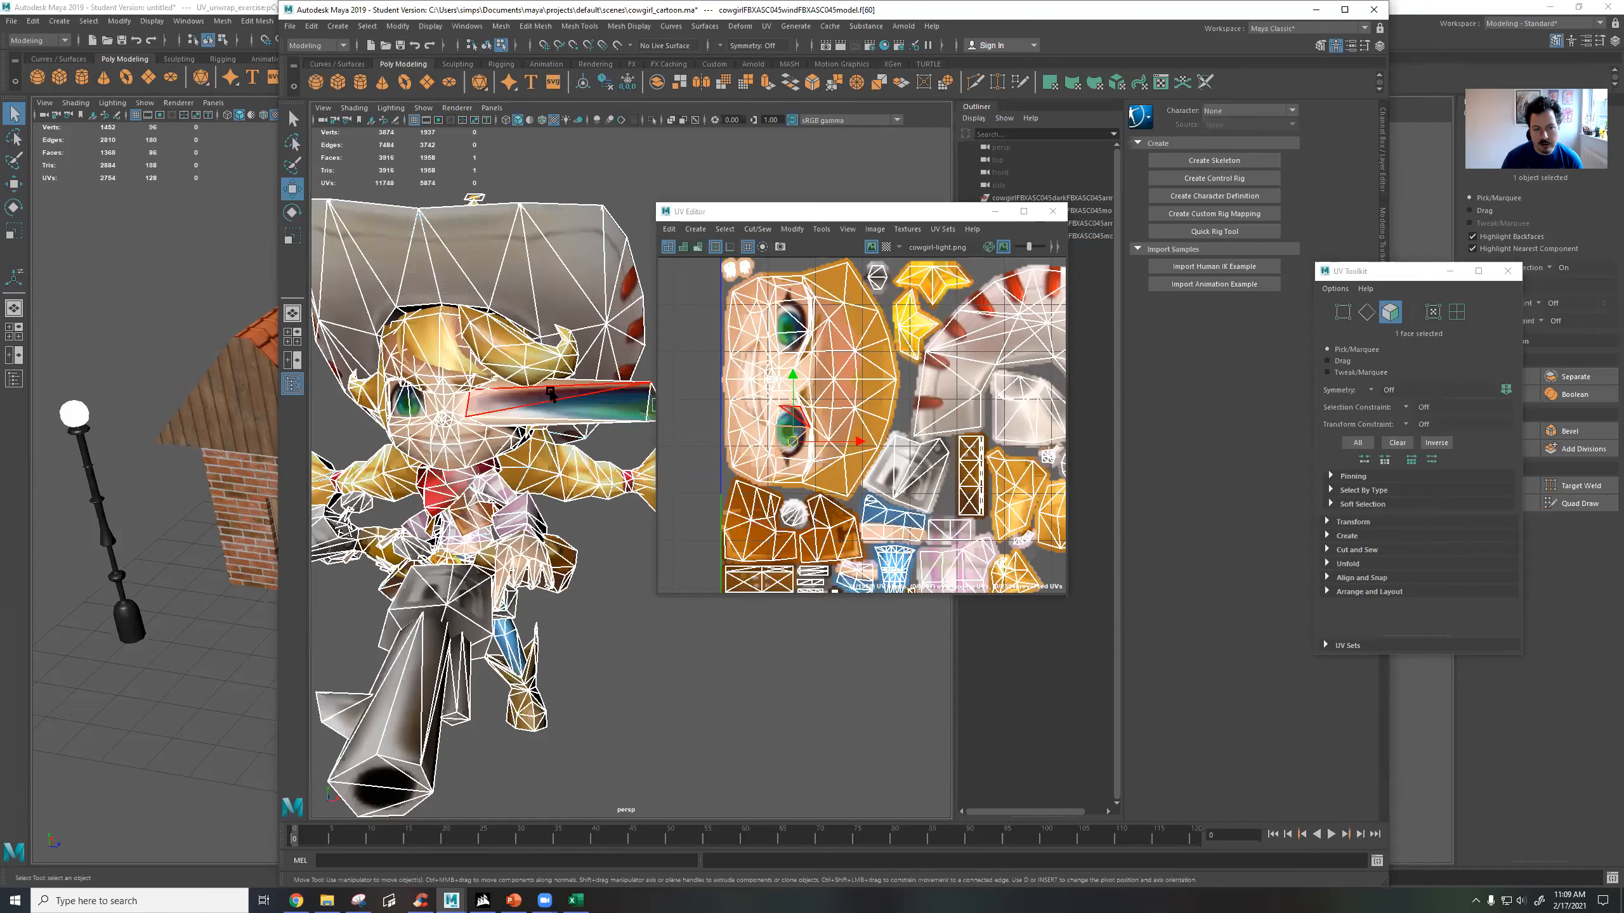
pyautogui.hotkey('ctrl', 'z')
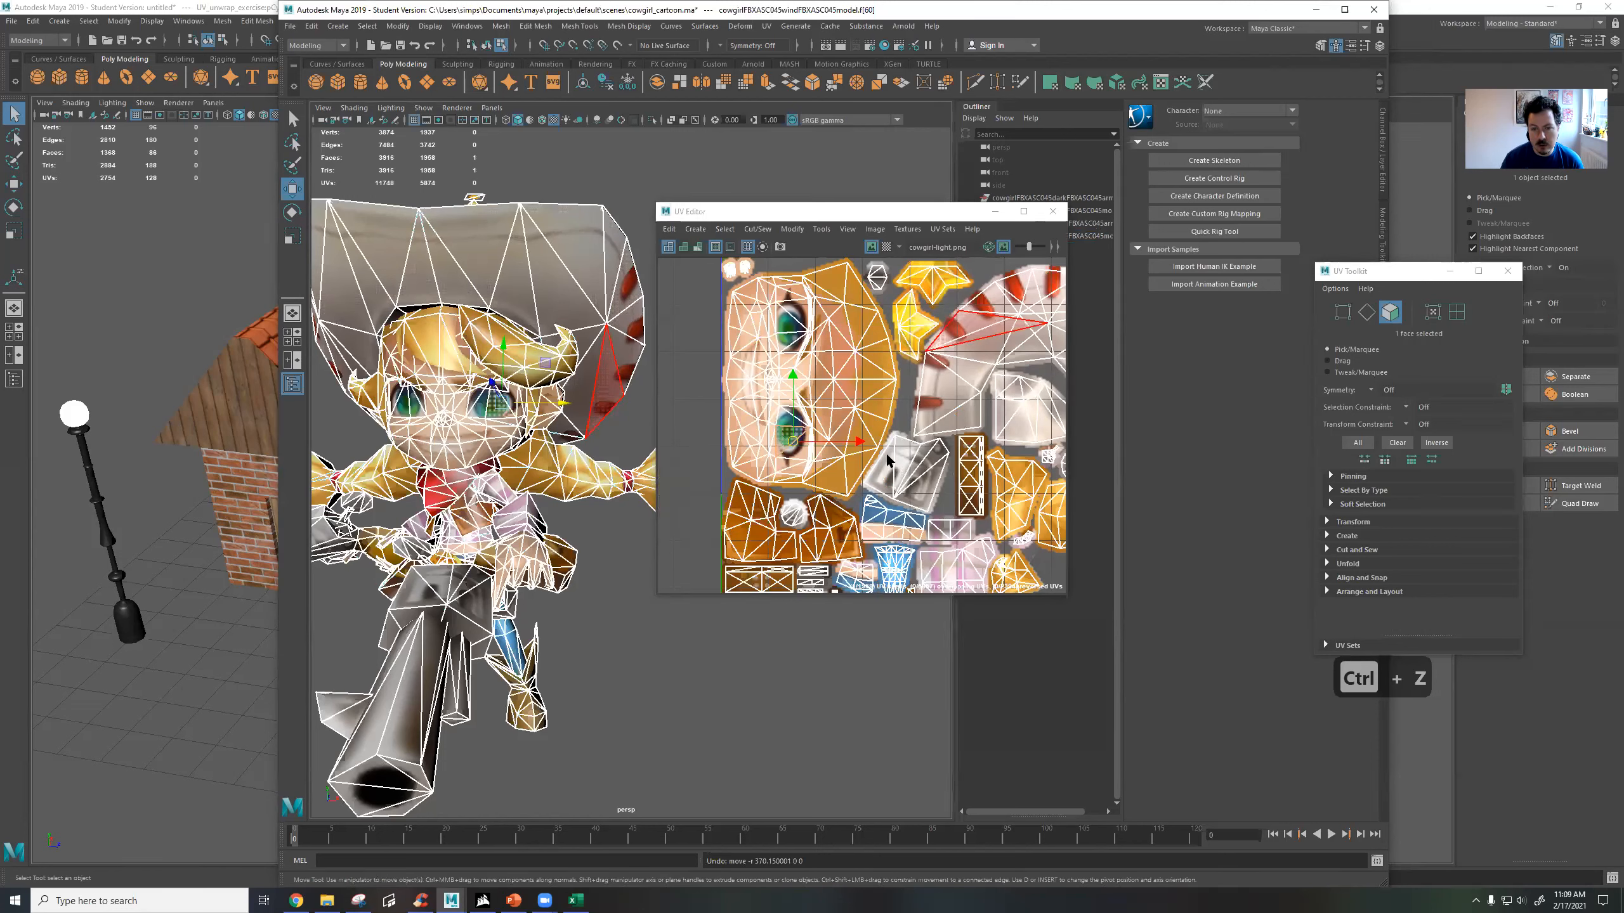
# Select a face on the cowgirl's hat brim to locate it in the UV layout.
pyautogui.scroll(-2, 887, 455)
pyautogui.click(605, 379)
pyautogui.click(552, 279)
pyautogui.keyDown('alt'); pyautogui.moveTo(552, 279); pyautogui.dragTo(618, 423); pyautogui.keyUp('alt')
pyautogui.keyDown('alt'); pyautogui.moveTo(505, 429); pyautogui.dragTo(600, 396, button='middle'); pyautogui.keyUp('alt')
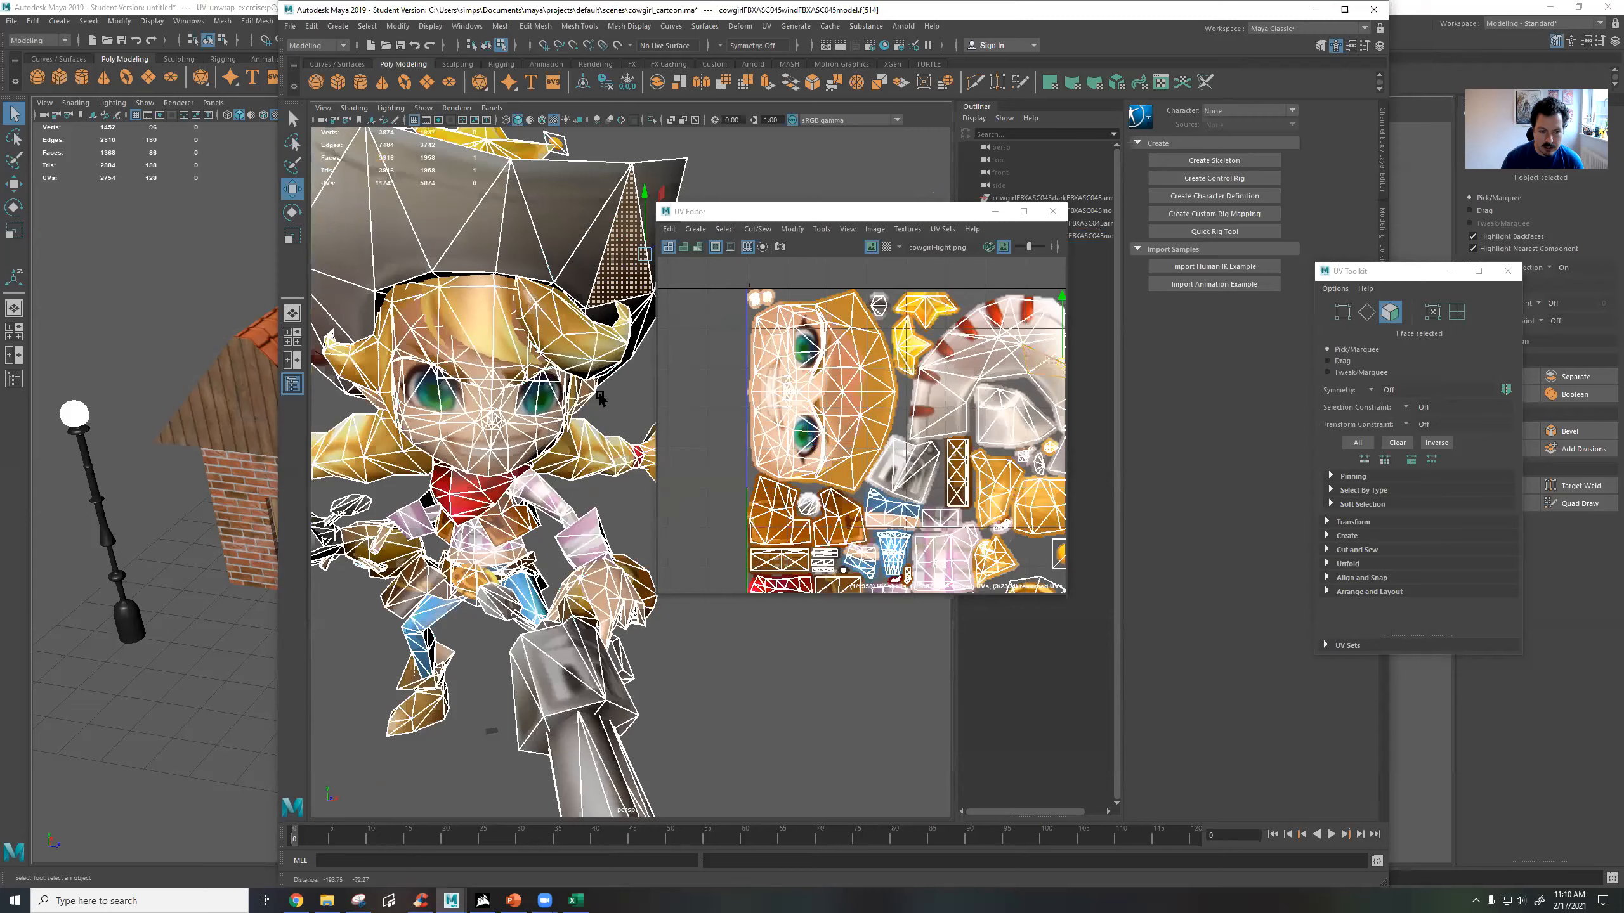
# Select two faces on the cowgirl's cheek and compare them with the face area of the UV layout.
pyautogui.scroll(2, 565, 391)
pyautogui.click(470, 424)
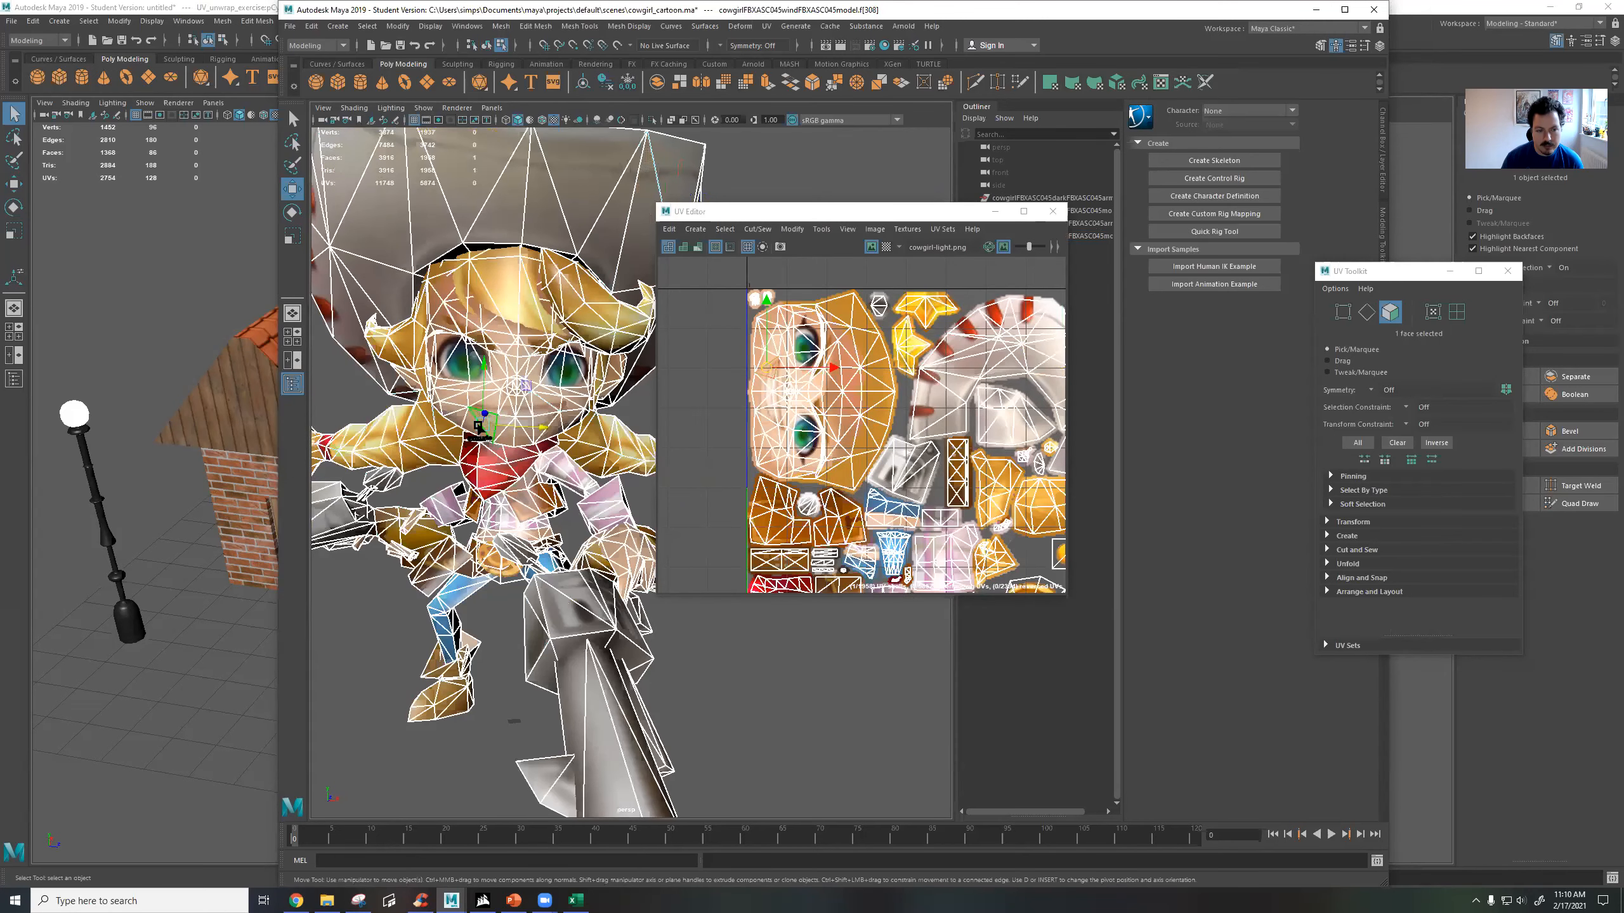
pyautogui.keyDown('shift'); pyautogui.click(467, 425); pyautogui.keyUp('shift')
pyautogui.scroll(3, 798, 354)
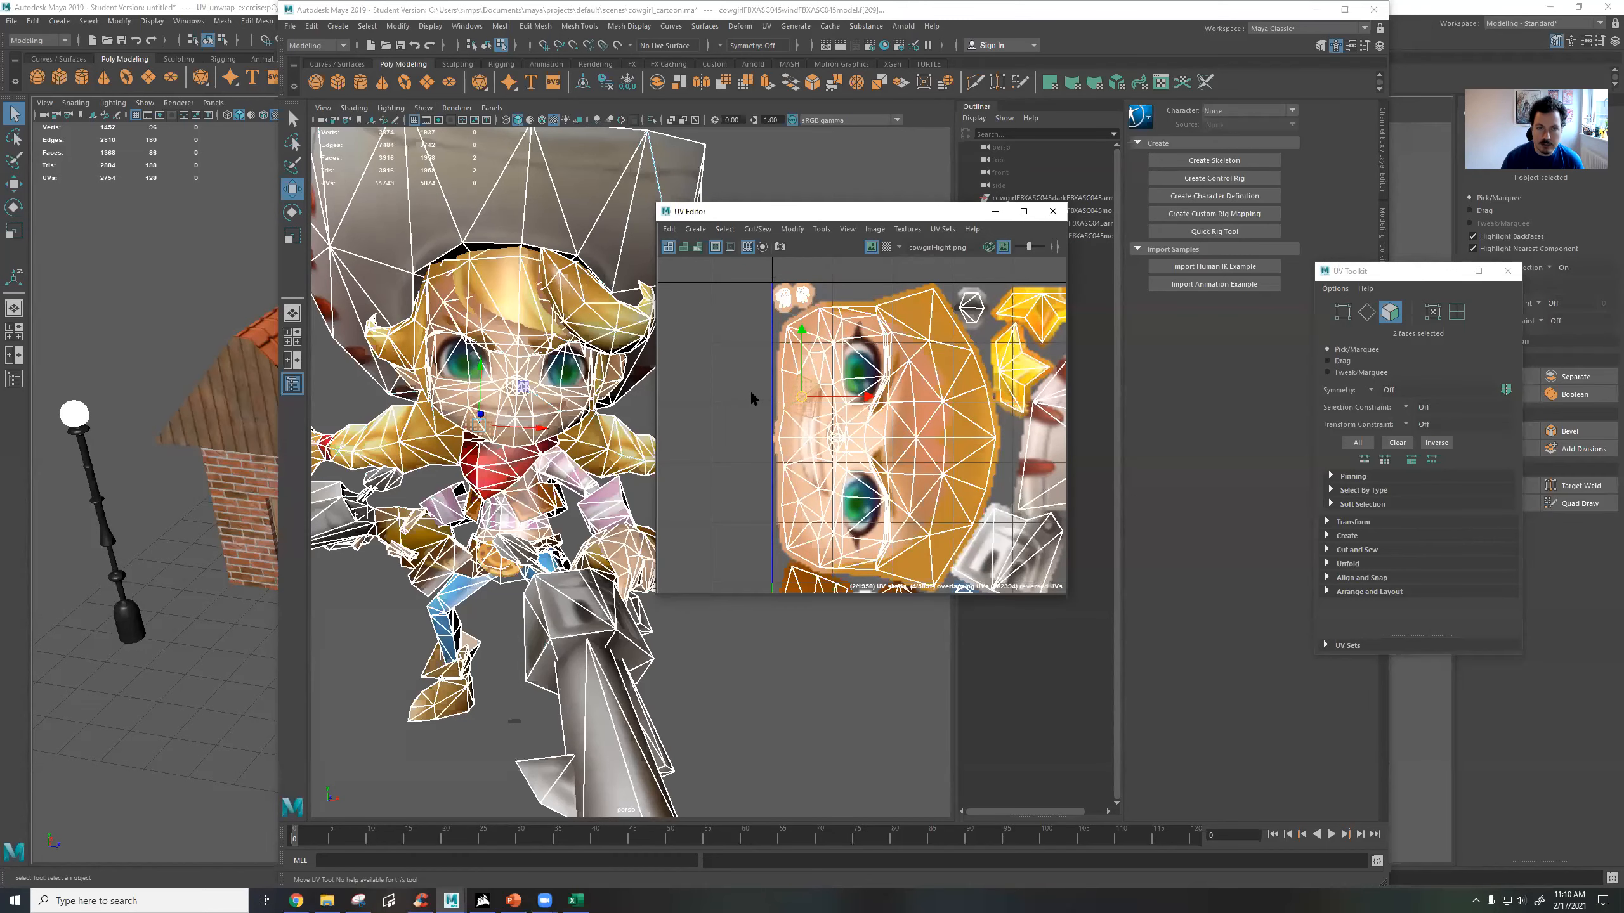
pyautogui.keyDown('alt'); pyautogui.moveTo(401, 453); pyautogui.dragTo(535, 401); pyautogui.keyUp('alt')
pyautogui.scroll(4, 534, 402)
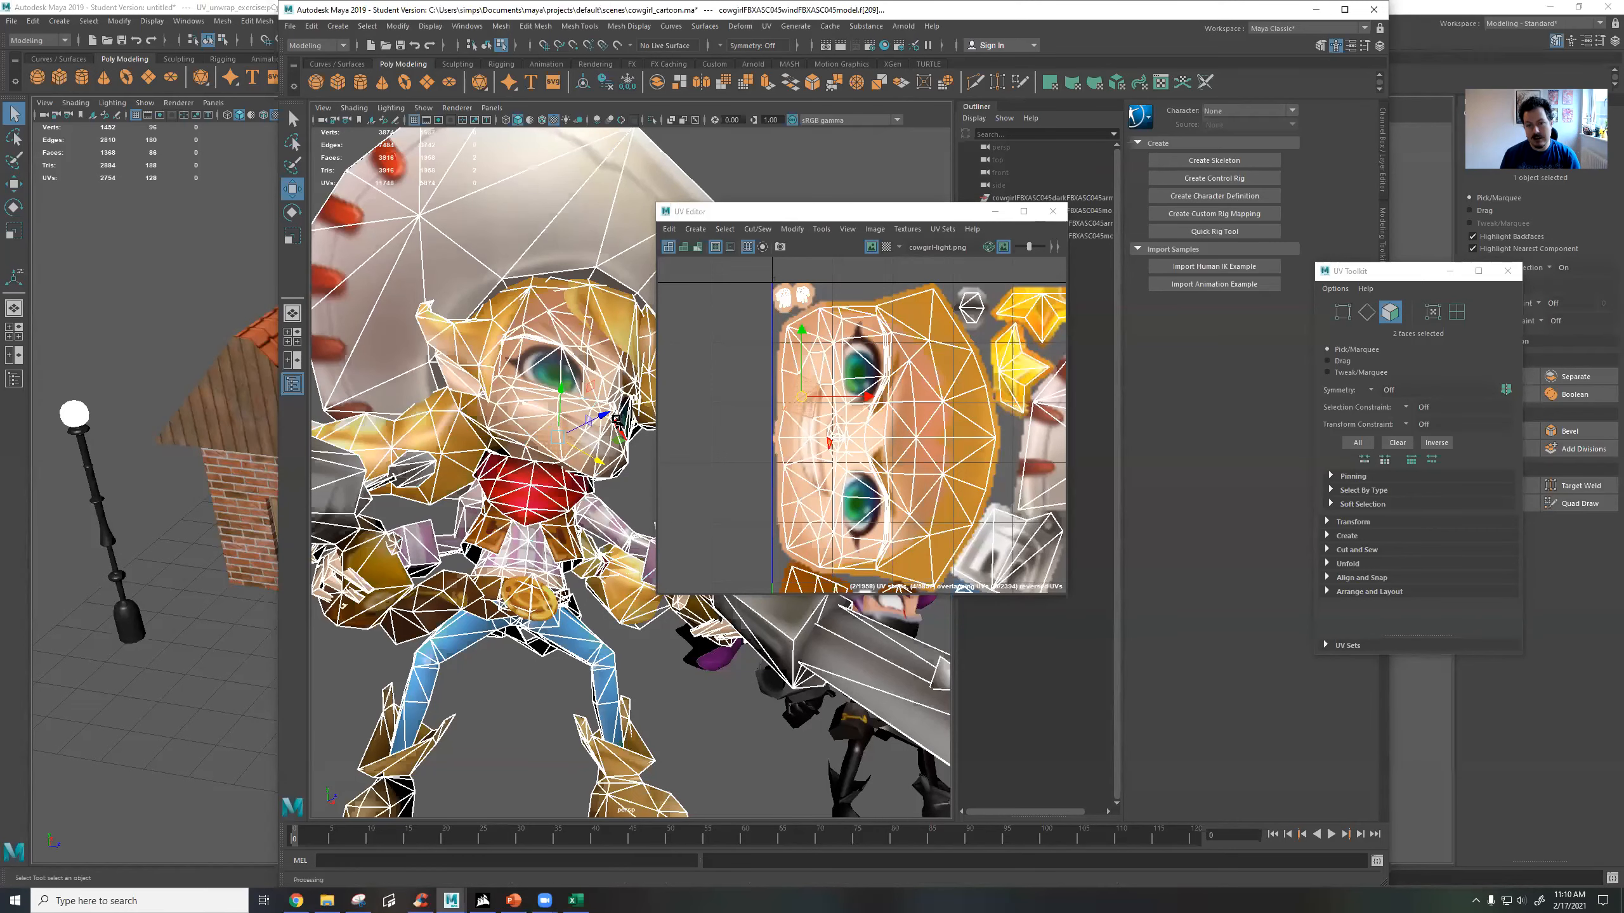
pyautogui.keyDown('alt'); pyautogui.moveTo(541, 412); pyautogui.dragTo(487, 430); pyautogui.keyUp('alt')
# Clear the face selection and switch the UV Editor to edge selection.
pyautogui.click(741, 422)
pyautogui.rightClick(888, 416)
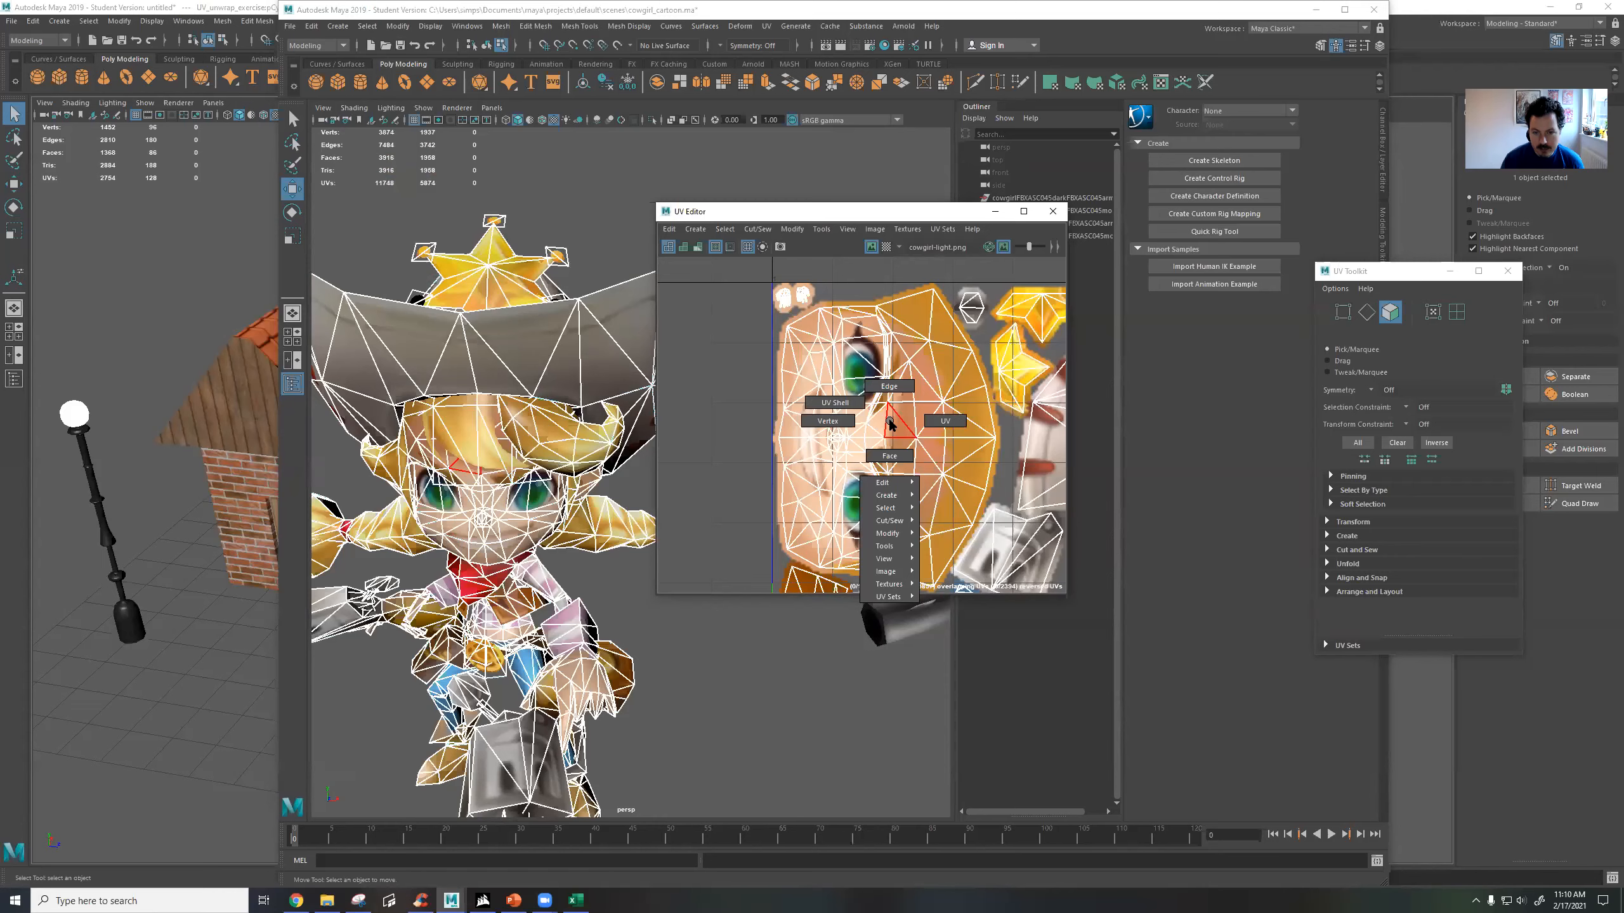
pyautogui.click(894, 394)
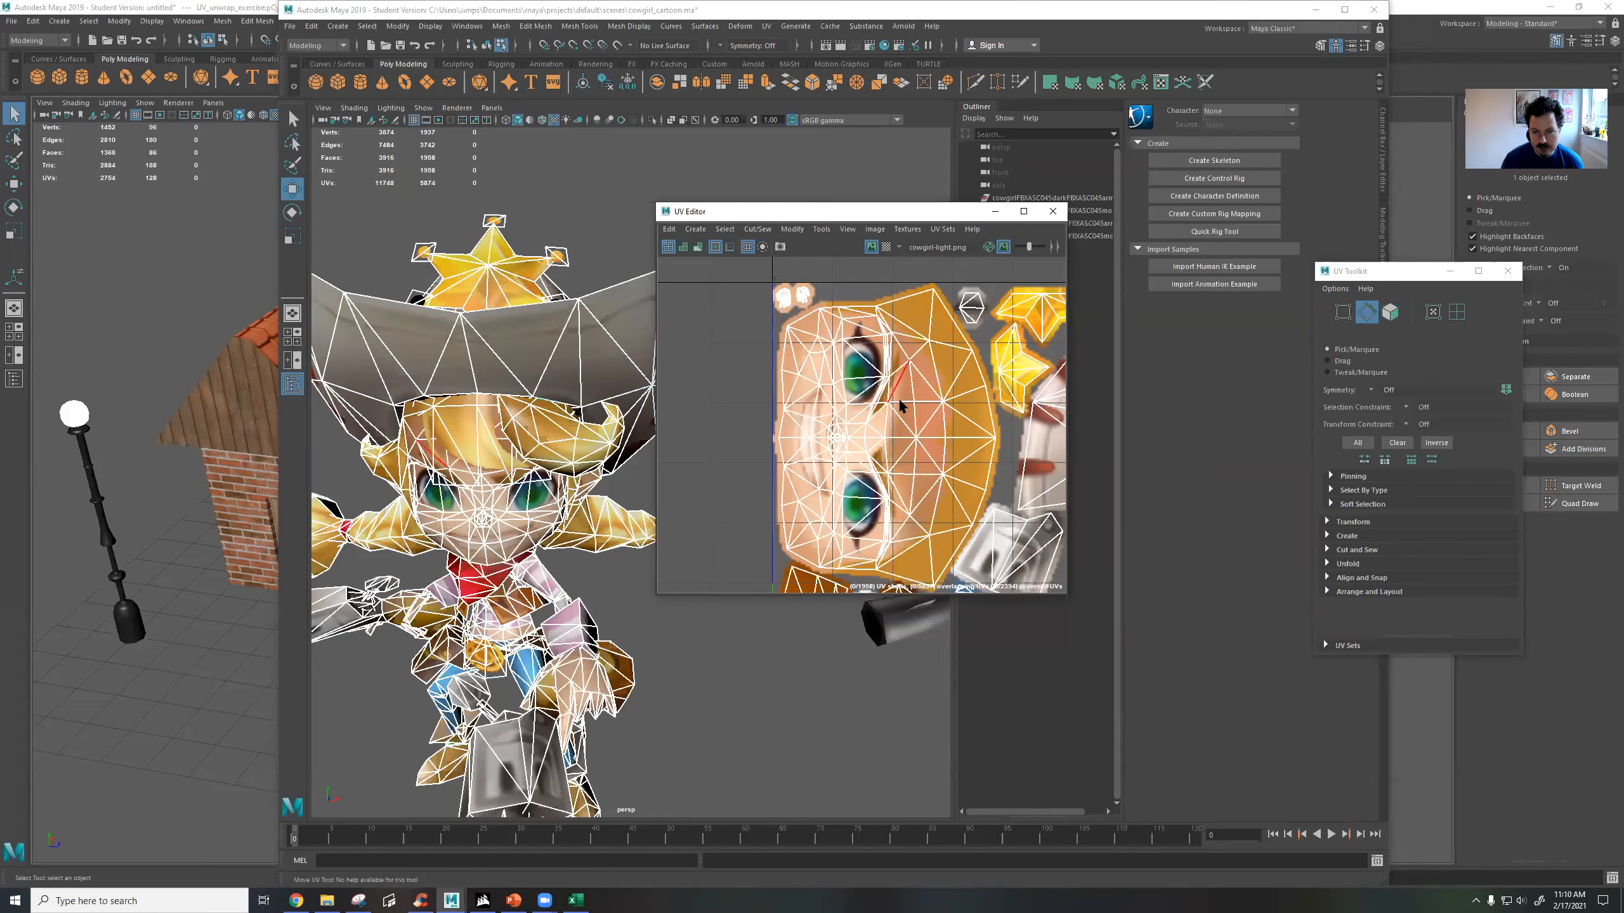
# Try moving edges around the cowgirl's eyes in the UV layout to shift the face texture, and undo the moves.
pyautogui.click(887, 395)
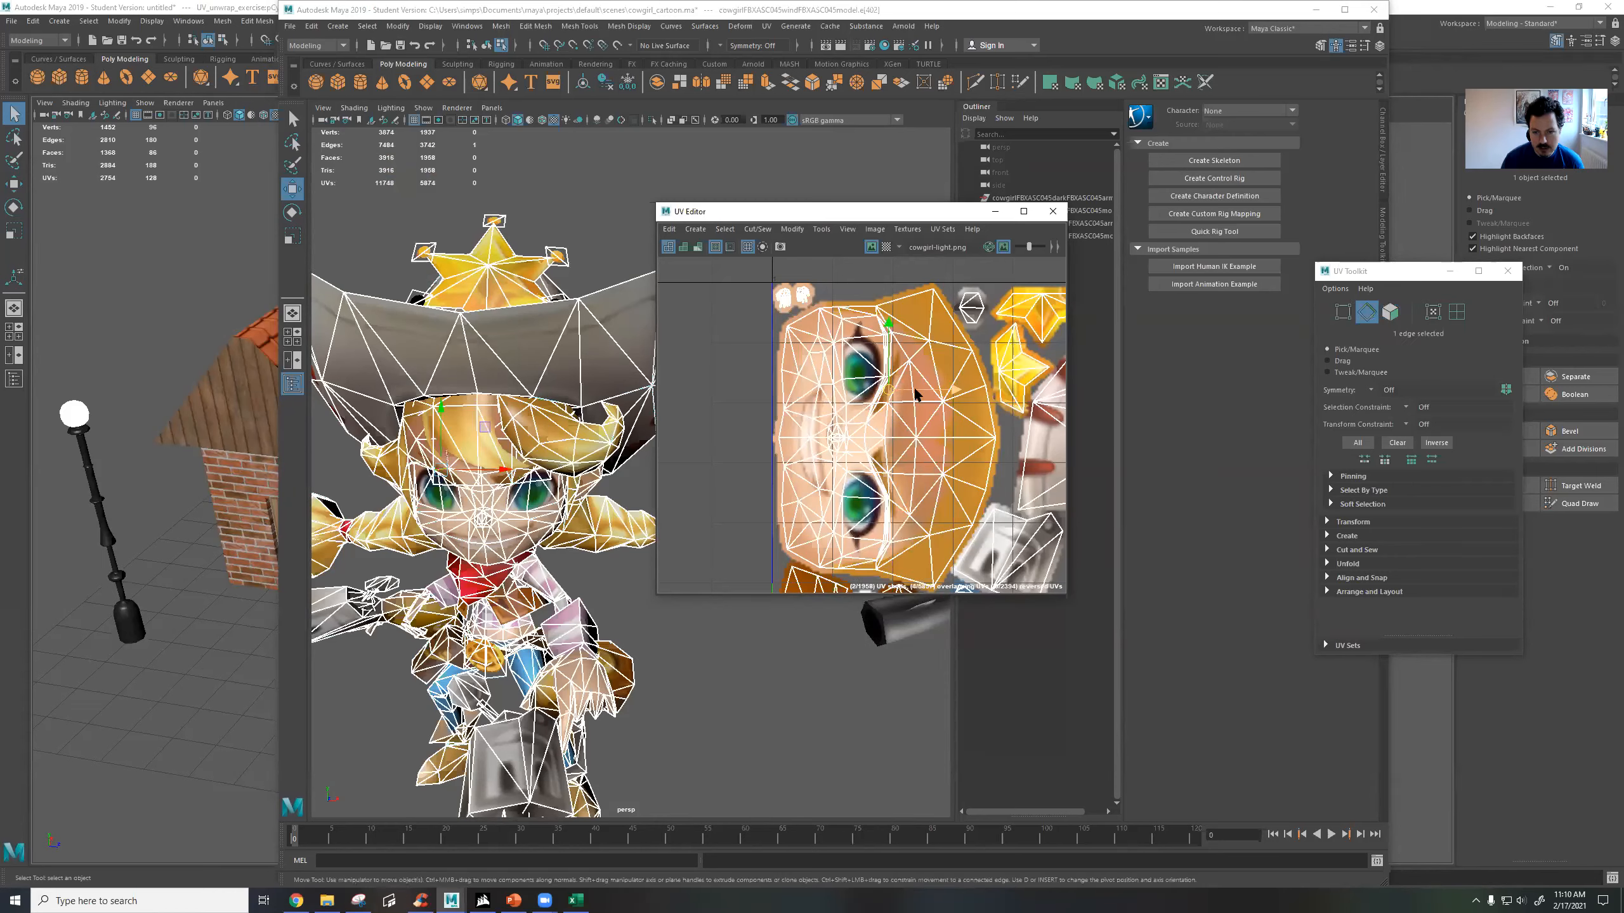
pyautogui.hotkey('ctrl', 'z')
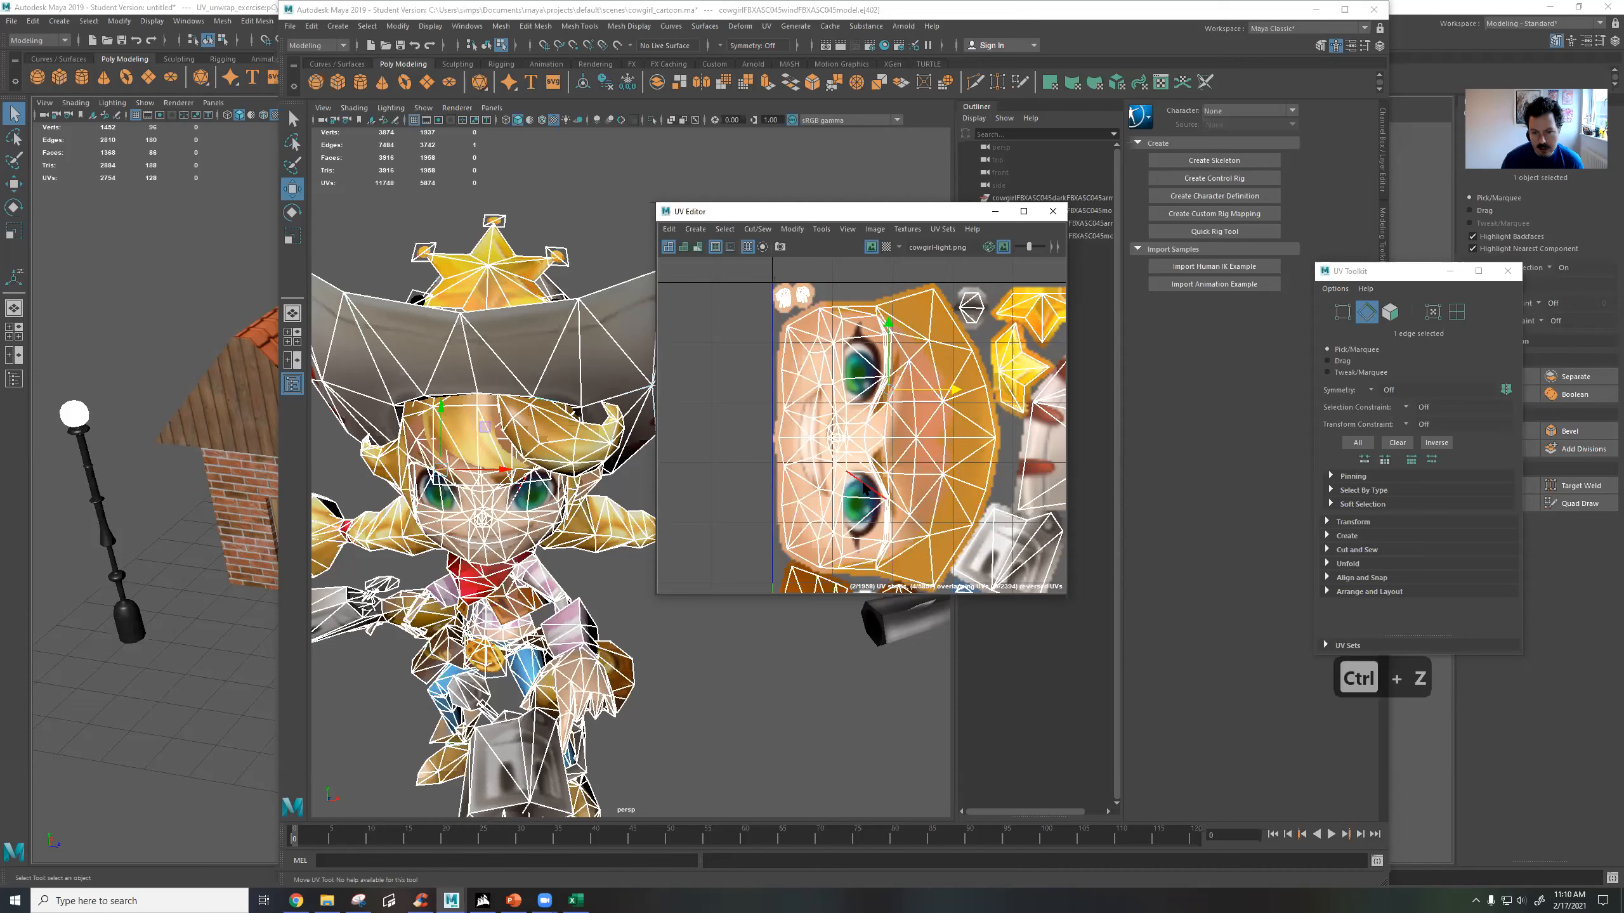
pyautogui.keyDown('shift'); pyautogui.click(863, 488); pyautogui.keyUp('shift')
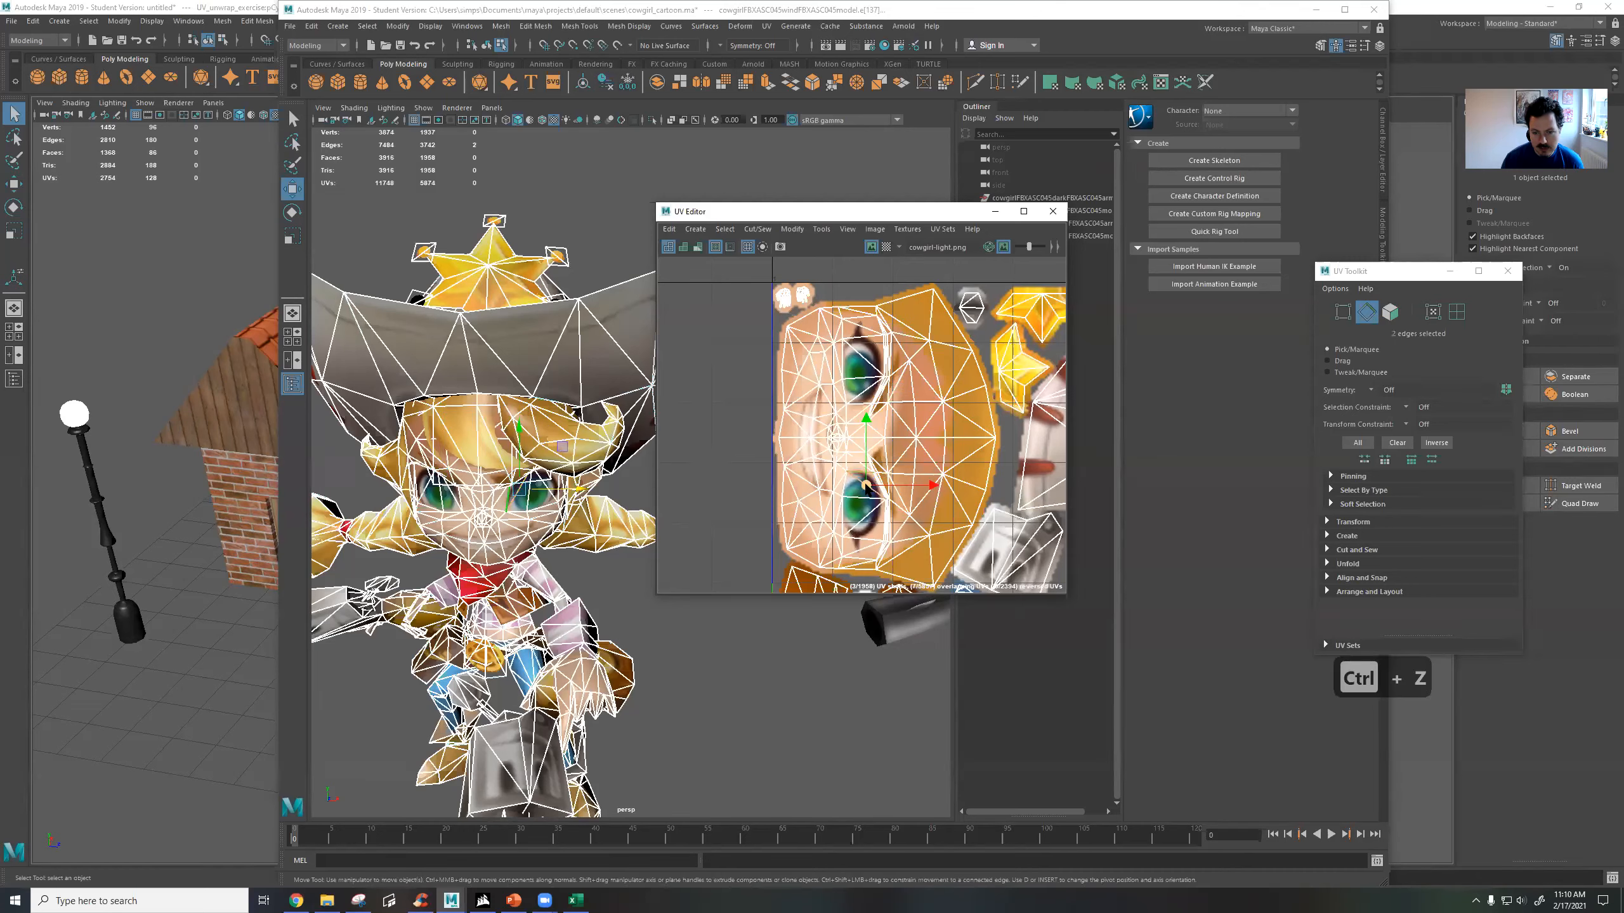
pyautogui.moveTo(867, 485)
pyautogui.mouseDown()
pyautogui.moveTo(863, 459)
pyautogui.moveTo(899, 481)
pyautogui.mouseUp()
pyautogui.scroll(8, 518, 515)
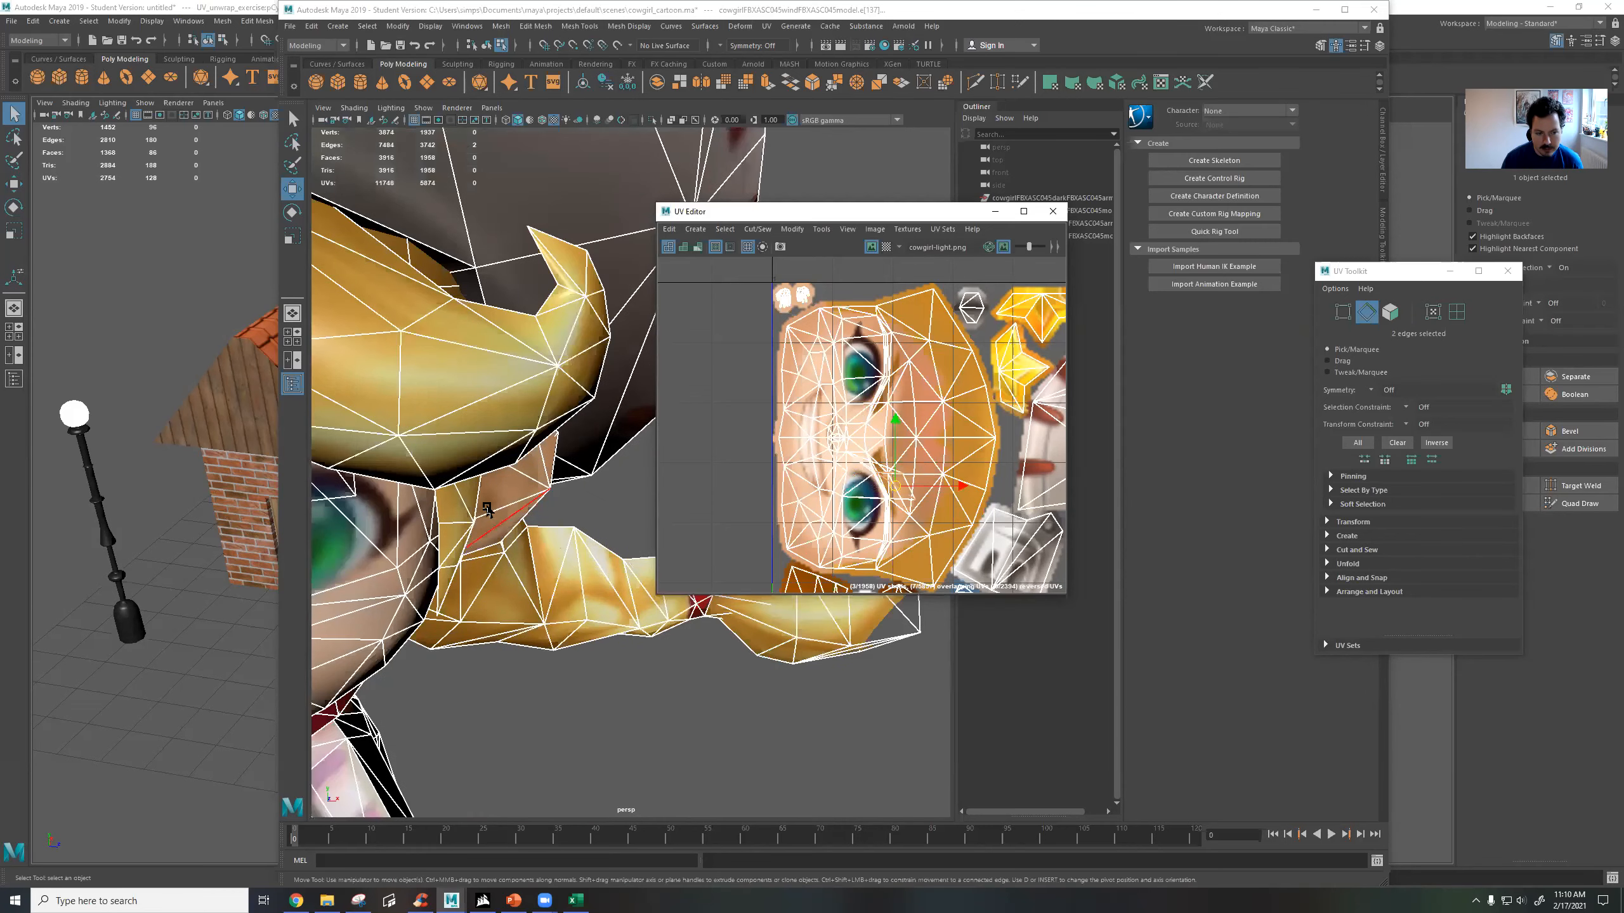
pyautogui.keyDown('alt'); pyautogui.moveTo(511, 520); pyautogui.dragTo(793, 404, button='middle'); pyautogui.keyUp('alt')
pyautogui.scroll(-5, 563, 409)
pyautogui.scroll(6, 562, 442)
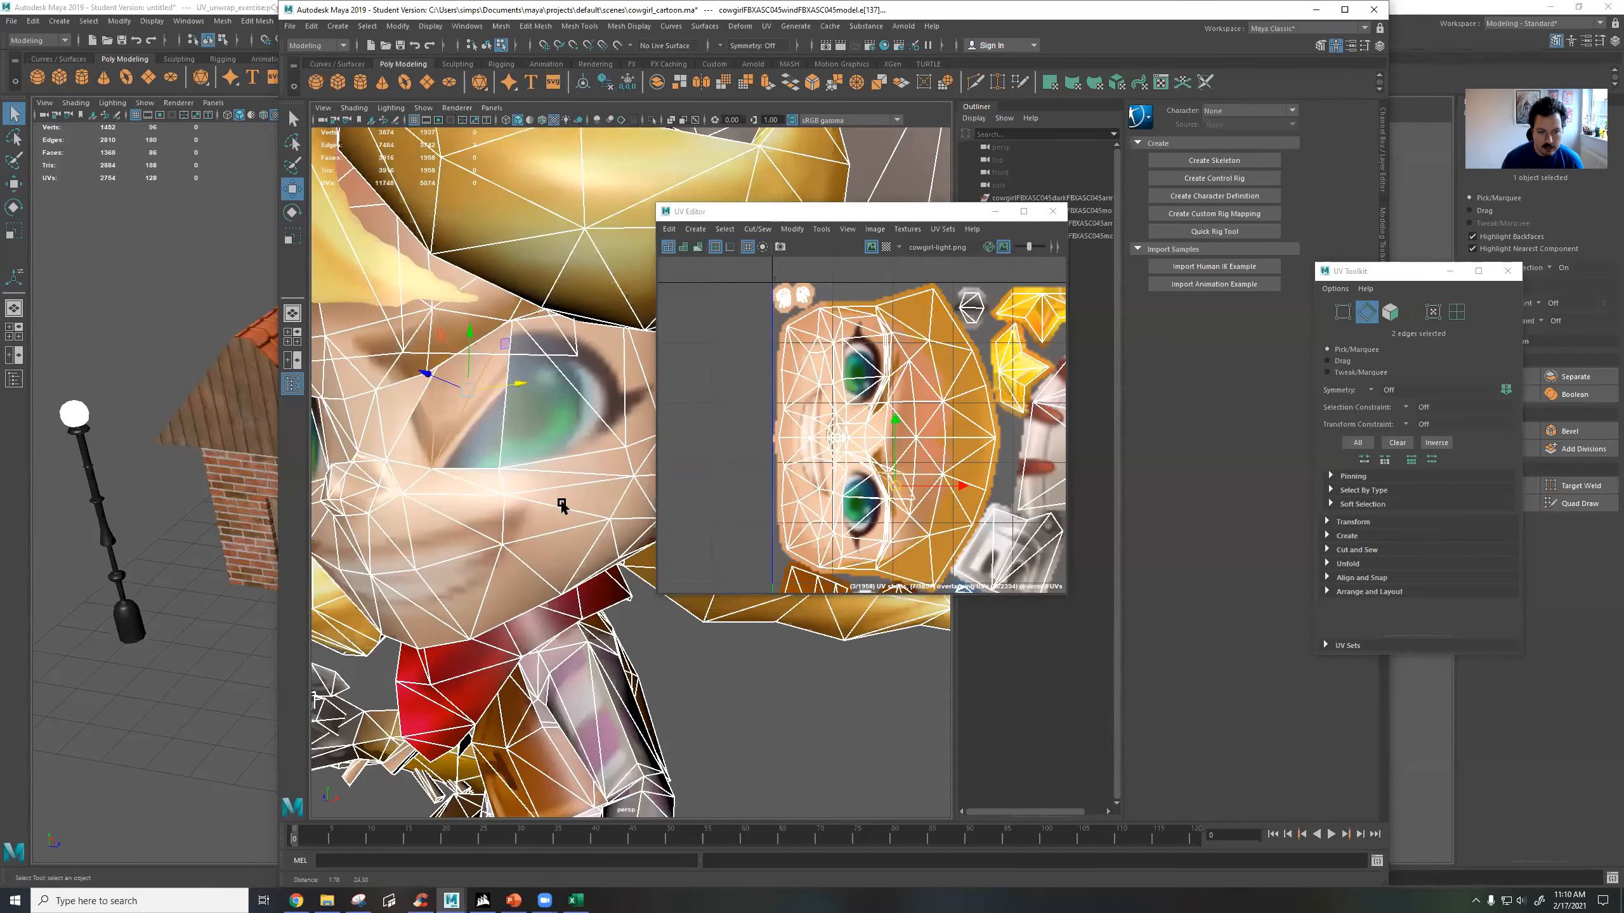
pyautogui.moveTo(898, 483); pyautogui.dragTo(880, 519)
pyautogui.hotkey('ctrl', 'z')
pyautogui.hotkey('ctrl', 'z')
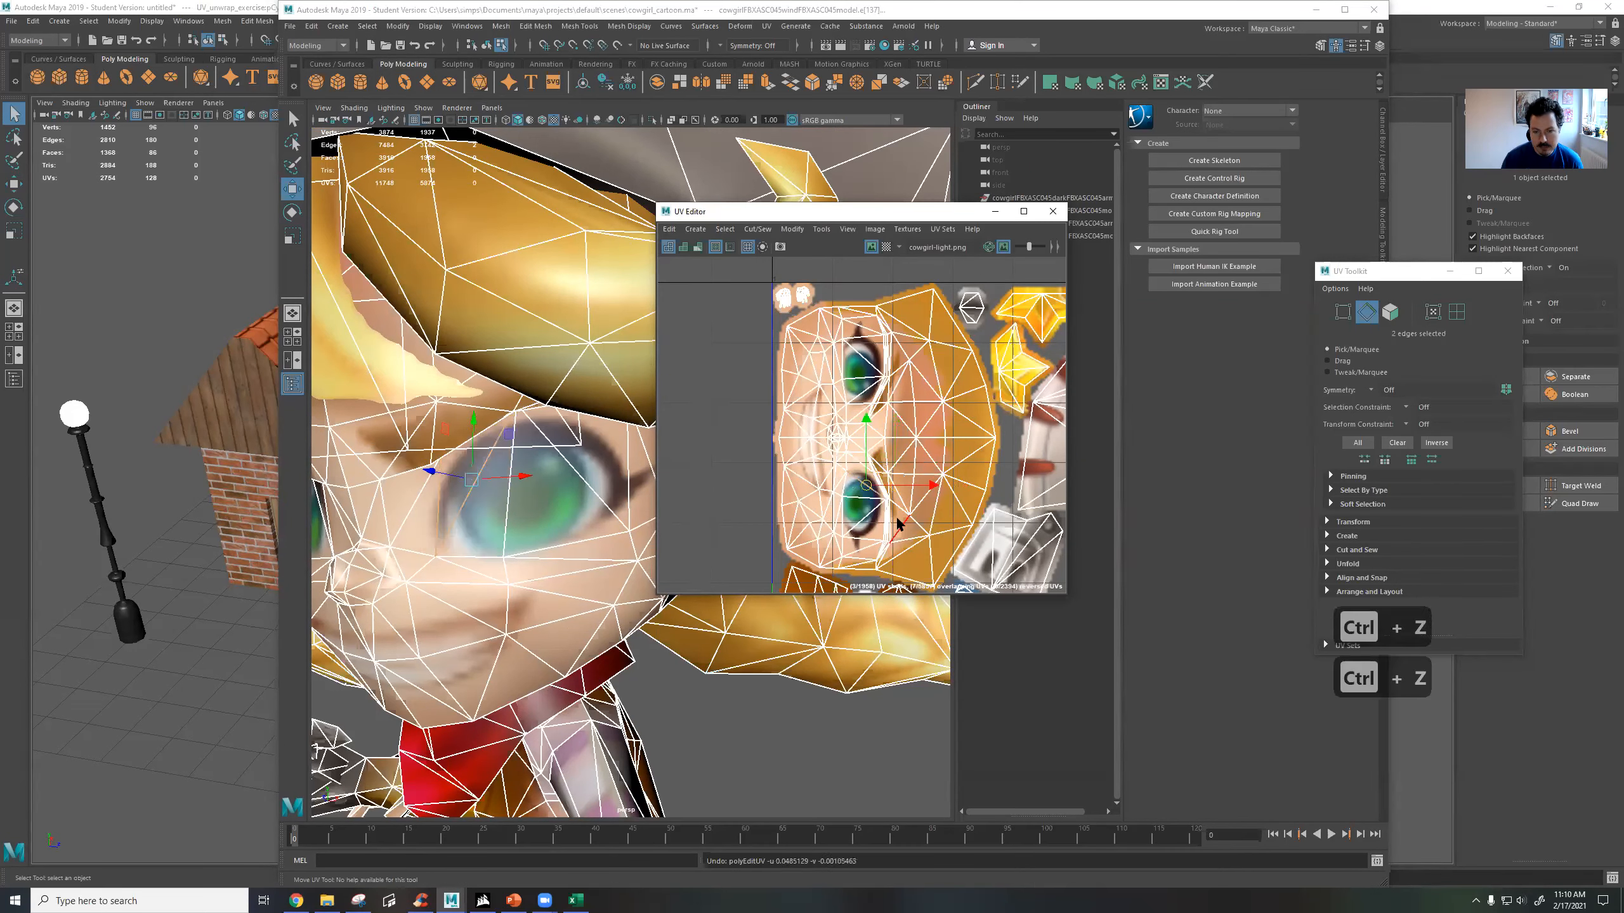
# Try scaling a single edge beside the cowgirl's eye horizontally in the UV layout, and undo the scaling.
pyautogui.scroll(3, 881, 518)
pyautogui.click(883, 494)
pyautogui.click(883, 491)
pyautogui.press('r')
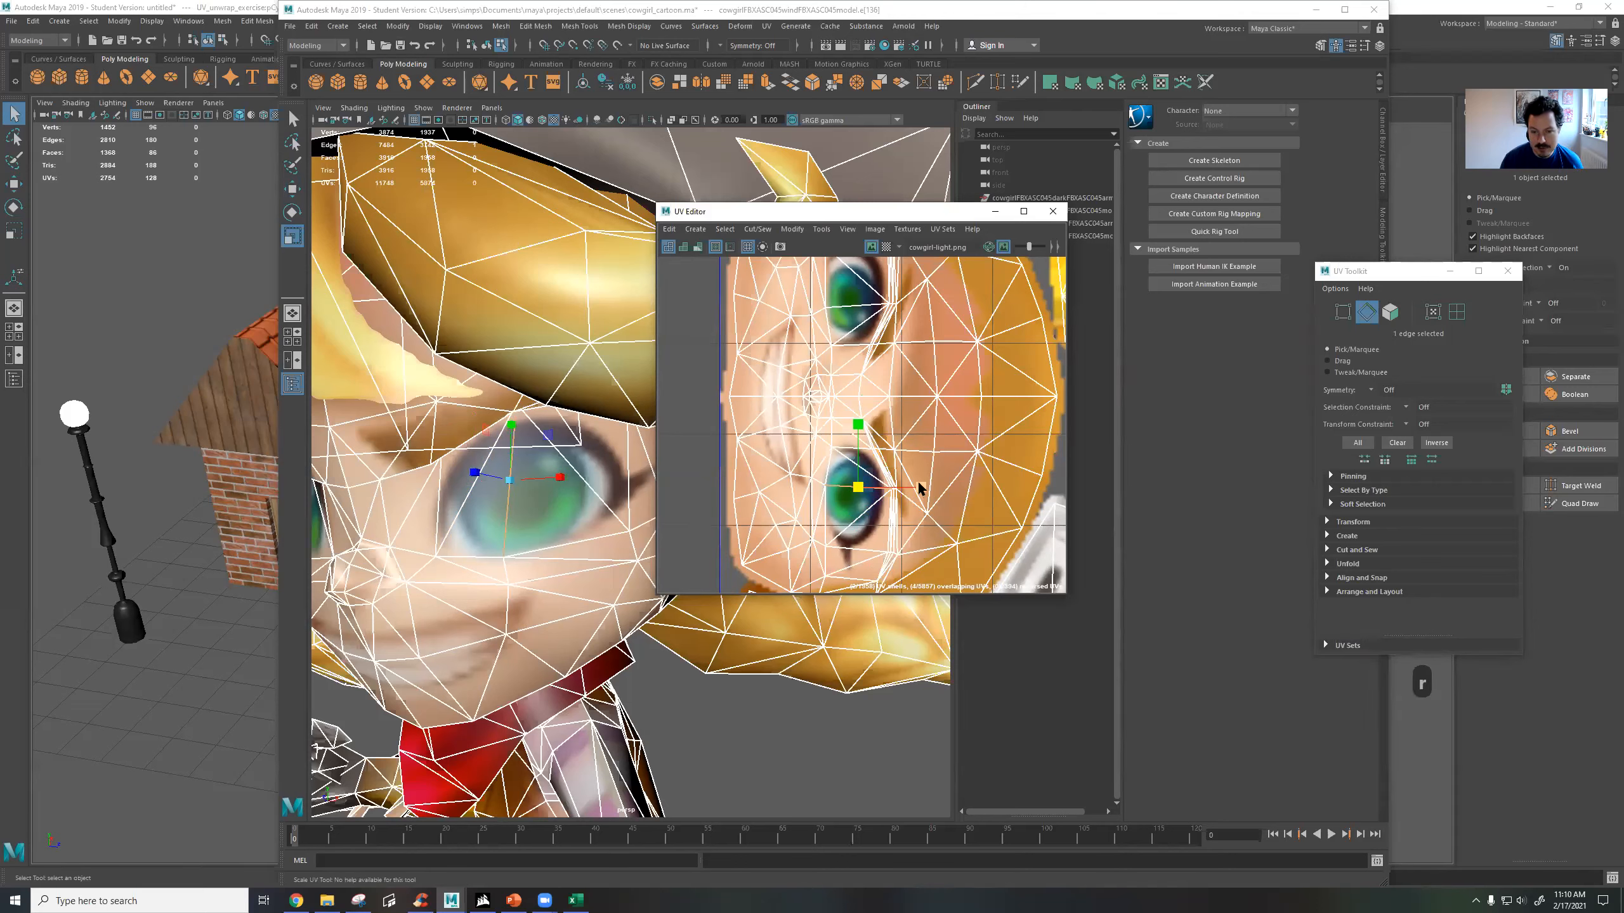
pyautogui.moveTo(918, 489); pyautogui.dragTo(1029, 484)
pyautogui.hotkey('ctrl', 'z')
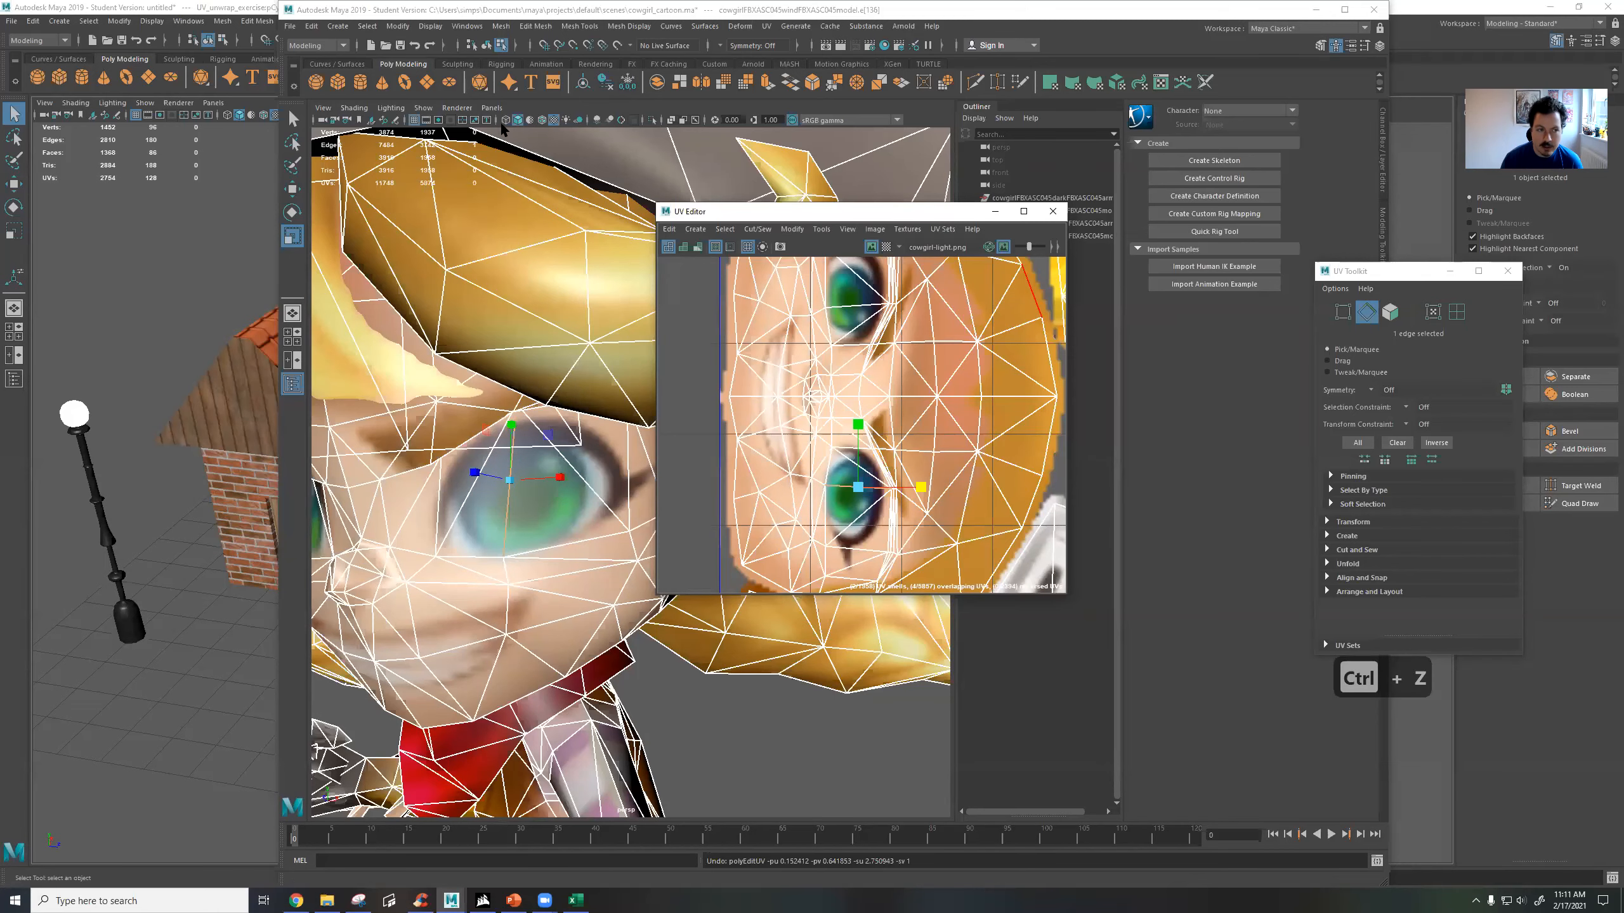
# Switch to the Maya window with the UV_unwrap_exercise scene and open the UV Editor for the barrel beside the tiled-roof house.
pyautogui.hotkey('alt', 'Tab')
pyautogui.keyDown('alt'); pyautogui.moveTo(470, 501); pyautogui.dragTo(520, 536); pyautogui.keyUp('alt')
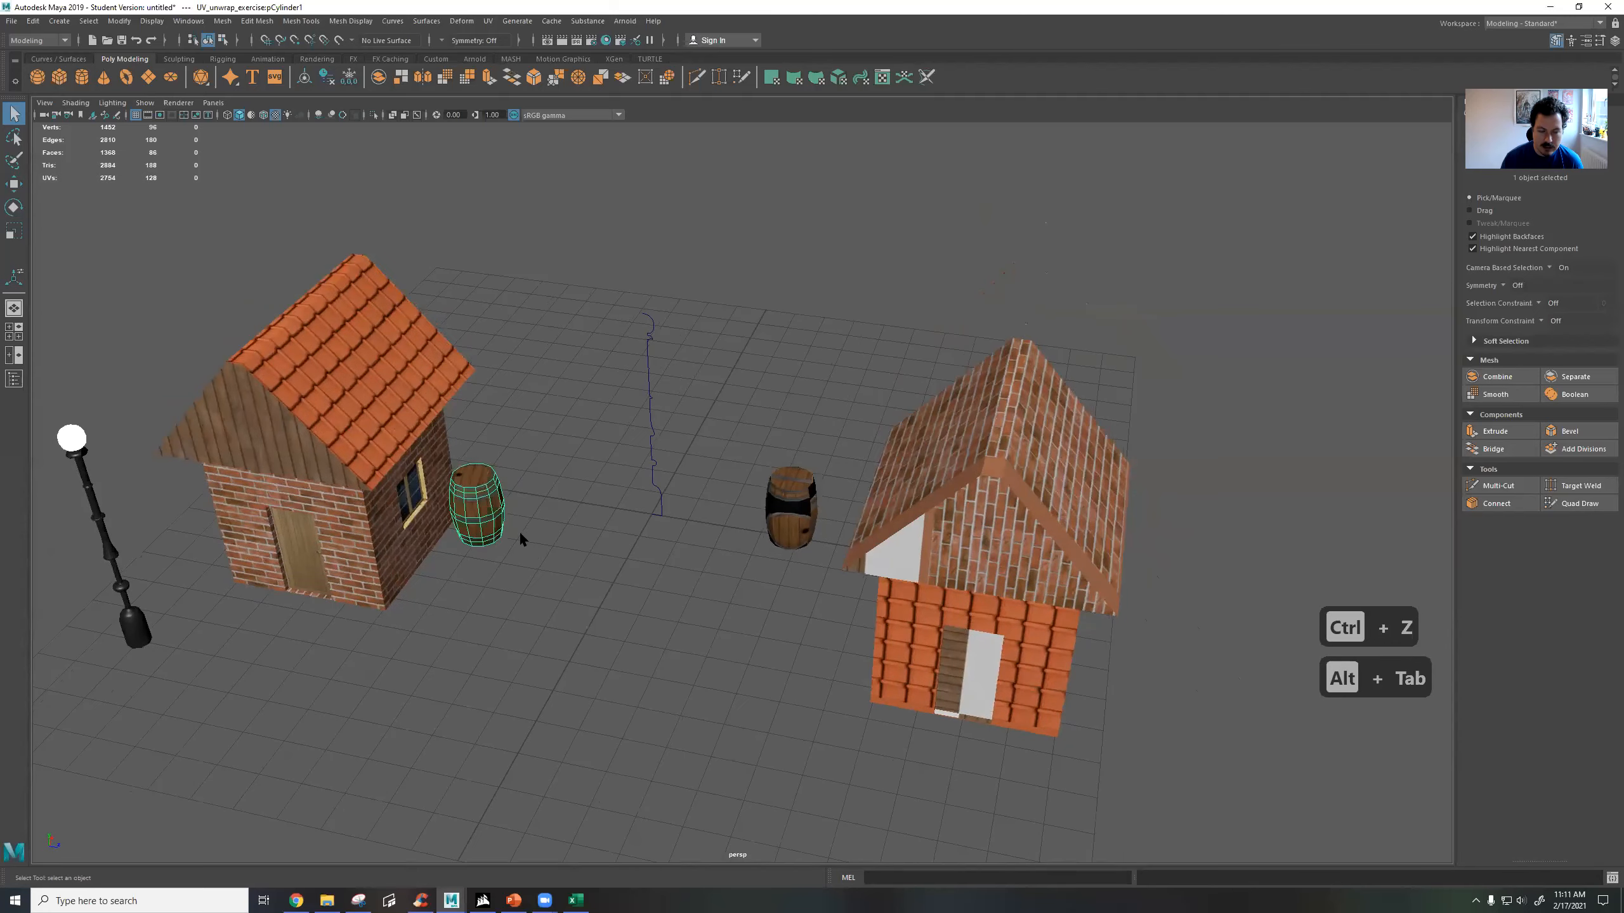
pyautogui.click(792, 509)
pyautogui.click(463, 492)
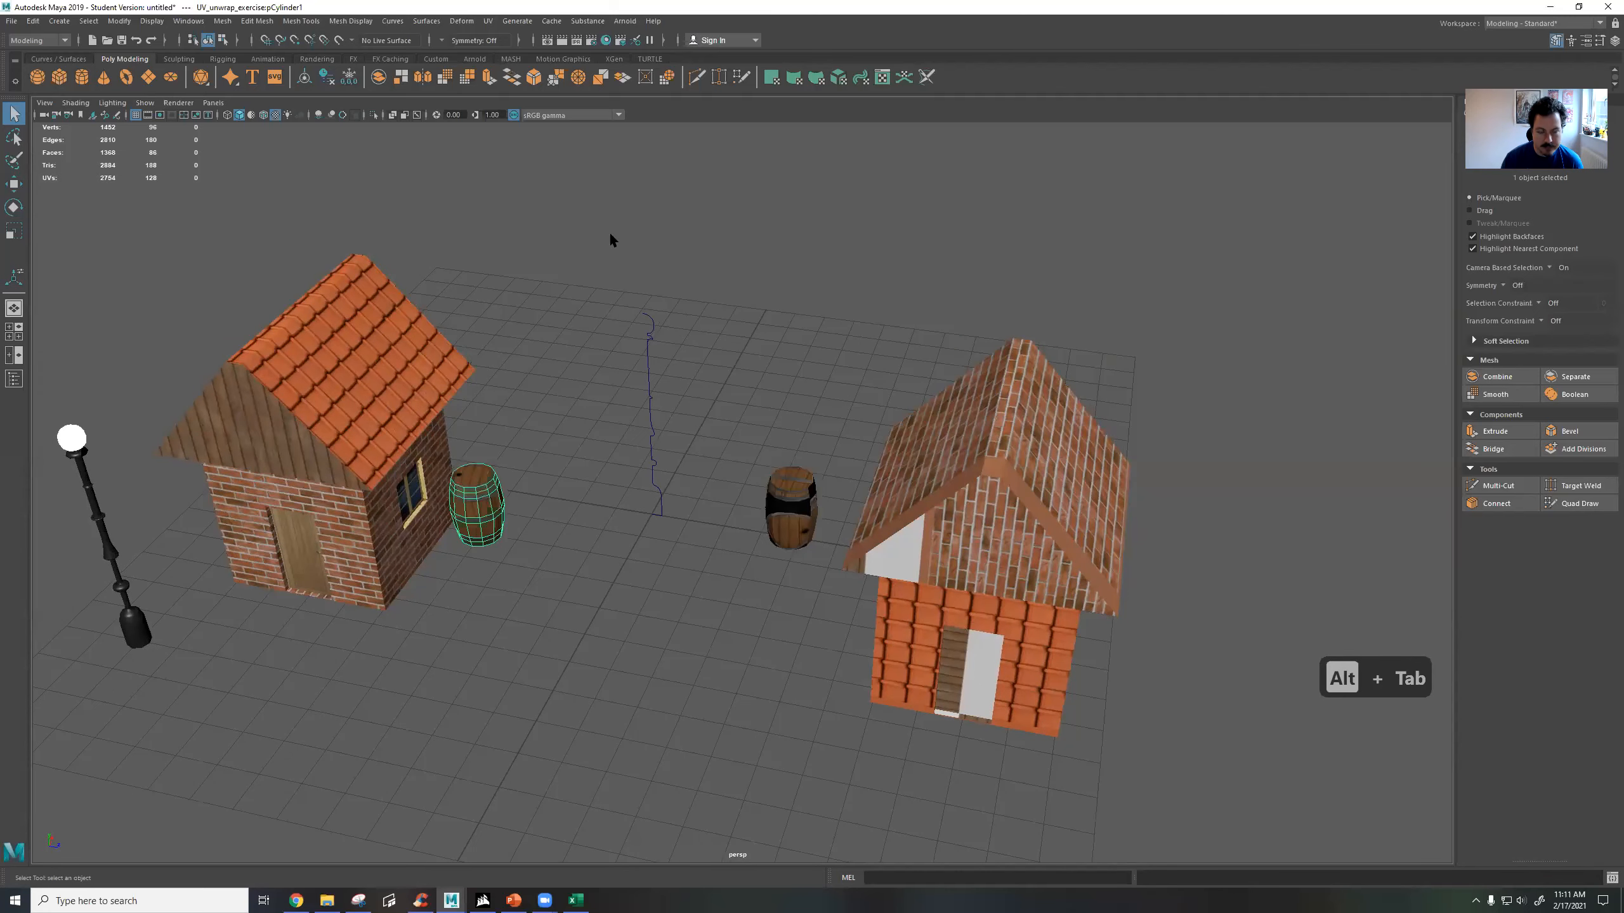
pyautogui.click(489, 21)
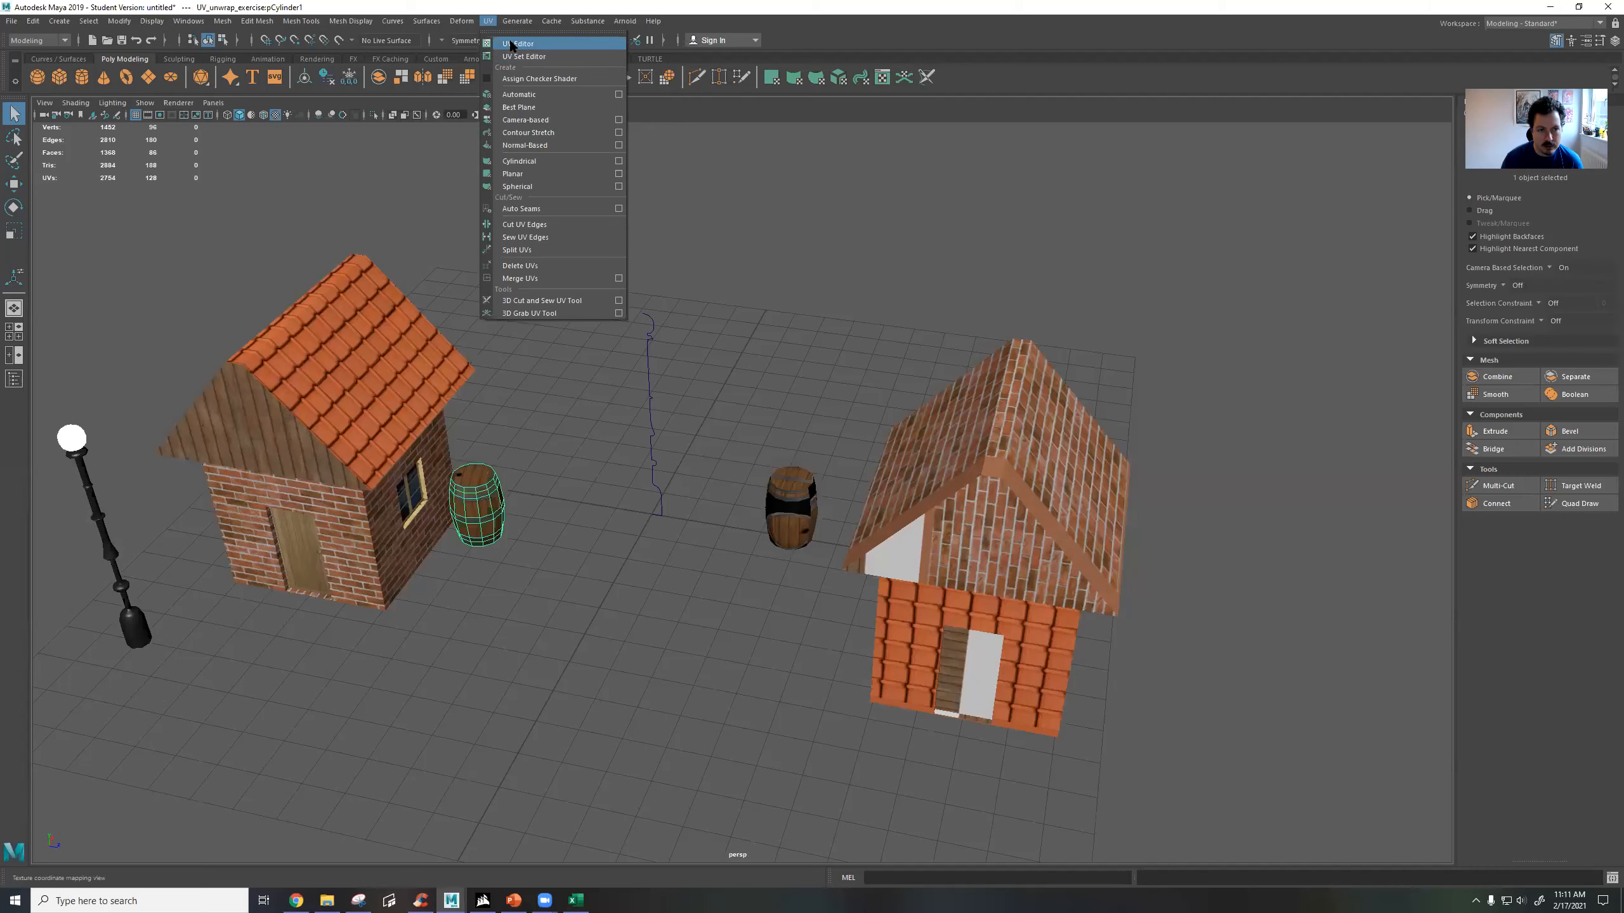
pyautogui.click(510, 40)
pyautogui.scroll(3, 834, 361)
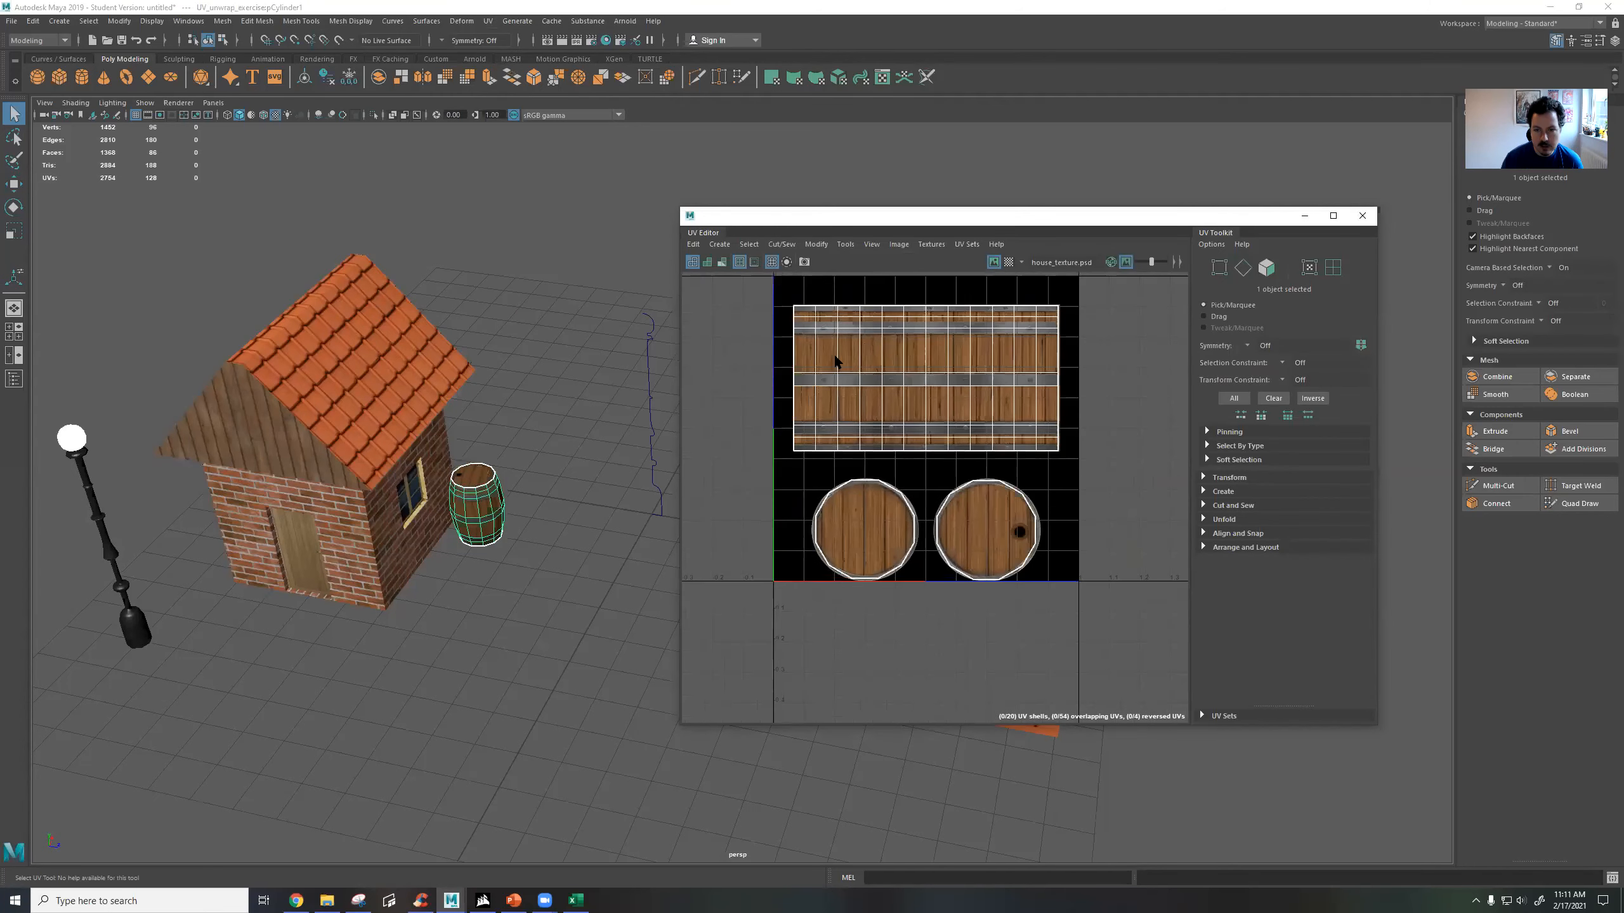
# Toggle the texture image in the UV Editor to compare it with the bare barrel shells, and switch to face selection.
pyautogui.click(993, 262)
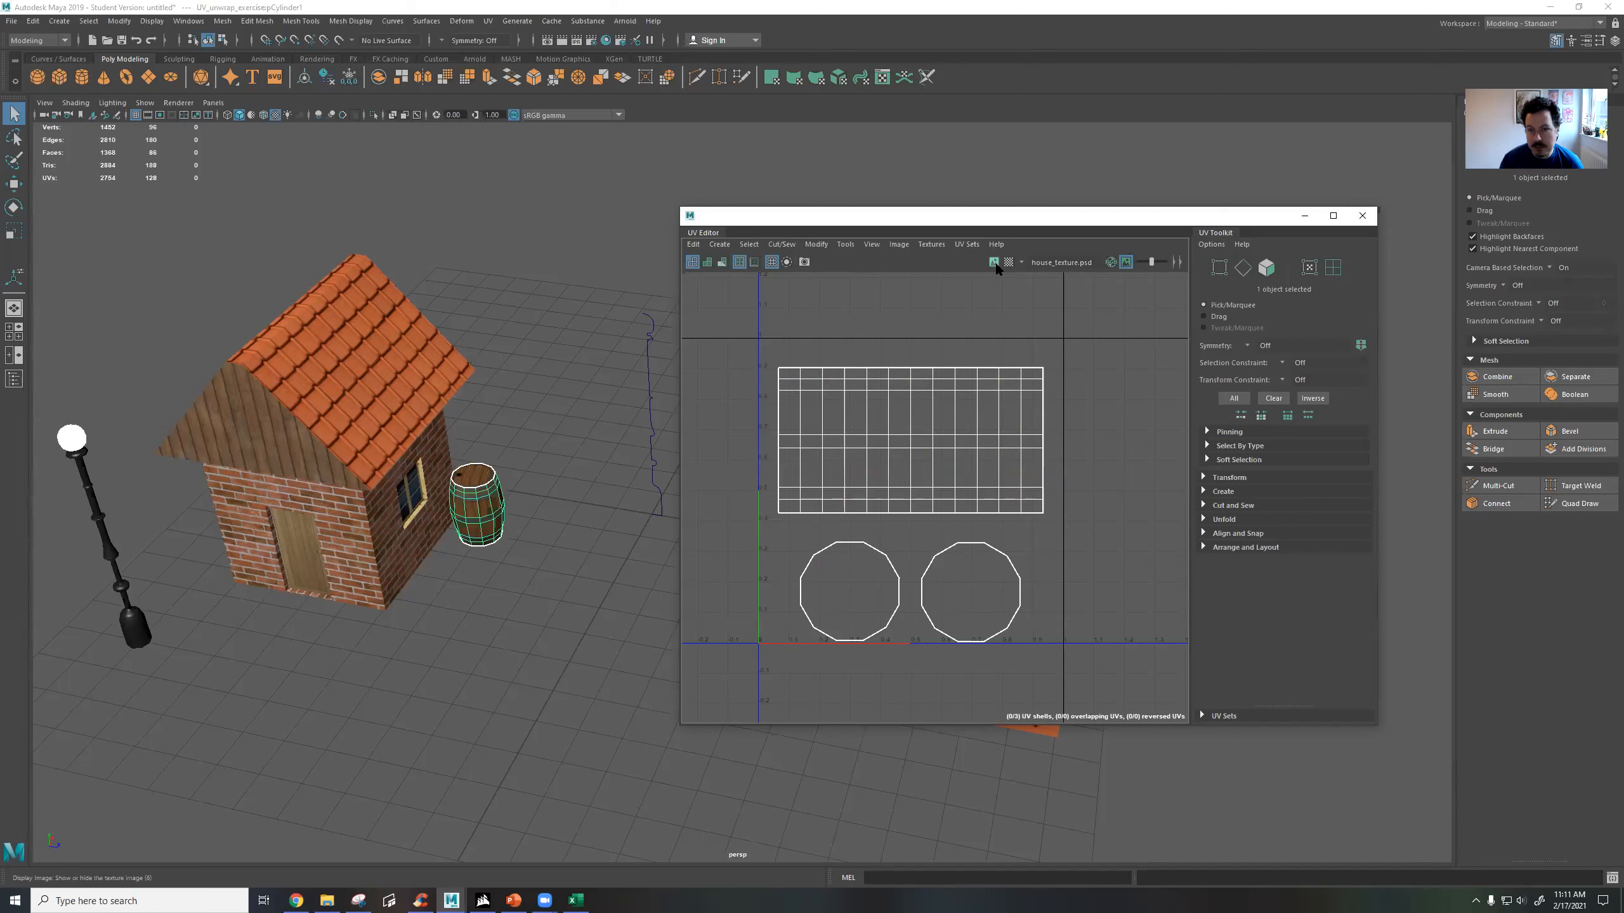
pyautogui.click(992, 263)
pyautogui.click(992, 262)
pyautogui.click(992, 263)
pyautogui.click(992, 262)
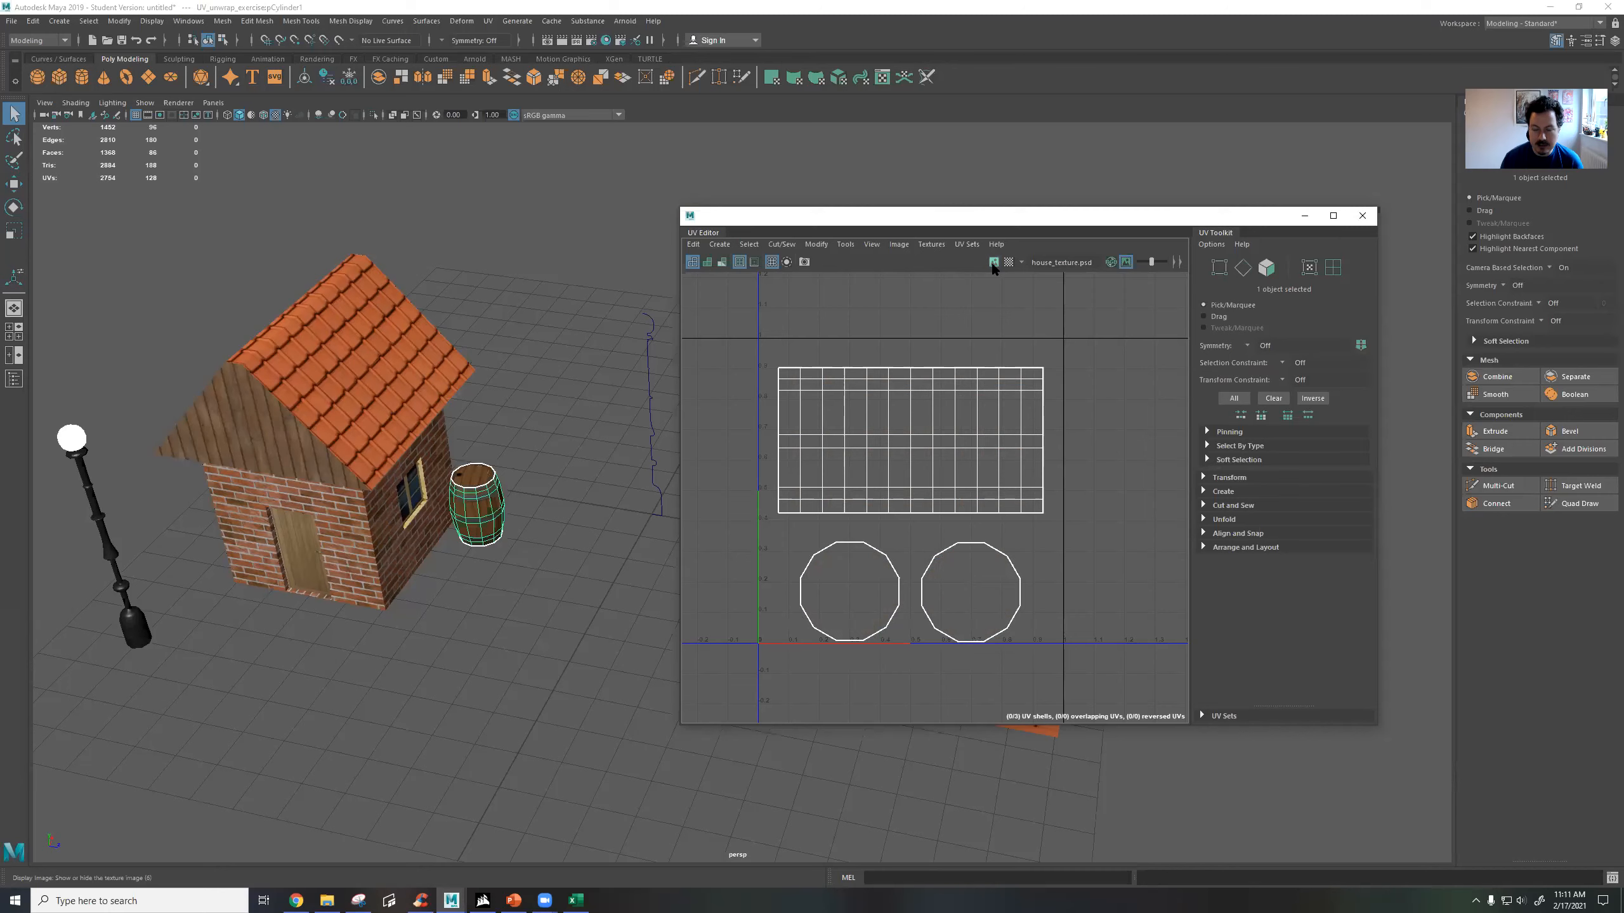
pyautogui.click(992, 262)
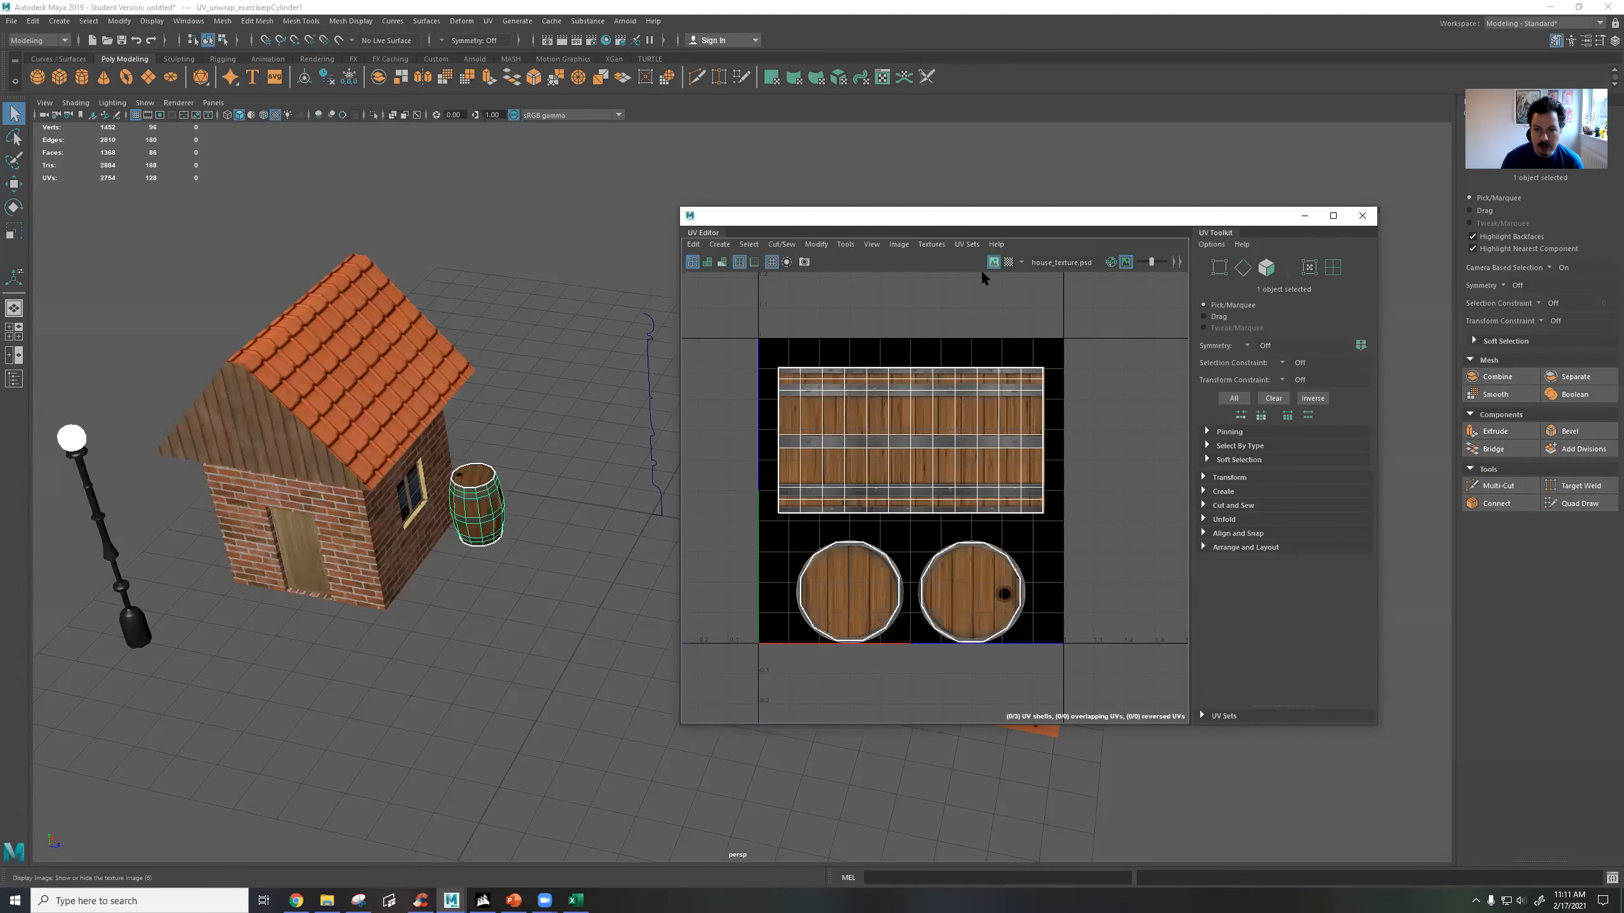
pyautogui.scroll(2, 902, 482)
pyautogui.click(994, 262)
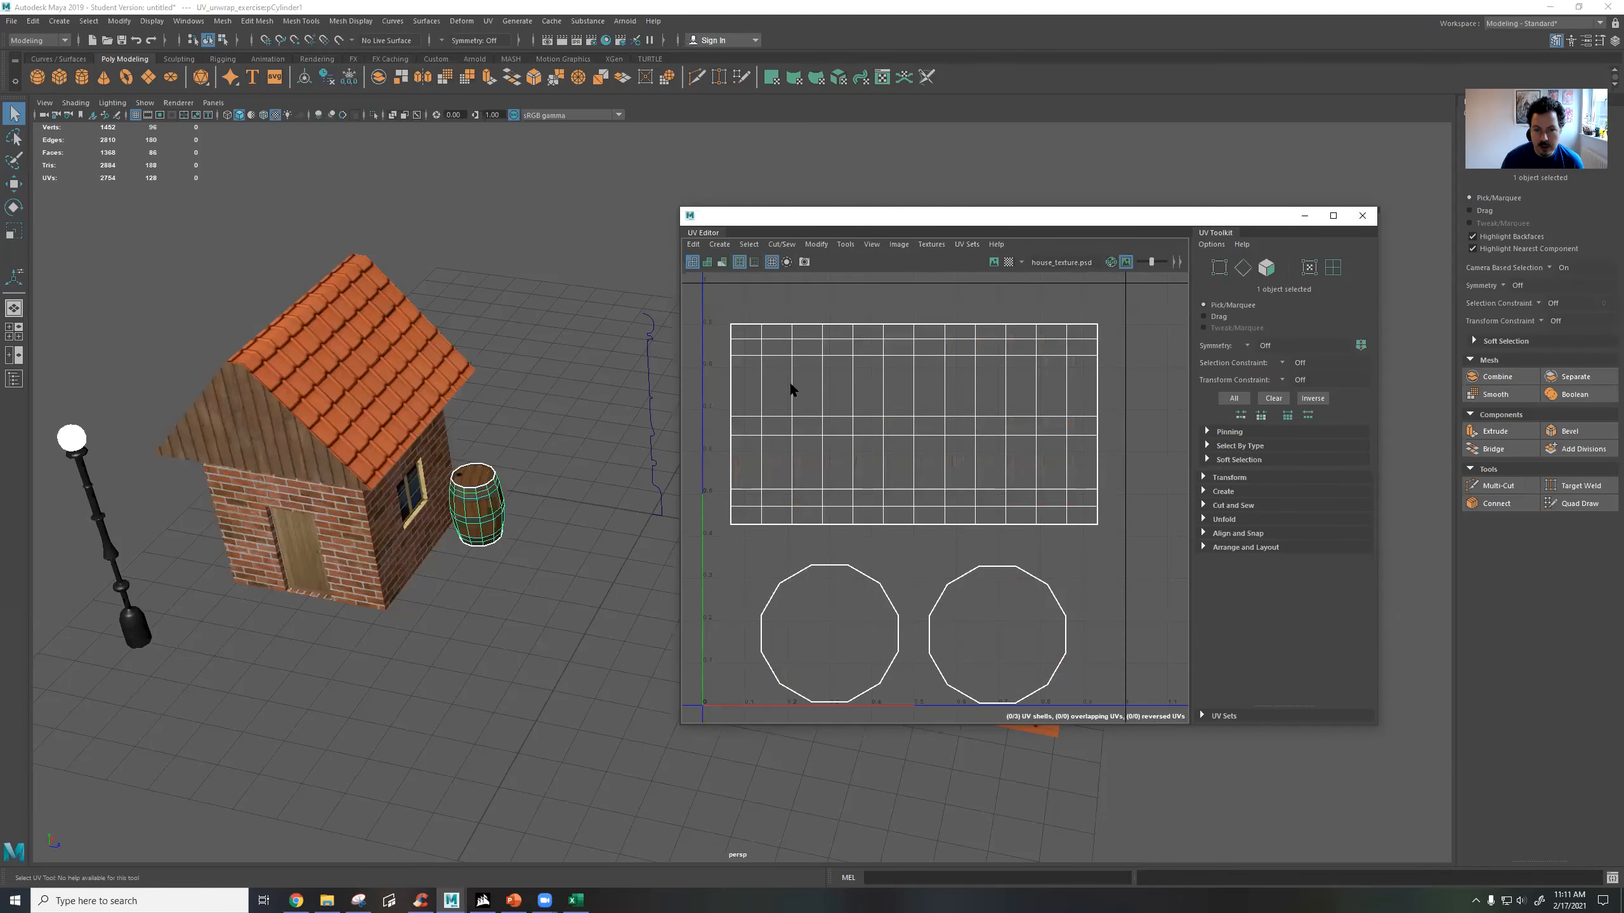
pyautogui.moveTo(794, 409); pyautogui.dragTo(780, 366, button='right')
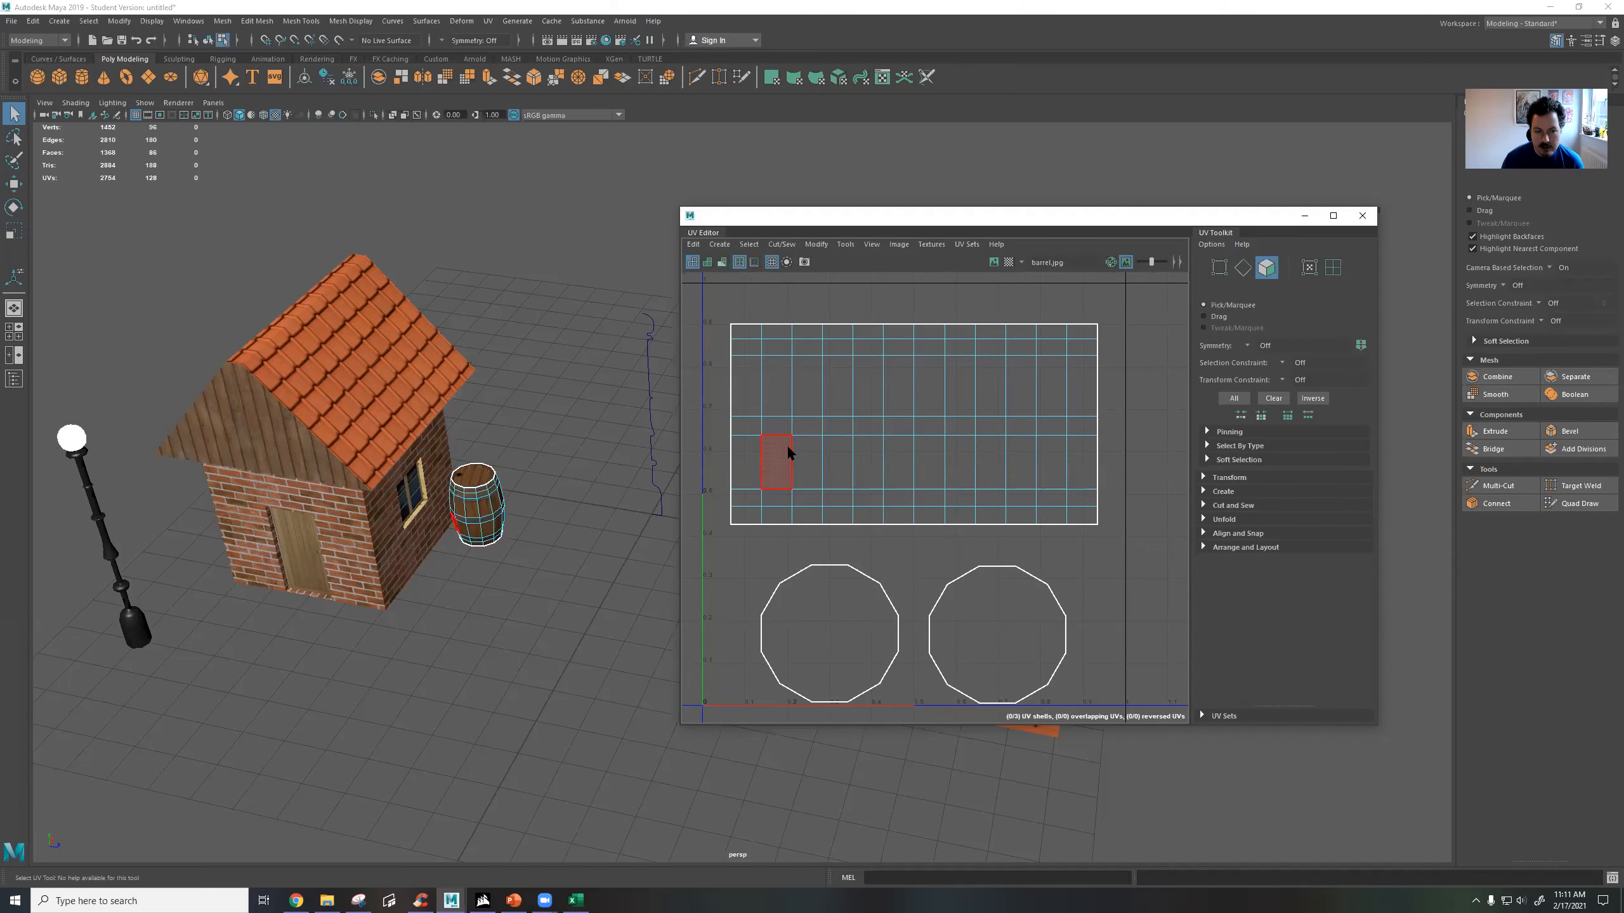
pyautogui.click(993, 262)
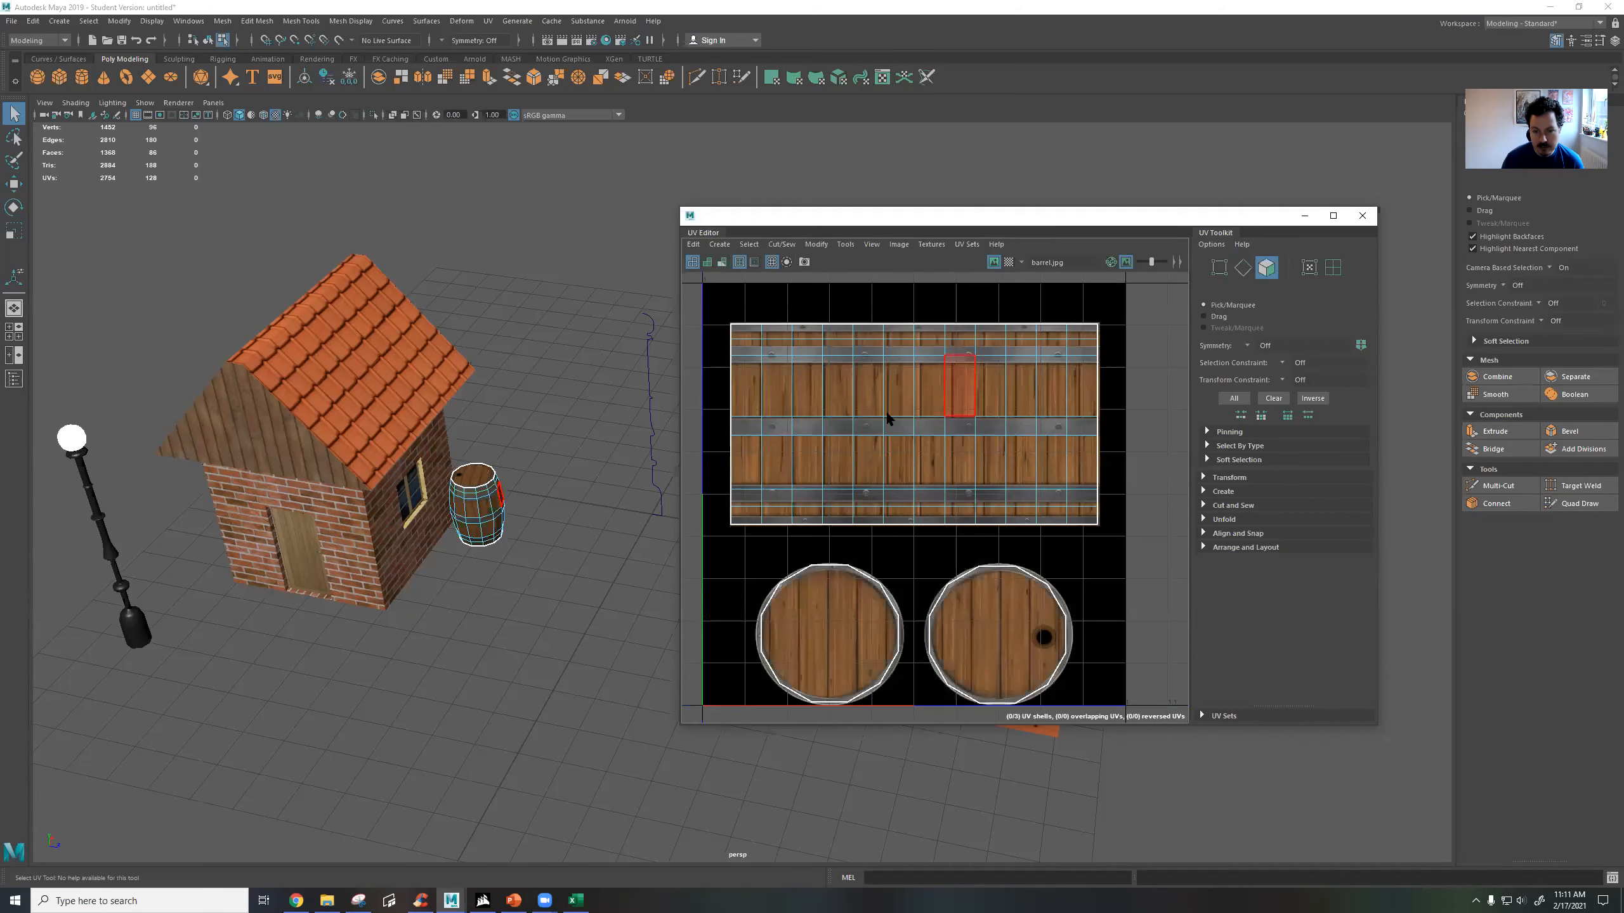
# Select all faces of the second barrel, beside the mis-textured house, and apply an Automatic UV projection.
pyautogui.keyDown('alt'); pyautogui.moveTo(544, 481); pyautogui.dragTo(508, 518); pyautogui.keyUp('alt')
pyautogui.scroll(5, 508, 518)
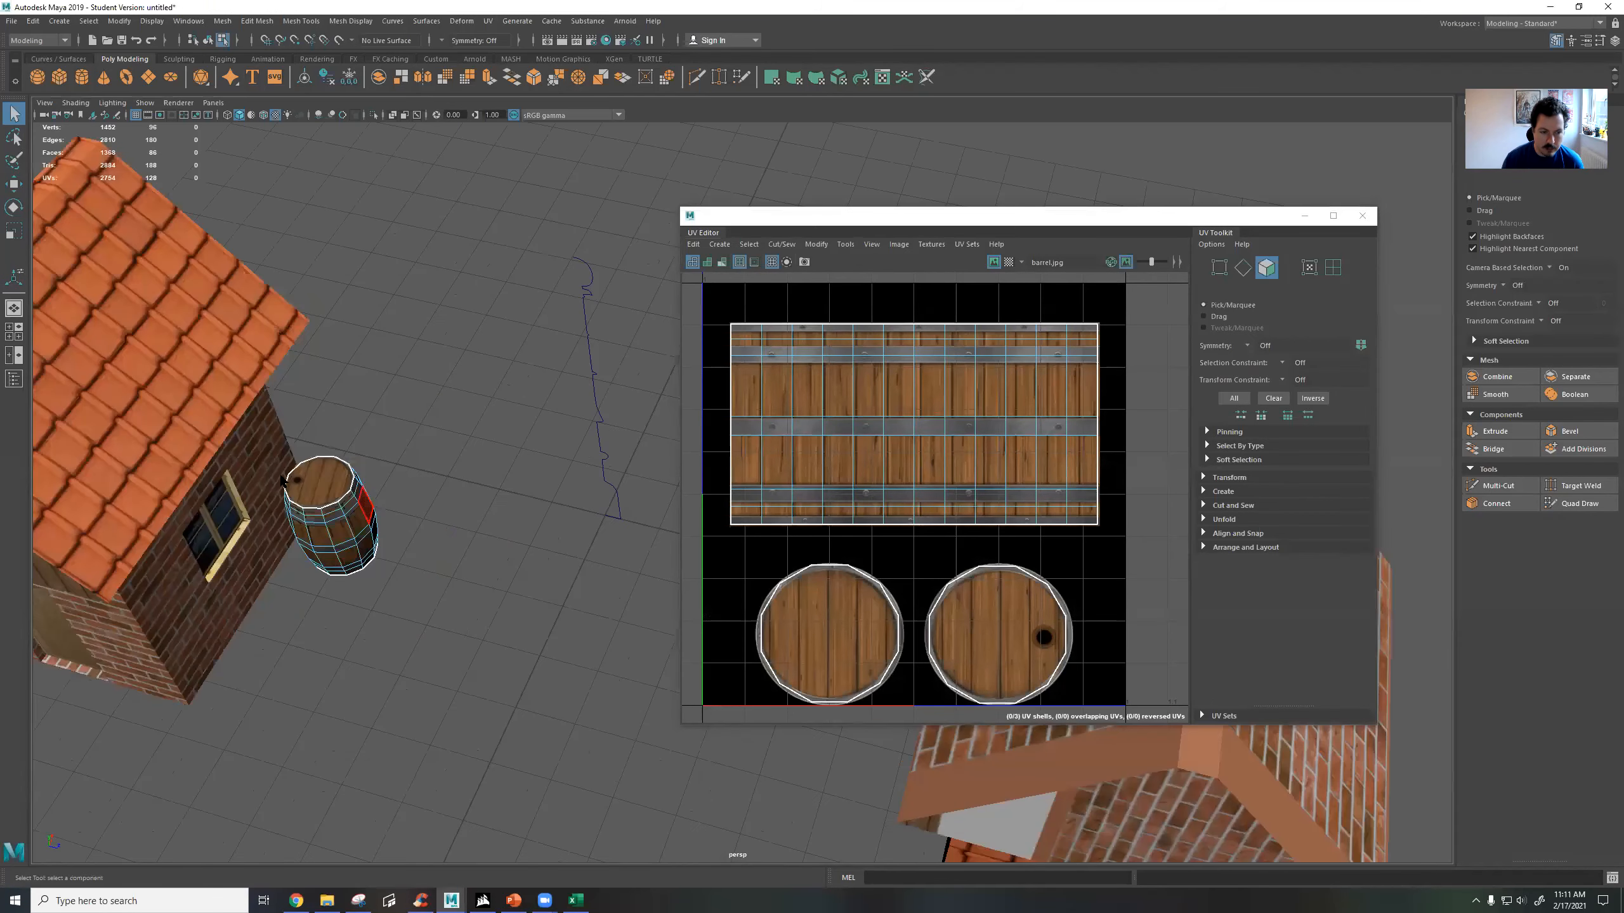
pyautogui.click(299, 482)
pyautogui.keyDown('alt'); pyautogui.moveTo(299, 481); pyautogui.dragTo(508, 433); pyautogui.keyUp('alt')
pyautogui.doubleClick(535, 320)
pyautogui.scroll(-2, 879, 419)
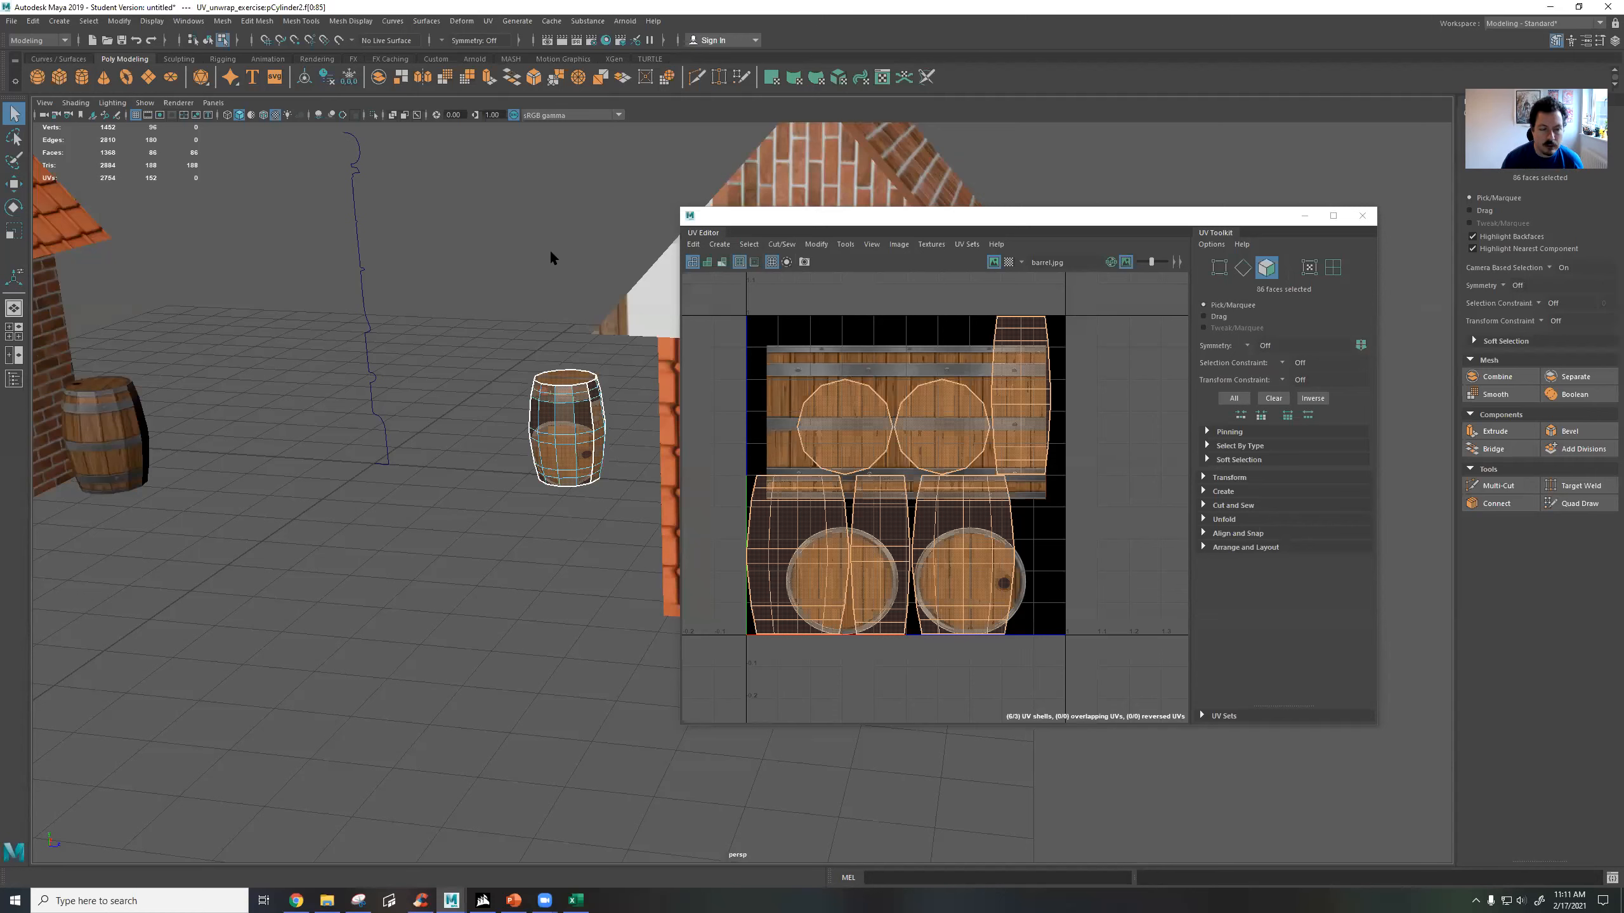
pyautogui.click(488, 21)
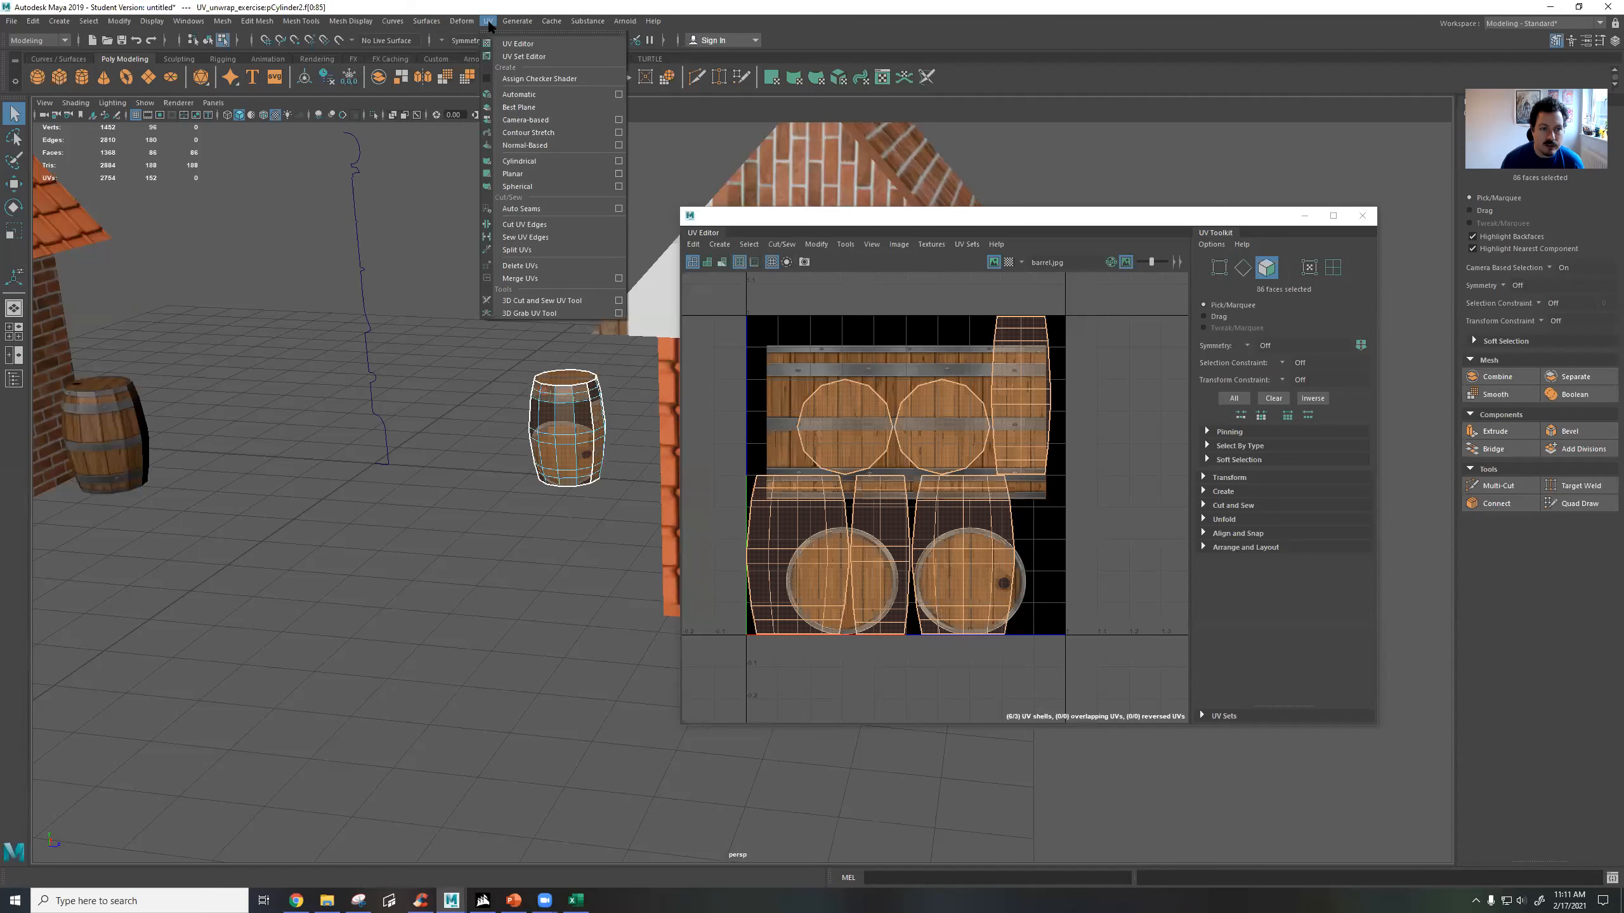
pyautogui.click(533, 94)
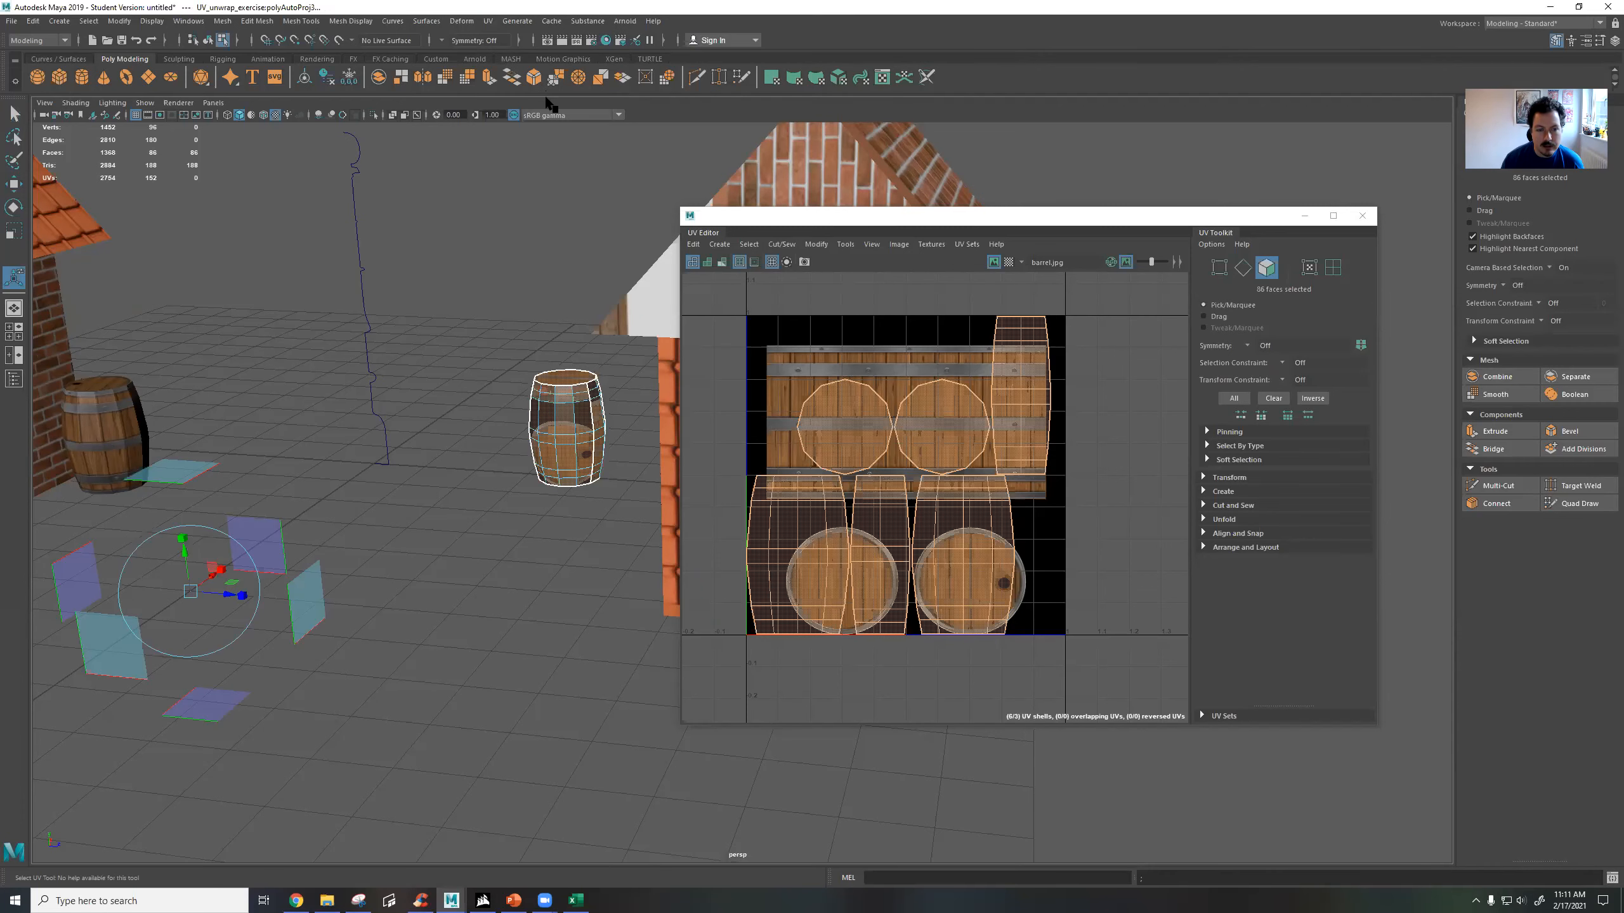
# Apply a Spherical UV projection to the second barrel, and move its UVs sideways off the texture image.
pyautogui.click(488, 20)
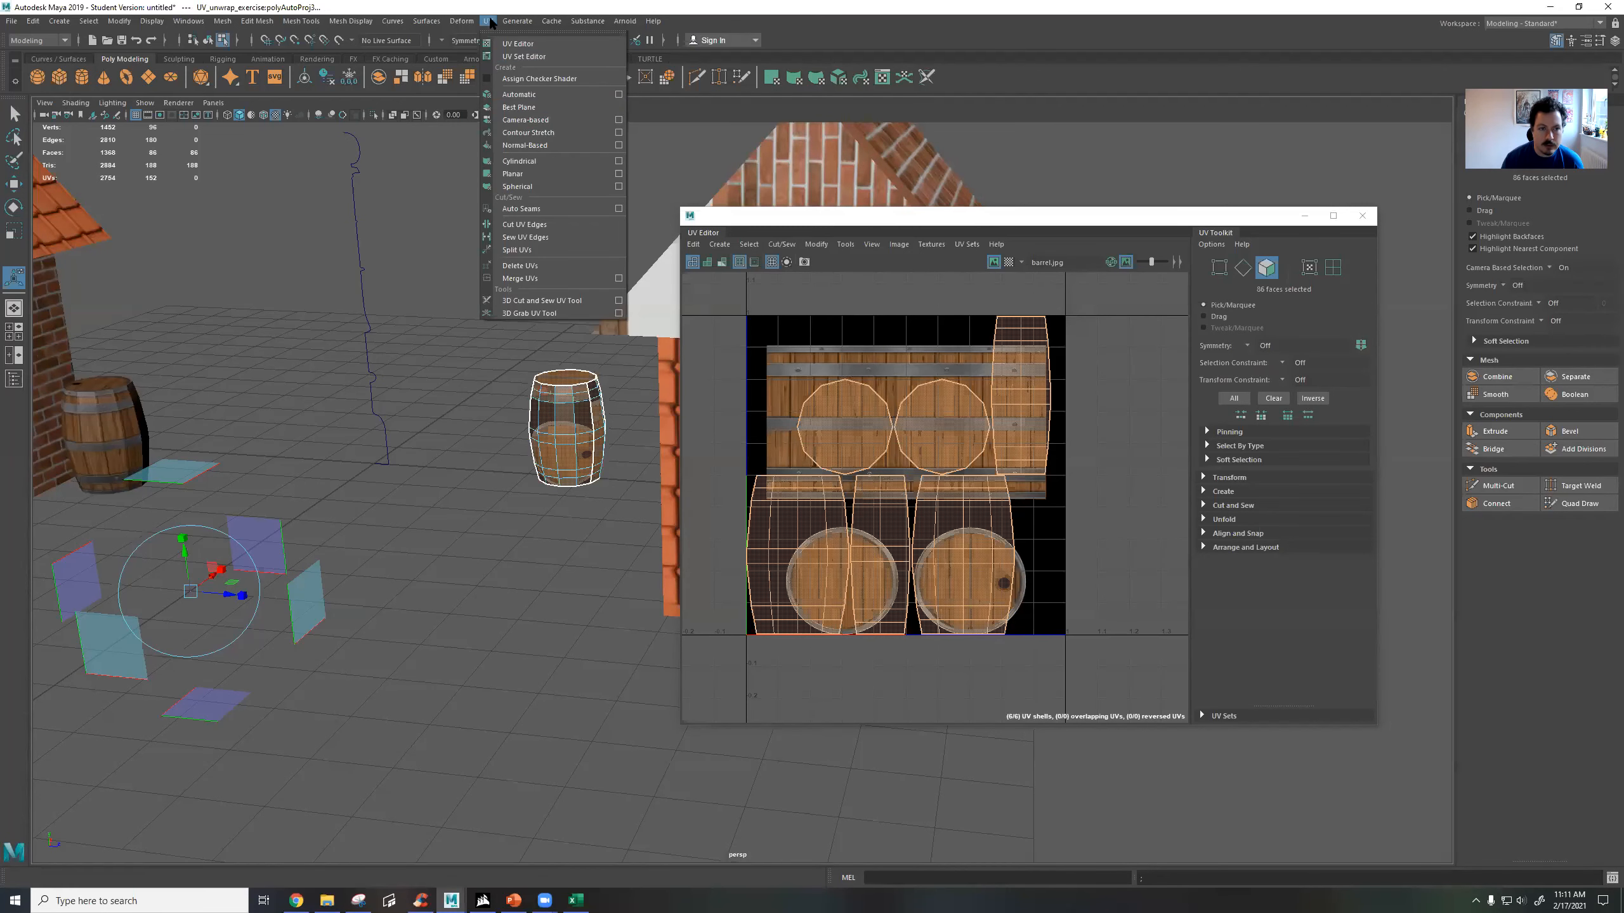
pyautogui.click(540, 186)
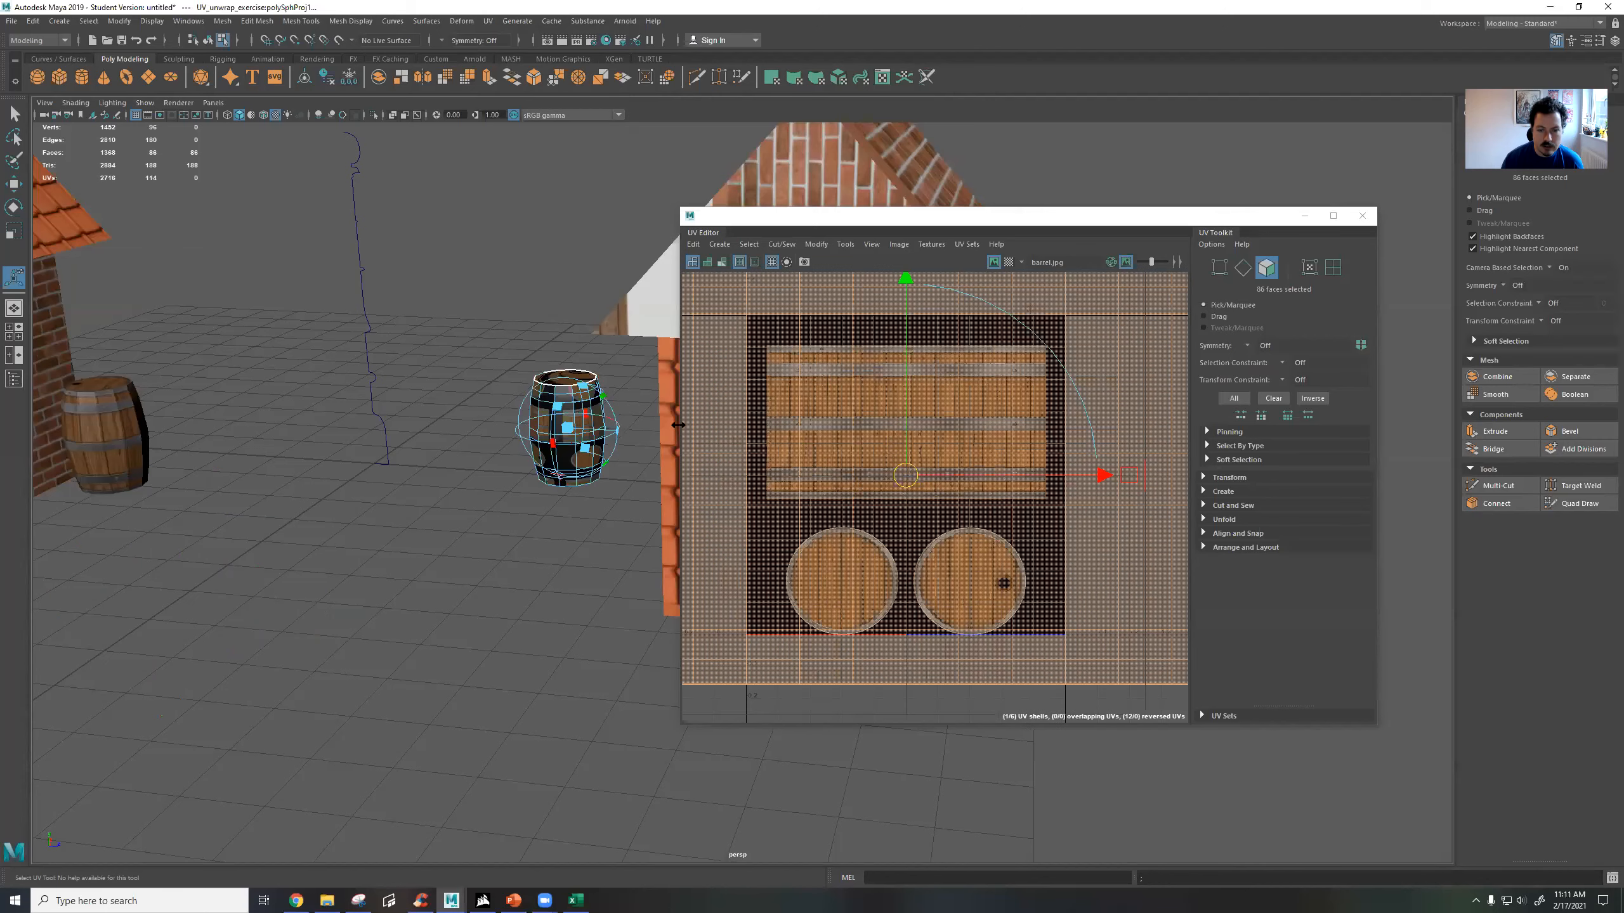
pyautogui.scroll(-1, 914, 455)
pyautogui.moveTo(1030, 341); pyautogui.dragTo(933, 413)
pyautogui.press('w')
pyautogui.moveTo(951, 468); pyautogui.dragTo(1108, 471)
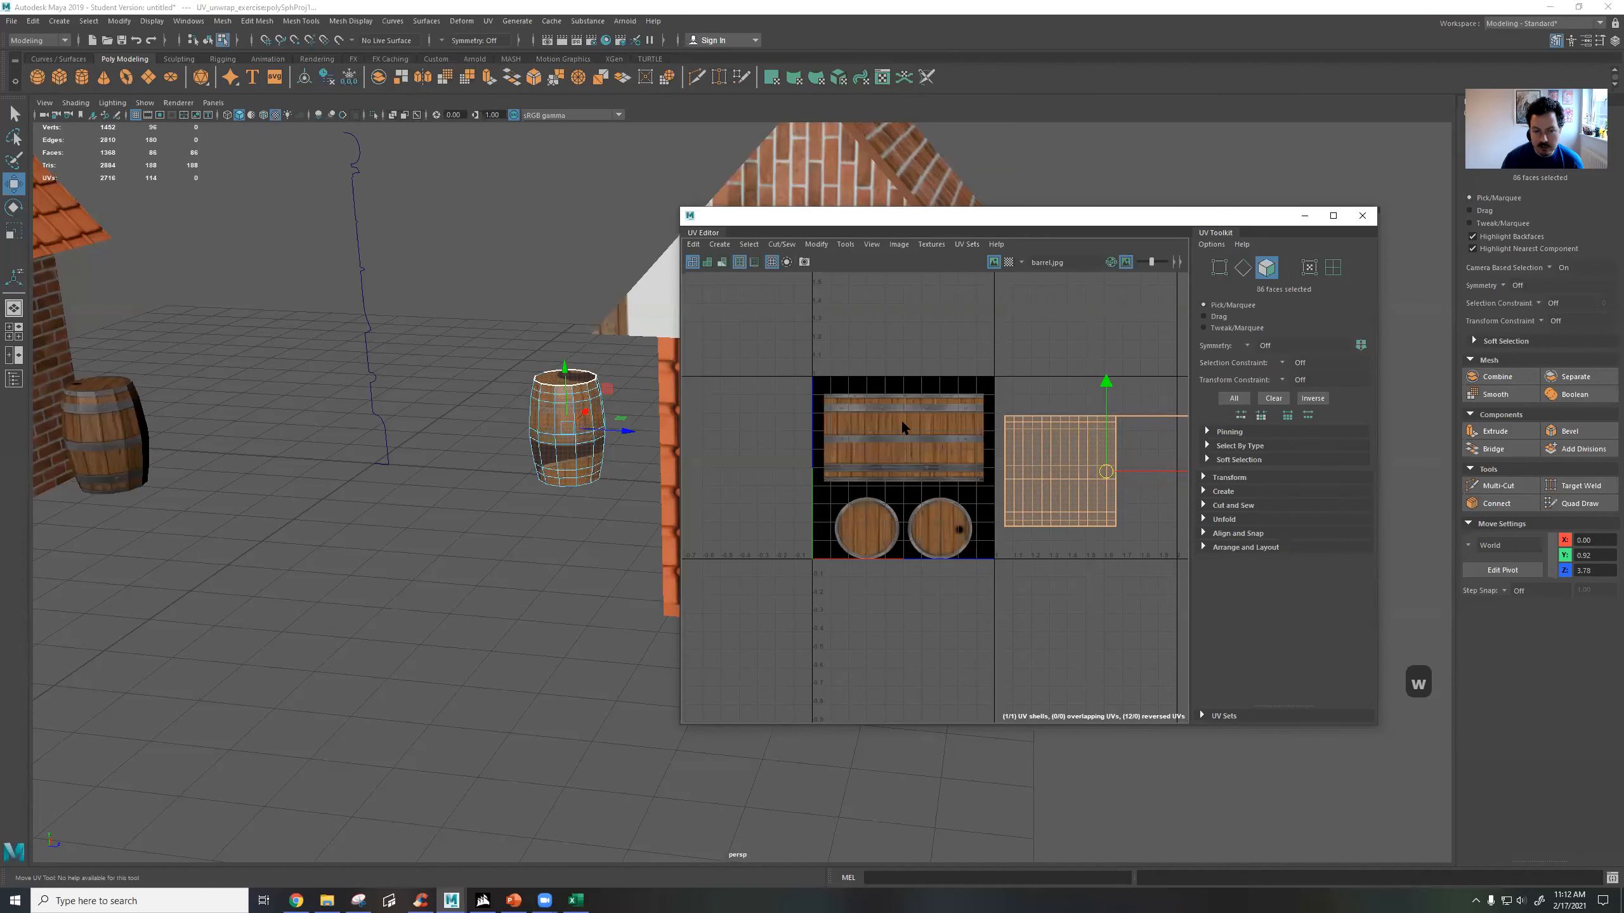
# Hide the texture image in the UV Editor and examine the spherical mapping on the second barrel from several angles.
pyautogui.click(994, 262)
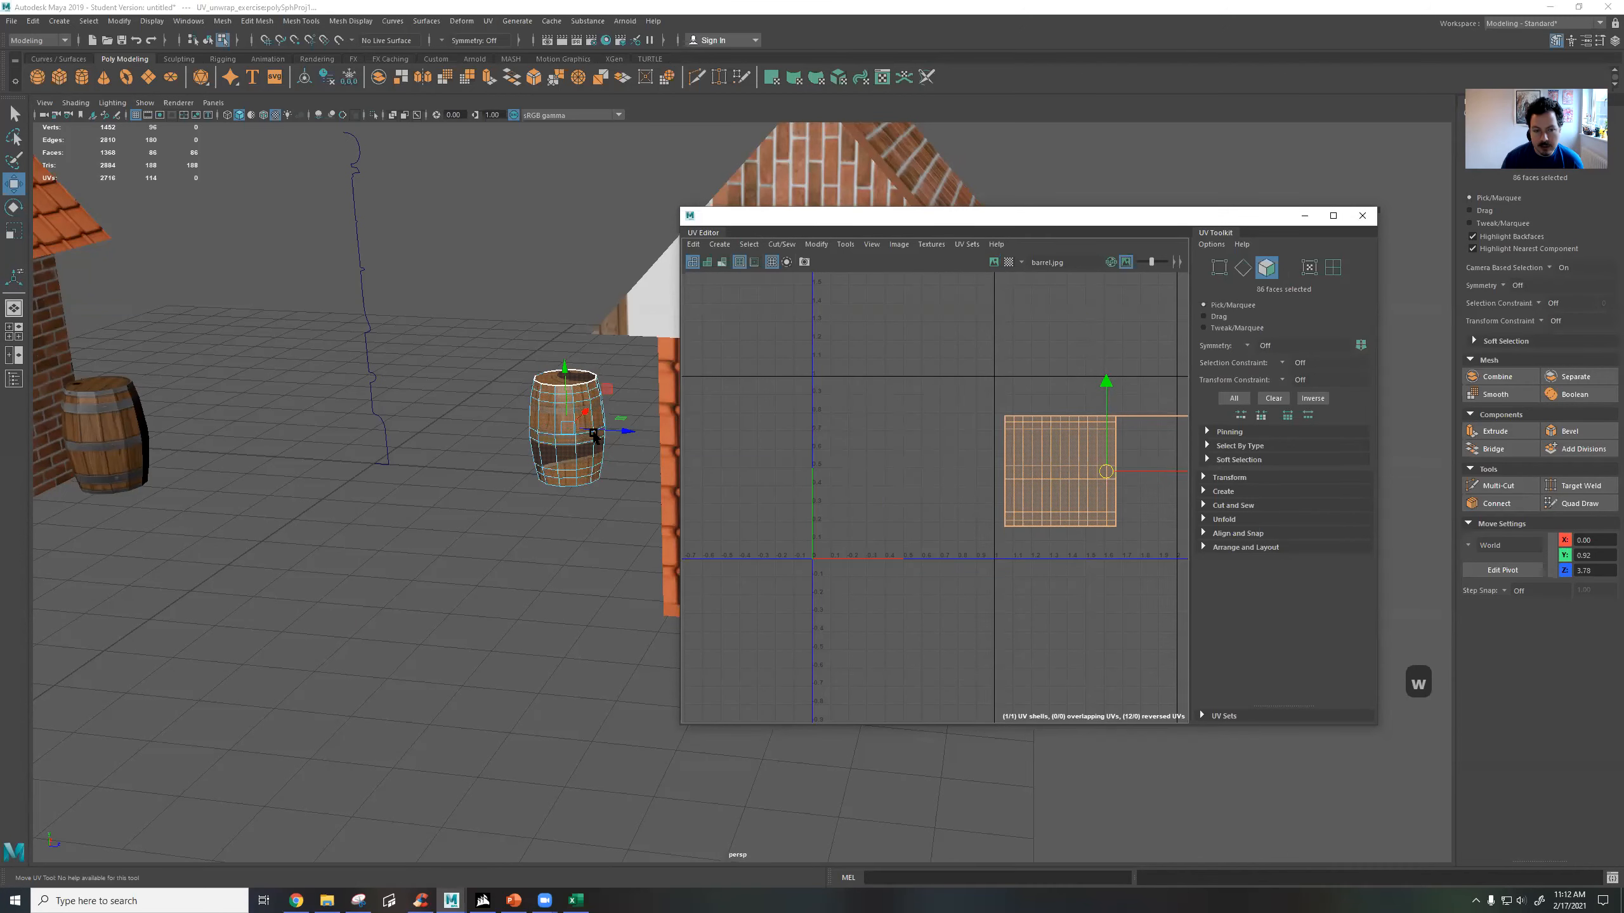
pyautogui.press('f')
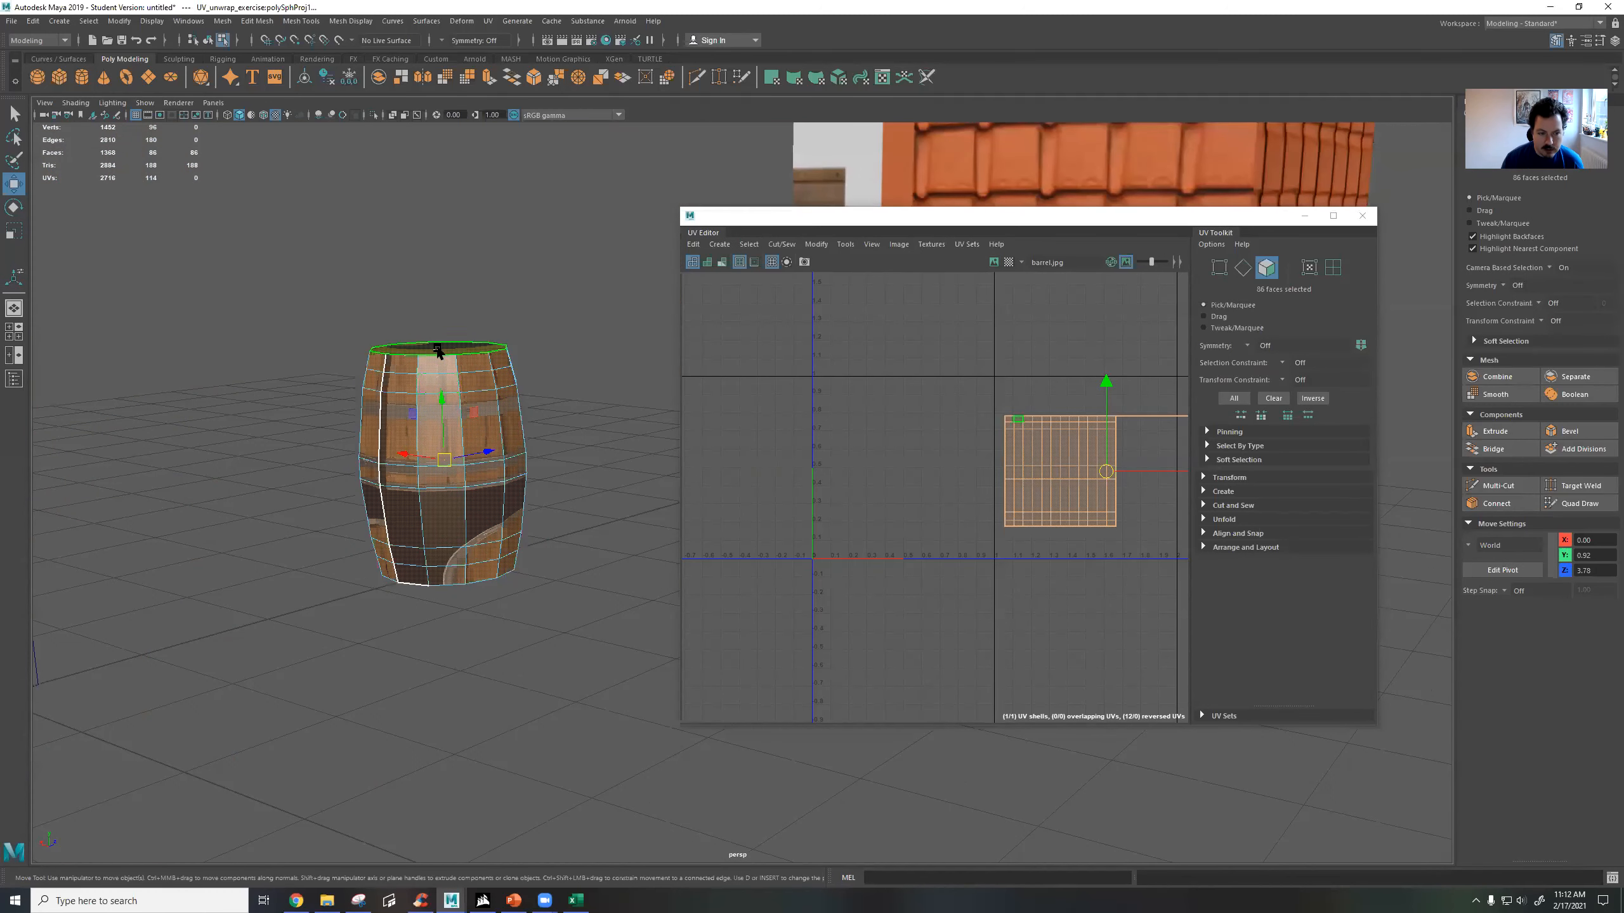
pyautogui.keyDown('alt'); pyautogui.moveTo(466, 414); pyautogui.dragTo(462, 510); pyautogui.keyUp('alt')
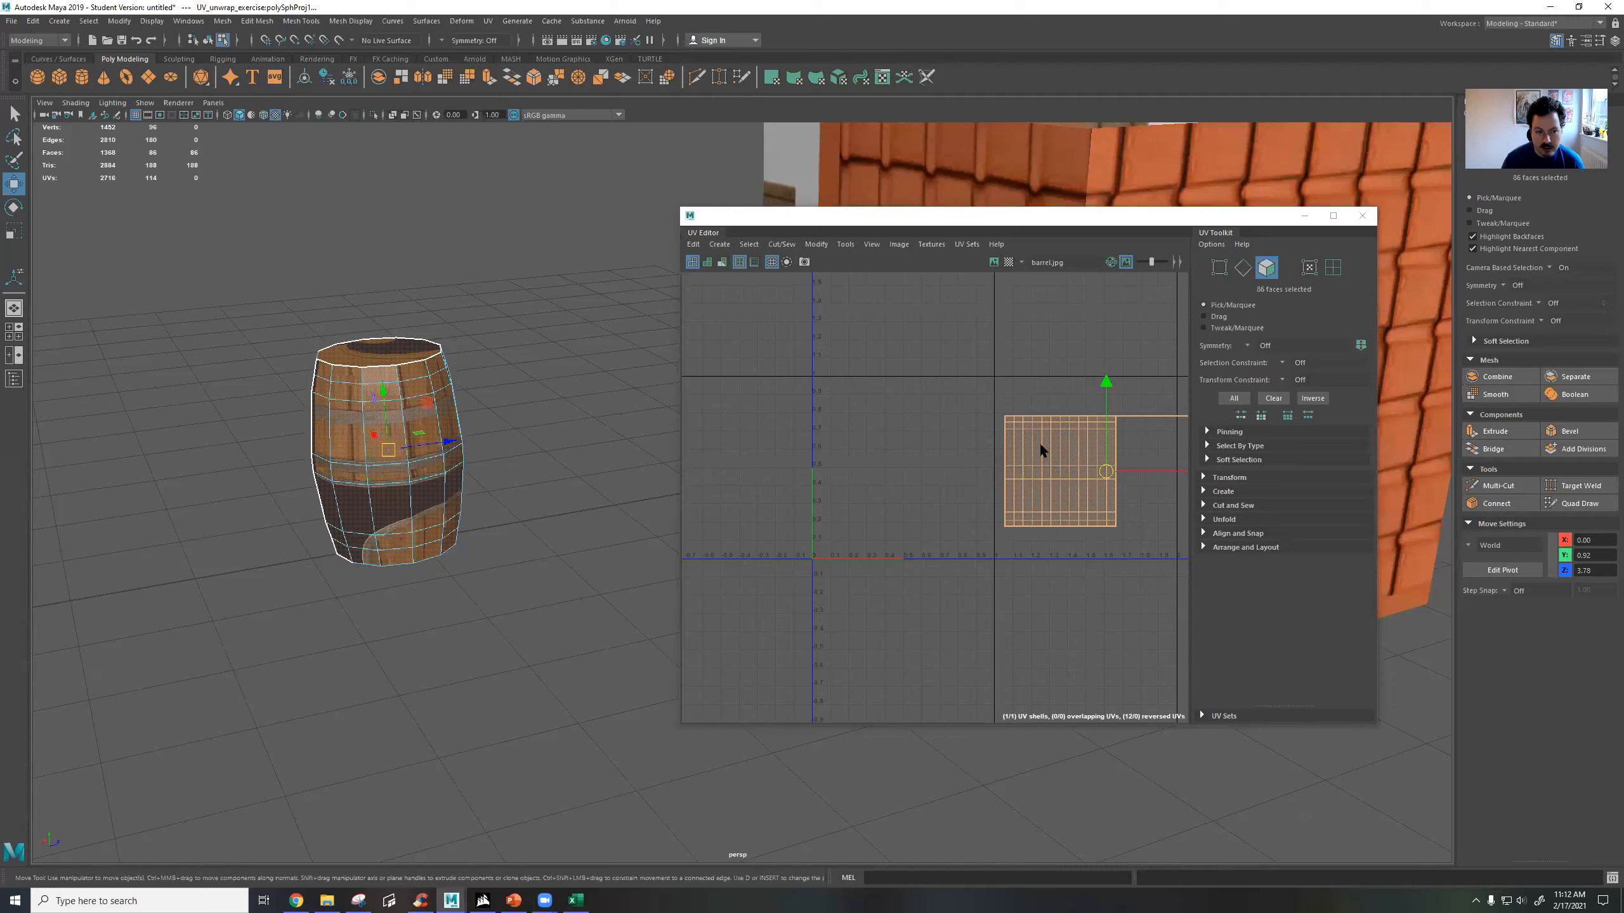
pyautogui.keyDown('alt'); pyautogui.moveTo(575, 426); pyautogui.dragTo(527, 104); pyautogui.keyUp('alt')
# Apply an Automatic UV projection to the second barrel and show its texture image in the UV Editor.
pyautogui.click(488, 21)
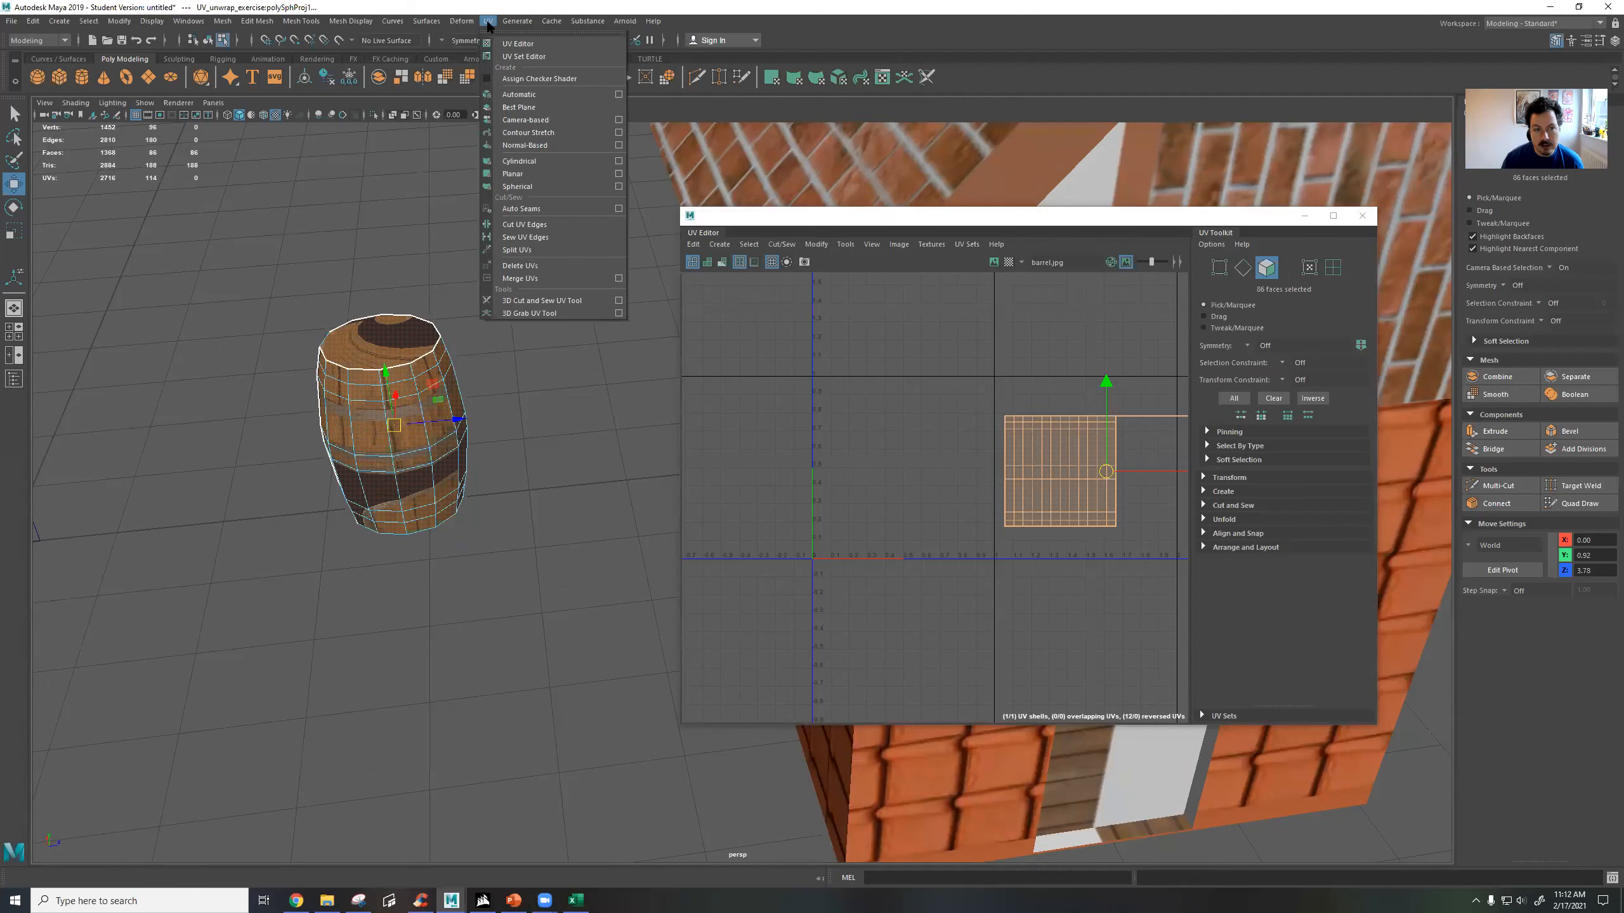
pyautogui.click(520, 94)
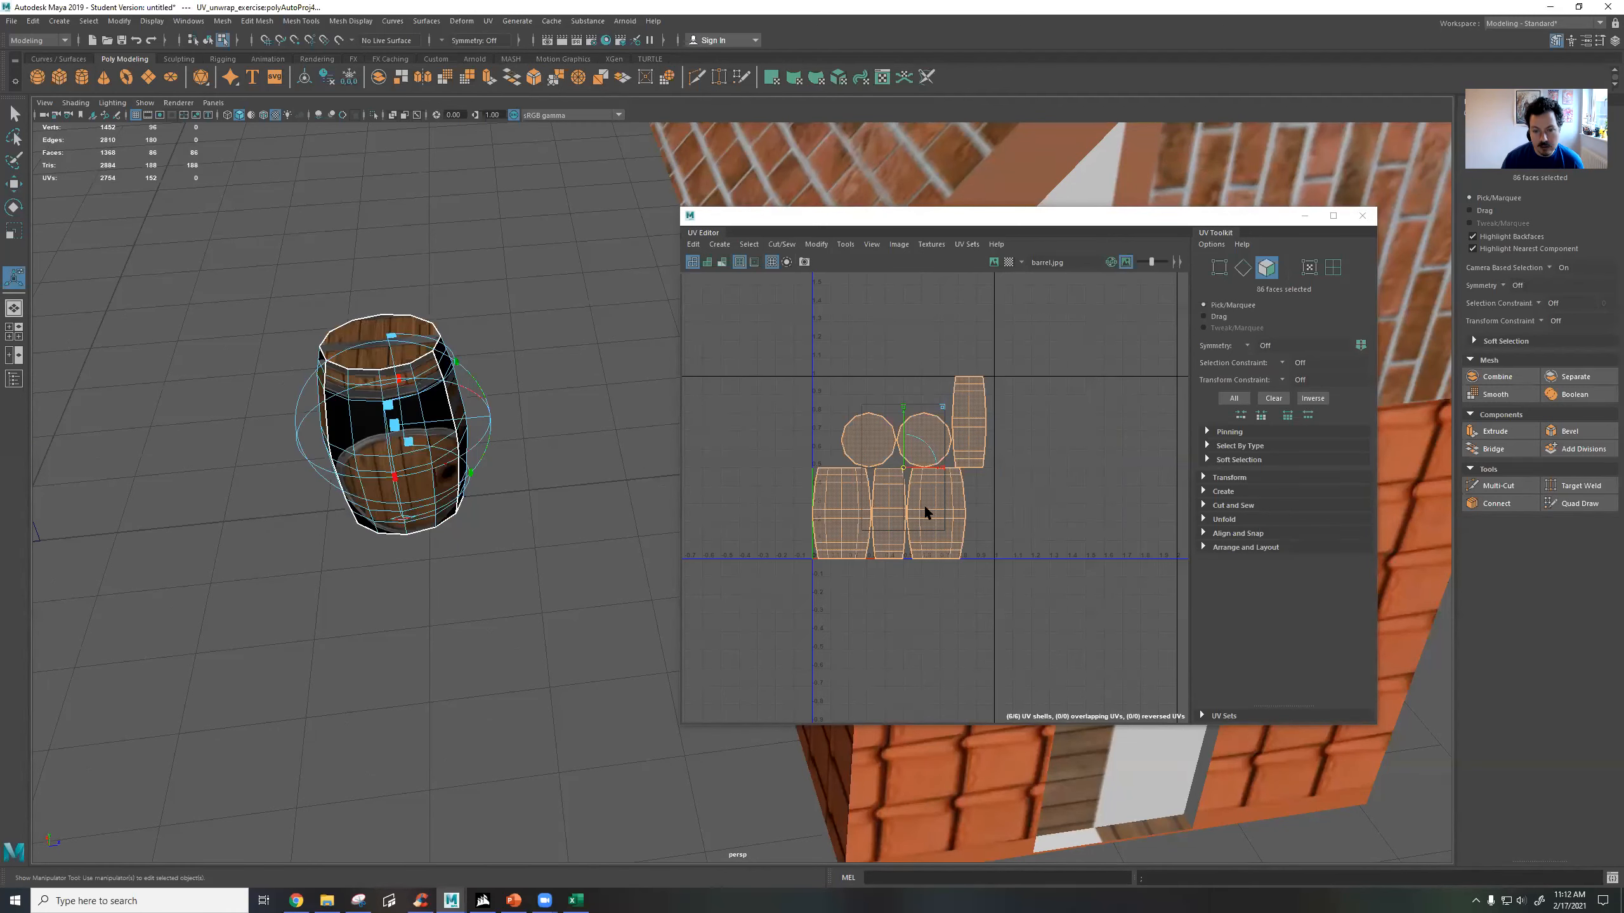
pyautogui.click(994, 261)
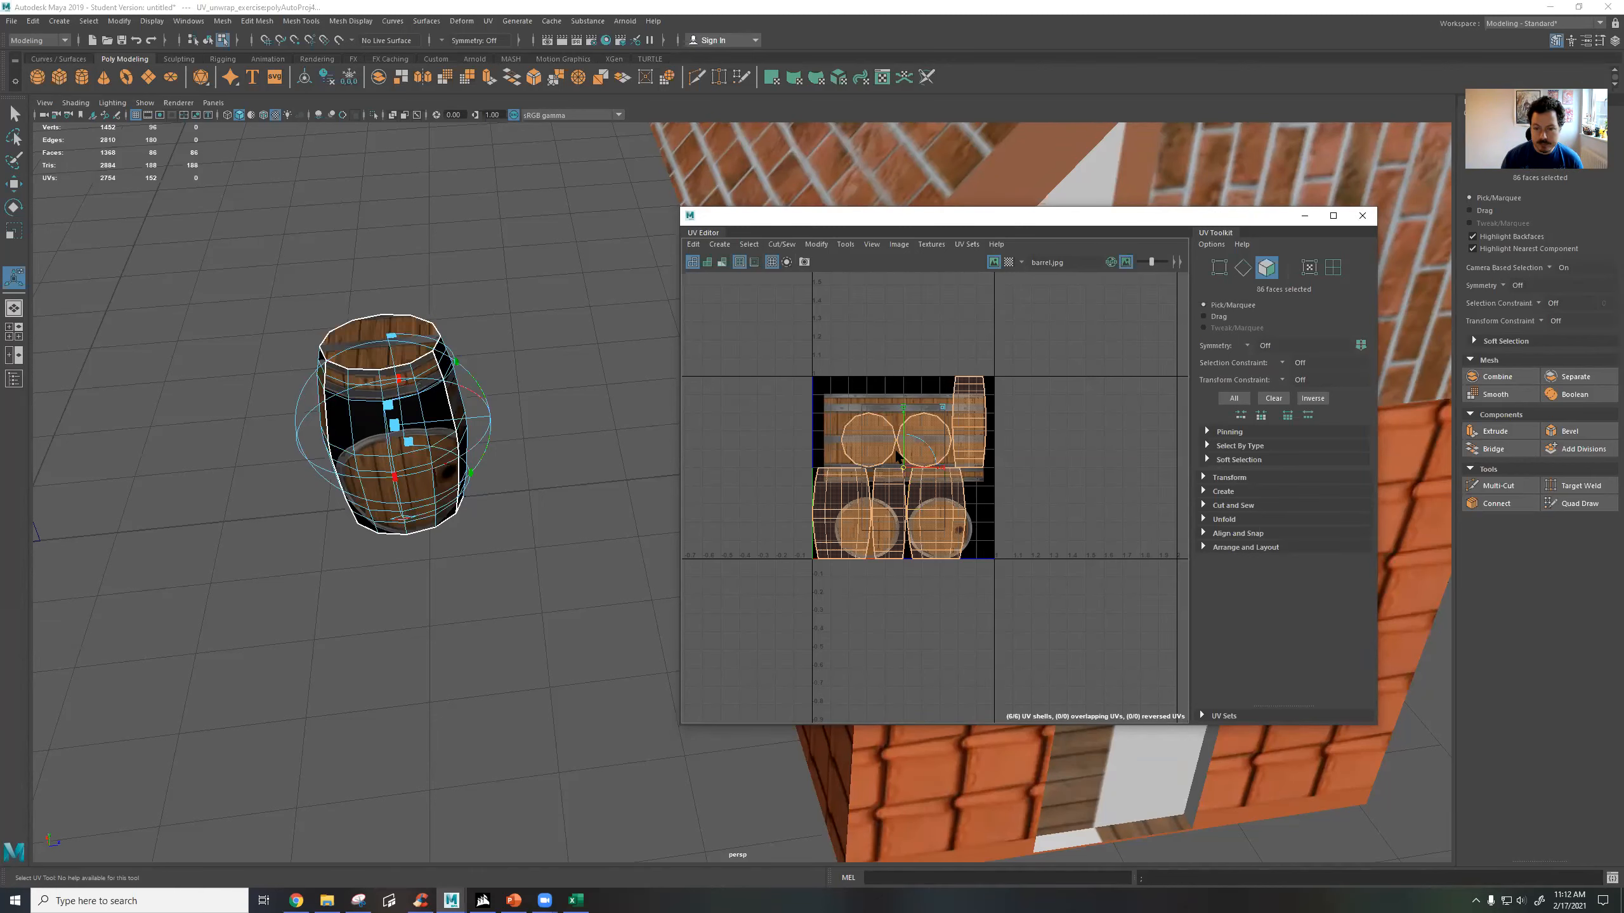
# Clear the face selection and select the second barrel's lid face to locate it in the UV layout.
pyautogui.click(809, 413)
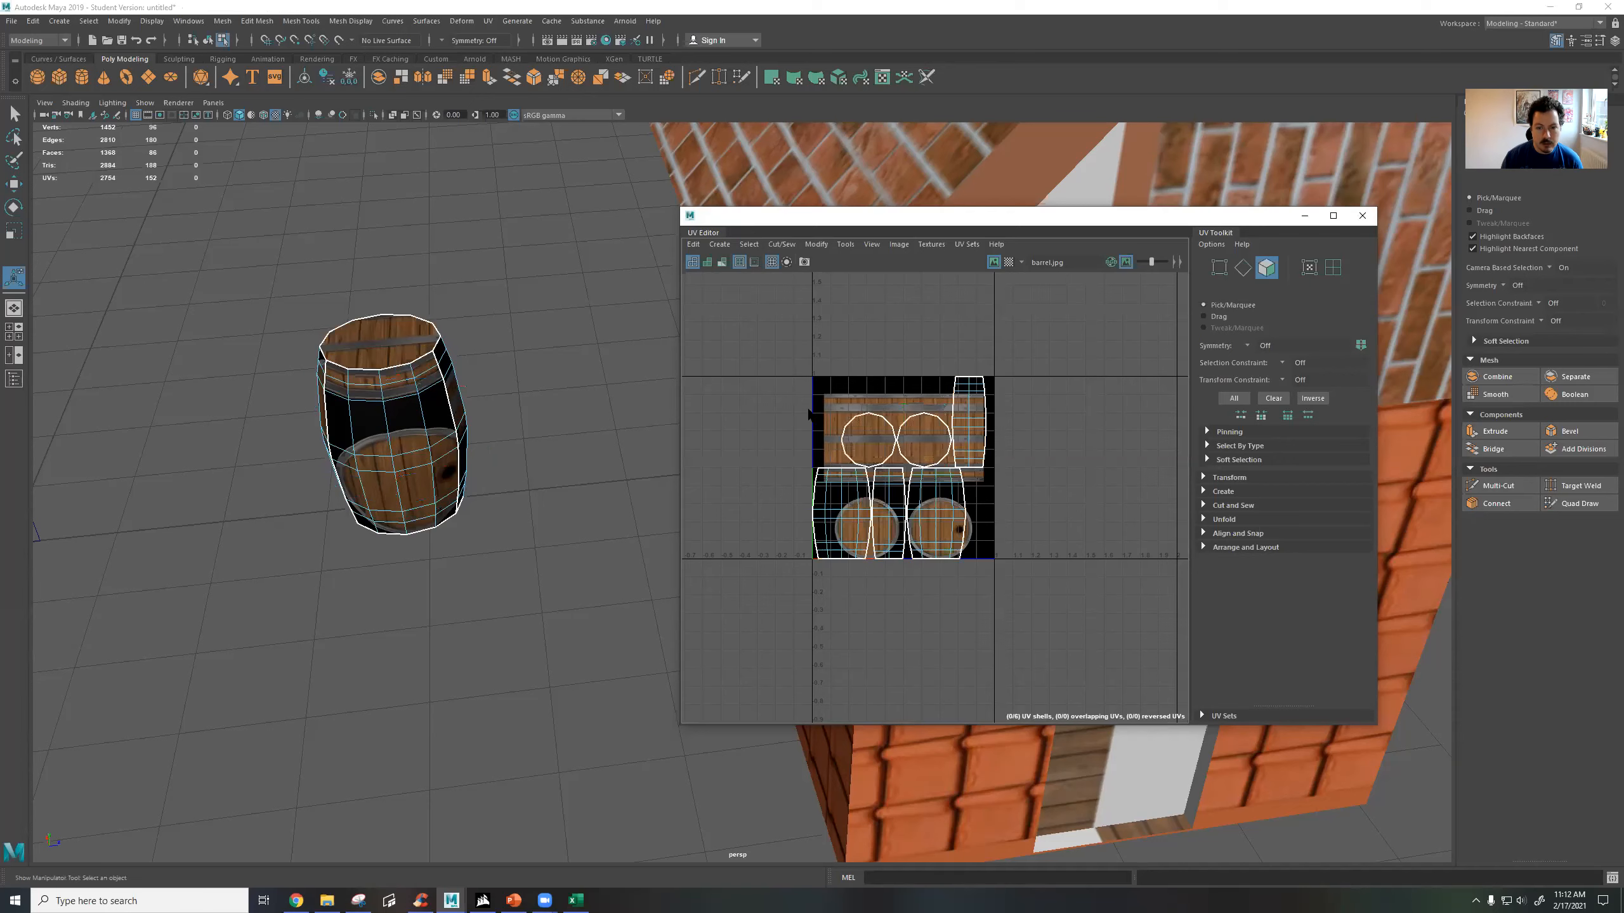
pyautogui.keyDown('alt'); pyautogui.moveTo(483, 393); pyautogui.dragTo(511, 365); pyautogui.keyUp('alt')
pyautogui.click(361, 412)
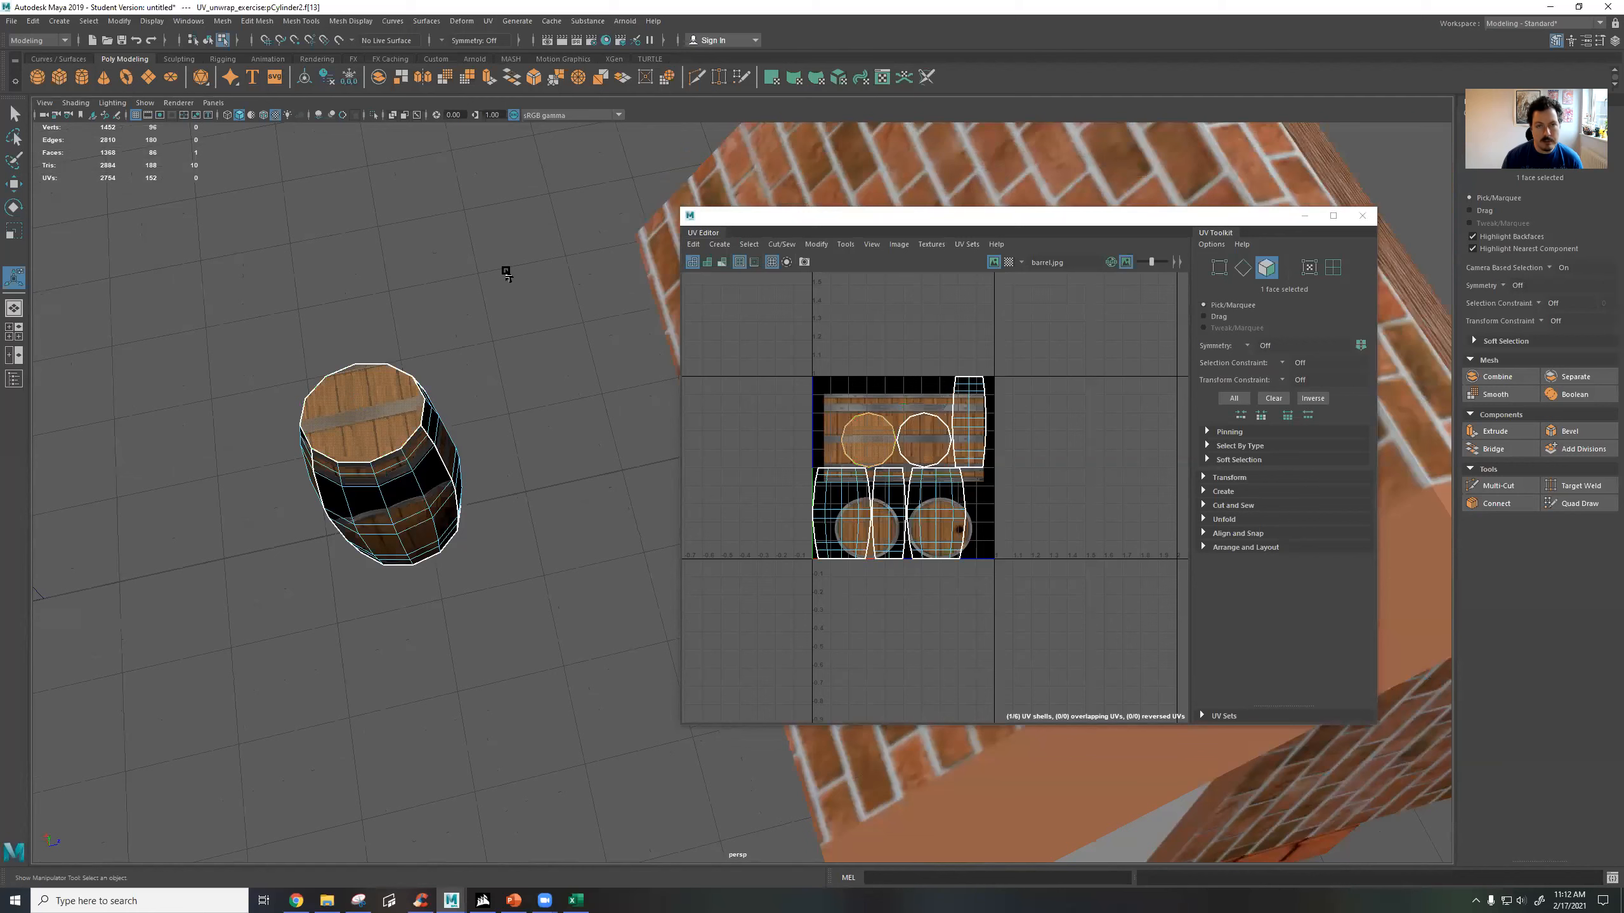
# Select a group of faces covering part of the second barrel.
pyautogui.click(487, 21)
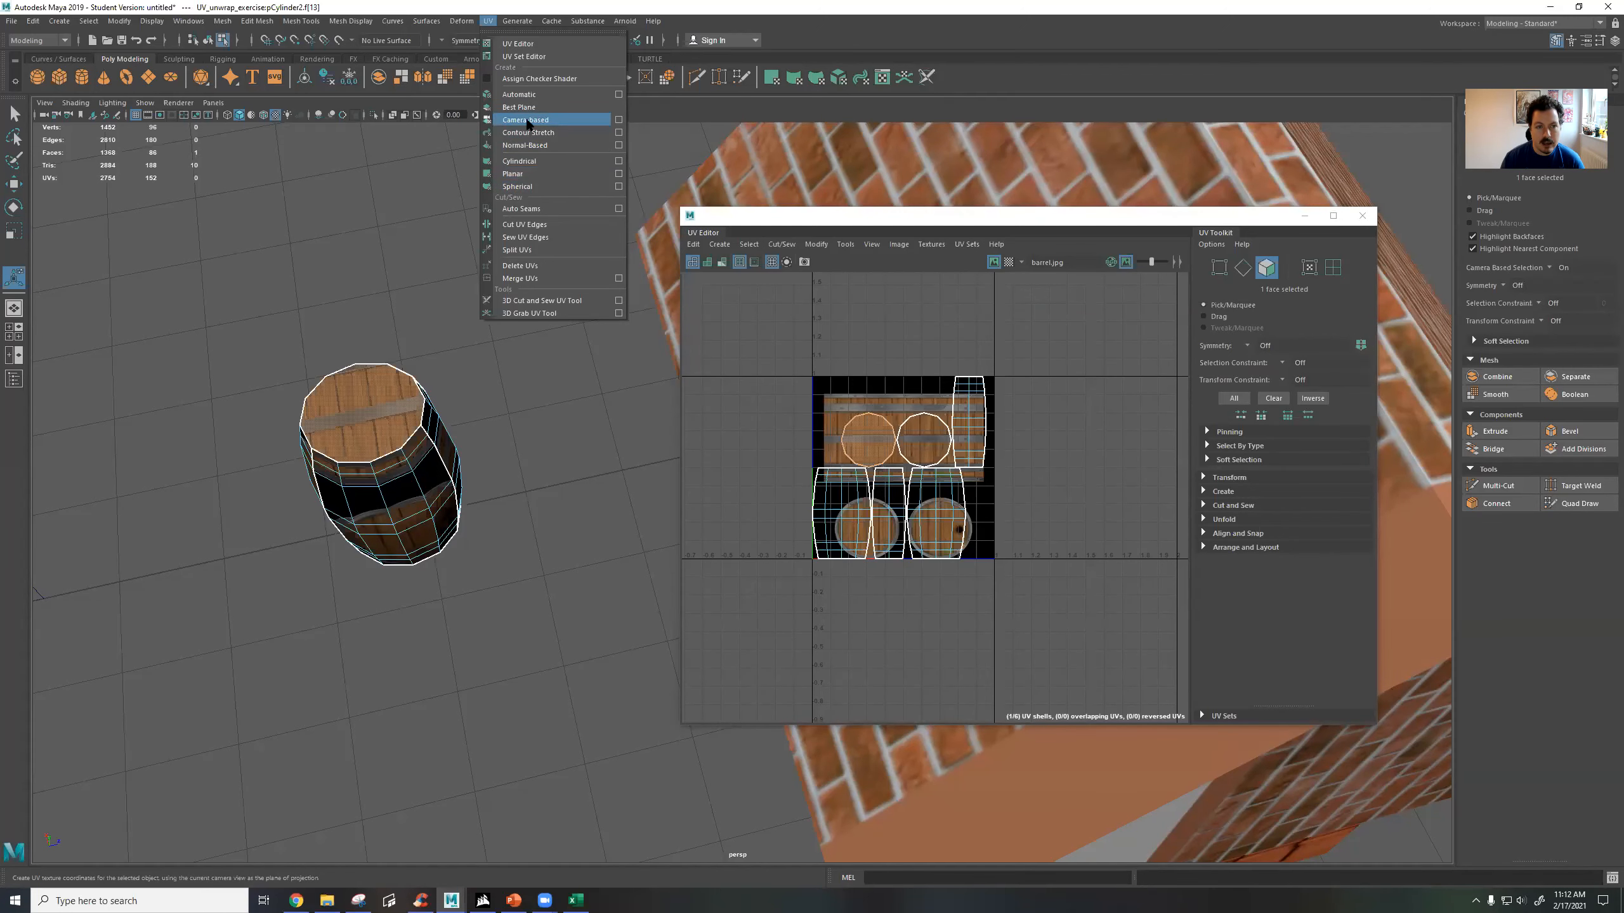
pyautogui.click(406, 380)
pyautogui.keyDown('alt'); pyautogui.moveTo(495, 362); pyautogui.dragTo(520, 541); pyautogui.keyUp('alt')
pyautogui.click(489, 24)
pyautogui.click(489, 24)
pyautogui.keyDown('alt'); pyautogui.moveTo(517, 263); pyautogui.dragTo(425, 321); pyautogui.keyUp('alt')
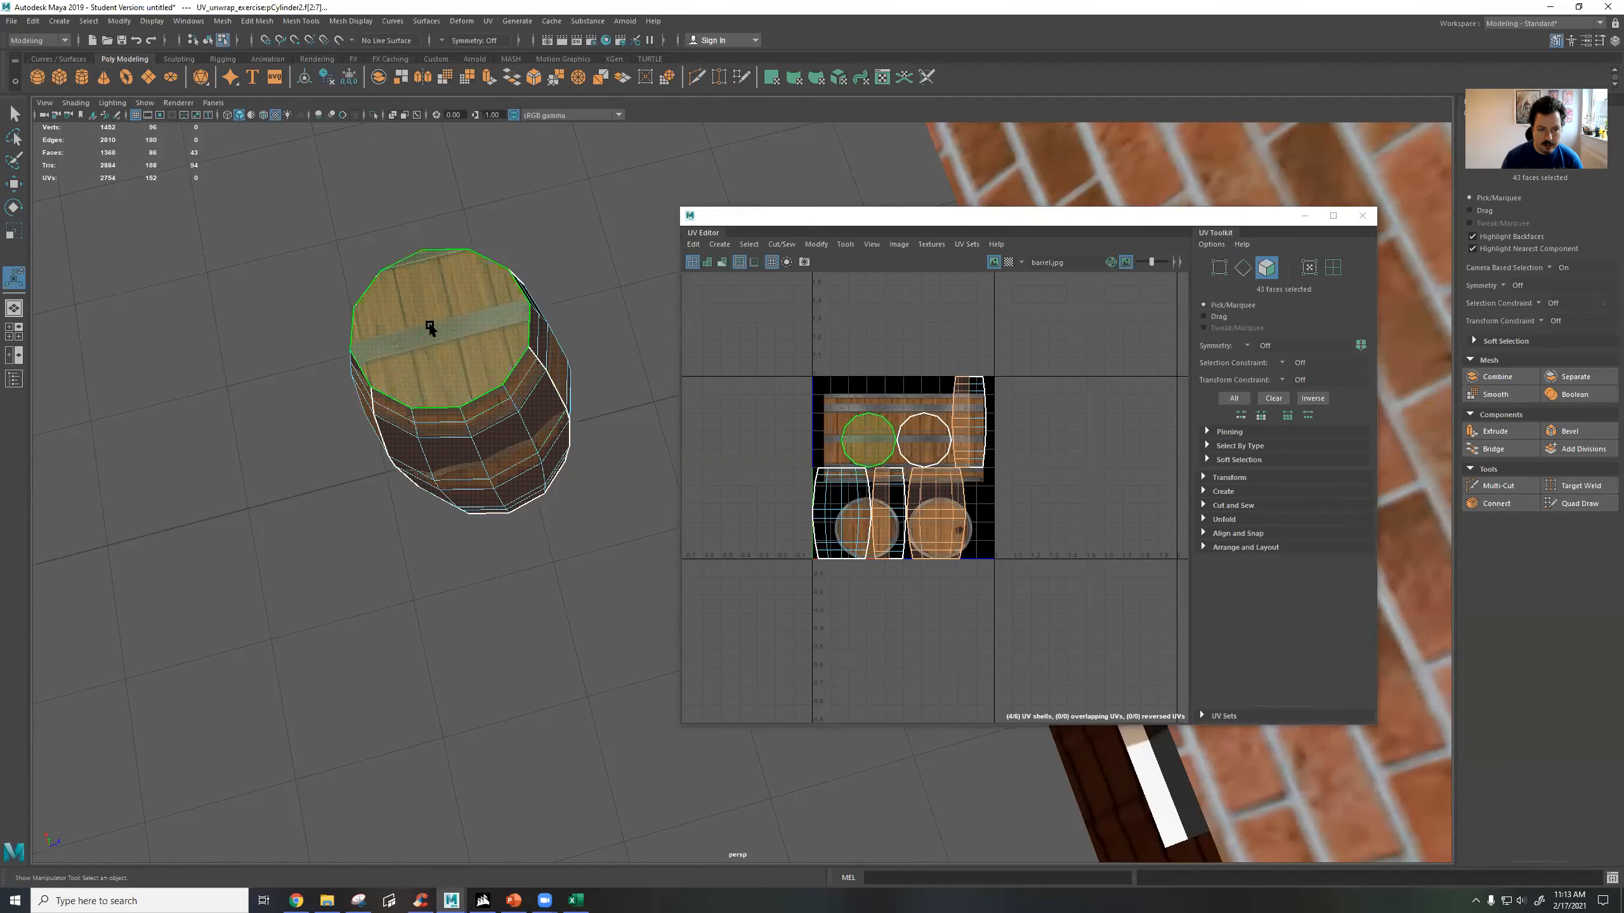
# Select all of the second barrel's UV shells and move them outside the texture square.
pyautogui.click(891, 458)
pyautogui.scroll(2, 890, 458)
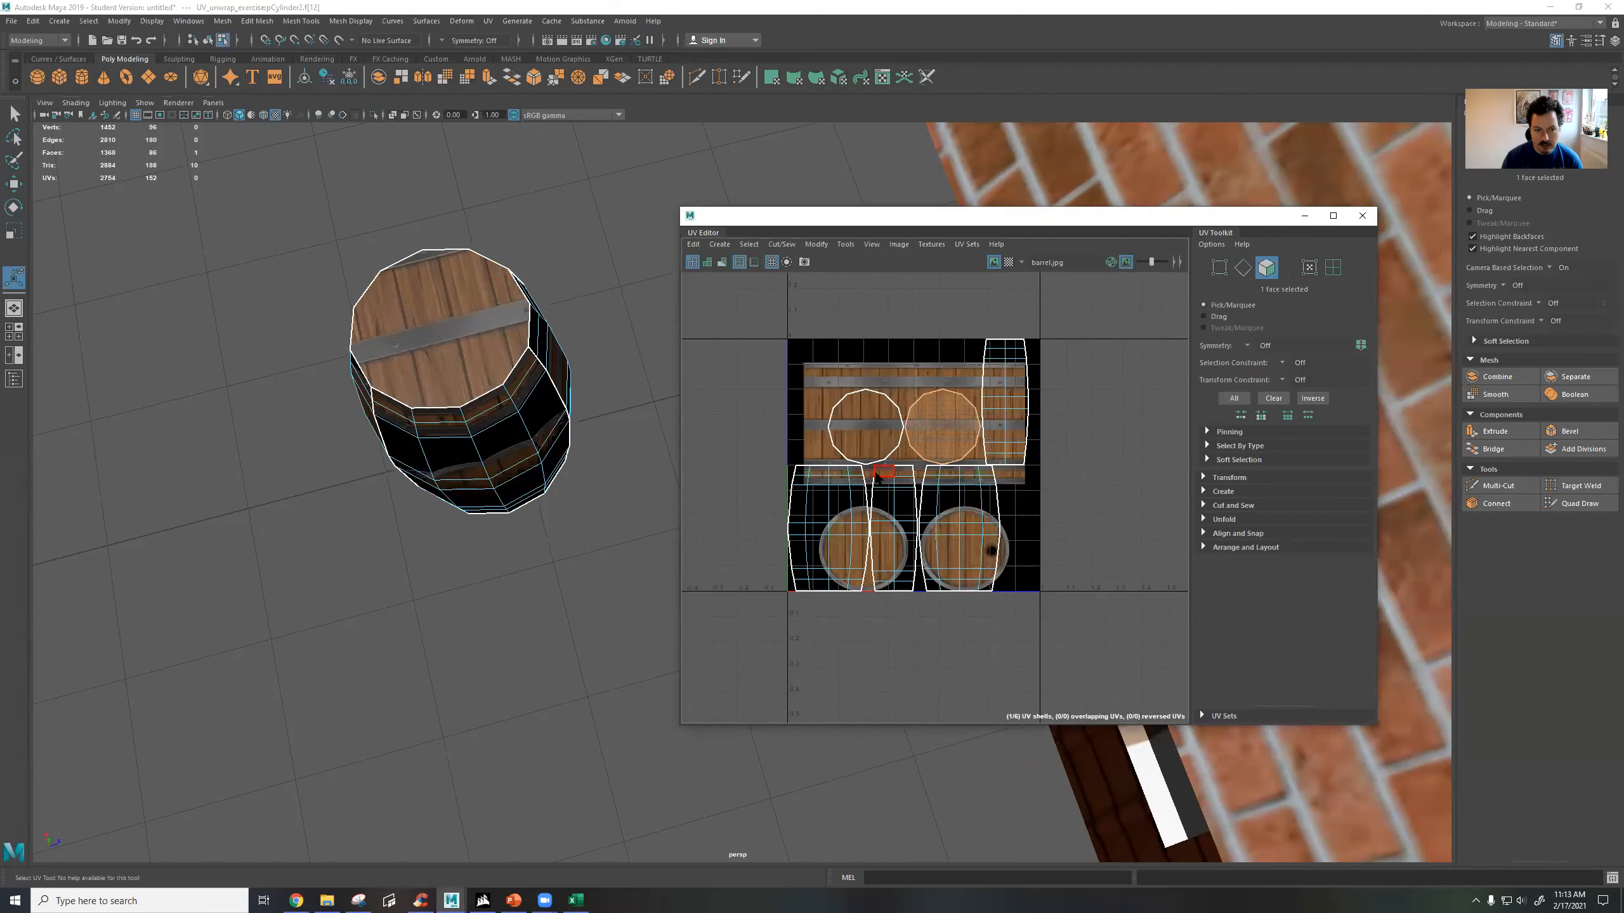
pyautogui.click(863, 432)
pyautogui.scroll(-2, 804, 486)
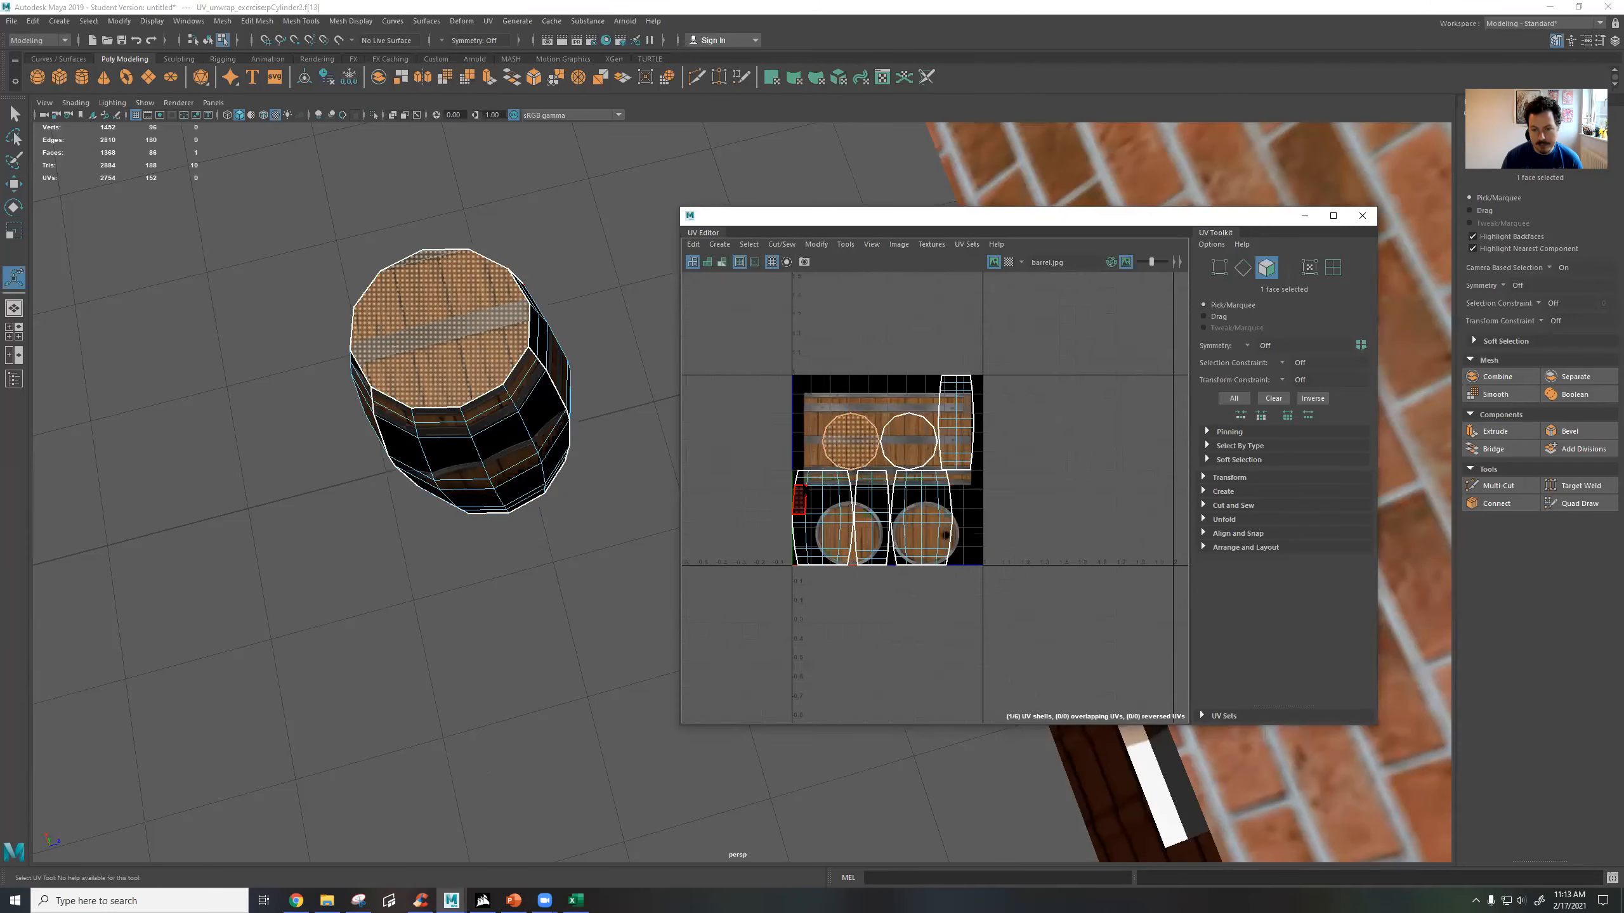
pyautogui.moveTo(756, 367); pyautogui.dragTo(989, 588)
pyautogui.moveTo(863, 410); pyautogui.dragTo(839, 429, button='right')
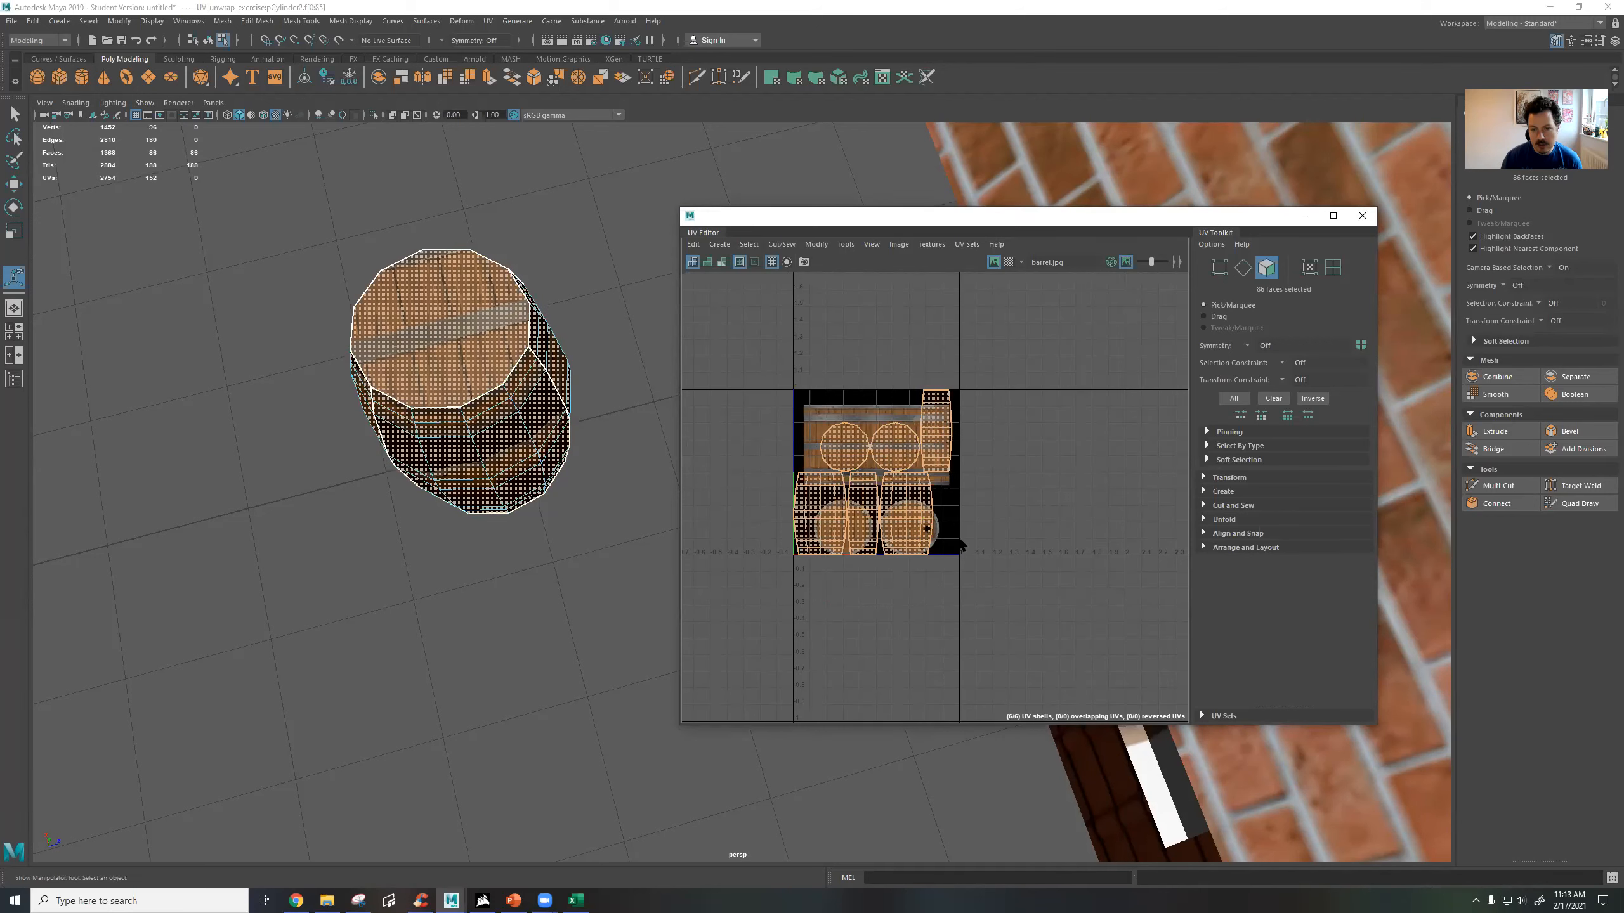
pyautogui.press('w')
pyautogui.moveTo(943, 474); pyautogui.dragTo(1055, 395)
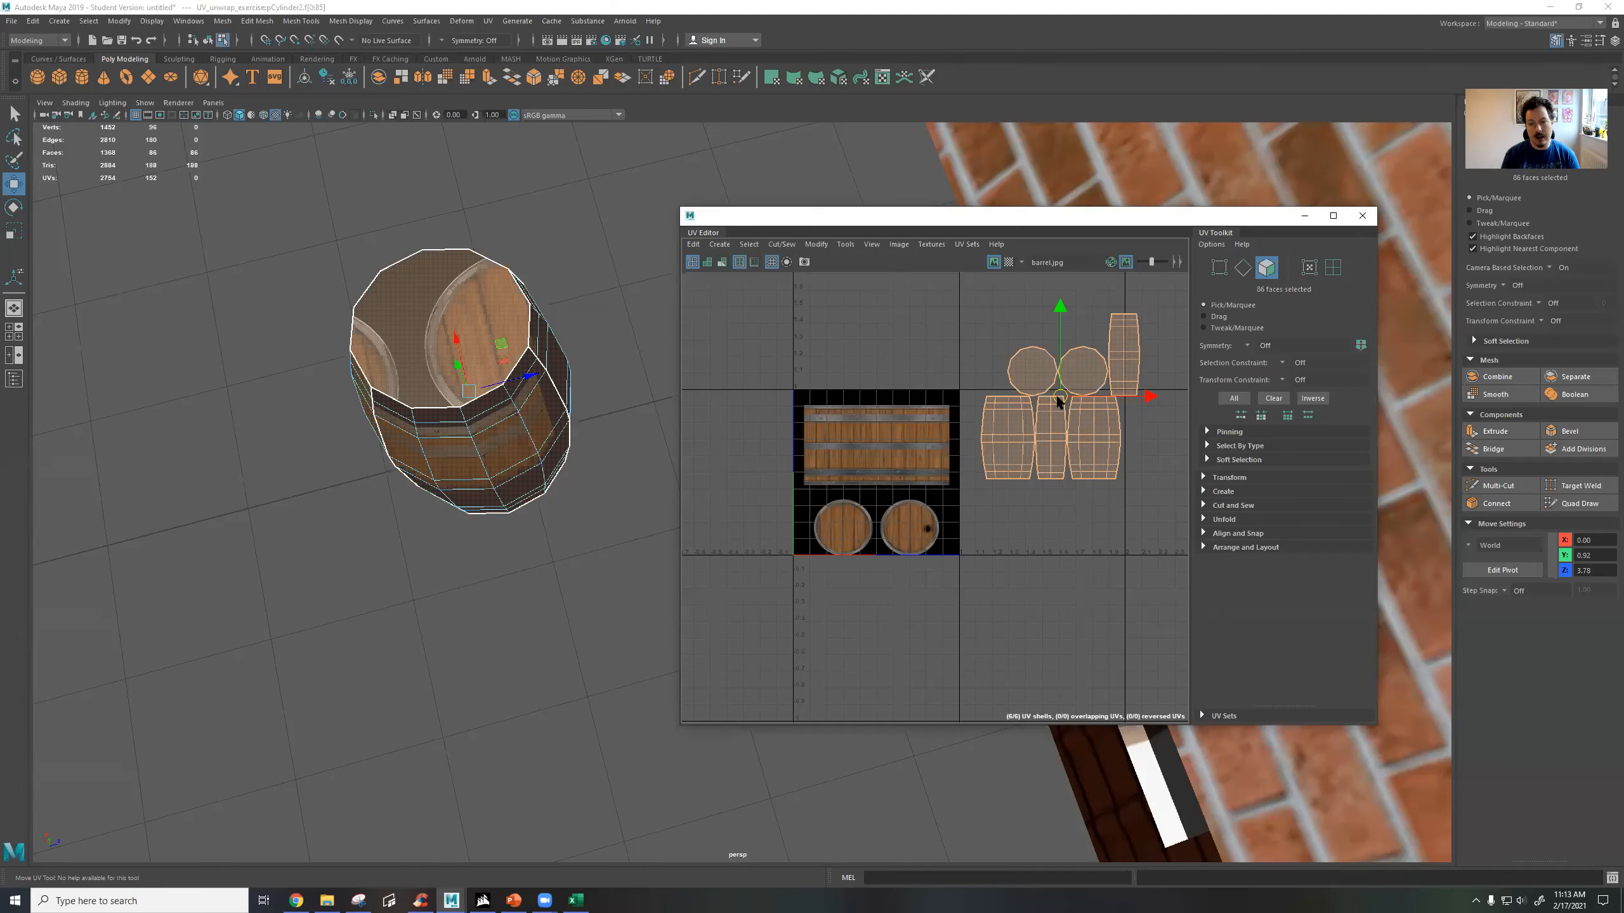
# Move the top lid's circular UV shell onto the round lid image with the dark hole.
pyautogui.click(1045, 320)
pyautogui.click(1029, 372)
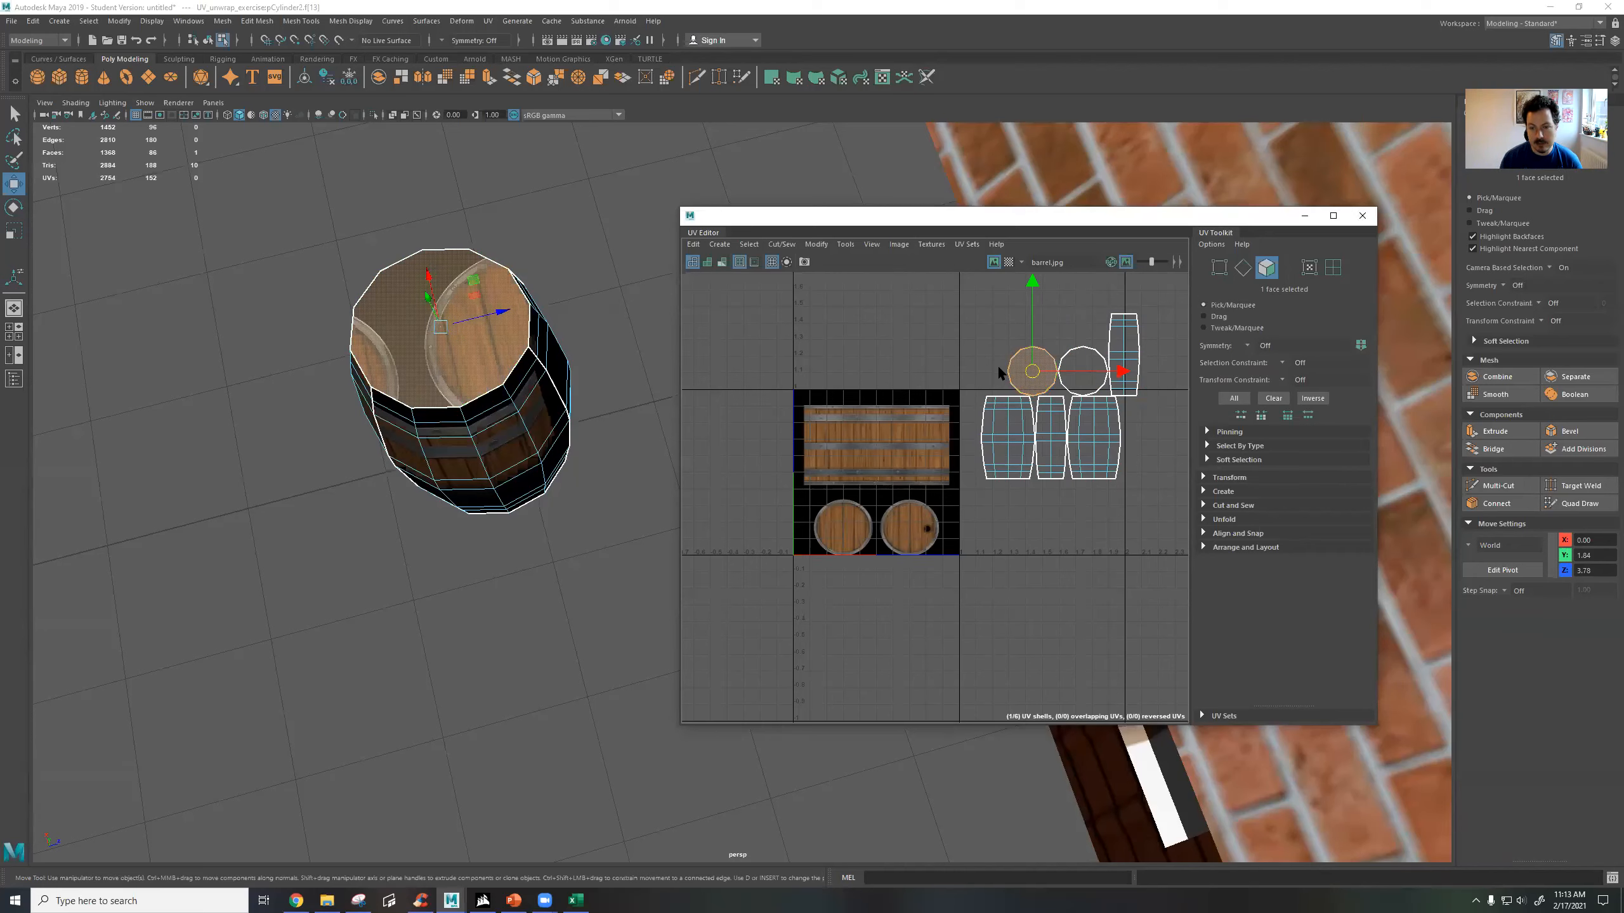
pyautogui.moveTo(1034, 375); pyautogui.dragTo(910, 351)
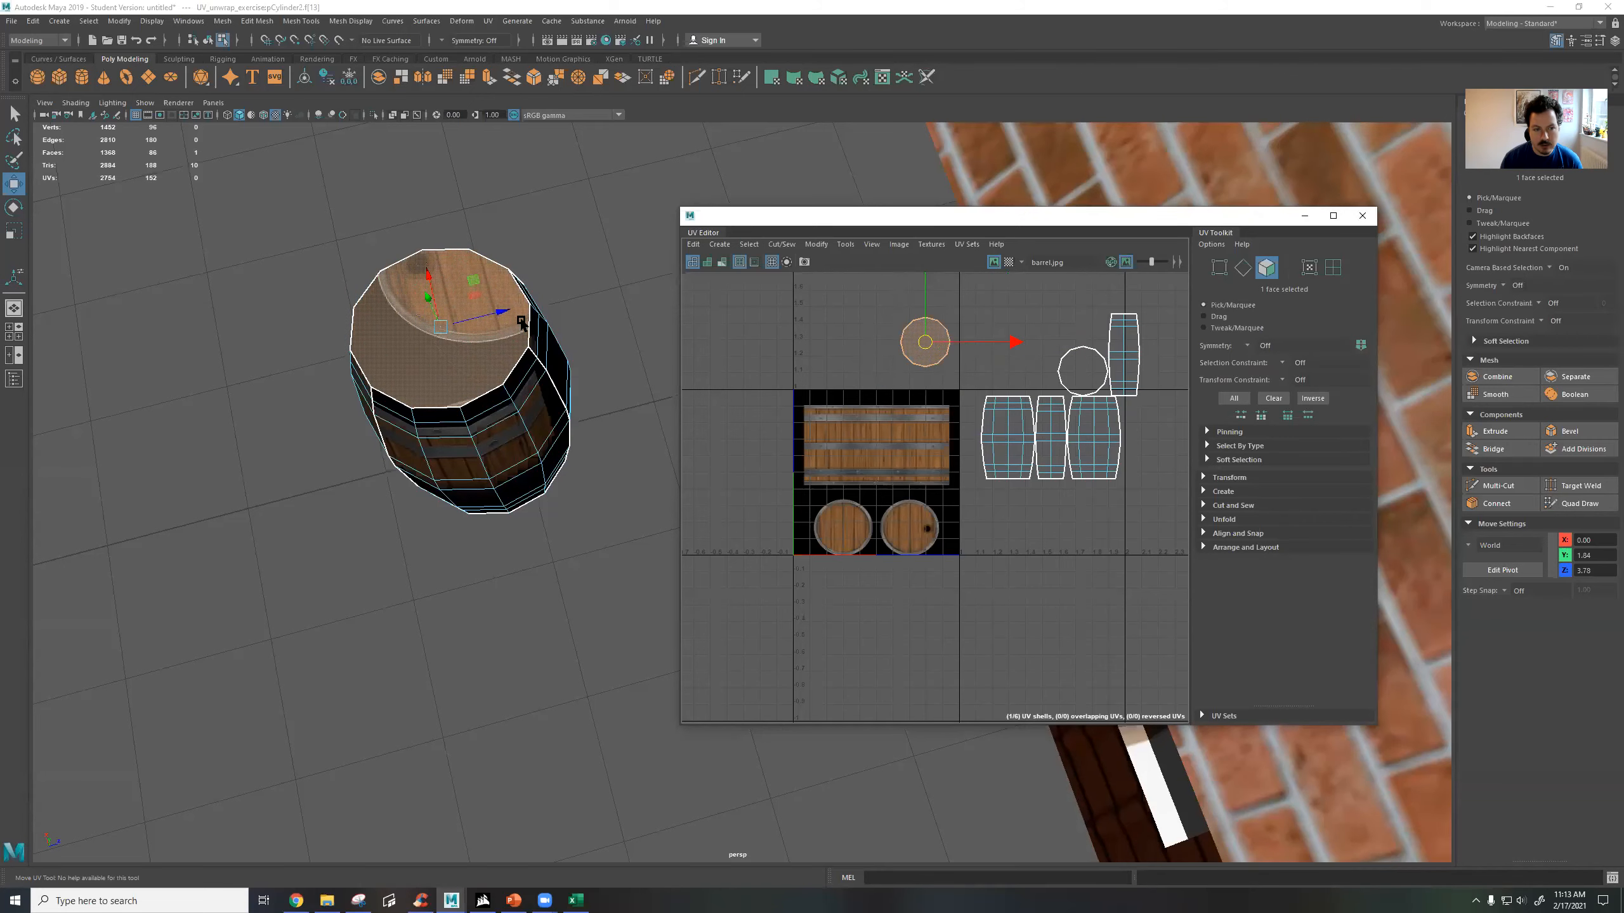
pyautogui.keyDown('alt'); pyautogui.moveTo(477, 346); pyautogui.dragTo(466, 301); pyautogui.keyUp('alt')
pyautogui.moveTo(924, 337); pyautogui.dragTo(911, 525)
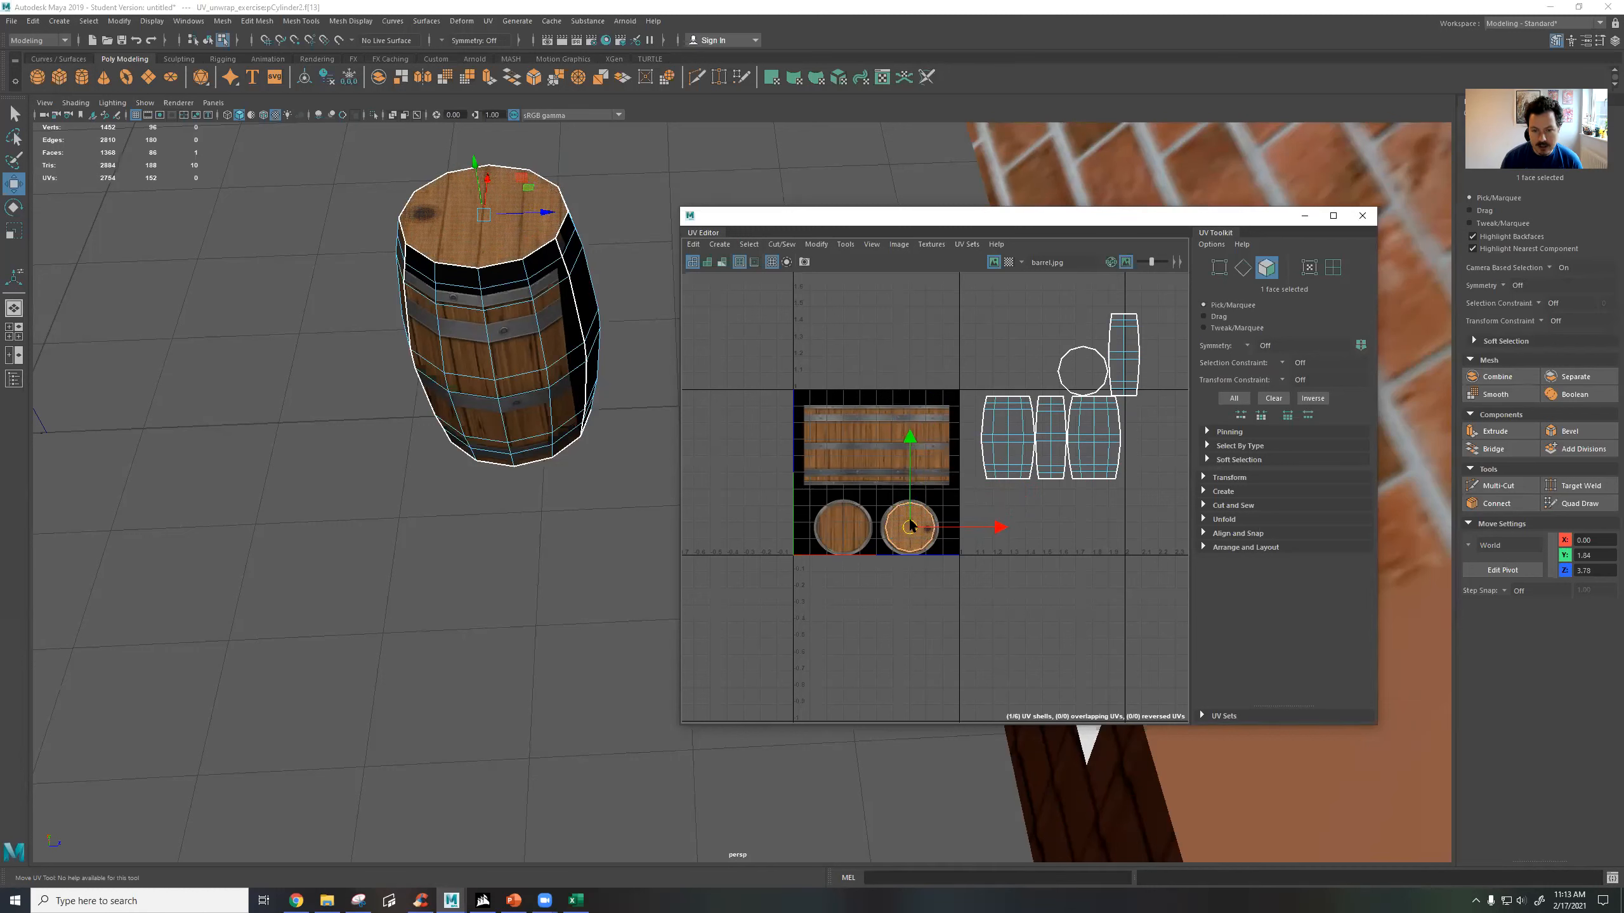
# Scale the top lid's UV shell to fit the round lid image and nudge it into alignment, checking the barrel's lid.
pyautogui.scroll(8, 929, 560)
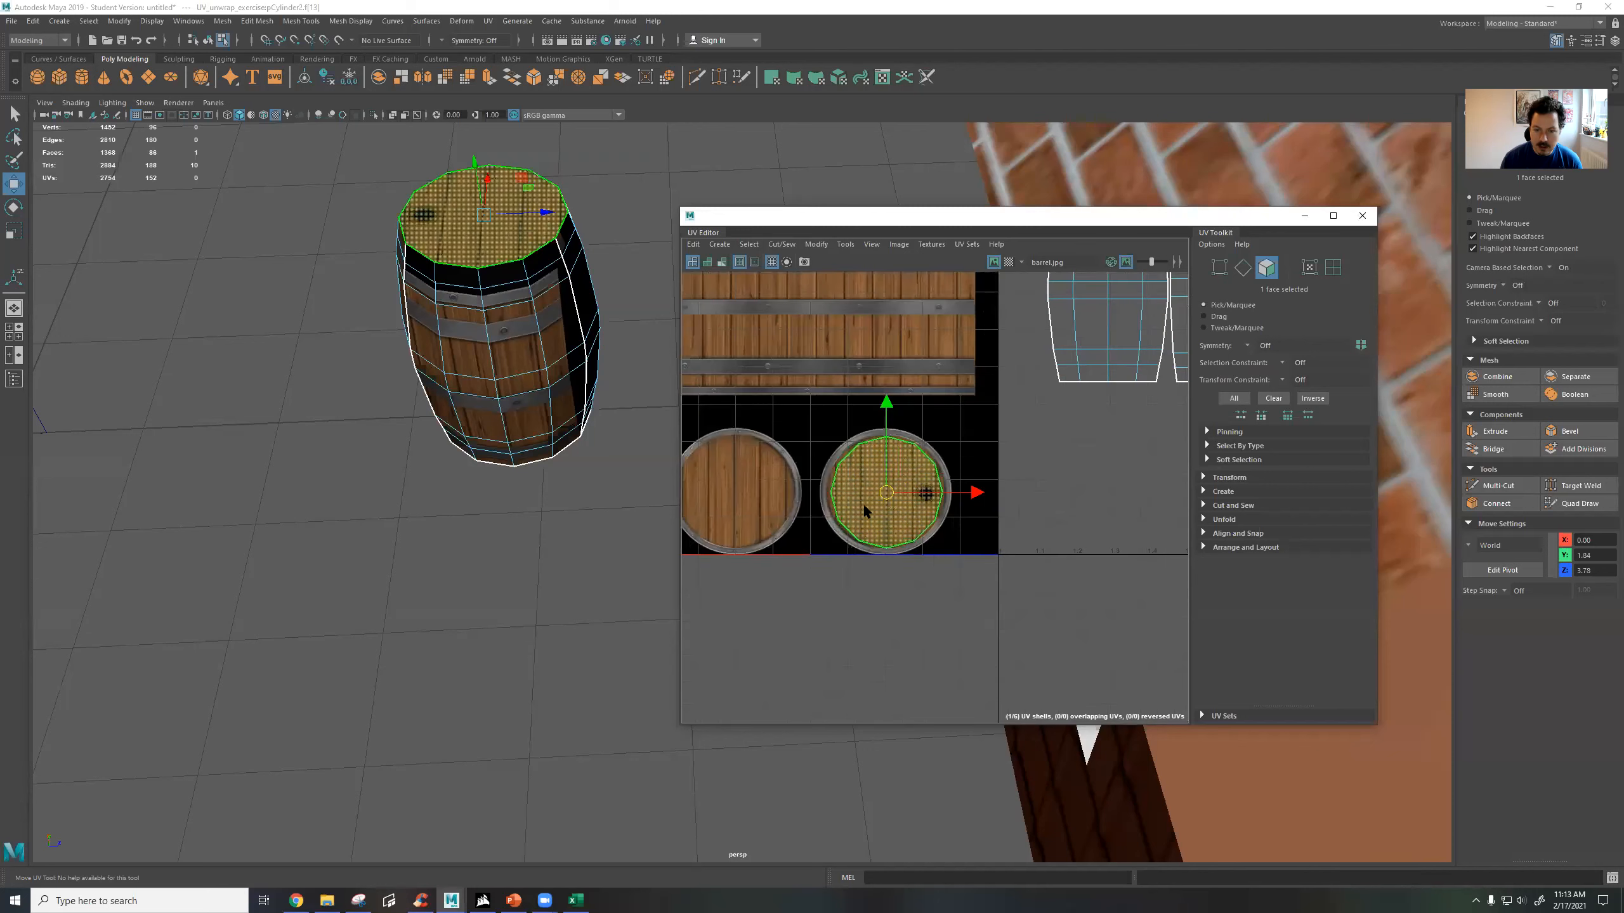
pyautogui.press('r')
pyautogui.moveTo(911, 499); pyautogui.dragTo(919, 496)
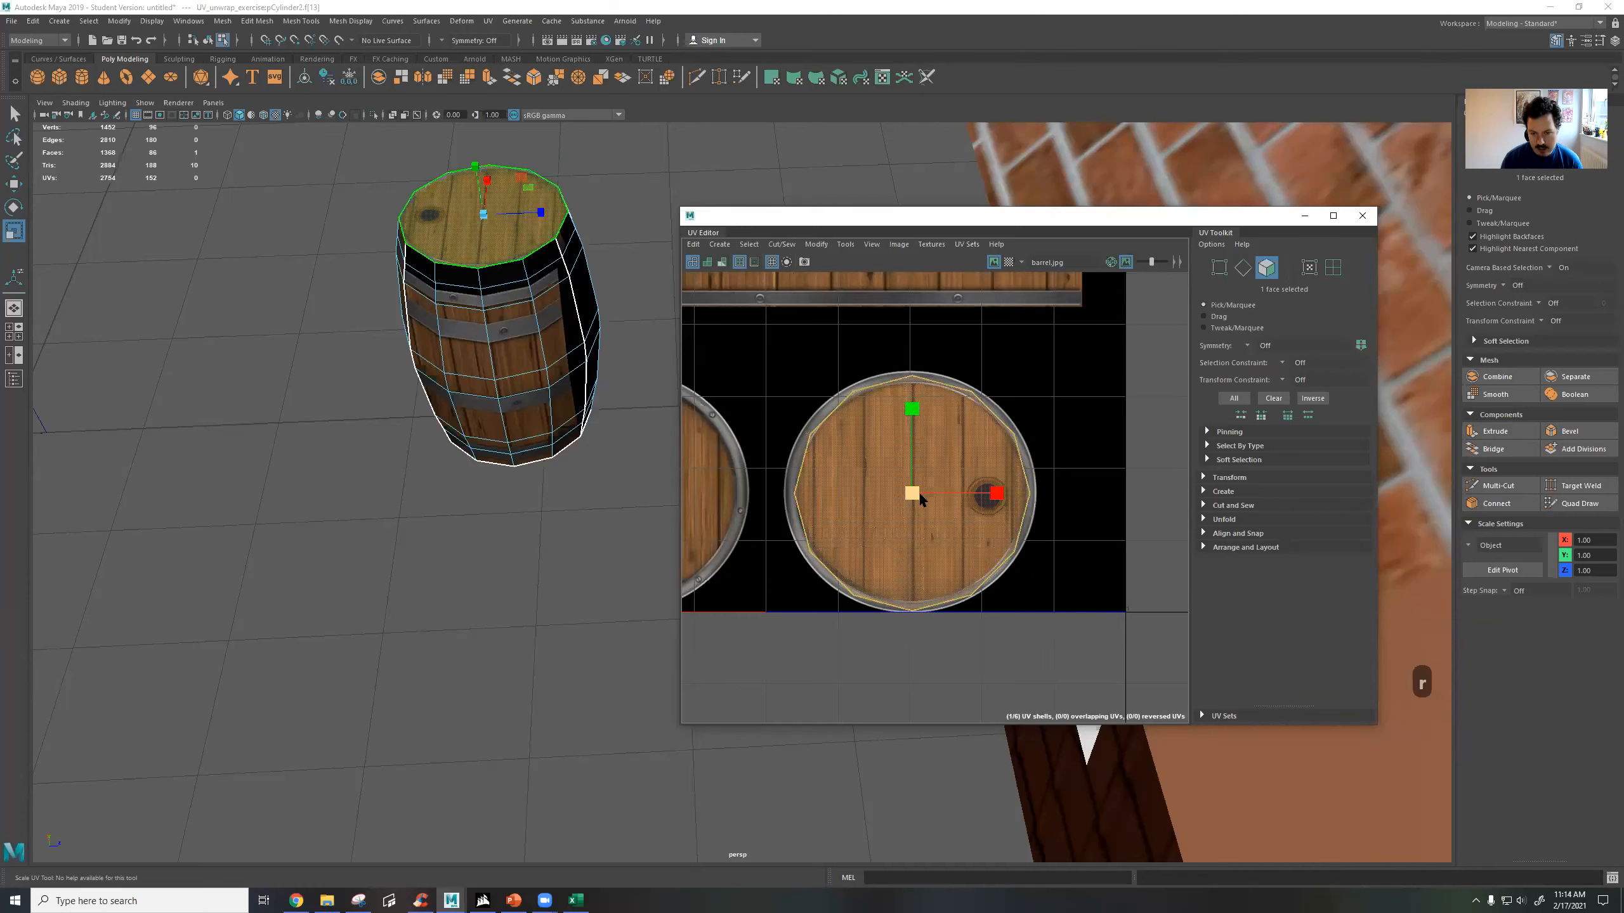
pyautogui.press('w')
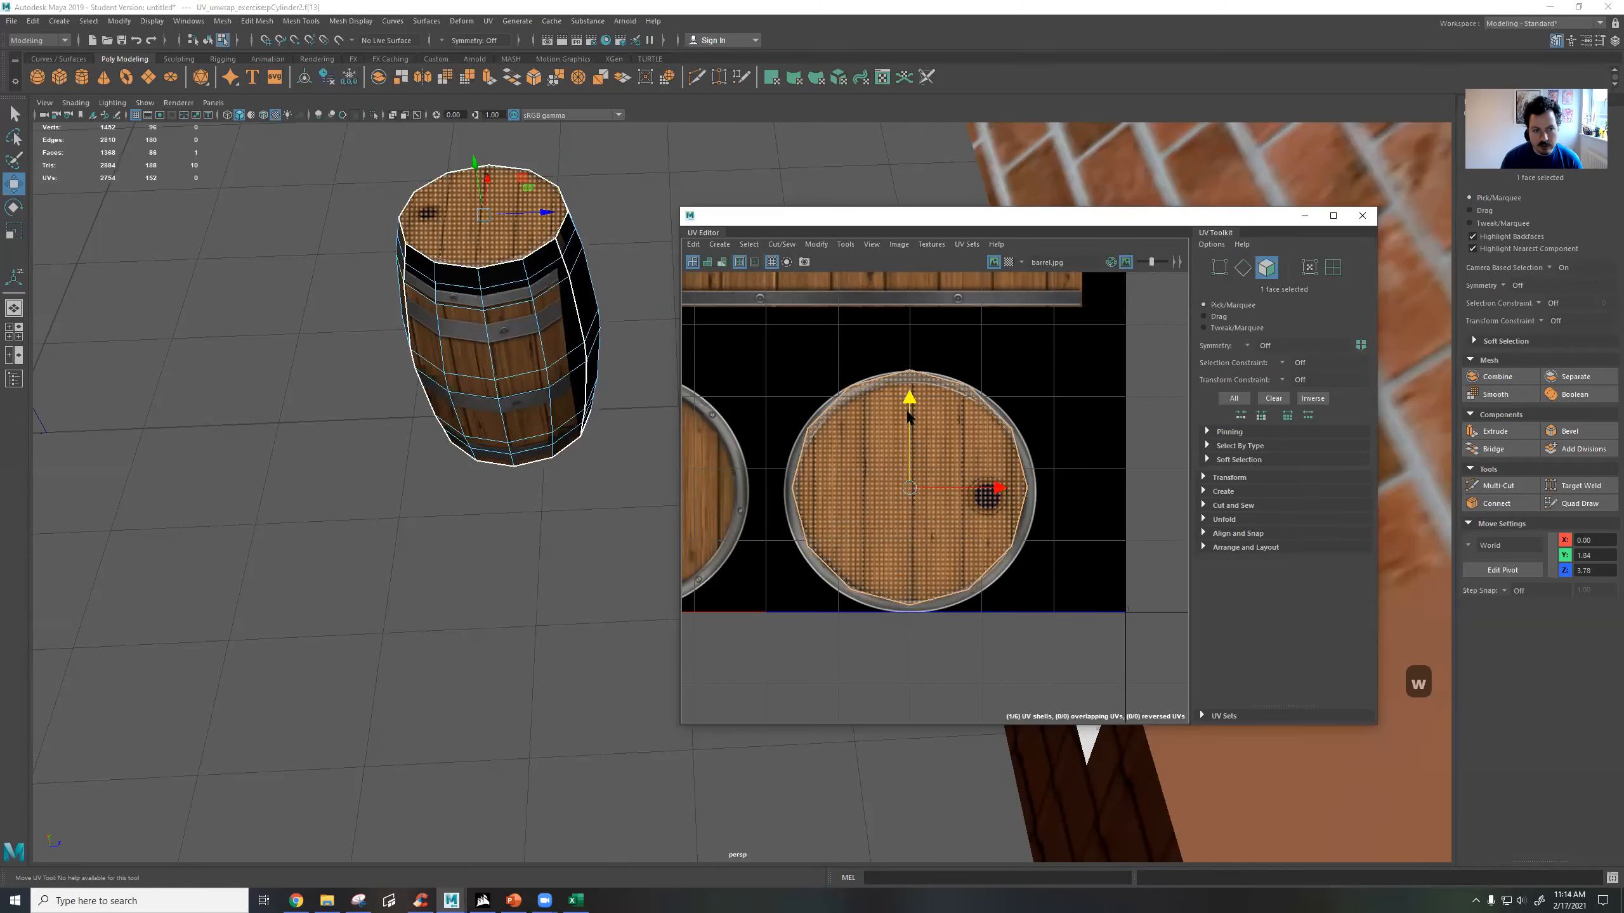
pyautogui.keyDown('alt'); pyautogui.moveTo(583, 289); pyautogui.dragTo(534, 450); pyautogui.keyUp('alt')
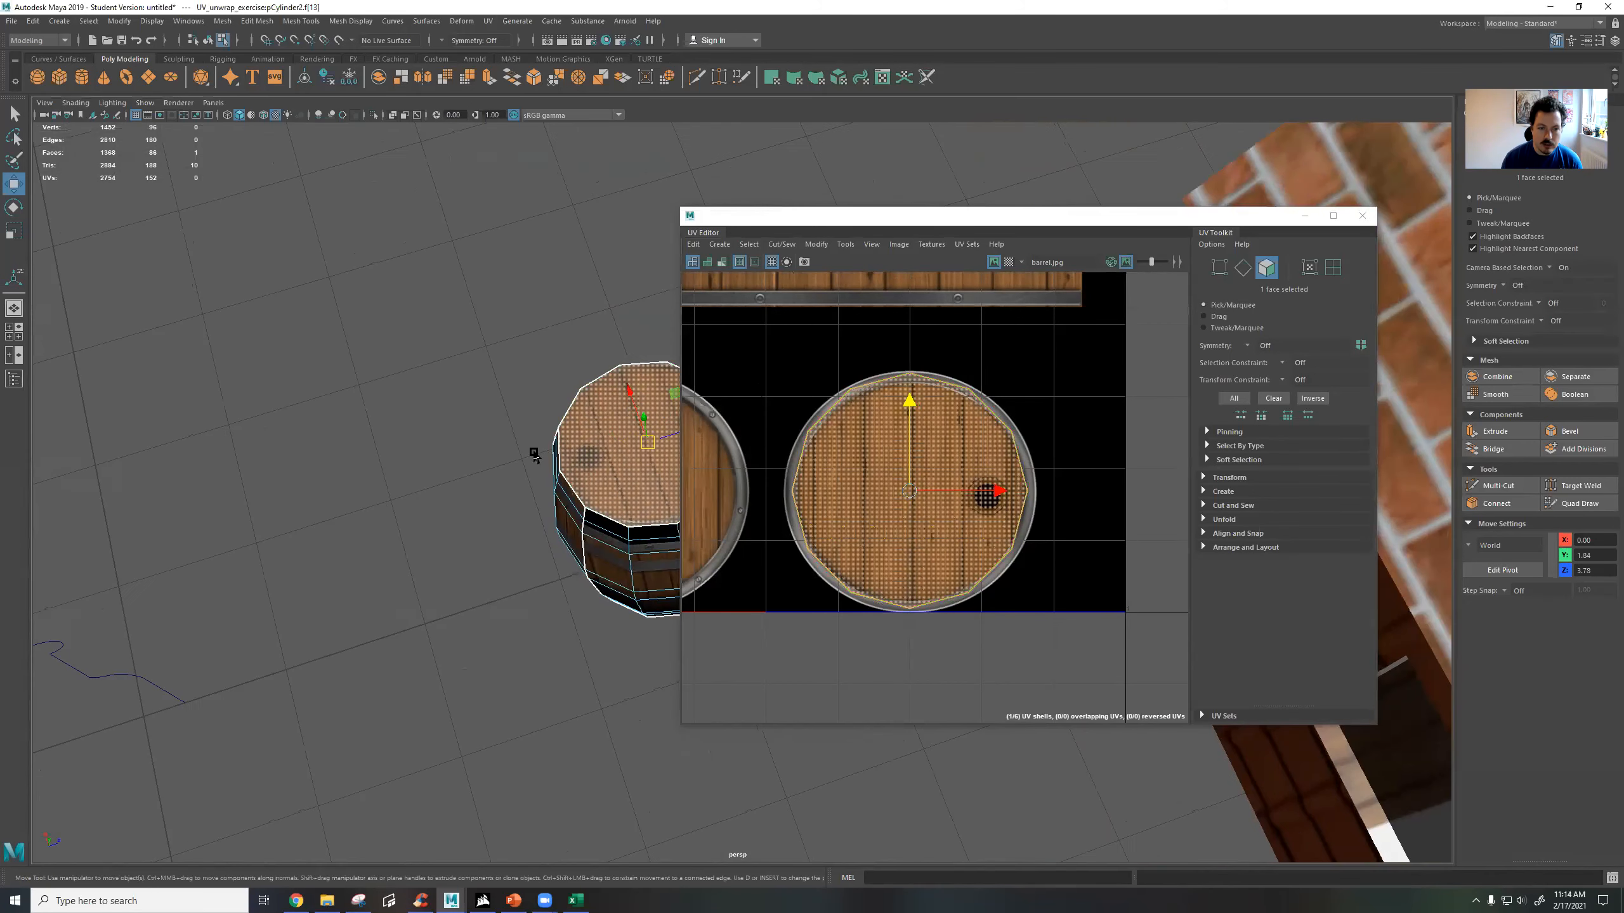
pyautogui.press('f')
pyautogui.scroll(-3, 560, 439)
pyautogui.keyDown('alt'); pyautogui.moveTo(505, 396); pyautogui.dragTo(415, 433); pyautogui.keyUp('alt')
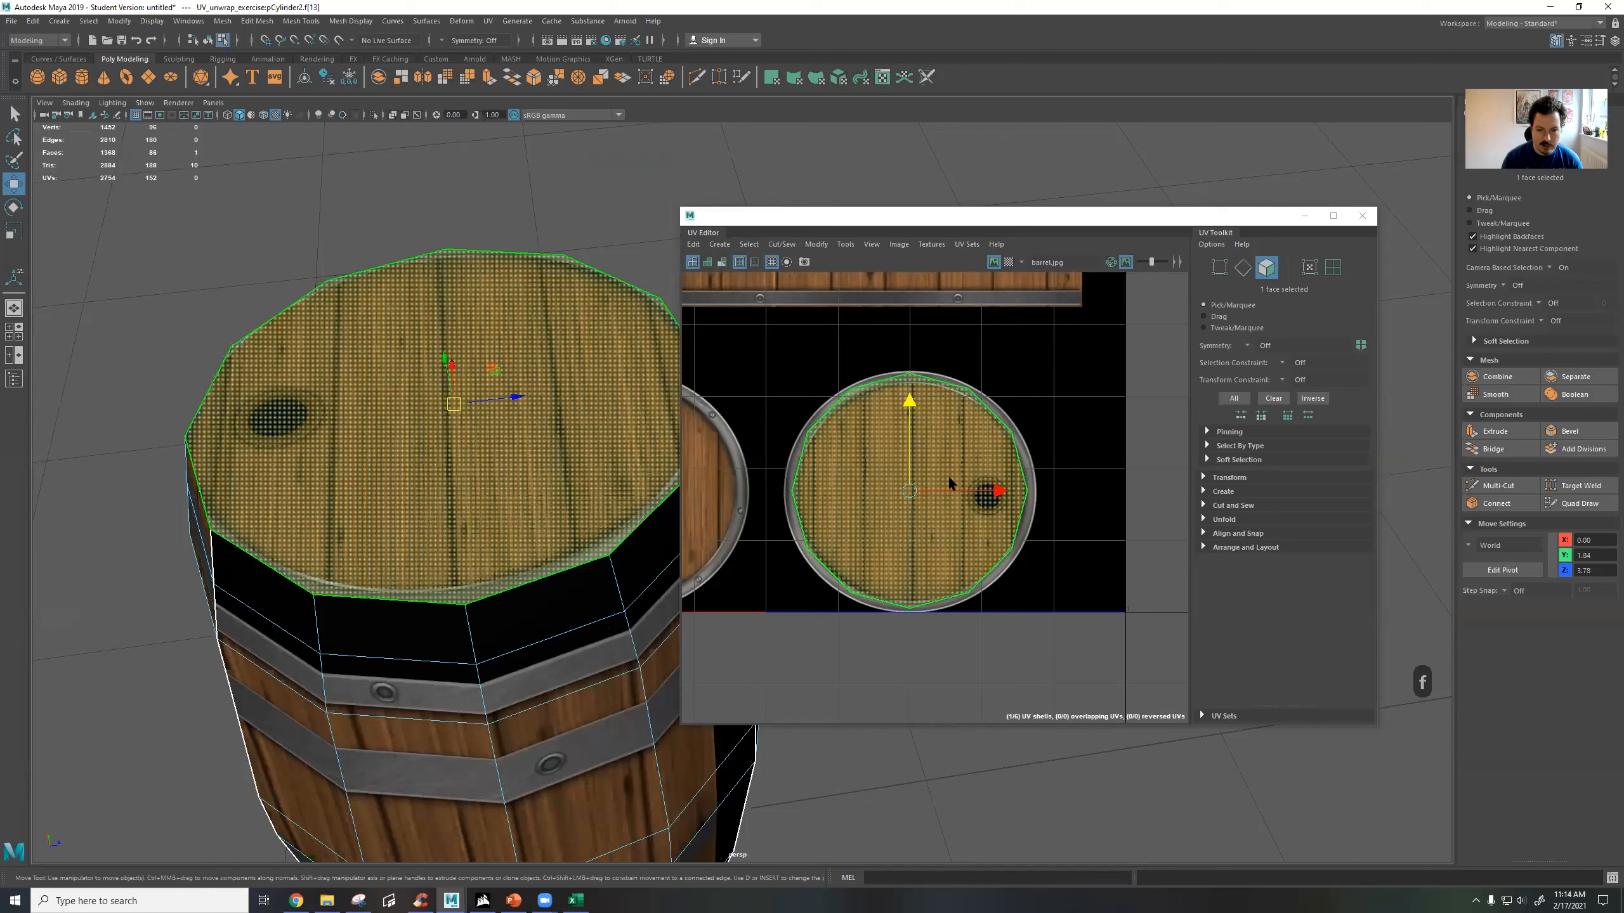
pyautogui.moveTo(913, 491); pyautogui.dragTo(916, 496)
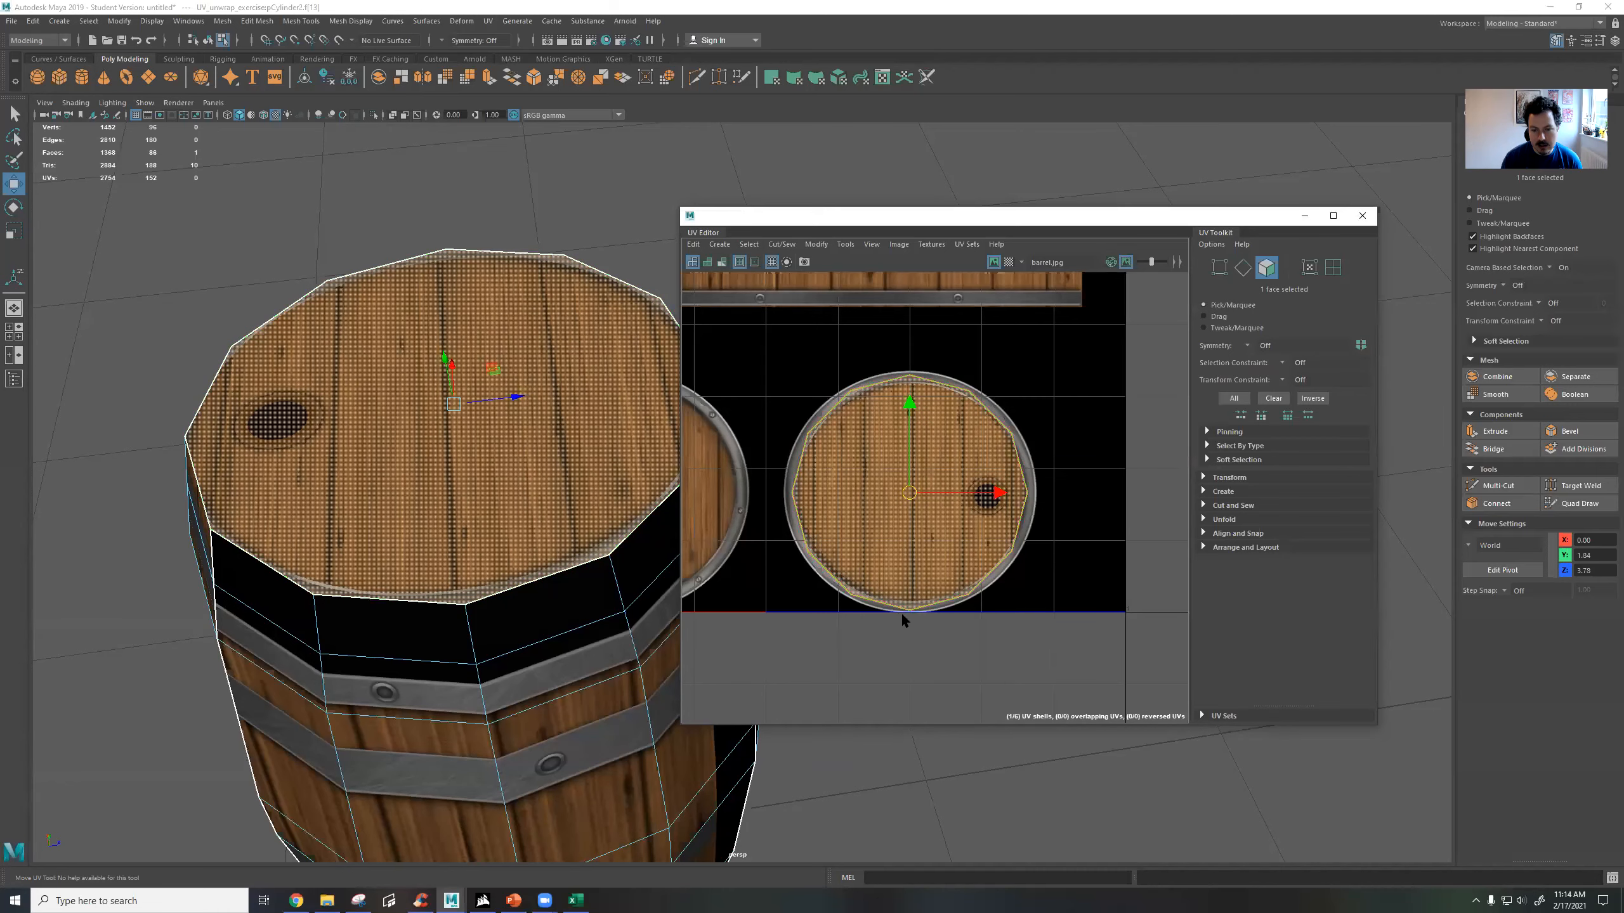
# Try a larger scale on the top lid's UV shell, undo it, and fine-tune the fit to the lid's metal rim.
pyautogui.scroll(4, 917, 613)
pyautogui.keyDown('alt'); pyautogui.moveTo(885, 454); pyautogui.dragTo(909, 668, button='middle'); pyautogui.keyUp('alt')
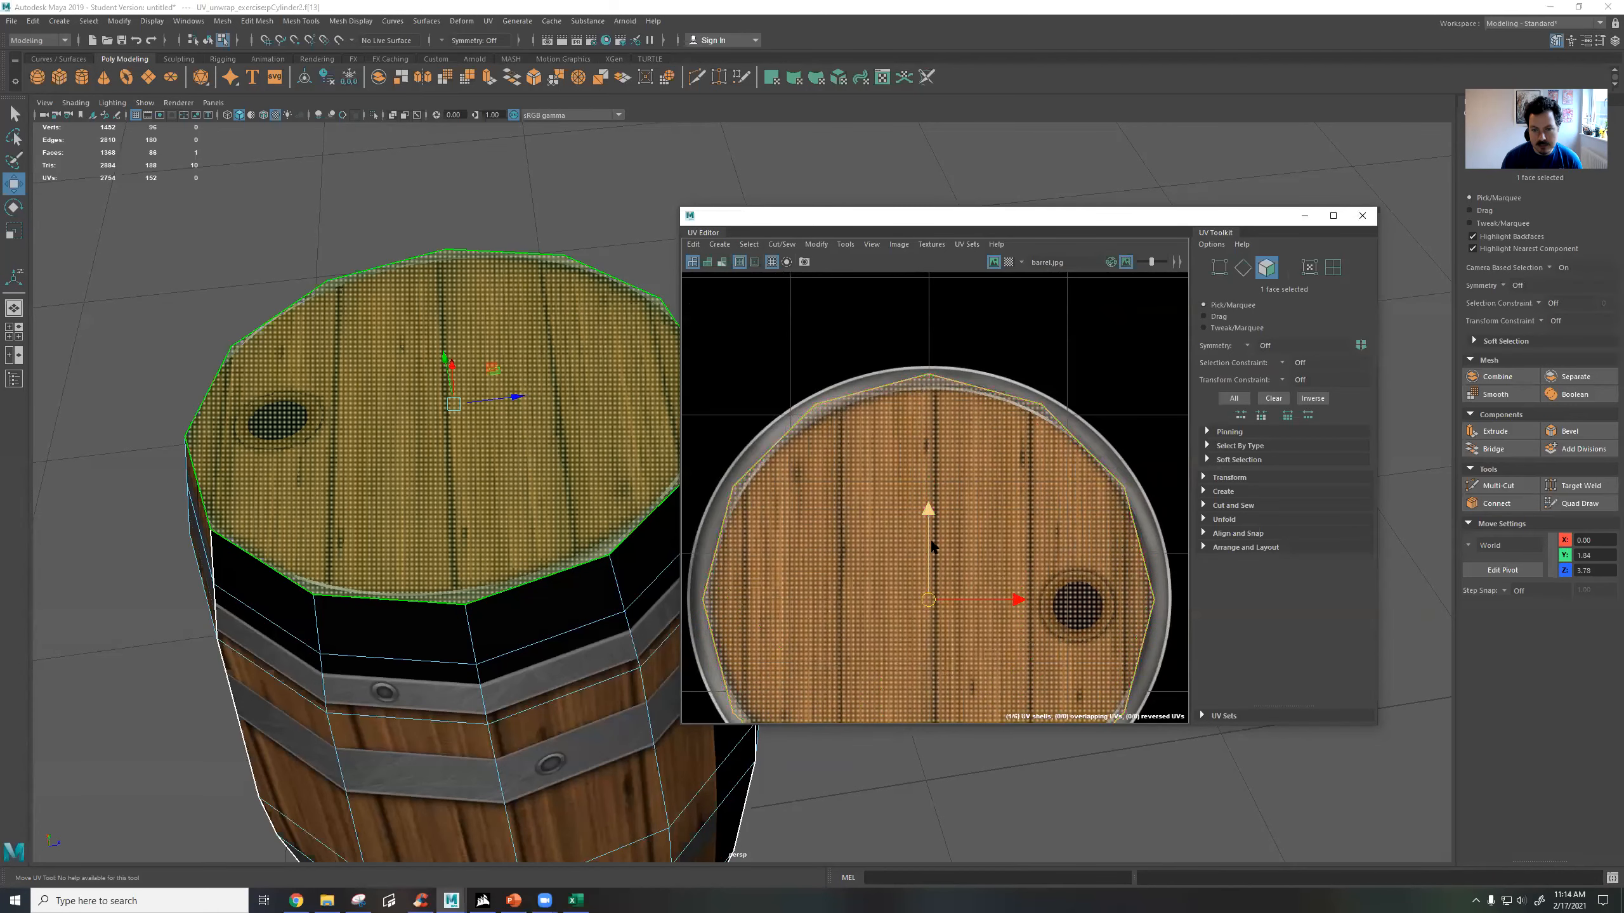
pyautogui.scroll(-4, 941, 552)
pyautogui.keyDown('alt'); pyautogui.moveTo(941, 552); pyautogui.dragTo(947, 448, button='middle'); pyautogui.keyUp('alt')
pyautogui.press('r')
pyautogui.moveTo(937, 467); pyautogui.dragTo(963, 467)
pyautogui.keyDown('alt'); pyautogui.moveTo(448, 288); pyautogui.dragTo(514, 248); pyautogui.keyUp('alt')
pyautogui.hotkey('ctrl', 'z')
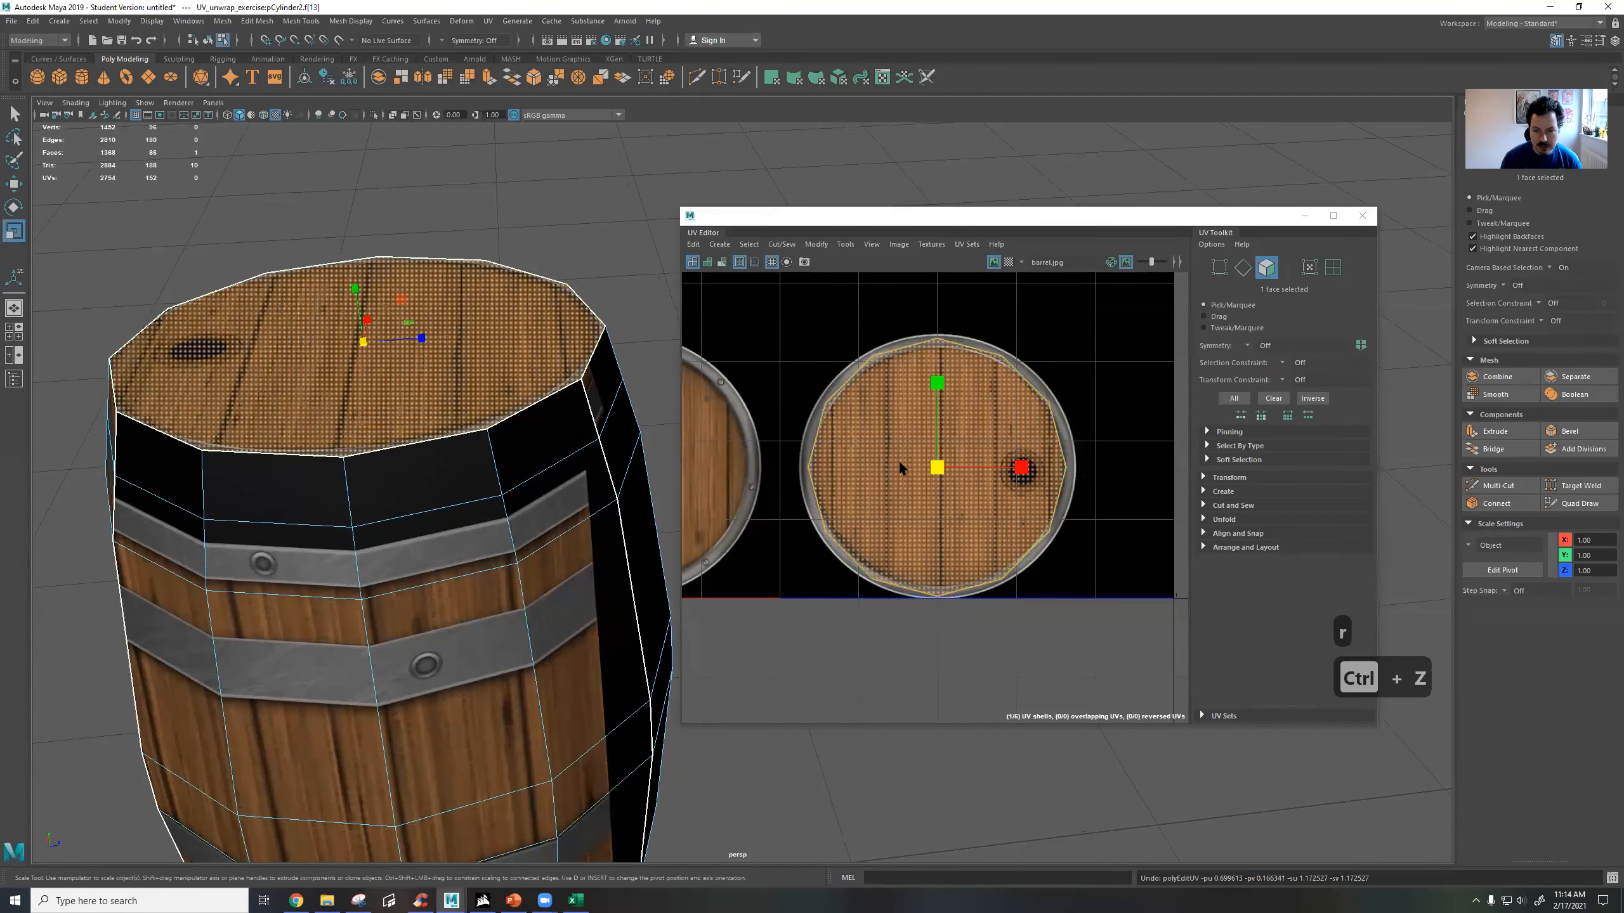
pyautogui.moveTo(937, 468); pyautogui.dragTo(945, 467)
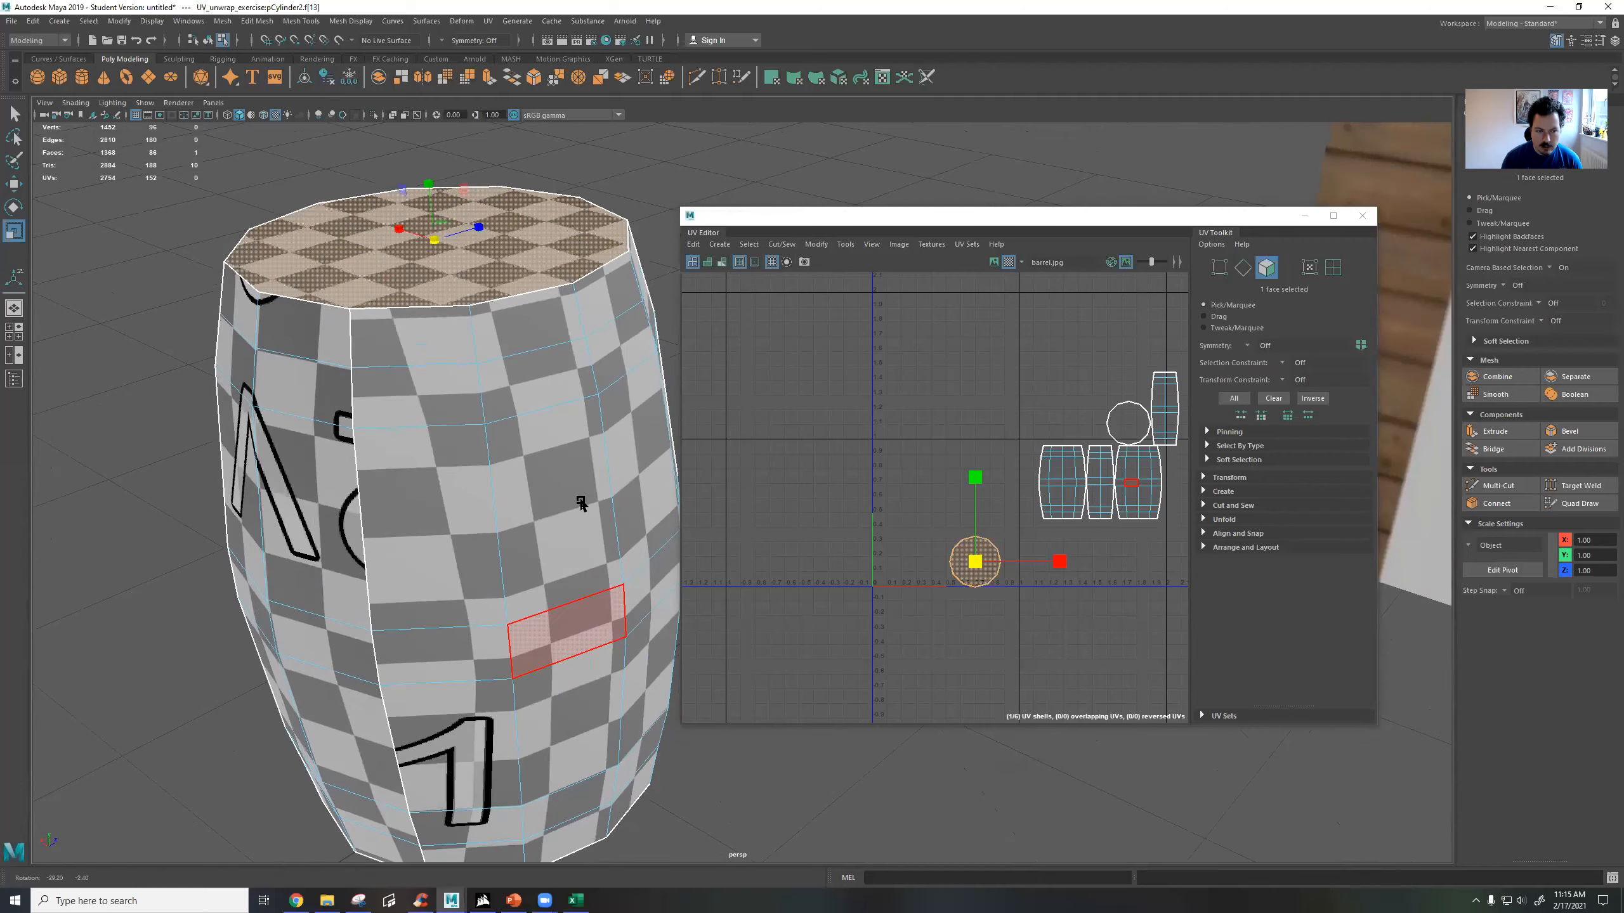
# Move the three adjacent side shells beside the texture square and replace the checker map with the barrel texture.
pyautogui.keyDown('alt'); pyautogui.moveTo(576, 531); pyautogui.dragTo(424, 536); pyautogui.keyUp('alt')
pyautogui.keyDown('alt'); pyautogui.moveTo(501, 526); pyautogui.dragTo(414, 506, button='right'); pyautogui.keyUp('alt')
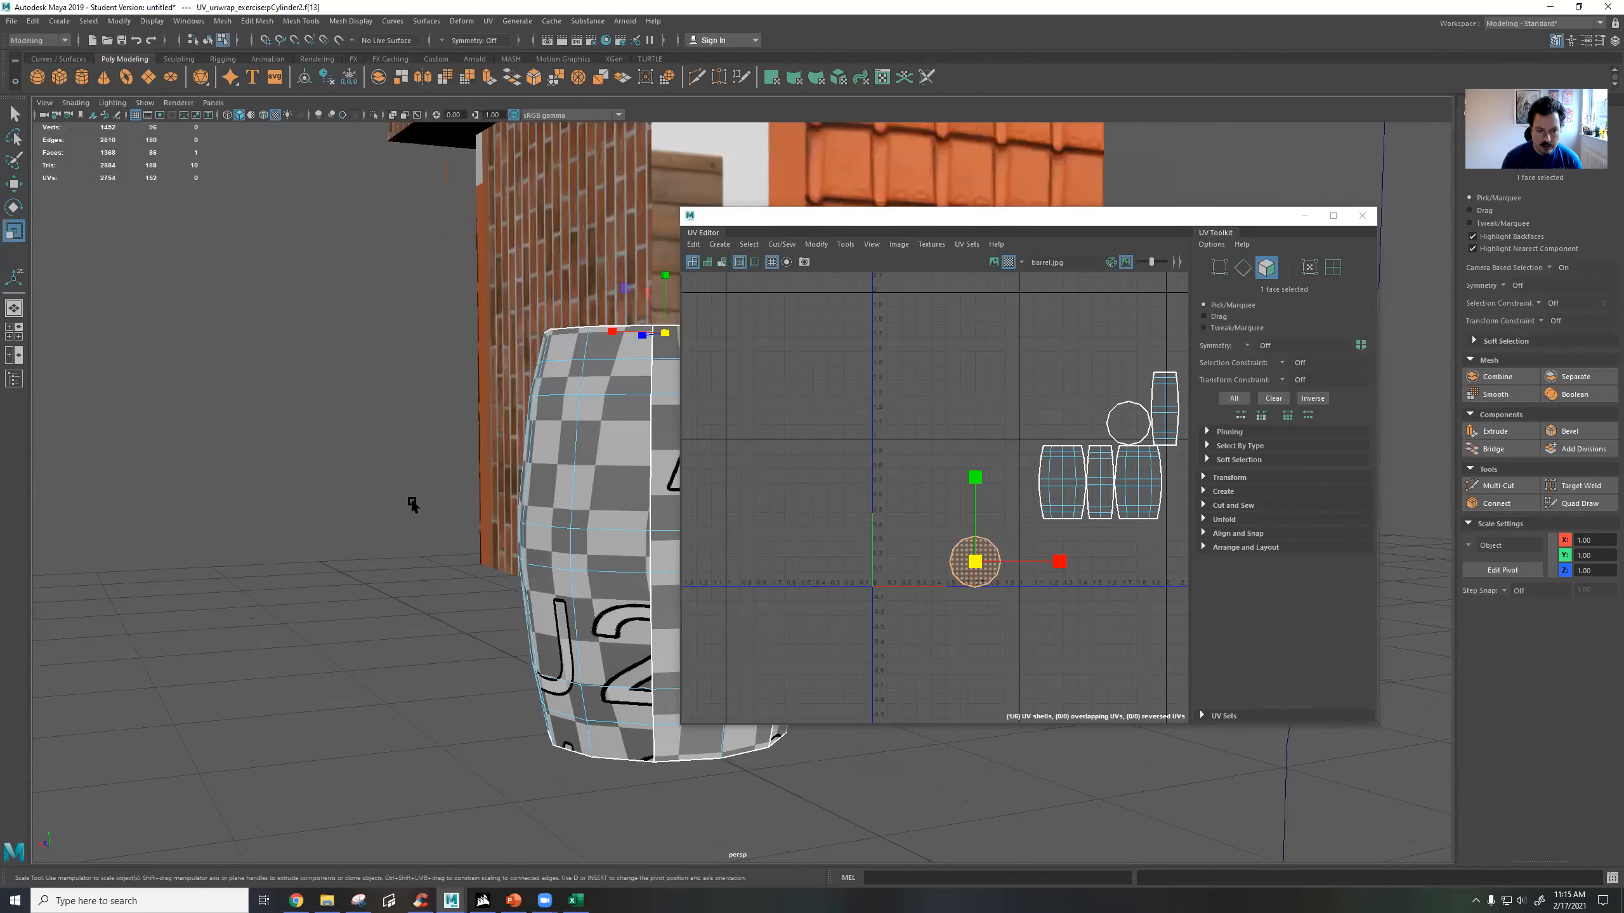
pyautogui.keyDown('alt'); pyautogui.moveTo(414, 506); pyautogui.dragTo(293, 498, button='middle'); pyautogui.keyUp('alt')
pyautogui.keyDown('alt'); pyautogui.moveTo(617, 475); pyautogui.dragTo(522, 497); pyautogui.keyUp('alt')
pyautogui.moveTo(1013, 357); pyautogui.dragTo(1069, 497)
pyautogui.press('w')
pyautogui.click(960, 548)
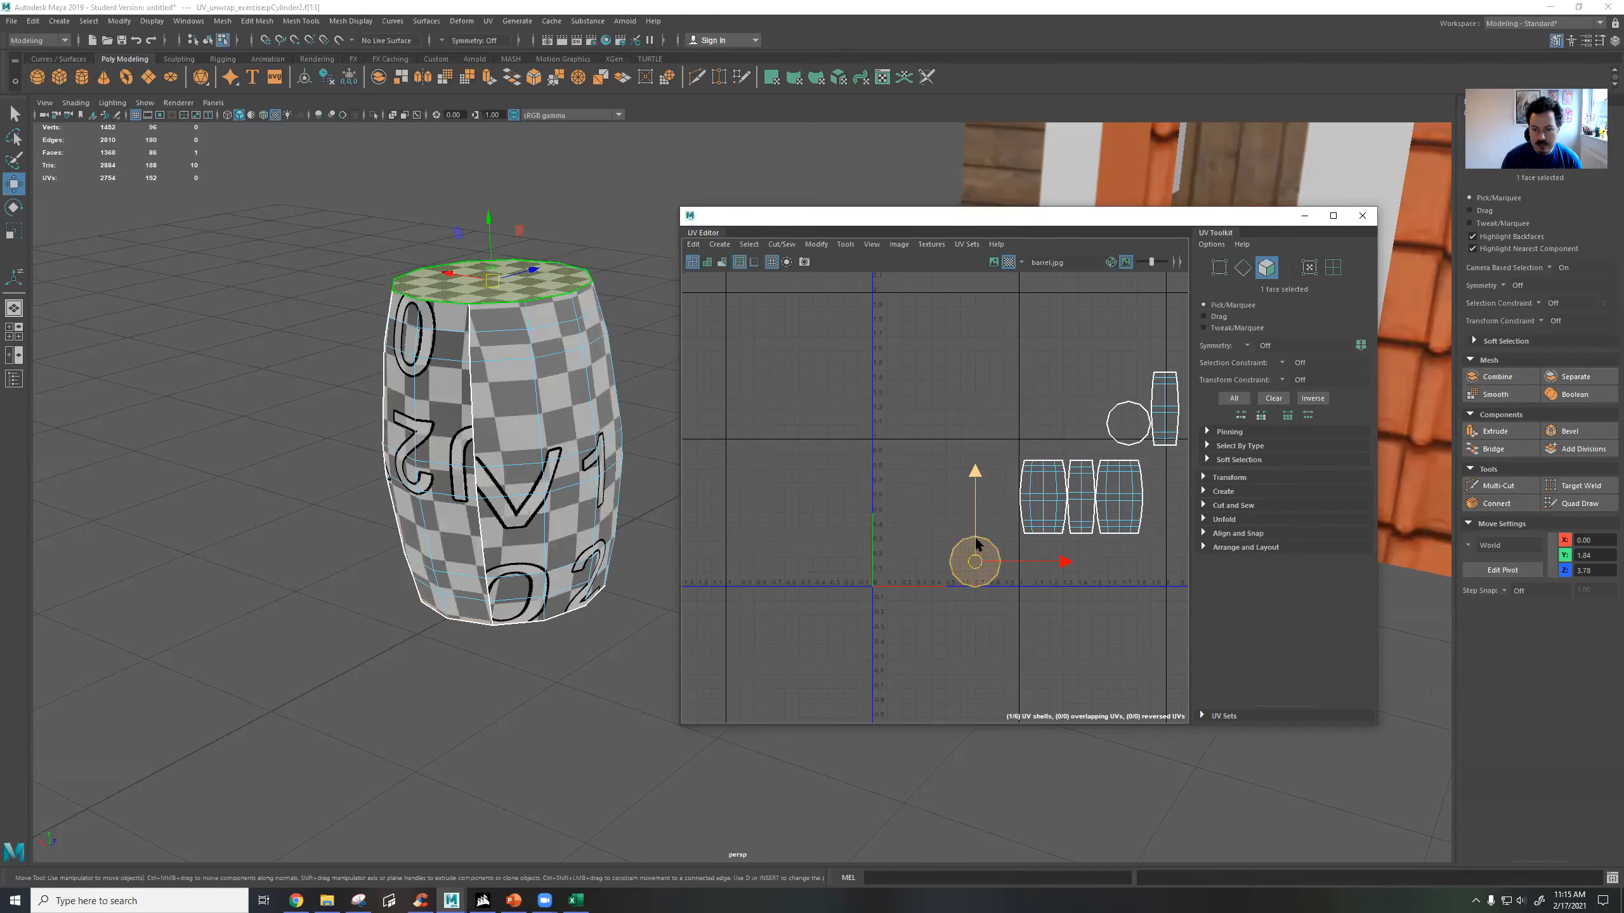
pyautogui.click(1008, 262)
pyautogui.click(993, 261)
# Move the bottom cap's circular UV shell onto the round lid image without the hole.
pyautogui.keyDown('alt'); pyautogui.moveTo(551, 339); pyautogui.dragTo(469, 350); pyautogui.keyUp('alt')
pyautogui.keyDown('alt'); pyautogui.moveTo(567, 344); pyautogui.dragTo(571, 735); pyautogui.keyUp('alt')
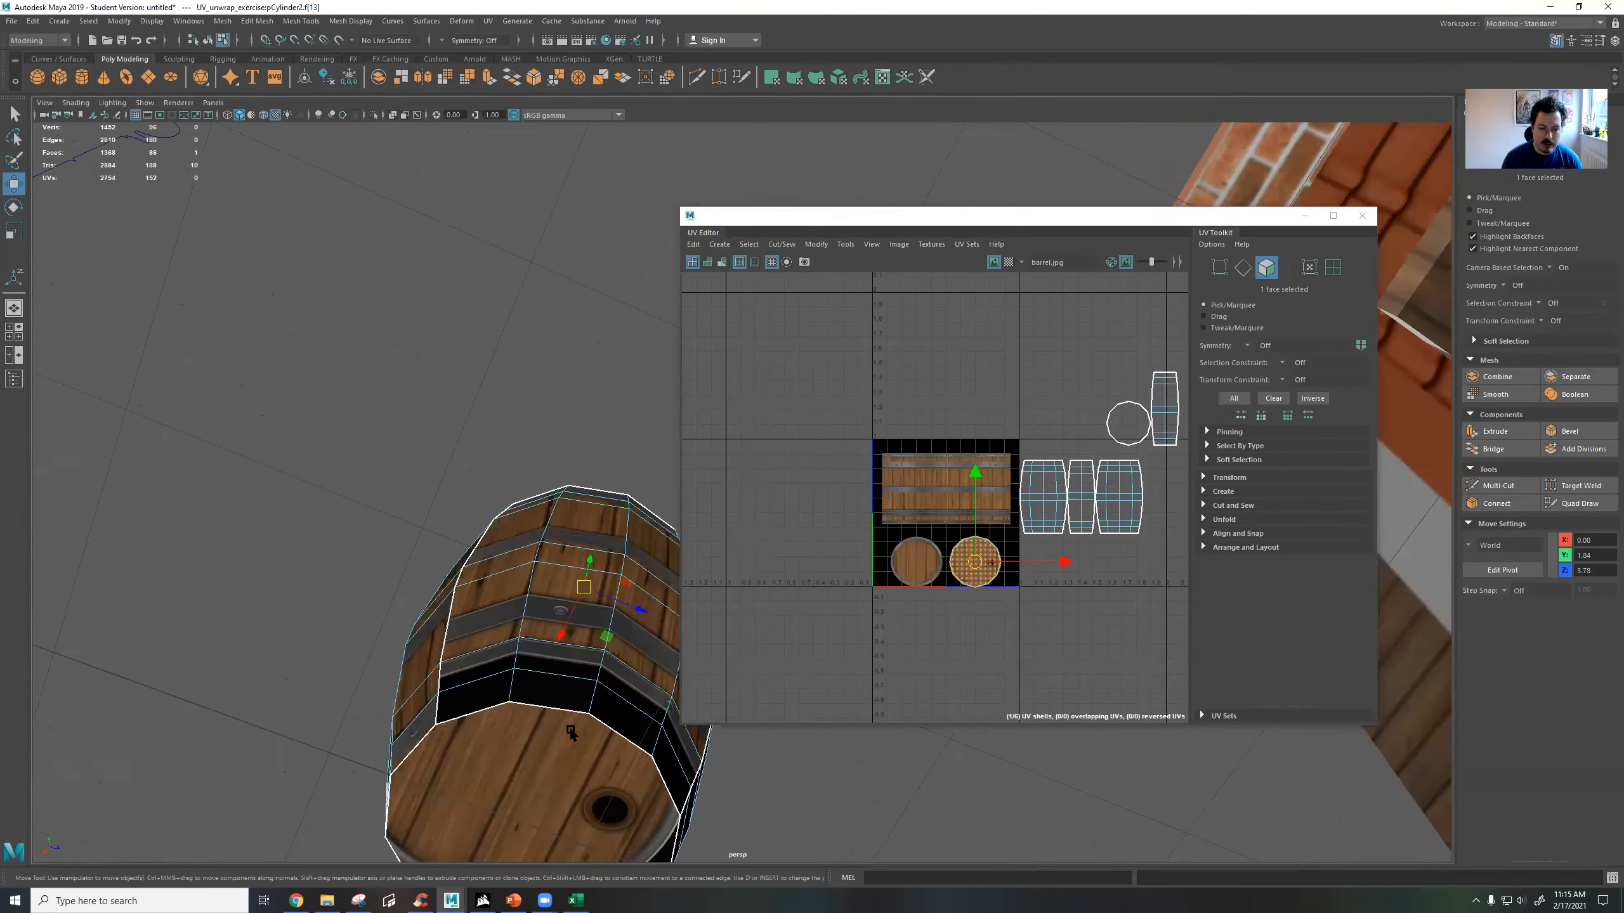
pyautogui.click(543, 759)
pyautogui.keyDown('alt'); pyautogui.moveTo(558, 604); pyautogui.dragTo(501, 352, button='middle'); pyautogui.keyUp('alt')
pyautogui.click(1107, 366)
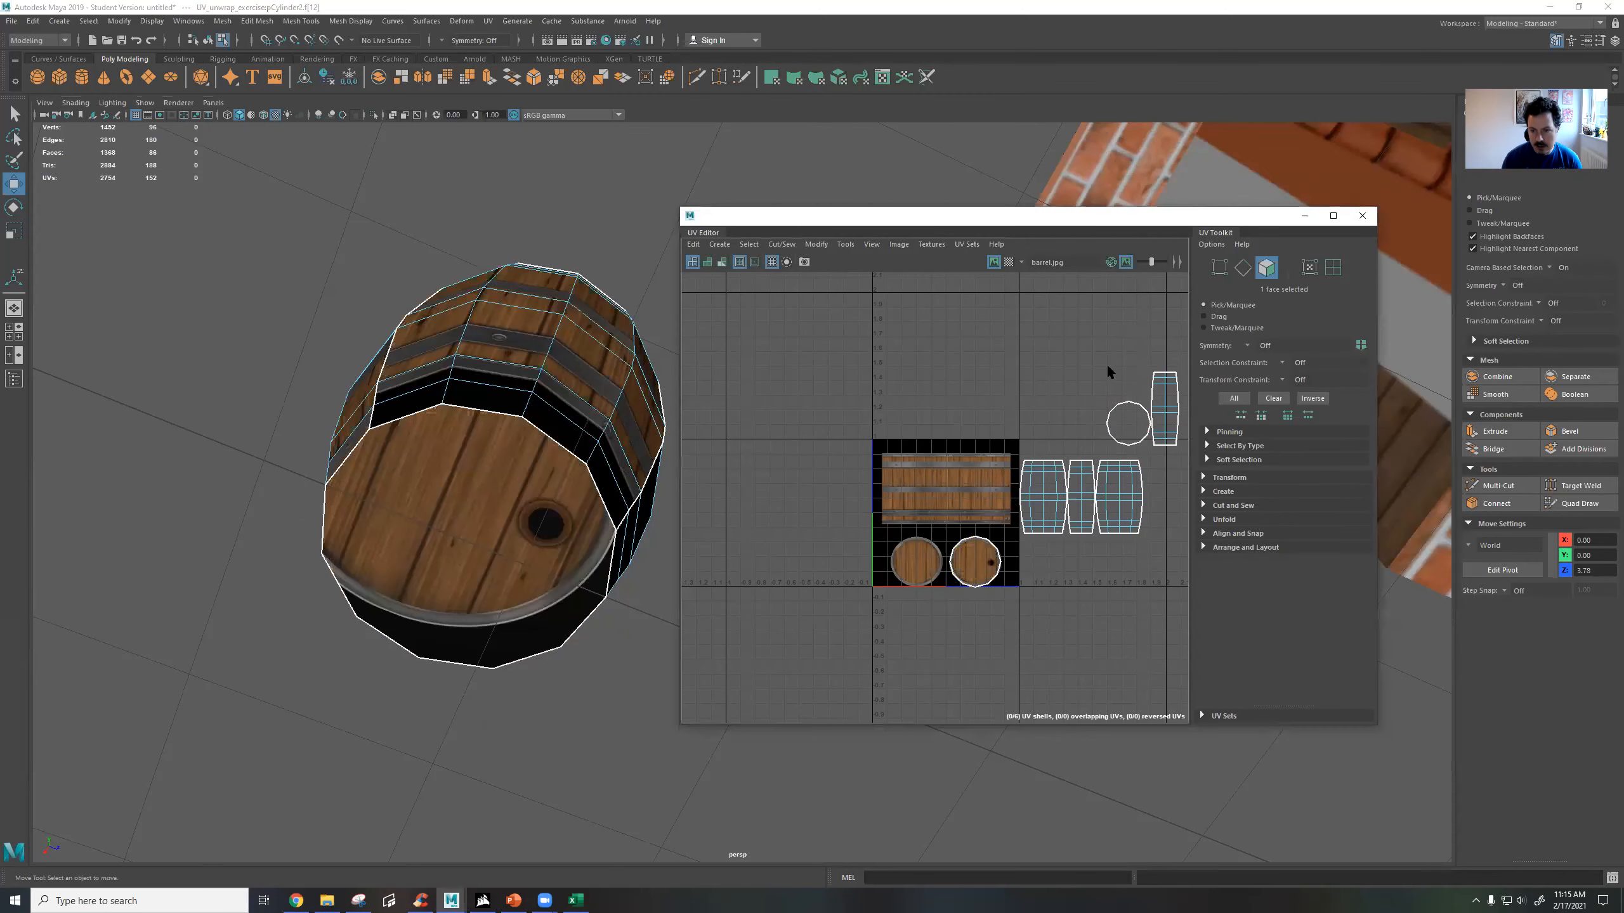
pyautogui.click(1127, 415)
pyautogui.moveTo(1131, 428); pyautogui.dragTo(919, 568)
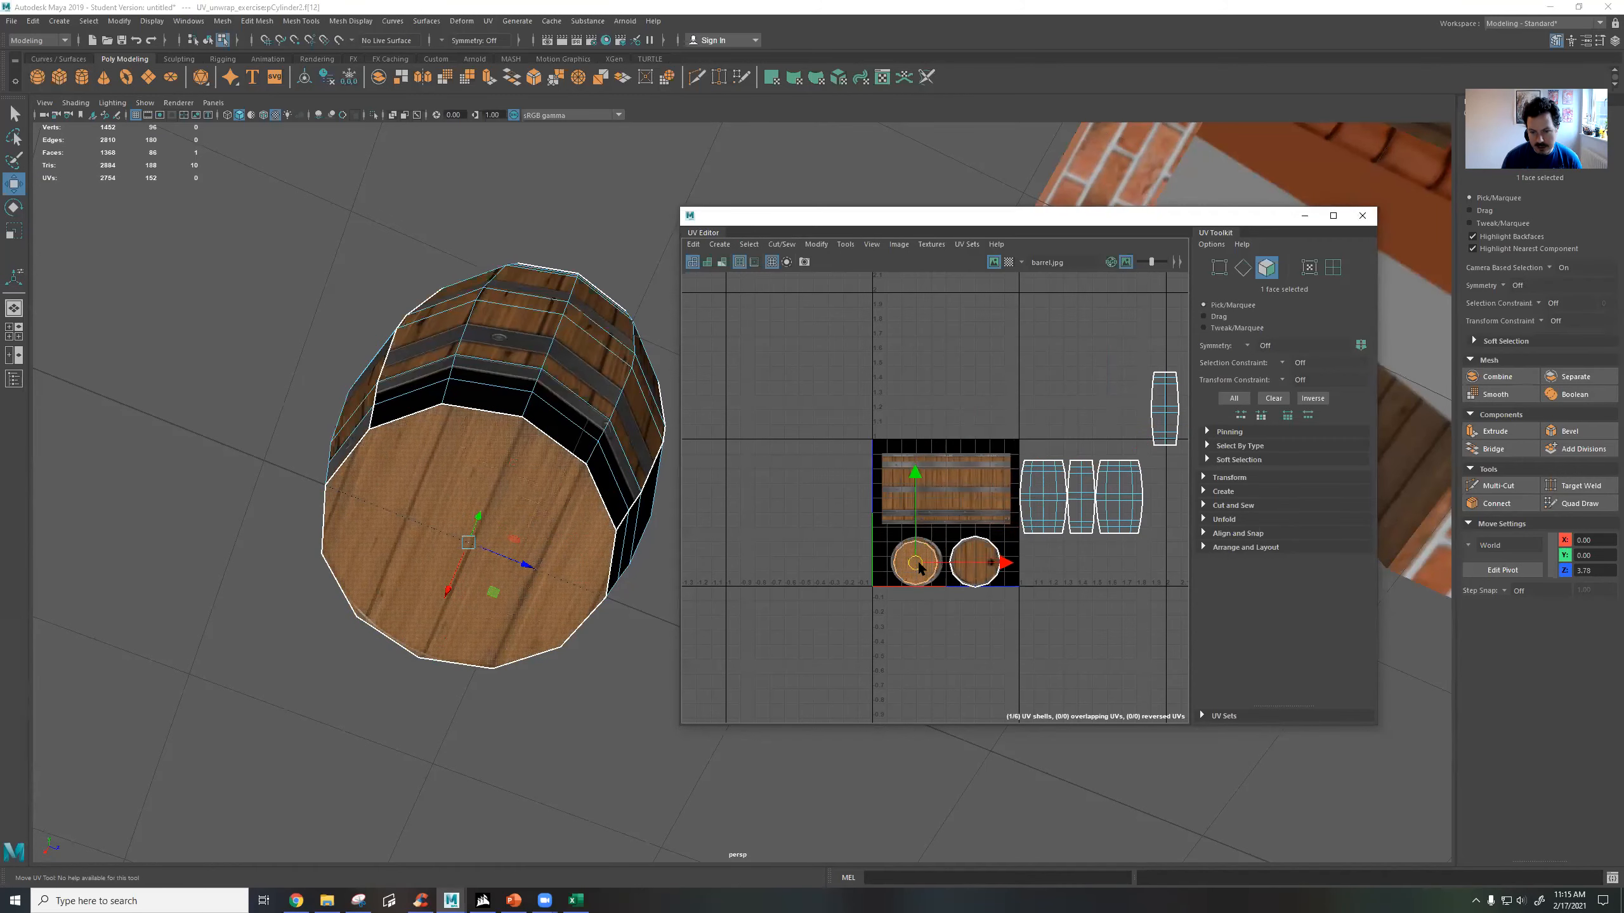
# Scale the bottom cap's UV shell to fit the plain round lid image and centre it.
pyautogui.scroll(3, 917, 582)
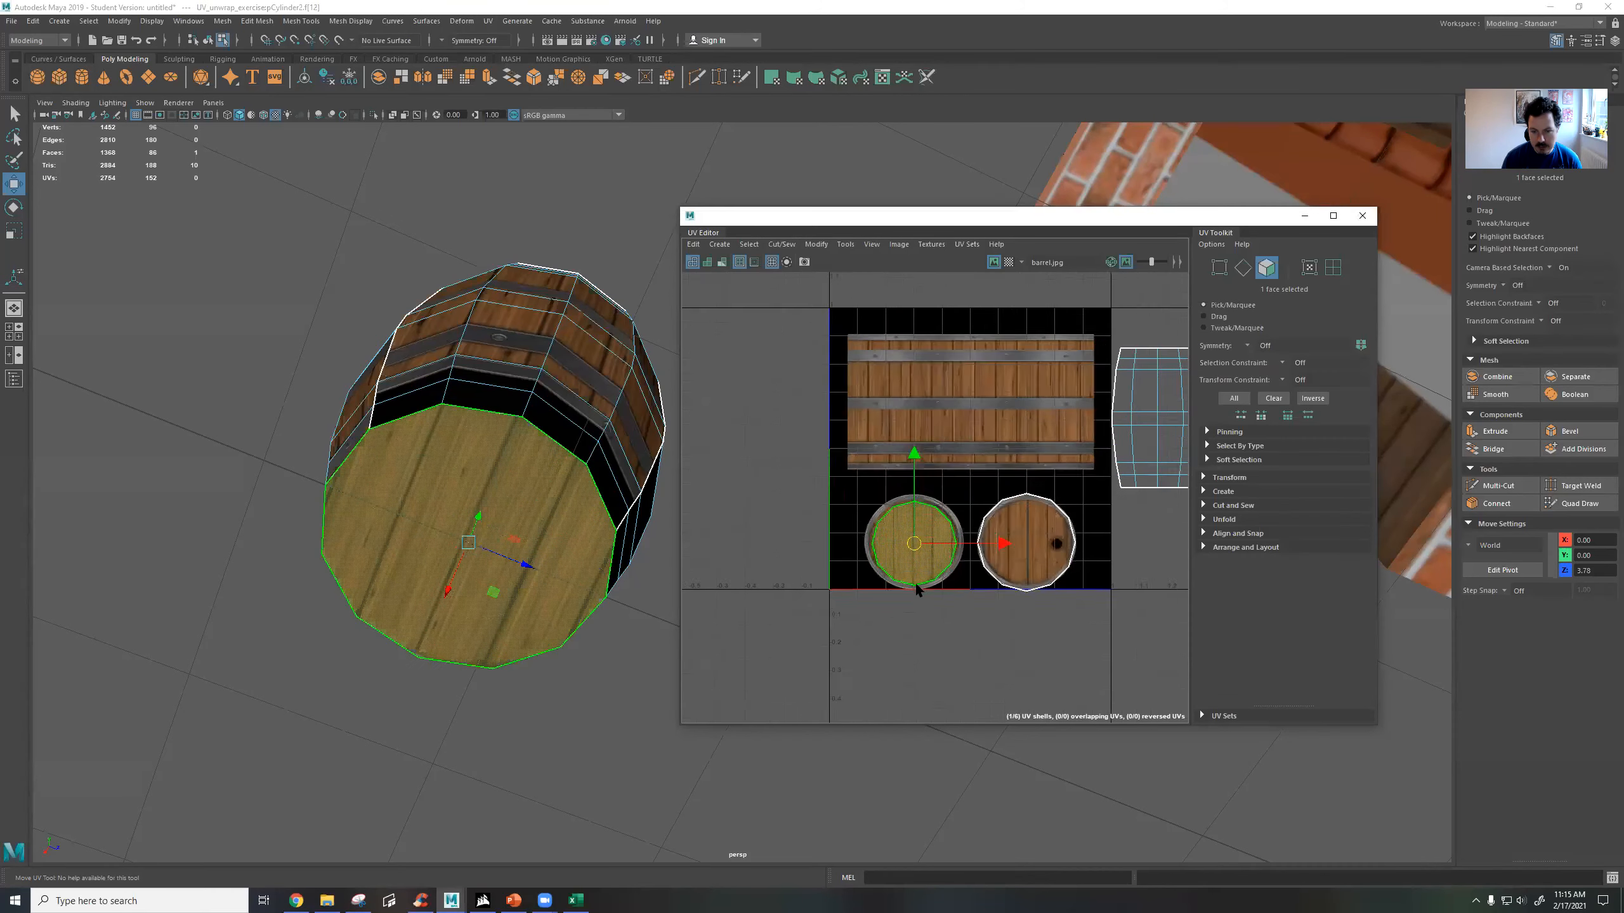
pyautogui.scroll(4, 908, 511)
pyautogui.press('r')
pyautogui.moveTo(927, 551); pyautogui.dragTo(921, 547)
pyautogui.press('w')
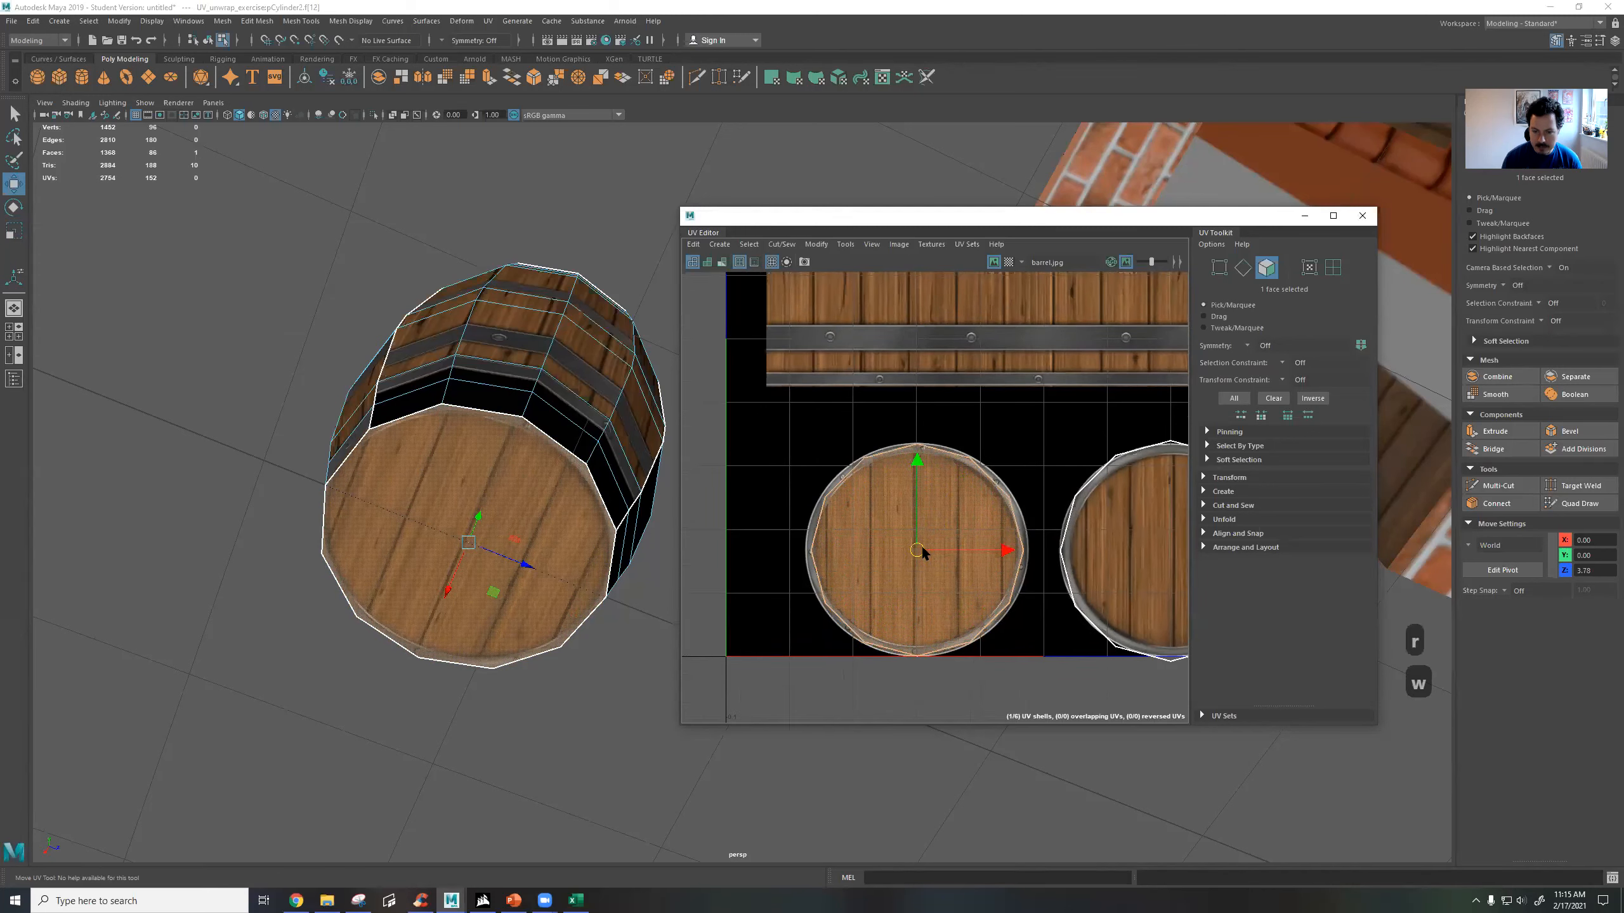
pyautogui.press('r')
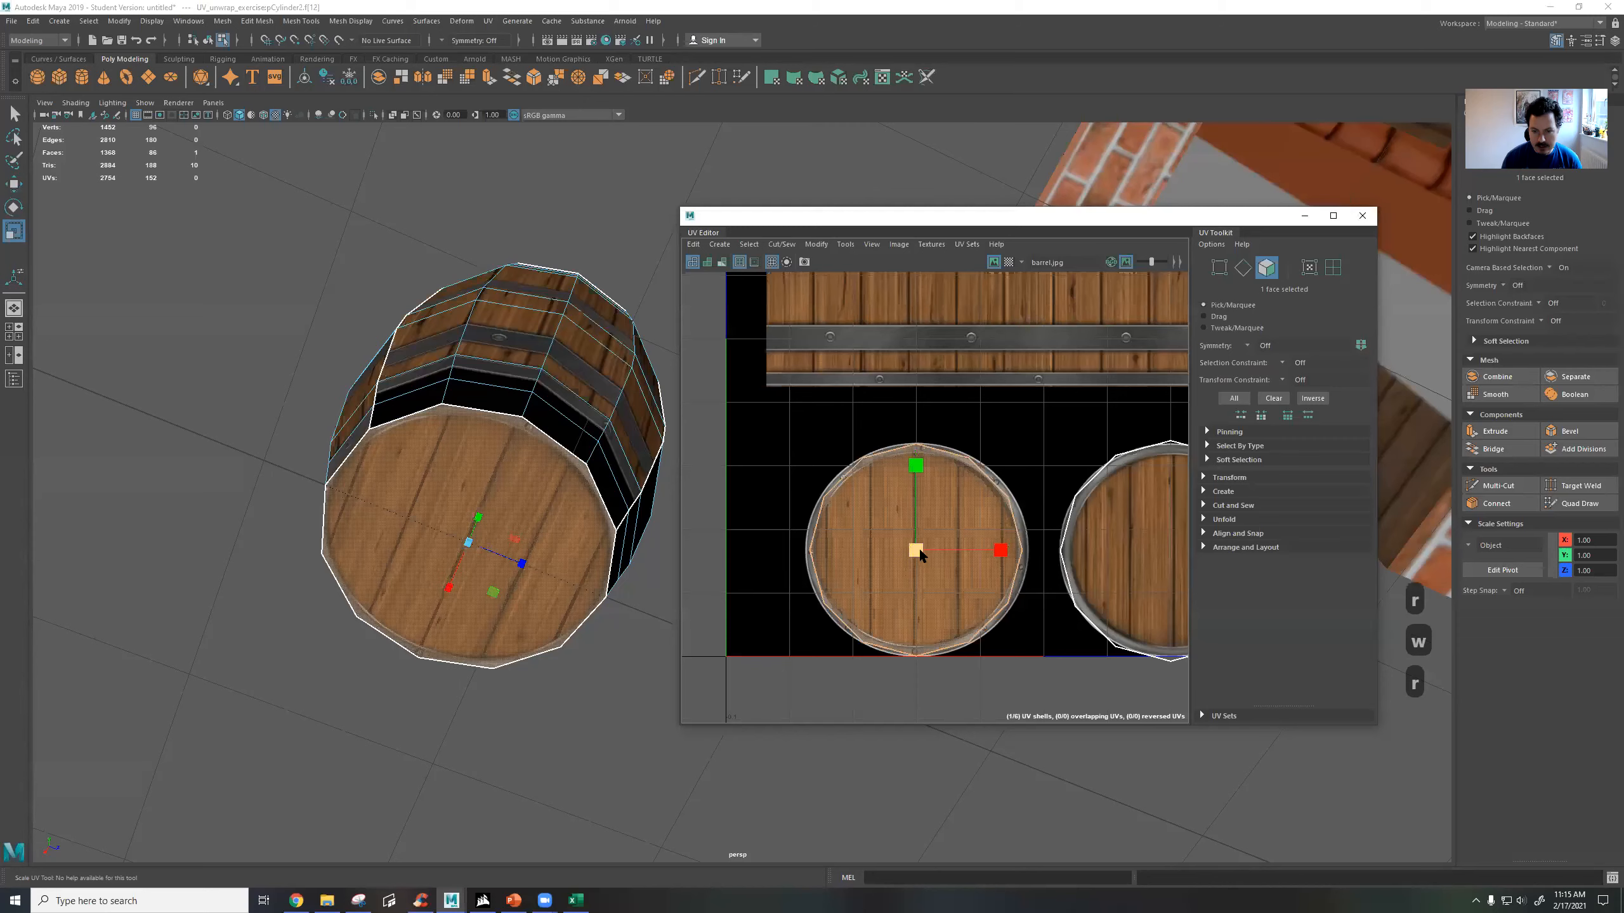
pyautogui.scroll(1, 924, 556)
pyautogui.press('w')
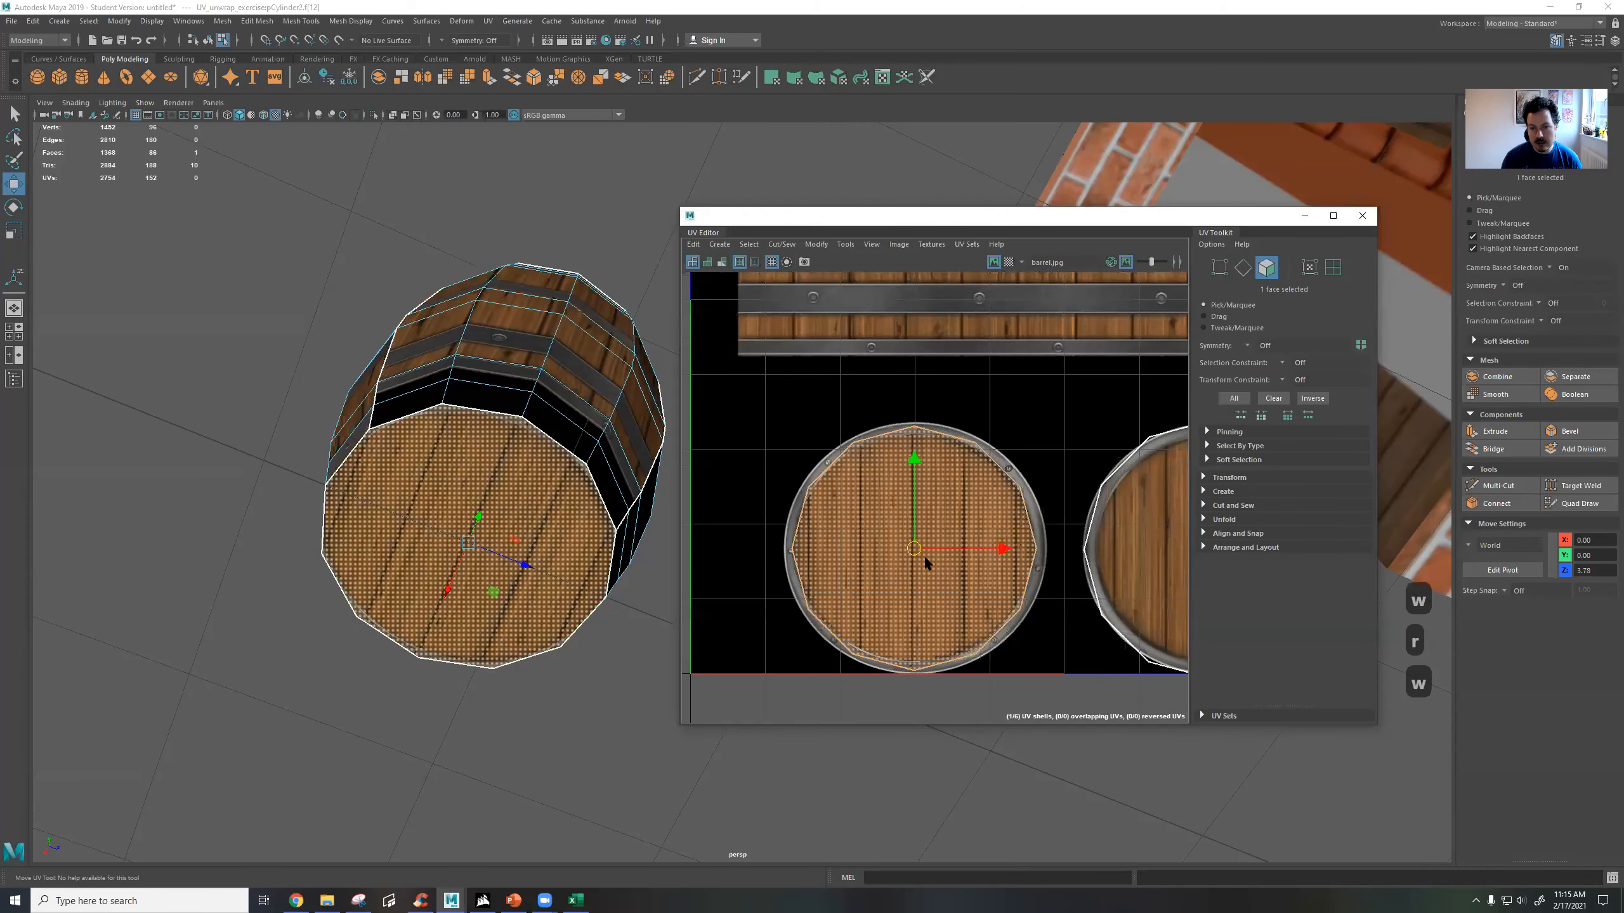
# Restrict the bottom cap shell's movement to the horizontal axis and check its placement in the whole UV layout.
pyautogui.scroll(-3, 1000, 544)
pyautogui.scroll(-3, 1000, 543)
pyautogui.keyDown('alt'); pyautogui.moveTo(1021, 542); pyautogui.dragTo(928, 605, button='middle'); pyautogui.keyUp('alt')
pyautogui.click(967, 606)
pyautogui.moveTo(969, 608)
pyautogui.mouseDown()
pyautogui.moveTo(1023, 607)
pyautogui.moveTo(970, 624)
pyautogui.mouseUp()
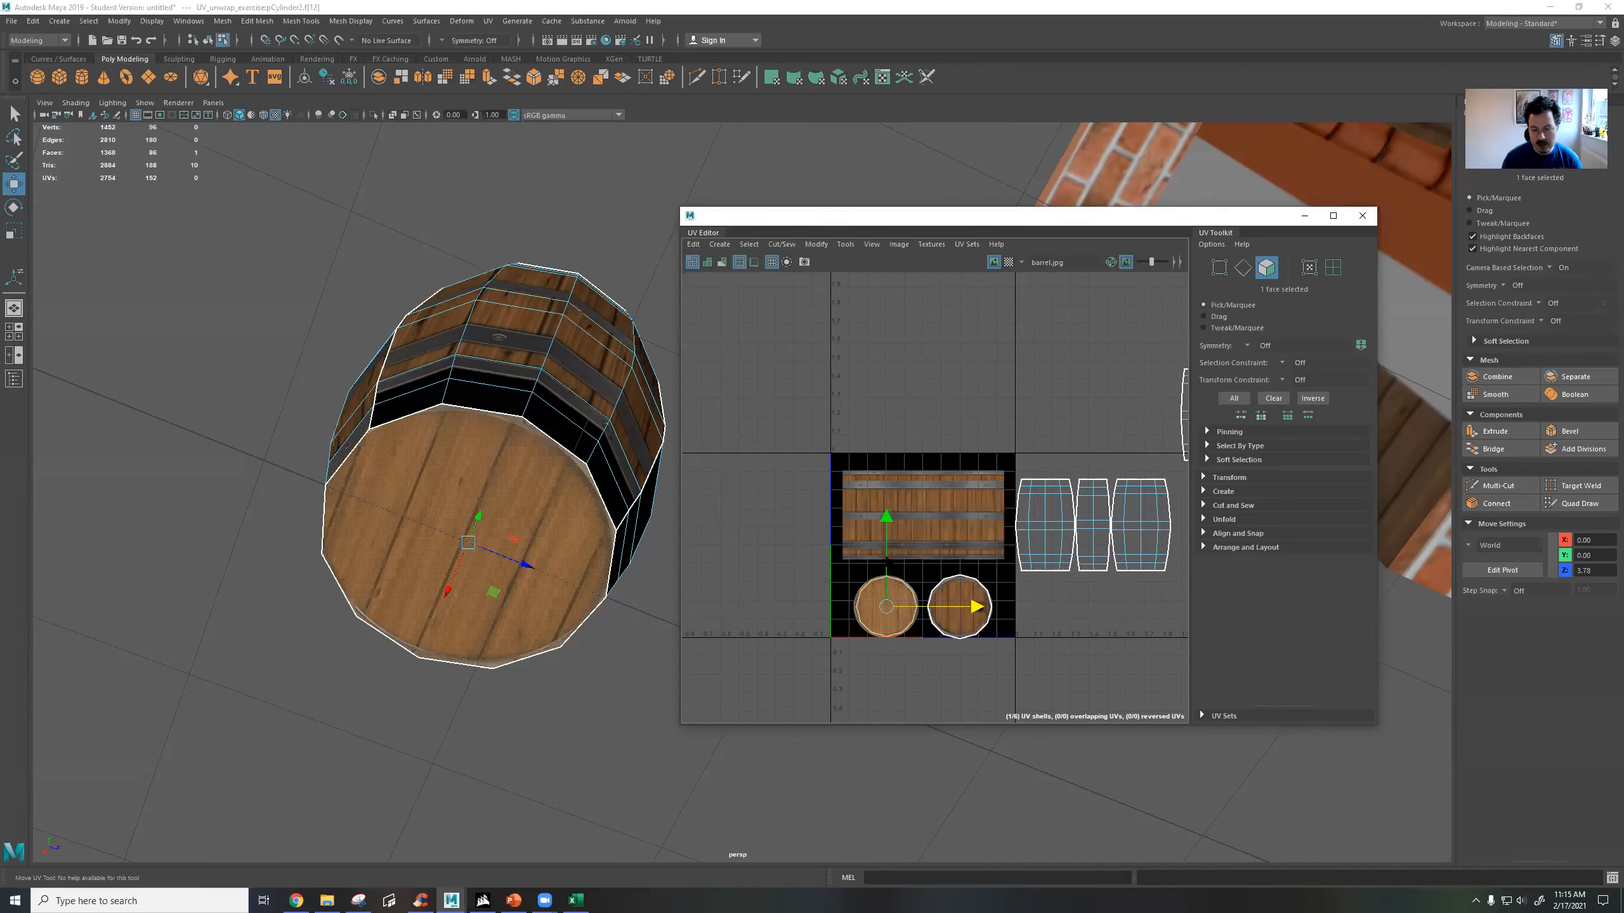
# Examine the bottom cap shell's wood grain up close in the UV Editor and on the barrel's end.
pyautogui.scroll(4, 967, 595)
pyautogui.scroll(5, 964, 583)
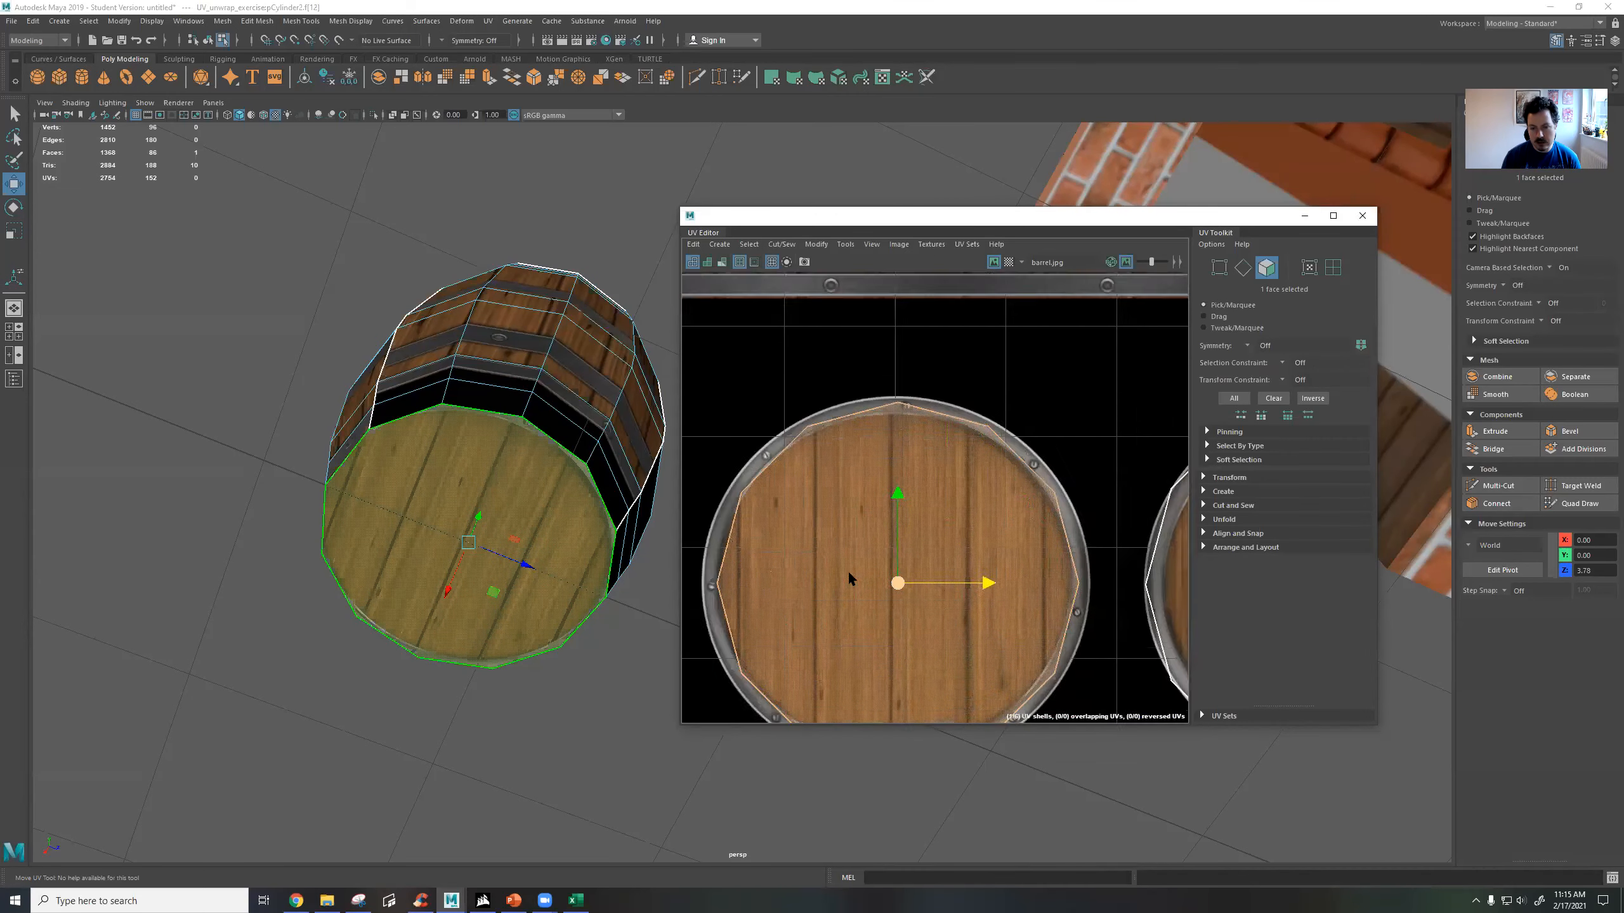
pyautogui.scroll(5, 848, 572)
pyautogui.scroll(4, 1086, 650)
pyautogui.scroll(5, 843, 454)
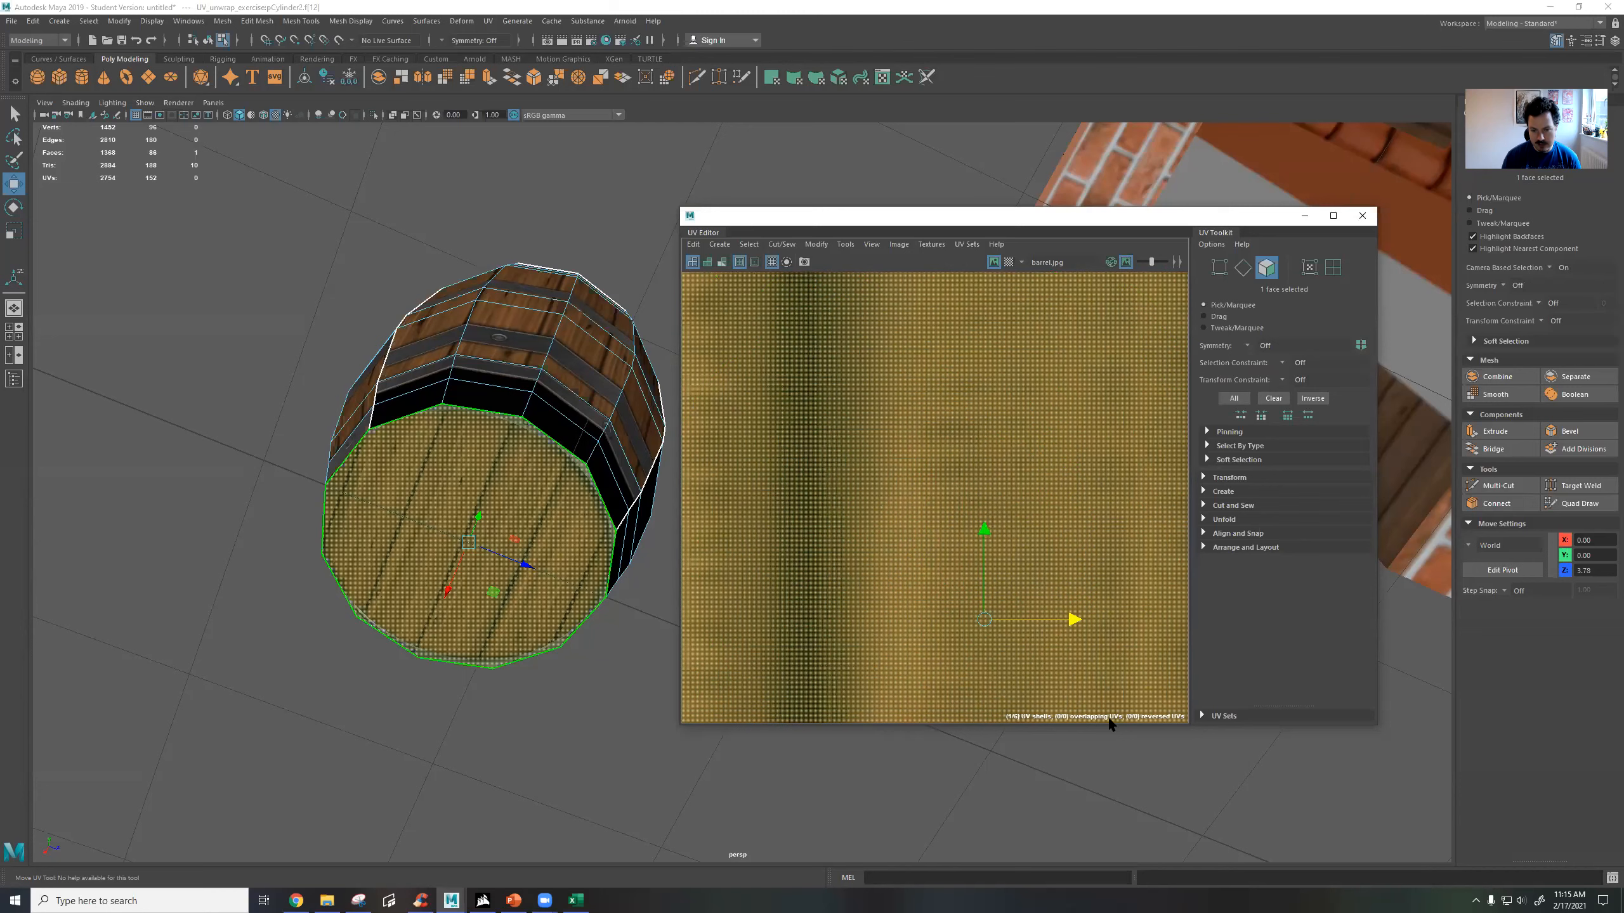
pyautogui.scroll(5, 1019, 758)
pyautogui.scroll(-2, 1020, 564)
pyautogui.scroll(-1, 1015, 558)
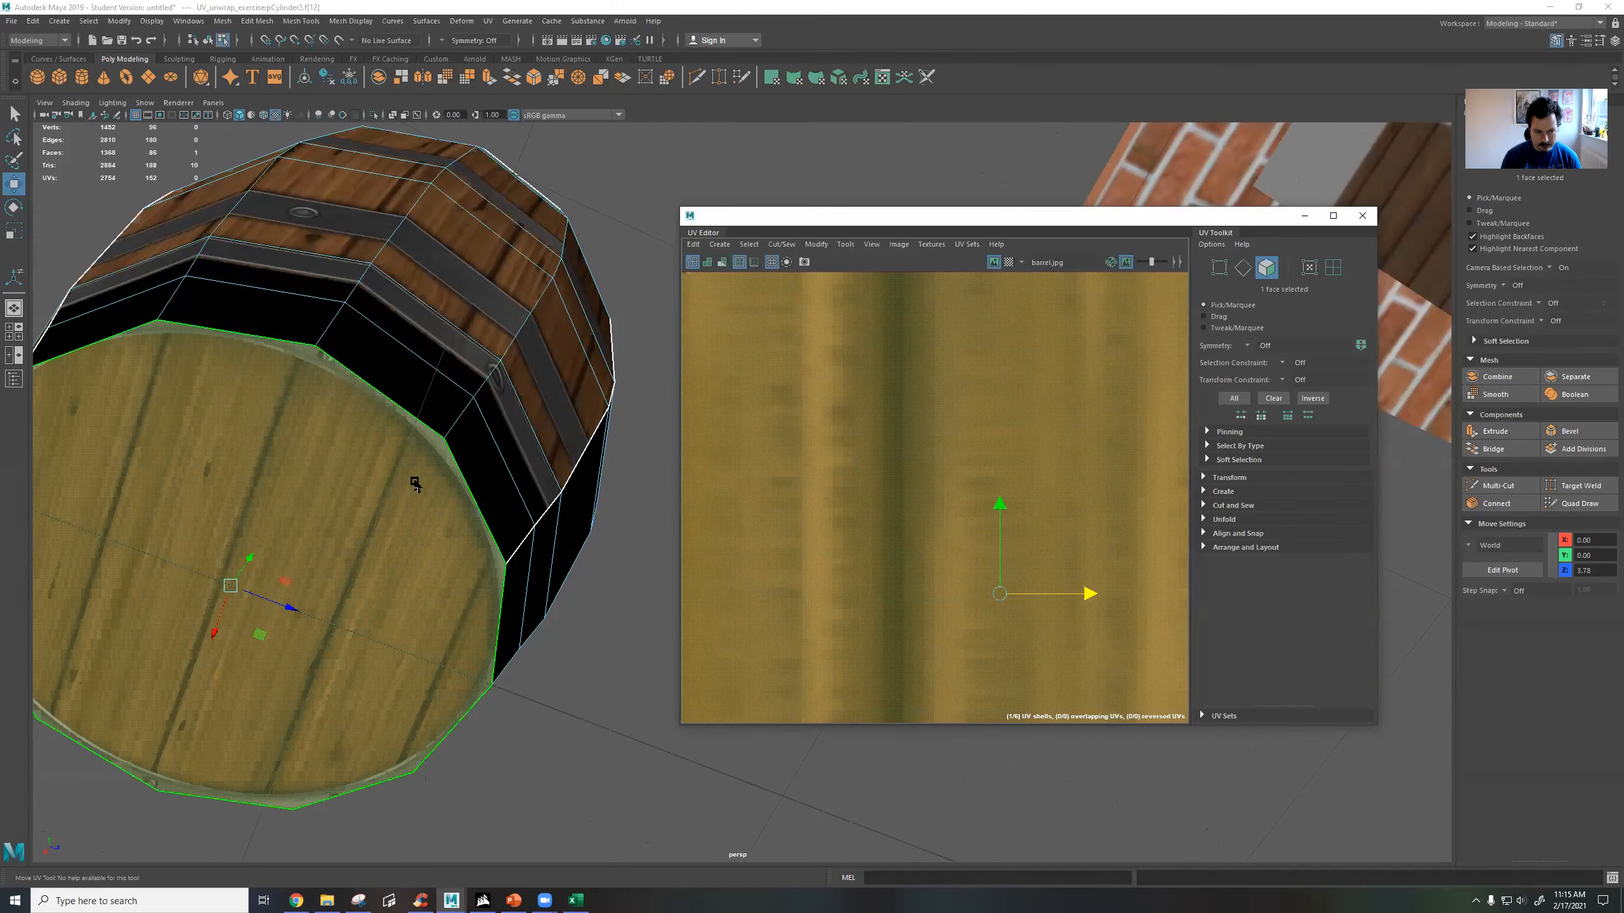
pyautogui.scroll(-2, 419, 487)
pyautogui.keyDown('alt'); pyautogui.moveTo(418, 487); pyautogui.dragTo(460, 362, button='middle'); pyautogui.keyUp('alt')
pyautogui.keyDown('alt'); pyautogui.moveTo(460, 362); pyautogui.dragTo(474, 357); pyautogui.keyUp('alt')
pyautogui.scroll(-6, 951, 592)
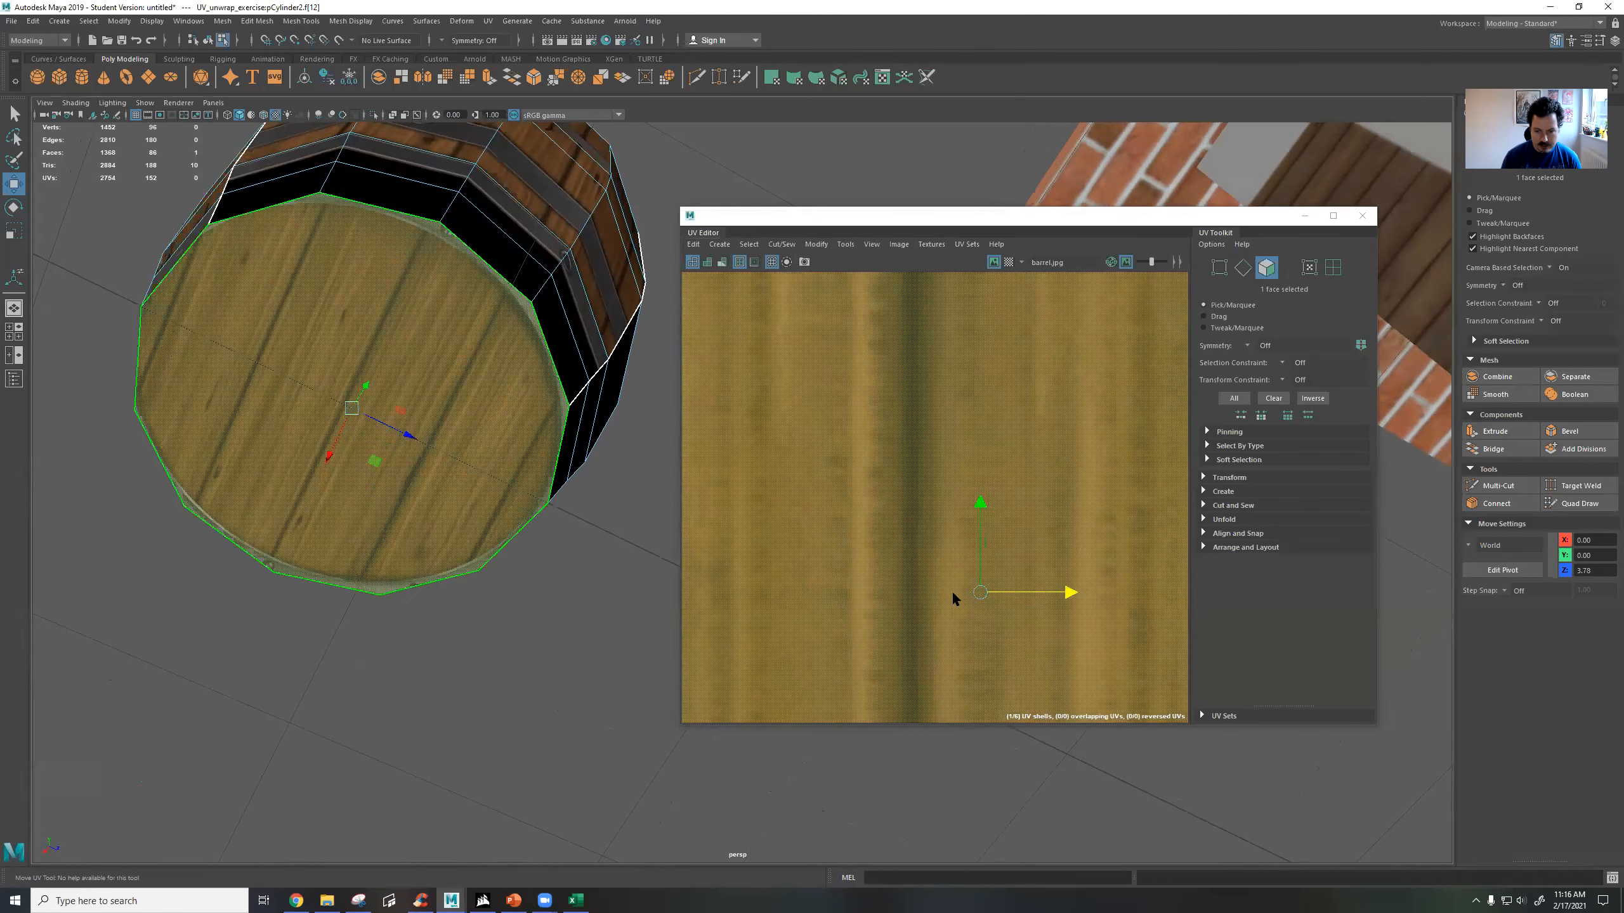
pyautogui.keyDown('alt'); pyautogui.moveTo(967, 600); pyautogui.dragTo(981, 464, button='middle'); pyautogui.keyUp('alt')
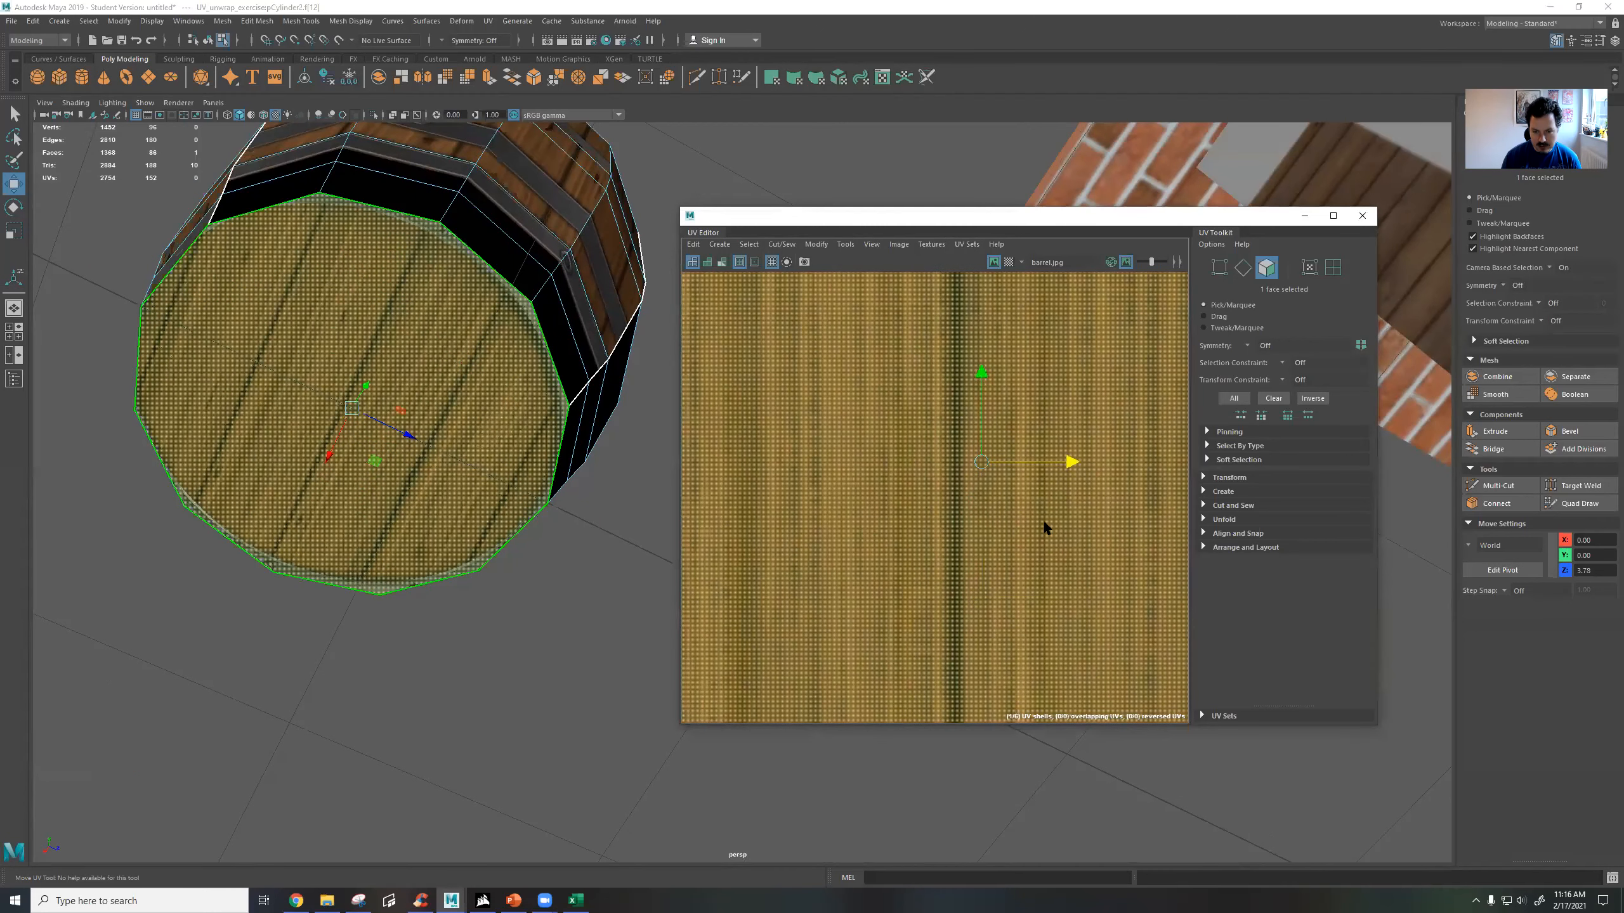
pyautogui.scroll(4, 1044, 523)
pyautogui.scroll(4, 838, 319)
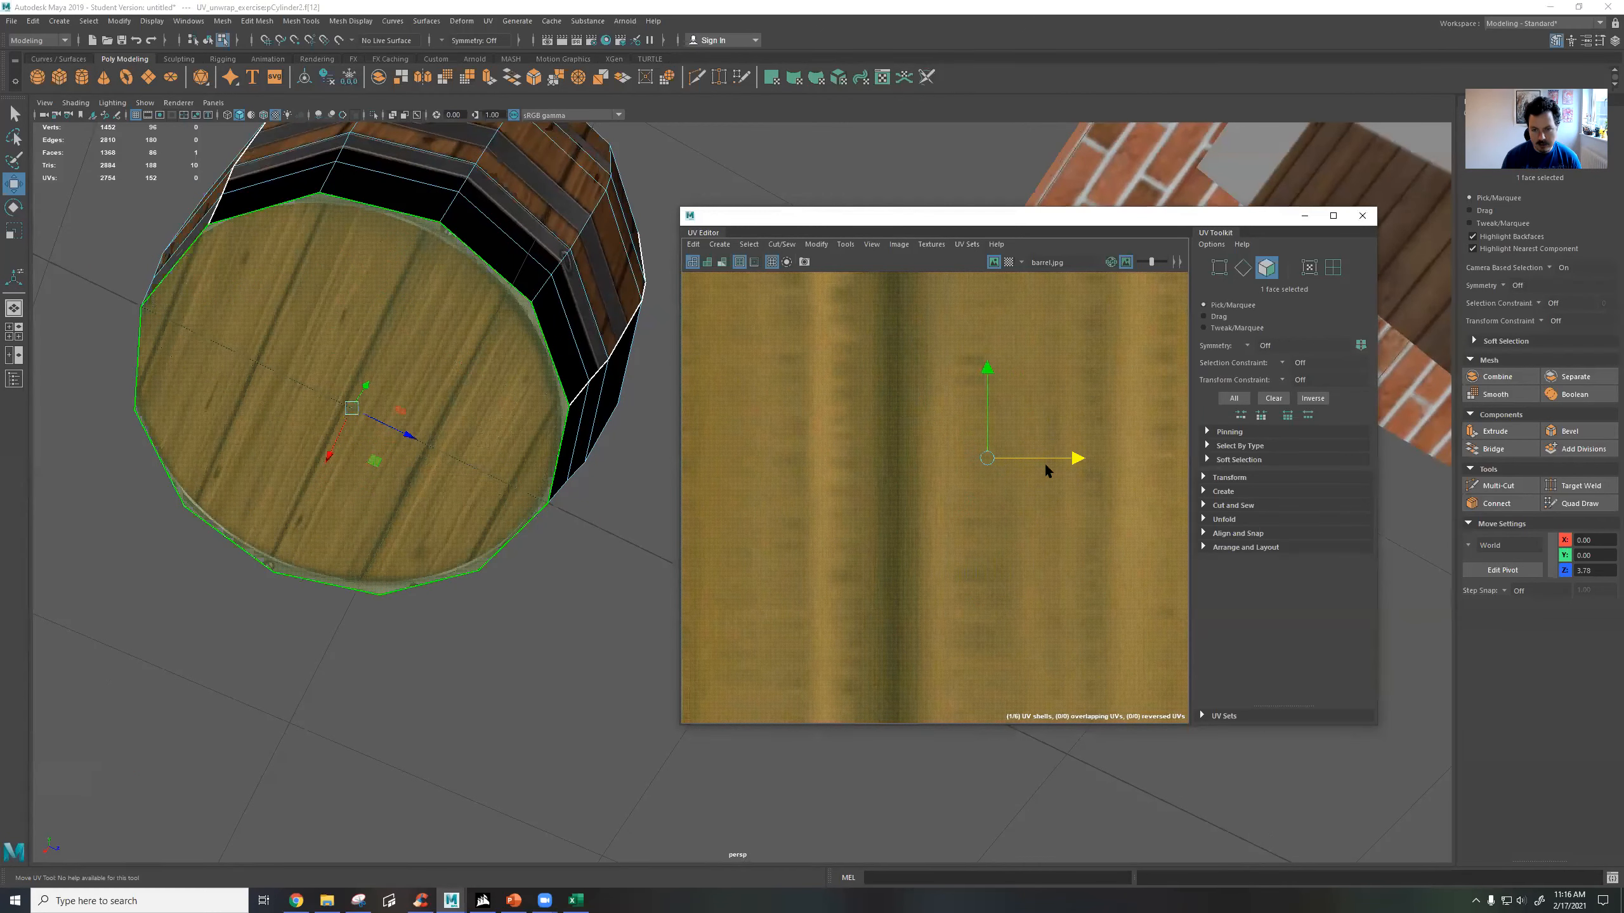
# Shift the bottom cap's UV shell horizontally across the lid image and scale it up slightly to take in the lid's rim.
pyautogui.moveTo(1049, 467); pyautogui.dragTo(947, 508)
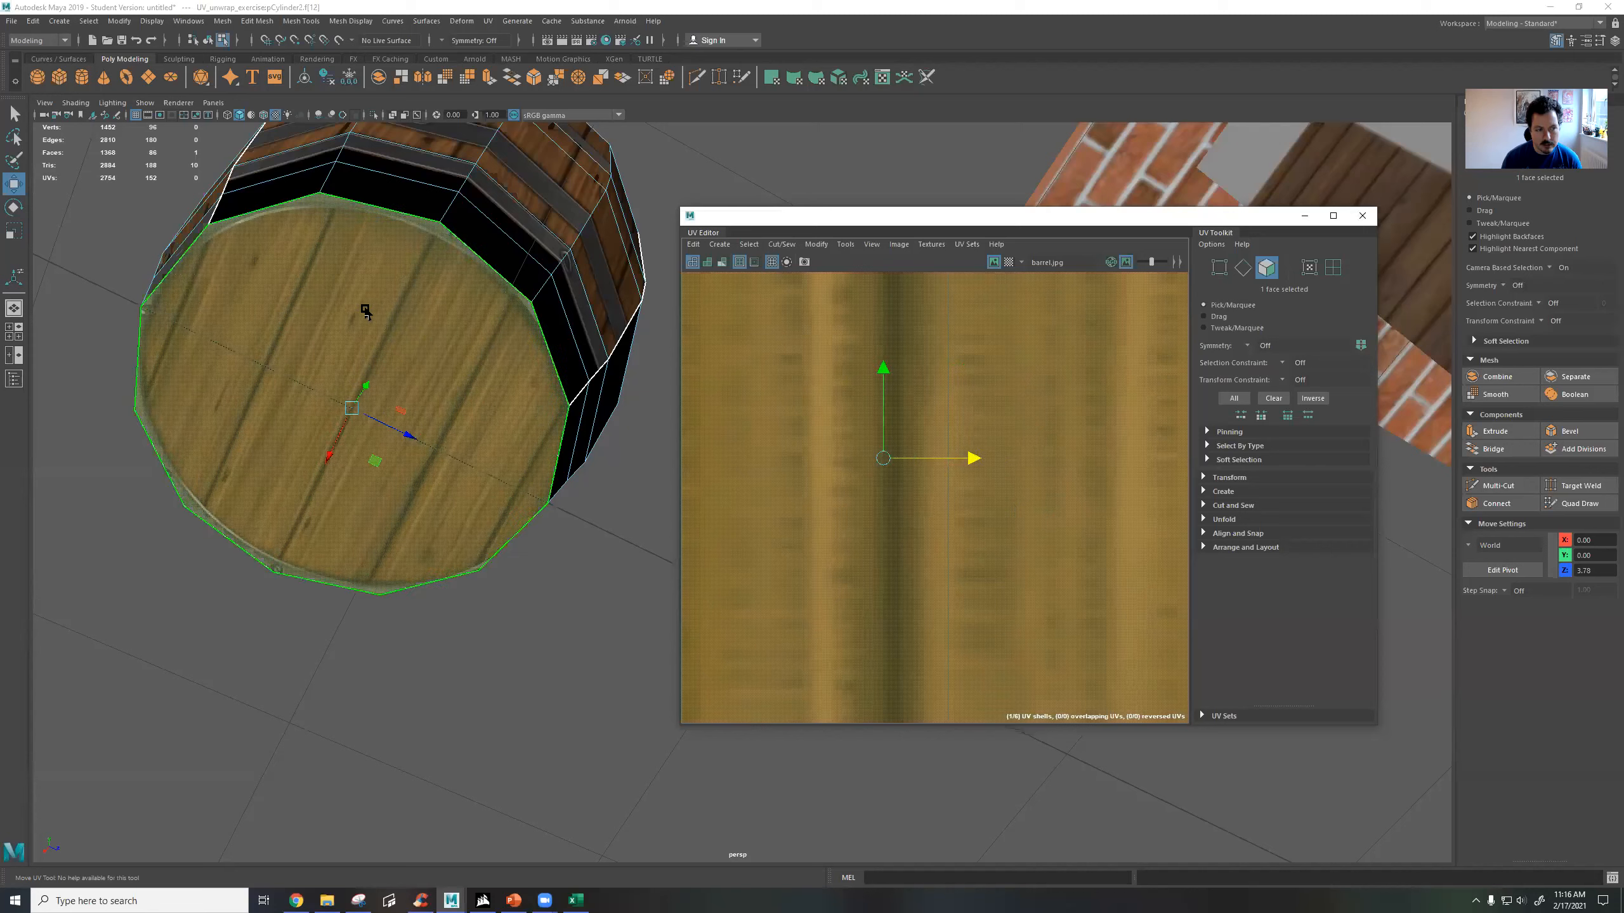
pyautogui.moveTo(883, 459); pyautogui.dragTo(985, 471)
pyautogui.scroll(-8, 961, 511)
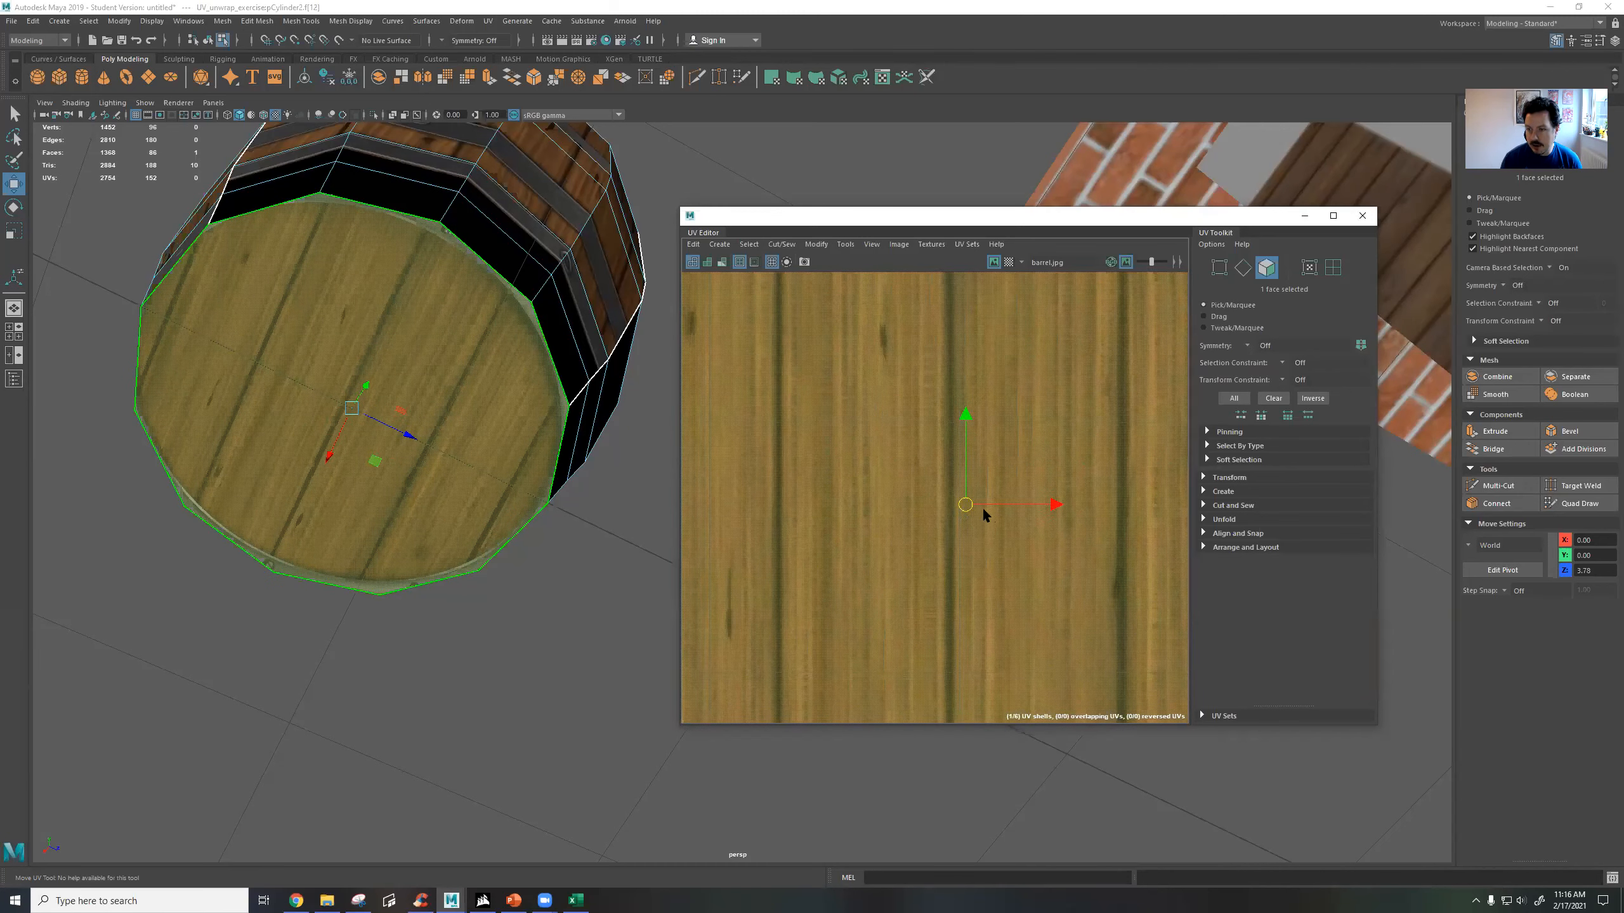
pyautogui.press('r')
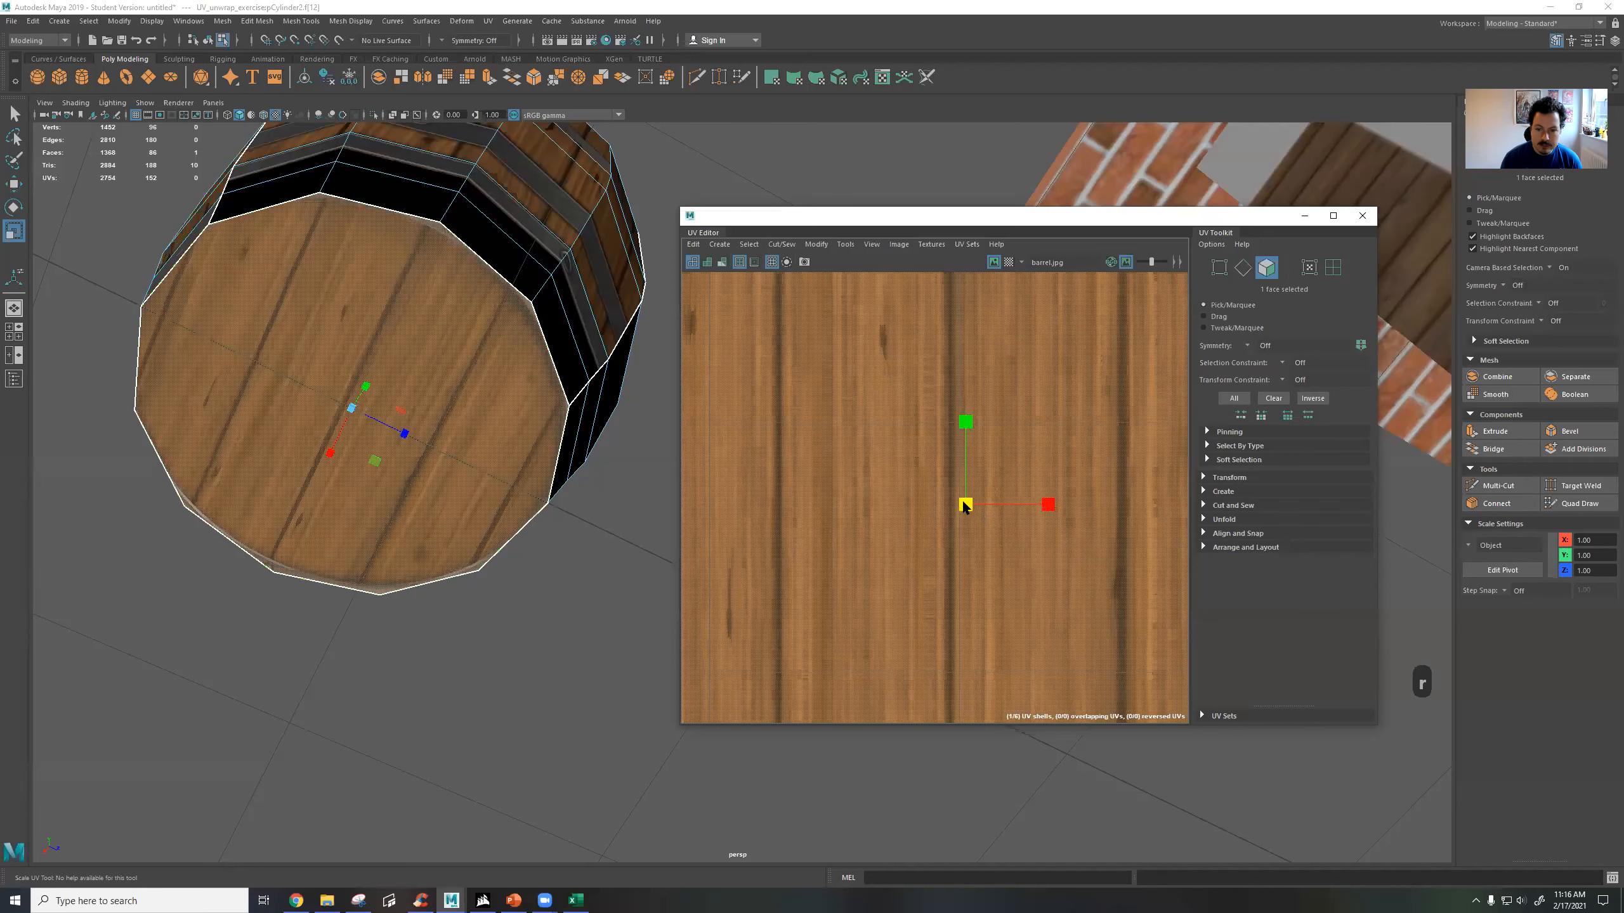
pyautogui.moveTo(972, 506); pyautogui.dragTo(968, 505)
pyautogui.press('w')
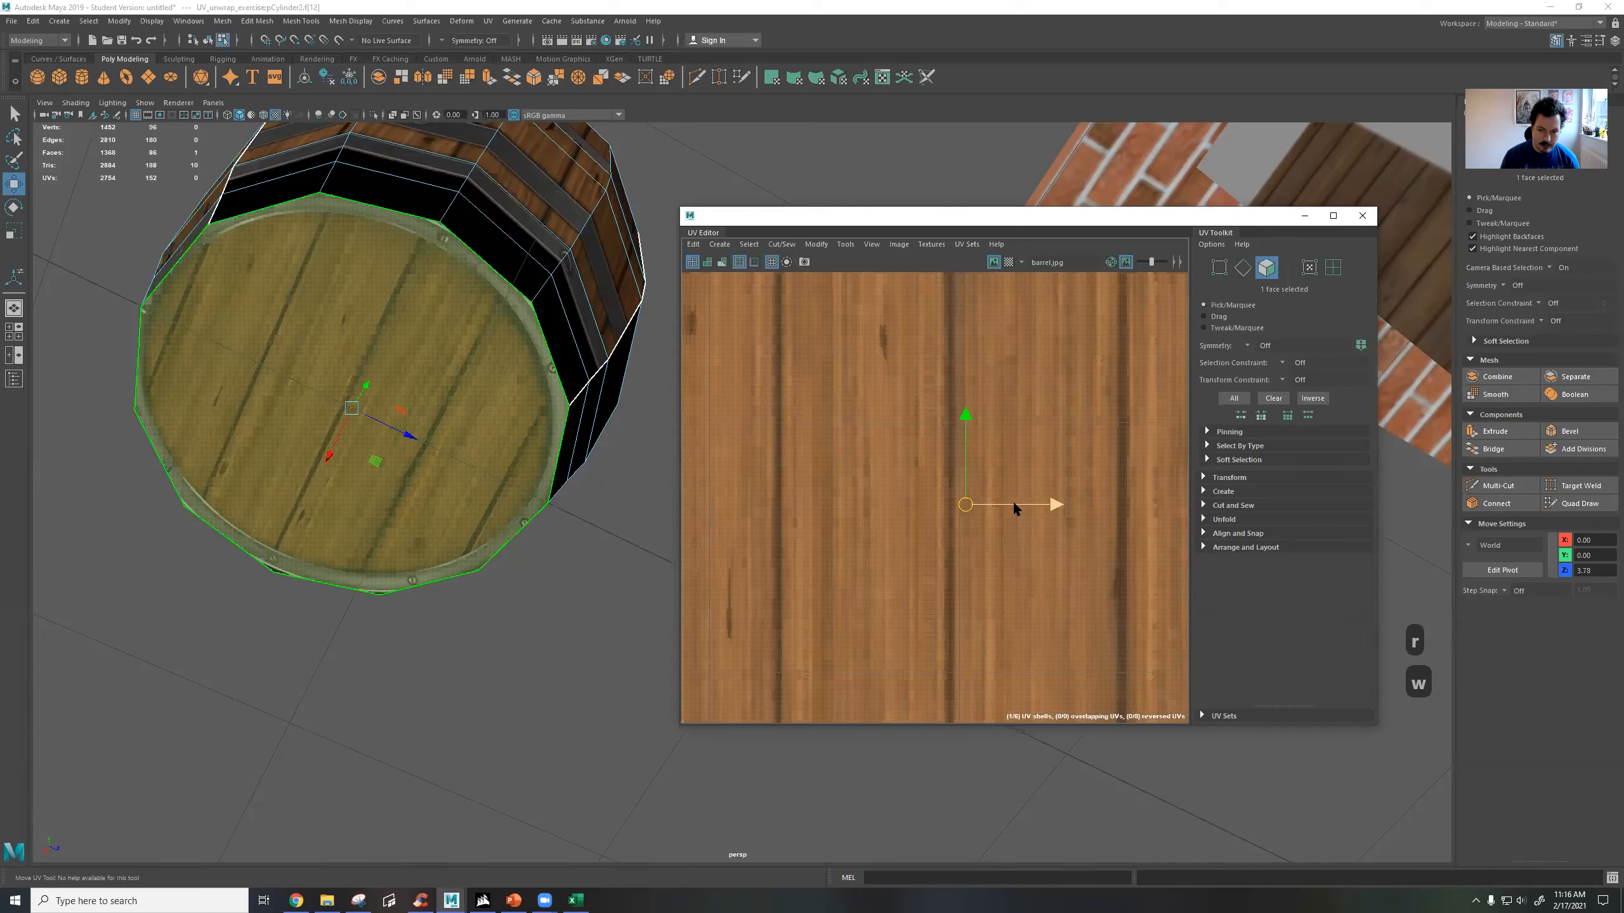
pyautogui.moveTo(1013, 503); pyautogui.dragTo(1018, 345)
pyautogui.hotkey('ctrl', 'z')
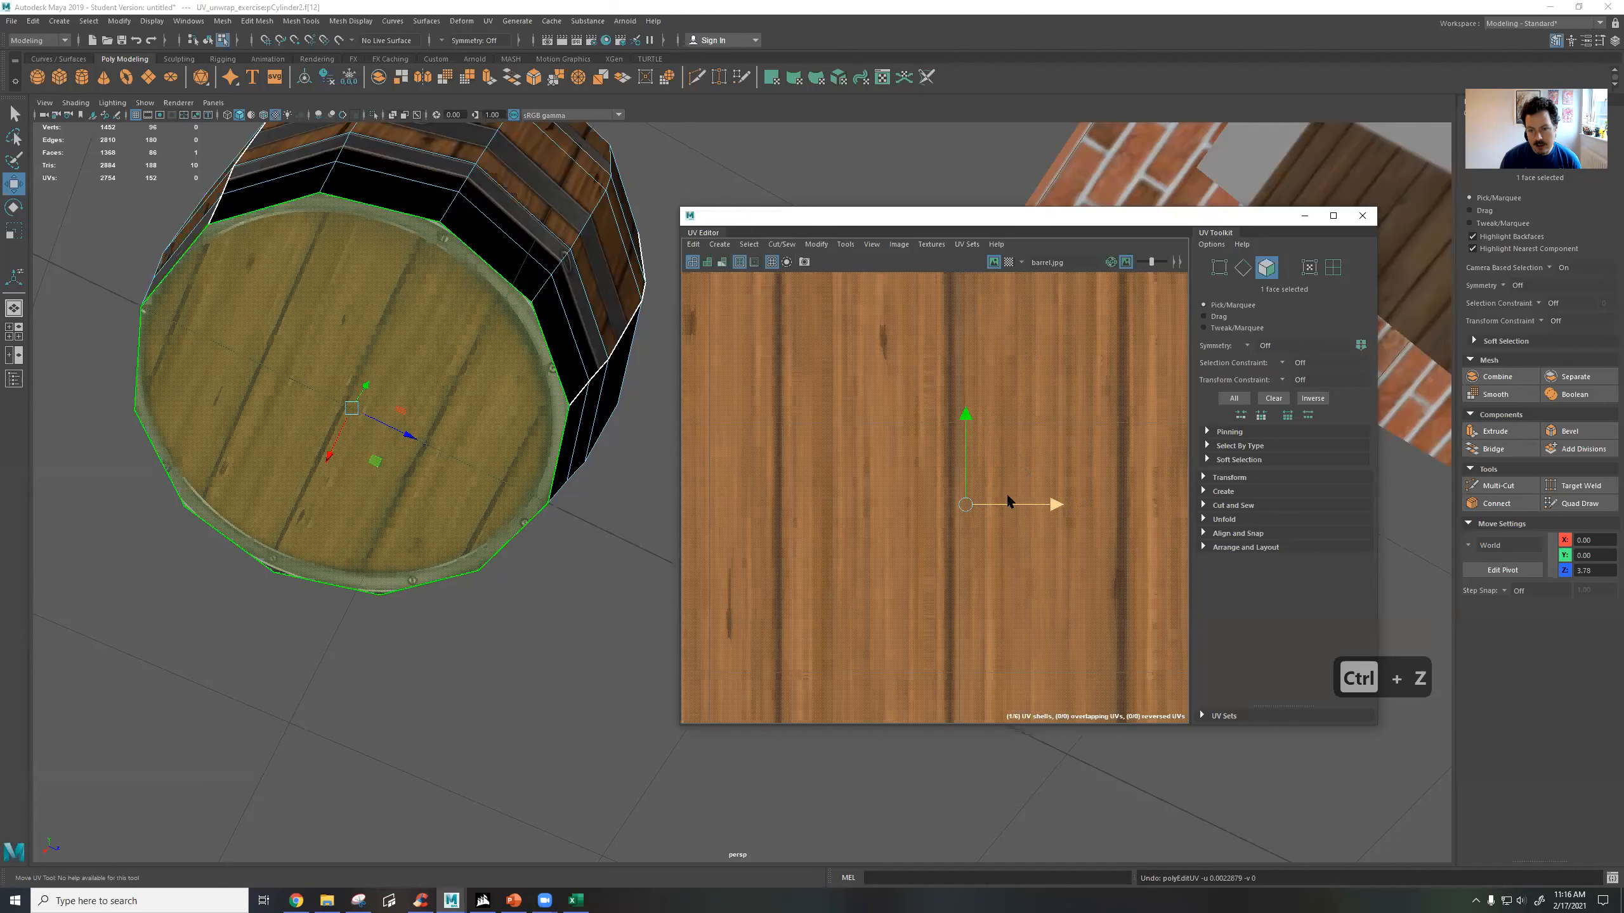
pyautogui.click(1007, 502)
pyautogui.moveTo(1007, 506); pyautogui.dragTo(883, 505)
pyautogui.hotkey('ctrl', 'z')
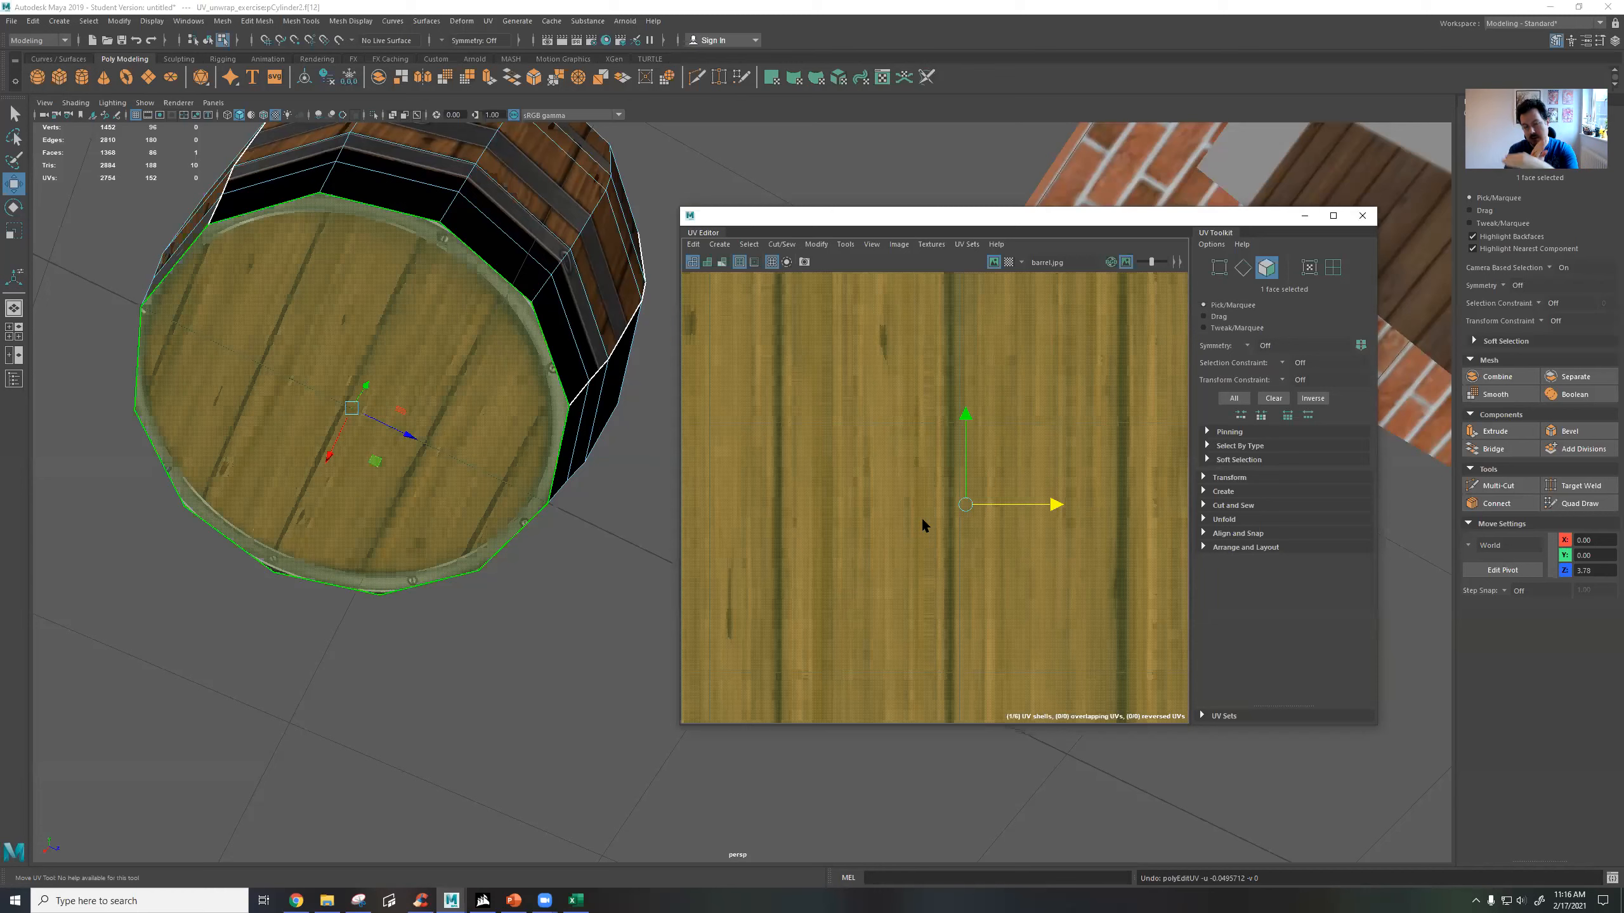
# Nudge the bottom cap's UV shell horizontally until the lid image sits centred on the barrel's end with its rim even all round.
pyautogui.click(1050, 505)
pyautogui.moveTo(1053, 505); pyautogui.dragTo(1028, 376)
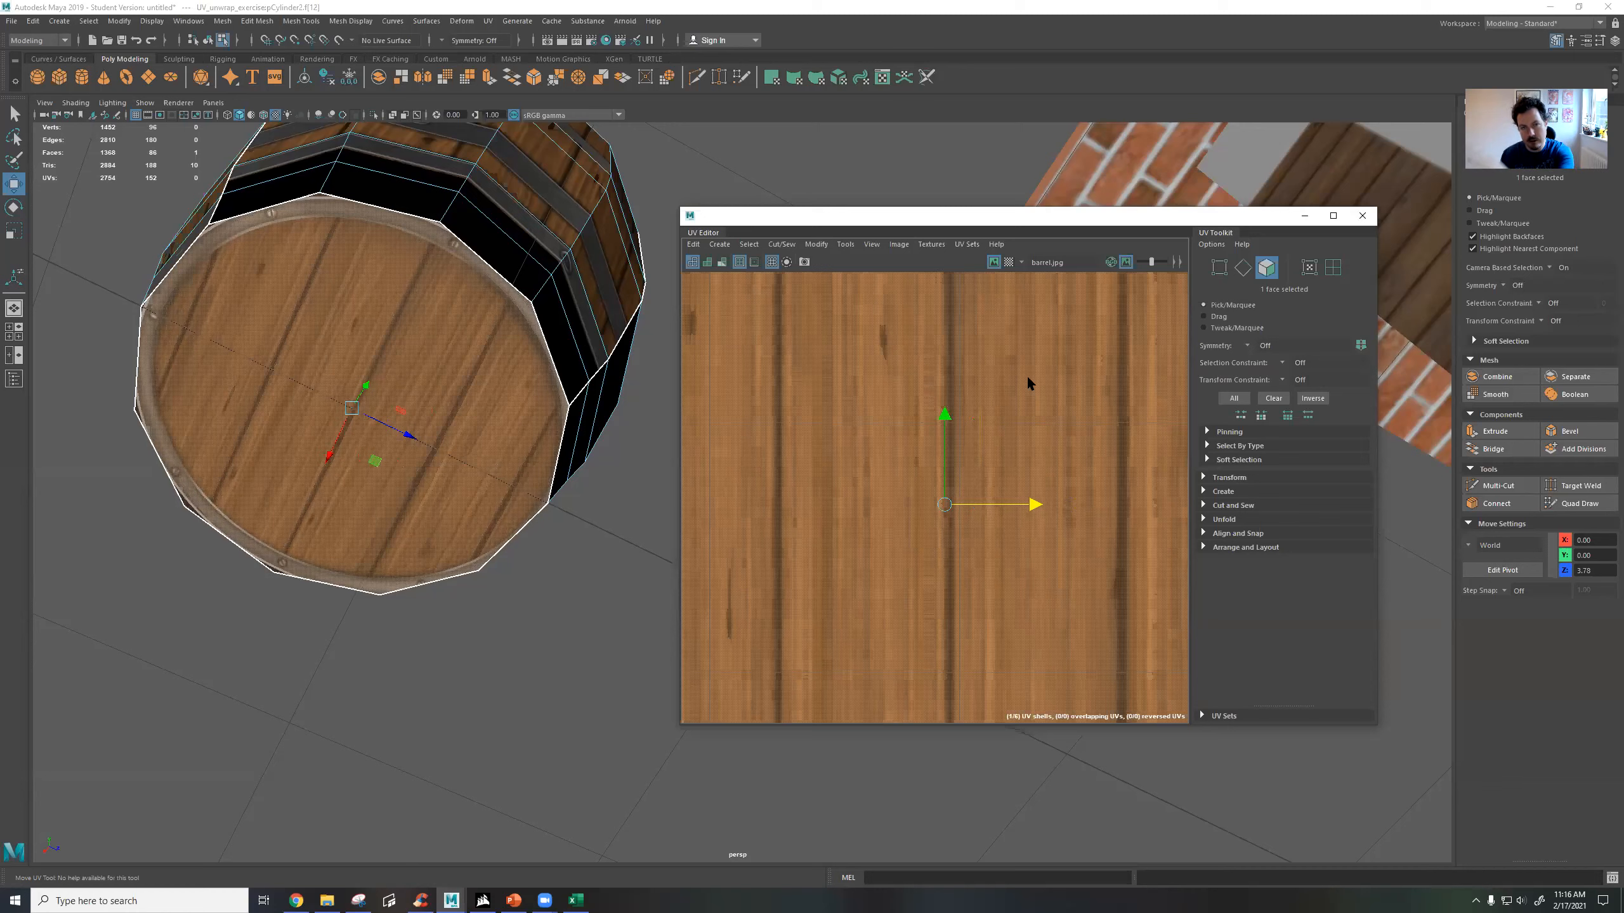
pyautogui.moveTo(1027, 377)
pyautogui.mouseDown()
pyautogui.moveTo(1058, 331)
pyautogui.moveTo(1049, 377)
pyautogui.moveTo(1063, 373)
pyautogui.moveTo(1027, 378)
pyautogui.moveTo(1042, 378)
pyautogui.mouseUp()
# Deselect the bottom cap face, leave component mode, and examine the whole textured barrel in the scene.
pyautogui.moveTo(522, 357)
pyautogui.keyDown('alt'); pyautogui.mouseDown()
pyautogui.moveTo(476, 456)
pyautogui.moveTo(550, 307)
pyautogui.moveTo(568, 342)
pyautogui.moveTo(529, 366)
pyautogui.mouseUp(); pyautogui.keyUp('alt')
pyautogui.scroll(-3, 477, 456)
pyautogui.click(617, 307)
pyautogui.scroll(-5, 614, 384)
pyautogui.moveTo(582, 398); pyautogui.dragTo(654, 331, button='right')
pyautogui.click(655, 333)
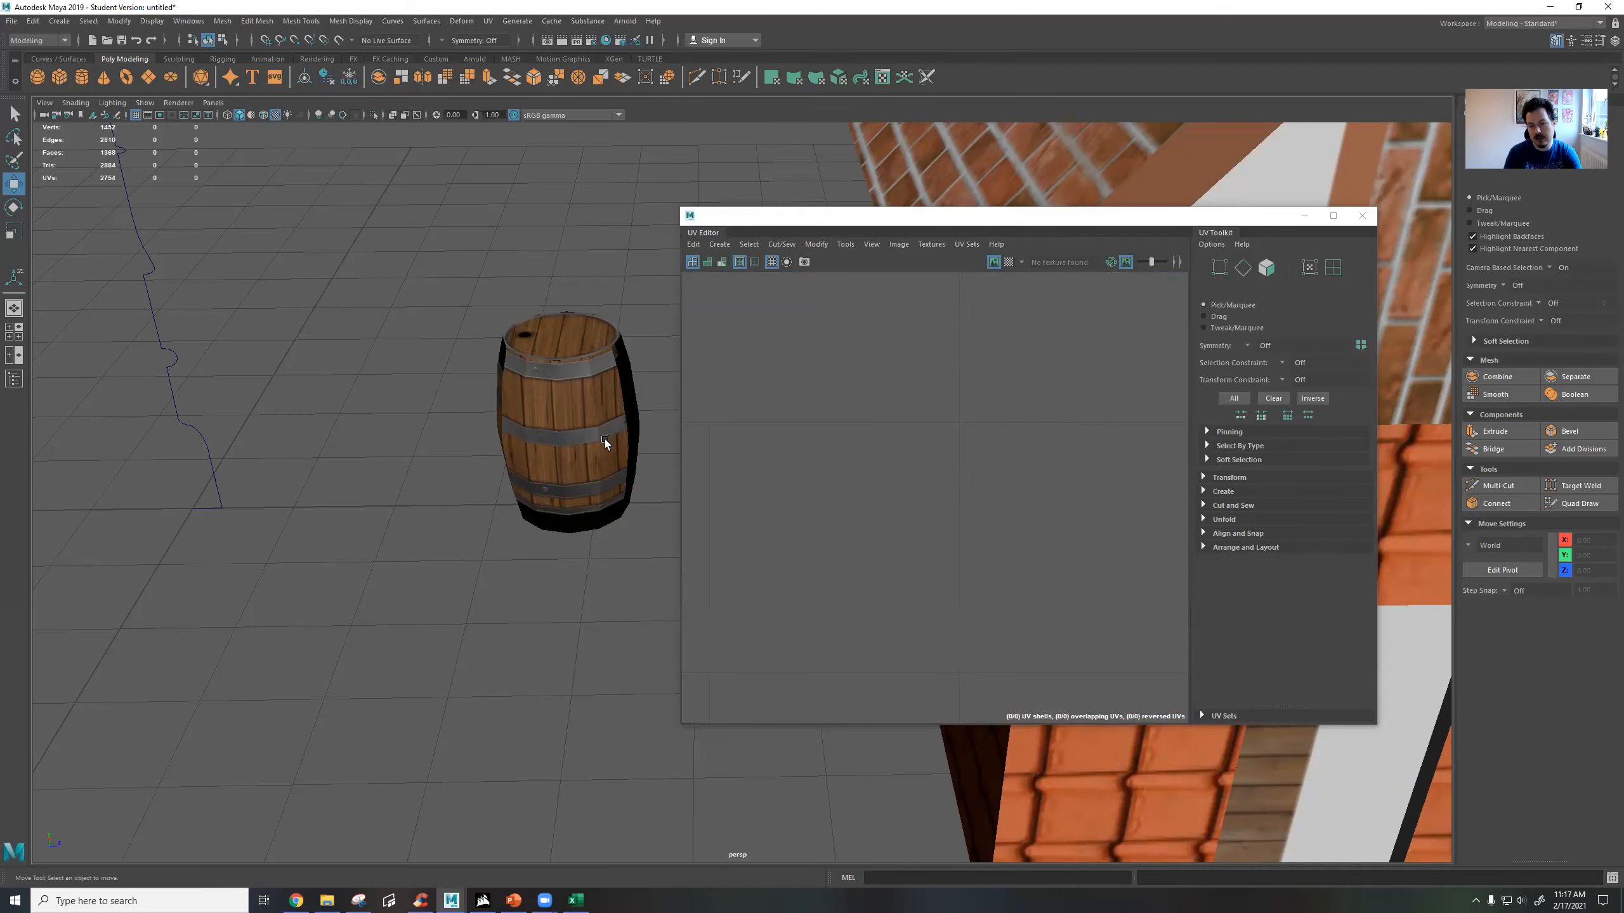
pyautogui.moveTo(506, 405)
pyautogui.keyDown('alt'); pyautogui.mouseDown()
pyautogui.moveTo(555, 413)
pyautogui.moveTo(482, 401)
pyautogui.moveTo(507, 367)
pyautogui.moveTo(471, 440)
pyautogui.moveTo(482, 390)
pyautogui.mouseUp(); pyautogui.keyUp('alt')
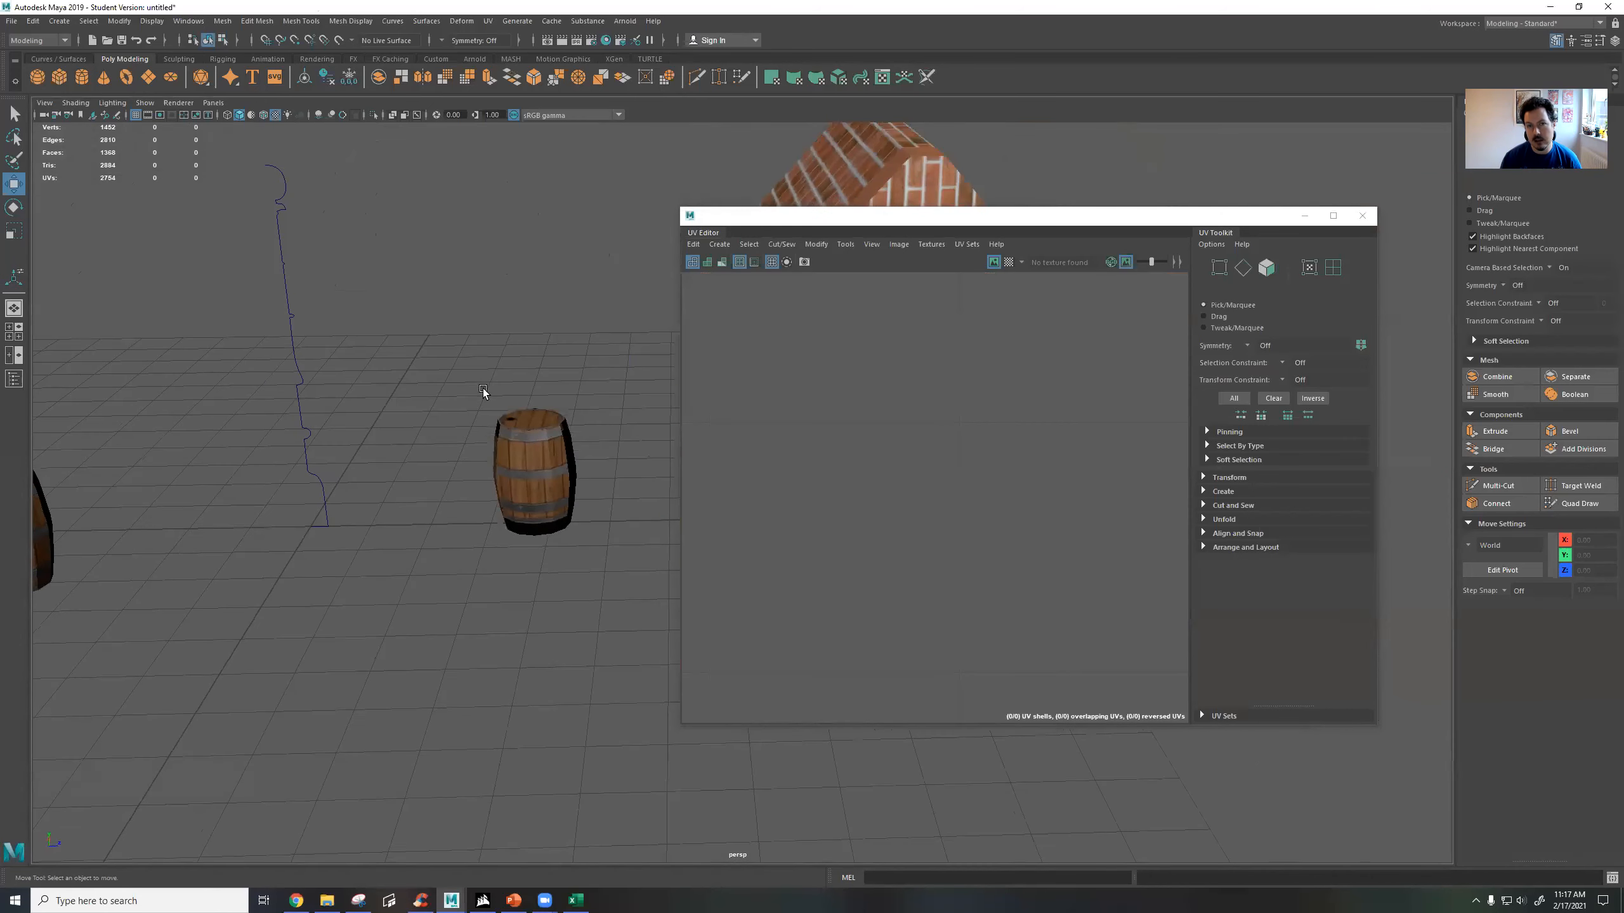
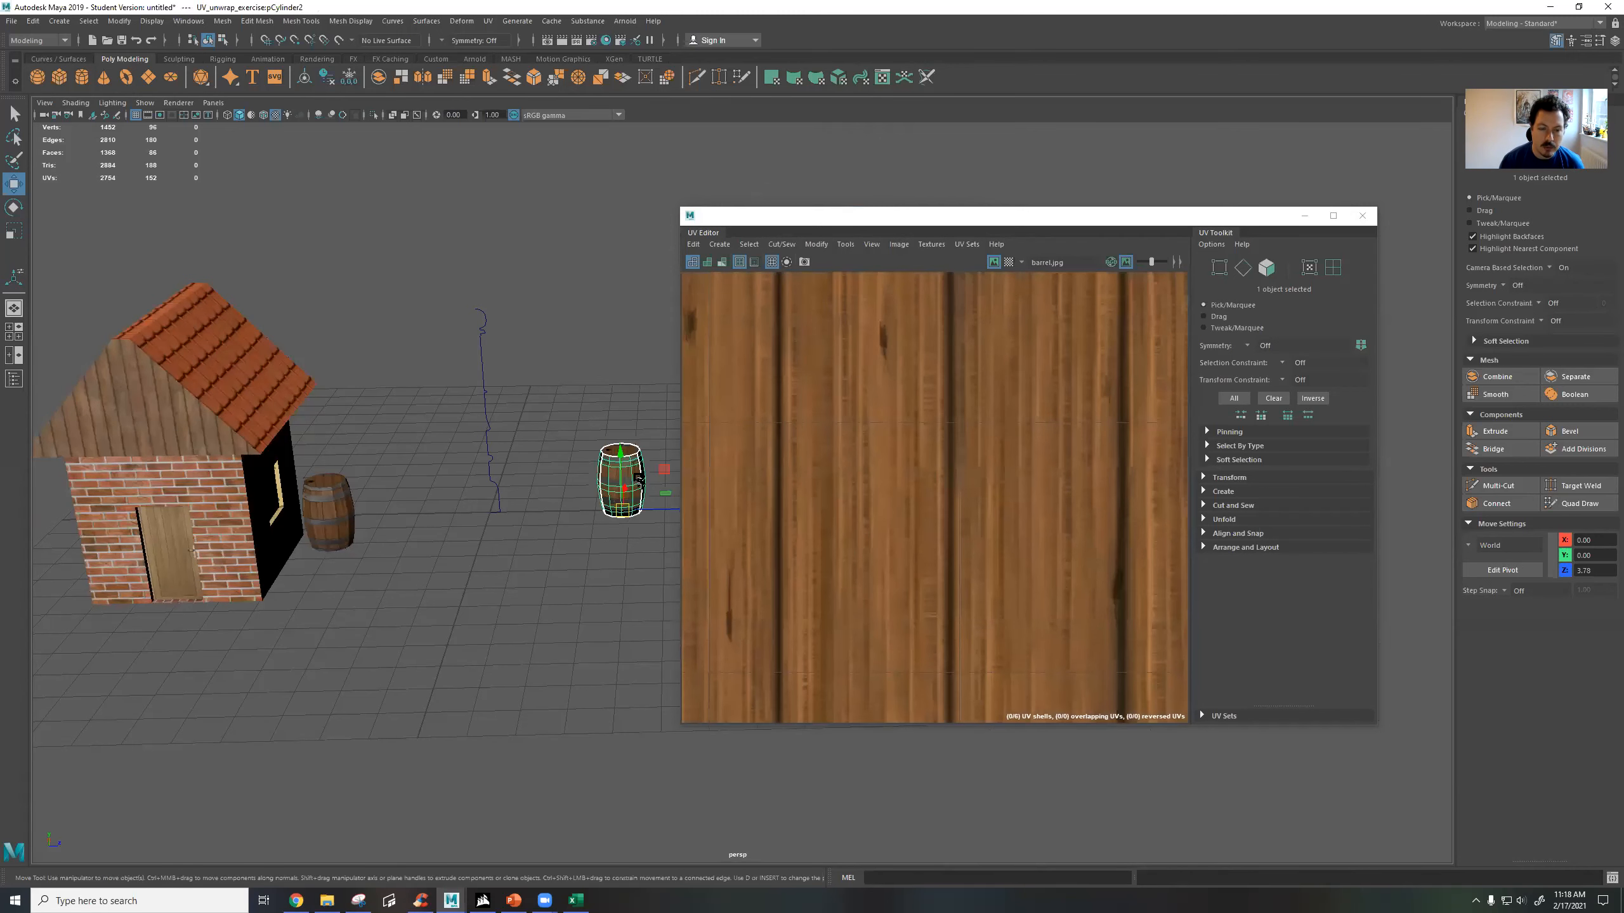
# Deselect the second barrel and examine it in the scene between the two houses.
pyautogui.scroll(-2, 640, 478)
pyautogui.keyDown('alt'); pyautogui.moveTo(654, 458); pyautogui.dragTo(426, 498, button='middle'); pyautogui.keyUp('alt')
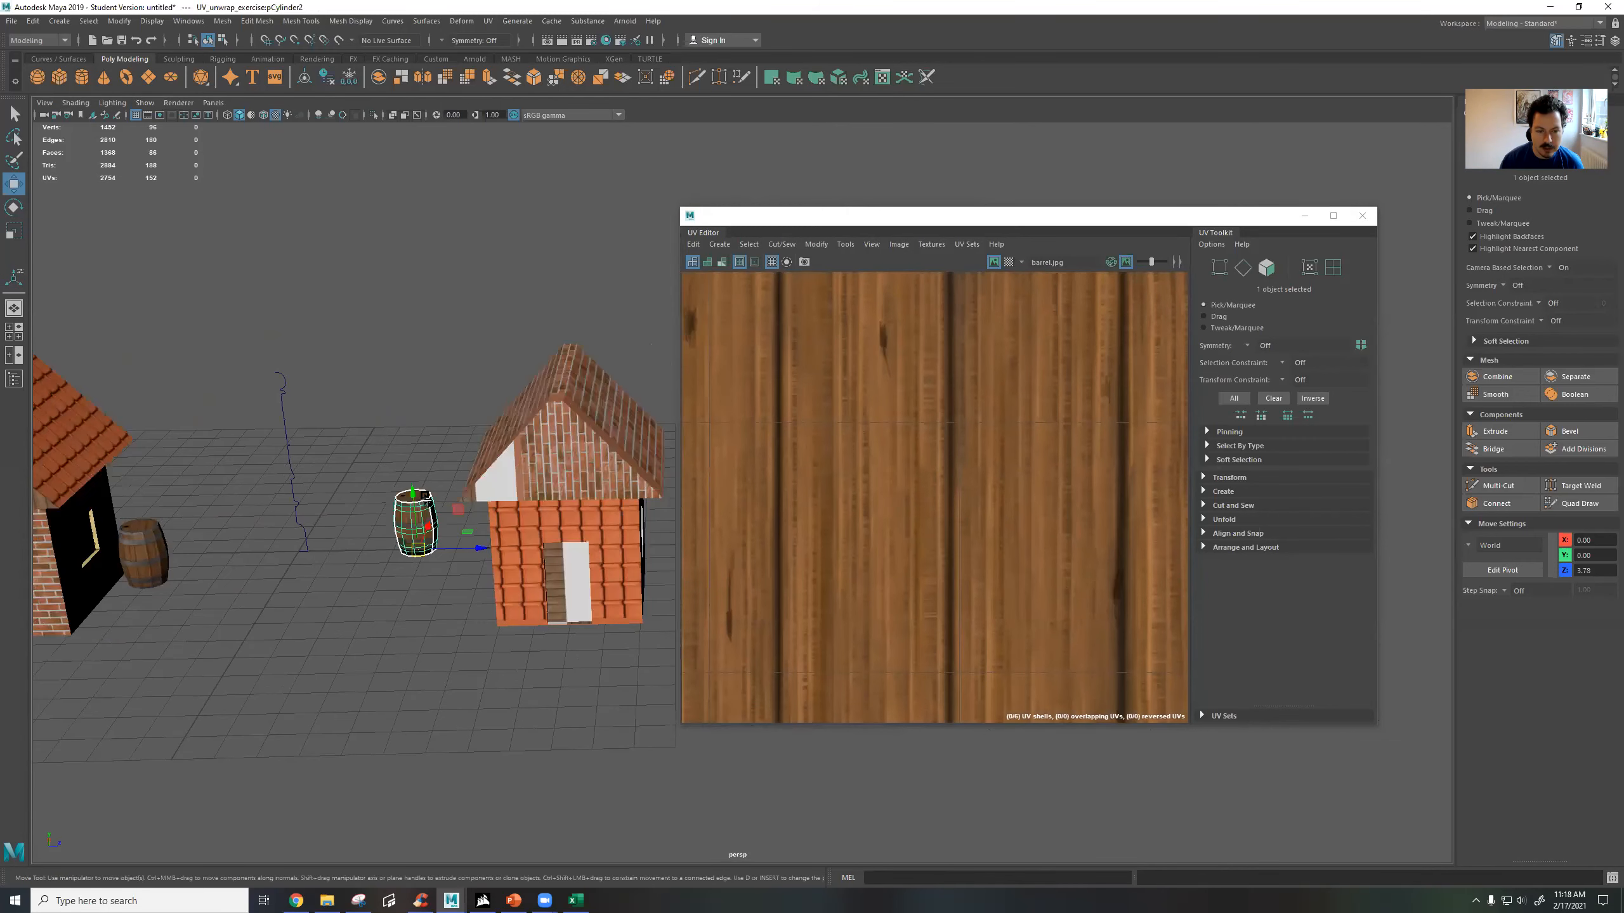
pyautogui.click(458, 653)
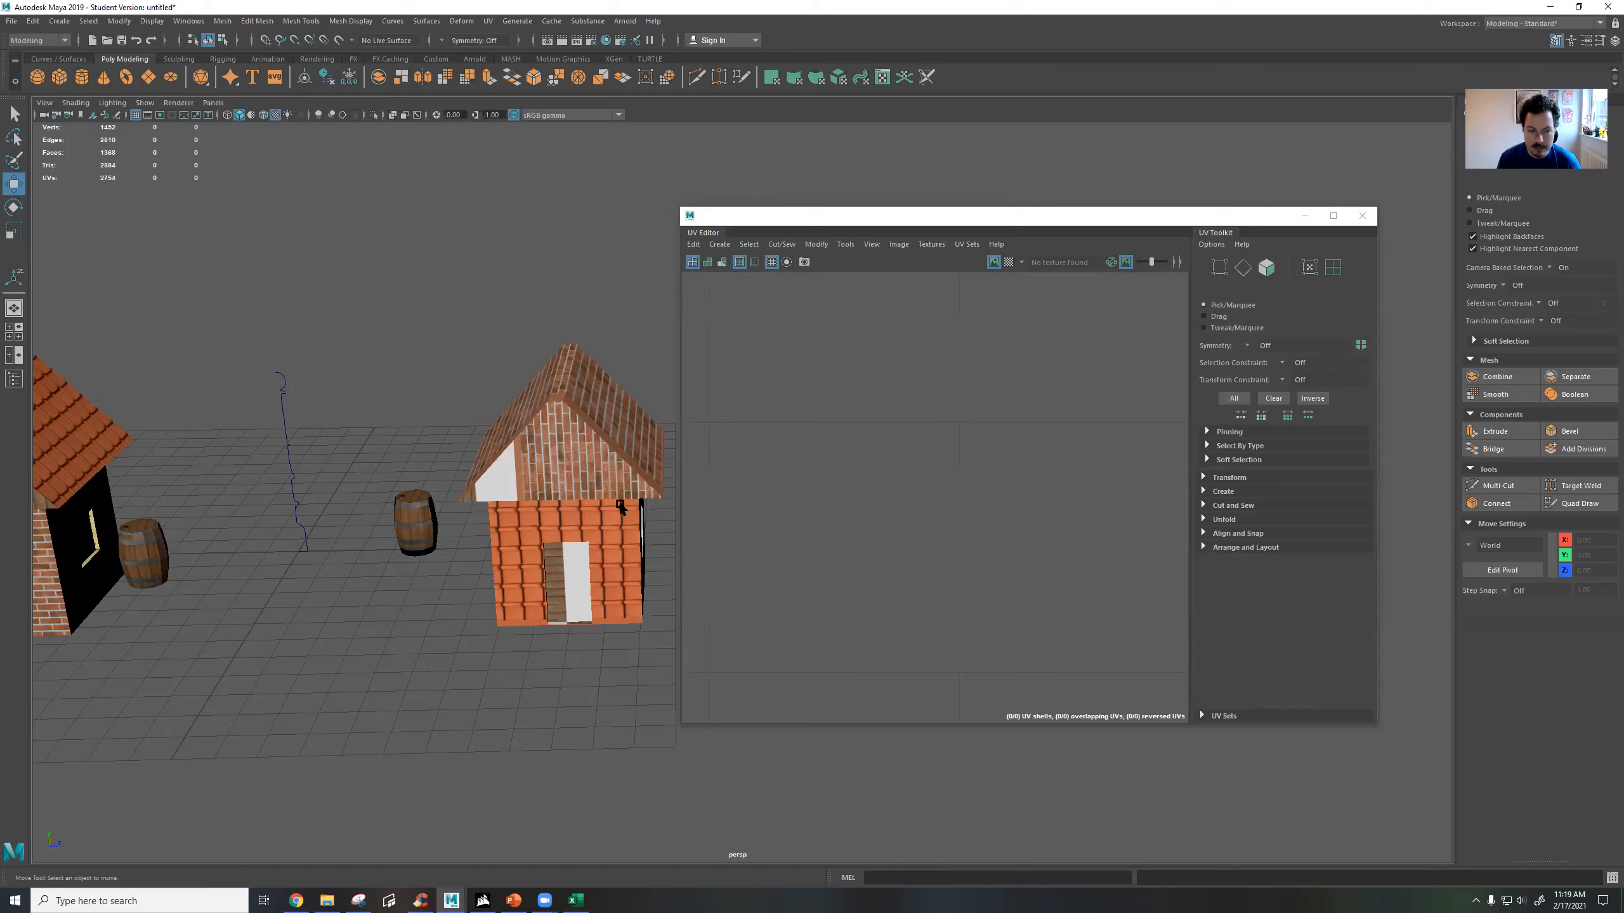
# Line up the second barrel's four side UV shells in one row and scale them onto the texture's plank-and-band area.
pyautogui.click(417, 534)
pyautogui.scroll(-10, 1057, 580)
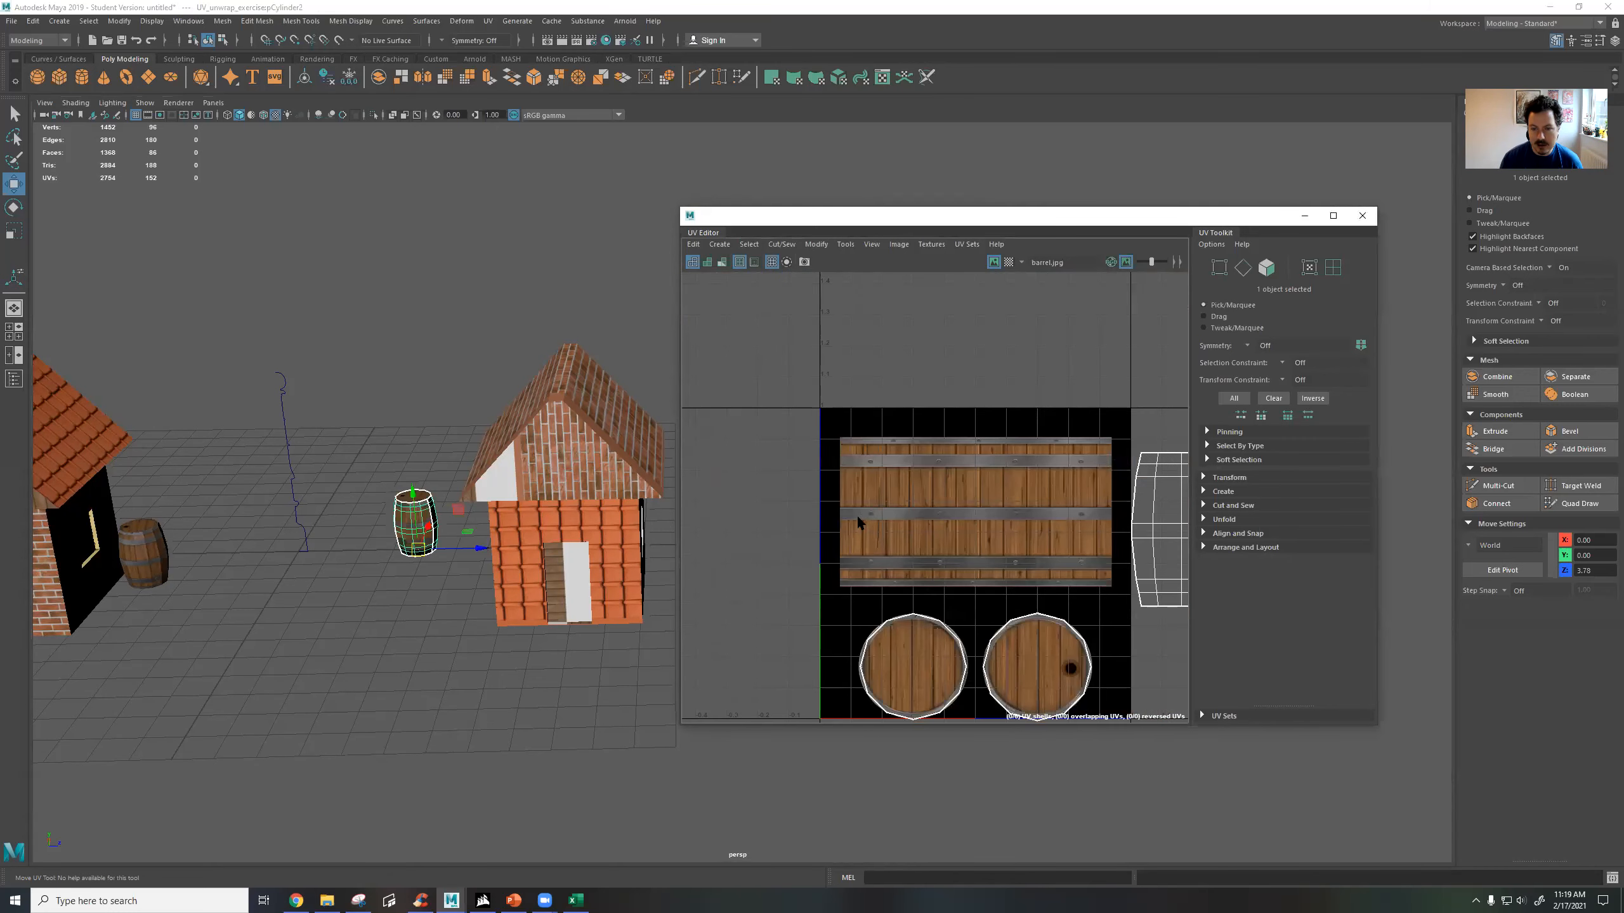
pyautogui.keyDown('alt'); pyautogui.moveTo(975, 528); pyautogui.dragTo(951, 465, button='middle'); pyautogui.keyUp('alt')
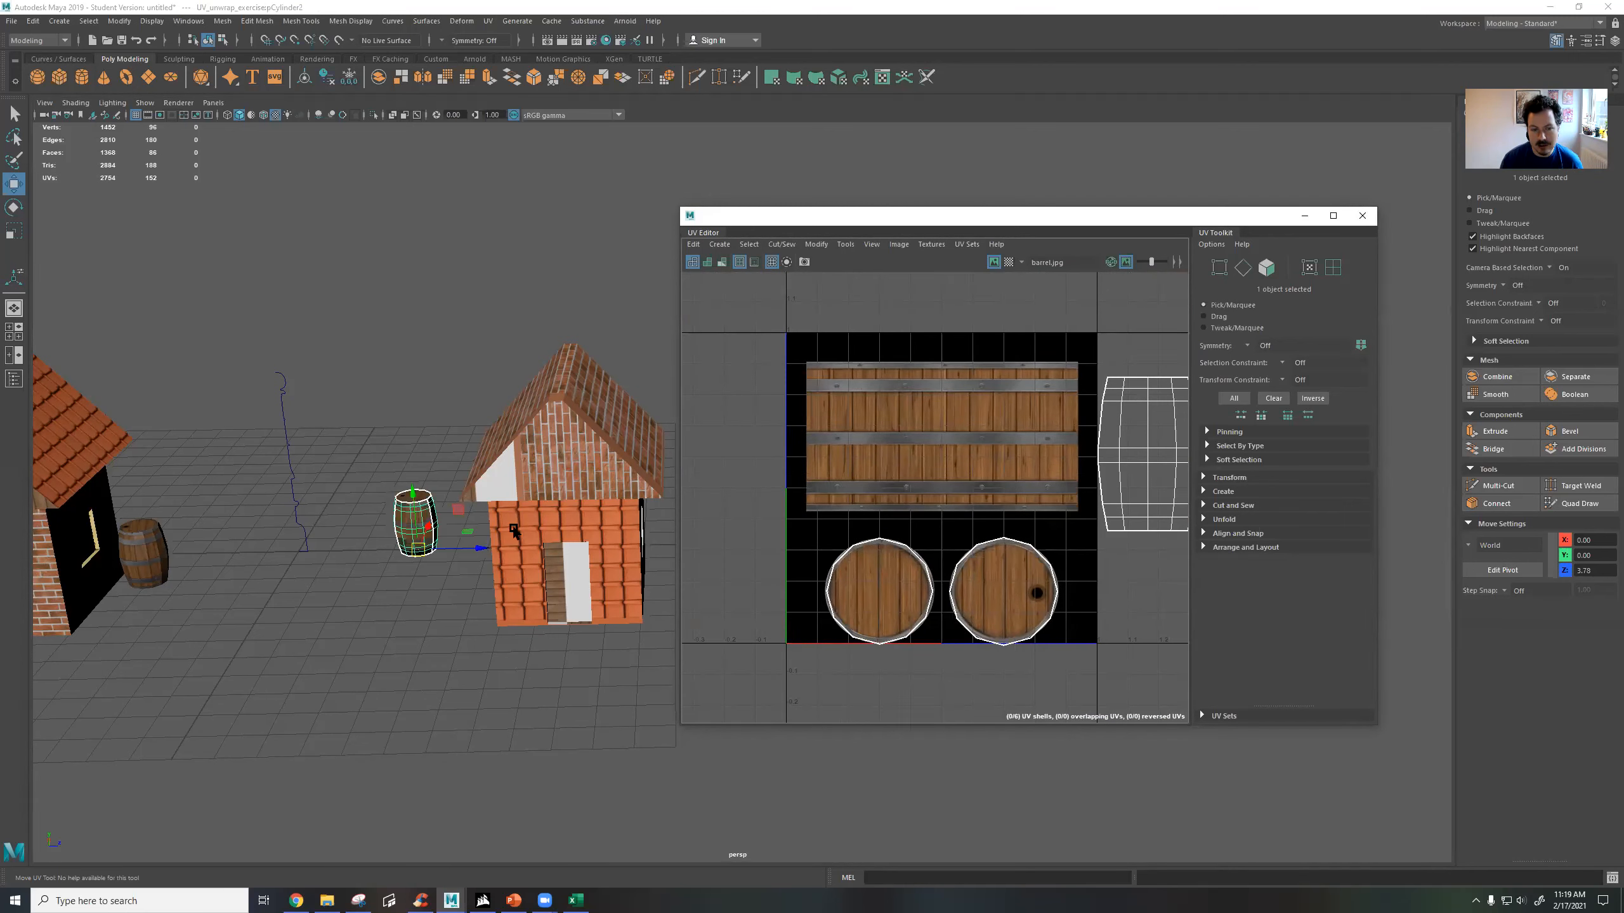
pyautogui.keyDown('alt'); pyautogui.moveTo(408, 499); pyautogui.dragTo(475, 425, button='middle'); pyautogui.keyUp('alt')
pyautogui.keyDown('alt'); pyautogui.moveTo(422, 442); pyautogui.dragTo(456, 489, button='right'); pyautogui.keyUp('alt')
pyautogui.keyDown('alt'); pyautogui.moveTo(378, 424); pyautogui.dragTo(523, 481, button='middle'); pyautogui.keyUp('alt')
pyautogui.keyDown('alt'); pyautogui.moveTo(458, 481); pyautogui.dragTo(553, 396); pyautogui.keyUp('alt')
pyautogui.keyDown('alt'); pyautogui.moveTo(503, 536); pyautogui.dragTo(462, 486); pyautogui.keyUp('alt')
pyautogui.scroll(-3, 1017, 503)
pyautogui.keyDown('alt'); pyautogui.moveTo(1112, 468); pyautogui.dragTo(943, 442, button='middle'); pyautogui.keyUp('alt')
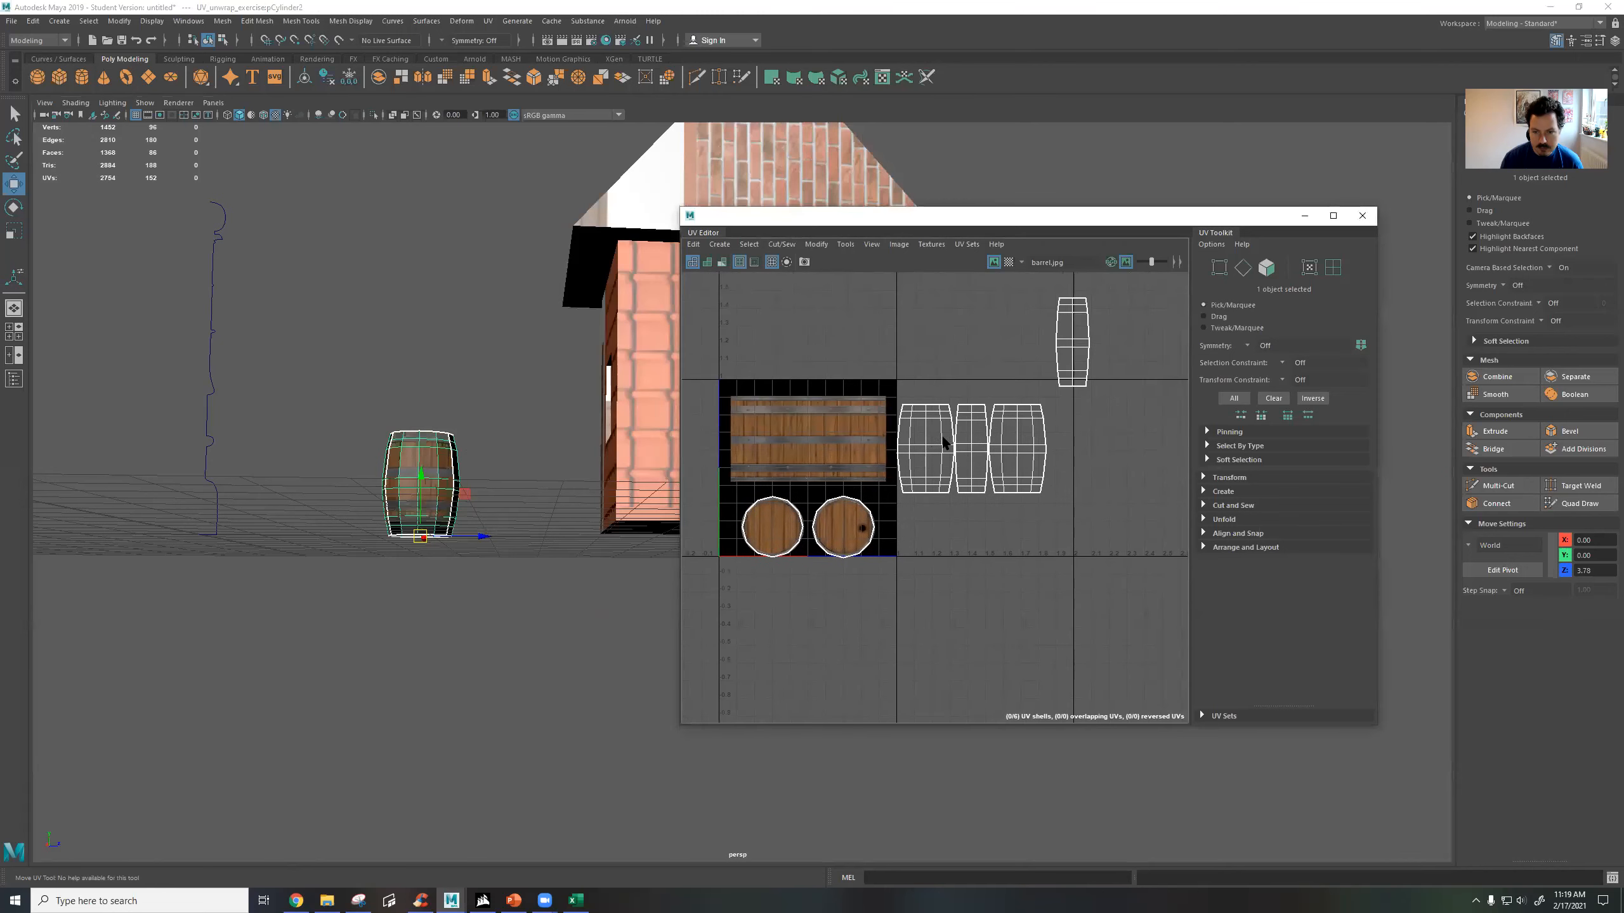
pyautogui.moveTo(1060, 346); pyautogui.dragTo(1058, 379, button='right')
pyautogui.moveTo(1096, 387); pyautogui.dragTo(902, 477)
pyautogui.moveTo(987, 449); pyautogui.dragTo(798, 448)
pyautogui.press('r')
# Examine the planks and metal bands on the second barrel's side up close in the viewport.
pyautogui.keyDown('alt'); pyautogui.moveTo(406, 508); pyautogui.dragTo(427, 519, button='middle'); pyautogui.keyUp('alt')
pyautogui.scroll(4, 428, 520)
pyautogui.keyDown('alt'); pyautogui.moveTo(317, 489); pyautogui.dragTo(578, 445, button='middle'); pyautogui.keyUp('alt')
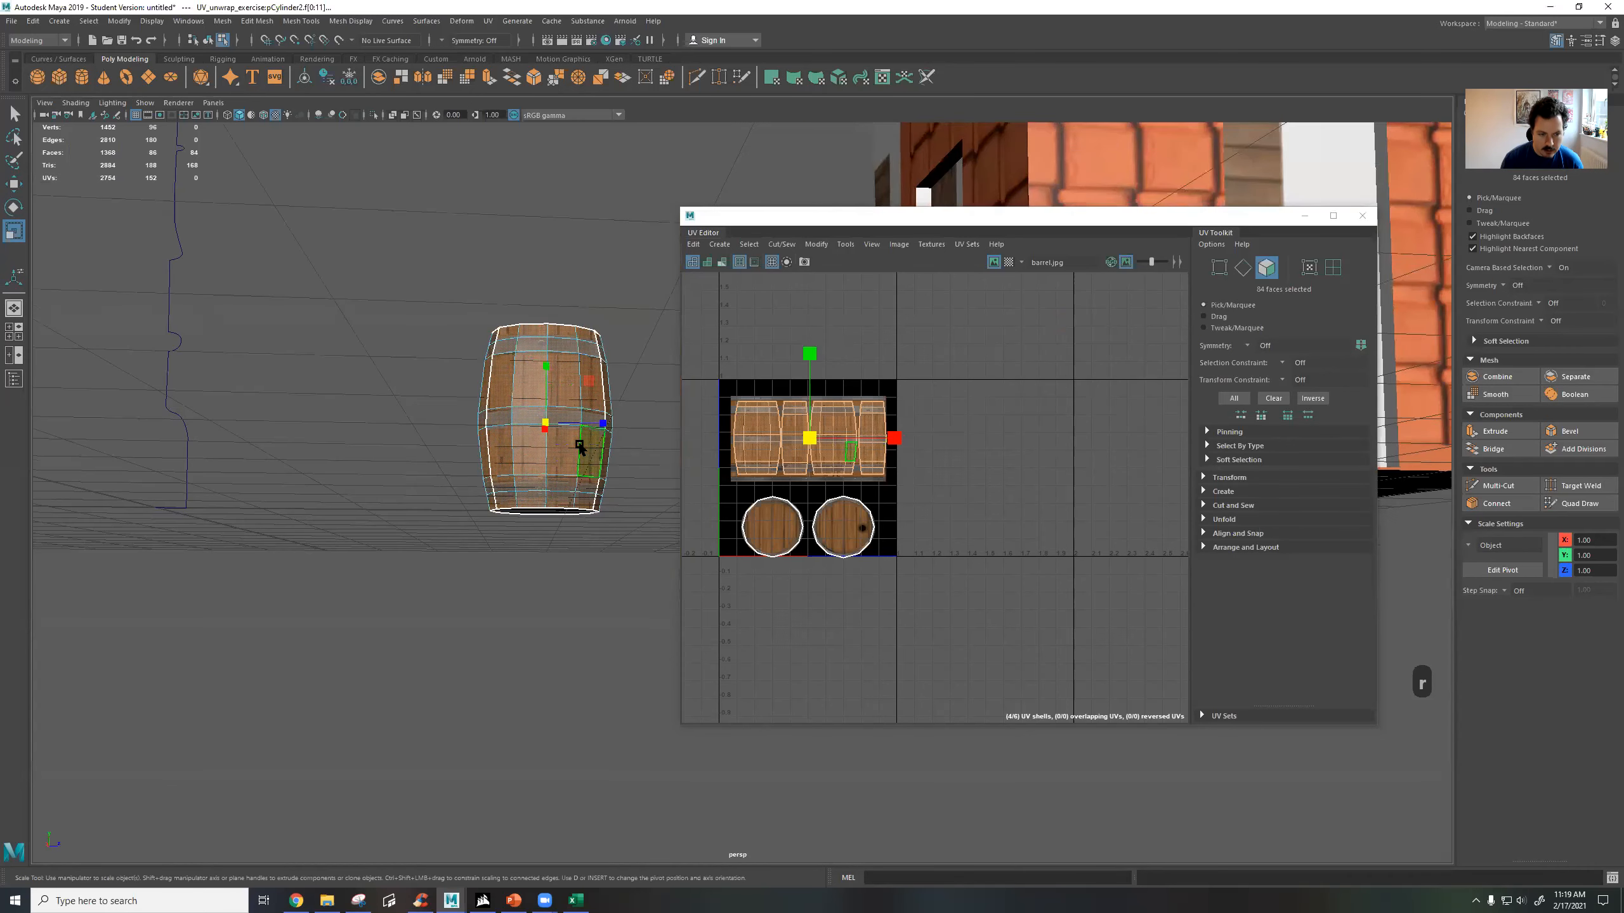
pyautogui.scroll(2, 578, 444)
pyautogui.keyDown('alt'); pyautogui.moveTo(499, 391); pyautogui.dragTo(502, 402); pyautogui.keyUp('alt')
pyautogui.keyDown('alt'); pyautogui.moveTo(501, 402); pyautogui.dragTo(568, 395, button='middle'); pyautogui.keyUp('alt')
pyautogui.scroll(3, 529, 442)
pyautogui.keyDown('alt'); pyautogui.moveTo(461, 416); pyautogui.dragTo(587, 472, button='middle'); pyautogui.keyUp('alt')
pyautogui.scroll(3, 587, 471)
pyautogui.keyDown('alt'); pyautogui.moveTo(463, 377); pyautogui.dragTo(492, 401, button='middle'); pyautogui.keyUp('alt')
pyautogui.scroll(4, 840, 459)
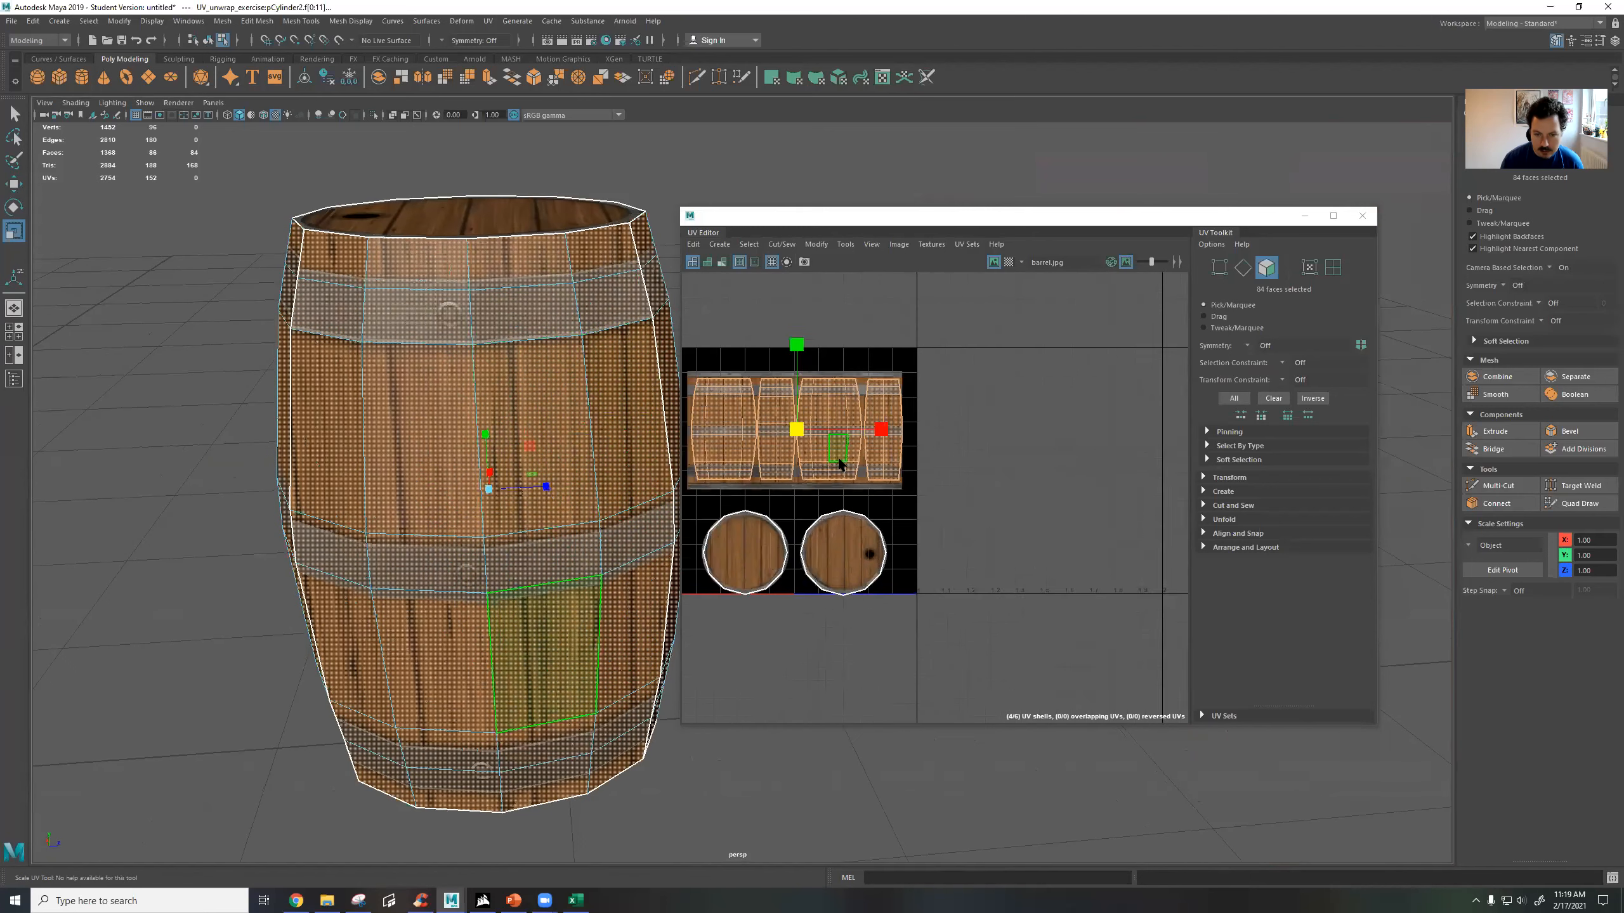
# Stretch the four side UV shells vertically to take in the outer metal bands, nudge them horizontally, leave component mode and deselect the barrel.
pyautogui.keyDown('alt'); pyautogui.moveTo(865, 437); pyautogui.dragTo(941, 419, button='middle'); pyautogui.keyUp('alt')
pyautogui.scroll(3, 916, 454)
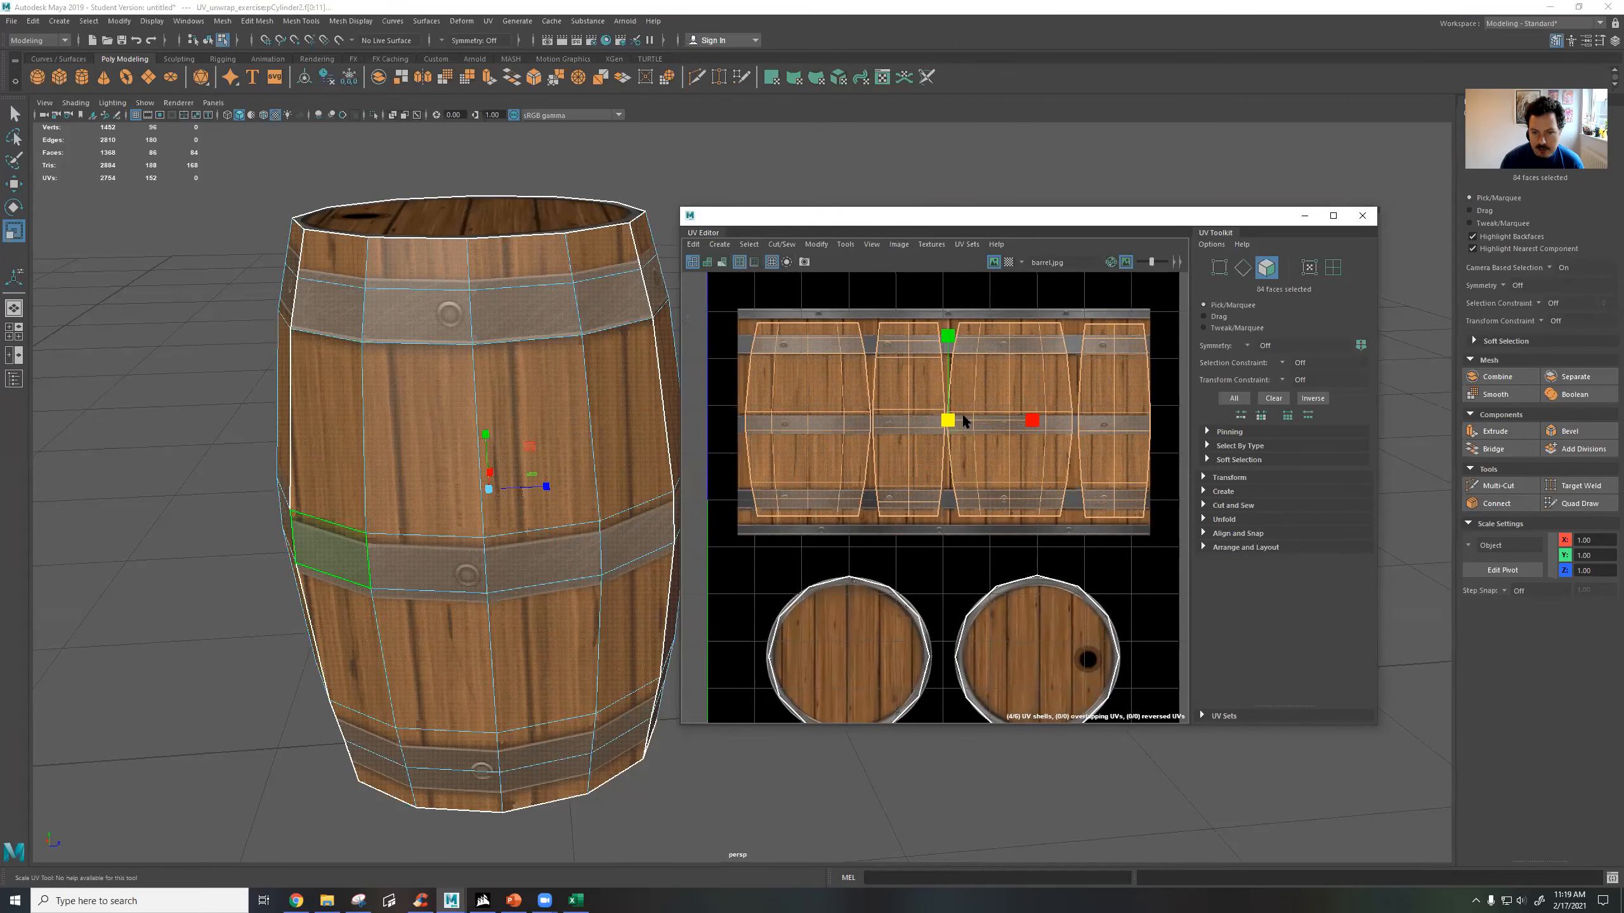
pyautogui.moveTo(949, 342); pyautogui.dragTo(959, 326)
pyautogui.press('w')
pyautogui.moveTo(949, 421); pyautogui.dragTo(946, 422)
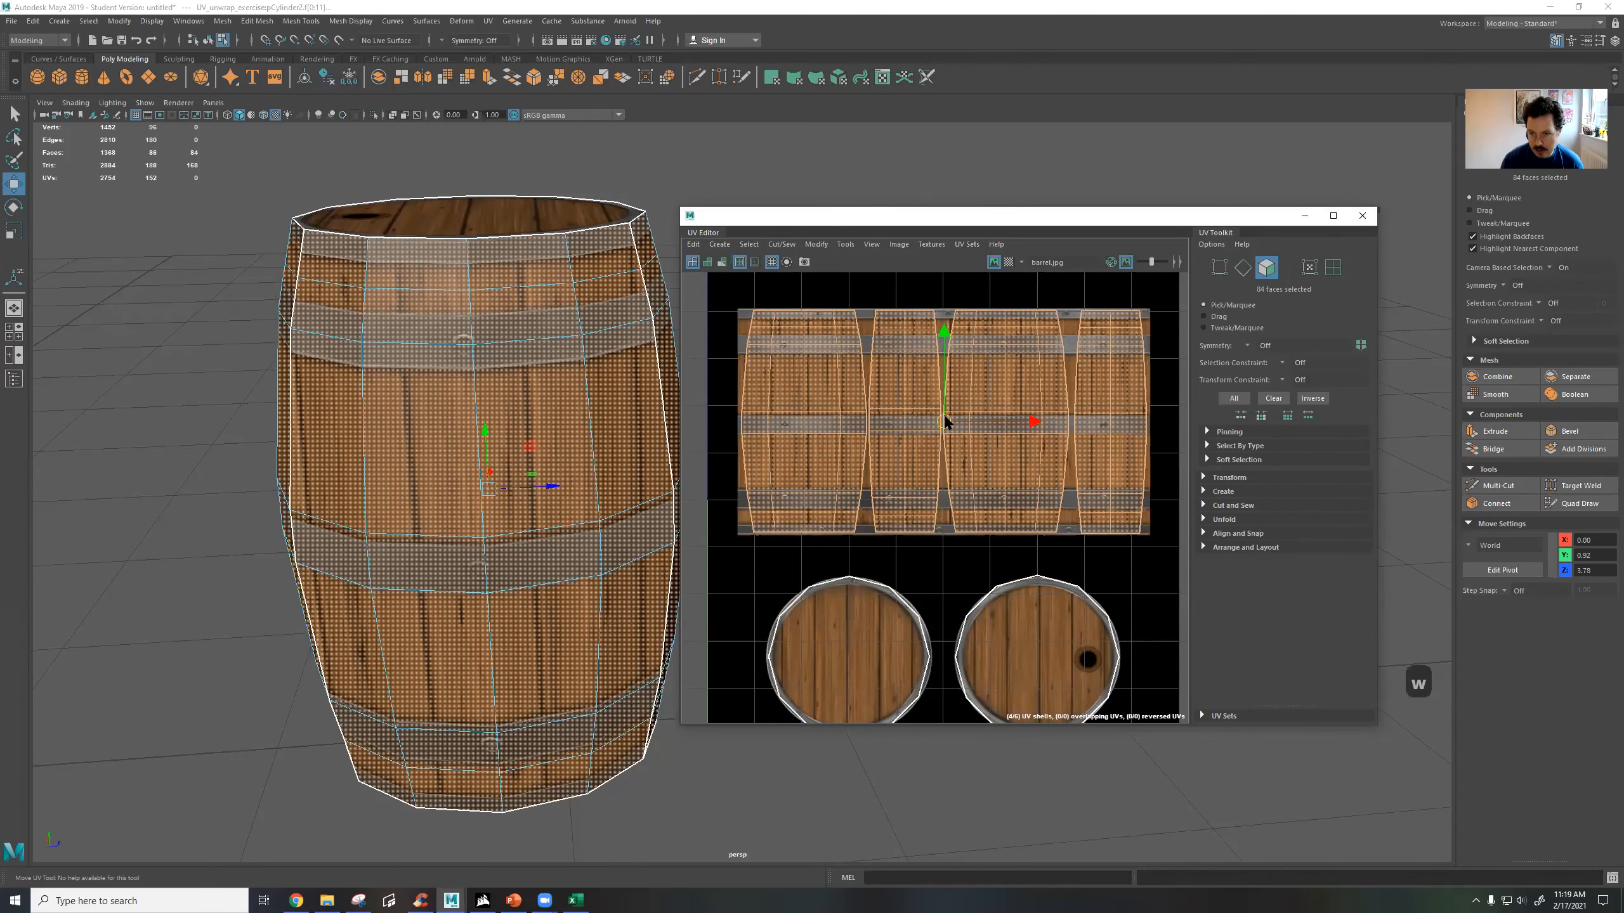
pyautogui.moveTo(621, 237); pyautogui.dragTo(652, 217, button='right')
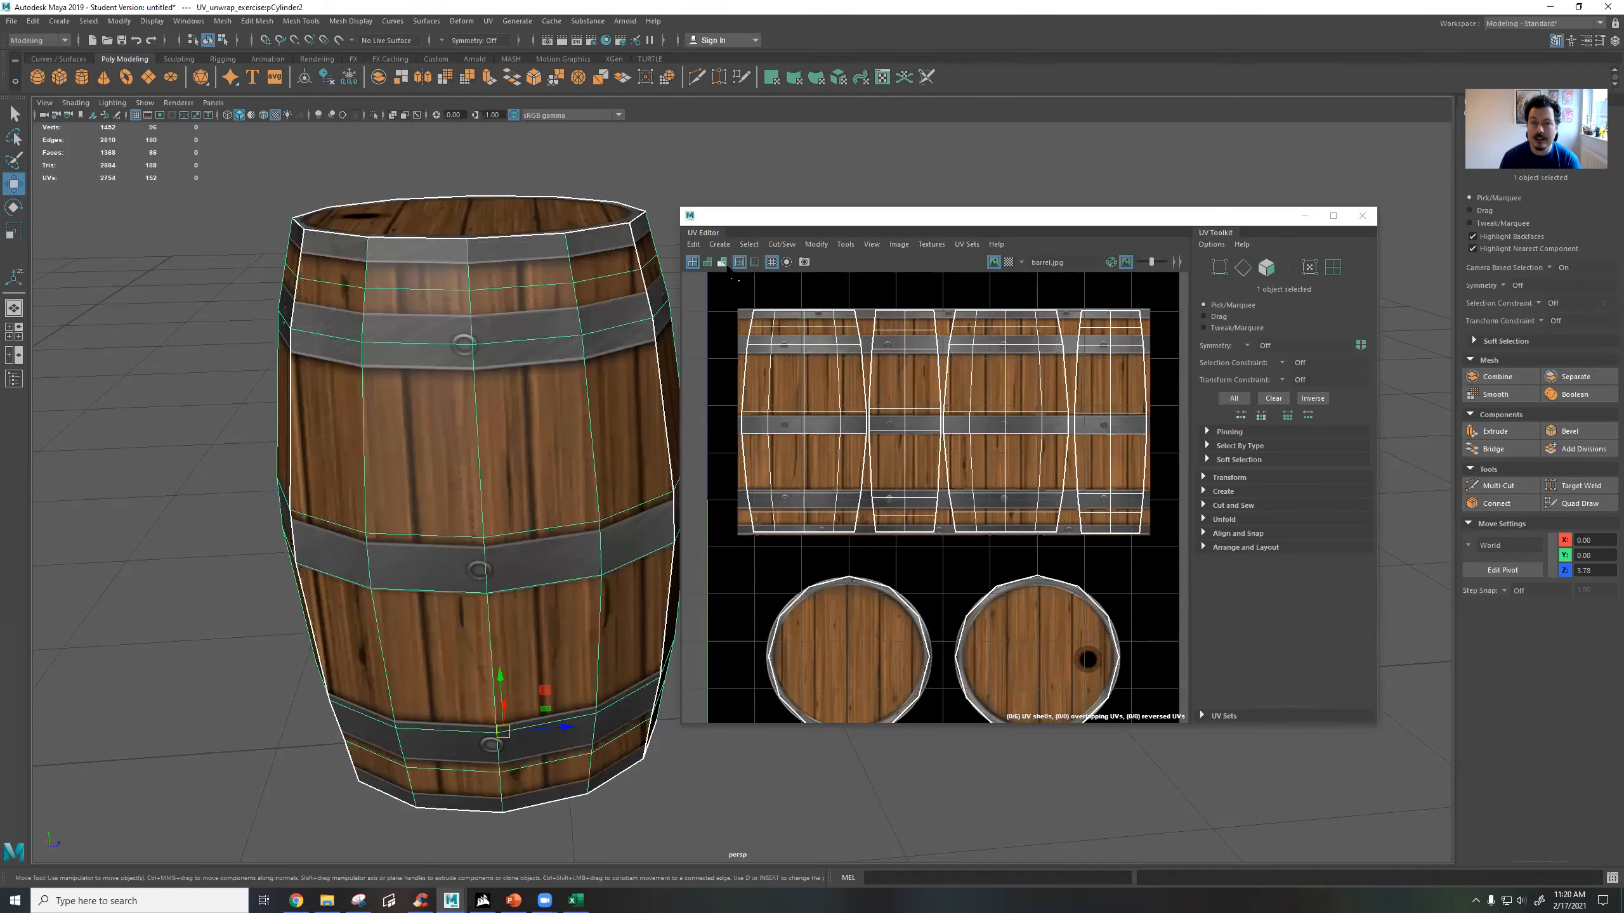
pyautogui.click(761, 155)
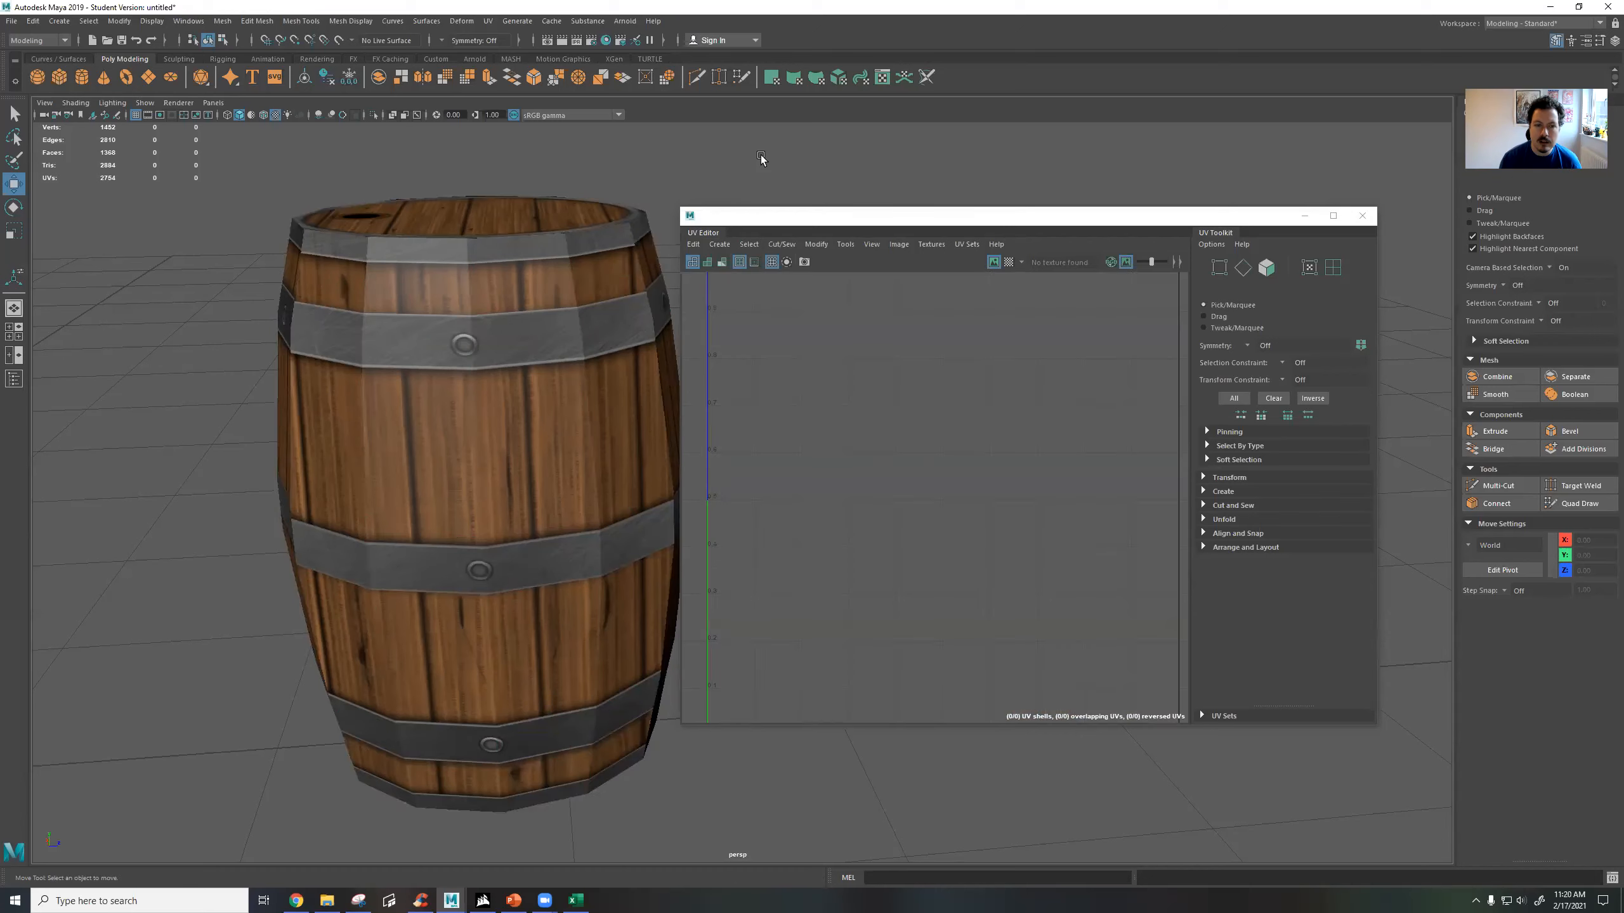
# Examine the textured barrel all round, checking its lid and the side seam where the metal bands and planks meet.
pyautogui.keyDown('alt'); pyautogui.moveTo(624, 264); pyautogui.dragTo(568, 288); pyautogui.keyUp('alt')
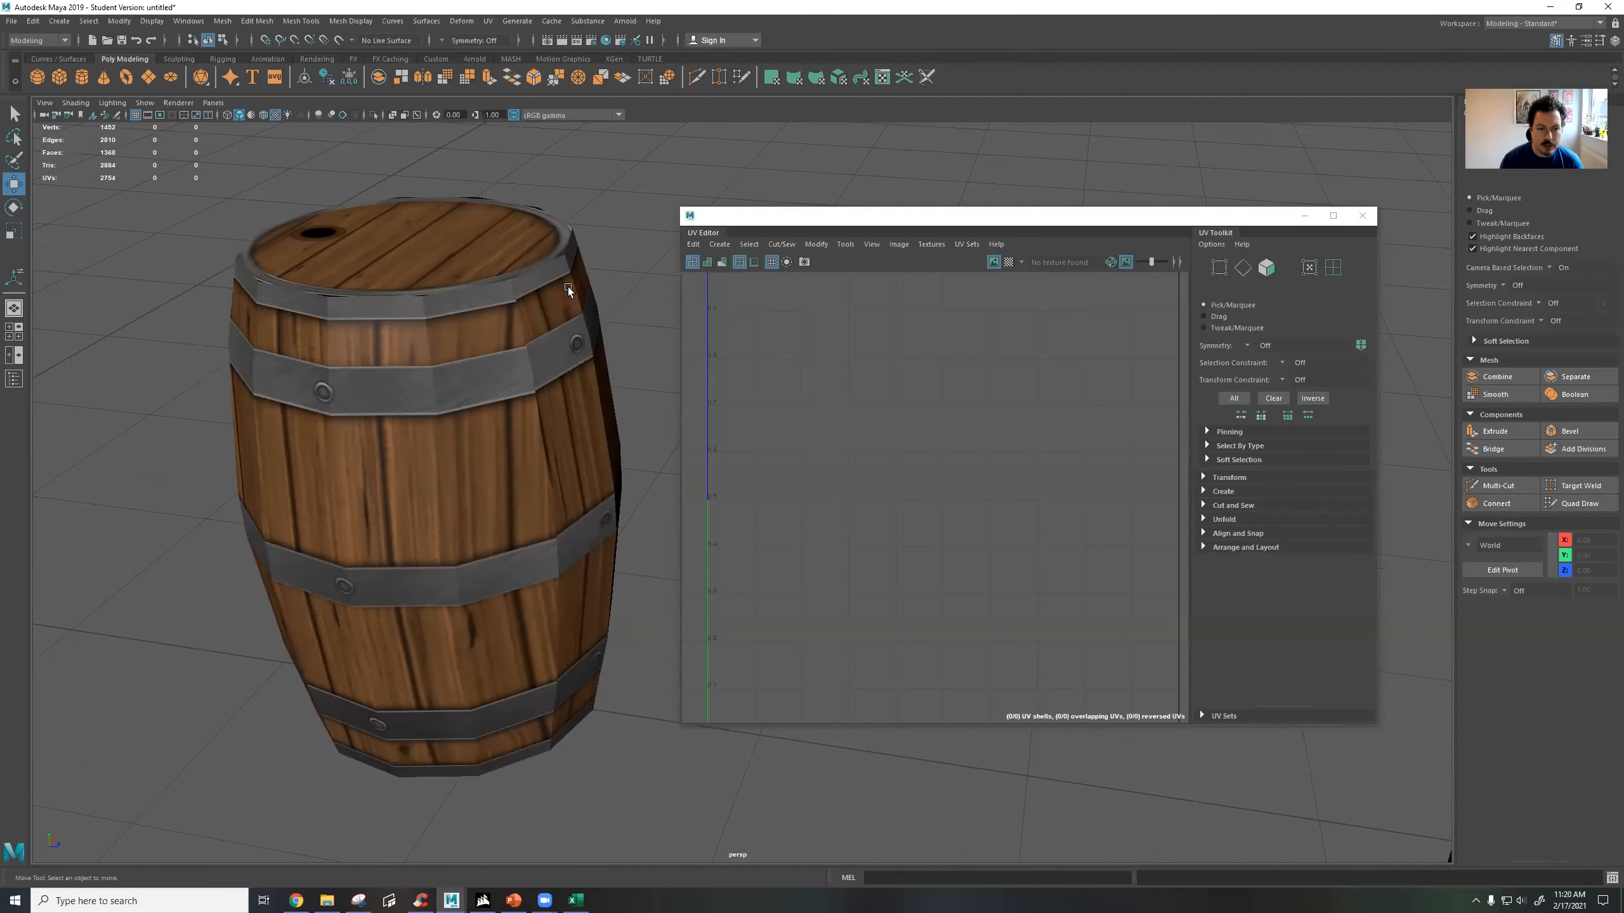
pyautogui.click(540, 321)
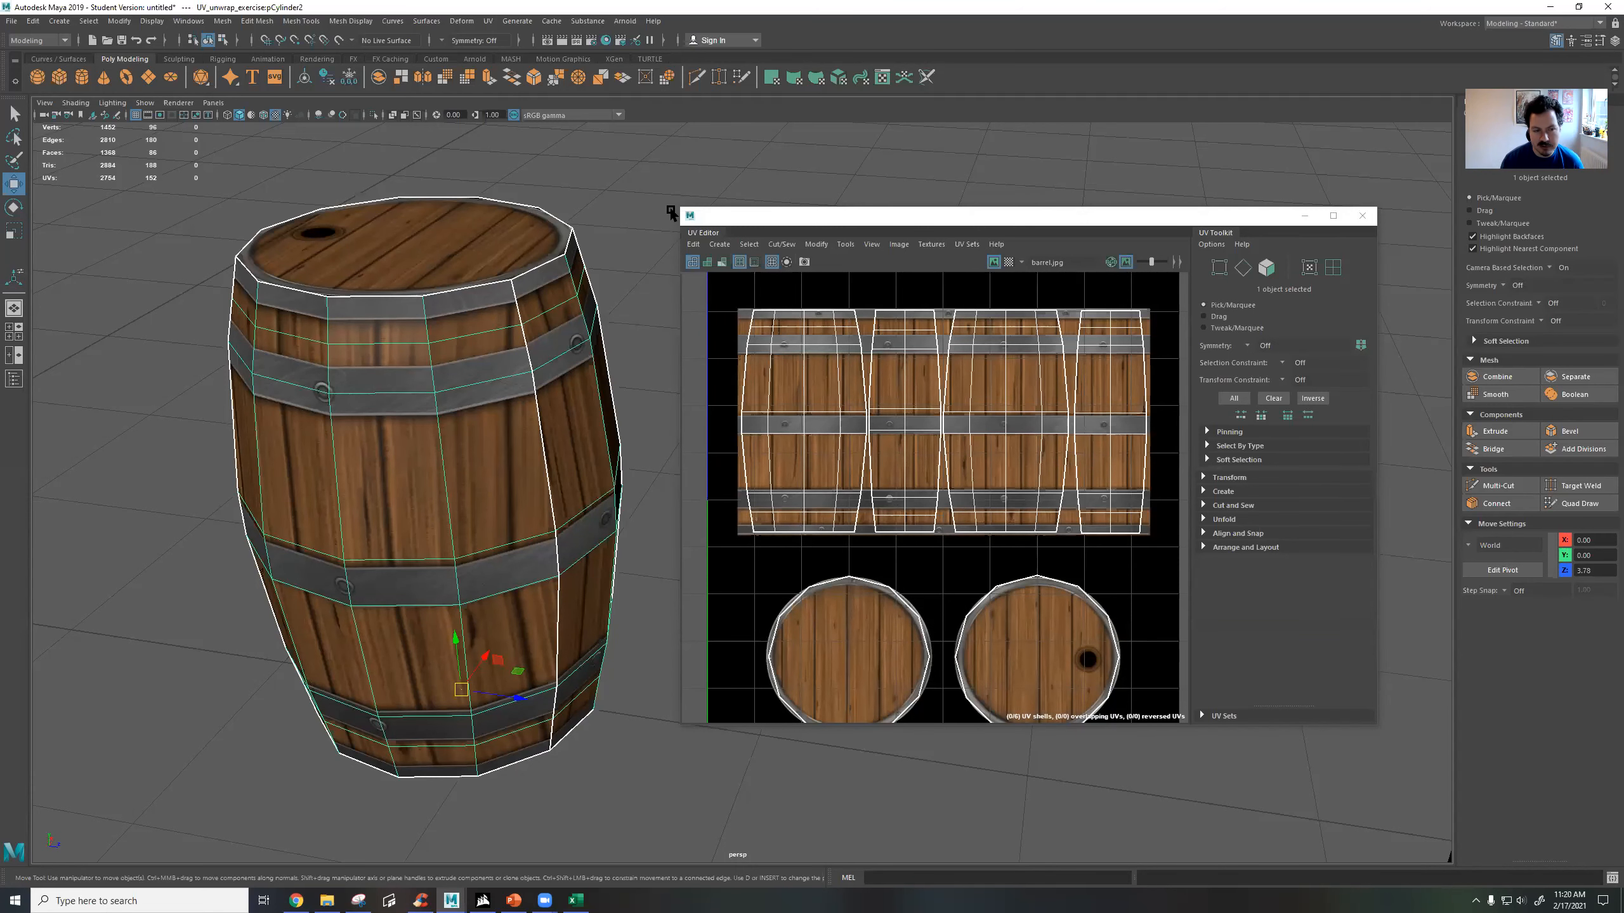
pyautogui.click(632, 211)
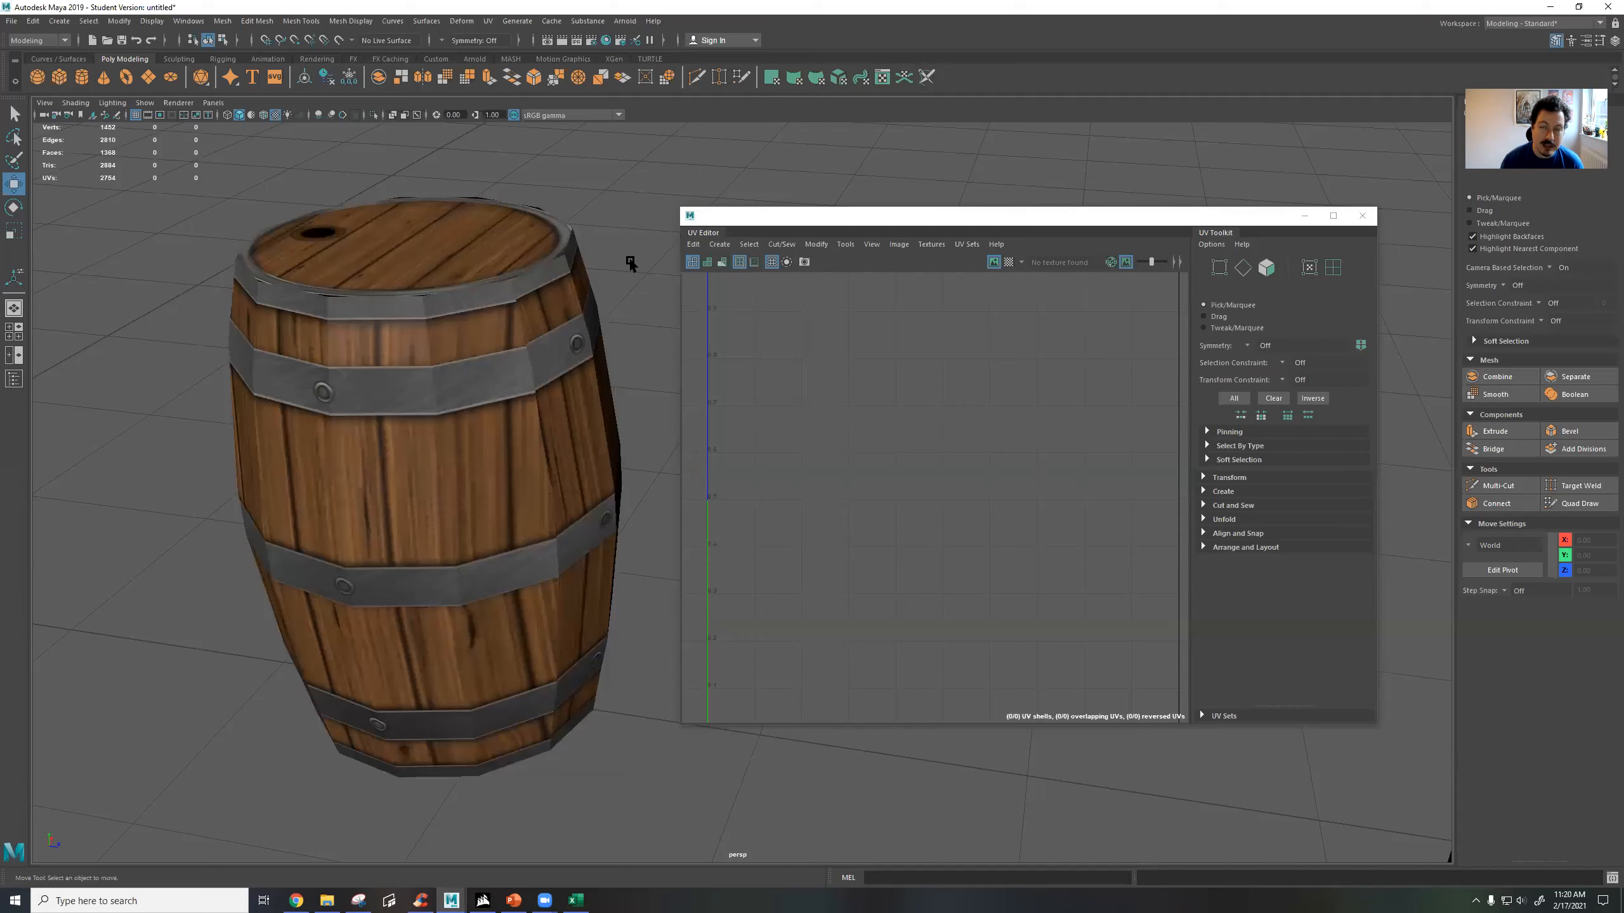
pyautogui.keyDown('alt'); pyautogui.moveTo(613, 258); pyautogui.dragTo(706, 236); pyautogui.keyUp('alt')
pyautogui.keyDown('alt'); pyautogui.moveTo(511, 211); pyautogui.dragTo(355, 306, button='middle'); pyautogui.keyUp('alt')
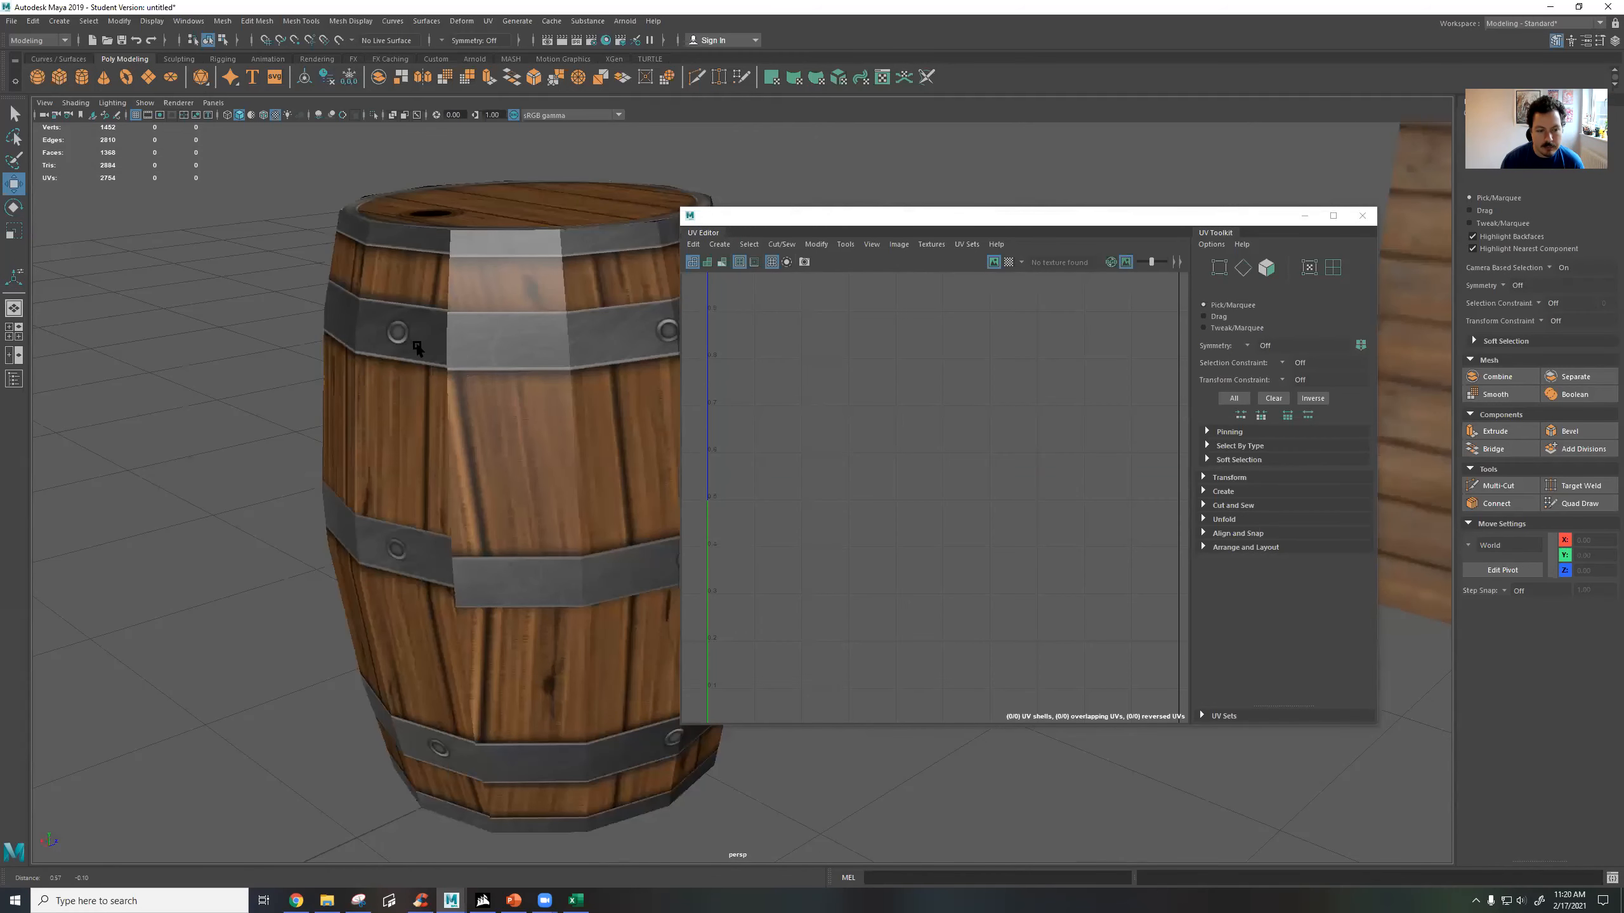
pyautogui.scroll(2, 486, 393)
pyautogui.scroll(2, 519, 456)
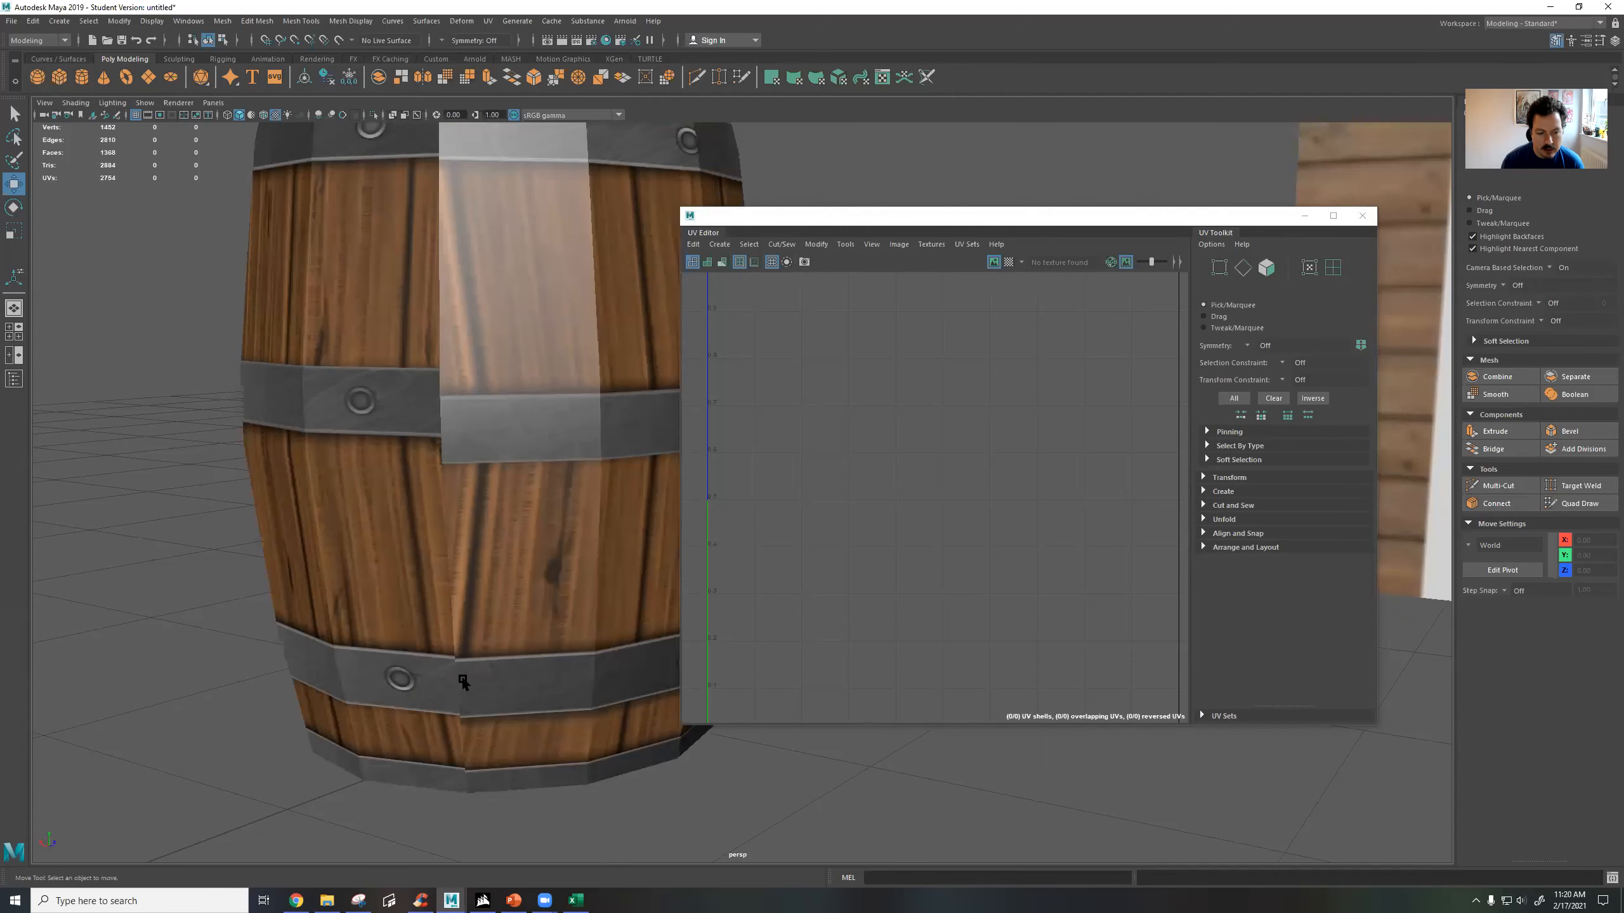
pyautogui.keyDown('alt'); pyautogui.moveTo(484, 257); pyautogui.dragTo(498, 407, button='middle'); pyautogui.keyUp('alt')
pyautogui.keyDown('alt'); pyautogui.moveTo(468, 359); pyautogui.dragTo(498, 359); pyautogui.keyUp('alt')
pyautogui.keyDown('alt'); pyautogui.moveTo(529, 273); pyautogui.dragTo(333, 247, button='middle'); pyautogui.keyUp('alt')
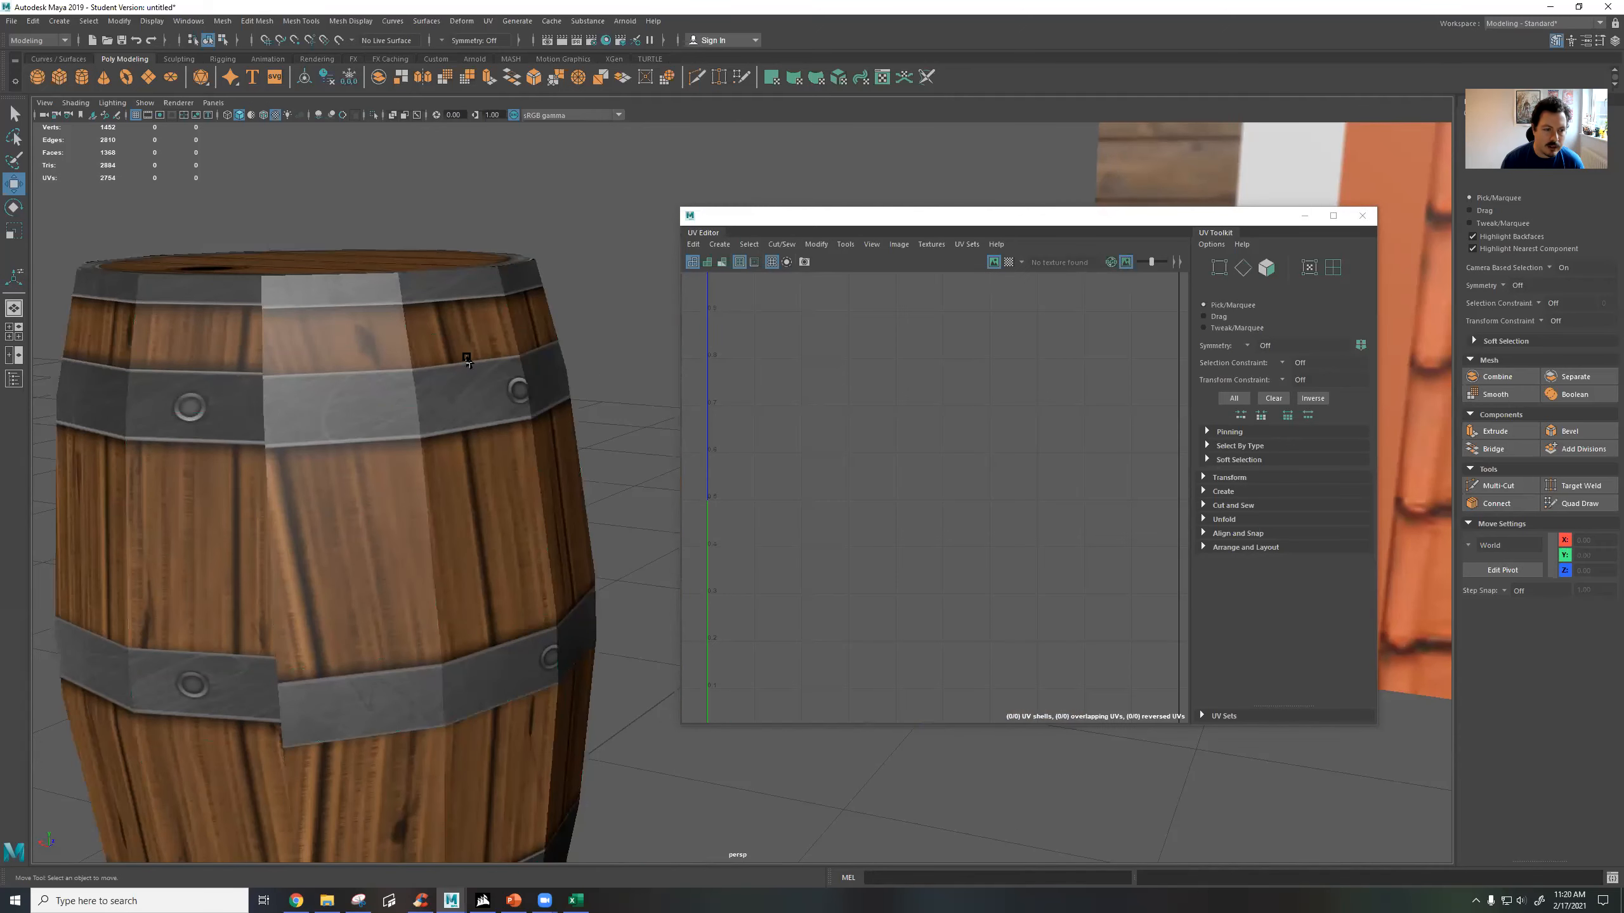
pyautogui.scroll(-5, 497, 360)
pyautogui.keyDown('alt'); pyautogui.moveTo(603, 426); pyautogui.dragTo(543, 435); pyautogui.keyUp('alt')
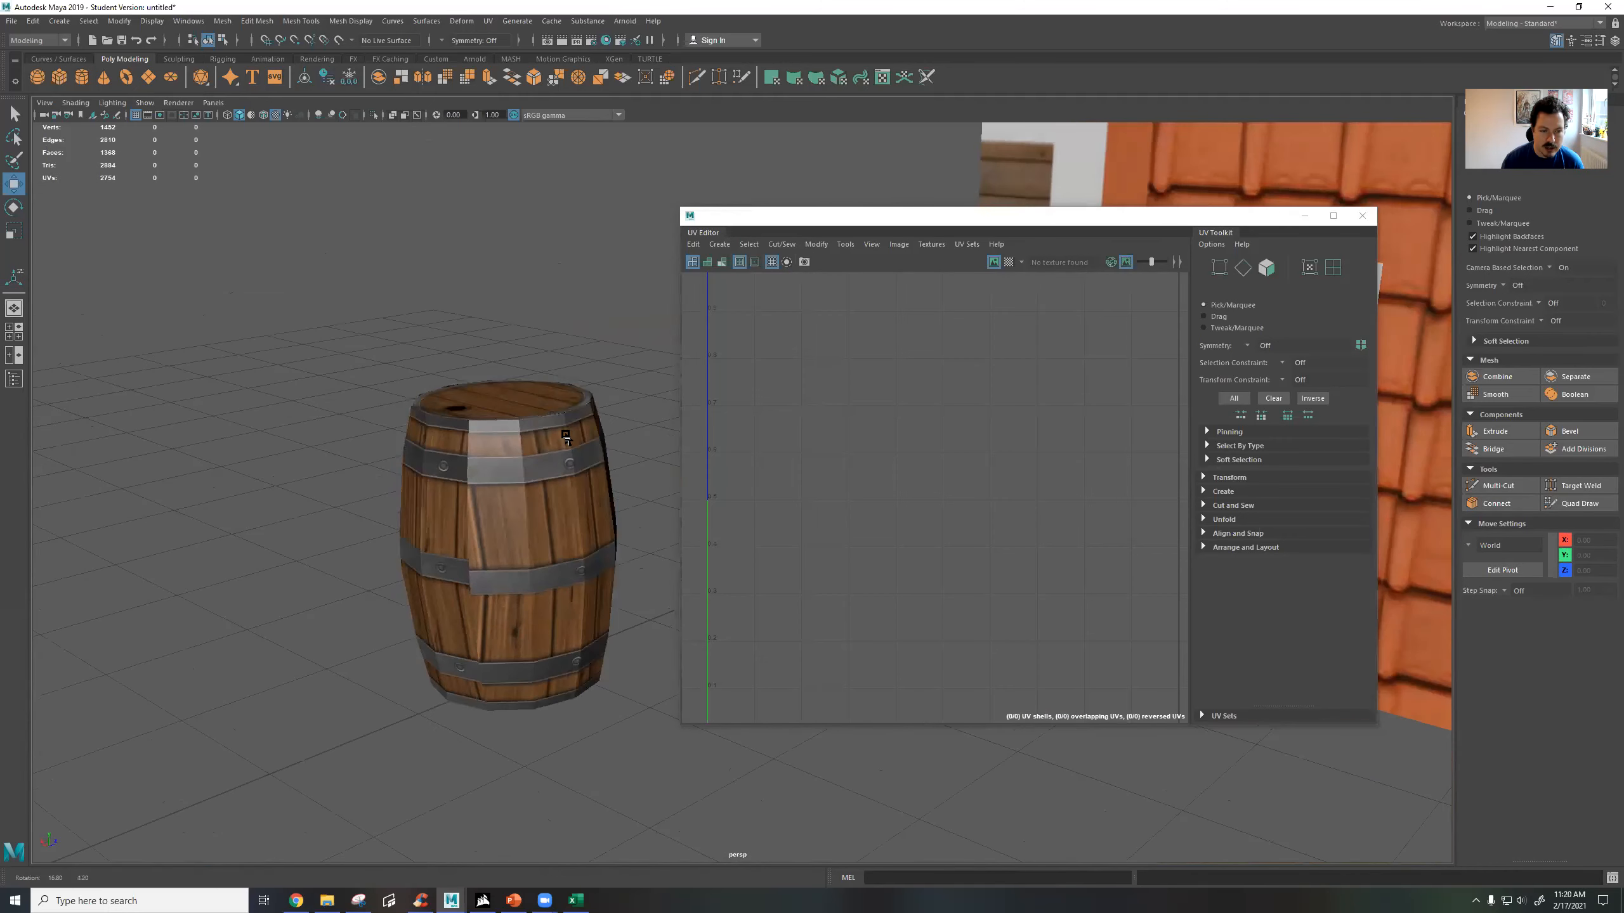
# Apply Soften Edge to the second barrel and deselect it.
pyautogui.click(542, 435)
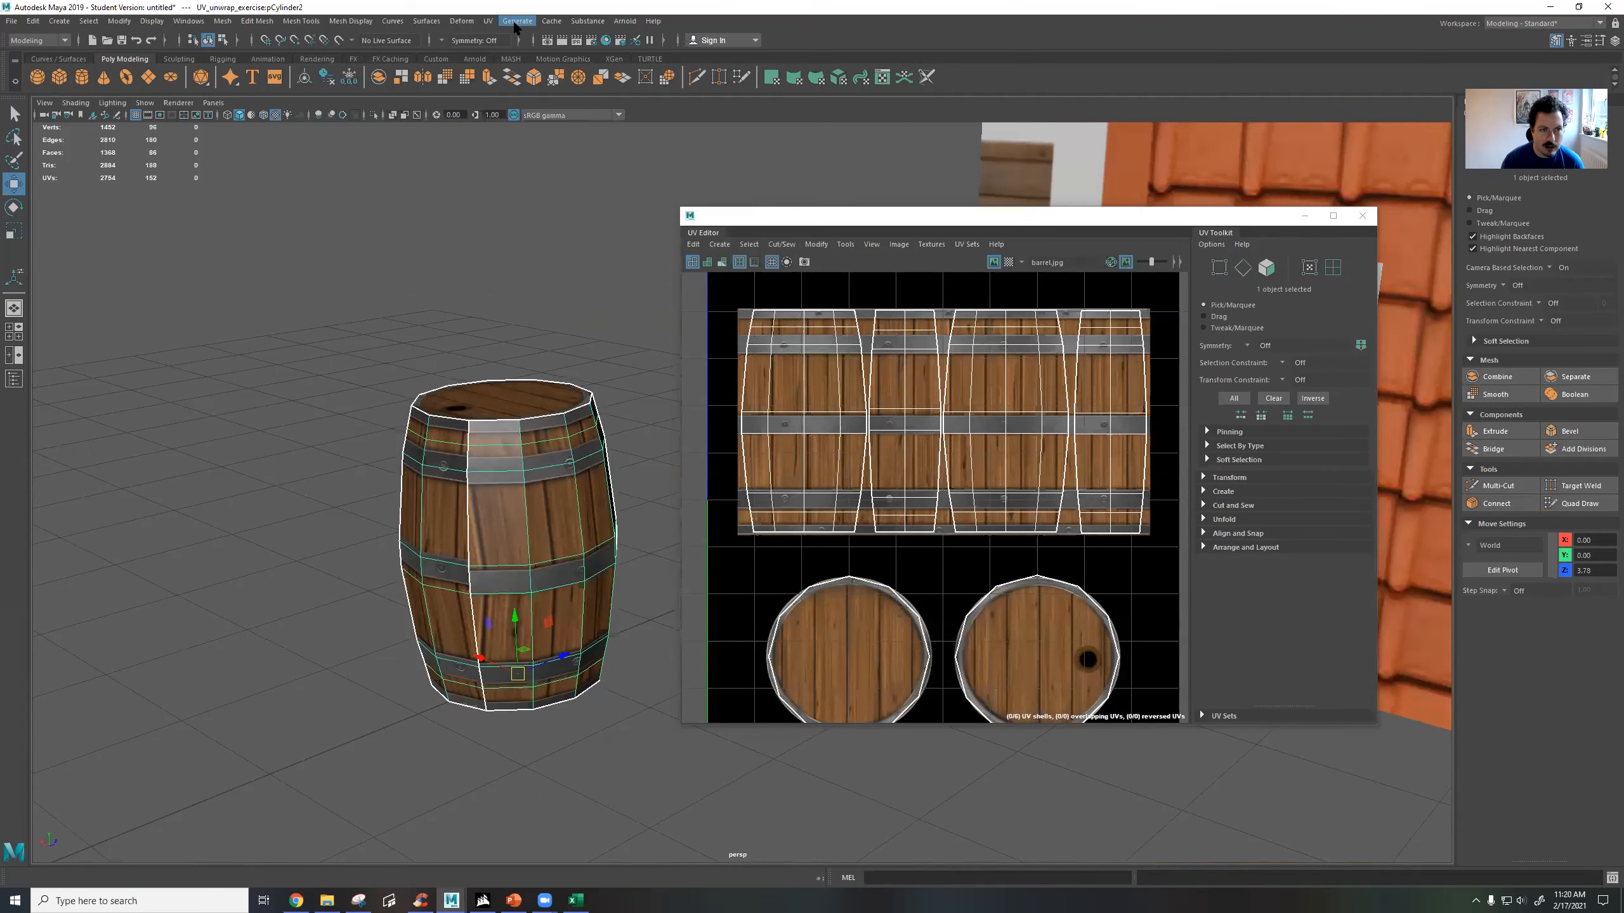
pyautogui.click(369, 25)
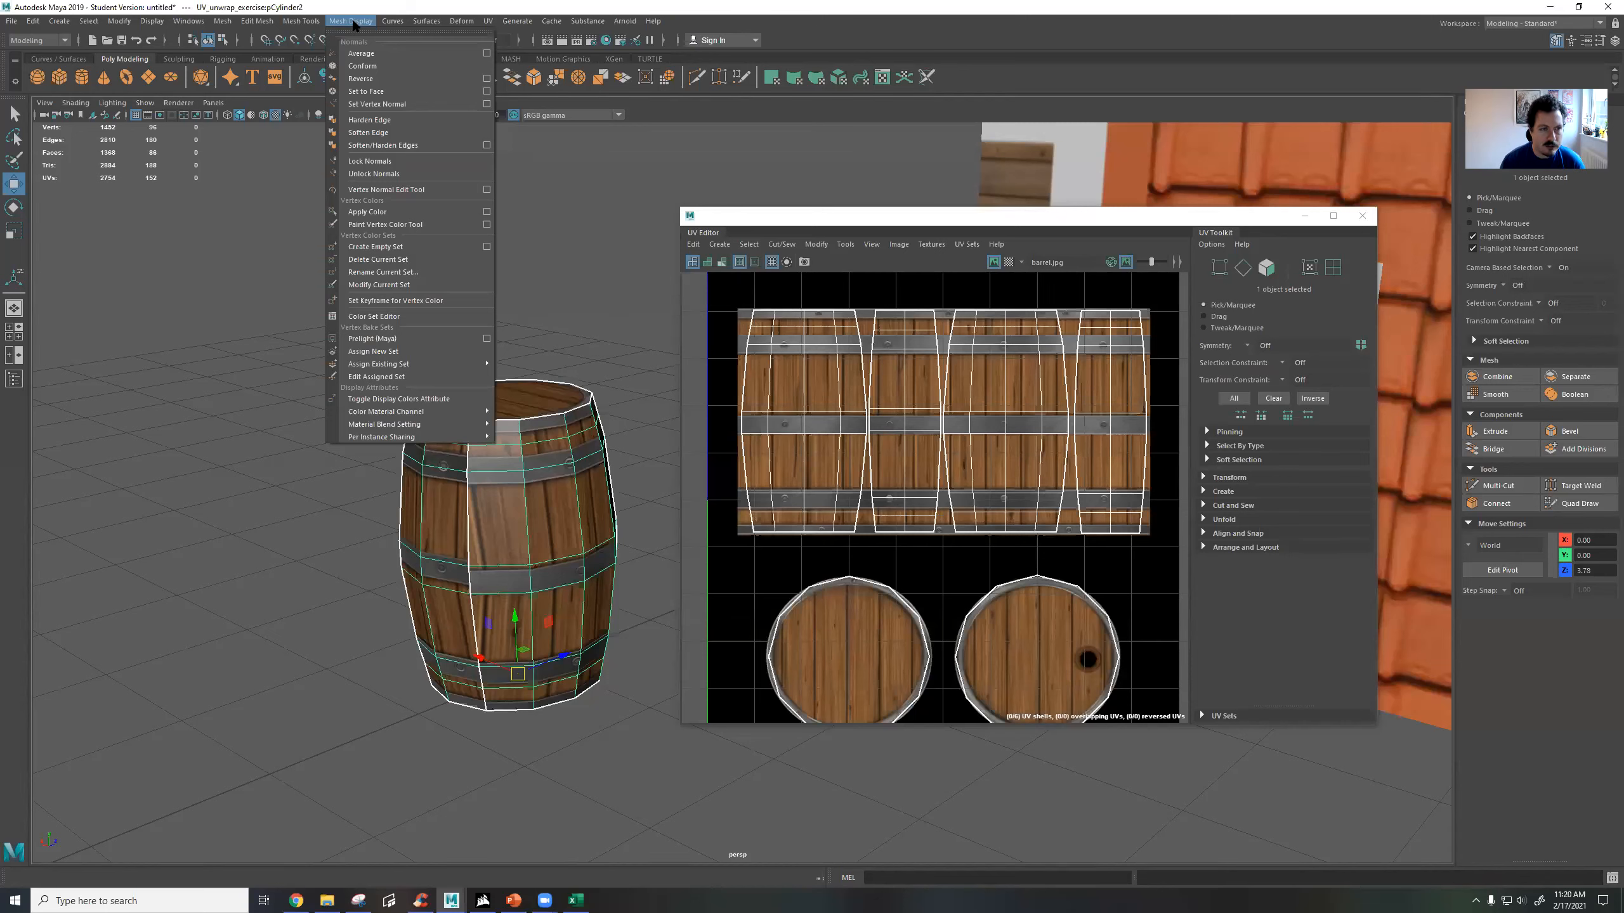
pyautogui.click(383, 132)
pyautogui.click(525, 261)
# Examine the softened barrel's shading and how the bands line up across the side seam.
pyautogui.keyDown('alt'); pyautogui.moveTo(623, 300); pyautogui.dragTo(585, 304); pyautogui.keyUp('alt')
pyautogui.keyDown('alt'); pyautogui.moveTo(550, 289); pyautogui.dragTo(608, 158, button='middle'); pyautogui.keyUp('alt')
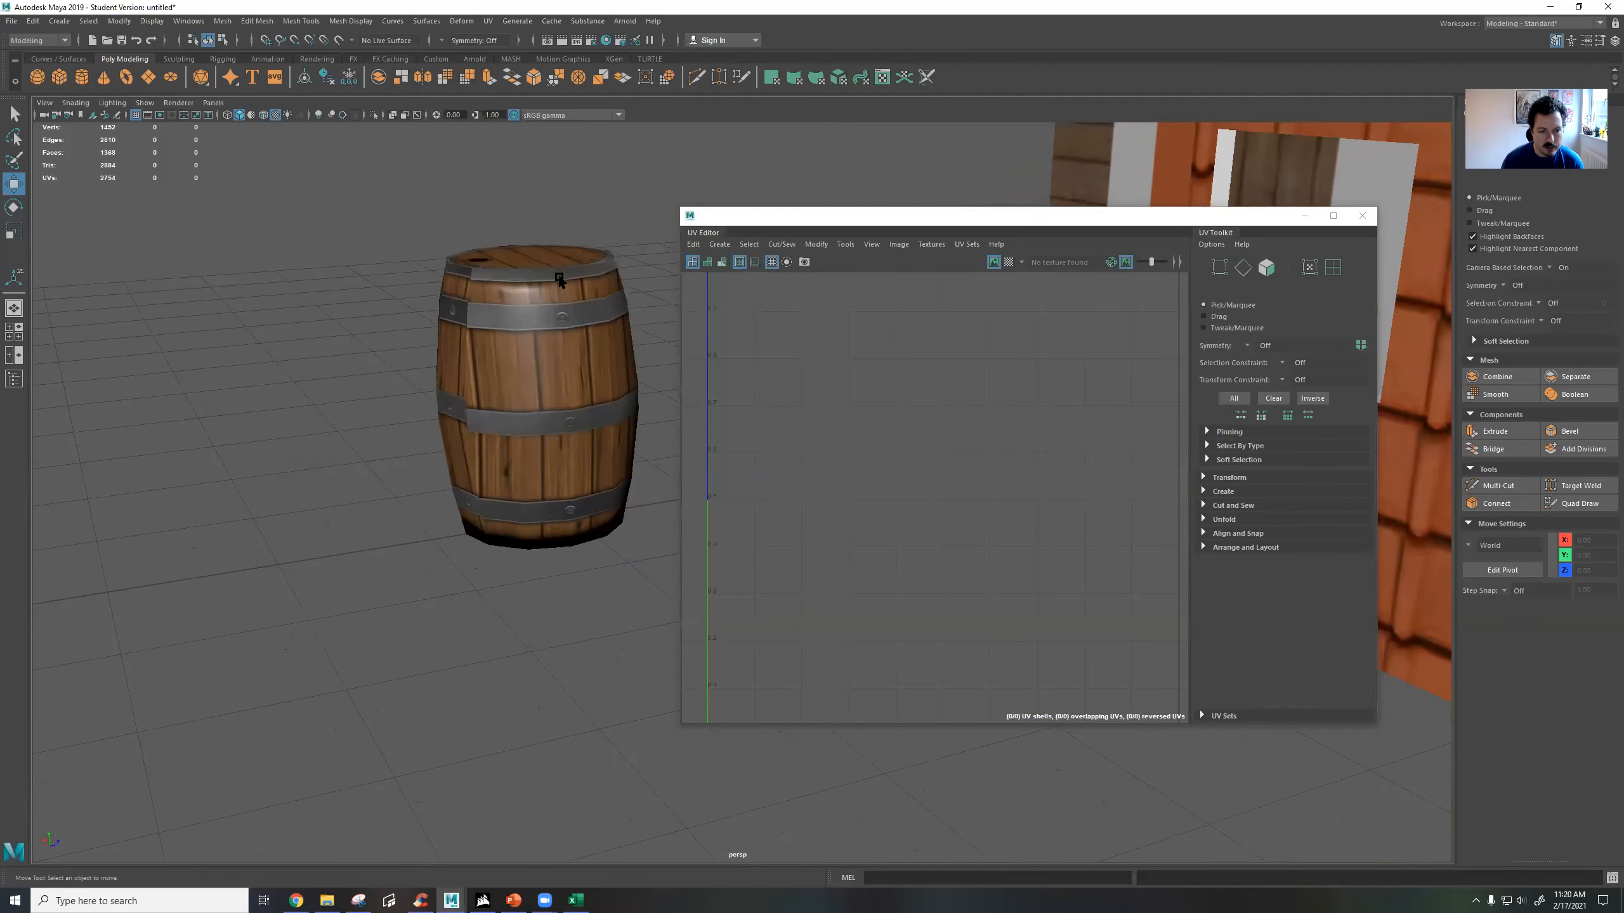
pyautogui.scroll(4, 557, 278)
pyautogui.keyDown('alt'); pyautogui.moveTo(549, 259); pyautogui.dragTo(633, 413, button='middle'); pyautogui.keyUp('alt')
pyautogui.keyDown('alt'); pyautogui.moveTo(633, 413); pyautogui.dragTo(664, 404); pyautogui.keyUp('alt')
pyautogui.keyDown('alt'); pyautogui.moveTo(596, 361); pyautogui.dragTo(519, 317, button='middle'); pyautogui.keyUp('alt')
pyautogui.scroll(3, 520, 370)
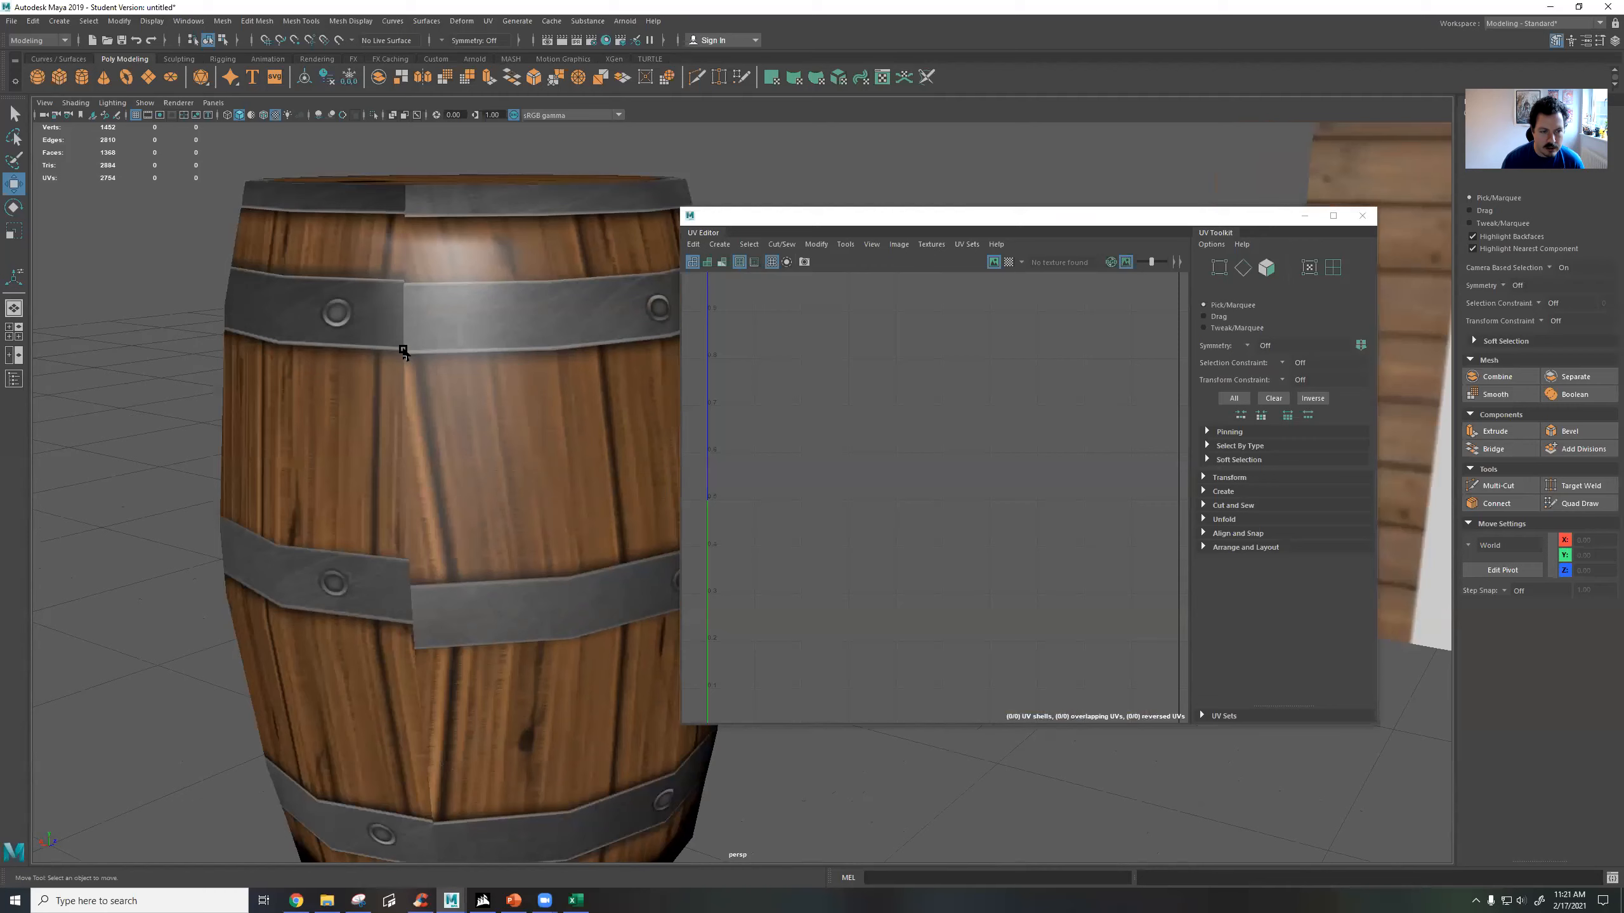
pyautogui.keyDown('alt'); pyautogui.moveTo(445, 534); pyautogui.dragTo(437, 516); pyautogui.keyUp('alt')
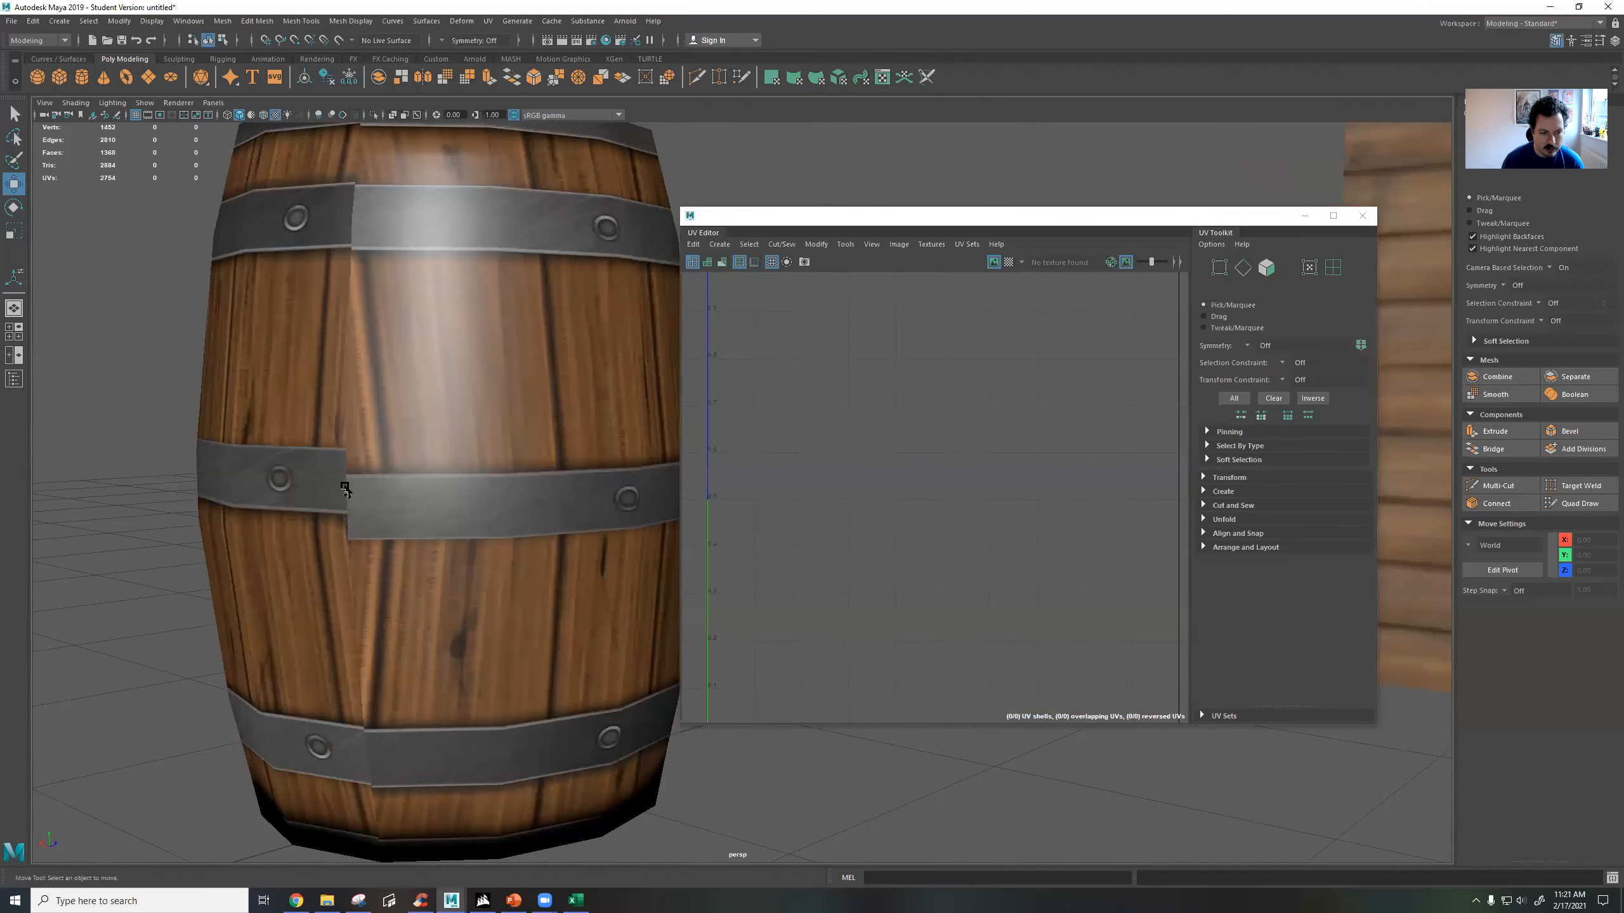
pyautogui.keyDown('alt'); pyautogui.moveTo(409, 483); pyautogui.dragTo(441, 404); pyautogui.keyUp('alt')
pyautogui.keyDown('alt'); pyautogui.moveTo(652, 416); pyautogui.dragTo(452, 390, button='middle'); pyautogui.keyUp('alt')
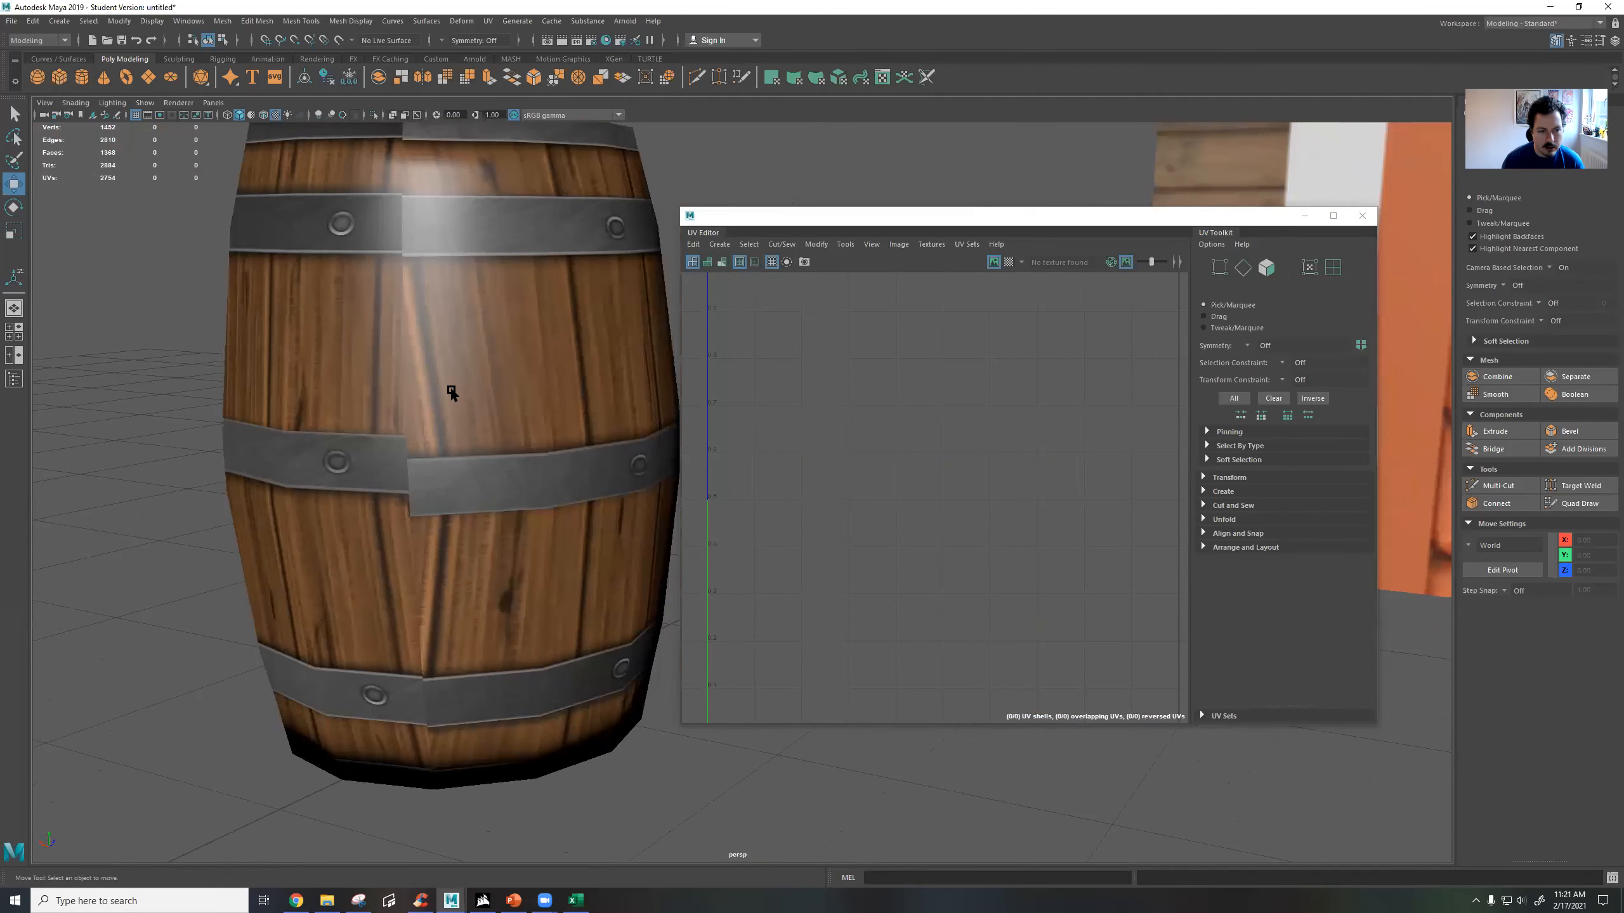
# Select the second barrel and examine the borders between its side UV shells against the metal bands in the UV Editor.
pyautogui.click(496, 393)
pyautogui.scroll(3, 933, 423)
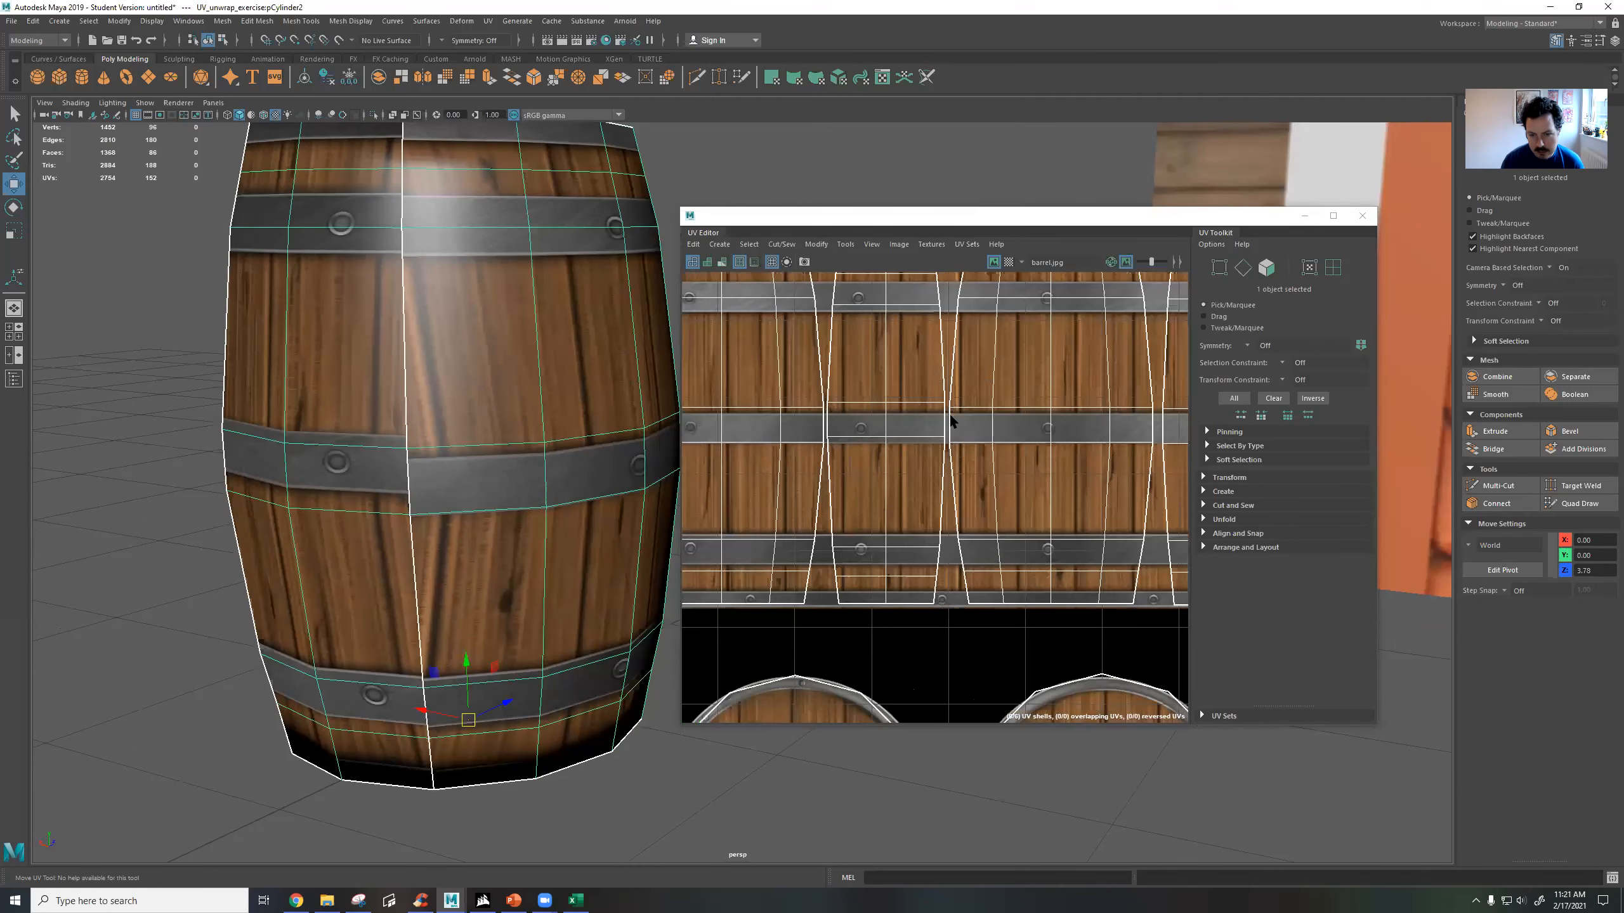
pyautogui.scroll(2, 951, 419)
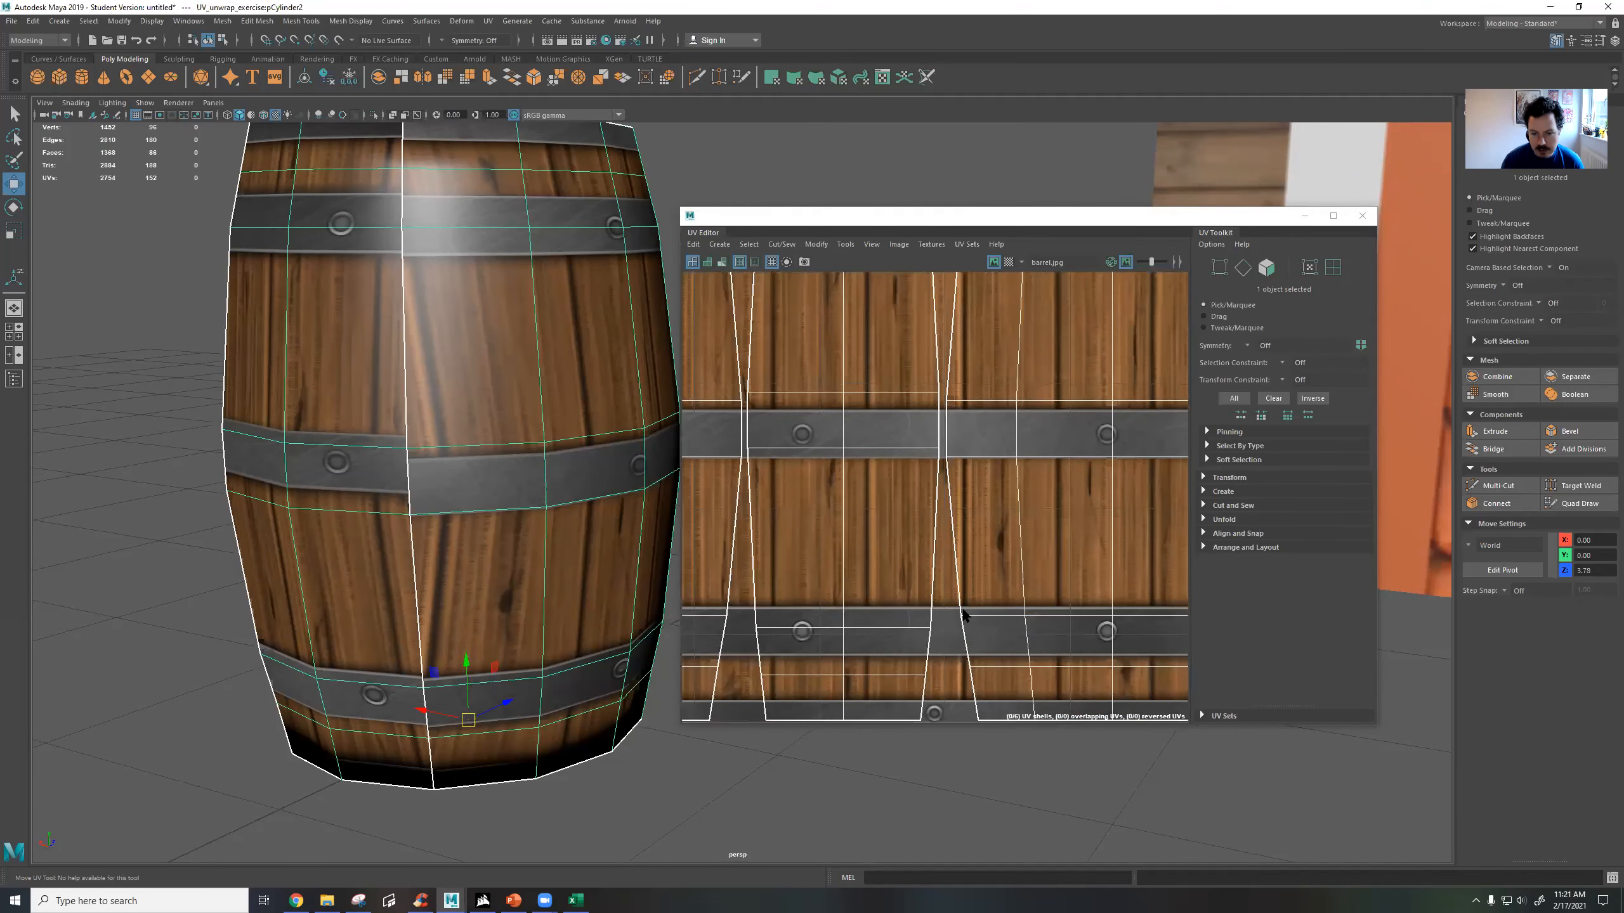
pyautogui.scroll(-5, 984, 595)
pyautogui.keyDown('alt'); pyautogui.moveTo(1052, 480); pyautogui.dragTo(1006, 466, button='middle'); pyautogui.keyUp('alt')
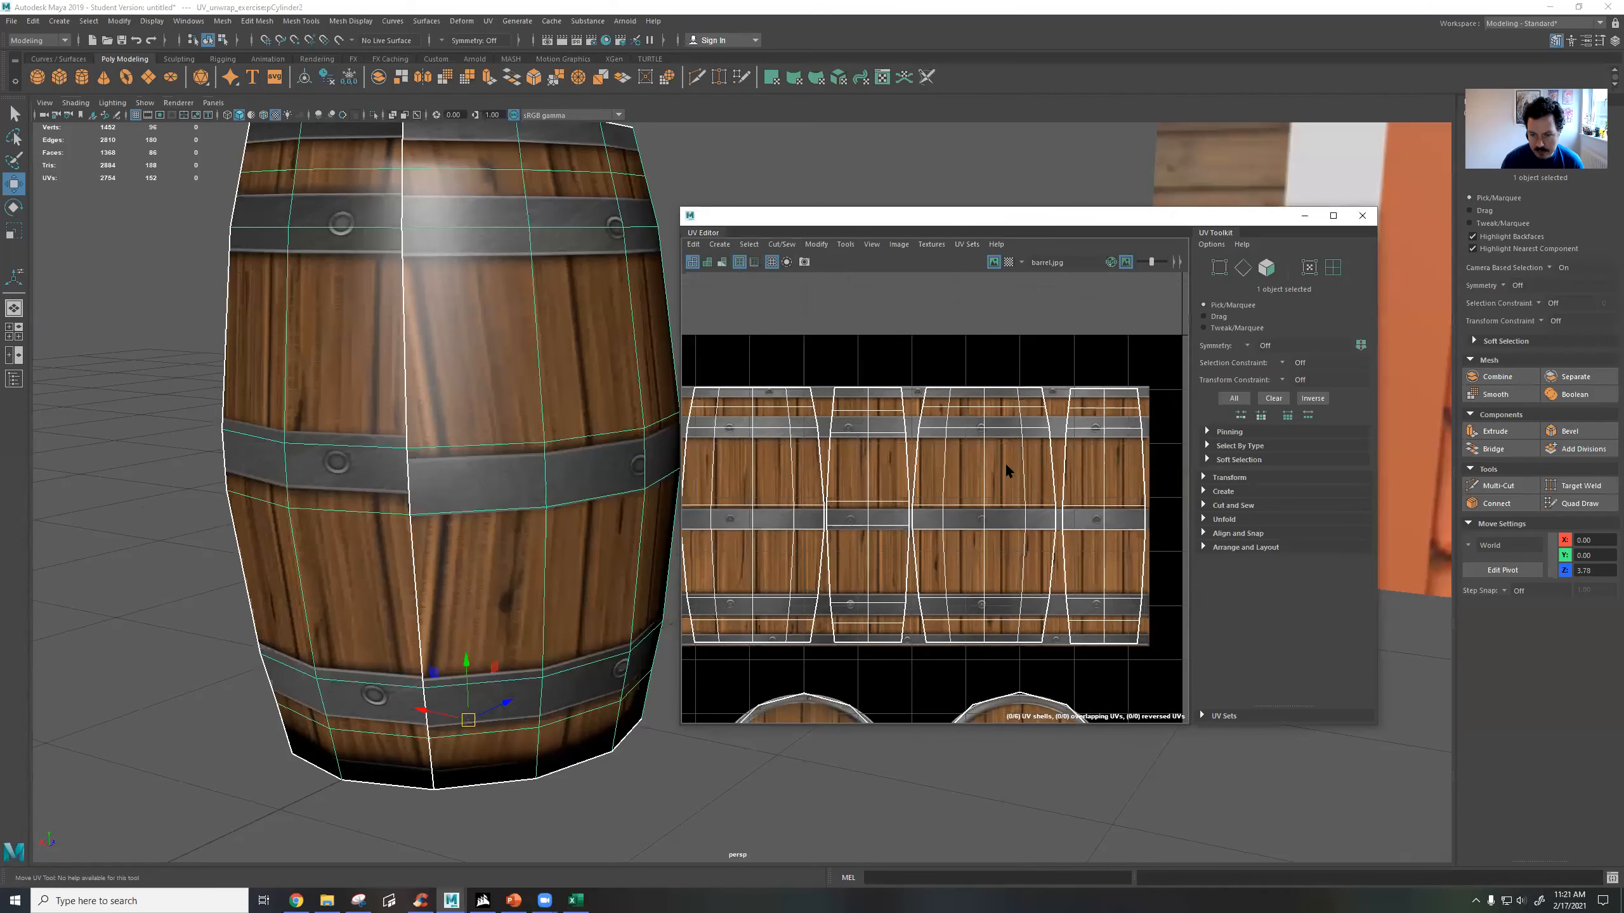
pyautogui.scroll(3, 1116, 510)
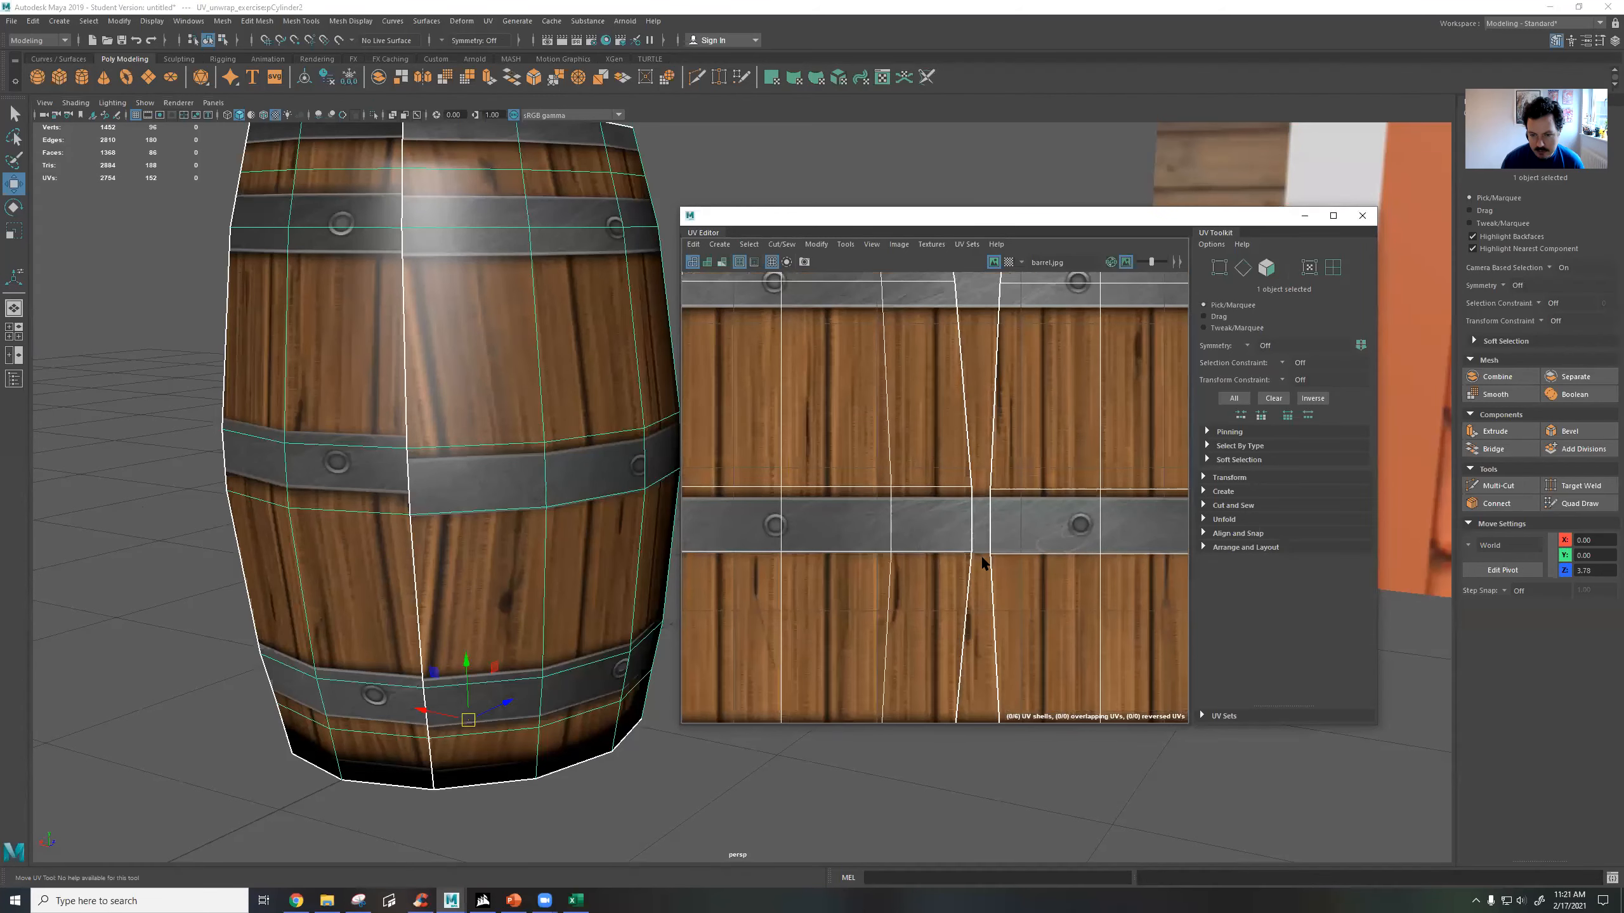
# In face mode, select the middle-band face beside the seam and compare its UV position with the neighbouring shell's faces.
pyautogui.moveTo(993, 506); pyautogui.dragTo(1010, 517, button='right')
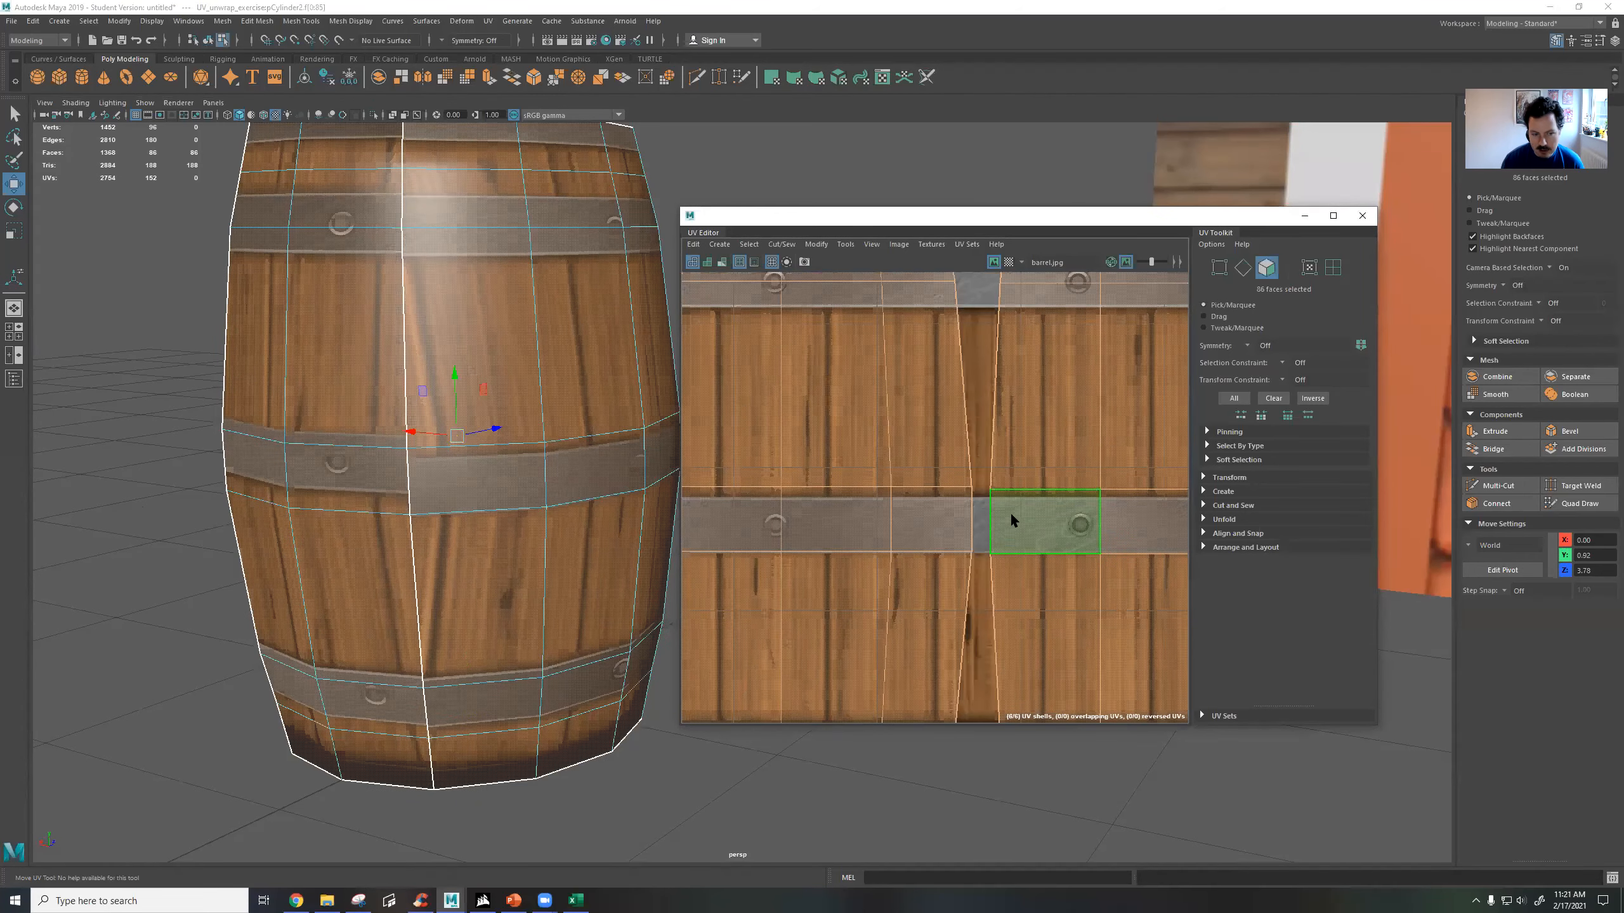
pyautogui.click(1012, 515)
pyautogui.click(444, 476)
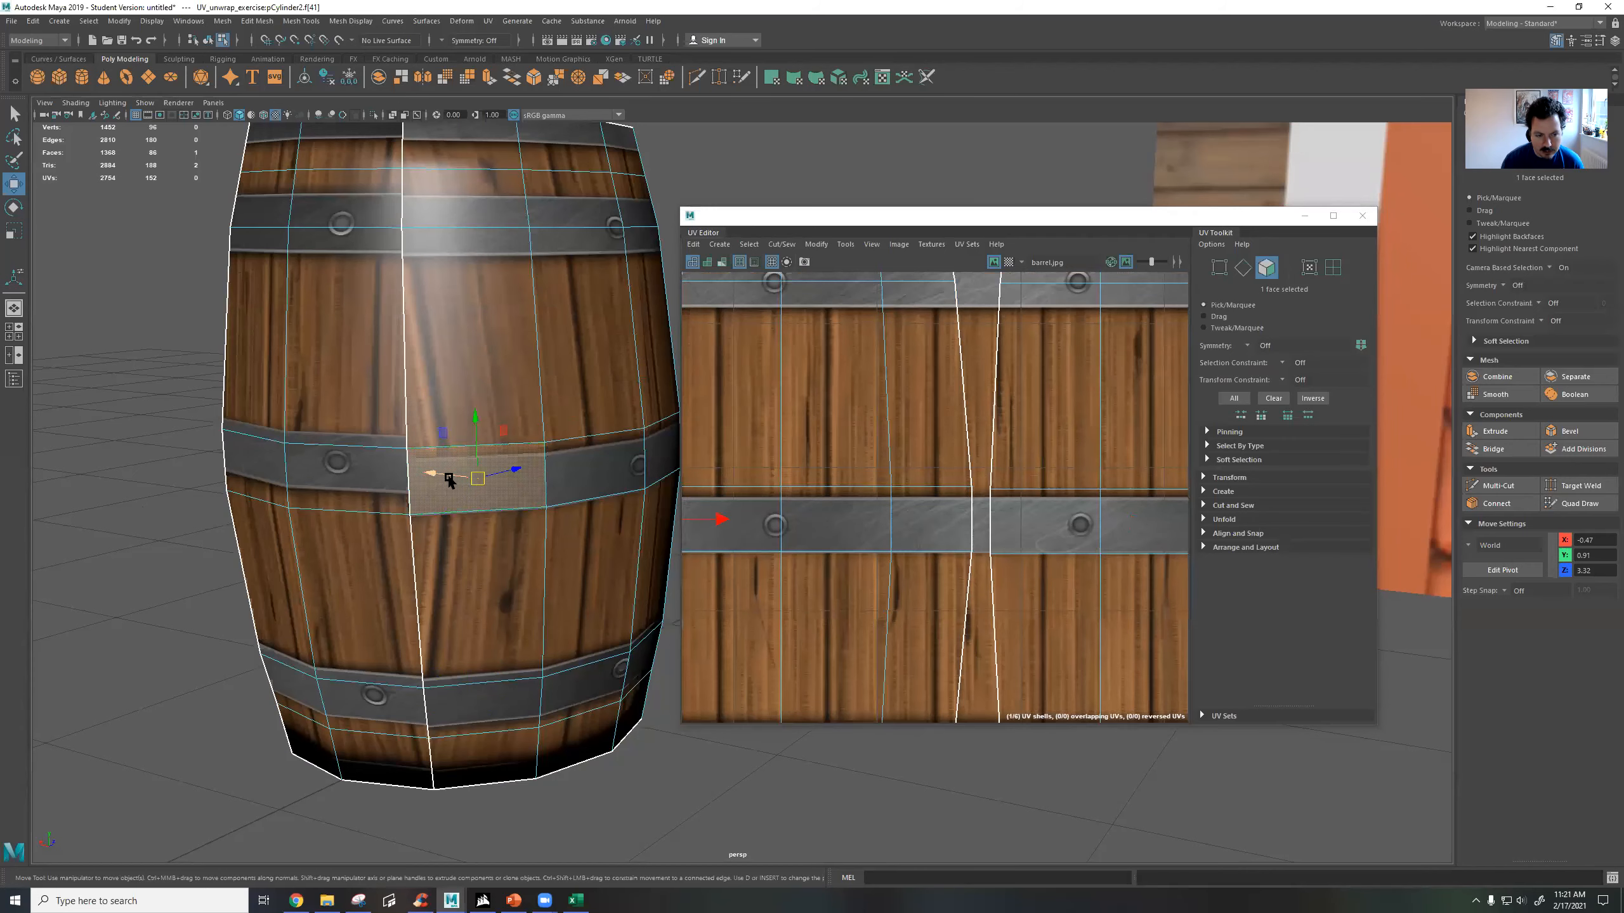
pyautogui.keyDown('alt'); pyautogui.moveTo(940, 479); pyautogui.dragTo(1230, 429, button='middle'); pyautogui.keyUp('alt')
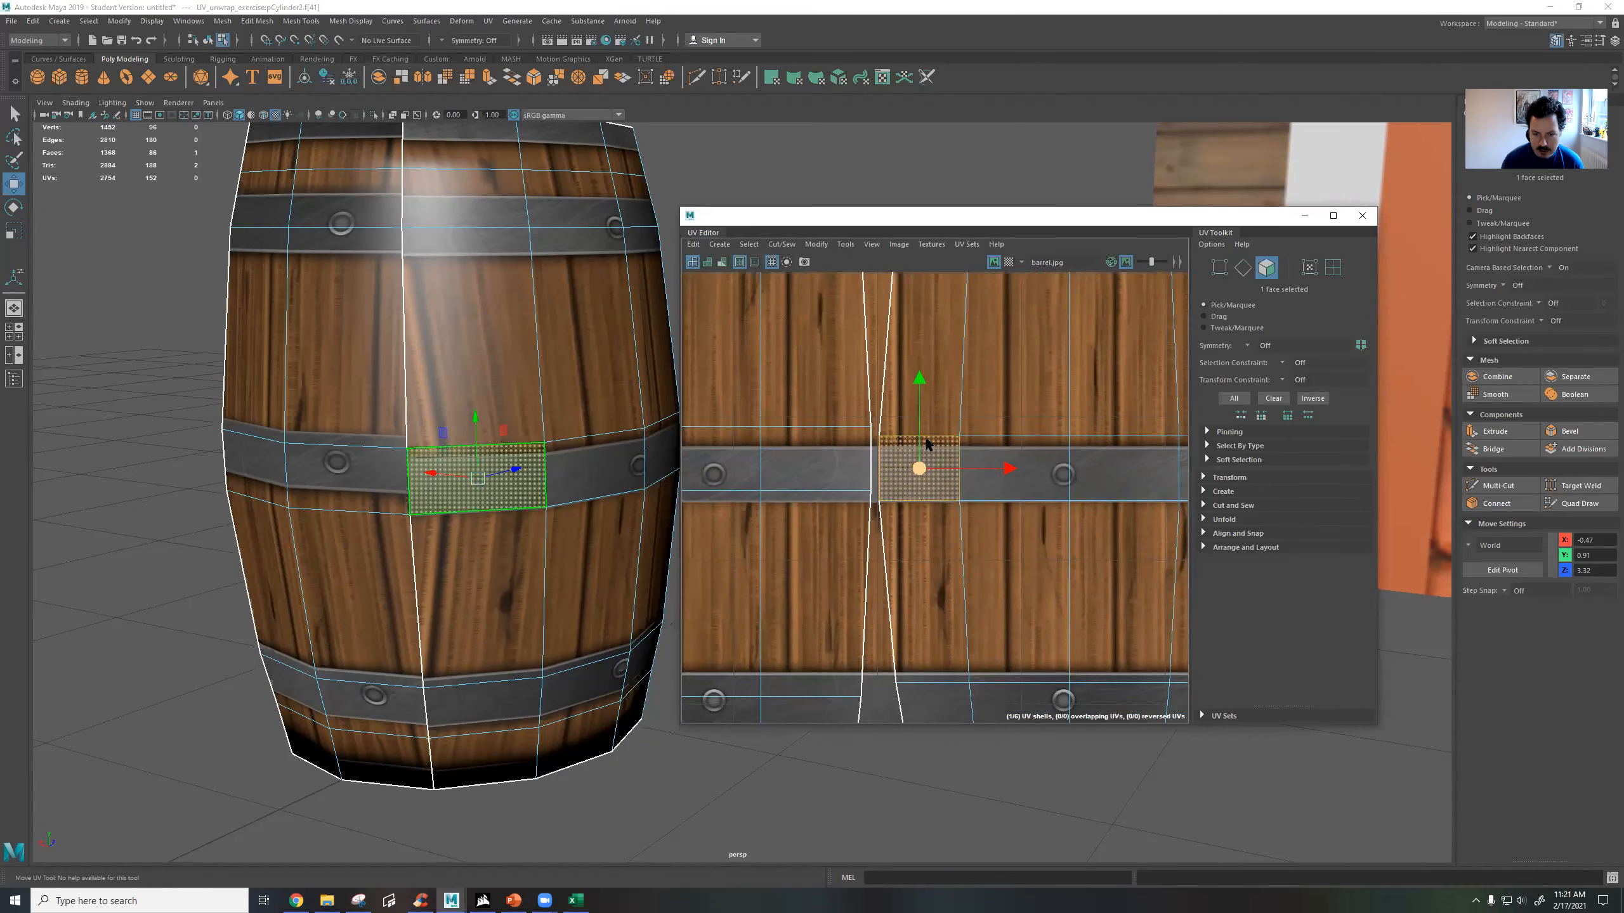
pyautogui.click(875, 448)
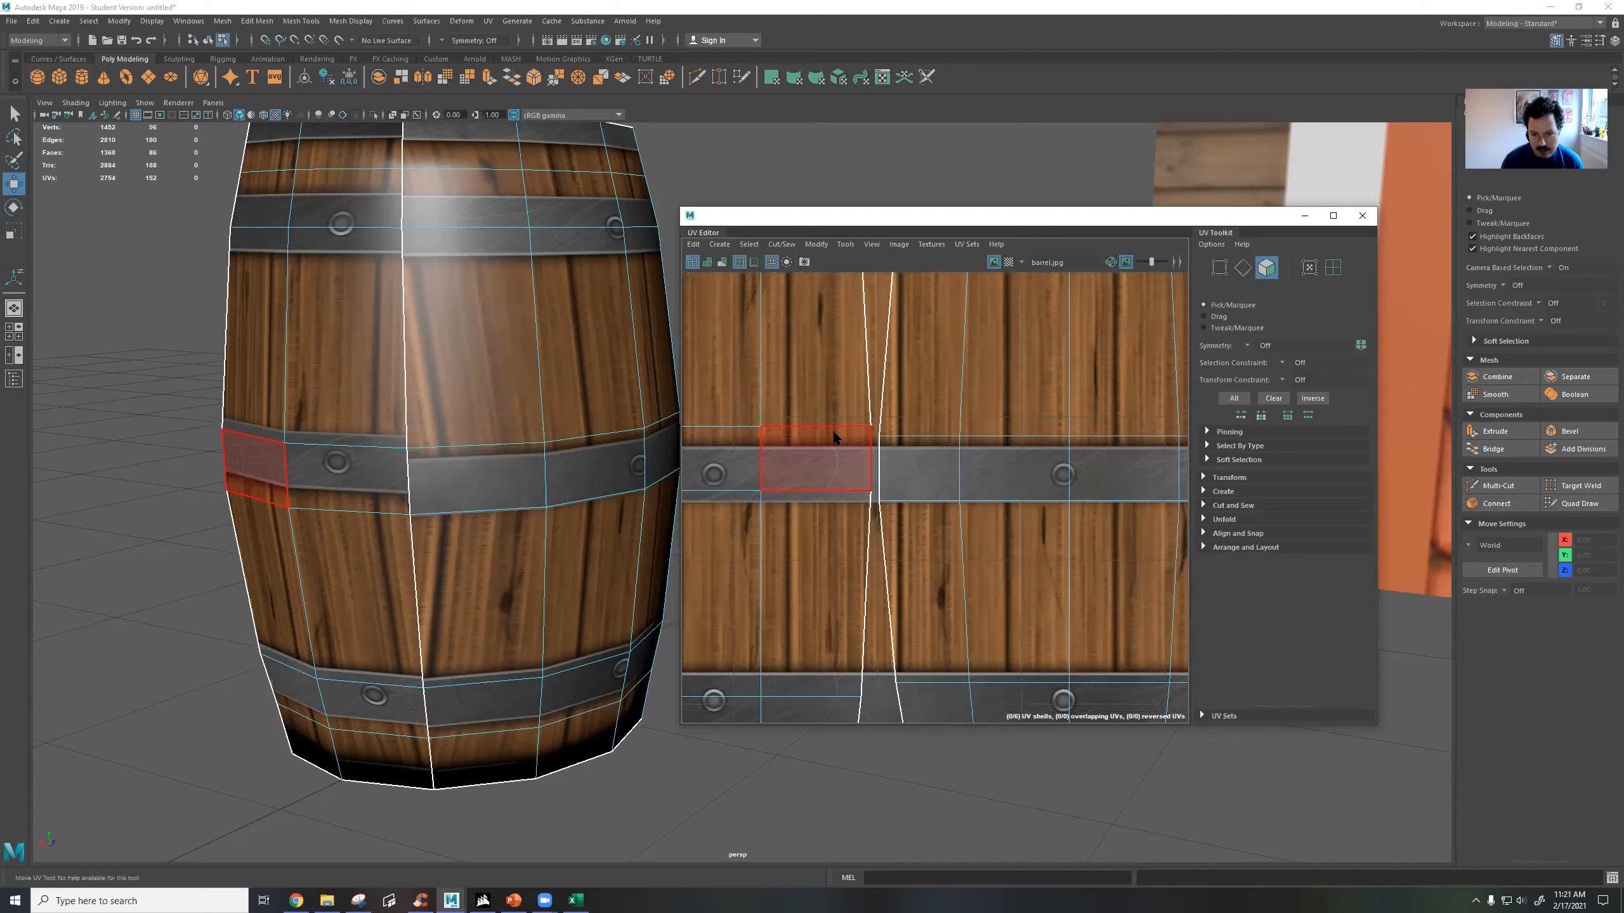
pyautogui.click(815, 463)
pyautogui.click(933, 467)
pyautogui.click(935, 469)
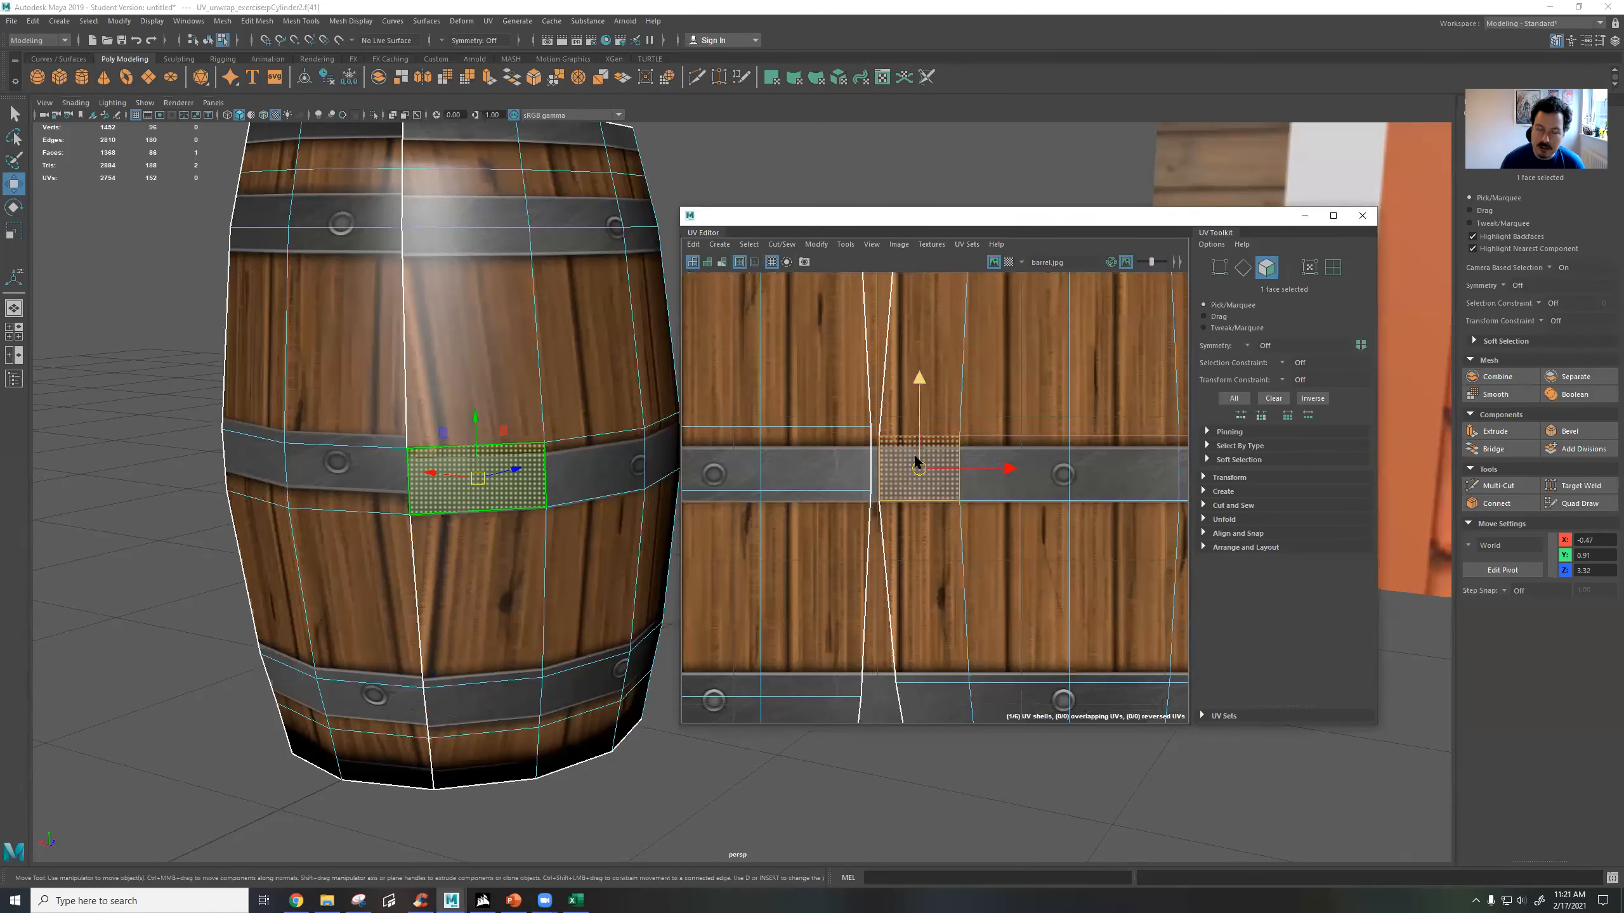
pyautogui.scroll(-4, 914, 455)
pyautogui.scroll(-2, 916, 462)
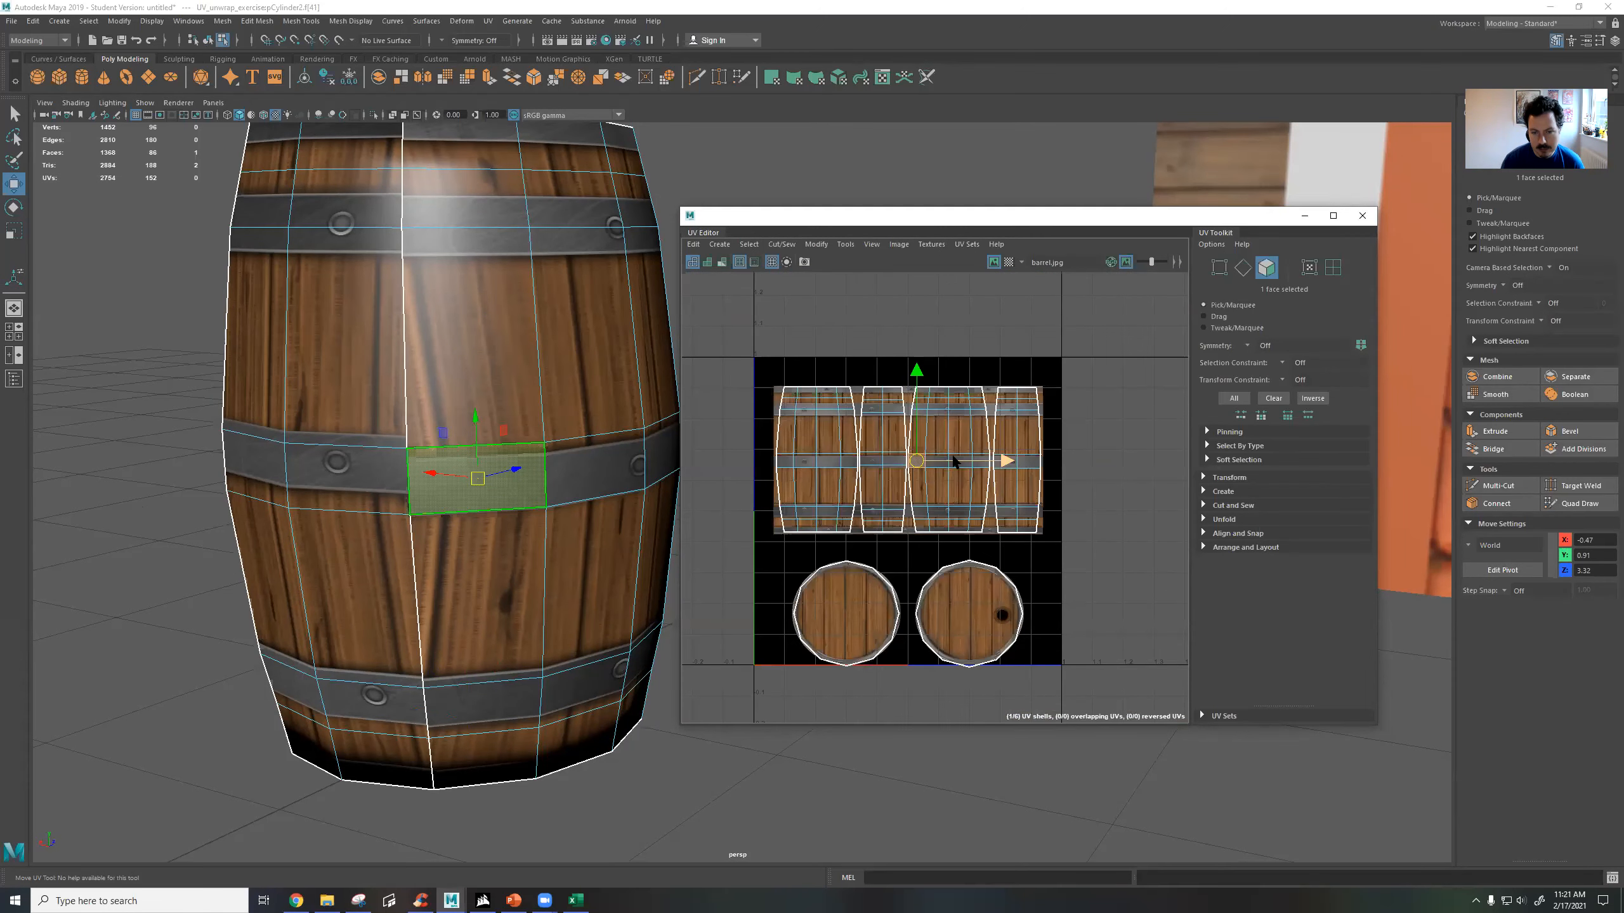
pyautogui.scroll(4, 902, 461)
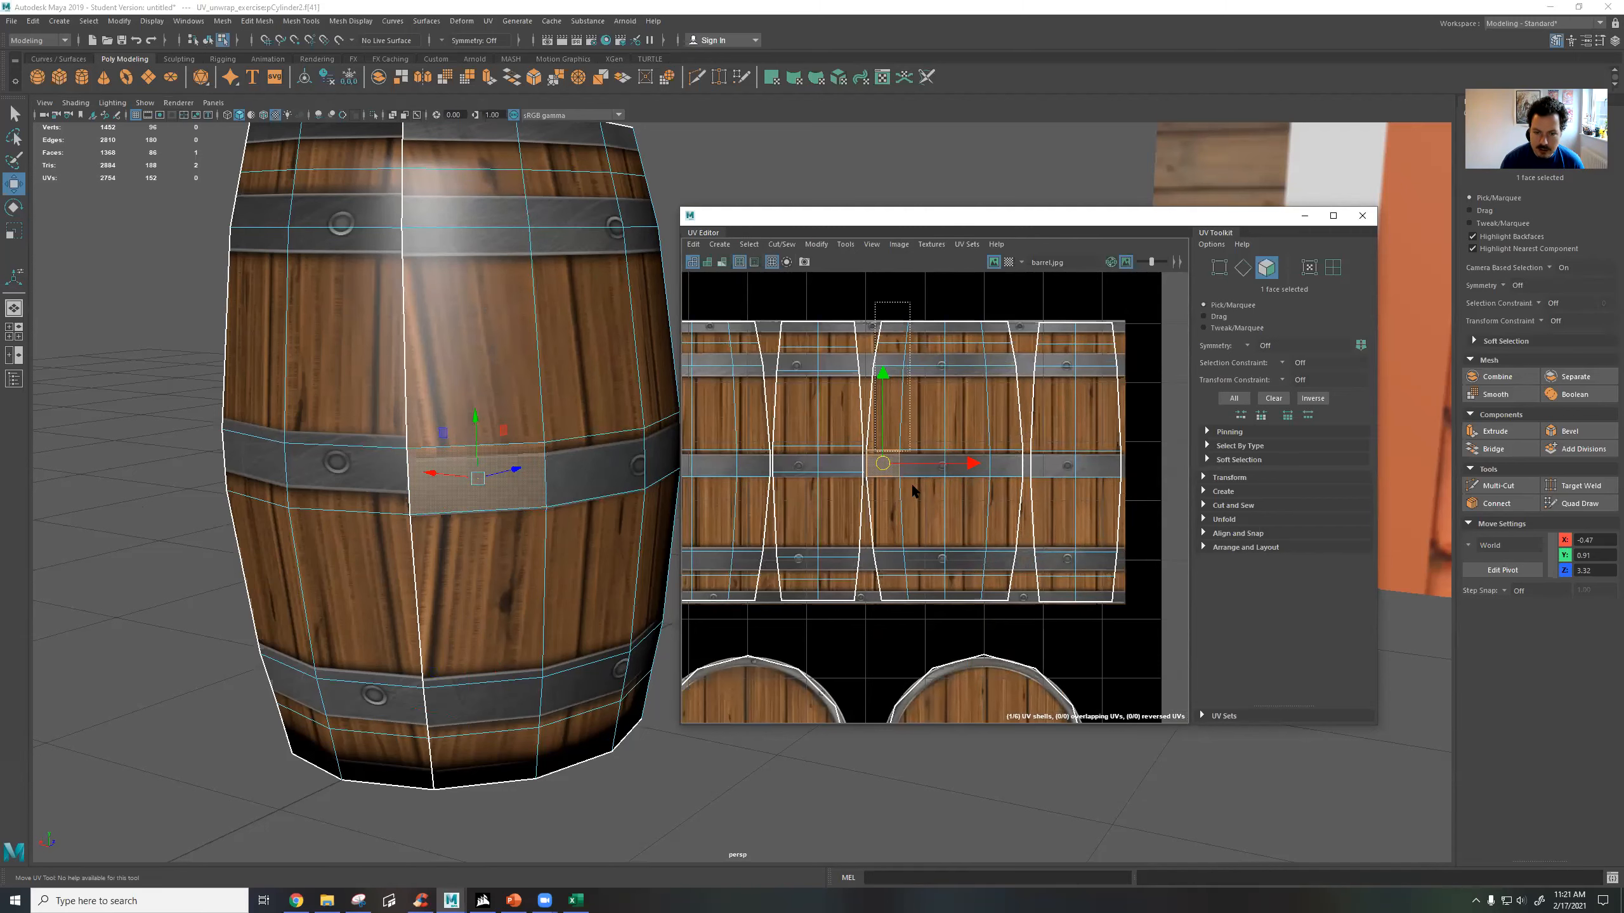
# Select the faces of the narrow side UV shell beside the seam and compare their placement with the middle metal band.
pyautogui.click(995, 589)
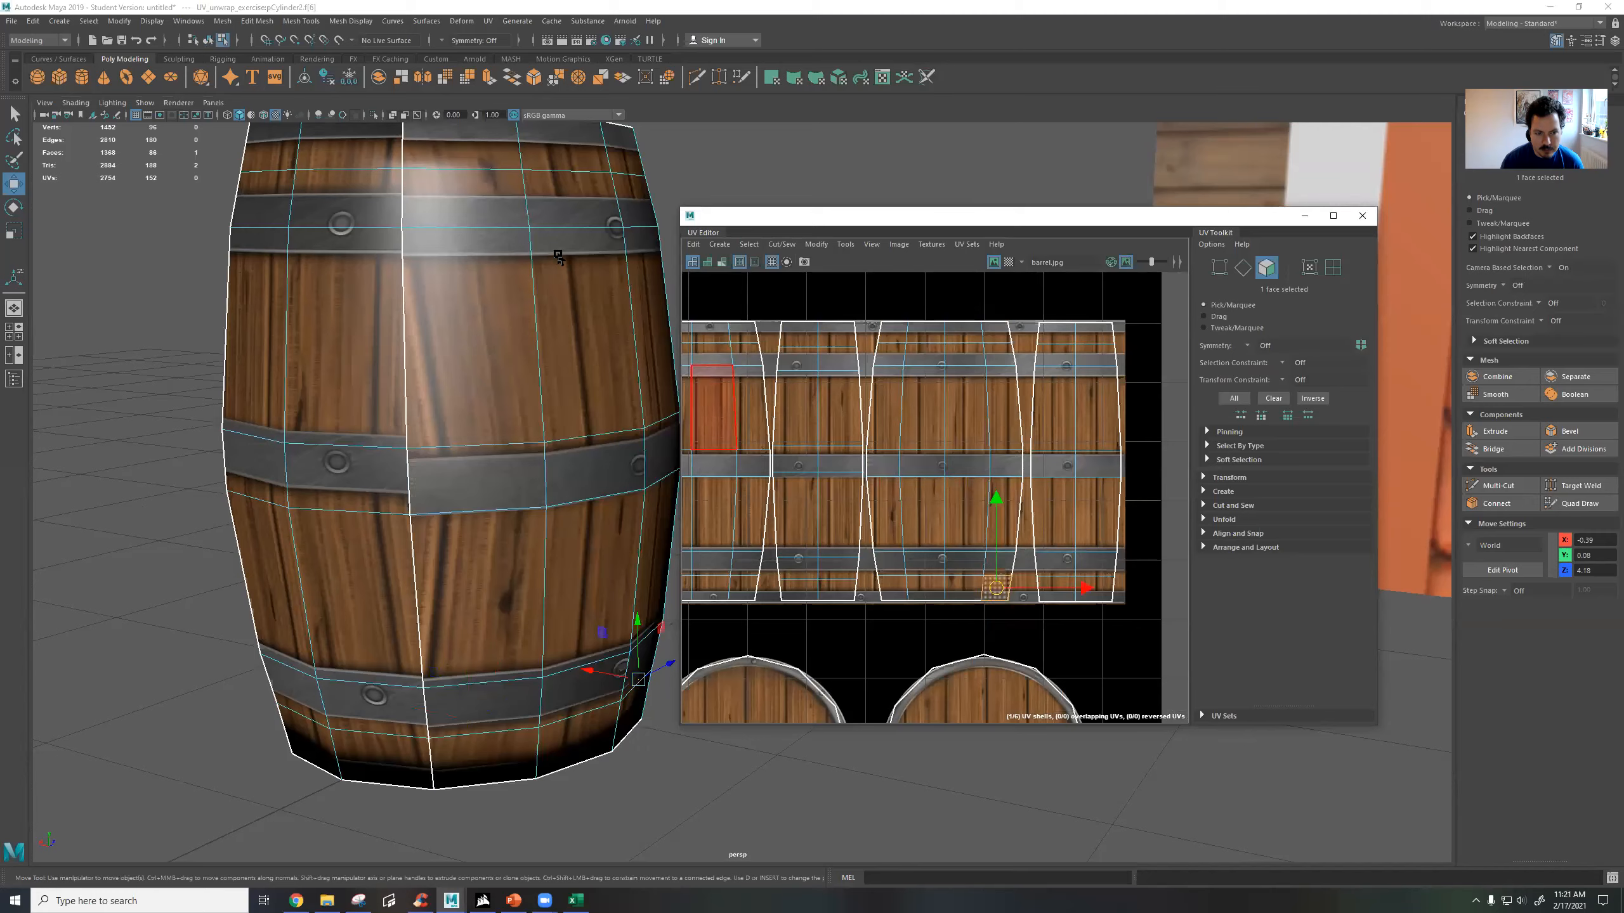
pyautogui.keyDown('alt'); pyautogui.moveTo(443, 355); pyautogui.dragTo(321, 371); pyautogui.keyUp('alt')
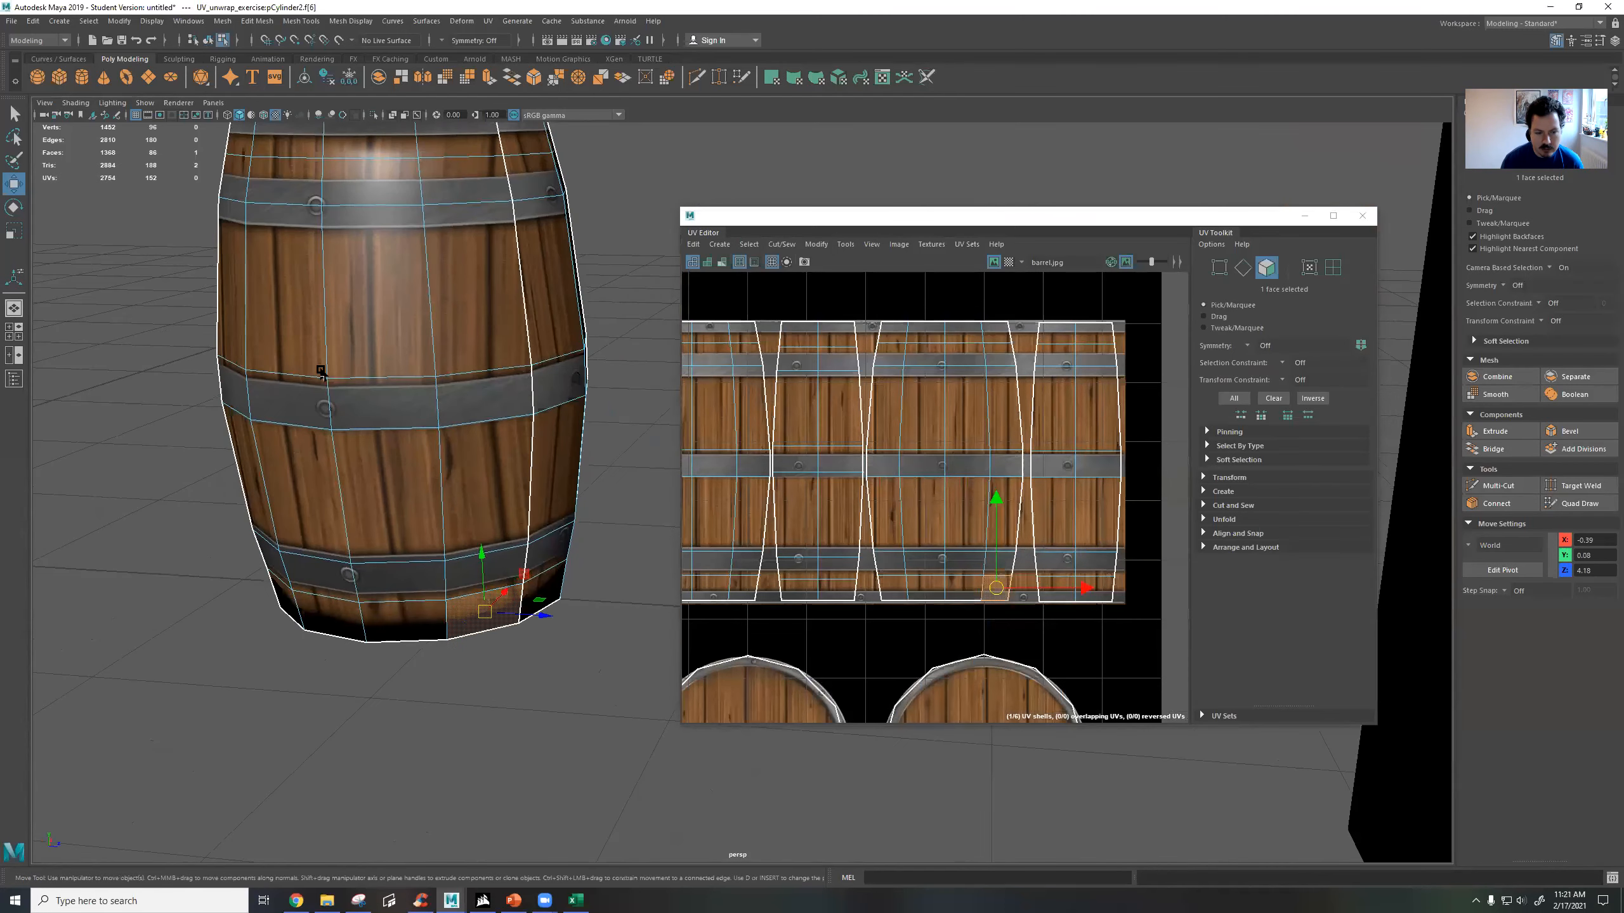
pyautogui.keyDown('alt'); pyautogui.moveTo(408, 420); pyautogui.dragTo(376, 348); pyautogui.keyUp('alt')
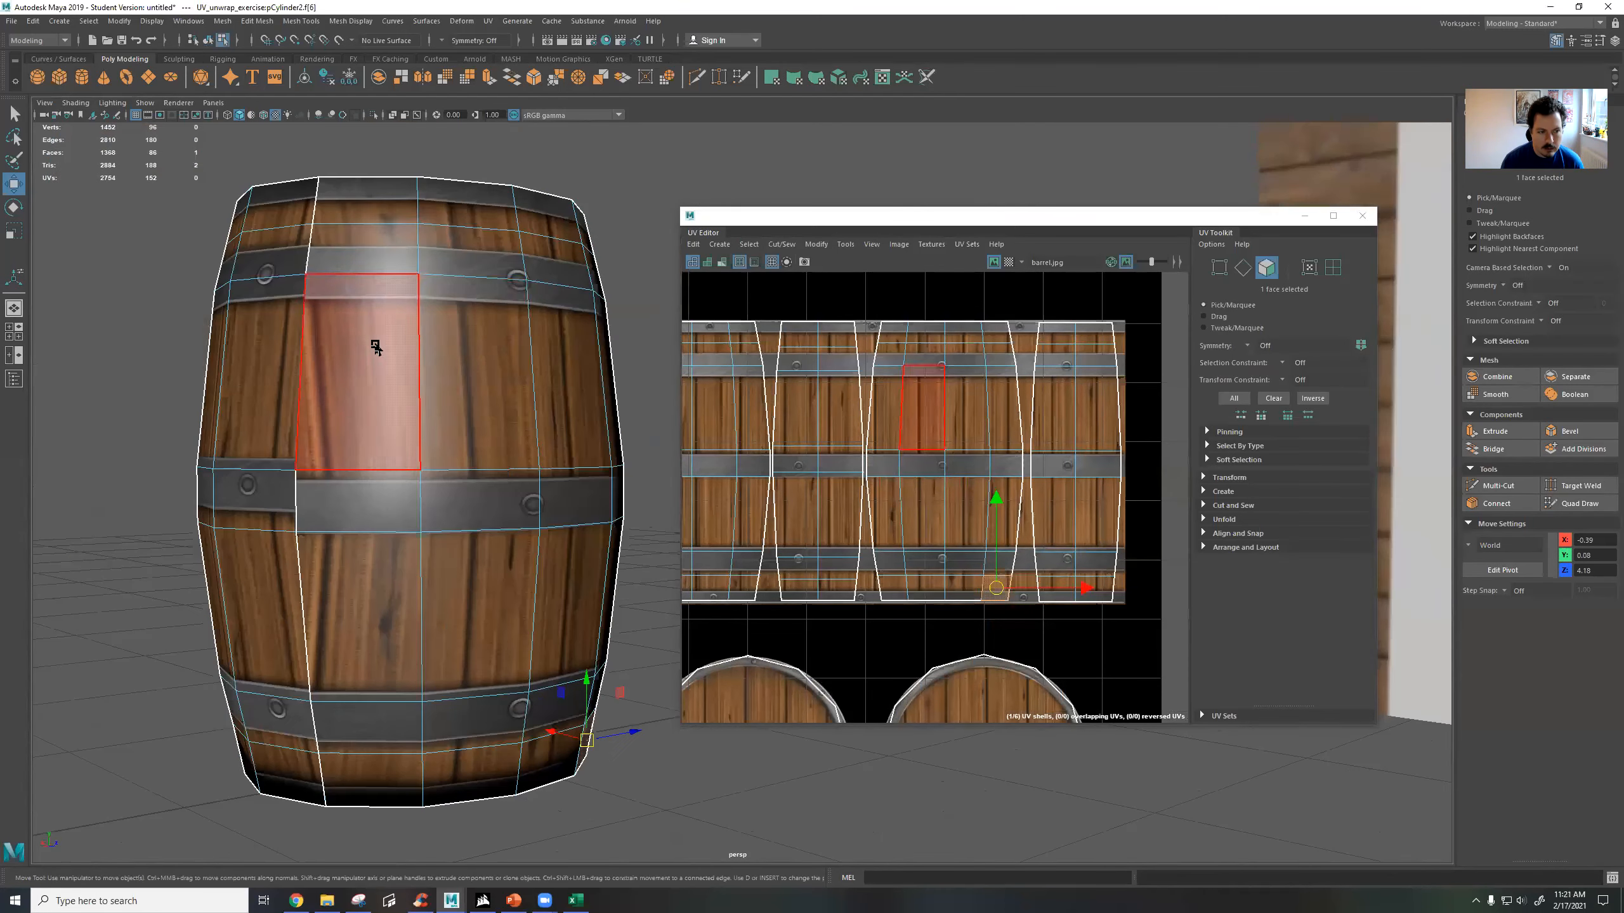
pyautogui.click(301, 214)
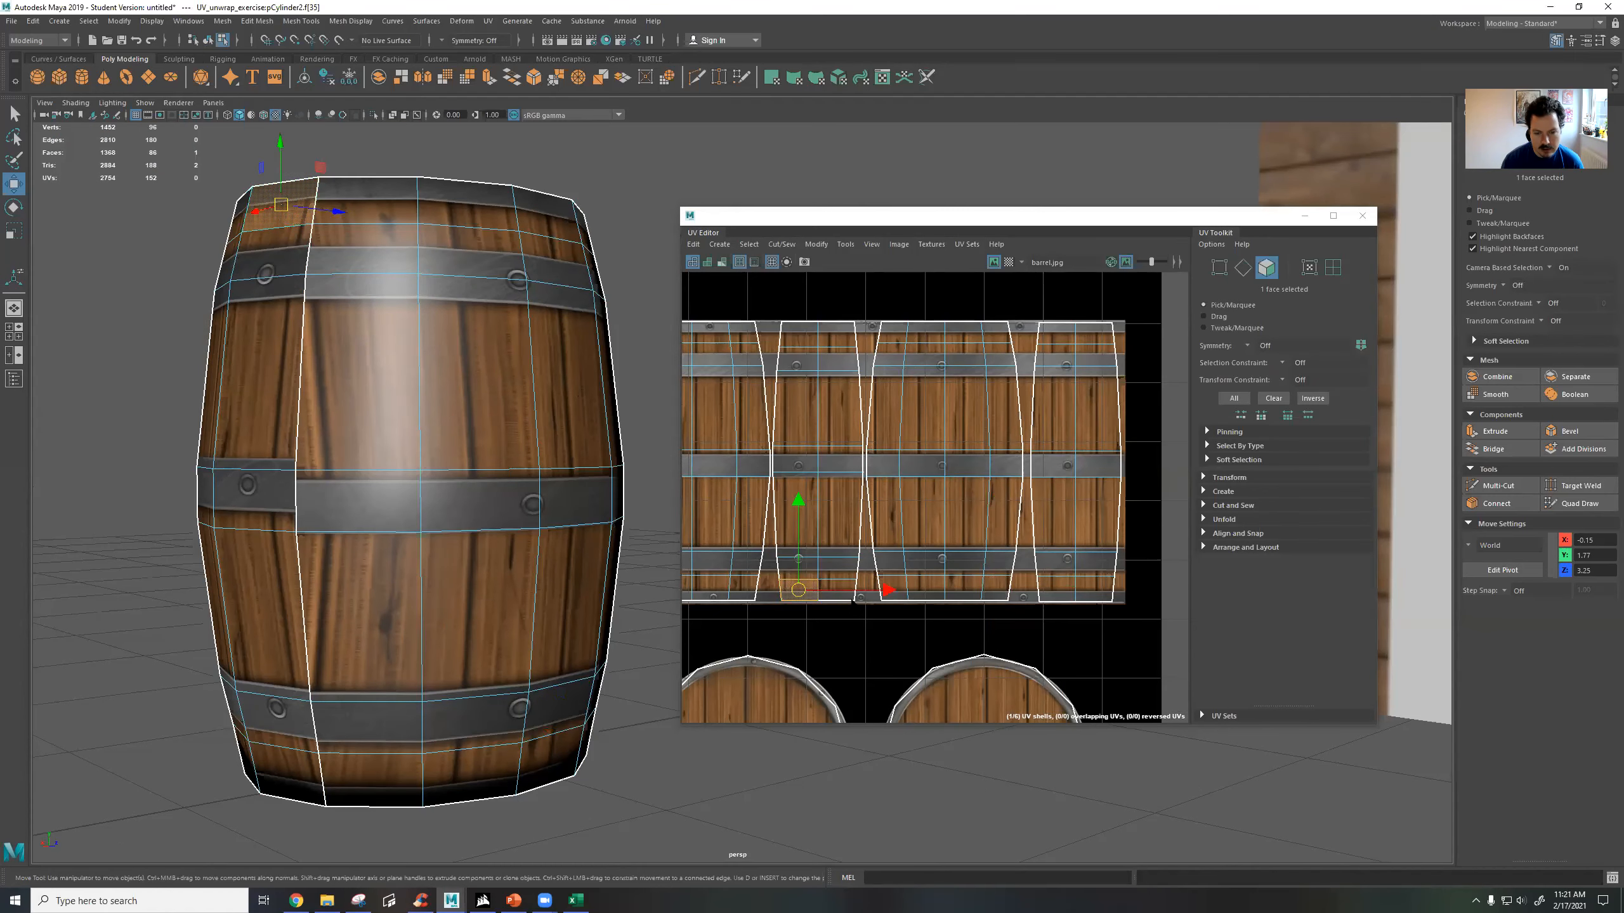
pyautogui.moveTo(787, 298); pyautogui.dragTo(853, 620)
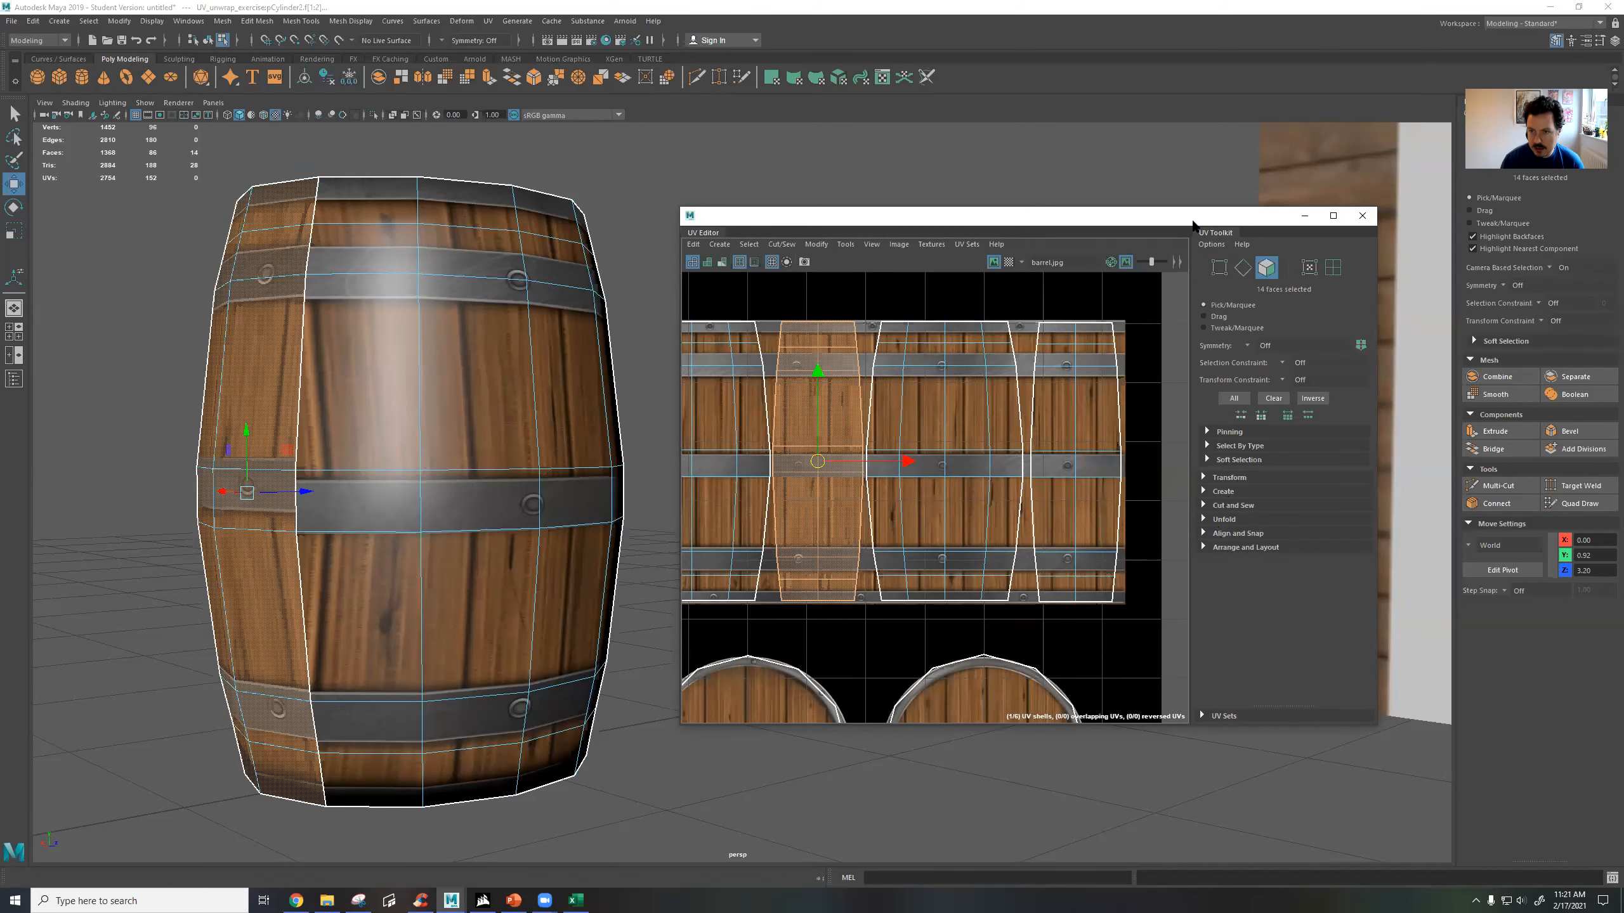
# Select all side-shell faces of the second barrel and apply a Cylindrical UV projection to them.
pyautogui.moveTo(1182, 225); pyautogui.dragTo(1195, 207)
pyautogui.scroll(-3, 415, 470)
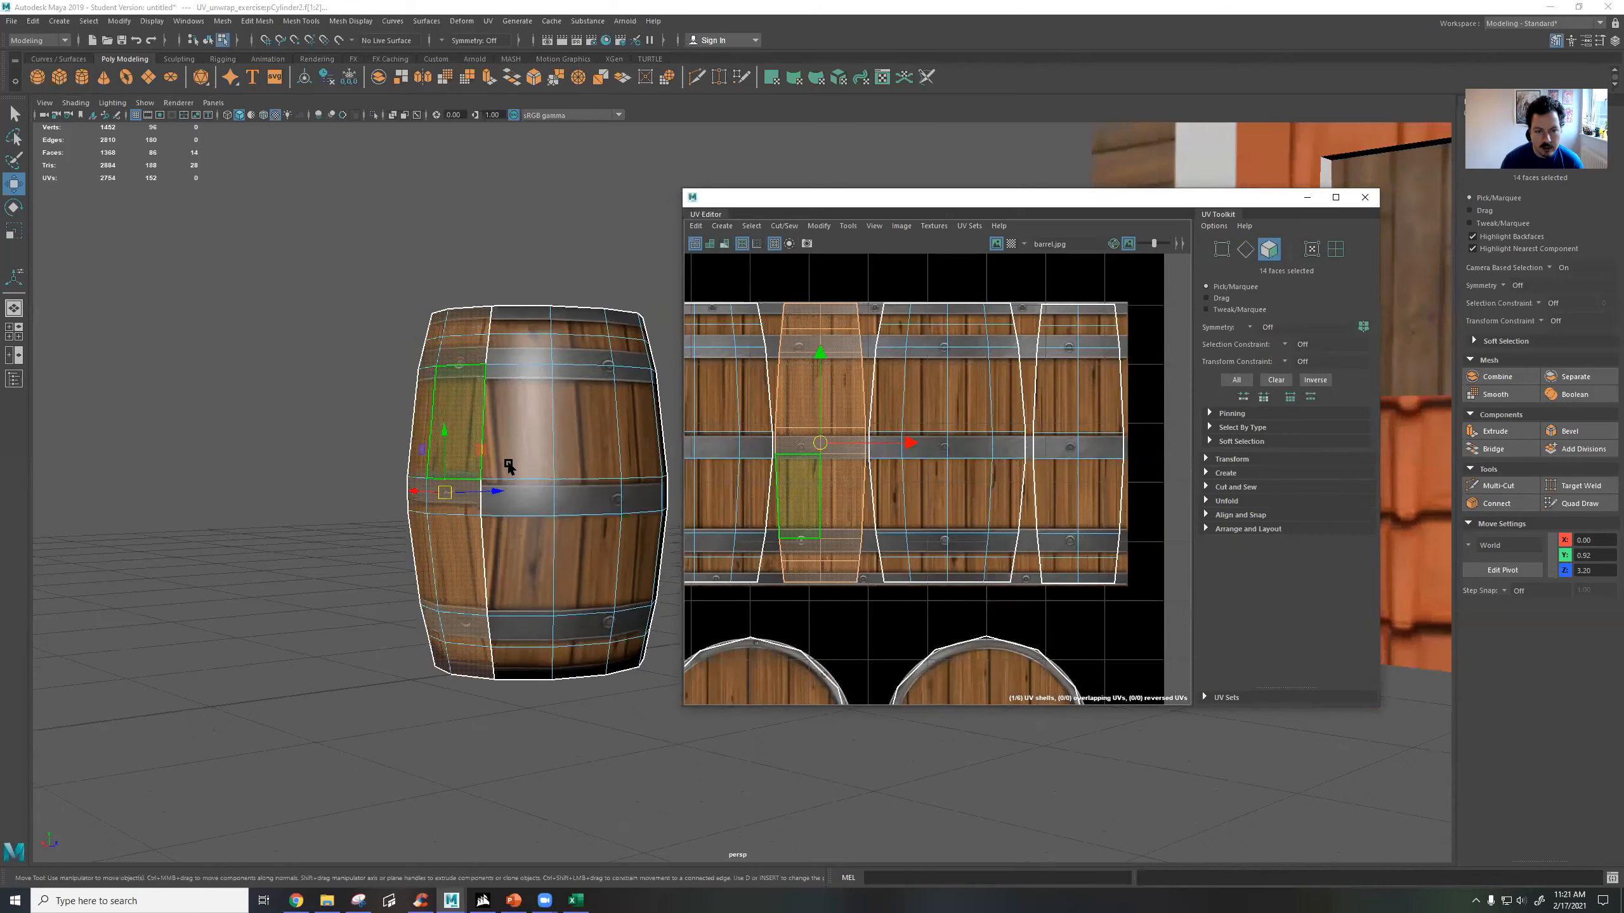
pyautogui.keyDown('alt'); pyautogui.moveTo(507, 465); pyautogui.dragTo(474, 479); pyautogui.keyUp('alt')
pyautogui.scroll(-4, 884, 442)
pyautogui.keyDown('alt'); pyautogui.moveTo(1008, 440); pyautogui.dragTo(1024, 434, button='middle'); pyautogui.keyUp('alt')
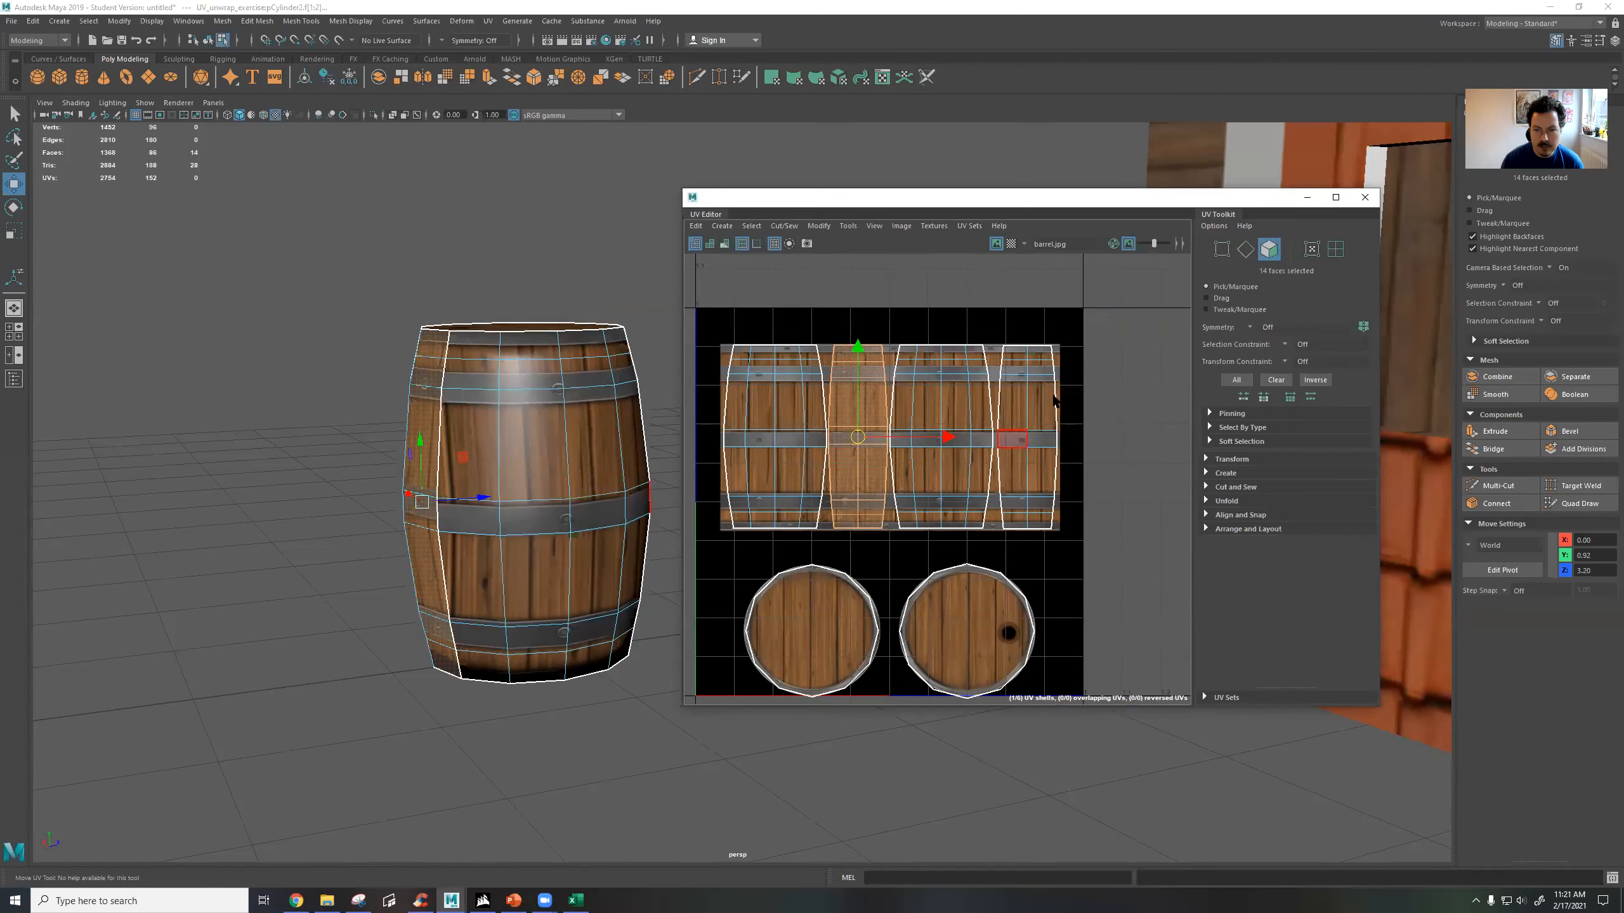
pyautogui.moveTo(1088, 346); pyautogui.dragTo(720, 529)
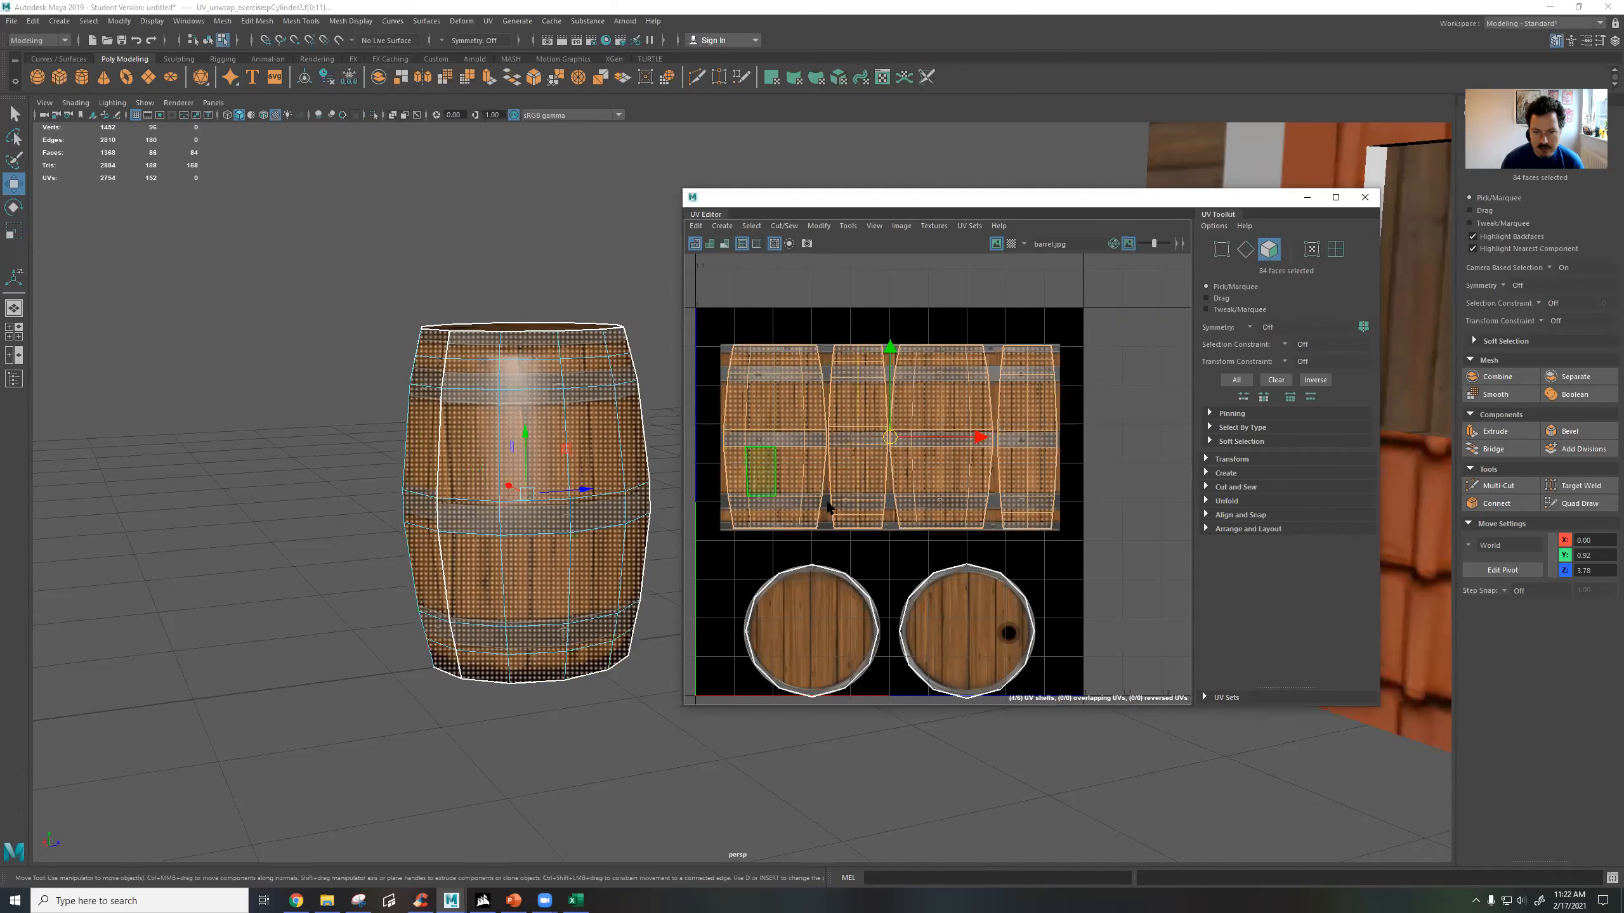
pyautogui.click(488, 21)
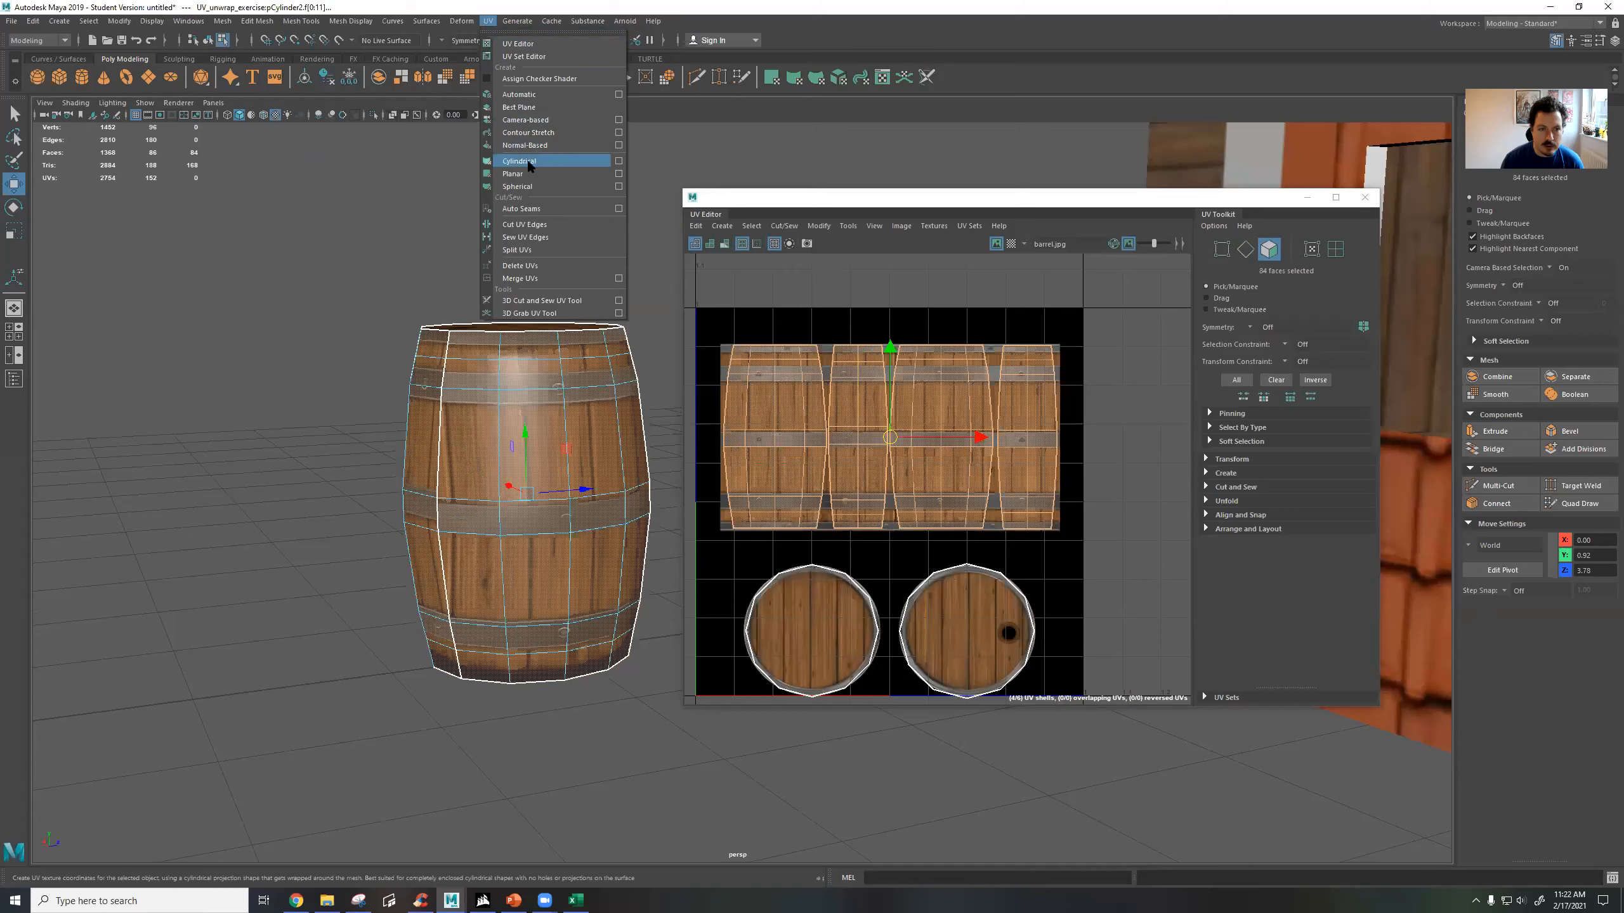
pyautogui.click(576, 160)
pyautogui.scroll(-5, 914, 496)
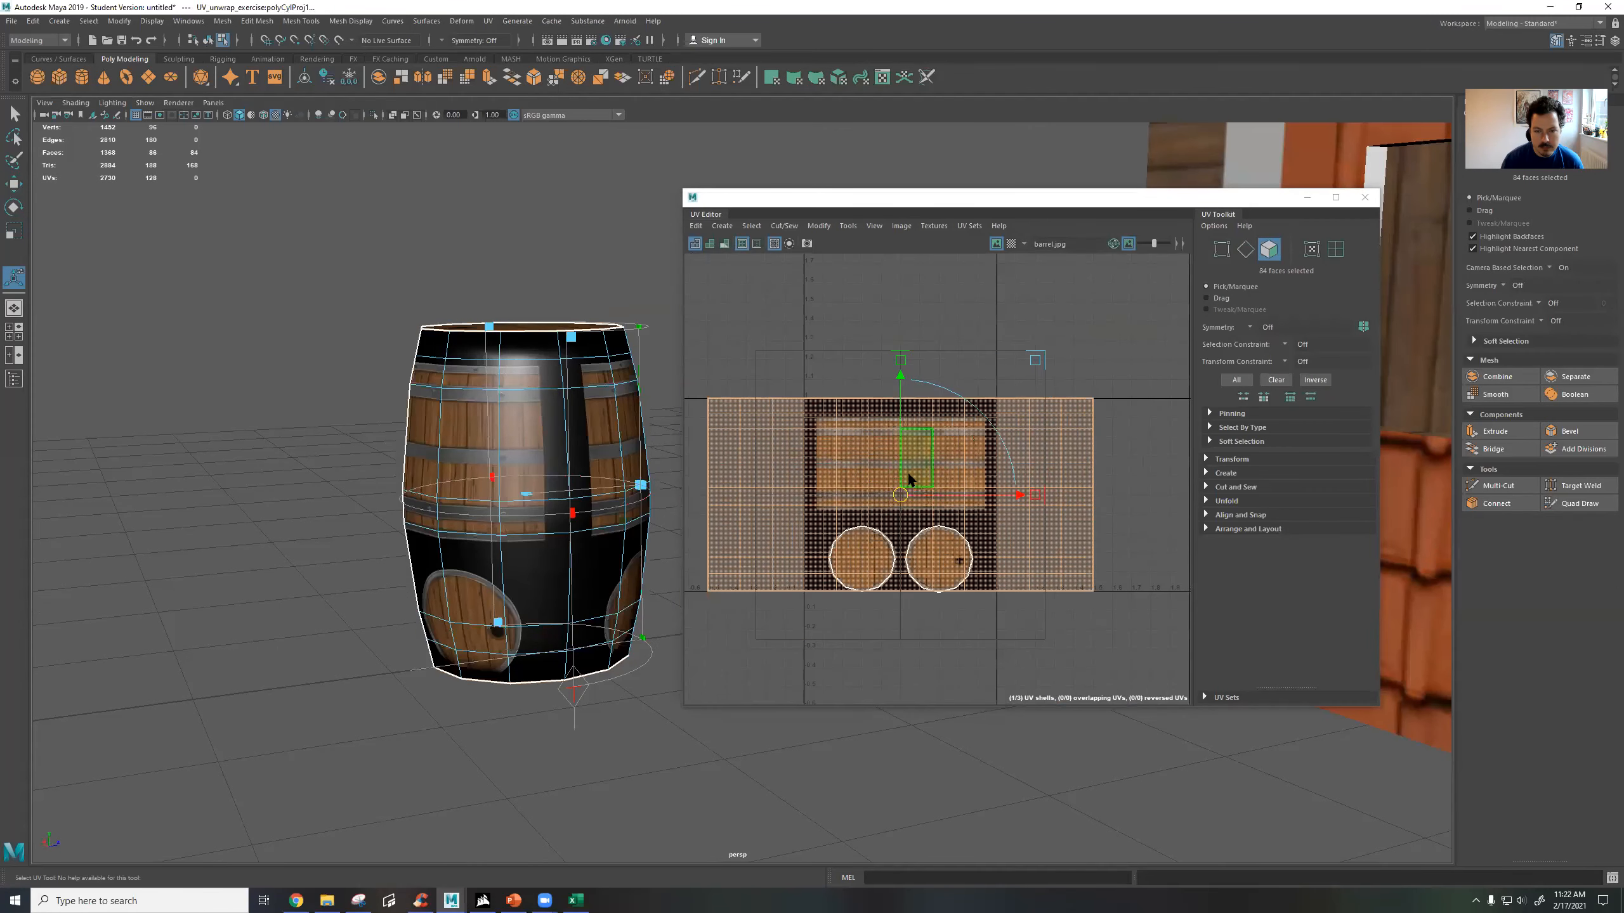
# Move the cylindrical UV shell off the barrel texture into the empty UV space above and beside it.
pyautogui.moveTo(905, 487); pyautogui.dragTo(1035, 337)
pyautogui.keyDown('alt'); pyautogui.moveTo(1094, 361); pyautogui.dragTo(1001, 456, button='middle'); pyautogui.keyUp('alt')
pyautogui.scroll(2, 1002, 456)
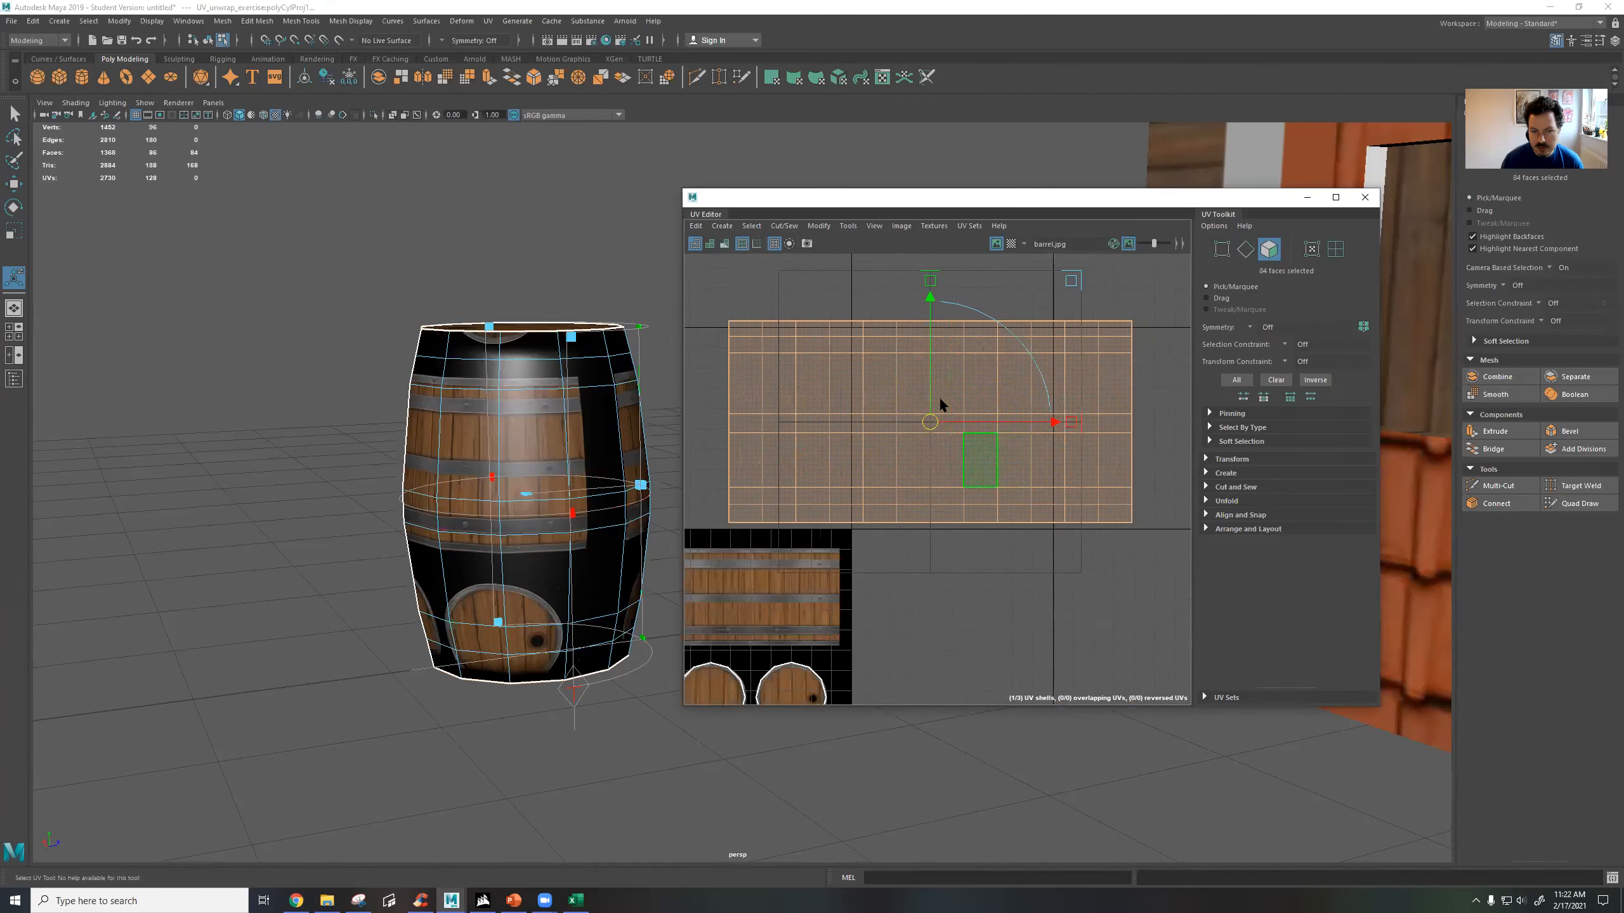
pyautogui.keyDown('alt'); pyautogui.moveTo(551, 379); pyautogui.dragTo(466, 395); pyautogui.keyUp('alt')
pyautogui.scroll(3, 916, 405)
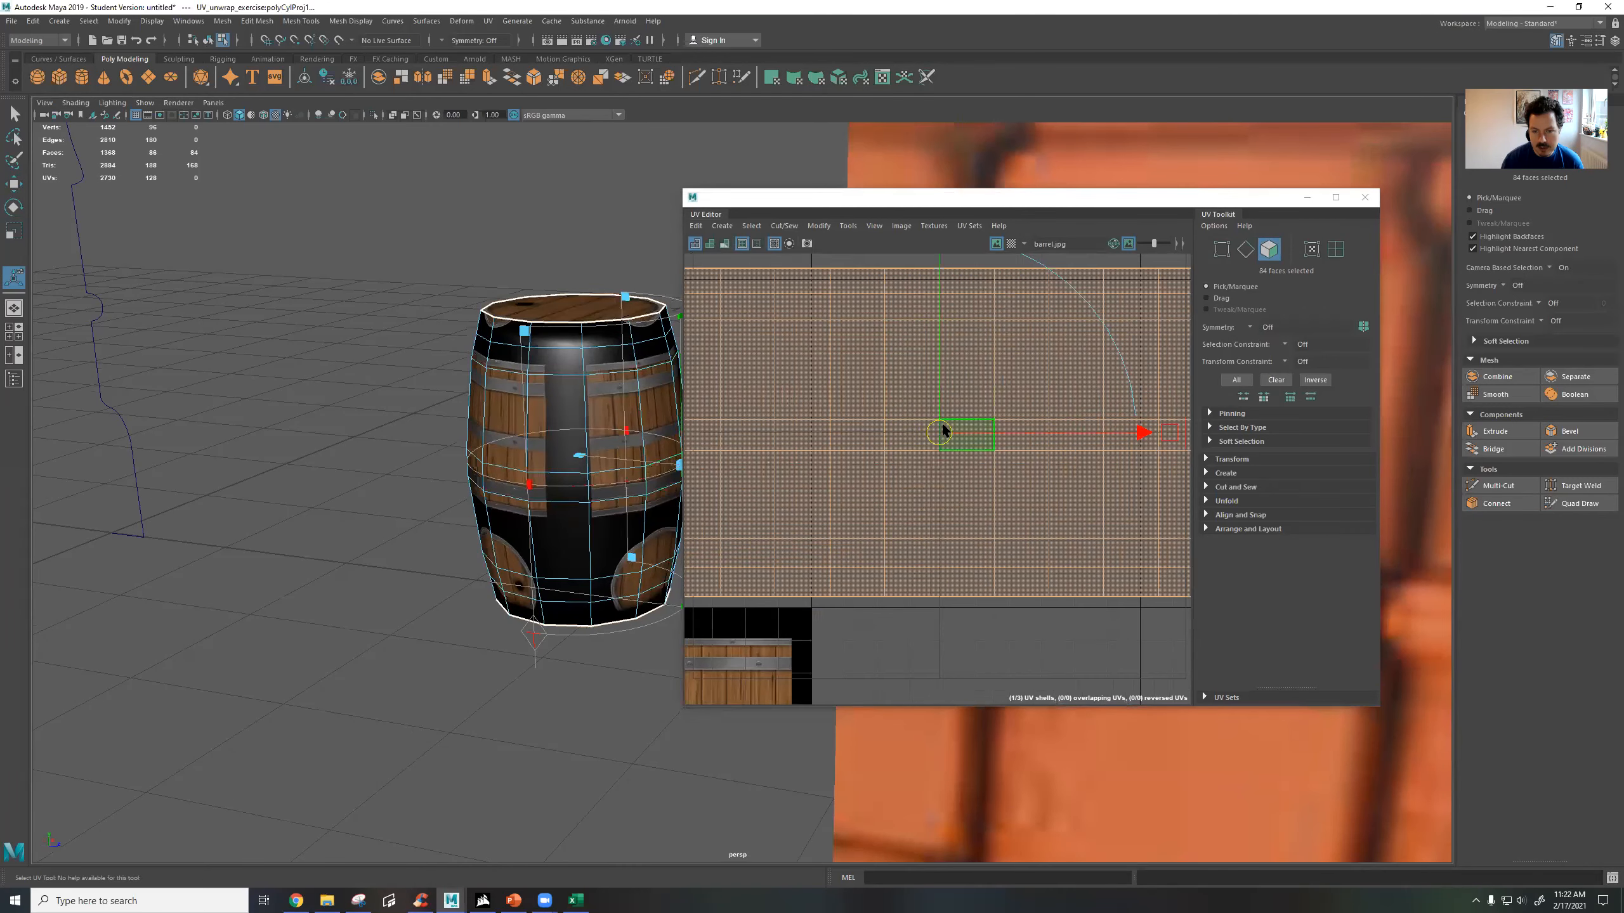
# Scale the cylindrical UV shell down and move it onto the plank area of the barrel texture.
pyautogui.press('r')
pyautogui.scroll(-4, 949, 415)
pyautogui.moveTo(735, 320); pyautogui.dragTo(1134, 525)
pyautogui.moveTo(959, 437); pyautogui.dragTo(776, 602)
pyautogui.press('w')
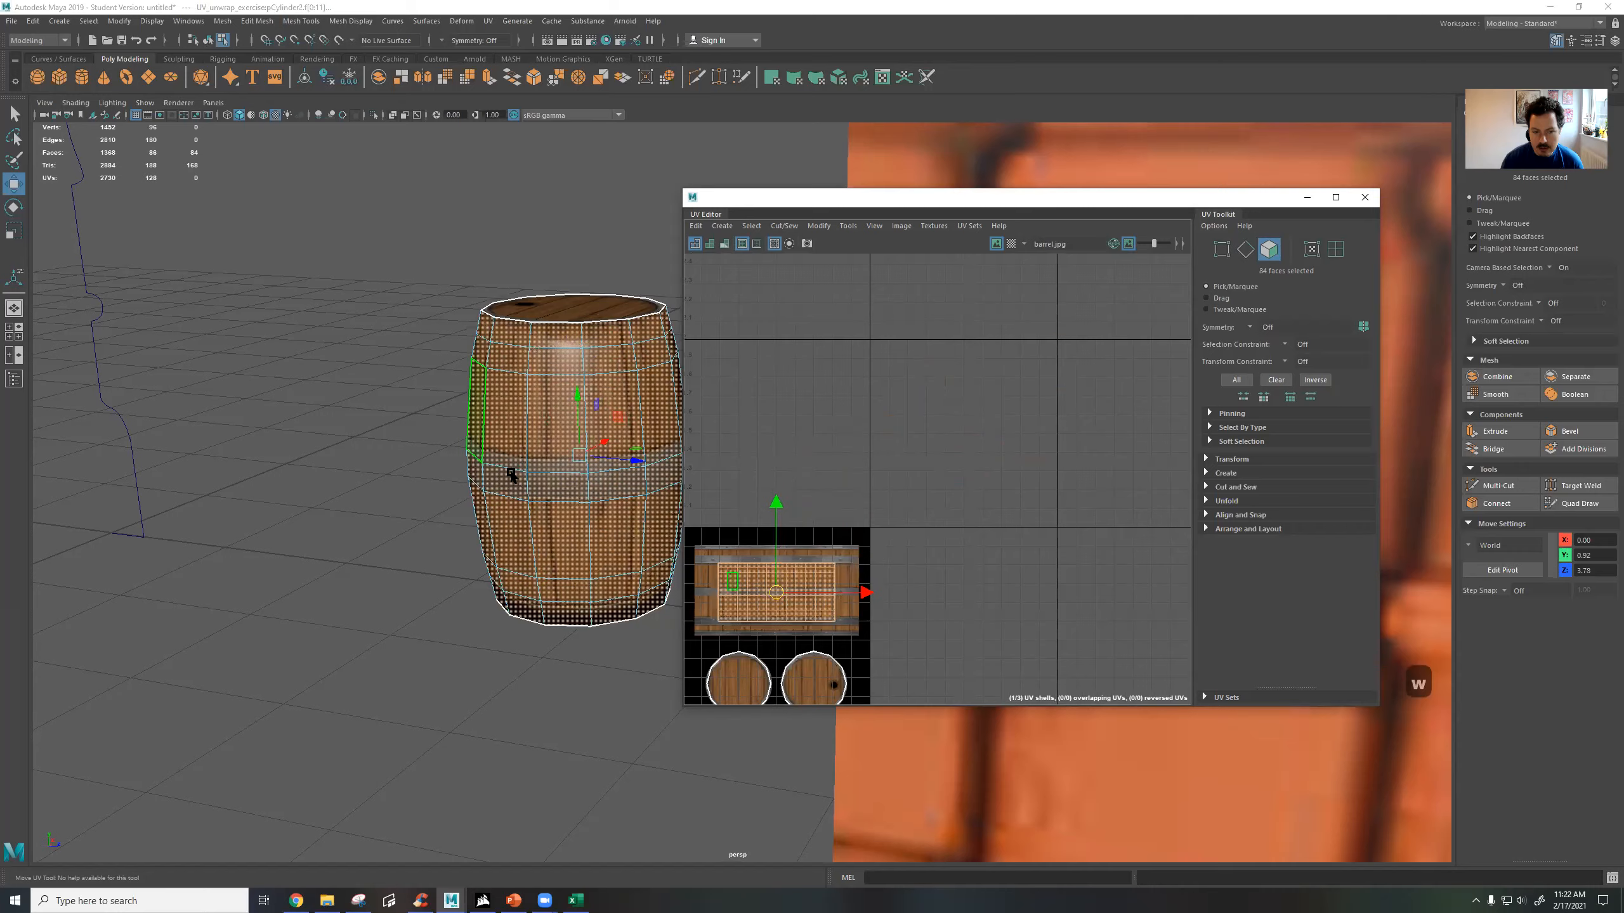
# Examine how the metal bands run around the barrel's side and across the remaining seam.
pyautogui.scroll(3, 509, 474)
pyautogui.keyDown('alt'); pyautogui.moveTo(580, 466); pyautogui.dragTo(35, 346); pyautogui.keyUp('alt')
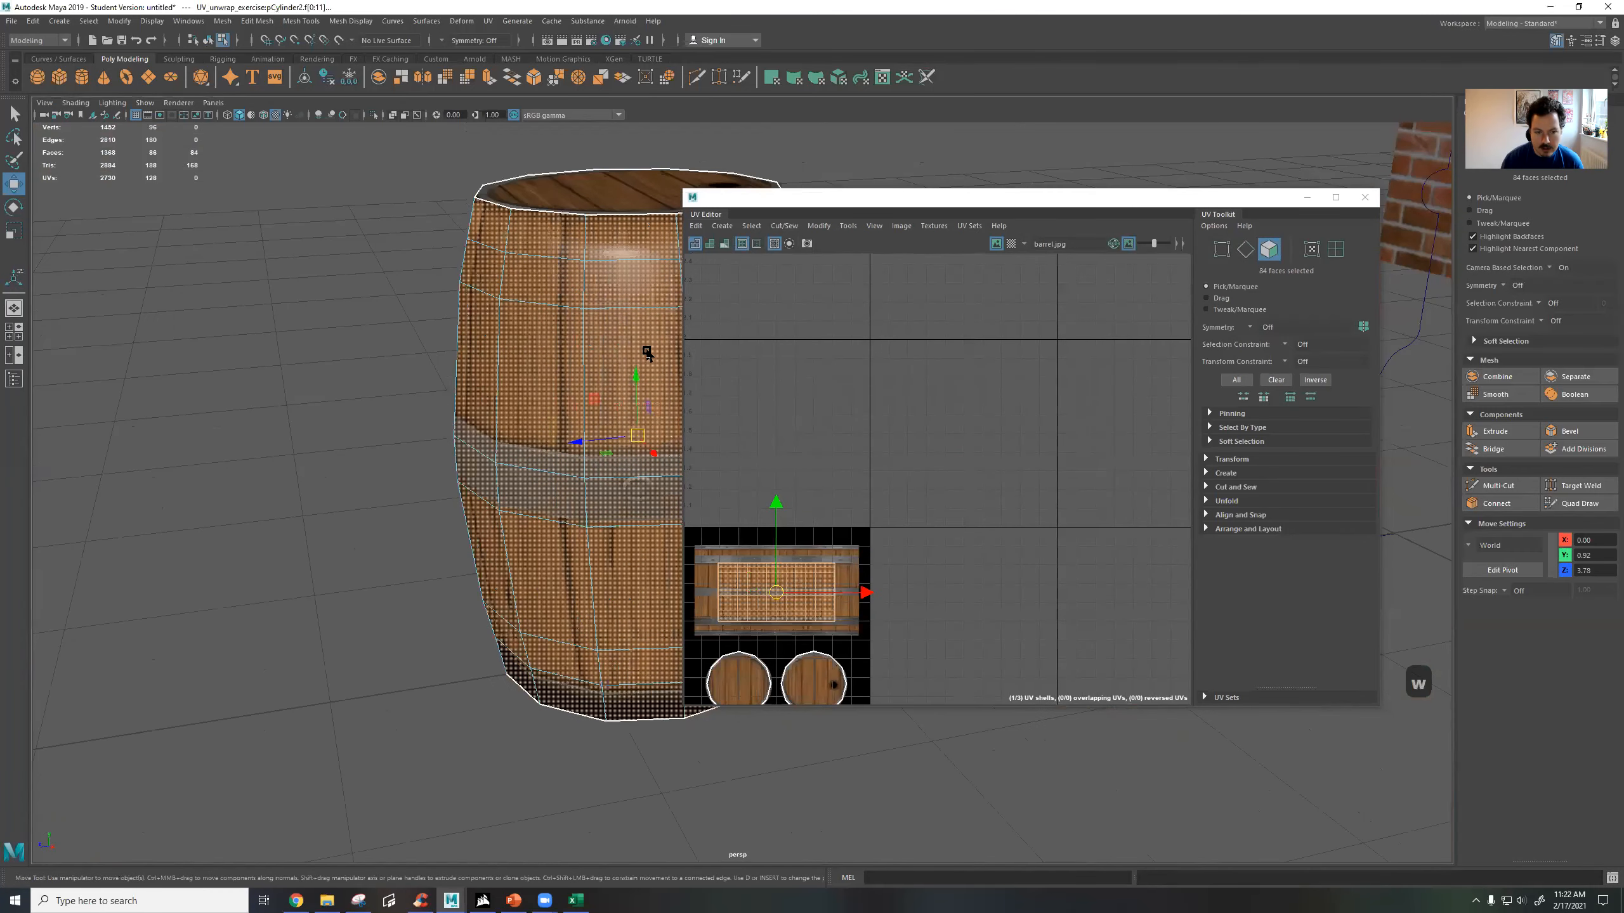
pyautogui.keyDown('alt'); pyautogui.moveTo(647, 354); pyautogui.dragTo(391, 327, button='middle'); pyautogui.keyUp('alt')
pyautogui.keyDown('alt'); pyautogui.moveTo(391, 327); pyautogui.dragTo(431, 325); pyautogui.keyUp('alt')
pyautogui.keyDown('alt'); pyautogui.moveTo(431, 325); pyautogui.dragTo(465, 358, button='middle'); pyautogui.keyUp('alt')
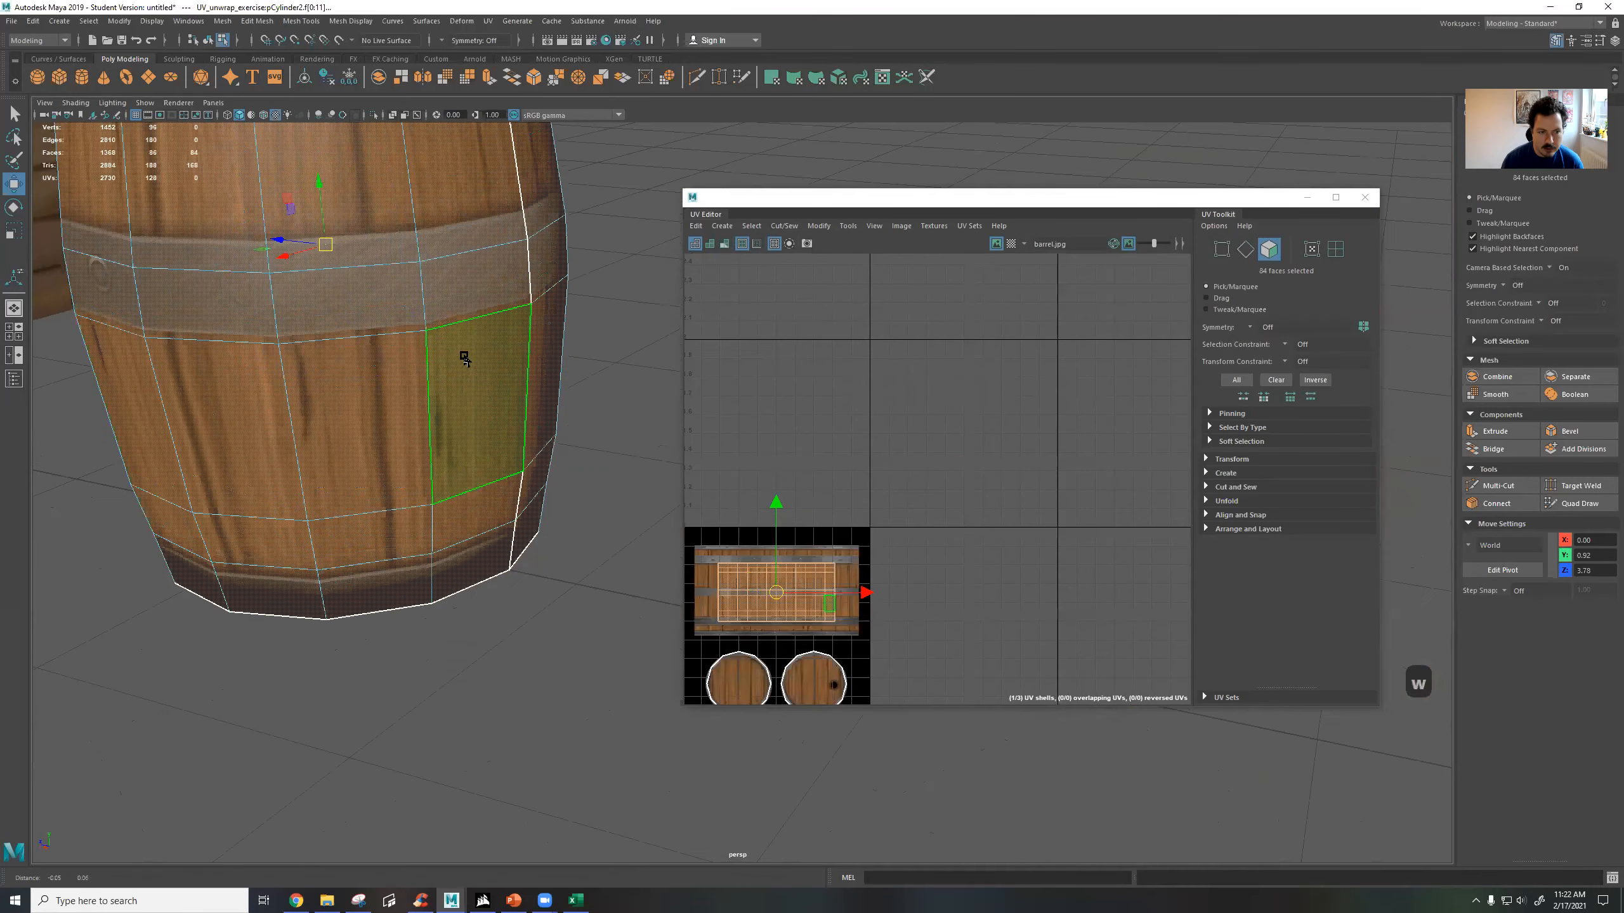
pyautogui.keyDown('alt'); pyautogui.moveTo(465, 359); pyautogui.dragTo(430, 320); pyautogui.keyUp('alt')
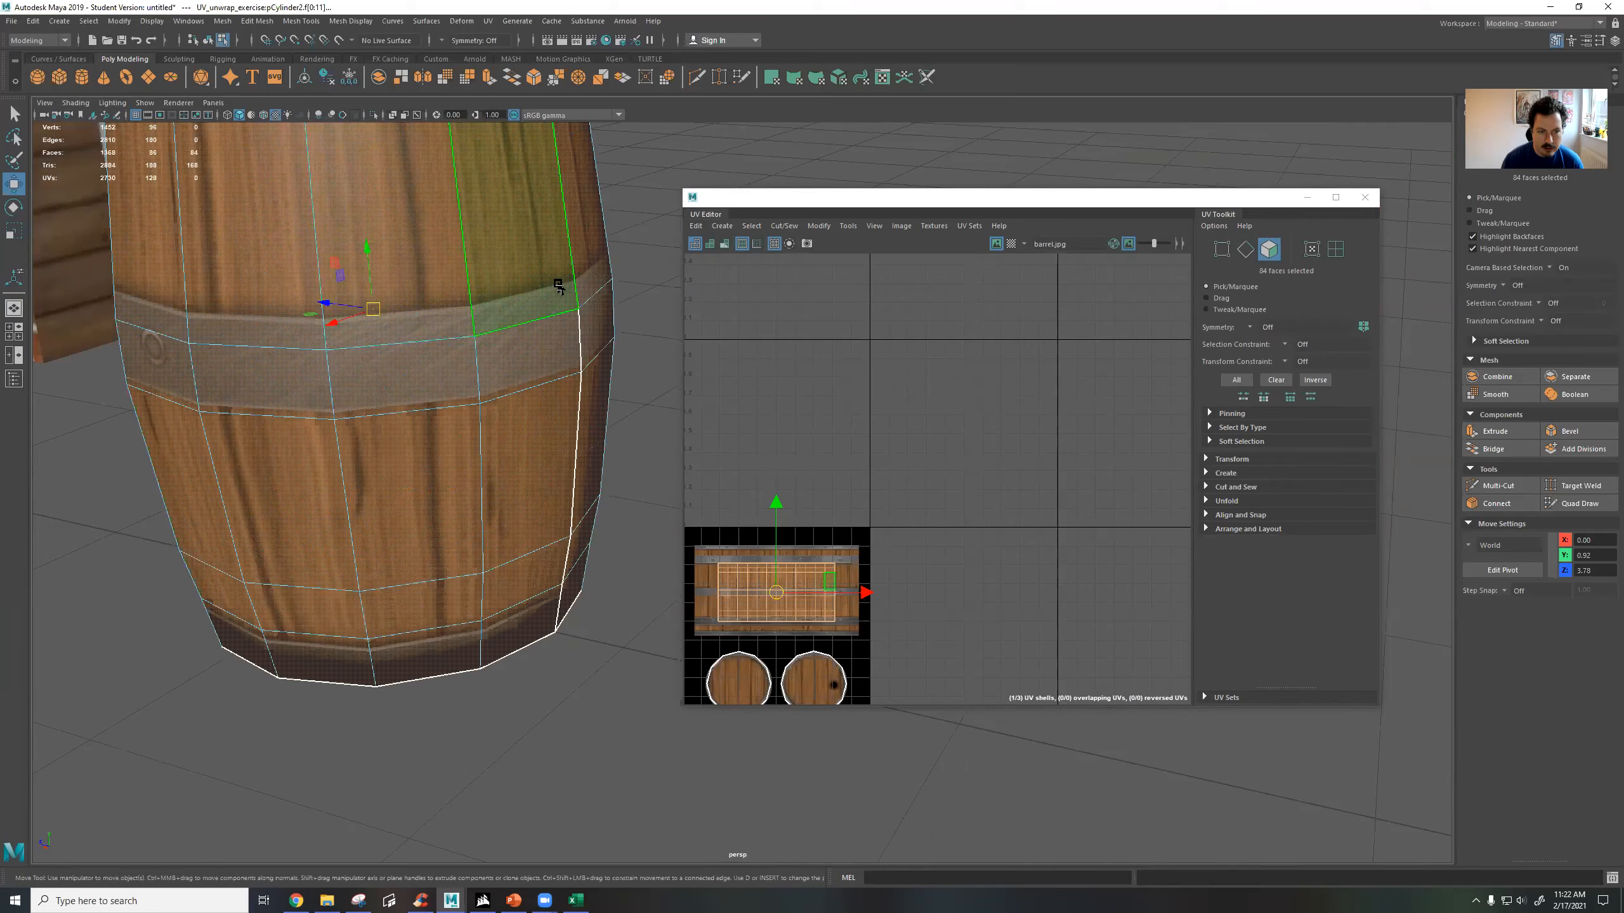
# Move and scale the cylindrical UV shell to fill the full width and height of the barrel-side texture.
pyautogui.scroll(10, 756, 605)
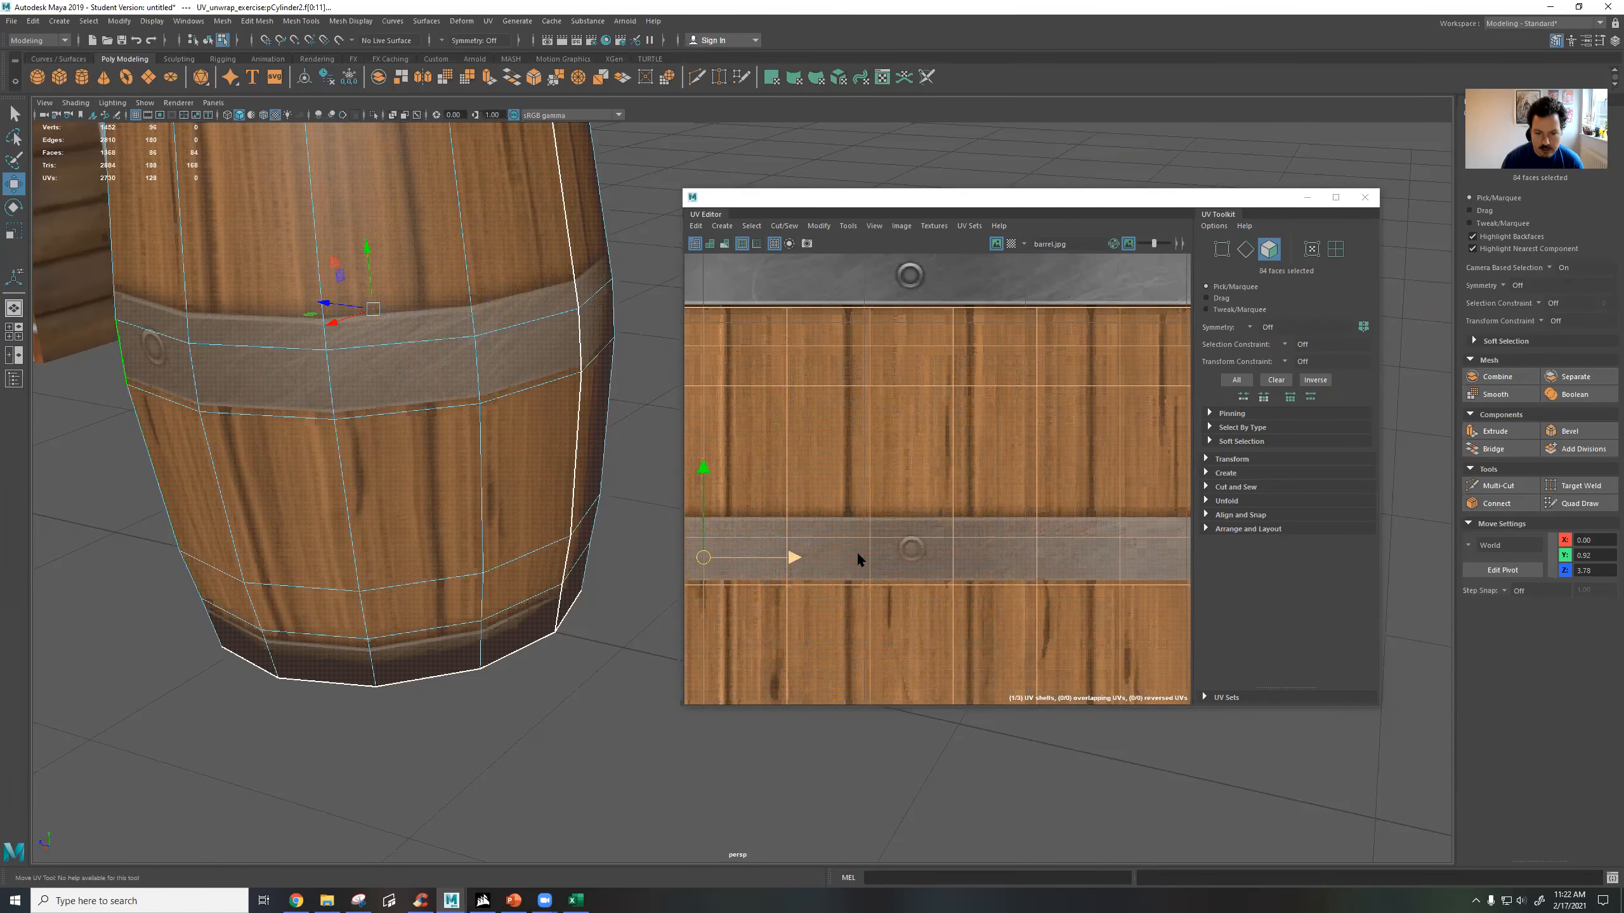
pyautogui.scroll(-5, 860, 559)
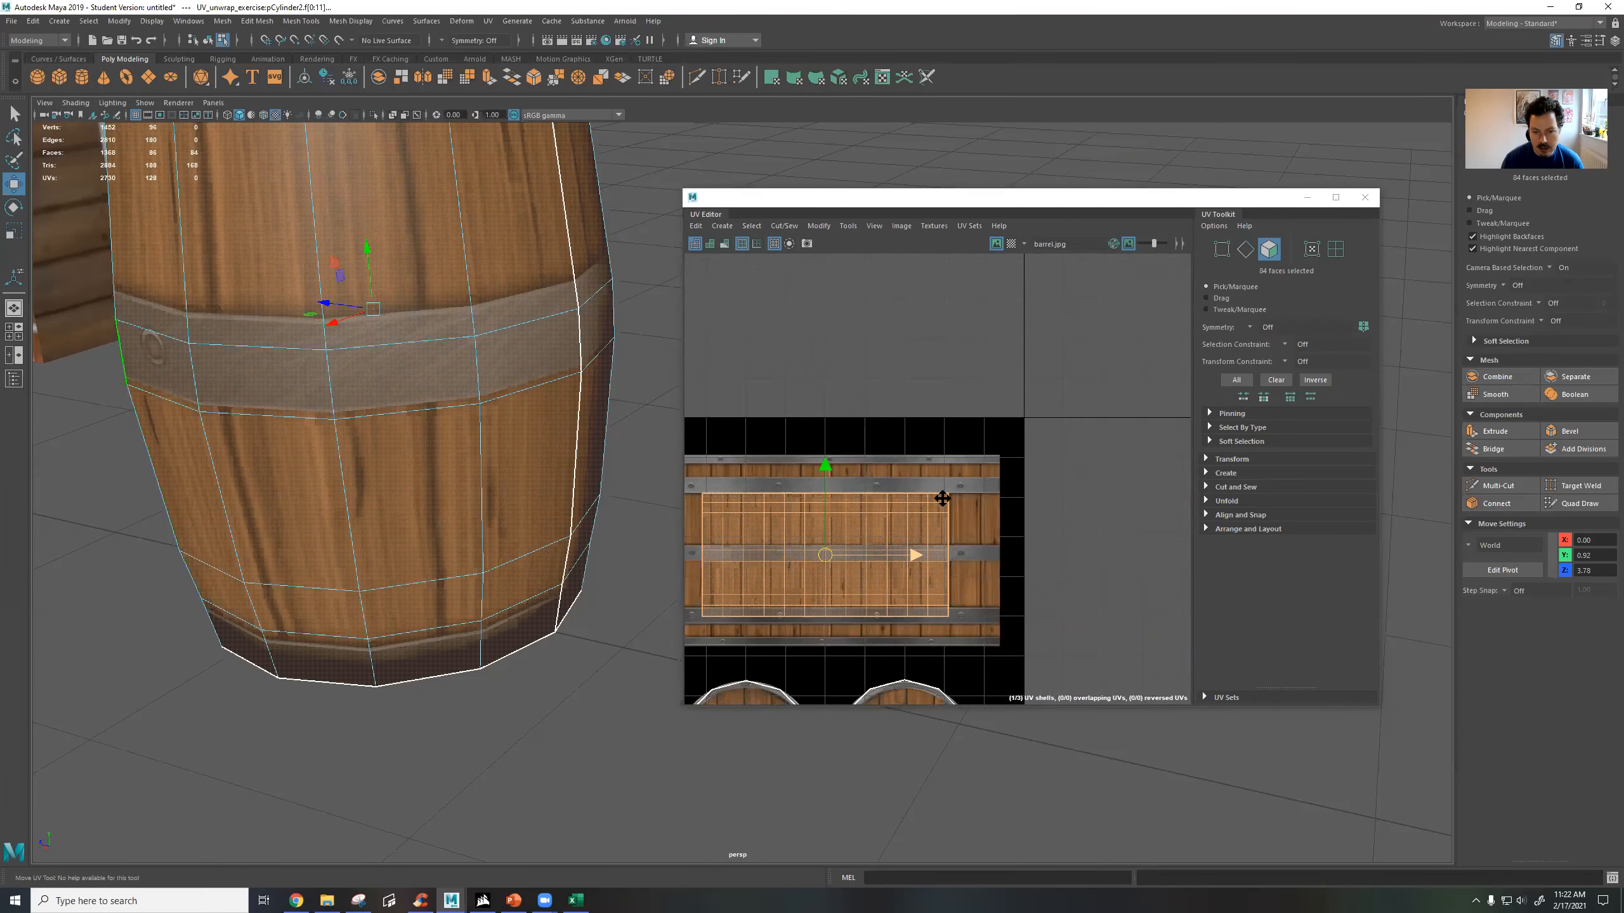
pyautogui.keyDown('alt'); pyautogui.moveTo(859, 545); pyautogui.dragTo(943, 498, button='middle'); pyautogui.keyUp('alt')
pyautogui.press('r')
pyautogui.moveTo(909, 510); pyautogui.dragTo(939, 490)
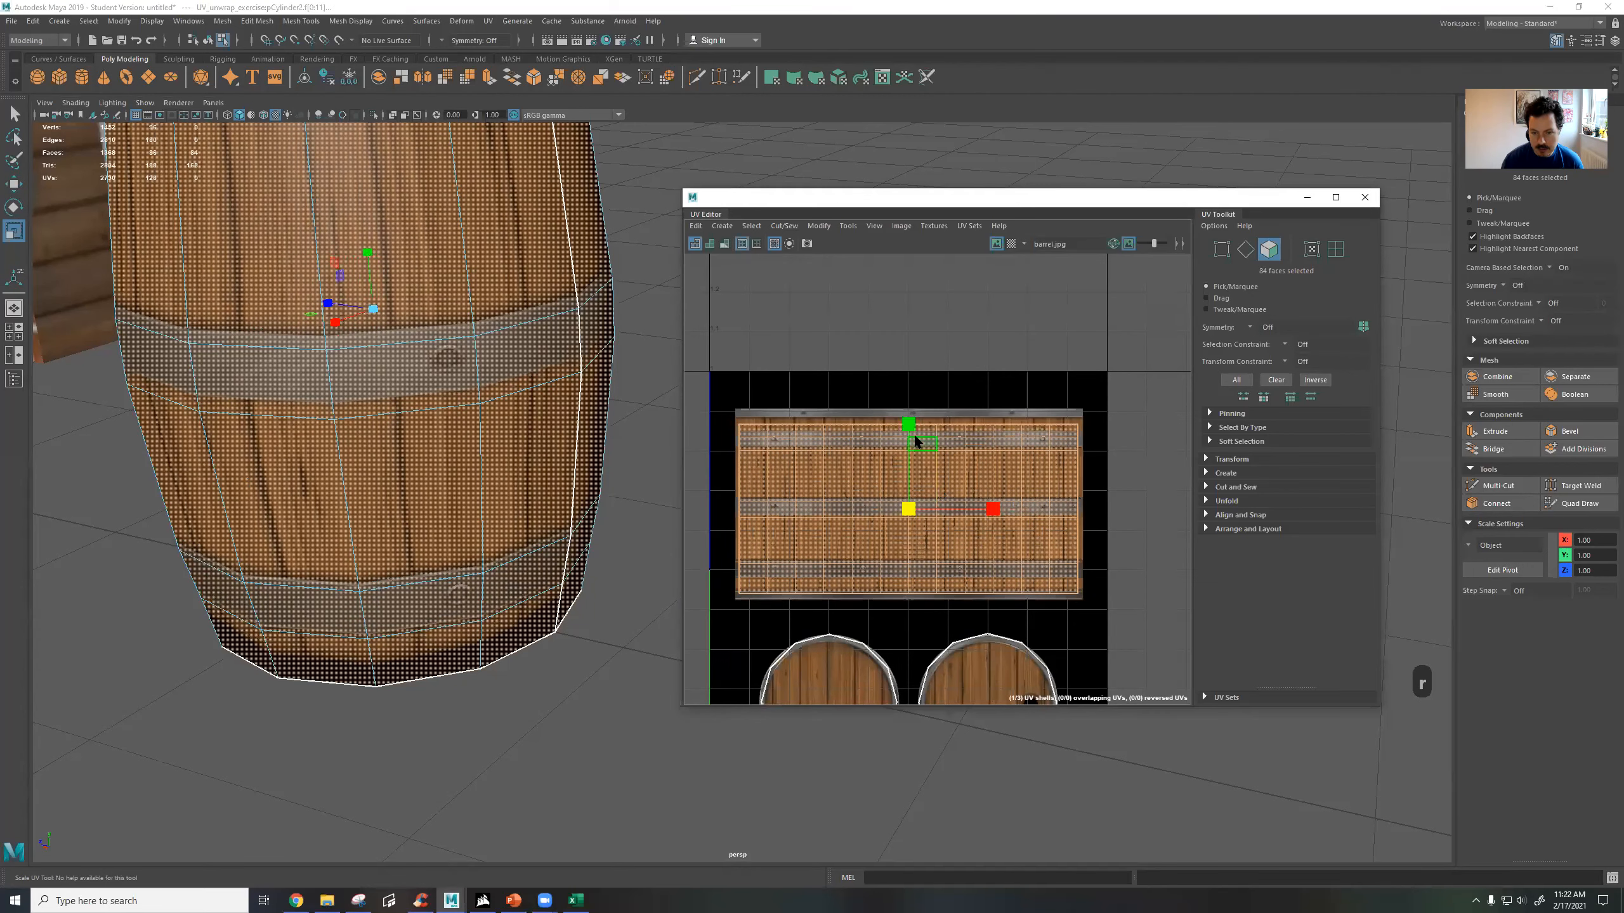
pyautogui.moveTo(911, 432); pyautogui.dragTo(913, 424)
pyautogui.press('w')
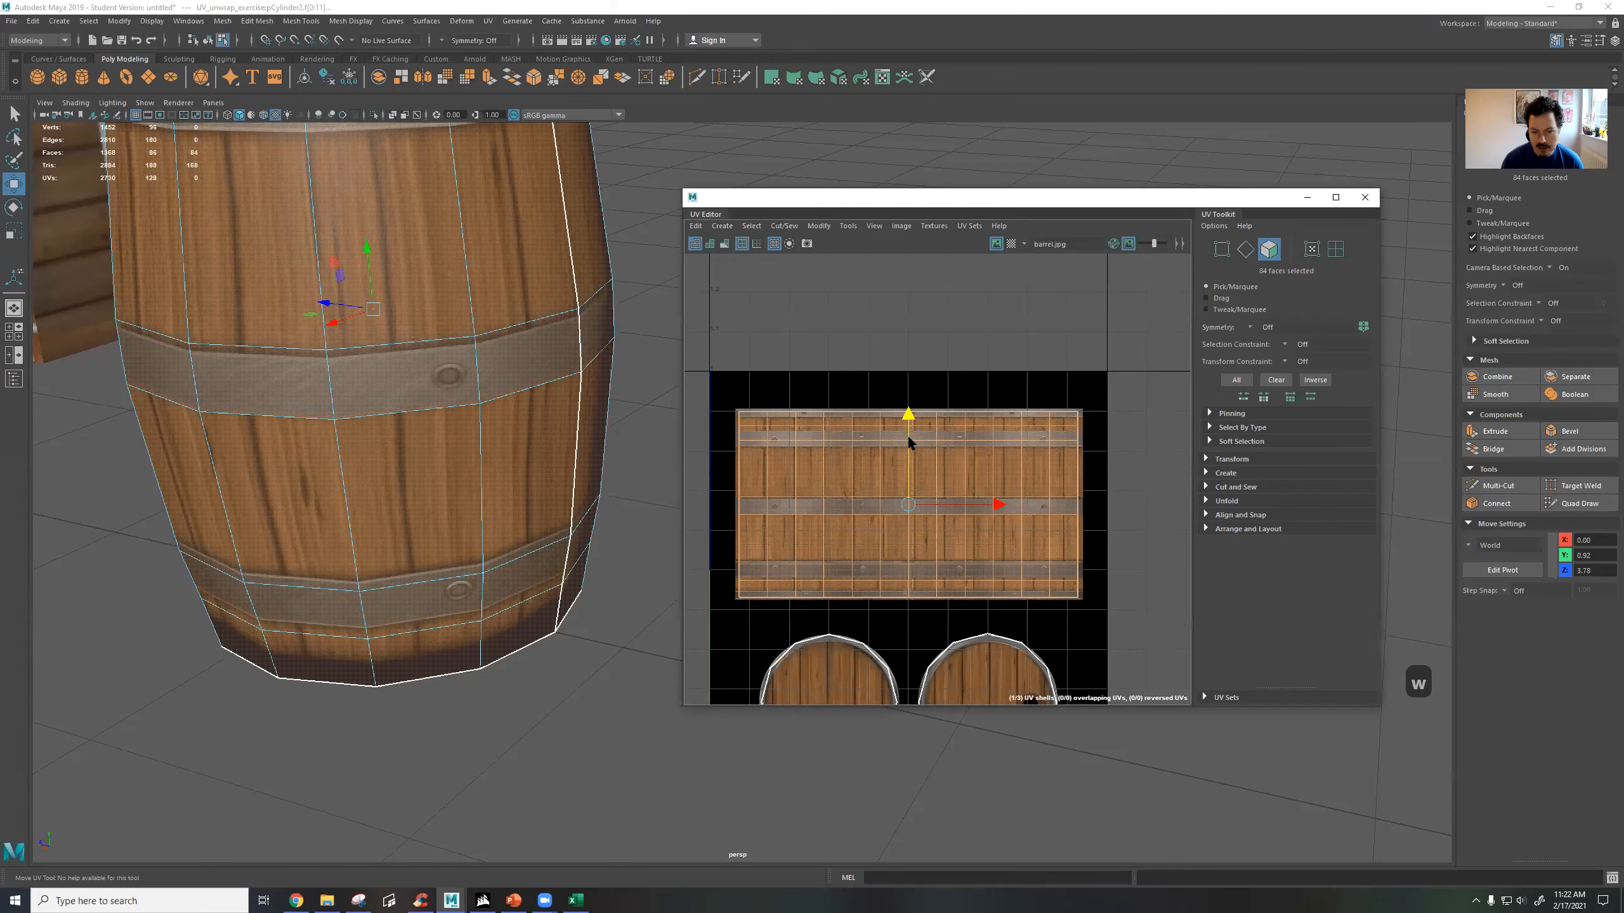
pyautogui.press('r')
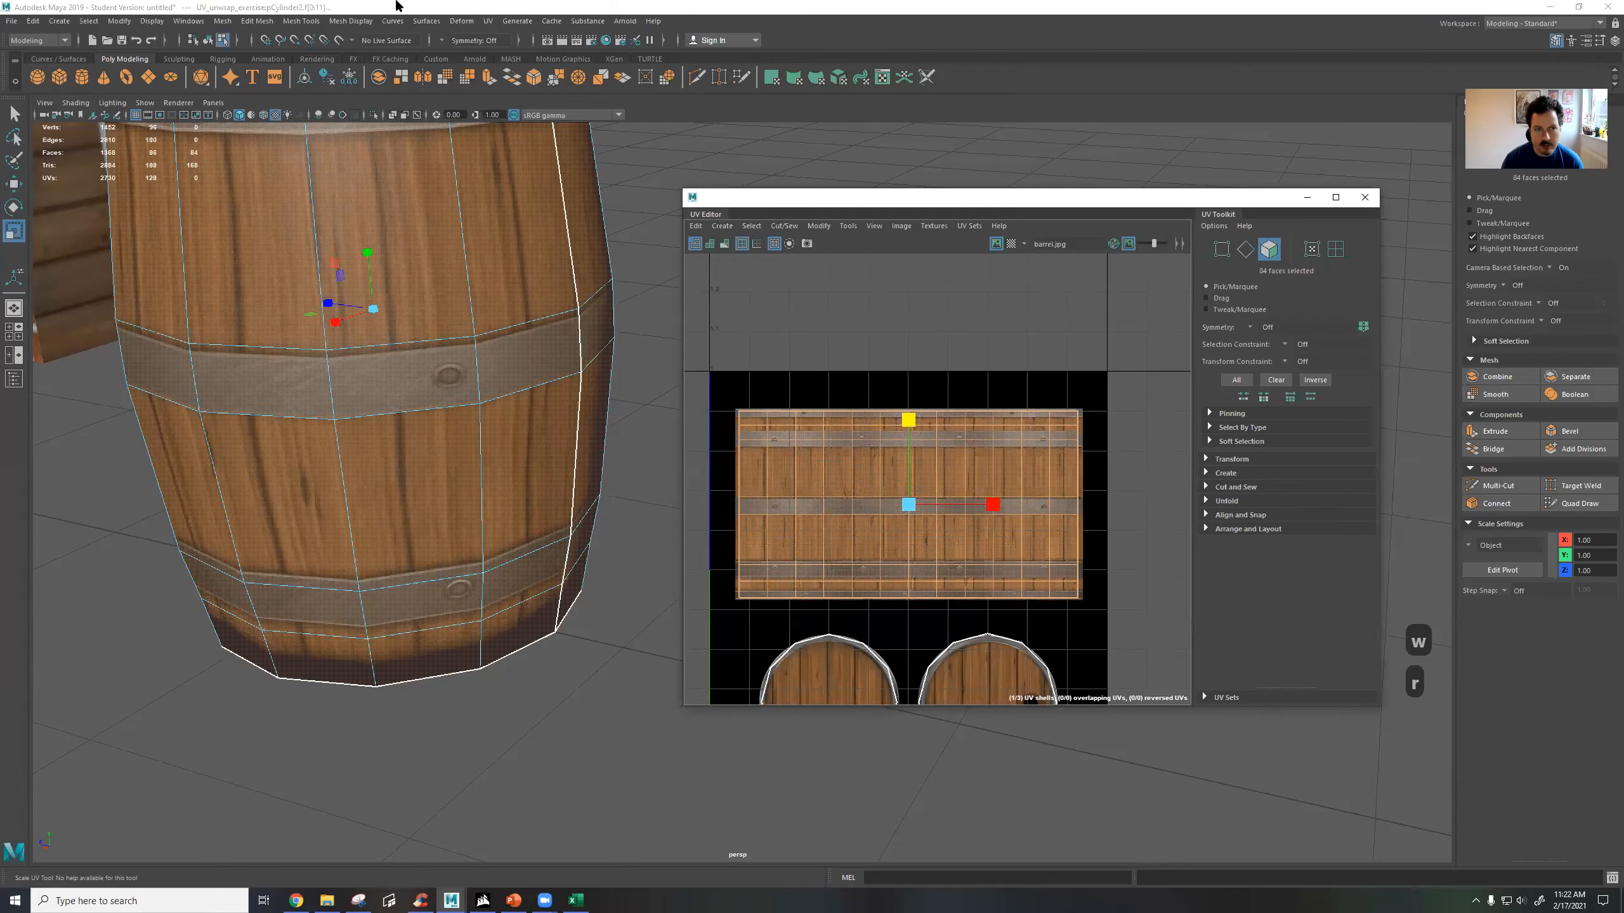
pyautogui.click(461, 20)
pyautogui.moveTo(488, 20)
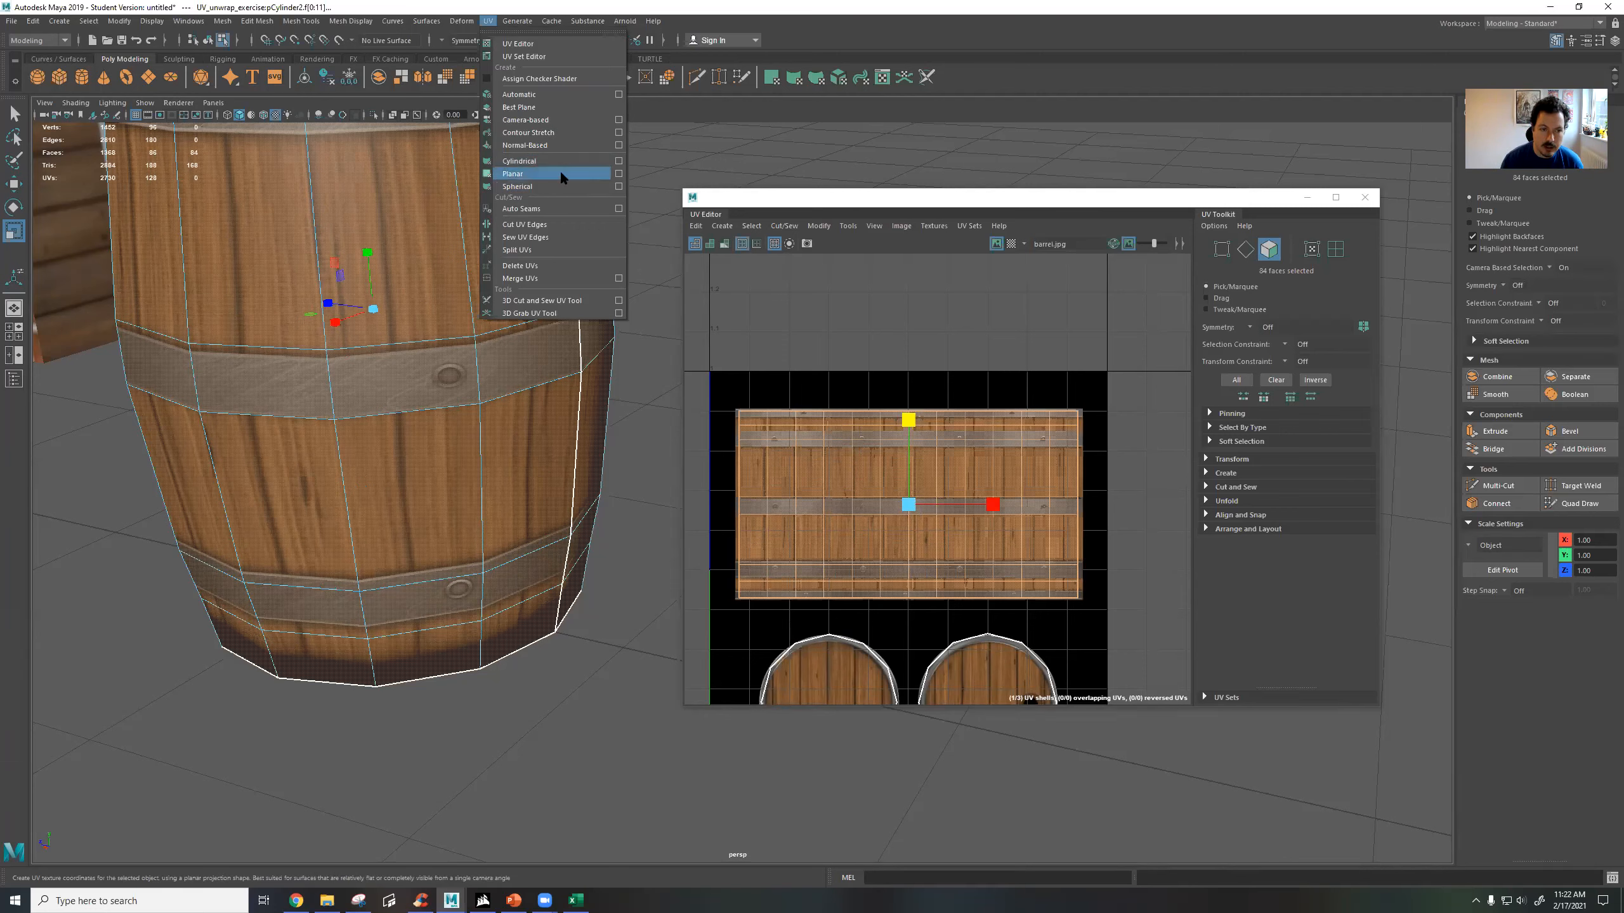
pyautogui.click(488, 23)
# Deselect the faces and examine the remapped barrel from several sides for continuous bands and planks.
pyautogui.scroll(-4, 452, 323)
pyautogui.keyDown('alt'); pyautogui.moveTo(569, 329); pyautogui.dragTo(649, 282); pyautogui.keyUp('alt')
pyautogui.keyDown('alt'); pyautogui.moveTo(498, 362); pyautogui.dragTo(549, 350, button='middle'); pyautogui.keyUp('alt')
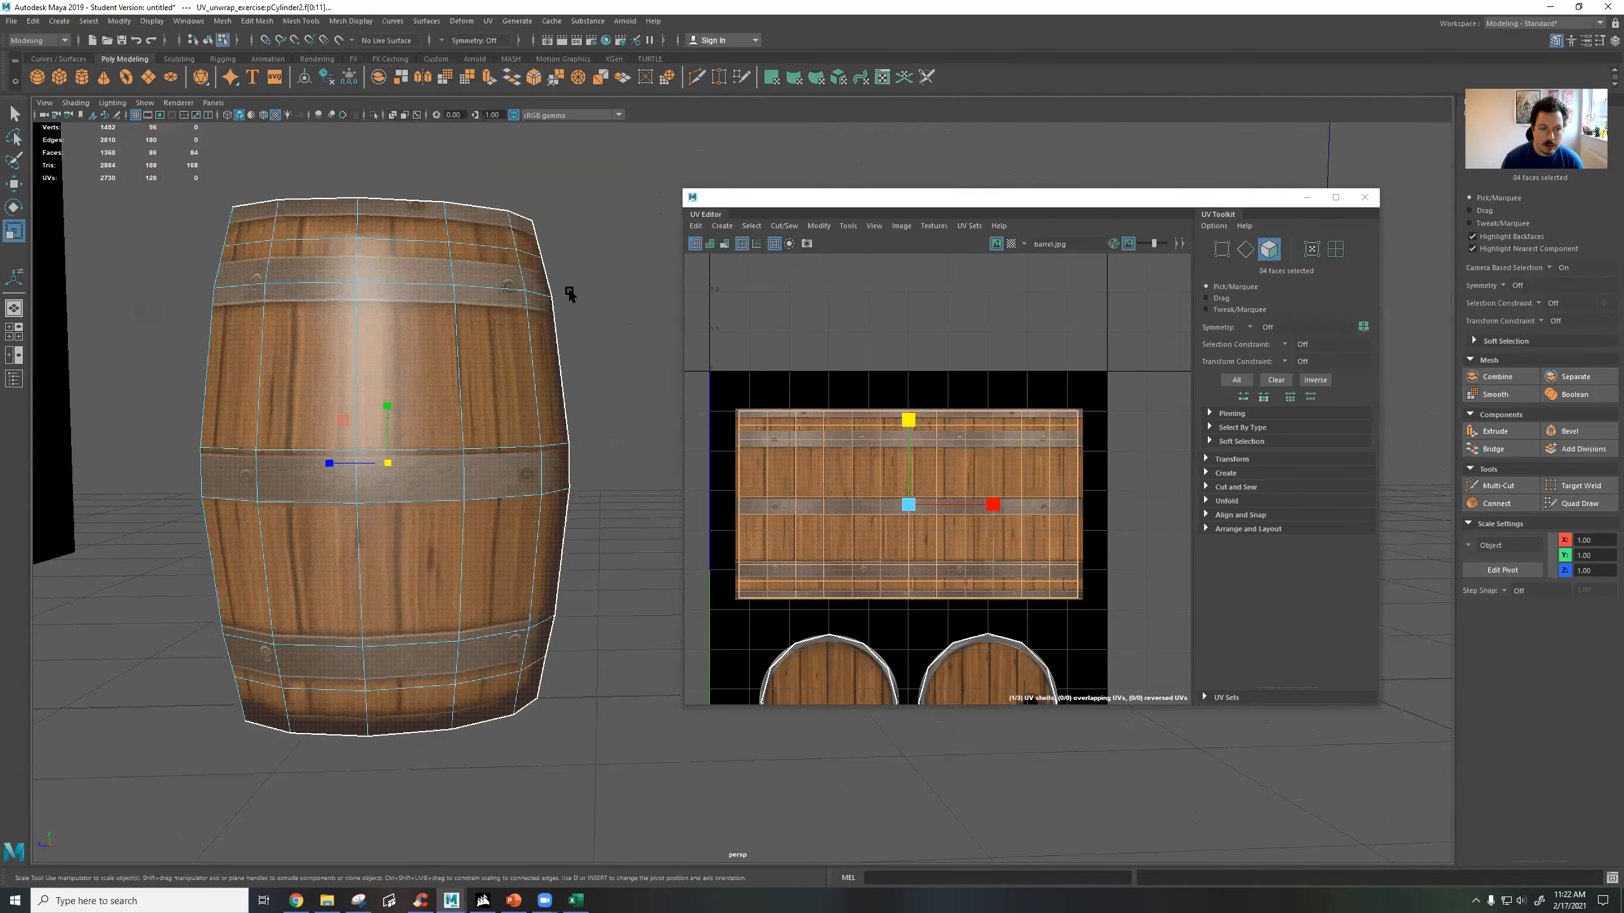
pyautogui.click(569, 294)
pyautogui.keyDown('alt'); pyautogui.moveTo(467, 410); pyautogui.dragTo(444, 463); pyautogui.keyUp('alt')
pyautogui.scroll(-7, 444, 455)
pyautogui.keyDown('alt'); pyautogui.moveTo(537, 444); pyautogui.dragTo(471, 431); pyautogui.keyUp('alt')
pyautogui.keyDown('alt'); pyautogui.moveTo(440, 425); pyautogui.dragTo(351, 427, button='middle'); pyautogui.keyUp('alt')
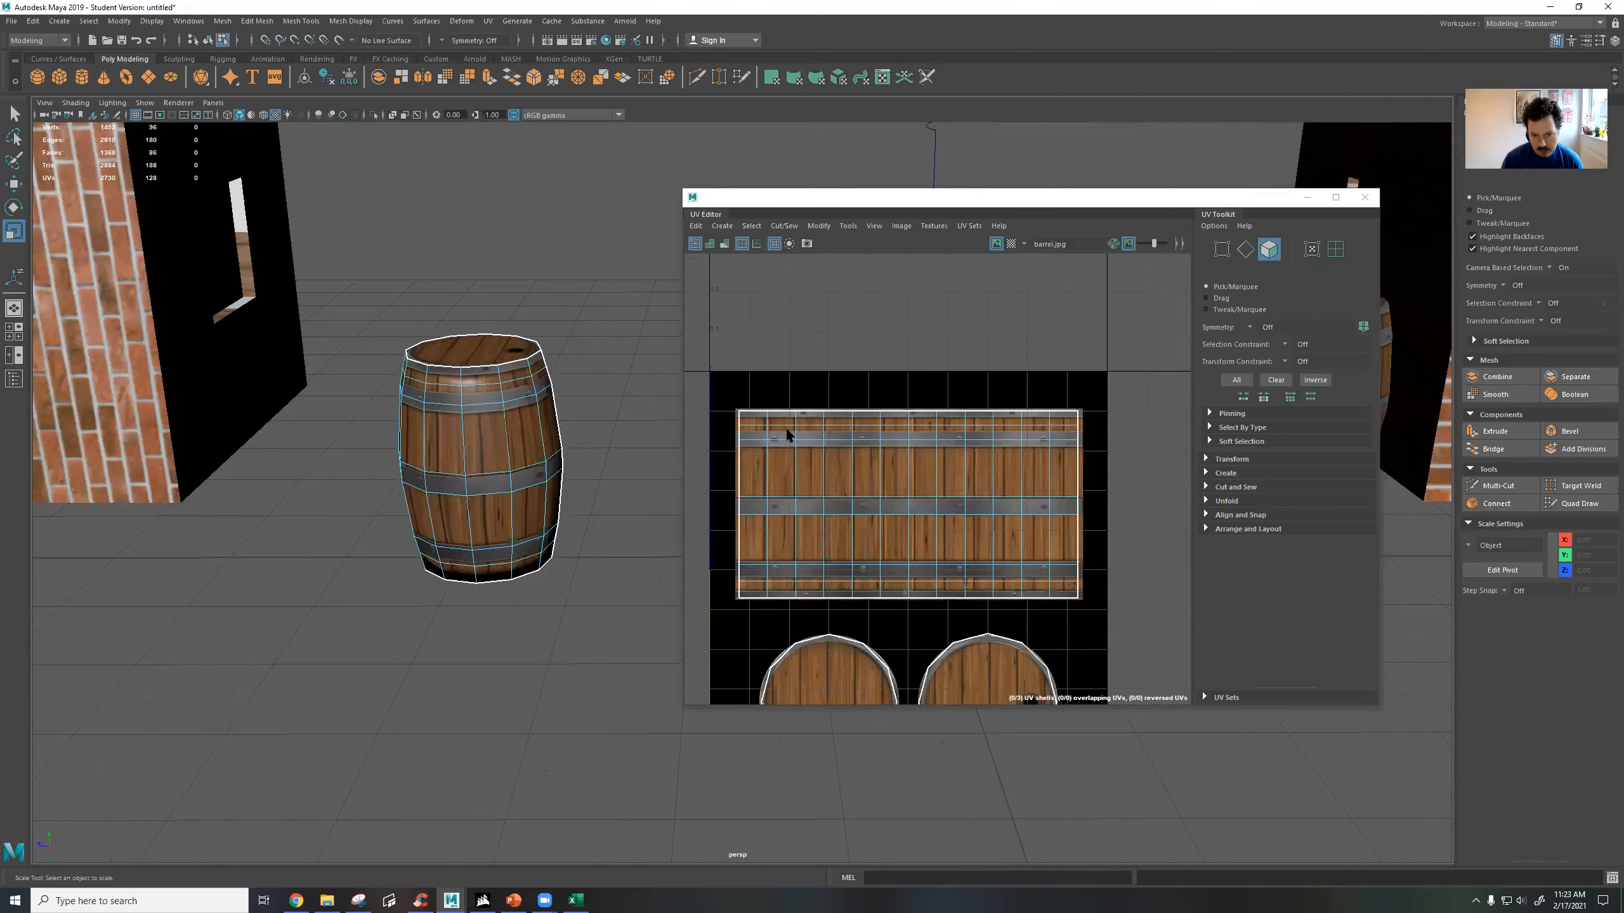
pyautogui.keyDown('alt'); pyautogui.moveTo(489, 470); pyautogui.dragTo(550, 448); pyautogui.keyUp('alt')
pyautogui.moveTo(514, 478); pyautogui.dragTo(578, 457, button='right')
# Return to object mode, apply Harden Edge to the second barrel and deselect it.
pyautogui.click(594, 442)
pyautogui.scroll(-5, 627, 470)
pyautogui.keyDown('alt'); pyautogui.moveTo(637, 475); pyautogui.dragTo(543, 447); pyautogui.keyUp('alt')
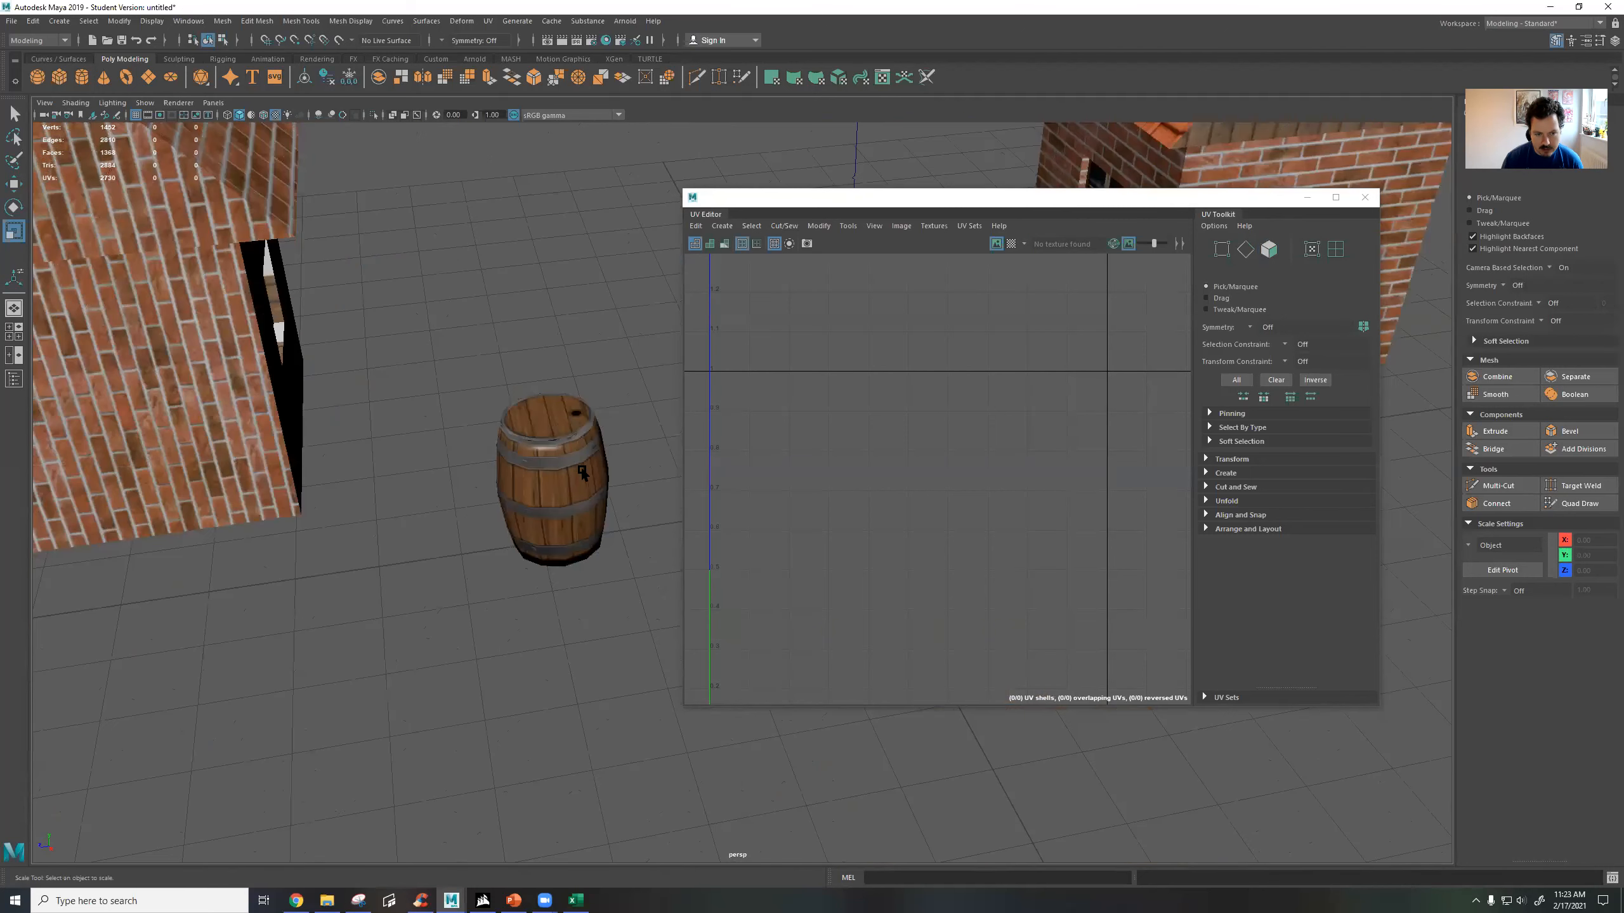
pyautogui.click(550, 473)
pyautogui.click(351, 21)
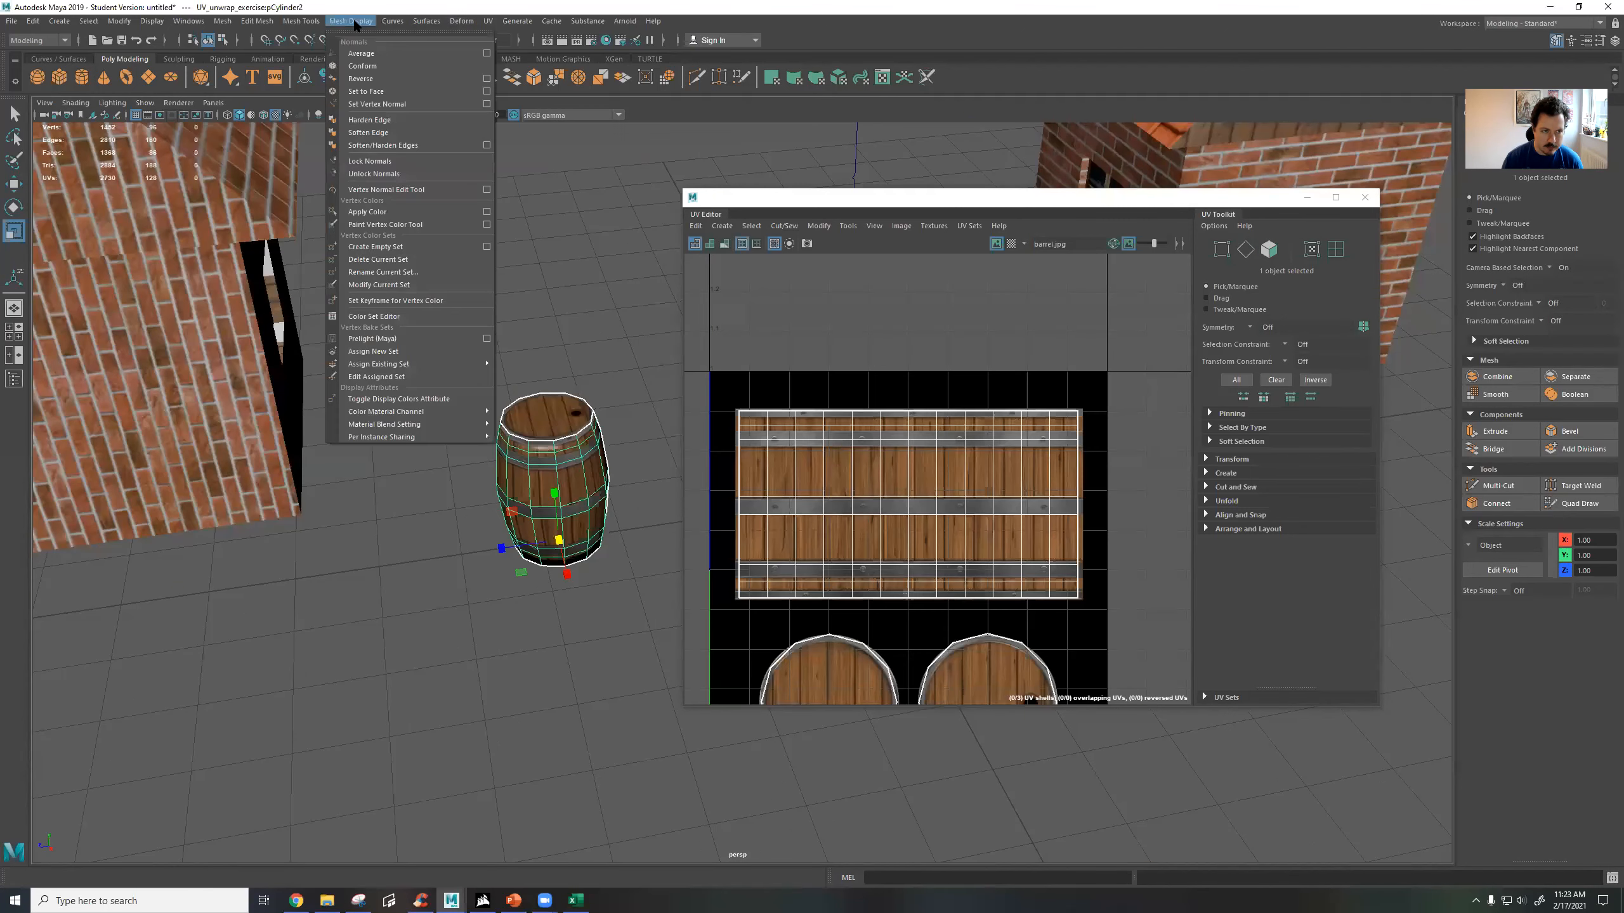
pyautogui.click(382, 119)
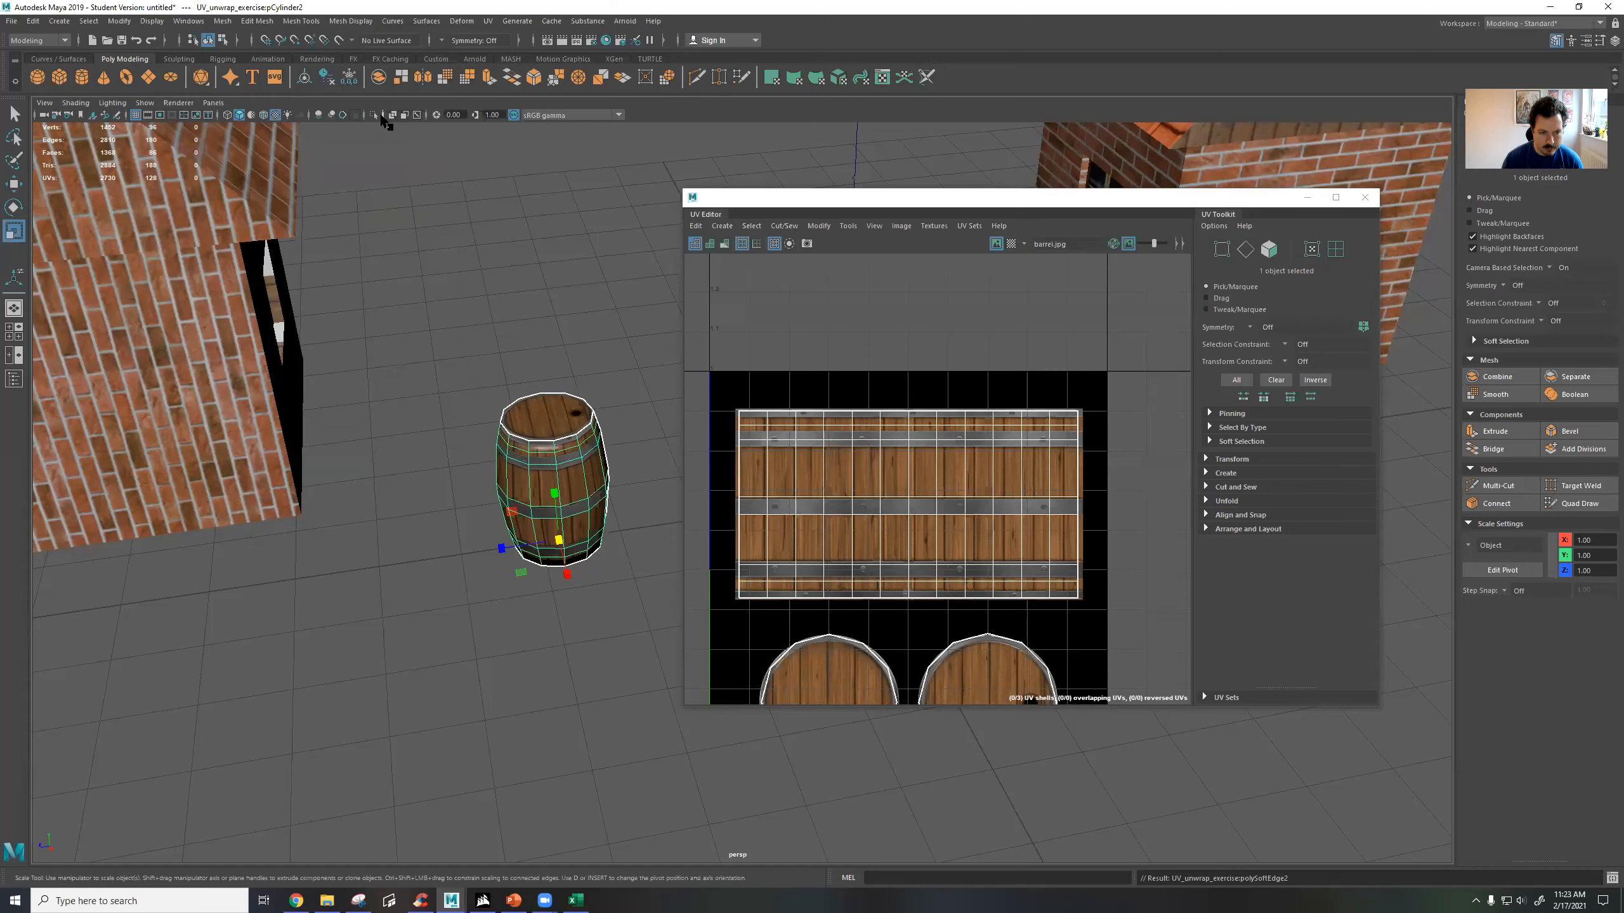
pyautogui.click(562, 304)
# Select each house and then the second barrel in turn, comparing their UV layouts over their textures.
pyautogui.keyDown('alt'); pyautogui.moveTo(562, 305); pyautogui.dragTo(507, 403); pyautogui.keyUp('alt')
pyautogui.keyDown('alt'); pyautogui.moveTo(262, 398); pyautogui.dragTo(461, 438); pyautogui.keyUp('alt')
pyautogui.click(540, 383)
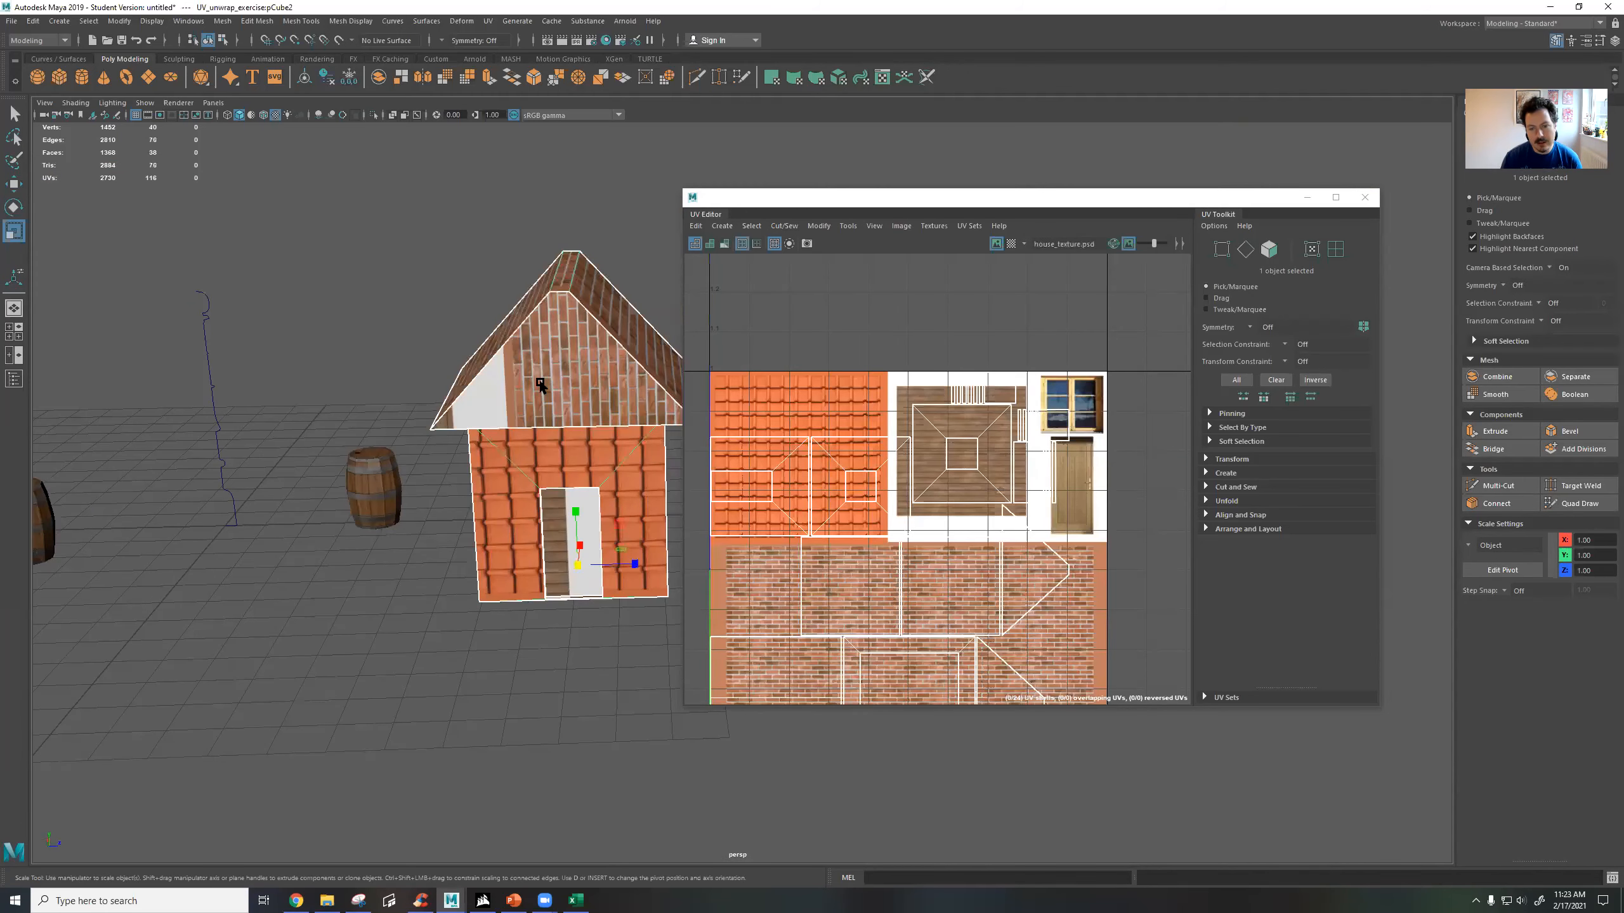
pyautogui.scroll(-4, 515, 461)
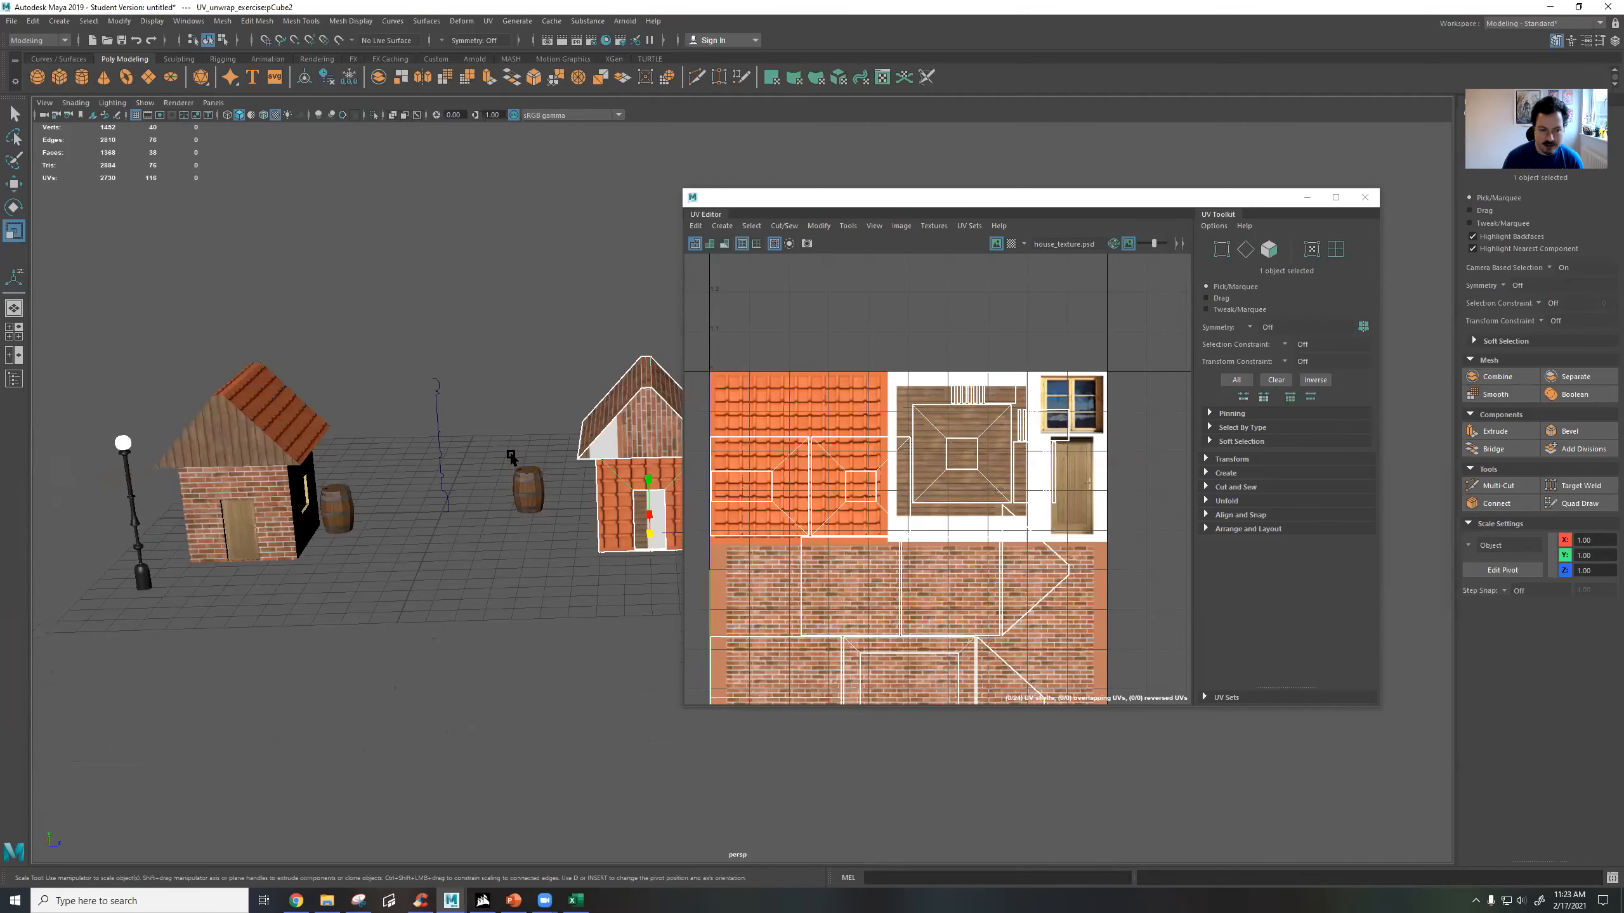
pyautogui.click(271, 453)
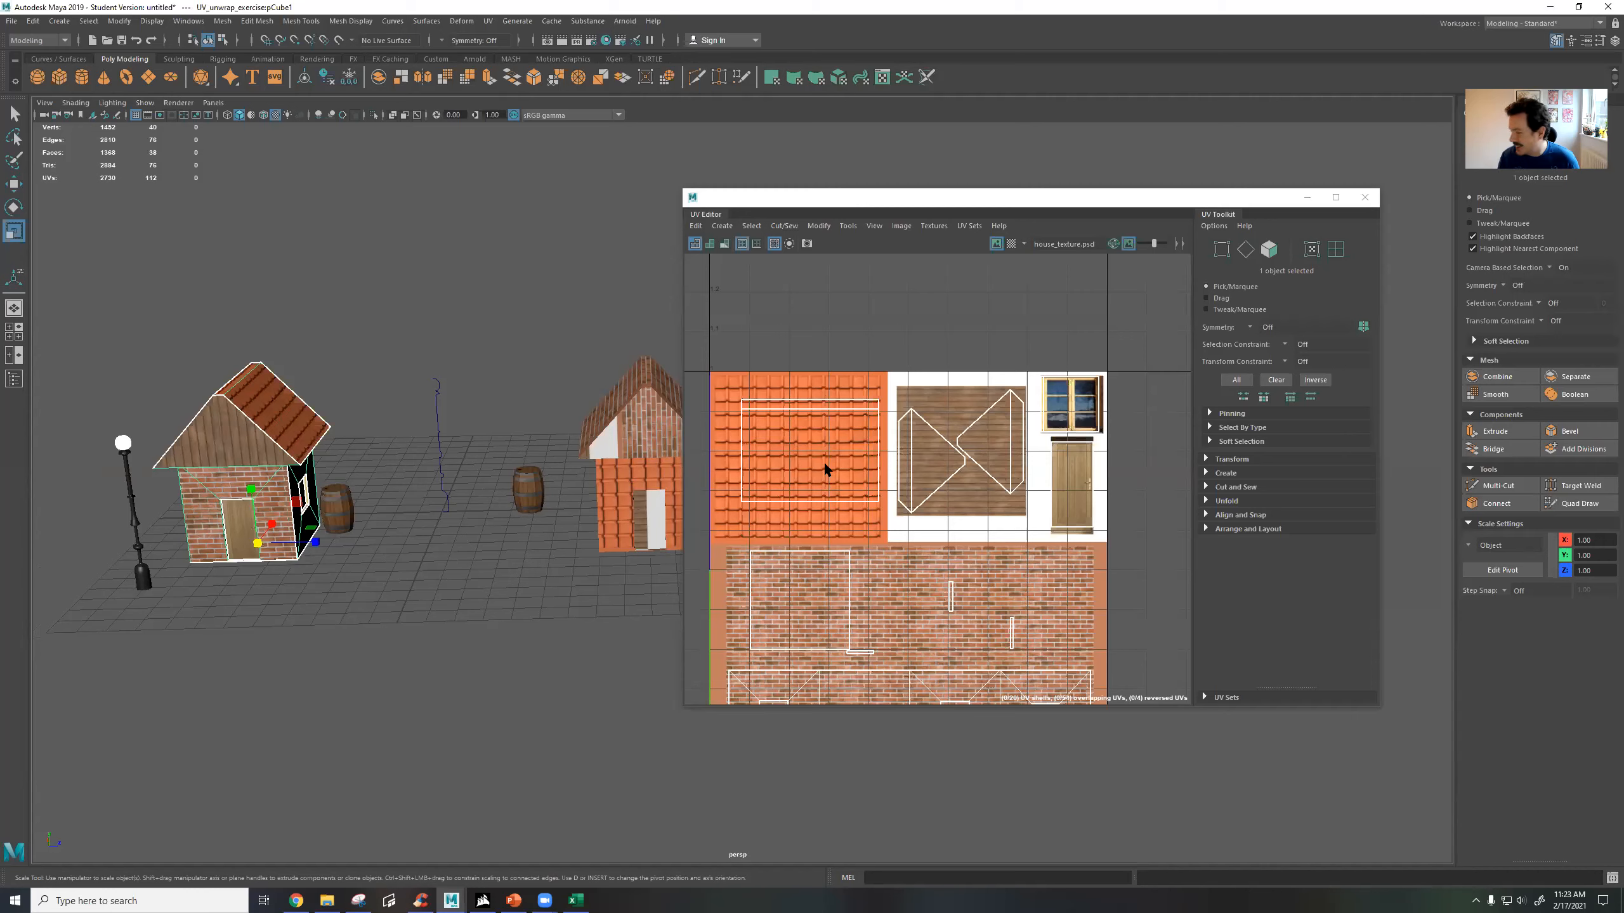
pyautogui.moveTo(345, 380)
pyautogui.keyDown('alt'); pyautogui.mouseDown()
pyautogui.moveTo(352, 323)
pyautogui.moveTo(339, 359)
pyautogui.mouseUp(); pyautogui.keyUp('alt')
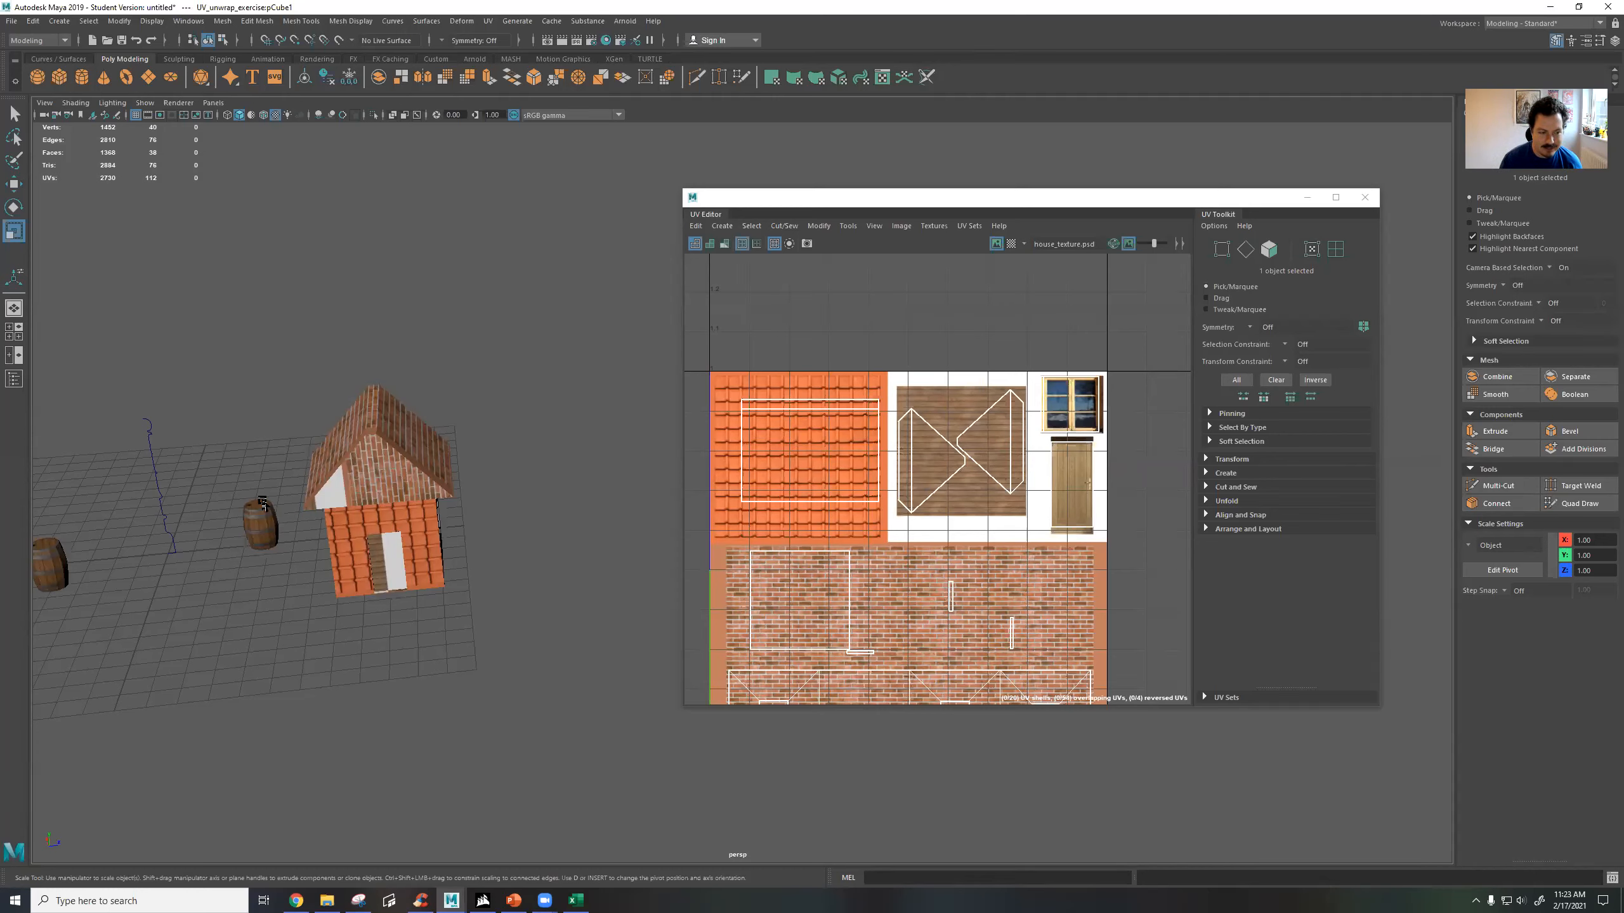
pyautogui.click(245, 533)
pyautogui.keyDown('alt'); pyautogui.moveTo(285, 456); pyautogui.dragTo(388, 452, button='middle'); pyautogui.keyUp('alt')
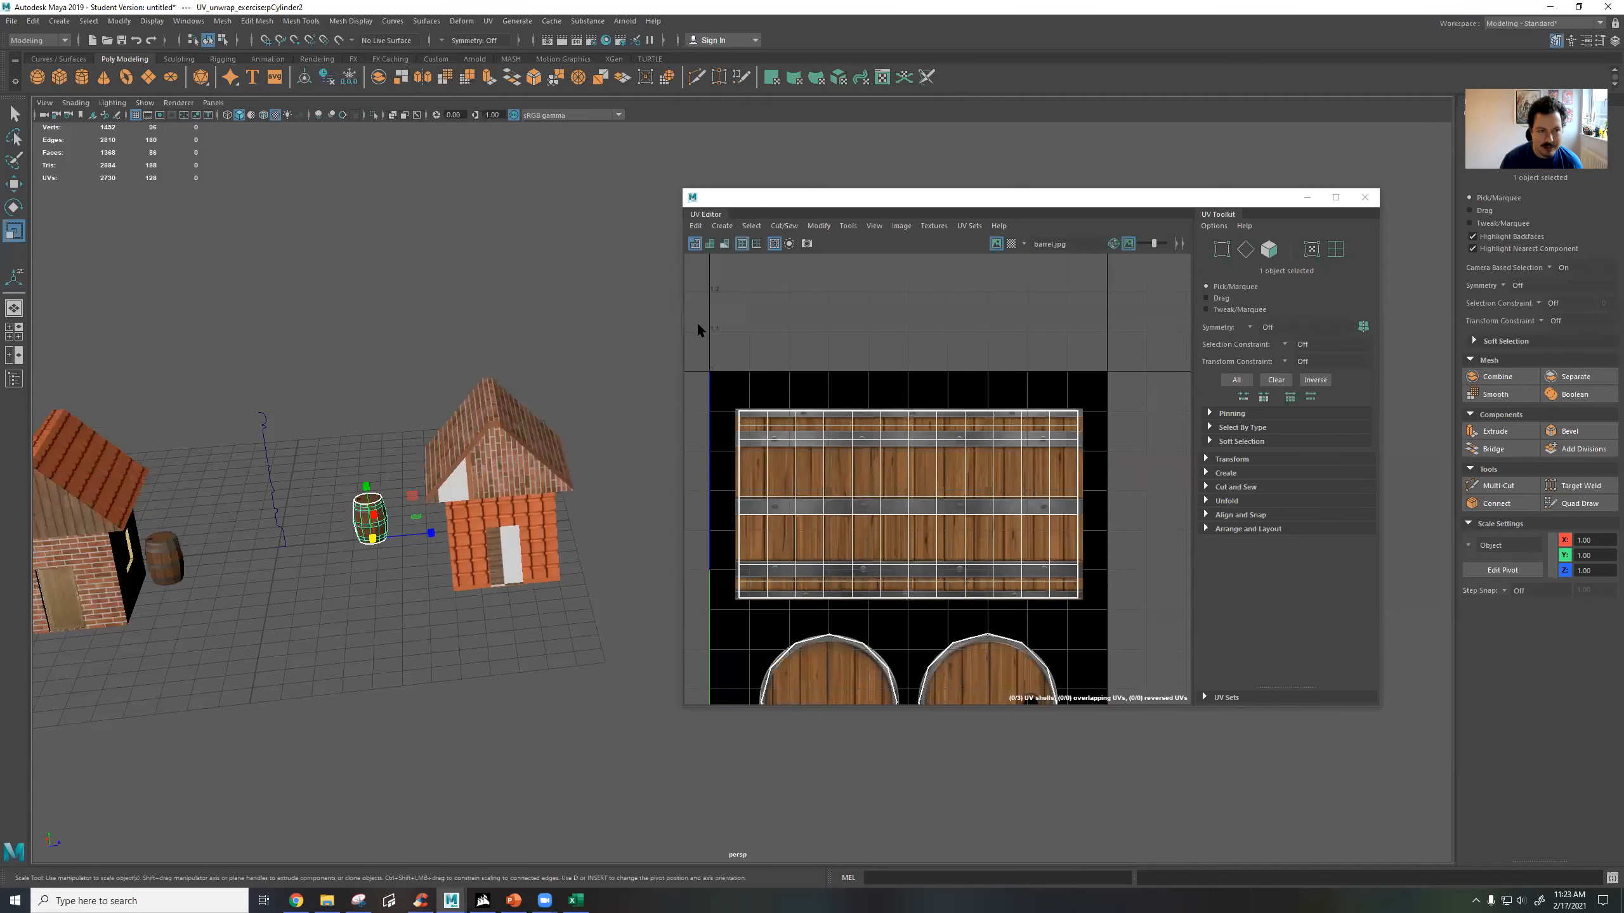
# Expand the Cut and Sew tools in the UV Toolkit, detach the toolkit and dock it back beside the UV Editor.
pyautogui.click(1207, 485)
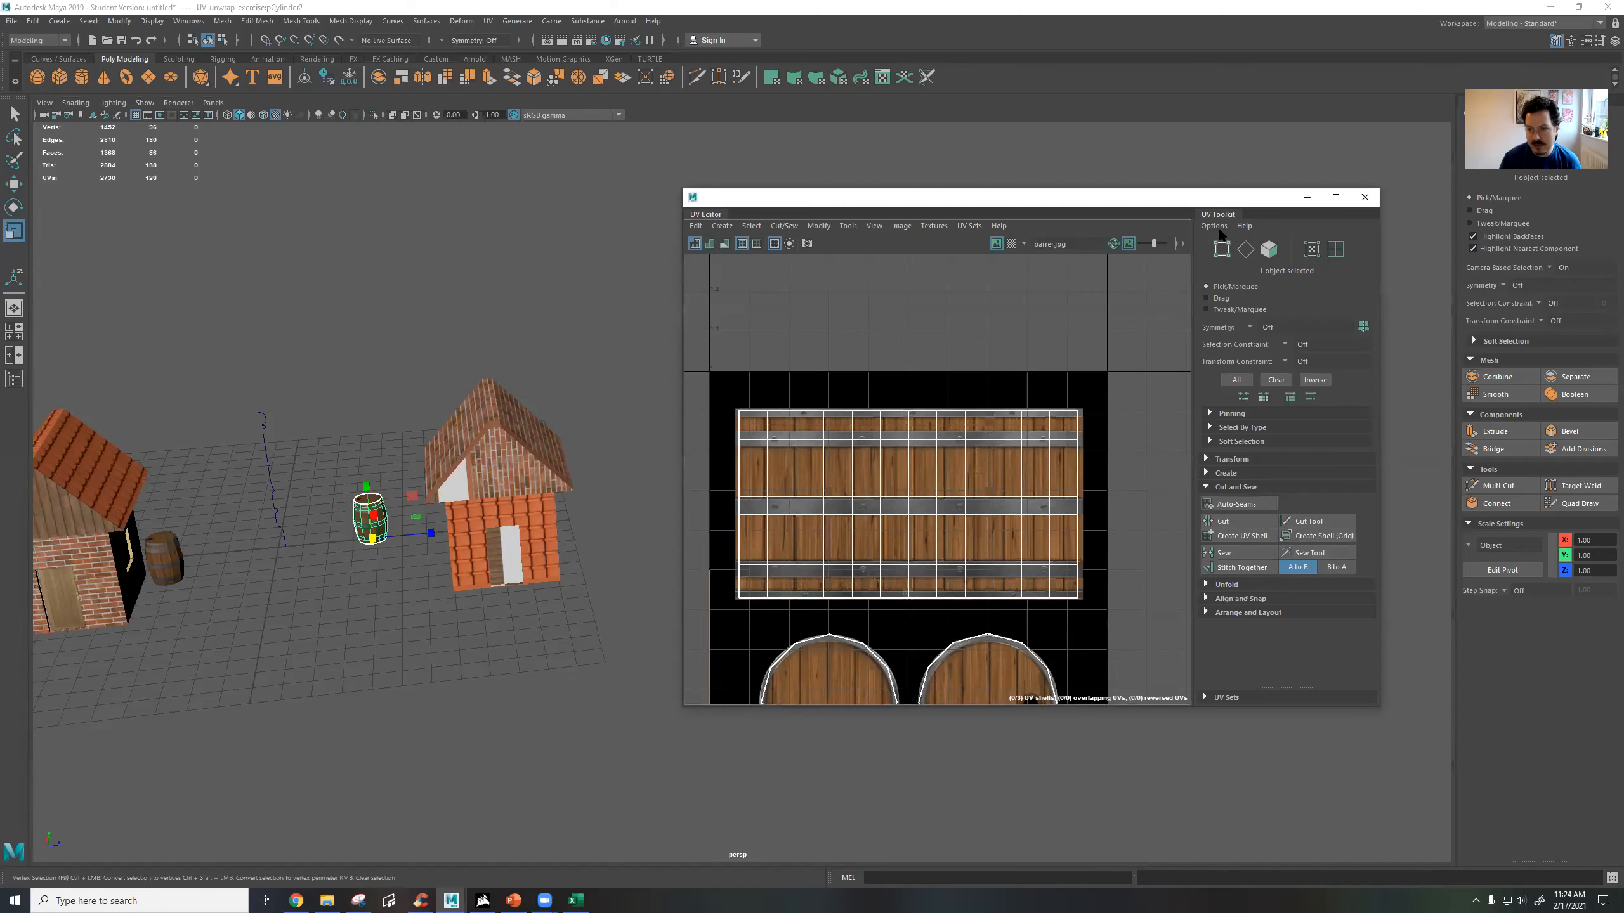
pyautogui.moveTo(1193, 208); pyautogui.dragTo(1271, 214)
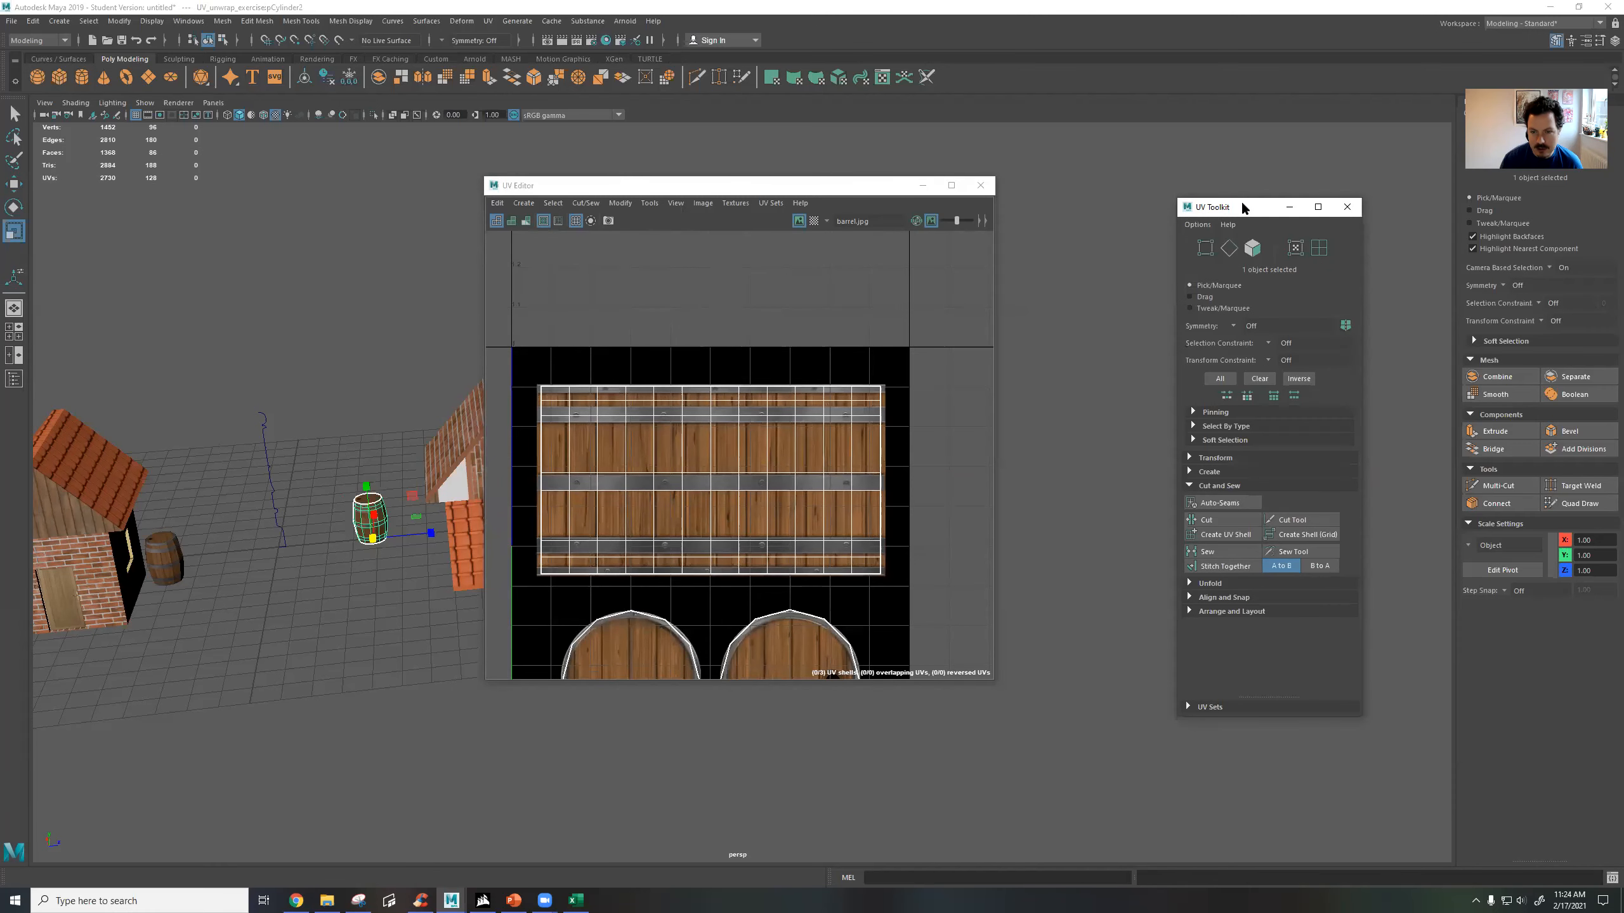
pyautogui.moveTo(1243, 208); pyautogui.dragTo(992, 288)
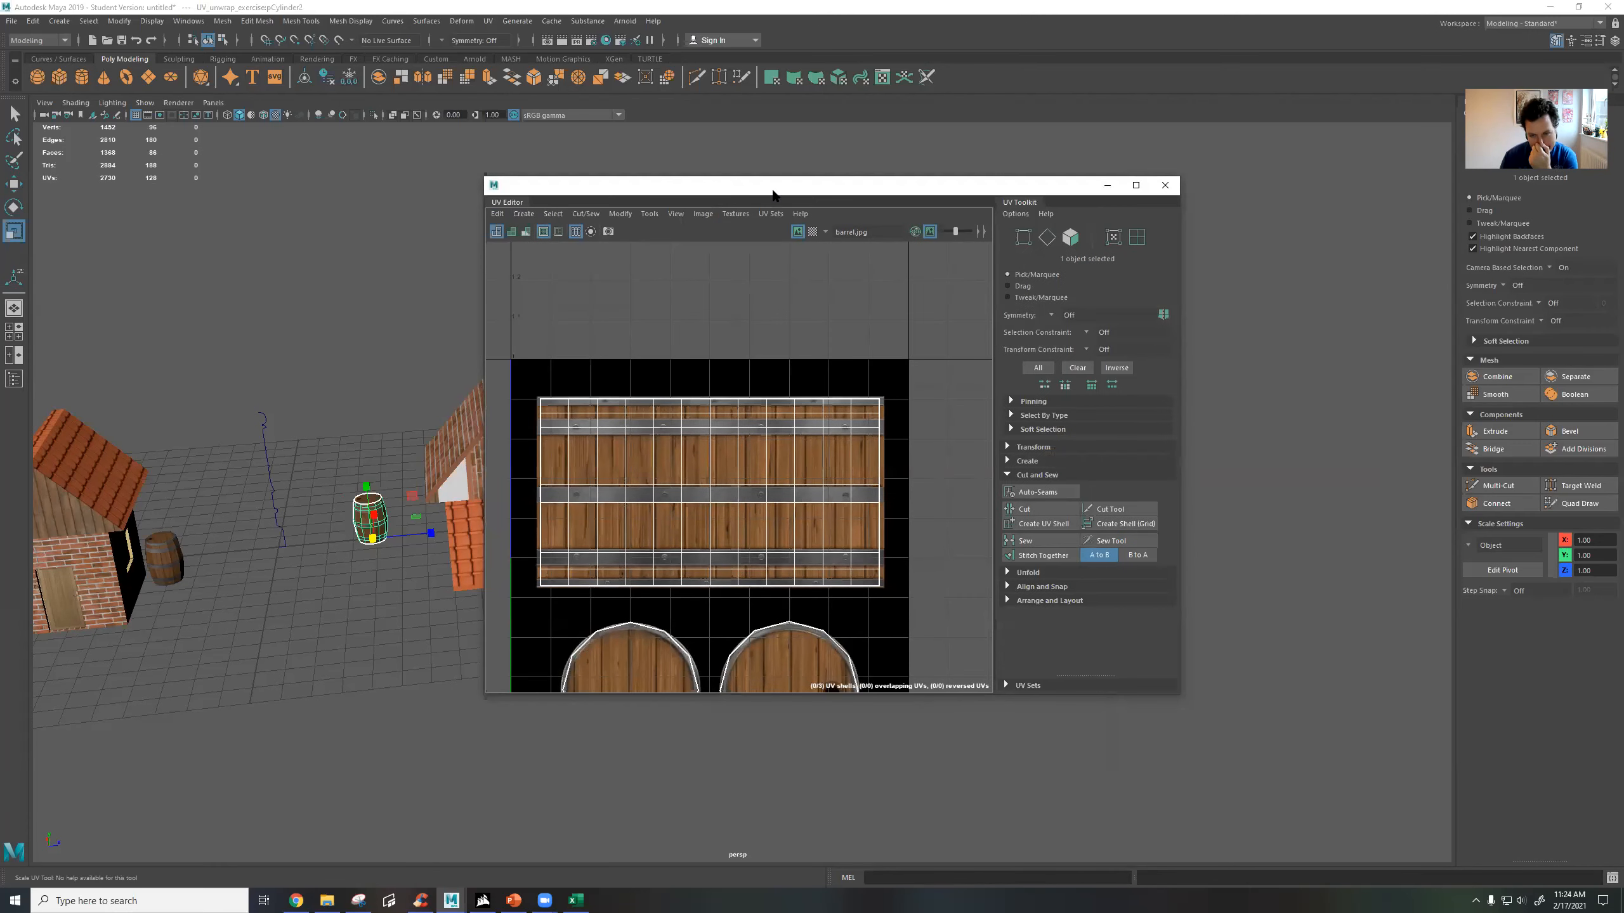
# Select the edges beside the last face column of the second barrel's side UV shell and cut them.
pyautogui.moveTo(911, 177); pyautogui.dragTo(1064, 162)
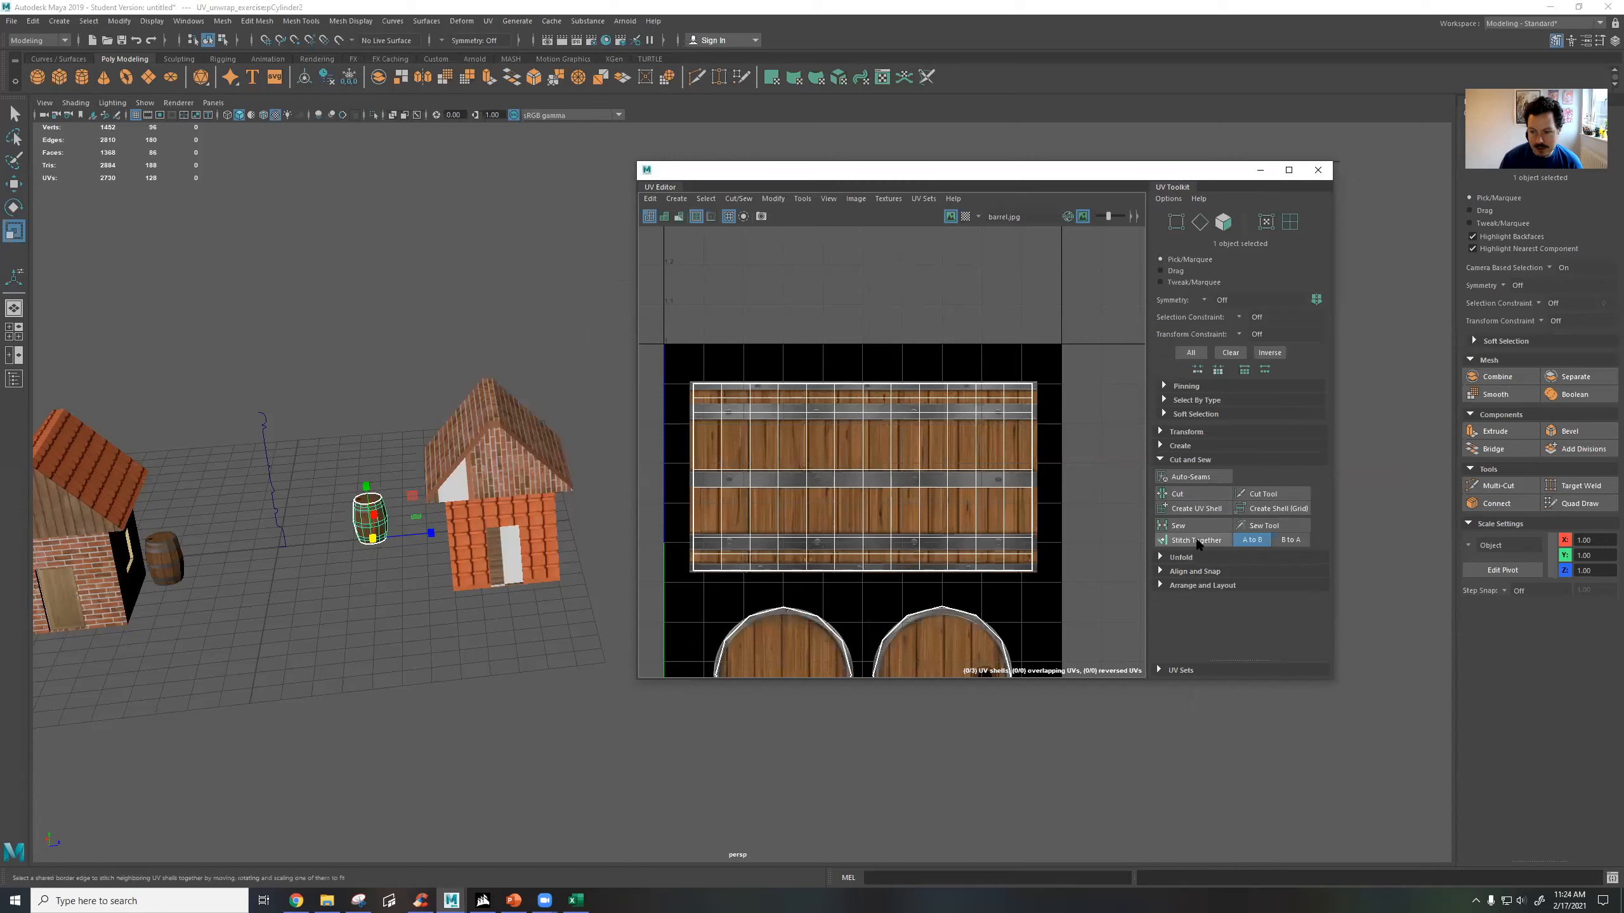
pyautogui.rightClick(1017, 433)
pyautogui.click(1016, 398)
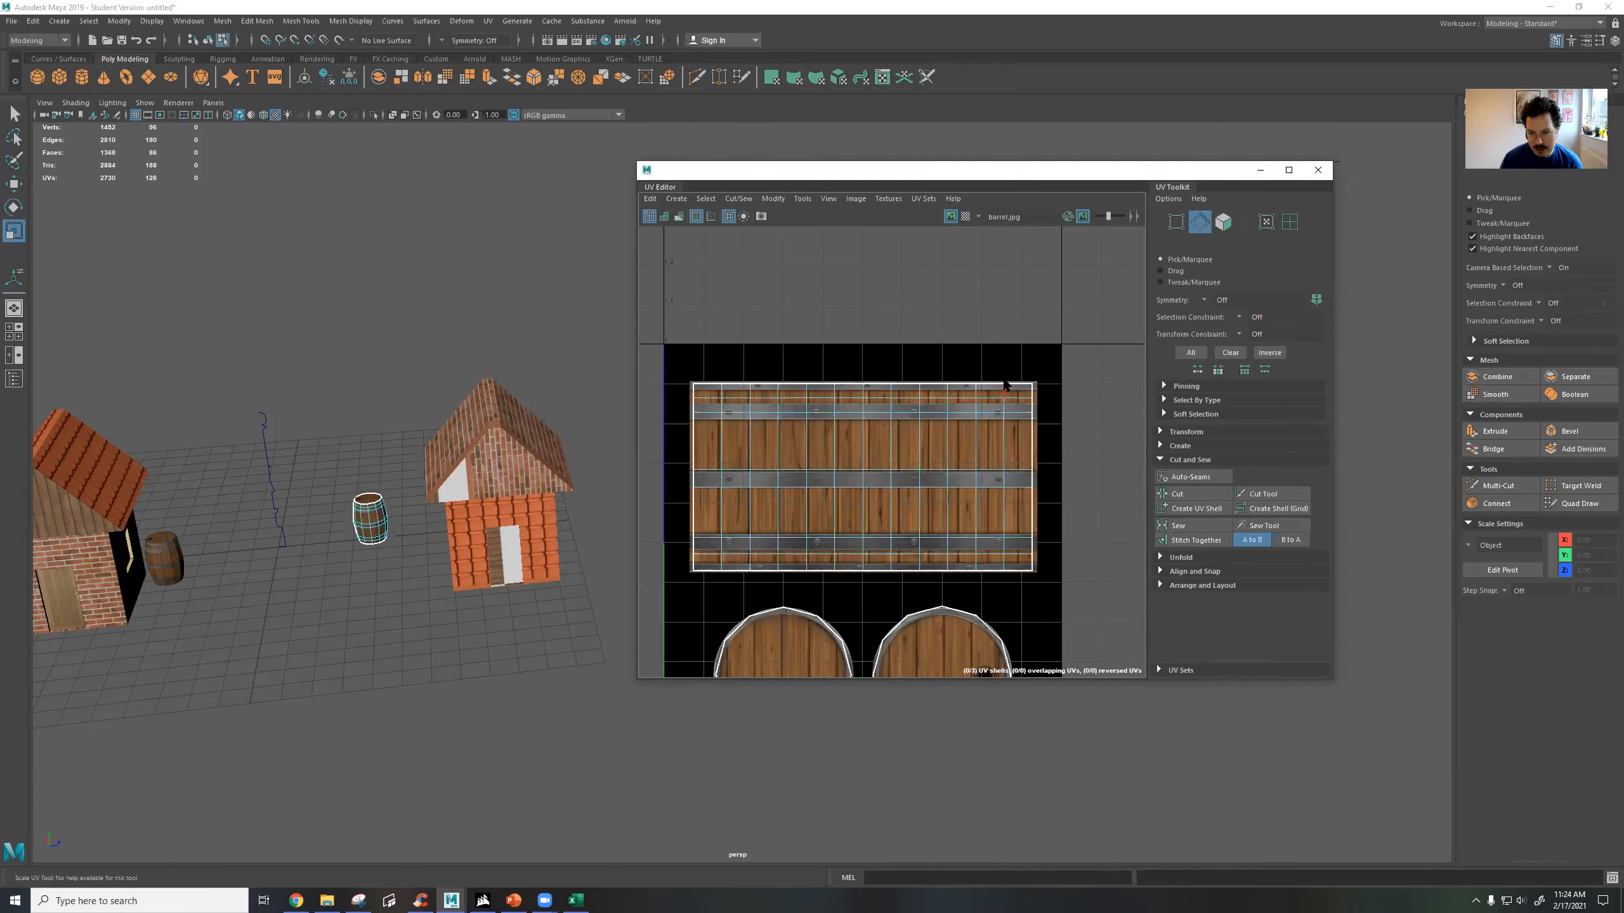
pyautogui.moveTo(1001, 378); pyautogui.dragTo(1011, 574)
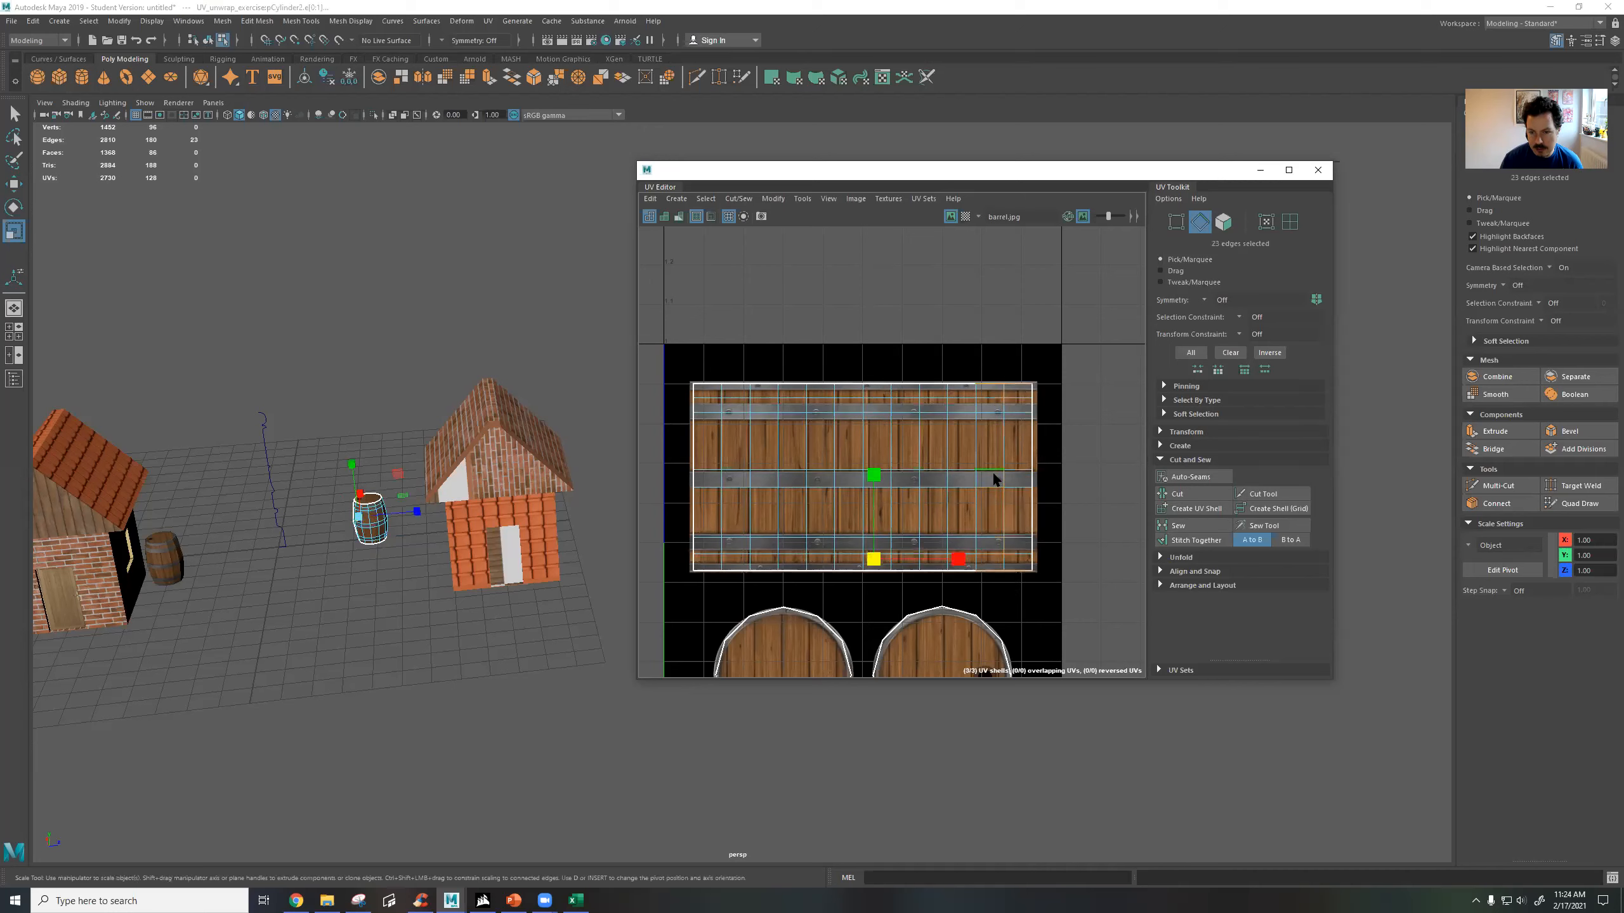
pyautogui.click(1192, 494)
# Select the cut column's faces, move the strip clear of the shell, and place it back with a small gap.
pyautogui.moveTo(1017, 427); pyautogui.dragTo(1019, 462, button='right')
pyautogui.moveTo(1021, 376); pyautogui.dragTo(1023, 572)
pyautogui.press('w')
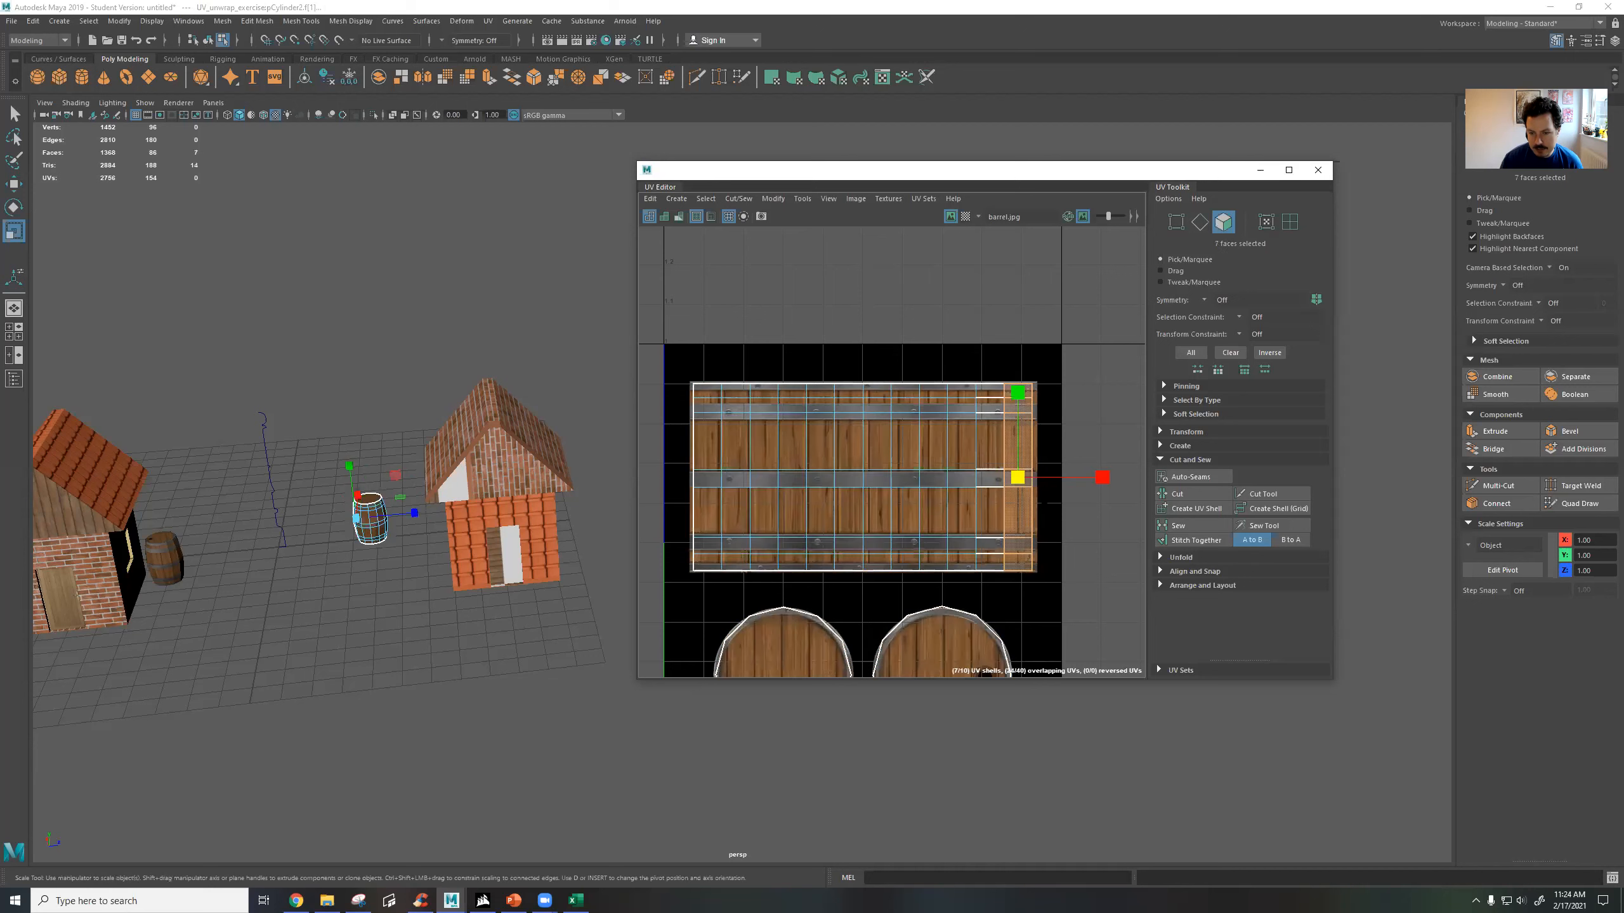
pyautogui.moveTo(1048, 475); pyautogui.dragTo(1141, 468)
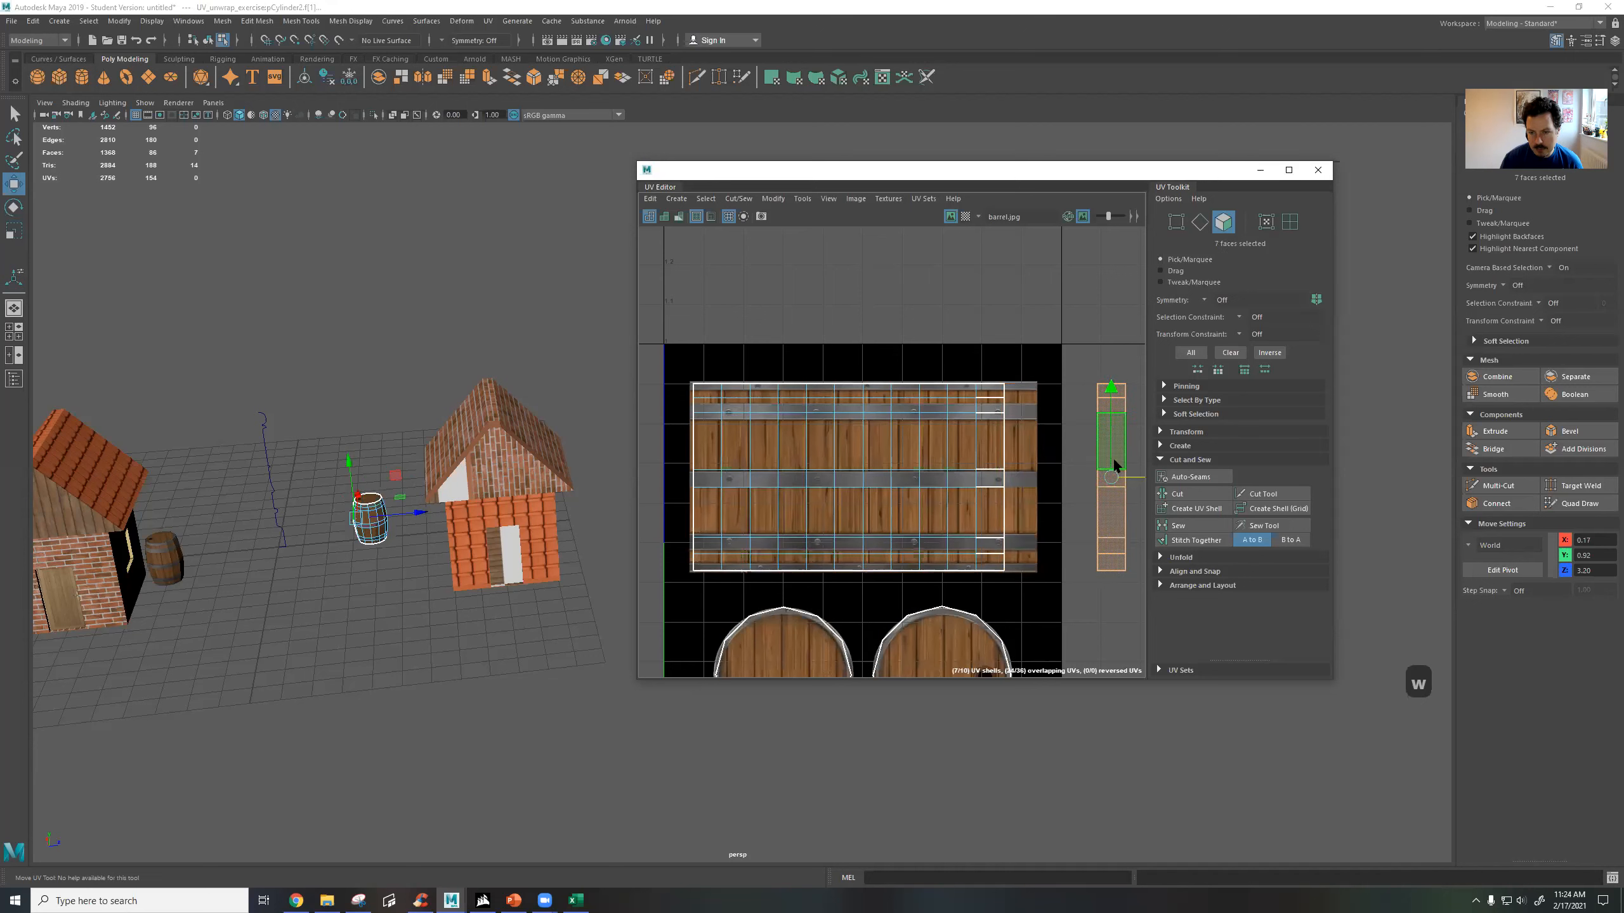
pyautogui.keyDown('alt'); pyautogui.moveTo(1145, 472); pyautogui.dragTo(1107, 477, button='middle'); pyautogui.keyUp('alt')
pyautogui.moveTo(1106, 477); pyautogui.dragTo(1022, 487)
# Try Sew and then Stitch Together on a single edge of the strip's gap, undoing each attempt.
pyautogui.moveTo(953, 433); pyautogui.dragTo(955, 403, button='right')
pyautogui.click(960, 448)
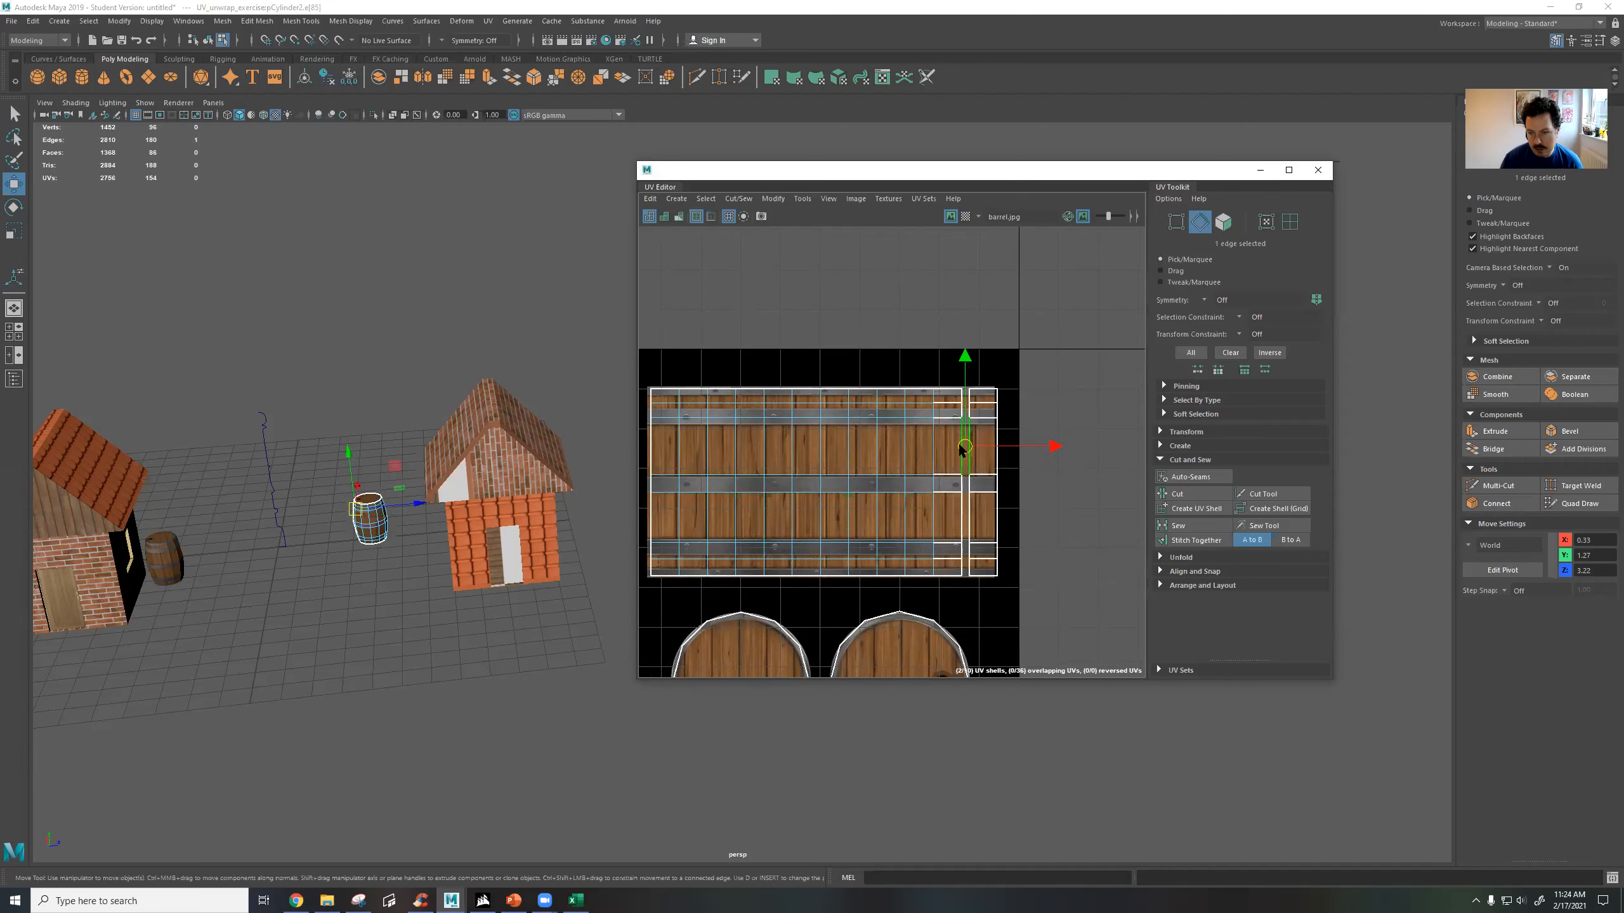
pyautogui.click(1198, 529)
pyautogui.hotkey('ctrl', 'z')
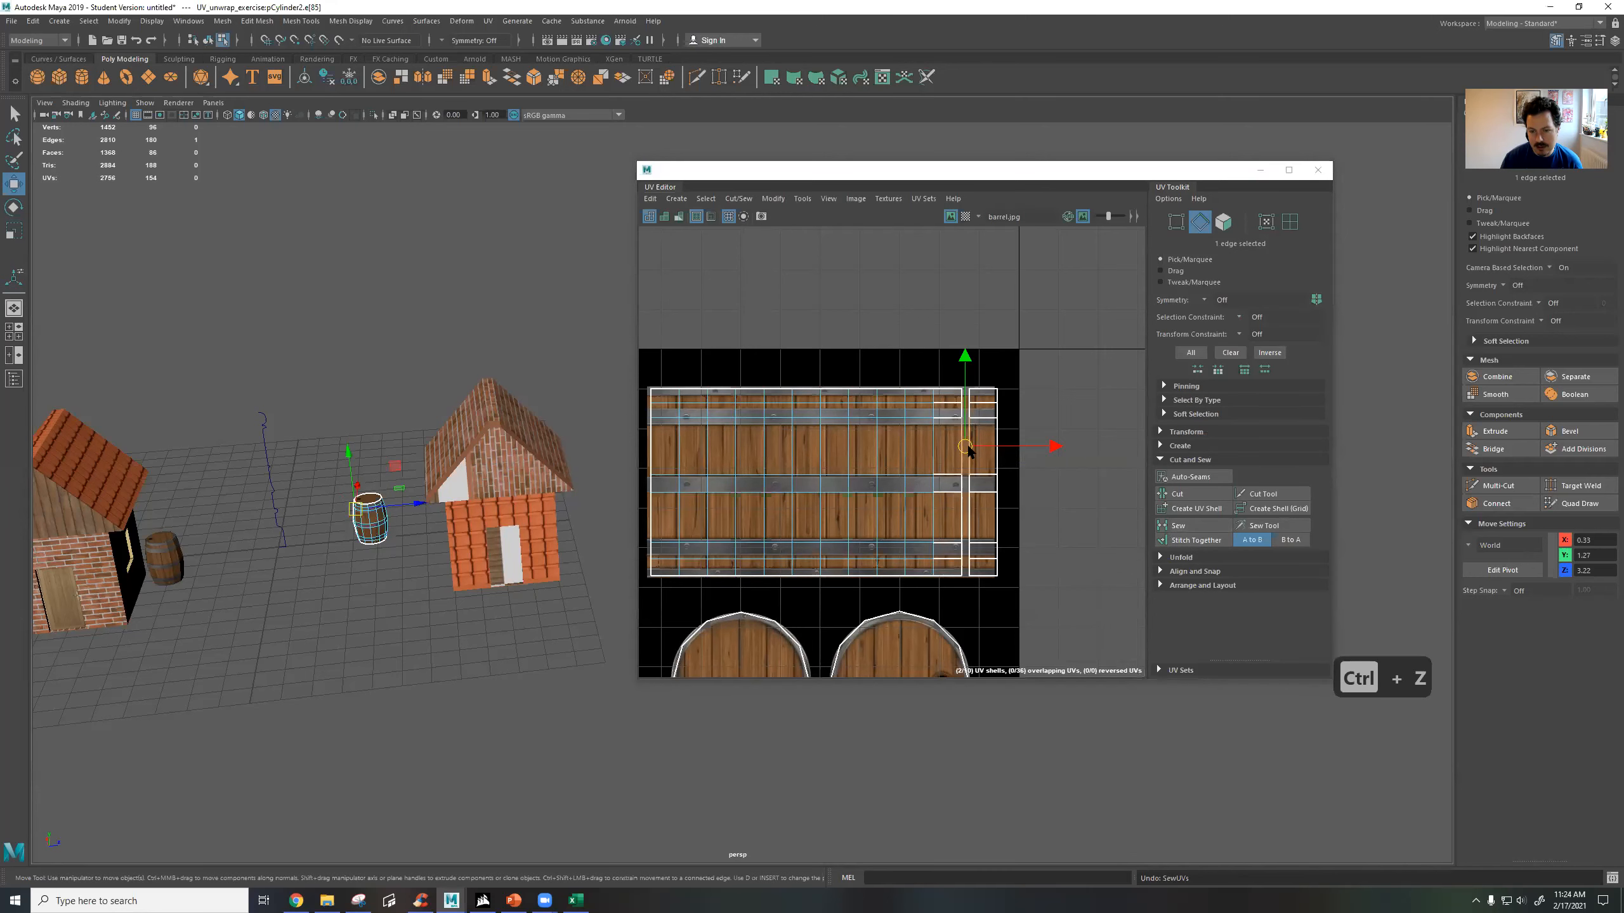
pyautogui.click(1196, 541)
pyautogui.hotkey('ctrl', 'z')
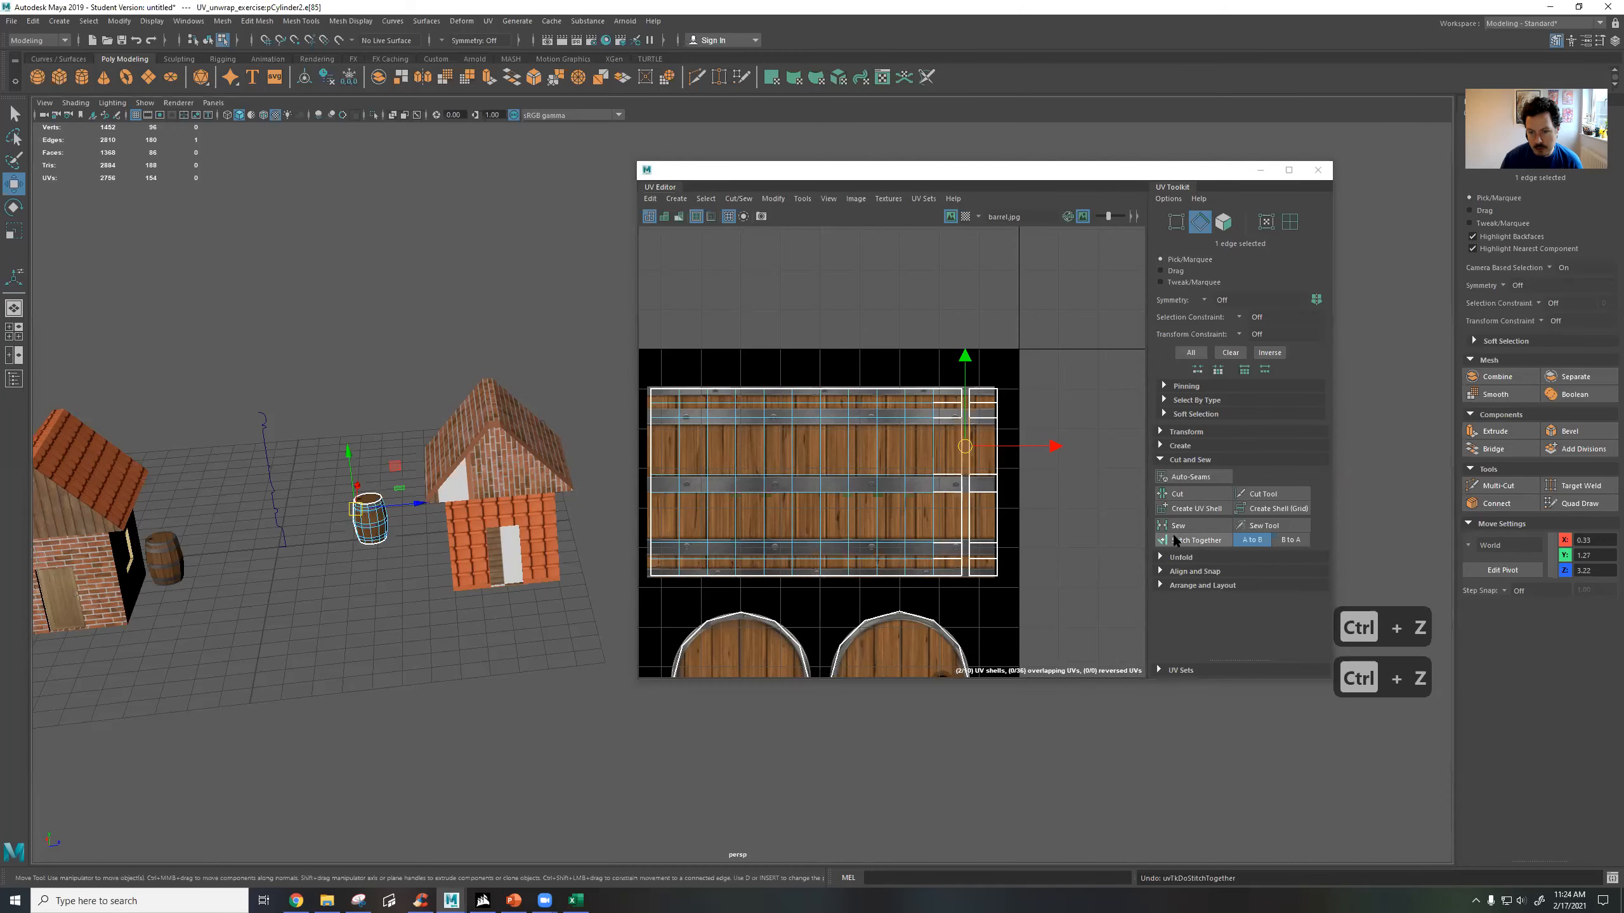
# Select all seven edges along the strip's cut seam and stitch the strip back onto the barrel's side shell with A to B.
pyautogui.click(968, 392)
pyautogui.scroll(3, 1001, 459)
pyautogui.click(939, 372)
pyautogui.click(944, 355)
pyautogui.keyDown('shift'); pyautogui.click(948, 378); pyautogui.keyUp('shift')
pyautogui.keyDown('shift'); pyautogui.click(948, 411); pyautogui.keyUp('shift')
pyautogui.keyDown('shift'); pyautogui.click(950, 501); pyautogui.keyUp('shift')
pyautogui.keyDown('shift'); pyautogui.click(951, 547); pyautogui.keyUp('shift')
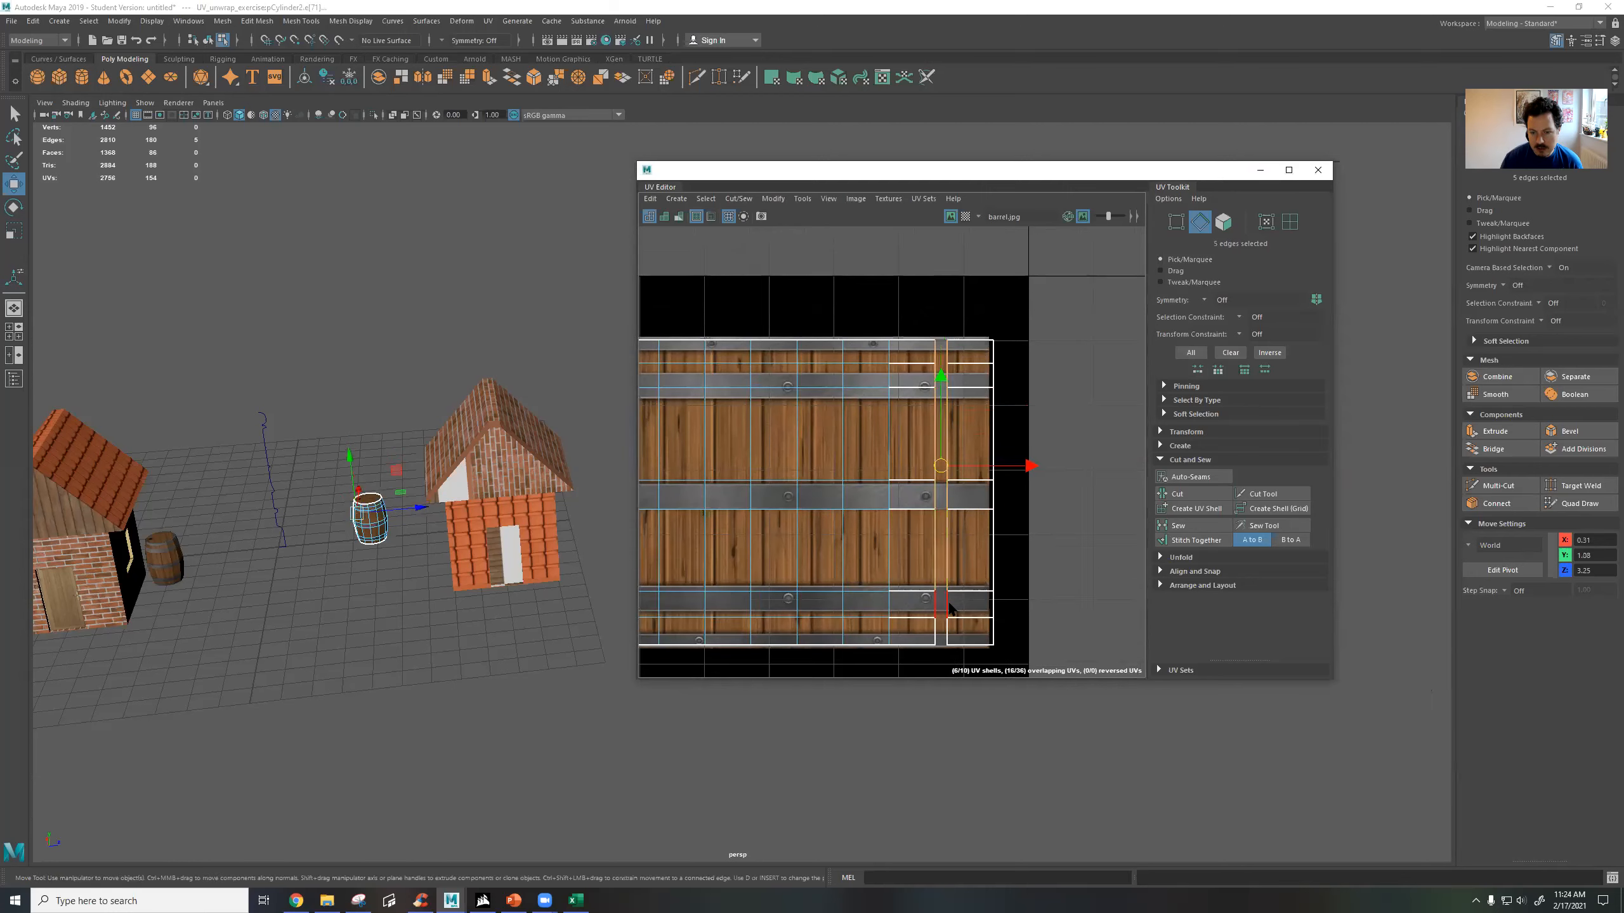
pyautogui.keyDown('shift'); pyautogui.click(946, 630); pyautogui.keyUp('shift')
pyautogui.scroll(3, 946, 541)
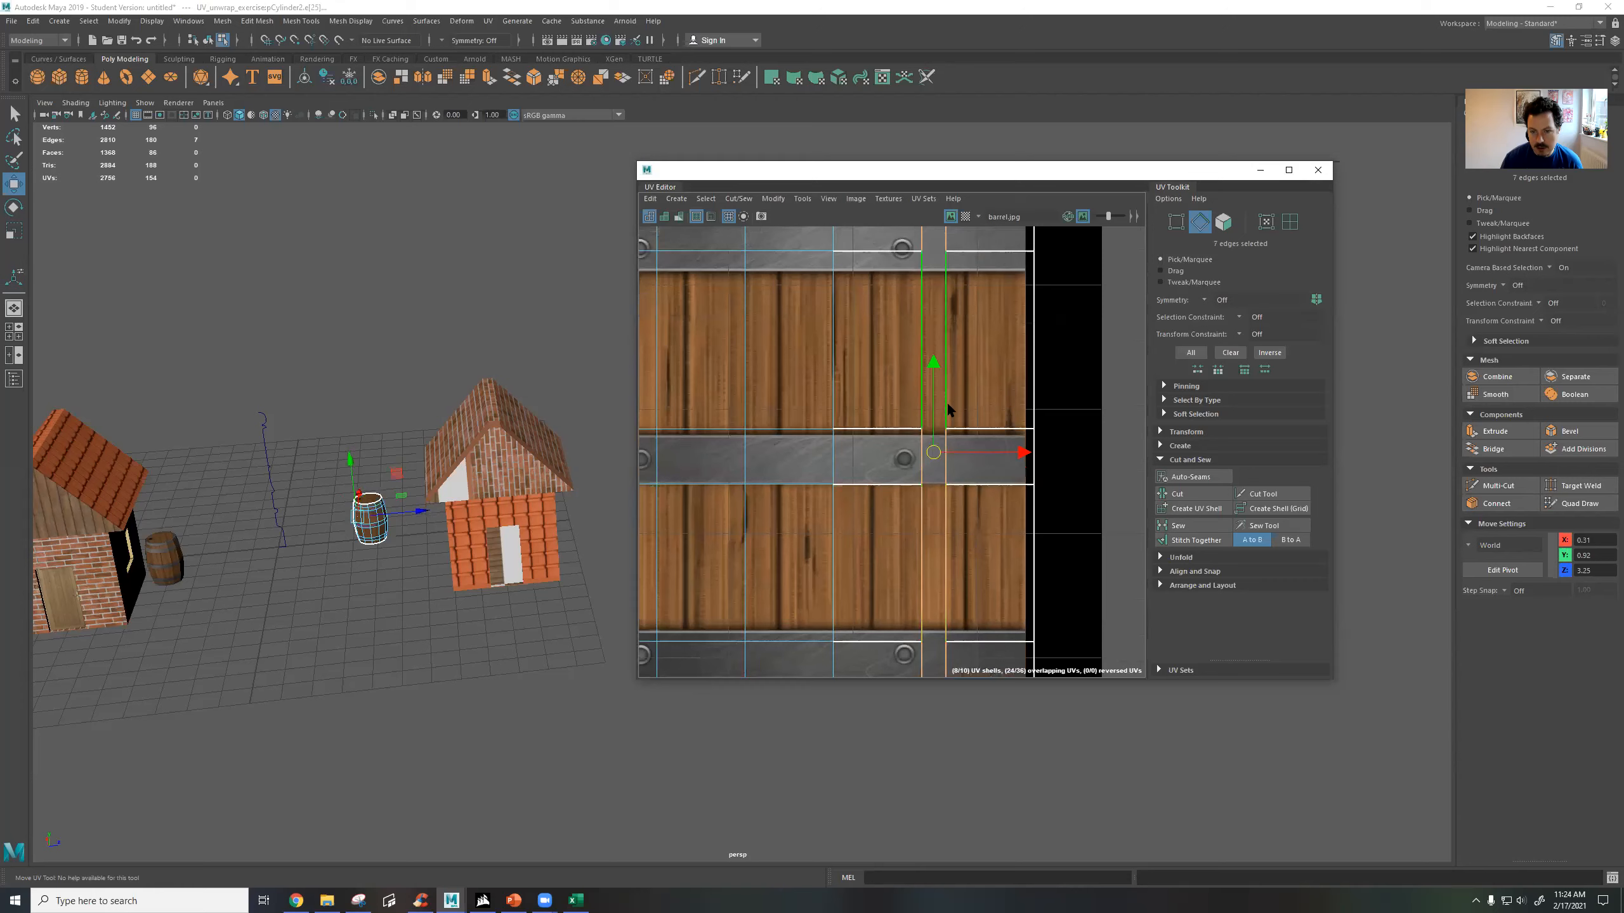
pyautogui.keyDown('alt'); pyautogui.moveTo(358, 522); pyautogui.dragTo(619, 539); pyautogui.keyUp('alt')
pyautogui.keyDown('alt'); pyautogui.moveTo(619, 539); pyautogui.dragTo(9, 408, button='middle'); pyautogui.keyUp('alt')
pyautogui.press('f')
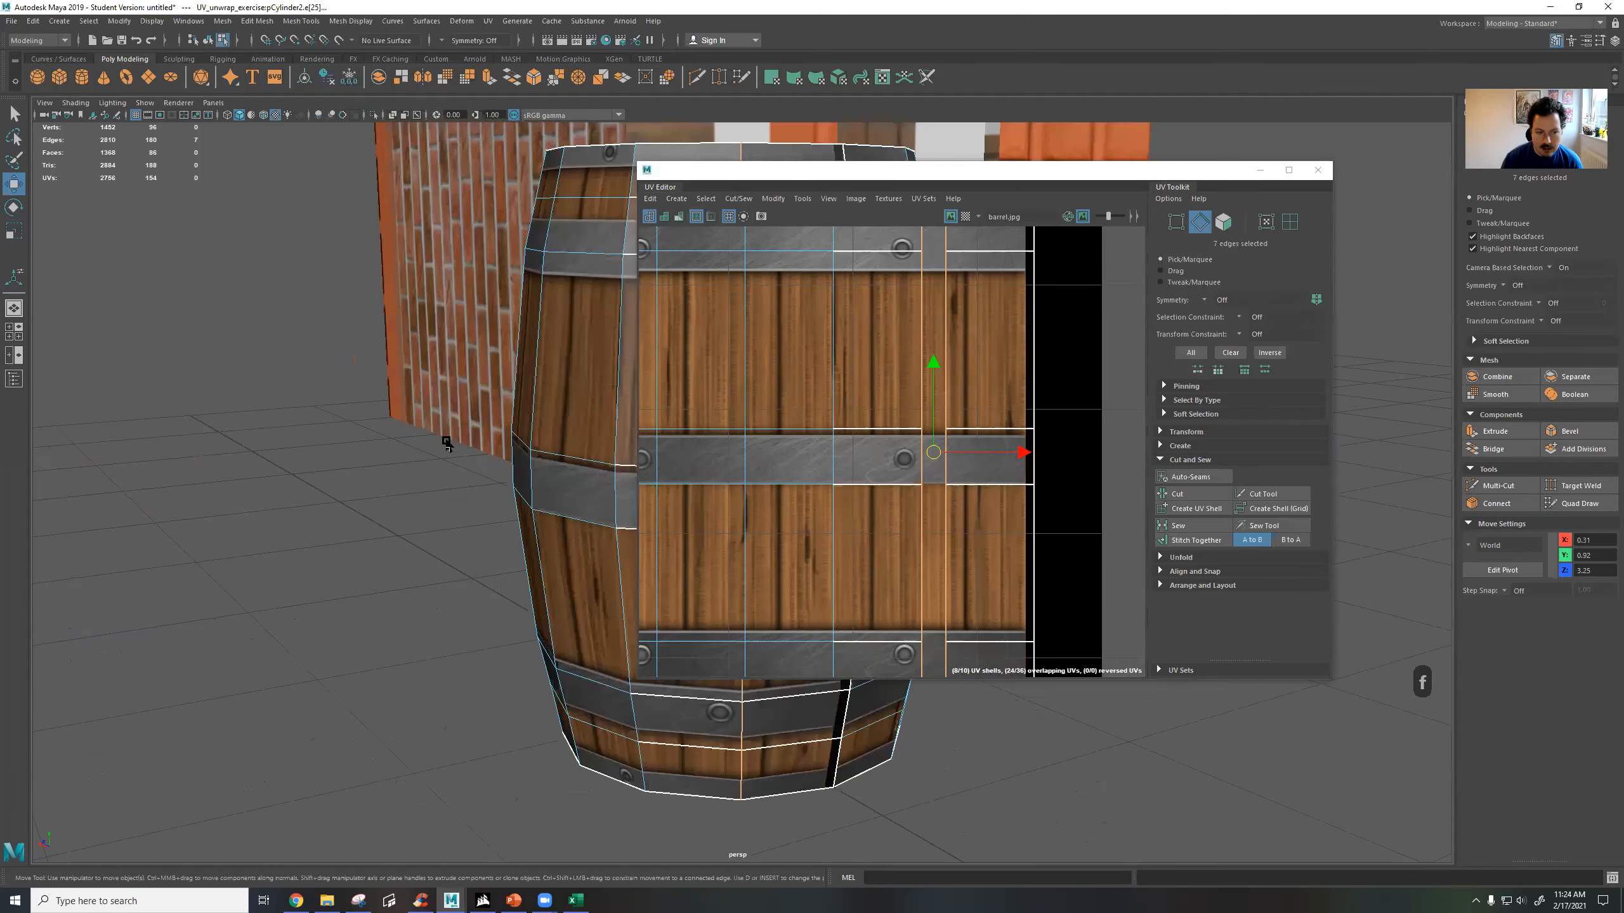
pyautogui.keyDown('alt'); pyautogui.moveTo(404, 427); pyautogui.dragTo(281, 425); pyautogui.keyUp('alt')
pyautogui.keyDown('alt'); pyautogui.moveTo(145, 428); pyautogui.dragTo(388, 250); pyautogui.keyUp('alt')
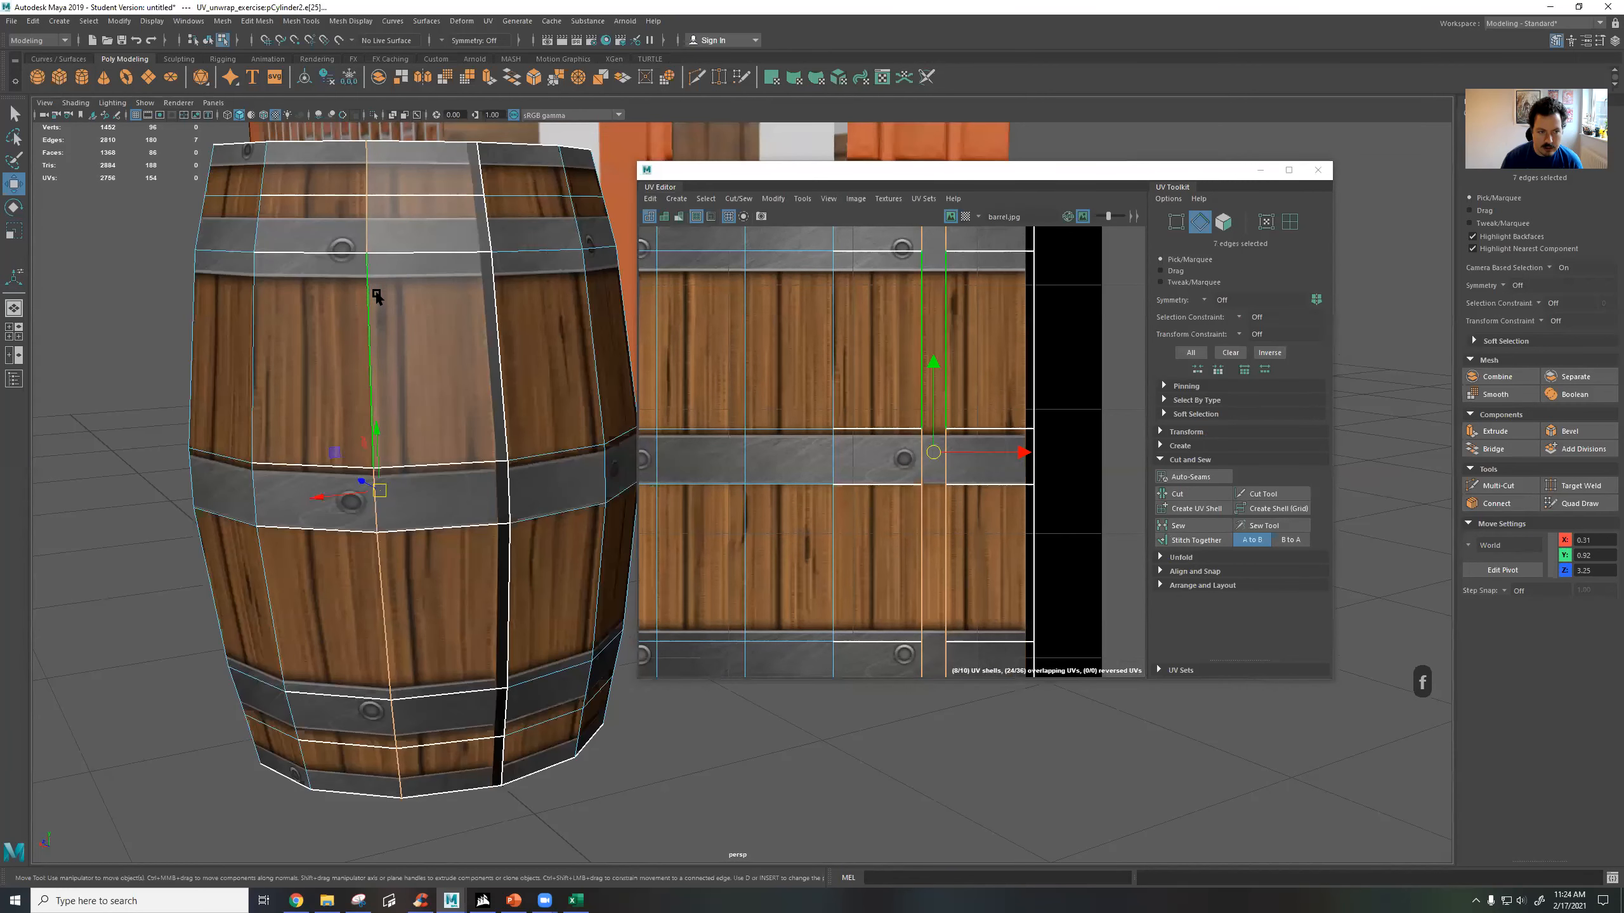
pyautogui.click(1197, 541)
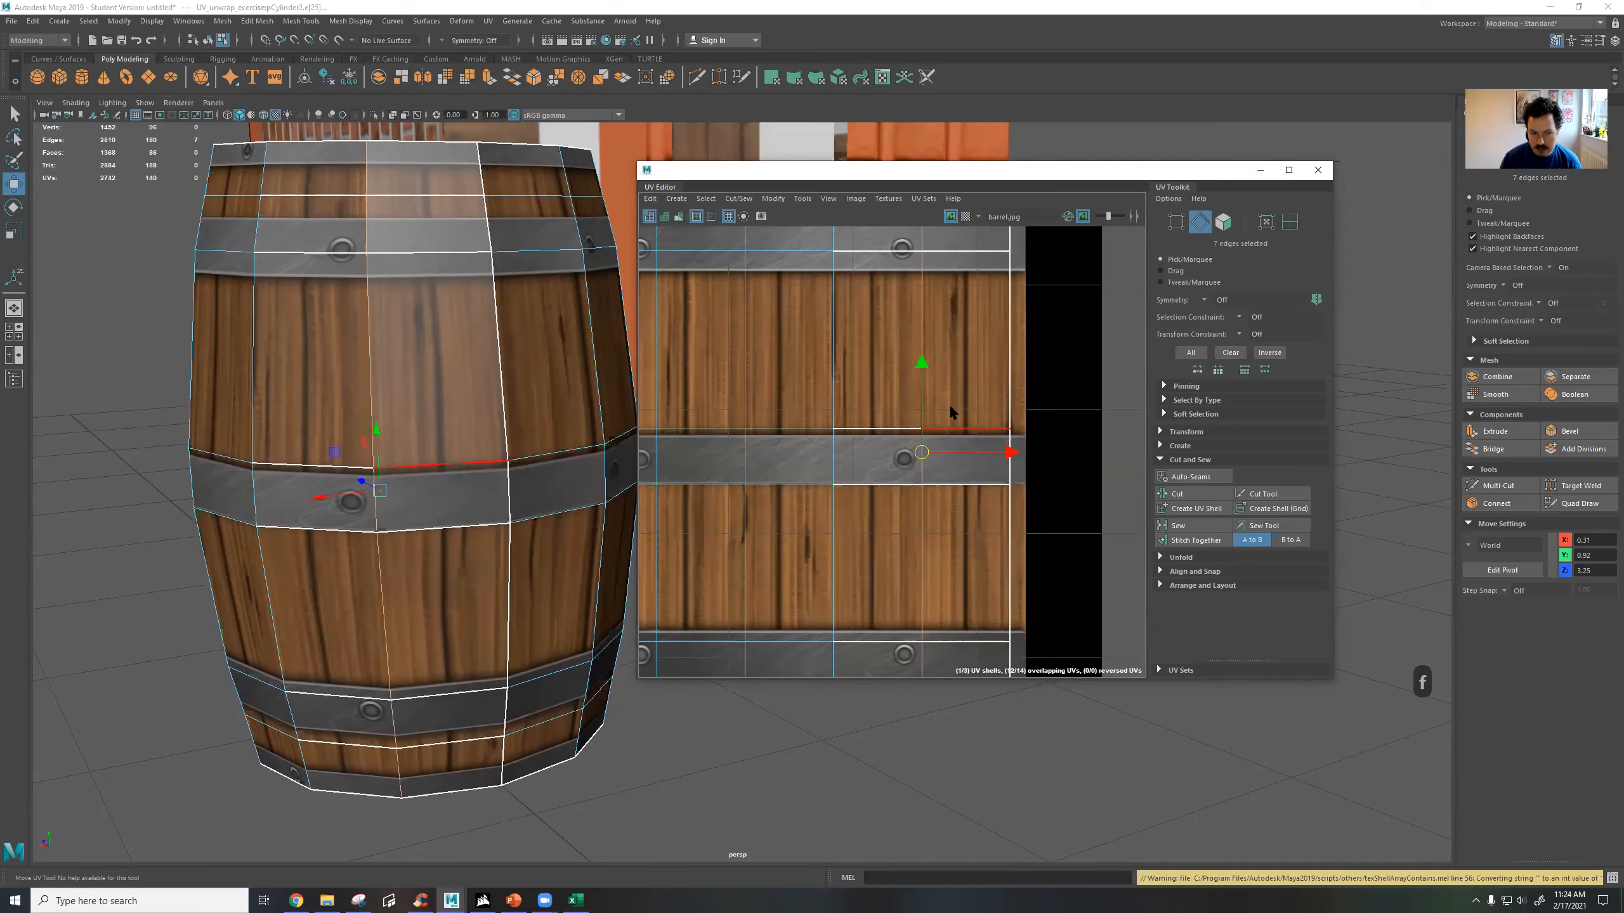
pyautogui.scroll(-5, 935, 465)
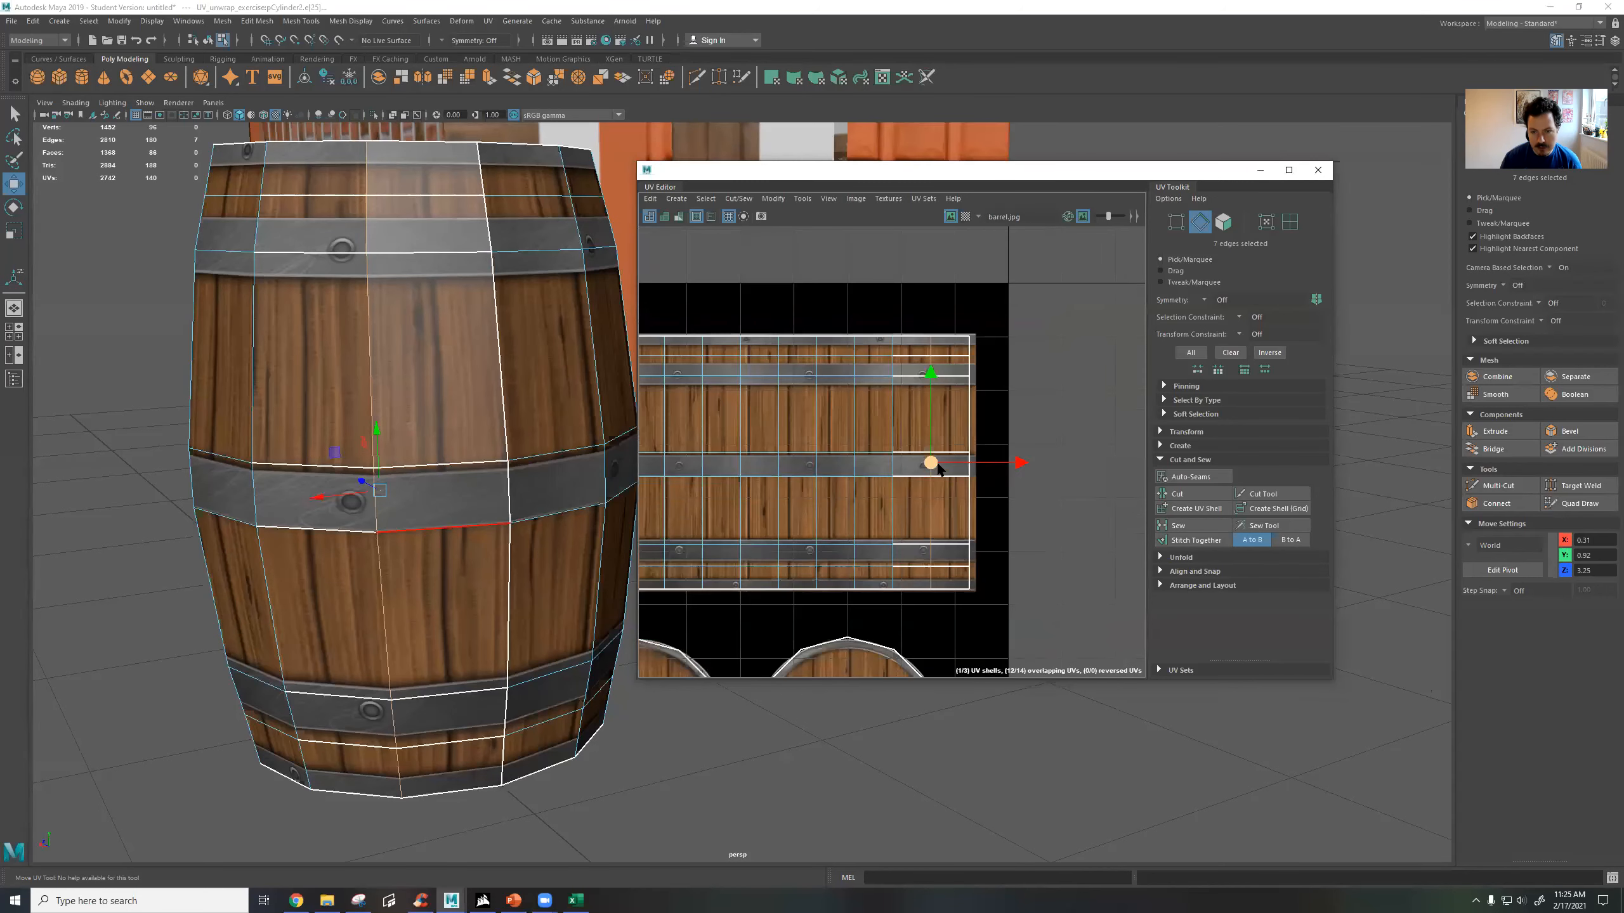
pyautogui.keyDown('alt'); pyautogui.moveTo(890, 452); pyautogui.dragTo(879, 434, button='middle'); pyautogui.keyUp('alt')
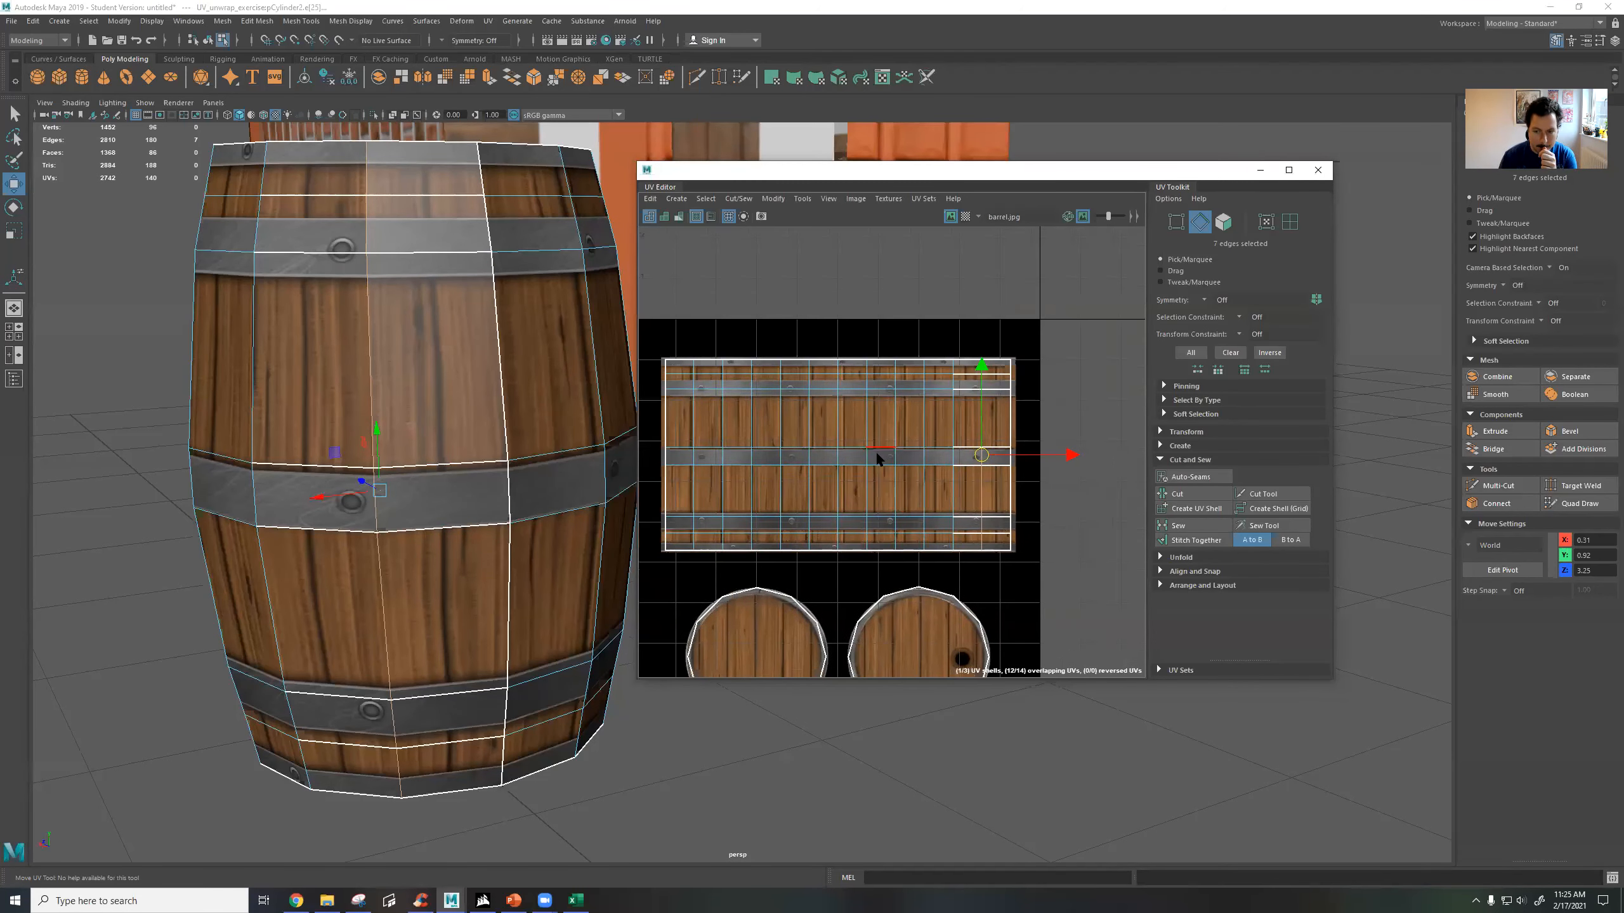
pyautogui.scroll(-4, 875, 450)
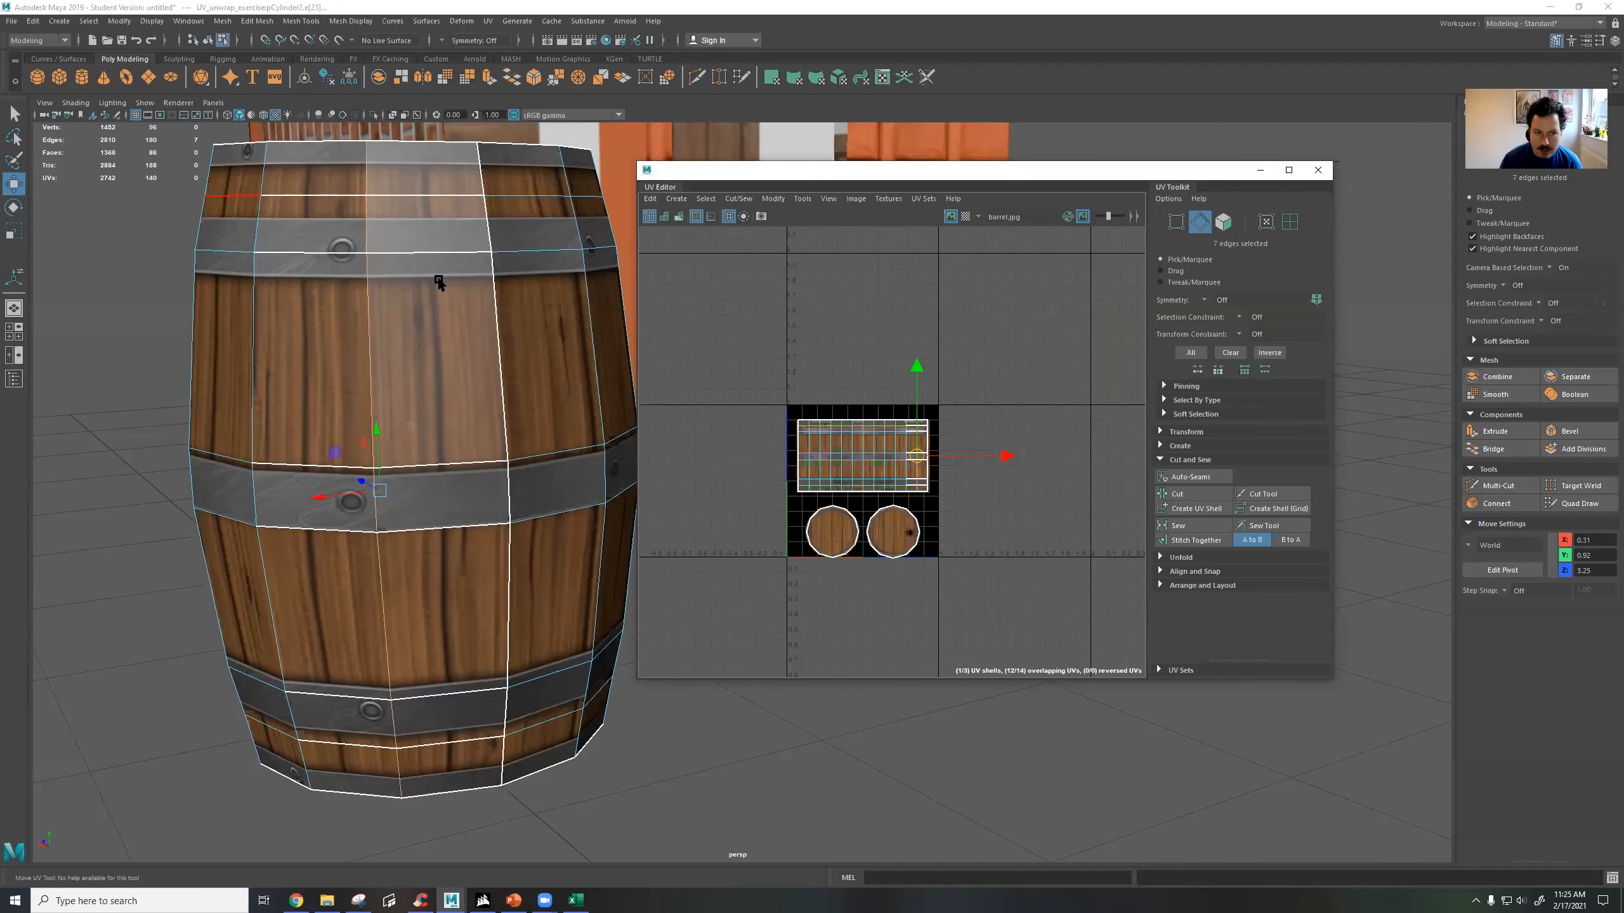
# Select the second house and move its whole UV layout off the texture into the empty space diagonally above it.
pyautogui.keyDown('alt'); pyautogui.moveTo(439, 282); pyautogui.dragTo(165, 356, button='middle'); pyautogui.keyUp('alt')
pyautogui.scroll(-5, 471, 290)
pyautogui.keyDown('alt'); pyautogui.moveTo(475, 305); pyautogui.dragTo(240, 458, button='middle'); pyautogui.keyUp('alt')
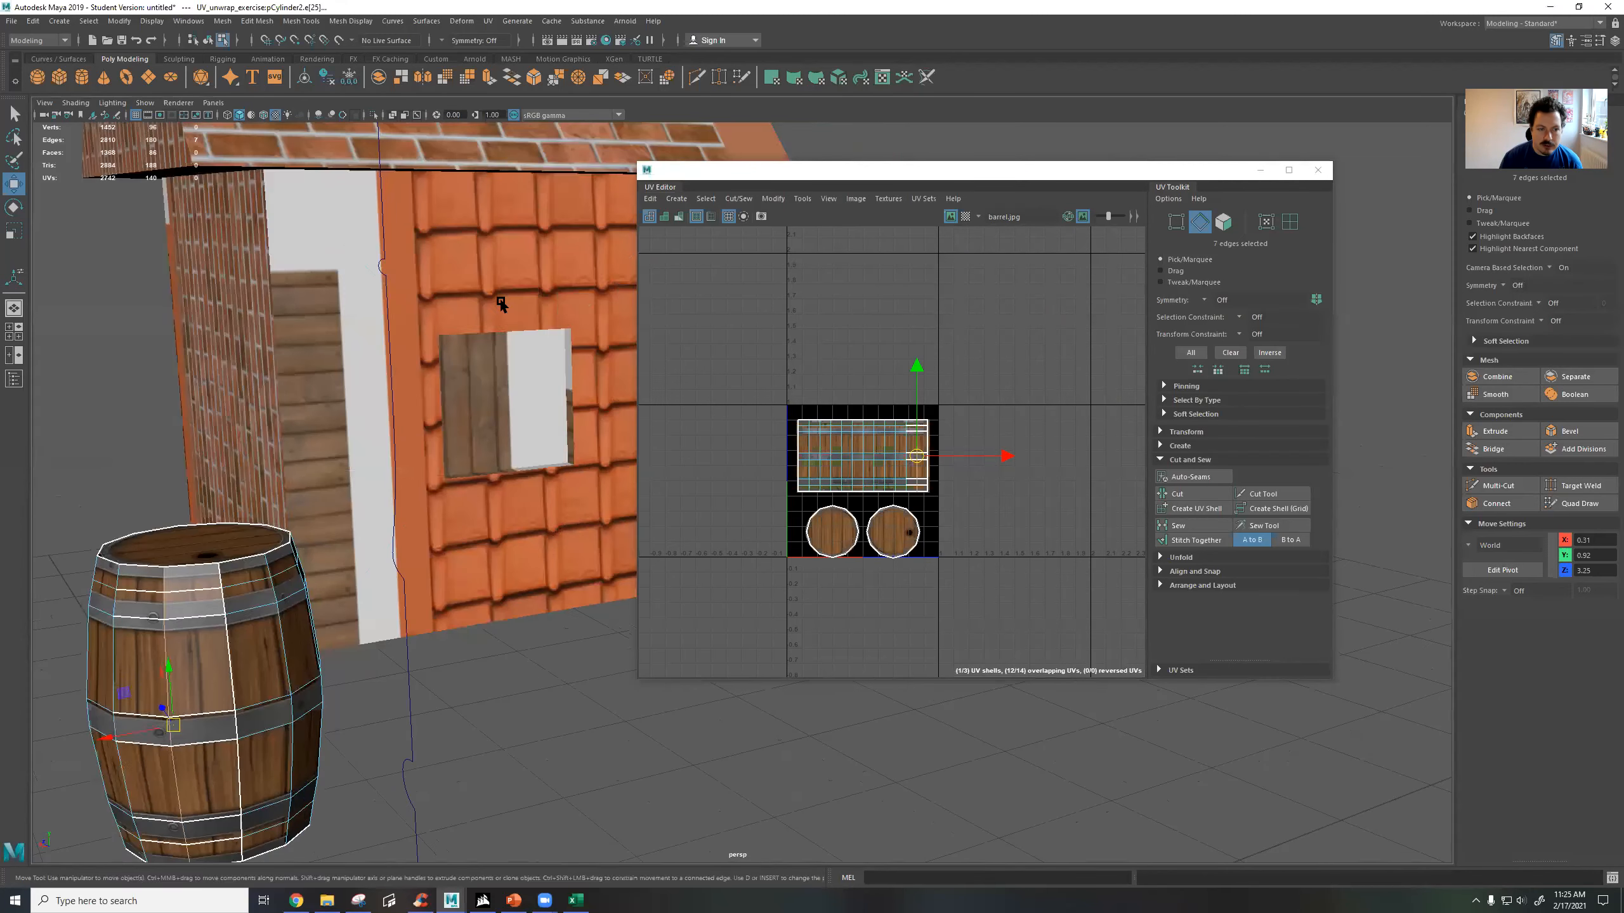
pyautogui.click(502, 303)
pyautogui.scroll(-5, 505, 306)
pyautogui.keyDown('alt'); pyautogui.moveTo(555, 303); pyautogui.dragTo(9, 344); pyautogui.keyUp('alt')
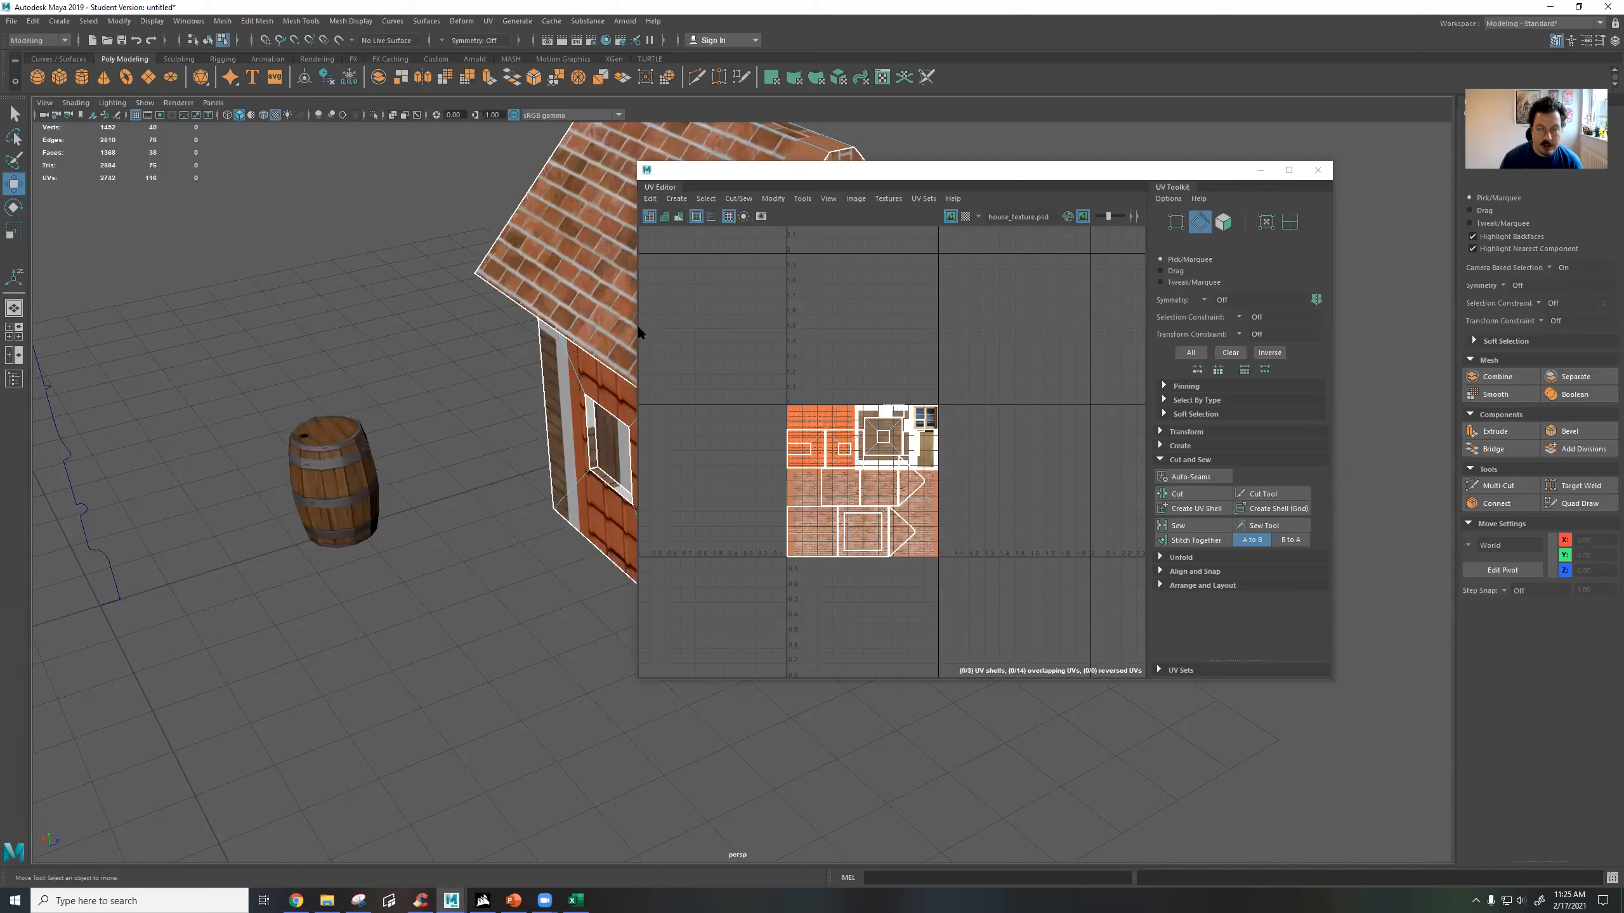
pyautogui.keyDown('alt'); pyautogui.moveTo(494, 317); pyautogui.dragTo(423, 360); pyautogui.keyUp('alt')
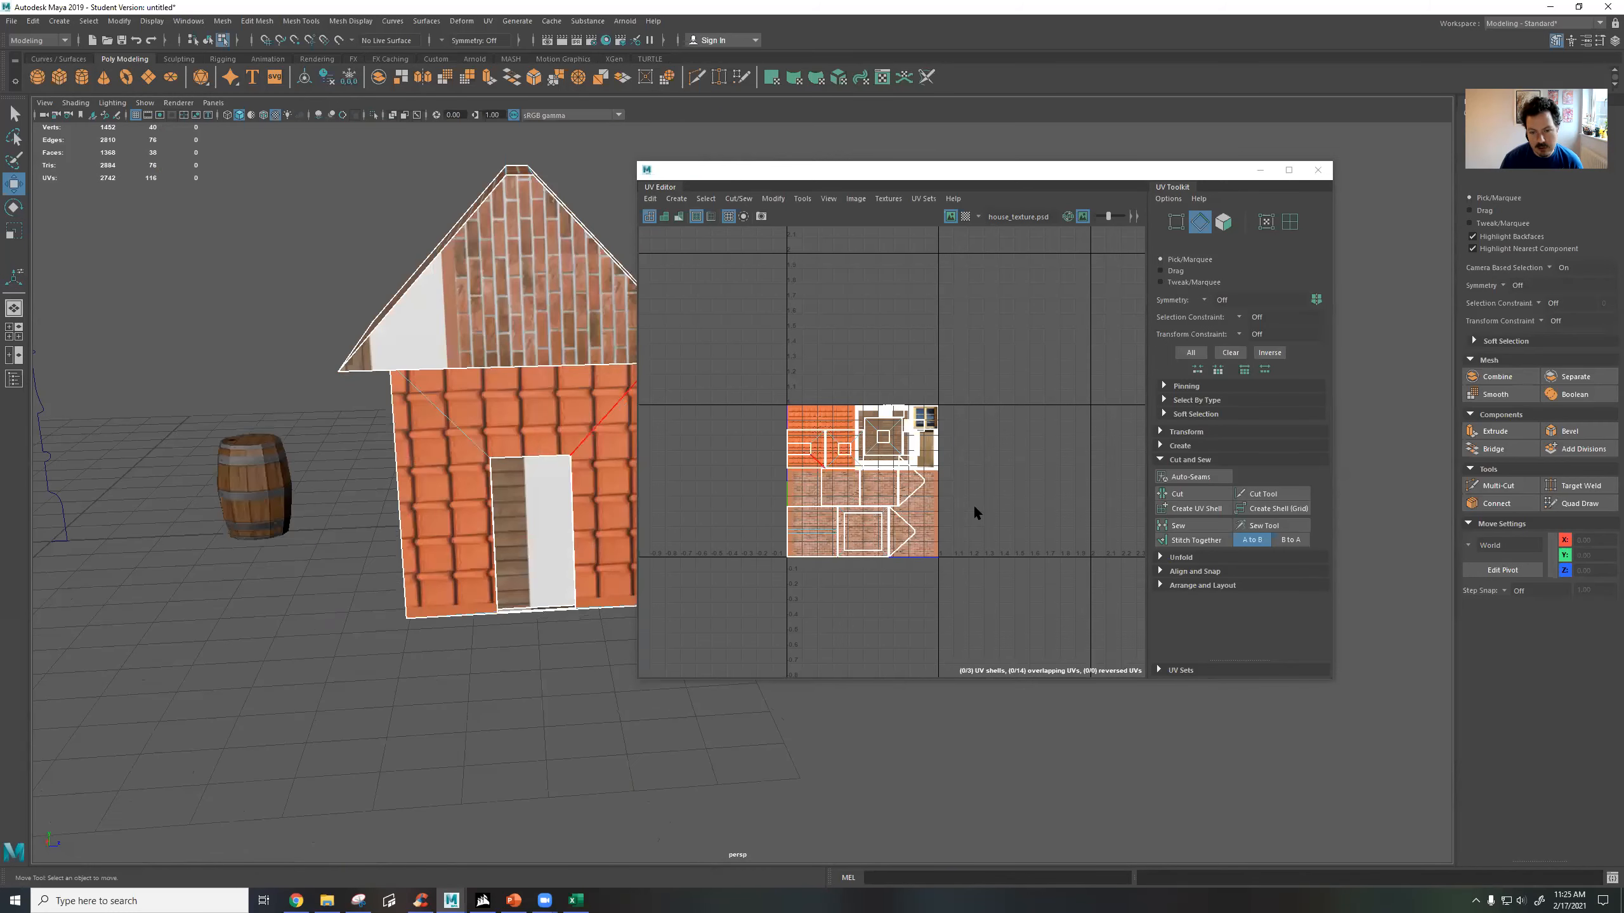
pyautogui.moveTo(849, 460); pyautogui.dragTo(849, 491, button='right')
pyautogui.moveTo(860, 473); pyautogui.dragTo(1020, 325)
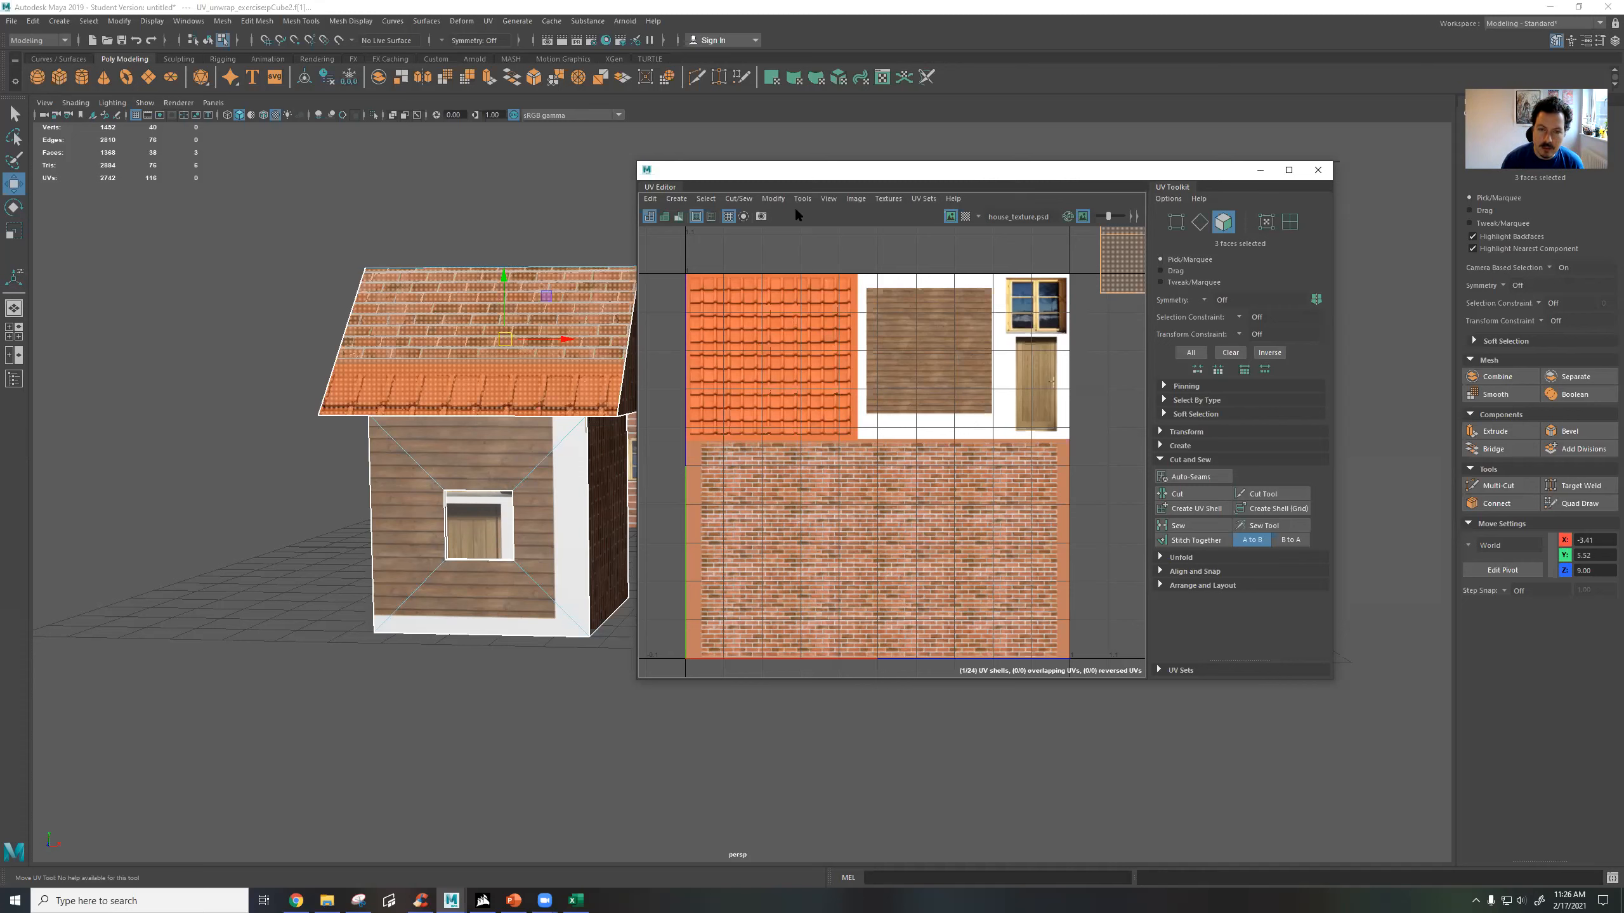
# Move the UV Editor aside, deselect the roof faces, and examine the house from several sides alongside its displaced UV layout.
pyautogui.moveTo(808, 175); pyautogui.dragTo(943, 166)
pyautogui.keyDown('alt'); pyautogui.moveTo(618, 409); pyautogui.dragTo(595, 426); pyautogui.keyUp('alt')
pyautogui.keyDown('alt'); pyautogui.moveTo(594, 425); pyautogui.dragTo(660, 332, button='middle'); pyautogui.keyUp('alt')
pyautogui.keyDown('alt'); pyautogui.moveTo(659, 333); pyautogui.dragTo(517, 498); pyautogui.keyUp('alt')
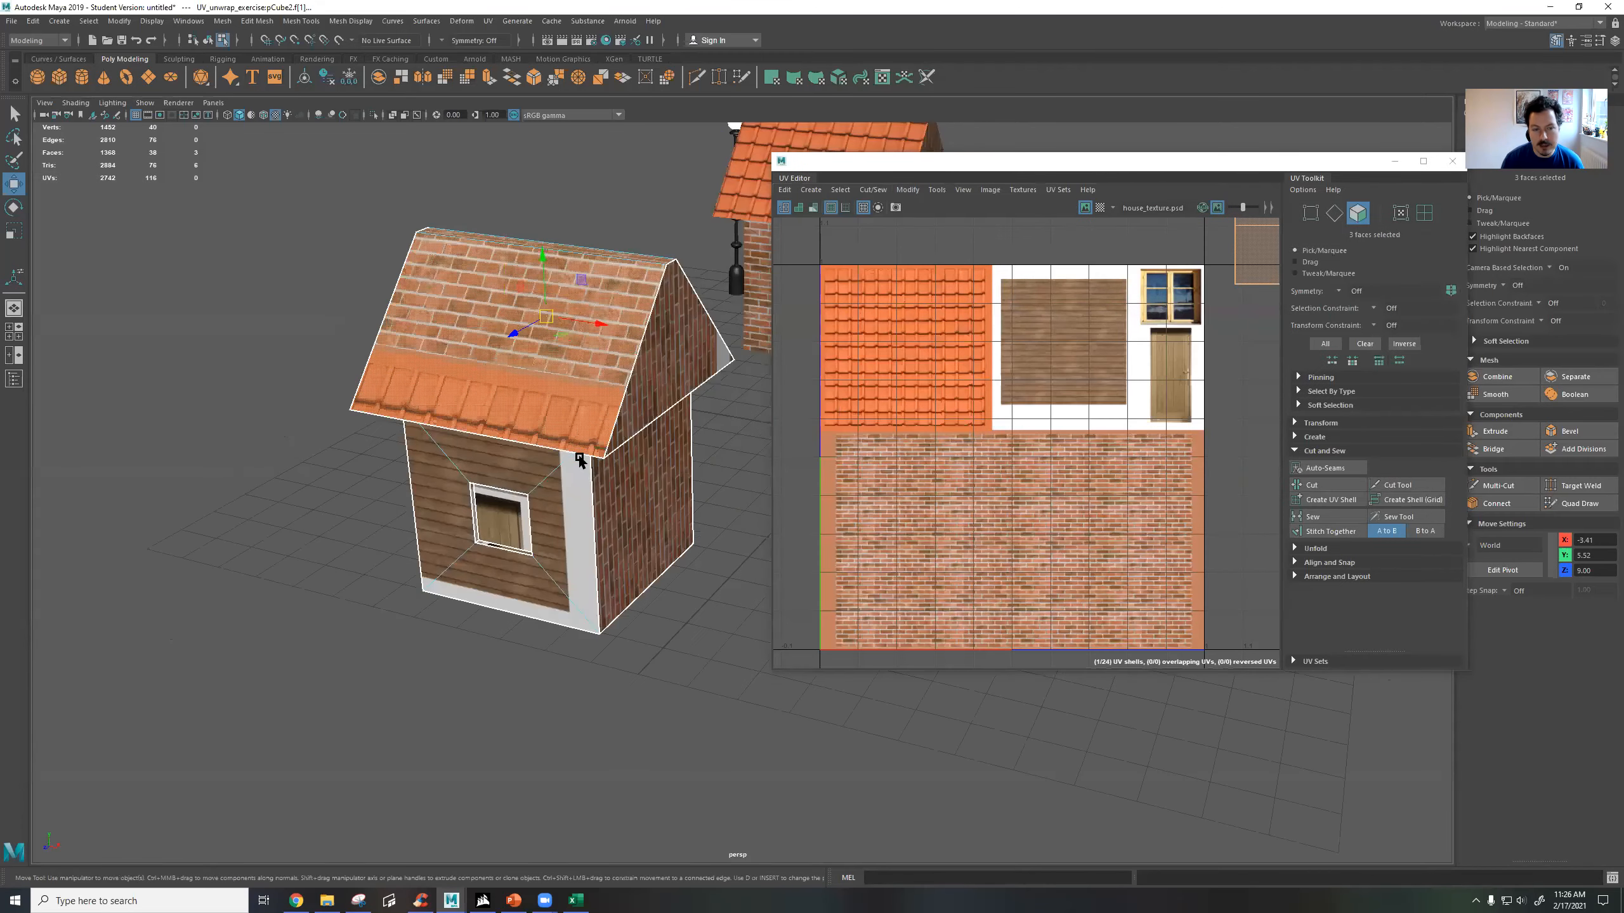
pyautogui.click(587, 386)
pyautogui.scroll(-4, 1137, 393)
pyautogui.keyDown('alt'); pyautogui.moveTo(1181, 348); pyautogui.dragTo(1021, 426, button='middle'); pyautogui.keyUp('alt')
pyautogui.moveTo(1025, 354); pyautogui.dragTo(1086, 413)
pyautogui.scroll(-3, 1077, 396)
pyautogui.keyDown('alt'); pyautogui.moveTo(684, 414); pyautogui.dragTo(373, 423); pyautogui.keyUp('alt')
# Return to object mode and apply an Automatic UV projection to the second house.
pyautogui.press('F8')
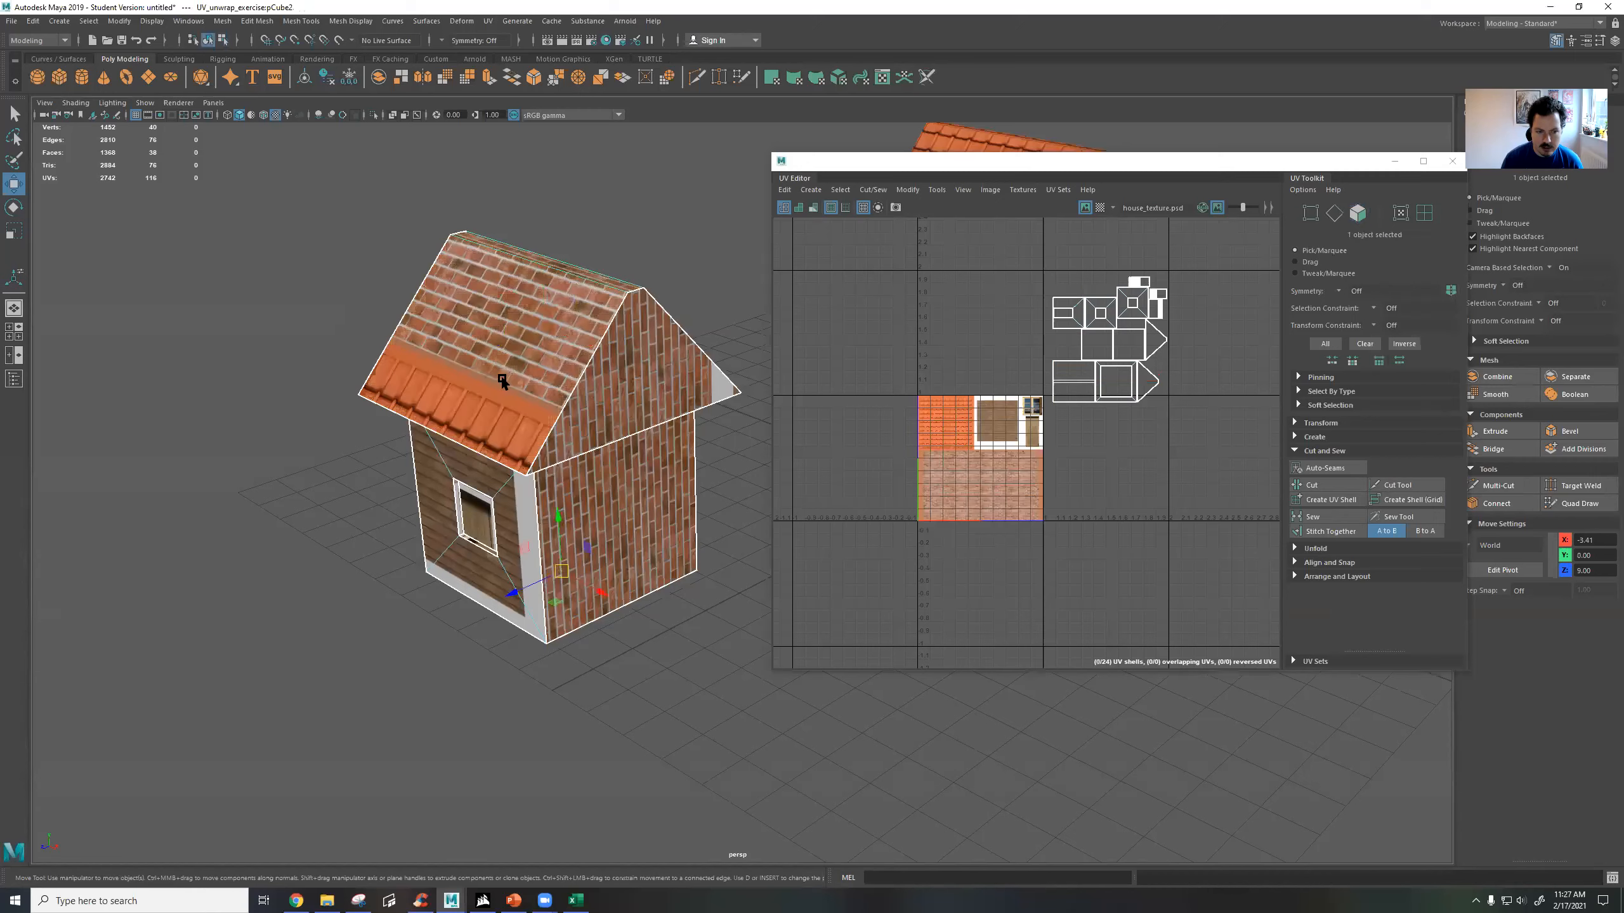
pyautogui.click(489, 20)
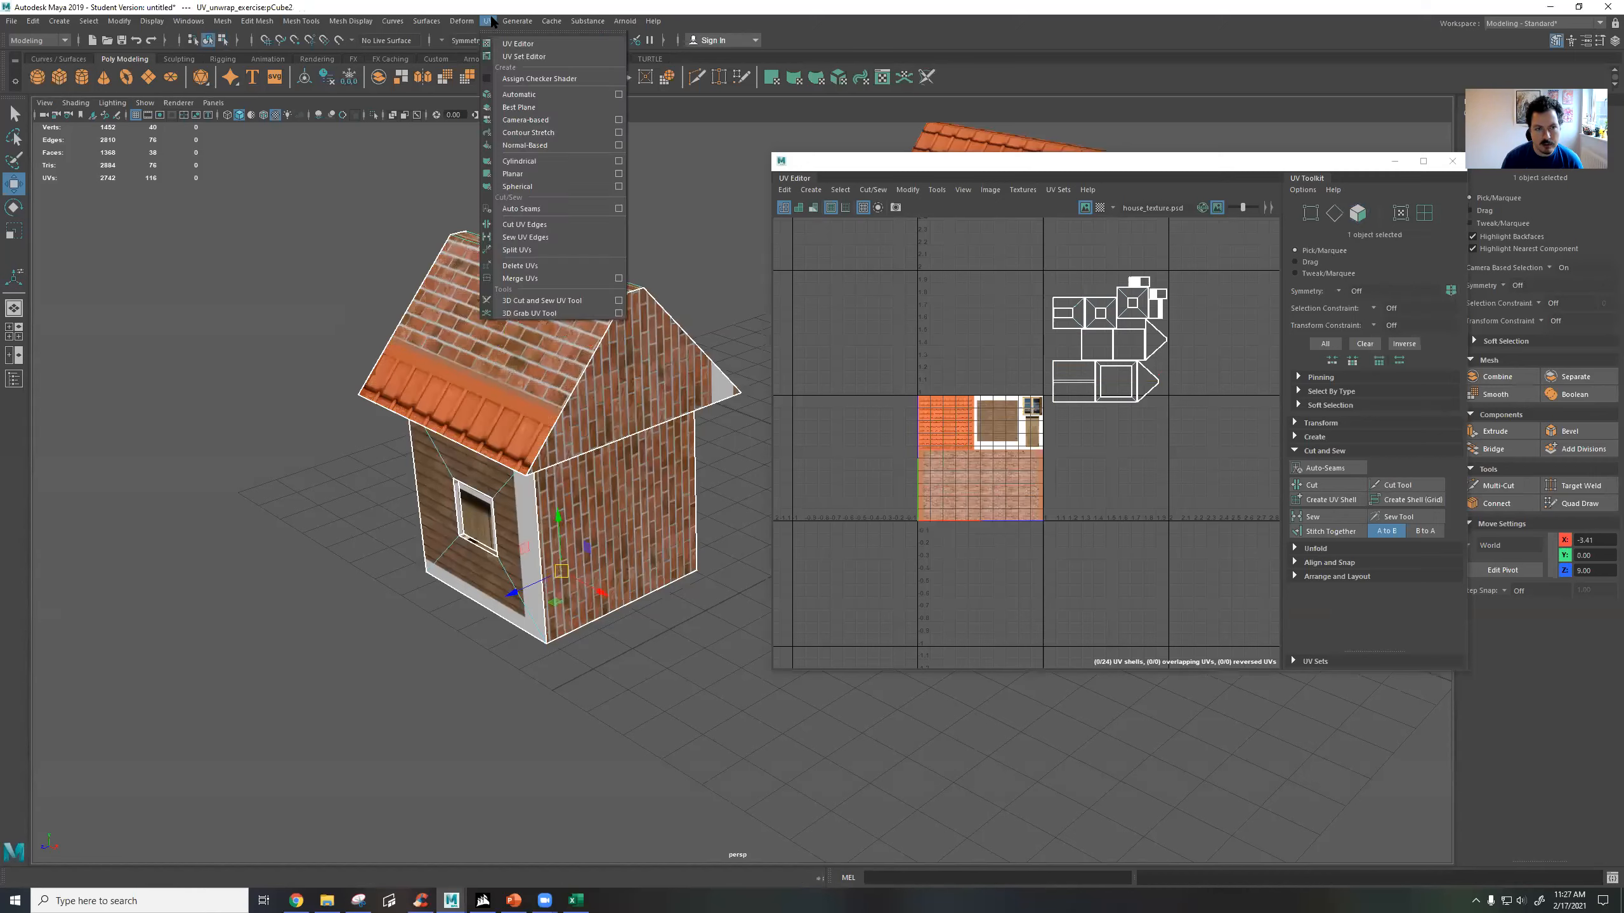
pyautogui.click(530, 96)
pyautogui.press('f')
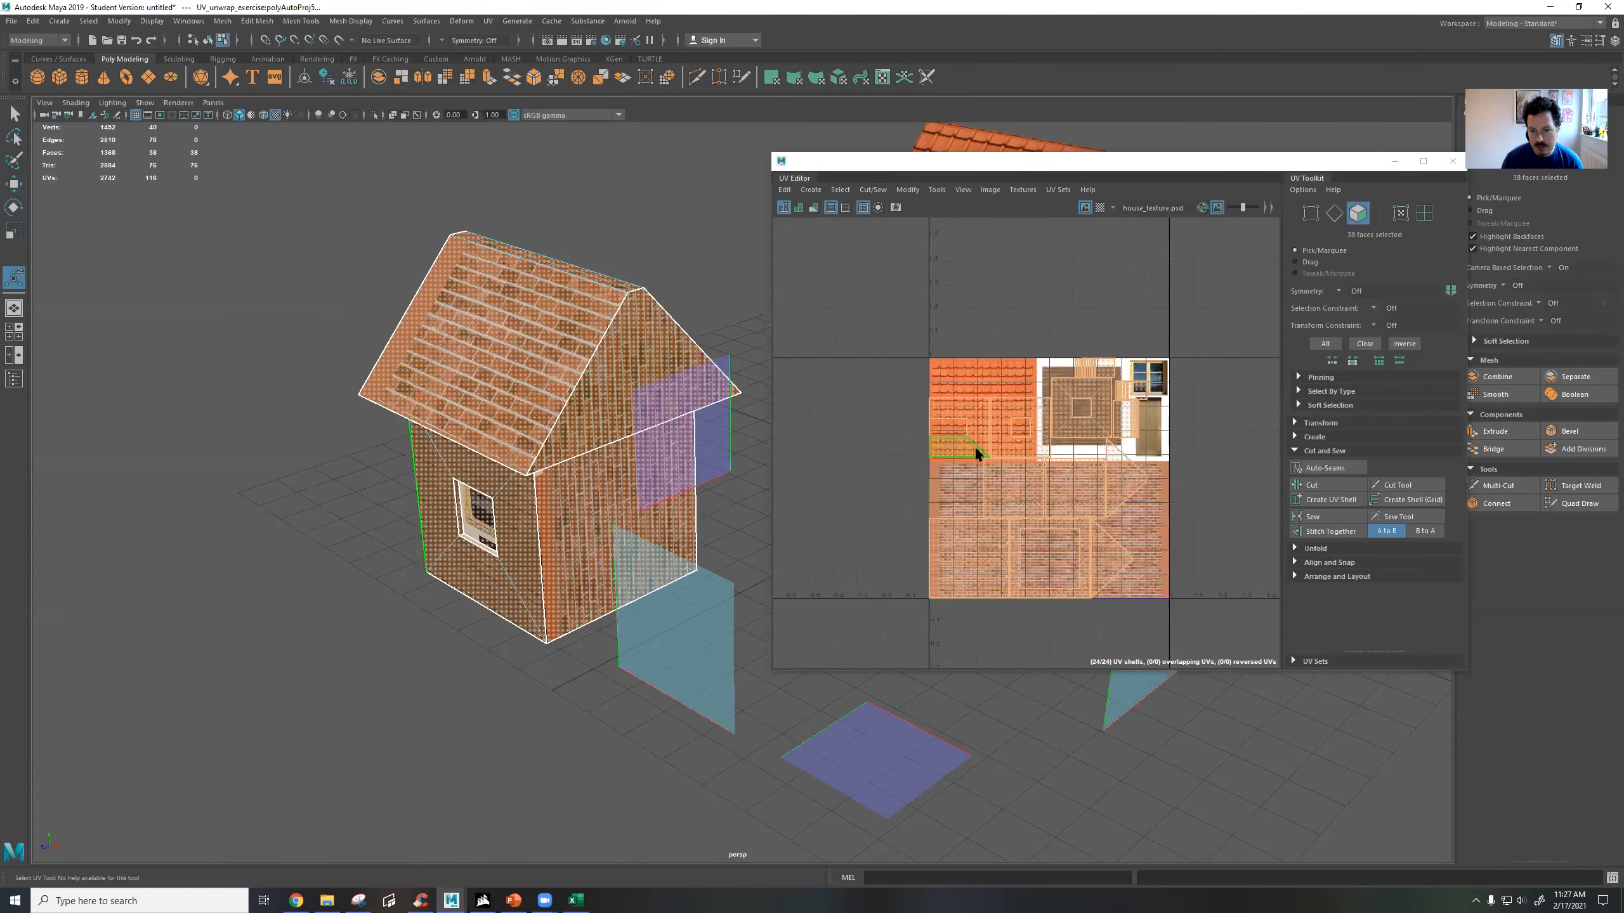
# Select all of the house's new UV shells and move them off the texture into the empty space diagonally above it.
pyautogui.moveTo(887, 330); pyautogui.dragTo(1202, 611)
pyautogui.press('w')
pyautogui.moveTo(1043, 477); pyautogui.dragTo(1211, 265)
pyautogui.keyDown('alt'); pyautogui.moveTo(1019, 464); pyautogui.dragTo(811, 622, button='middle'); pyautogui.keyUp('alt')
pyautogui.moveTo(1002, 408); pyautogui.dragTo(1095, 384)
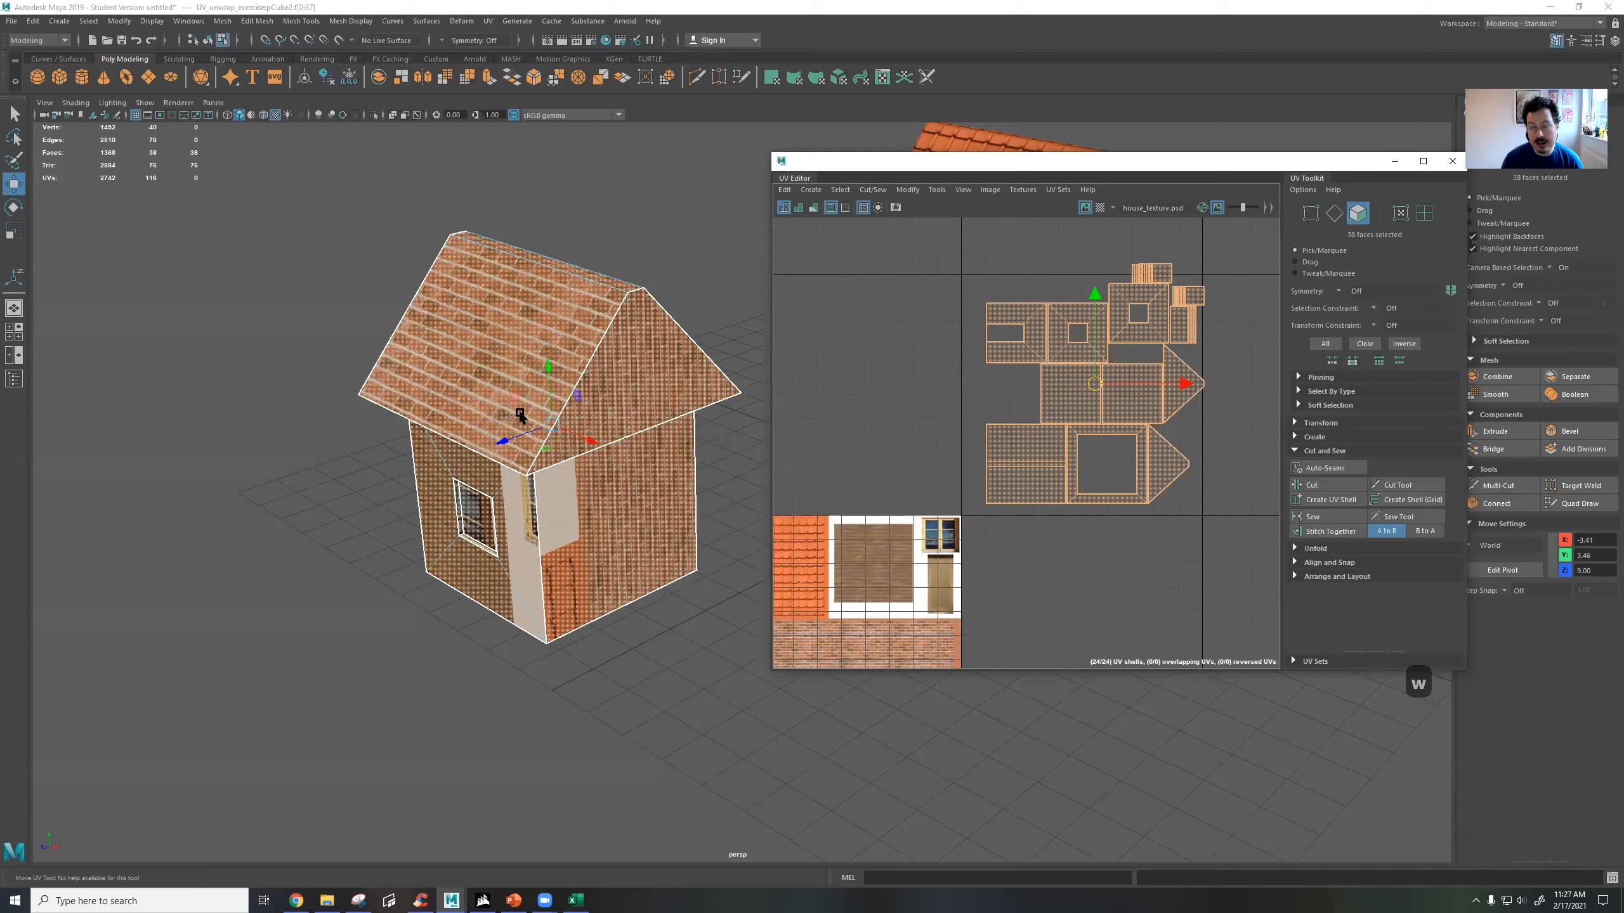
# Select the three-face UV shell of the roof and place it over the orange roof tiles of the texture.
pyautogui.keyDown('alt'); pyautogui.moveTo(546, 302); pyautogui.dragTo(589, 429); pyautogui.keyUp('alt')
pyautogui.keyDown('alt'); pyautogui.moveTo(618, 517); pyautogui.dragTo(633, 385); pyautogui.keyUp('alt')
pyautogui.click(633, 331)
pyautogui.click(571, 363)
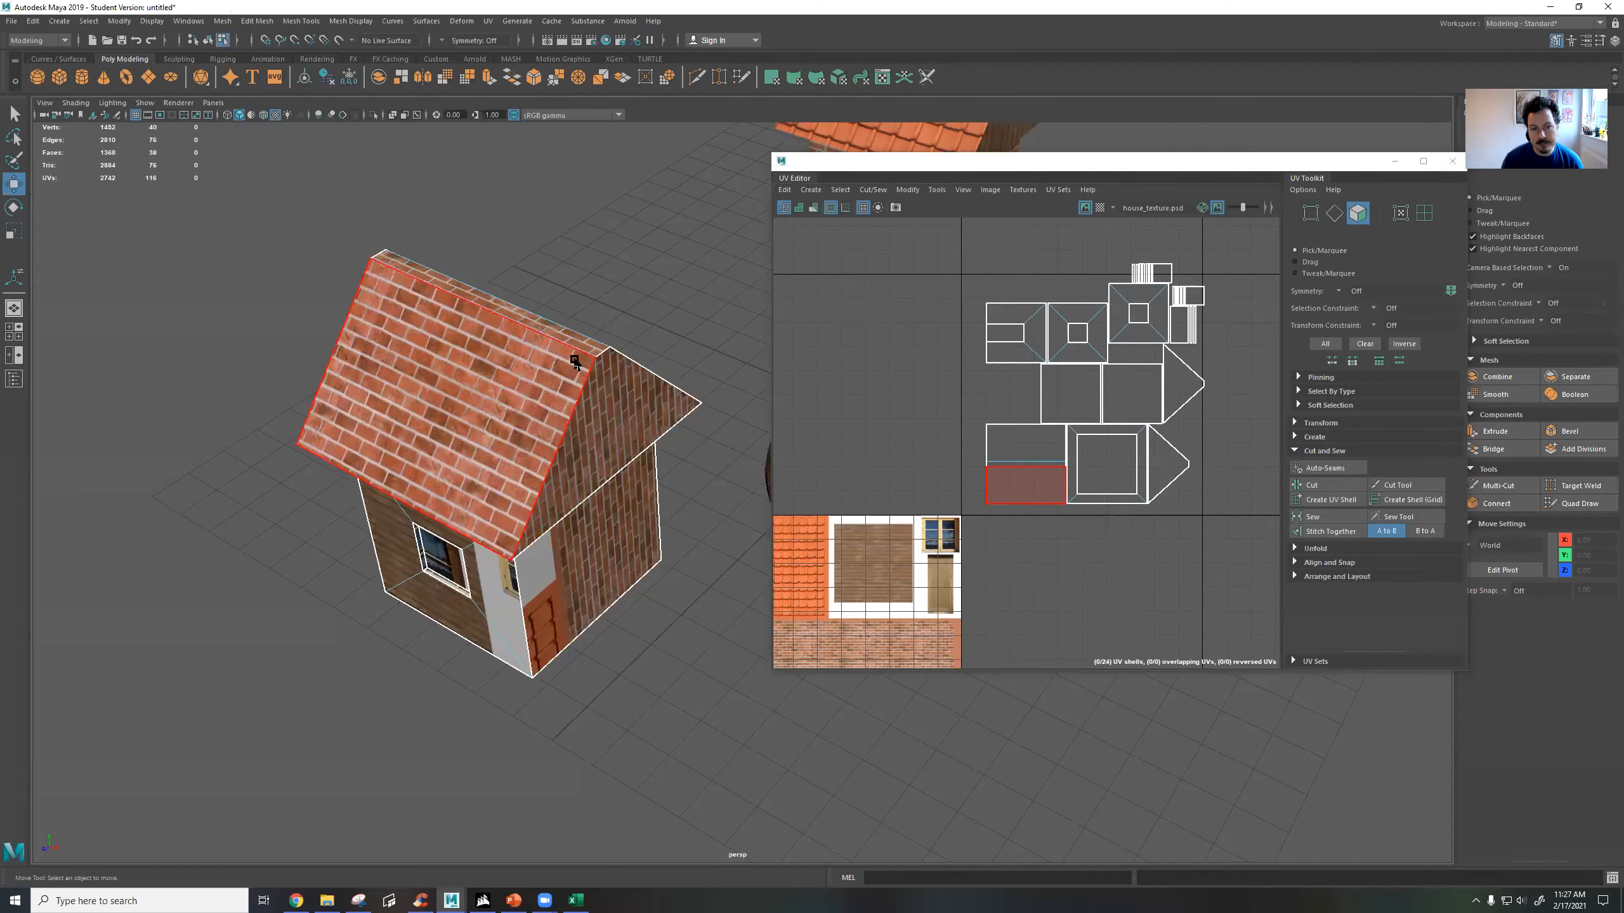
pyautogui.moveTo(584, 432)
pyautogui.keyDown('alt'); pyautogui.mouseDown()
pyautogui.moveTo(611, 371)
pyautogui.moveTo(644, 352)
pyautogui.mouseUp(); pyautogui.keyUp('alt')
pyautogui.moveTo(604, 574)
pyautogui.keyDown('alt'); pyautogui.mouseDown()
pyautogui.moveTo(649, 501)
pyautogui.moveTo(594, 448)
pyautogui.mouseUp(); pyautogui.keyUp('alt')
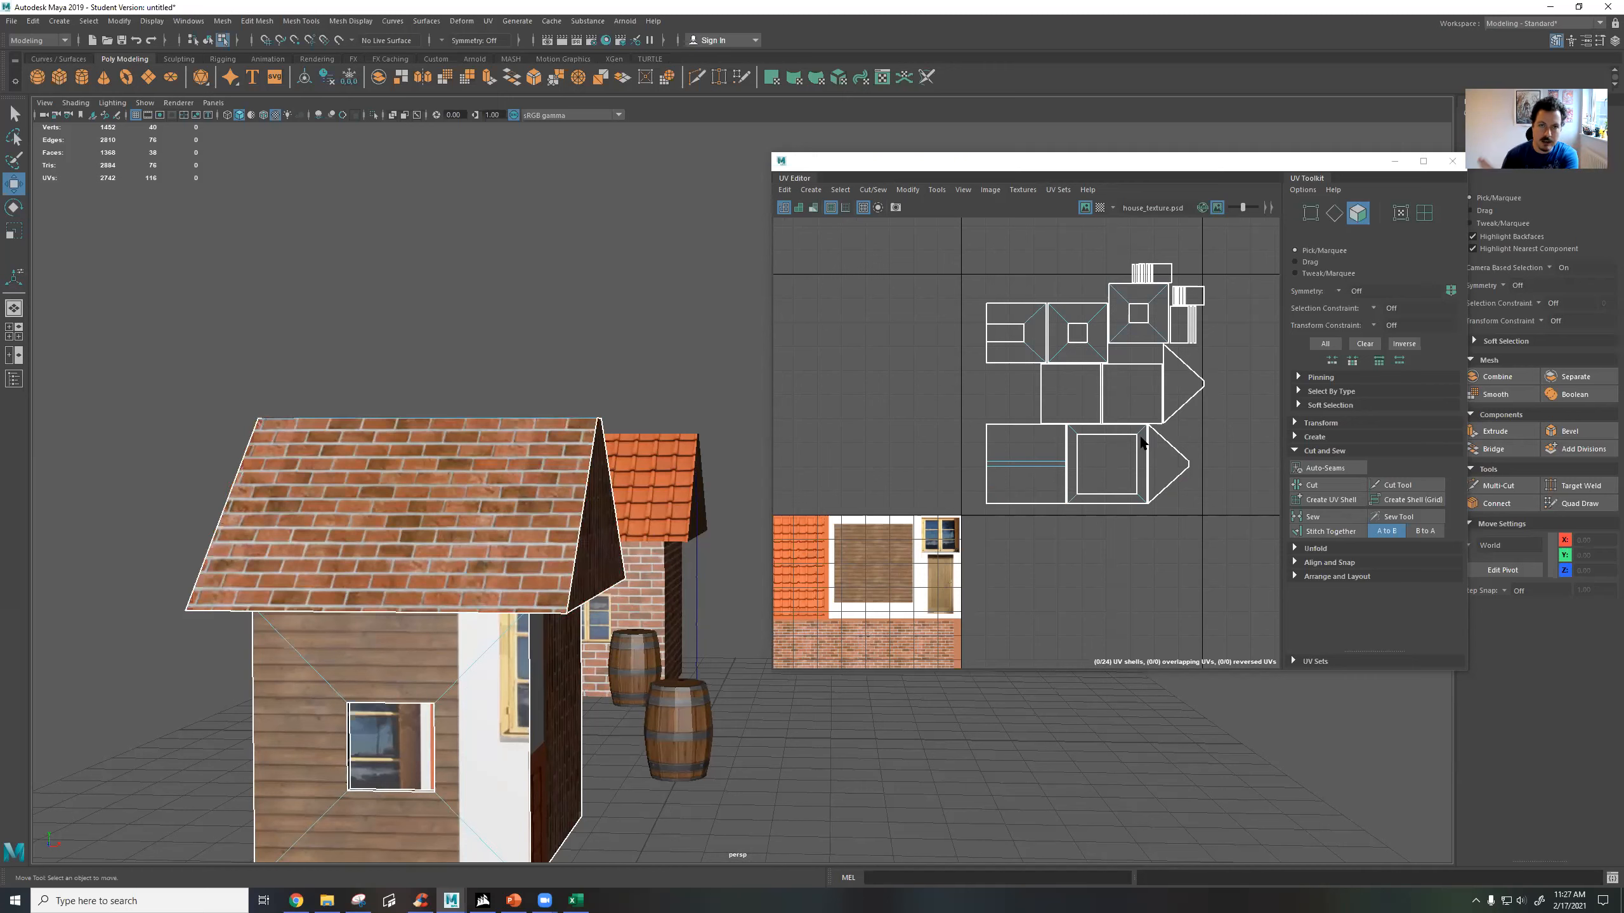
pyautogui.click(1157, 464)
pyautogui.moveTo(986, 443); pyautogui.dragTo(1055, 515)
pyautogui.keyDown('alt'); pyautogui.moveTo(950, 514); pyautogui.dragTo(1117, 410, button='middle'); pyautogui.keyUp('alt')
pyautogui.moveTo(1186, 356); pyautogui.dragTo(941, 465)
pyautogui.scroll(5, 949, 476)
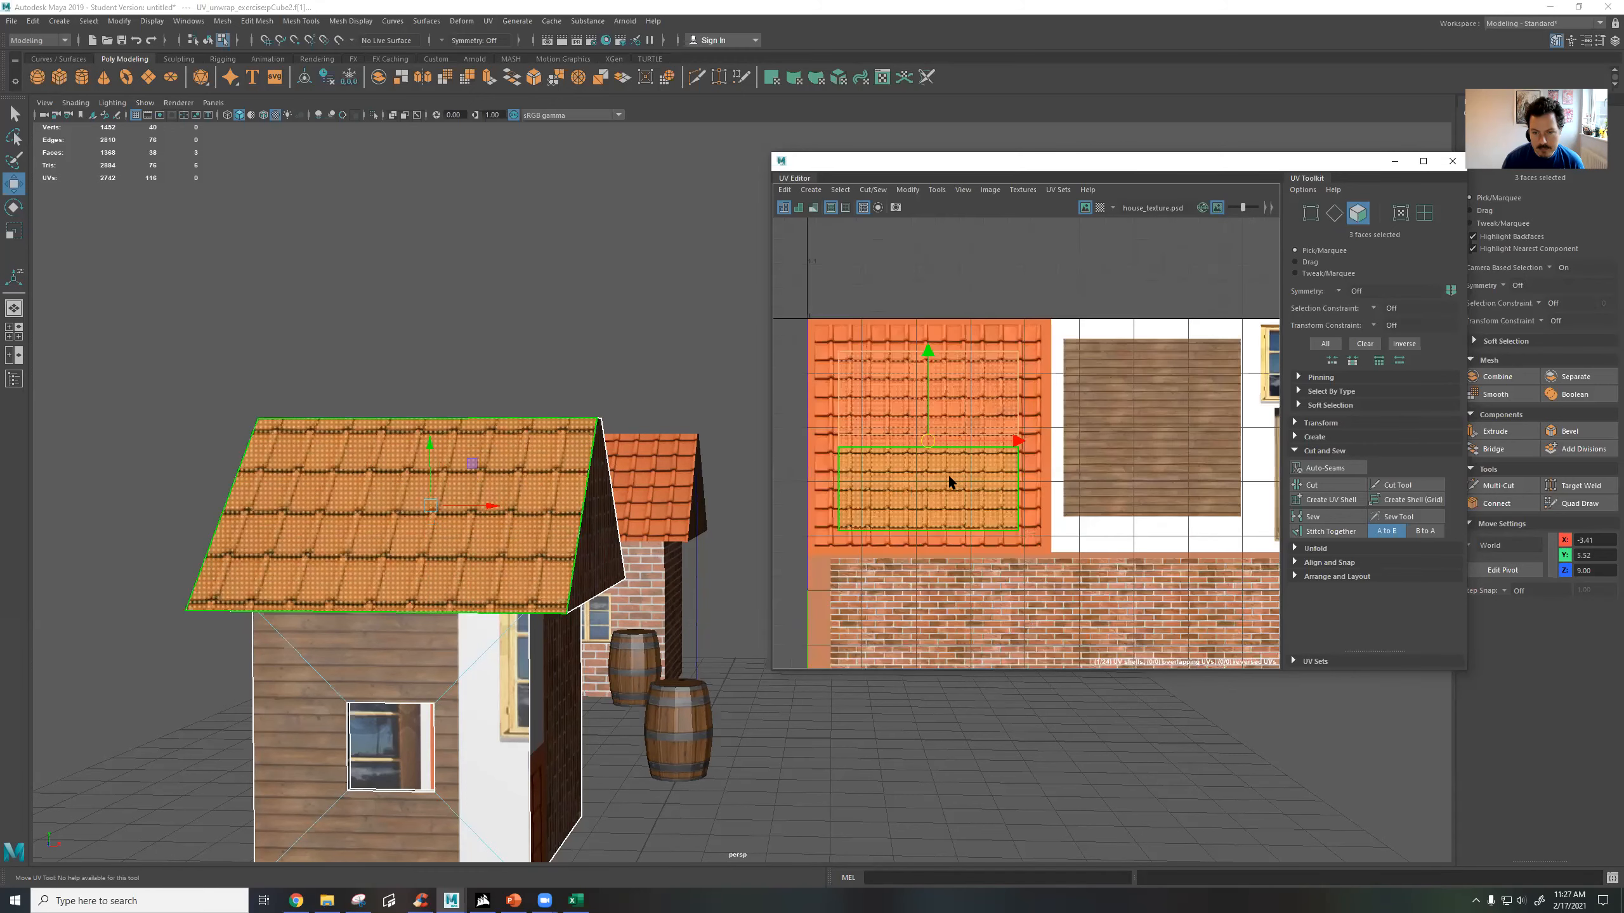
# Move the roof shell straight up above the texture square and inspect the roof from other sides.
pyautogui.scroll(-4, 948, 478)
pyautogui.moveTo(935, 453); pyautogui.dragTo(933, 299)
pyautogui.keyDown('alt'); pyautogui.moveTo(453, 518); pyautogui.dragTo(215, 525); pyautogui.keyUp('alt')
pyautogui.keyDown('alt'); pyautogui.moveTo(422, 601); pyautogui.dragTo(137, 379, button='middle'); pyautogui.keyUp('alt')
pyautogui.keyDown('alt'); pyautogui.moveTo(511, 533); pyautogui.dragTo(543, 646); pyautogui.keyUp('alt')
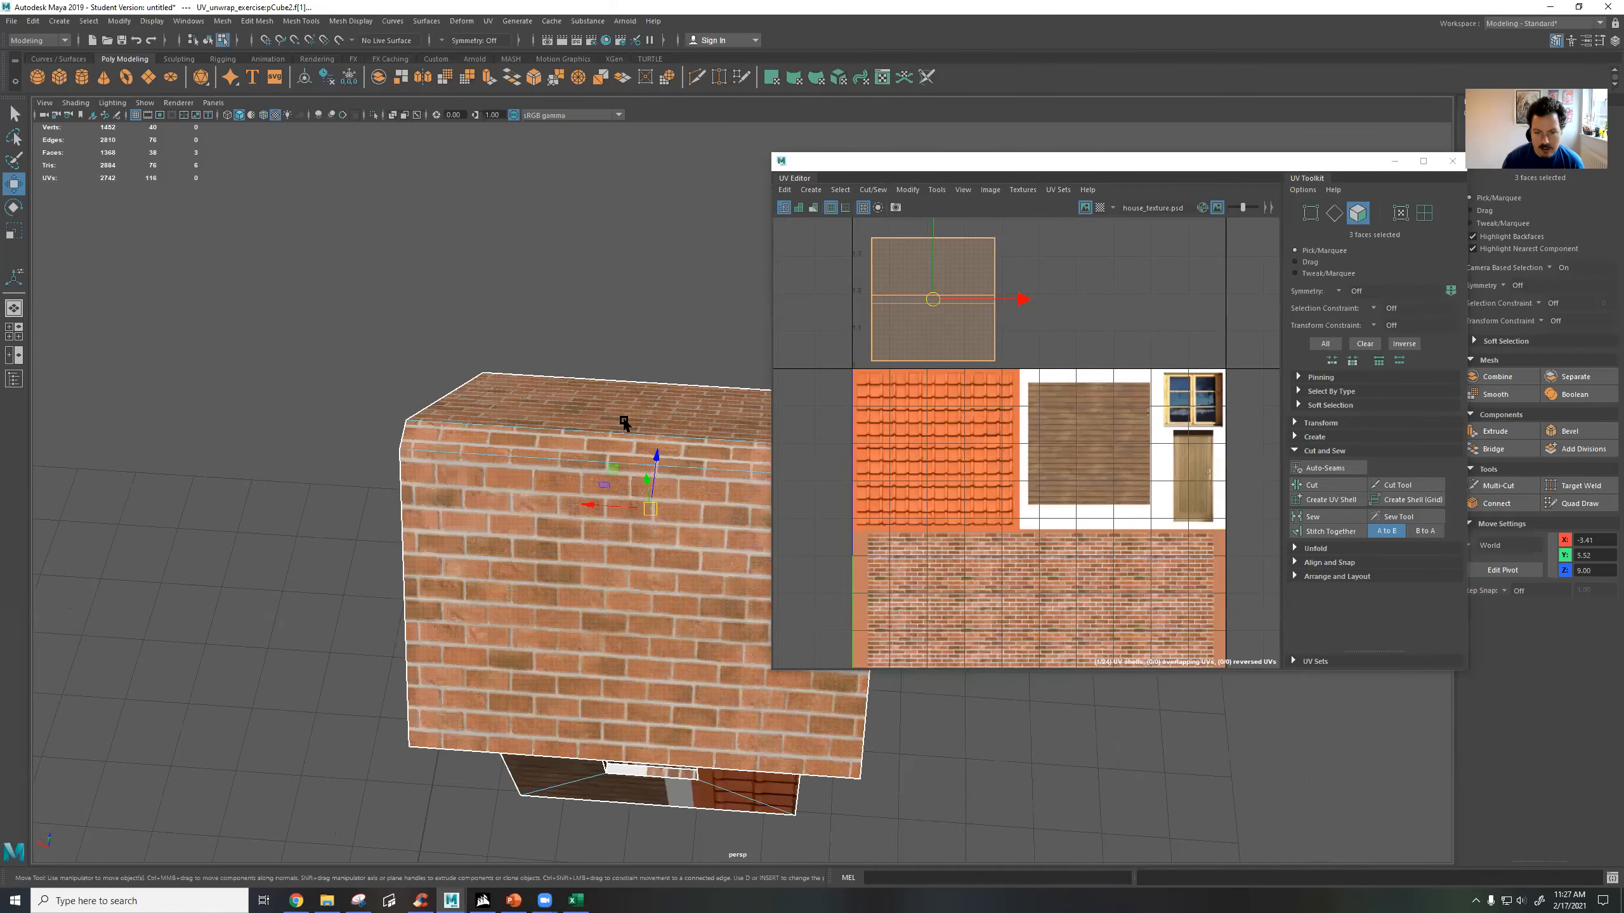
# Move the roof shell back onto the orange tiles, scale it up to nearly fill the tile area, and centre it there.
pyautogui.moveTo(935, 297); pyautogui.dragTo(937, 449)
pyautogui.press('r')
pyautogui.press('w')
pyautogui.moveTo(937, 449)
pyautogui.mouseDown(button='right')
pyautogui.moveTo(943, 430)
pyautogui.moveTo(946, 447)
pyautogui.mouseUp(button='right')
pyautogui.moveTo(712, 455)
pyautogui.keyDown('alt'); pyautogui.mouseDown()
pyautogui.moveTo(605, 451)
pyautogui.moveTo(530, 423)
pyautogui.moveTo(455, 437)
pyautogui.moveTo(562, 452)
pyautogui.moveTo(707, 435)
pyautogui.moveTo(725, 452)
pyautogui.moveTo(699, 472)
pyautogui.mouseUp(); pyautogui.keyUp('alt')
pyautogui.keyDown('alt'); pyautogui.moveTo(699, 472); pyautogui.dragTo(627, 325, button='middle'); pyautogui.keyUp('alt')
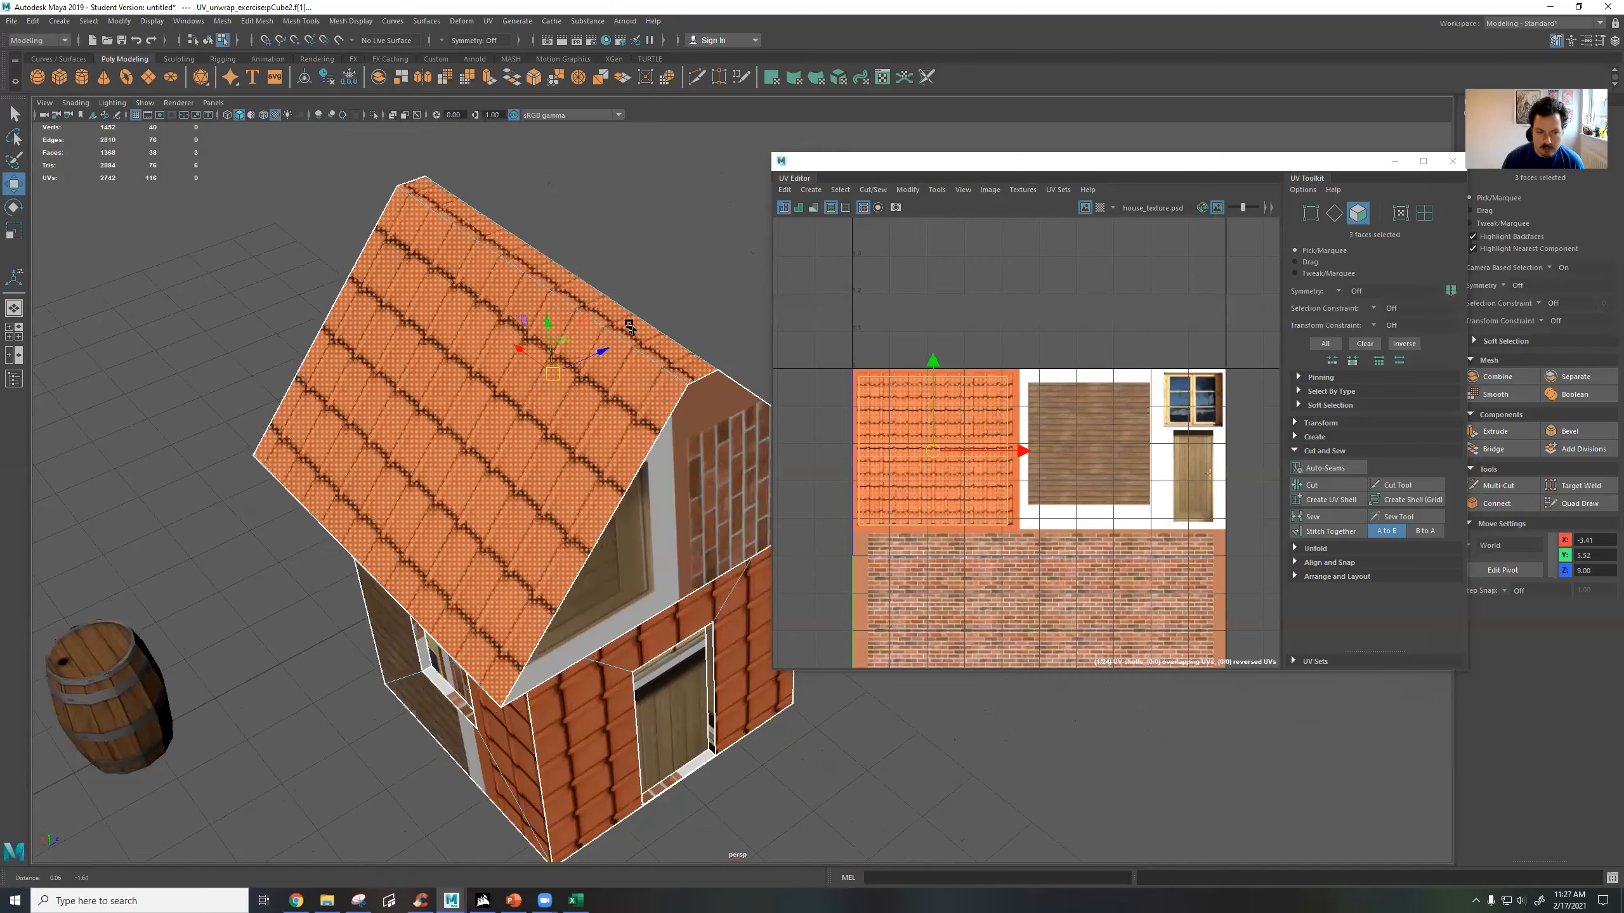
# Select the single large face of the house's front roof slope and apply an Automatic UV projection to it.
pyautogui.keyDown('alt'); pyautogui.moveTo(681, 340); pyautogui.dragTo(656, 354); pyautogui.keyUp('alt')
pyautogui.moveTo(415, 387)
pyautogui.keyDown('alt'); pyautogui.mouseDown()
pyautogui.moveTo(442, 366)
pyautogui.moveTo(428, 363)
pyautogui.mouseUp(); pyautogui.keyUp('alt')
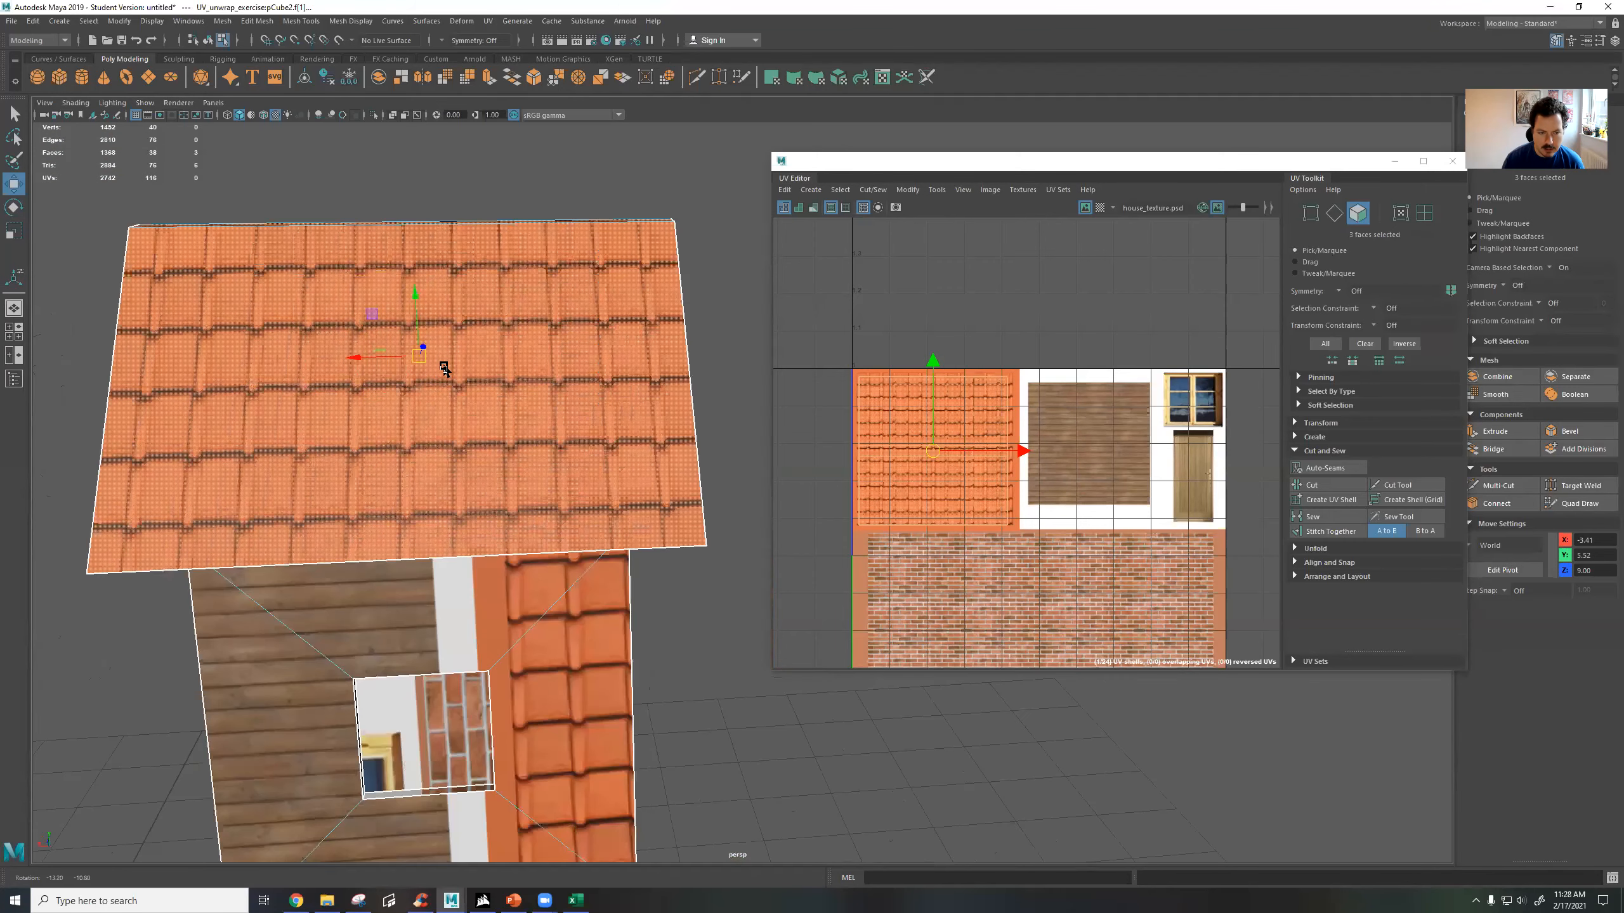
pyautogui.keyDown('alt'); pyautogui.moveTo(689, 431); pyautogui.dragTo(456, 434); pyautogui.keyUp('alt')
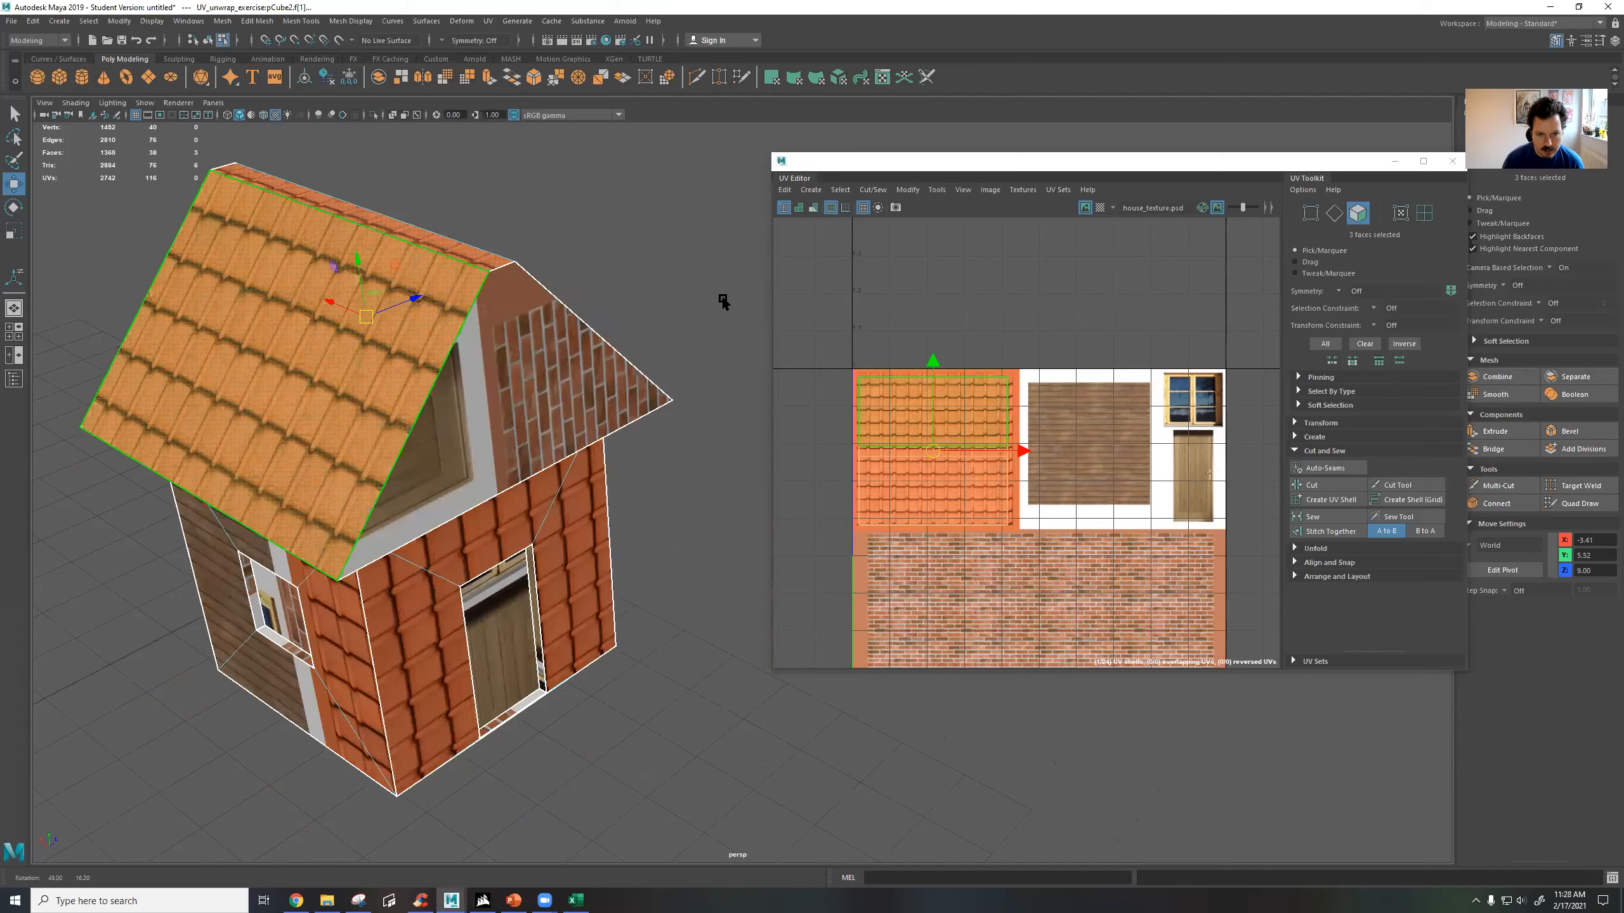
pyautogui.keyDown('alt'); pyautogui.moveTo(723, 302); pyautogui.dragTo(196, 560, button='middle'); pyautogui.keyUp('alt')
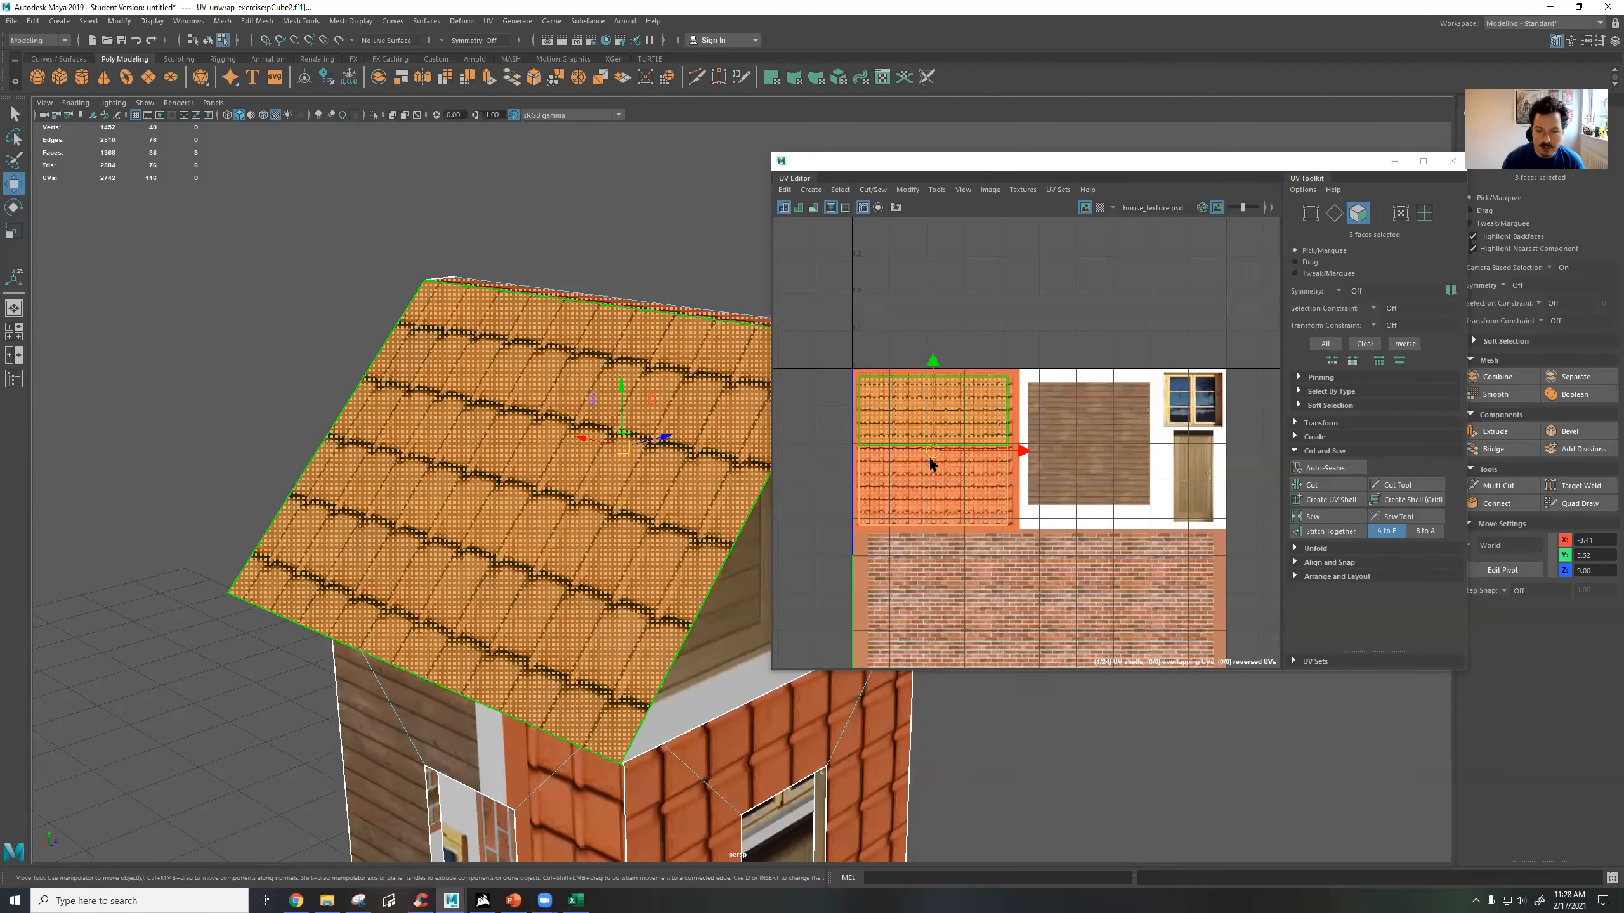
pyautogui.scroll(3, 928, 456)
pyautogui.click(893, 378)
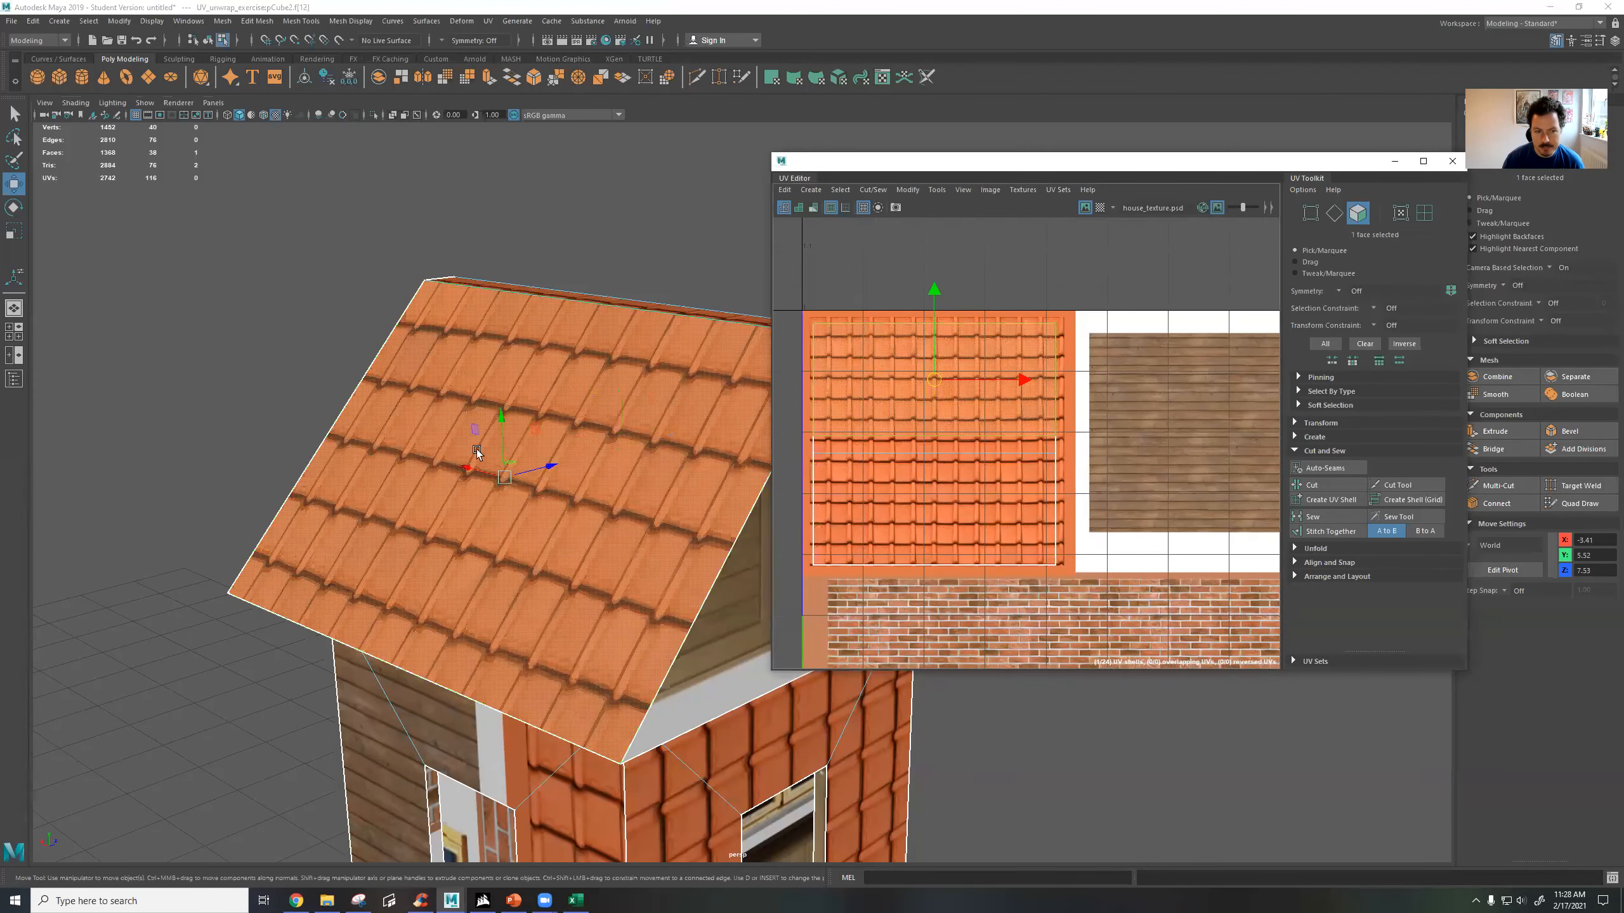
pyautogui.click(488, 21)
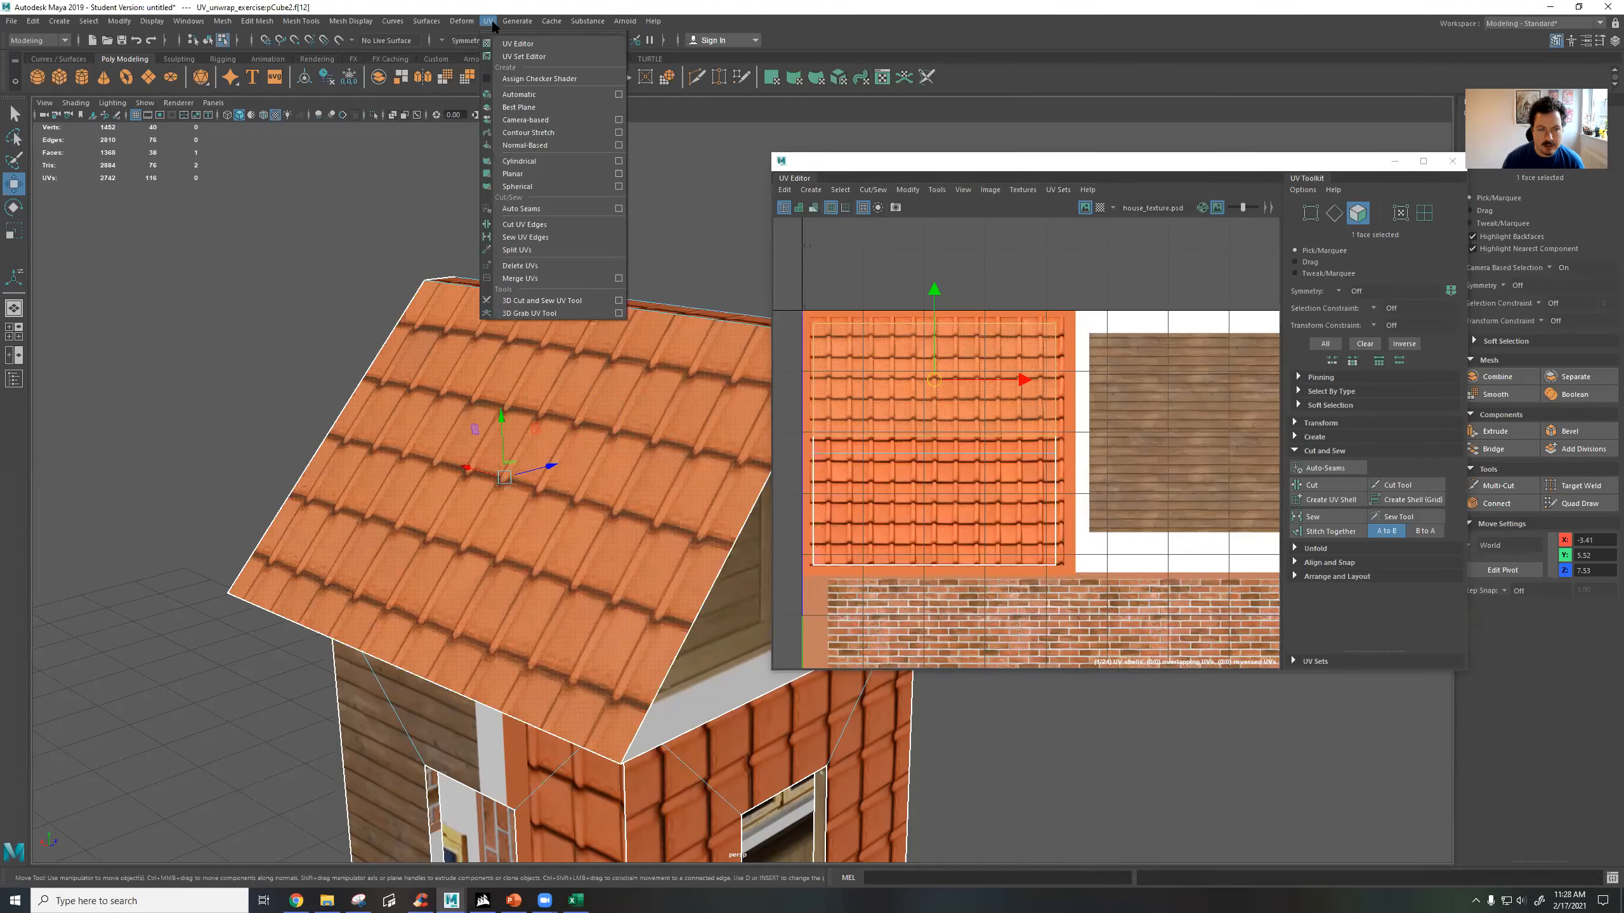
pyautogui.click(524, 98)
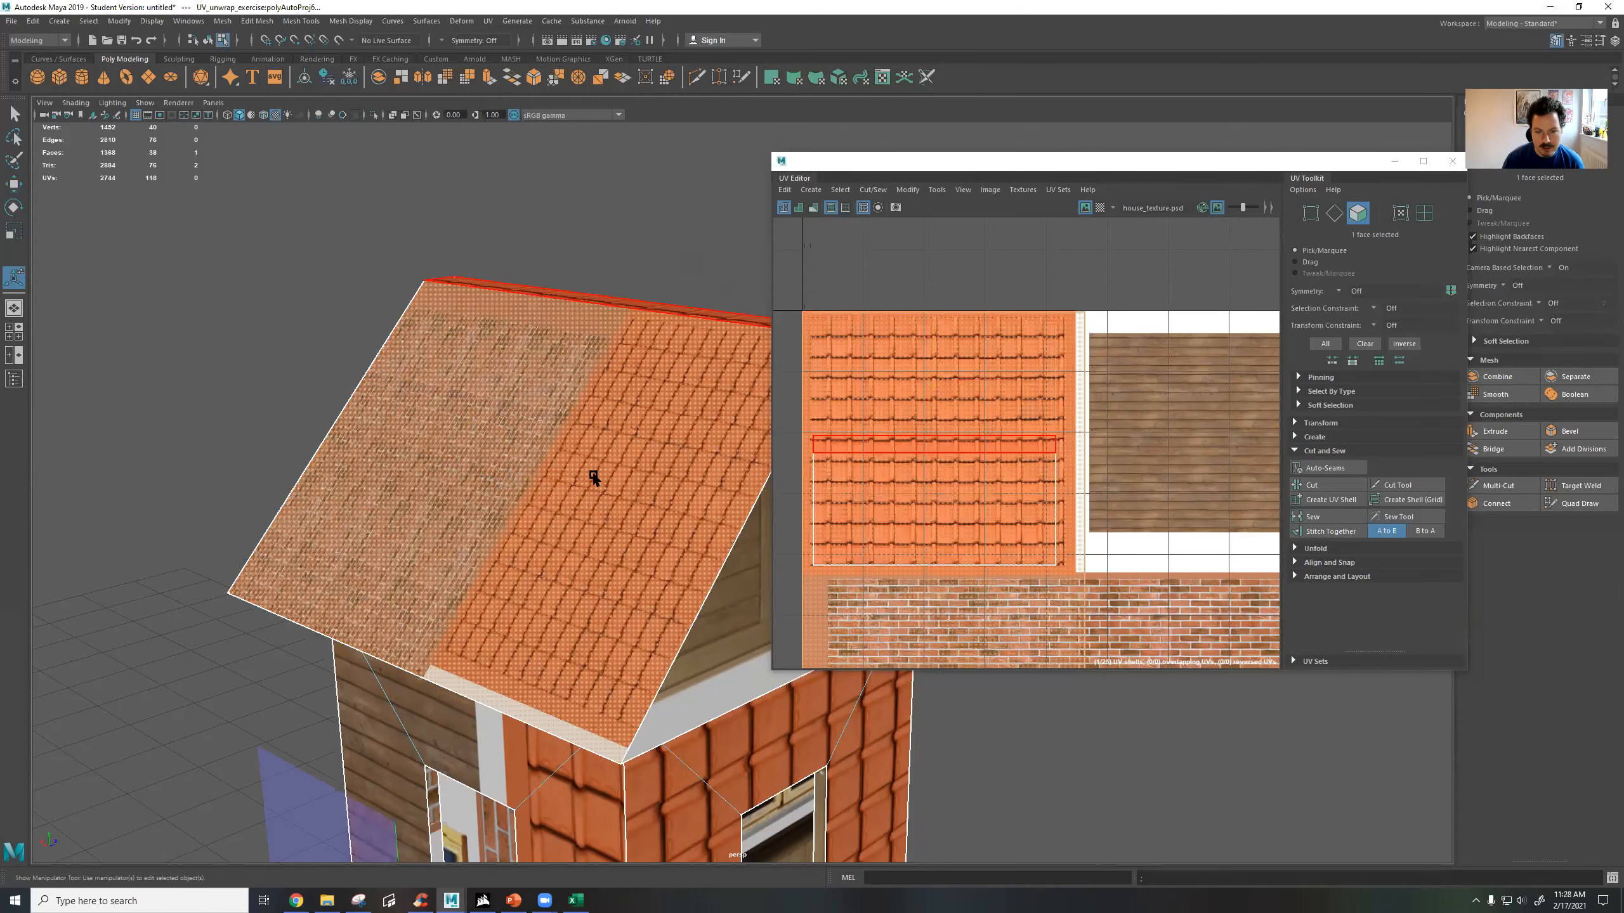
# Move the roof face's newly projected UV shell off the texture into the empty space directly above it.
pyautogui.scroll(-6, 594, 476)
pyautogui.scroll(-8, 1065, 492)
pyautogui.scroll(3, 1050, 530)
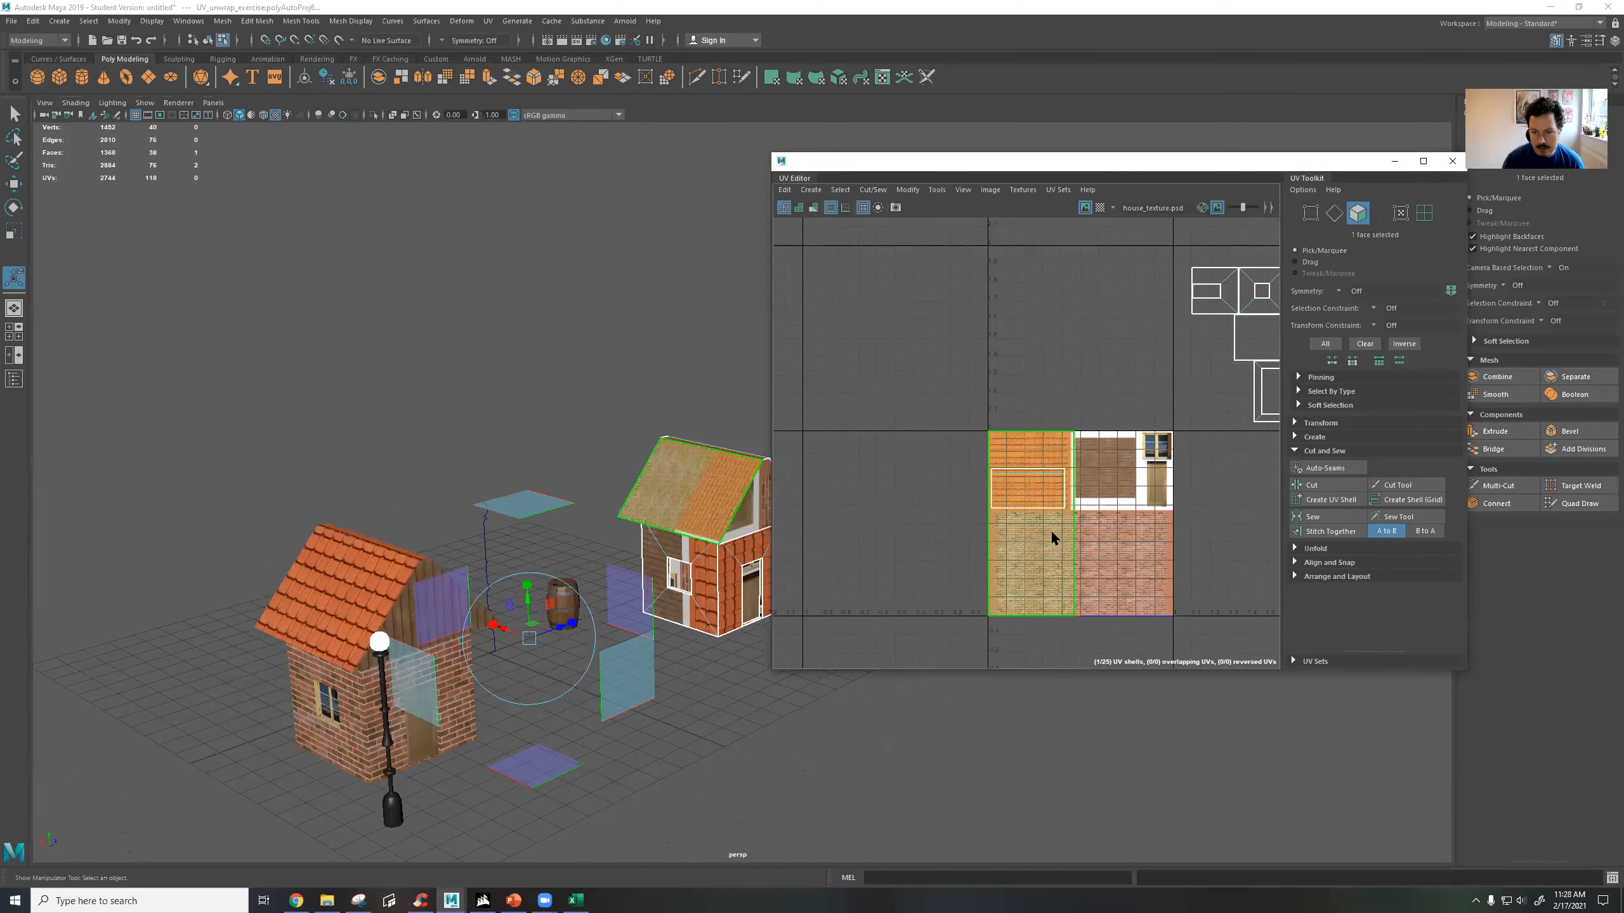
pyautogui.press('w')
pyautogui.moveTo(1035, 526); pyautogui.dragTo(1041, 326)
pyautogui.moveTo(1109, 165); pyautogui.dragTo(1014, 139)
pyautogui.press('f')
# Try to rotate the roof face's UV shell freehand towards horizontal, and undo each rotation.
pyautogui.press('e')
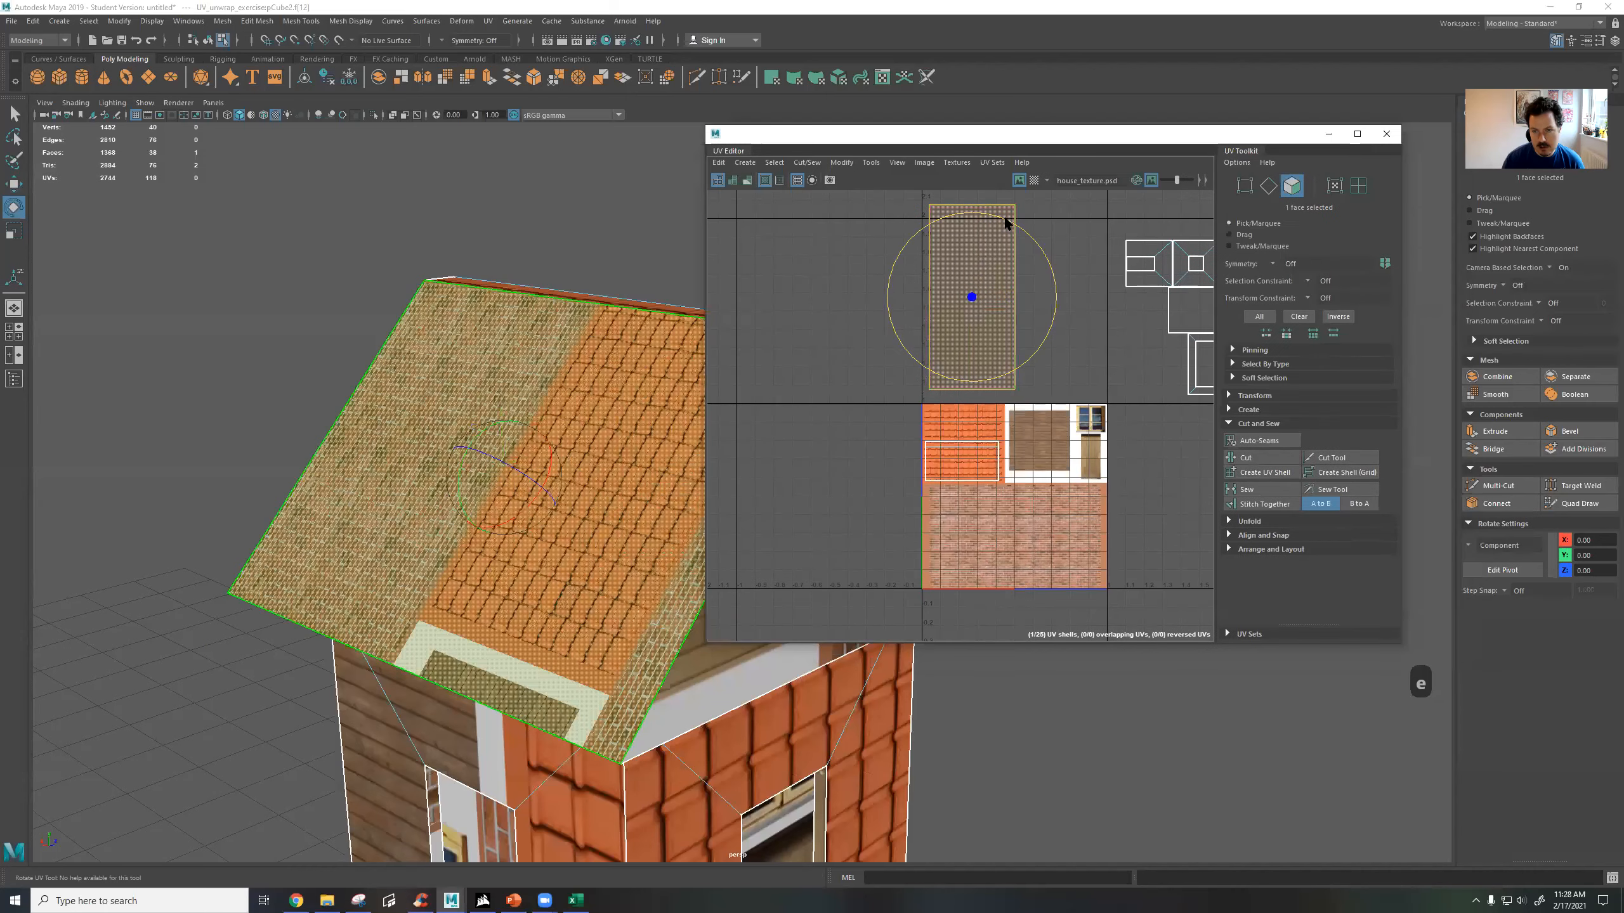
pyautogui.moveTo(1004, 223); pyautogui.dragTo(1018, 243)
pyautogui.moveTo(1016, 317); pyautogui.dragTo(1030, 287)
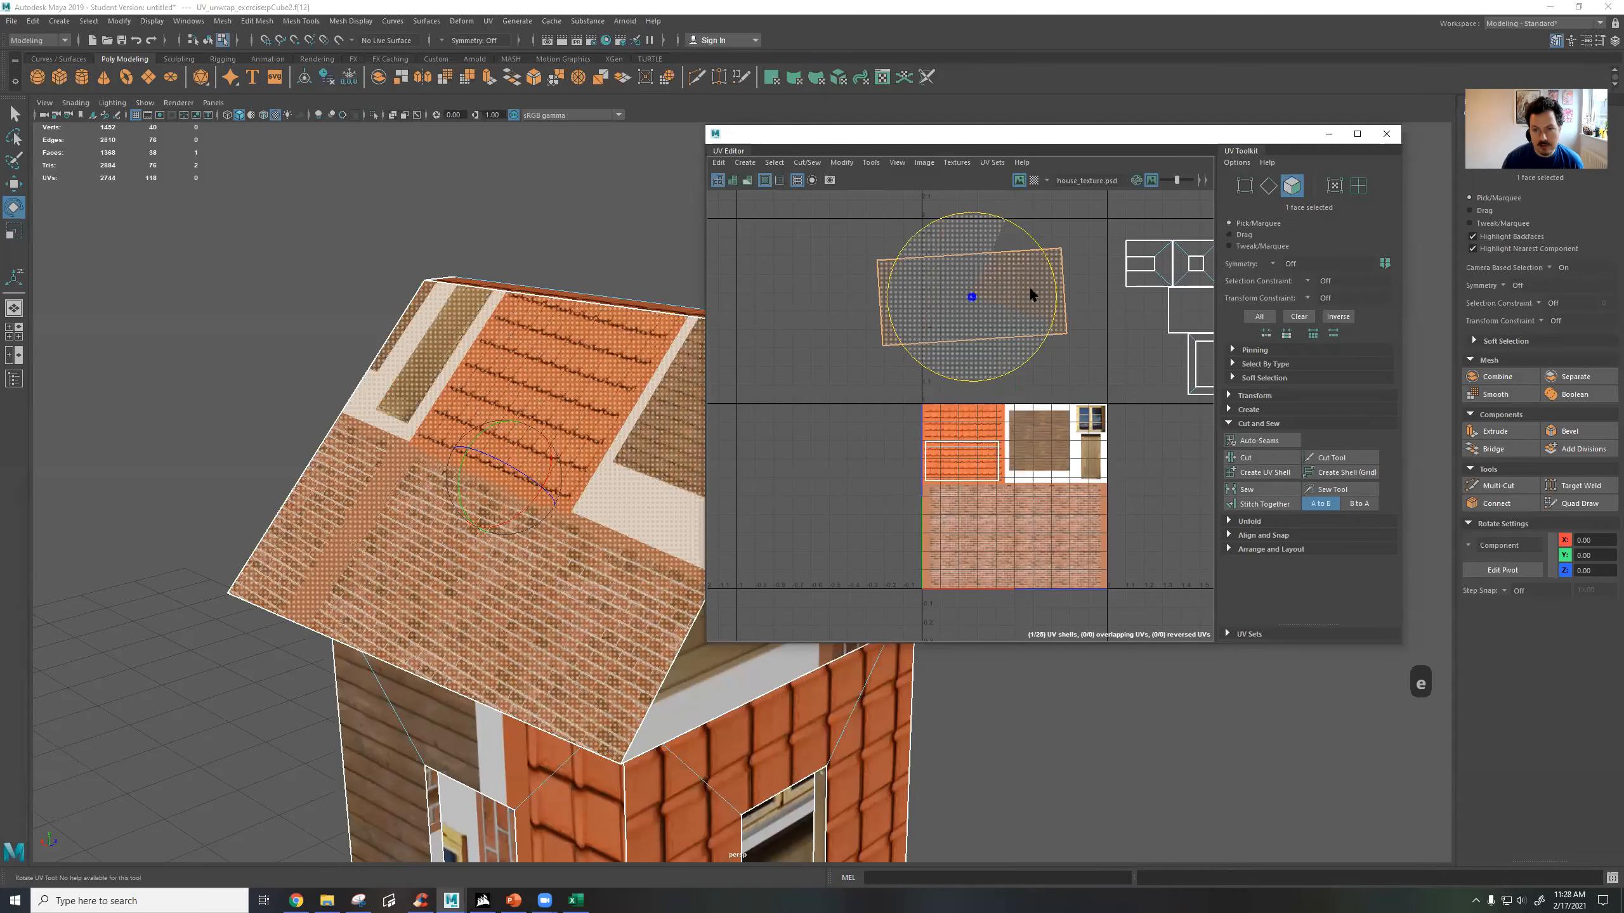
pyautogui.hotkey('ctrl', 'z')
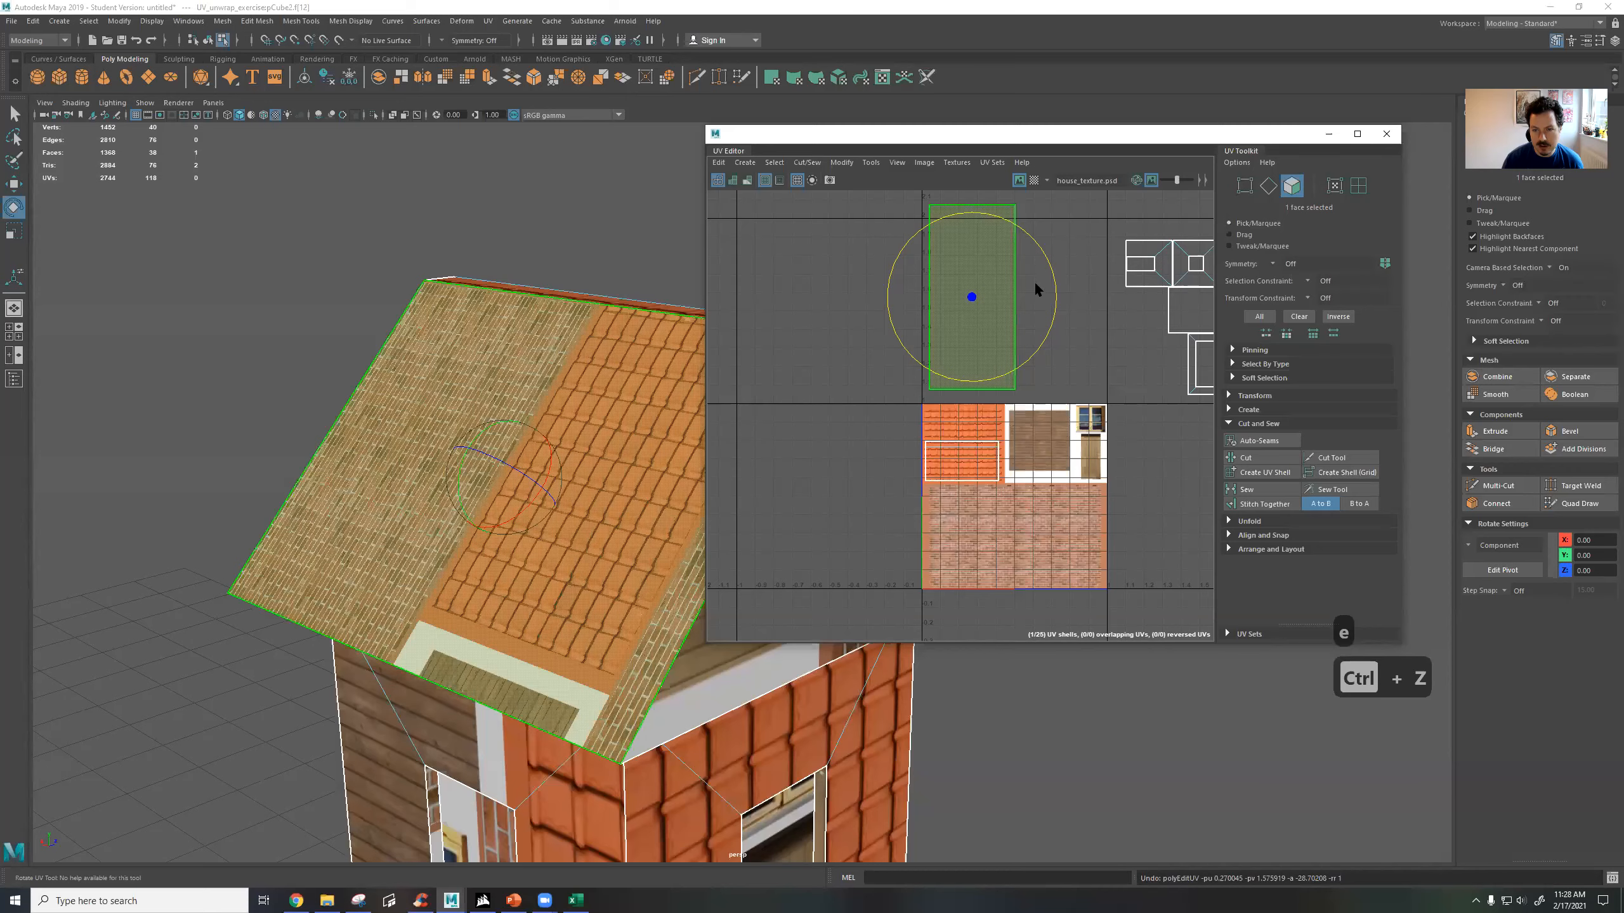
pyautogui.hotkey('ctrl', 'z')
pyautogui.moveTo(1032, 235)
pyautogui.keyDown('alt'); pyautogui.mouseDown(button='middle')
pyautogui.moveTo(1043, 256)
pyautogui.moveTo(1021, 241)
pyautogui.mouseUp(button='middle'); pyautogui.keyUp('alt')
pyautogui.moveTo(1019, 243); pyautogui.dragTo(1175, 403)
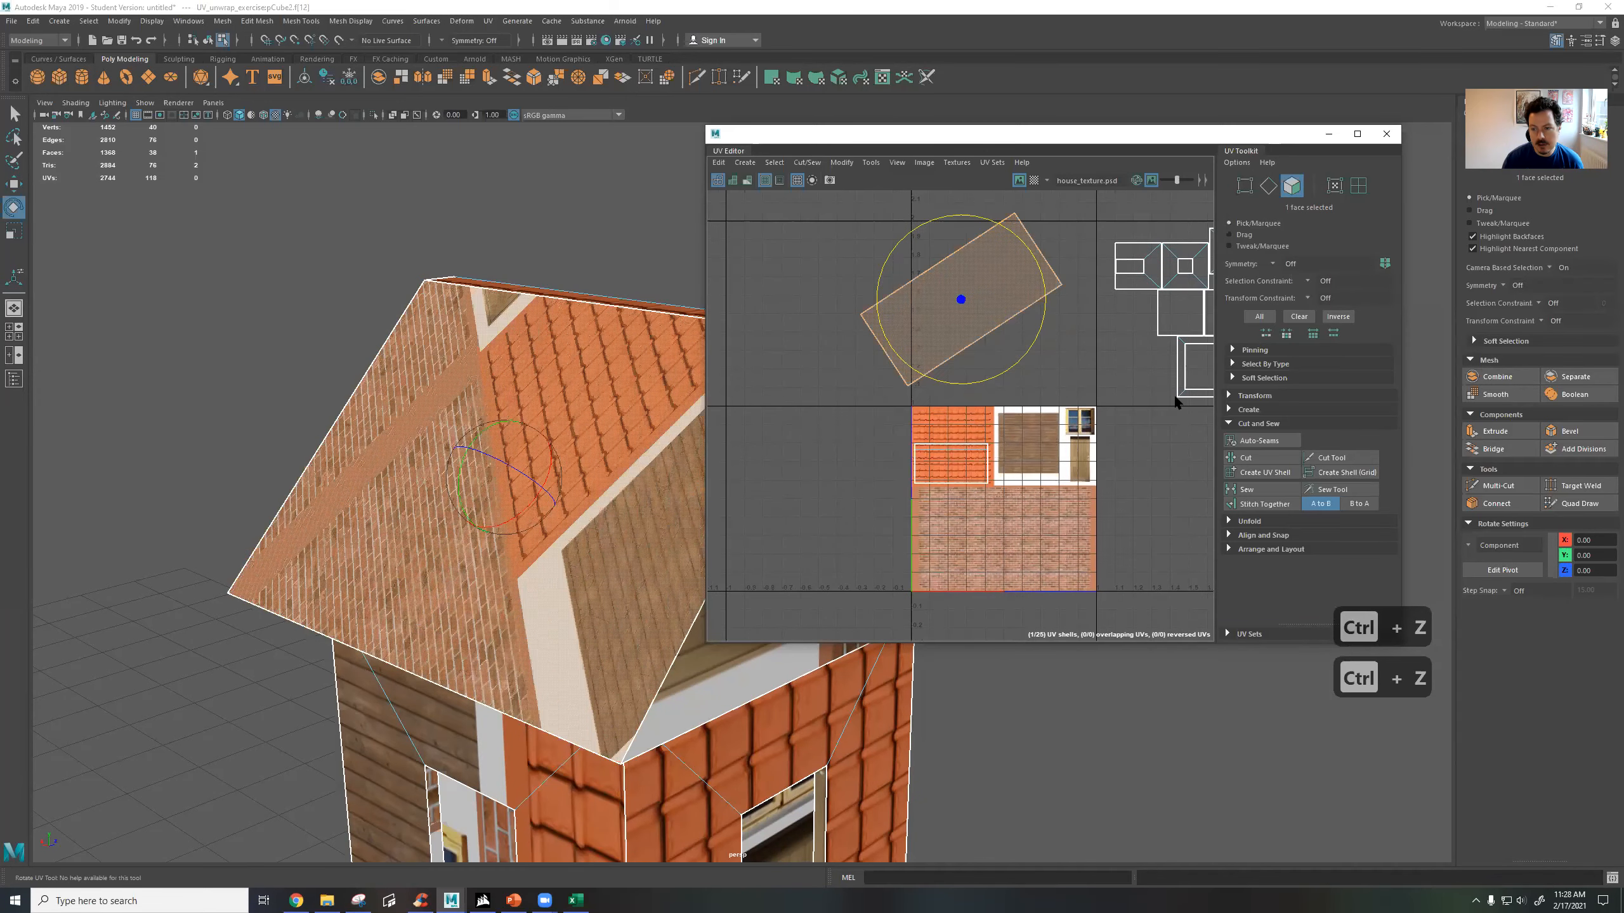
pyautogui.hotkey('ctrl', 'z')
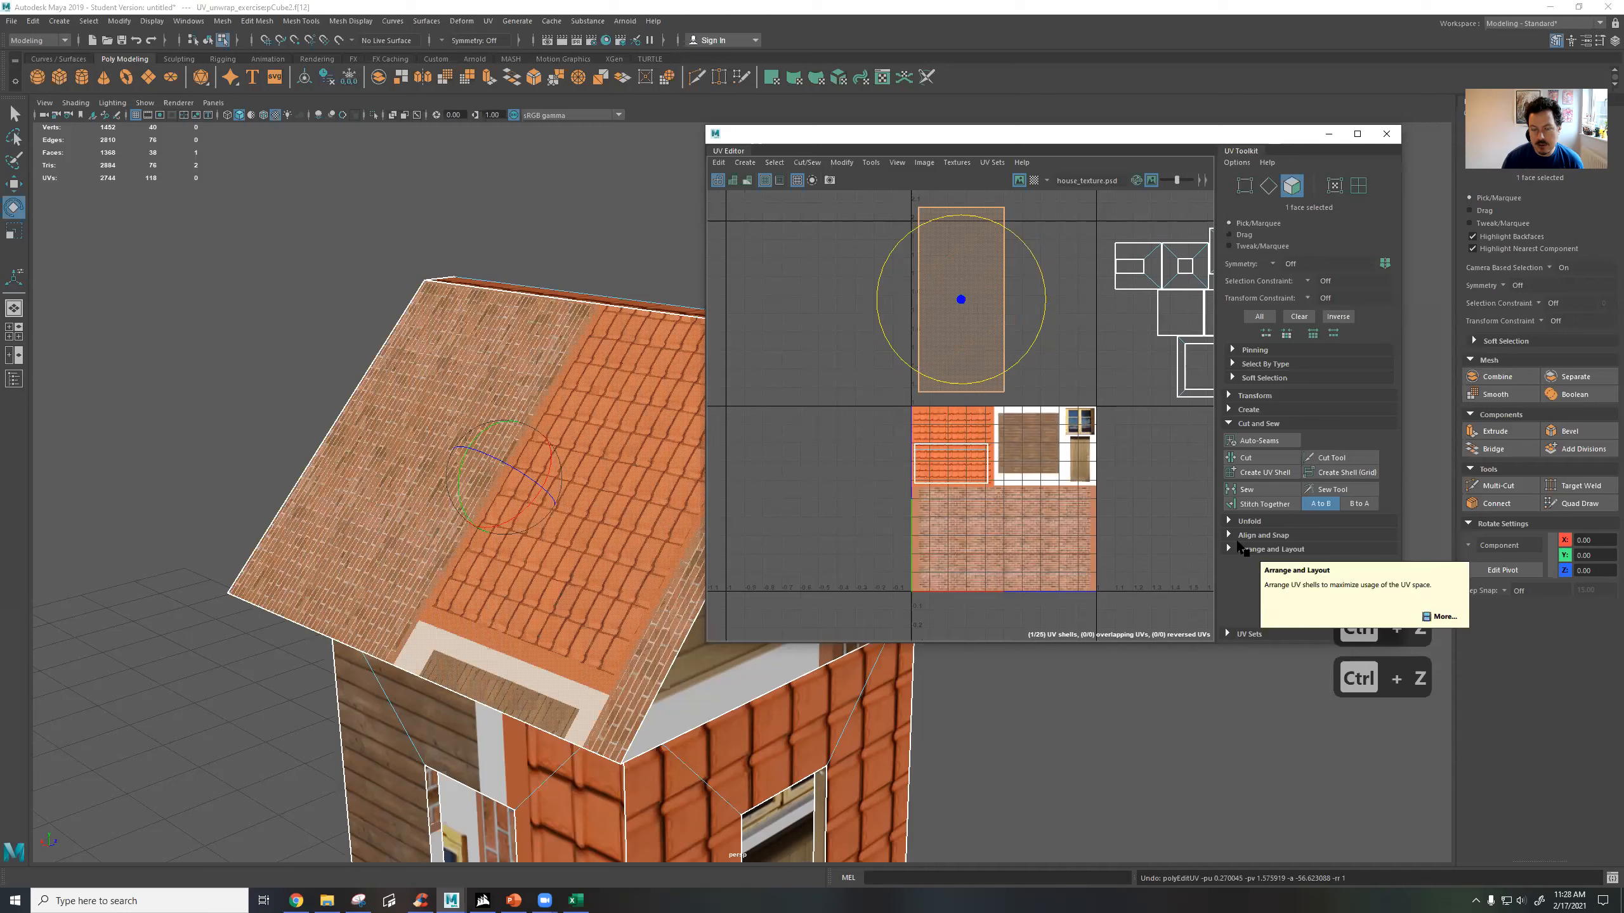
# Rotate the roof face's UV shell exactly 90 degrees clockwise using the UV Toolkit's transform options.
pyautogui.click(1231, 395)
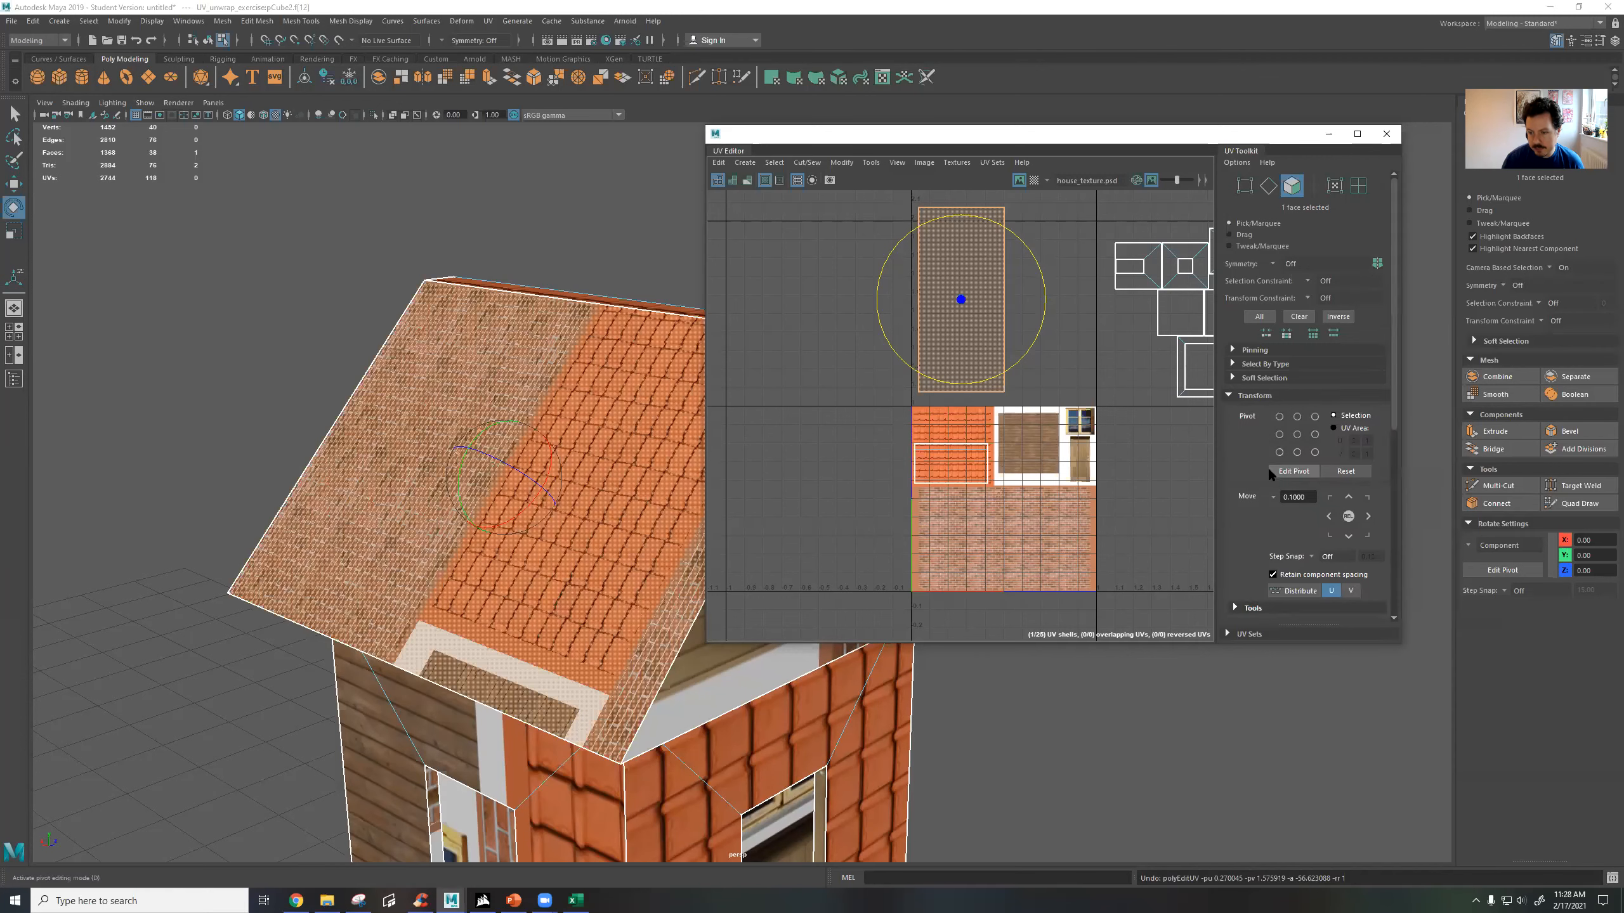
pyautogui.scroll(-3, 1266, 472)
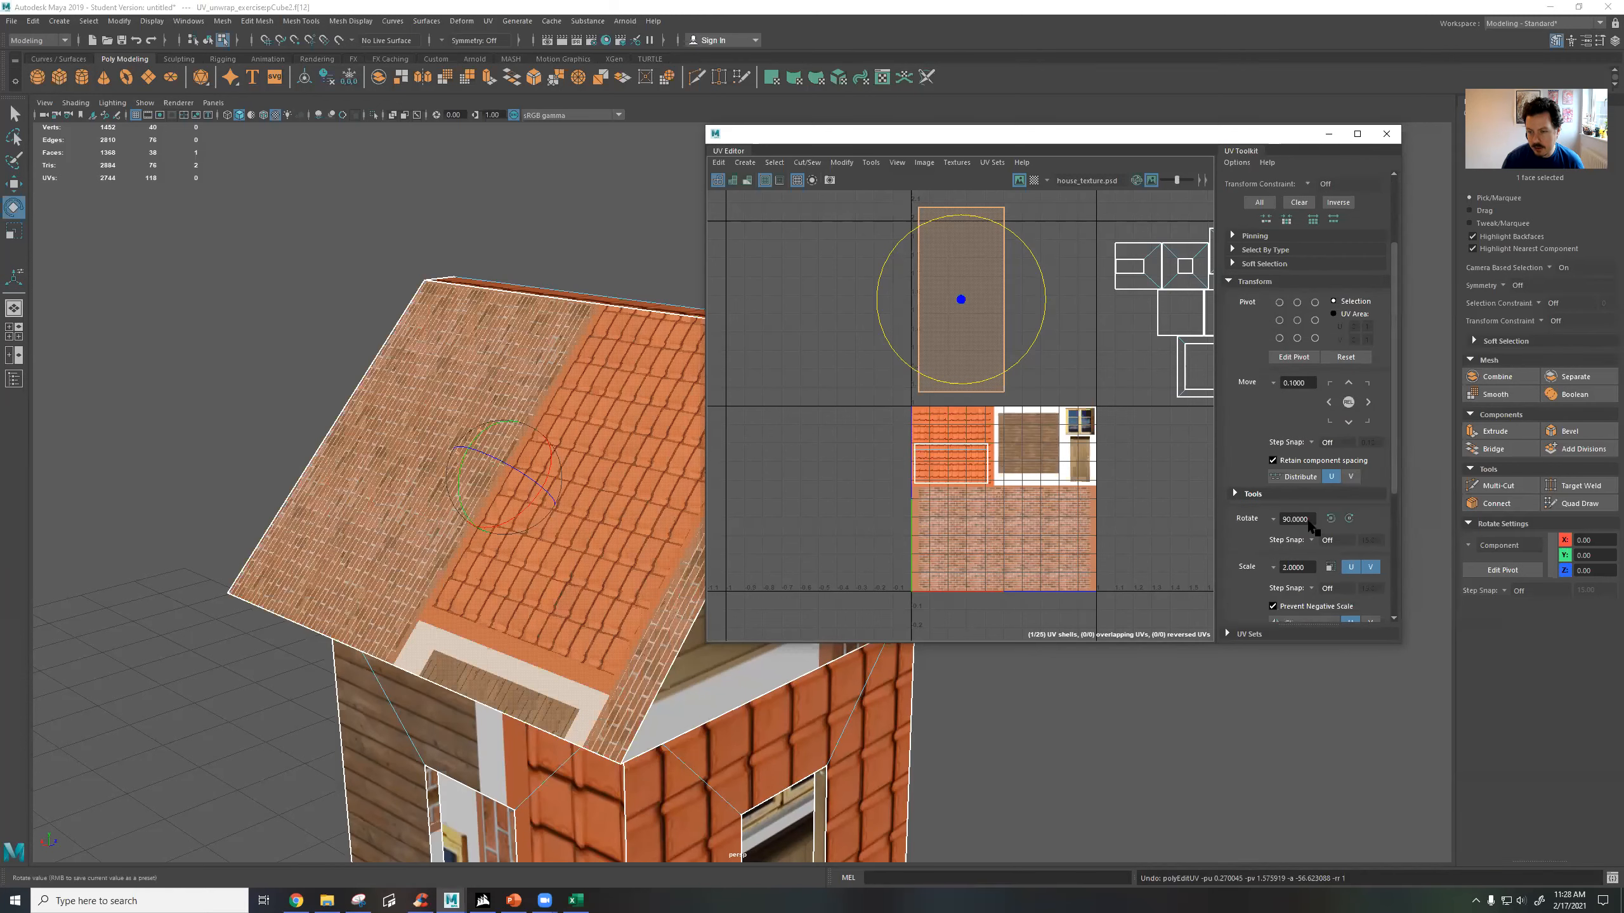
pyautogui.click(1350, 520)
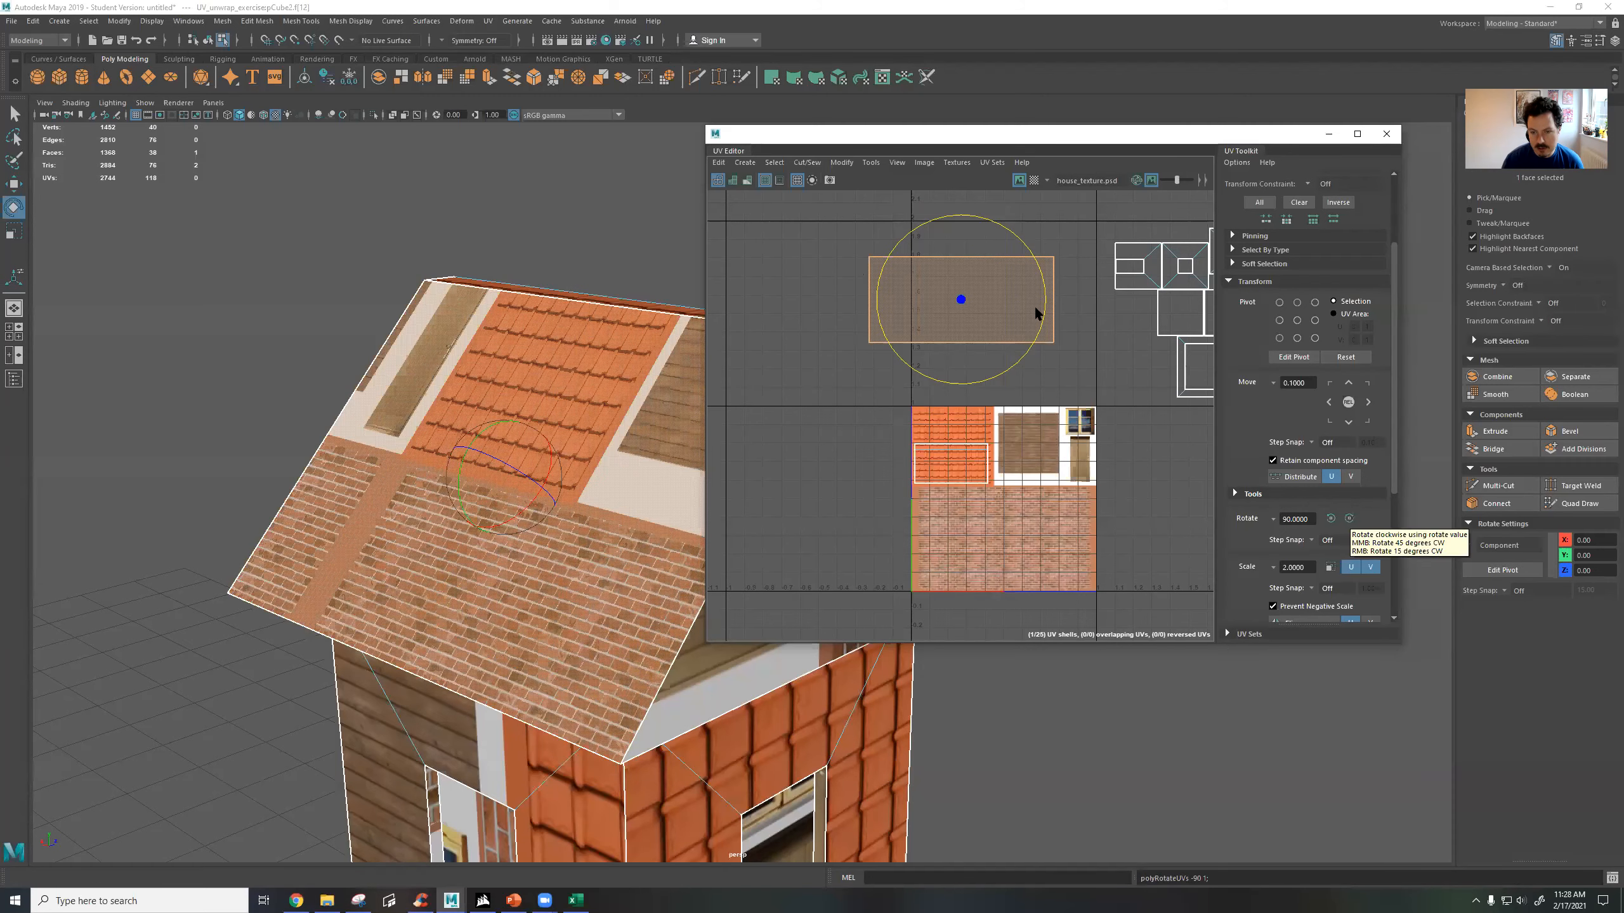
# Scale the roof shell down to about the width of the orange tile area and place it just above the tiles.
pyautogui.scroll(3, 1055, 339)
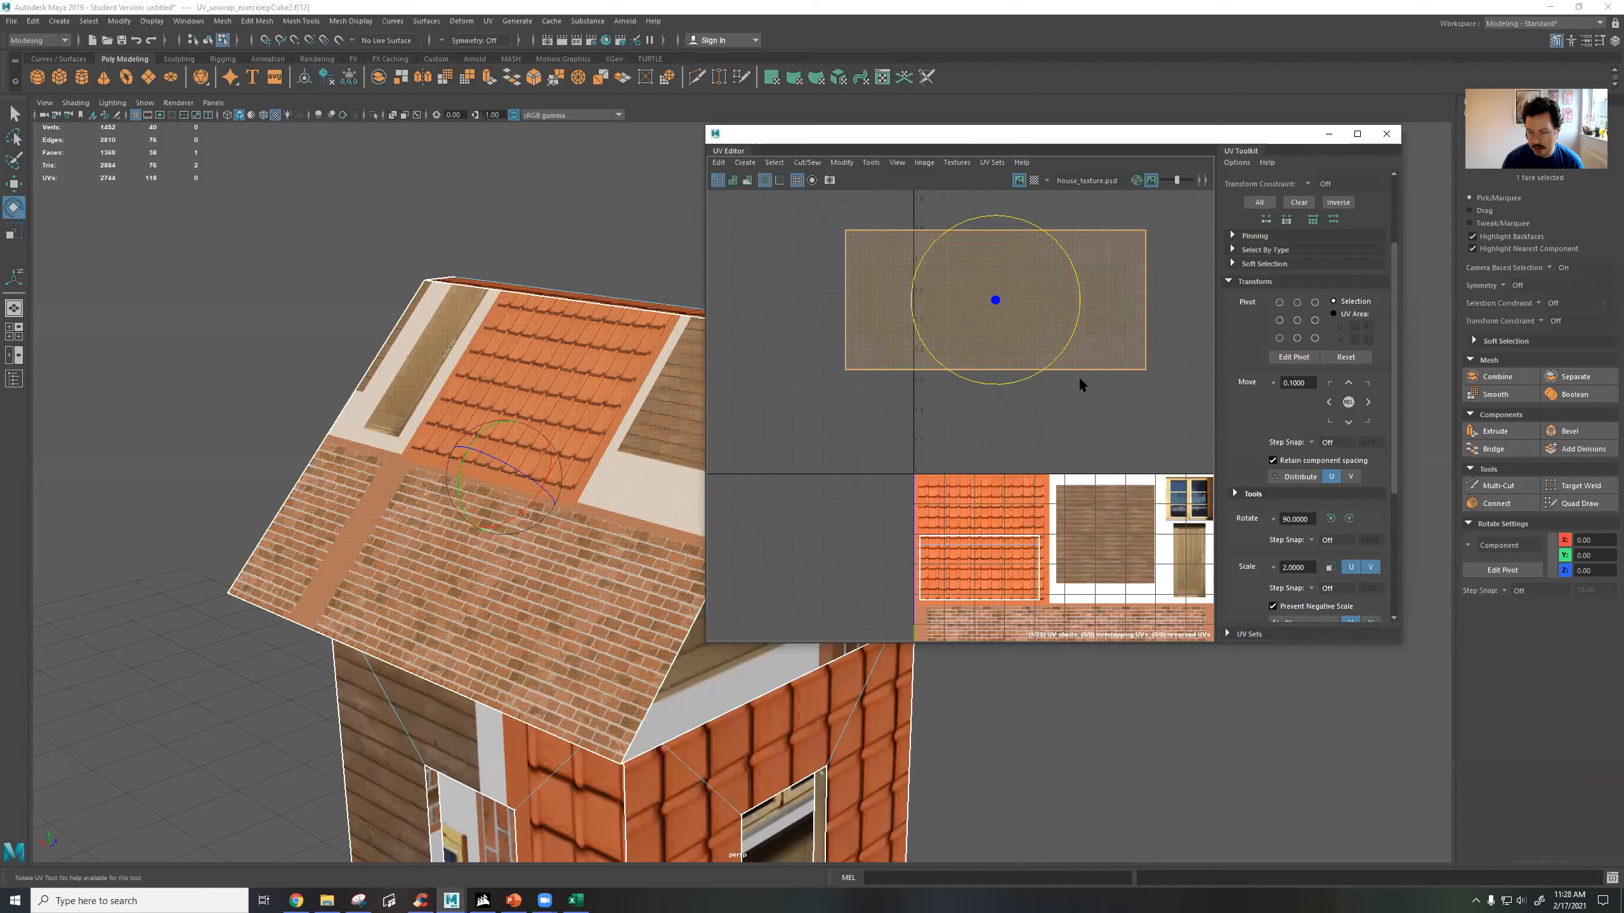
pyautogui.press('r')
pyautogui.moveTo(993, 304); pyautogui.dragTo(984, 424)
pyautogui.press('w')
pyautogui.press('r')
pyautogui.press('w')
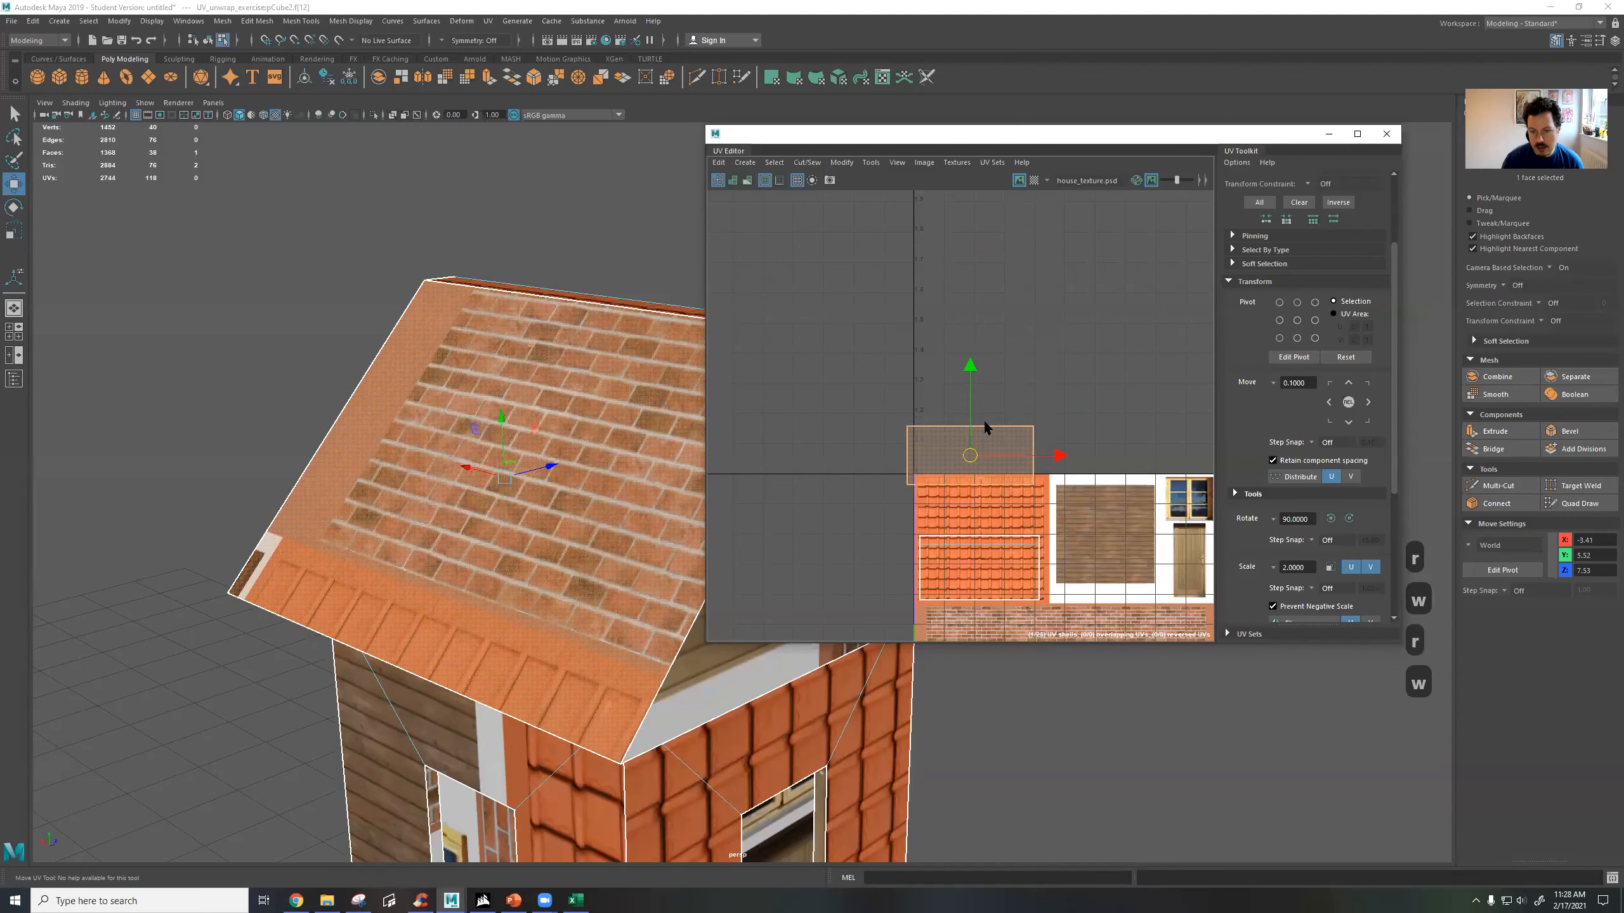
pyautogui.scroll(4, 994, 457)
# Try small freehand rotations of the roof shell above the tiles, and undo them.
pyautogui.press('e')
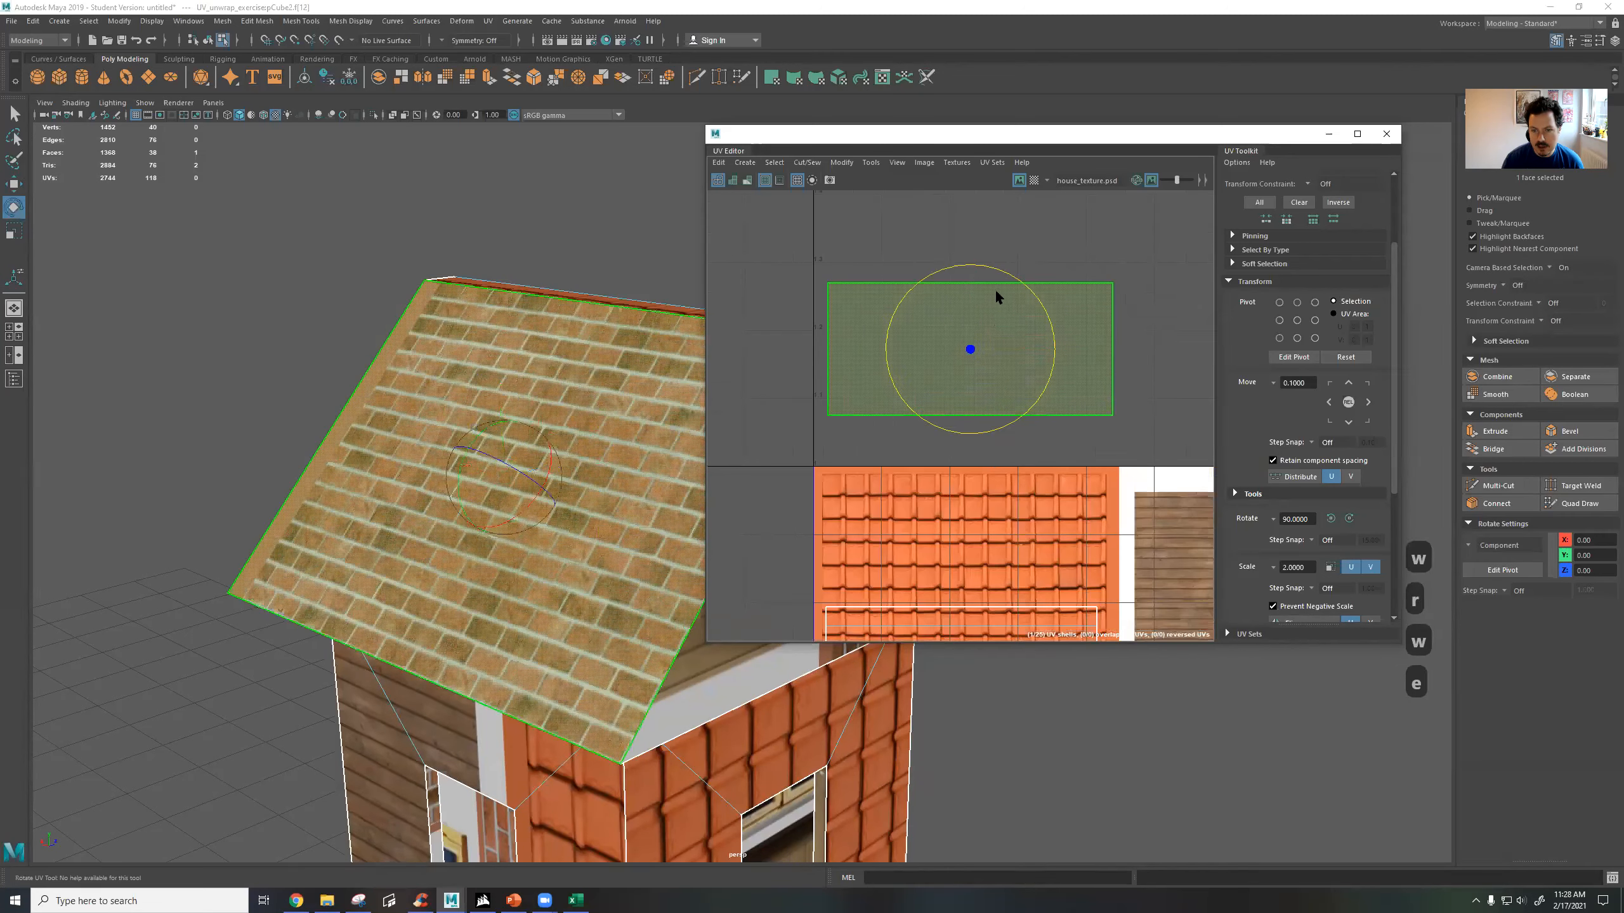
pyautogui.moveTo(1005, 274); pyautogui.dragTo(1002, 288)
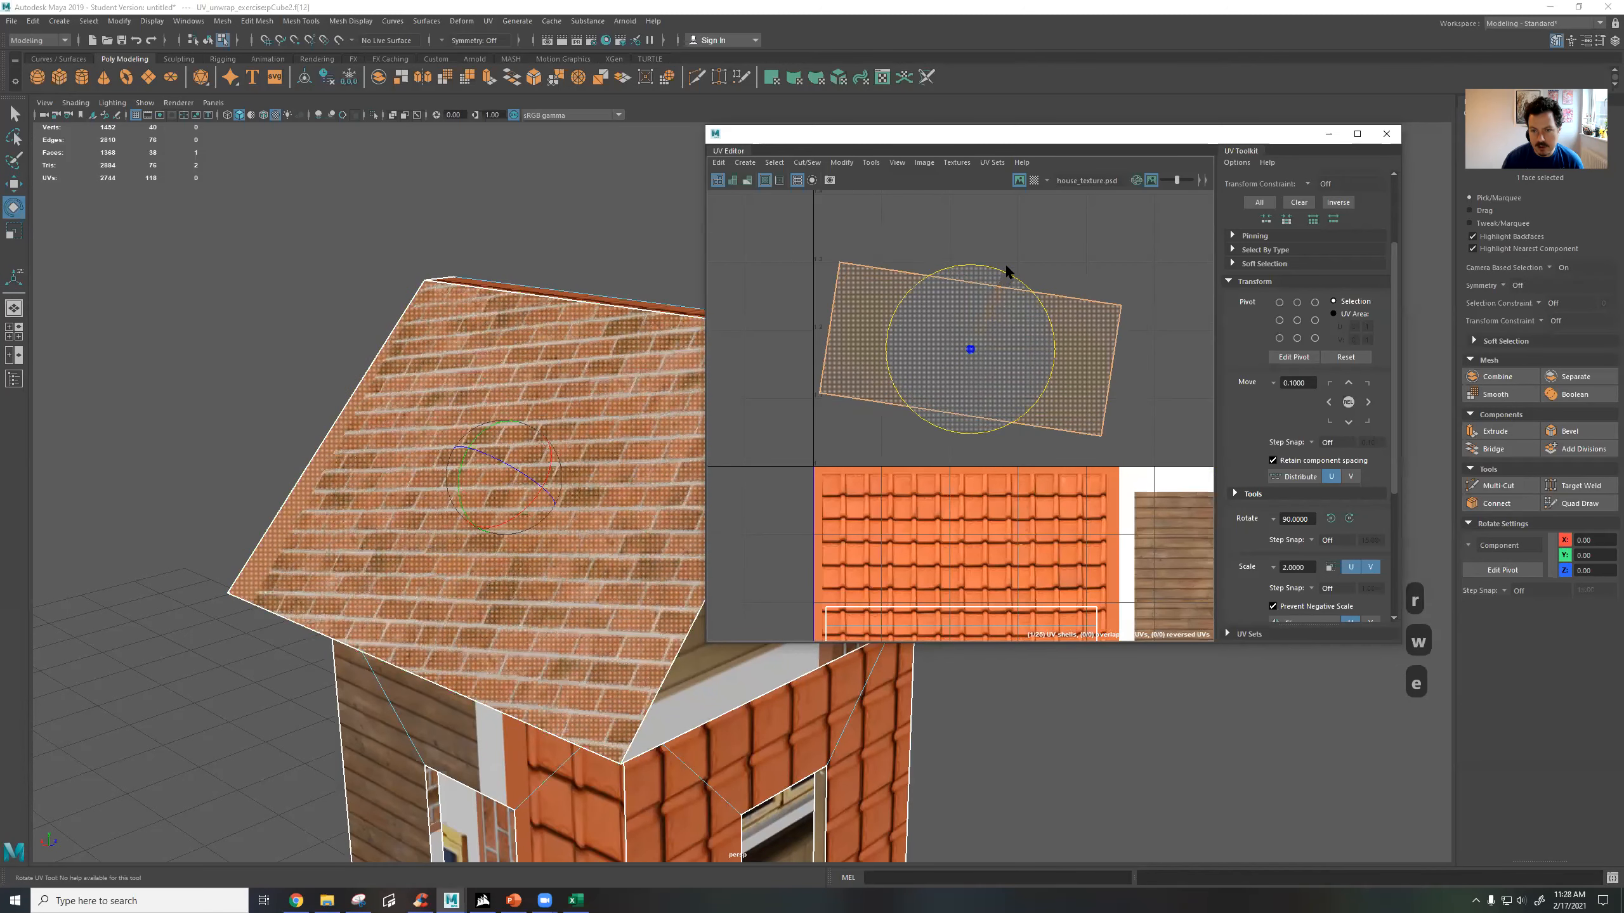
pyautogui.hotkey('ctrl', 'z')
pyautogui.hotkey('ctrl', 'z')
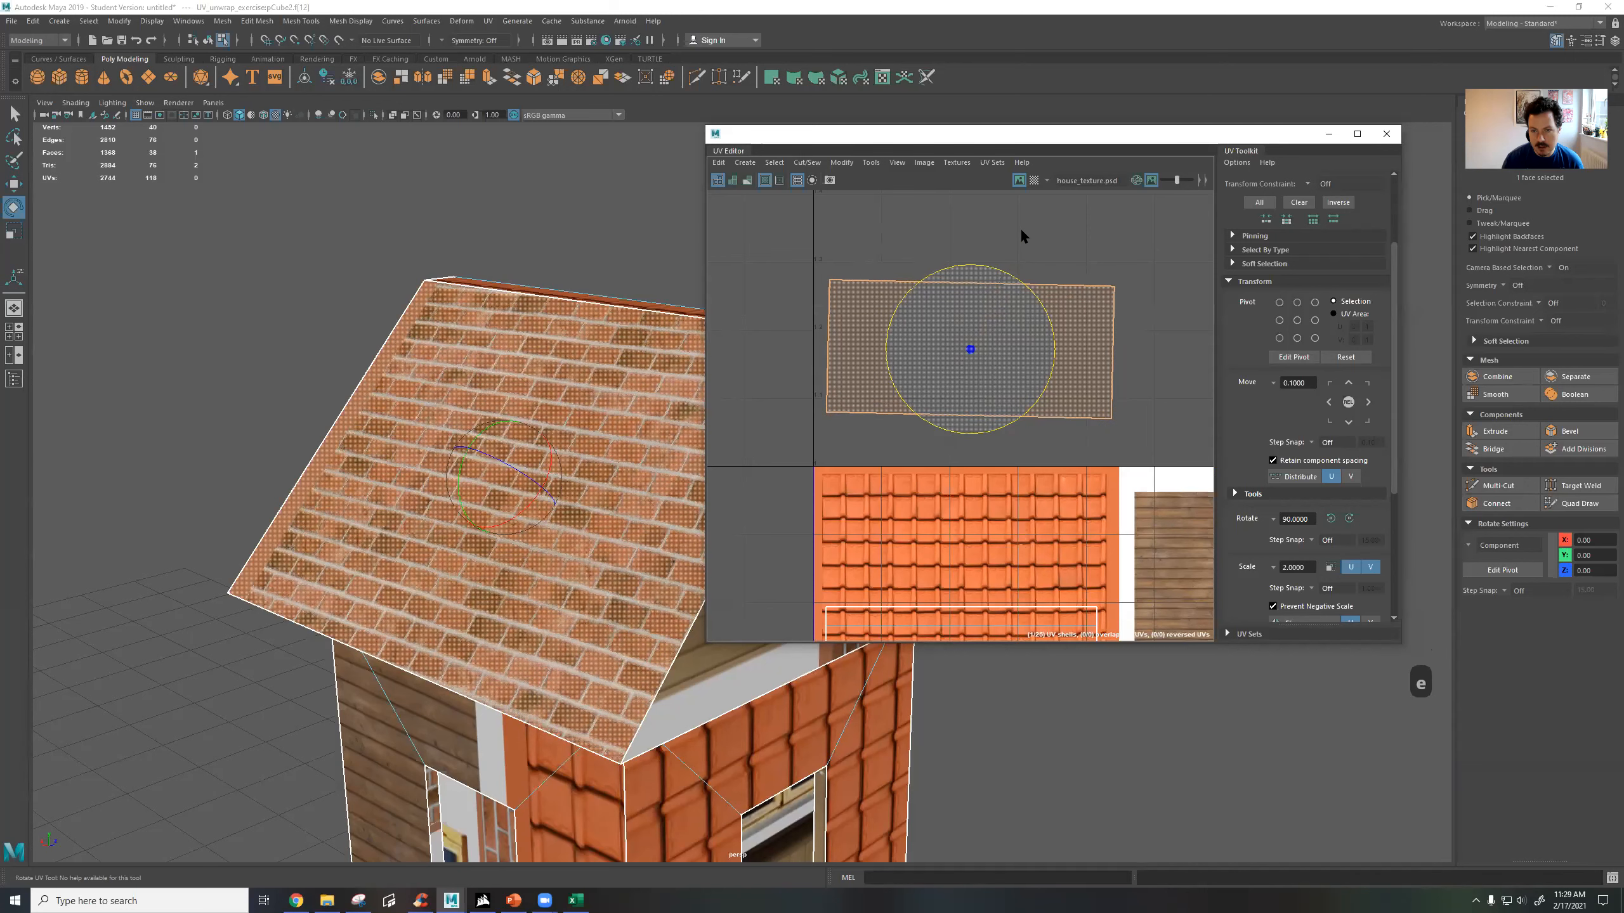
pyautogui.hotkey('ctrl', 'z')
pyautogui.scroll(6, 1010, 250)
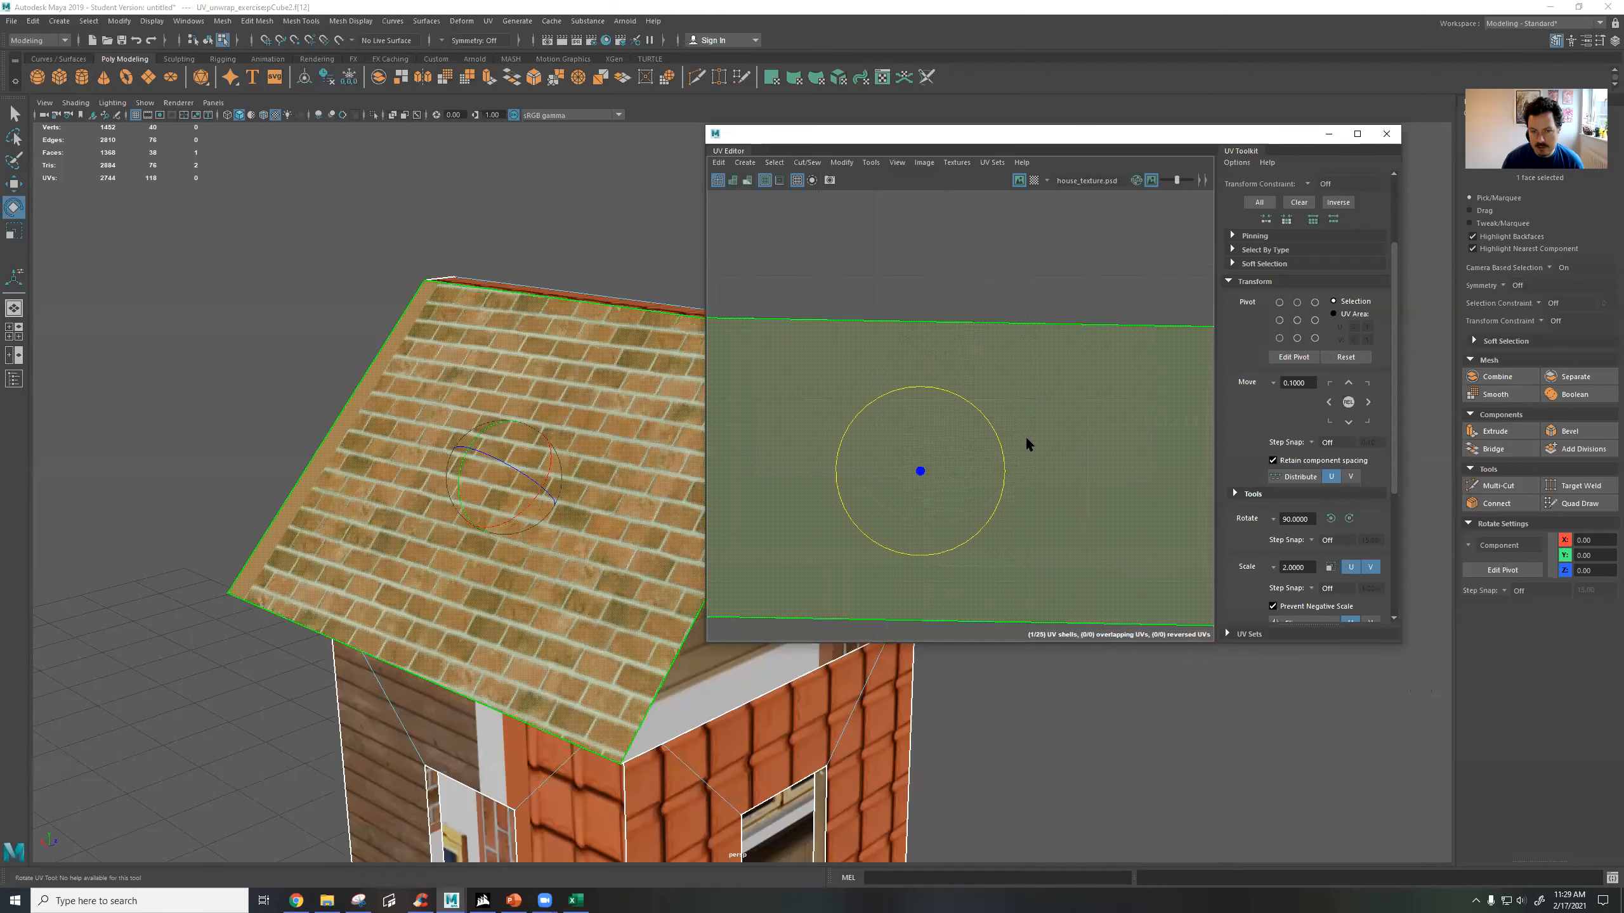
pyautogui.scroll(-5, 1025, 437)
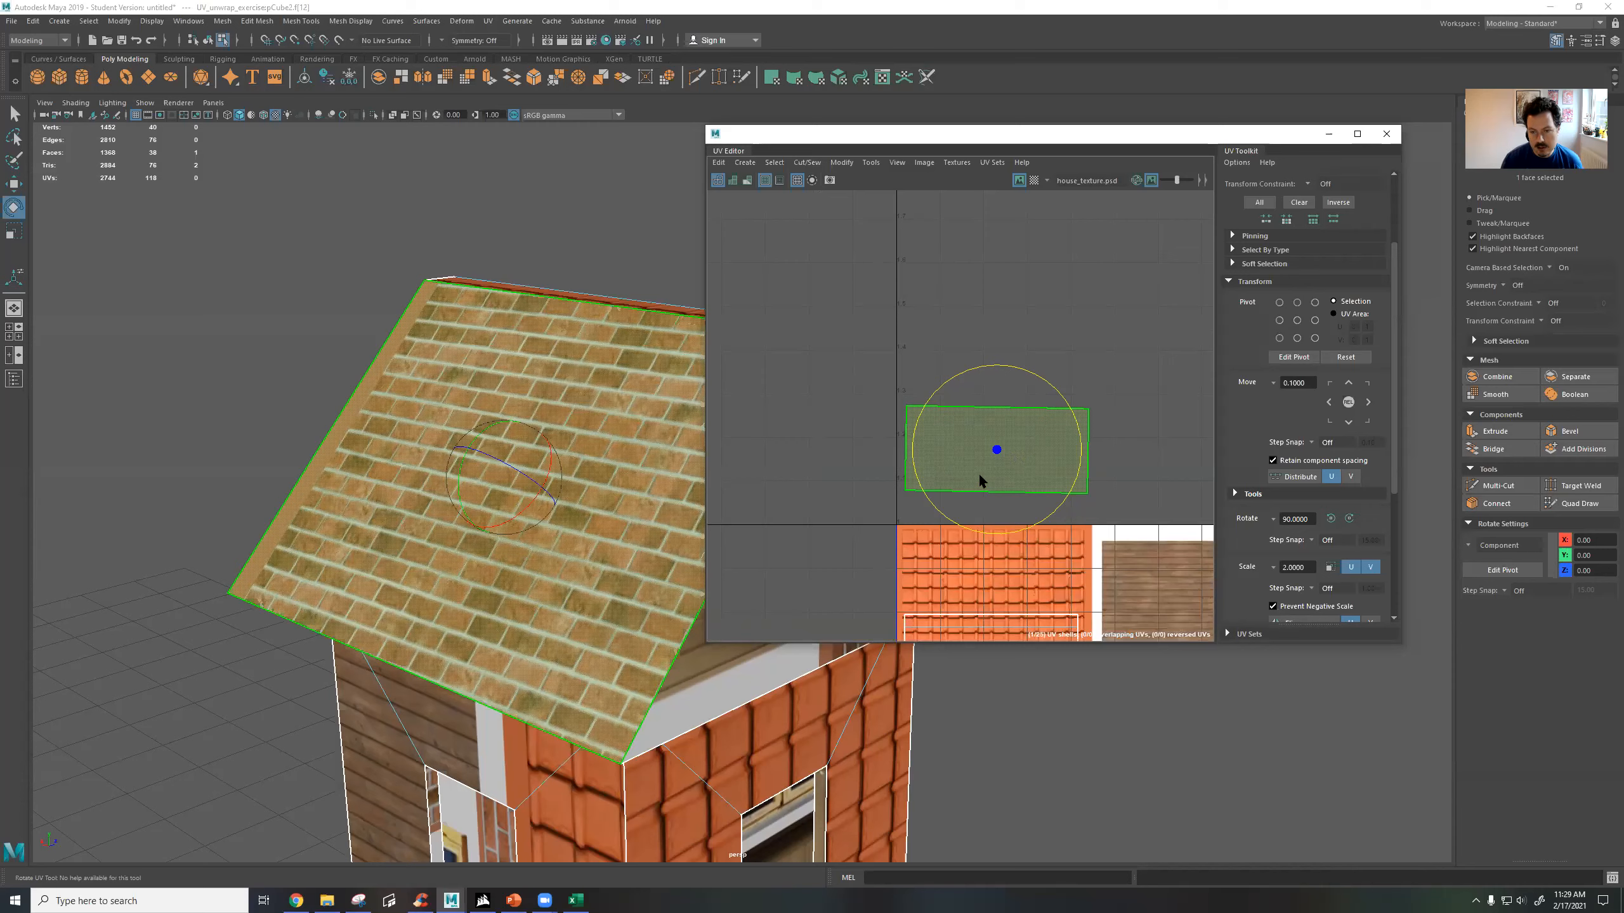
pyautogui.hotkey('ctrl', 'z')
# Move the roof shell onto the orange roof tiles of the texture and fit it within the tile area.
pyautogui.press('w')
pyautogui.keyDown('alt'); pyautogui.moveTo(1042, 474); pyautogui.dragTo(1058, 337, button='middle'); pyautogui.keyUp('alt')
pyautogui.moveTo(1016, 327); pyautogui.dragTo(1007, 465)
pyautogui.press('r')
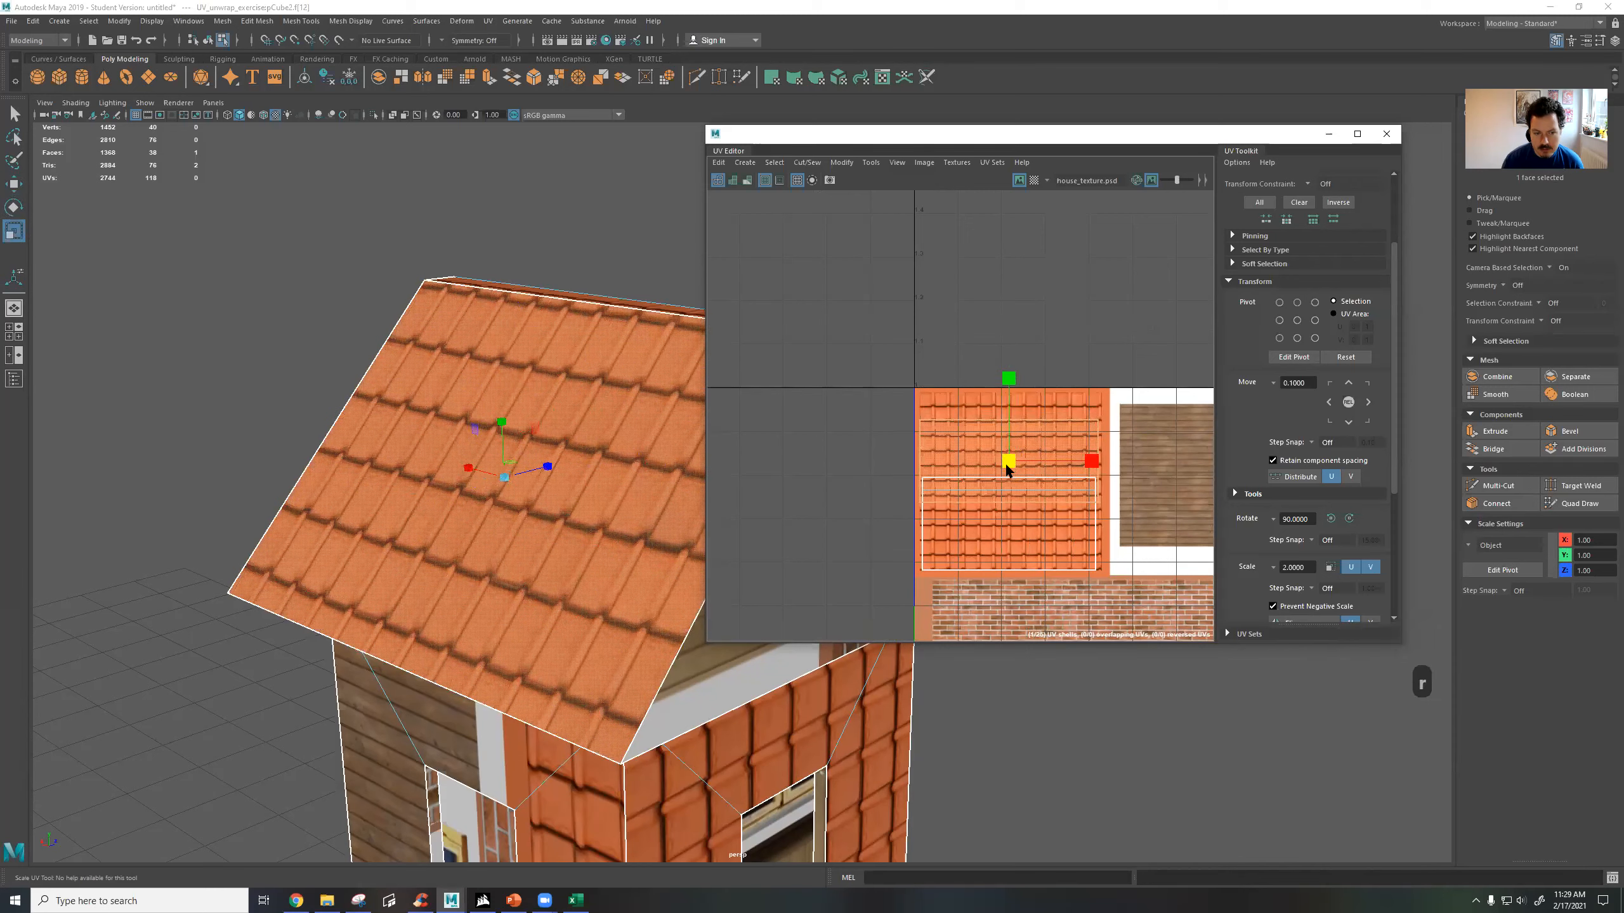
# Rotate the roof shell 180 degrees in two 90-degree clockwise turns, deselect the face and inspect the roof.
pyautogui.keyDown('alt'); pyautogui.moveTo(635, 420); pyautogui.dragTo(544, 409); pyautogui.keyUp('alt')
pyautogui.click(1351, 519)
pyautogui.click(1350, 520)
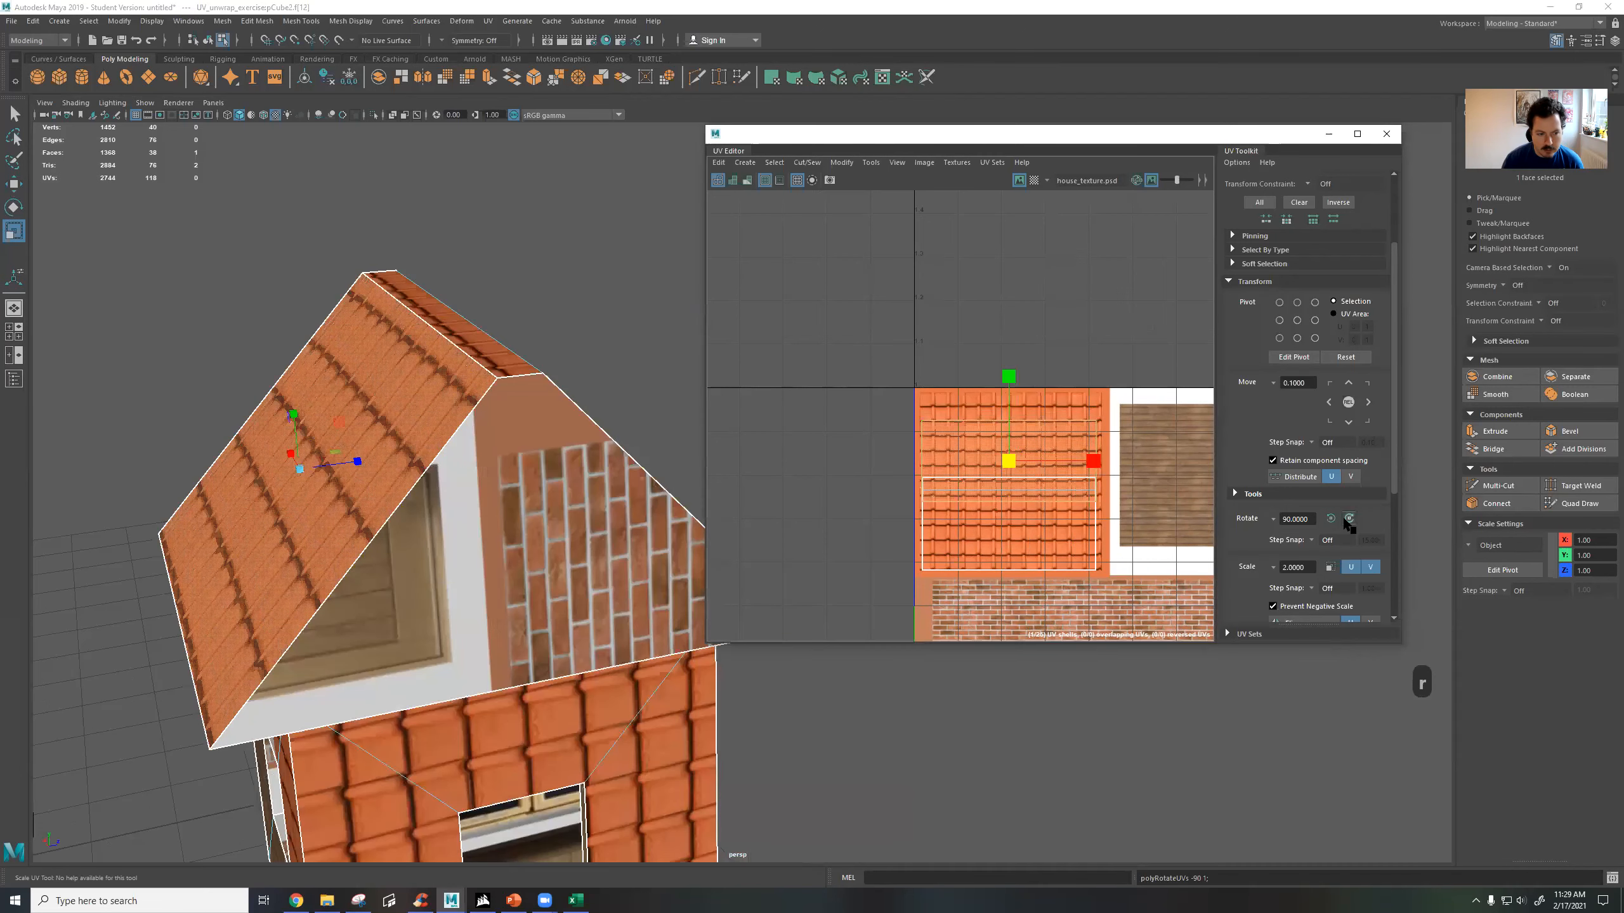
pyautogui.keyDown('alt'); pyautogui.moveTo(650, 506); pyautogui.dragTo(548, 463); pyautogui.keyUp('alt')
pyautogui.click(572, 187)
pyautogui.moveTo(551, 311); pyautogui.dragTo(581, 294, button='right')
pyautogui.keyDown('alt'); pyautogui.moveTo(596, 393); pyautogui.dragTo(500, 439); pyautogui.keyUp('alt')
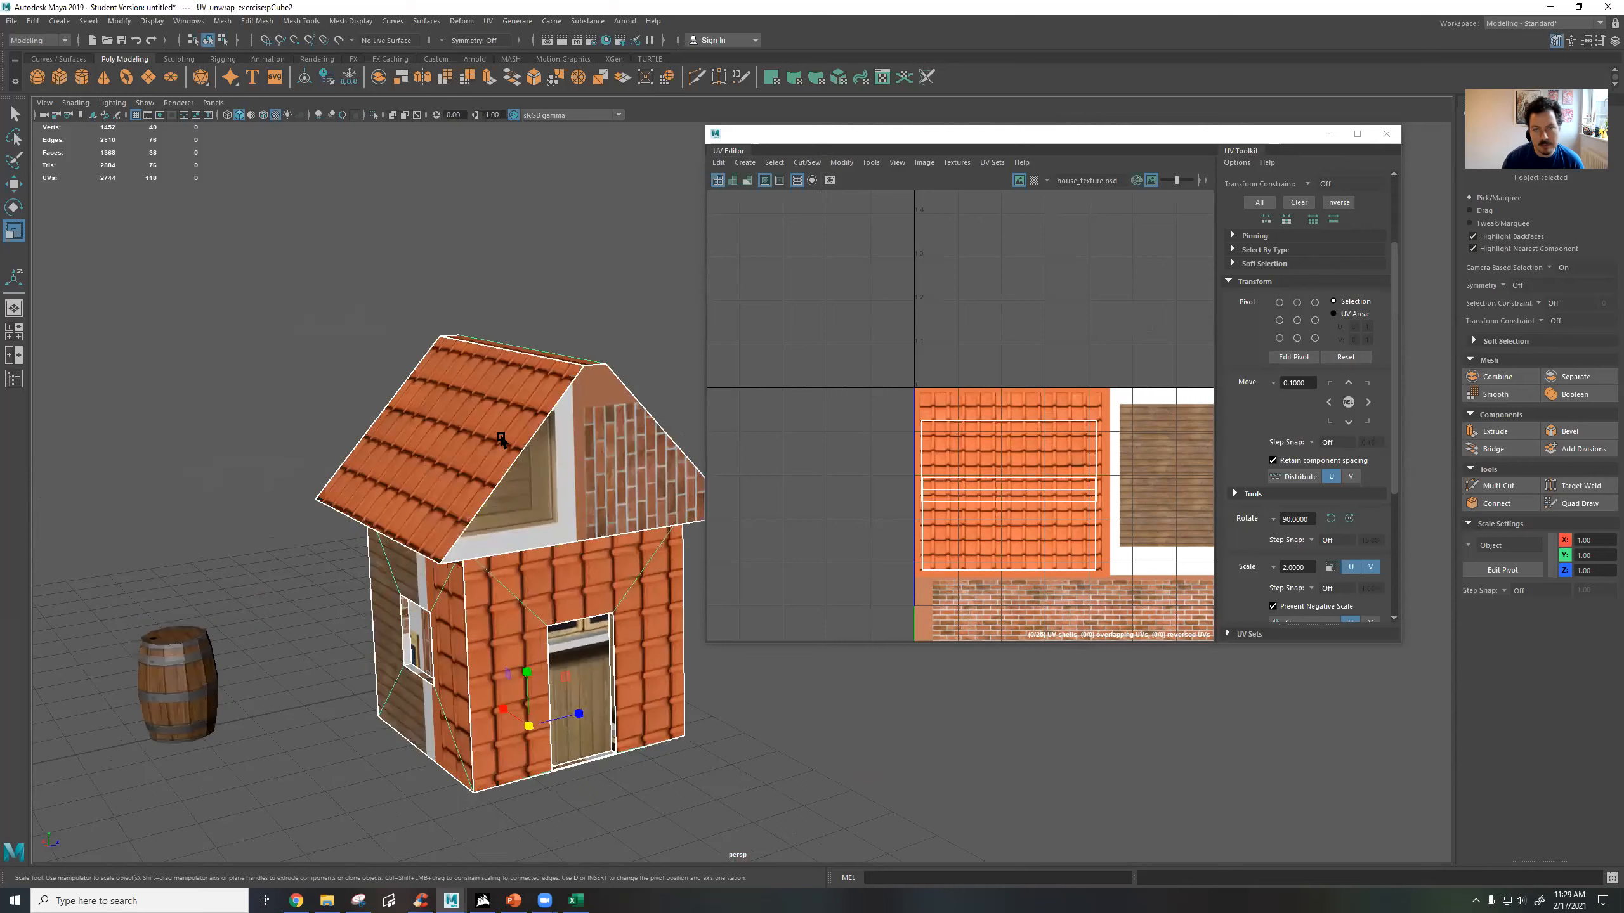
# Select the triangular gable face above the door and locate its UV shell among the shells beside the texture.
pyautogui.scroll(-3, 1088, 498)
pyautogui.keyDown('alt'); pyautogui.moveTo(1022, 499); pyautogui.dragTo(819, 404, button='middle'); pyautogui.keyUp('alt')
pyautogui.keyDown('alt'); pyautogui.moveTo(980, 403); pyautogui.dragTo(909, 425, button='middle'); pyautogui.keyUp('alt')
pyautogui.keyDown('alt'); pyautogui.moveTo(761, 331); pyautogui.dragTo(772, 330, button='middle'); pyautogui.keyUp('alt')
pyautogui.keyDown('alt'); pyautogui.moveTo(1042, 337); pyautogui.dragTo(921, 407, button='middle'); pyautogui.keyUp('alt')
pyautogui.moveTo(624, 467); pyautogui.dragTo(625, 501, button='right')
pyautogui.keyDown('alt'); pyautogui.moveTo(614, 496); pyautogui.dragTo(578, 515); pyautogui.keyUp('alt')
pyautogui.click(551, 528)
pyautogui.keyDown('alt'); pyautogui.moveTo(1036, 330); pyautogui.dragTo(1043, 402, button='middle'); pyautogui.keyUp('alt')
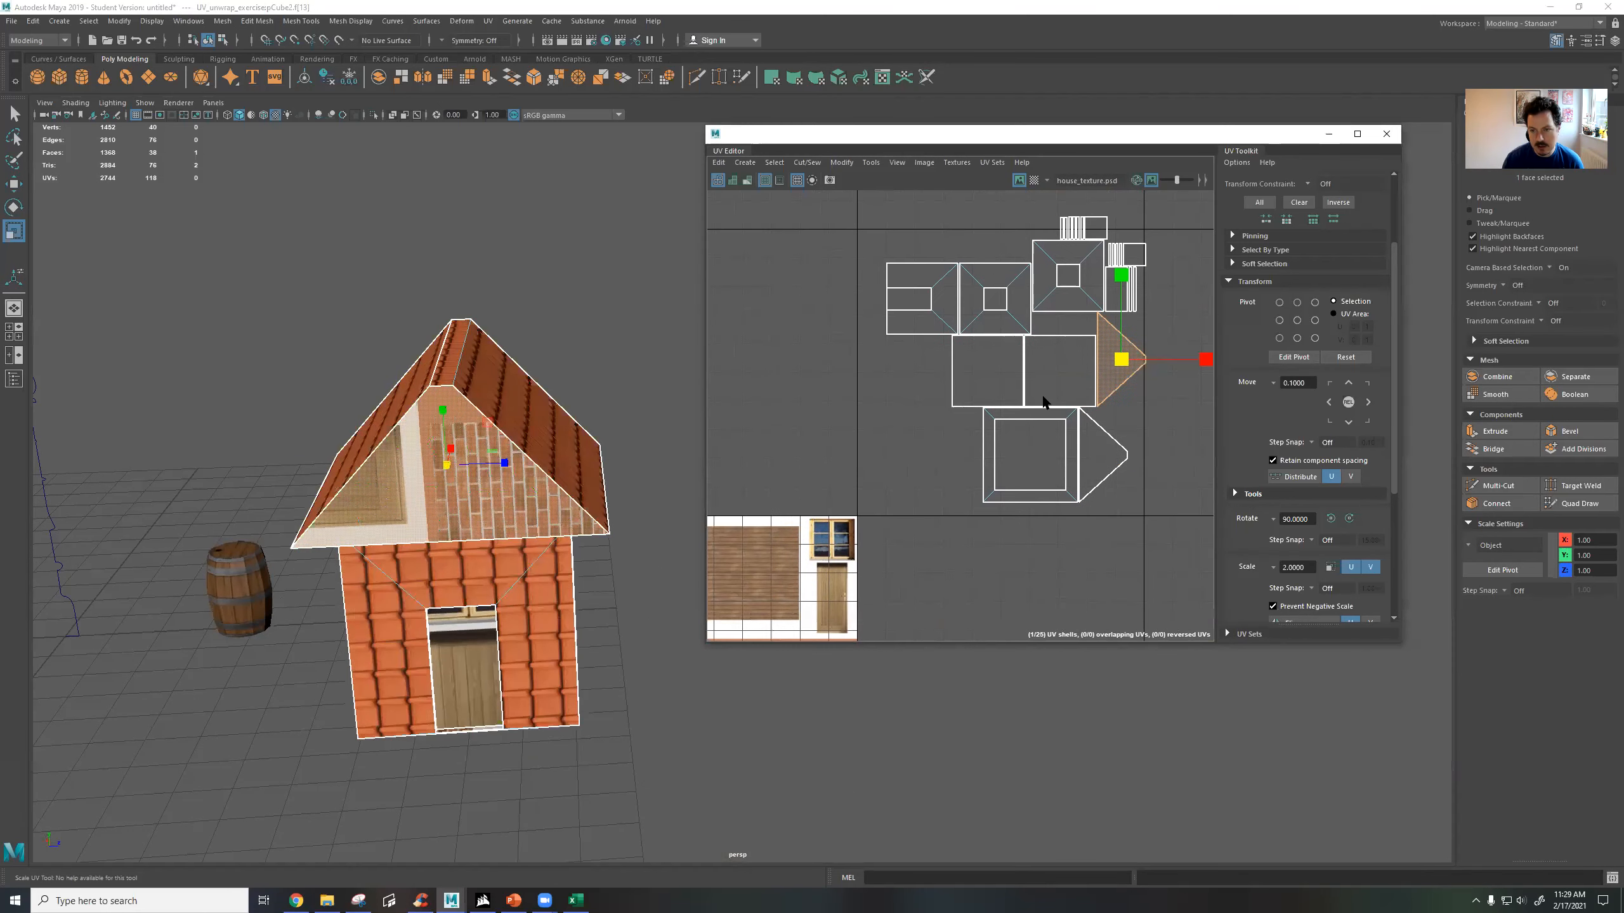
pyautogui.click(1100, 451)
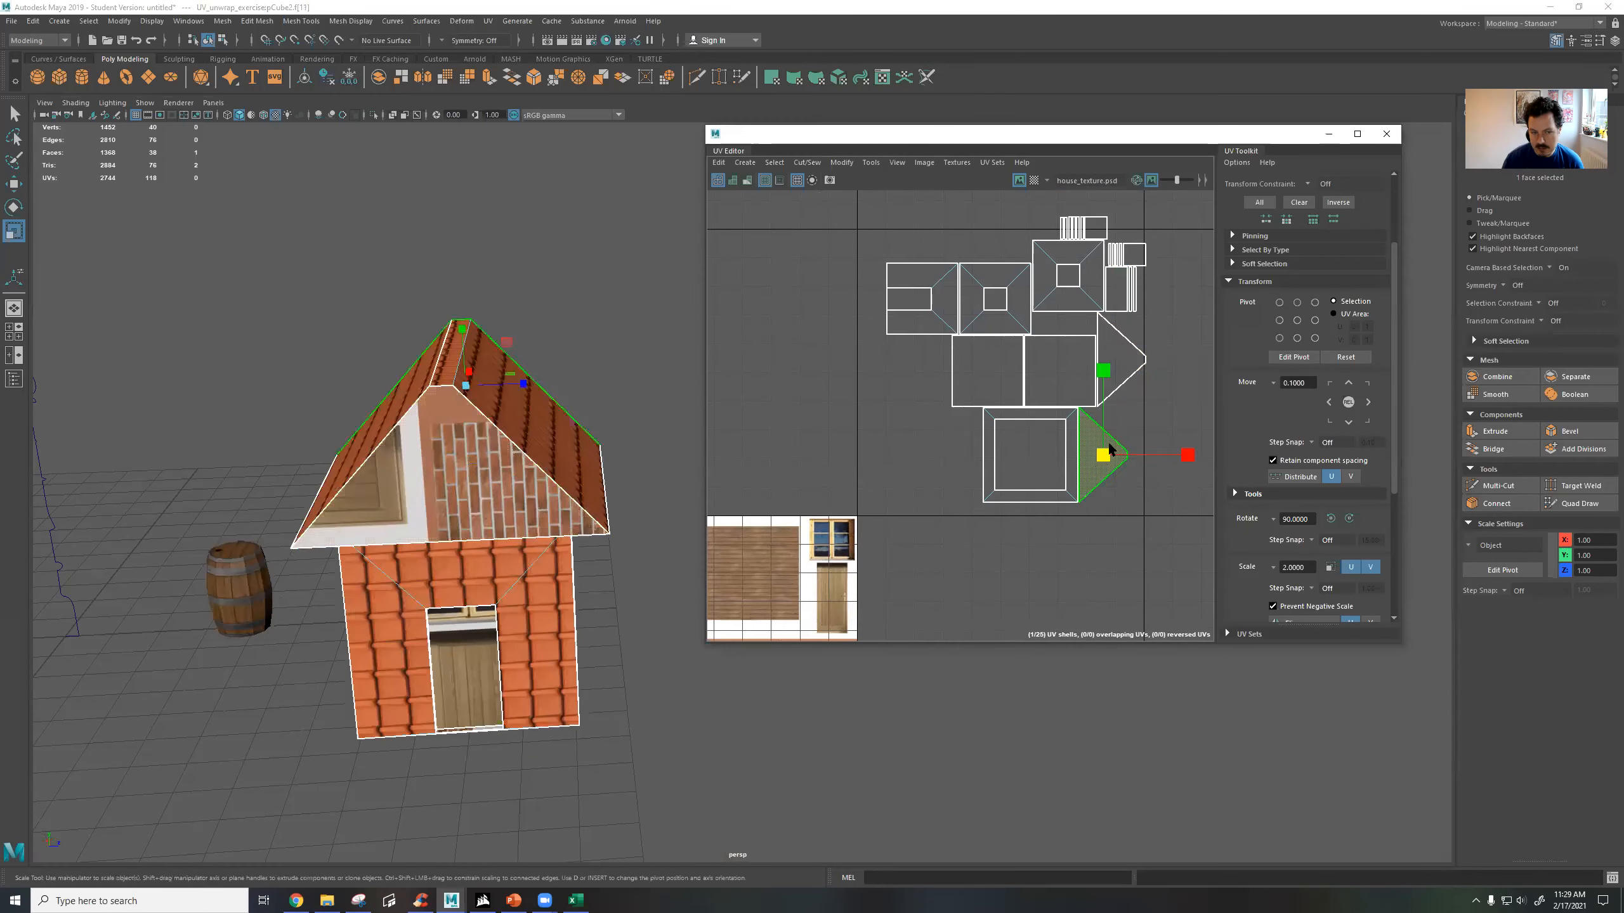
pyautogui.click(1134, 357)
# Move the triangular gable shell onto the brown wood planks of the texture and scale it down to fit inside them.
pyautogui.keyDown('alt'); pyautogui.moveTo(977, 403); pyautogui.dragTo(1114, 272, button='middle'); pyautogui.keyUp('alt')
pyautogui.press('w')
pyautogui.moveTo(1188, 277); pyautogui.dragTo(823, 500)
pyautogui.press('r')
pyautogui.press('w')
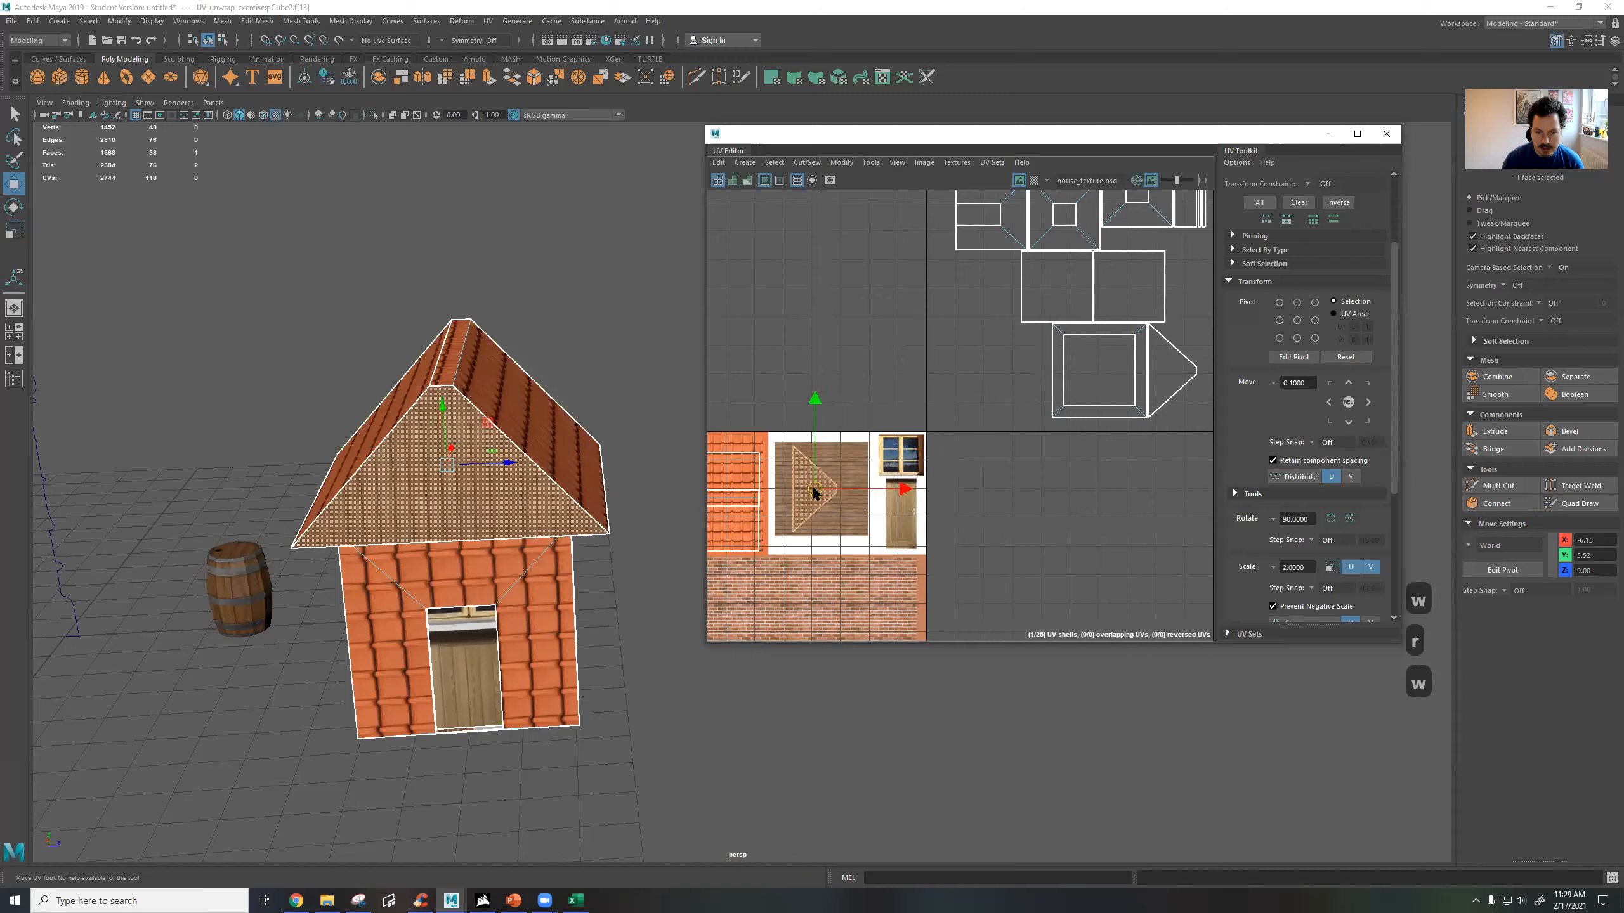
# Move the second triangular gable shell onto the brown wood planks and scale it to nearly the planks' height.
pyautogui.keyDown('alt'); pyautogui.moveTo(697, 448); pyautogui.dragTo(598, 361); pyautogui.keyUp('alt')
pyautogui.click(1168, 367)
pyautogui.moveTo(1173, 373); pyautogui.dragTo(834, 467)
pyautogui.scroll(4, 806, 503)
pyautogui.press('r')
pyautogui.press('r')
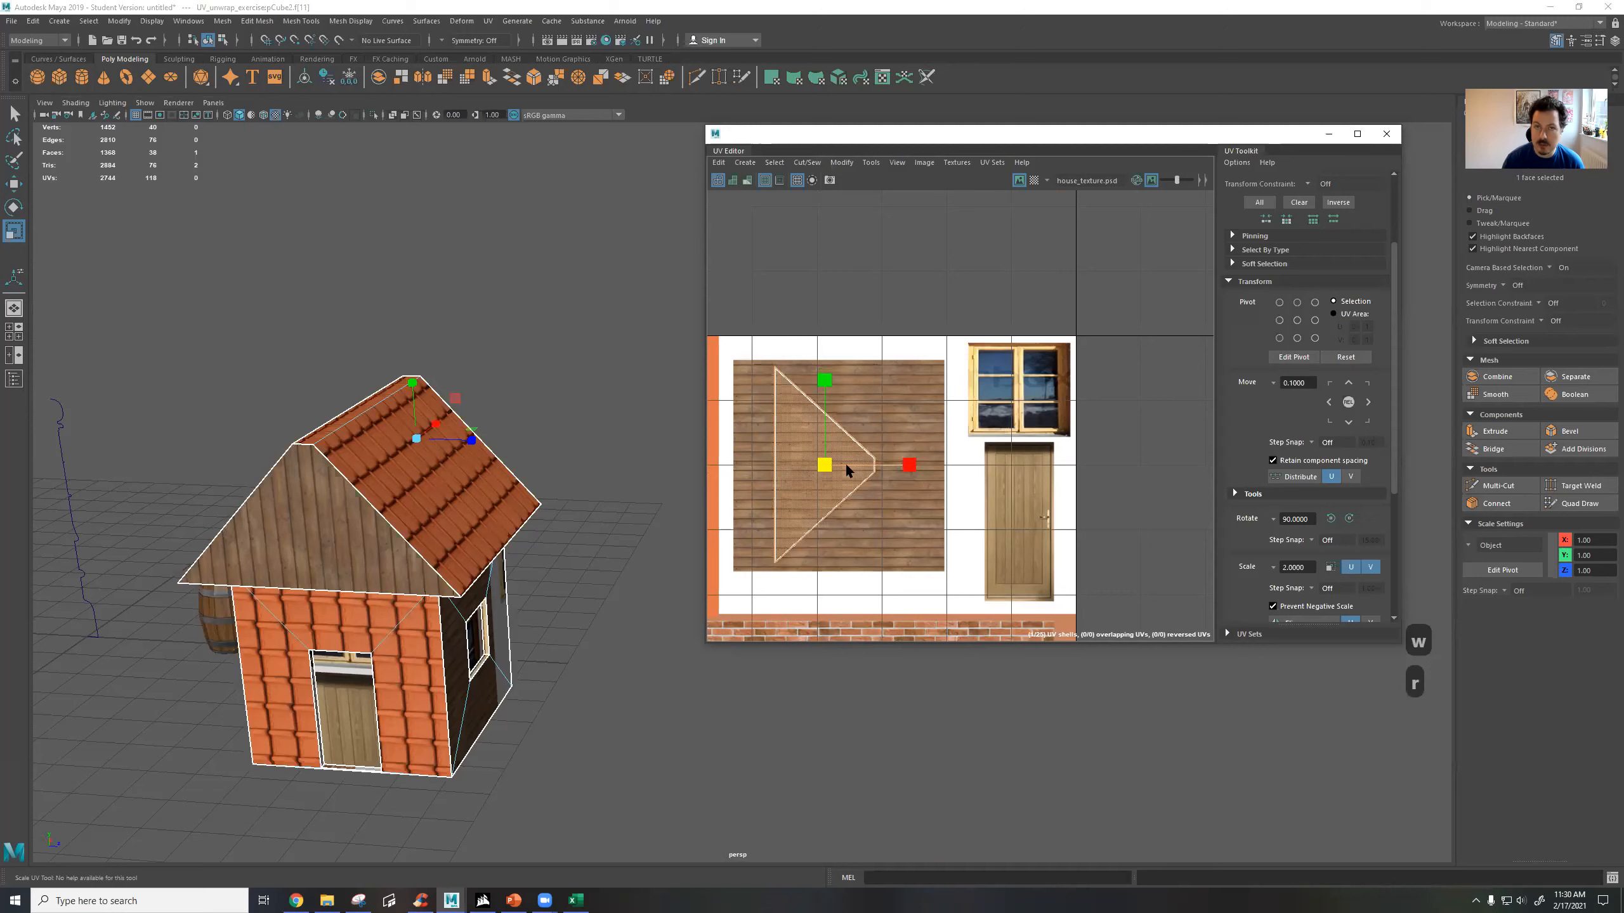
# Arrange the two triangular gable shells side by side within the wood plank area.
pyautogui.scroll(-5, 853, 464)
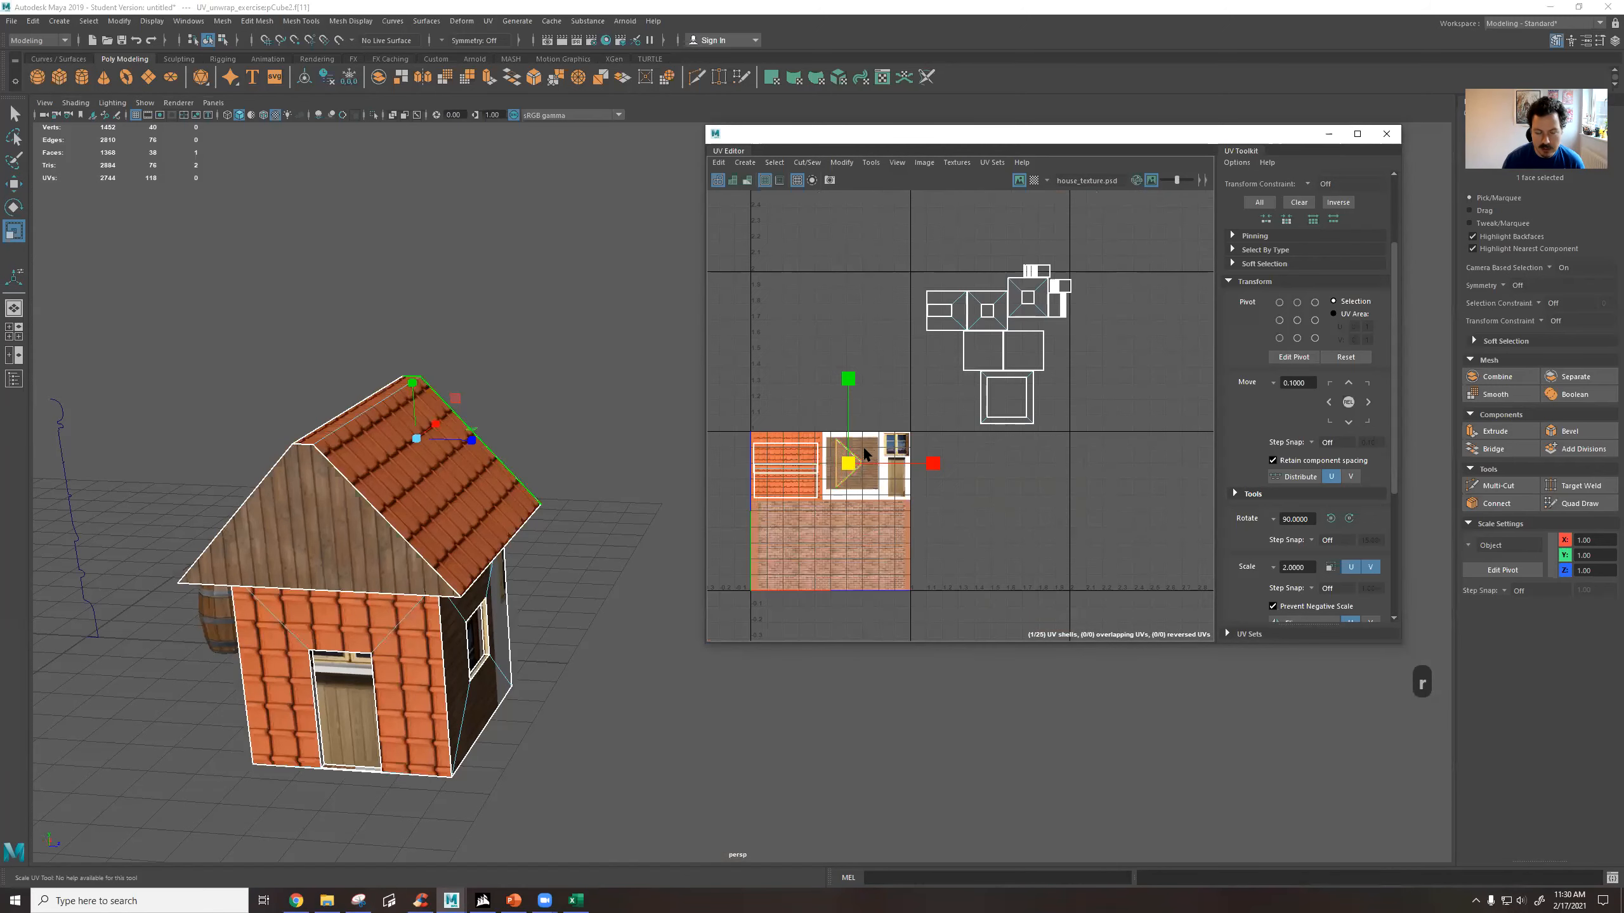
pyautogui.keyDown('alt'); pyautogui.moveTo(514, 504); pyautogui.dragTo(598, 482); pyautogui.keyUp('alt')
pyautogui.scroll(8, 989, 511)
pyautogui.press('w')
pyautogui.moveTo(897, 407)
pyautogui.mouseDown()
pyautogui.moveTo(992, 457)
pyautogui.moveTo(890, 427)
pyautogui.moveTo(899, 408)
pyautogui.moveTo(1004, 406)
pyautogui.moveTo(893, 413)
pyautogui.mouseUp()
pyautogui.click(901, 401)
pyautogui.click(916, 437)
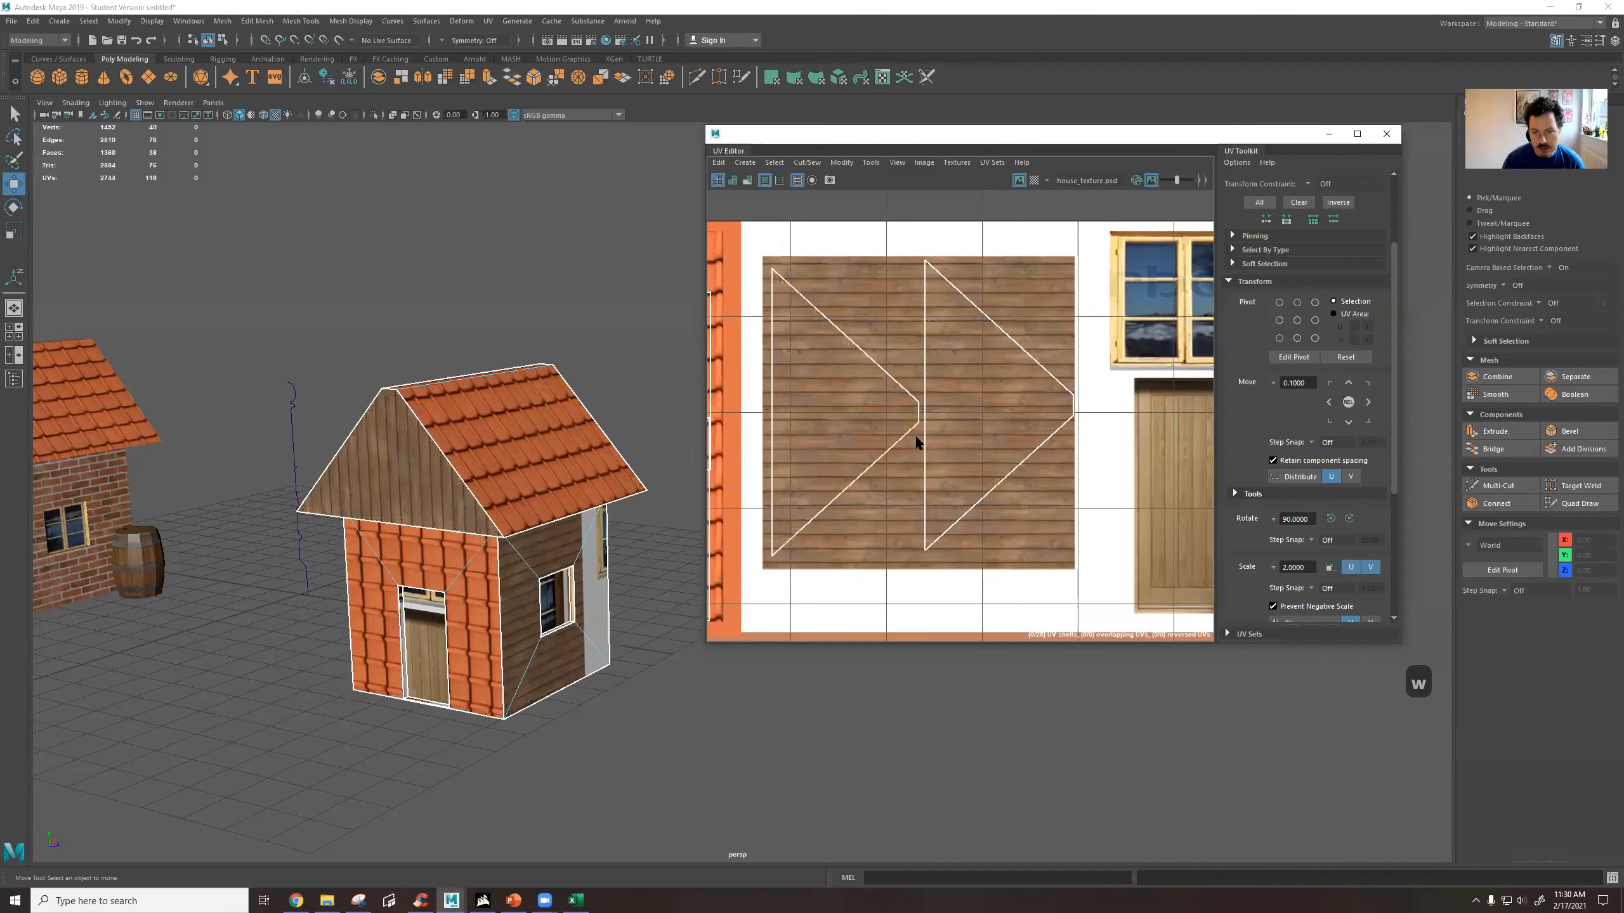
pyautogui.scroll(-4, 918, 429)
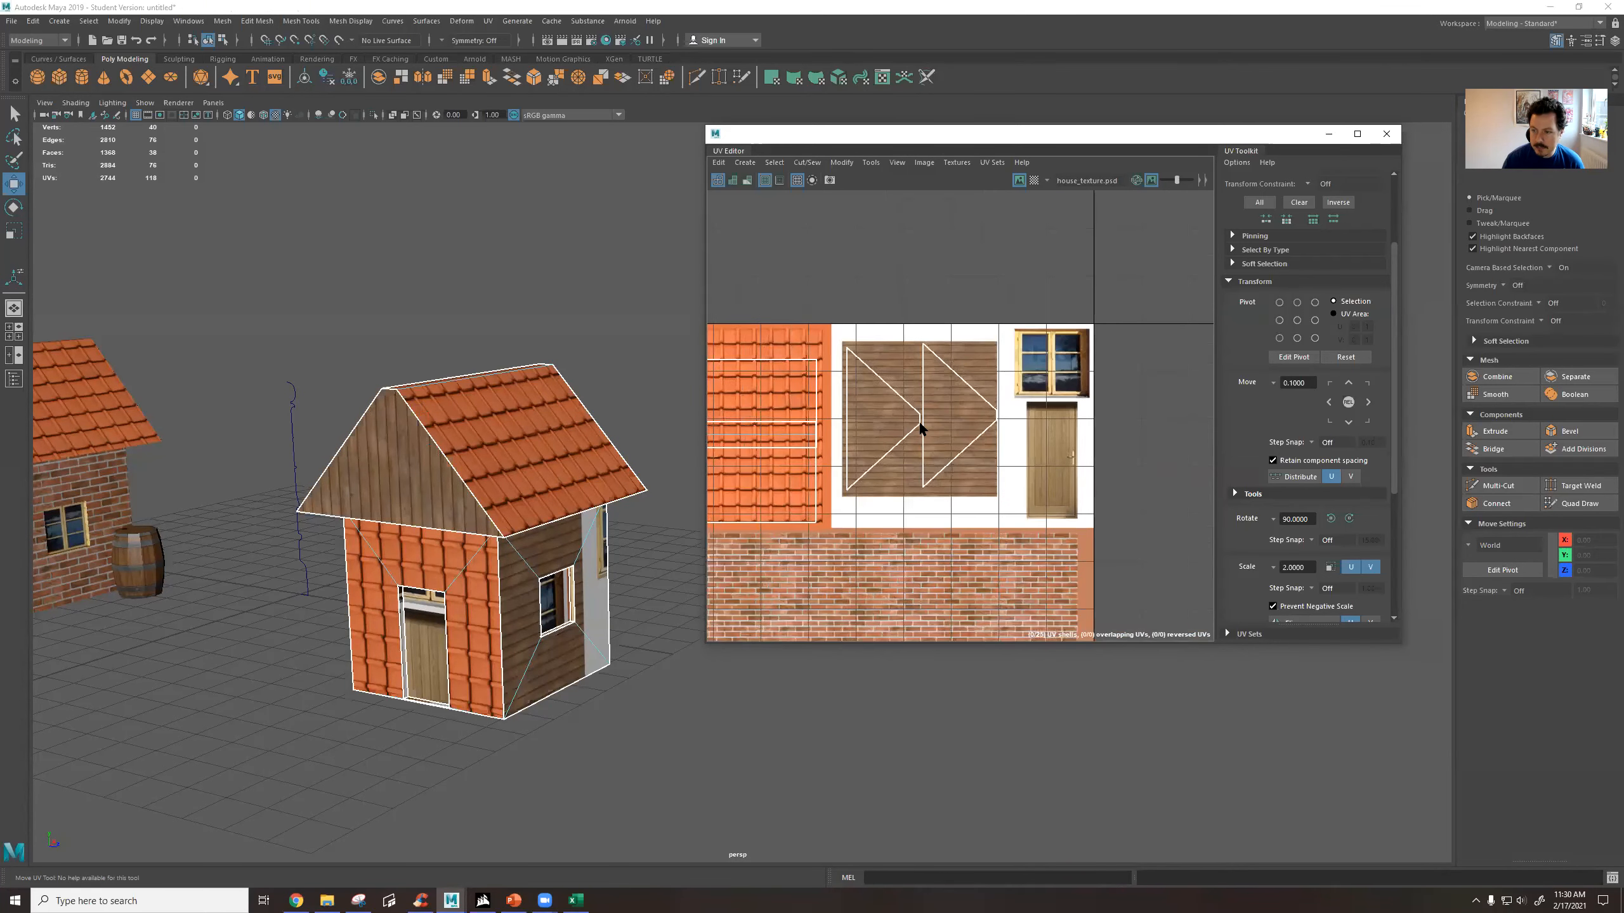
# Select the house's door face and move its UV shell onto the wooden door of the texture.
pyautogui.click(851, 456)
pyautogui.moveTo(589, 545)
pyautogui.keyDown('alt'); pyautogui.mouseDown()
pyautogui.moveTo(634, 453)
pyautogui.moveTo(655, 455)
pyautogui.moveTo(630, 419)
pyautogui.moveTo(575, 543)
pyautogui.mouseUp(); pyautogui.keyUp('alt')
pyautogui.click(407, 619)
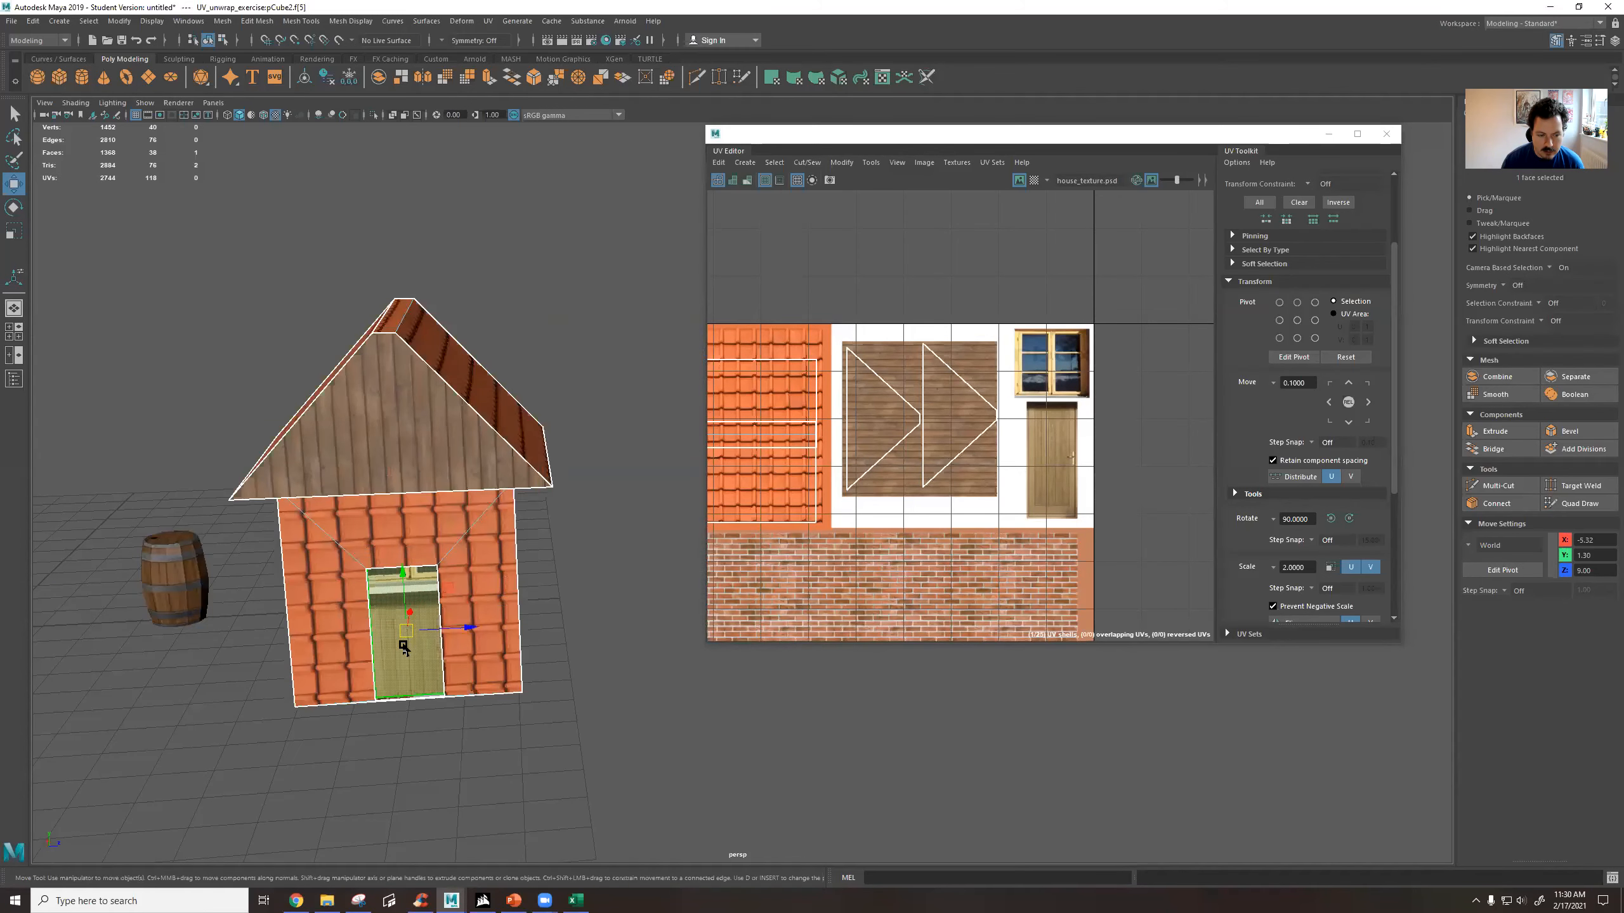
pyautogui.scroll(-6, 1017, 384)
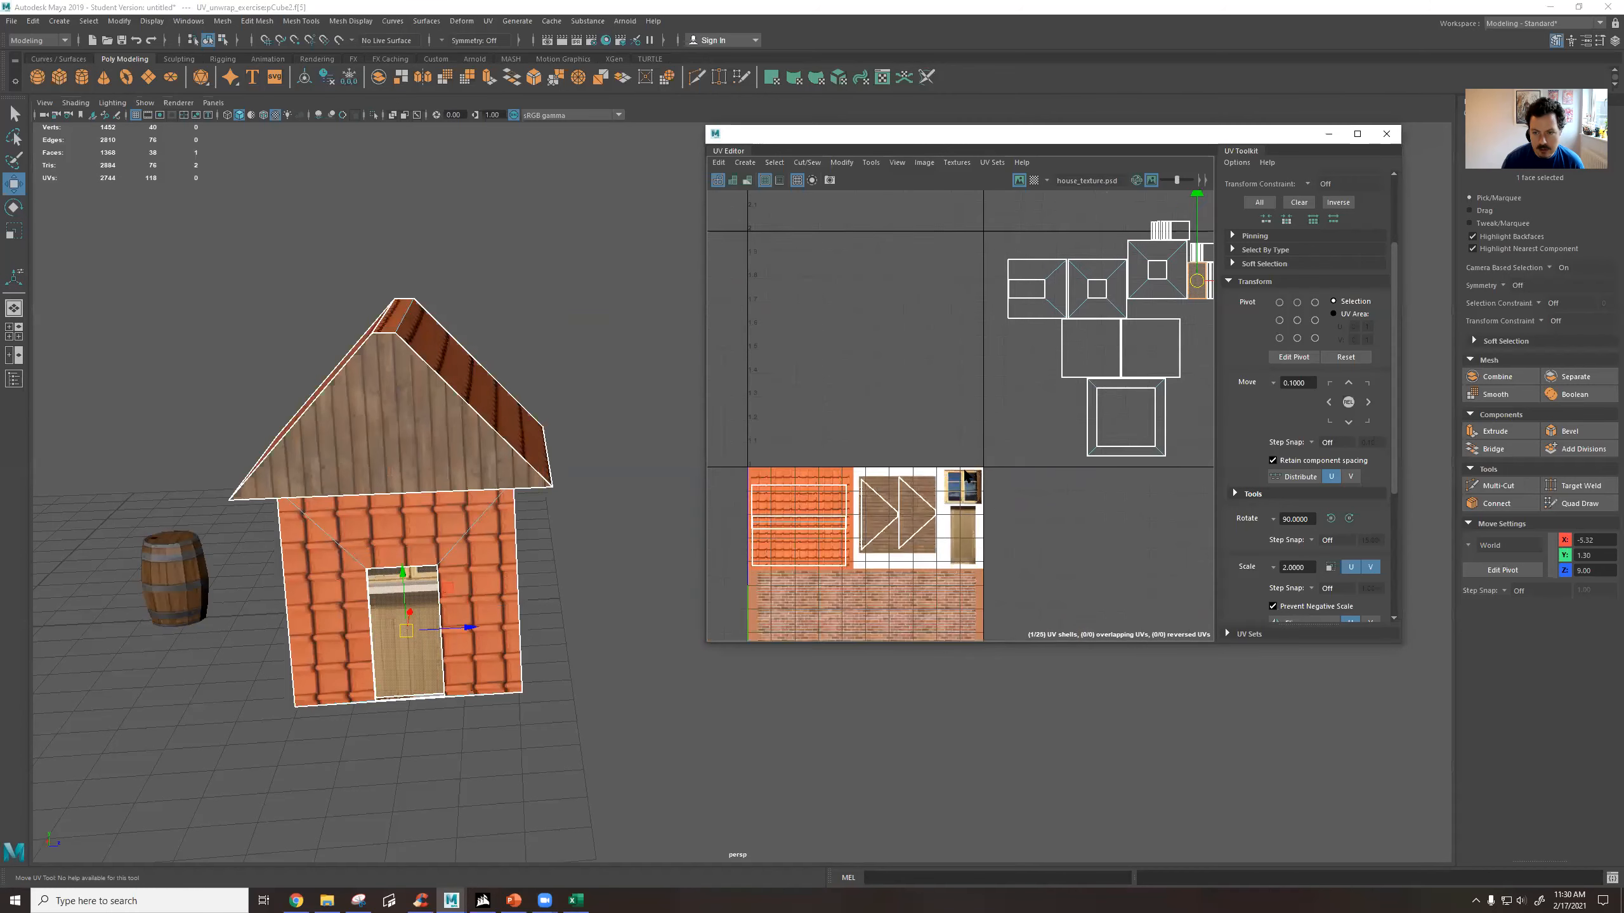
pyautogui.moveTo(1053, 342); pyautogui.dragTo(852, 563)
pyautogui.scroll(5, 853, 563)
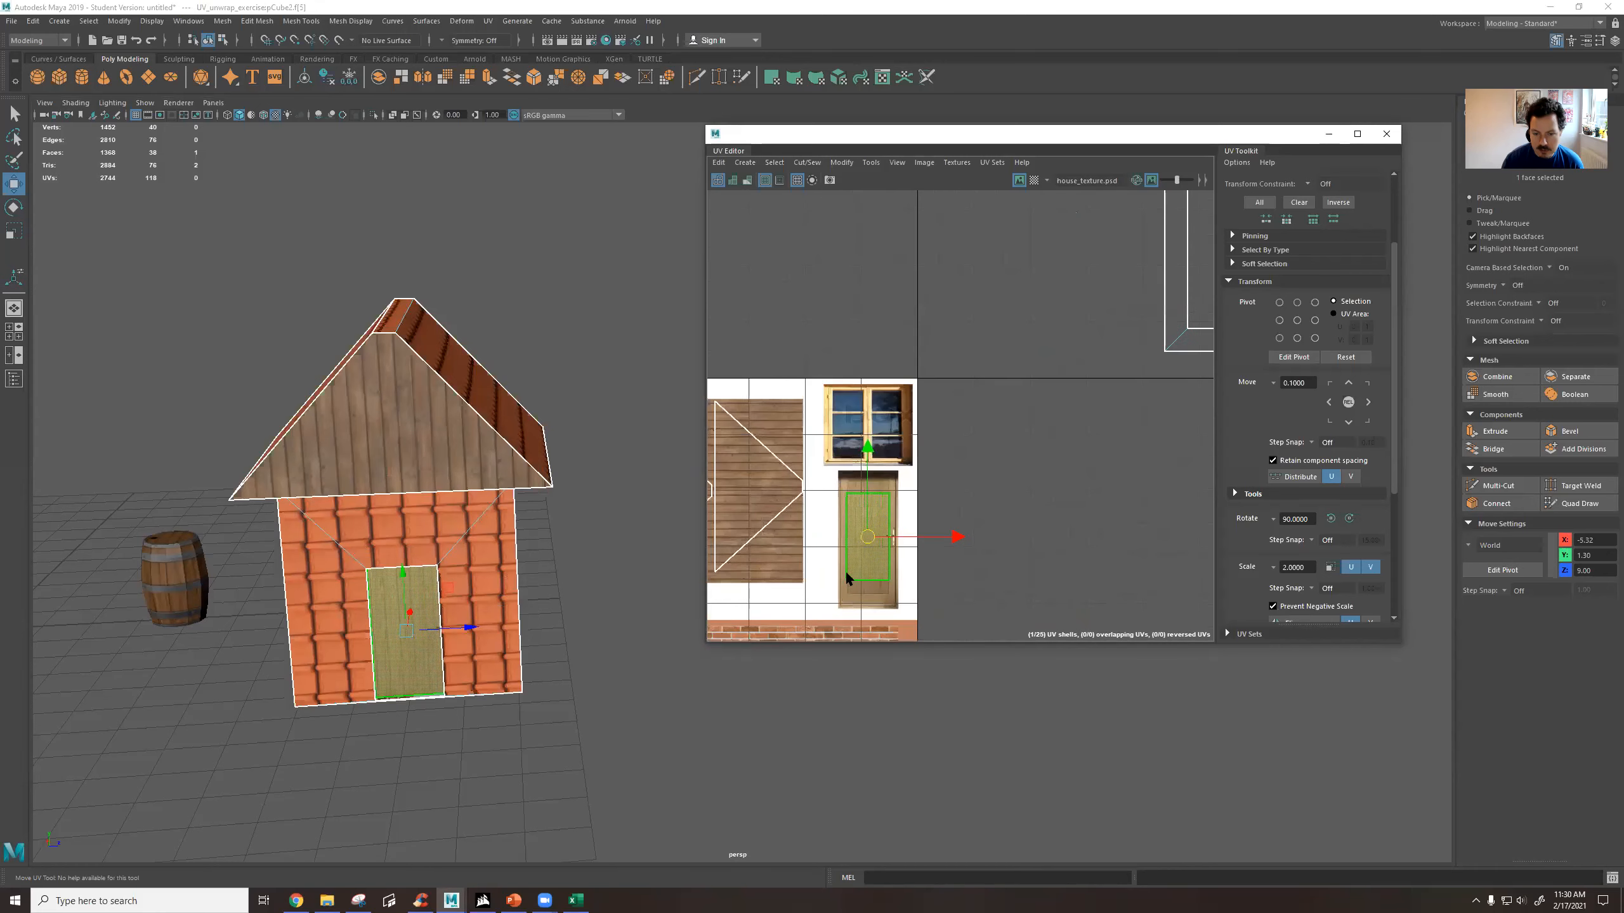
# Scale the door's UV shell up to fit the wooden door of the texture.
pyautogui.press('r')
pyautogui.moveTo(910, 438); pyautogui.dragTo(913, 433)
pyautogui.keyDown('alt'); pyautogui.moveTo(962, 513); pyautogui.dragTo(993, 386, button='middle'); pyautogui.keyUp('alt')
pyautogui.press('w')
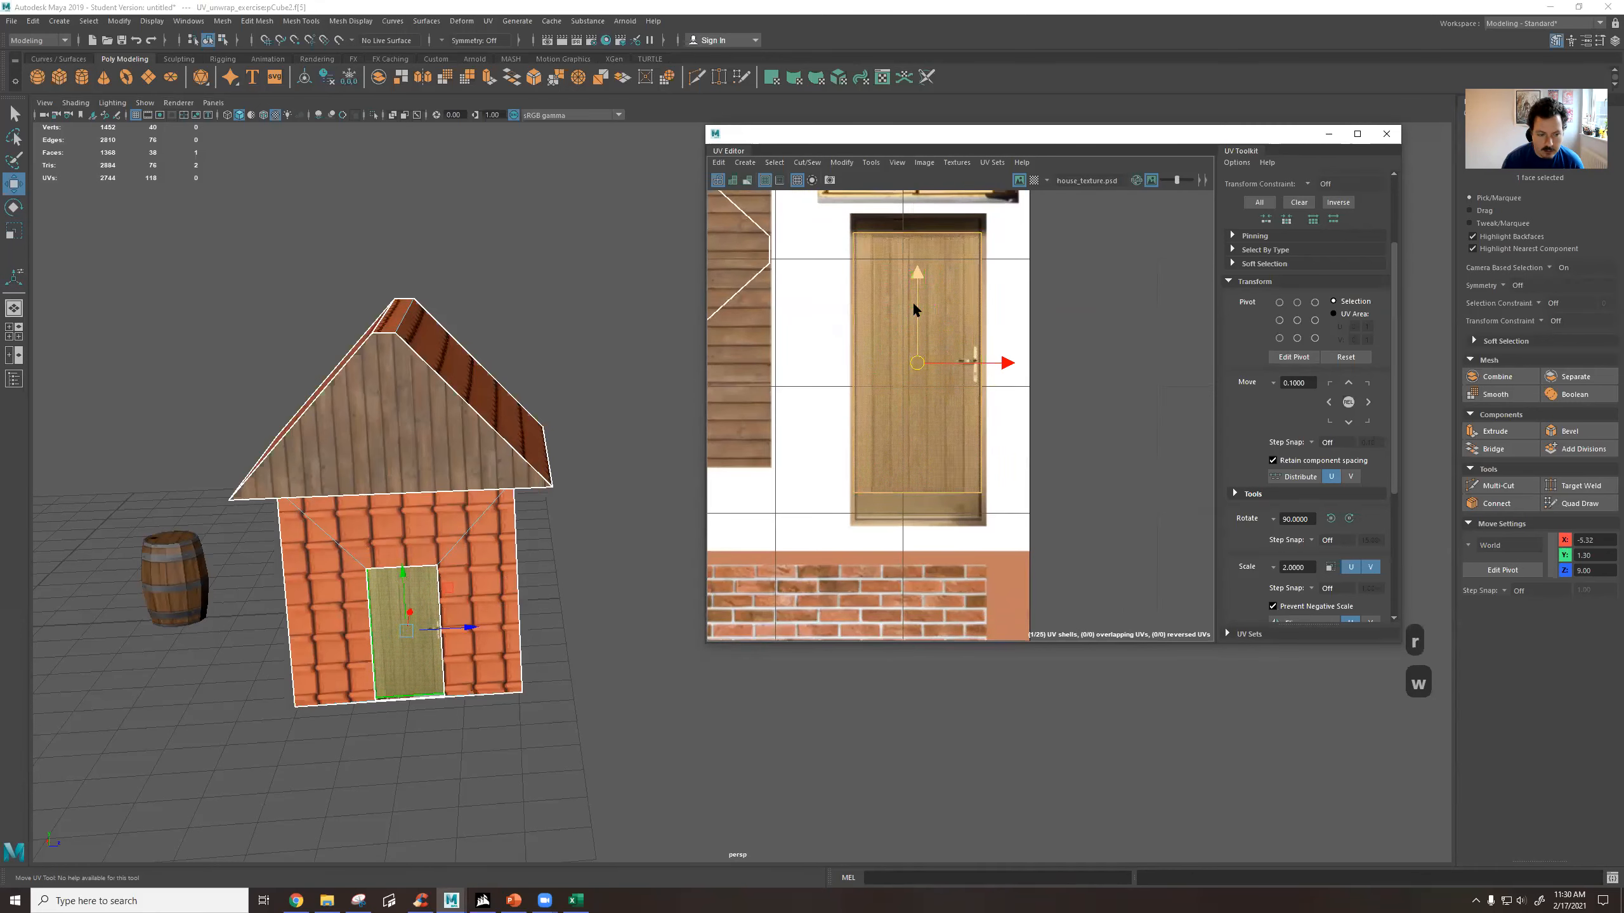
# Select the window face in the side wall, move its UV shell onto the texture's window image and scale it to fit.
pyautogui.scroll(-5, 914, 366)
pyautogui.keyDown('alt'); pyautogui.moveTo(1135, 252); pyautogui.dragTo(967, 489, button='middle'); pyautogui.keyUp('alt')
pyautogui.keyDown('alt'); pyautogui.moveTo(606, 517); pyautogui.dragTo(479, 512); pyautogui.keyUp('alt')
pyautogui.click(576, 514)
pyautogui.keyDown('alt'); pyautogui.moveTo(988, 315); pyautogui.dragTo(961, 552, button='middle'); pyautogui.keyUp('alt')
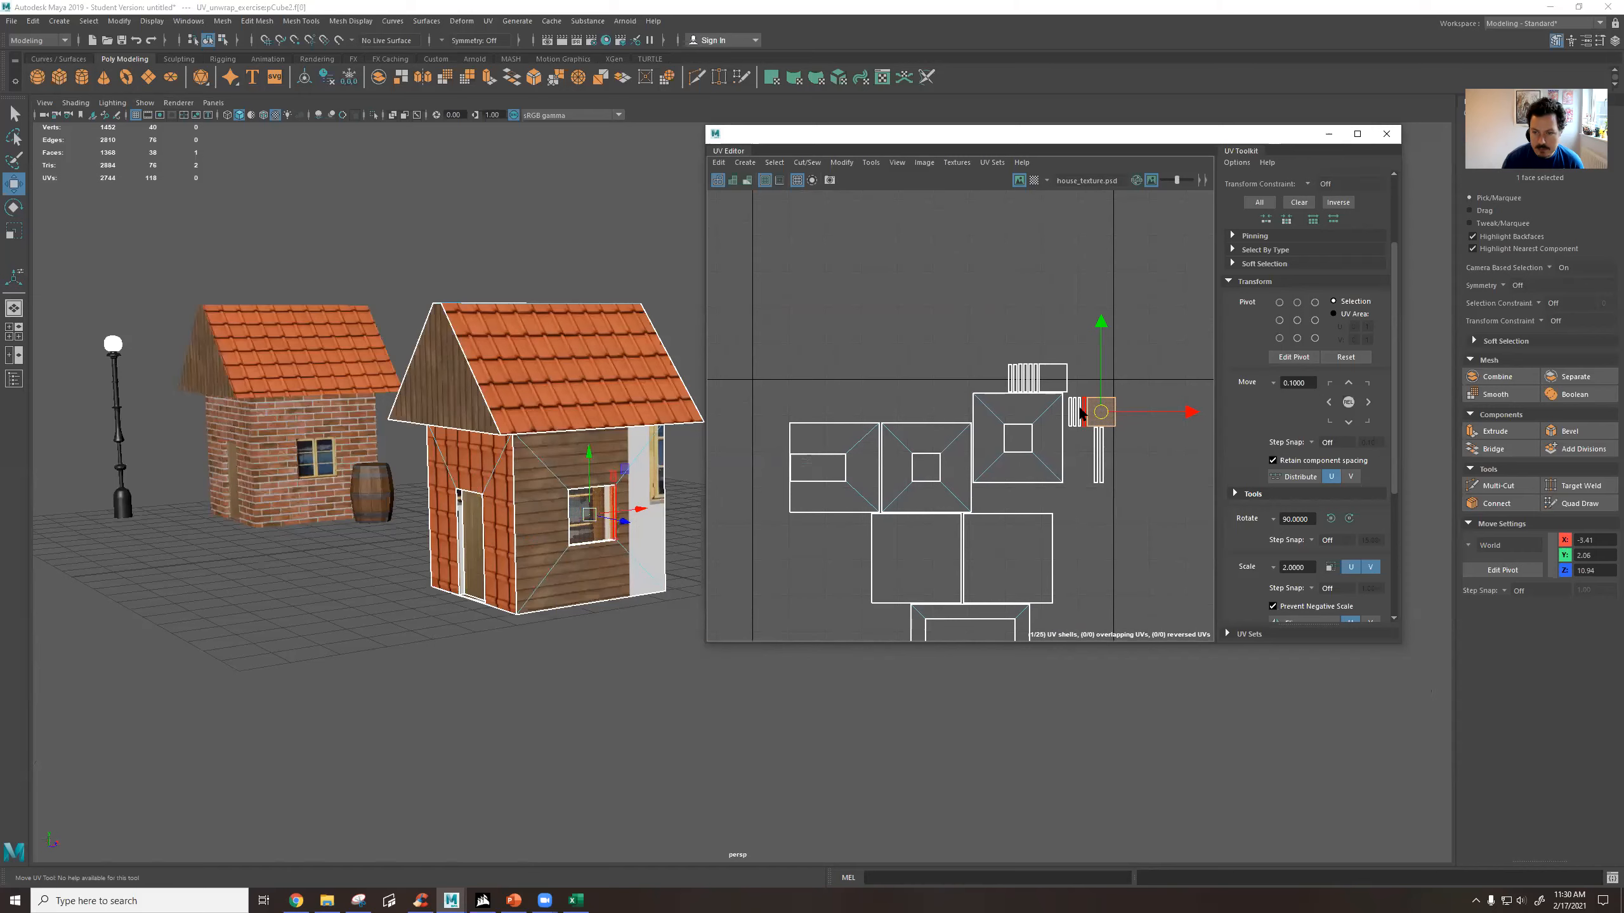
pyautogui.moveTo(1097, 418); pyautogui.dragTo(978, 555)
pyautogui.keyDown('alt'); pyautogui.moveTo(979, 555); pyautogui.dragTo(1181, 260, button='middle'); pyautogui.keyUp('alt')
pyautogui.moveTo(1182, 260); pyautogui.dragTo(954, 392)
pyautogui.scroll(5, 927, 491)
pyautogui.press('r')
pyautogui.press('w')
pyautogui.moveTo(909, 447); pyautogui.dragTo(913, 441)
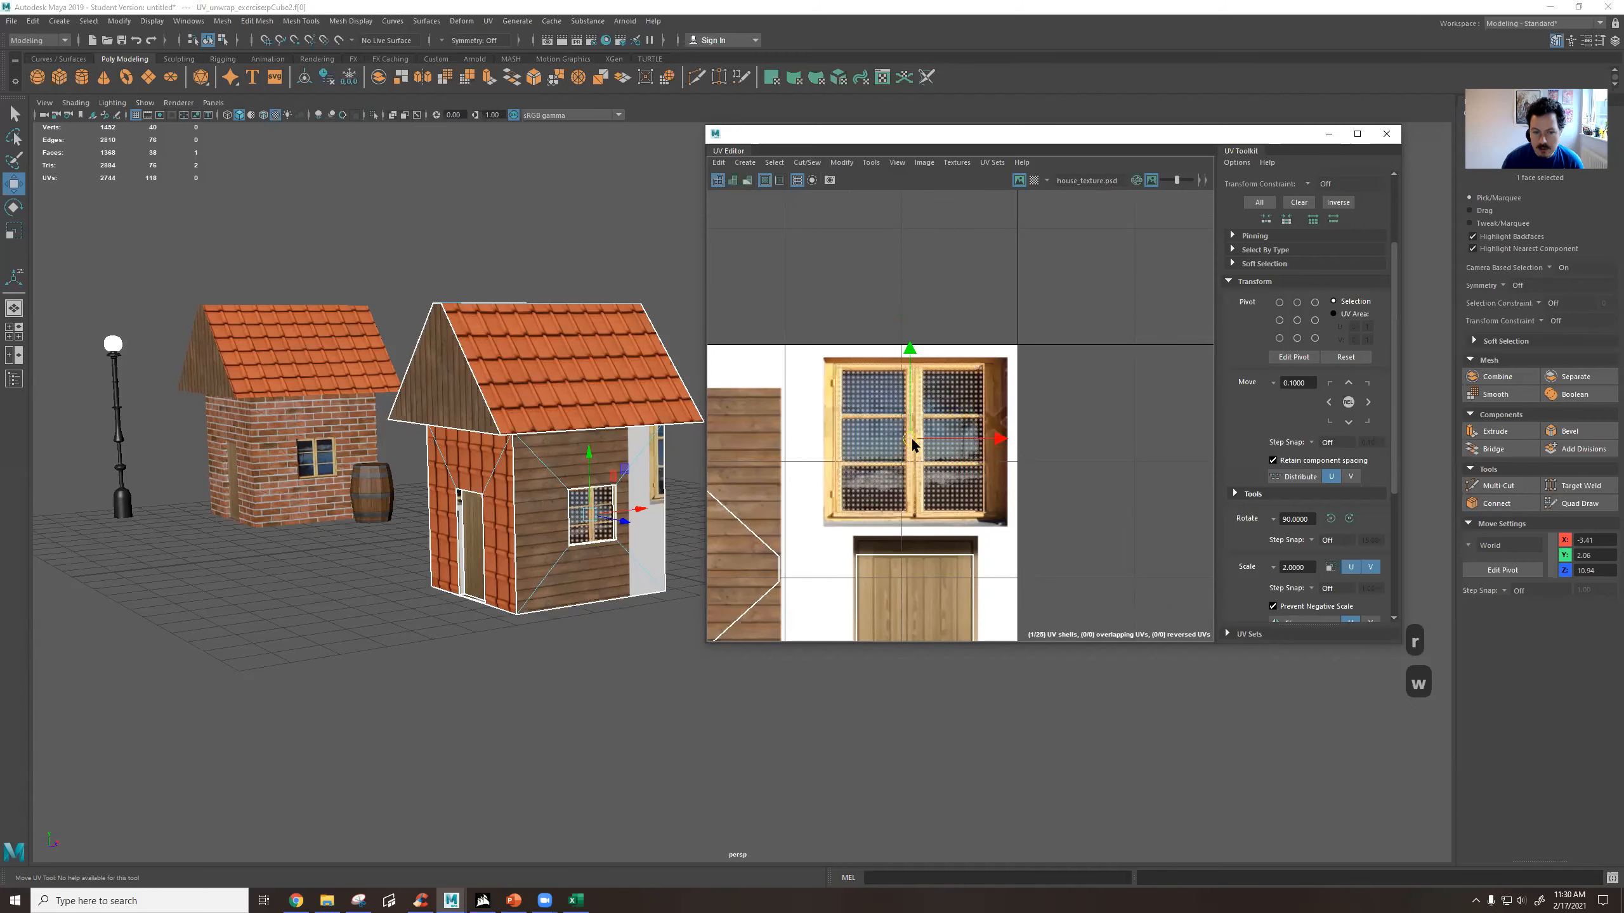
# Reselect the window's UV shell and enlarge and nudge it slightly to cover the full window frame of the texture.
pyautogui.keyDown('alt'); pyautogui.moveTo(524, 476); pyautogui.dragTo(421, 451); pyautogui.keyUp('alt')
pyautogui.keyDown('alt'); pyautogui.moveTo(620, 461); pyautogui.dragTo(361, 398, button='middle'); pyautogui.keyUp('alt')
pyautogui.scroll(5, 359, 396)
pyautogui.keyDown('alt'); pyautogui.moveTo(265, 359); pyautogui.dragTo(568, 331, button='middle'); pyautogui.keyUp('alt')
pyautogui.keyDown('alt'); pyautogui.moveTo(569, 332); pyautogui.dragTo(630, 350); pyautogui.keyUp('alt')
pyautogui.keyDown('alt'); pyautogui.moveTo(378, 391); pyautogui.dragTo(591, 453, button='middle'); pyautogui.keyUp('alt')
pyautogui.scroll(4, 384, 410)
pyautogui.keyDown('alt'); pyautogui.moveTo(498, 386); pyautogui.dragTo(598, 424, button='middle'); pyautogui.keyUp('alt')
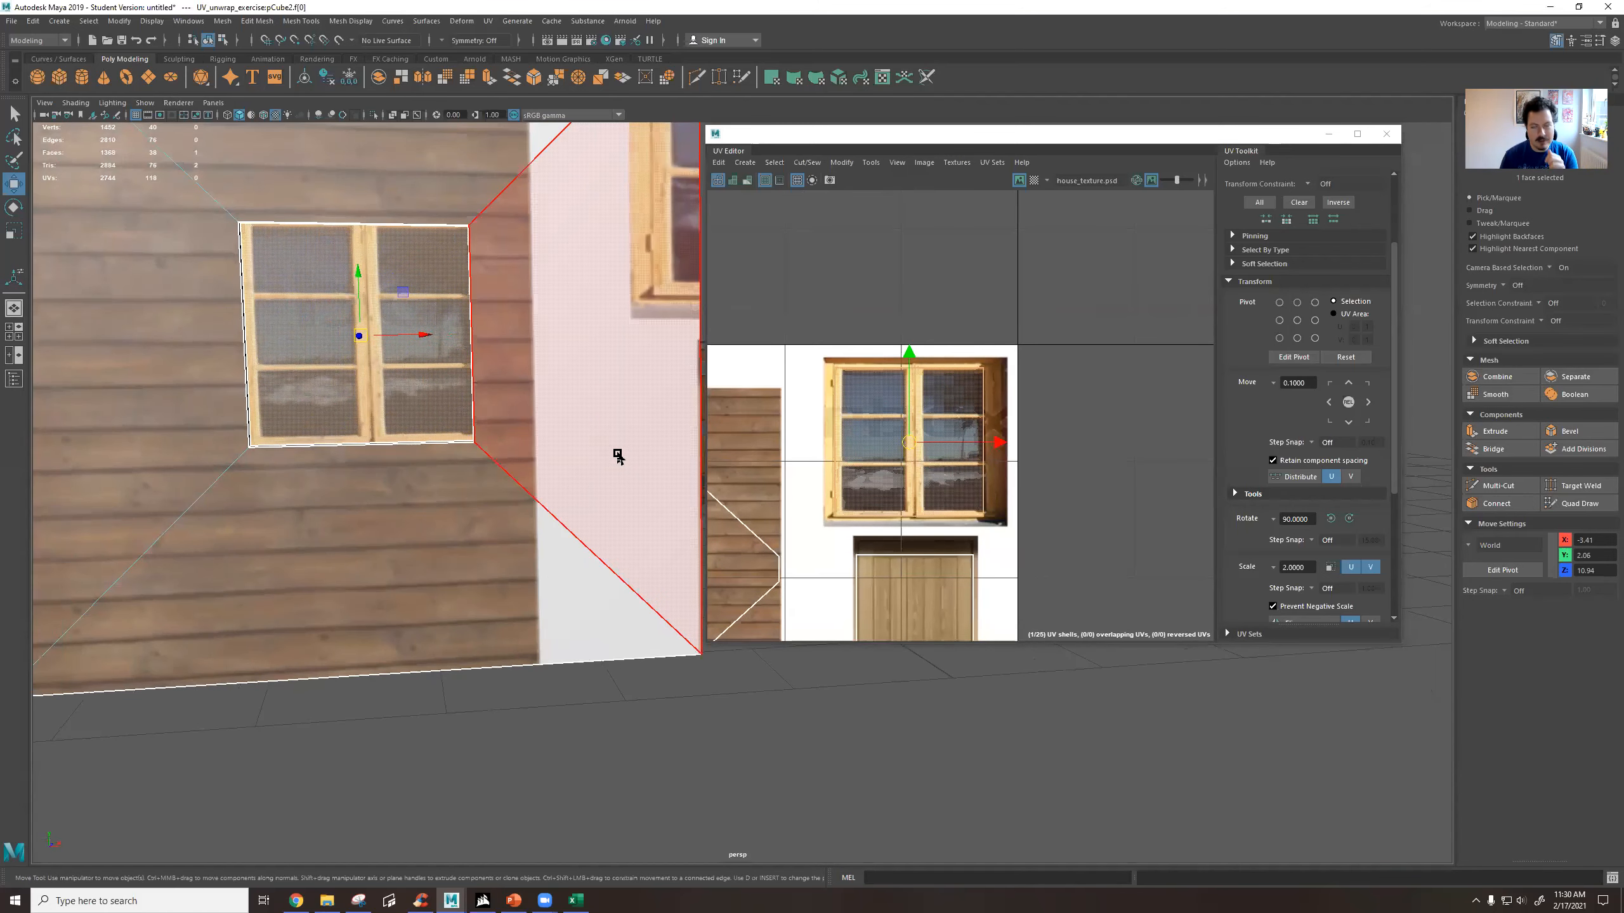
pyautogui.scroll(-3, 465, 353)
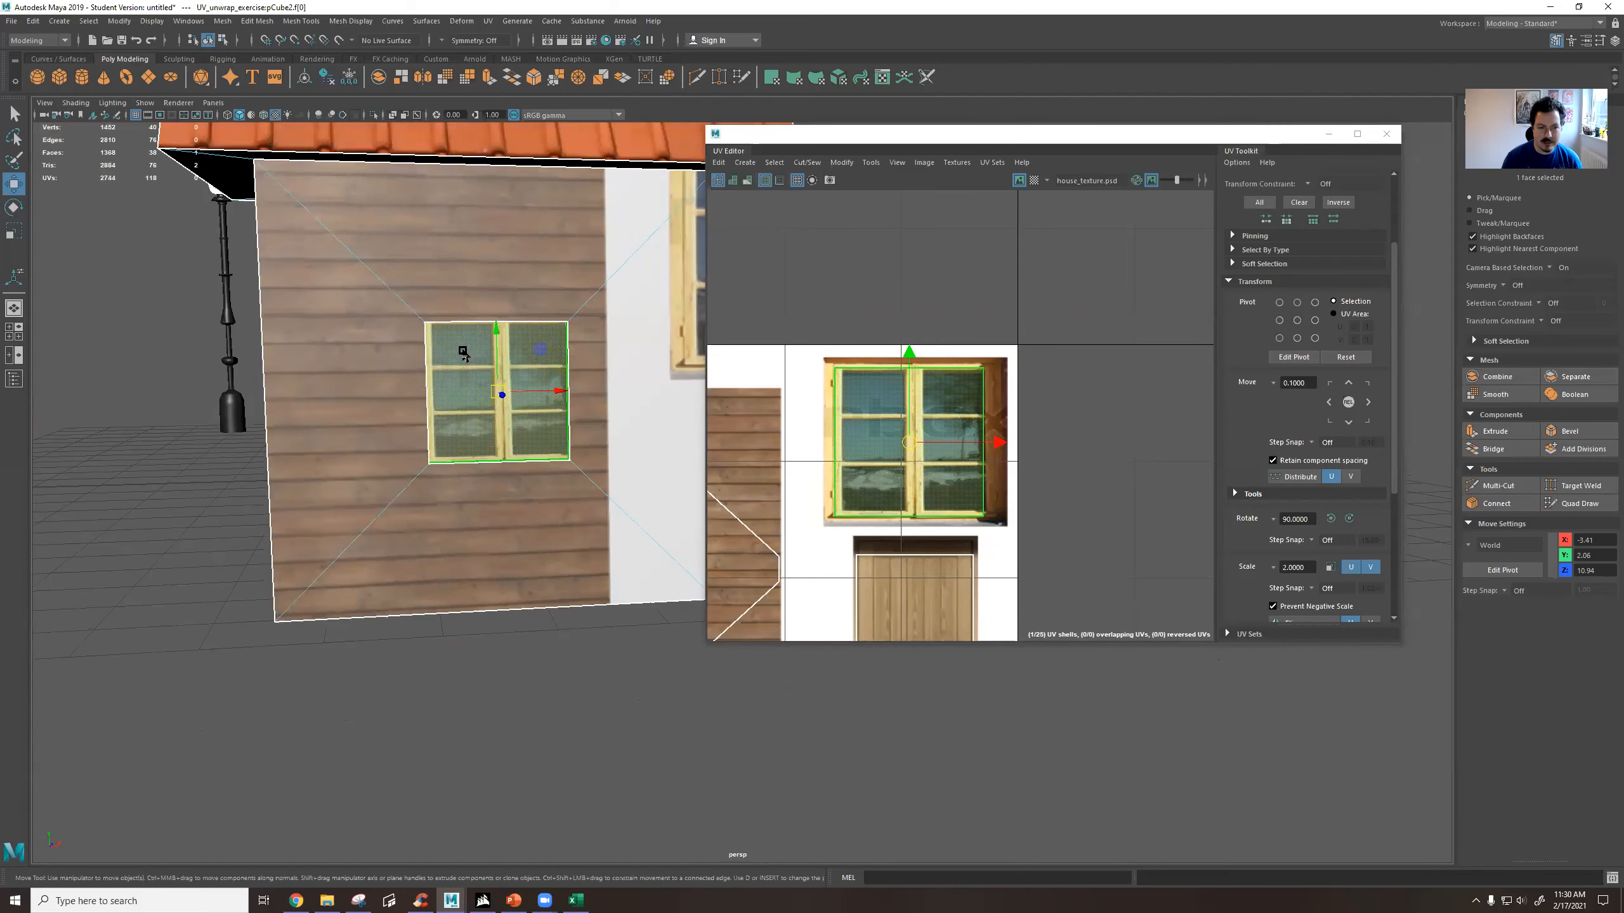
pyautogui.click(97, 292)
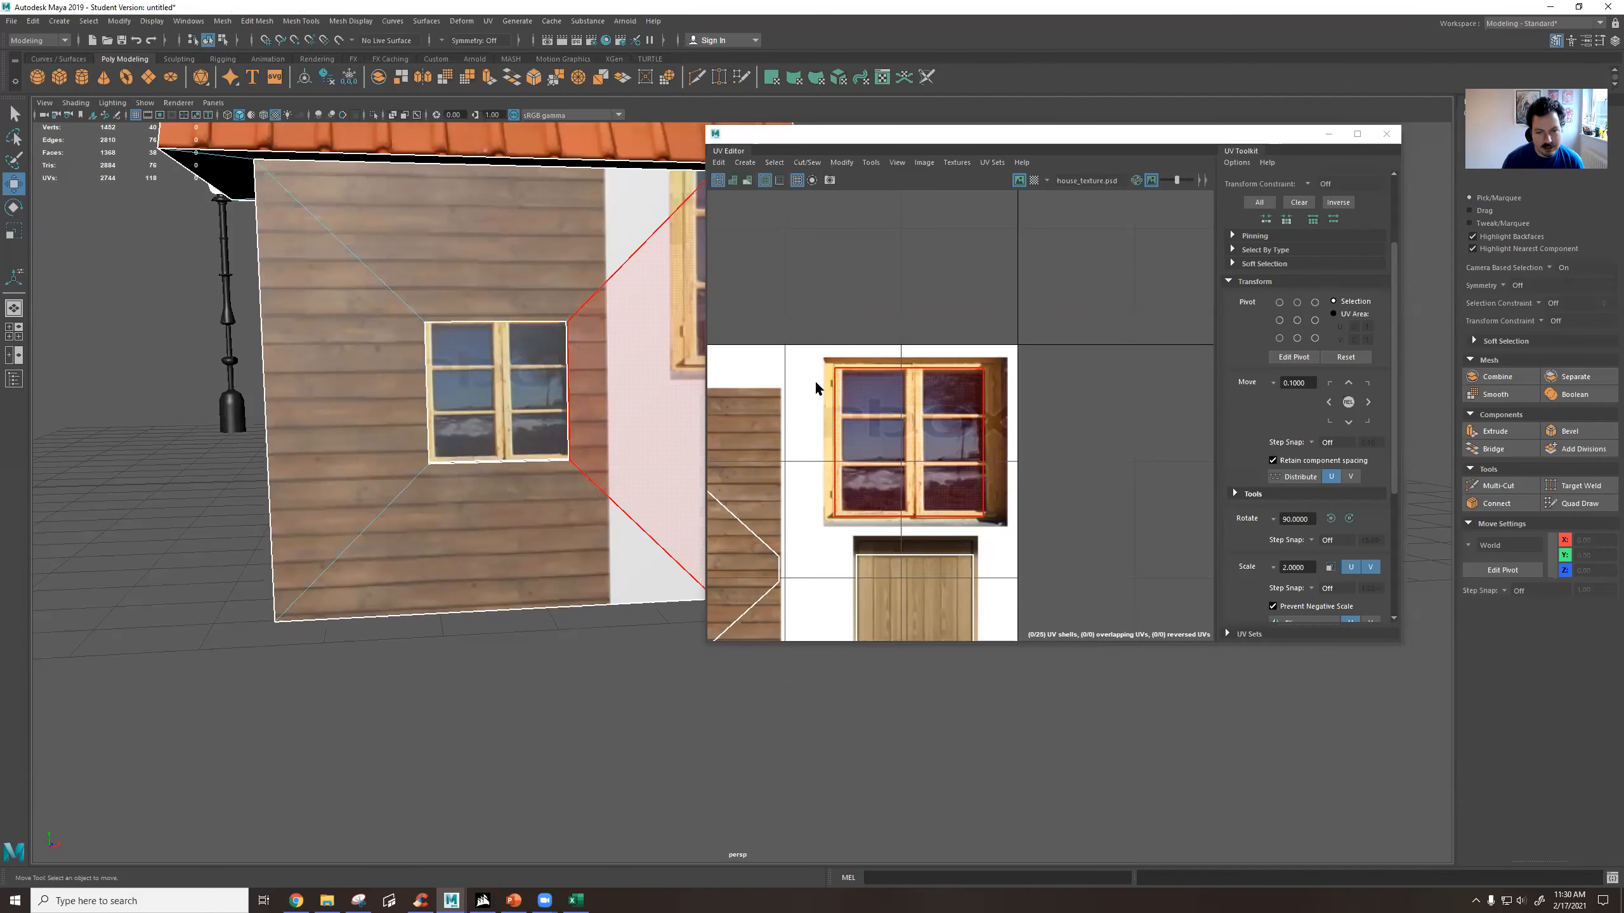
pyautogui.click(921, 439)
pyautogui.press('r')
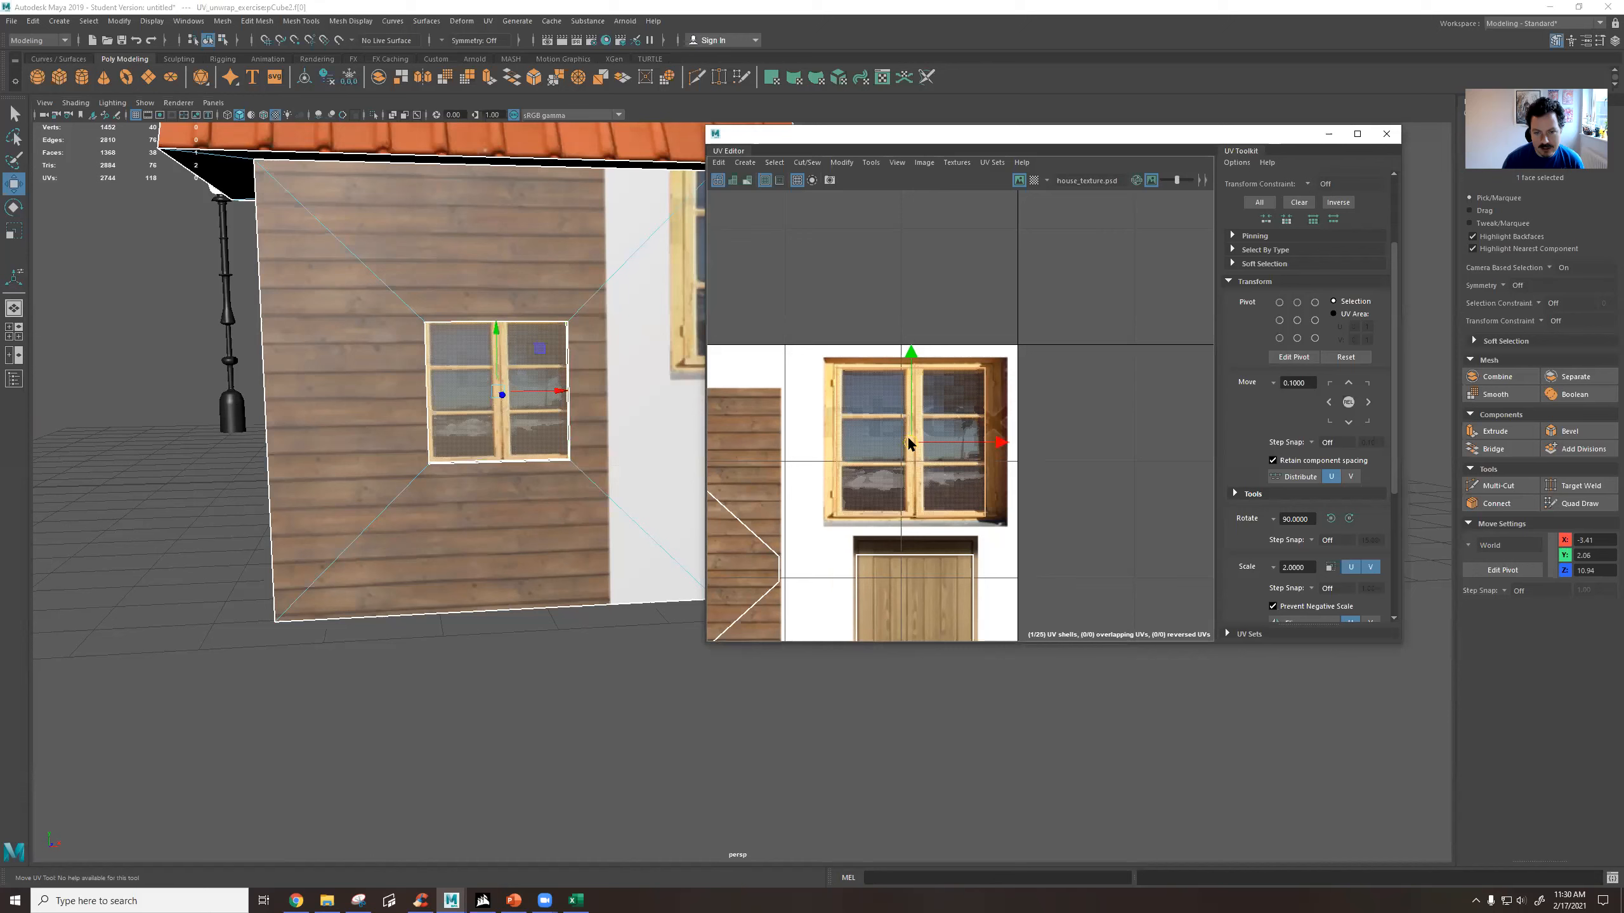
pyautogui.moveTo(914, 443); pyautogui.dragTo(911, 440)
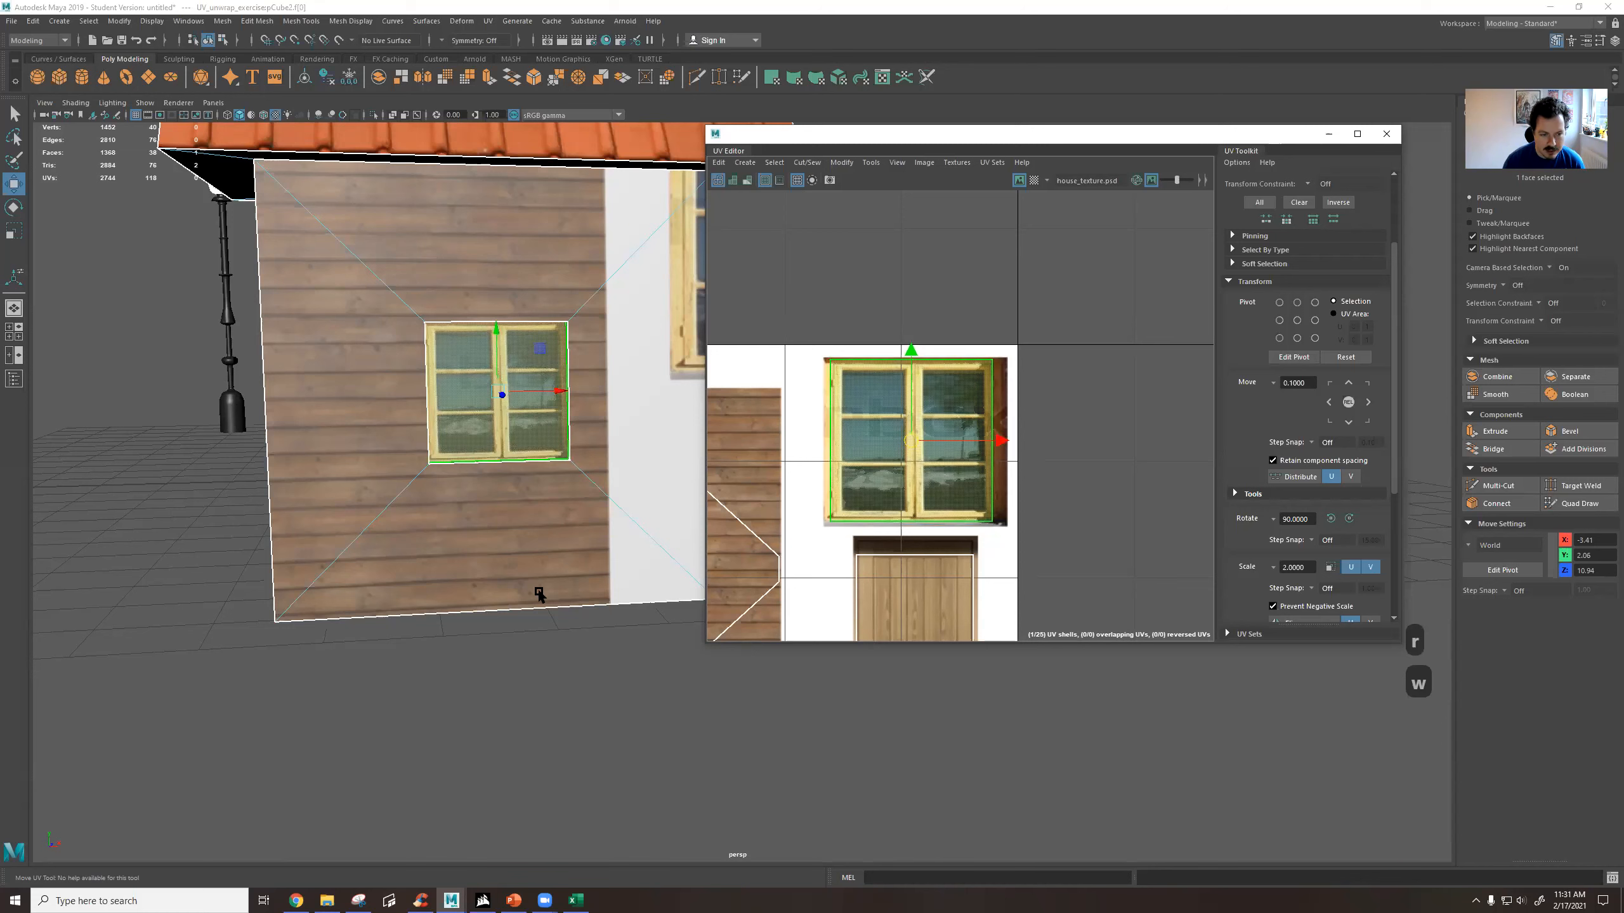
# Try rotating the window's UV shell in 90-degree increments.
pyautogui.click(1350, 518)
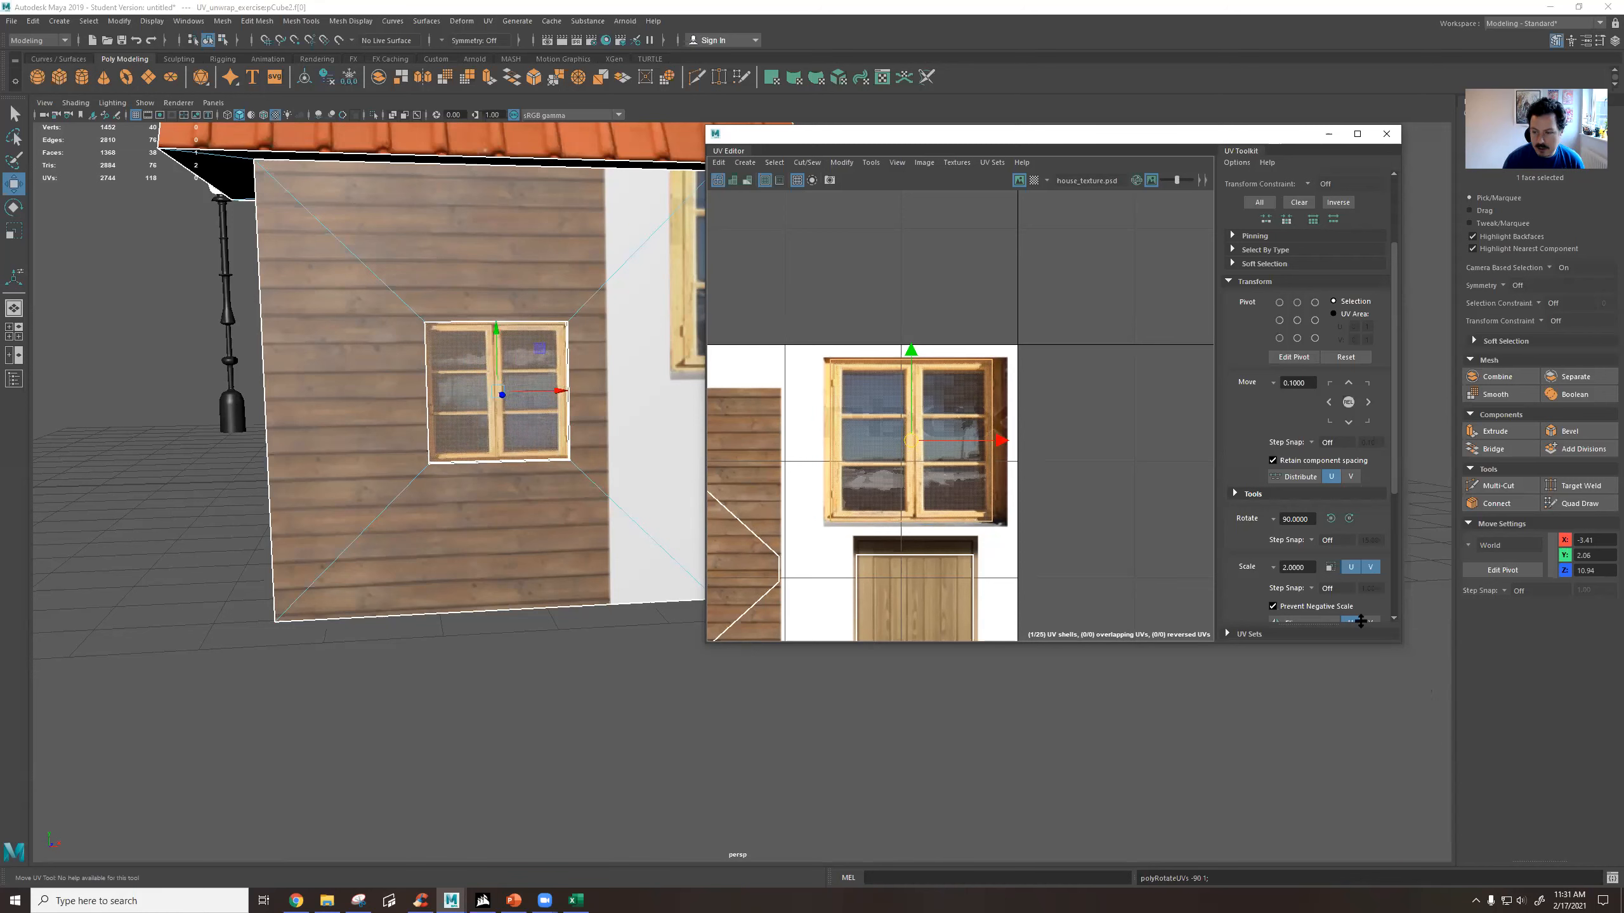
pyautogui.click(1328, 521)
pyautogui.click(1328, 521)
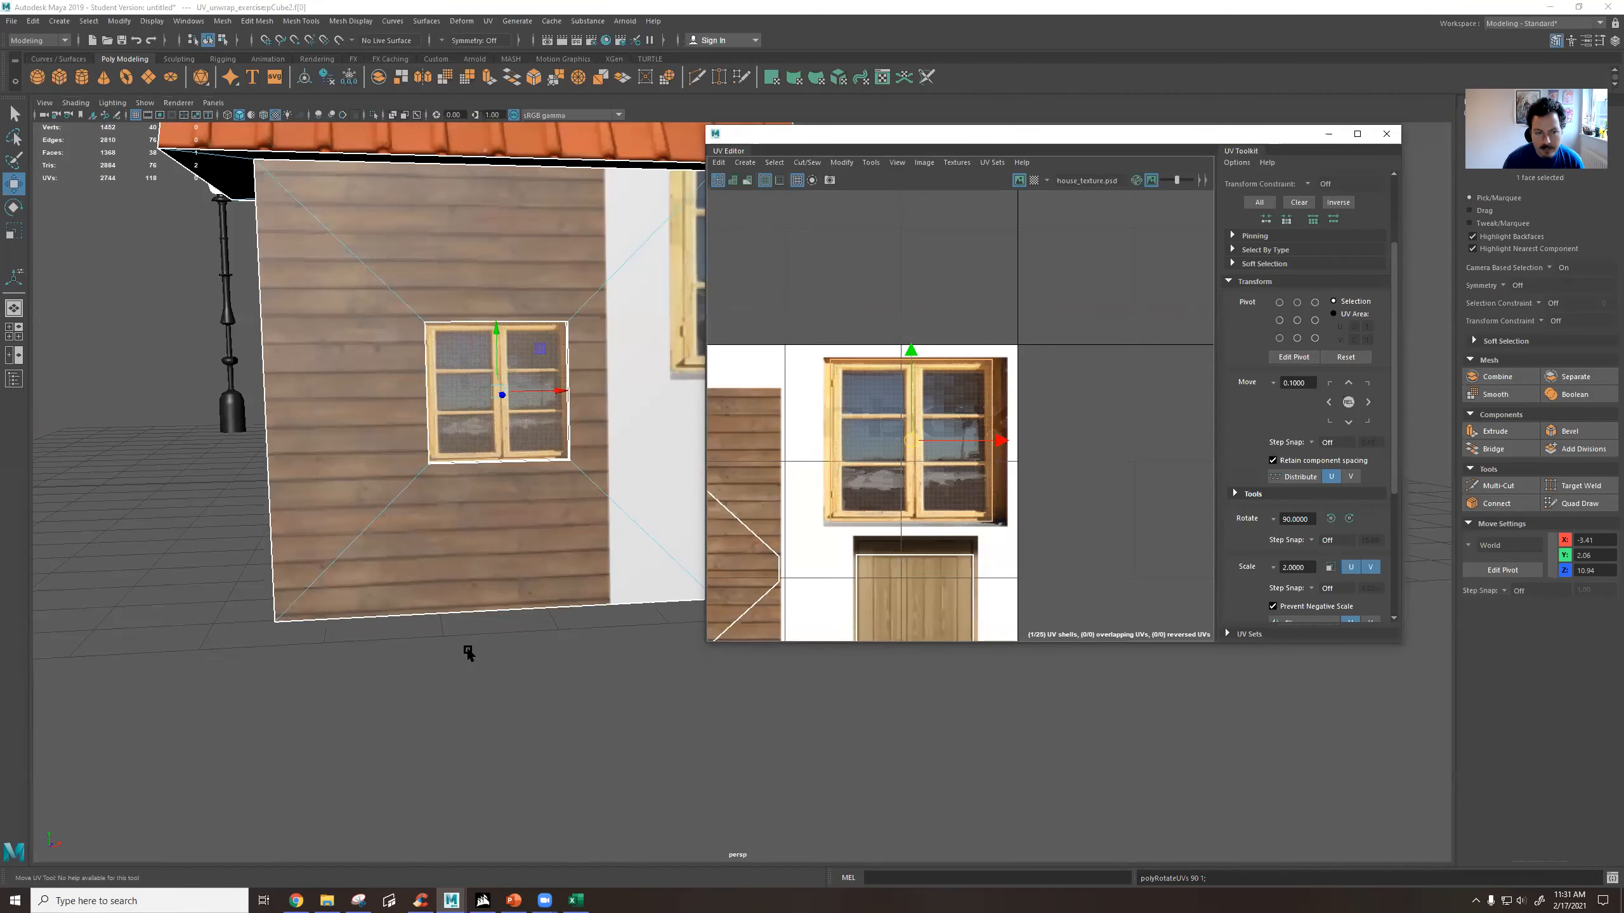
# Select the four wall faces around the window, move their UV shell onto the brick area of the texture and scale it up slightly.
pyautogui.click(466, 648)
pyautogui.scroll(-5, 483, 510)
pyautogui.scroll(-3, 624, 423)
pyautogui.keyDown('alt'); pyautogui.moveTo(627, 417); pyautogui.dragTo(384, 323); pyautogui.keyUp('alt')
pyautogui.click(365, 404)
pyautogui.keyDown('shift'); pyautogui.click(317, 470); pyautogui.keyUp('shift')
pyautogui.keyDown('shift'); pyautogui.click(387, 535); pyautogui.keyUp('shift')
pyautogui.keyDown('shift'); pyautogui.click(444, 520); pyautogui.keyUp('shift')
pyautogui.scroll(-5, 1010, 498)
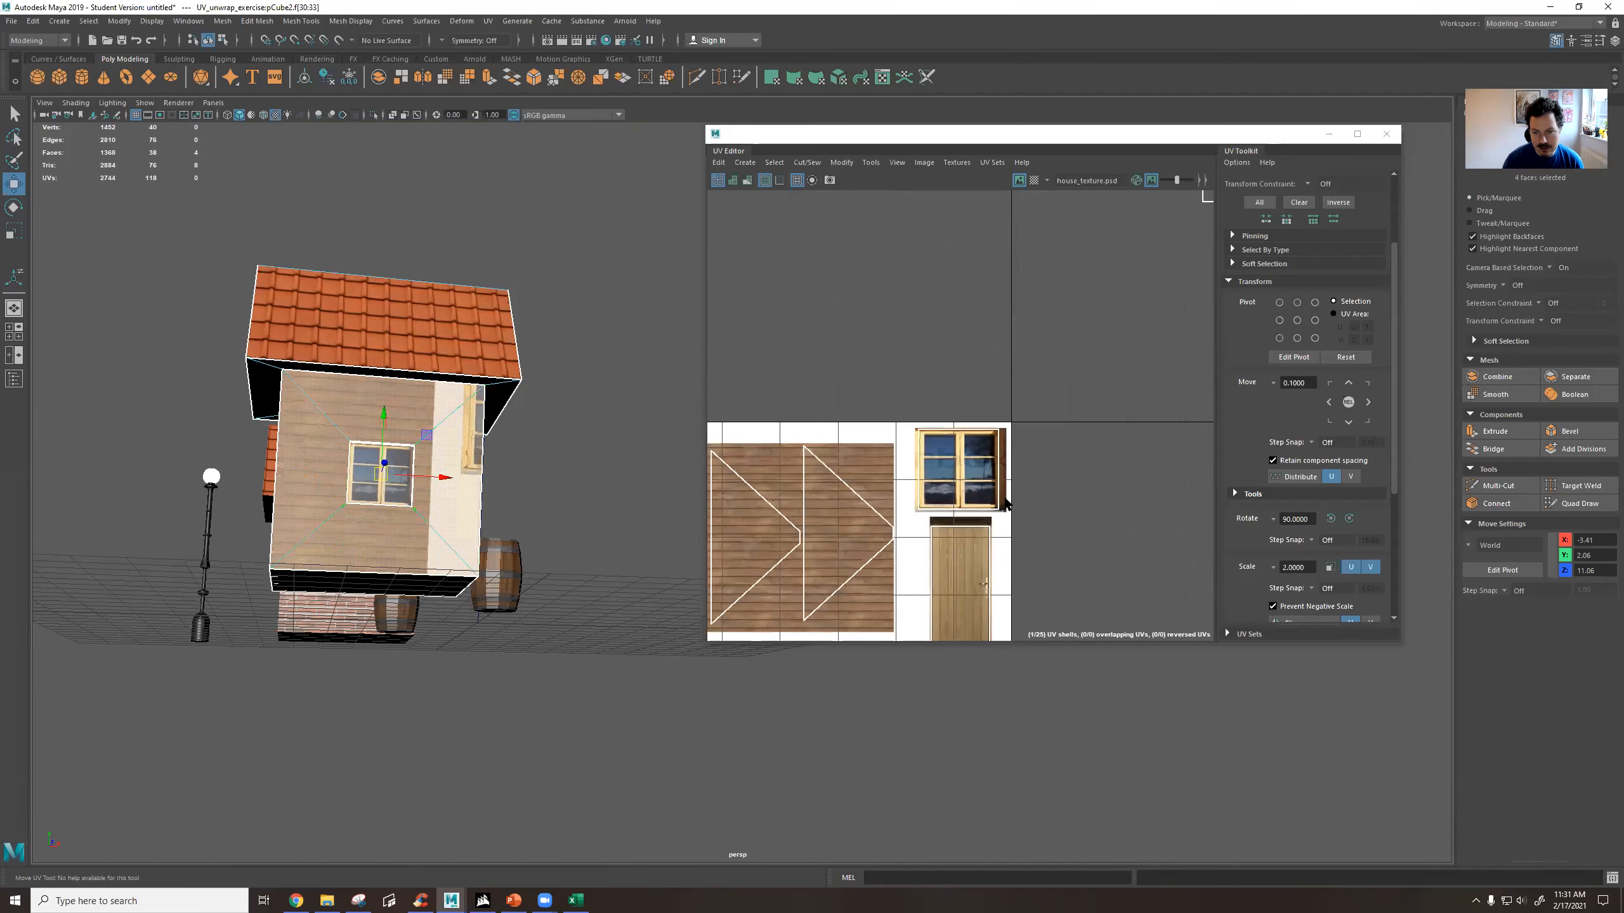
pyautogui.keyDown('alt'); pyautogui.moveTo(1104, 409); pyautogui.dragTo(1036, 358, button='middle'); pyautogui.keyUp('alt')
pyautogui.moveTo(1079, 262); pyautogui.dragTo(827, 523)
pyautogui.press('r')
pyautogui.press('w')
pyautogui.press('r')
# Move the opposite window wall's UV shell onto the bricks beside the first wall shell and scale it up to match.
pyautogui.keyDown('alt'); pyautogui.moveTo(413, 468); pyautogui.dragTo(452, 478); pyautogui.keyUp('alt')
pyautogui.keyDown('alt'); pyautogui.moveTo(452, 479); pyautogui.dragTo(388, 450, button='middle'); pyautogui.keyUp('alt')
pyautogui.keyDown('alt'); pyautogui.moveTo(388, 453); pyautogui.dragTo(611, 364); pyautogui.keyUp('alt')
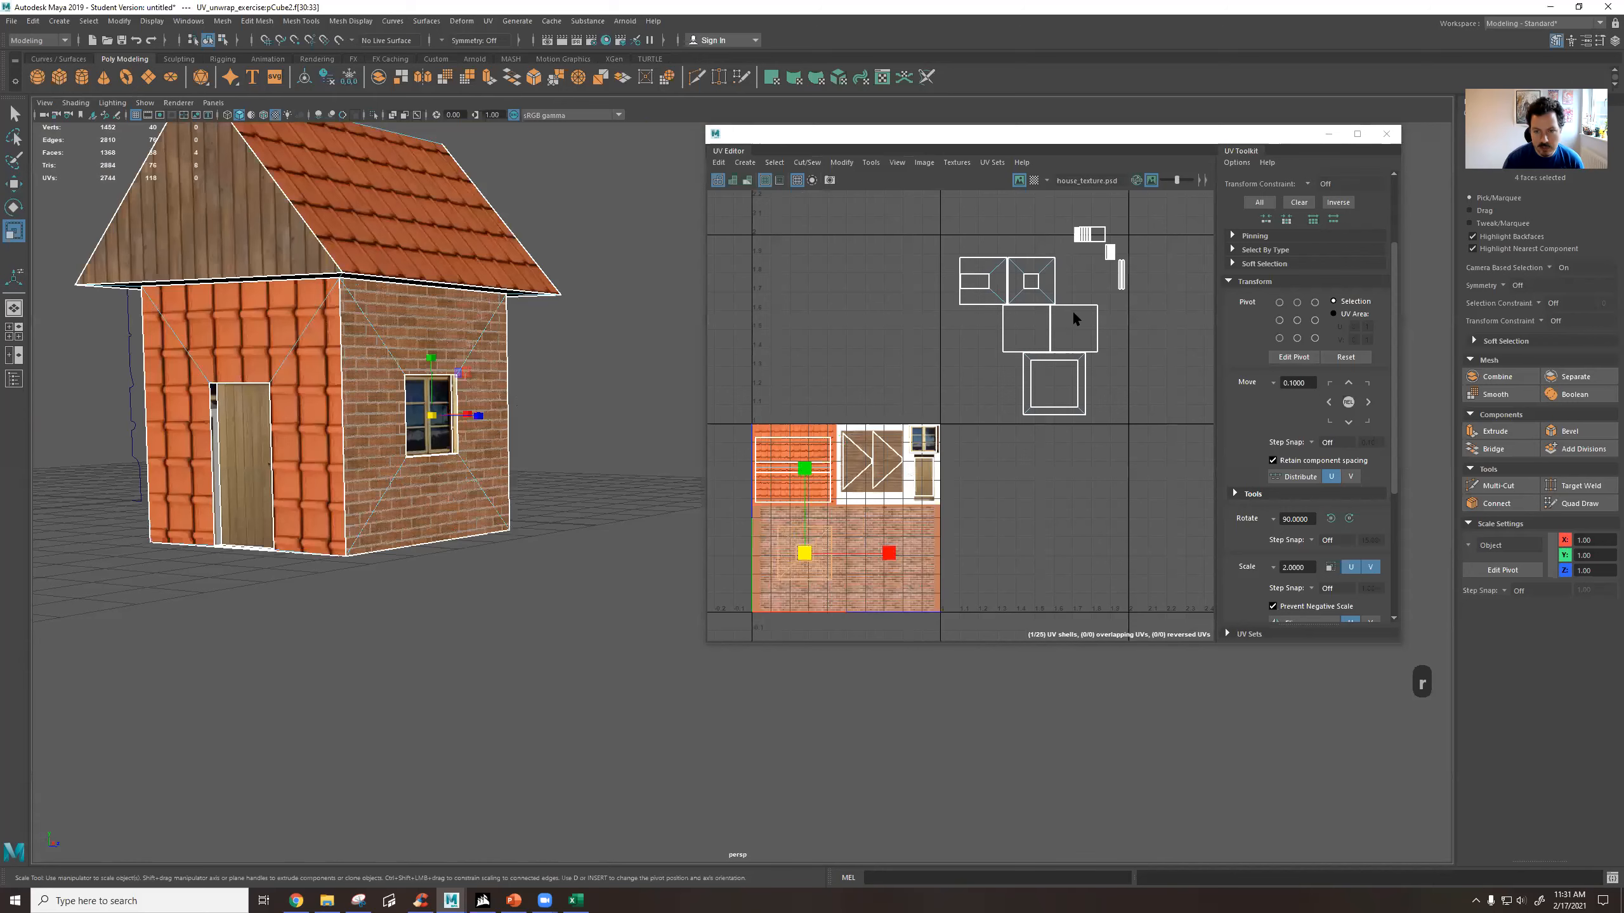
pyautogui.click(1029, 276)
pyautogui.press('w')
pyautogui.moveTo(1032, 284); pyautogui.dragTo(878, 543)
pyautogui.press('r')
# Select the plain back wall face, move its UV shell onto the bricks beside the other wall shells and rotate it 90 degrees counterclockwise.
pyautogui.keyDown('alt'); pyautogui.moveTo(423, 432); pyautogui.dragTo(492, 429); pyautogui.keyUp('alt')
pyautogui.scroll(5, 492, 429)
pyautogui.keyDown('alt'); pyautogui.moveTo(327, 425); pyautogui.dragTo(300, 448); pyautogui.keyUp('alt')
pyautogui.keyDown('alt'); pyautogui.moveTo(448, 432); pyautogui.dragTo(462, 435, button='middle'); pyautogui.keyUp('alt')
pyautogui.keyDown('alt'); pyautogui.moveTo(462, 437); pyautogui.dragTo(545, 401); pyautogui.keyUp('alt')
pyautogui.keyDown('alt'); pyautogui.moveTo(424, 503); pyautogui.dragTo(541, 453); pyautogui.keyUp('alt')
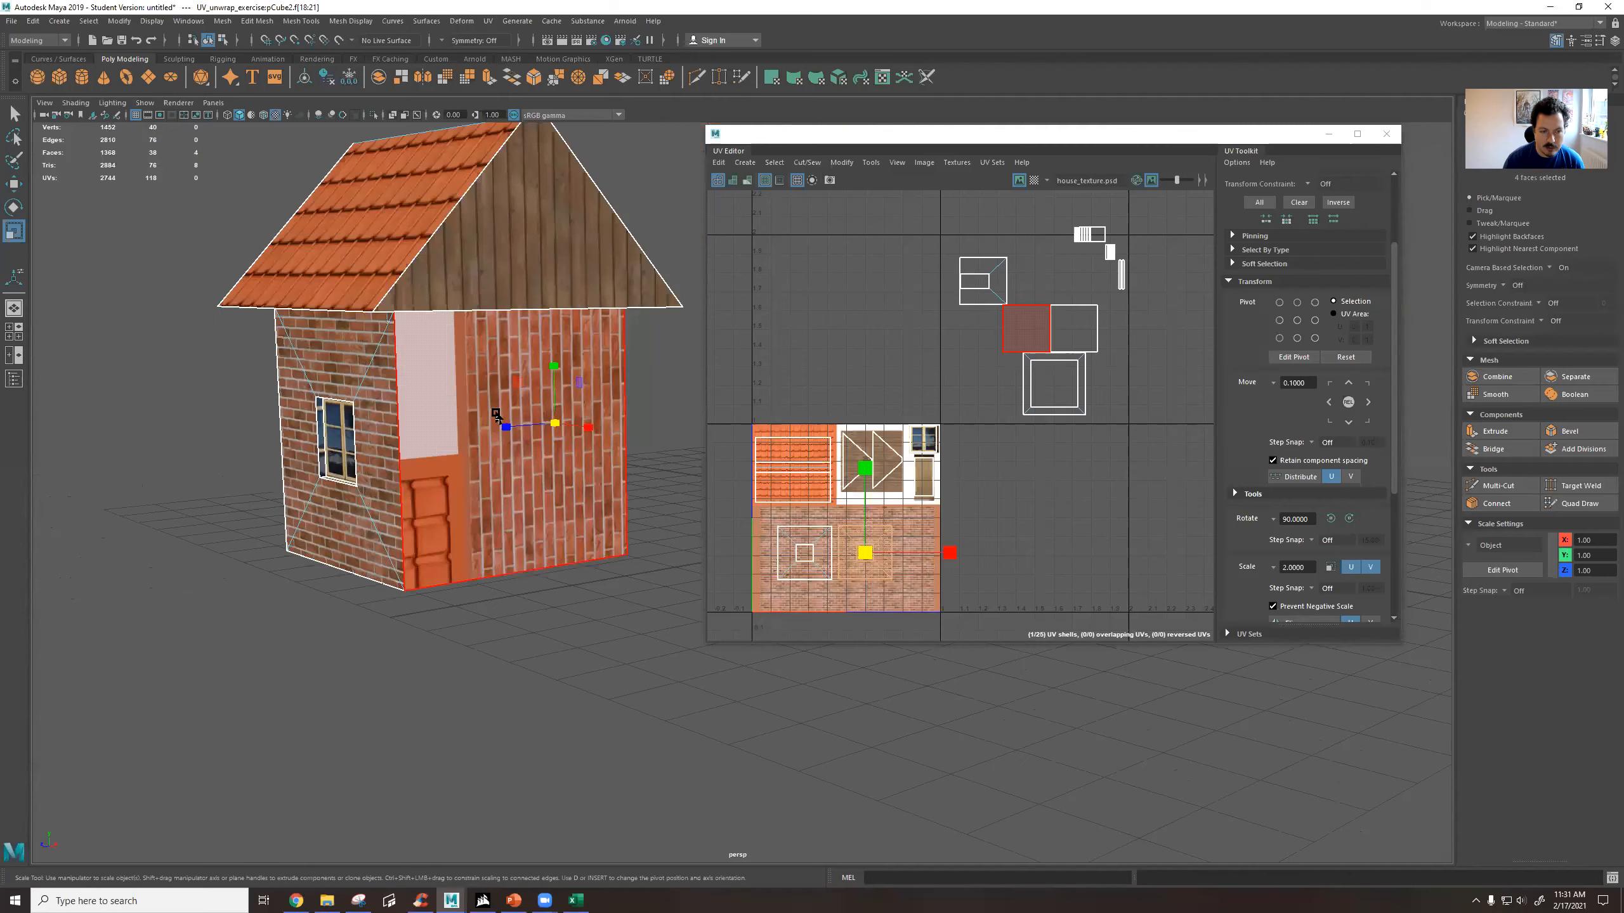
pyautogui.click(423, 399)
pyautogui.press('w')
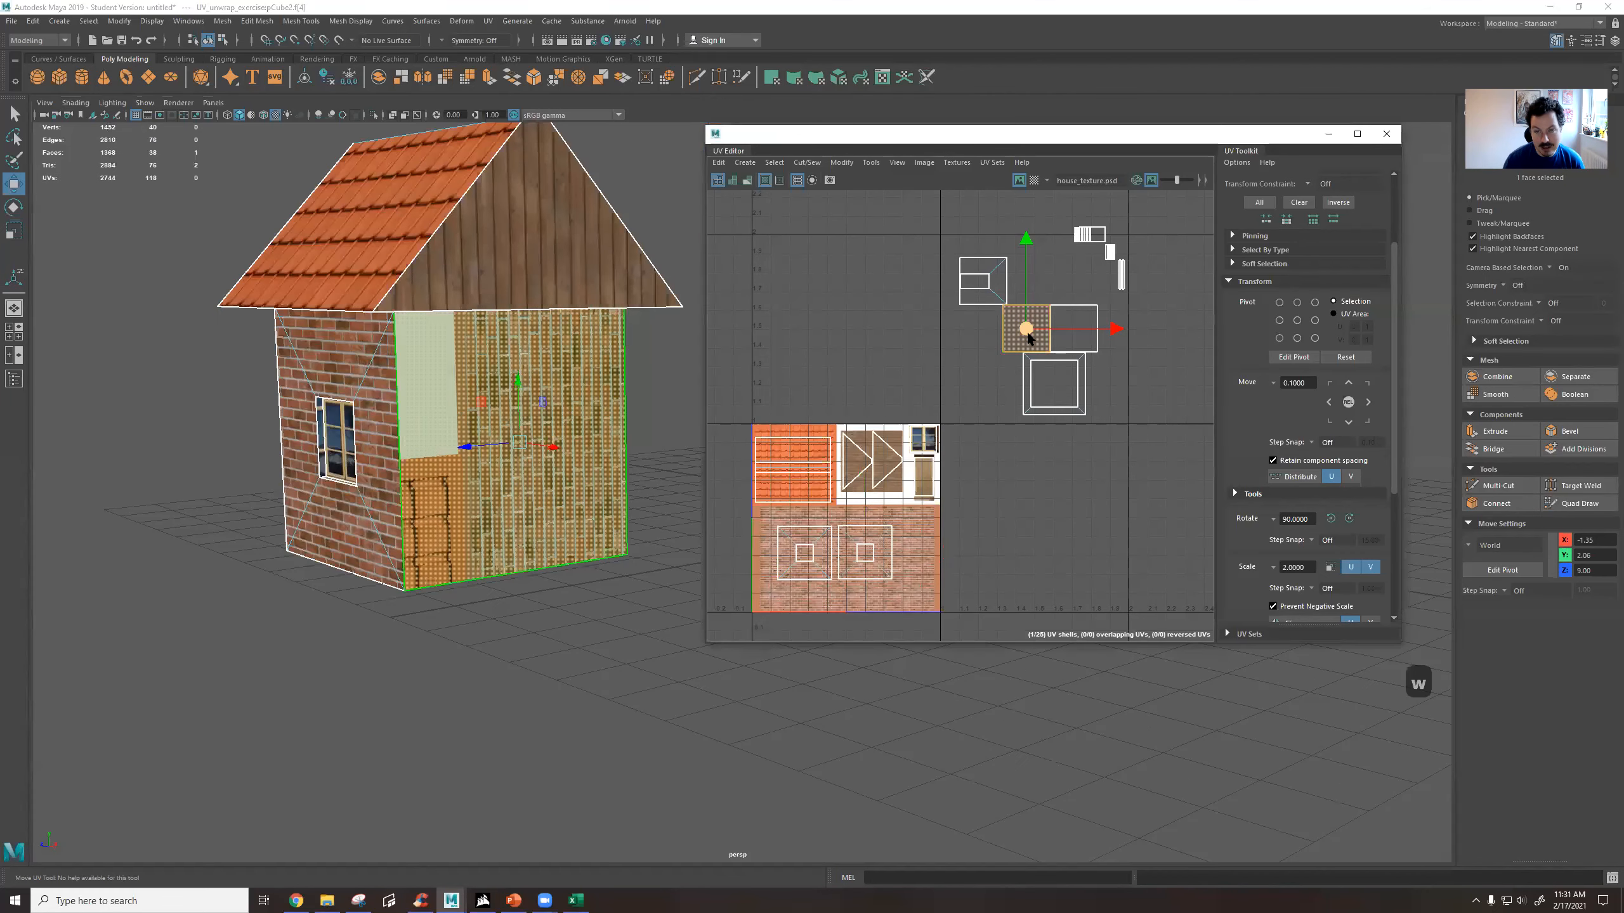
pyautogui.moveTo(1027, 339); pyautogui.dragTo(913, 547)
pyautogui.keyDown('alt'); pyautogui.moveTo(913, 546); pyautogui.dragTo(943, 524, button='middle'); pyautogui.keyUp('alt')
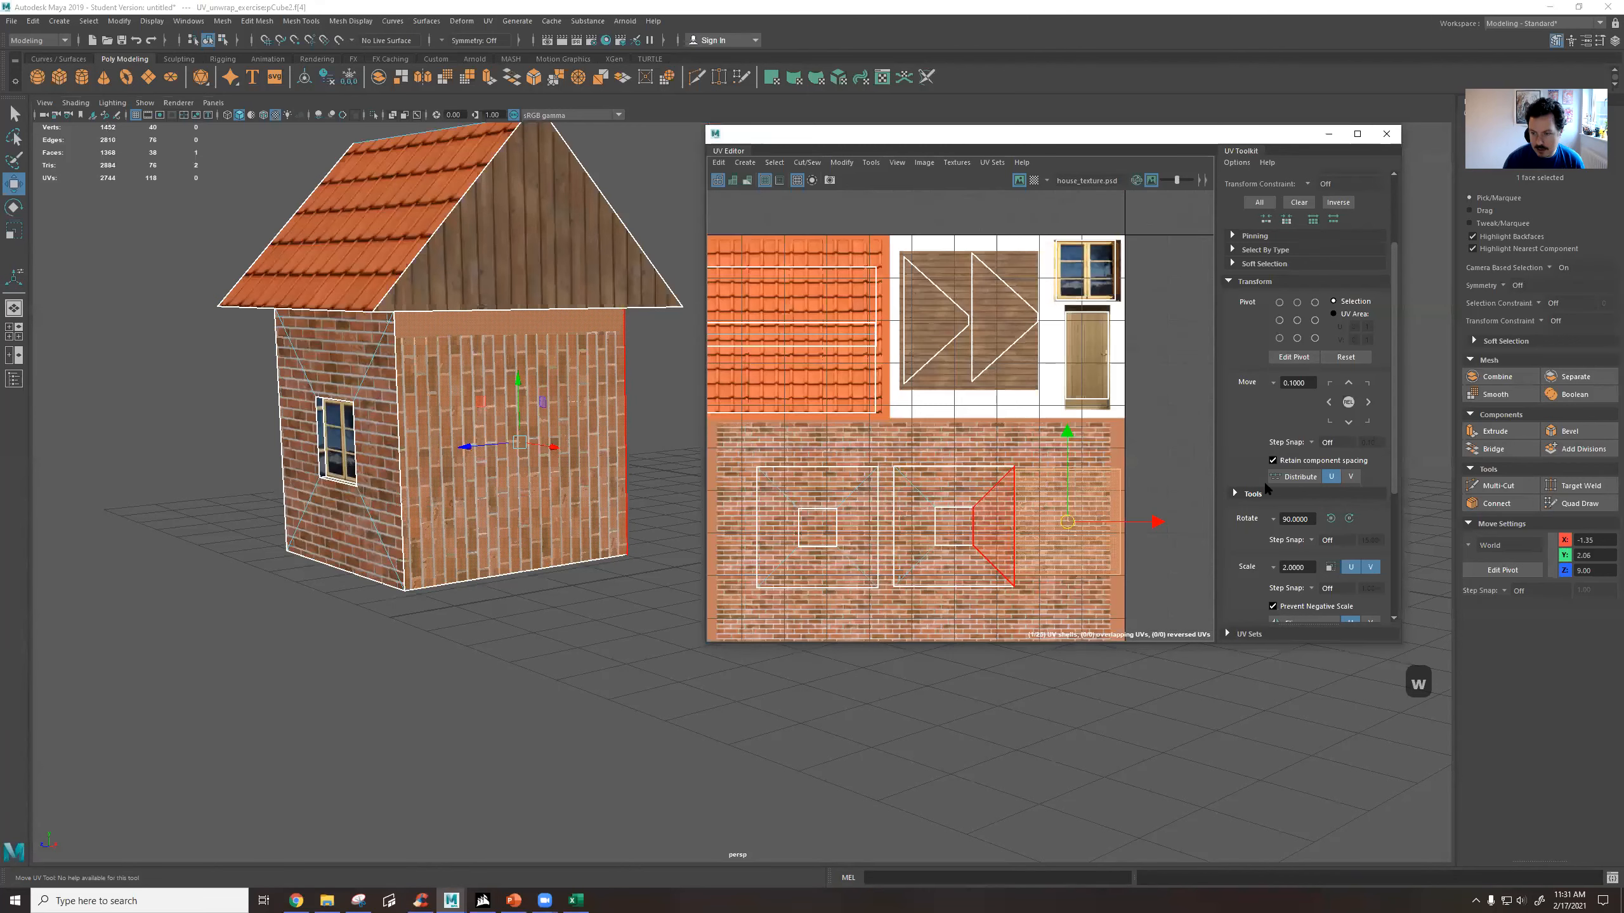
pyautogui.click(1330, 518)
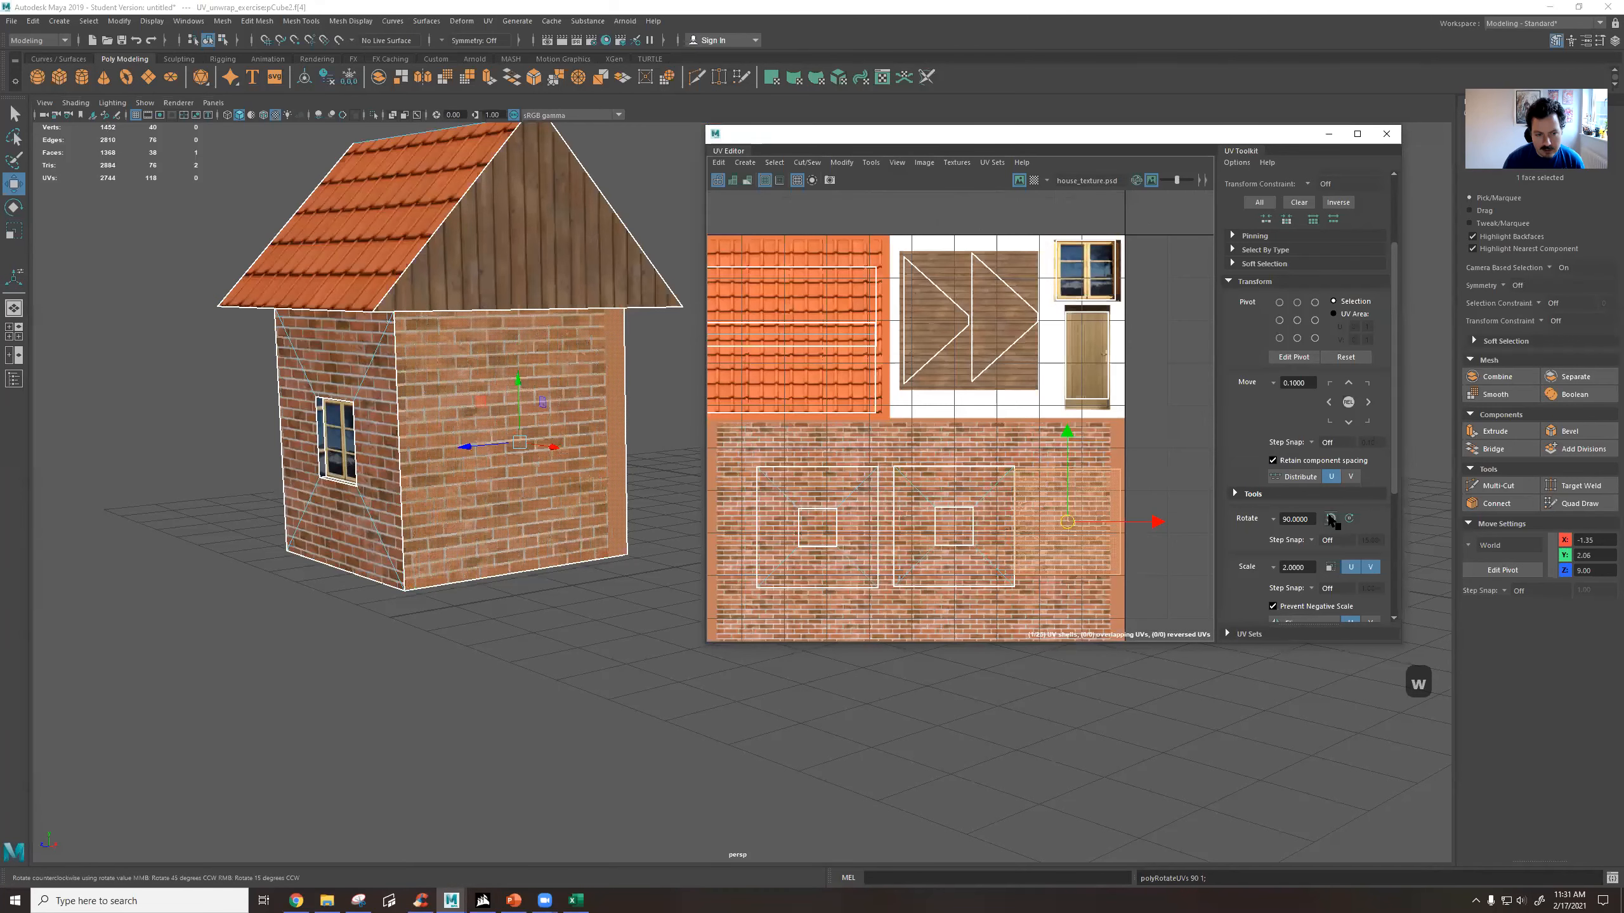
pyautogui.moveTo(1064, 482); pyautogui.dragTo(1060, 471, button='right')
pyautogui.click(1061, 466)
# Select the four faces of the window wall behind the barrel and rotate their UV shell 180 degrees.
pyautogui.keyDown('alt'); pyautogui.moveTo(540, 319); pyautogui.dragTo(527, 231); pyautogui.keyUp('alt')
pyautogui.click(392, 385)
pyautogui.keyDown('alt'); pyautogui.moveTo(392, 385); pyautogui.dragTo(747, 550); pyautogui.keyUp('alt')
pyautogui.click(678, 442)
pyautogui.moveTo(936, 533); pyautogui.dragTo(944, 570, button='right')
pyautogui.moveTo(997, 607); pyautogui.dragTo(995, 587)
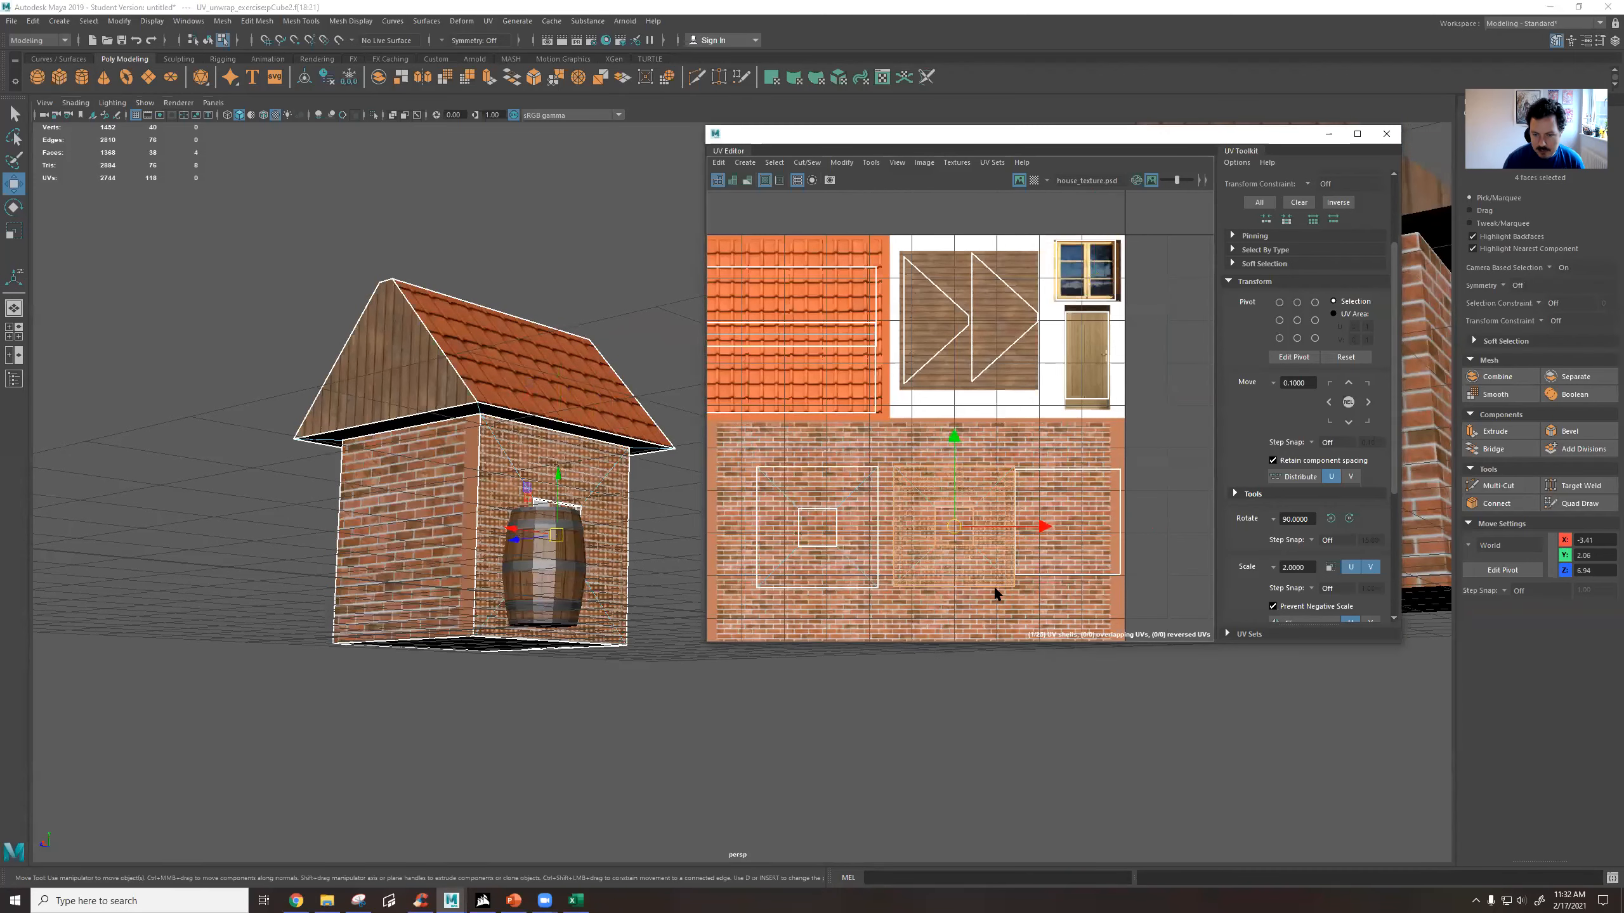
pyautogui.click(1330, 519)
pyautogui.click(1330, 518)
# Examine the roof edges and the brick seam where the back wall meets the window wall behind the barrel.
pyautogui.keyDown('alt'); pyautogui.moveTo(631, 472); pyautogui.dragTo(604, 485); pyautogui.keyUp('alt')
pyautogui.moveTo(621, 422); pyautogui.dragTo(624, 392, button='right')
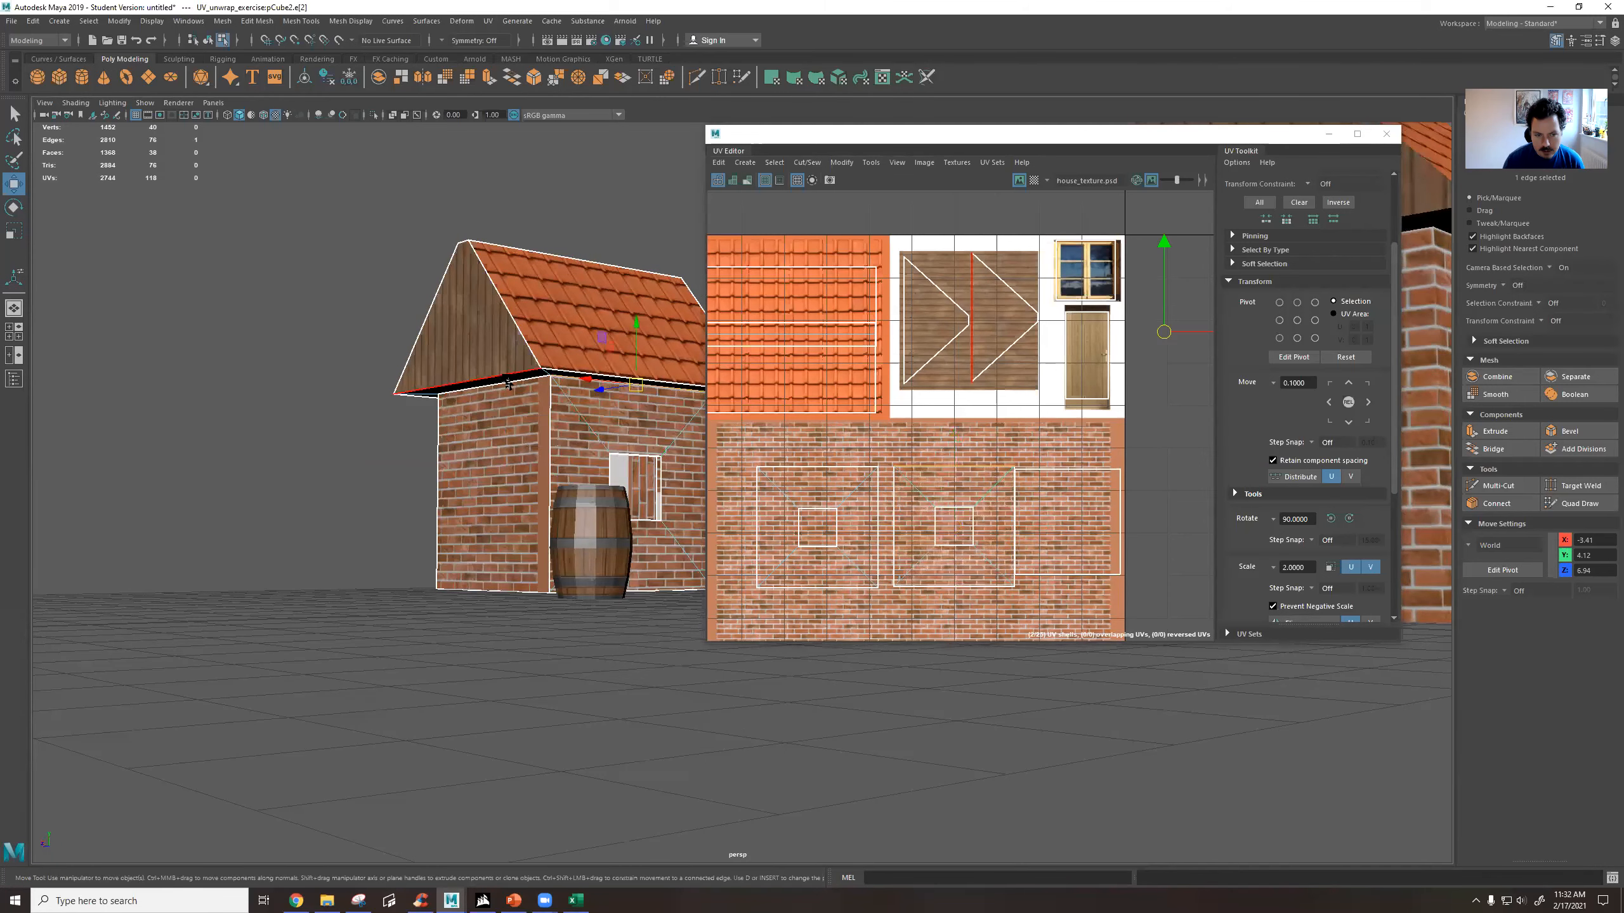
pyautogui.click(607, 385)
pyautogui.click(607, 384)
pyautogui.keyDown('alt'); pyautogui.moveTo(419, 463); pyautogui.dragTo(478, 474); pyautogui.keyUp('alt')
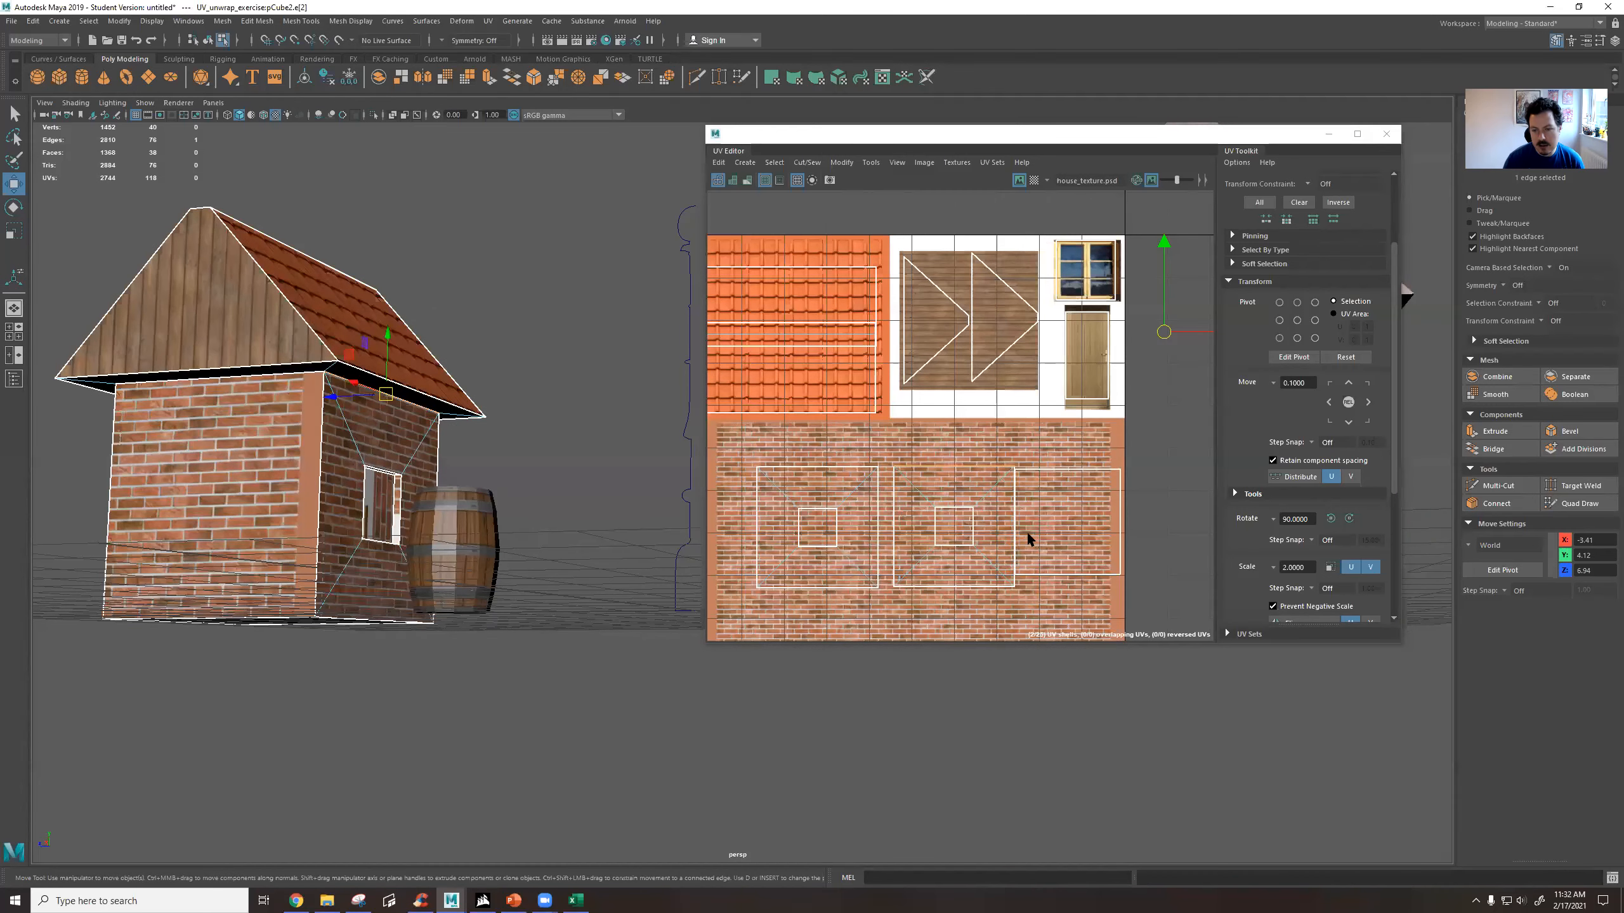
pyautogui.scroll(-5, 1307, 569)
pyautogui.scroll(-2, 1308, 573)
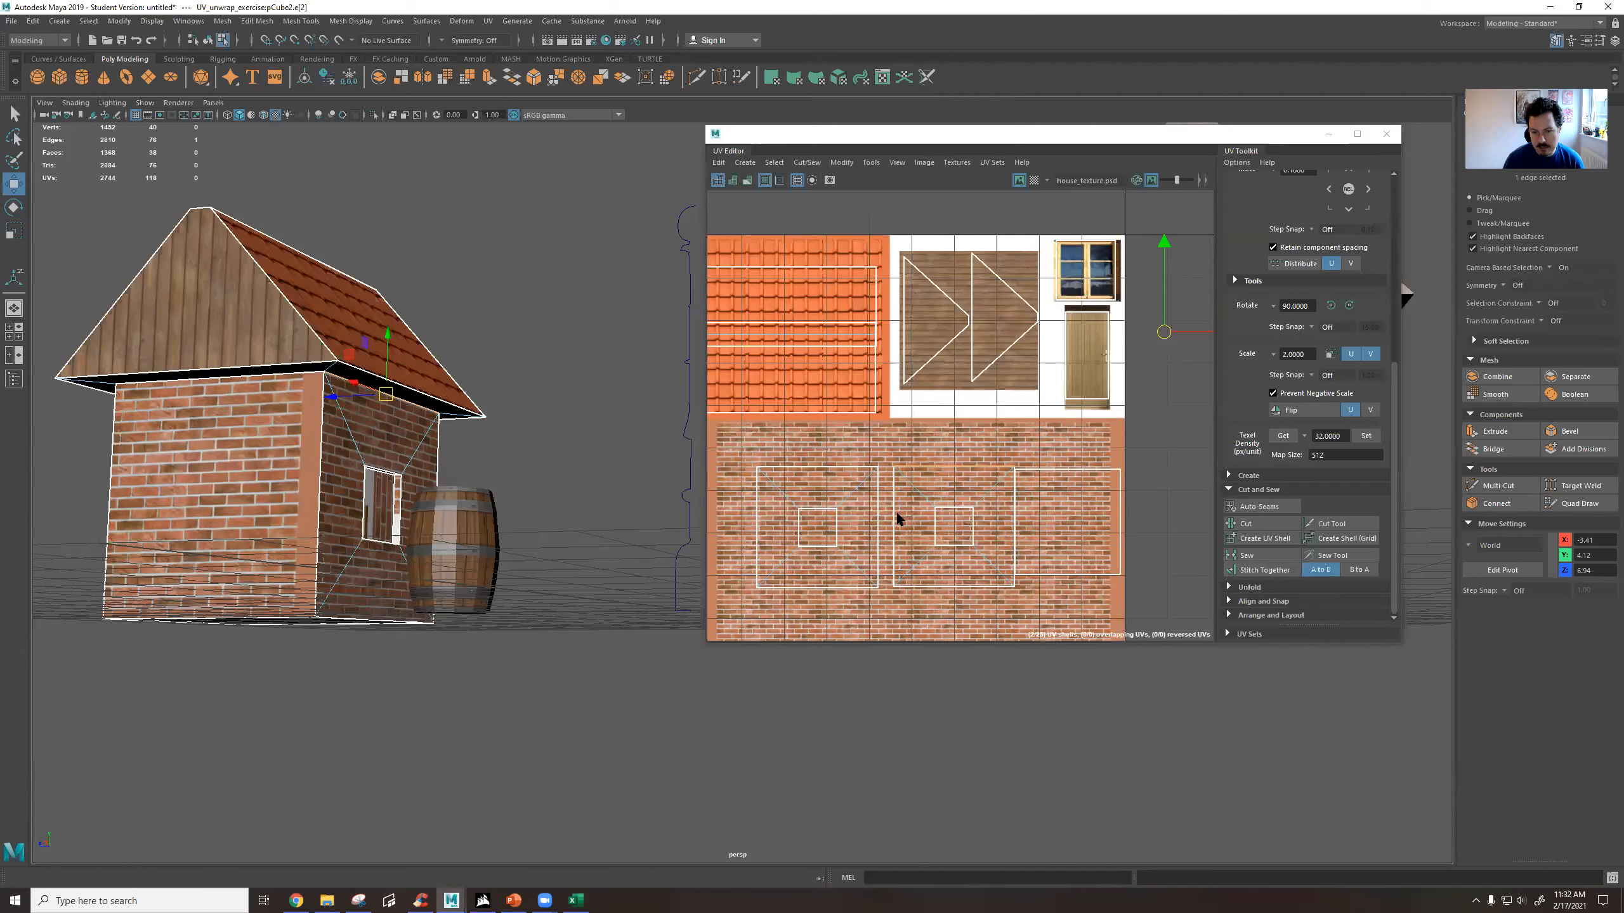
pyautogui.scroll(5, 442, 498)
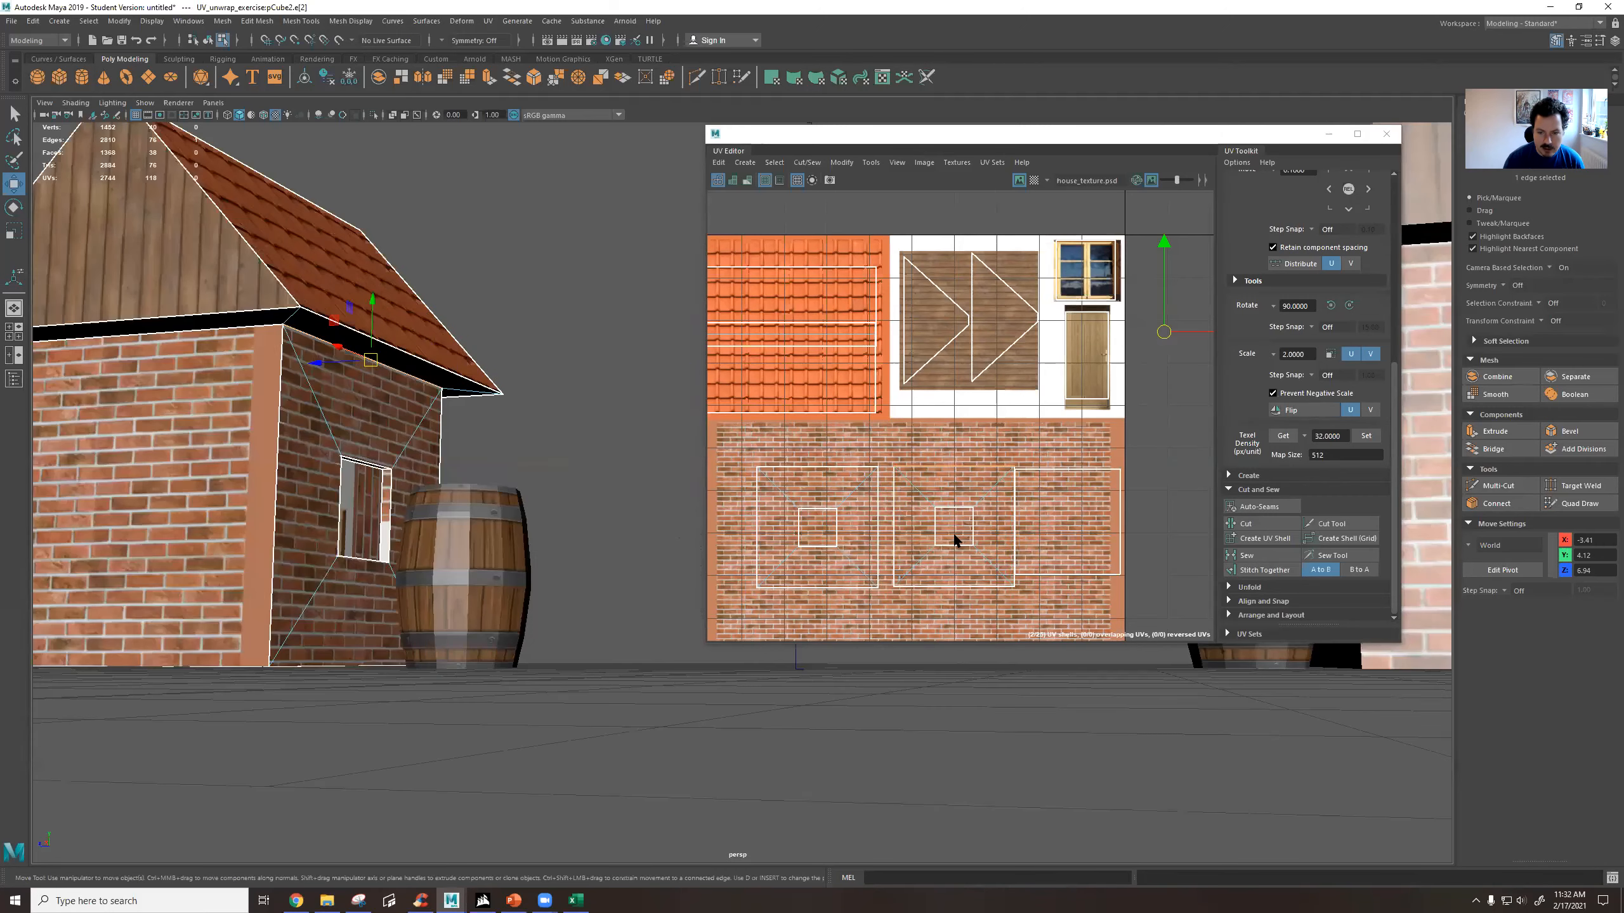
# Select the brick wall UV shells together and shift them slightly left, away from the plain border of the brick texture.
pyautogui.rightClick(978, 509)
pyautogui.moveTo(978, 512); pyautogui.dragTo(832, 440, button='right')
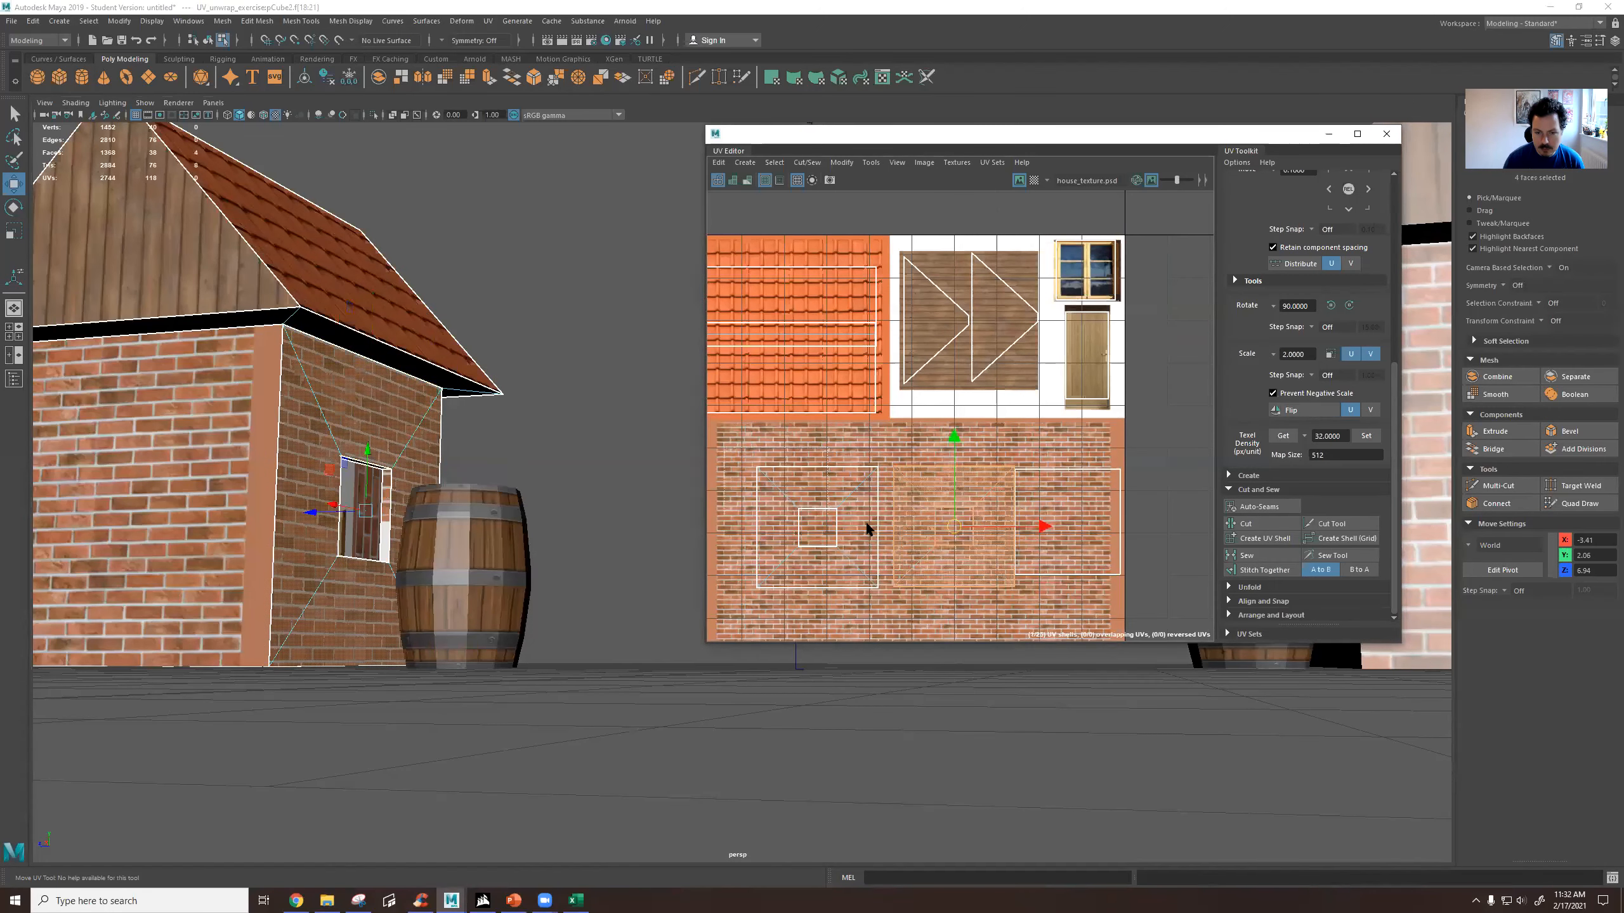
pyautogui.moveTo(1110, 600); pyautogui.dragTo(1135, 602)
pyautogui.moveTo(942, 525); pyautogui.dragTo(919, 527)
# Inspect up close how the brick rows line up around the house corner beside the barrel.
pyautogui.click(535, 459)
pyautogui.keyDown('alt'); pyautogui.moveTo(419, 466); pyautogui.dragTo(489, 467, button='middle'); pyautogui.keyUp('alt')
pyautogui.keyDown('alt'); pyautogui.moveTo(128, 493); pyautogui.dragTo(294, 494, button='right'); pyautogui.keyUp('alt')
pyautogui.keyDown('alt'); pyautogui.moveTo(320, 485); pyautogui.dragTo(512, 449, button='middle'); pyautogui.keyUp('alt')
pyautogui.moveTo(297, 376); pyautogui.dragTo(400, 347, button='right')
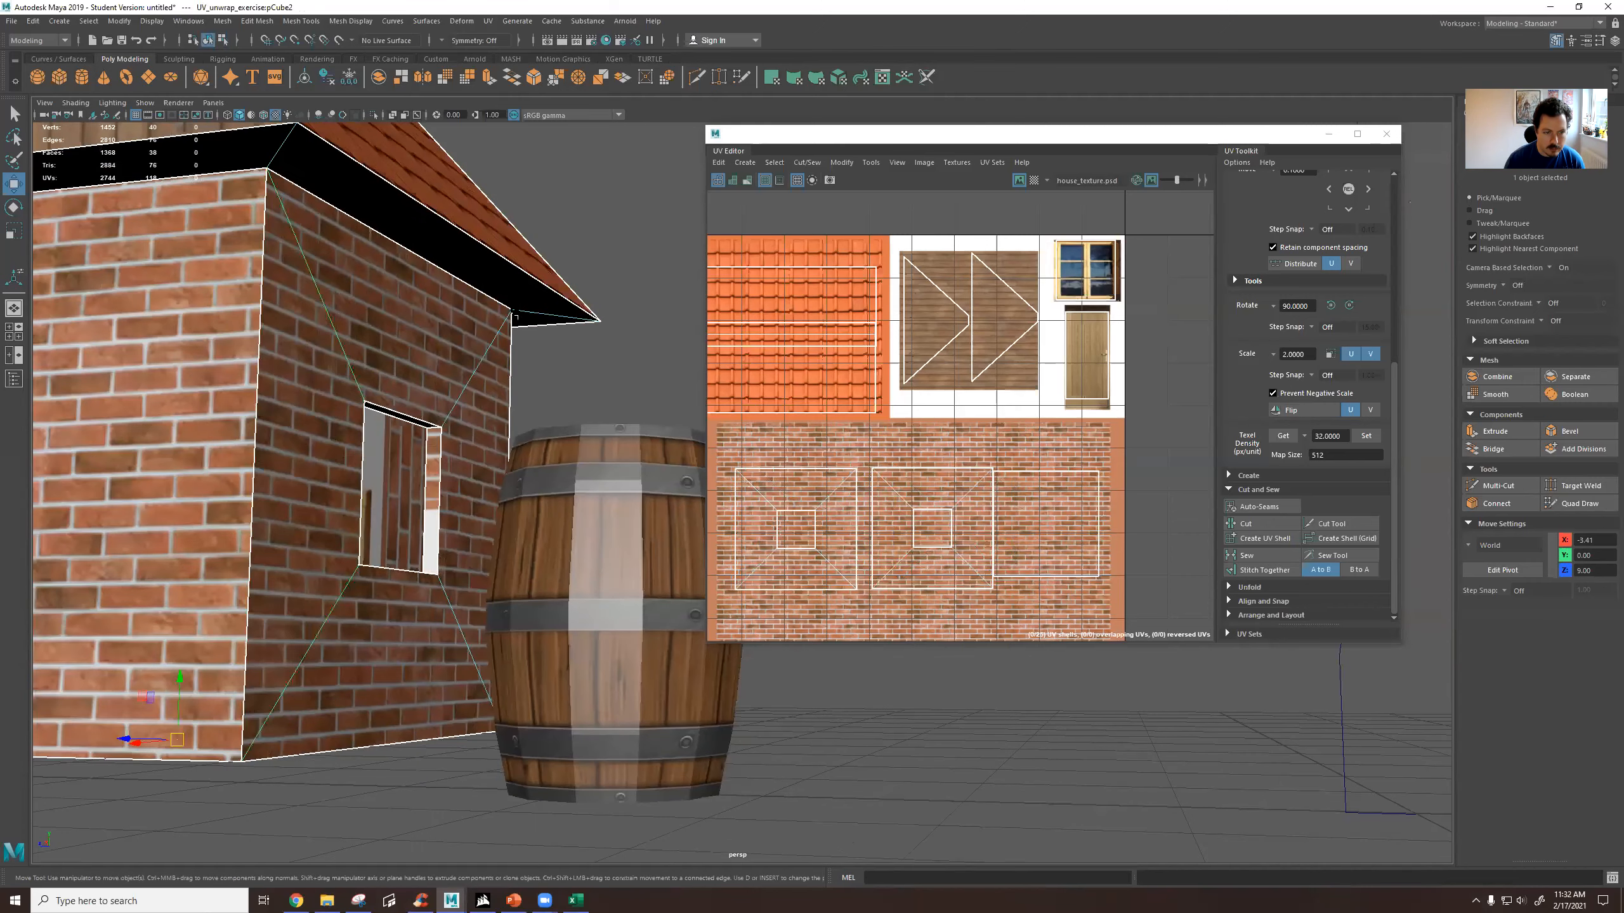
pyautogui.click(572, 372)
pyautogui.keyDown('alt'); pyautogui.moveTo(331, 434); pyautogui.dragTo(473, 334); pyautogui.keyUp('alt')
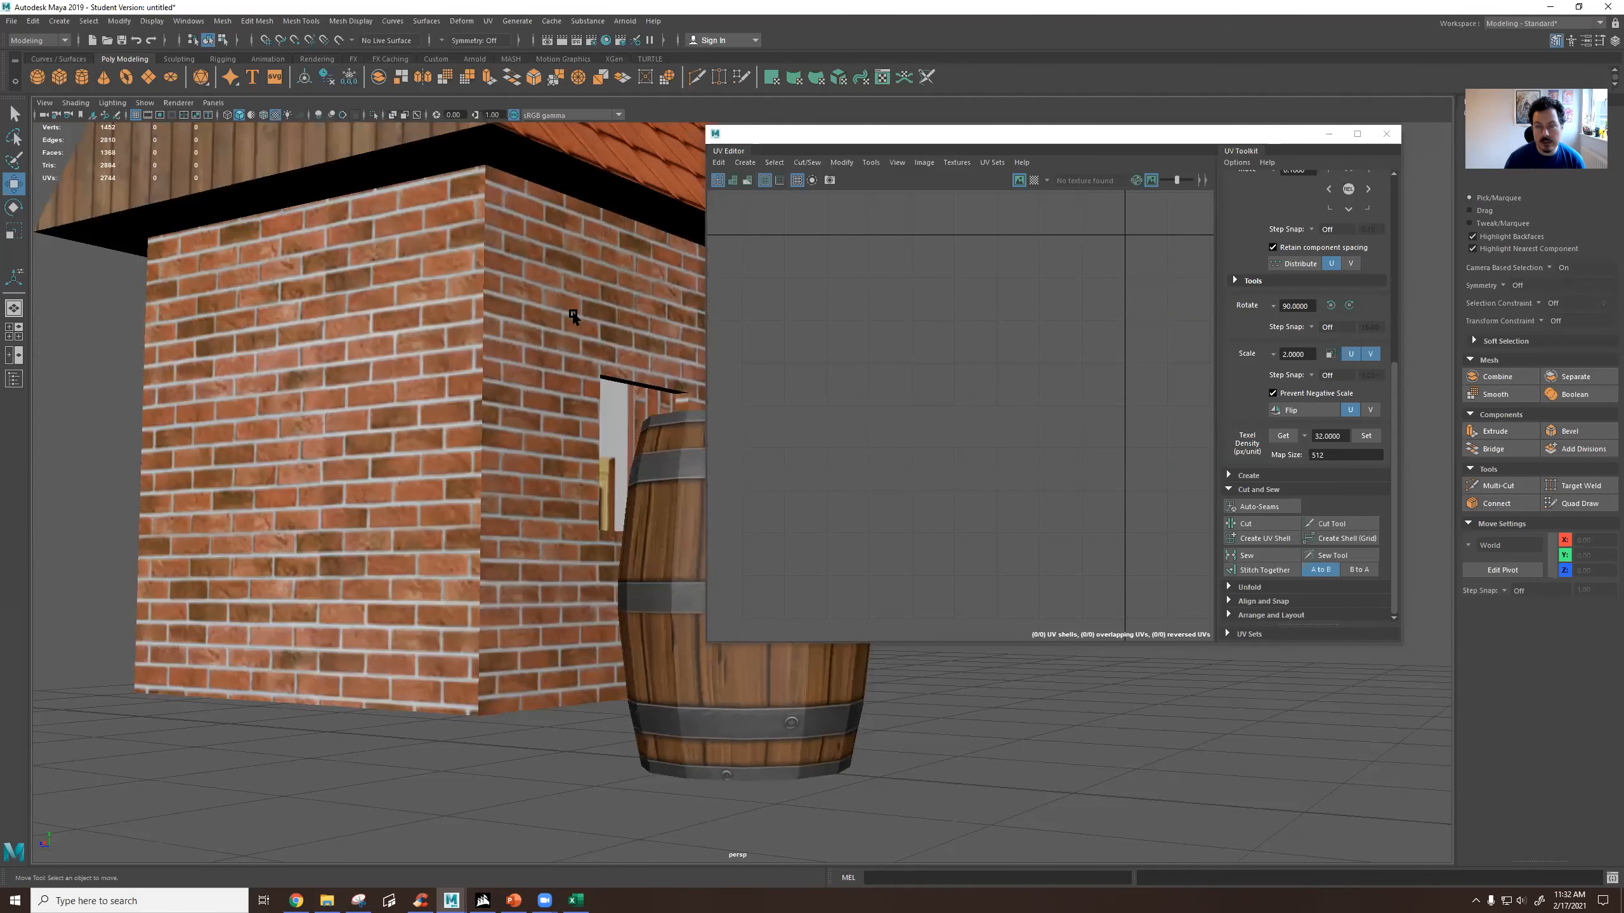
pyautogui.keyDown('alt'); pyautogui.moveTo(516, 339); pyautogui.dragTo(508, 356); pyautogui.keyUp('alt')
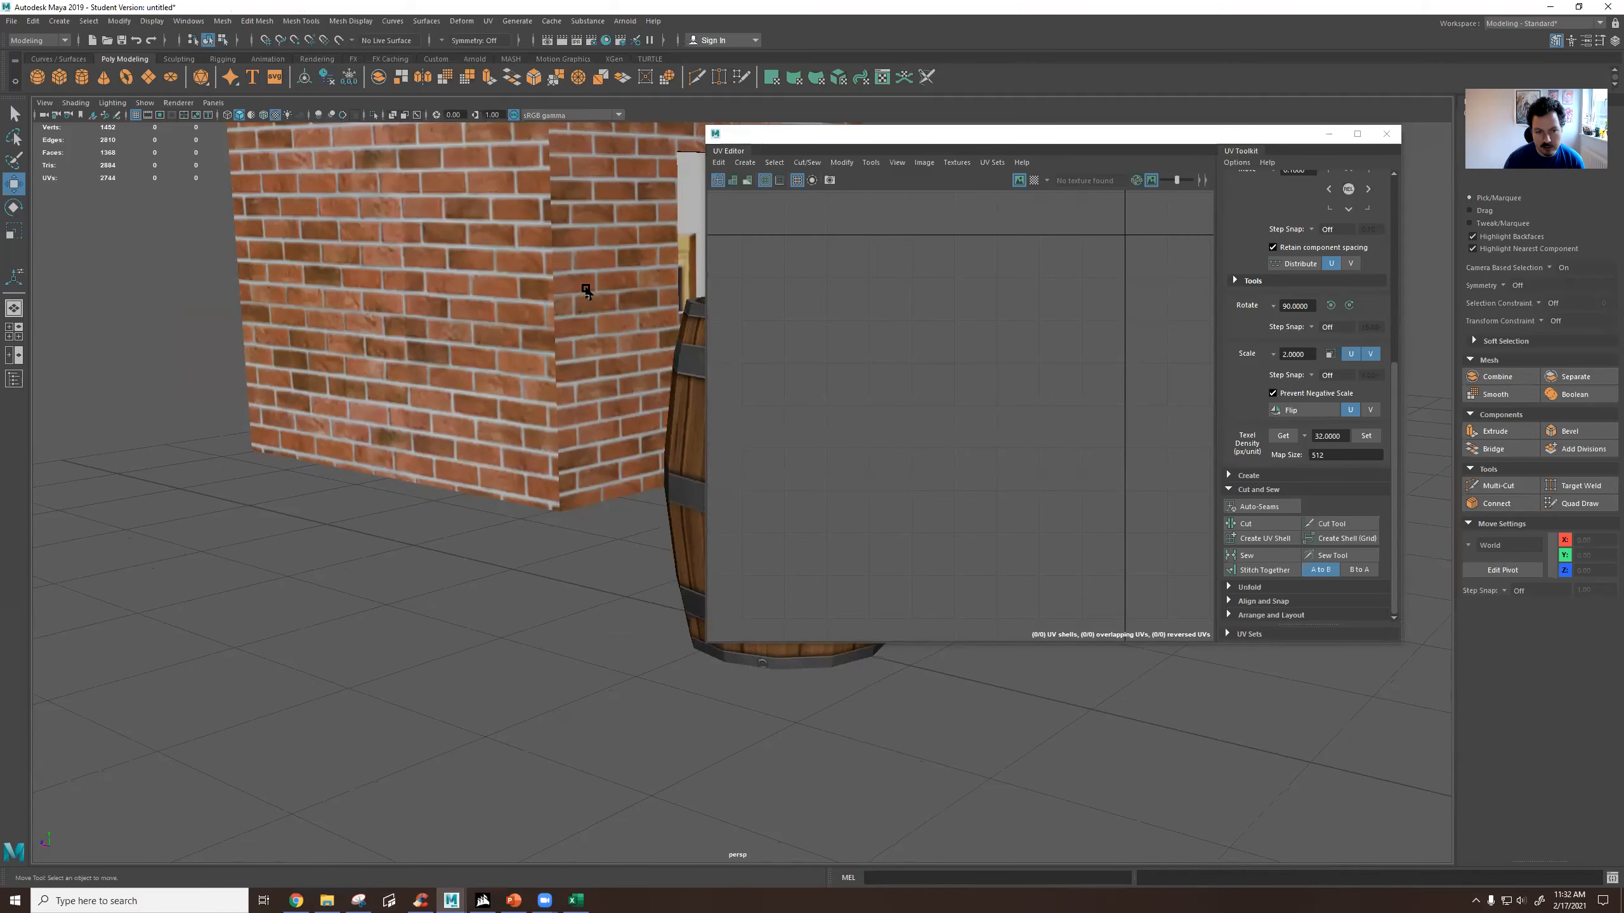
pyautogui.click(567, 320)
pyautogui.keyDown('alt'); pyautogui.moveTo(552, 388); pyautogui.dragTo(562, 387); pyautogui.keyUp('alt')
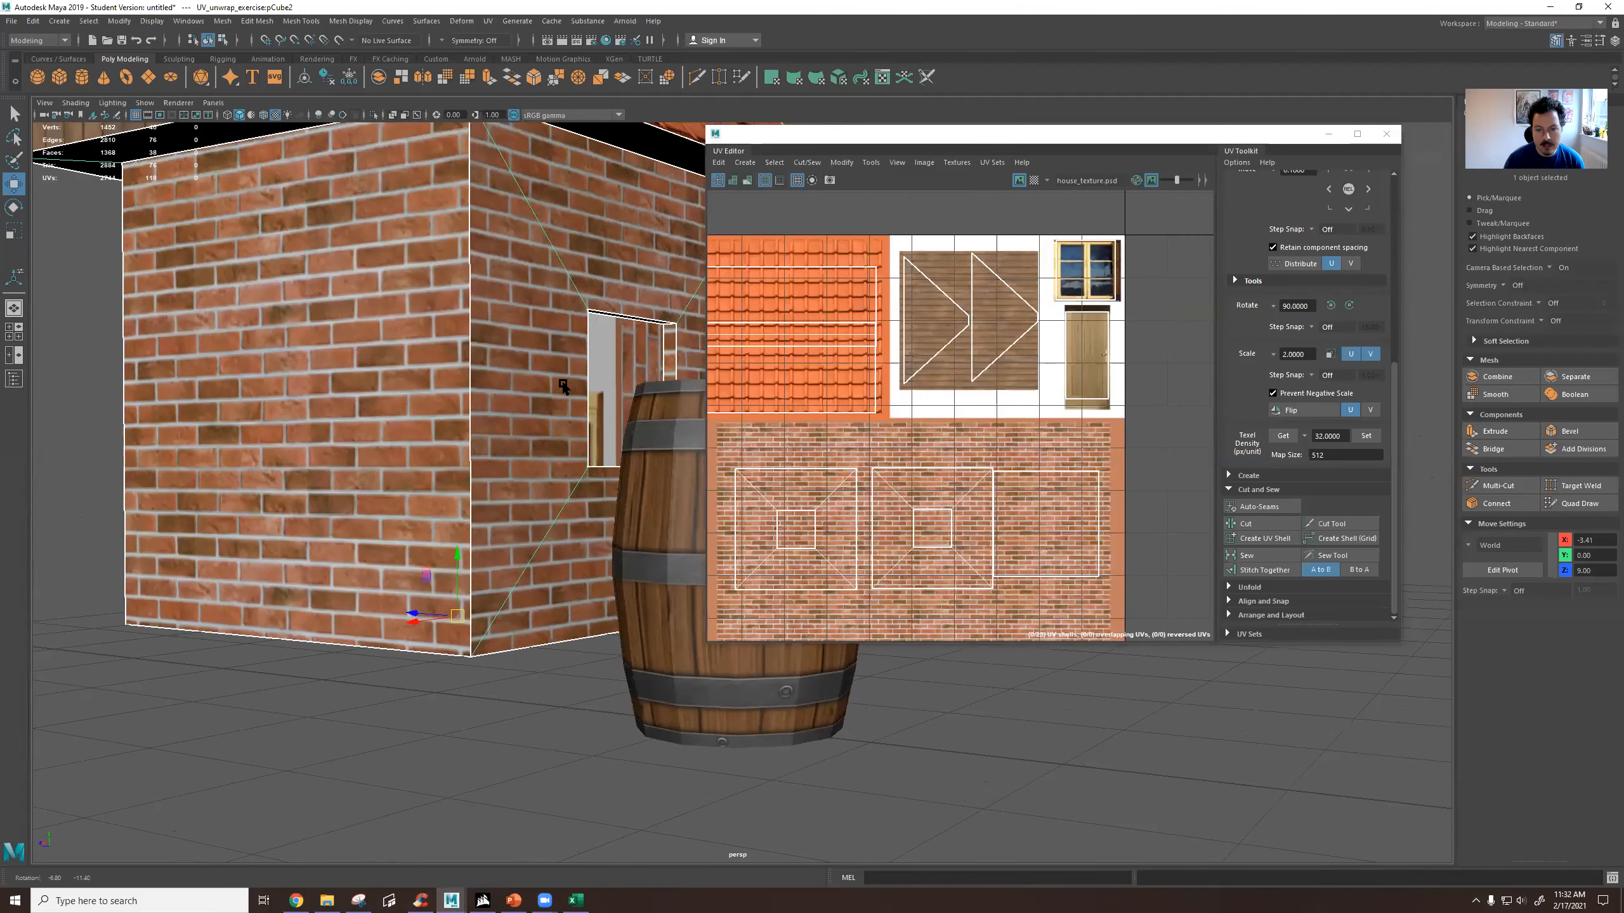
# Select the right vertical edge of the middle window wall's UV shell and stitch the adjoining door wall to it.
pyautogui.keyDown('alt'); pyautogui.moveTo(994, 551); pyautogui.dragTo(991, 545); pyautogui.keyUp('alt')
pyautogui.moveTo(977, 524); pyautogui.dragTo(980, 491, button='right')
pyautogui.click(991, 507)
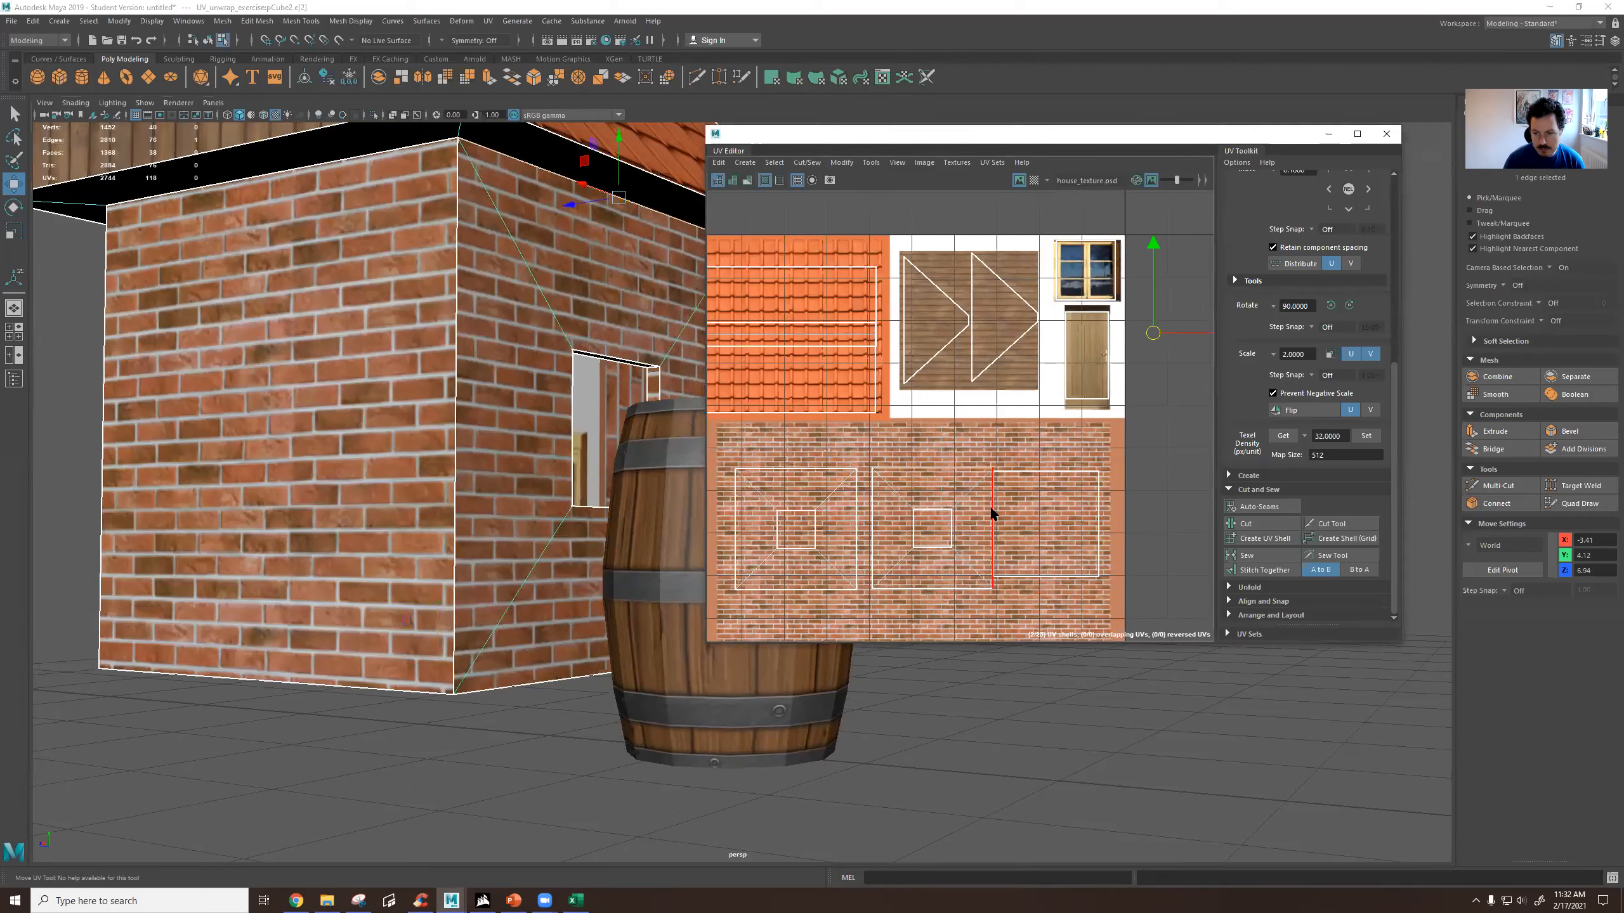
pyautogui.click(991, 508)
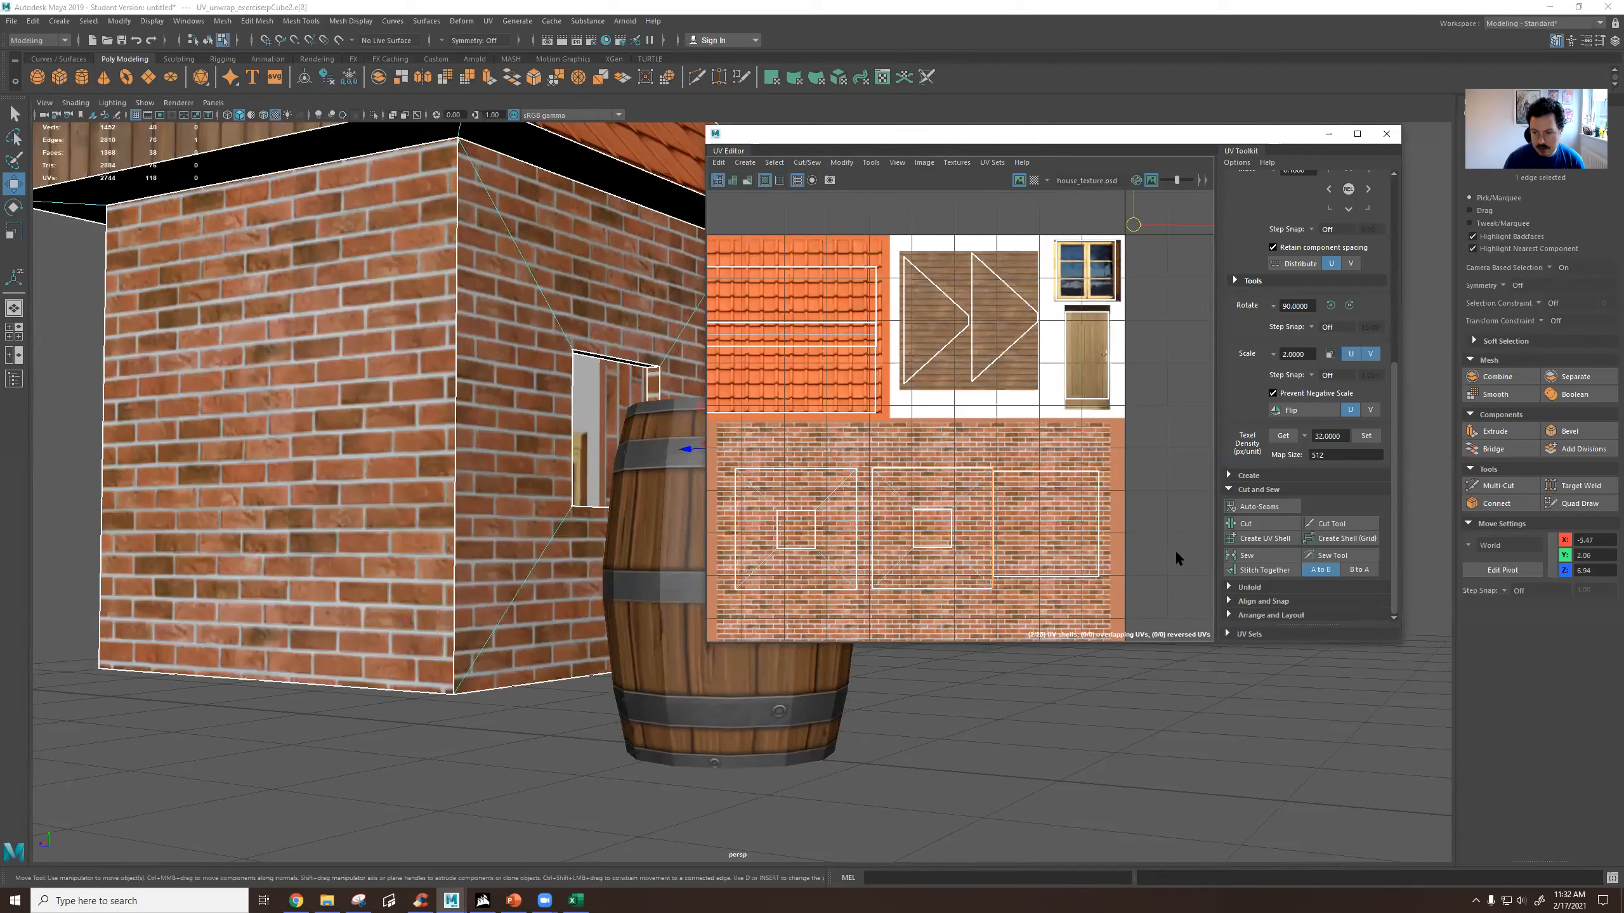
pyautogui.click(1253, 490)
pyautogui.click(1253, 366)
pyautogui.scroll(3, 1255, 368)
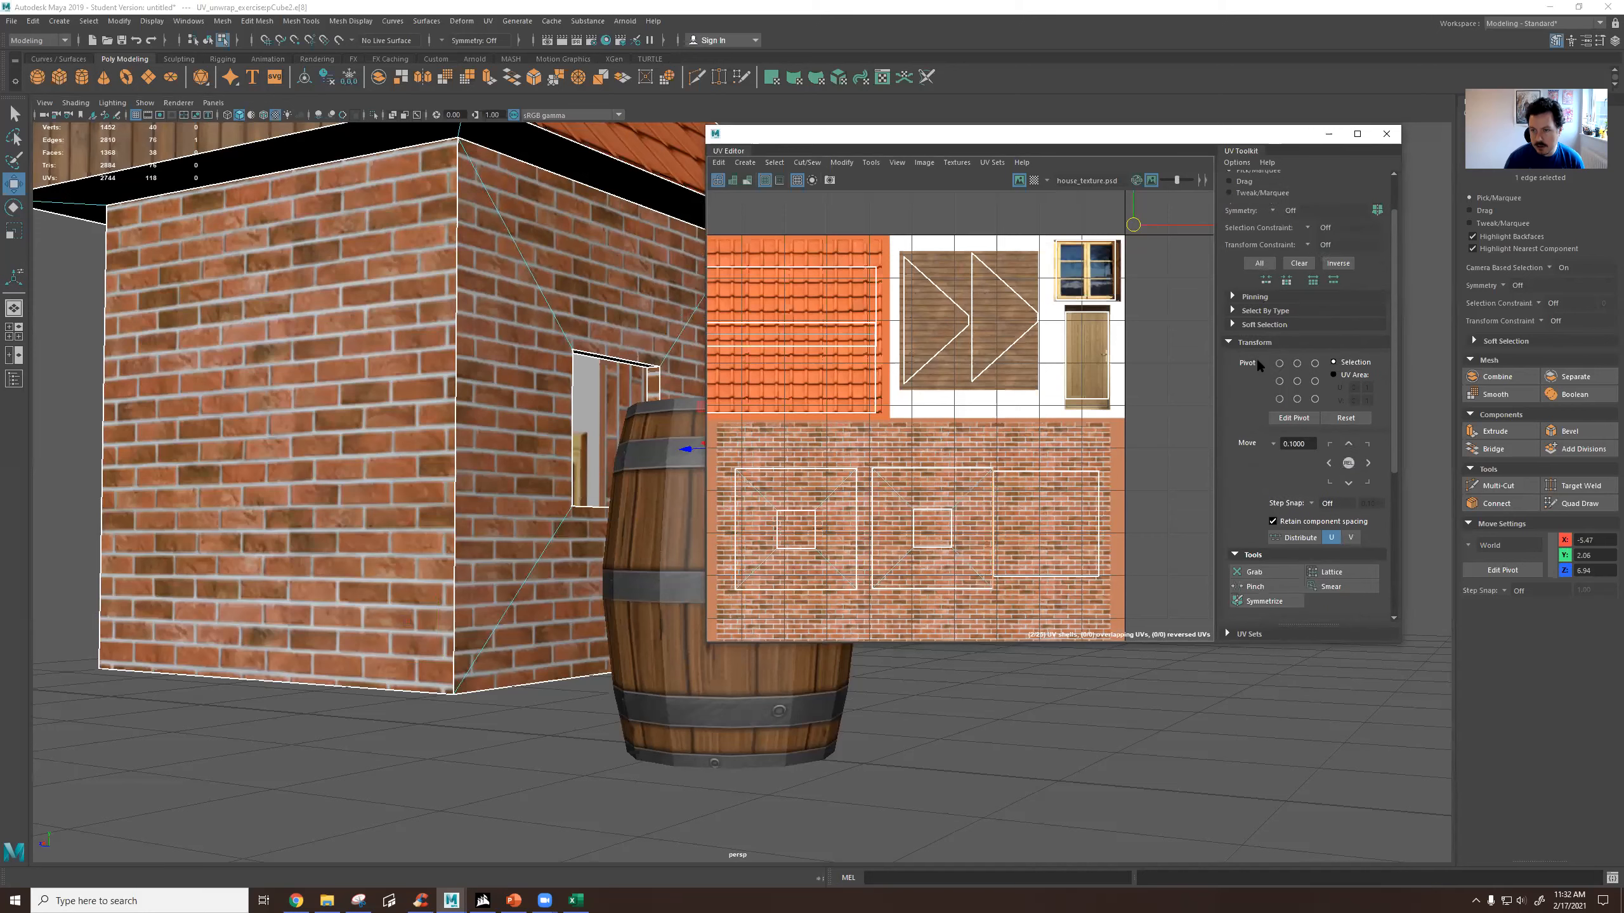
pyautogui.click(1245, 344)
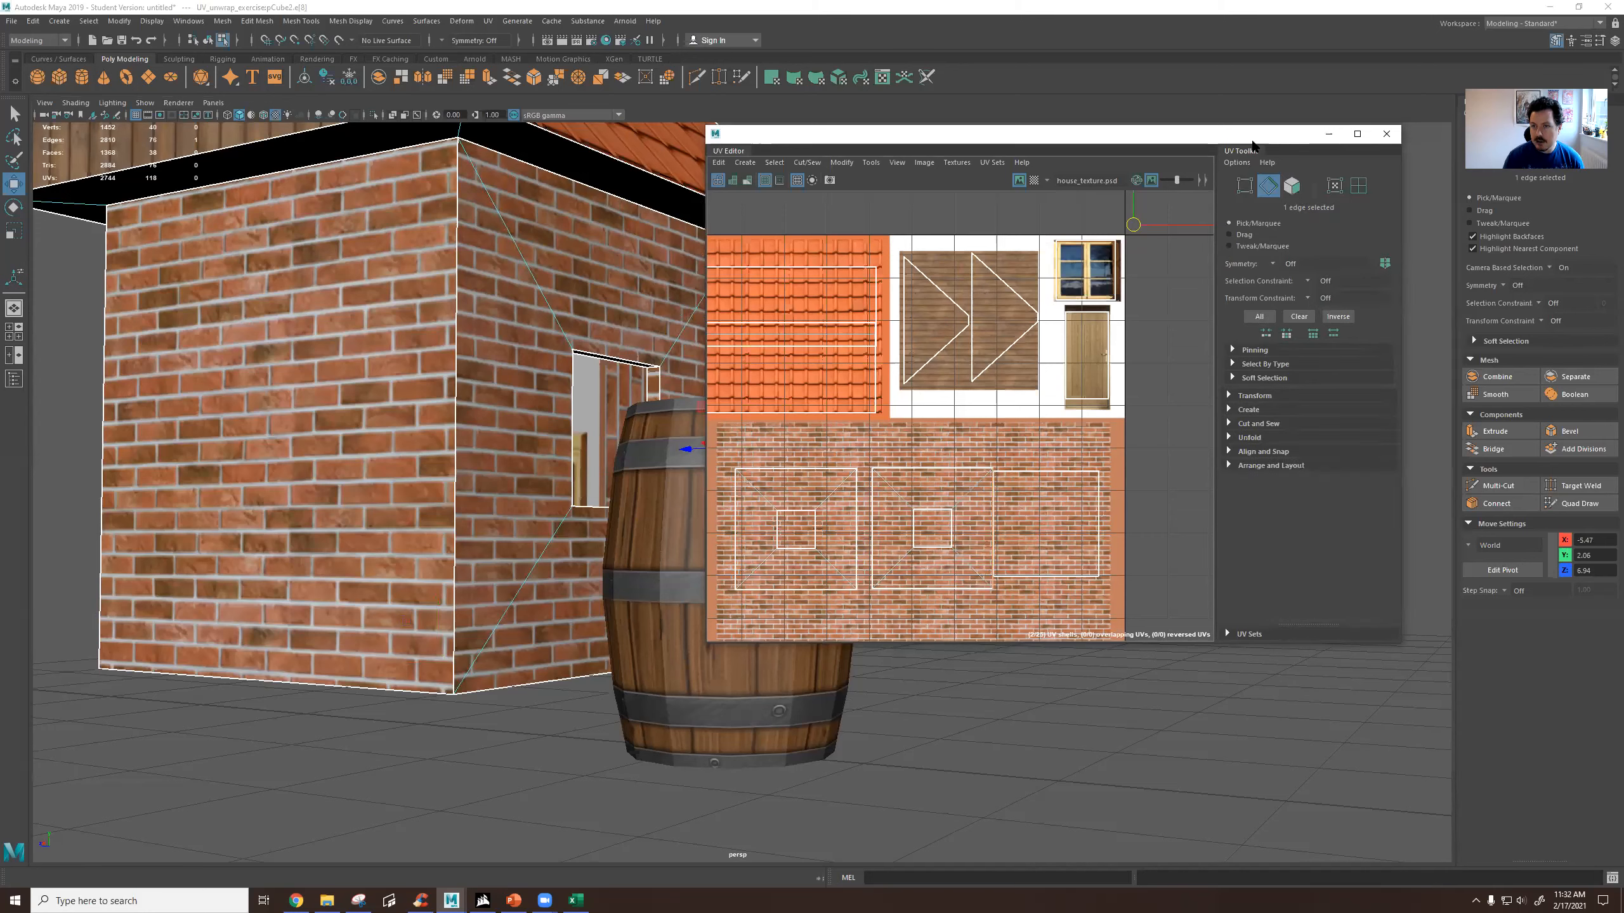
pyautogui.click(1230, 425)
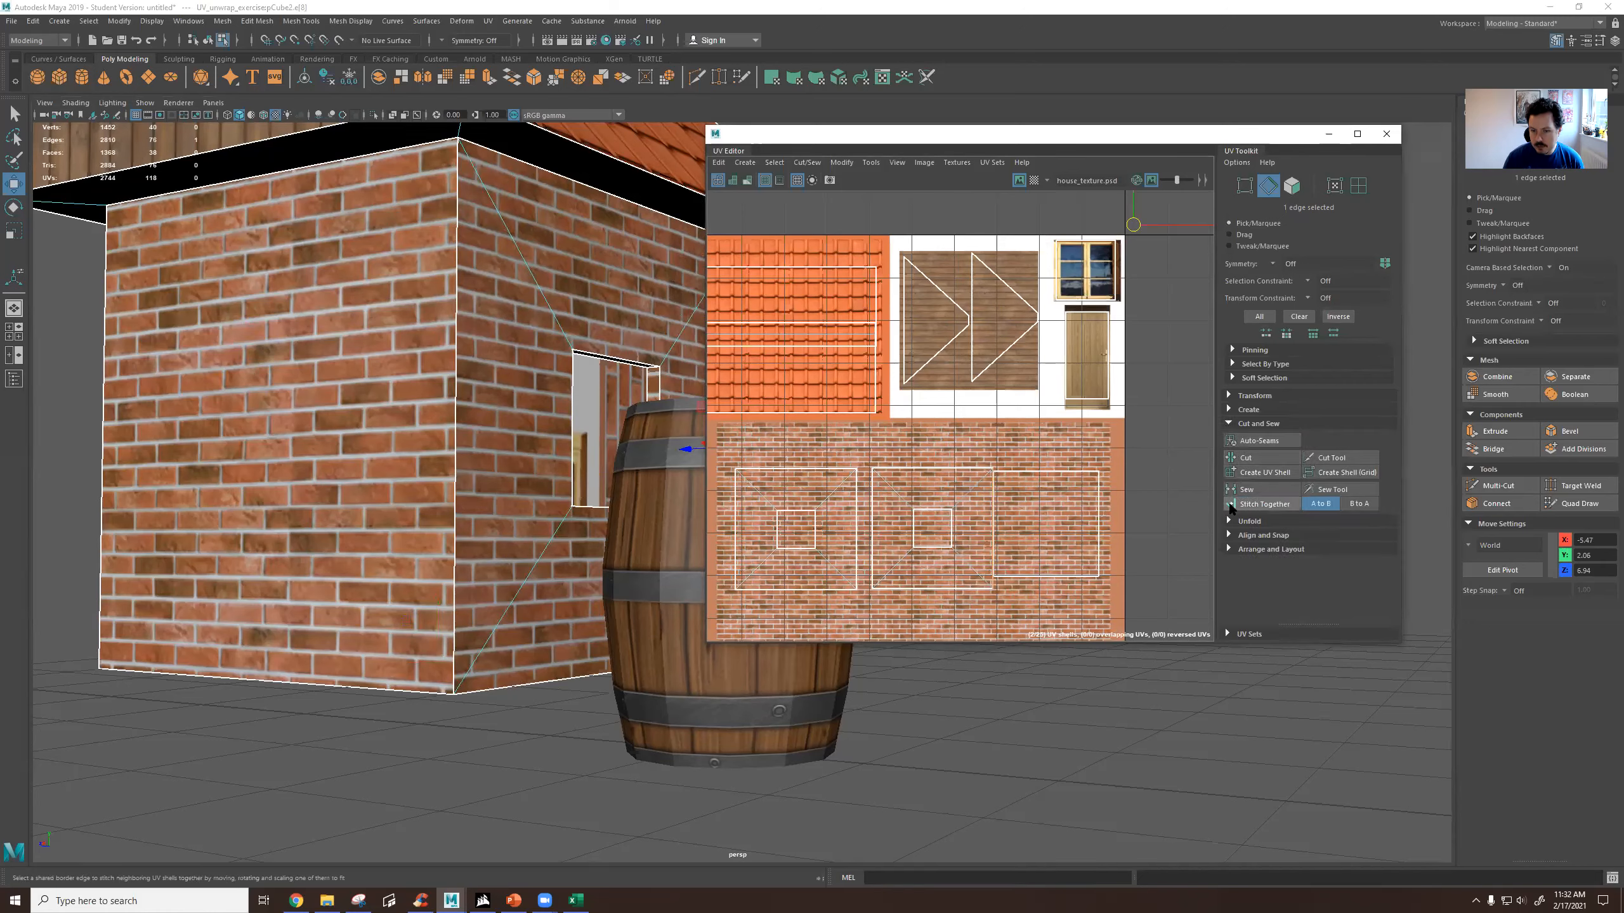
pyautogui.scroll(5, 1019, 562)
pyautogui.moveTo(956, 466); pyautogui.dragTo(960, 438, button='right')
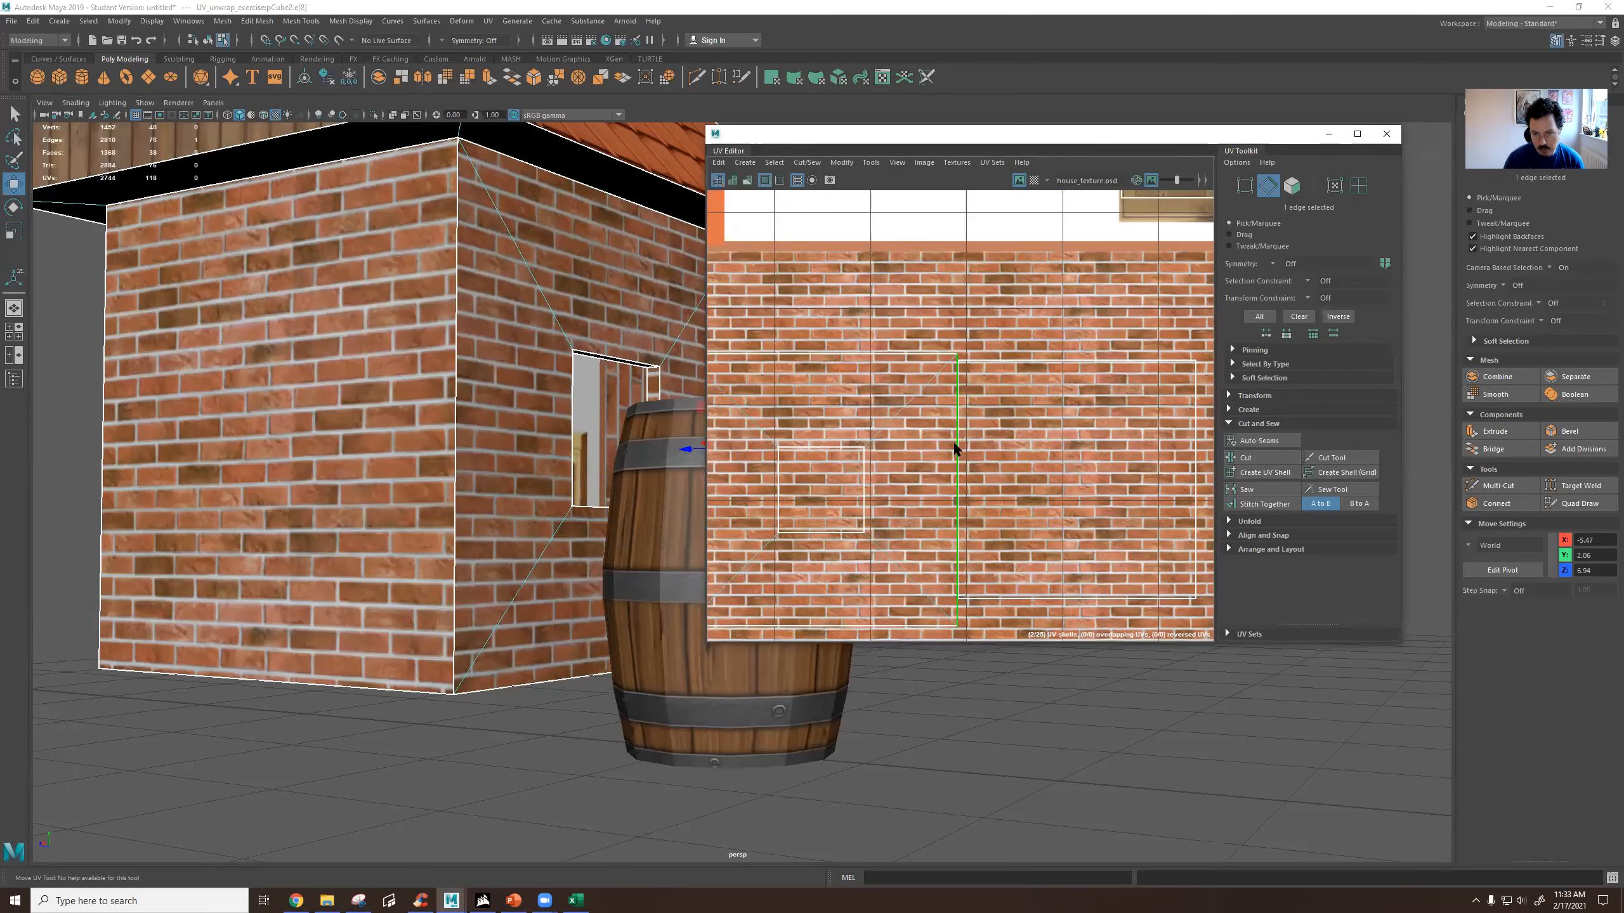
pyautogui.scroll(-5, 954, 442)
pyautogui.click(1263, 505)
# Select the opposite vertical edge of that window wall's shell and stitch the back wall to it, using A to B.
pyautogui.scroll(5, 982, 489)
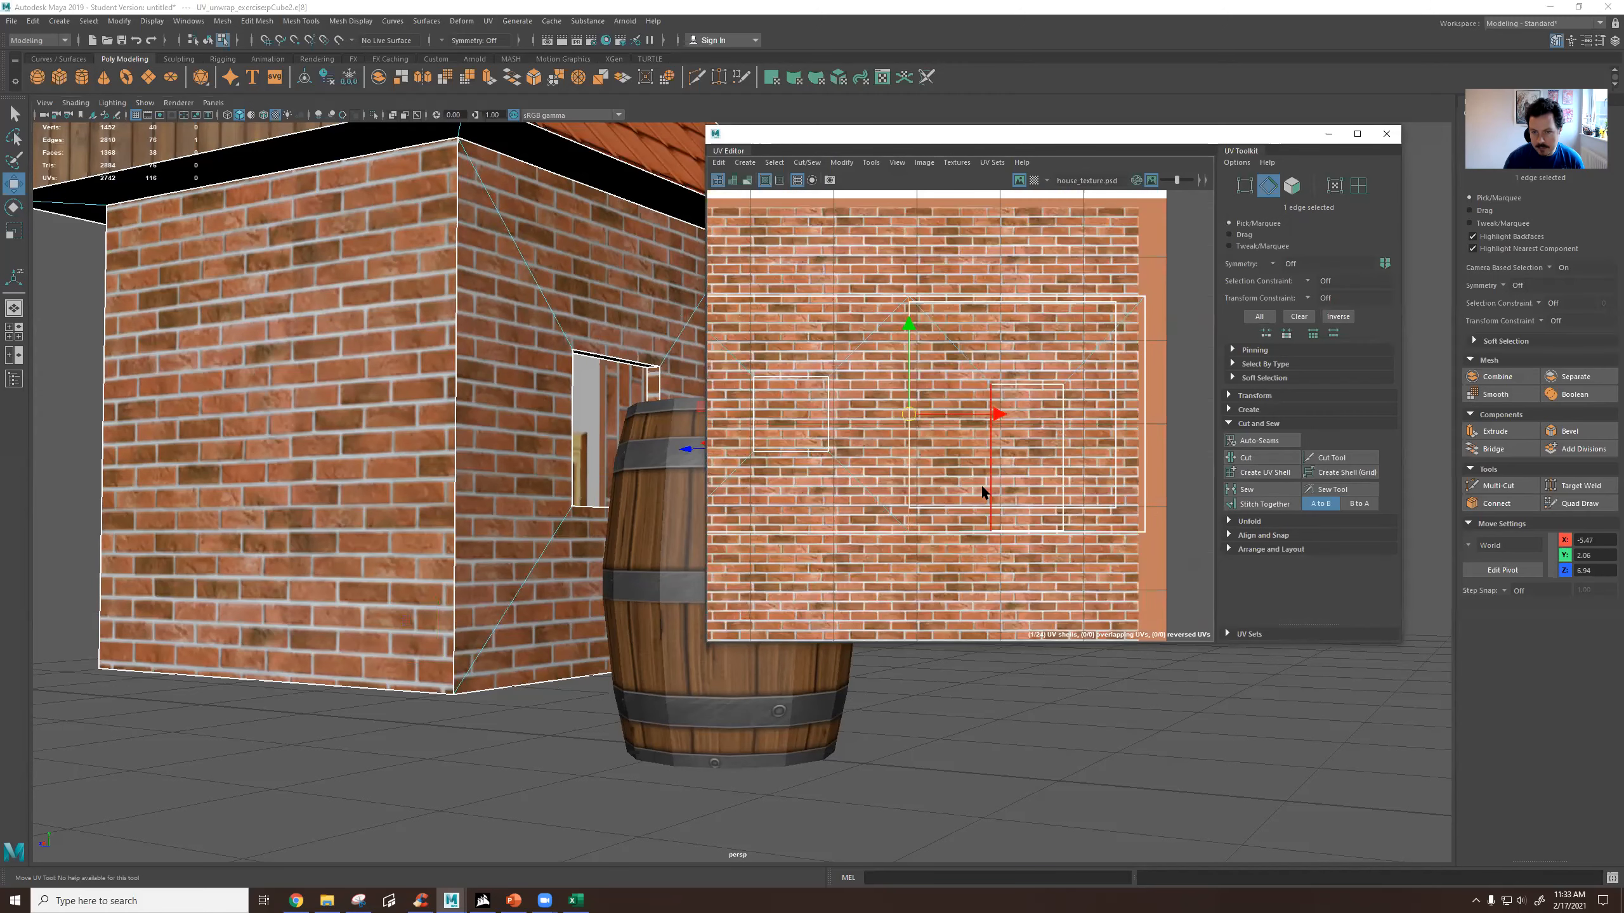
pyautogui.scroll(-2, 981, 483)
pyautogui.click(832, 447)
pyautogui.click(1270, 505)
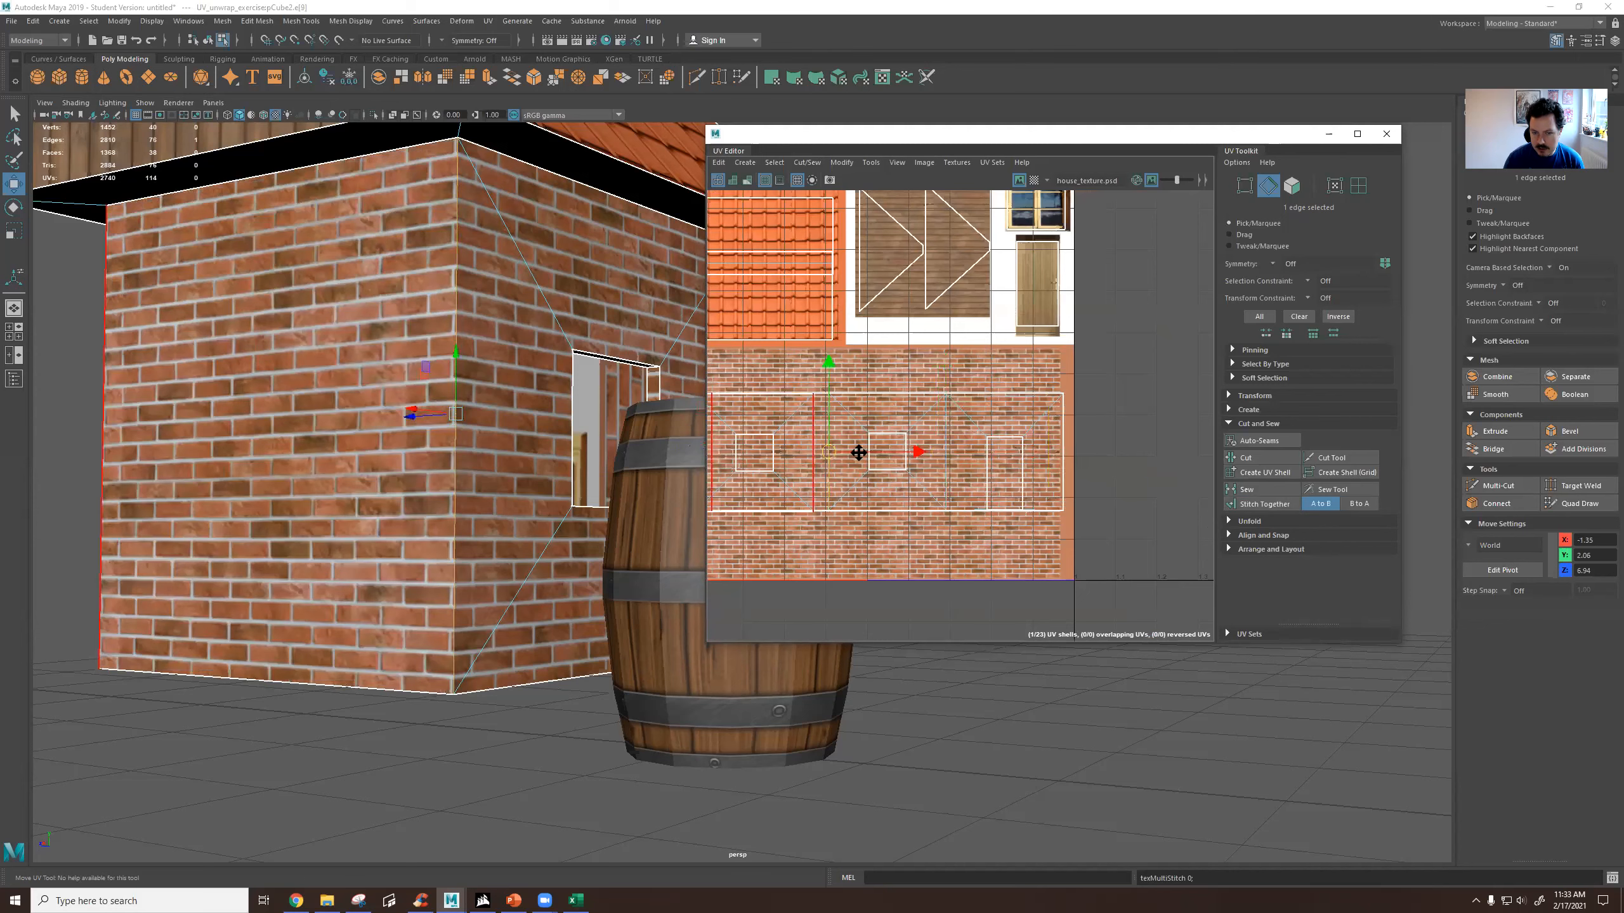
# Stitch the remaining window wall's UV shell to the back wall's free vertical edge, joining all four walls into one strip.
pyautogui.keyDown('alt'); pyautogui.moveTo(859, 453); pyautogui.dragTo(1063, 423, button='middle'); pyautogui.keyUp('alt')
pyautogui.click(921, 413)
pyautogui.click(1256, 506)
pyautogui.scroll(-3, 1000, 475)
pyautogui.scroll(5, 1010, 472)
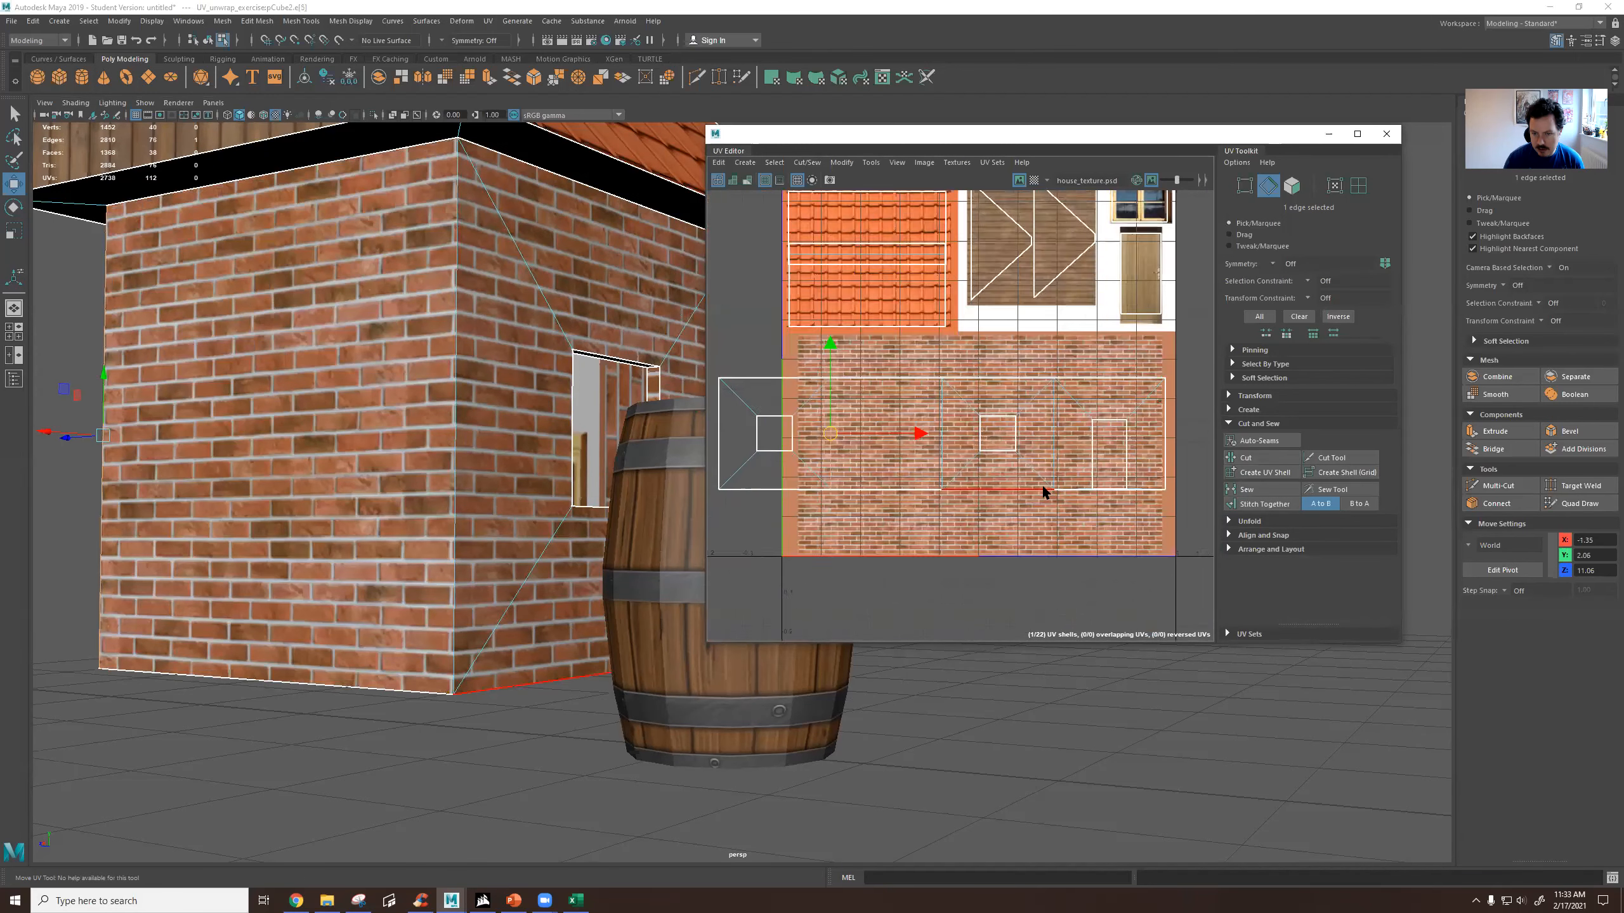
# Examine the stitched wall strip's faces on the model, orbiting from the door side around to the window and back walls.
pyautogui.moveTo(1017, 443); pyautogui.dragTo(1021, 474, button='right')
pyautogui.scroll(-5, 1073, 437)
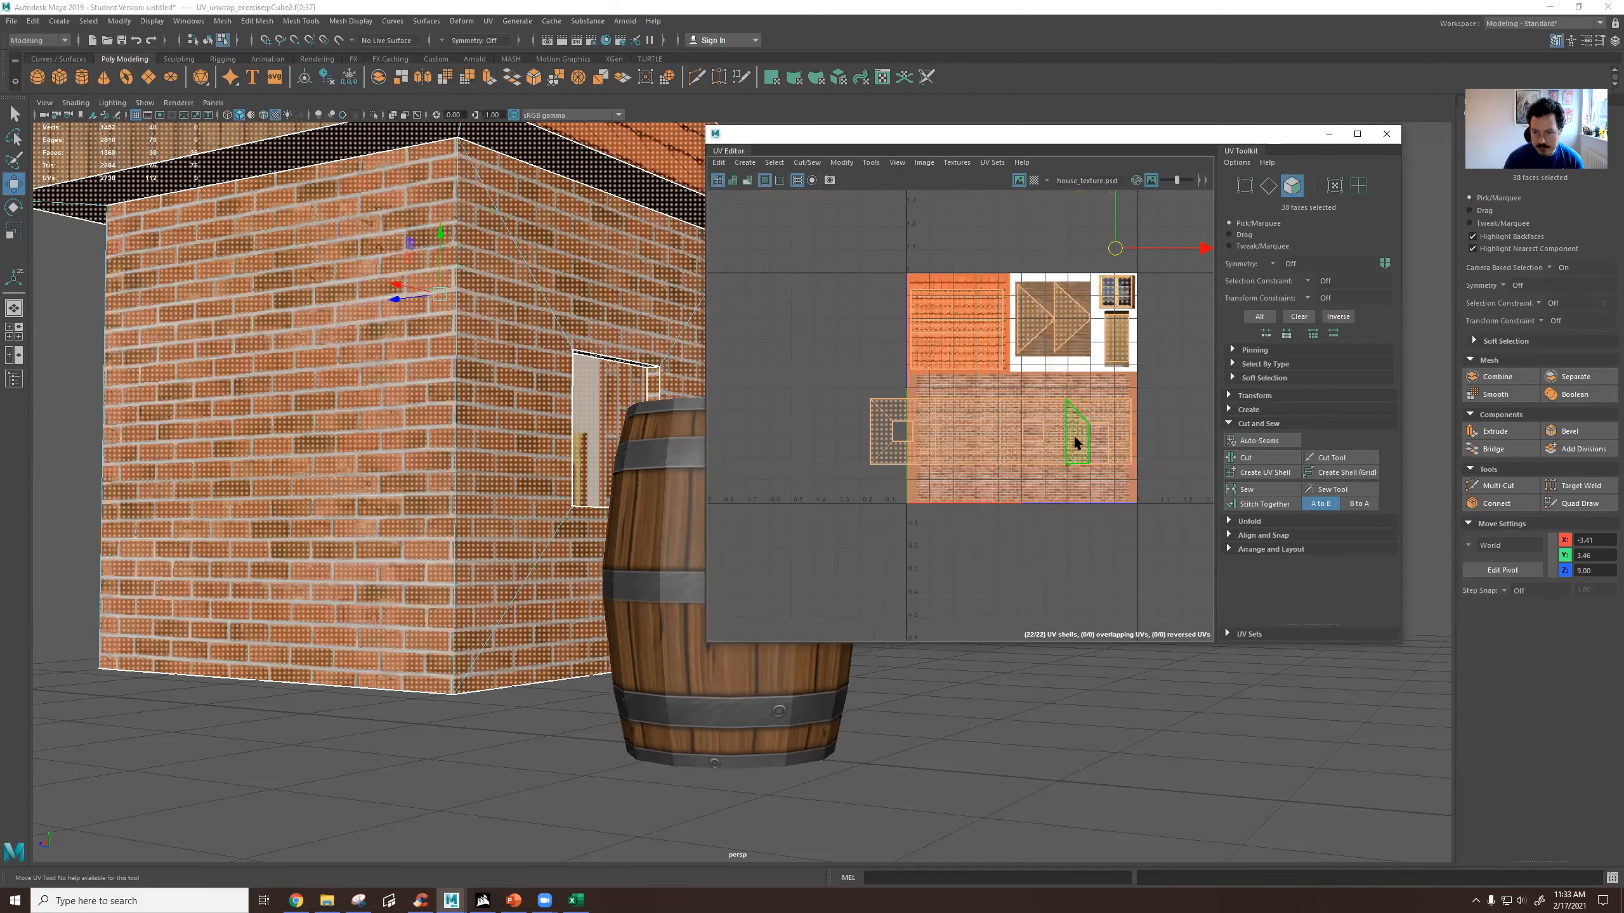
pyautogui.click(959, 416)
pyautogui.scroll(-4, 474, 418)
pyautogui.keyDown('alt'); pyautogui.moveTo(484, 424); pyautogui.dragTo(537, 442); pyautogui.keyUp('alt')
pyautogui.keyDown('alt'); pyautogui.moveTo(538, 442); pyautogui.dragTo(128, 434, button='middle'); pyautogui.keyUp('alt')
pyautogui.keyDown('alt'); pyautogui.moveTo(536, 513); pyautogui.dragTo(570, 521); pyautogui.keyUp('alt')
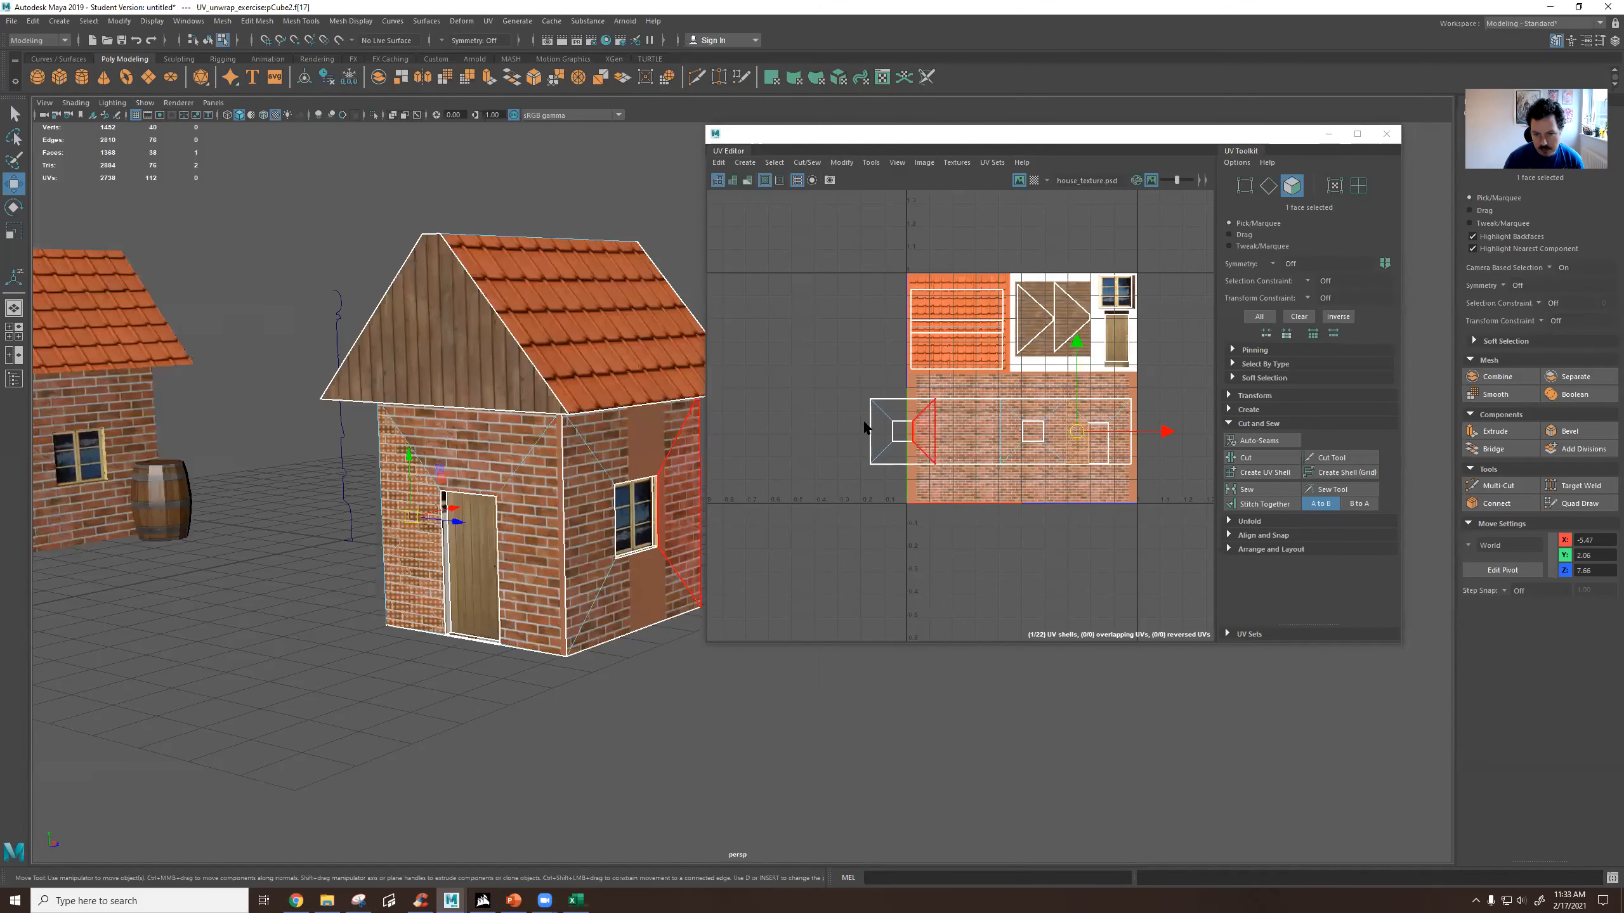
pyautogui.keyDown('alt'); pyautogui.moveTo(515, 525); pyautogui.dragTo(518, 529); pyautogui.keyUp('alt')
pyautogui.keyDown('alt'); pyautogui.moveTo(319, 522); pyautogui.dragTo(441, 501, button='right'); pyautogui.keyUp('alt')
pyautogui.keyDown('alt'); pyautogui.moveTo(551, 496); pyautogui.dragTo(409, 519); pyautogui.keyUp('alt')
pyautogui.keyDown('alt'); pyautogui.moveTo(652, 544); pyautogui.dragTo(569, 566); pyautogui.keyUp('alt')
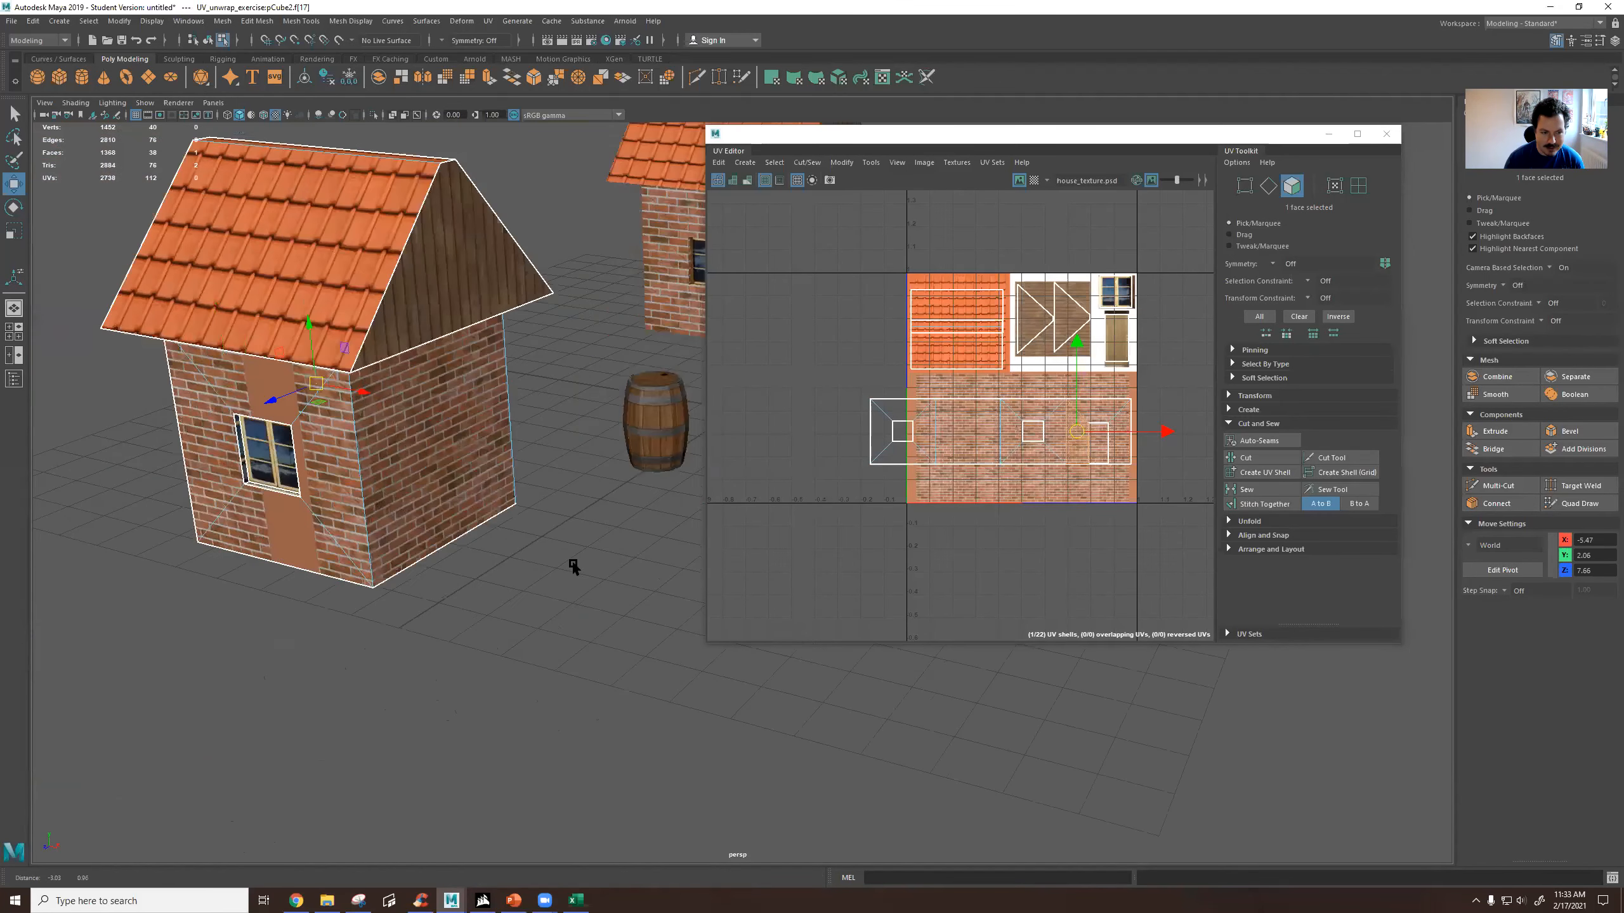
pyautogui.keyDown('alt'); pyautogui.moveTo(268, 505); pyautogui.dragTo(355, 489, button='right'); pyautogui.keyUp('alt')
pyautogui.keyDown('alt'); pyautogui.moveTo(355, 489); pyautogui.dragTo(476, 547, button='middle'); pyautogui.keyUp('alt')
pyautogui.moveTo(486, 496); pyautogui.dragTo(538, 460, button='right')
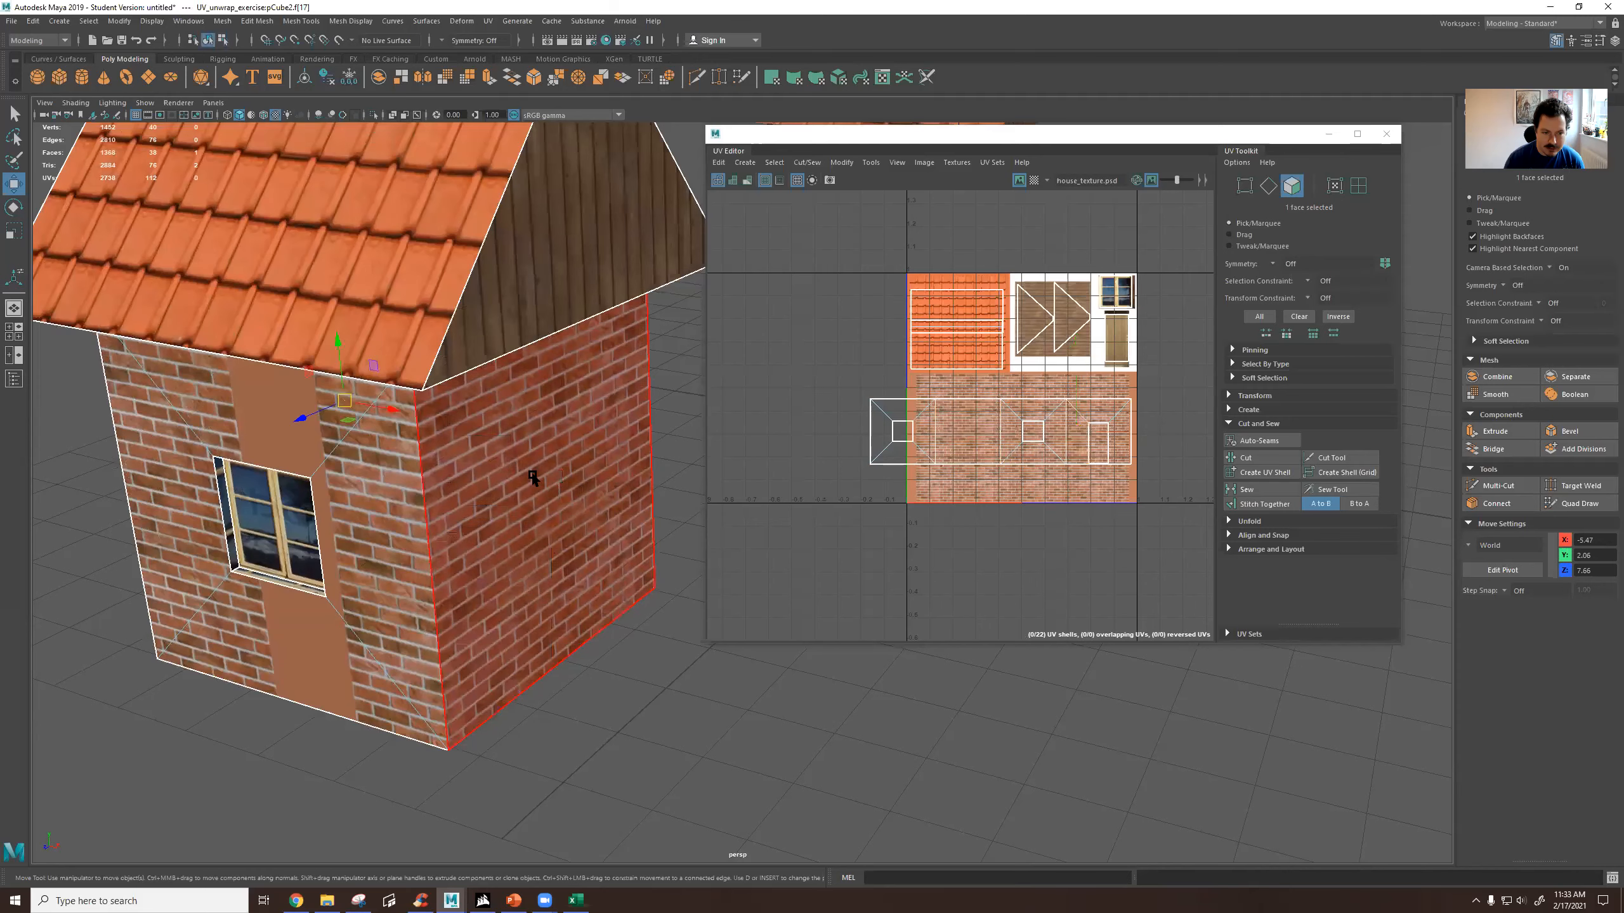
# Deselect the house and inspect up close how the brick rows continue around each stitched wall corner.
pyautogui.click(594, 678)
pyautogui.keyDown('alt'); pyautogui.moveTo(568, 605); pyautogui.dragTo(581, 568); pyautogui.keyUp('alt')
pyautogui.keyDown('alt'); pyautogui.moveTo(383, 624); pyautogui.dragTo(380, 584); pyautogui.keyUp('alt')
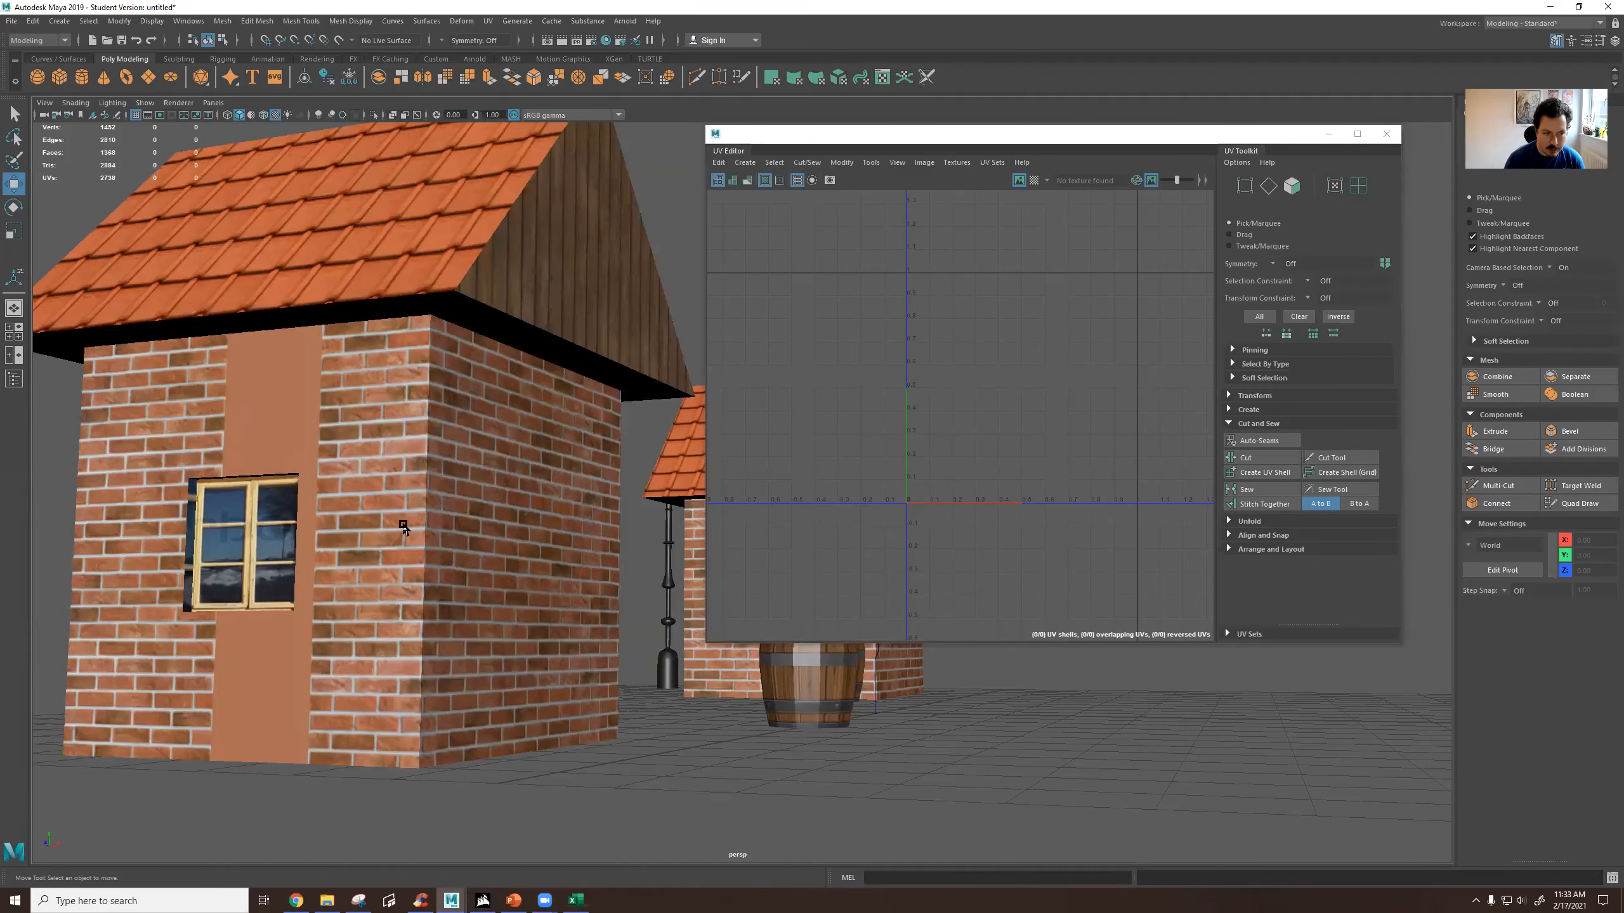
pyautogui.keyDown('alt'); pyautogui.moveTo(403, 526); pyautogui.dragTo(437, 376, button='right'); pyautogui.keyUp('alt')
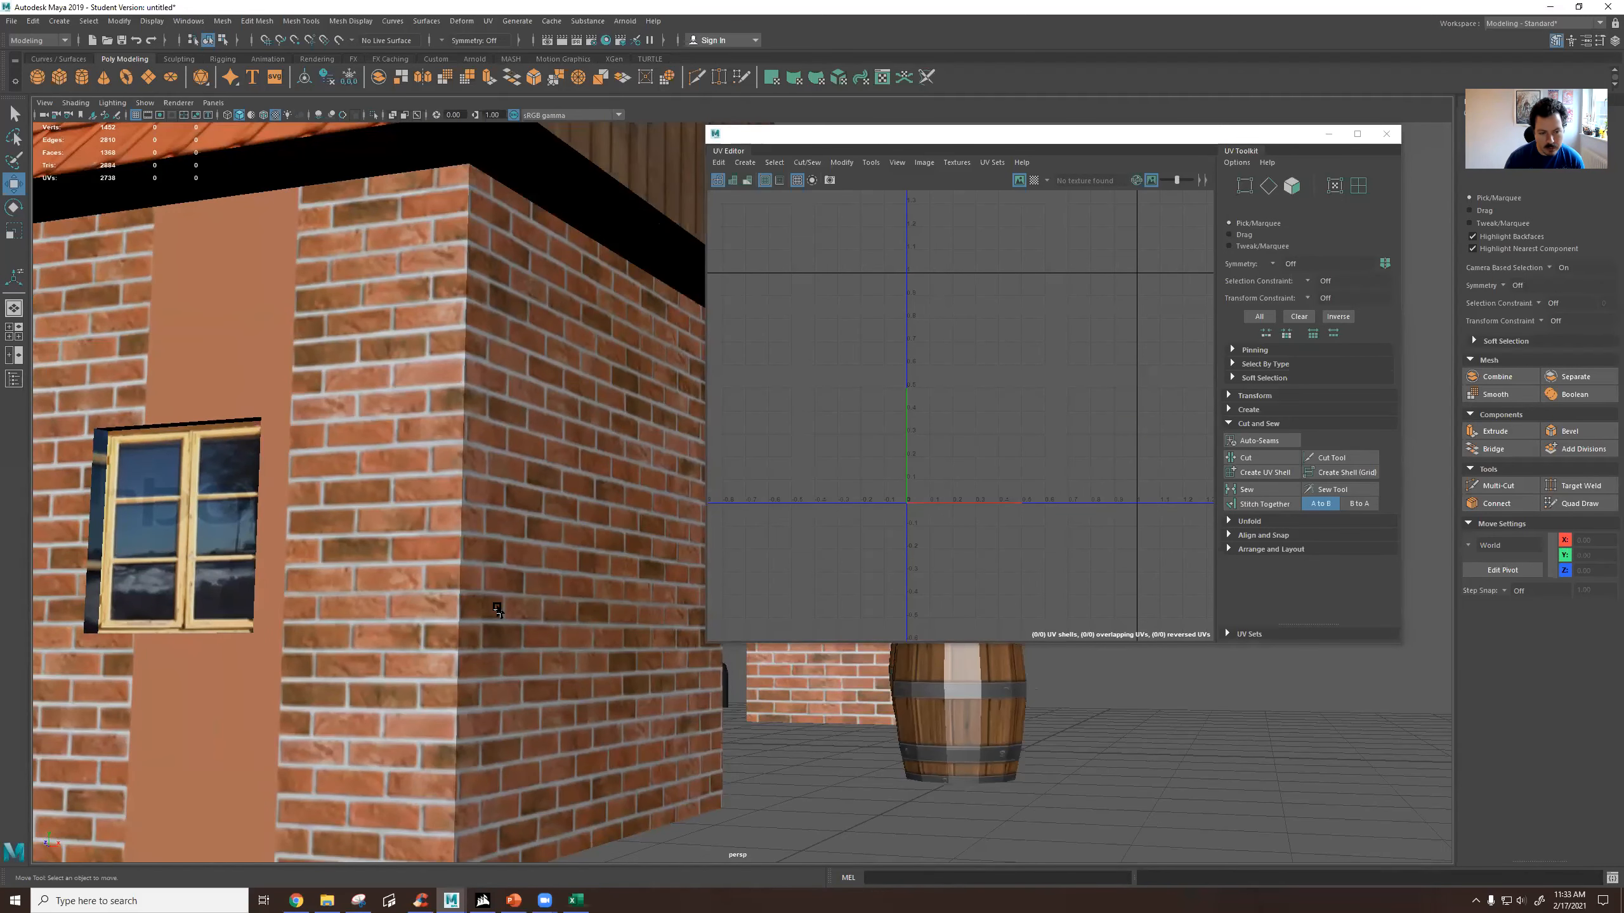
pyautogui.keyDown('alt'); pyautogui.moveTo(504, 634); pyautogui.dragTo(425, 622); pyautogui.keyUp('alt')
pyautogui.keyDown('alt'); pyautogui.moveTo(638, 670); pyautogui.dragTo(475, 651, button='middle'); pyautogui.keyUp('alt')
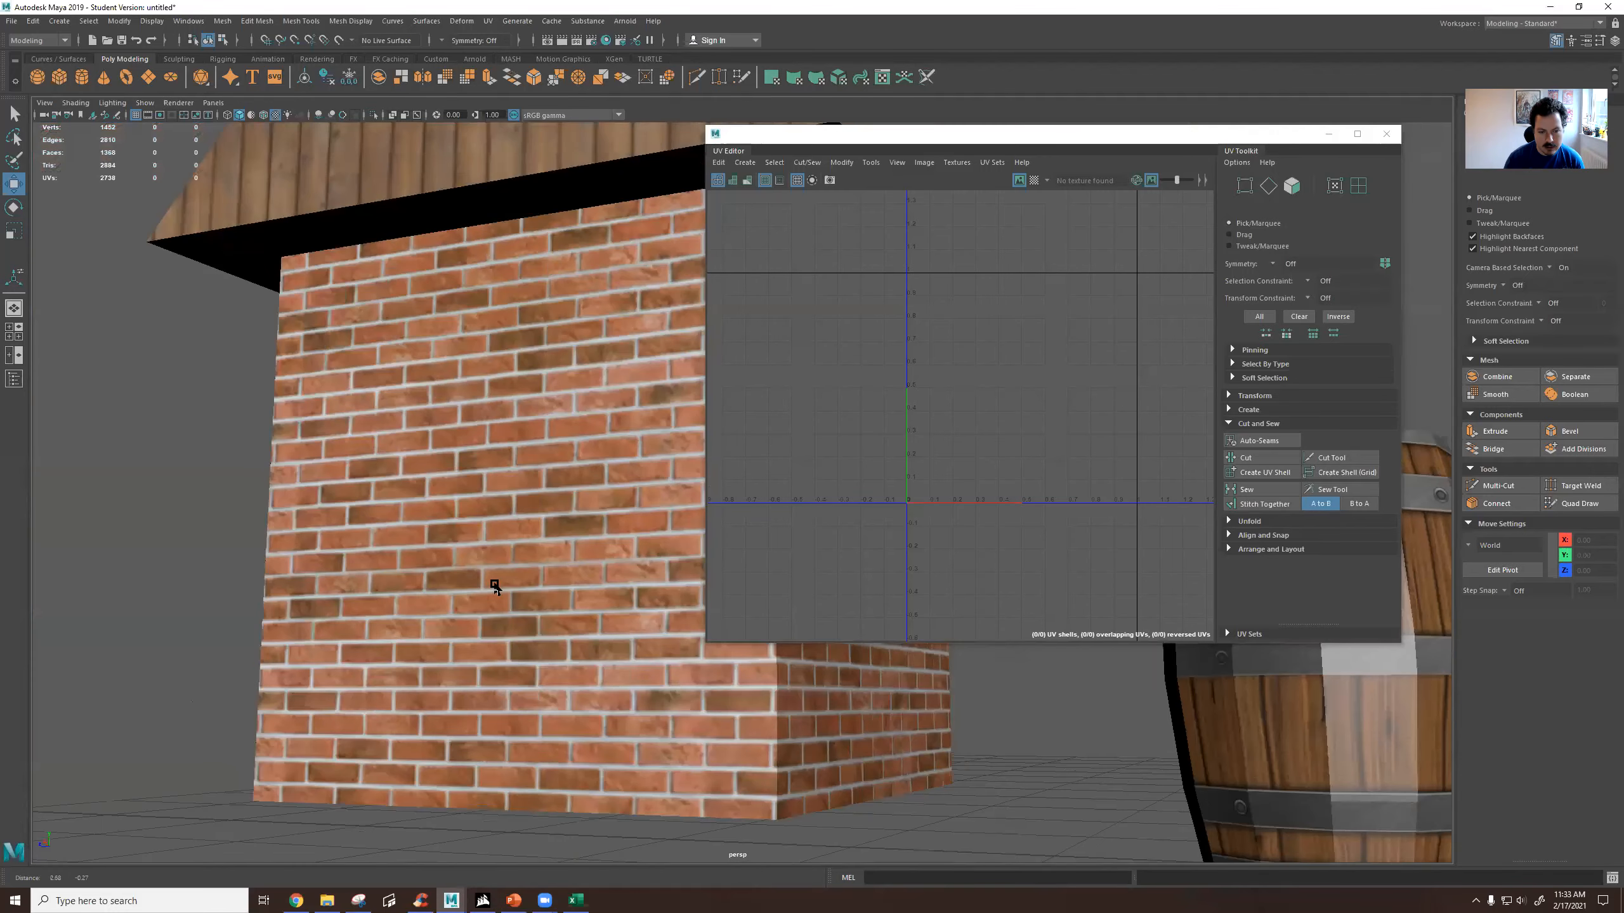
pyautogui.keyDown('alt'); pyautogui.moveTo(582, 579); pyautogui.dragTo(371, 554); pyautogui.keyUp('alt')
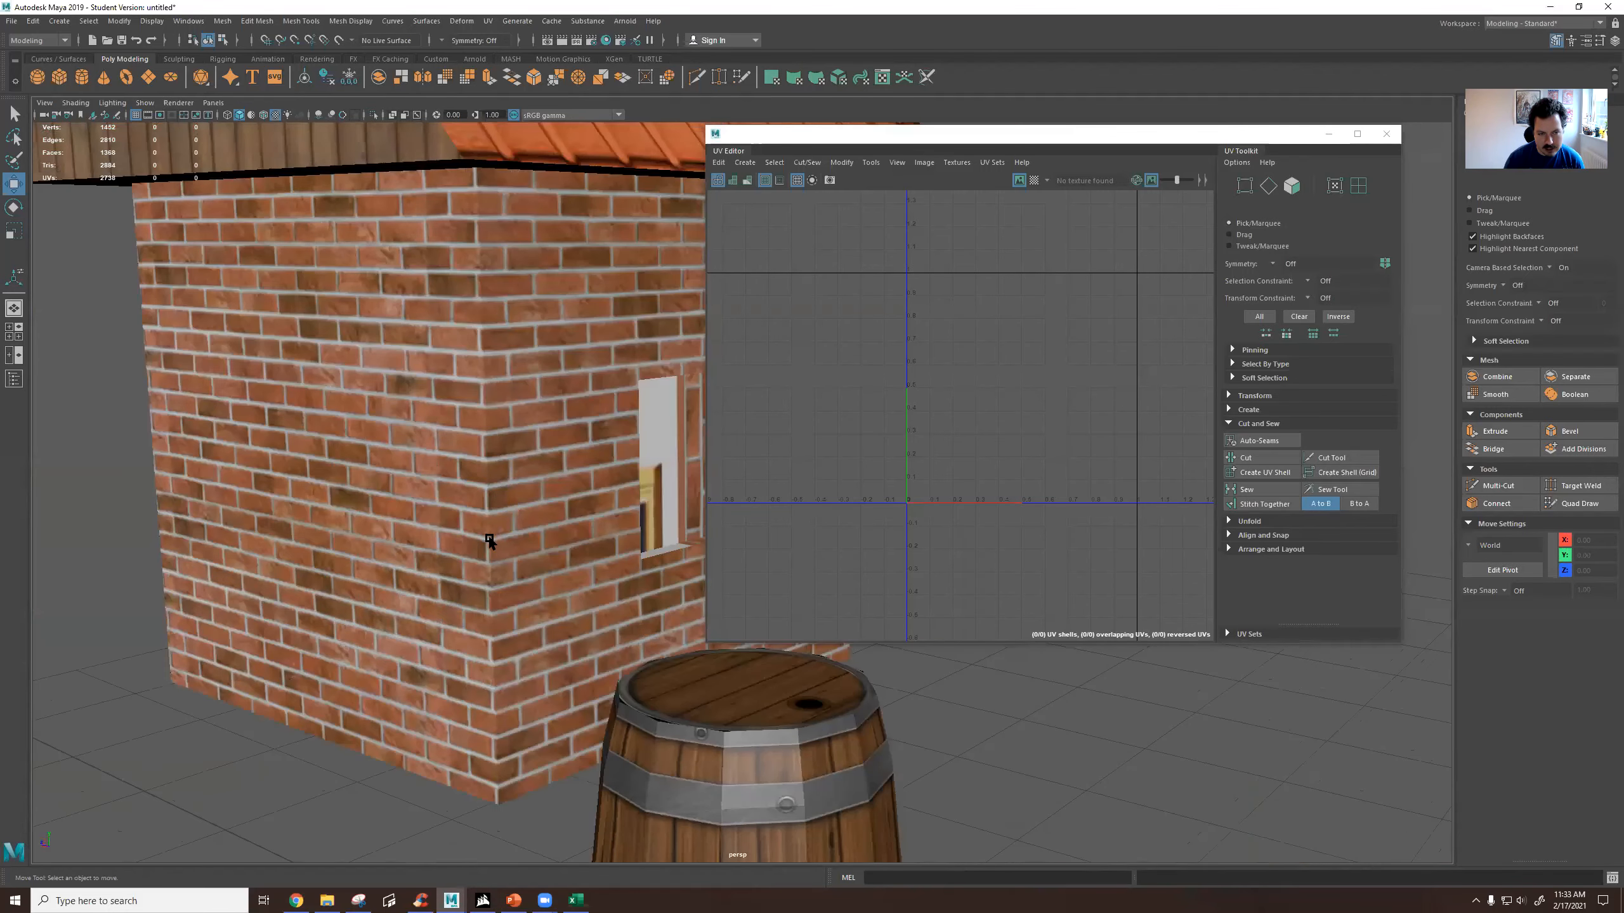
pyautogui.scroll(-5, 489, 540)
pyautogui.keyDown('alt'); pyautogui.moveTo(627, 461); pyautogui.dragTo(422, 553); pyautogui.keyUp('alt')
pyautogui.keyDown('alt'); pyautogui.moveTo(556, 543); pyautogui.dragTo(373, 549); pyautogui.keyUp('alt')
pyautogui.keyDown('alt'); pyautogui.moveTo(507, 560); pyautogui.dragTo(230, 555, button='middle'); pyautogui.keyUp('alt')
pyautogui.scroll(6, 309, 576)
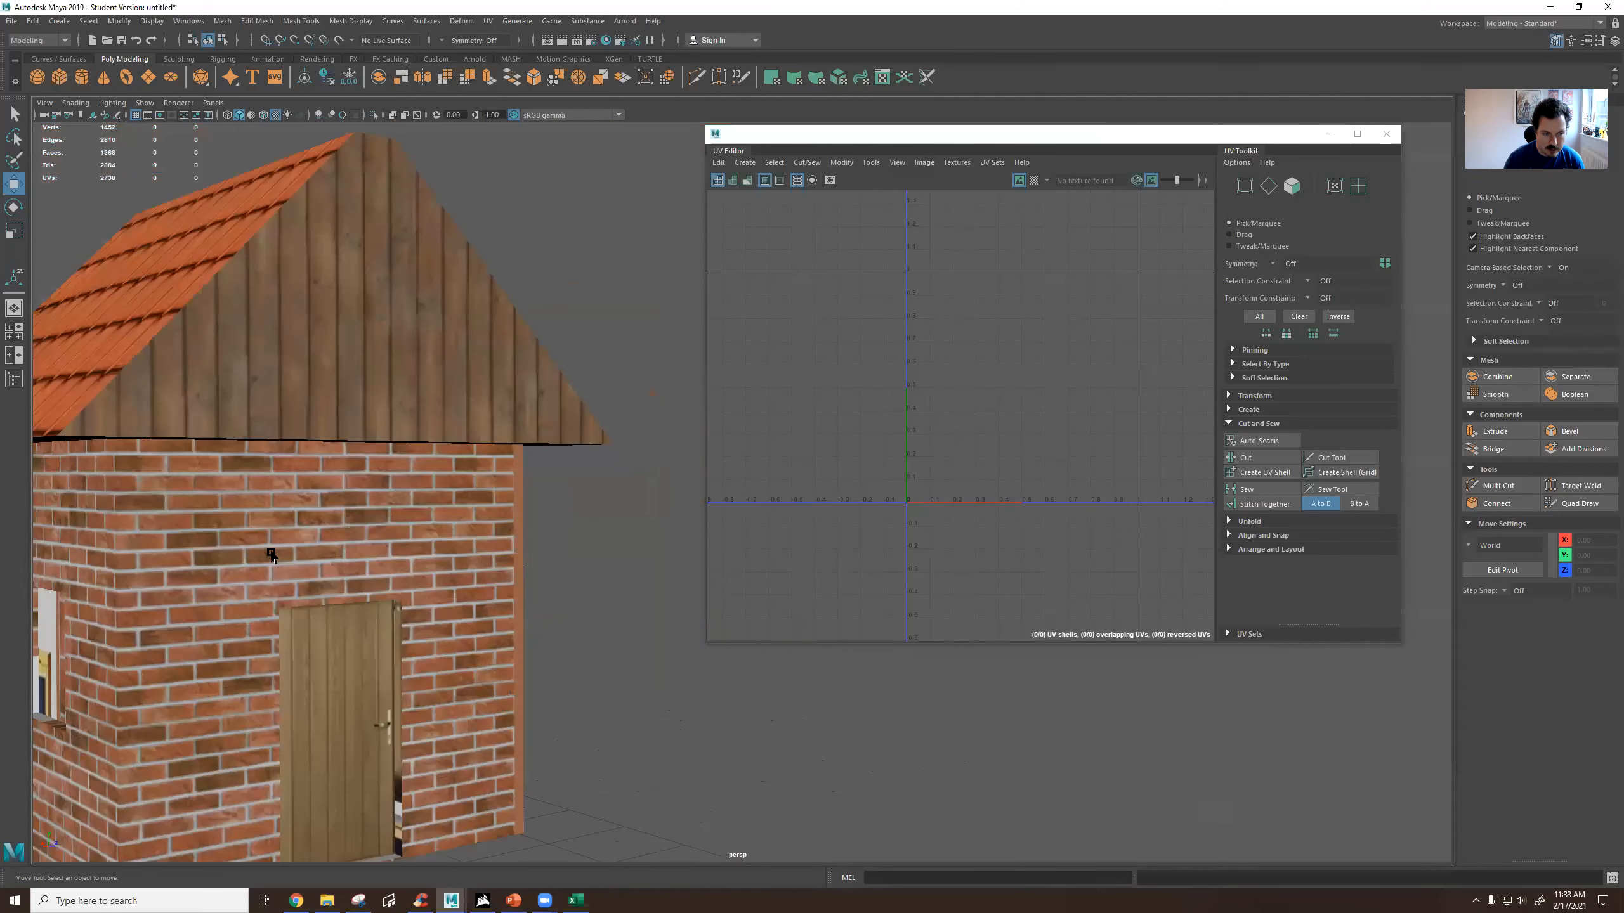
# Select the whole stitched wall strip in the UV layout, then scale and reposition it to fit inside the brick texture.
pyautogui.click(525, 442)
pyautogui.moveTo(982, 428); pyautogui.dragTo(979, 456, button='right')
pyautogui.moveTo(1104, 470); pyautogui.dragTo(1138, 467)
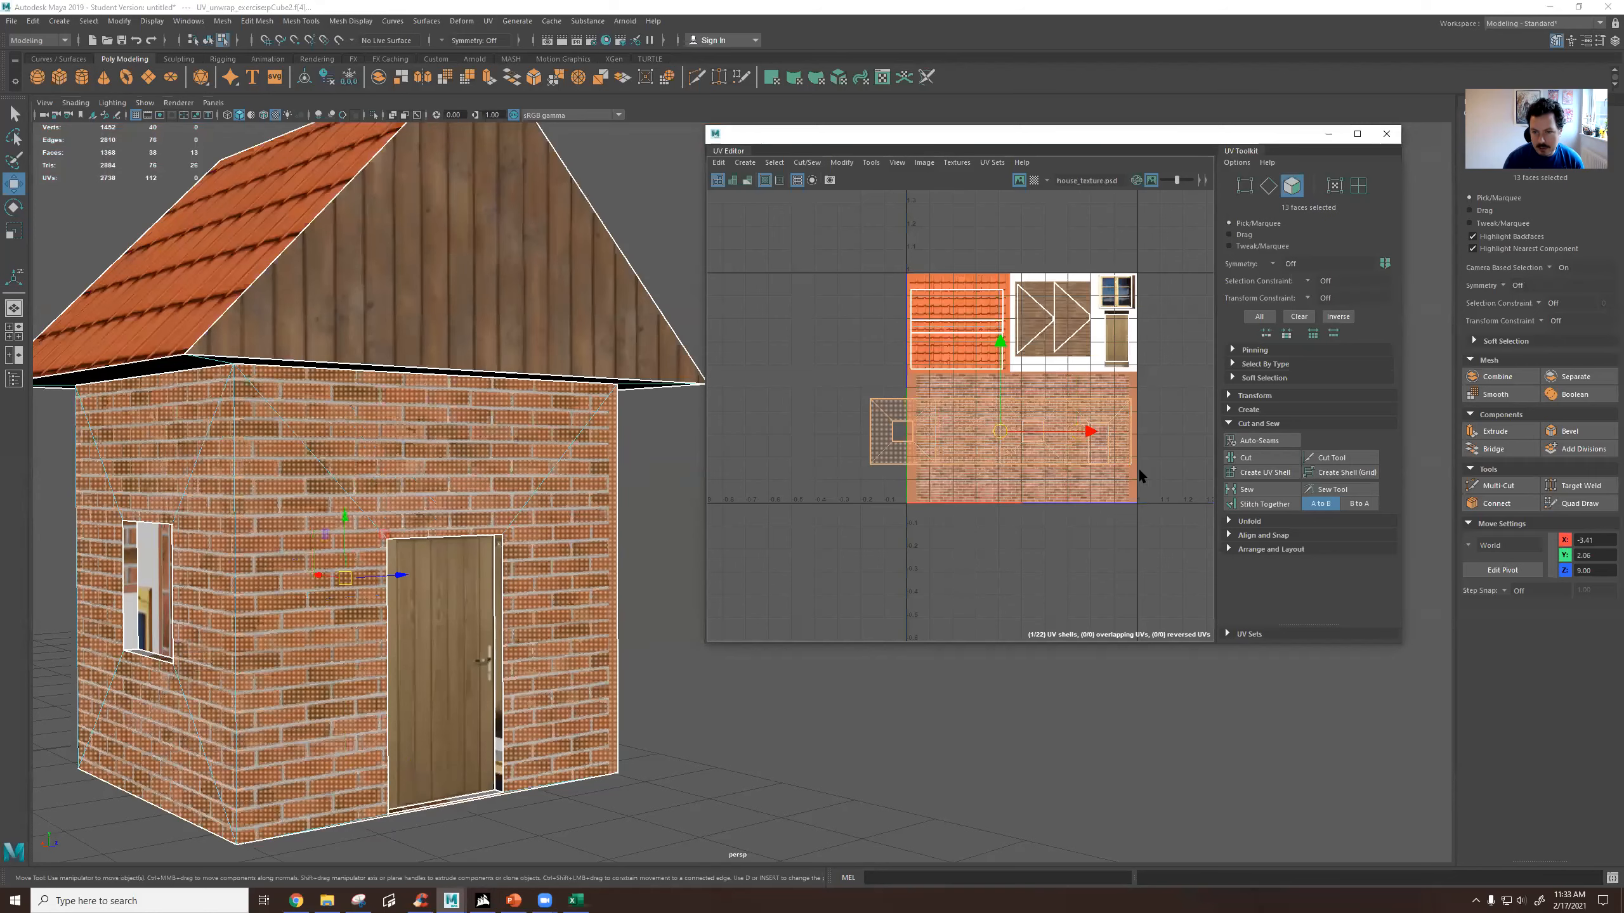
pyautogui.press('f')
pyautogui.scroll(-2, 926, 403)
pyautogui.press('r')
pyautogui.moveTo(850, 402); pyautogui.dragTo(909, 387)
pyautogui.press('w')
pyautogui.press('r')
pyautogui.click(887, 472)
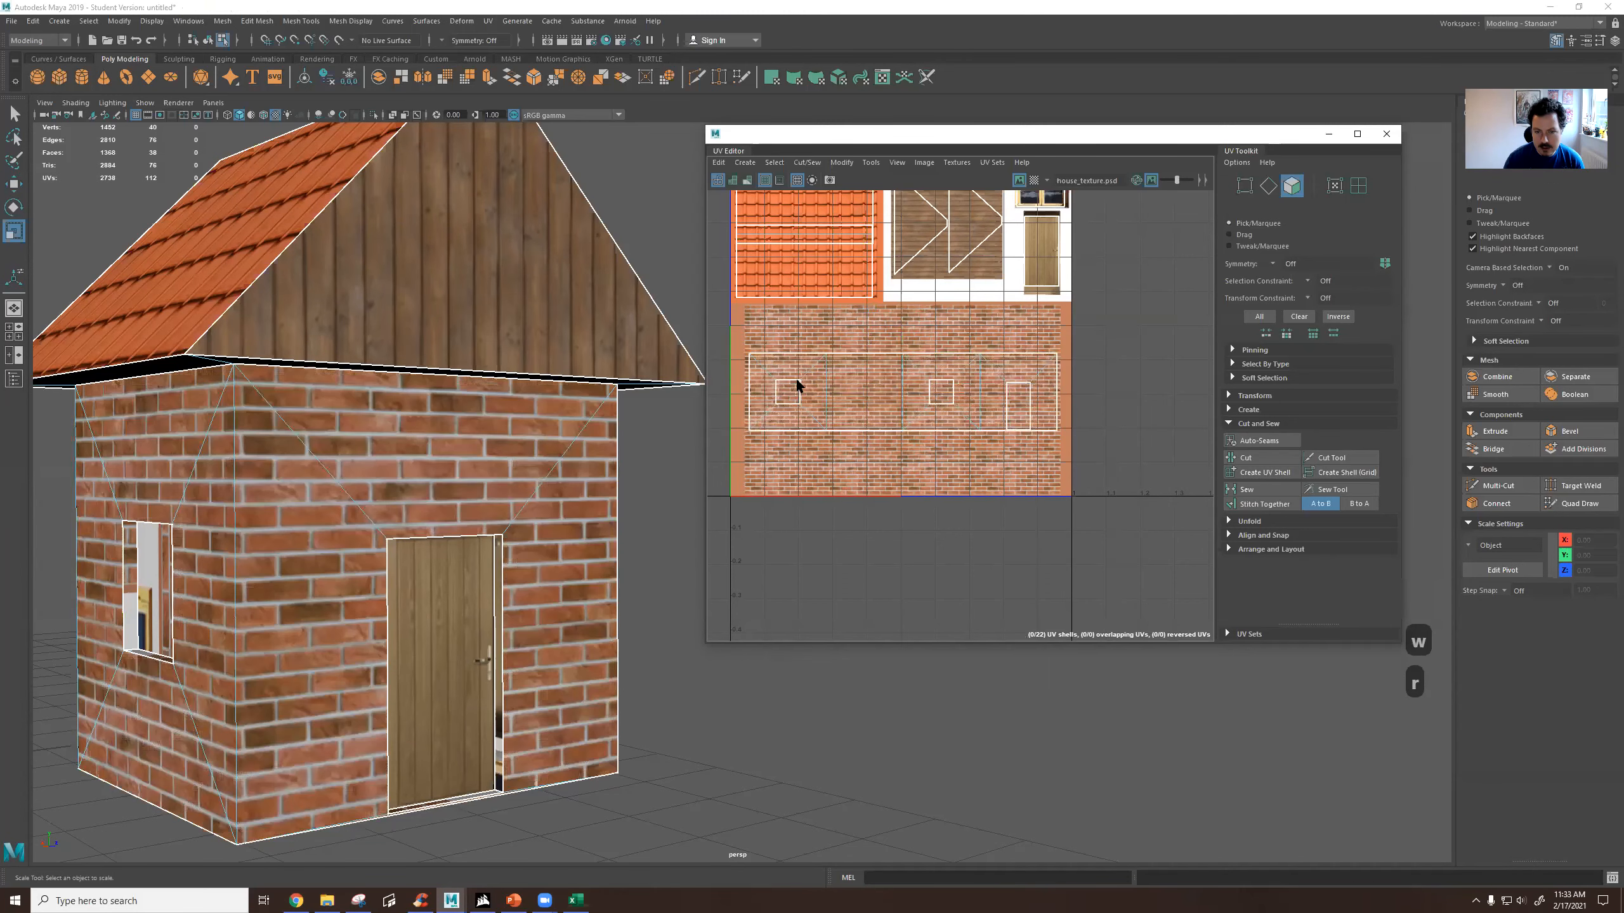
# Select the untextured window pane's face and move its UV shell down beside the window image of the texture.
pyautogui.scroll(-3, 832, 442)
pyautogui.keyDown('alt'); pyautogui.moveTo(599, 503); pyautogui.dragTo(1034, 352); pyautogui.keyUp('alt')
pyautogui.keyDown('alt'); pyautogui.moveTo(453, 466); pyautogui.dragTo(706, 430); pyautogui.keyUp('alt')
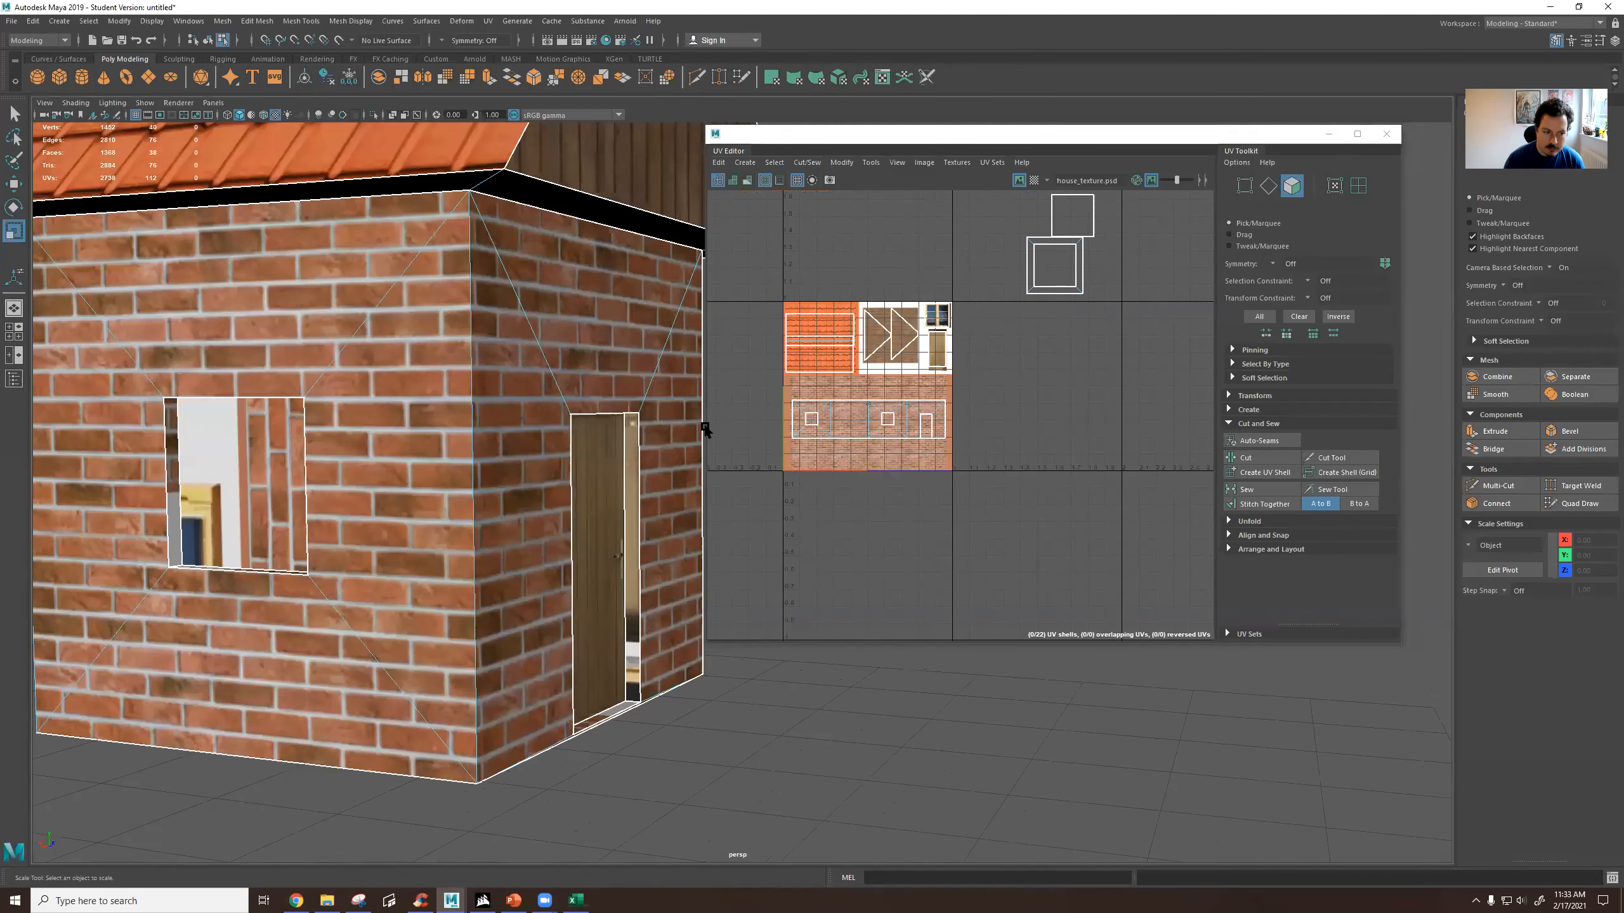
pyautogui.click(463, 445)
pyautogui.scroll(-8, 1016, 390)
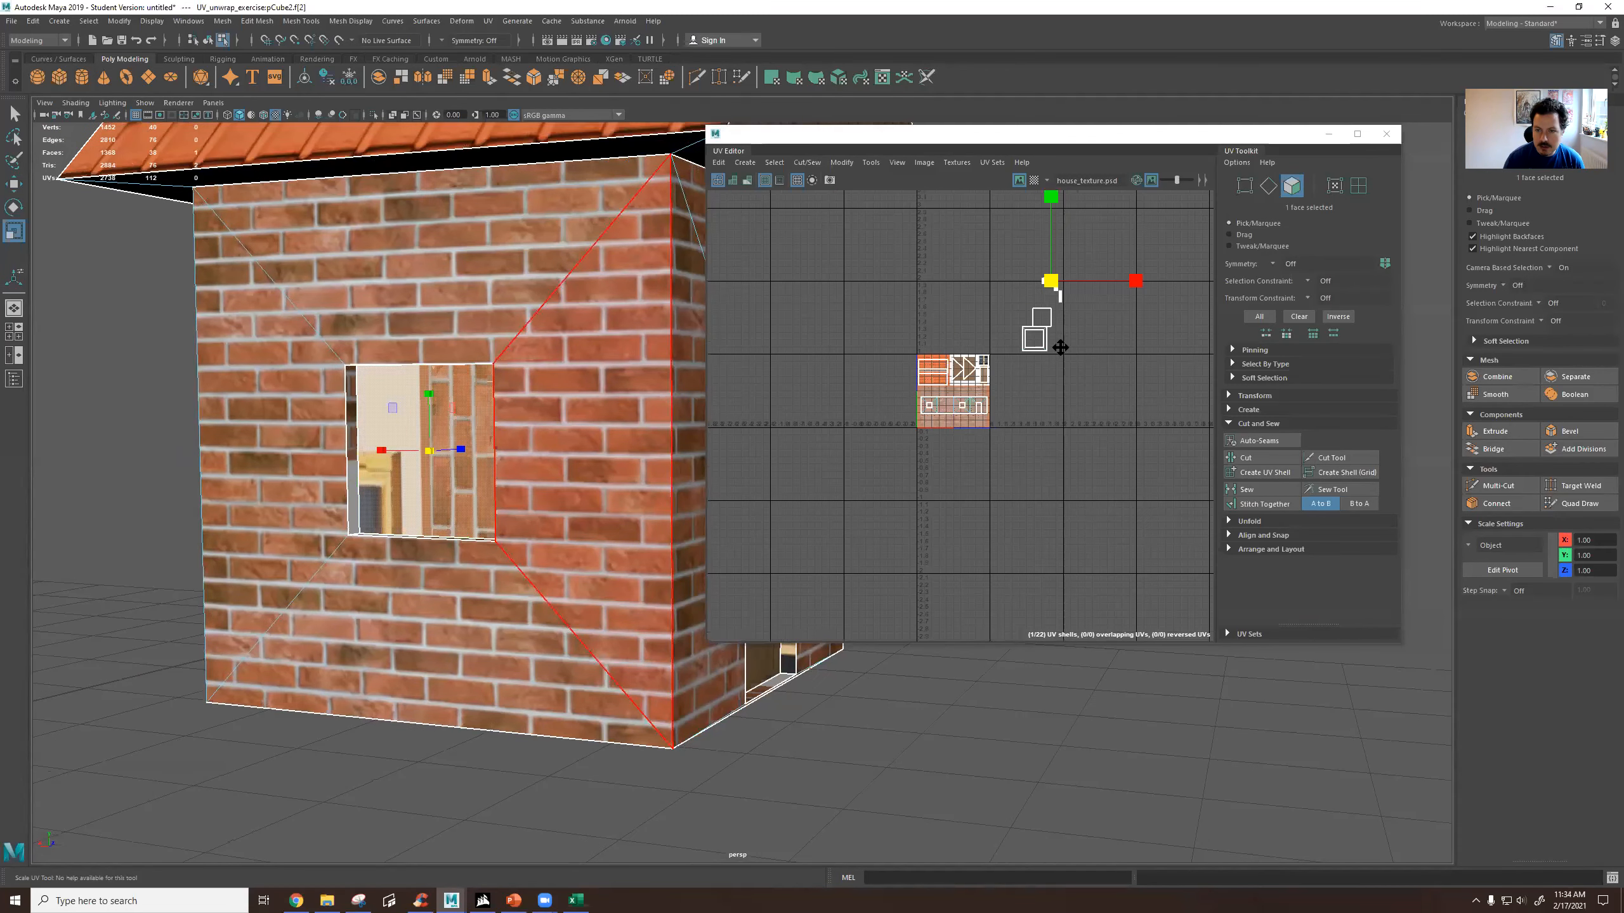
pyautogui.keyDown('alt'); pyautogui.moveTo(1059, 341); pyautogui.dragTo(1058, 391, button='middle'); pyautogui.keyUp('alt')
pyautogui.scroll(3, 1058, 390)
pyautogui.press('w')
pyautogui.scroll(3, 1049, 370)
pyautogui.moveTo(1052, 286); pyautogui.dragTo(898, 472)
# Undo the latest edits and copy the UVs of the already textured window pane on the opposite wall.
pyautogui.keyDown('alt'); pyautogui.moveTo(508, 406); pyautogui.dragTo(237, 507); pyautogui.keyUp('alt')
pyautogui.hotkey('ctrl', 'z')
pyautogui.hotkey('ctrl', 'z')
pyautogui.hotkey('ctrl', 'z')
pyautogui.hotkey('ctrl', 'z')
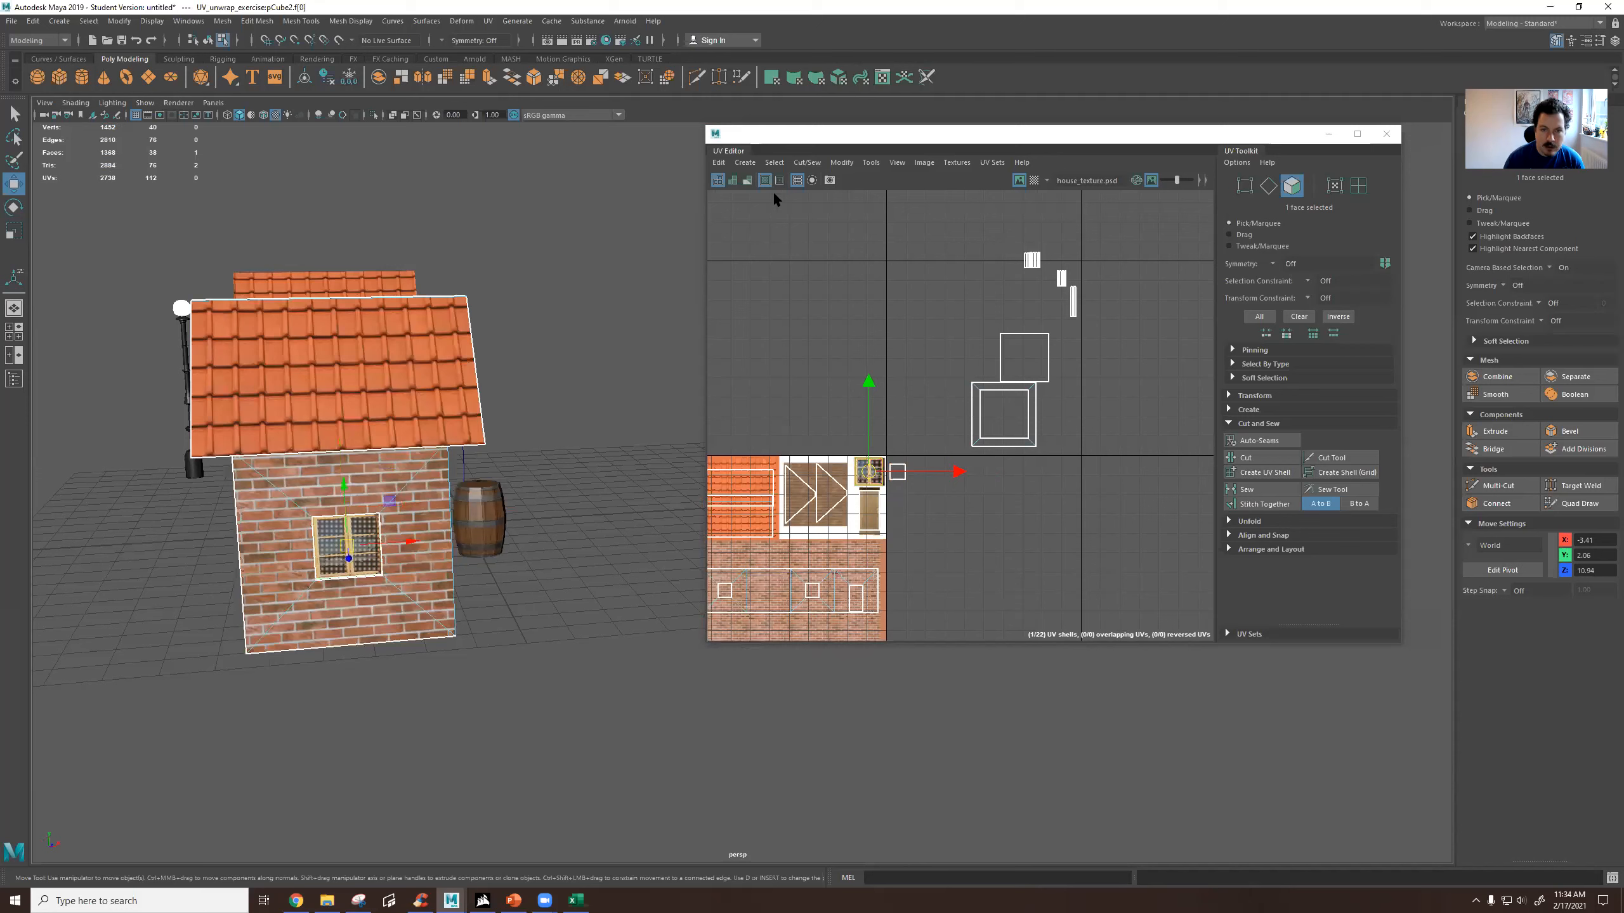
pyautogui.click(719, 164)
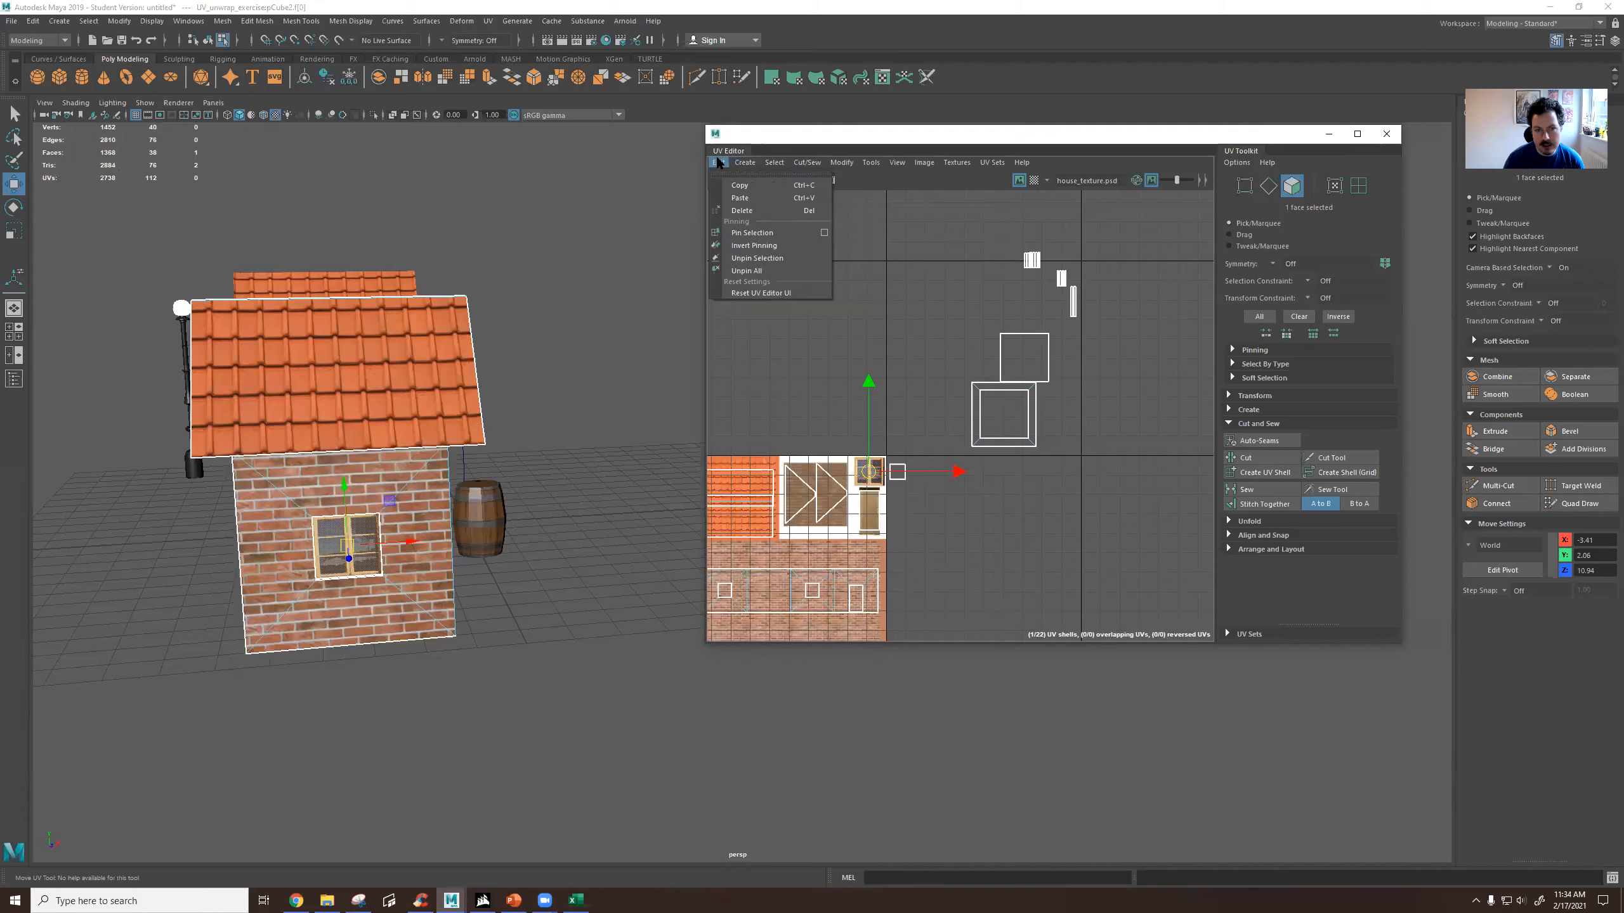
pyautogui.click(737, 187)
# Select the untextured window pane and paste the copied UVs onto it.
pyautogui.keyDown('alt'); pyautogui.moveTo(422, 541); pyautogui.dragTo(536, 614); pyautogui.keyUp('alt')
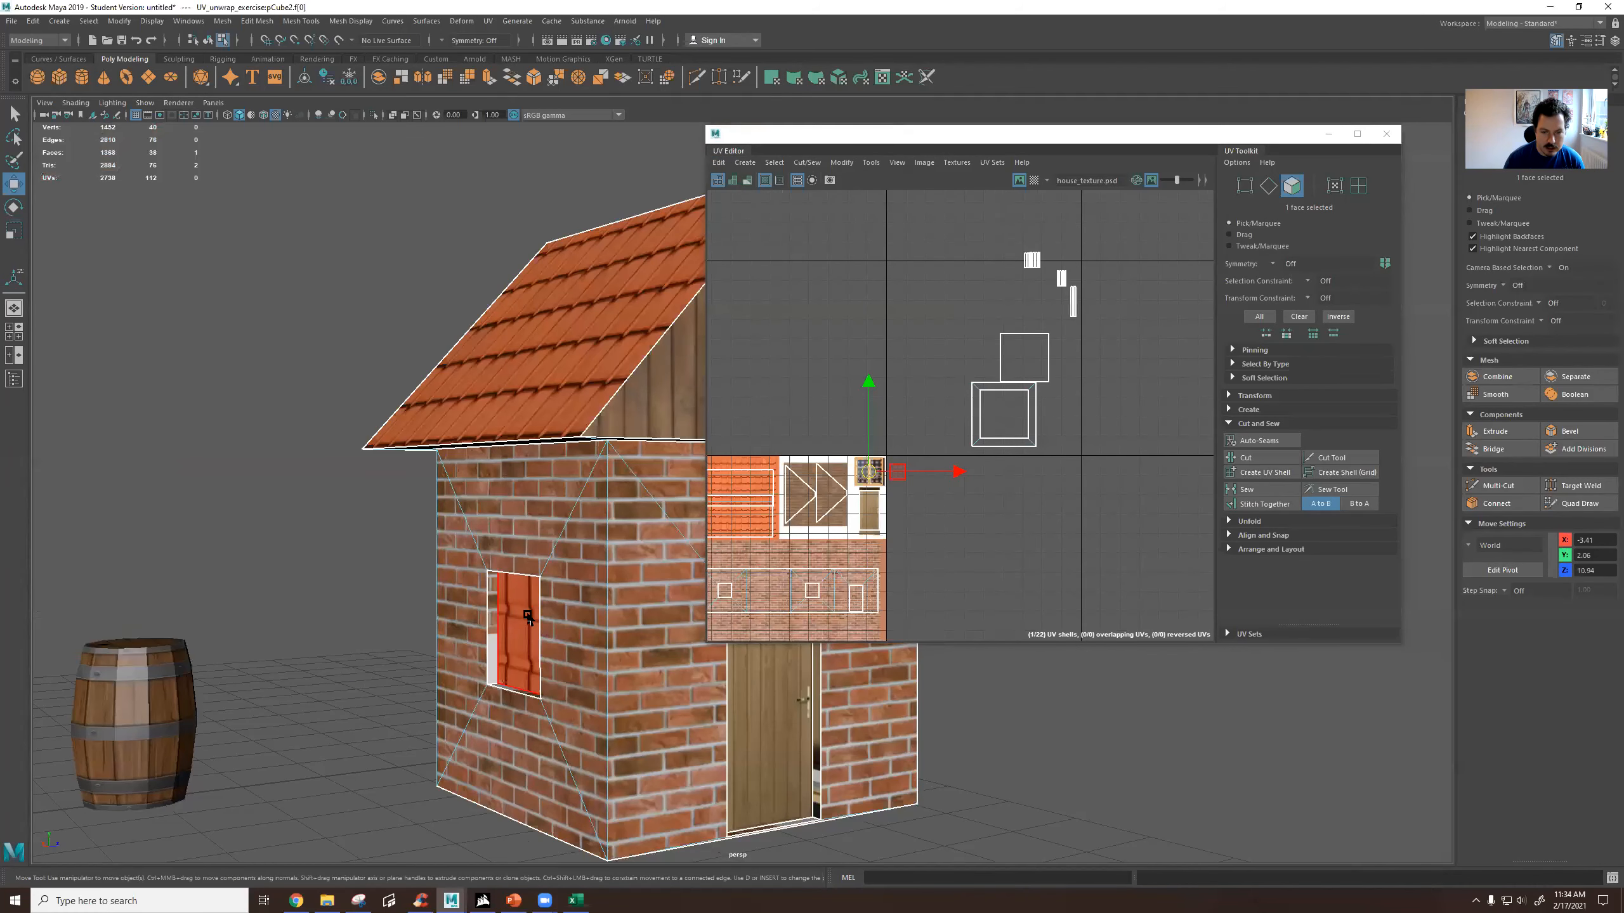
pyautogui.click(527, 616)
pyautogui.click(719, 162)
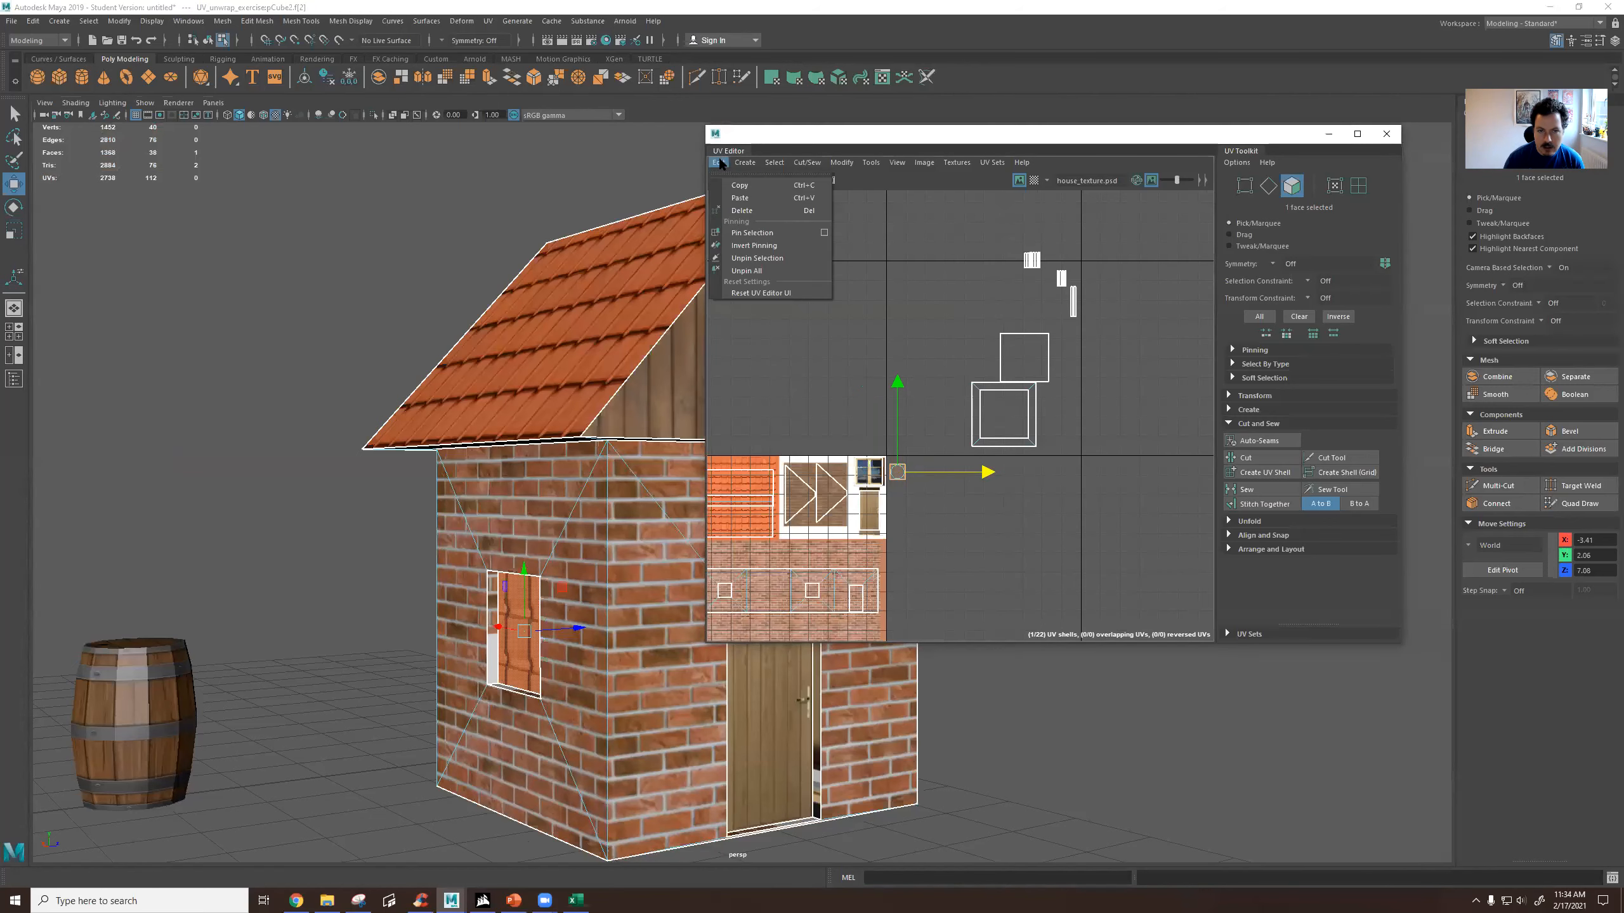
pyautogui.click(732, 199)
# Inspect the newly textured window and the door from several angles to check how the texture sits in the openings.
pyautogui.keyDown('alt'); pyautogui.moveTo(594, 519); pyautogui.dragTo(624, 478); pyautogui.keyUp('alt')
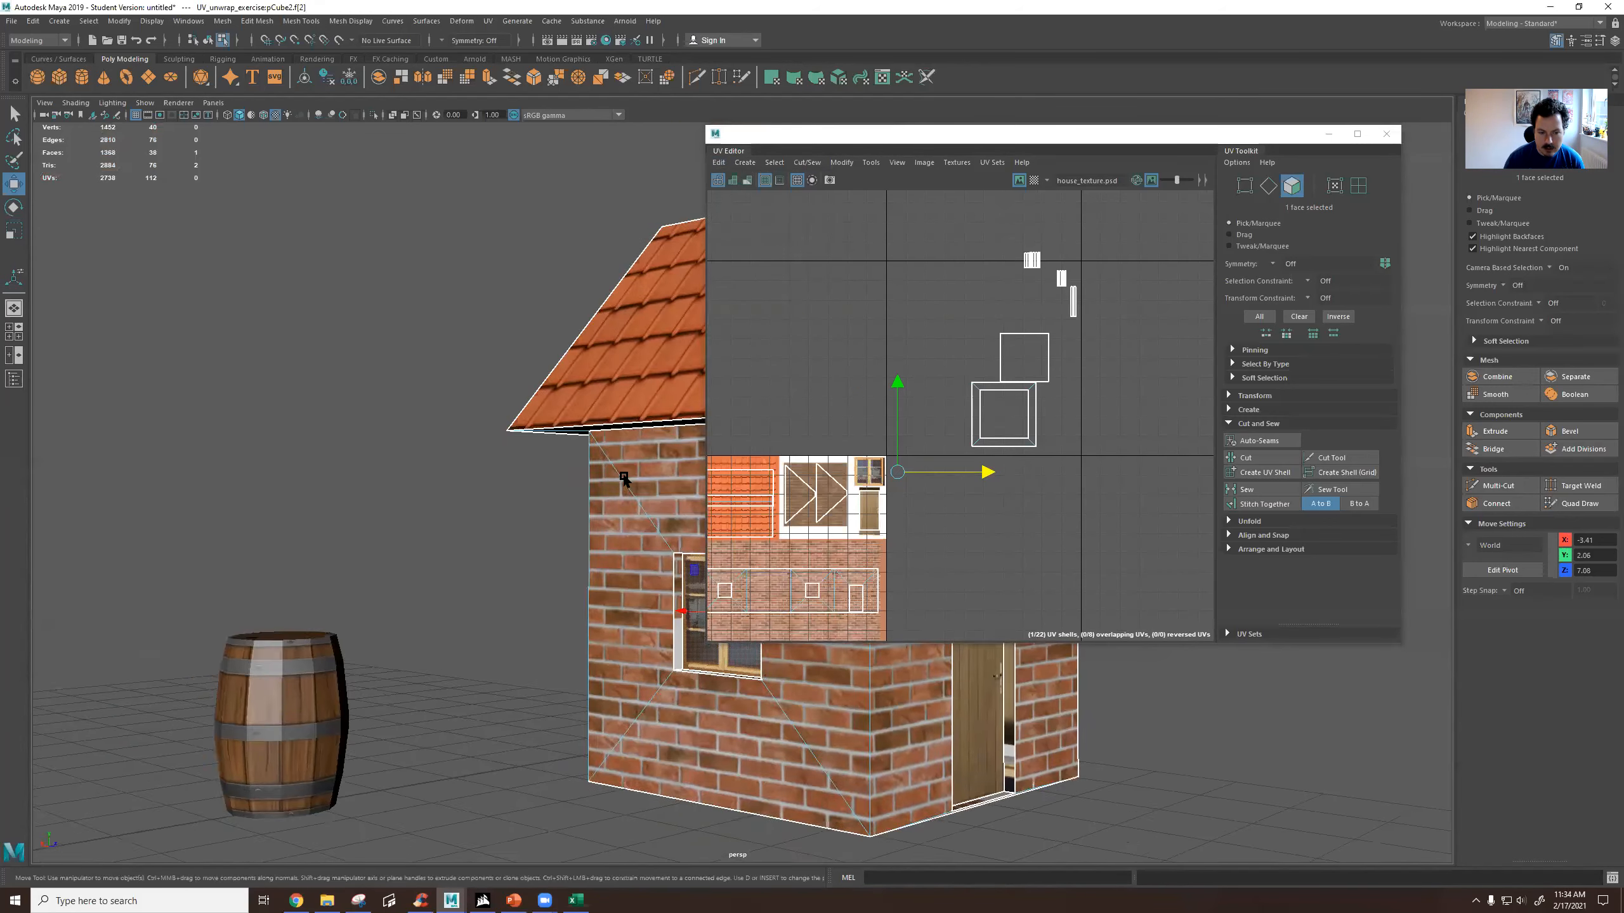
pyautogui.keyDown('alt'); pyautogui.moveTo(624, 479); pyautogui.dragTo(325, 411, button='middle'); pyautogui.keyUp('alt')
pyautogui.keyDown('alt'); pyautogui.moveTo(325, 410); pyautogui.dragTo(455, 433); pyautogui.keyUp('alt')
pyautogui.keyDown('alt'); pyautogui.moveTo(456, 433); pyautogui.dragTo(307, 445, button='middle'); pyautogui.keyUp('alt')
pyautogui.scroll(5, 308, 451)
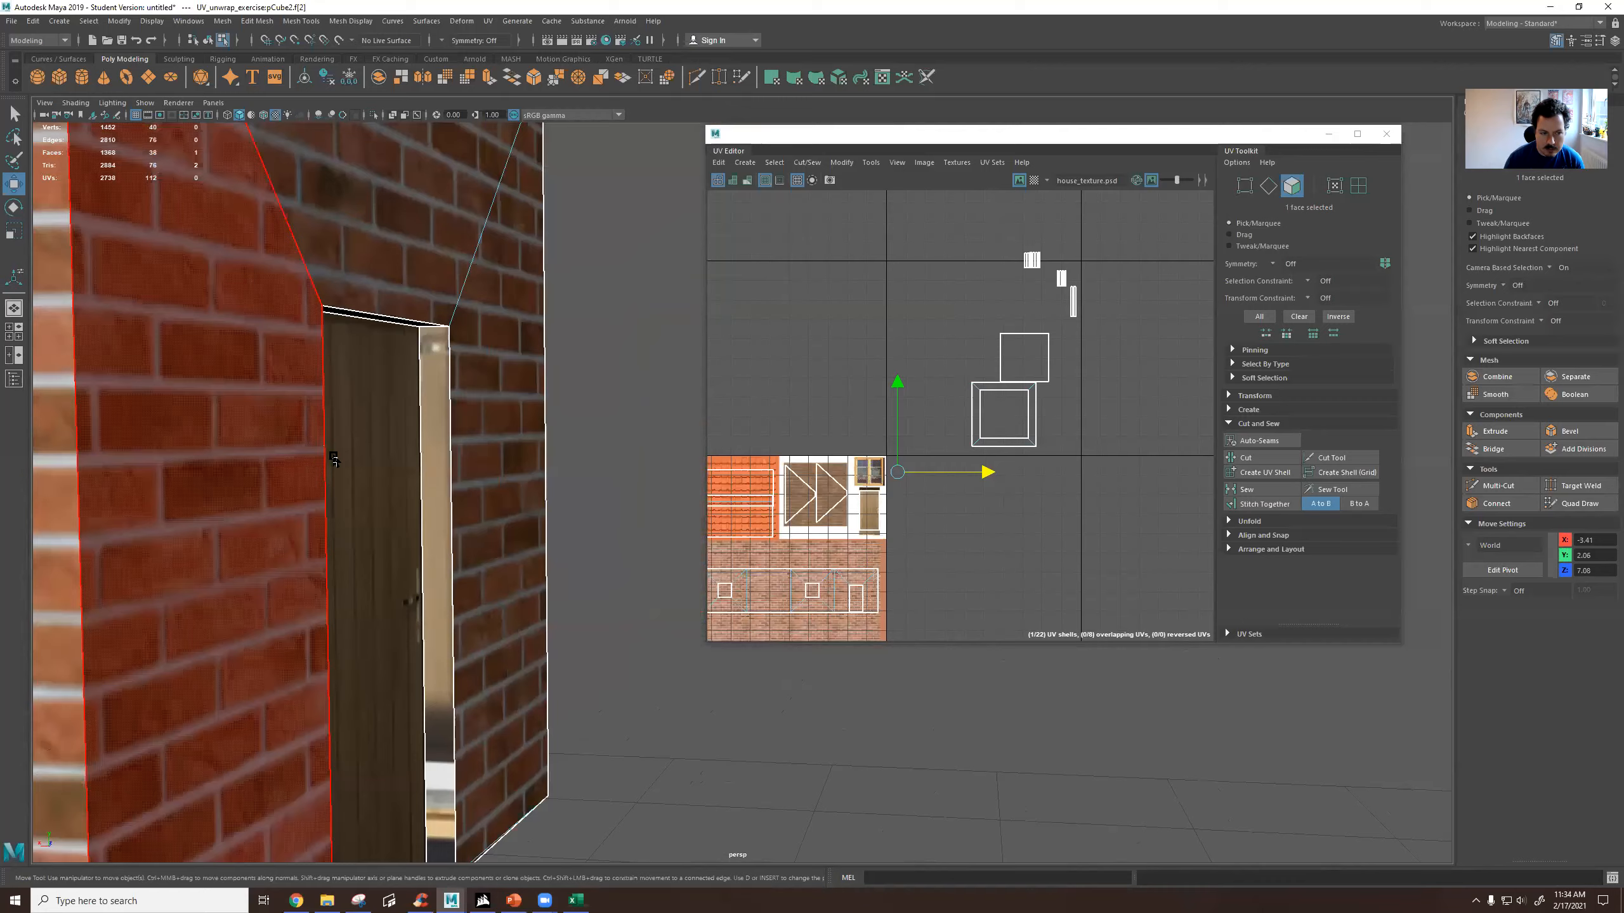
pyautogui.keyDown('alt'); pyautogui.moveTo(299, 467); pyautogui.dragTo(333, 454); pyautogui.keyUp('alt')
pyautogui.scroll(-5, 335, 451)
pyautogui.keyDown('alt'); pyautogui.moveTo(464, 325); pyautogui.dragTo(451, 370); pyautogui.keyUp('alt')
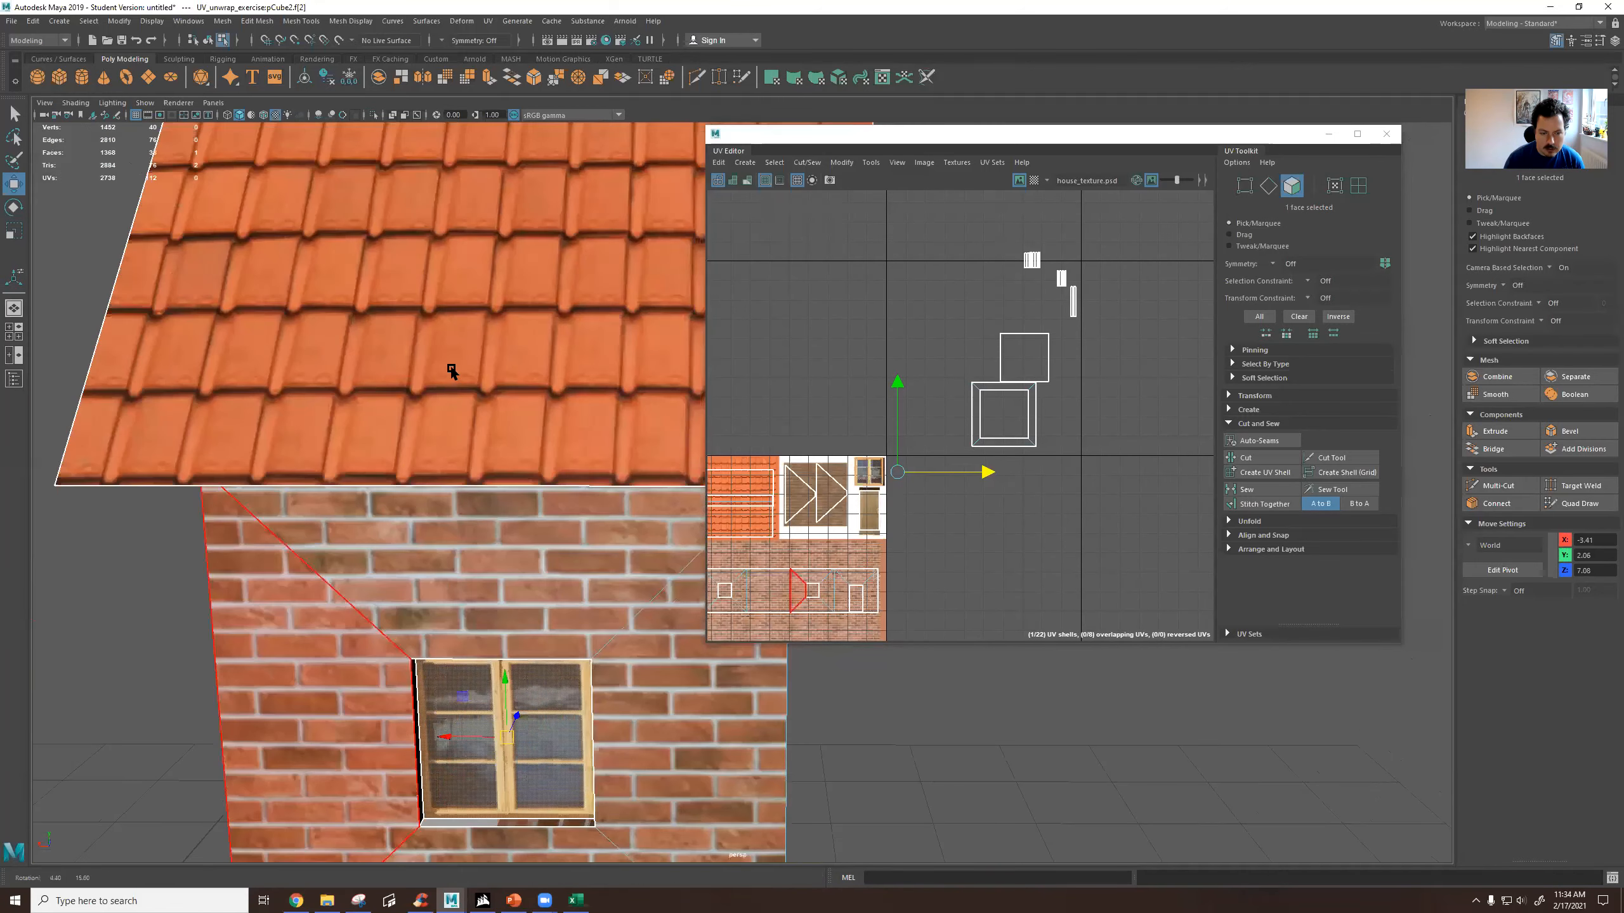
pyautogui.scroll(-3, 452, 370)
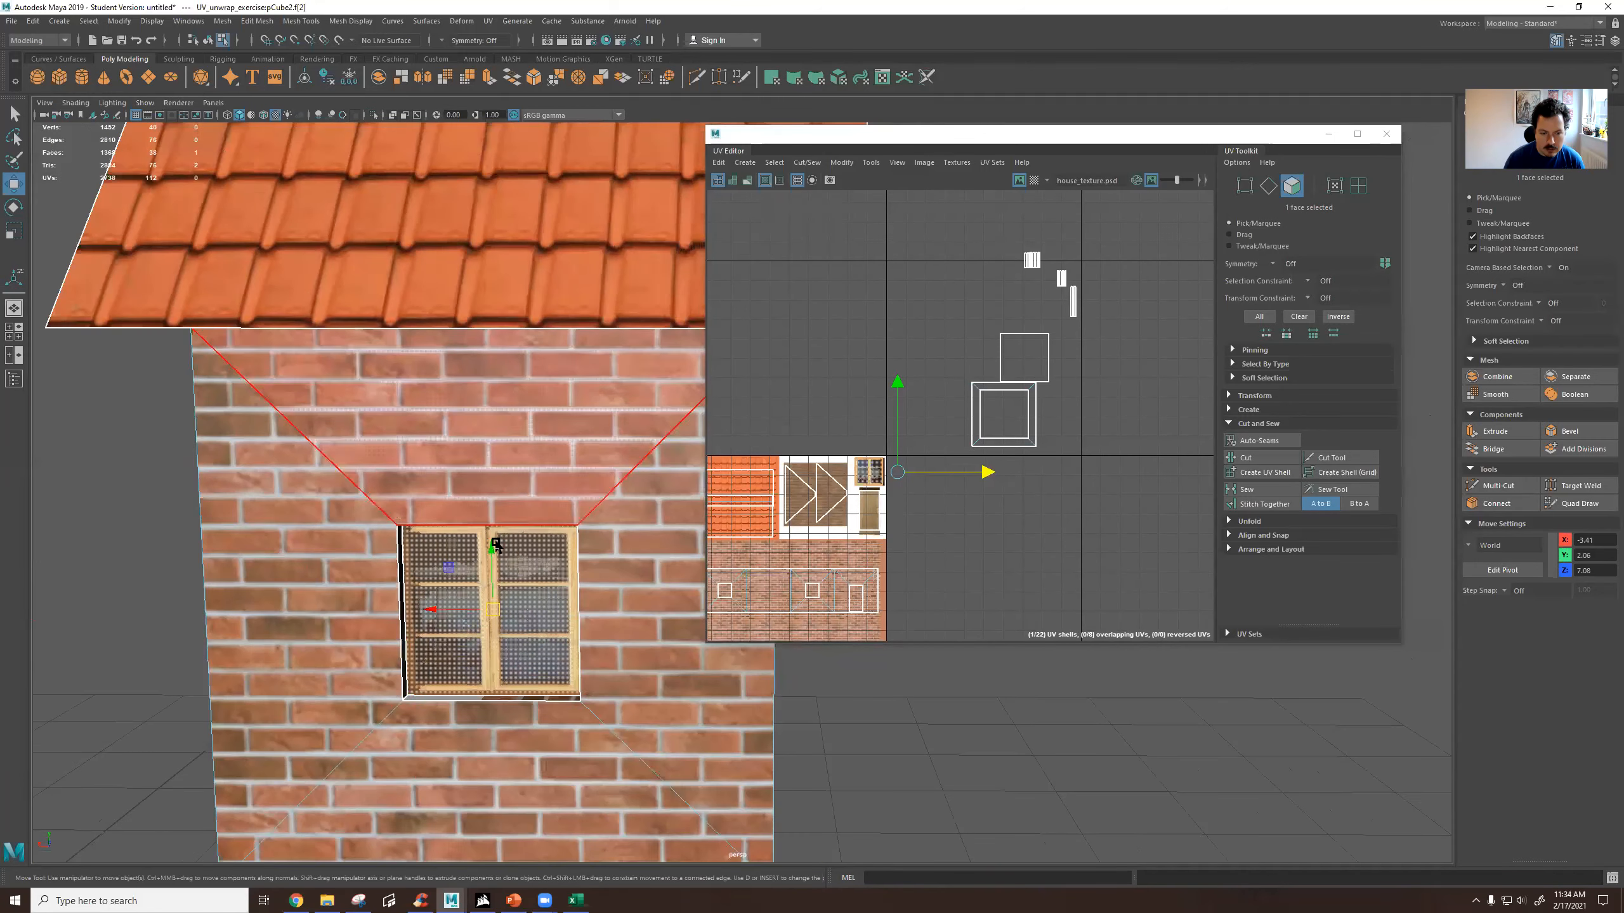
pyautogui.scroll(5, 493, 530)
pyautogui.scroll(-8, 426, 520)
pyautogui.keyDown('alt'); pyautogui.moveTo(426, 520); pyautogui.dragTo(373, 514); pyautogui.keyUp('alt')
pyautogui.scroll(4, 491, 498)
# Select the three groups of small narrow UV shells together and move them closer to the house texture.
pyautogui.moveTo(992, 239); pyautogui.dragTo(937, 354)
pyautogui.press('w')
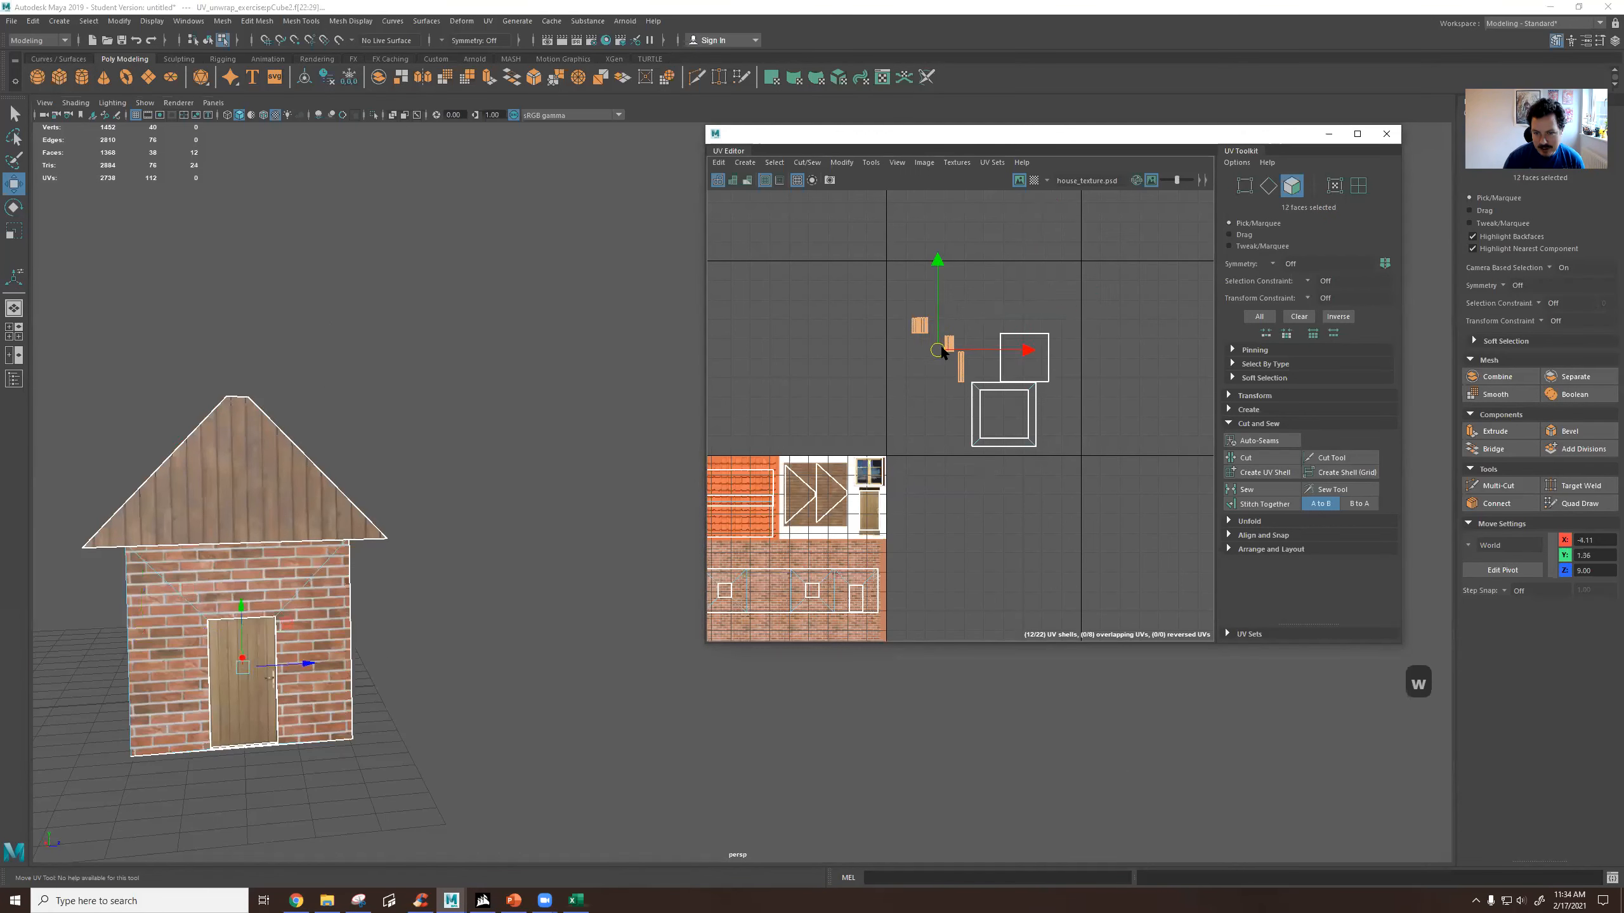
pyautogui.scroll(3, 935, 362)
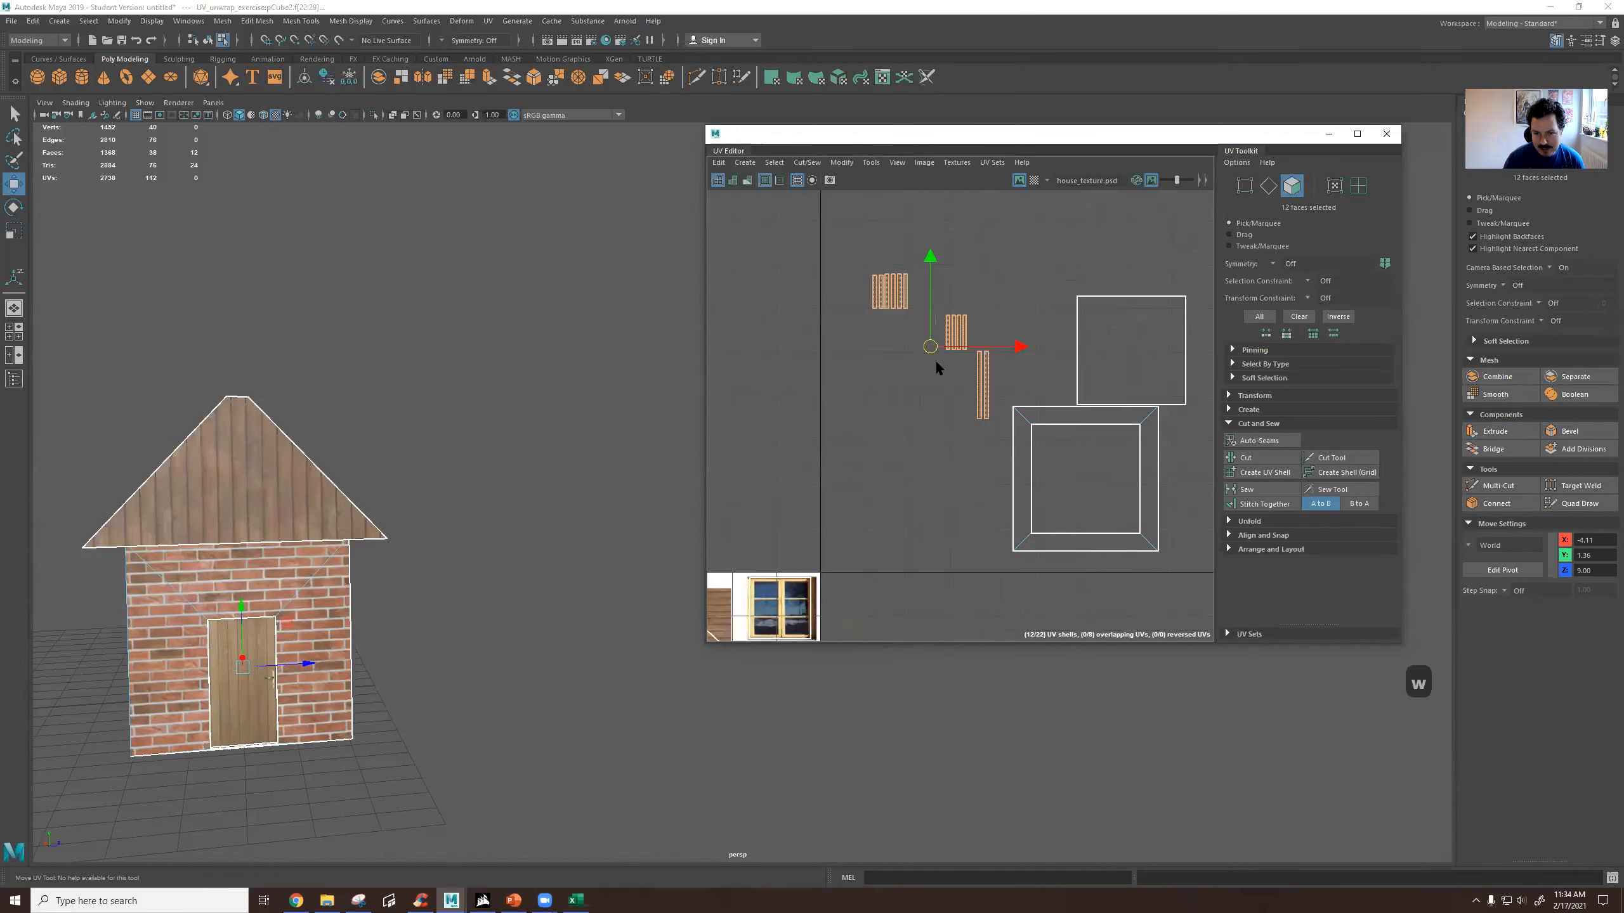
# Identify the remaining UV shells by selecting the narrow strips, the large square and the frame faces and checking them on the house.
pyautogui.click(906, 301)
pyautogui.click(976, 380)
pyautogui.click(1088, 359)
pyautogui.keyDown('alt'); pyautogui.moveTo(384, 614); pyautogui.dragTo(538, 477); pyautogui.keyUp('alt')
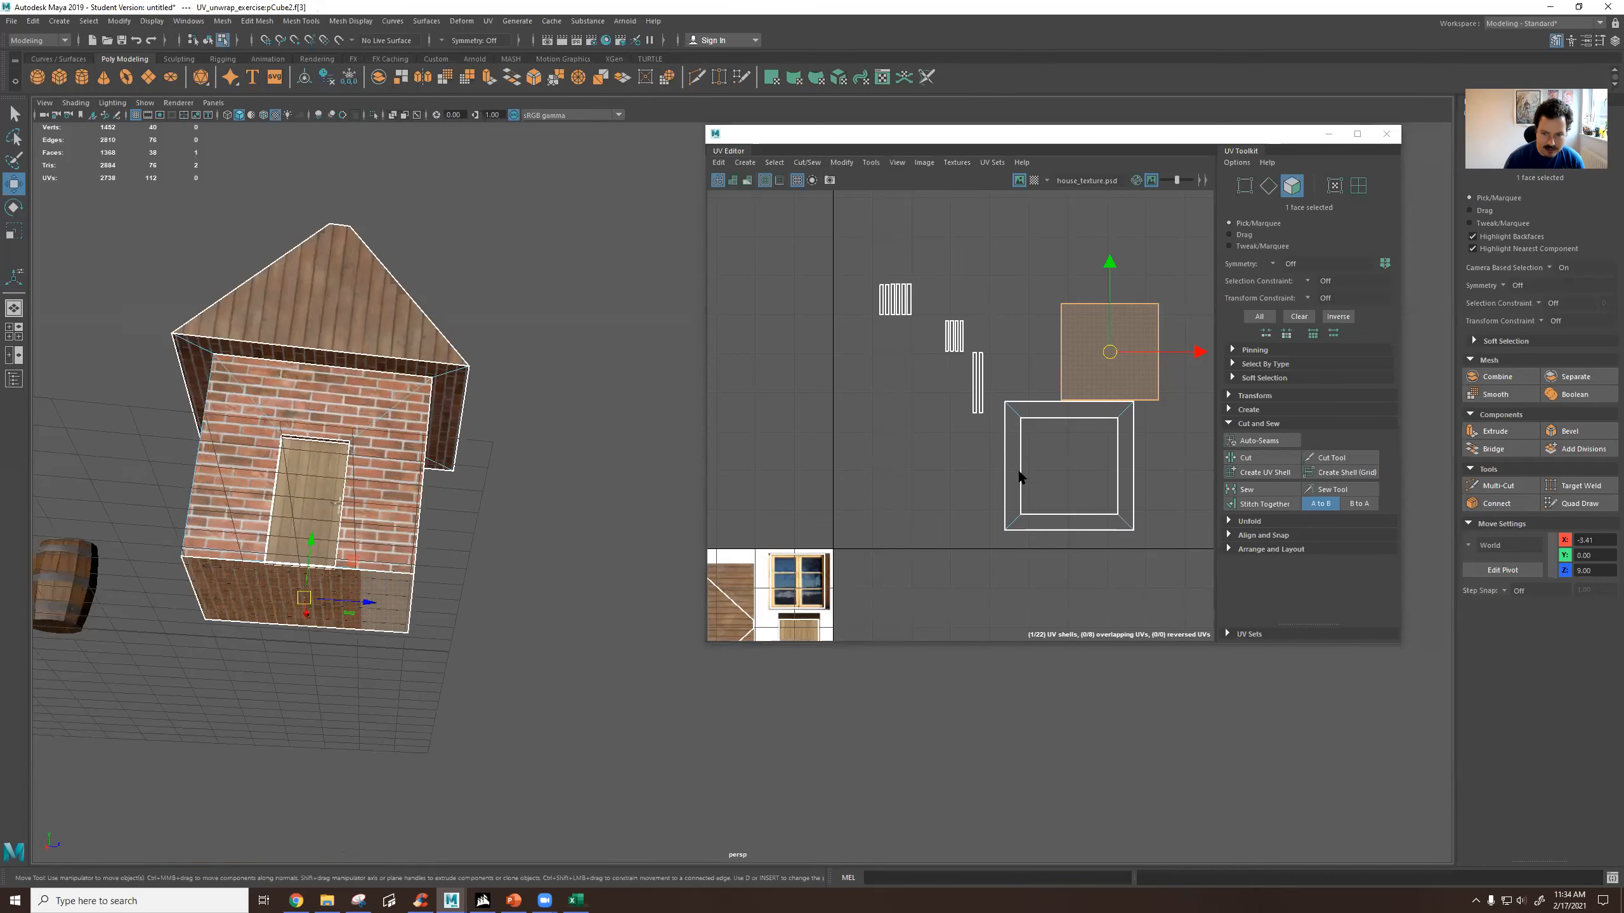
pyautogui.click(1011, 457)
pyautogui.click(1058, 414)
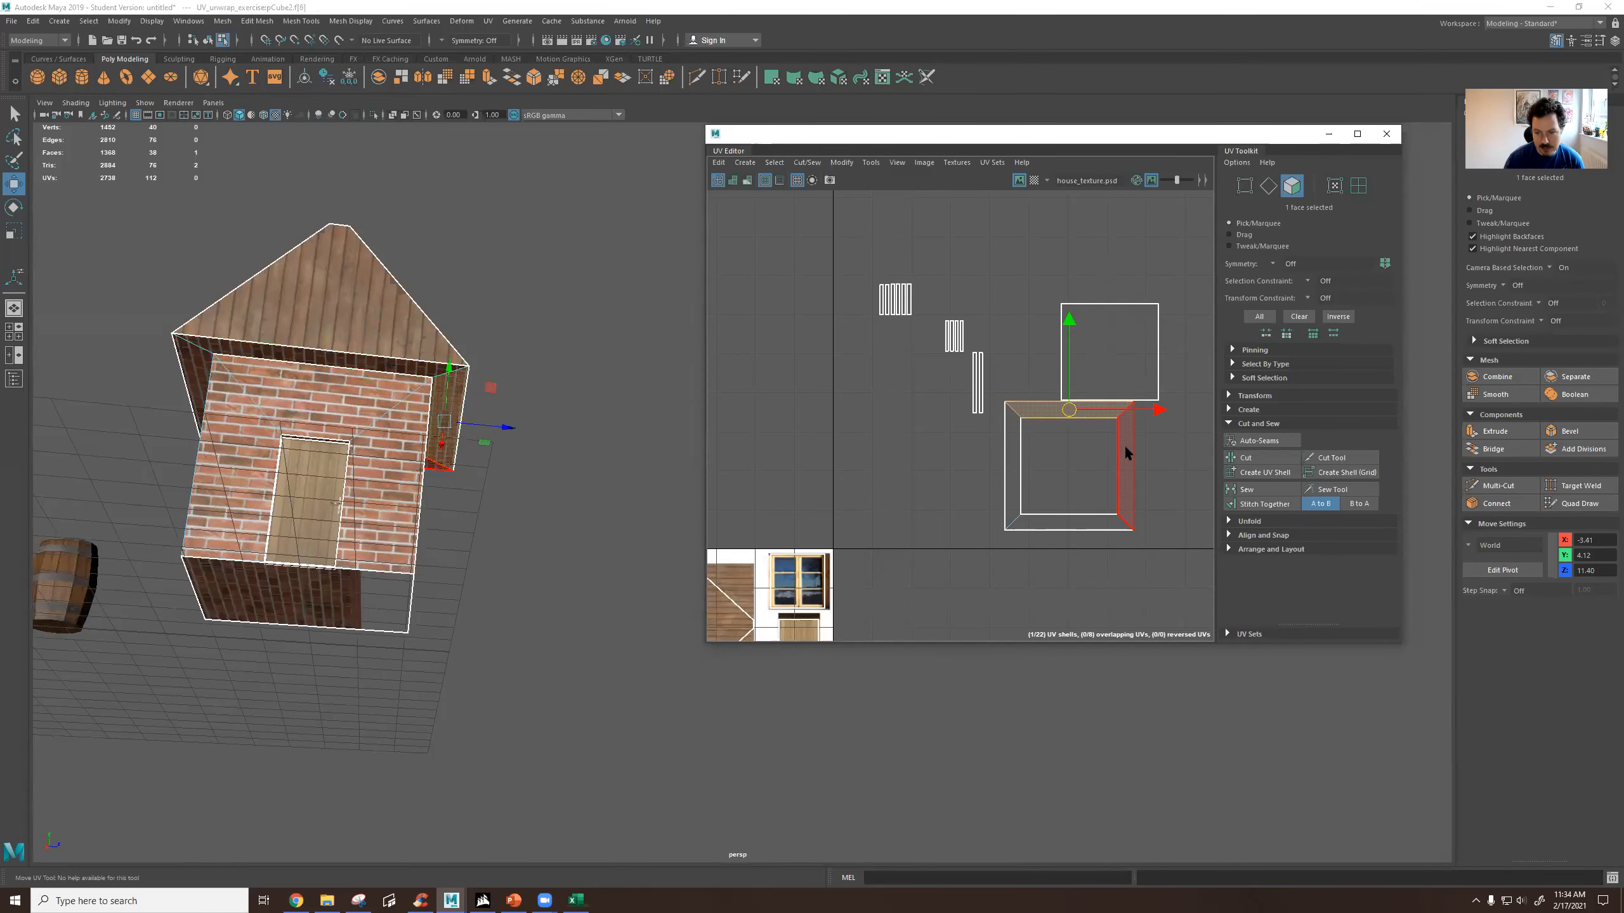
pyautogui.click(1124, 453)
pyautogui.click(1090, 523)
pyautogui.keyDown('alt'); pyautogui.moveTo(498, 496); pyautogui.dragTo(174, 440); pyautogui.keyUp('alt')
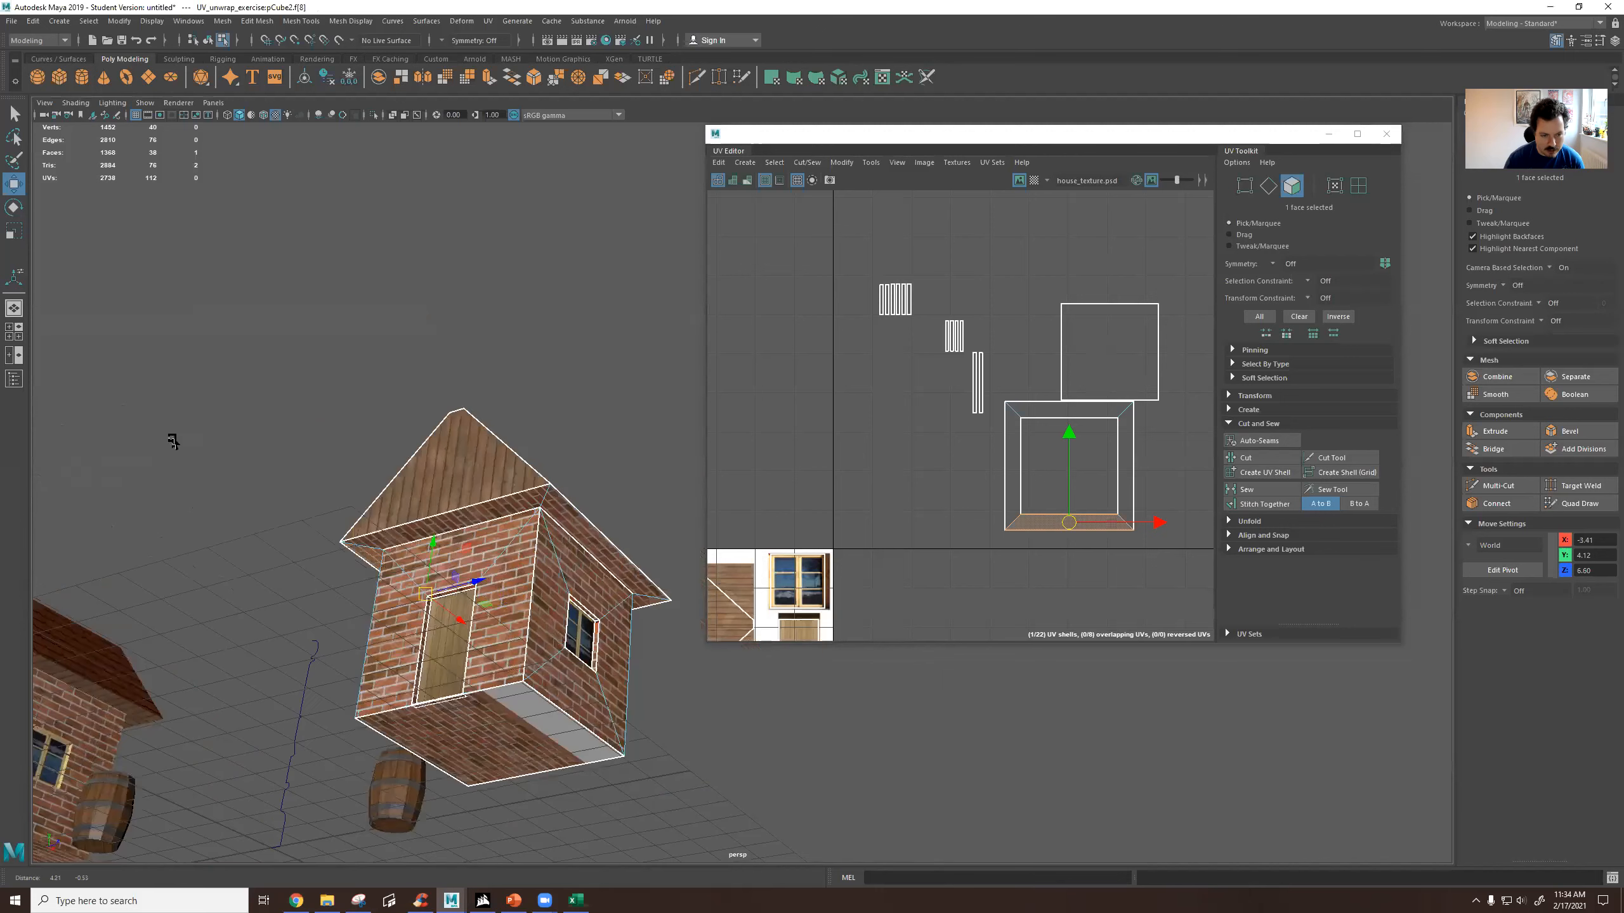
pyautogui.keyDown('alt'); pyautogui.moveTo(476, 572); pyautogui.dragTo(418, 564, button='middle'); pyautogui.keyUp('alt')
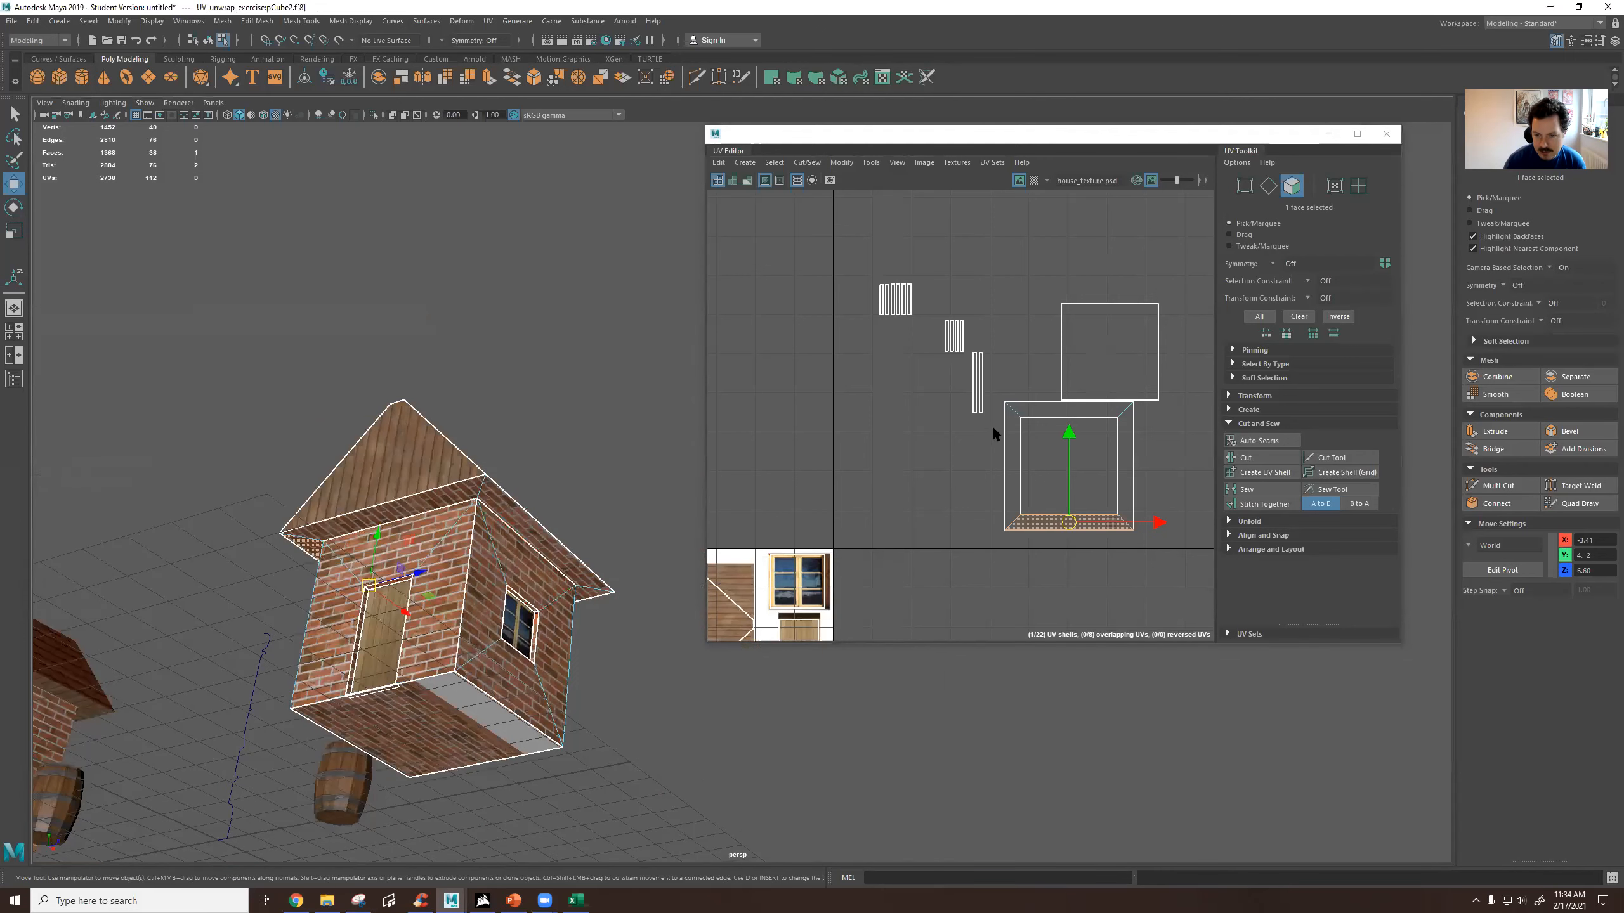
# Select the roof underside's frame-shaped UV shell, move it onto the wood plank texture and scale it to fit.
pyautogui.doubleClick(1078, 523)
pyautogui.scroll(-3, 1078, 523)
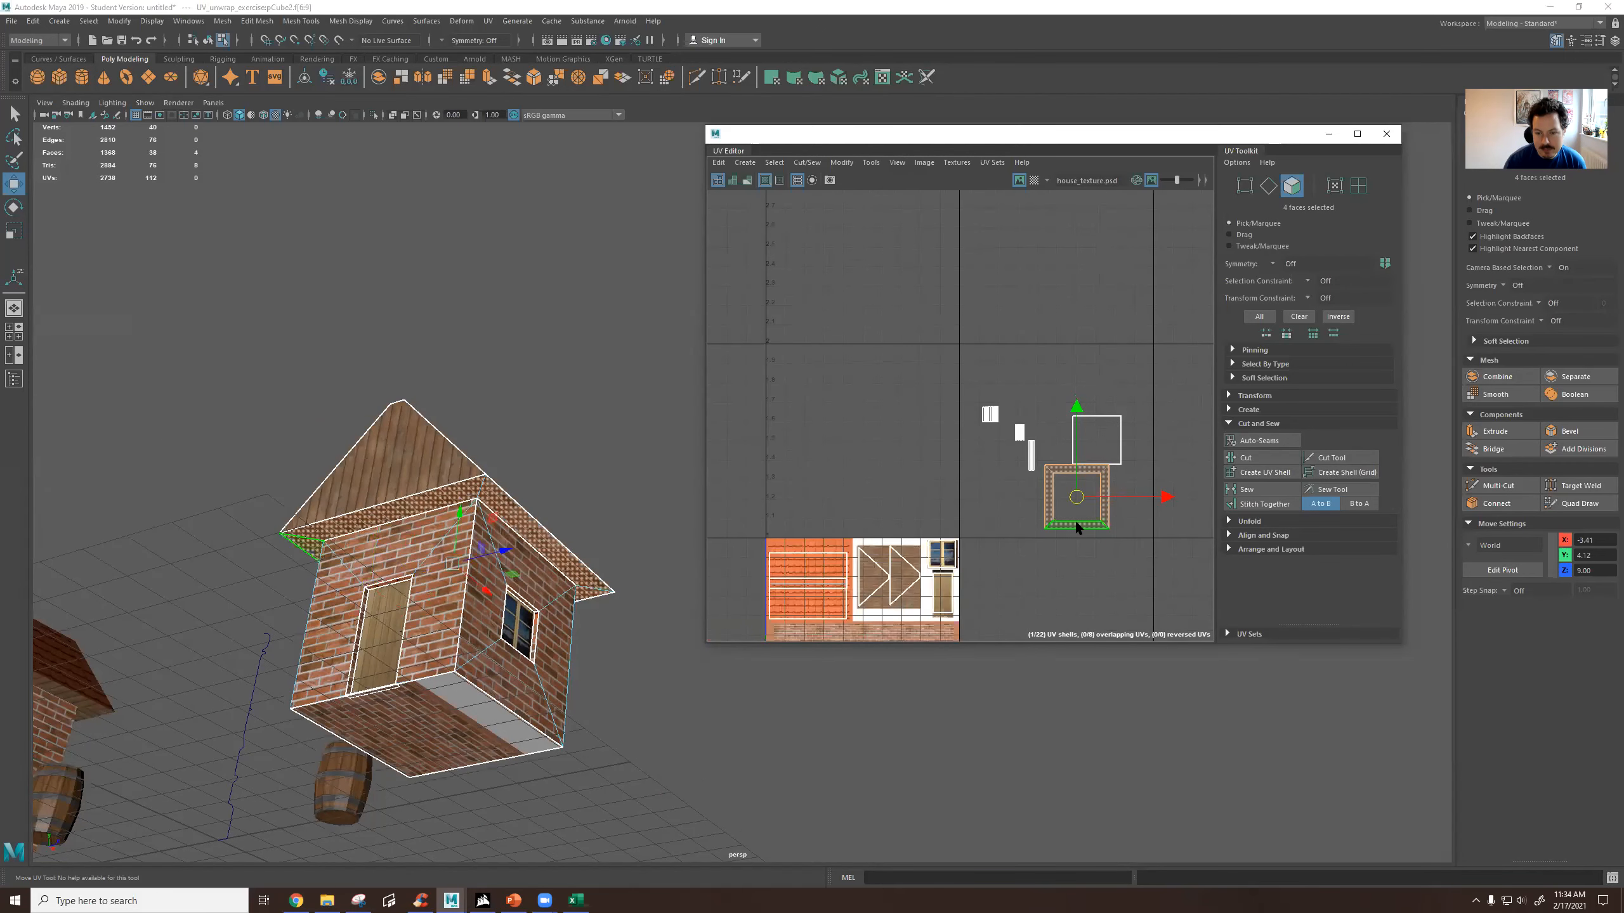
pyautogui.keyDown('alt'); pyautogui.moveTo(1076, 521); pyautogui.dragTo(1086, 409, button='middle'); pyautogui.keyUp('alt')
pyautogui.moveTo(1093, 383); pyautogui.dragTo(914, 436)
pyautogui.scroll(2, 903, 479)
pyautogui.scroll(2, 903, 479)
pyautogui.press('r')
pyautogui.press('w')
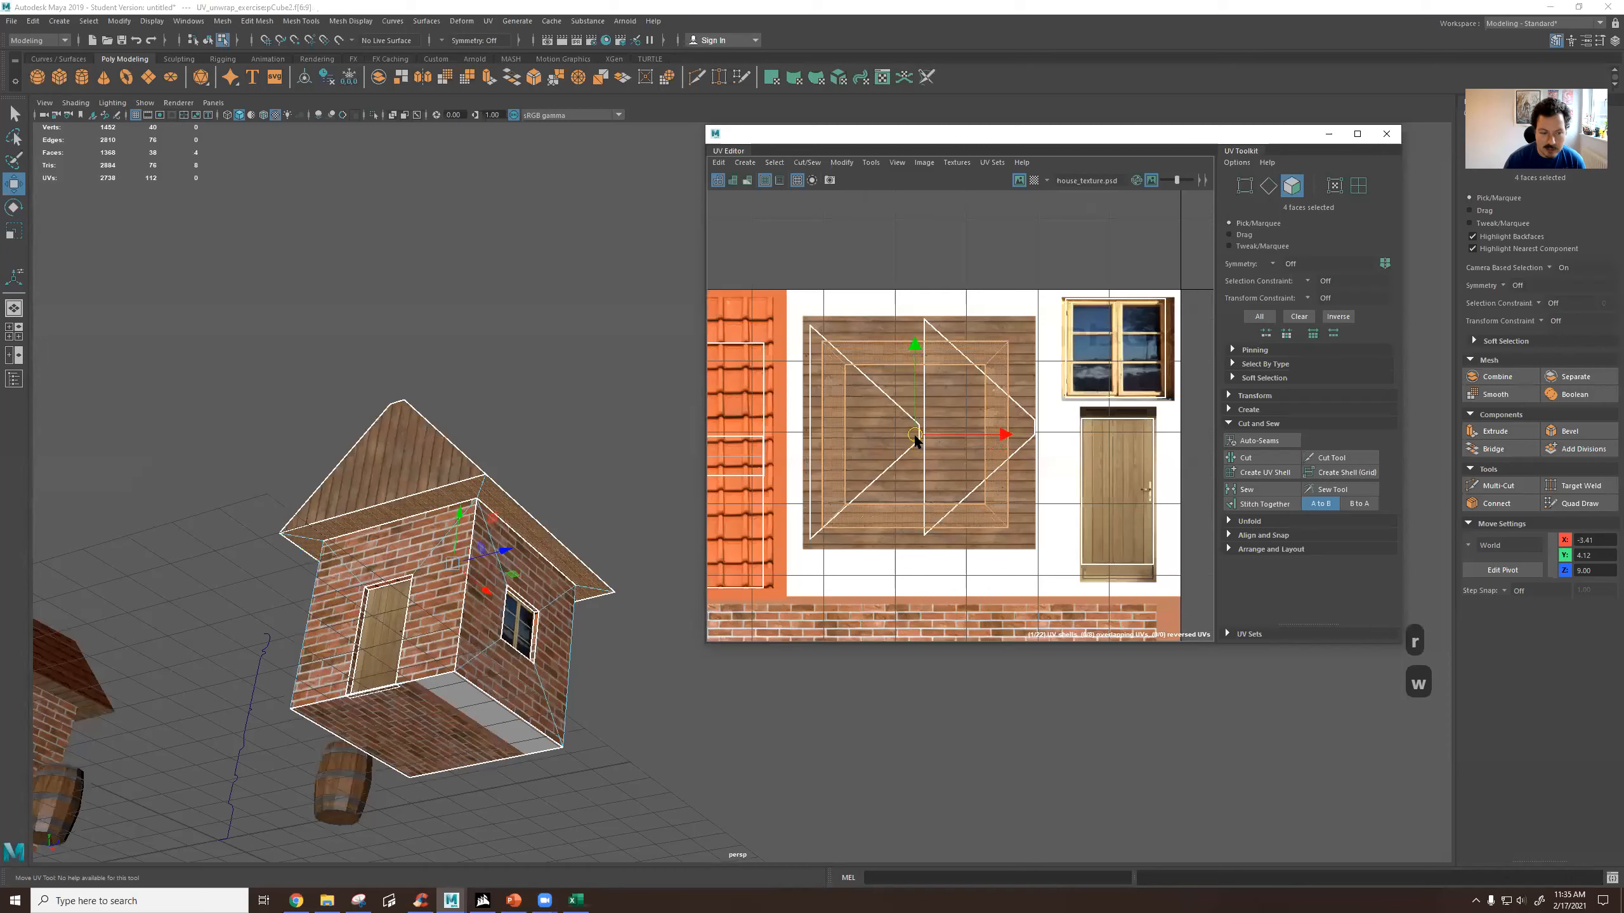
pyautogui.keyDown('alt'); pyautogui.moveTo(631, 460); pyautogui.dragTo(542, 576); pyautogui.keyUp('alt')
pyautogui.click(415, 572)
pyautogui.keyDown('alt'); pyautogui.moveTo(542, 576); pyautogui.dragTo(613, 633, button='middle'); pyautogui.keyUp('alt')
pyautogui.scroll(-6, 612, 630)
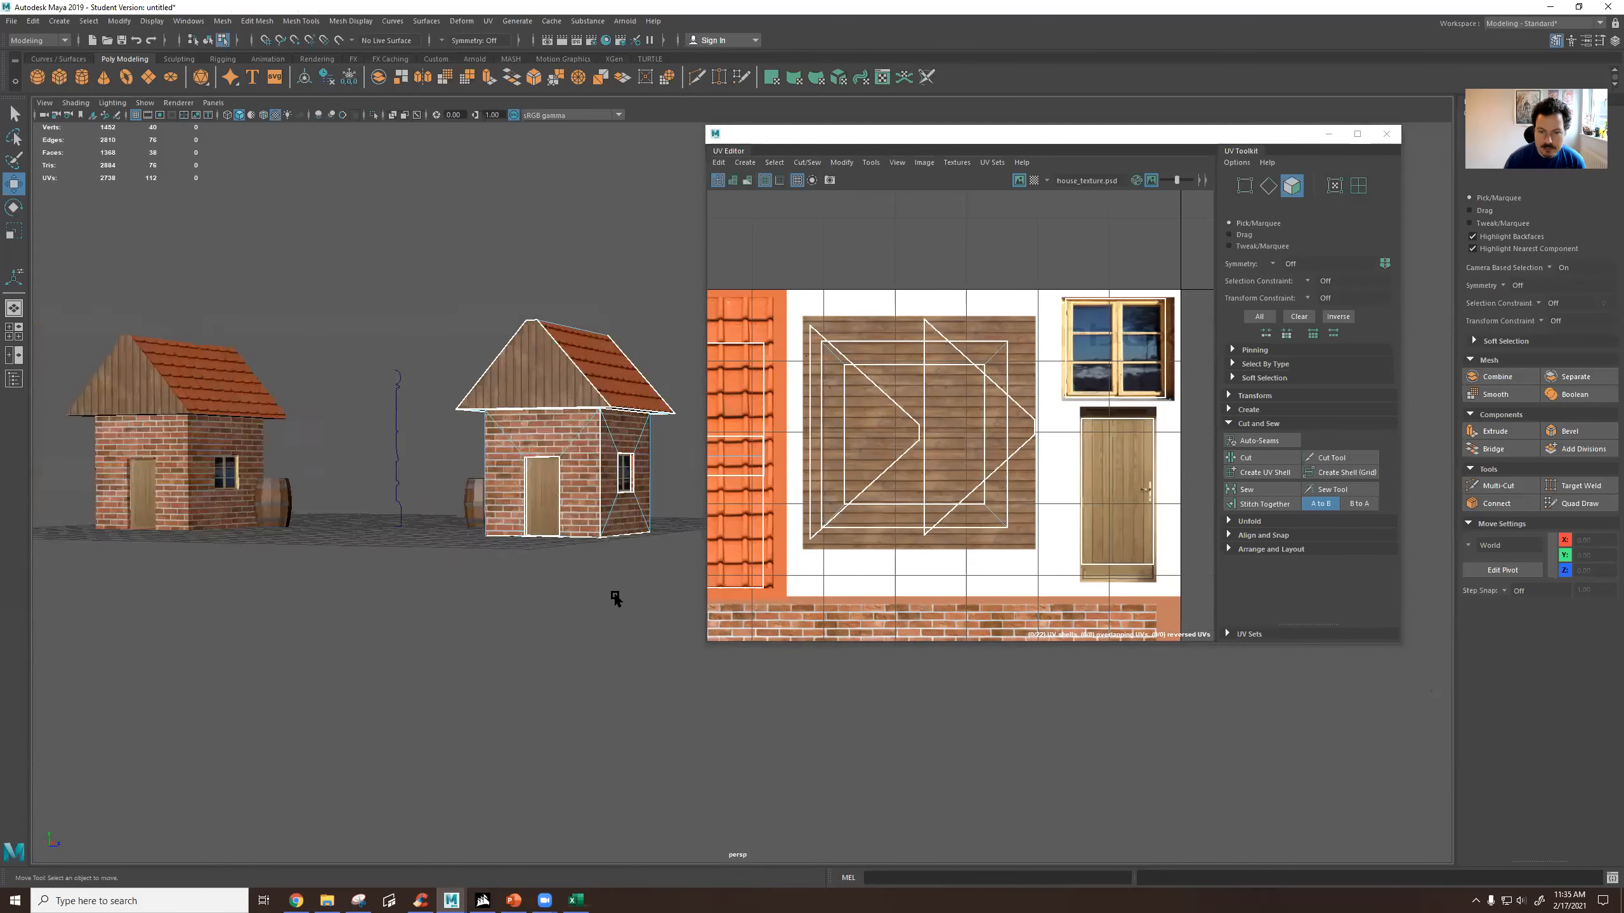
# Select the floor's square UV shell and move it over the house texture.
pyautogui.keyDown('alt'); pyautogui.moveTo(573, 521); pyautogui.dragTo(566, 640); pyautogui.keyUp('alt')
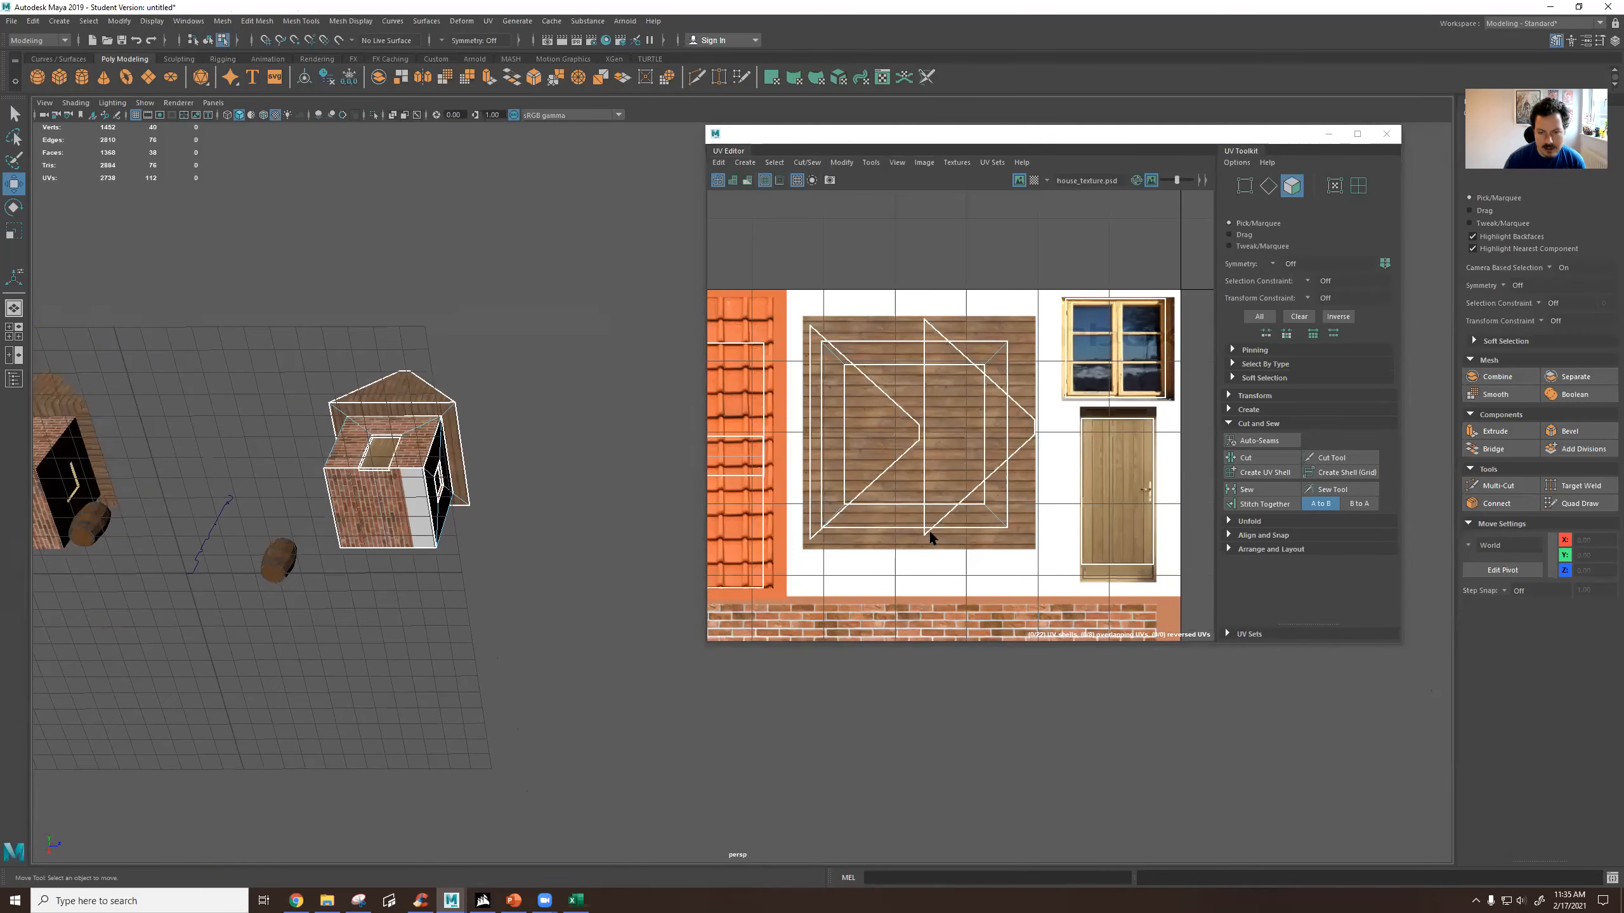
pyautogui.scroll(-4, 929, 530)
pyautogui.scroll(-3, 1009, 390)
pyautogui.click(1158, 318)
pyautogui.moveTo(1158, 320); pyautogui.dragTo(916, 534, button='middle')
pyautogui.moveTo(913, 528); pyautogui.dragTo(957, 482)
# Shrink the floor's UV shell to a tiny square and position it inside one blue glass pane of the window texture.
pyautogui.press('r')
pyautogui.press('q')
pyautogui.press('w')
pyautogui.press('t')
pyautogui.press('r')
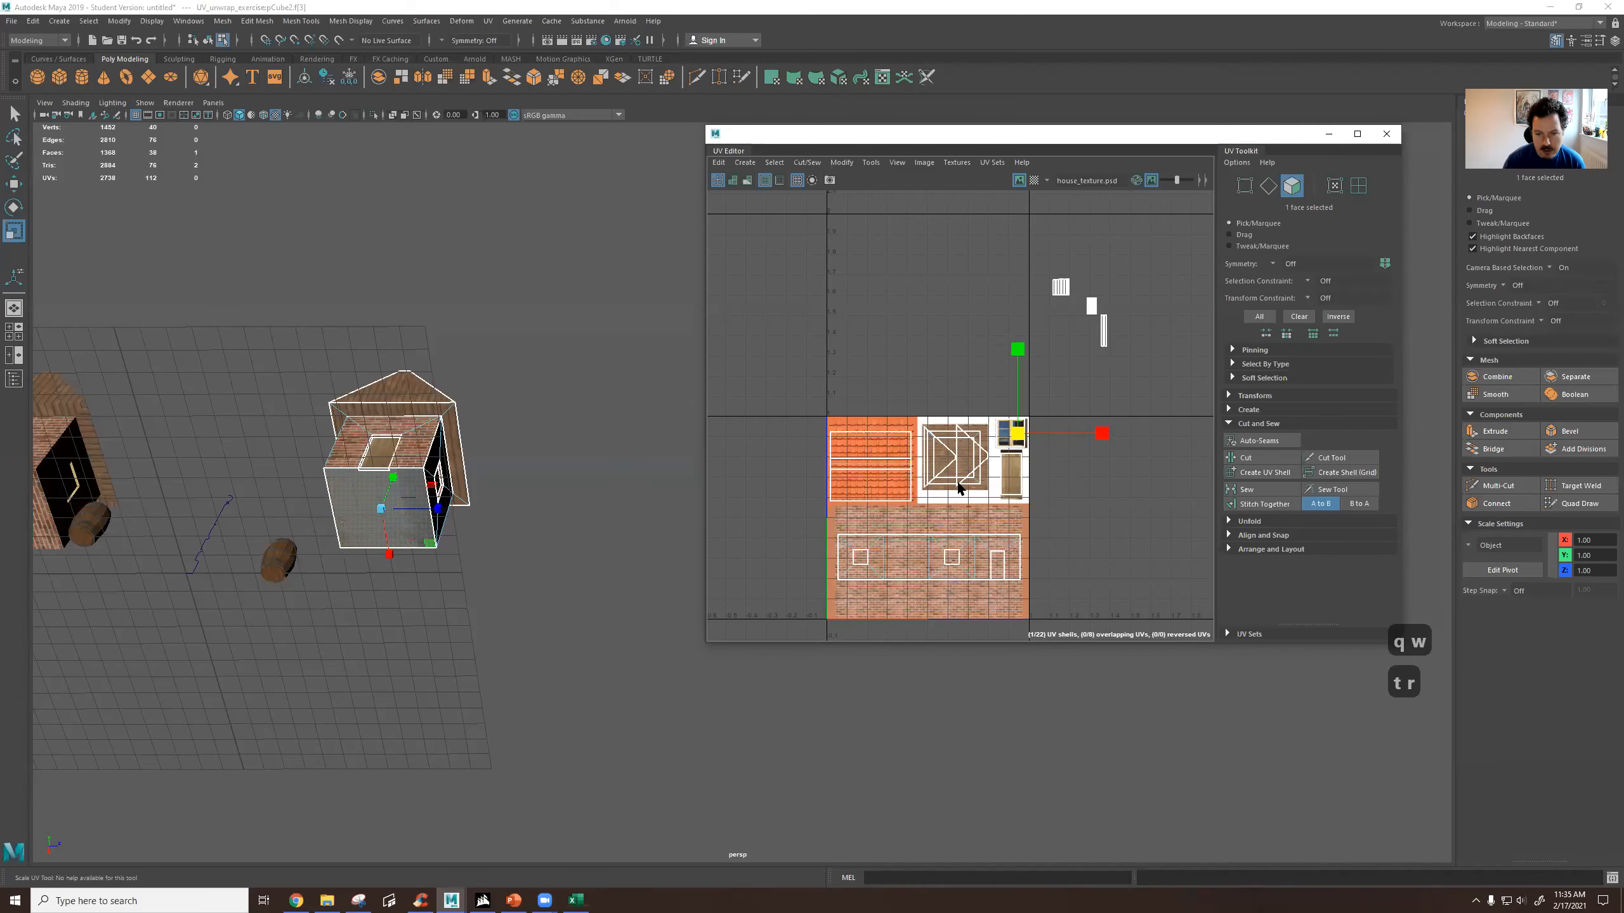
pyautogui.scroll(10, 1023, 435)
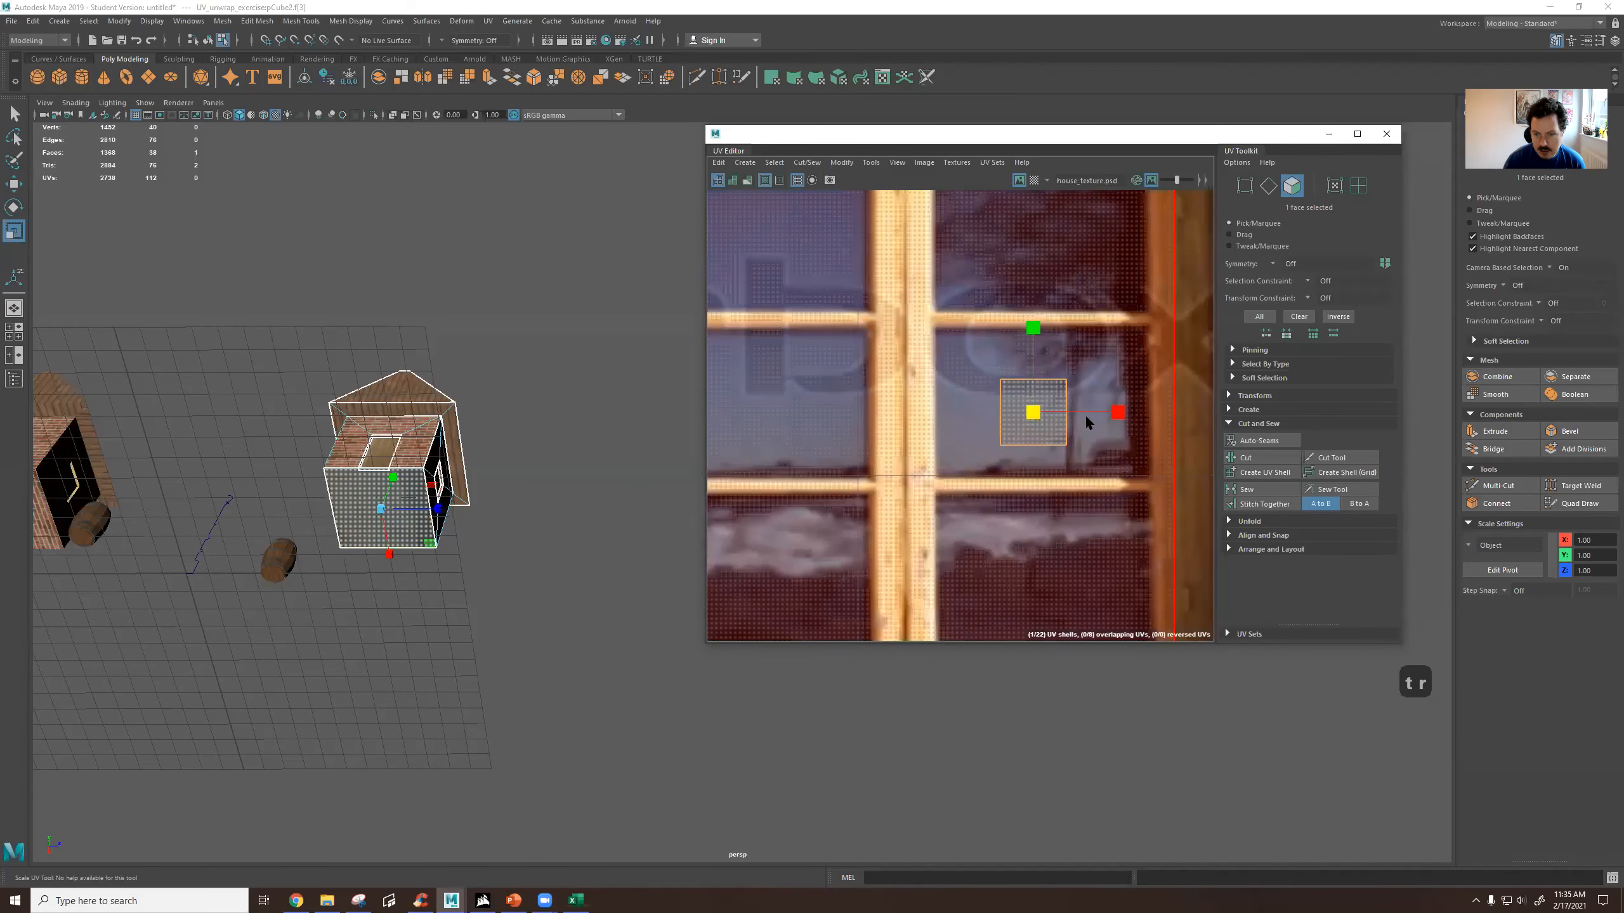
pyautogui.press('w')
pyautogui.moveTo(1033, 414); pyautogui.dragTo(985, 433)
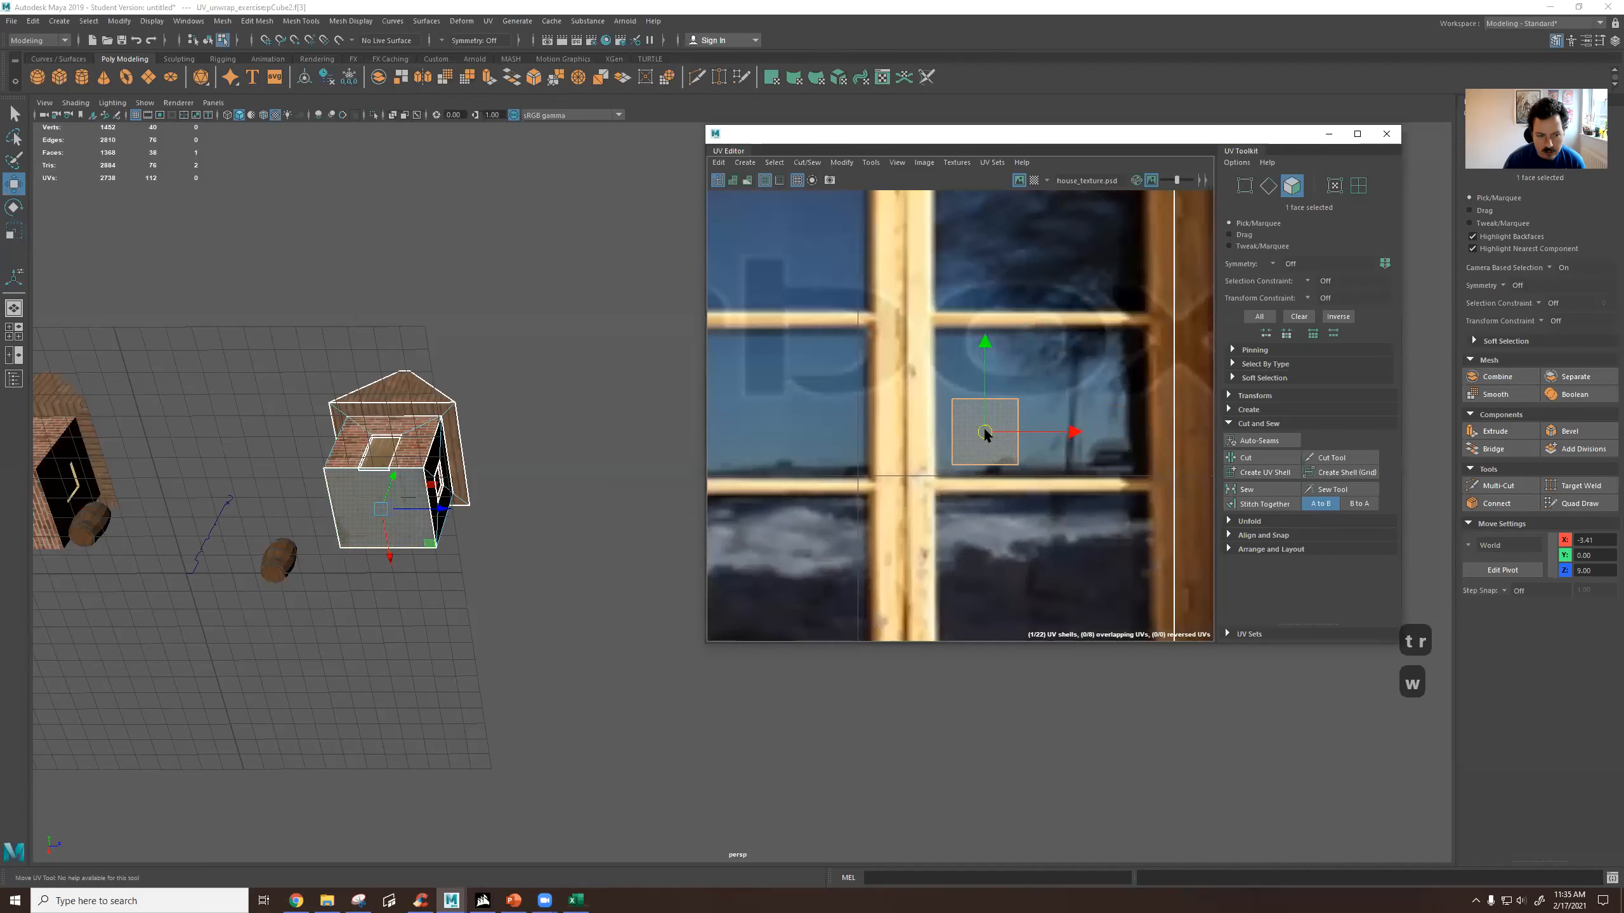
# Select the top inner face of the door recess to find its UV shell among the remaining narrow strips.
pyautogui.click(552, 476)
pyautogui.keyDown('alt'); pyautogui.moveTo(551, 477); pyautogui.dragTo(635, 567); pyautogui.keyUp('alt')
pyautogui.scroll(5, 635, 564)
pyautogui.keyDown('alt'); pyautogui.moveTo(482, 424); pyautogui.dragTo(490, 422, button='middle'); pyautogui.keyUp('alt')
pyautogui.keyDown('alt'); pyautogui.moveTo(490, 422); pyautogui.dragTo(466, 450); pyautogui.keyUp('alt')
pyautogui.scroll(6, 466, 451)
pyautogui.scroll(2, 466, 451)
pyautogui.keyDown('alt'); pyautogui.moveTo(466, 450); pyautogui.dragTo(553, 423, button='middle'); pyautogui.keyUp('alt')
pyautogui.click(472, 344)
pyautogui.moveTo(472, 345); pyautogui.dragTo(473, 377, button='right')
pyautogui.click(472, 346)
pyautogui.scroll(-5, 838, 402)
pyautogui.scroll(-8, 837, 403)
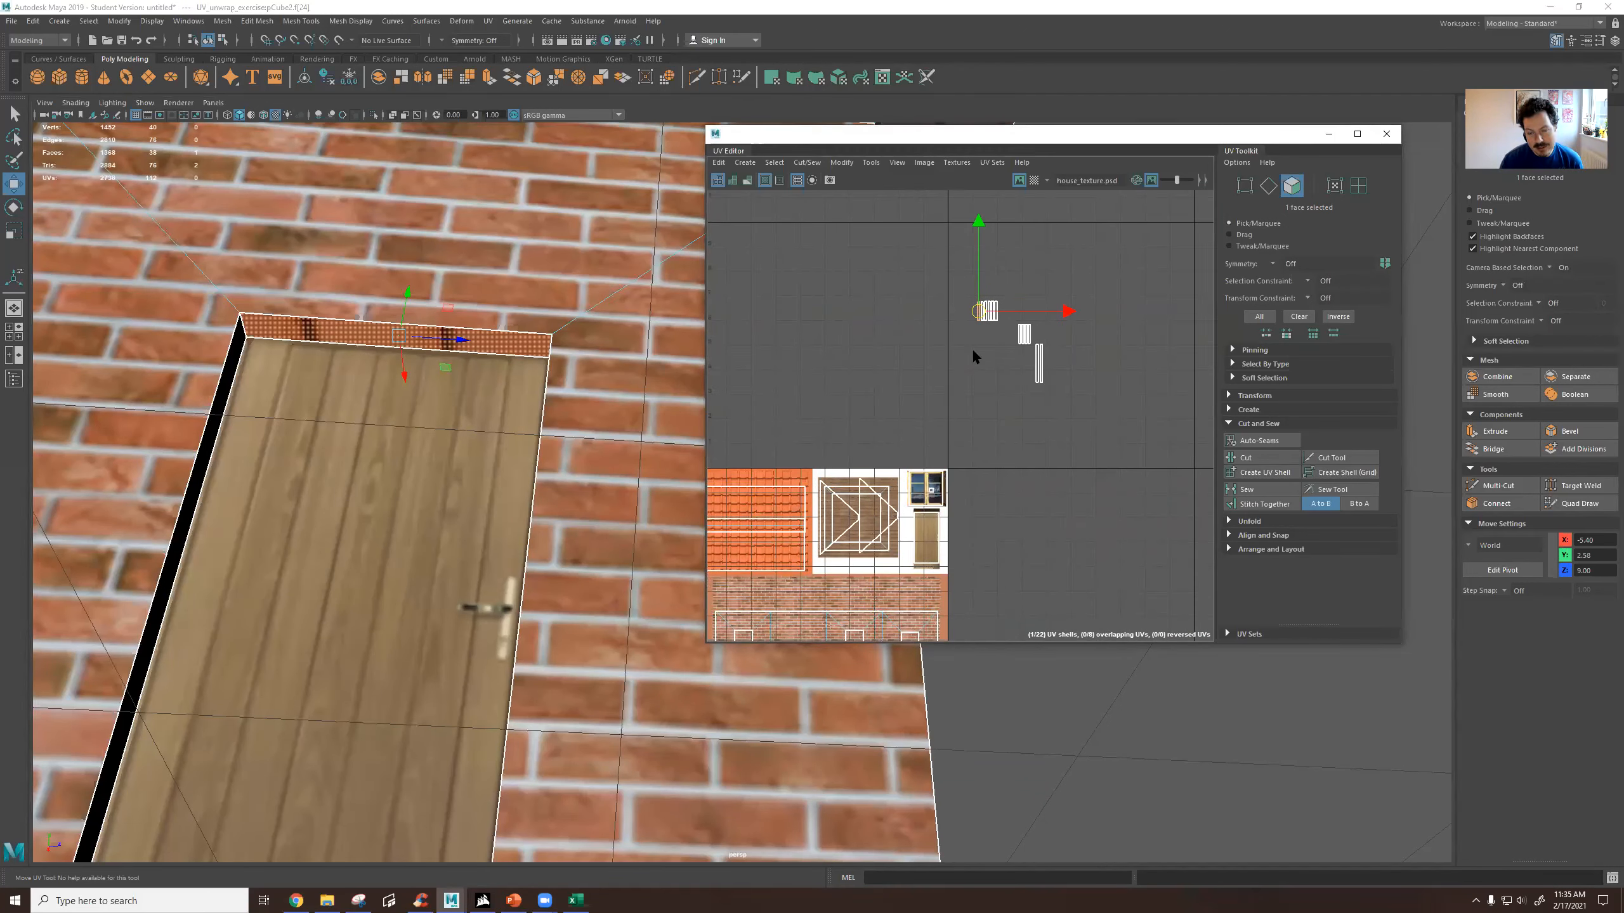
# Move the remaining groups of narrow recess UV shells to just above the house texture.
pyautogui.moveTo(997, 337); pyautogui.dragTo(828, 435)
pyautogui.moveTo(1010, 295); pyautogui.dragTo(1081, 413)
pyautogui.moveTo(1027, 361); pyautogui.dragTo(864, 429)
pyautogui.keyDown('alt'); pyautogui.moveTo(557, 496); pyautogui.dragTo(573, 410, button='middle'); pyautogui.keyUp('alt')
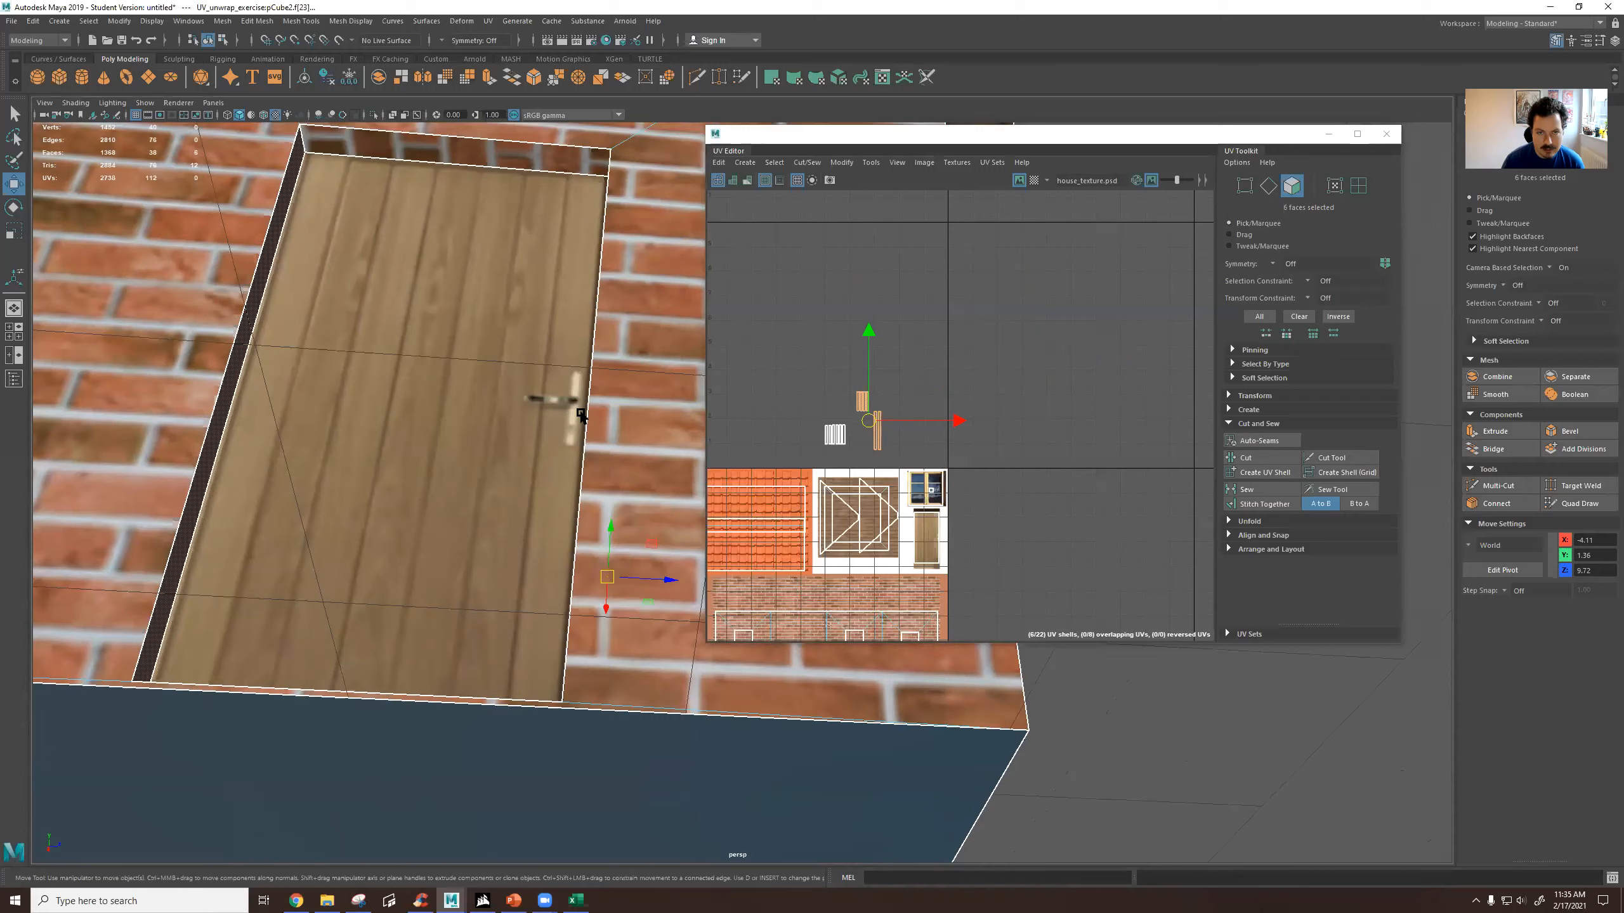
# Select the top inner face of the window recess and move its narrow UV shell onto the wooden frame of the window texture.
pyautogui.scroll(-5, 570, 410)
pyautogui.keyDown('alt'); pyautogui.moveTo(568, 409); pyautogui.dragTo(568, 477); pyautogui.keyUp('alt')
pyautogui.scroll(5, 568, 477)
pyautogui.scroll(2, 500, 439)
pyautogui.keyDown('alt'); pyautogui.moveTo(468, 446); pyautogui.dragTo(594, 384, button='middle'); pyautogui.keyUp('alt')
pyautogui.keyDown('alt'); pyautogui.moveTo(595, 383); pyautogui.dragTo(571, 378); pyautogui.keyUp('alt')
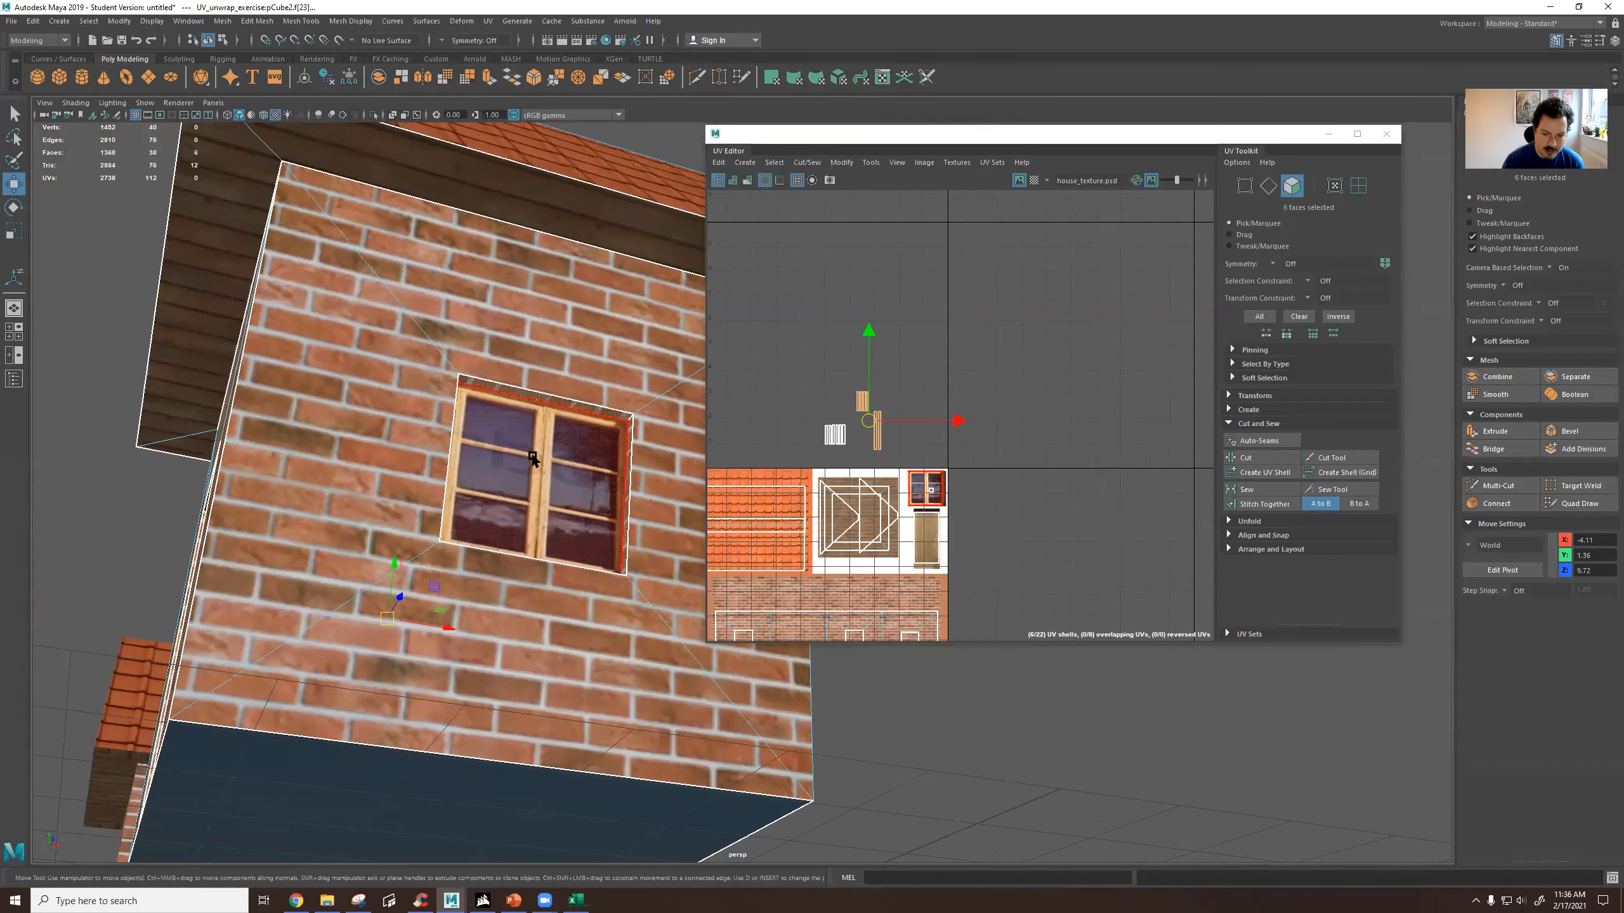
pyautogui.keyDown('alt'); pyautogui.moveTo(880, 470); pyautogui.dragTo(961, 447, button='middle'); pyautogui.keyUp('alt')
pyautogui.scroll(3, 558, 451)
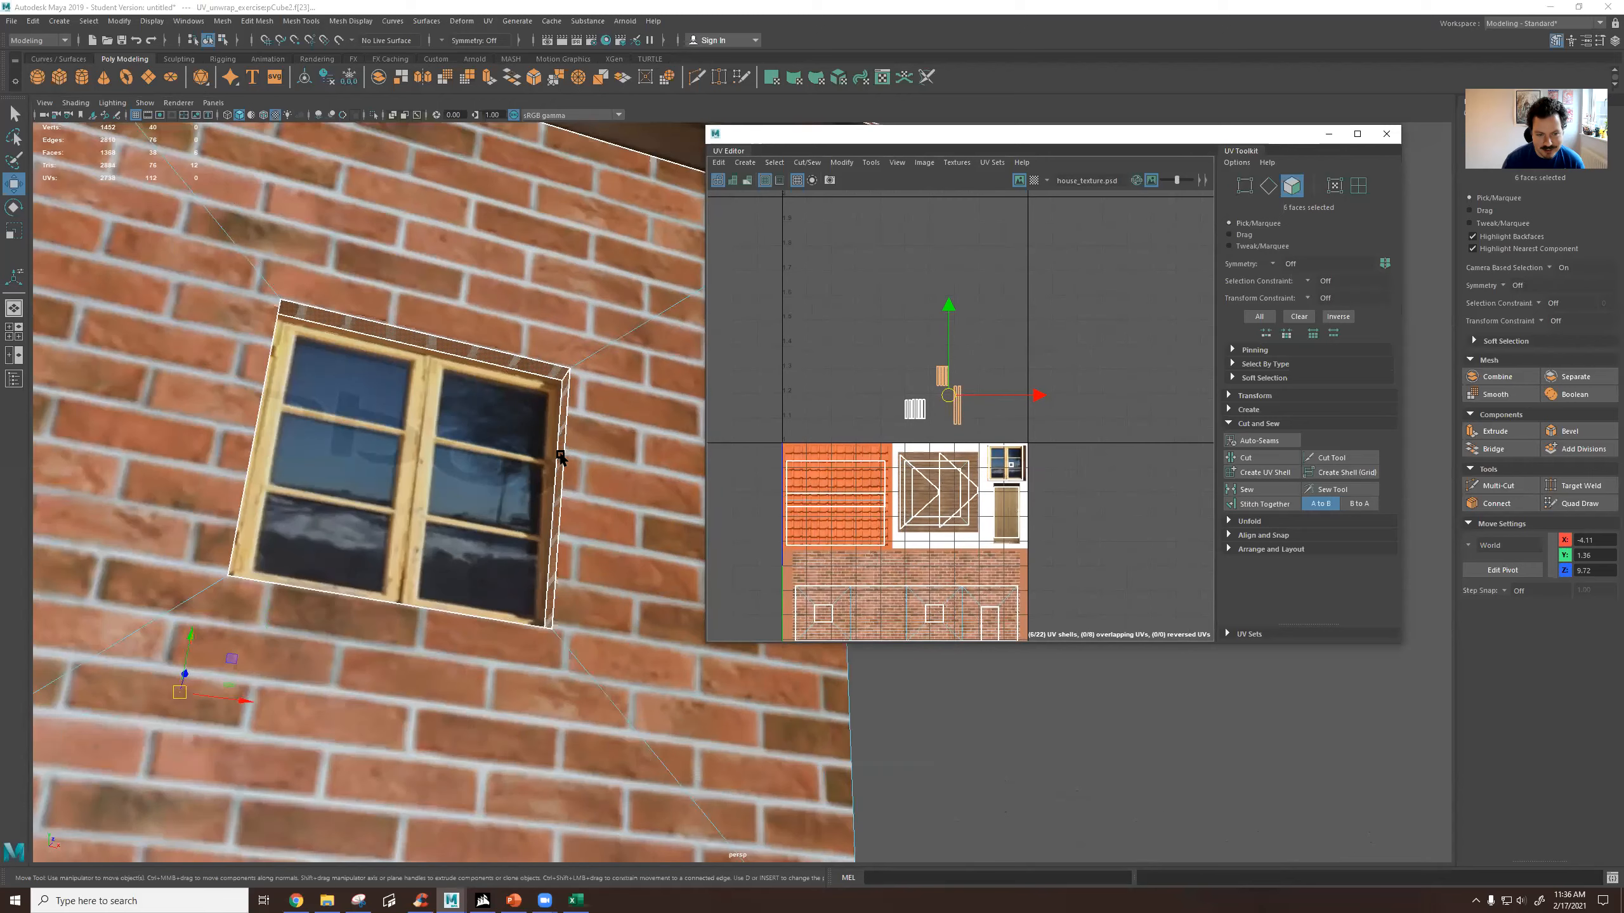
pyautogui.scroll(4, 950, 433)
pyautogui.scroll(2, 967, 425)
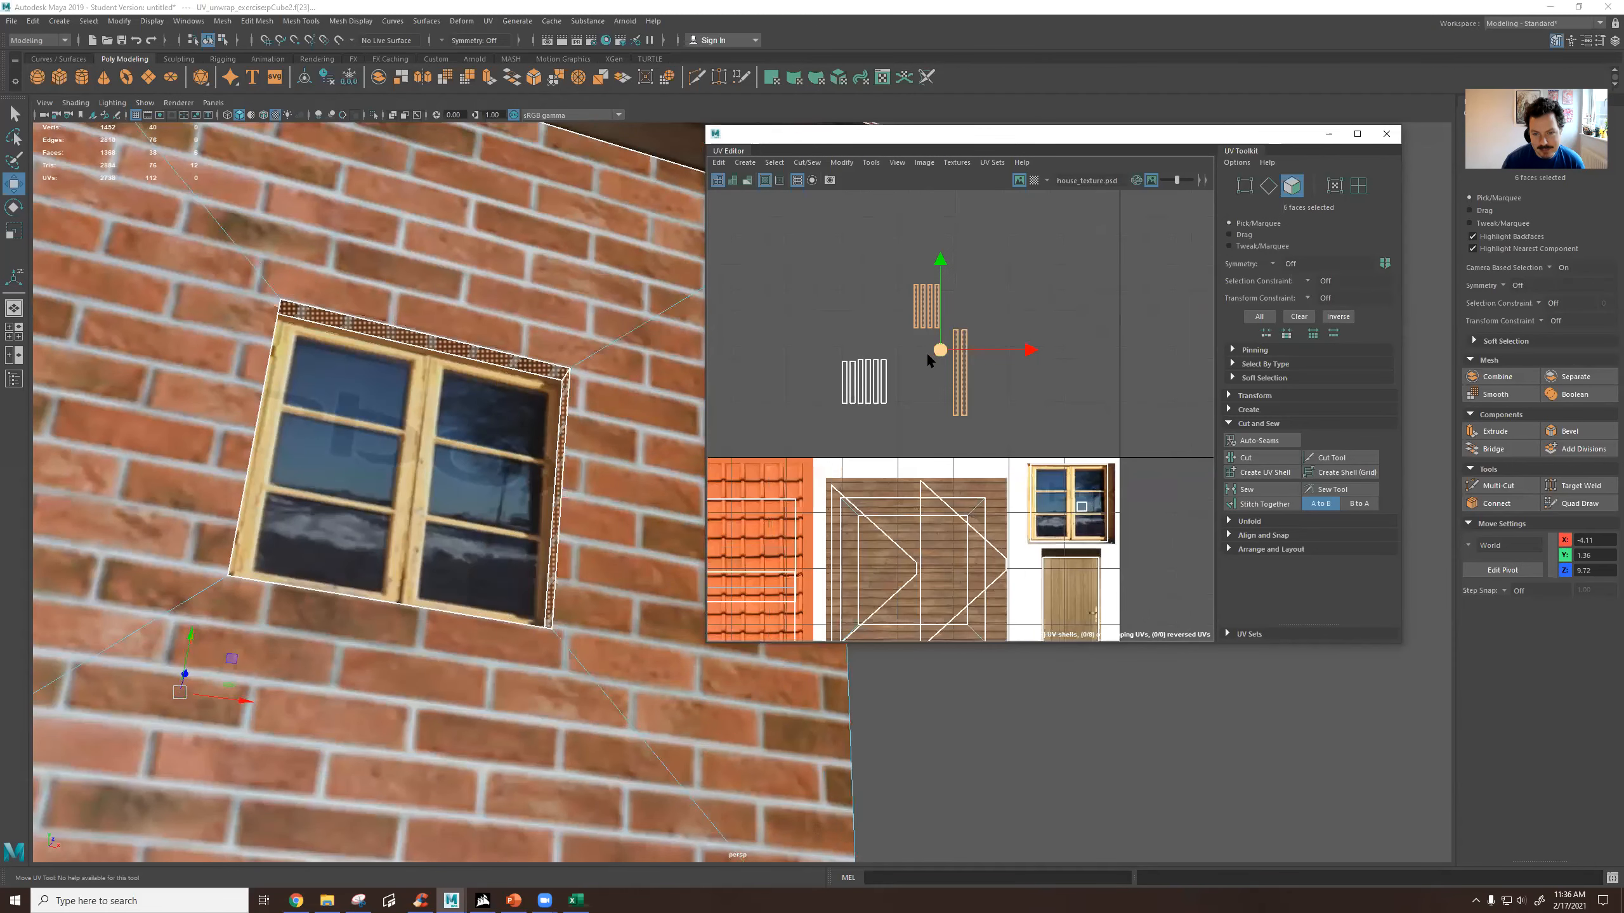
pyautogui.click(908, 309)
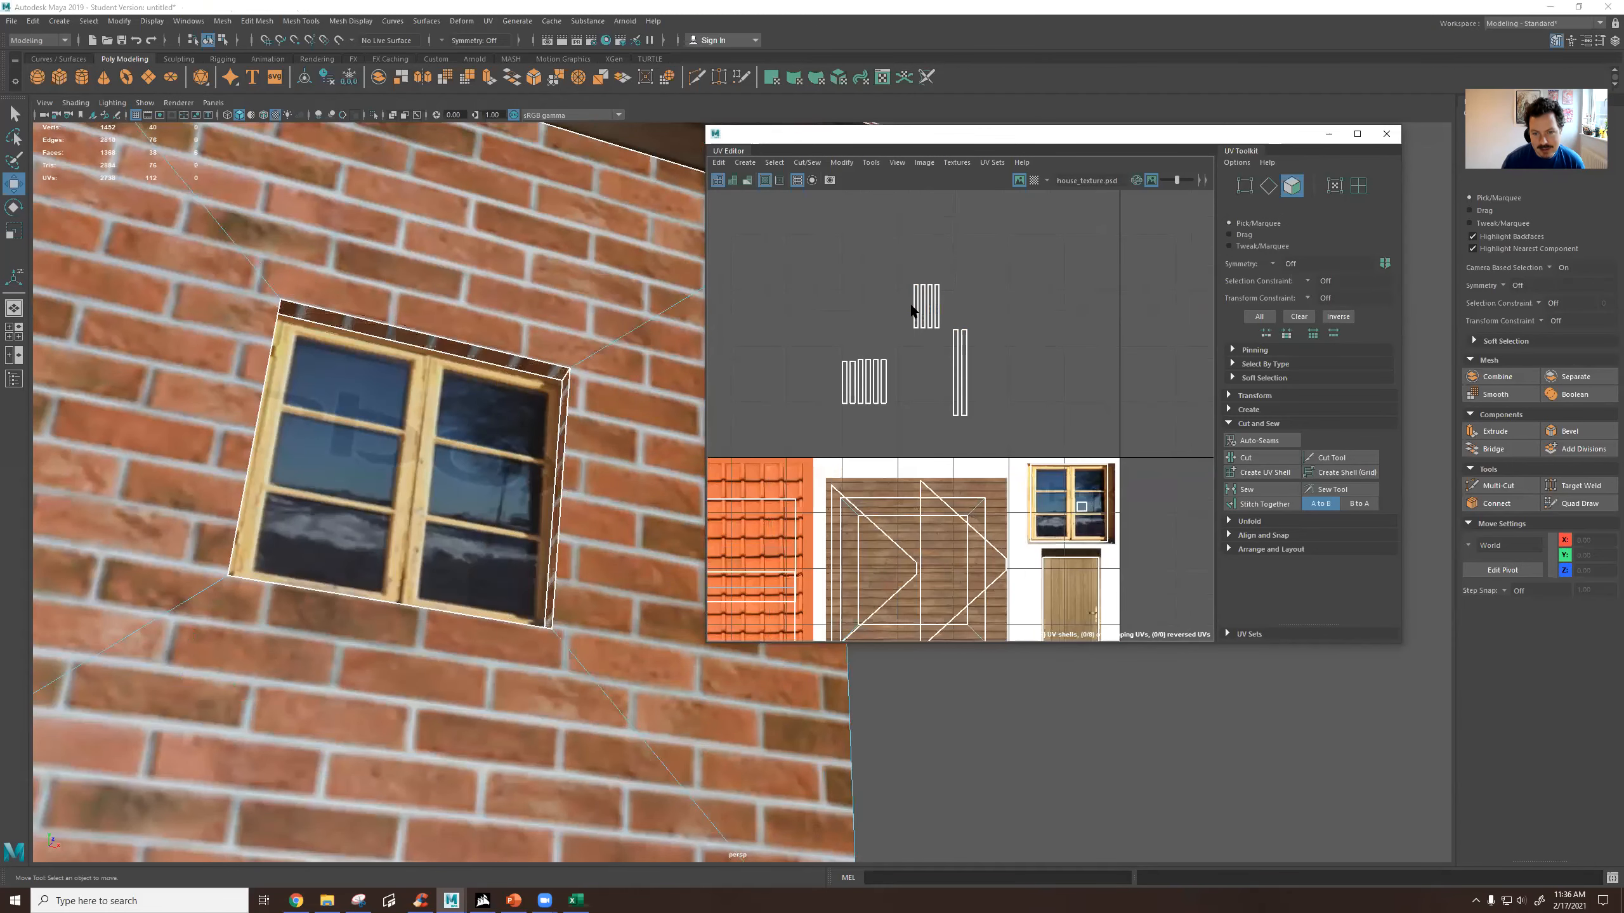
pyautogui.click(519, 375)
pyautogui.click(524, 365)
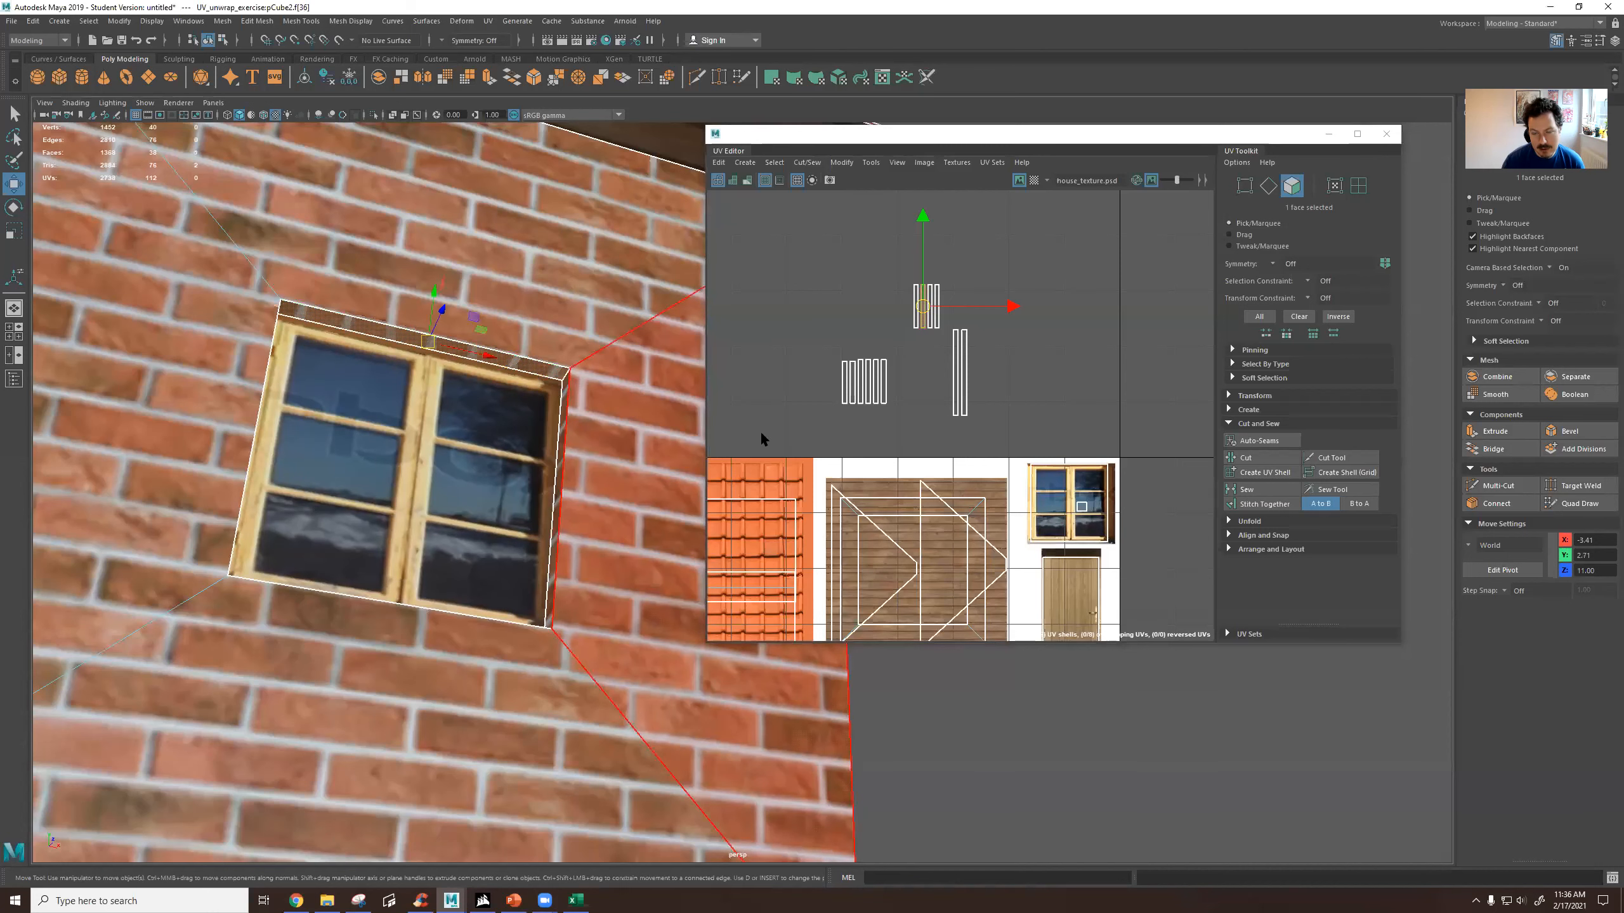
pyautogui.moveTo(922, 309); pyautogui.dragTo(1030, 512)
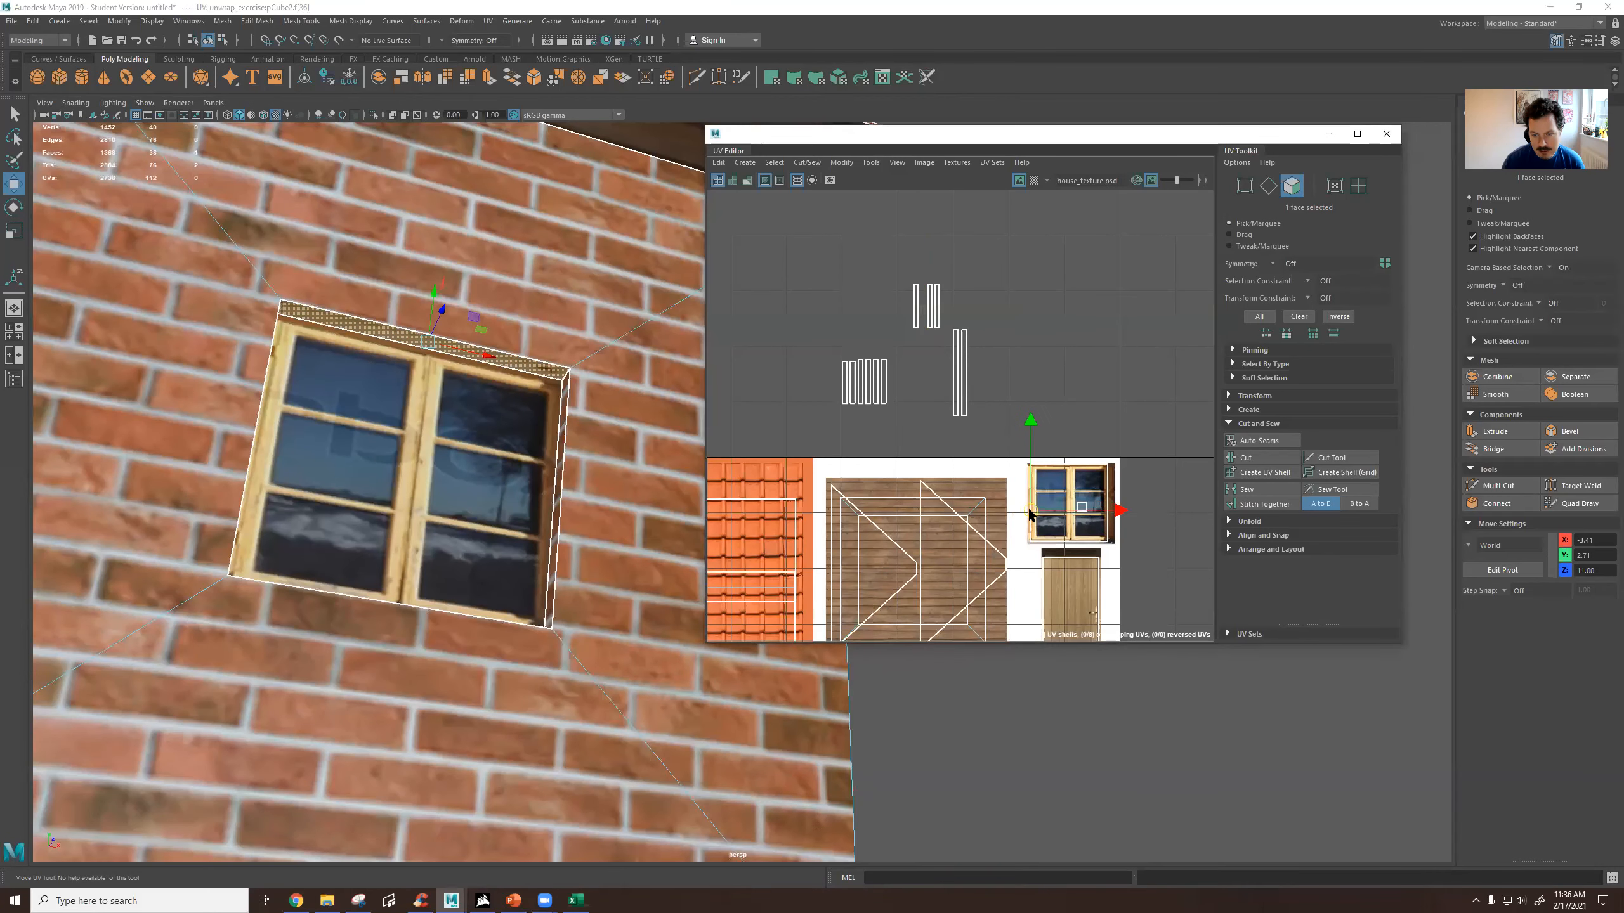
# Move the UV shell of the window recess's side inner face onto the same wooden frame strip of the window texture.
pyautogui.moveTo(578, 492); pyautogui.dragTo(630, 462, button='right')
pyautogui.moveTo(916, 312); pyautogui.dragTo(919, 342, button='right')
pyautogui.click(917, 314)
pyautogui.moveTo(915, 310); pyautogui.dragTo(1031, 512)
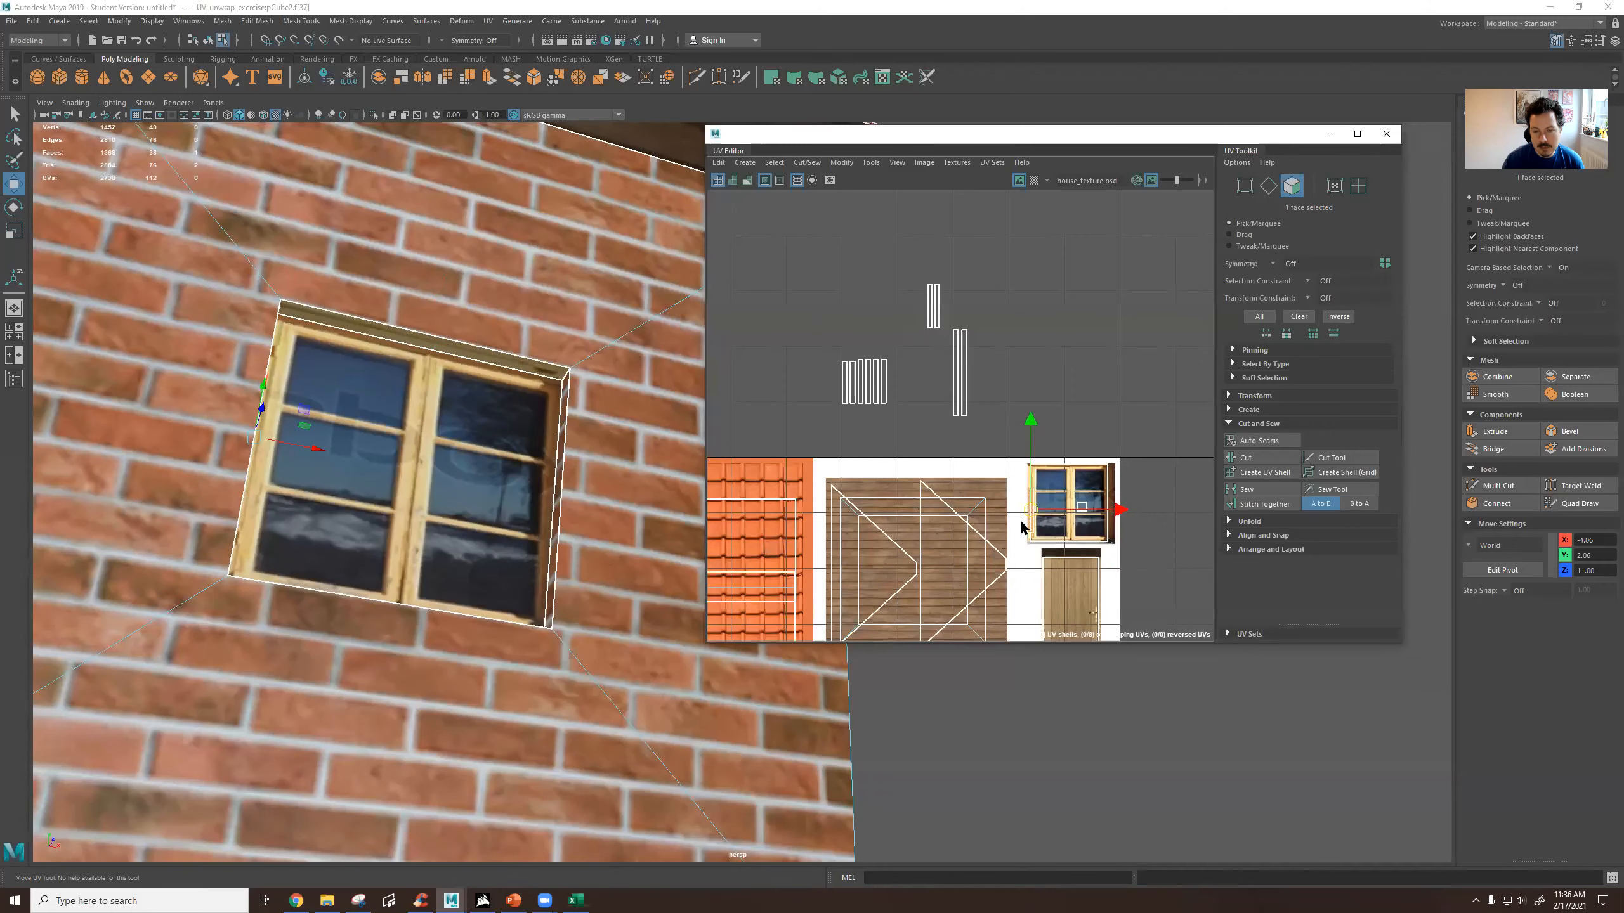
# Stitch the door recess's top inner face to the brick wall shell along the upper edge of the door opening.
pyautogui.scroll(-4, 663, 490)
pyautogui.scroll(-3, 663, 489)
pyautogui.keyDown('alt'); pyautogui.moveTo(663, 489); pyautogui.dragTo(633, 445, button='middle'); pyautogui.keyUp('alt')
pyautogui.scroll(-4, 856, 549)
pyautogui.keyDown('alt'); pyautogui.moveTo(857, 549); pyautogui.dragTo(938, 314, button='middle'); pyautogui.keyUp('alt')
pyautogui.scroll(6, 1030, 489)
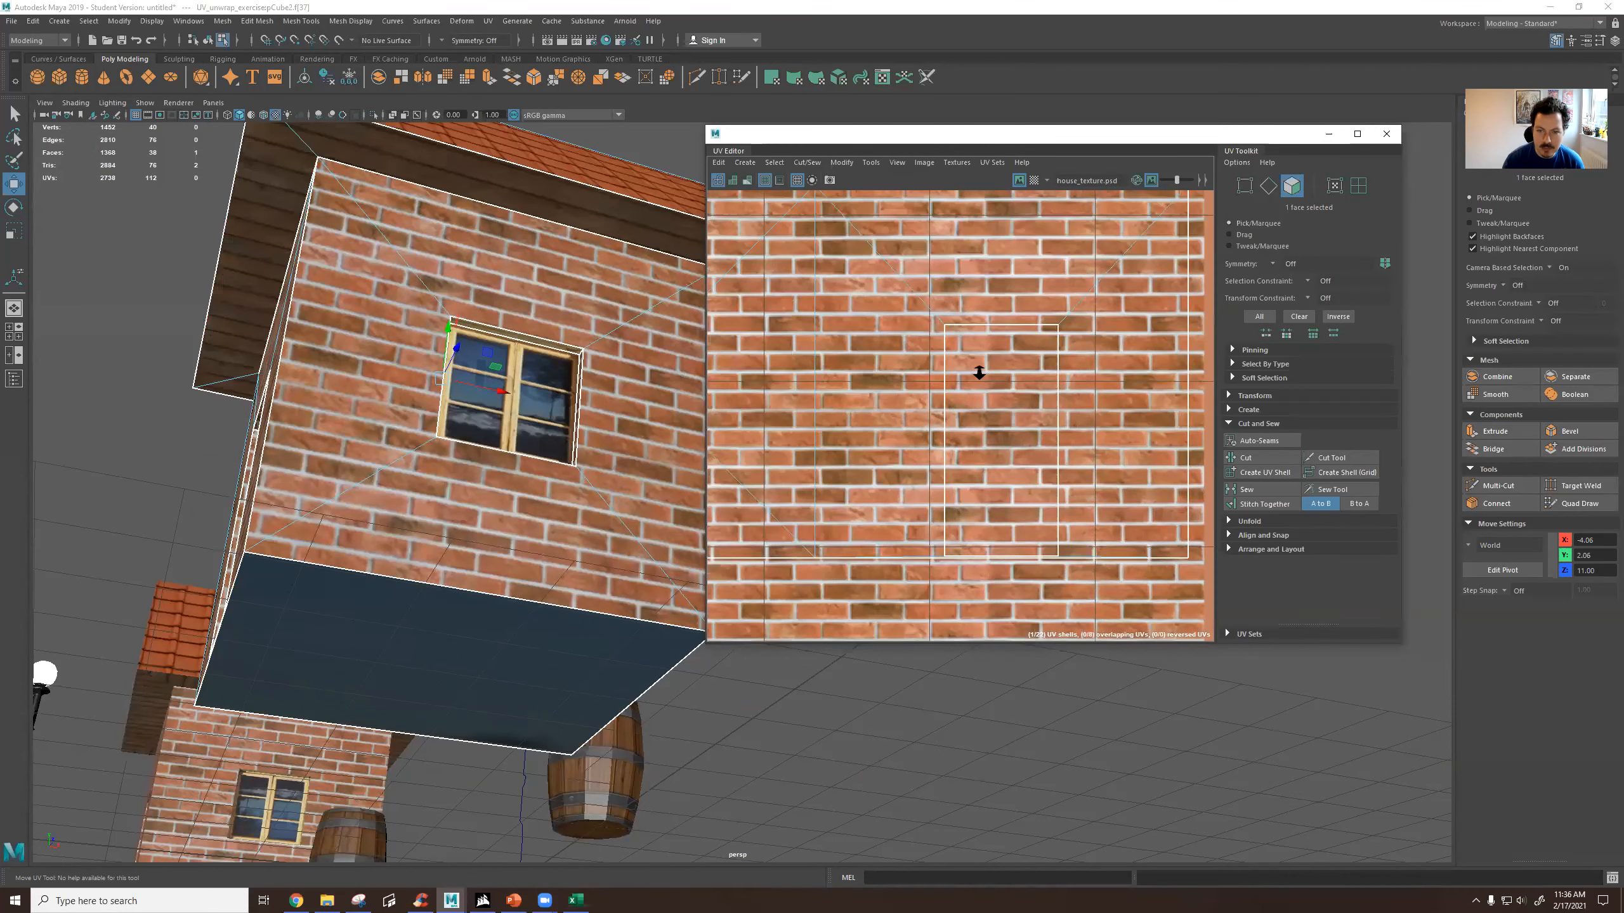
pyautogui.scroll(-3, 981, 369)
pyautogui.keyDown('alt'); pyautogui.moveTo(597, 442); pyautogui.dragTo(569, 508); pyautogui.keyUp('alt')
pyautogui.scroll(5, 580, 482)
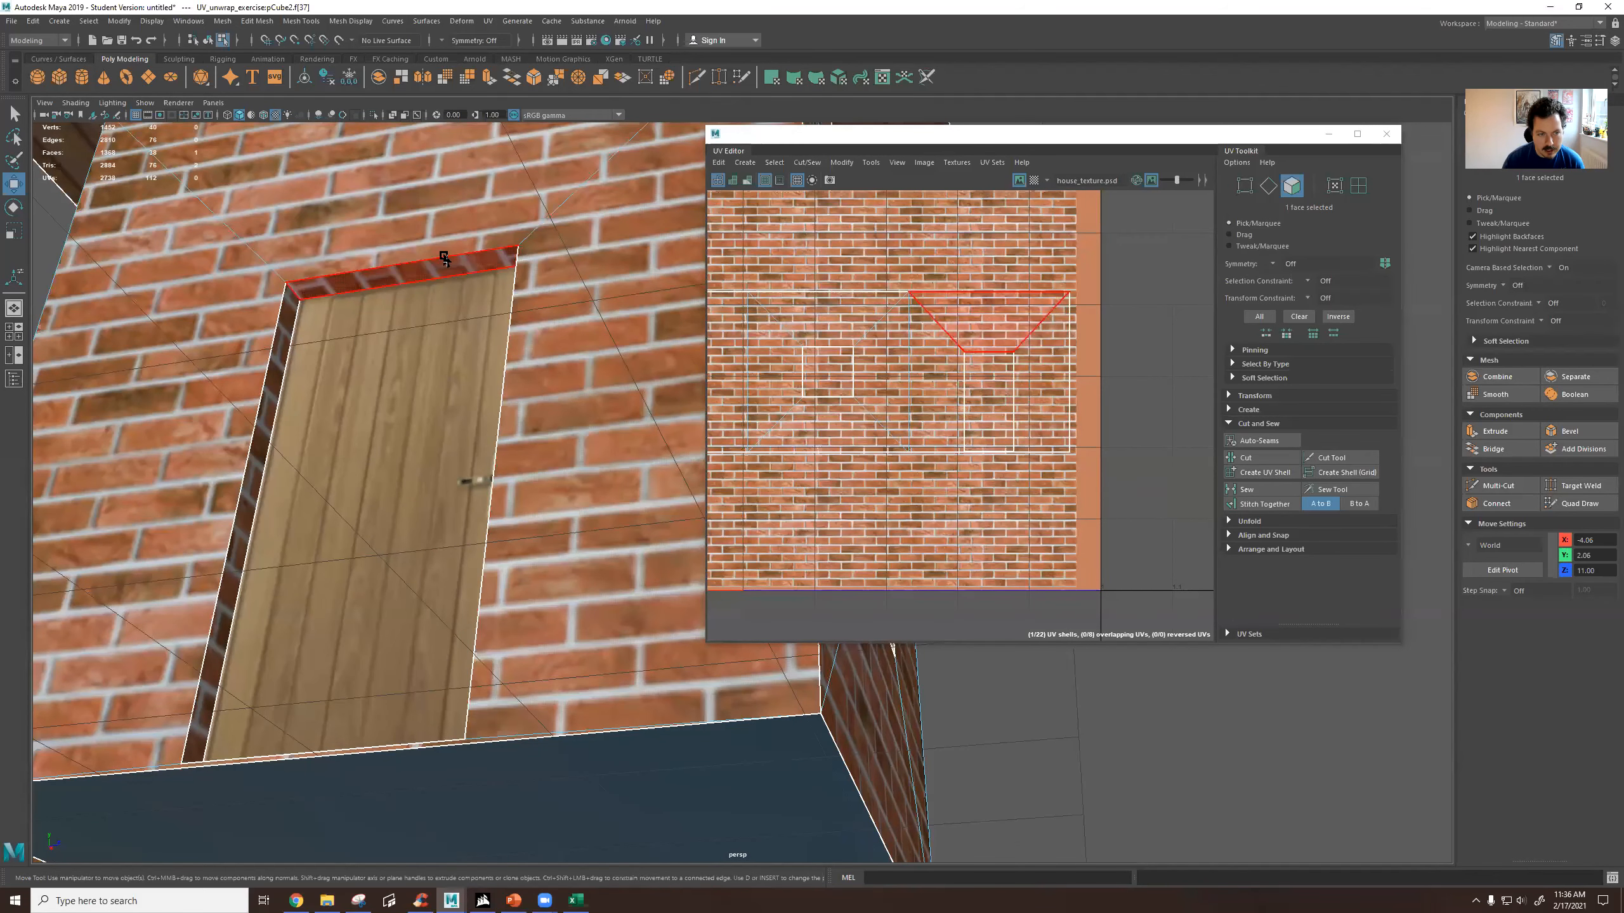
pyautogui.moveTo(971, 343); pyautogui.dragTo(978, 362, button='right')
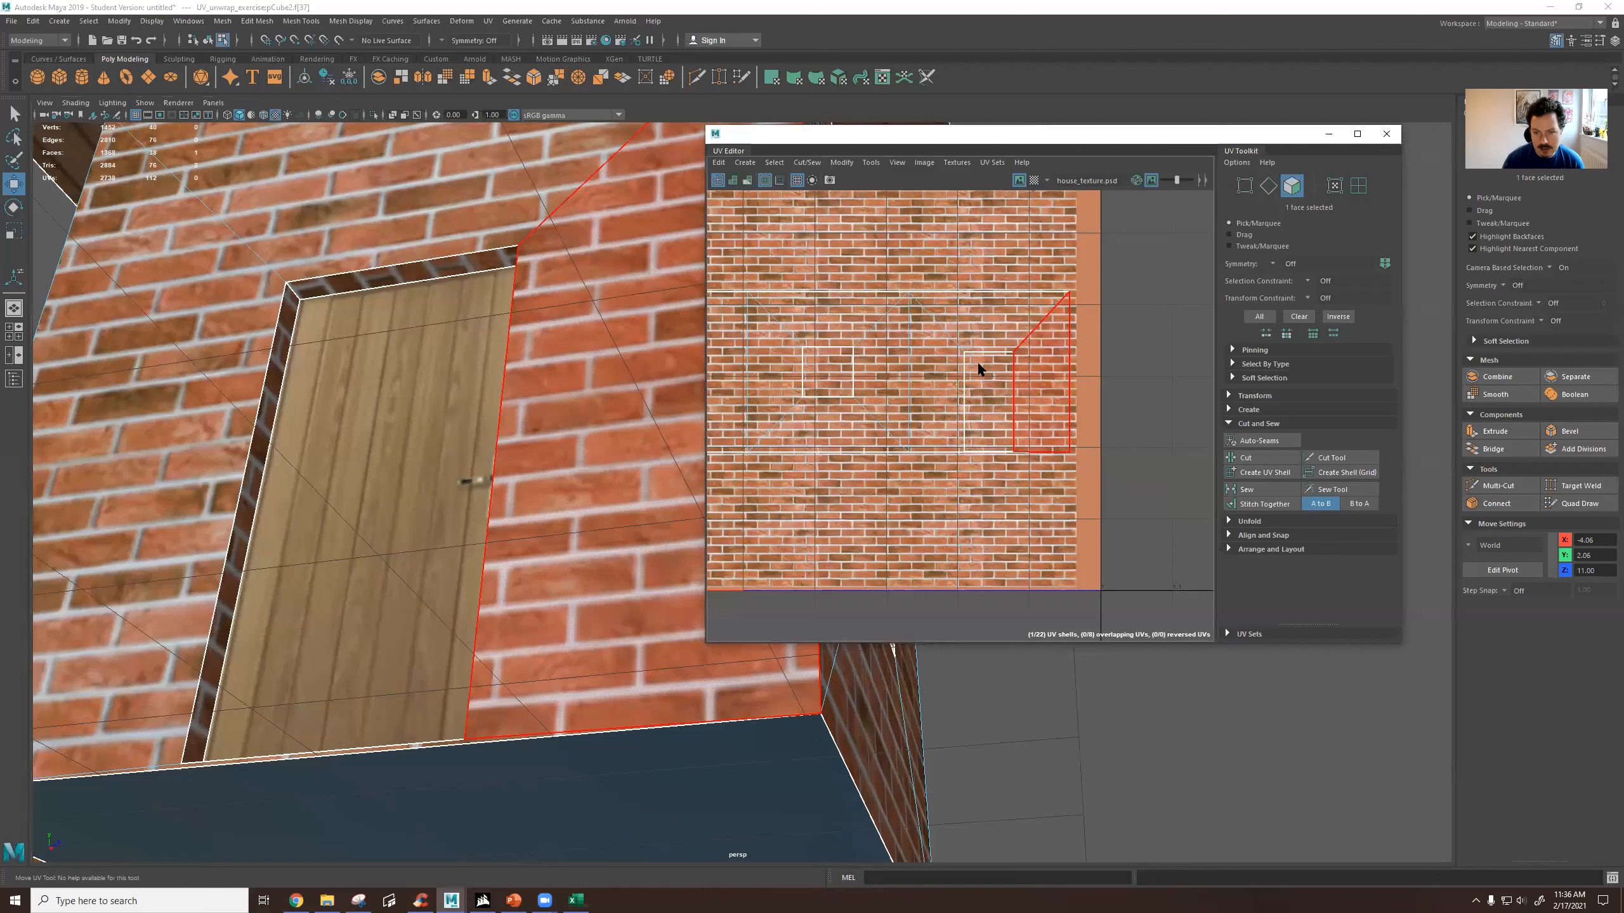
pyautogui.click(987, 345)
pyautogui.scroll(2, 988, 345)
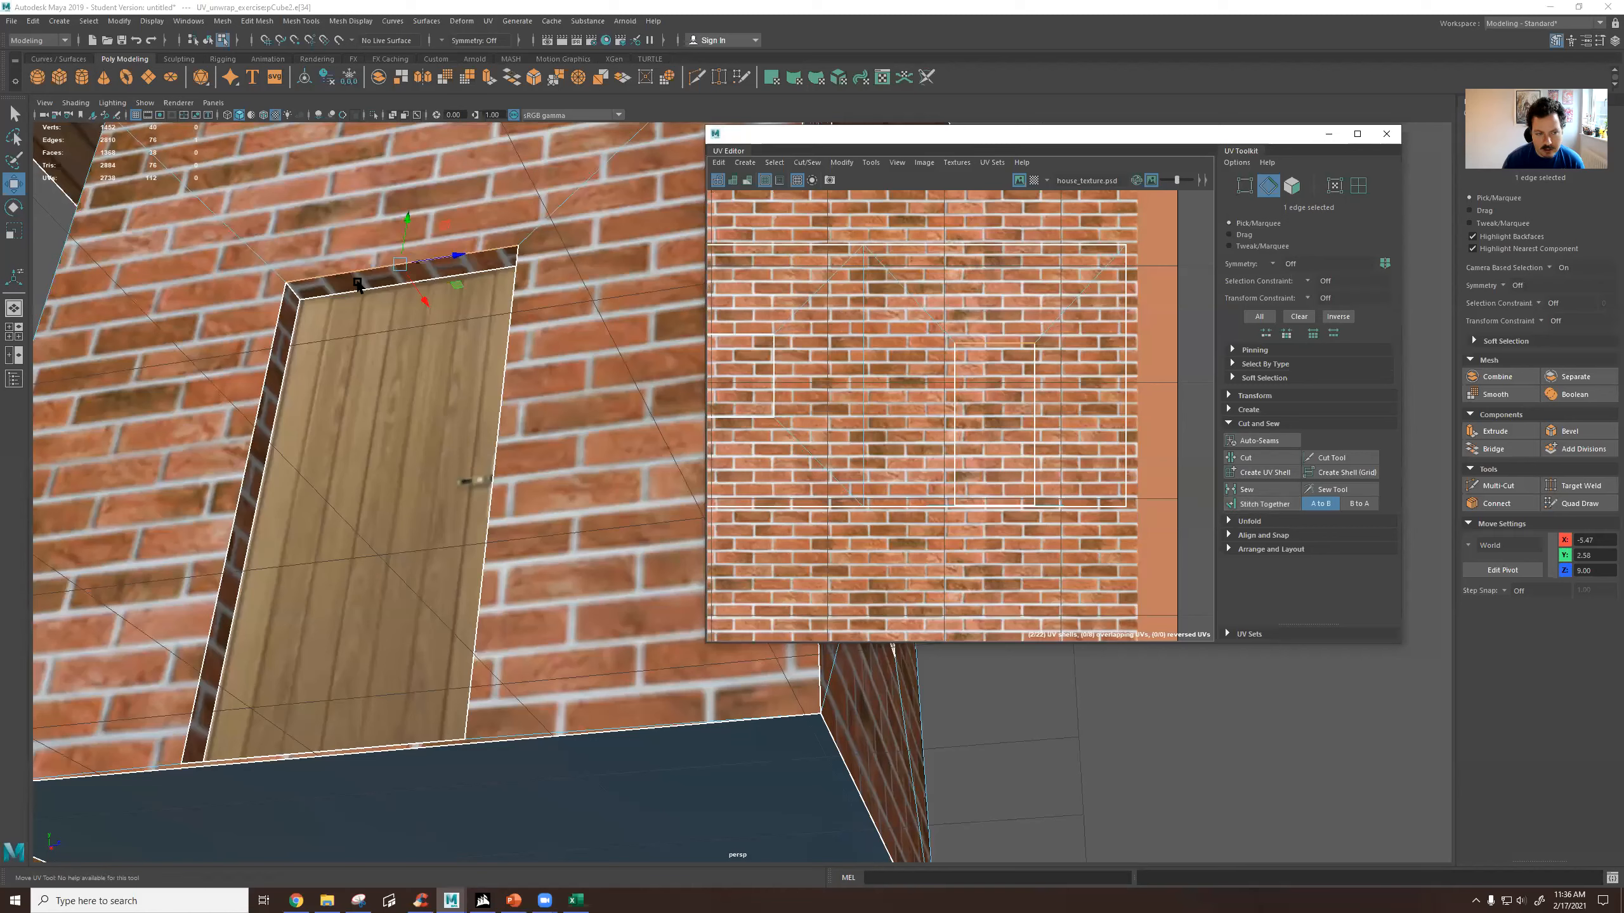
pyautogui.click(1252, 505)
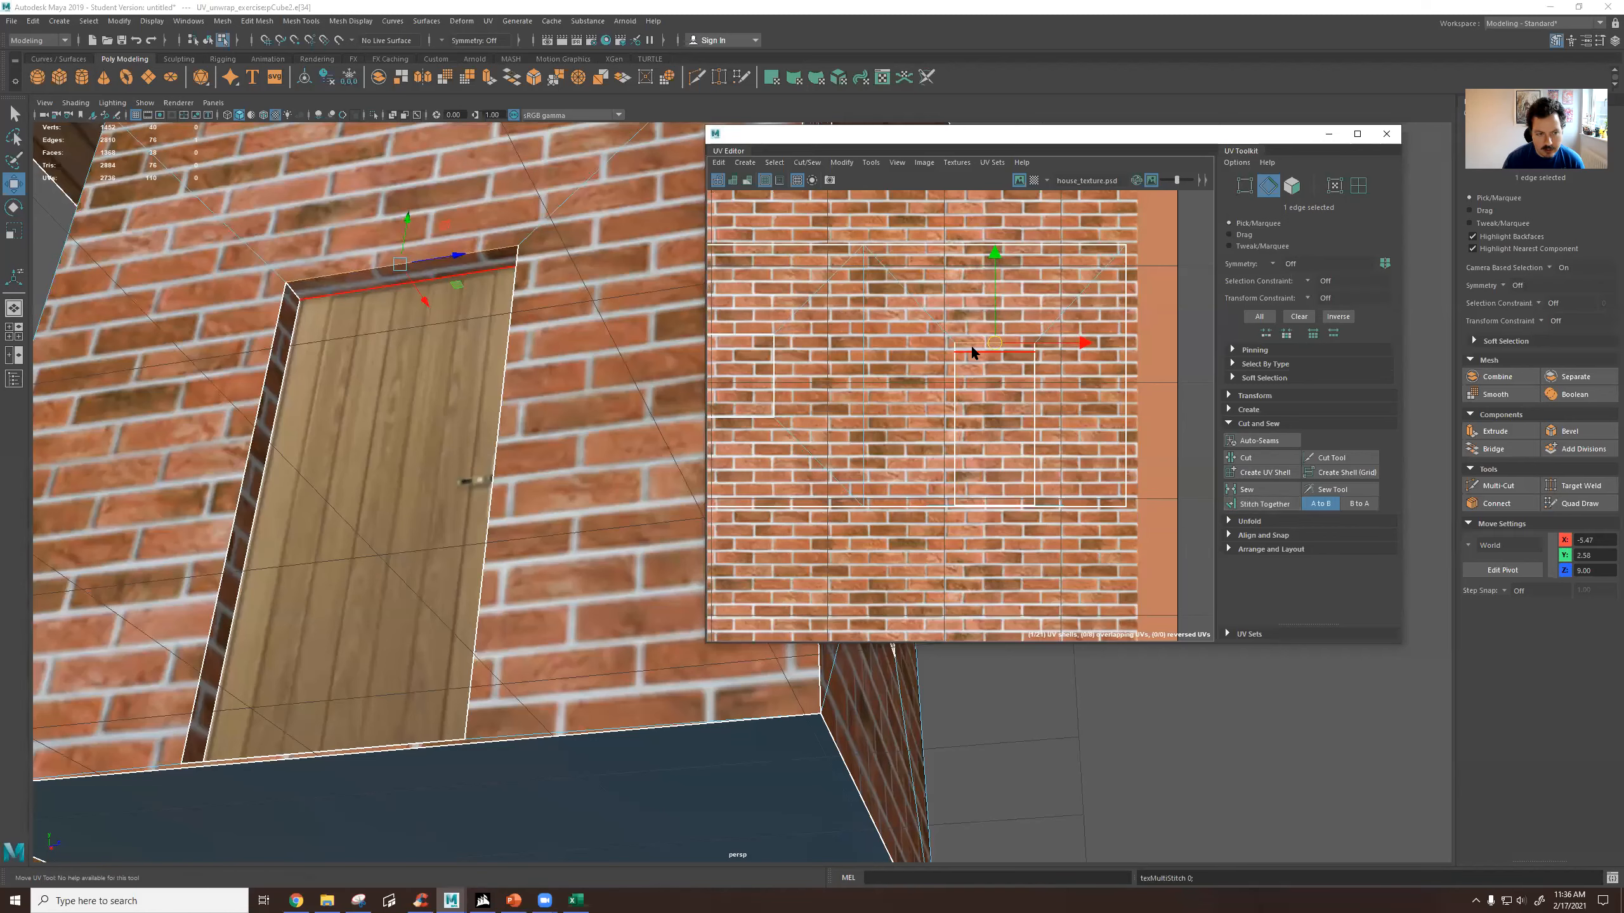
# Stitch the door recess's two side inner faces to the brick wall shell along the vertical edges of the door opening.
pyautogui.click(954, 398)
pyautogui.click(1252, 505)
pyautogui.click(1033, 386)
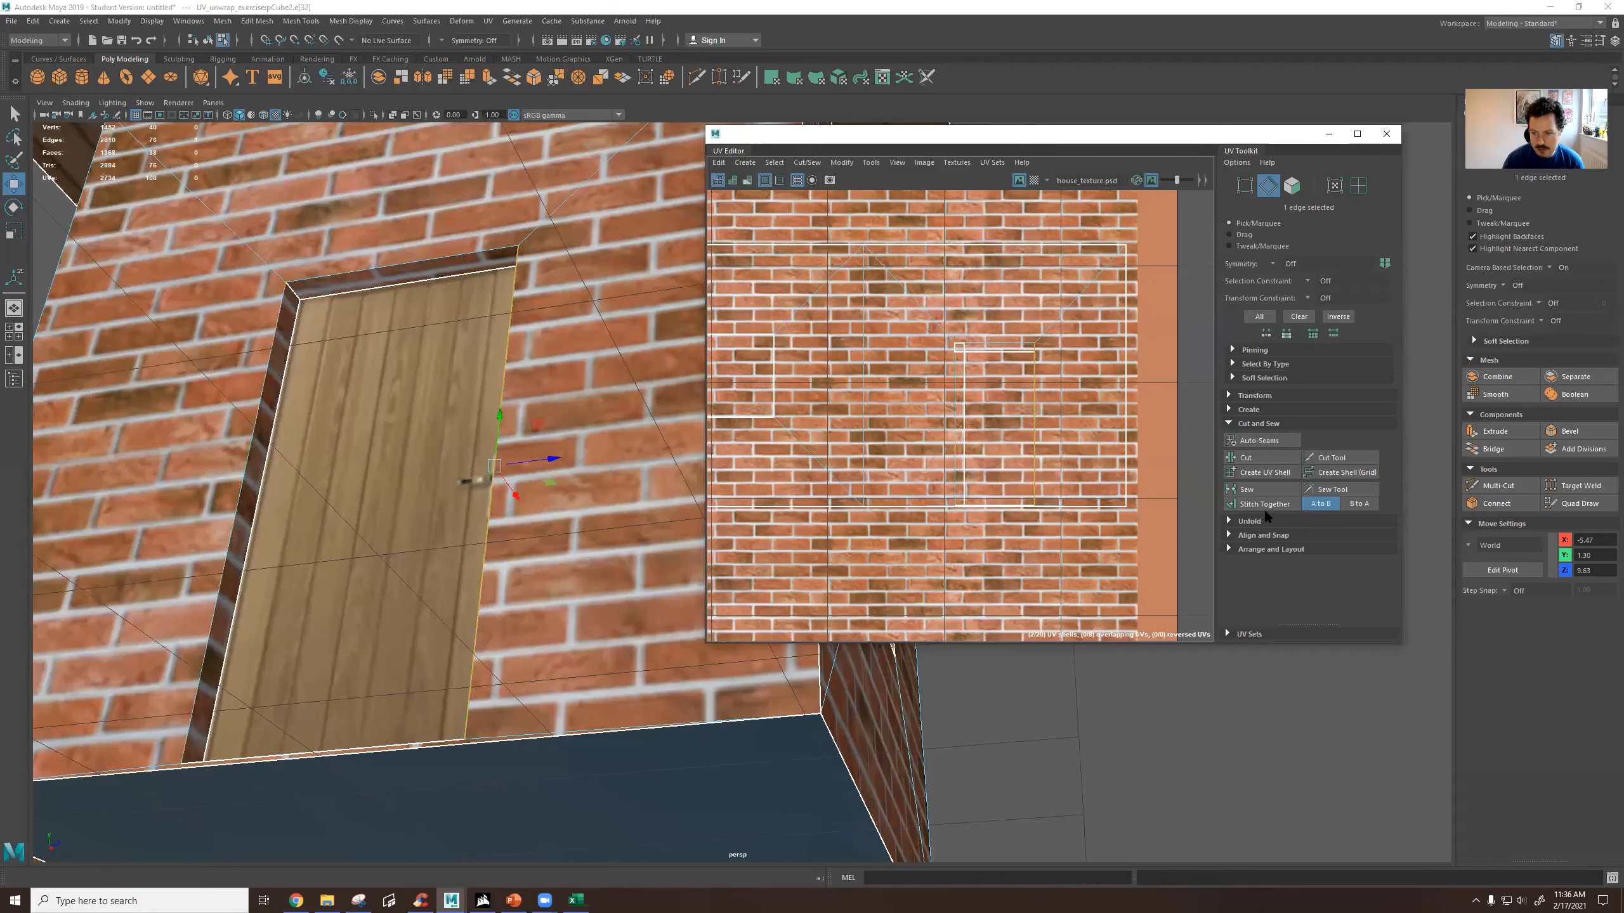
pyautogui.click(1256, 505)
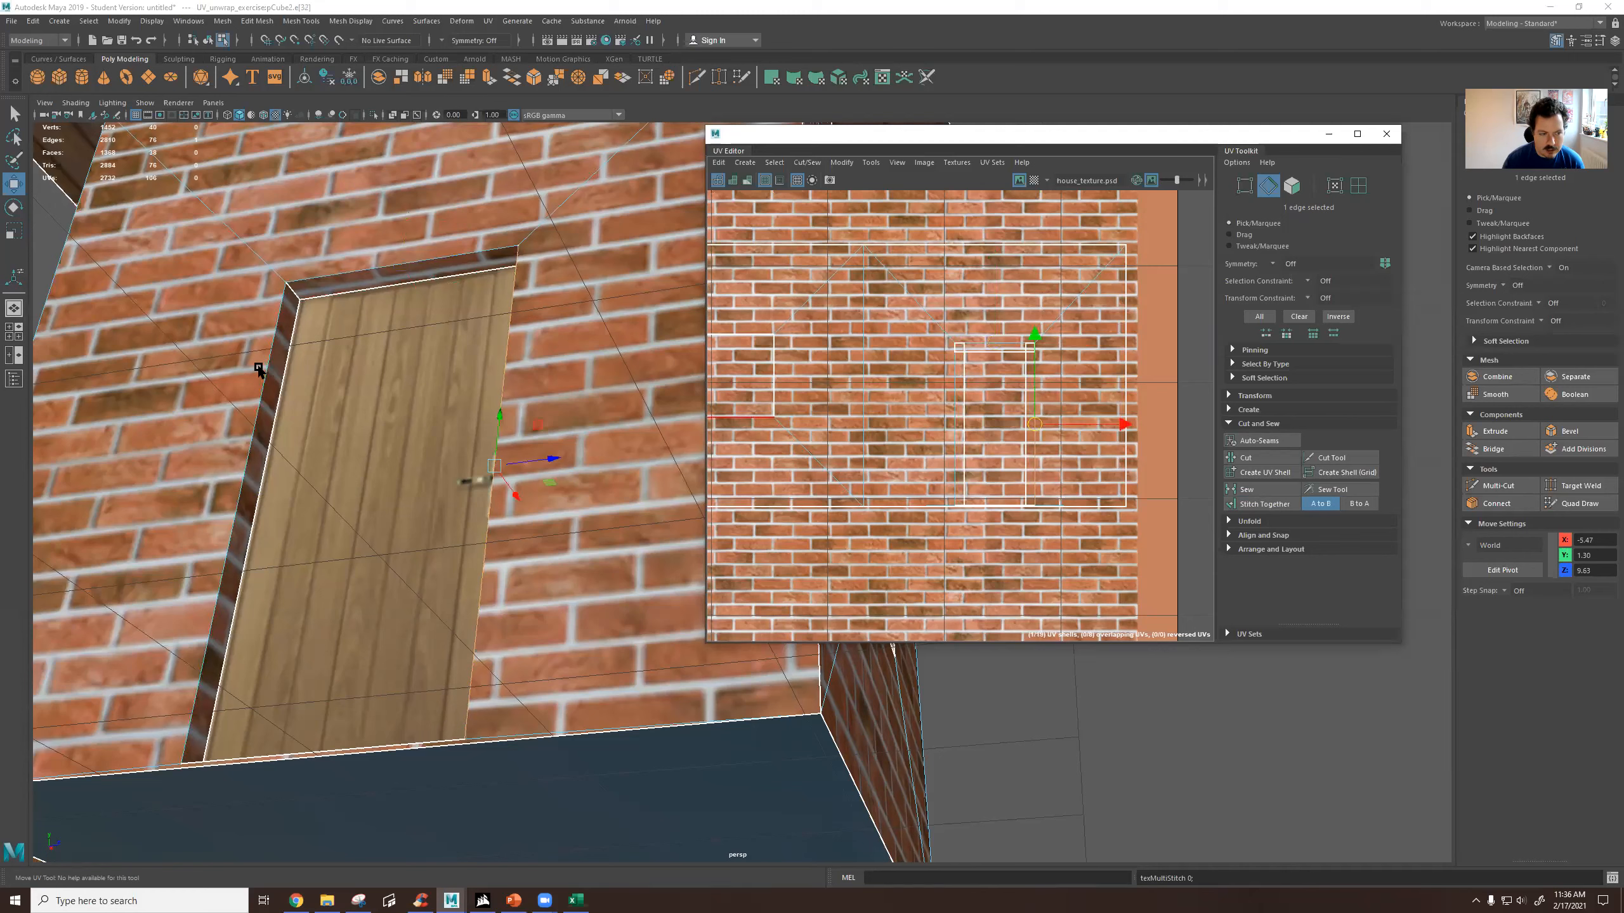
# Reselect the second house and move its seven remaining narrow recess UV shells down onto the wood and brick areas of the texture.
pyautogui.moveTo(231, 332); pyautogui.dragTo(291, 313, button='right')
pyautogui.click(45, 239)
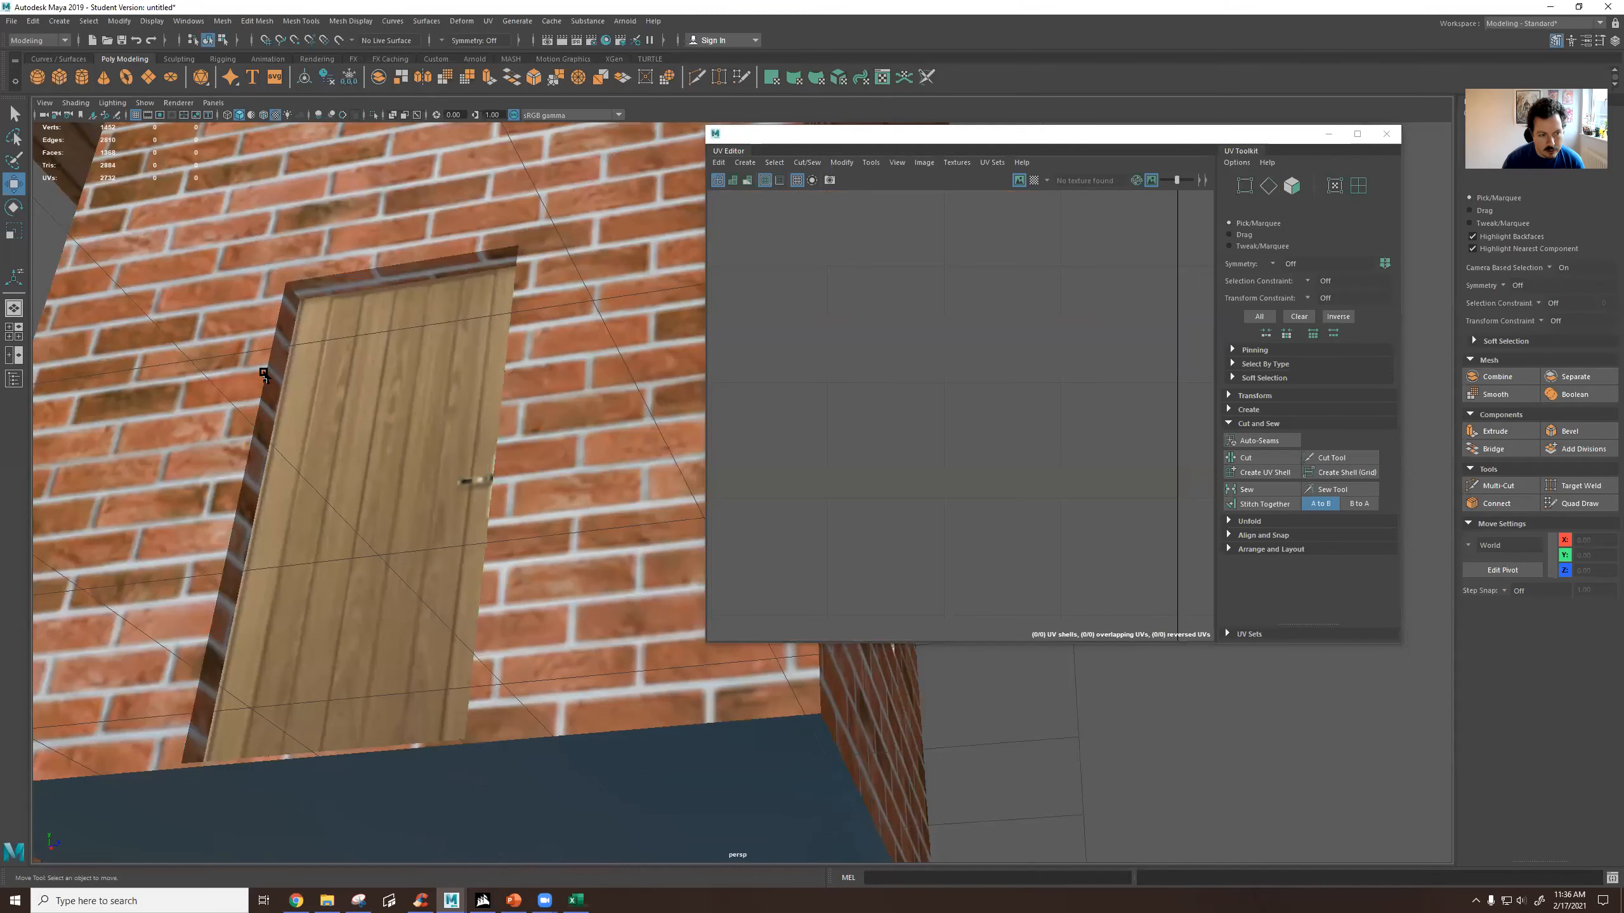
pyautogui.scroll(-9, 336, 392)
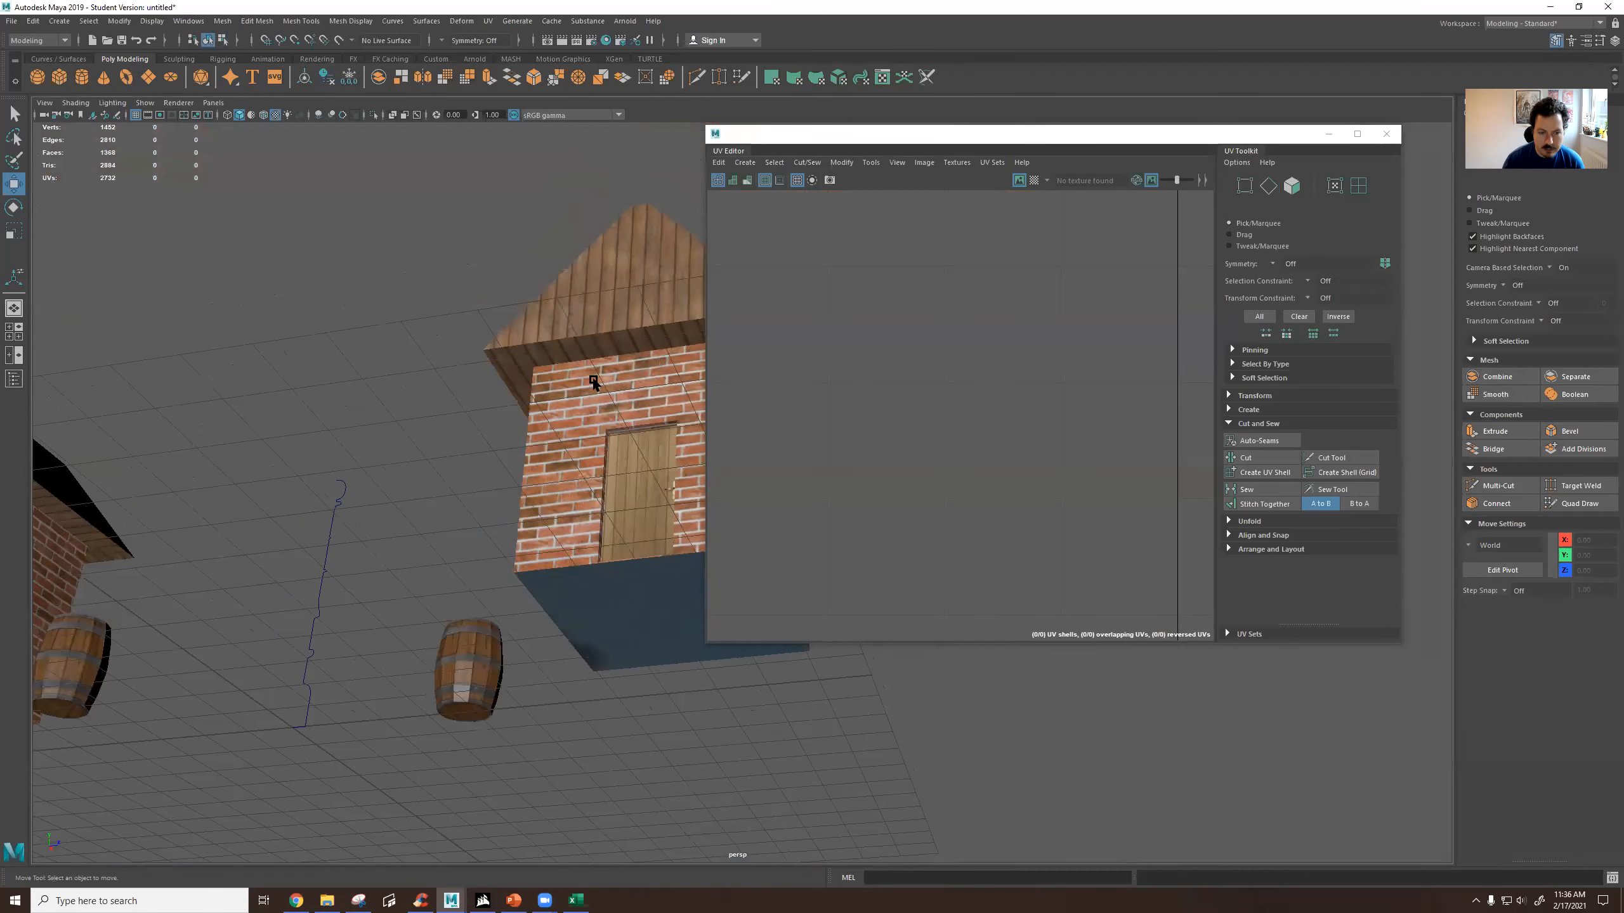
pyautogui.keyDown('alt'); pyautogui.moveTo(589, 378); pyautogui.dragTo(421, 290, button='middle'); pyautogui.keyUp('alt')
pyautogui.keyDown('alt'); pyautogui.moveTo(422, 290); pyautogui.dragTo(529, 362); pyautogui.keyUp('alt')
pyautogui.keyDown('alt'); pyautogui.moveTo(642, 413); pyautogui.dragTo(547, 426); pyautogui.keyUp('alt')
pyautogui.keyDown('alt'); pyautogui.moveTo(468, 417); pyautogui.dragTo(290, 434, button='middle'); pyautogui.keyUp('alt')
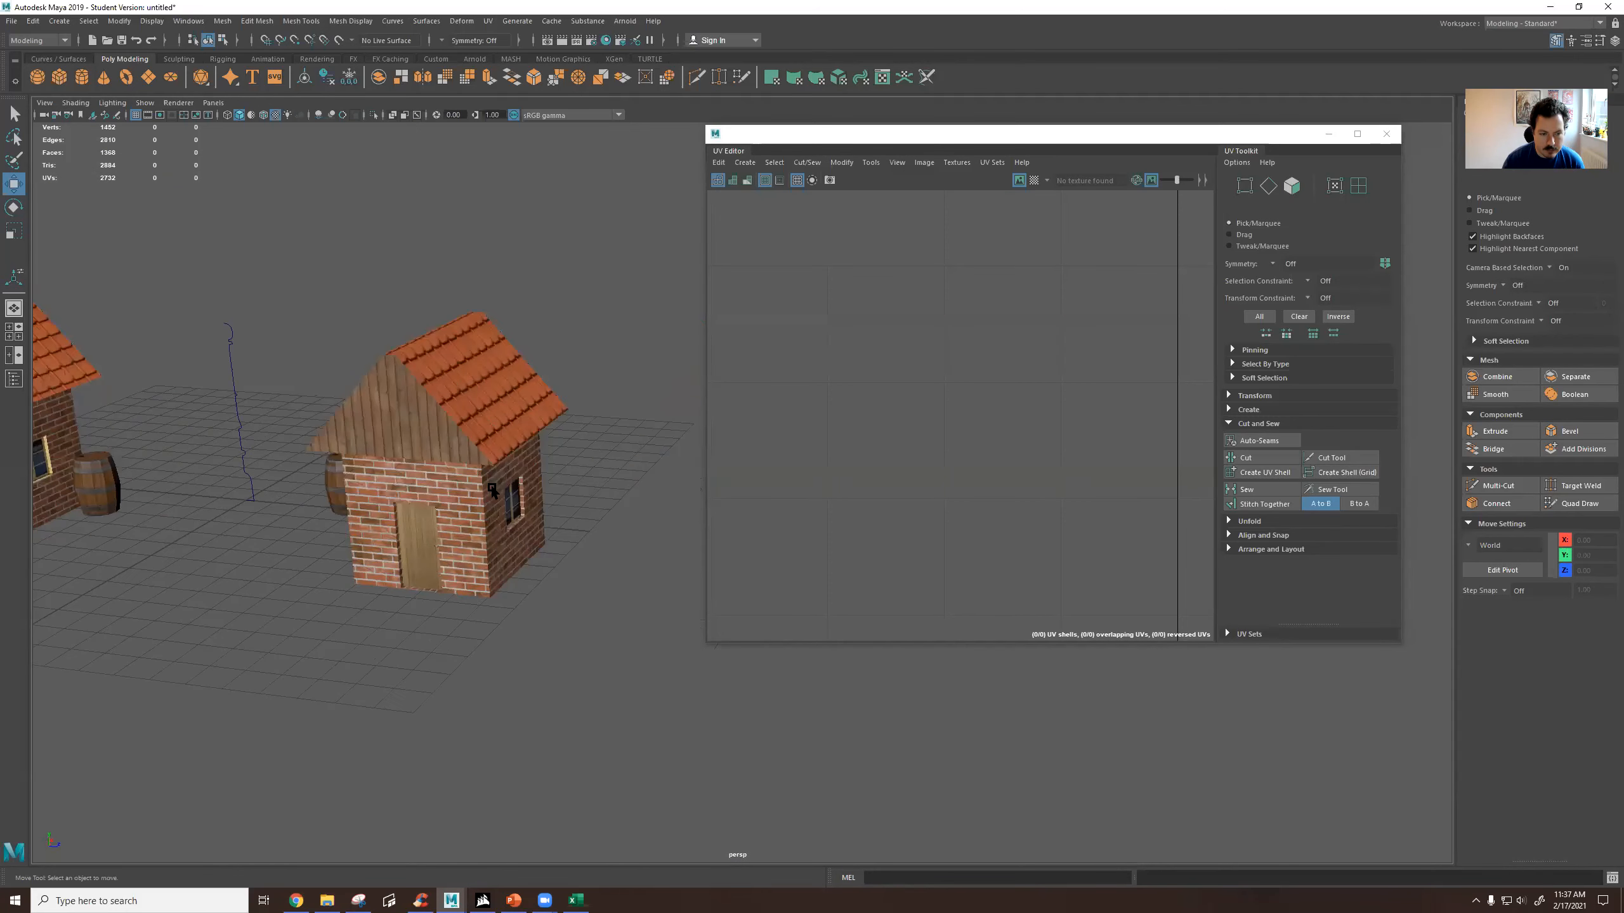
pyautogui.scroll(5, 492, 486)
pyautogui.click(304, 461)
pyautogui.scroll(-8, 921, 389)
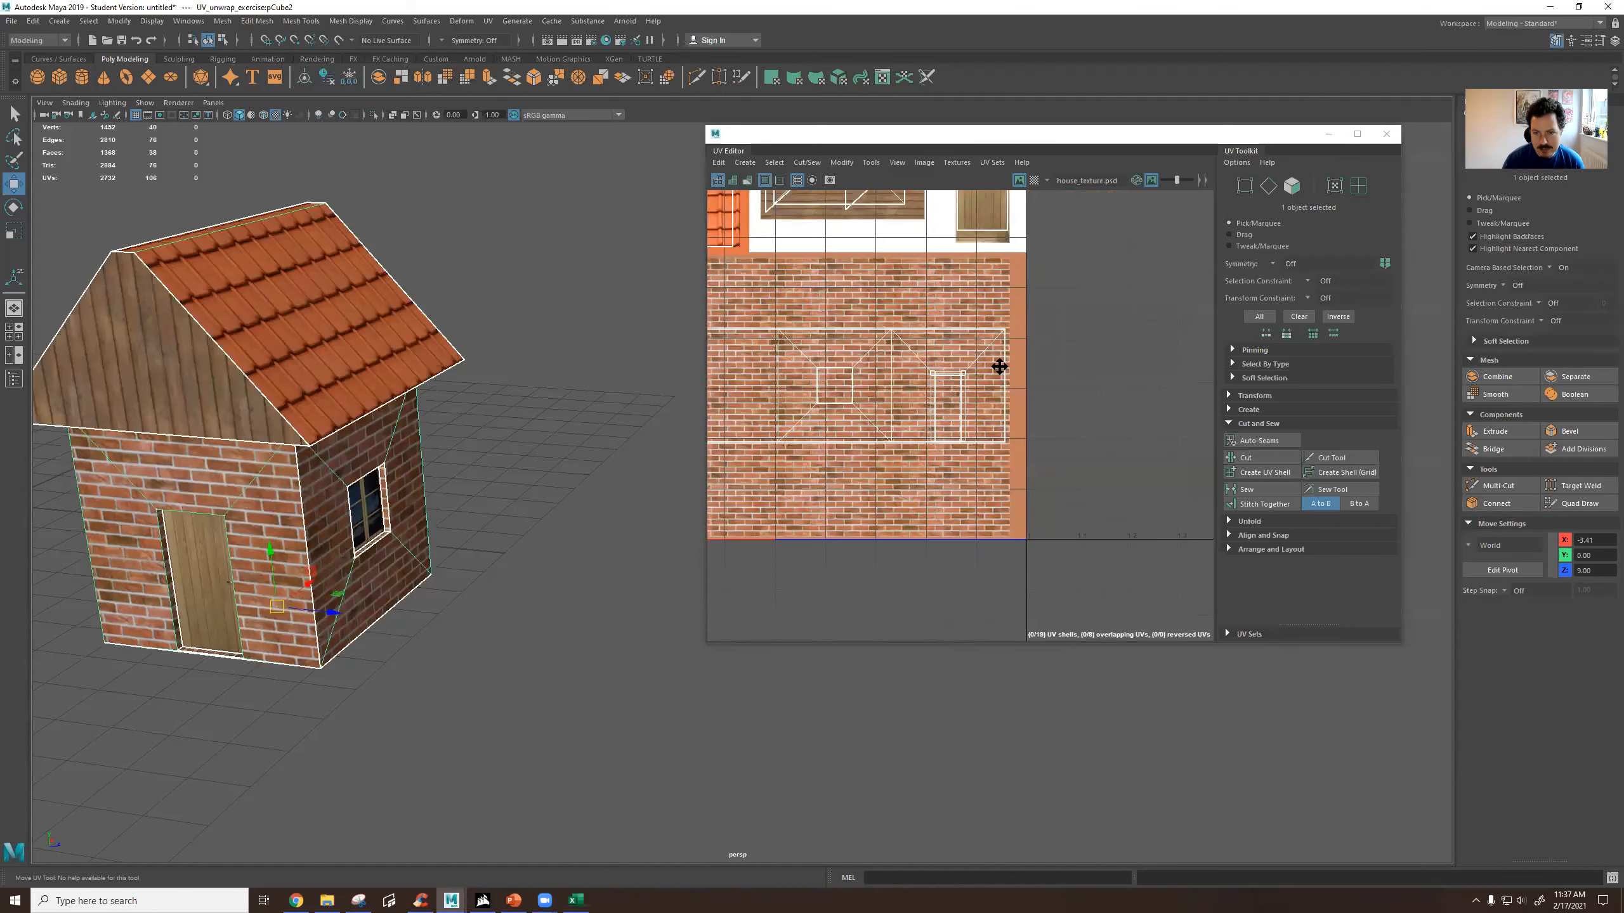
pyautogui.moveTo(877, 351); pyautogui.dragTo(871, 328, button='right')
pyautogui.moveTo(918, 356); pyautogui.dragTo(884, 530)
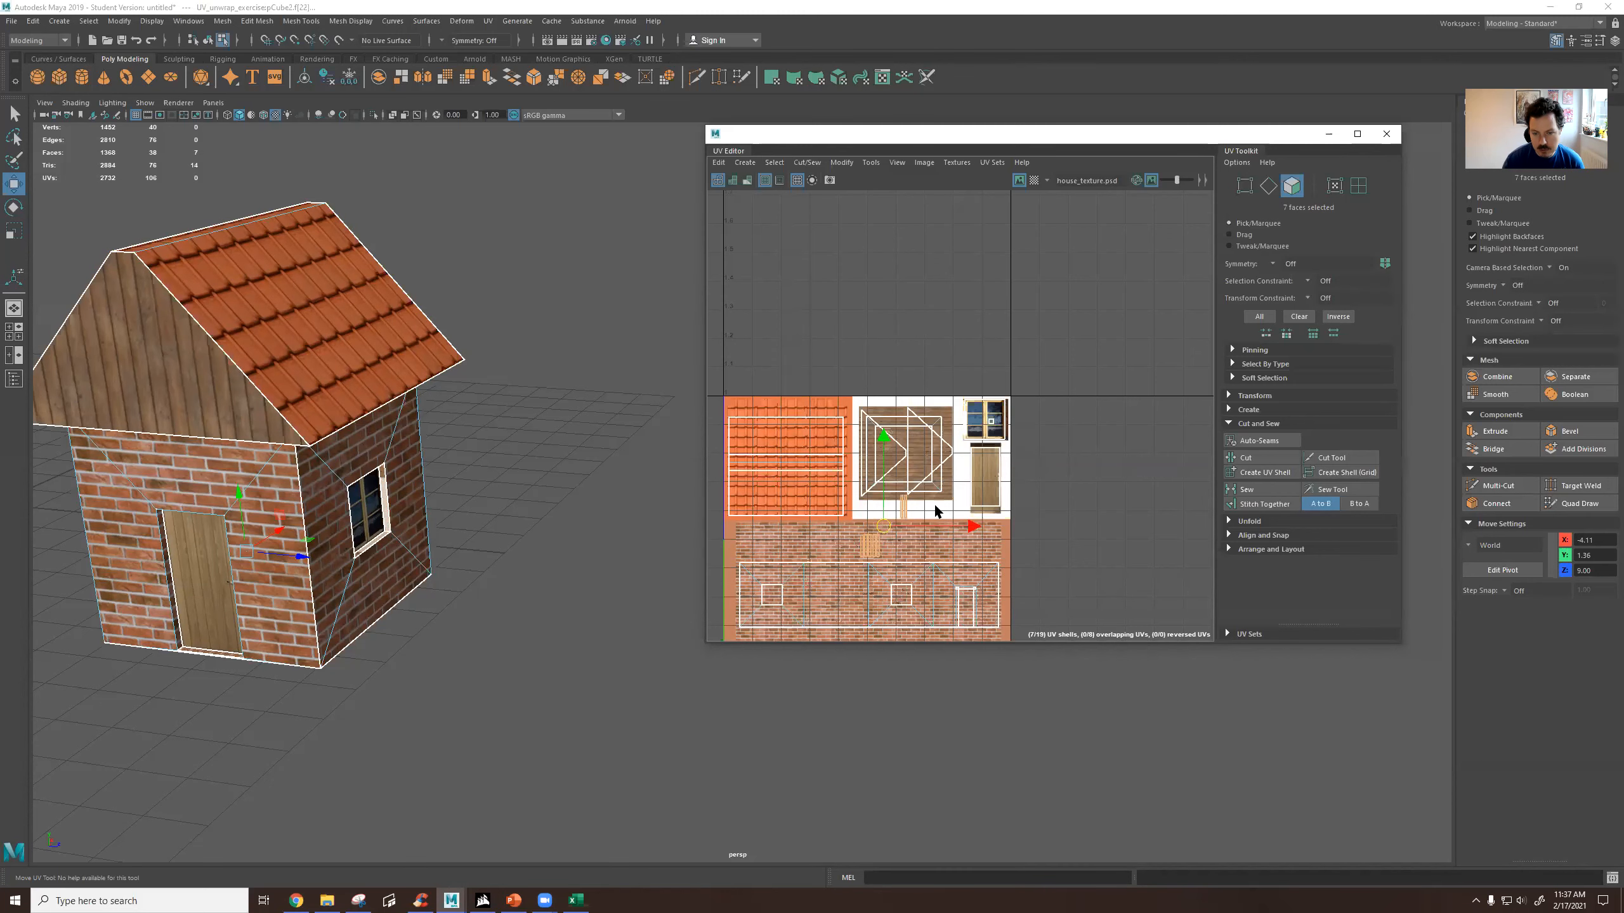
# Deselect the second house and examine its textured door, window and walls, along with the first house, from several angles.
pyautogui.click(905, 510)
pyautogui.keyDown('alt'); pyautogui.moveTo(411, 496); pyautogui.dragTo(454, 453); pyautogui.keyUp('alt')
pyautogui.click(473, 435)
pyautogui.moveTo(350, 420); pyautogui.dragTo(385, 413, button='right')
pyautogui.click(498, 483)
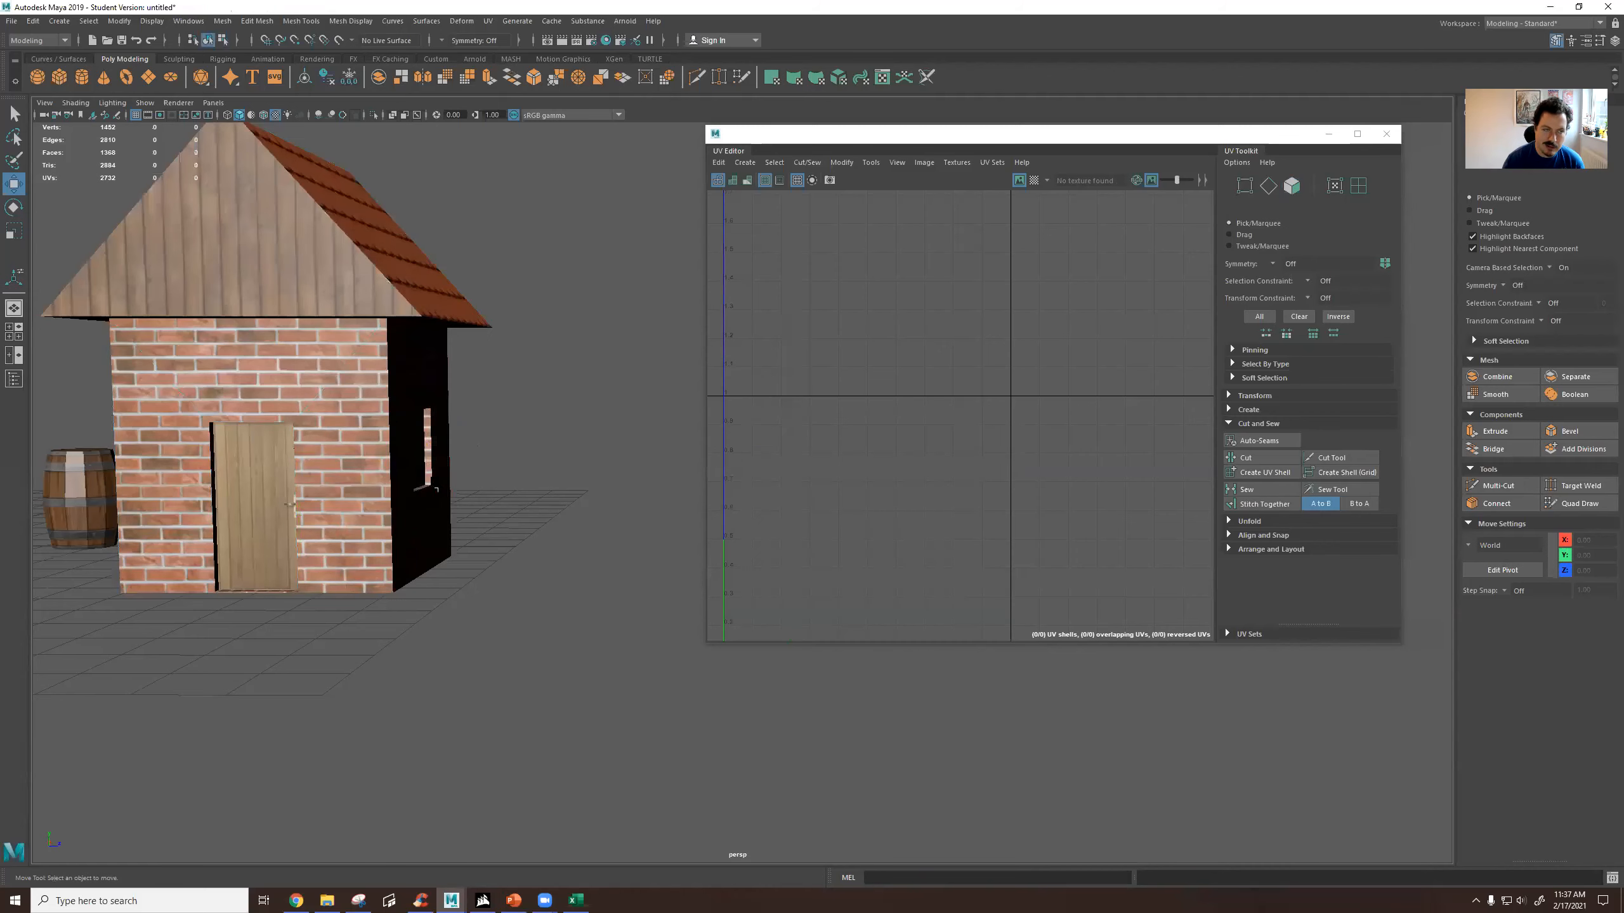
pyautogui.scroll(-5, 639, 371)
pyautogui.keyDown('alt'); pyautogui.moveTo(646, 365); pyautogui.dragTo(520, 461); pyautogui.keyUp('alt')
pyautogui.scroll(-5, 575, 492)
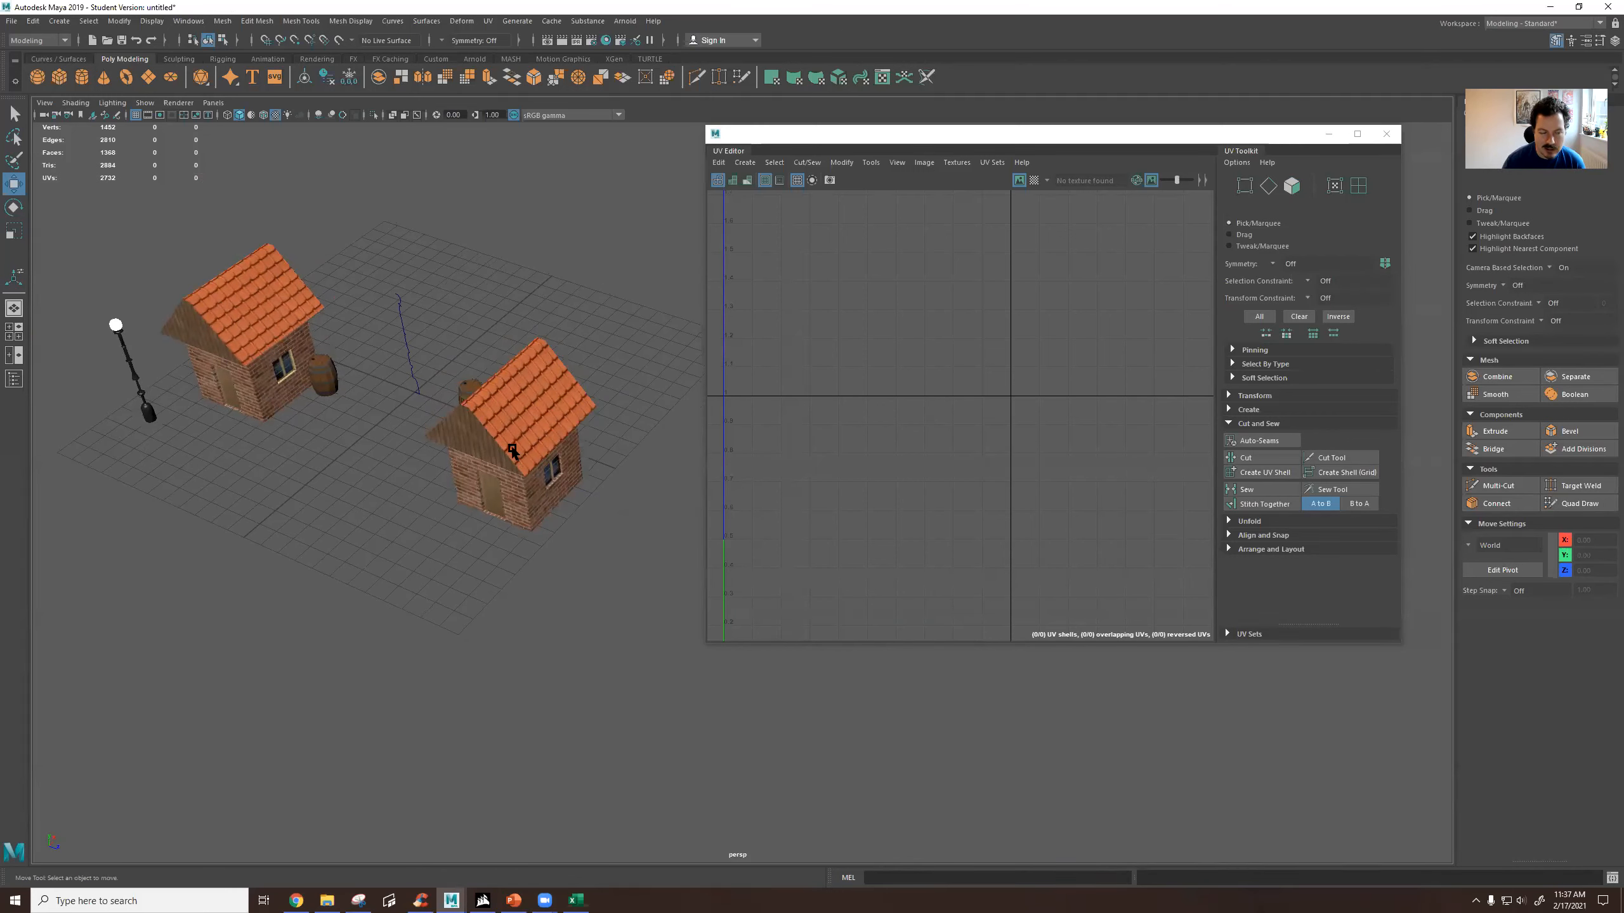
pyautogui.moveTo(503, 446)
pyautogui.keyDown('alt'); pyautogui.mouseDown()
pyautogui.moveTo(541, 443)
pyautogui.moveTo(522, 445)
pyautogui.mouseUp(); pyautogui.keyUp('alt')
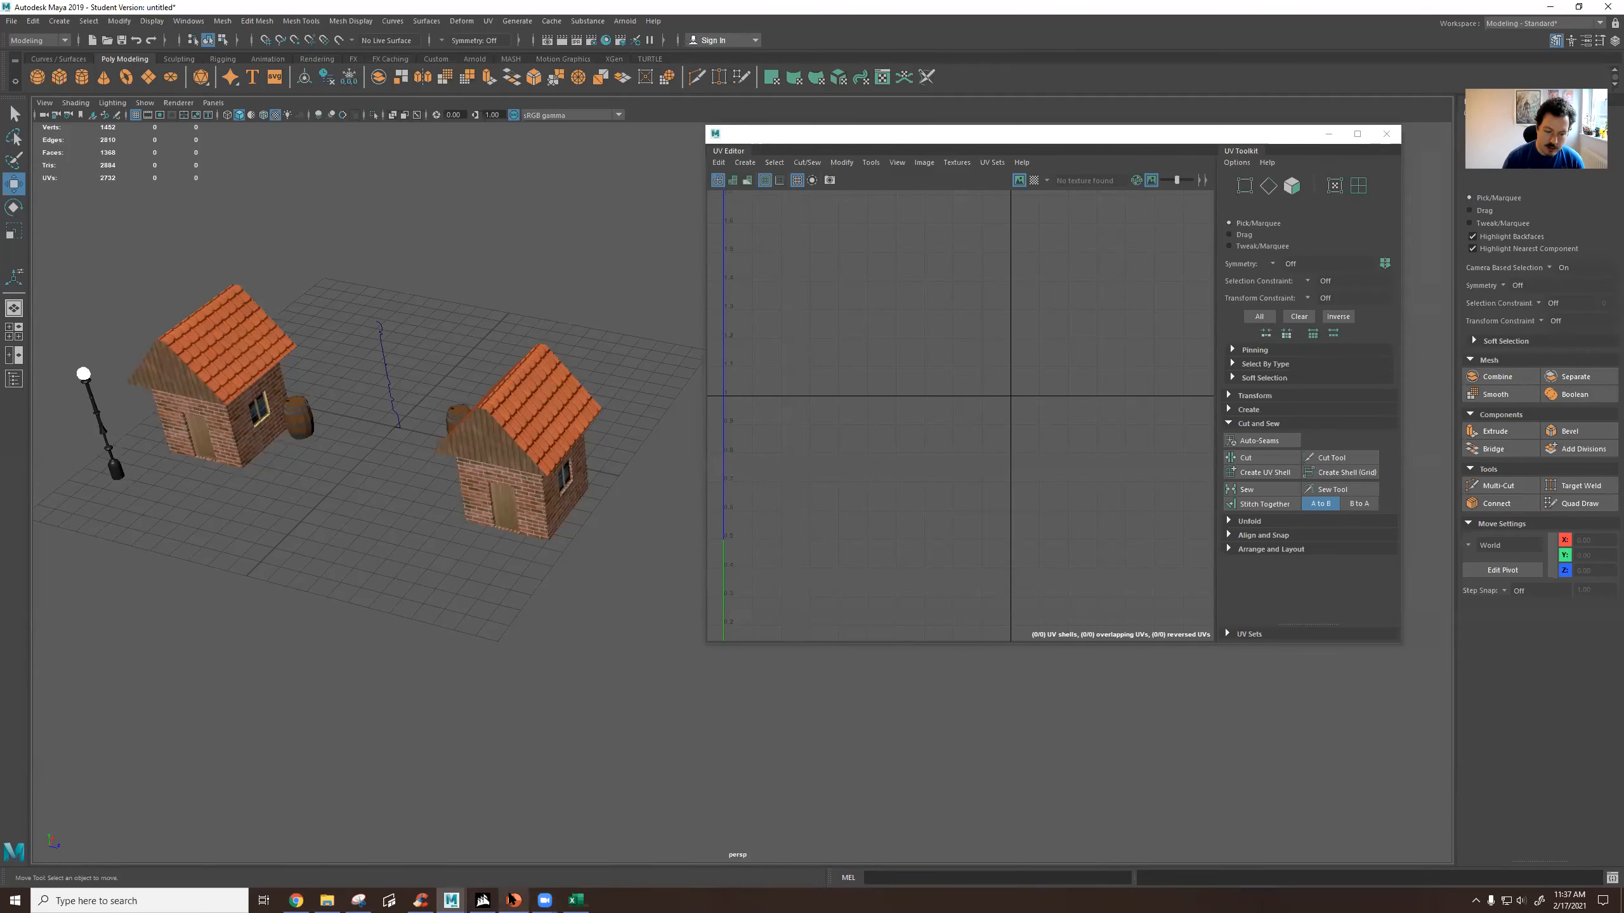
# Switch to the Maya session with the cowgirl_cartoon scene and examine the whole character beside its full UV layout.
pyautogui.moveTo(456, 899)
pyautogui.click(658, 843)
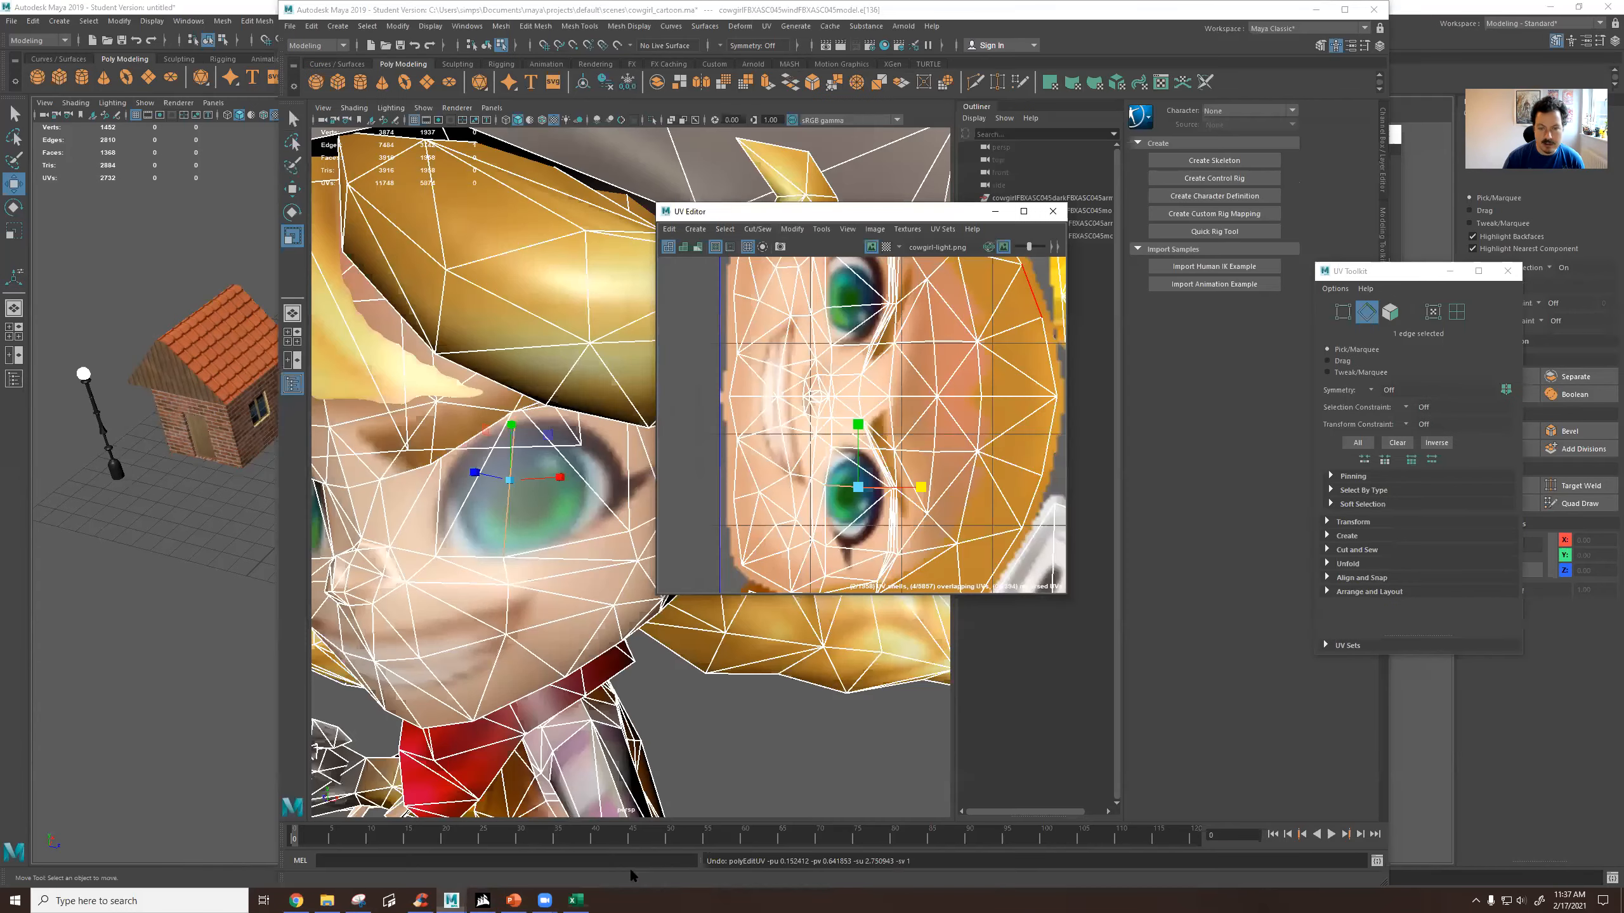
pyautogui.scroll(-4, 875, 397)
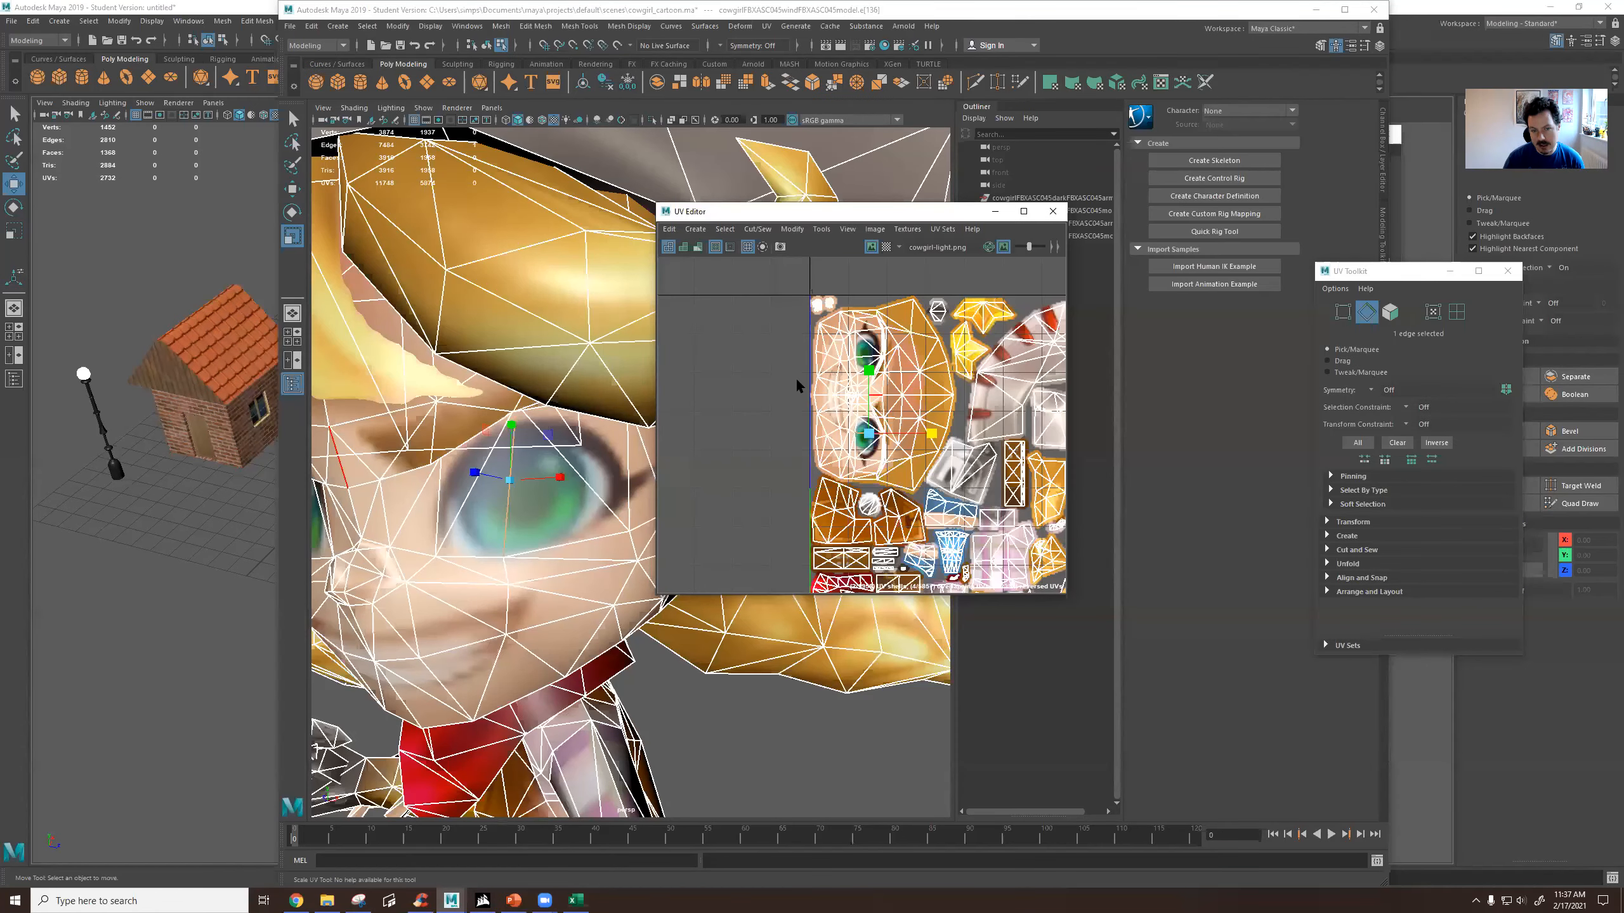
pyautogui.scroll(-5, 569, 536)
pyautogui.keyDown('alt'); pyautogui.moveTo(583, 473); pyautogui.dragTo(548, 464); pyautogui.keyUp('alt')
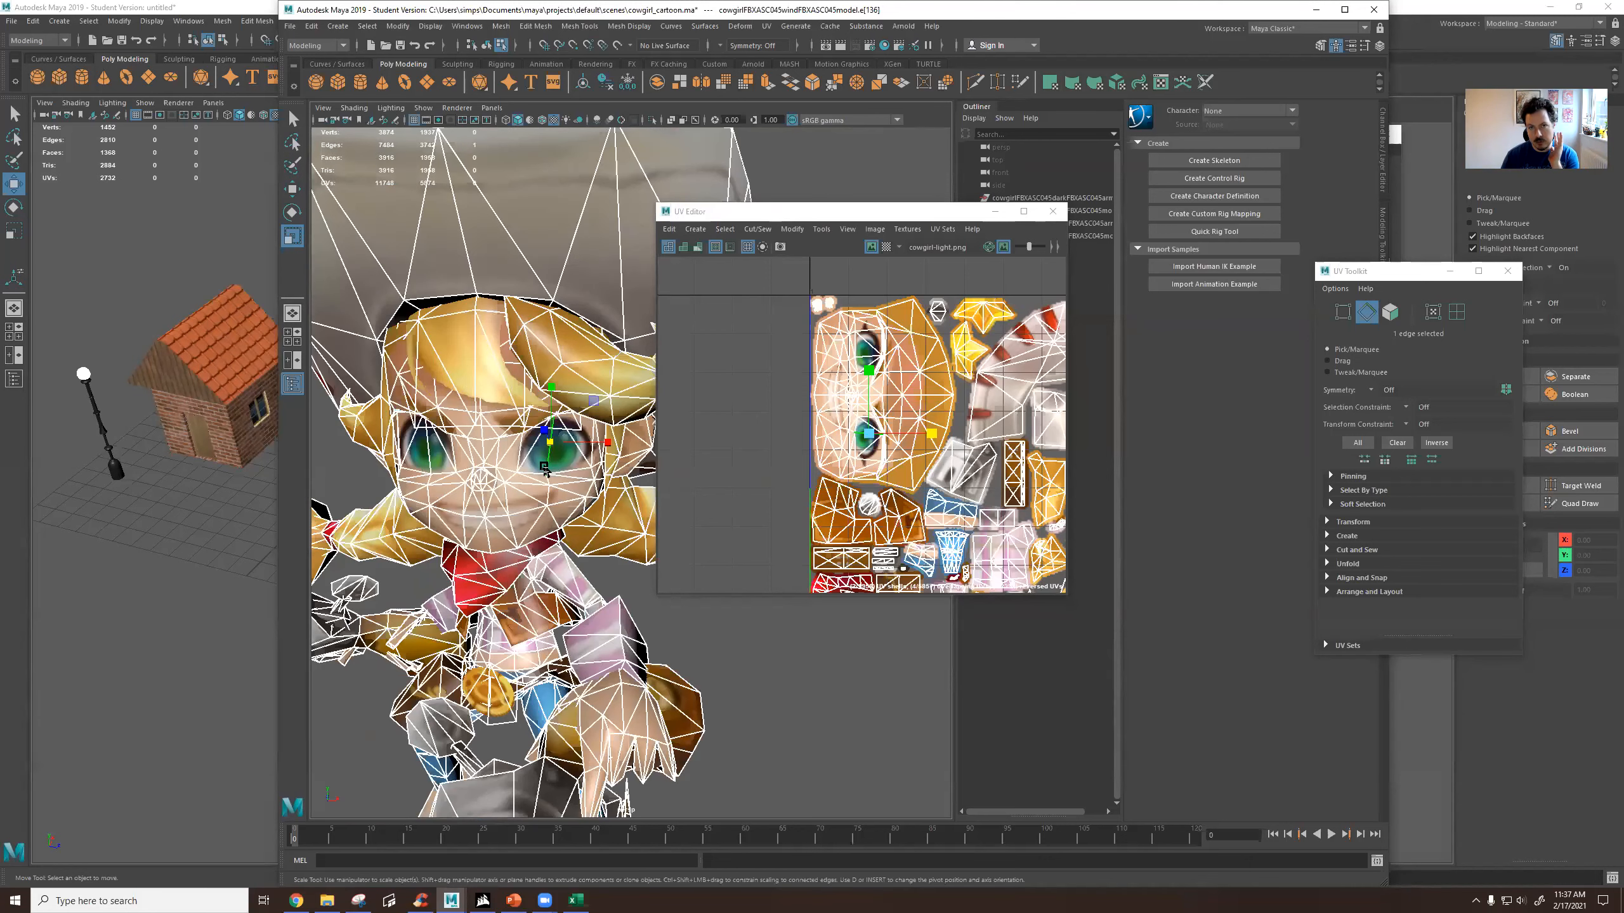
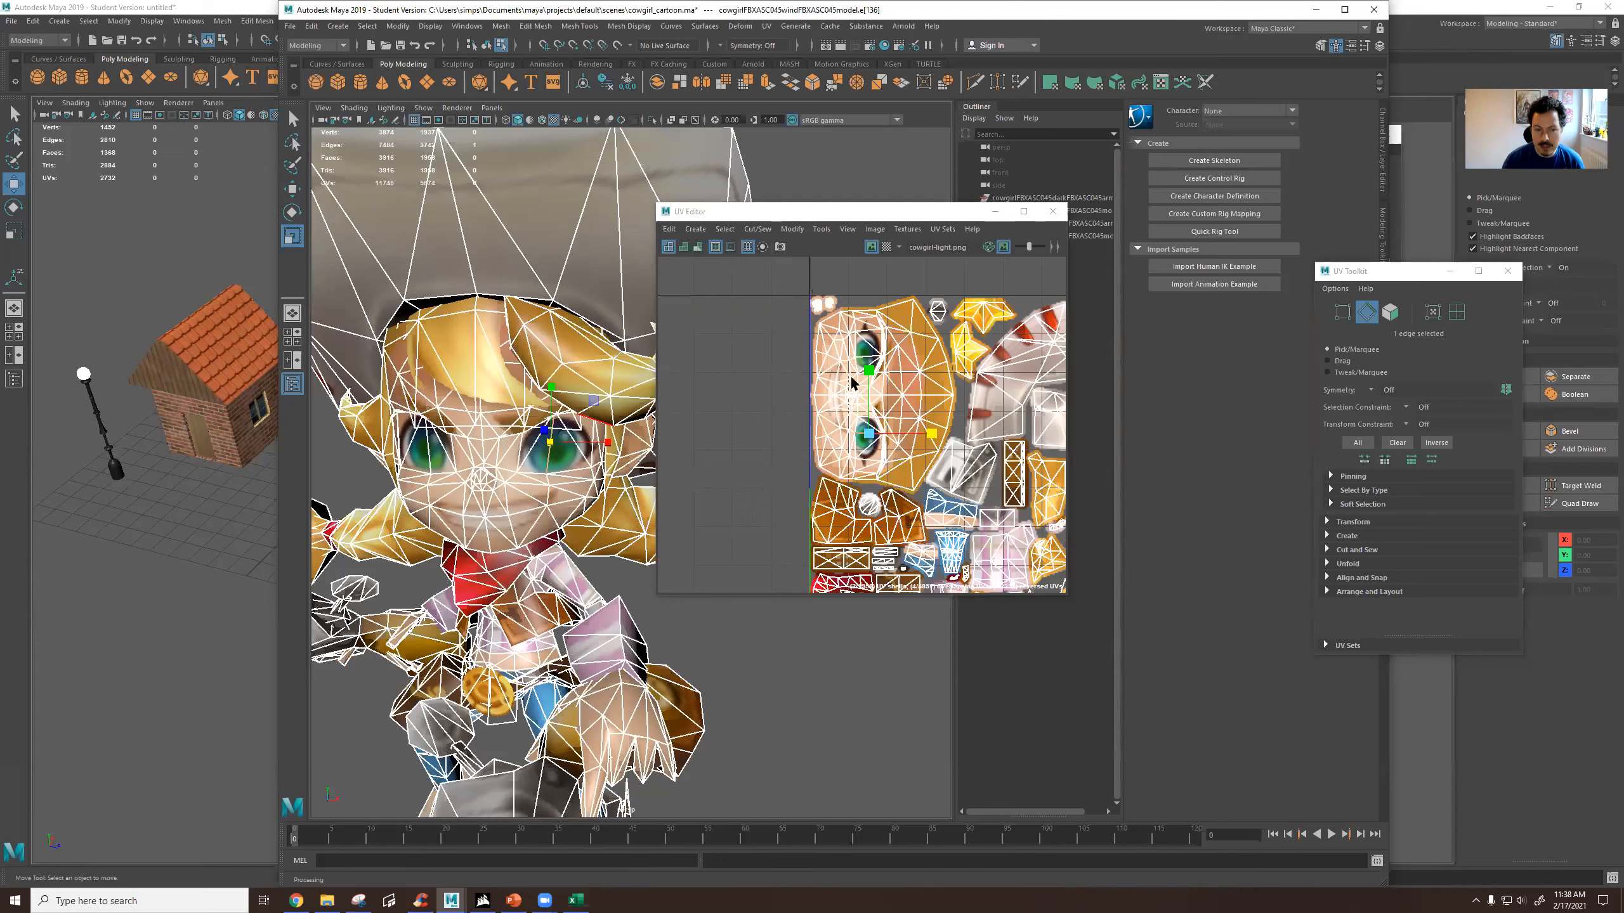
# Close the cowgirl scene's UV Editor, move that Maya window aside and return to the house scene near the free-standing profile curve.
pyautogui.click(1053, 212)
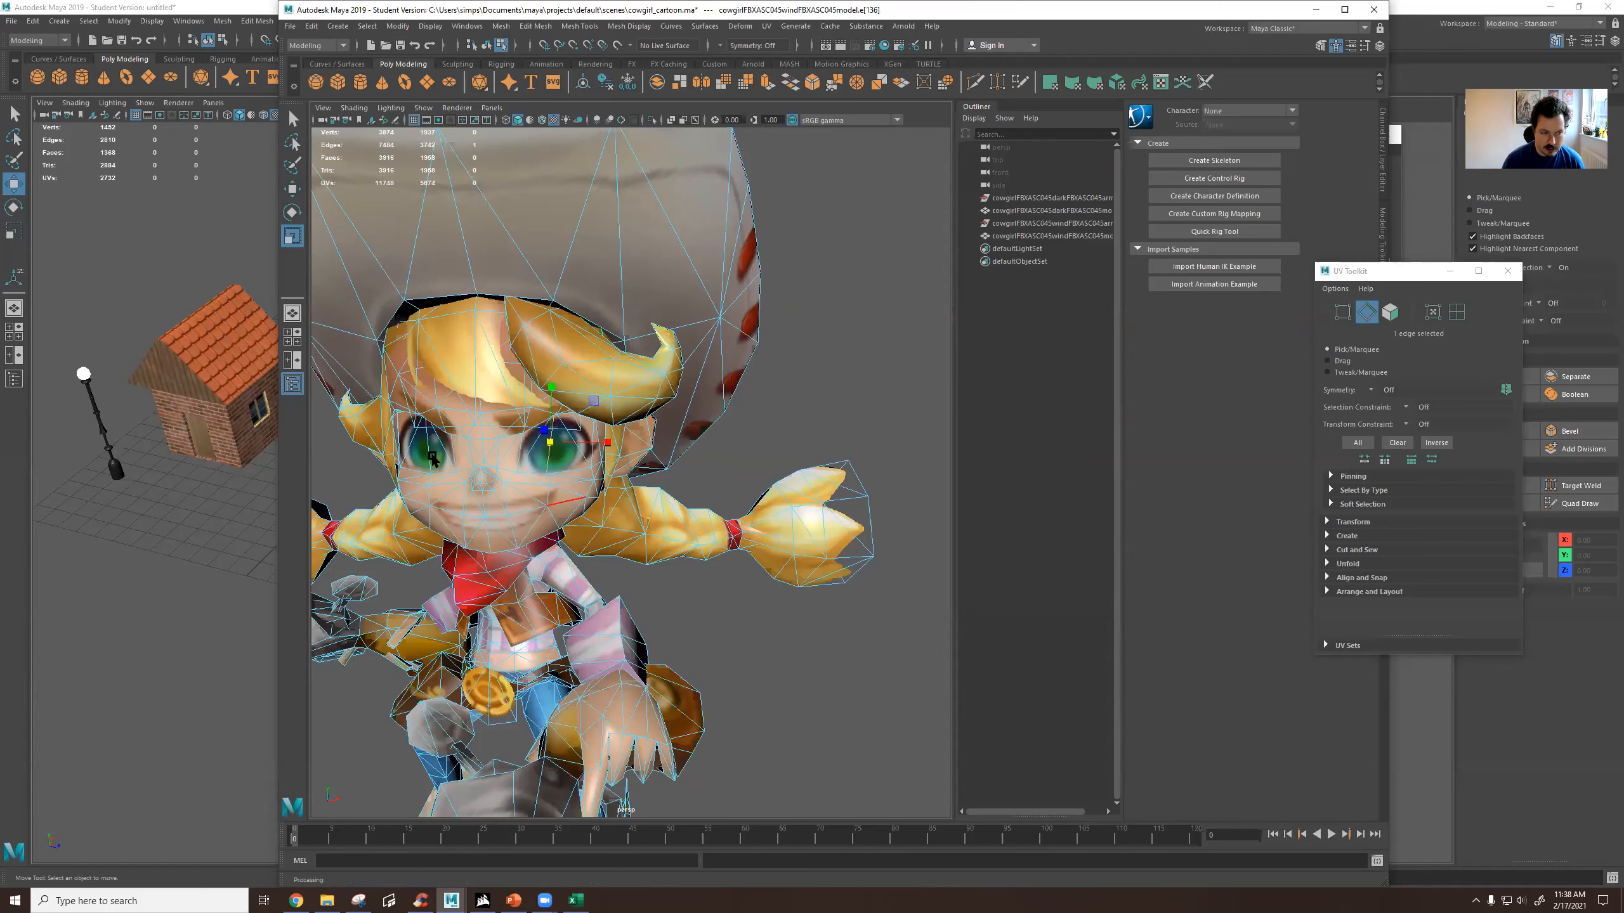
pyautogui.moveTo(536, 8); pyautogui.dragTo(1100, 246)
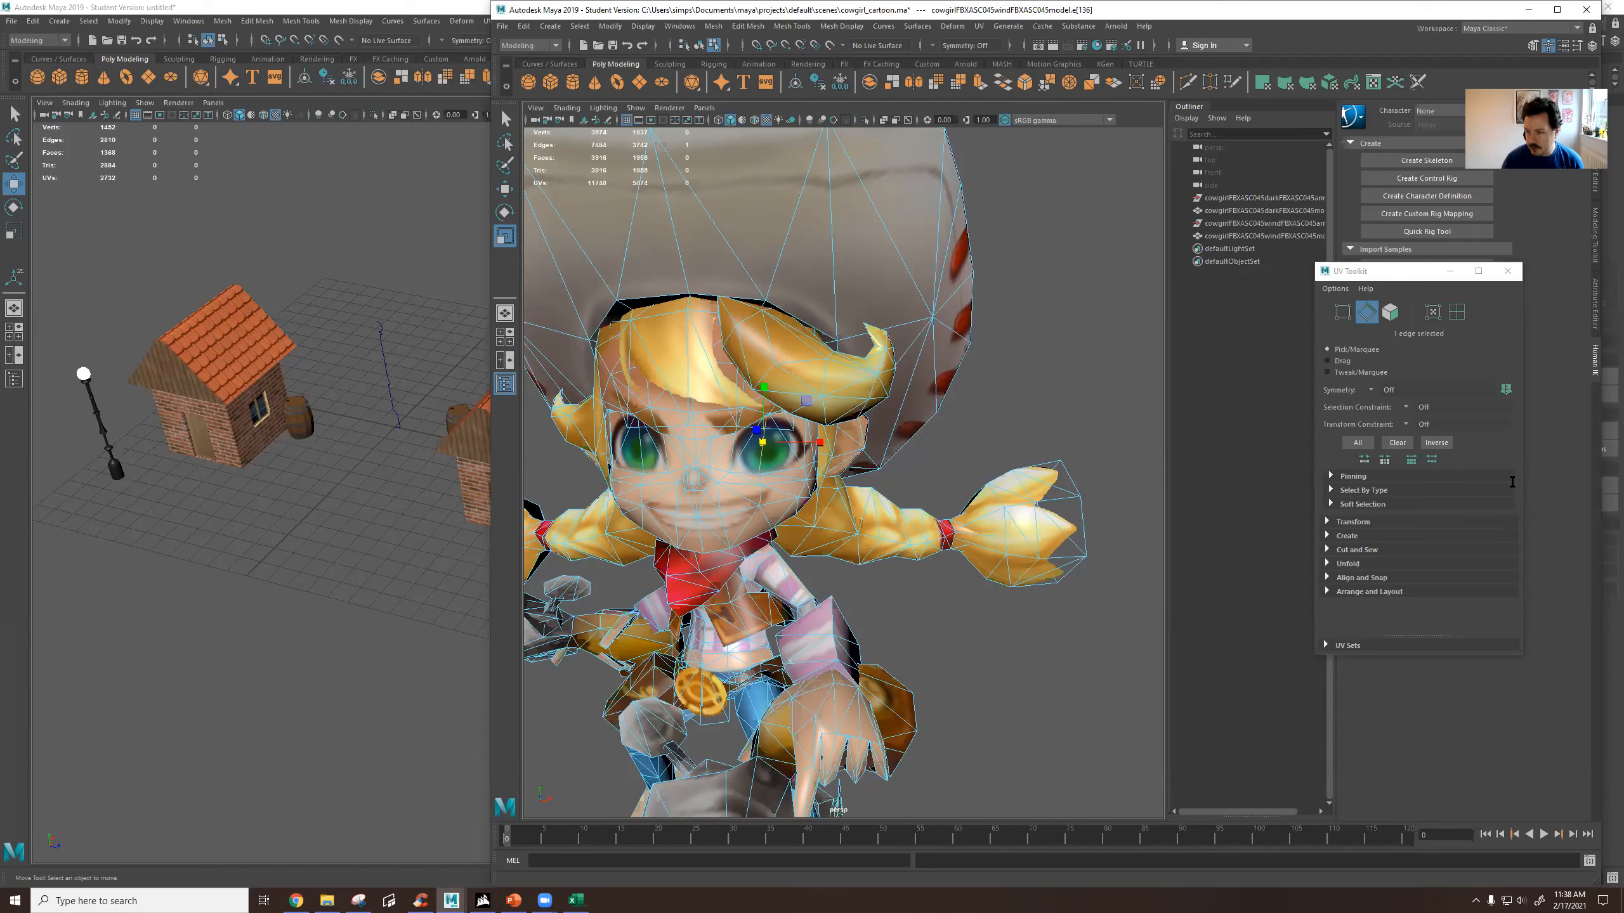
pyautogui.keyDown('alt'); pyautogui.moveTo(409, 331); pyautogui.dragTo(548, 302); pyautogui.keyUp('alt')
pyautogui.keyDown('alt'); pyautogui.moveTo(507, 360); pyautogui.dragTo(525, 294, button='right'); pyautogui.keyUp('alt')
pyautogui.click(565, 302)
pyautogui.keyDown('alt'); pyautogui.moveTo(225, 283); pyautogui.dragTo(331, 386, button='middle'); pyautogui.keyUp('alt')
pyautogui.scroll(4, 339, 374)
pyautogui.keyDown('alt'); pyautogui.moveTo(343, 322); pyautogui.dragTo(401, 389, button='middle'); pyautogui.keyUp('alt')
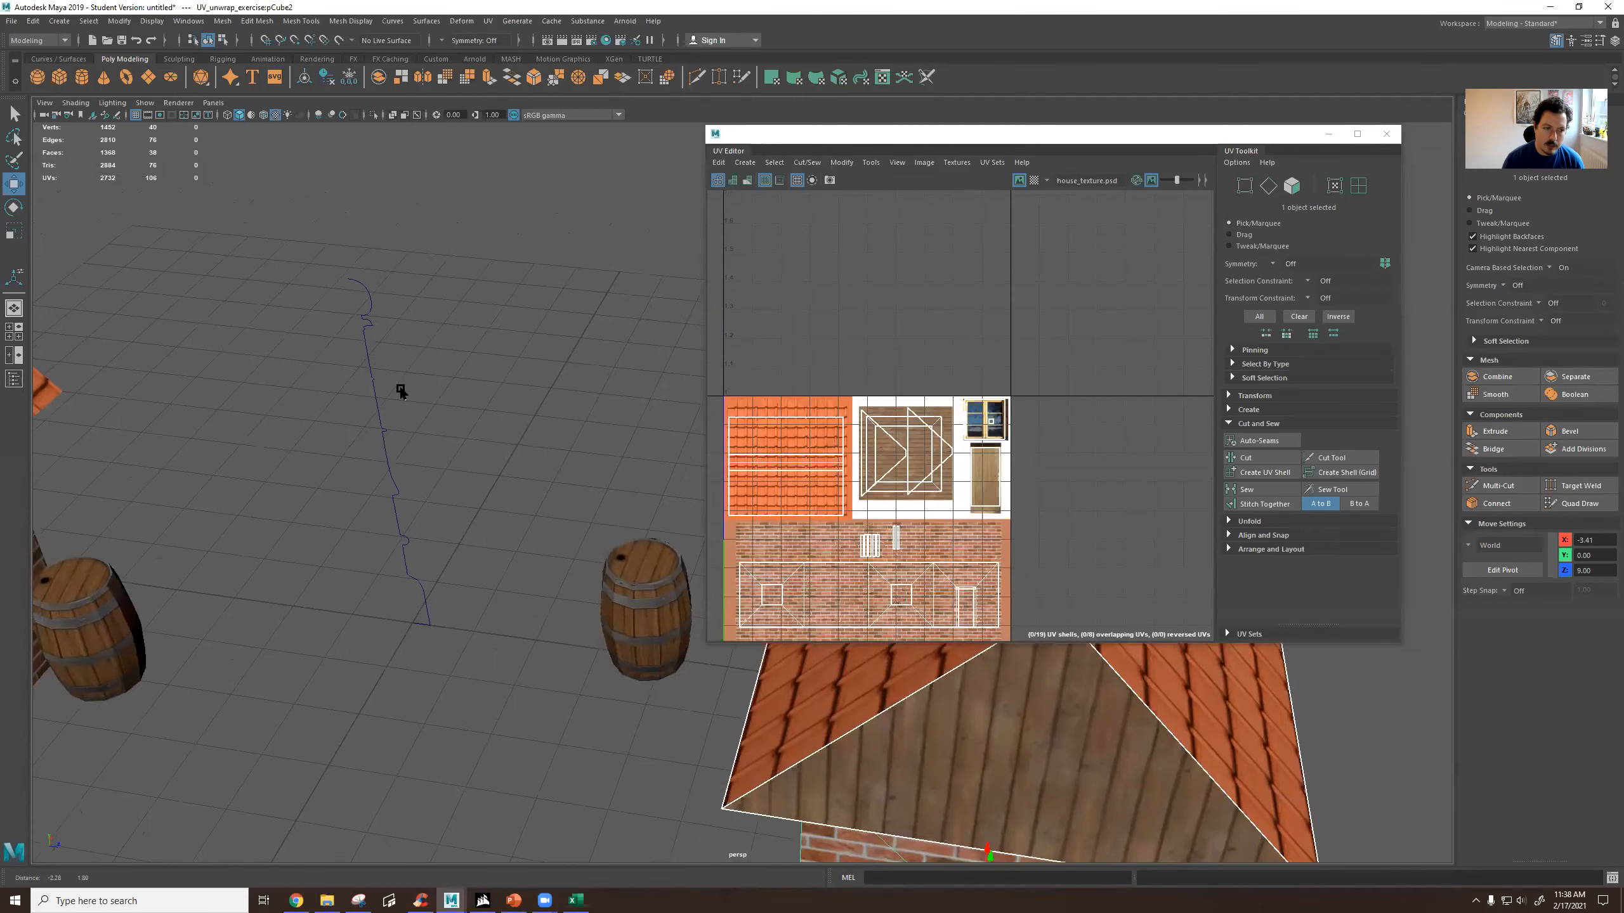
# Select the profile curve between the barrels and move the UV Editor window clear of it.
pyautogui.click(371, 370)
pyautogui.keyDown('alt'); pyautogui.moveTo(402, 449); pyautogui.dragTo(437, 465); pyautogui.keyUp('alt')
pyautogui.keyDown('alt'); pyautogui.moveTo(437, 465); pyautogui.dragTo(493, 435, button='middle'); pyautogui.keyUp('alt')
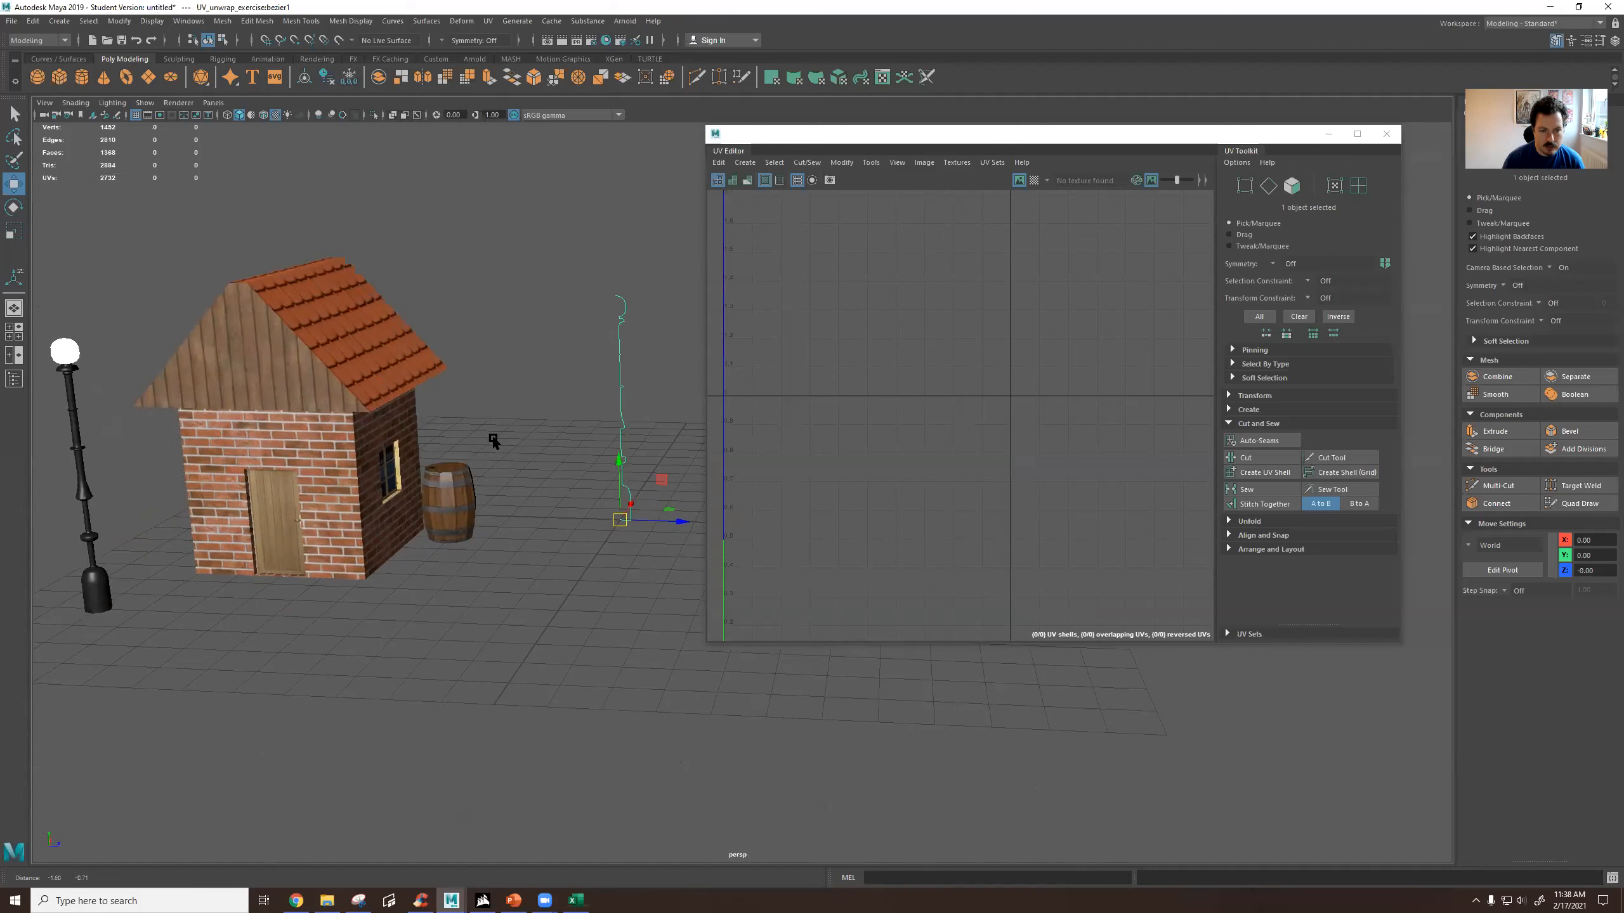
pyautogui.moveTo(748, 130); pyautogui.dragTo(885, 149)
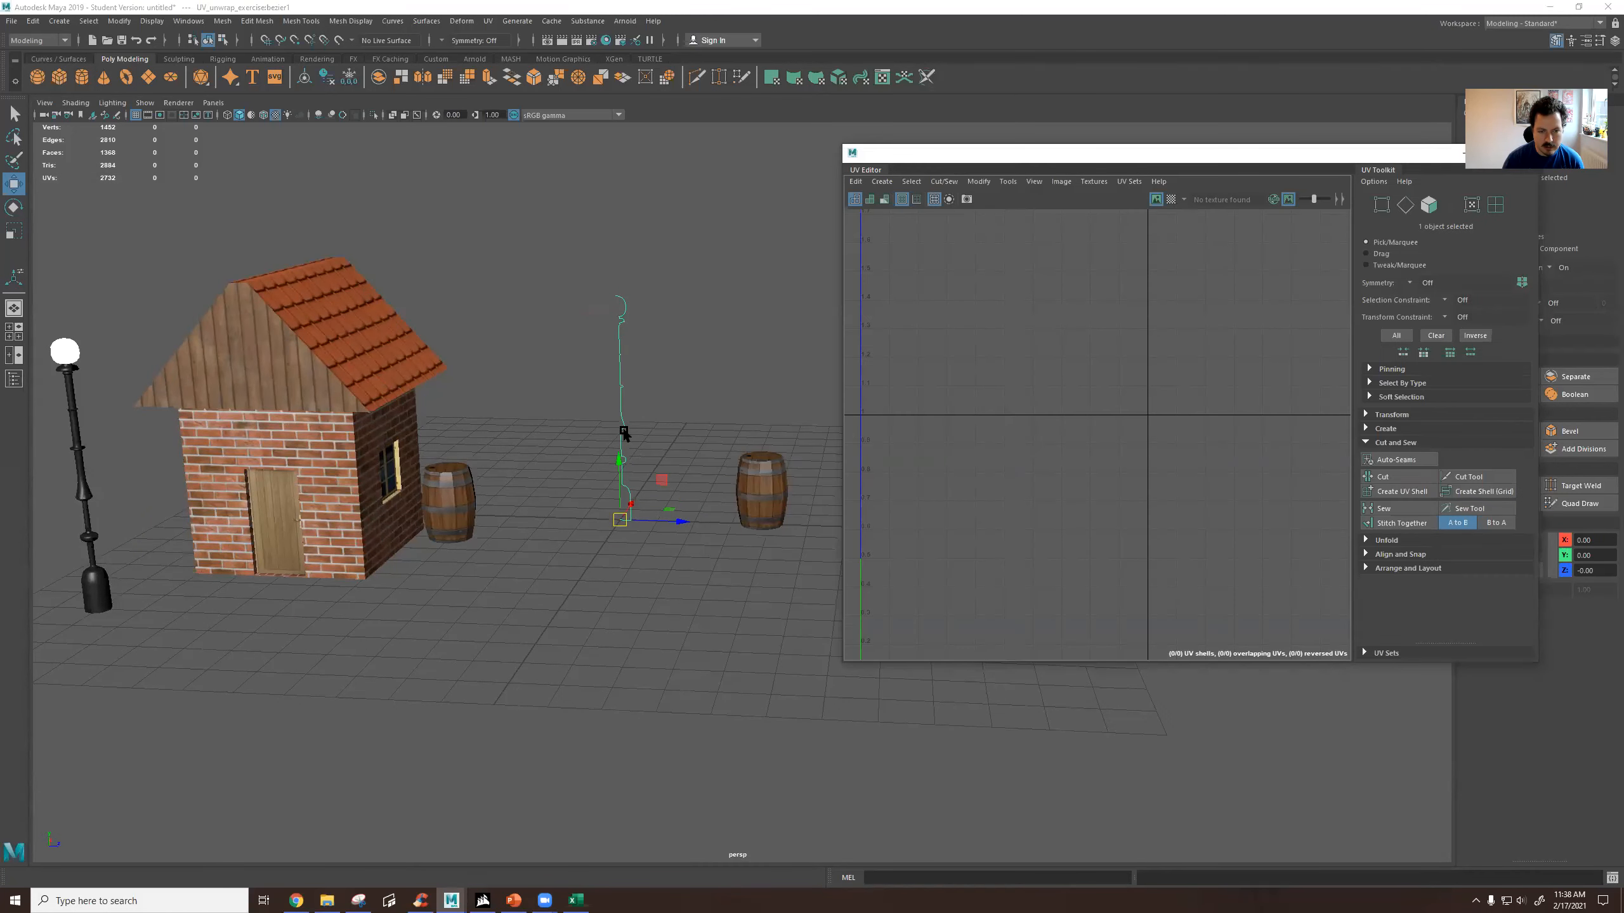
# Move the black lamp post from in front of the first house to beside the profile curve, at Z -1.67.
pyautogui.click(73, 449)
pyautogui.press('w')
pyautogui.moveTo(100, 533); pyautogui.dragTo(157, 514, button='right')
pyautogui.click(237, 618)
pyautogui.click(101, 601)
pyautogui.moveTo(158, 617); pyautogui.dragTo(486, 642)
pyautogui.keyDown('alt'); pyautogui.moveTo(399, 574); pyautogui.dragTo(358, 591); pyautogui.keyUp('alt')
pyautogui.moveTo(375, 582); pyautogui.dragTo(585, 434)
pyautogui.keyDown('alt'); pyautogui.moveTo(629, 542); pyautogui.dragTo(727, 488); pyautogui.keyUp('alt')
pyautogui.keyDown('alt'); pyautogui.moveTo(710, 479); pyautogui.dragTo(569, 550, button='middle'); pyautogui.keyUp('alt')
pyautogui.scroll(4, 569, 550)
pyautogui.keyDown('alt'); pyautogui.moveTo(567, 547); pyautogui.dragTo(488, 470); pyautogui.keyUp('alt')
pyautogui.click(487, 469)
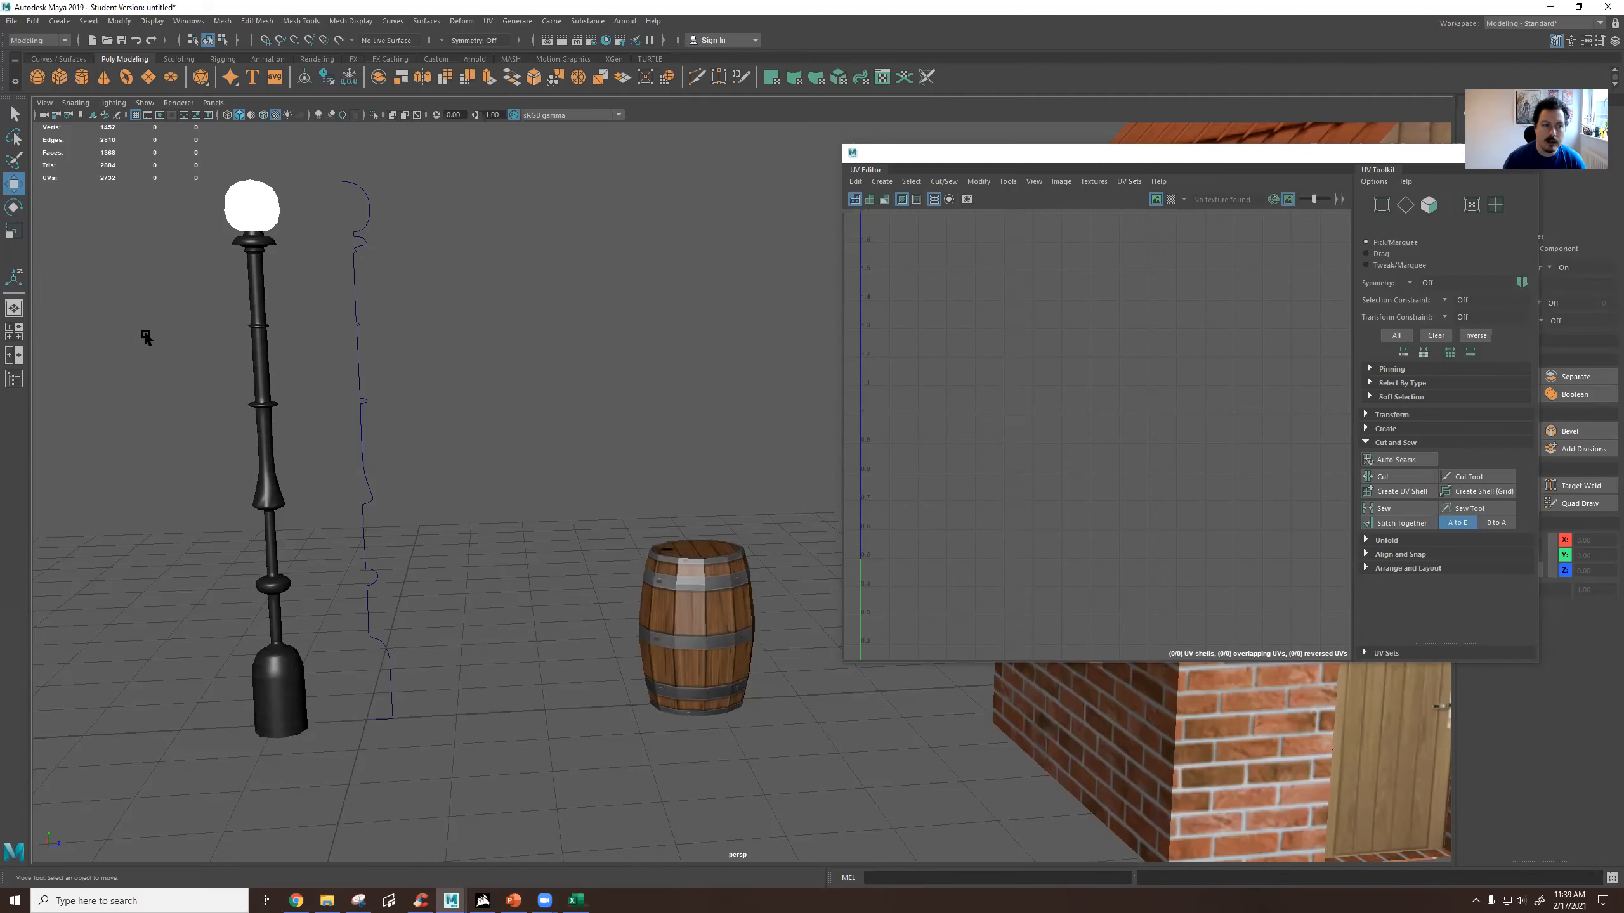
pyautogui.click(253, 221)
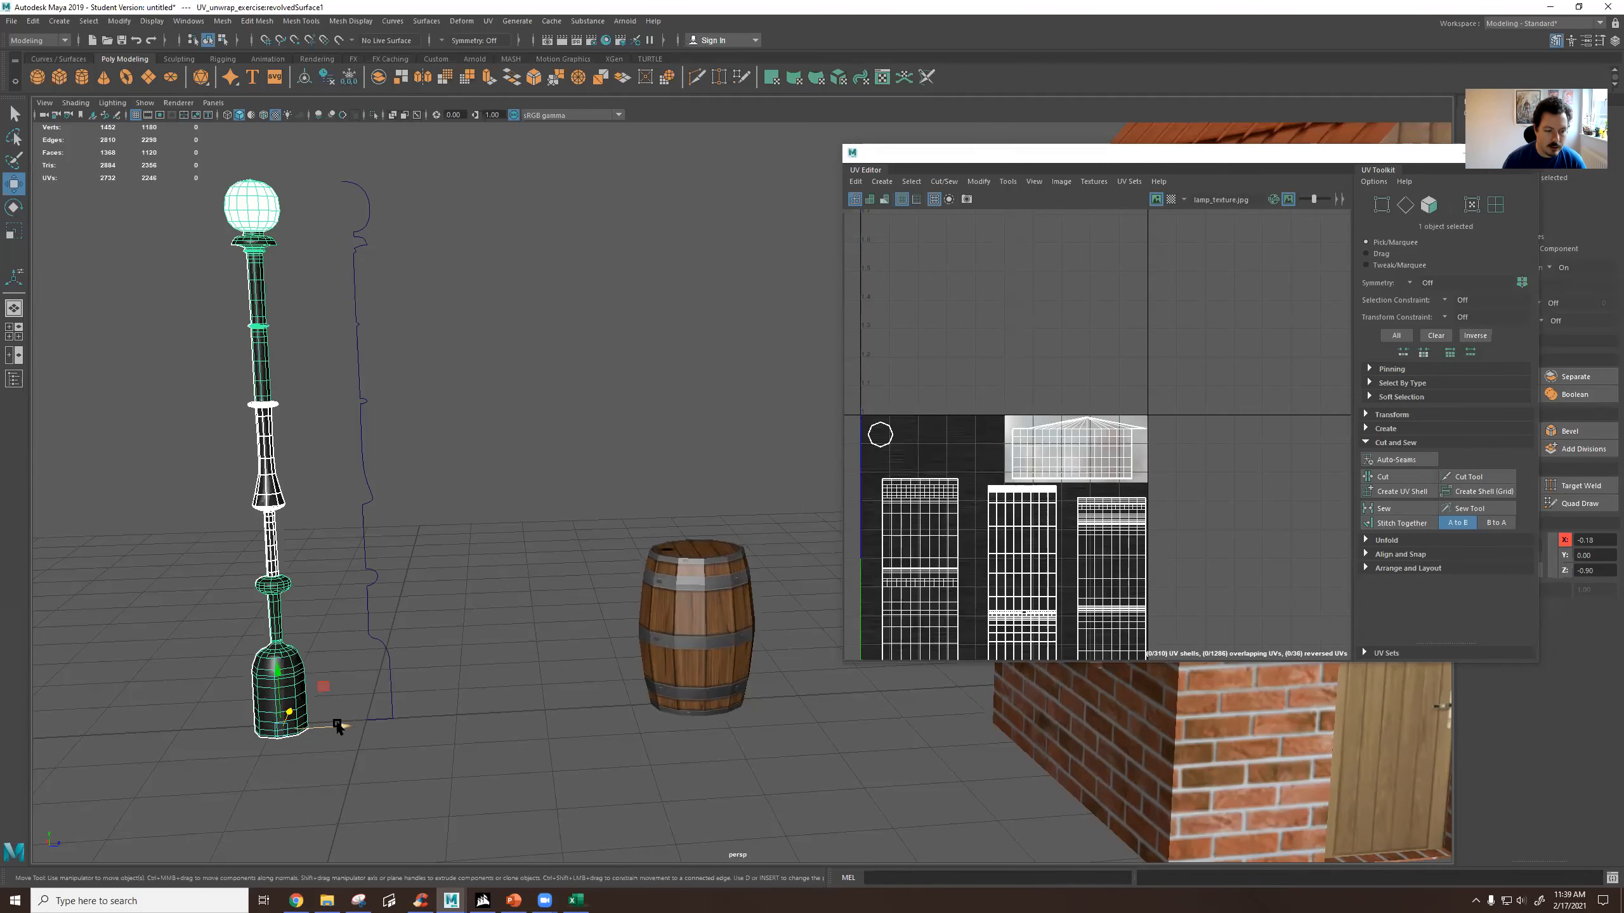
pyautogui.moveTo(335, 723); pyautogui.dragTo(264, 727)
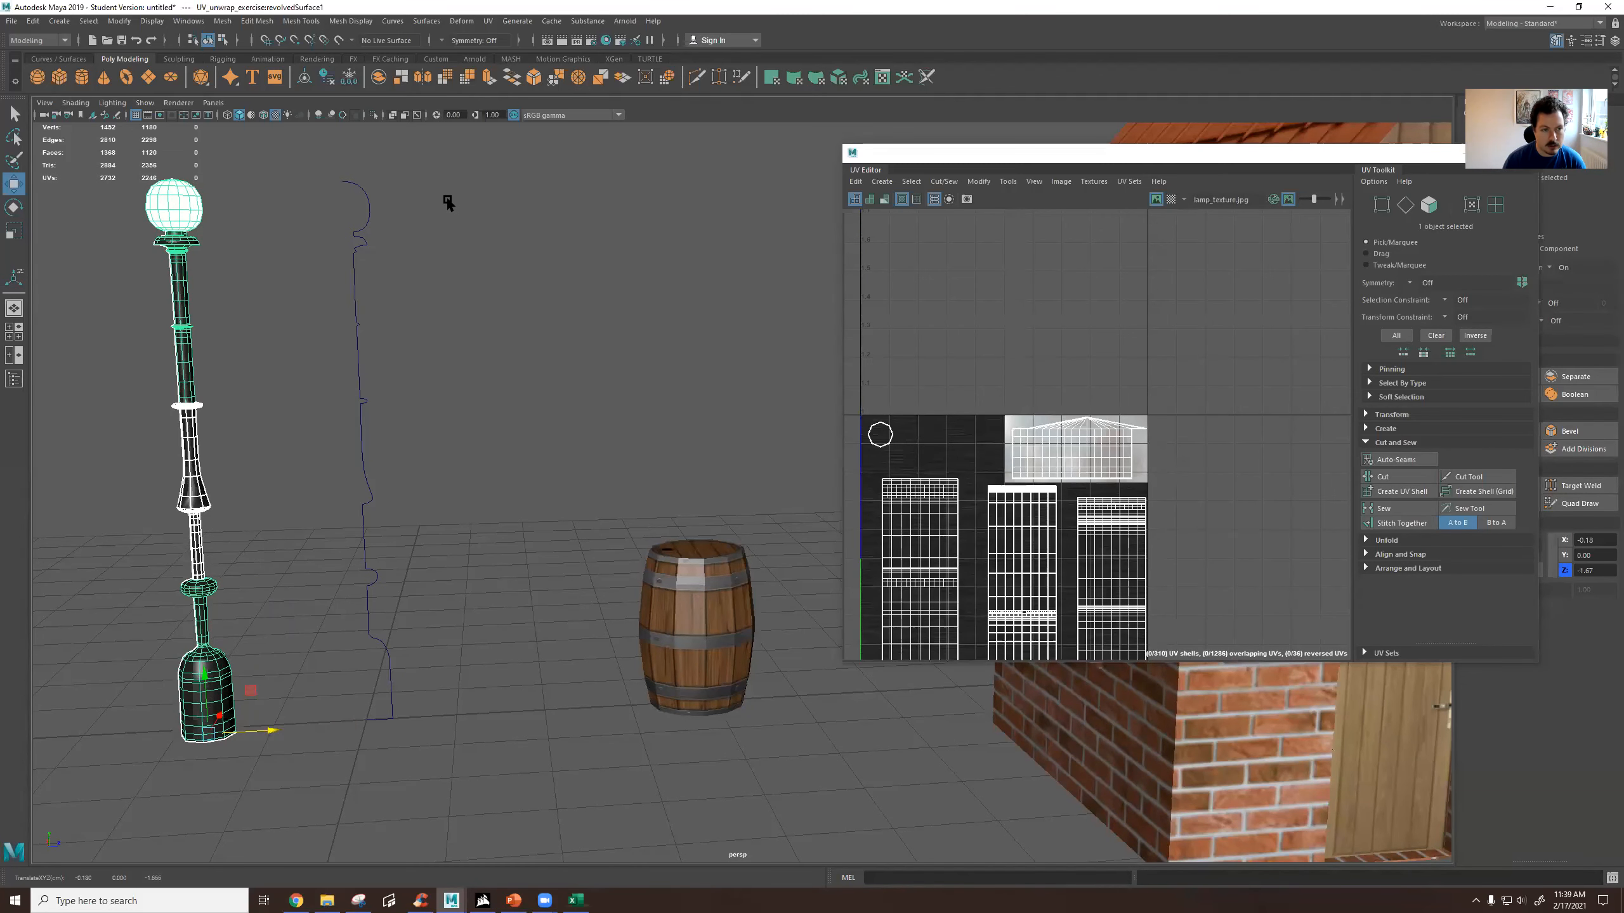
# Select the lamp profile curve and show it in the four-view layout, with the UV Editor moved clear of the perspective and side views.
pyautogui.click(355, 234)
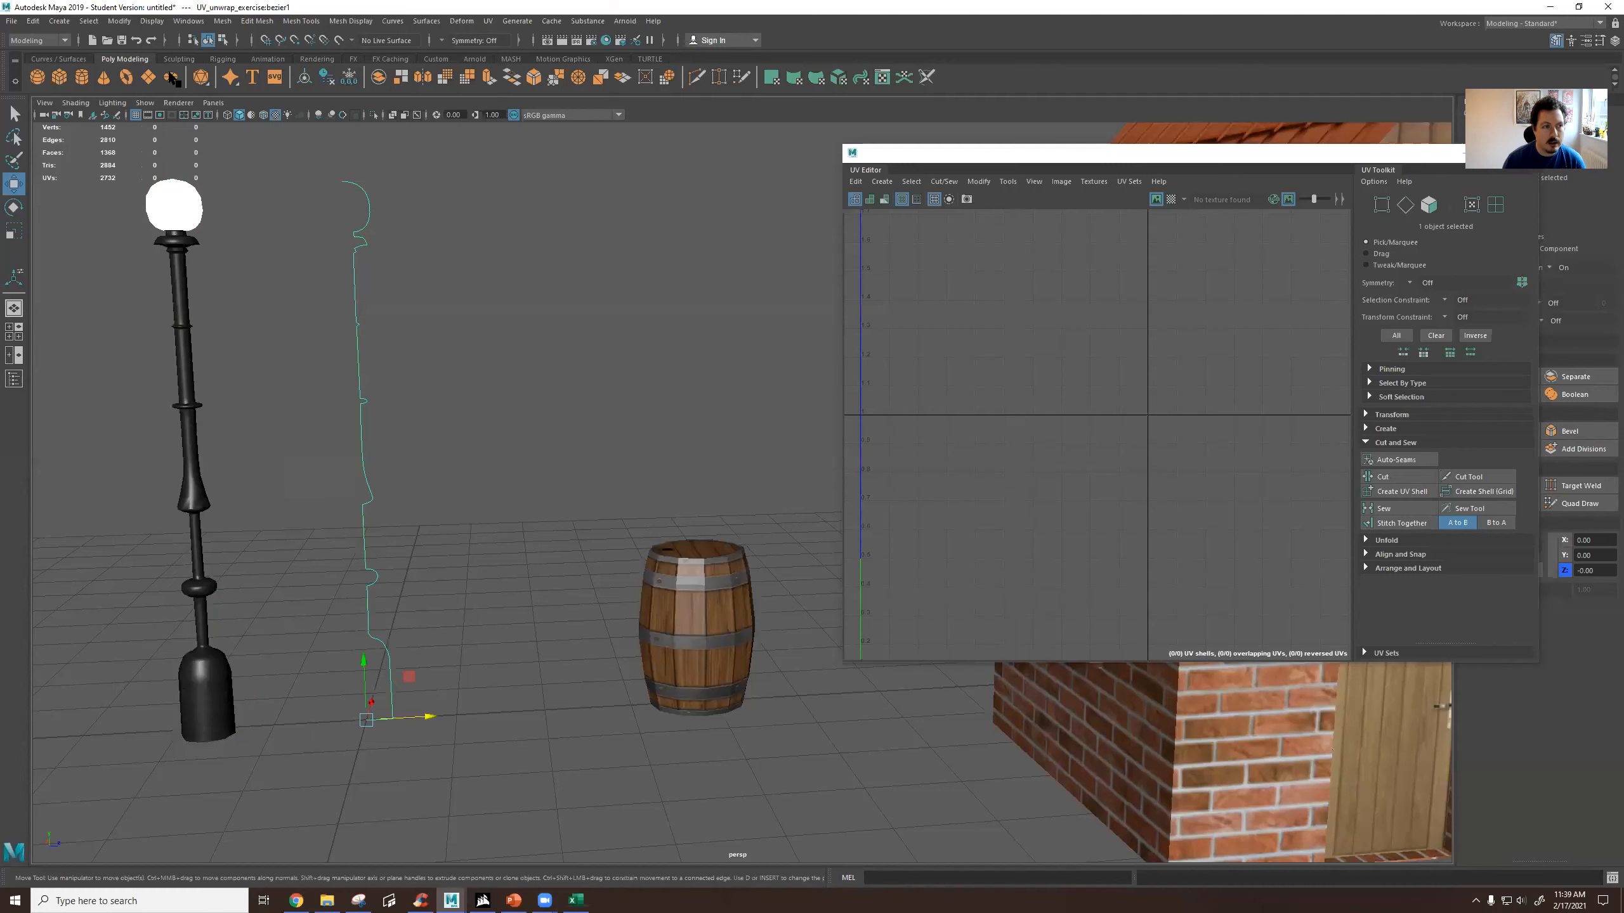
pyautogui.click(51, 59)
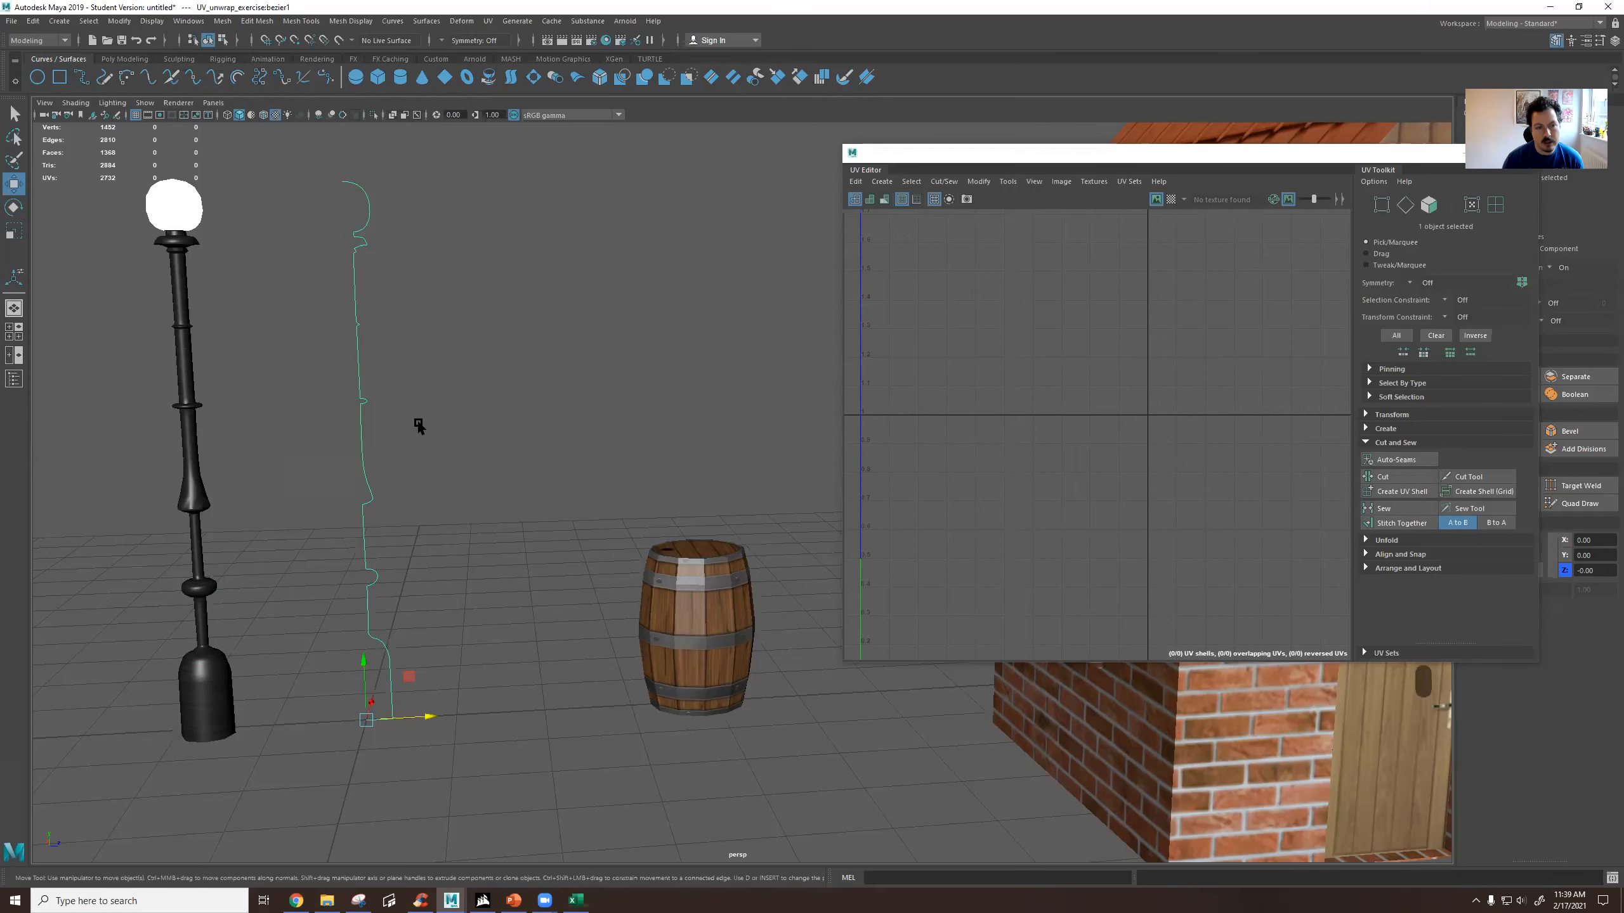
pyautogui.press('space')
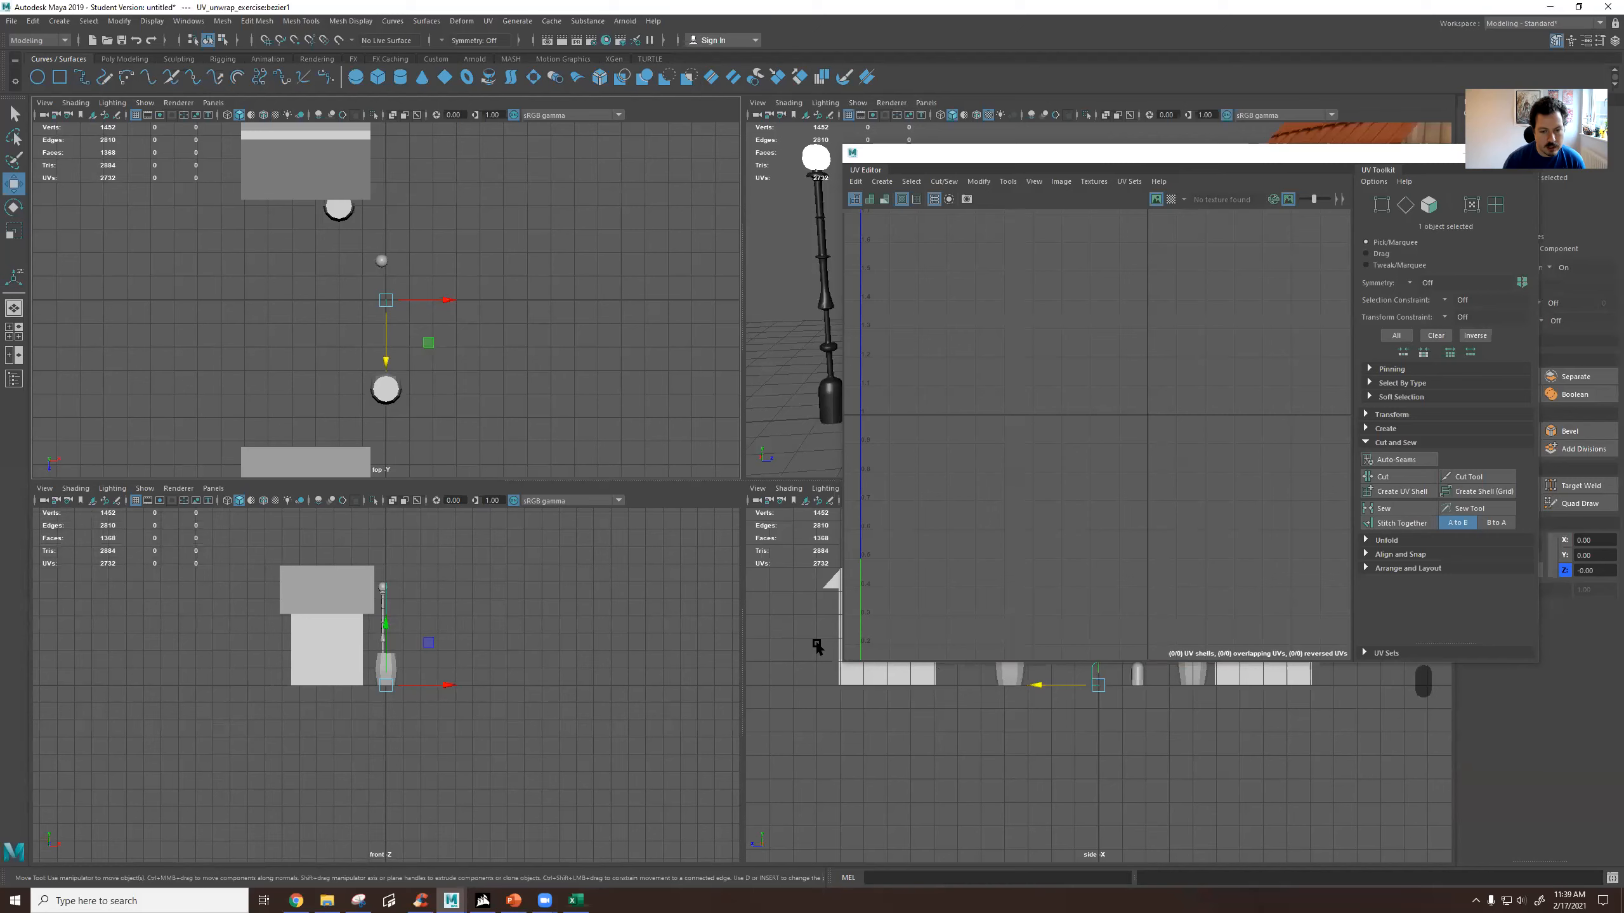
pyautogui.keyDown('alt'); pyautogui.moveTo(815, 642); pyautogui.dragTo(794, 671, button='middle'); pyautogui.keyUp('alt')
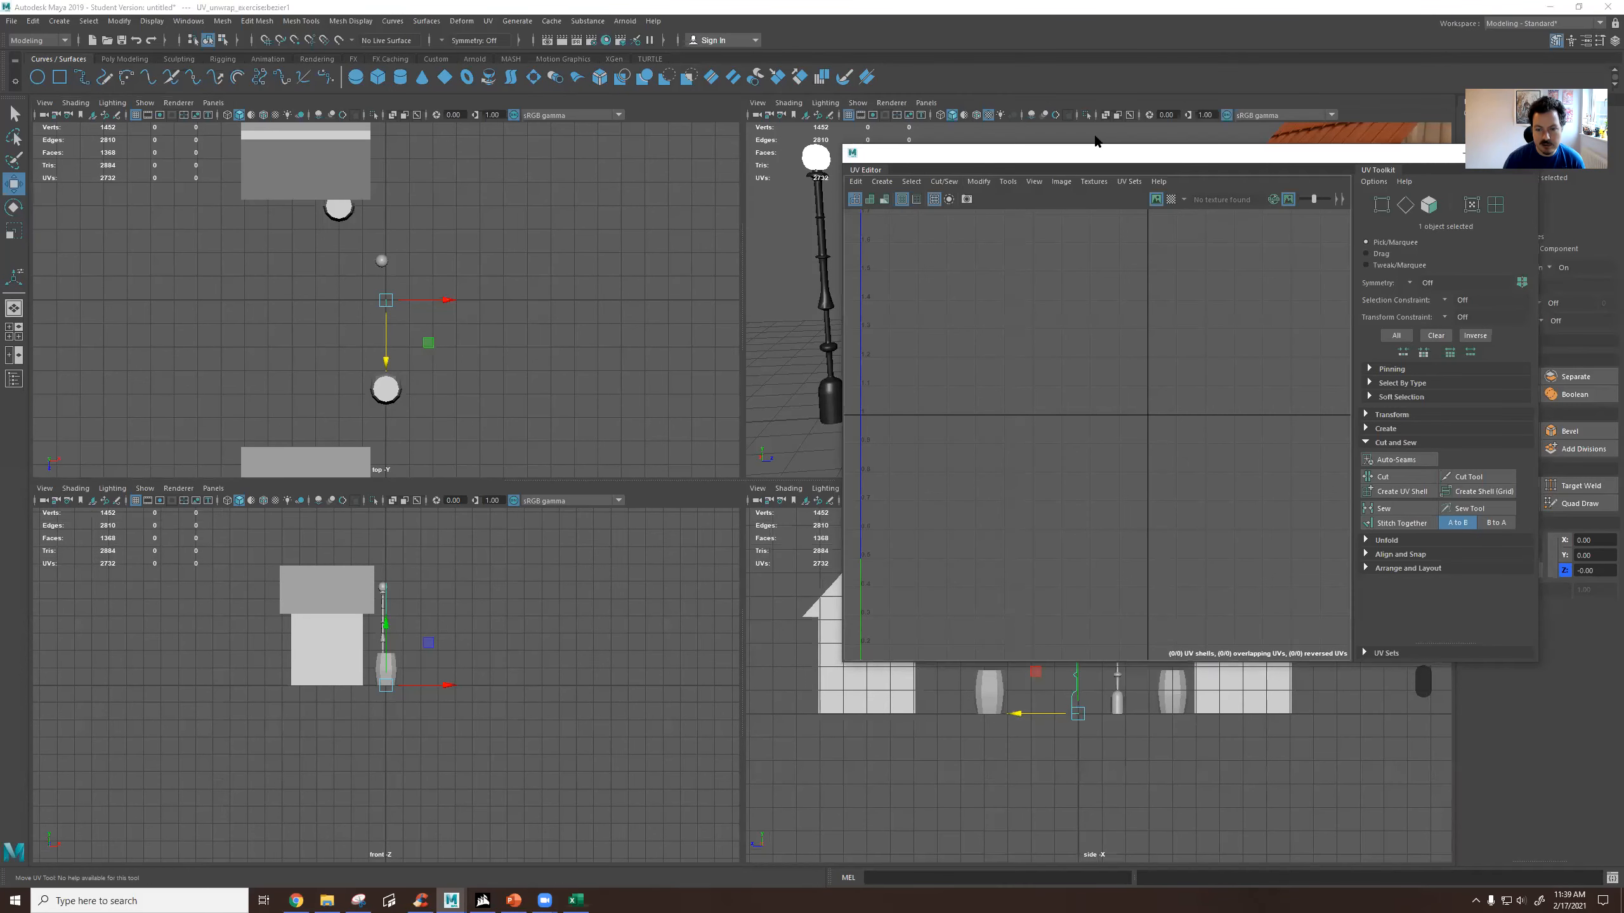
pyautogui.moveTo(969, 162); pyautogui.dragTo(1338, 145)
pyautogui.scroll(5, 914, 642)
pyautogui.keyDown('alt'); pyautogui.moveTo(913, 643); pyautogui.dragTo(929, 648, button='middle'); pyautogui.keyUp('alt')
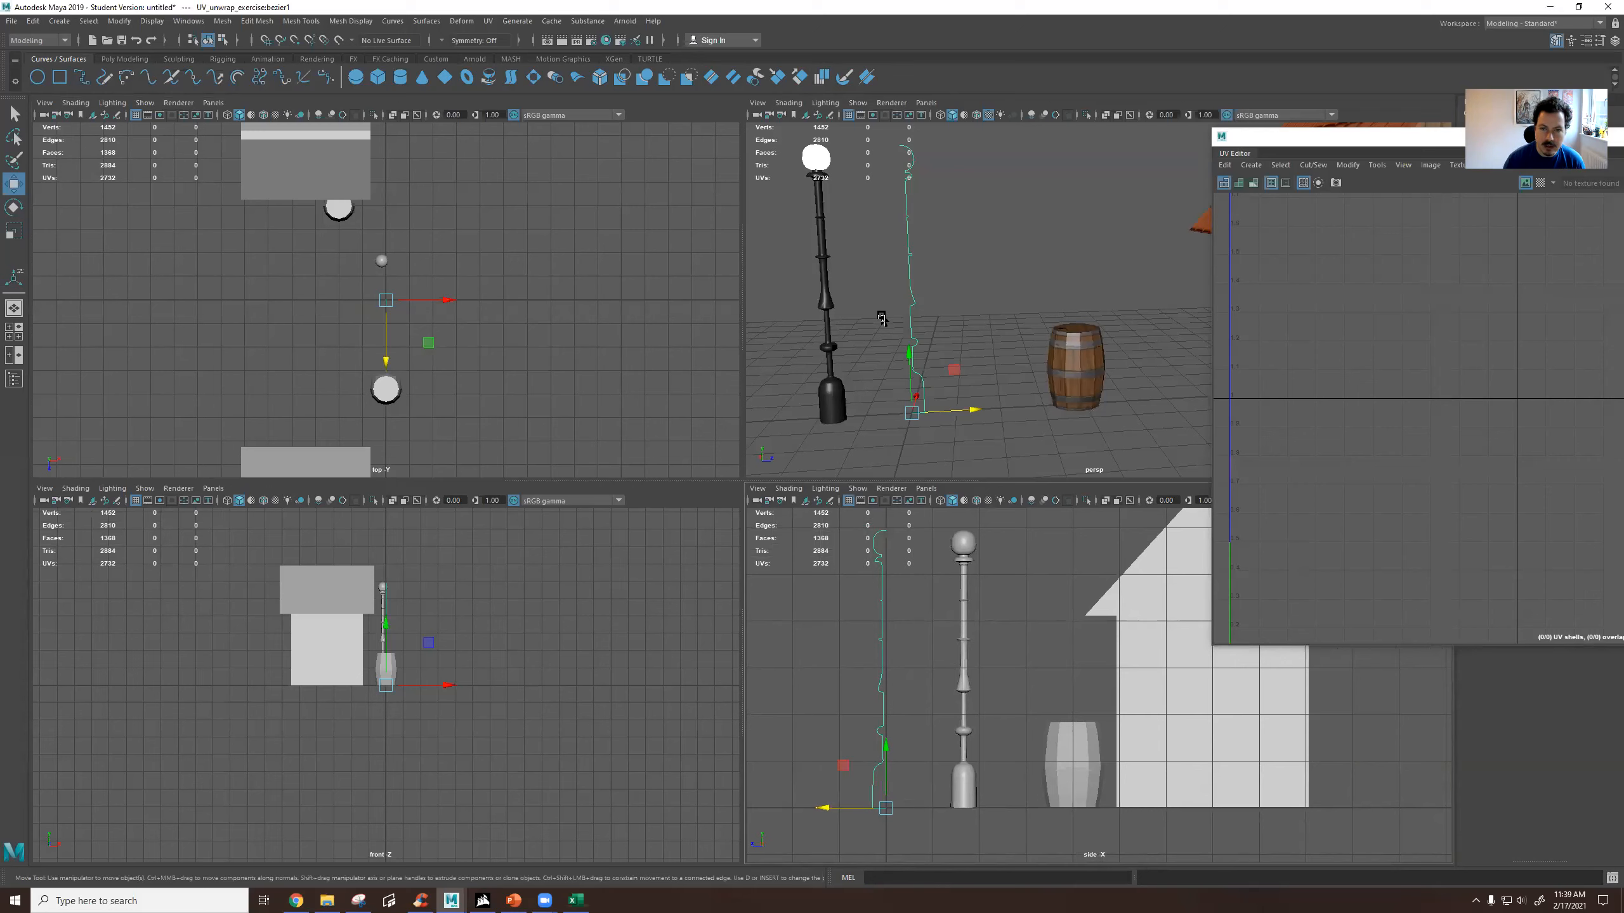
pyautogui.moveTo(940, 336)
pyautogui.keyDown('alt'); pyautogui.mouseDown()
pyautogui.moveTo(882, 349)
pyautogui.moveTo(943, 340)
pyautogui.mouseUp(); pyautogui.keyUp('alt')
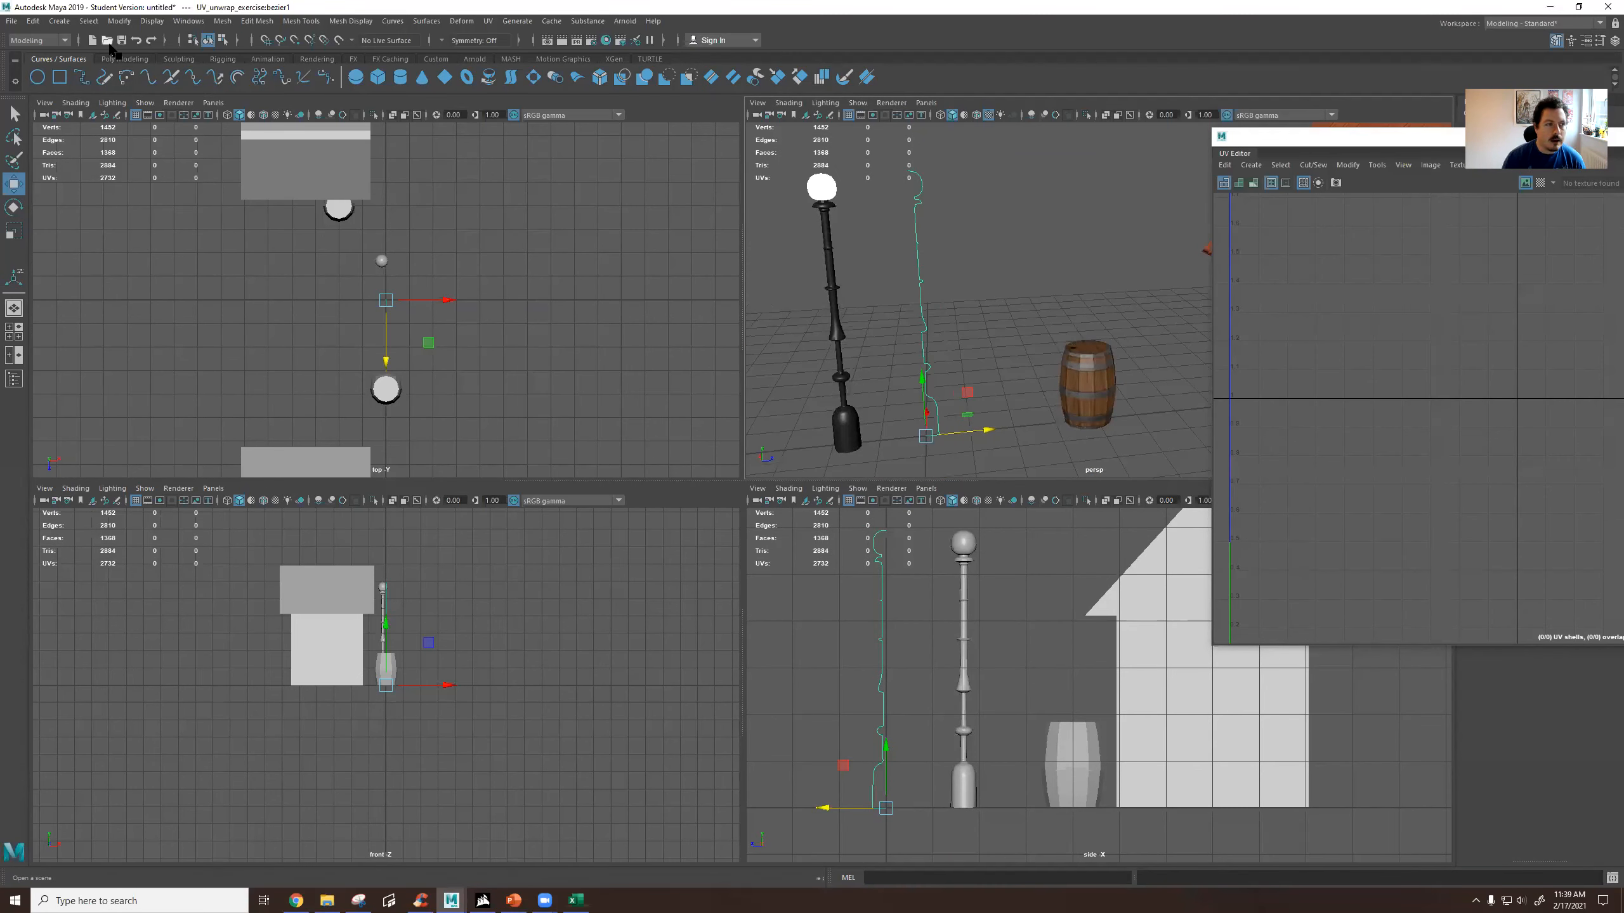
# Revolve the profile curve 360 degrees around the Y axis with 16 segments and Polygons as the output geometry.
pyautogui.click(128, 59)
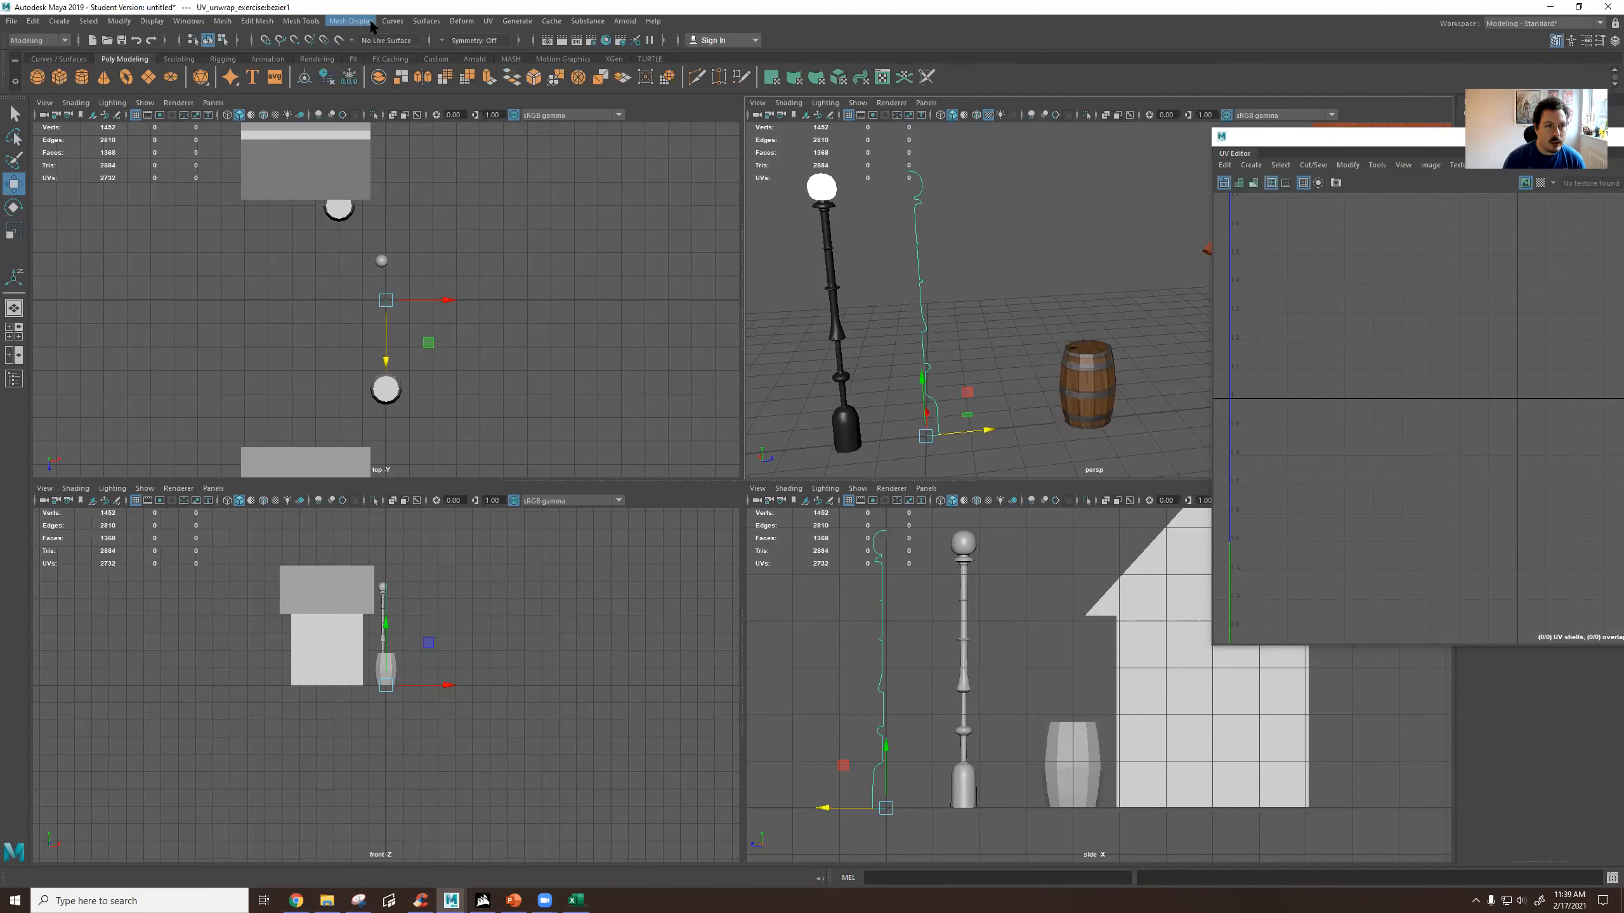
pyautogui.click(426, 21)
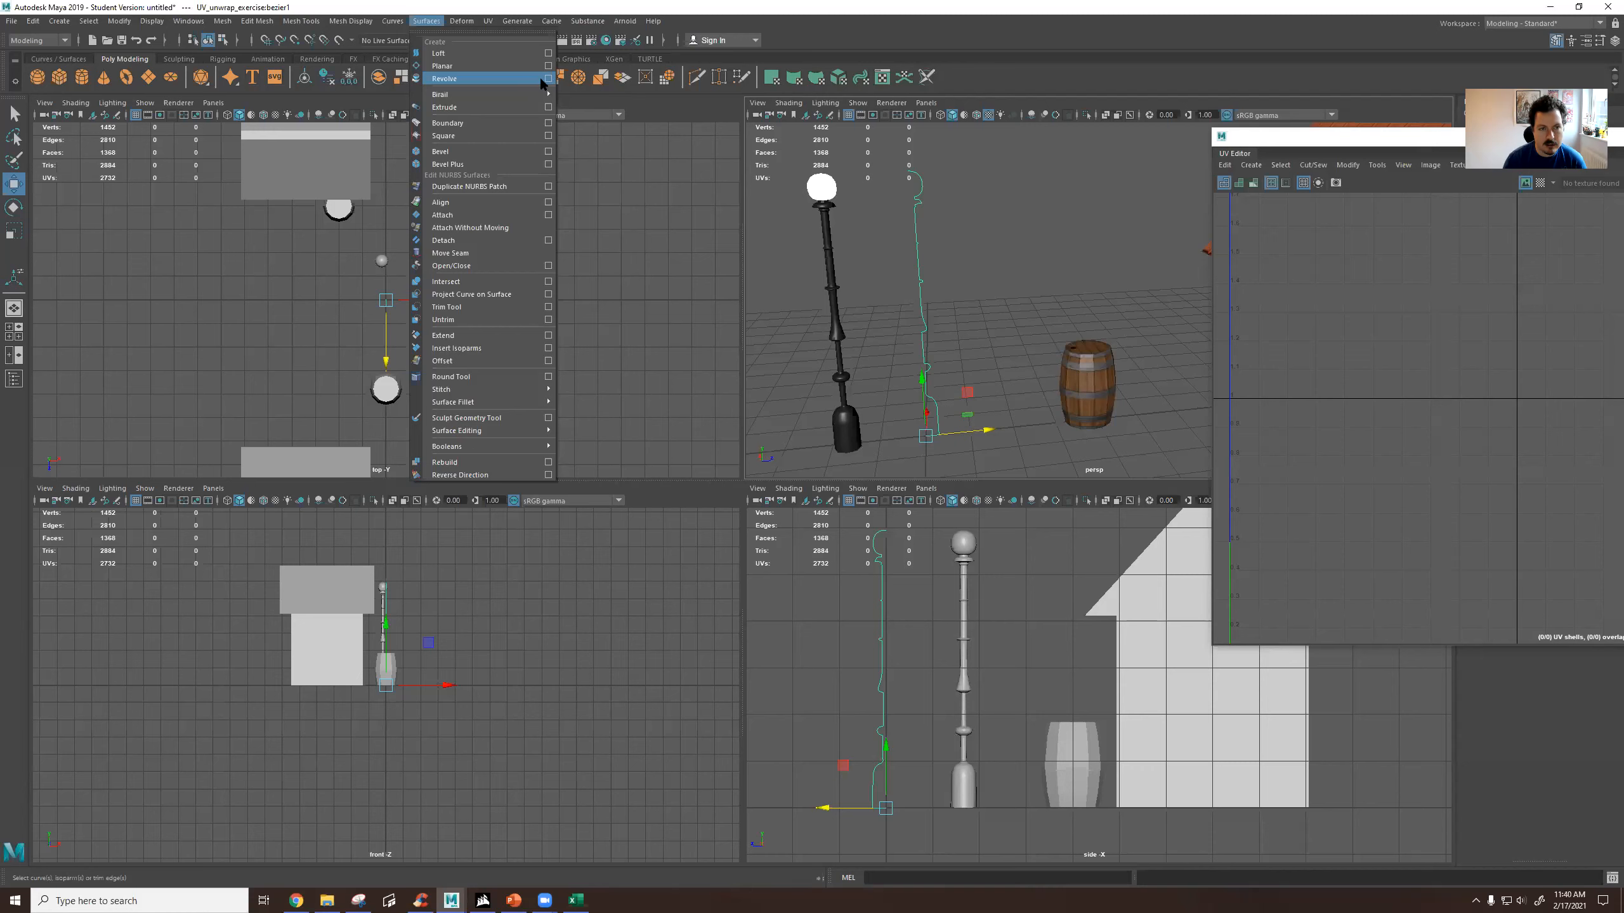
pyautogui.click(547, 79)
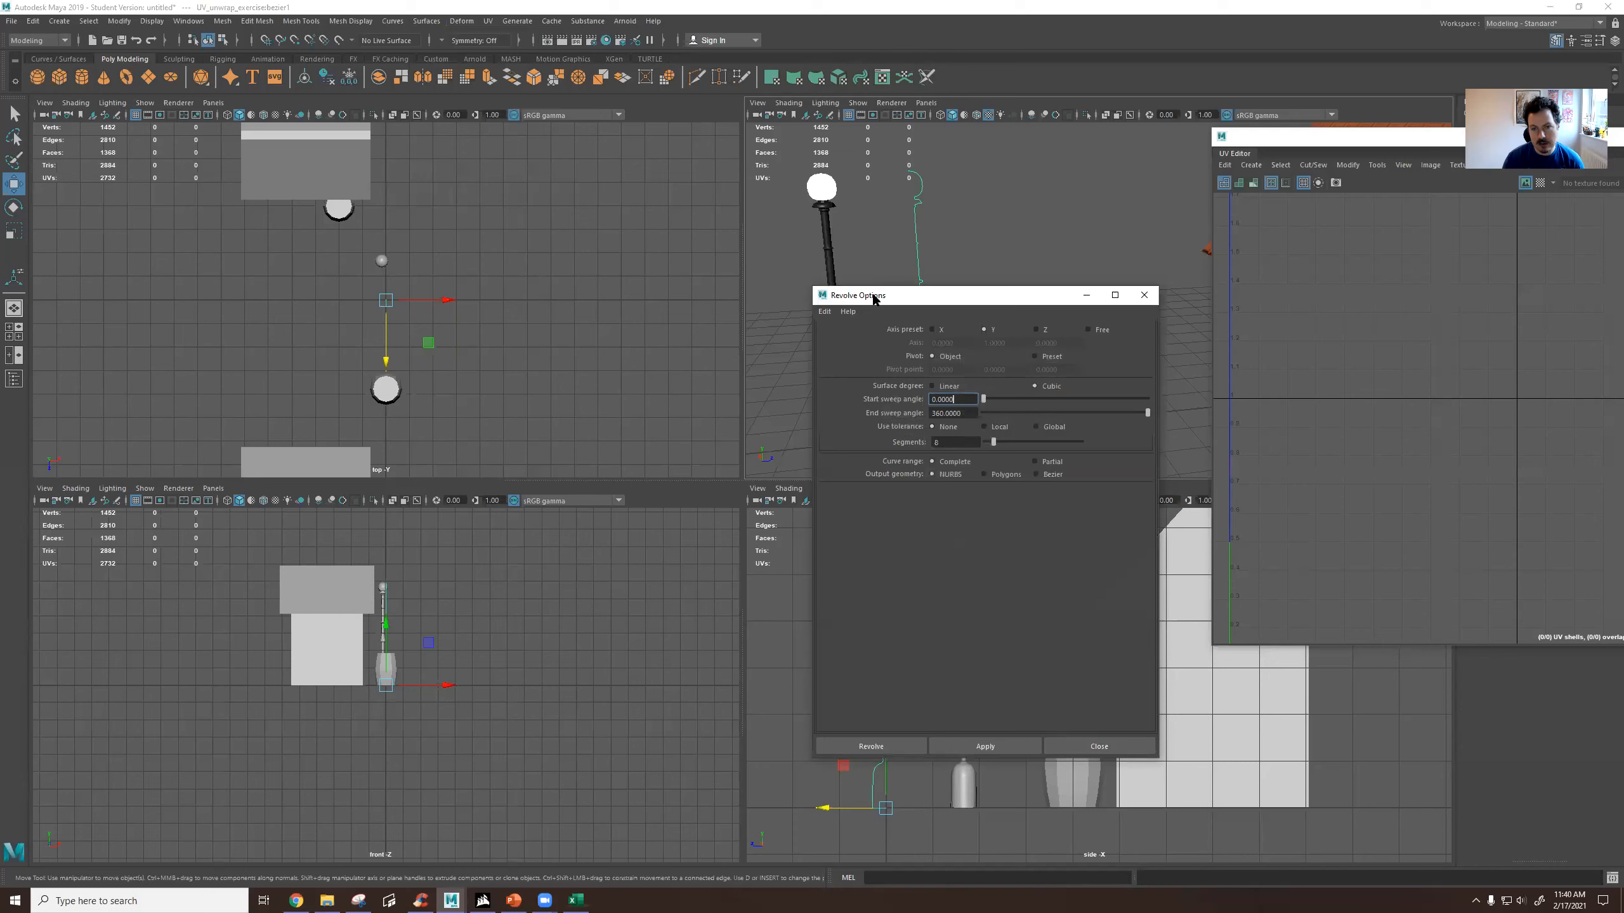
pyautogui.moveTo(874, 298); pyautogui.dragTo(392, 207)
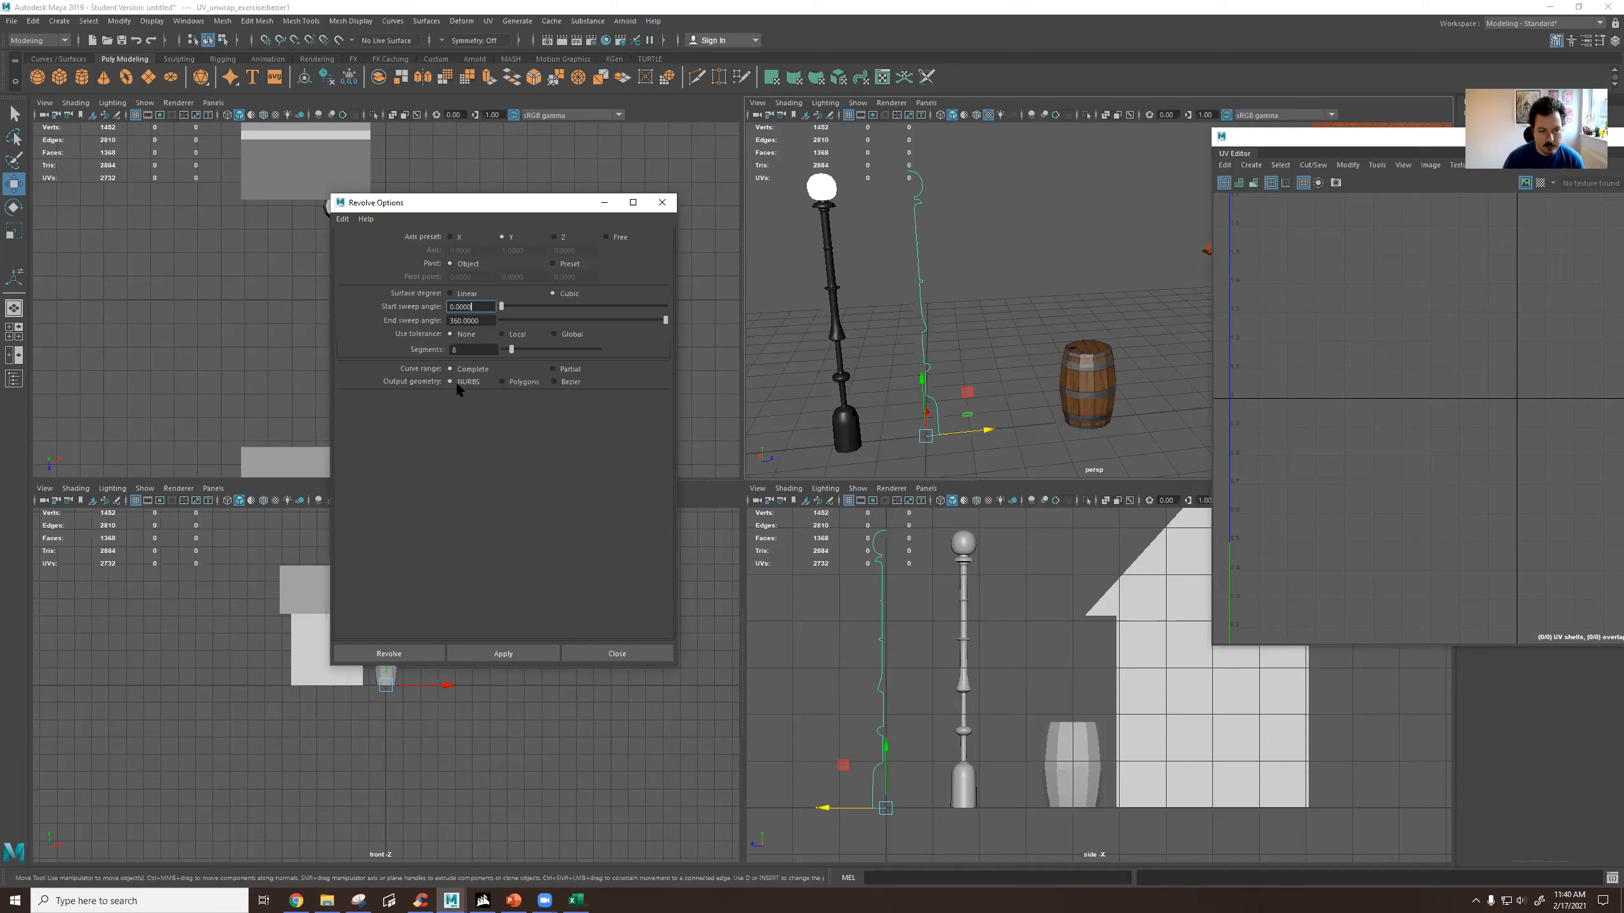
pyautogui.click(503, 382)
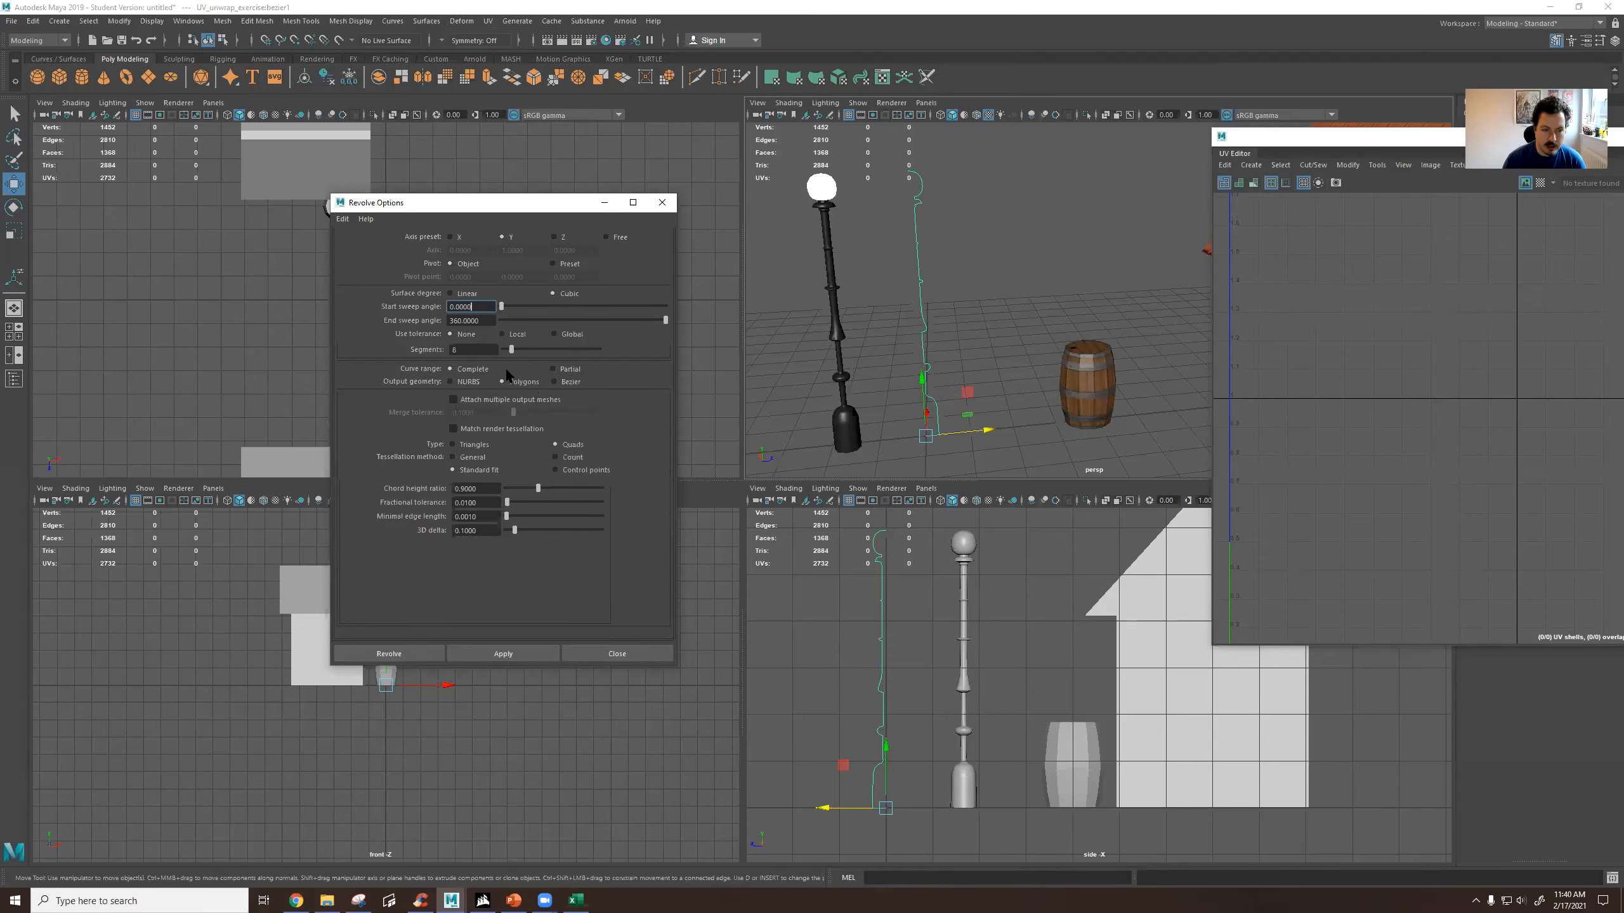
pyautogui.click(463, 350)
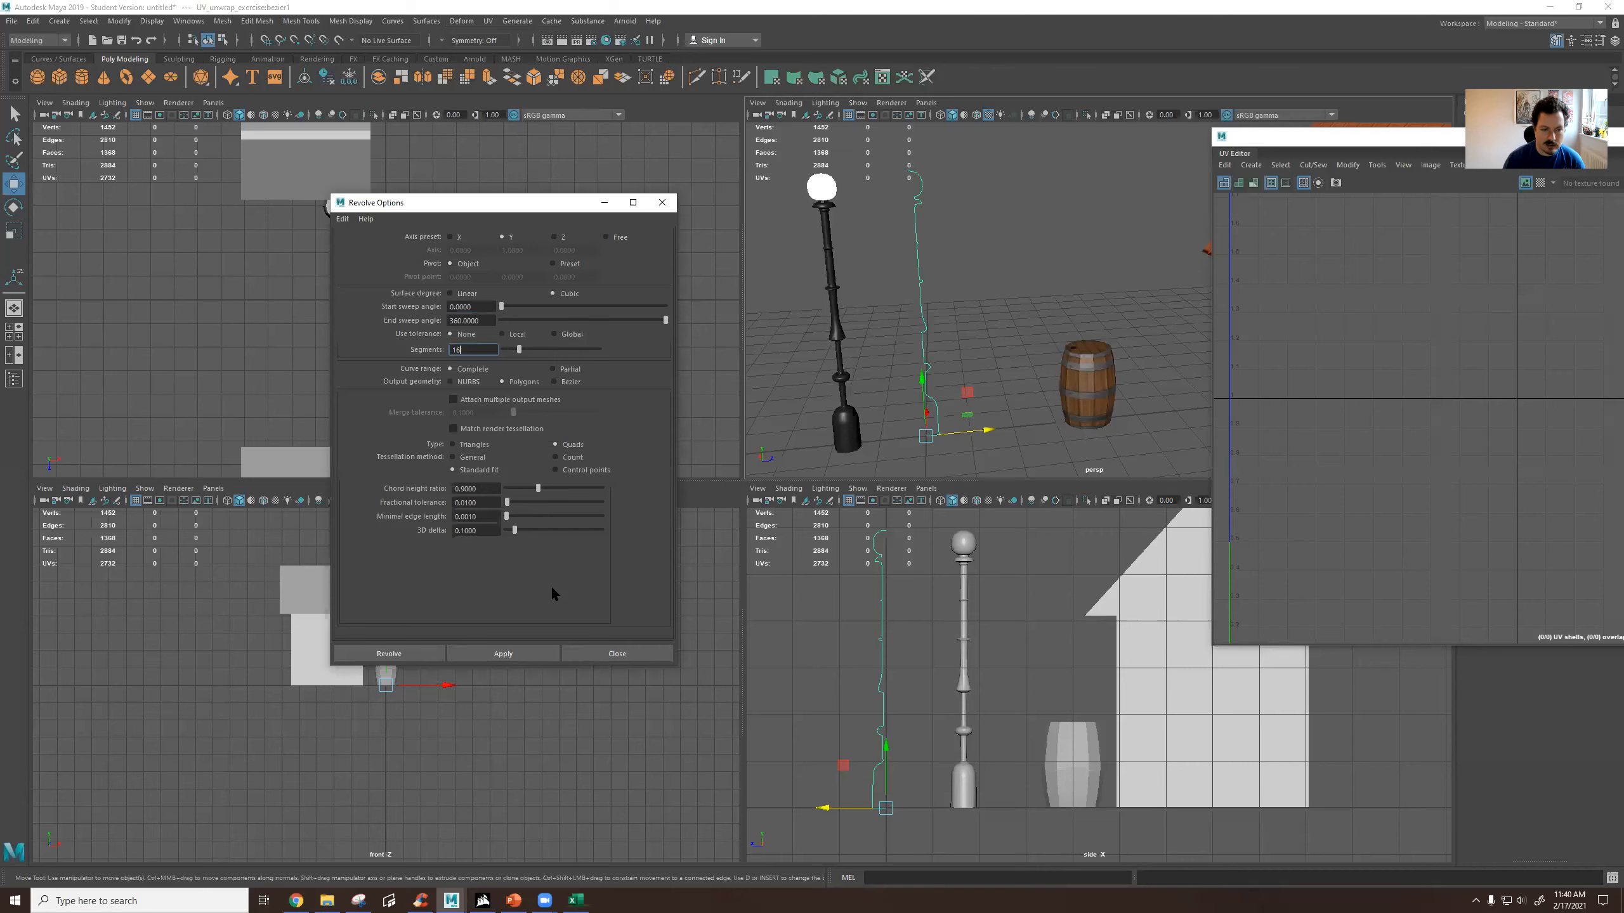
pyautogui.click(524, 655)
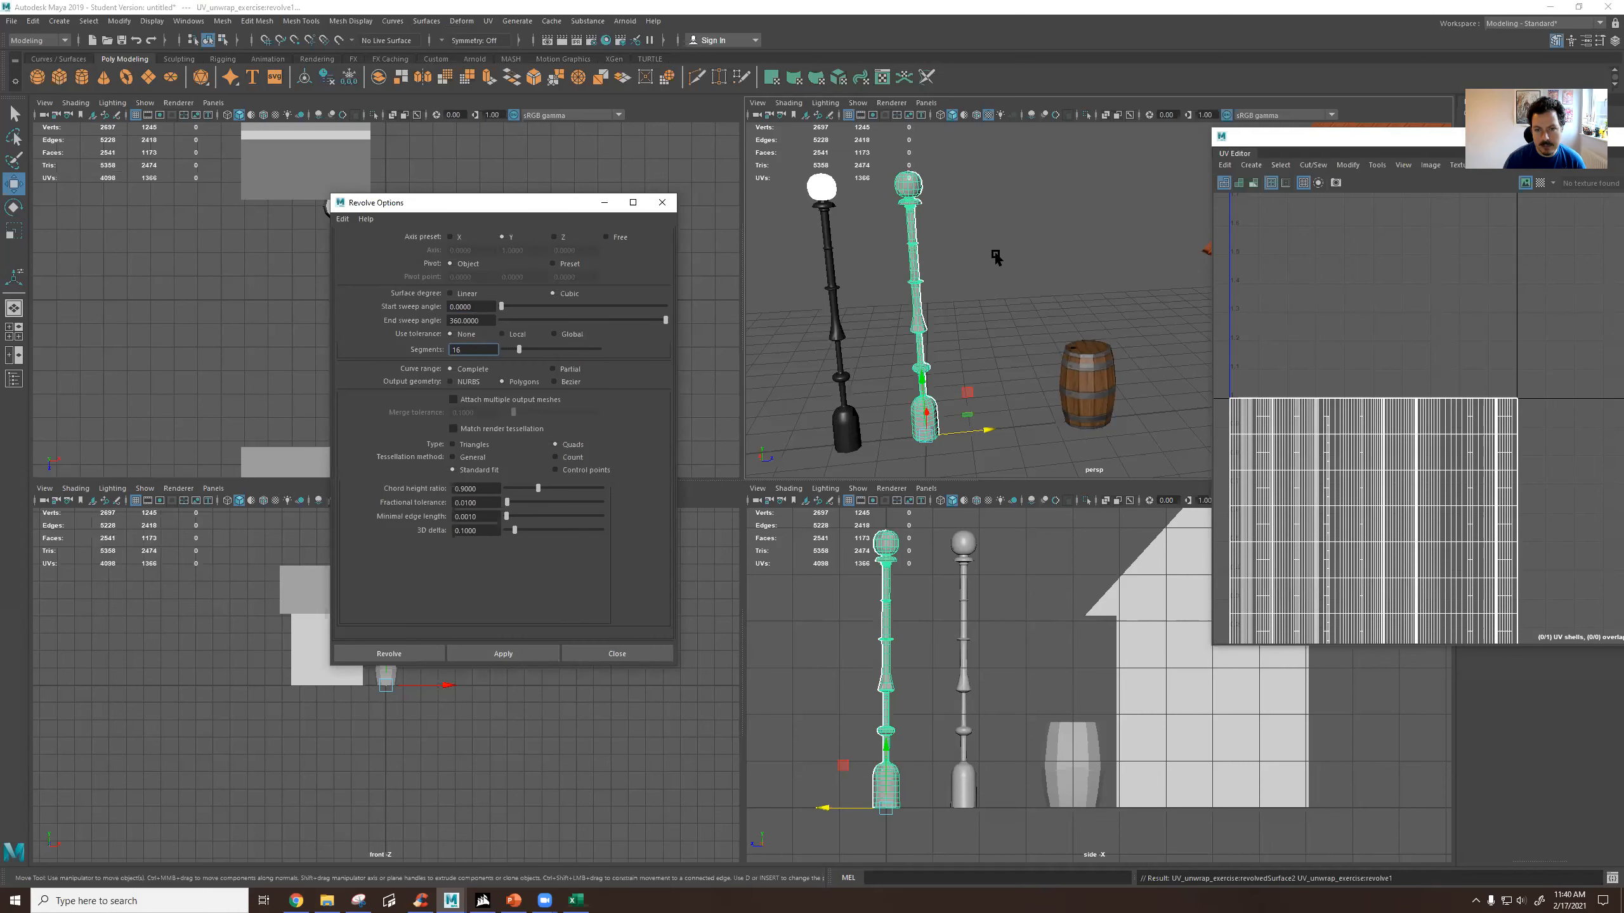
# Try rotating the profile curve that drives the revolved lamp post, and undo the rotation.
pyautogui.keyDown('alt'); pyautogui.moveTo(933, 283); pyautogui.dragTo(1058, 356); pyautogui.keyUp('alt')
pyautogui.click(957, 302)
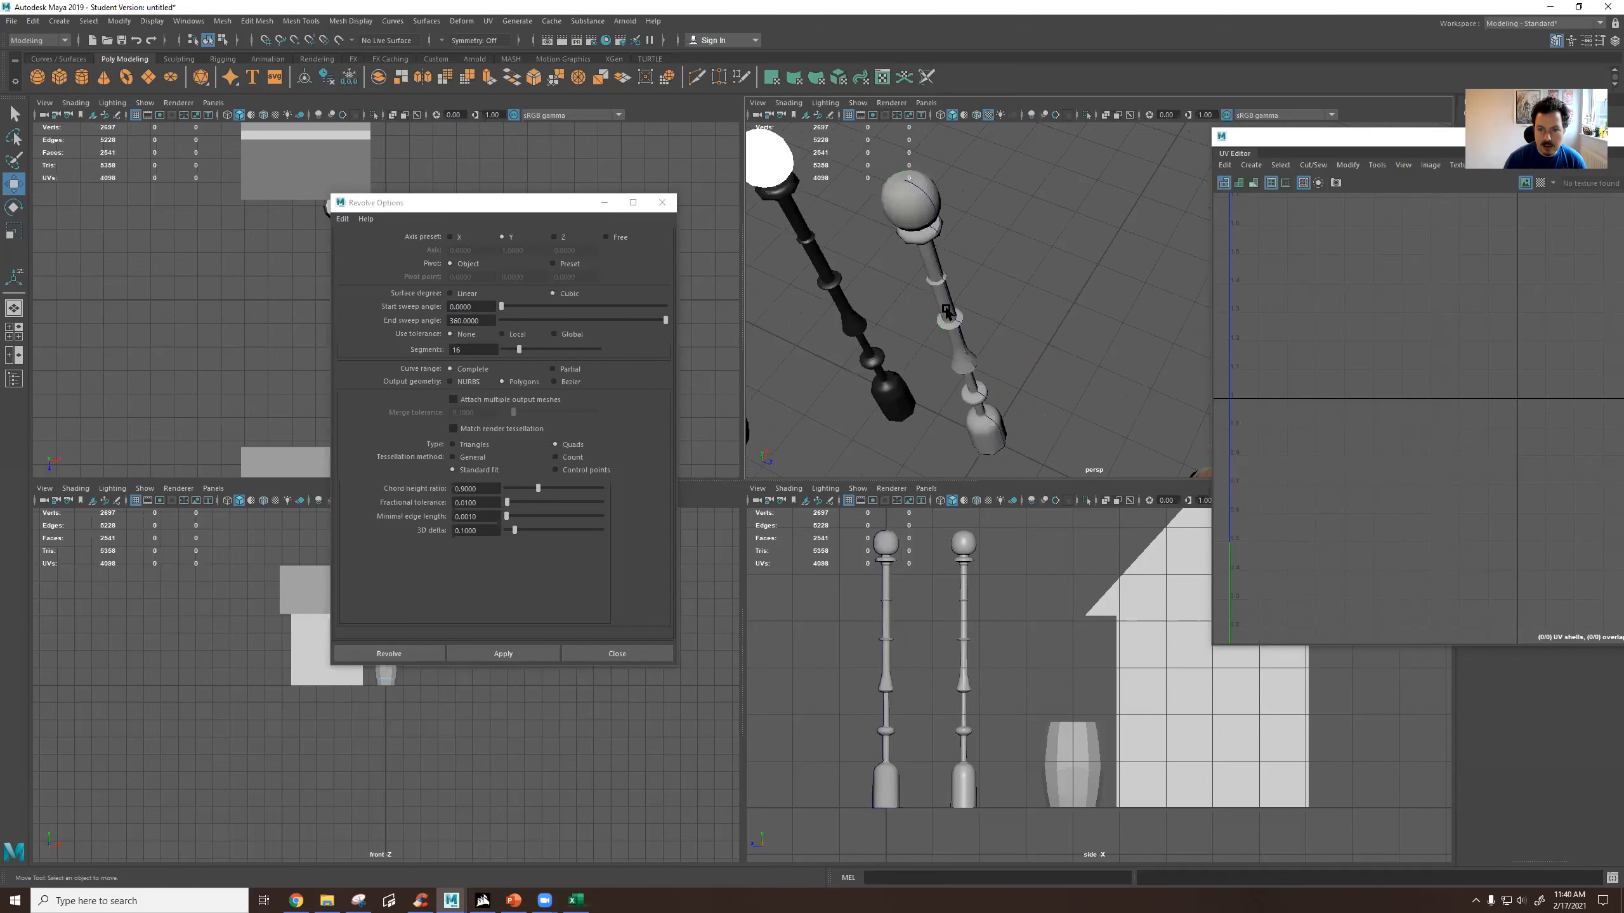
pyautogui.press('e')
pyautogui.moveTo(1039, 447)
pyautogui.mouseDown()
pyautogui.moveTo(988, 477)
pyautogui.moveTo(922, 469)
pyautogui.moveTo(959, 474)
pyautogui.moveTo(1015, 446)
pyautogui.mouseUp()
pyautogui.hotkey('ctrl', 'z')
pyautogui.hotkey('ctrl', 'z')
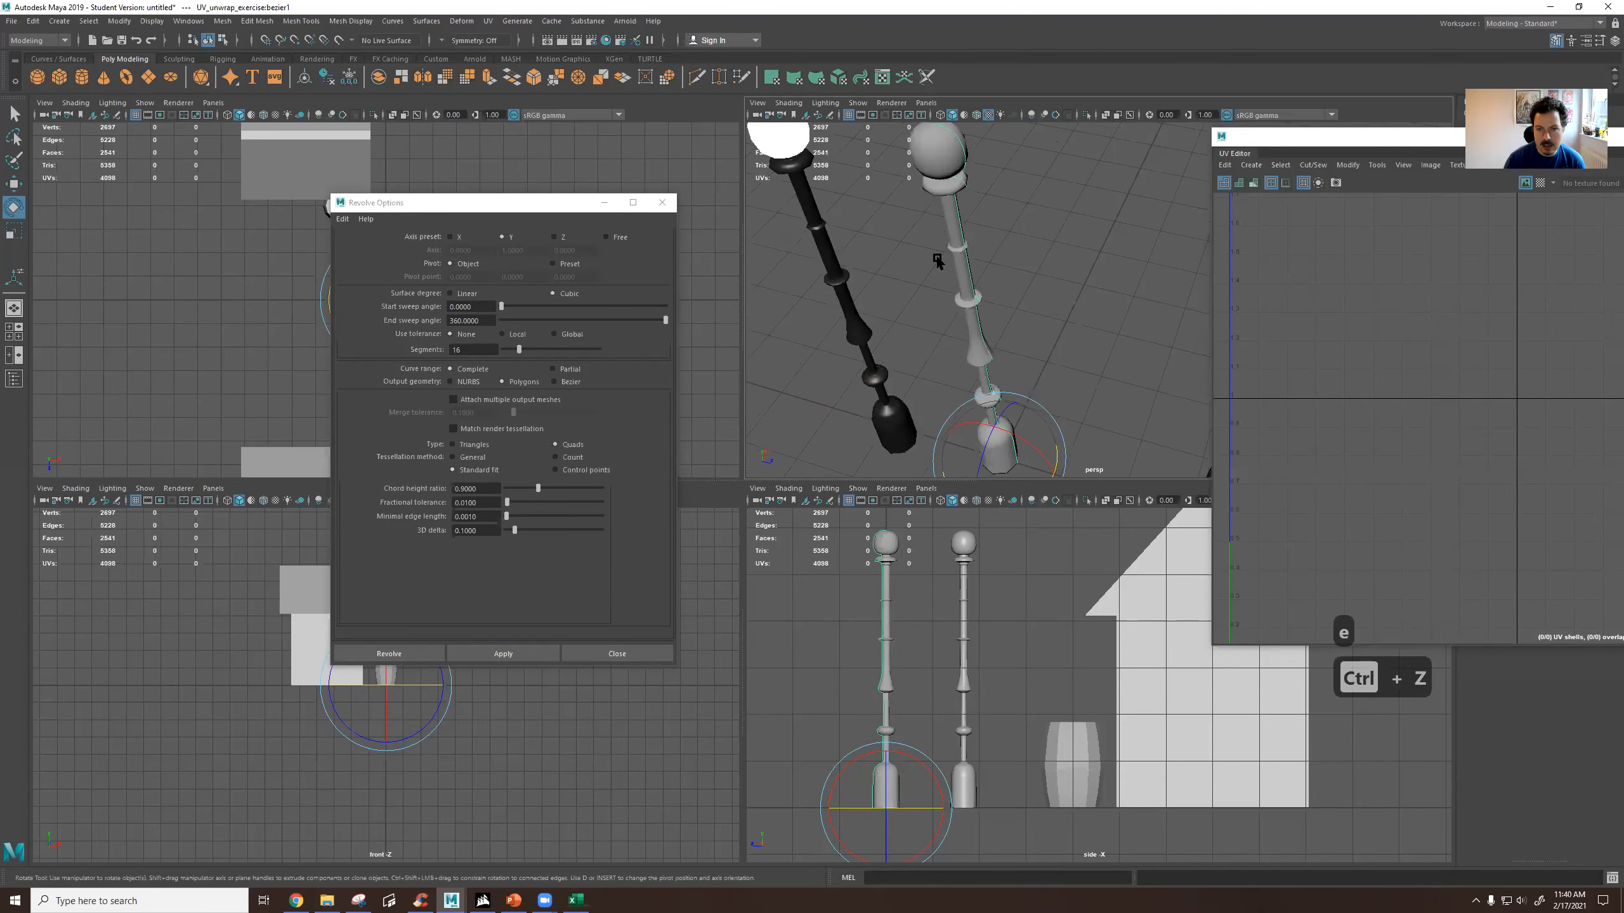
# Select the horizontal ring of faces around the globe of the newly revolved lamp post.
pyautogui.click(947, 181)
pyautogui.keyDown('alt'); pyautogui.moveTo(947, 181); pyautogui.dragTo(983, 300, button='middle'); pyautogui.keyUp('alt')
pyautogui.scroll(5, 983, 302)
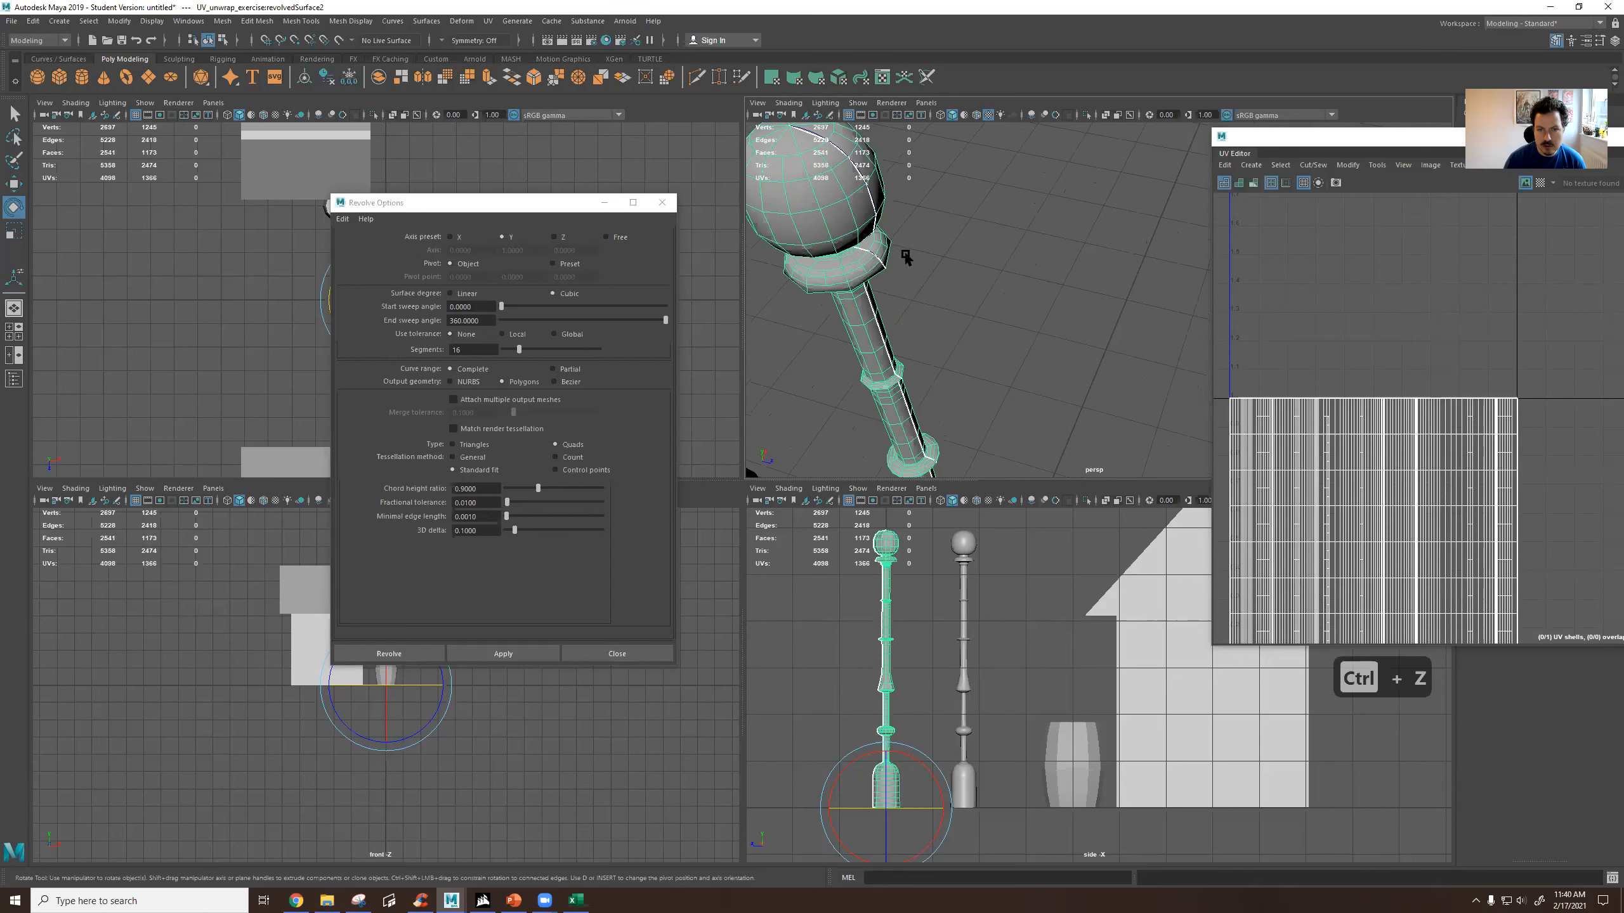
pyautogui.keyDown('alt'); pyautogui.moveTo(822, 227); pyautogui.dragTo(881, 286, button='middle'); pyautogui.keyUp('alt')
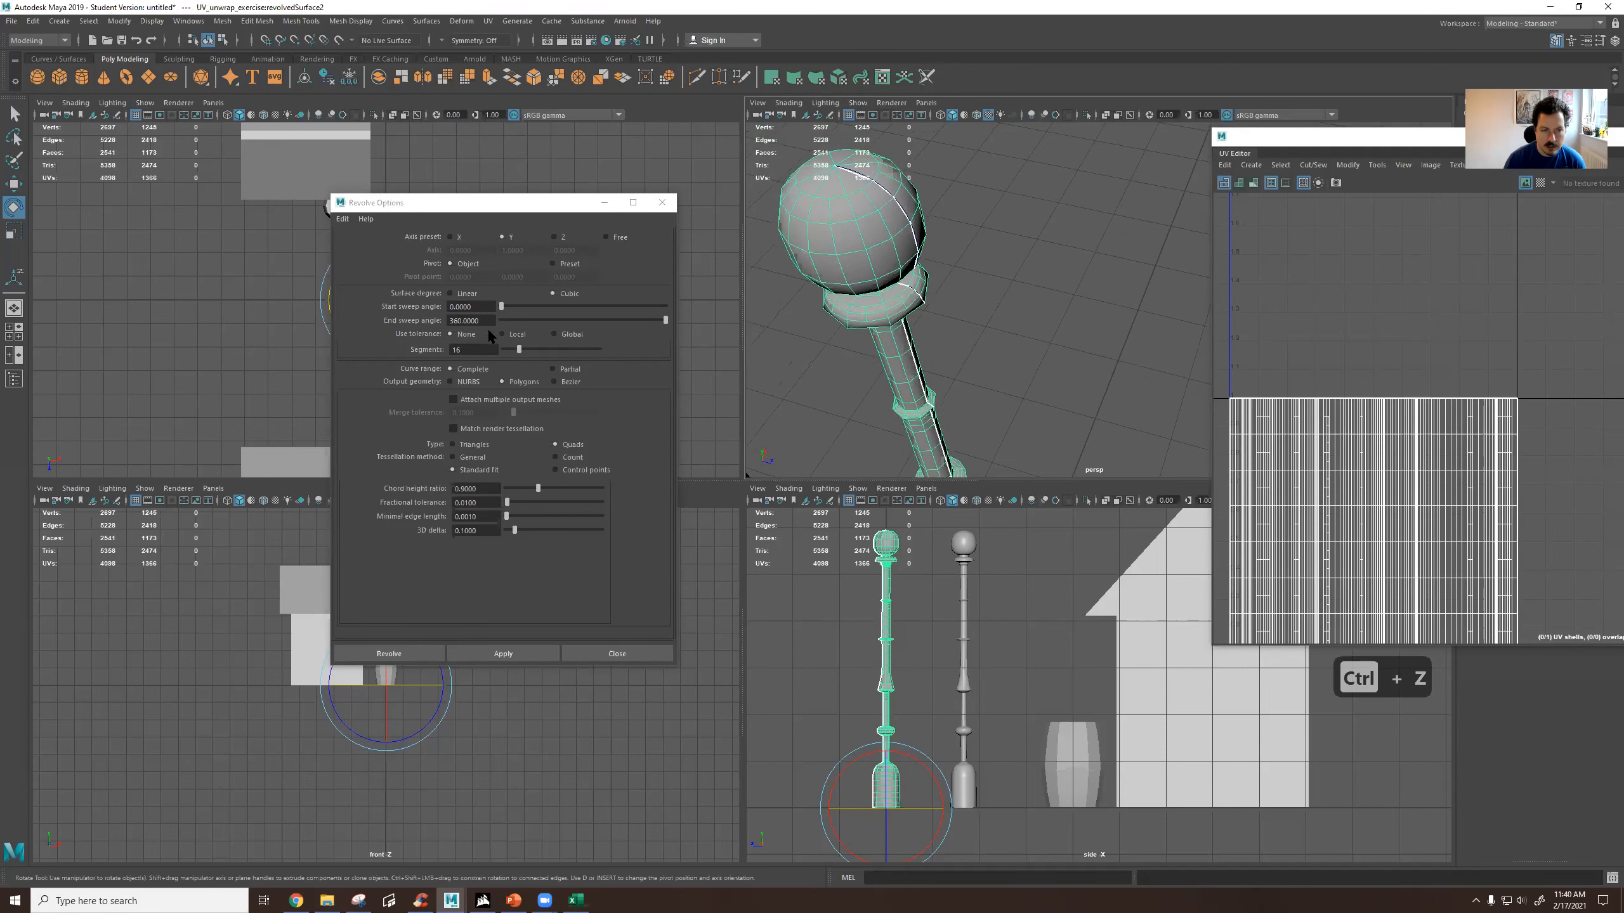
pyautogui.moveTo(851, 237); pyautogui.dragTo(855, 272, button='right')
pyautogui.click(855, 259)
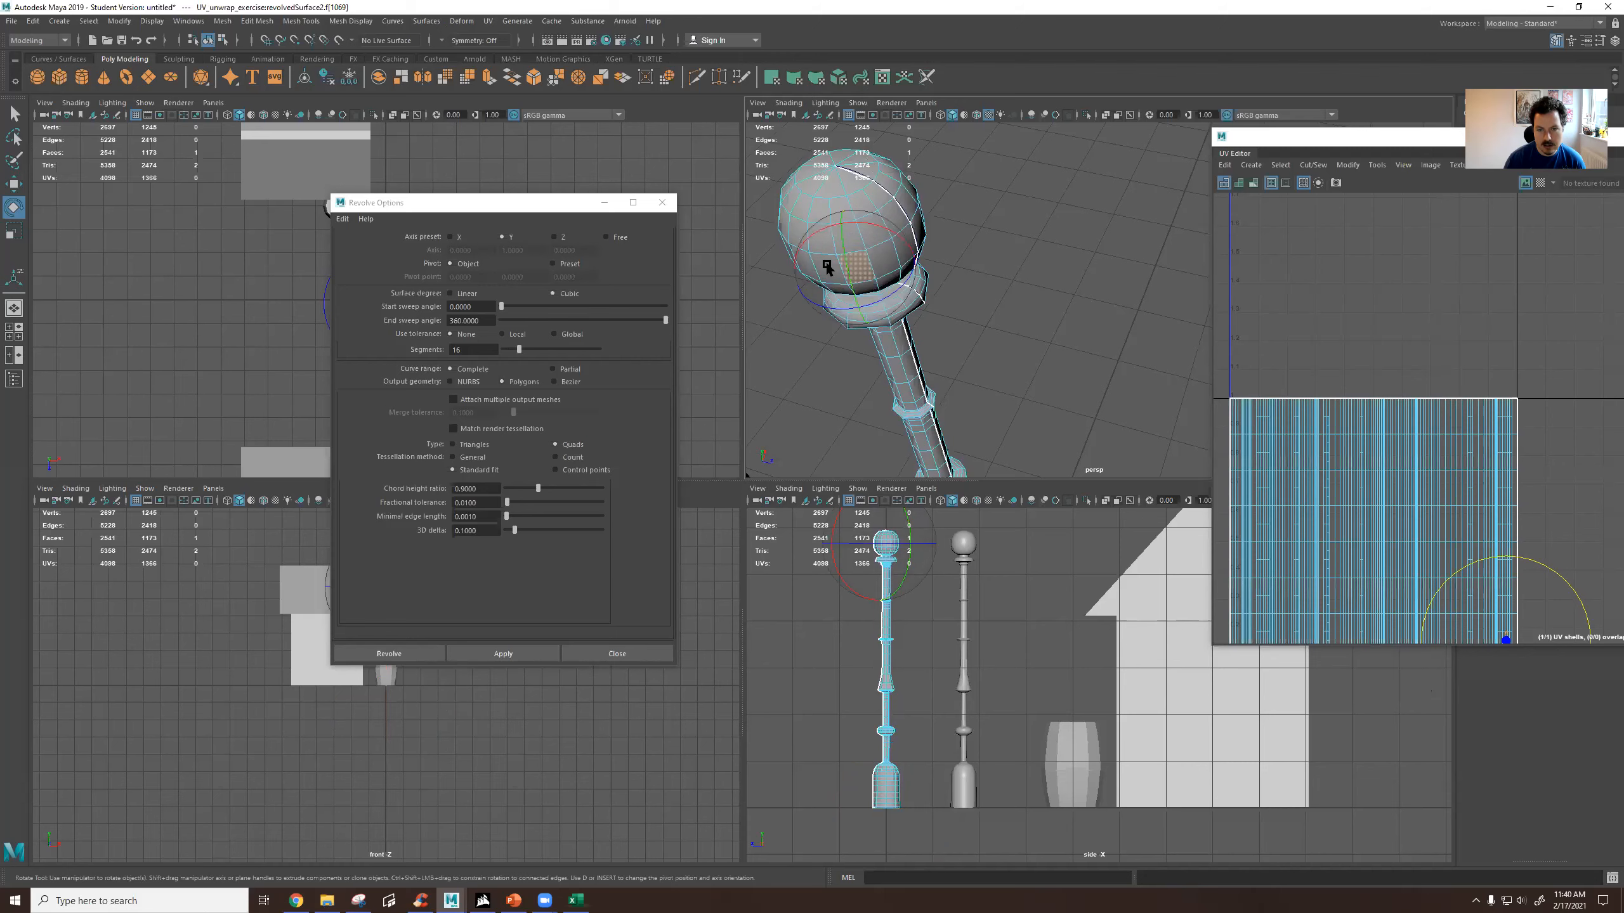
pyautogui.scroll(5, 908, 231)
pyautogui.keyDown('alt'); pyautogui.moveTo(827, 222); pyautogui.dragTo(897, 255, button='middle'); pyautogui.keyUp('alt')
pyautogui.click(924, 287)
pyautogui.keyDown('shift'); pyautogui.doubleClick(862, 313); pyautogui.keyUp('shift')
# Close the revolve options and examine the new lamp post's geometry from its globe down the shaft, alongside the black lamp post.
pyautogui.scroll(-5, 961, 361)
pyautogui.keyDown('alt'); pyautogui.moveTo(963, 363); pyautogui.dragTo(1006, 293); pyautogui.keyUp('alt')
pyautogui.keyDown('alt'); pyautogui.moveTo(1007, 293); pyautogui.dragTo(994, 387, button='middle'); pyautogui.keyUp('alt')
pyautogui.scroll(3, 987, 390)
pyautogui.keyDown('alt'); pyautogui.moveTo(978, 370); pyautogui.dragTo(1000, 366); pyautogui.keyUp('alt')
pyautogui.keyDown('alt'); pyautogui.moveTo(949, 390); pyautogui.dragTo(892, 424, button='middle'); pyautogui.keyUp('alt')
pyautogui.scroll(3, 891, 425)
pyautogui.keyDown('alt'); pyautogui.moveTo(892, 425); pyautogui.dragTo(924, 410); pyautogui.keyUp('alt')
pyautogui.keyDown('alt'); pyautogui.moveTo(924, 410); pyautogui.dragTo(936, 406, button='middle'); pyautogui.keyUp('alt')
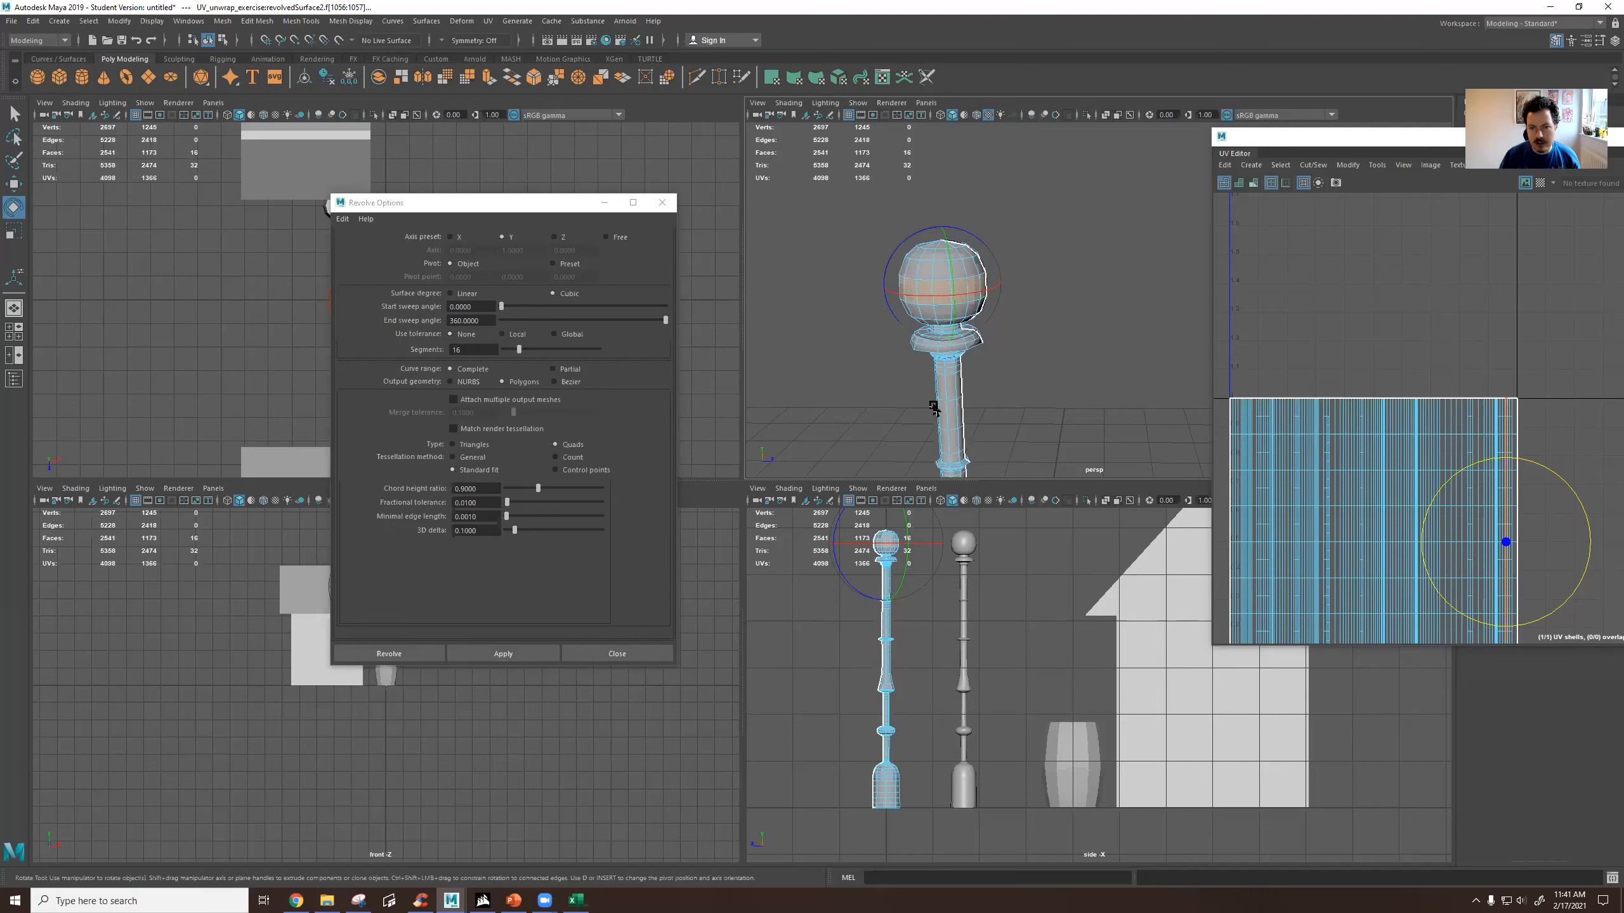
pyautogui.click(657, 659)
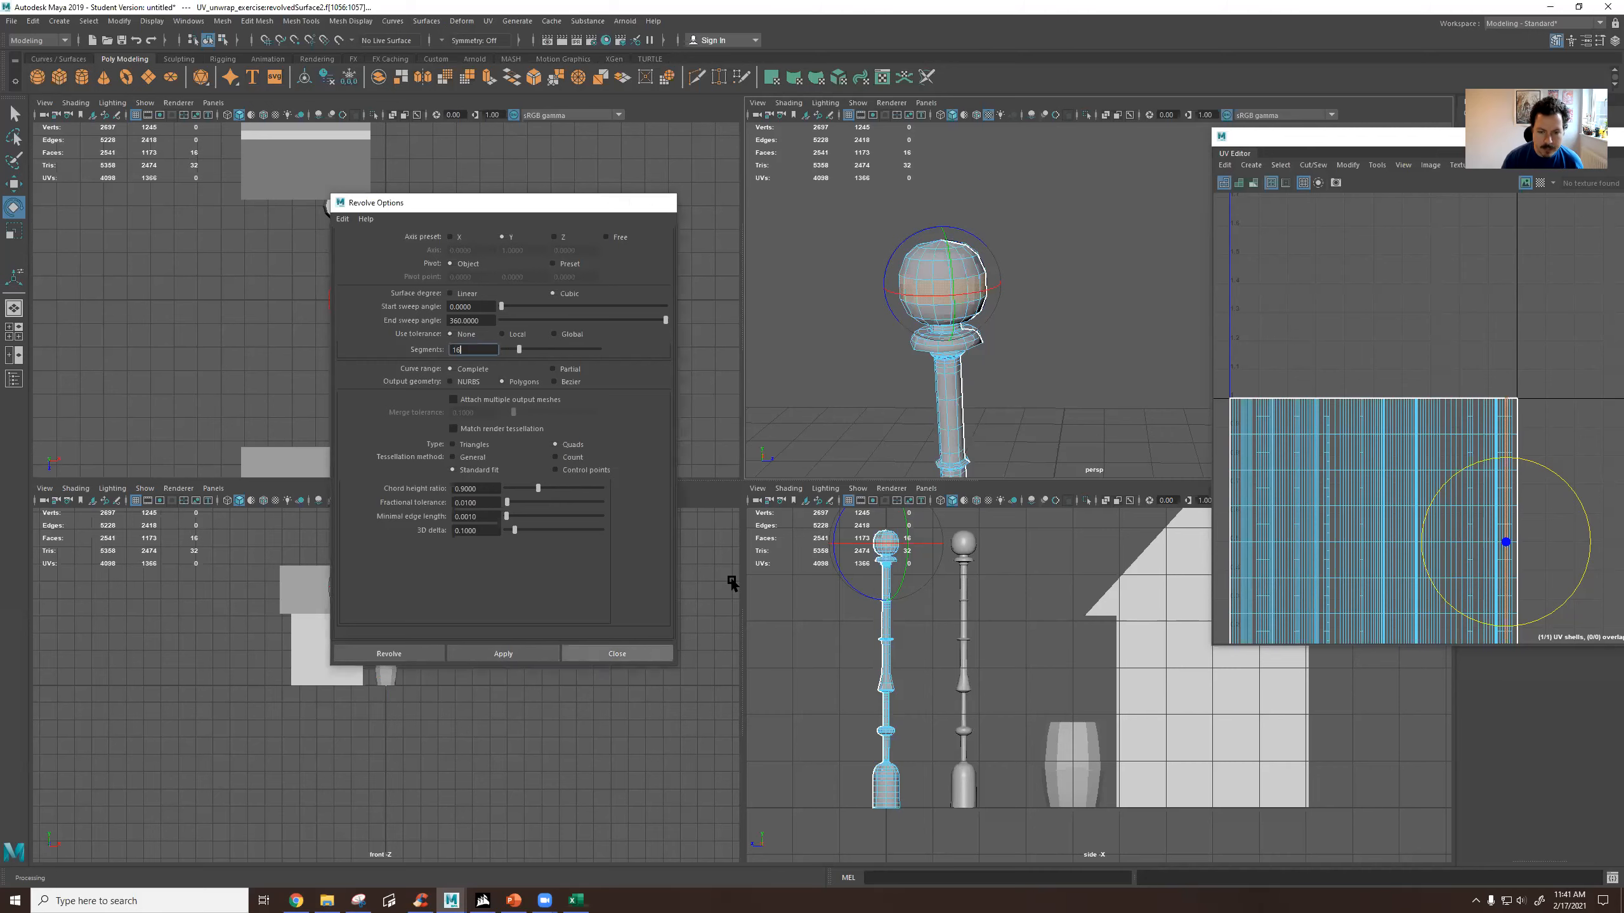
pyautogui.scroll(-8, 1013, 399)
pyautogui.keyDown('alt'); pyautogui.moveTo(1031, 395); pyautogui.dragTo(1004, 385); pyautogui.keyUp('alt')
pyautogui.scroll(6, 1003, 384)
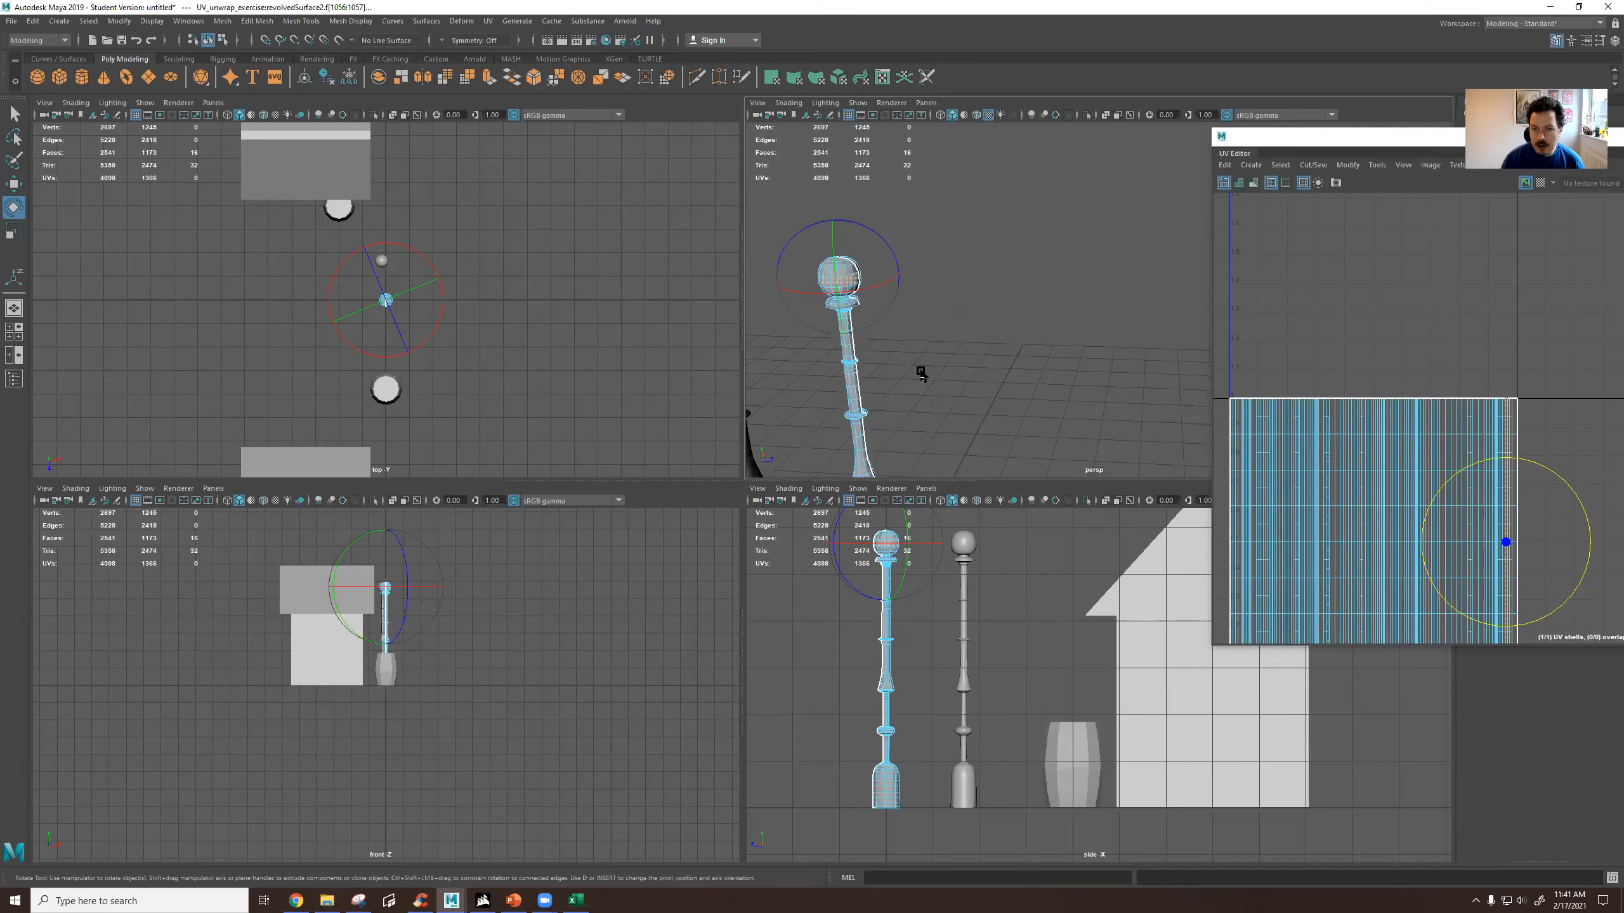
pyautogui.keyDown('alt'); pyautogui.moveTo(920, 370); pyautogui.dragTo(1026, 289, button='middle'); pyautogui.keyUp('alt')
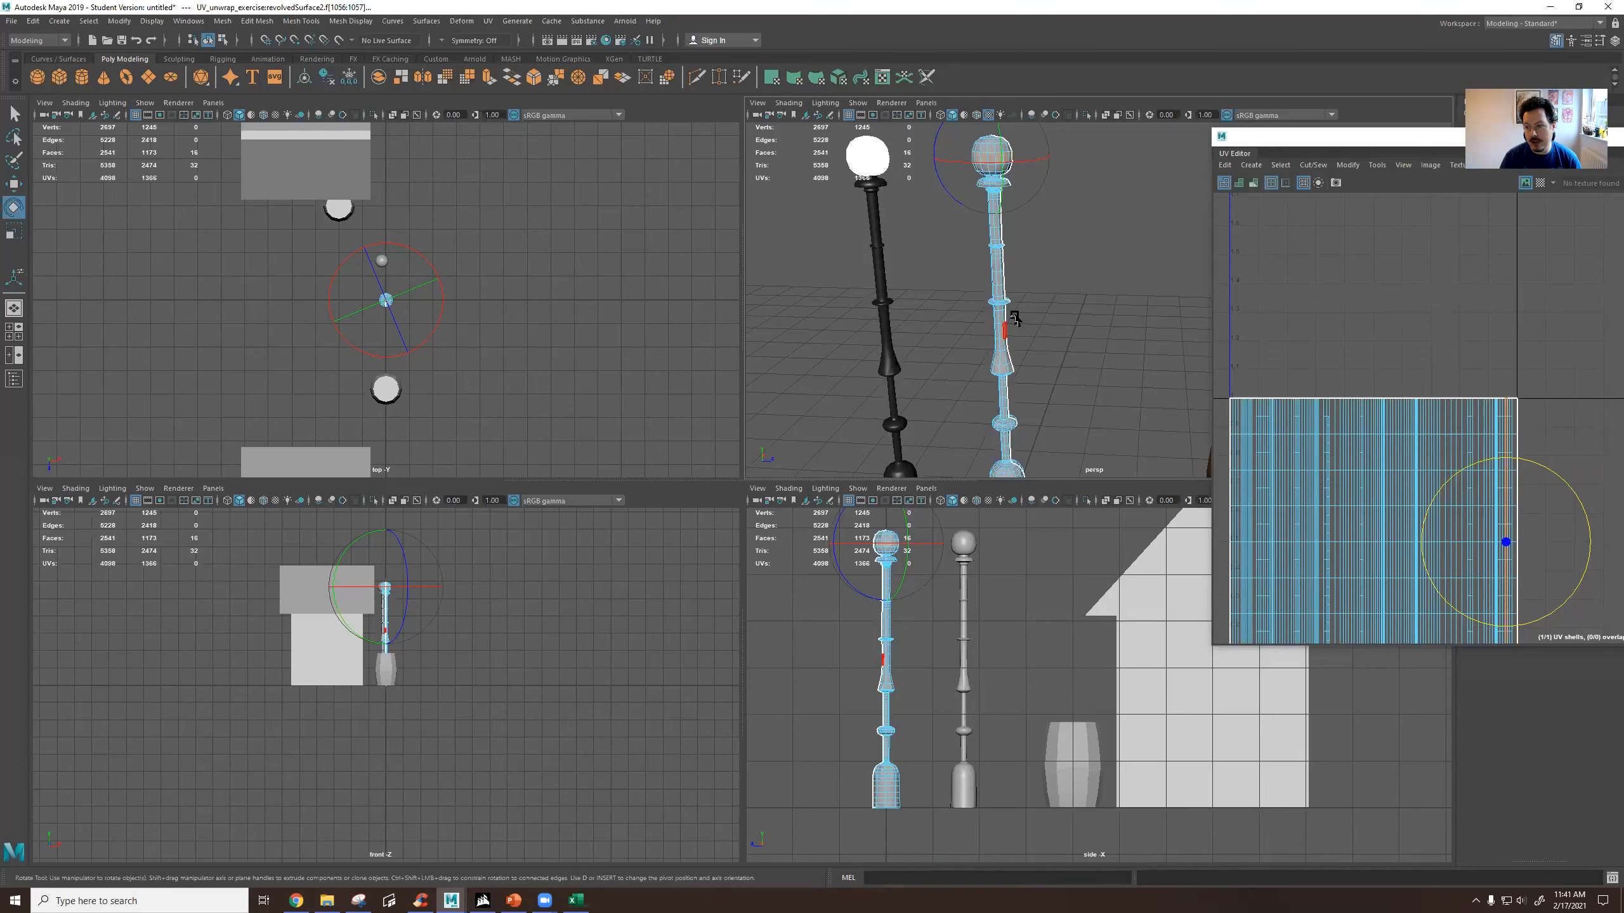
# Return to object mode, select the whole revolved lamp post and inspect its base and shaft.
pyautogui.keyDown('alt'); pyautogui.moveTo(1014, 296); pyautogui.dragTo(1028, 292); pyautogui.keyUp('alt')
pyautogui.click(1065, 358)
pyautogui.rightClick(1034, 321)
pyautogui.moveTo(1048, 313); pyautogui.dragTo(1080, 305, button='right')
pyautogui.click(1053, 394)
pyautogui.click(1036, 377)
pyautogui.click(1038, 378)
pyautogui.keyDown('alt'); pyautogui.moveTo(1062, 407); pyautogui.dragTo(1045, 326, button='middle'); pyautogui.keyUp('alt')
pyautogui.scroll(4, 1045, 326)
pyautogui.click(992, 298)
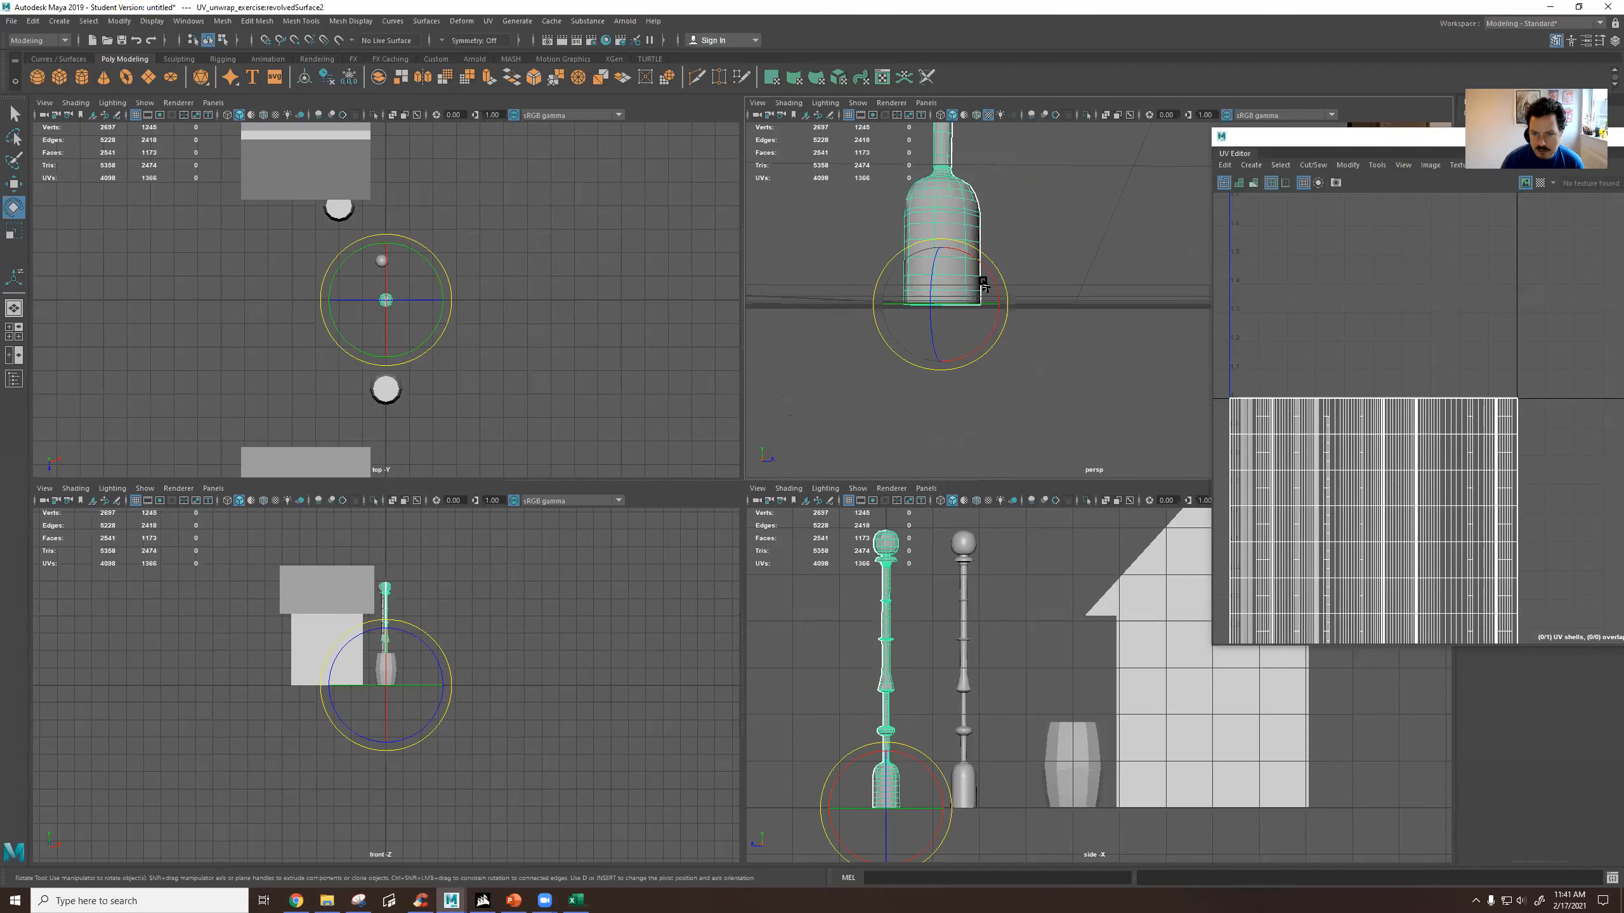
pyautogui.keyDown('alt'); pyautogui.moveTo(980, 216); pyautogui.dragTo(940, 323); pyautogui.keyUp('alt')
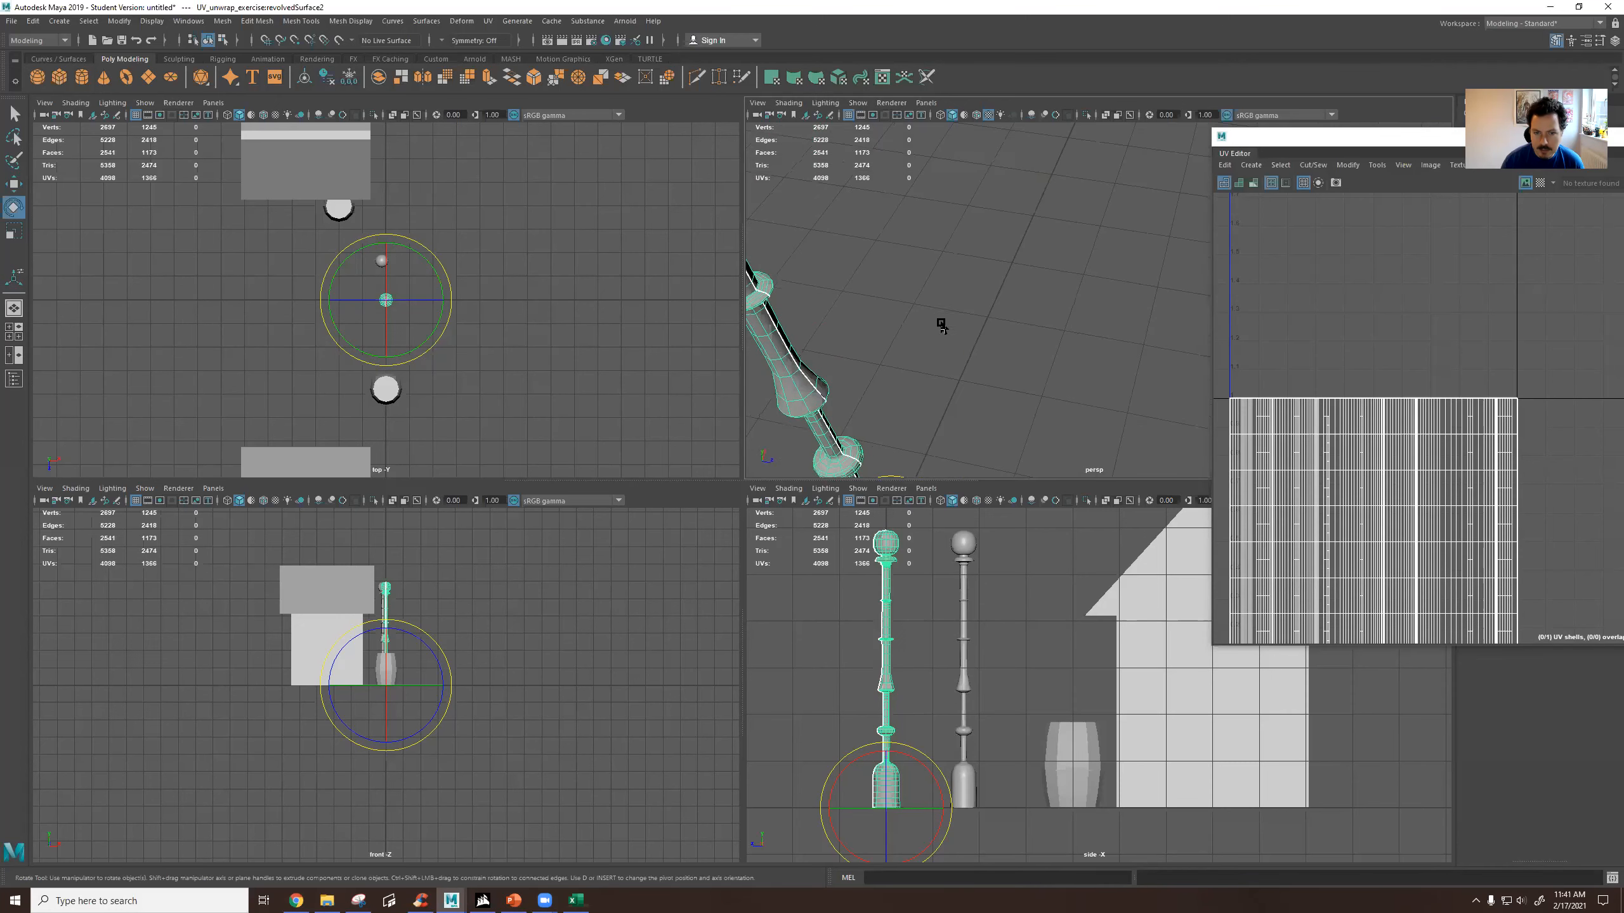
pyautogui.scroll(-4, 926, 332)
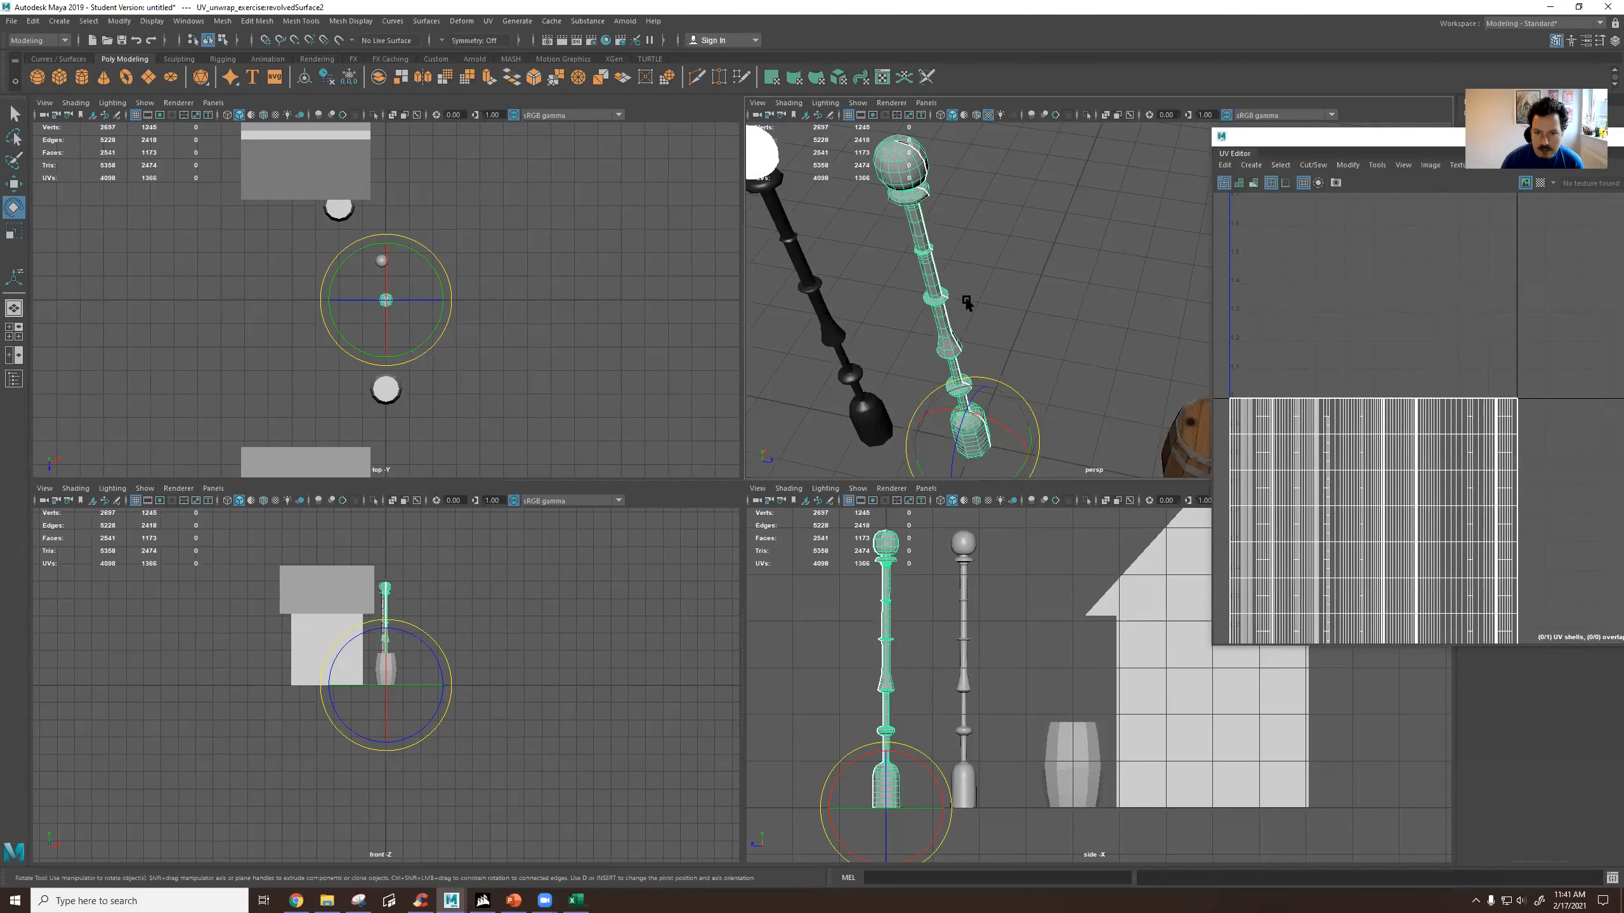
# Slide the profile curve away from its revolve axis and back to adjust the revolved lamp post's thickness.
pyautogui.click(927, 282)
pyautogui.press('w')
pyautogui.keyDown('alt'); pyautogui.moveTo(999, 302); pyautogui.dragTo(1055, 329); pyautogui.keyUp('alt')
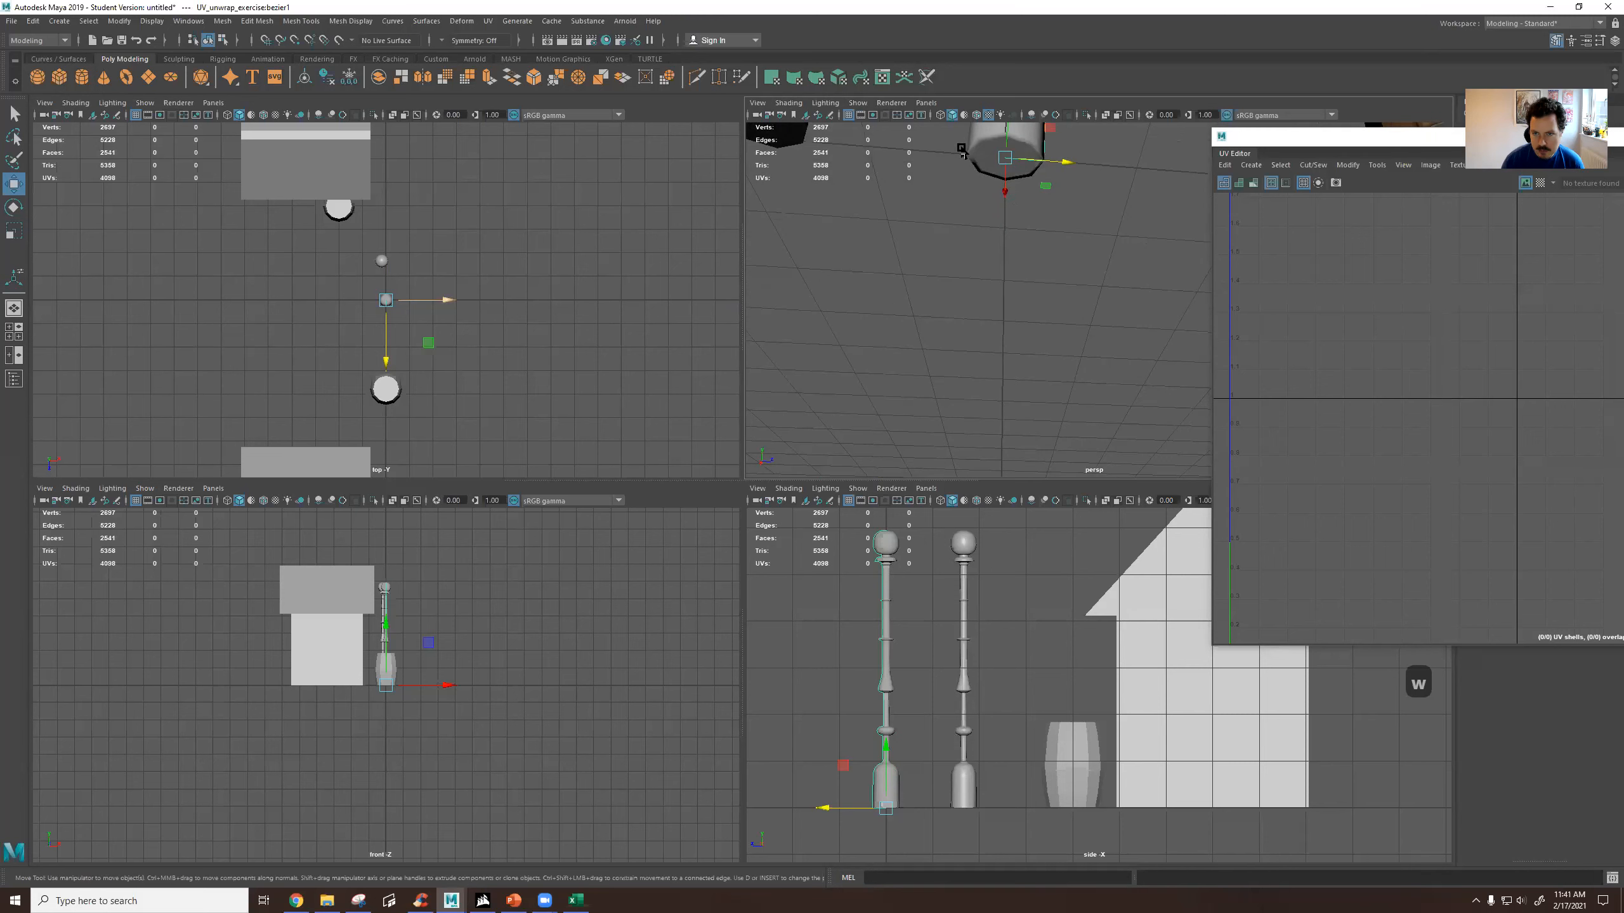
pyautogui.keyDown('alt'); pyautogui.moveTo(1011, 204); pyautogui.dragTo(1066, 332); pyautogui.keyUp('alt')
pyautogui.scroll(6, 1073, 320)
pyautogui.scroll(-6, 1065, 330)
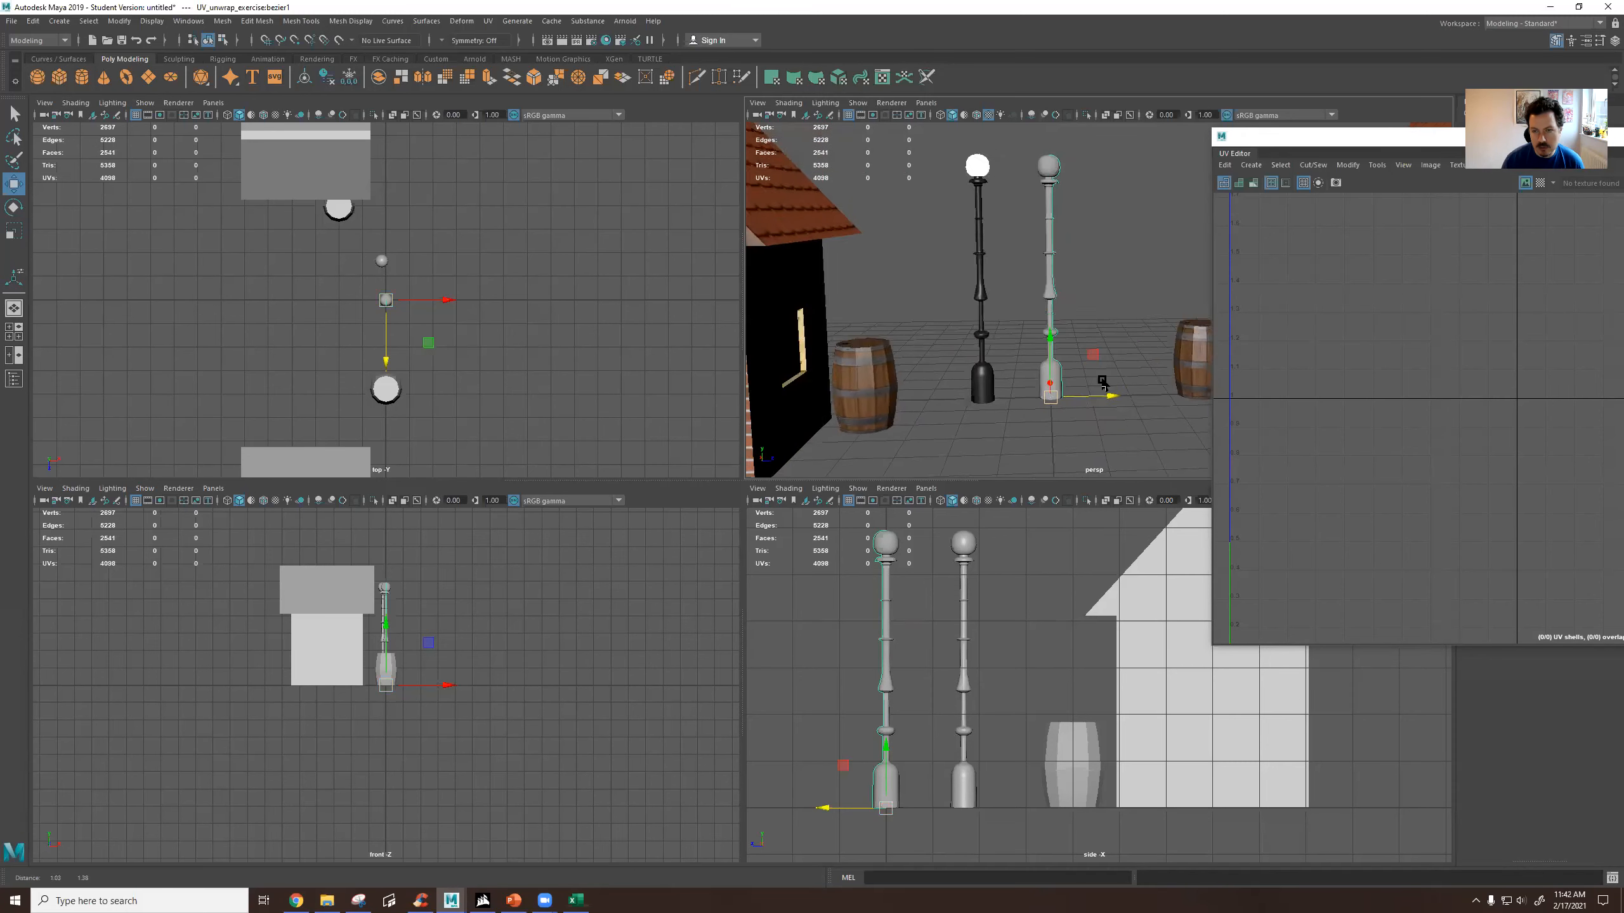
pyautogui.moveTo(1108, 398); pyautogui.dragTo(1130, 398)
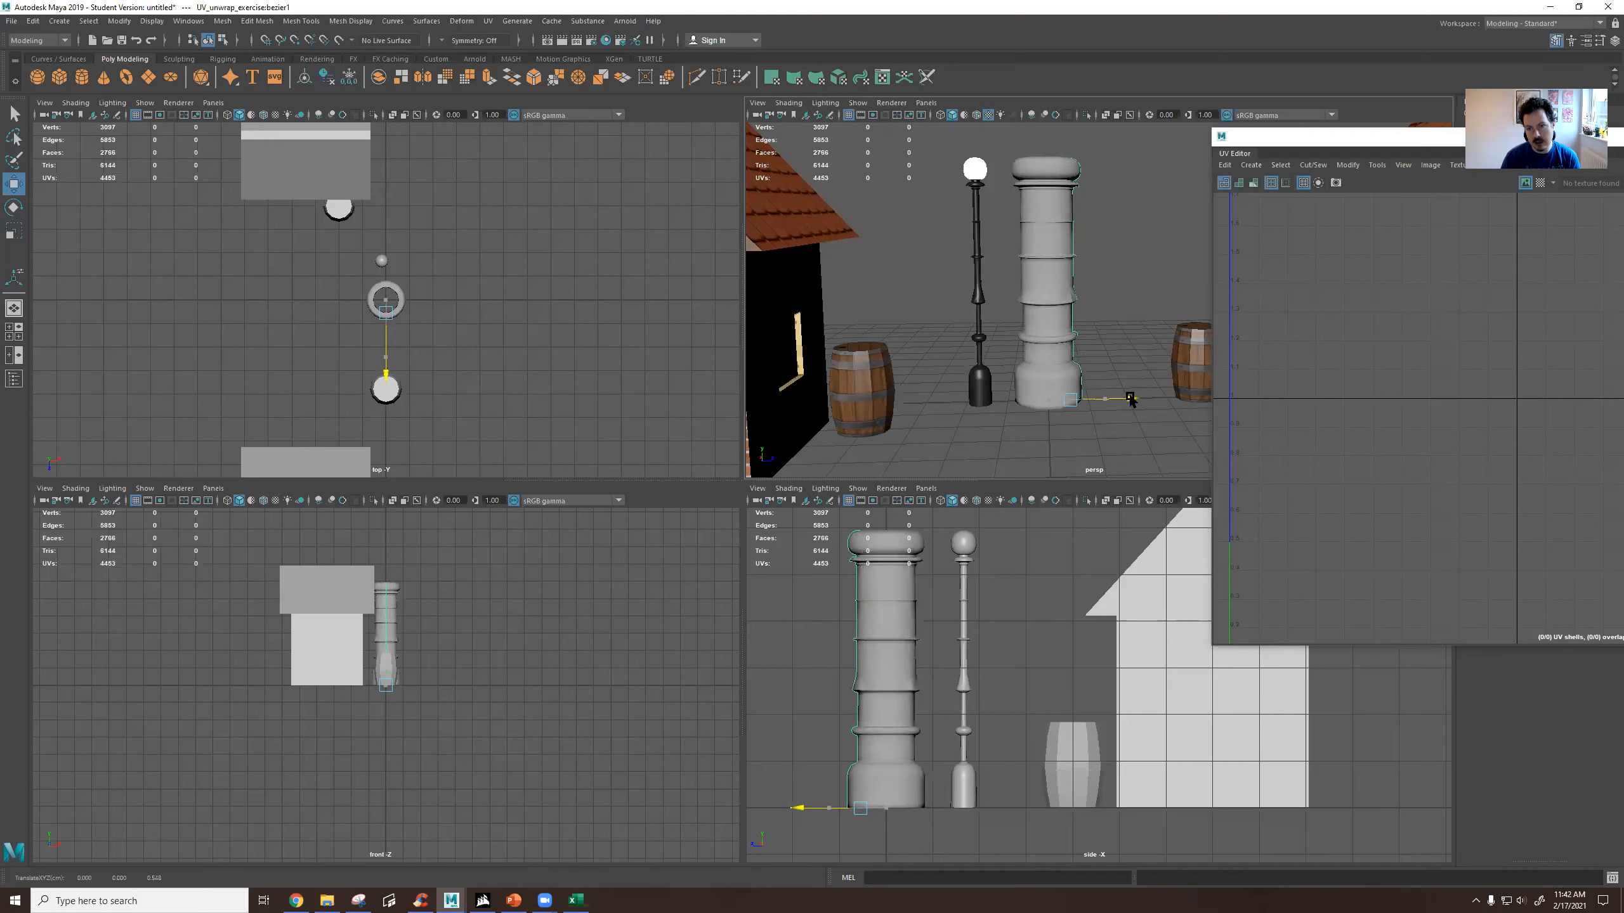
pyautogui.keyDown('alt'); pyautogui.moveTo(1133, 327); pyautogui.dragTo(1017, 329); pyautogui.keyUp('alt')
pyautogui.scroll(6, 1087, 397)
pyautogui.scroll(-10, 1047, 430)
pyautogui.scroll(8, 1080, 365)
pyautogui.scroll(5, 1013, 328)
pyautogui.scroll(-8, 1023, 339)
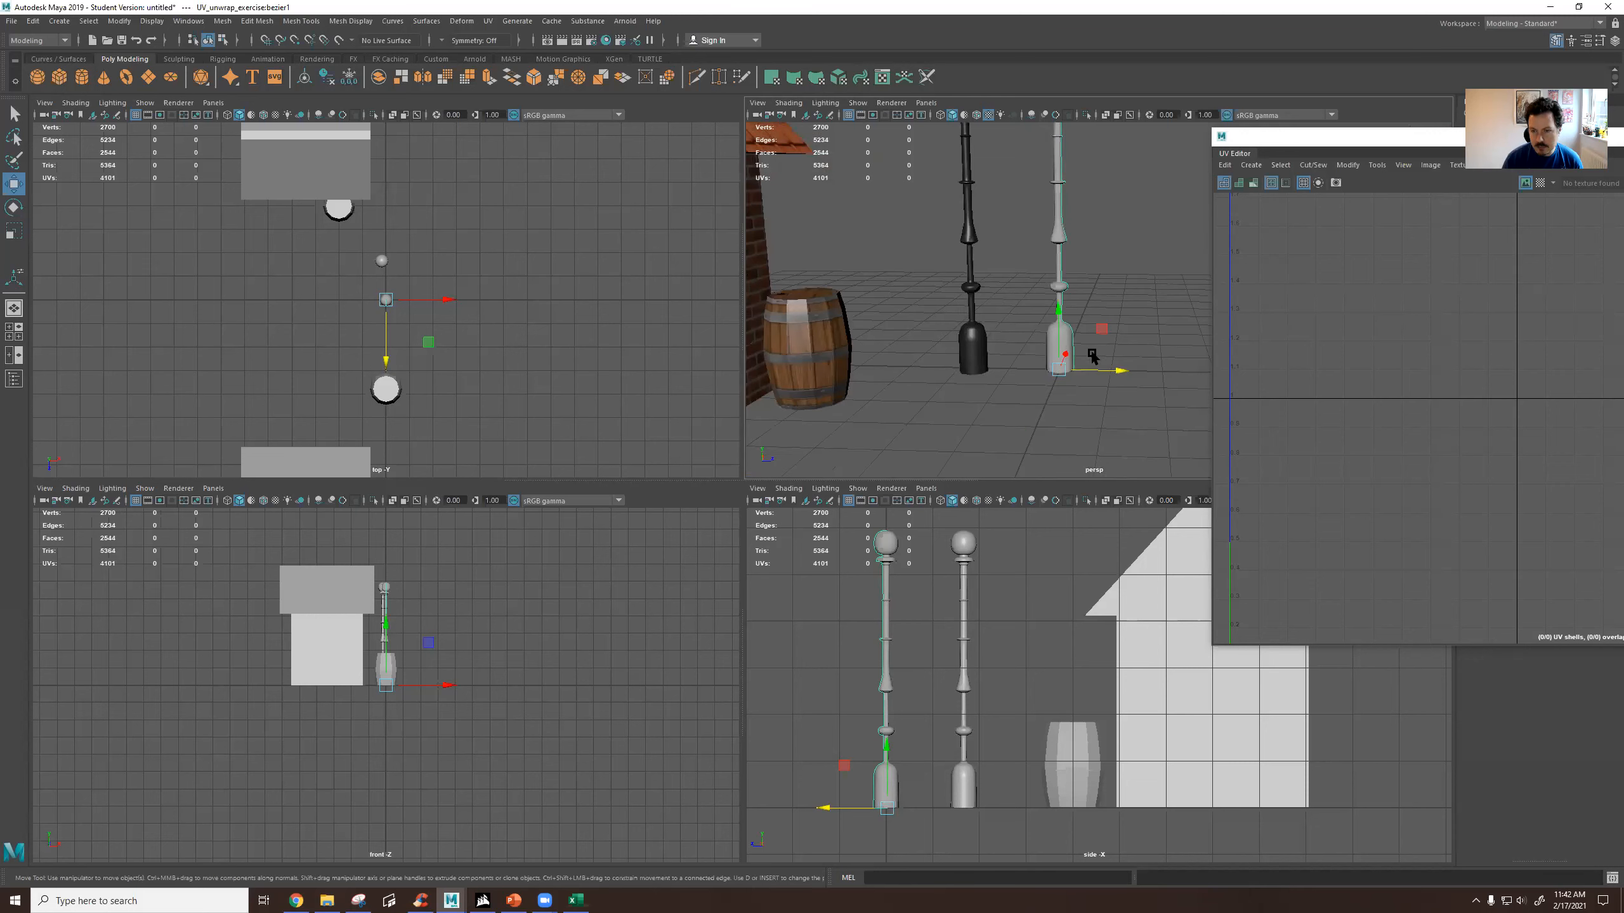
# Duplicate the revolved lamp post and move the copy aside in the negative X direction.
pyautogui.click(1130, 310)
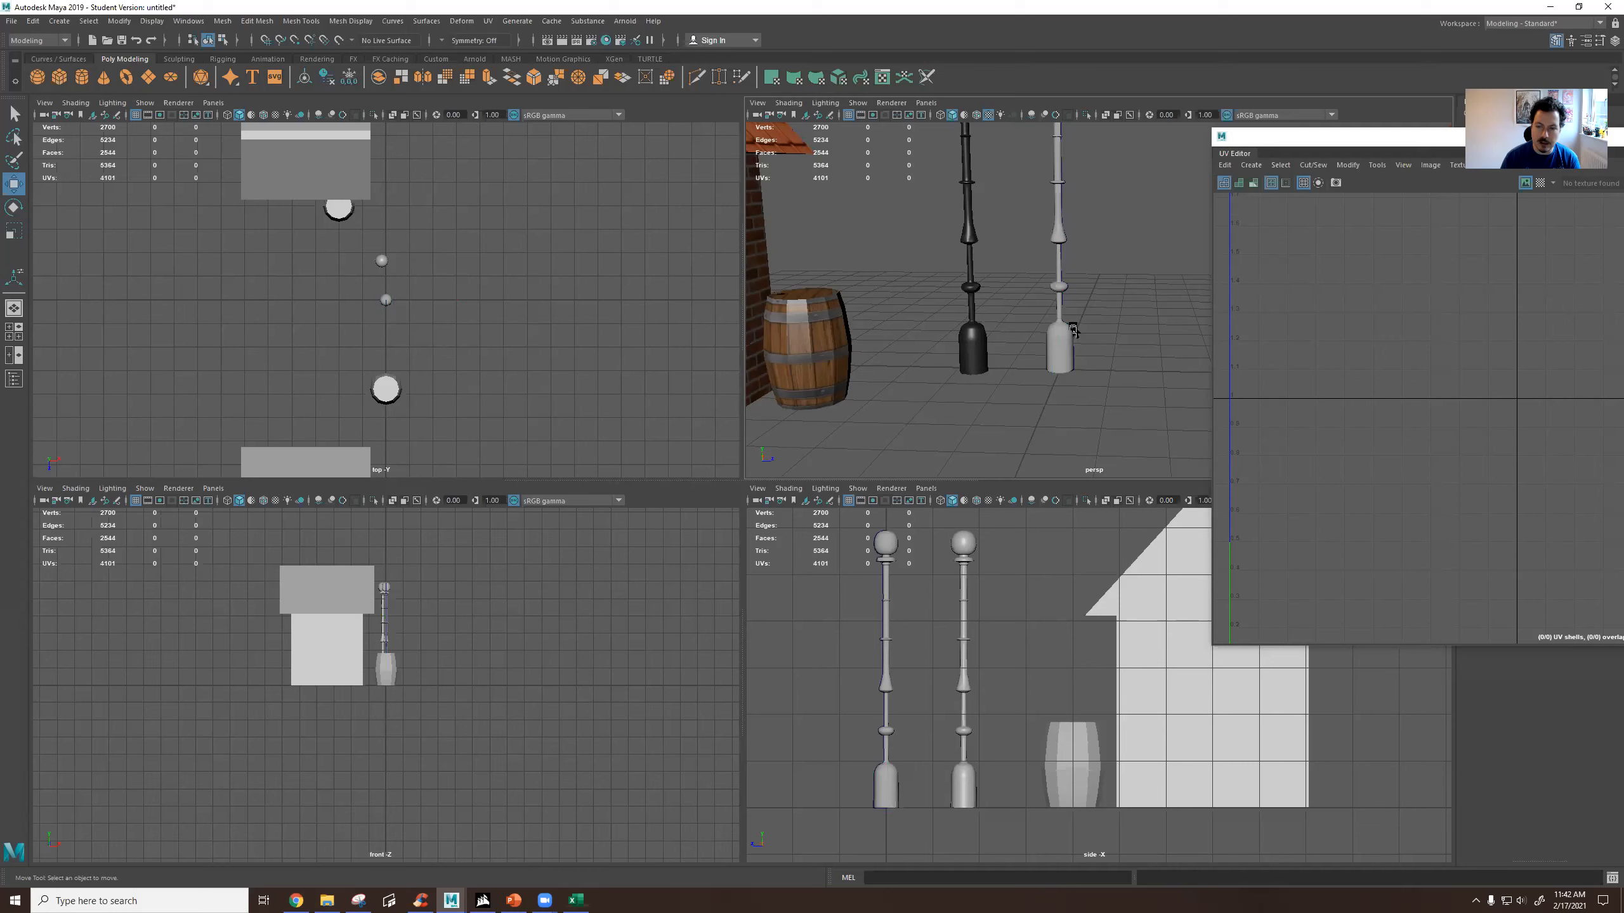
pyautogui.click(1073, 330)
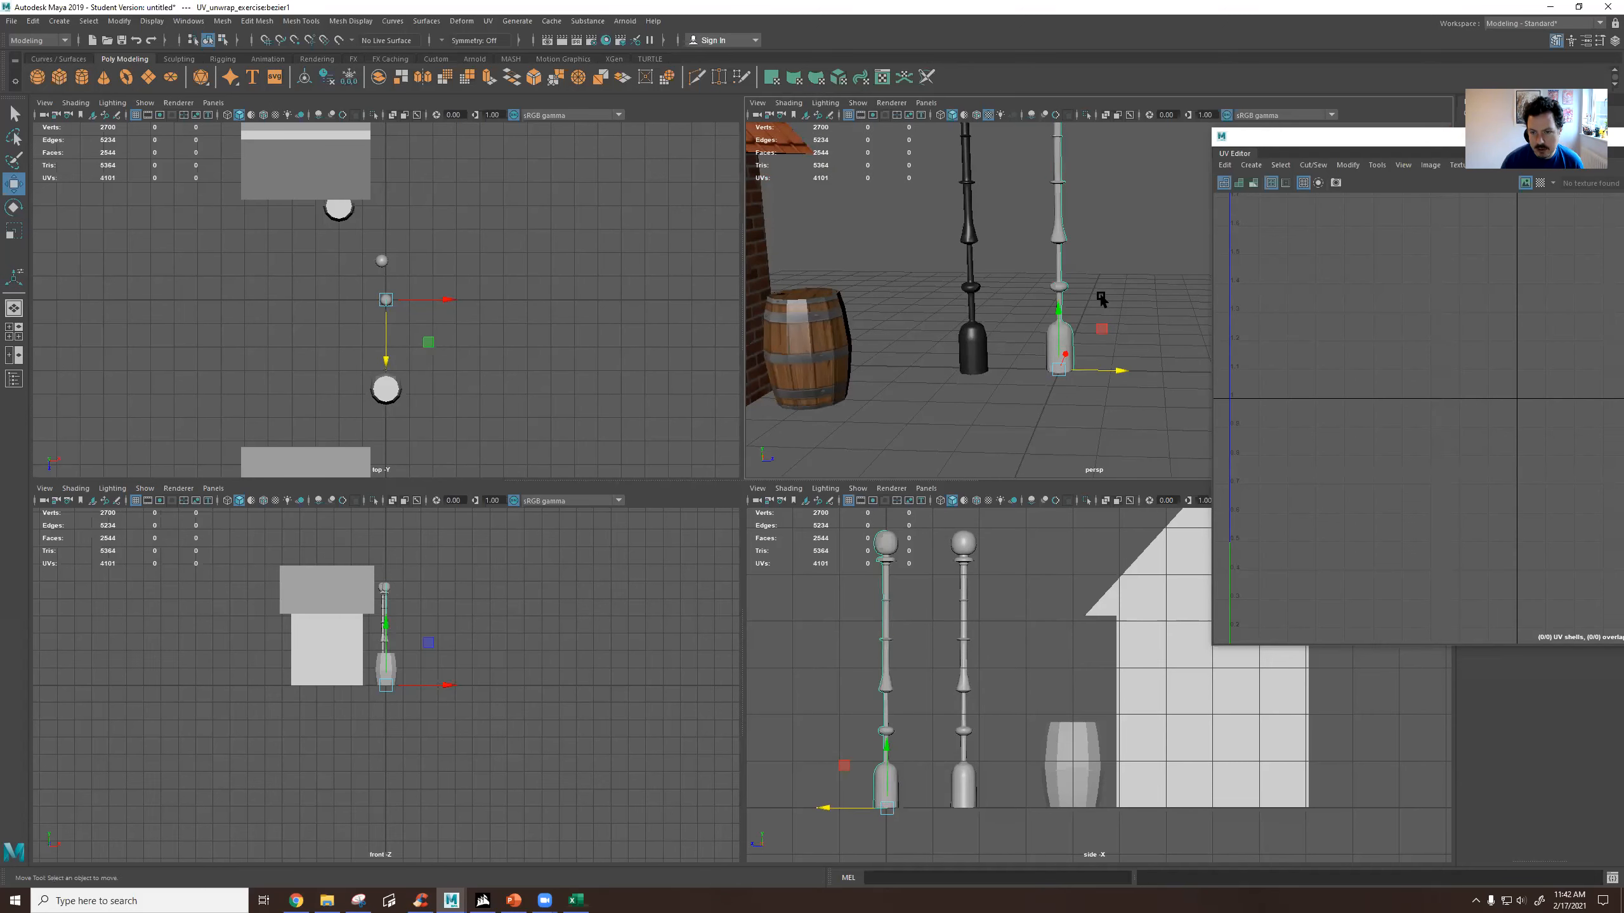
pyautogui.click(1103, 329)
pyautogui.keyDown('alt'); pyautogui.moveTo(1105, 332); pyautogui.dragTo(918, 423); pyautogui.keyUp('alt')
pyautogui.hotkey('ctrl', 'd')
pyautogui.click(1082, 338)
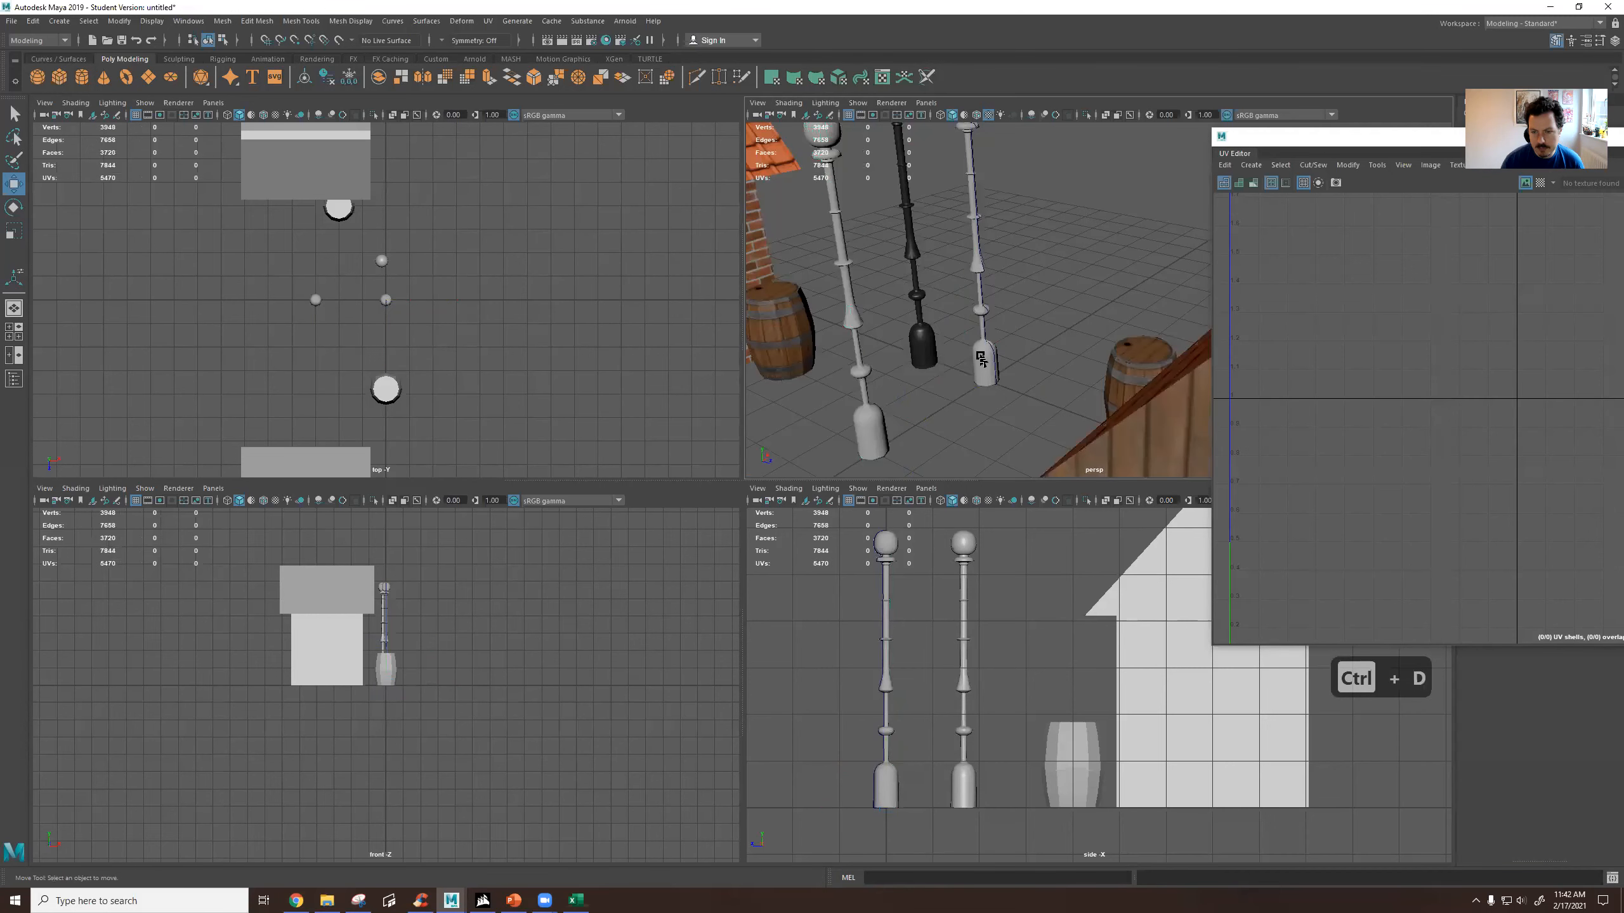
# Try moving the profile curve outward to widen the original revolved lamp post, and undo the move.
pyautogui.click(981, 359)
pyautogui.keyDown('alt'); pyautogui.moveTo(997, 351); pyautogui.dragTo(1058, 288); pyautogui.keyUp('alt')
pyautogui.click(999, 246)
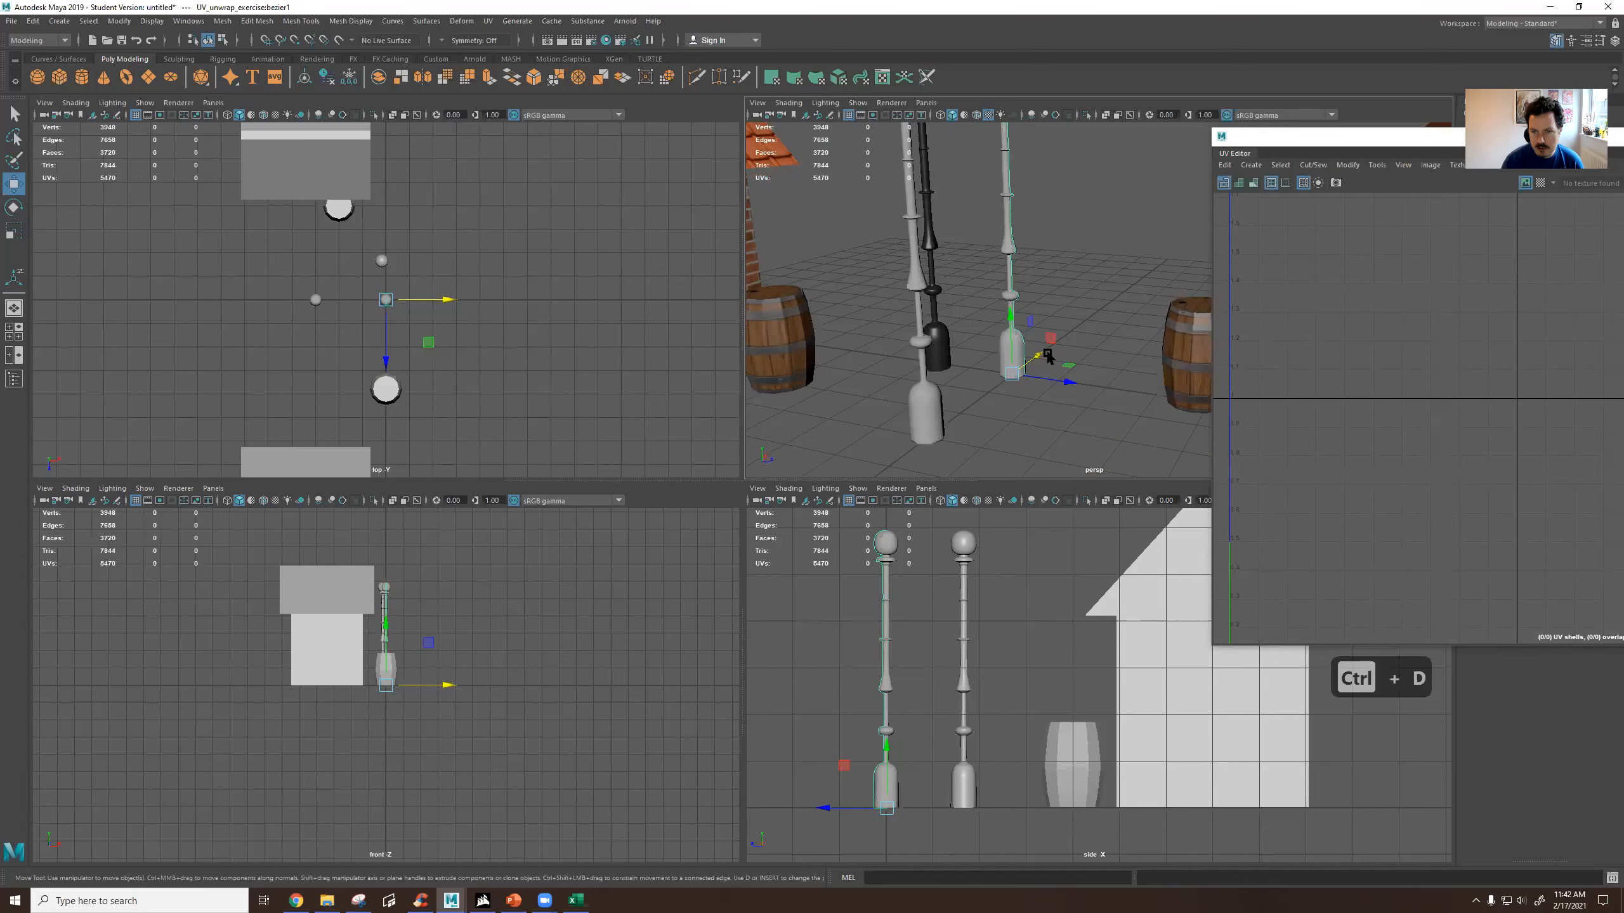
pyautogui.moveTo(1061, 382); pyautogui.dragTo(1065, 391)
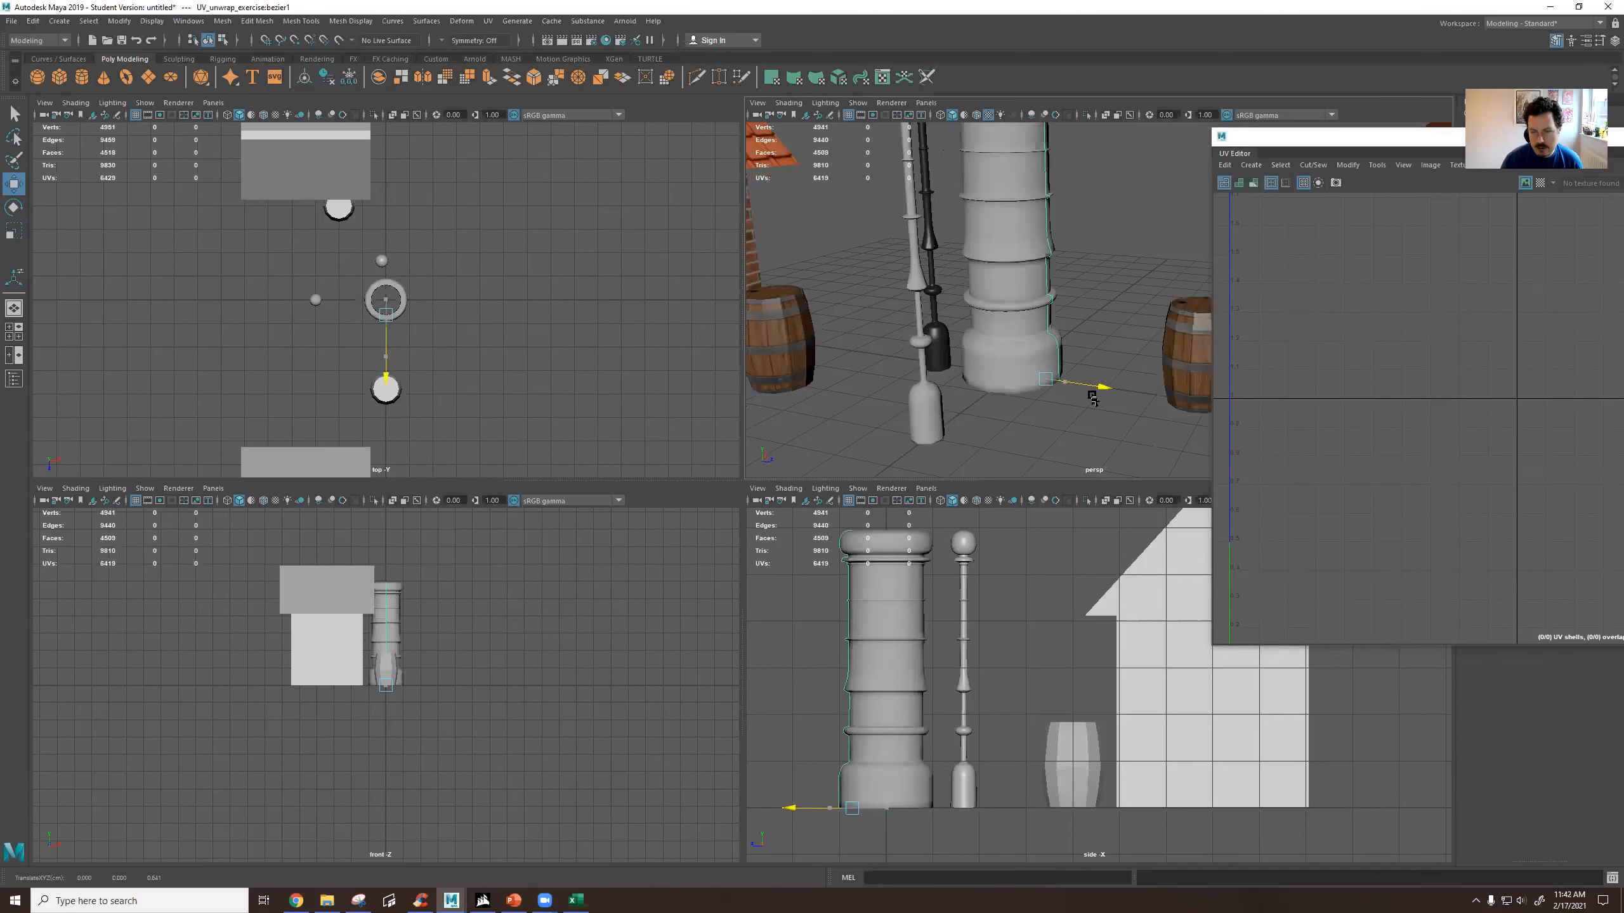
pyautogui.hotkey('ctrl', 'z')
# Delete the duplicated lamp post standing in front of the original revolved one.
pyautogui.click(1015, 338)
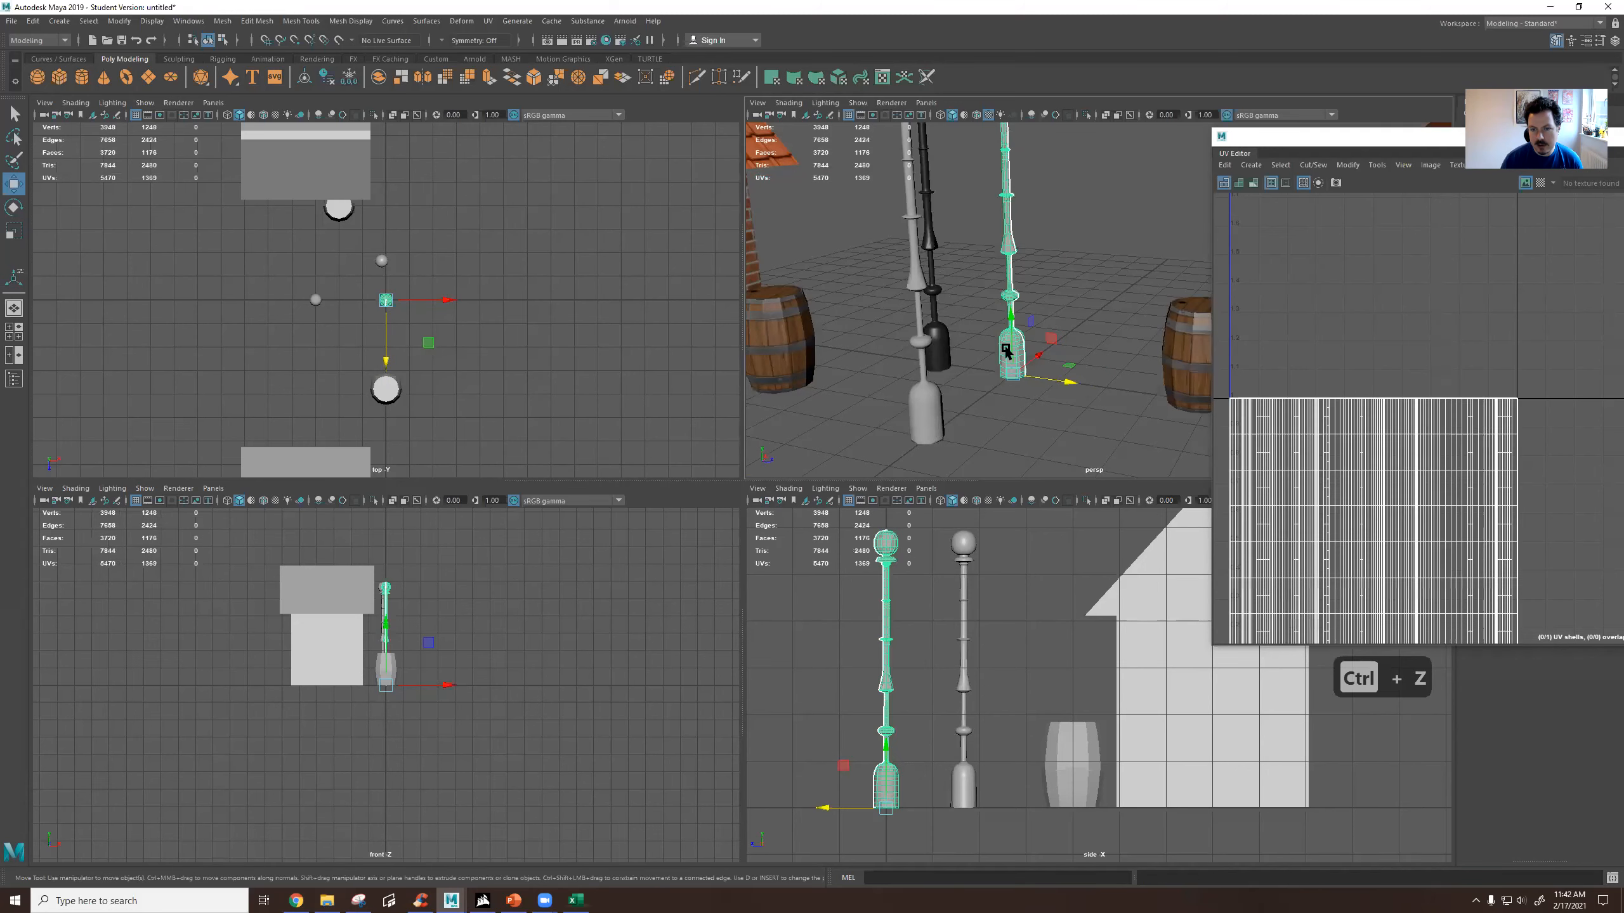
pyautogui.click(939, 416)
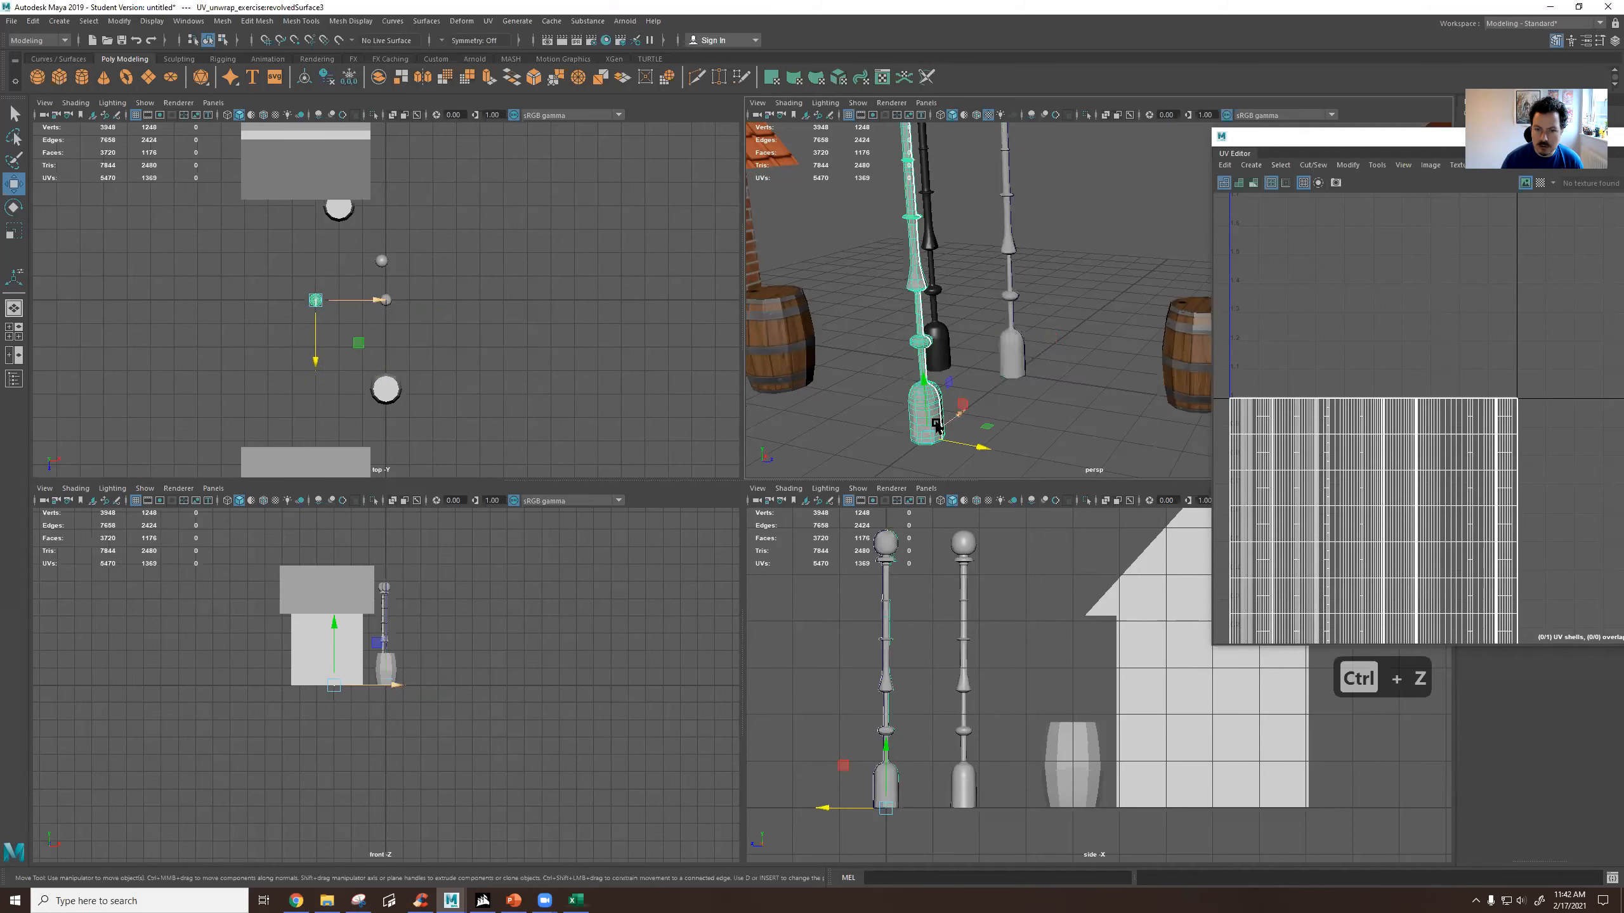
pyautogui.press('Delete')
# Duplicate the revolved lamp post and move the copy about 3.4 units in the positive X direction.
pyautogui.click(1000, 376)
pyautogui.press('f')
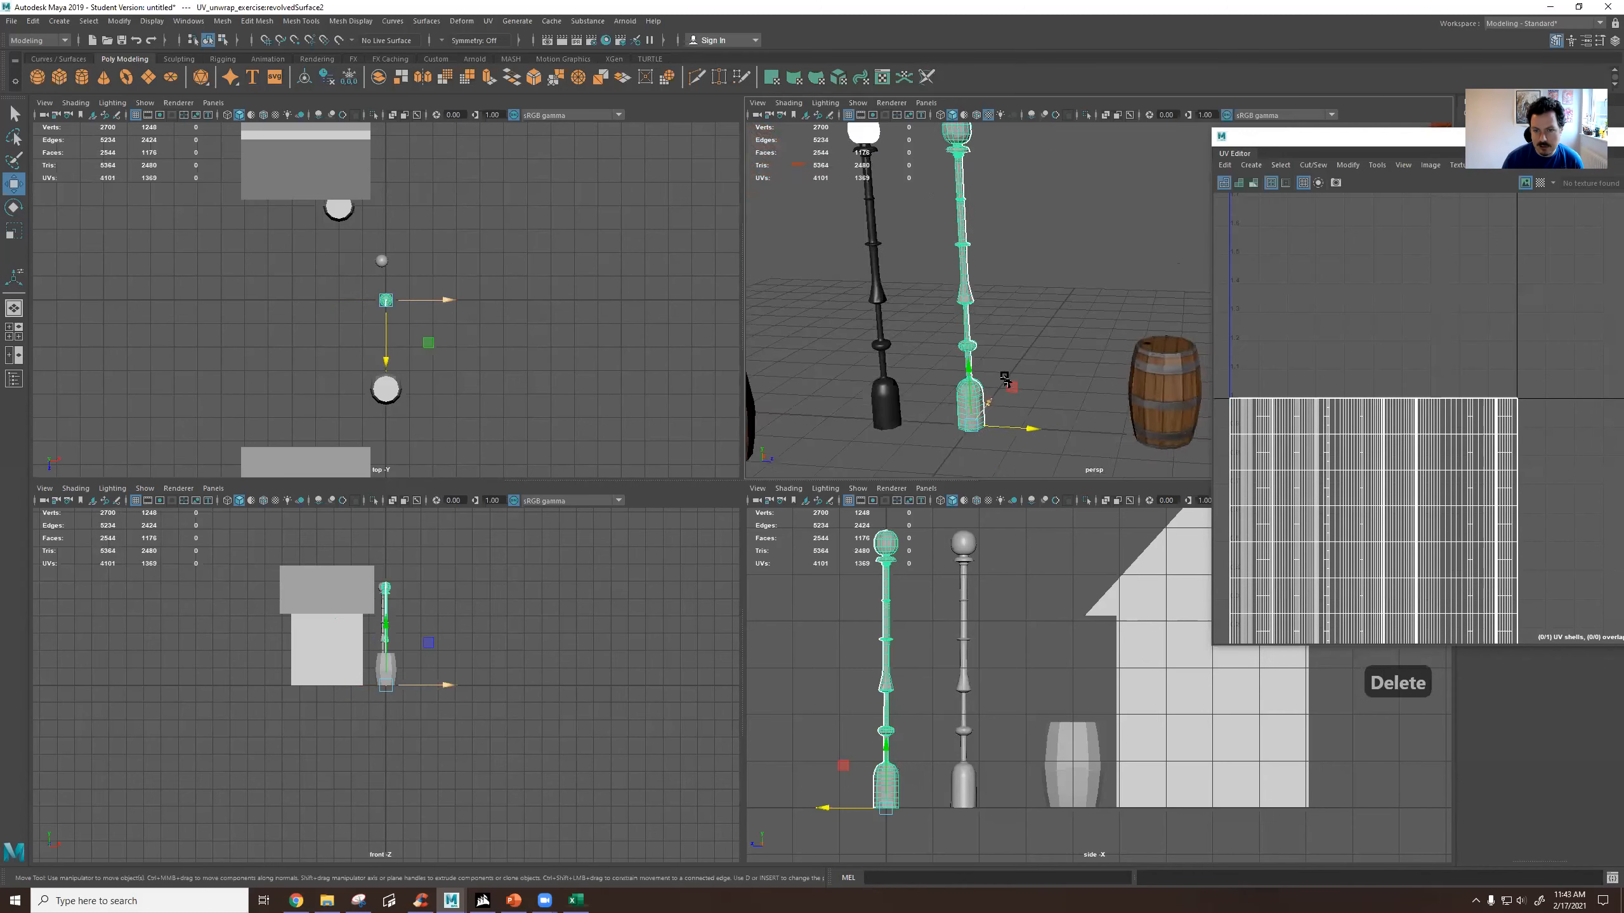
pyautogui.scroll(2, 1005, 377)
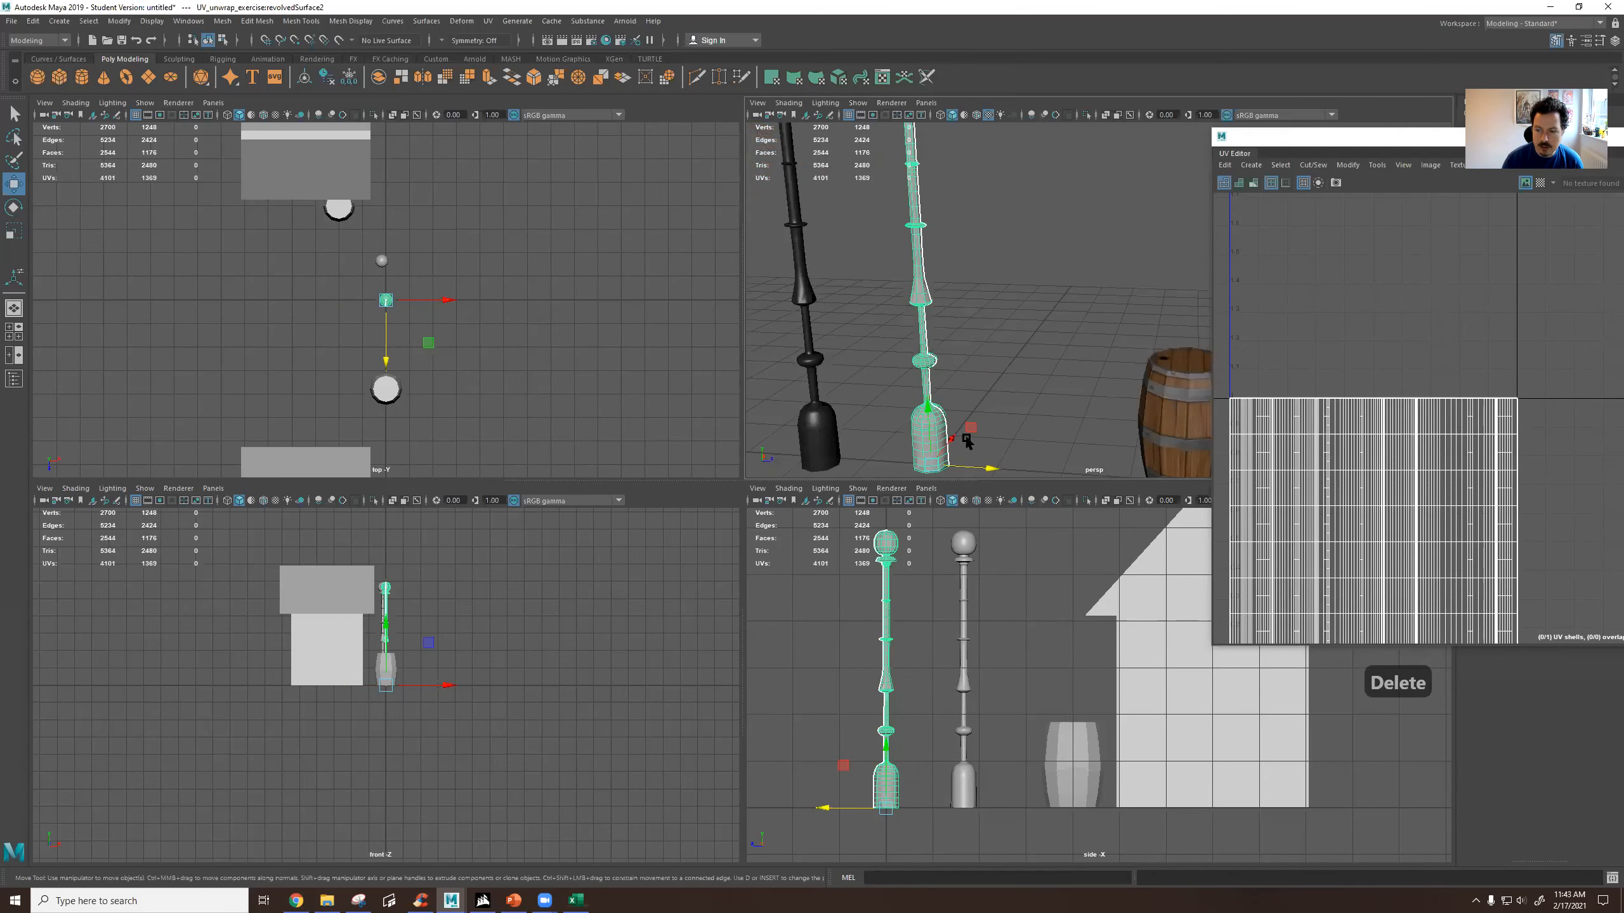
pyautogui.hotkey('ctrl', 'd')
pyautogui.moveTo(967, 440); pyautogui.dragTo(1006, 370)
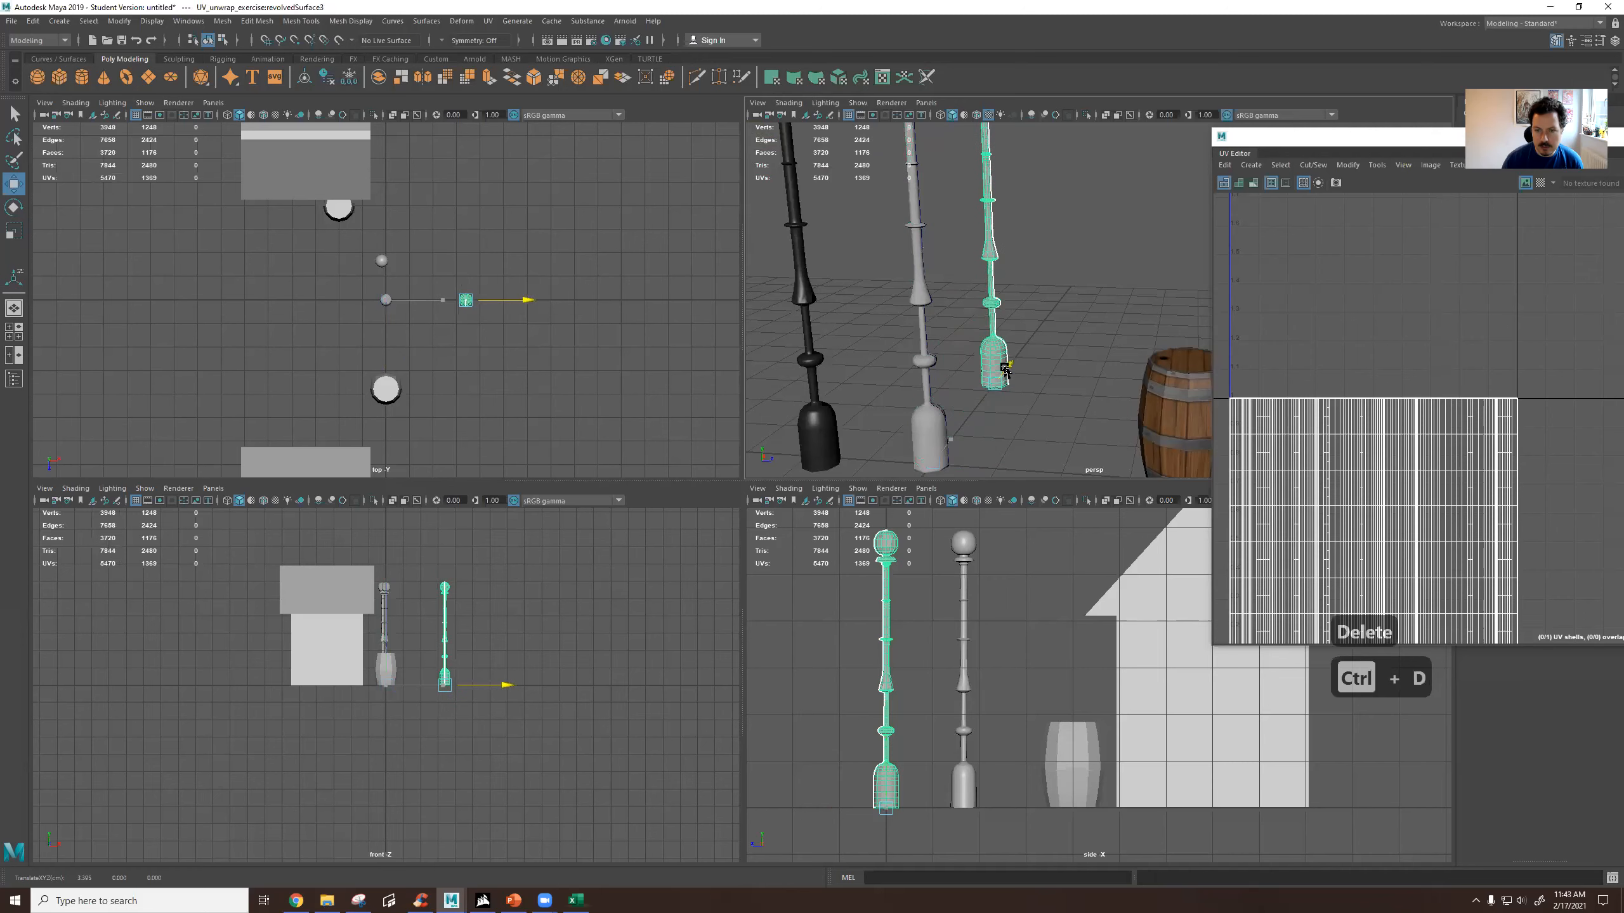
# Try shifting the profile curve slightly outward to compare the original with its new duplicate, and undo the shift.
pyautogui.click(1020, 442)
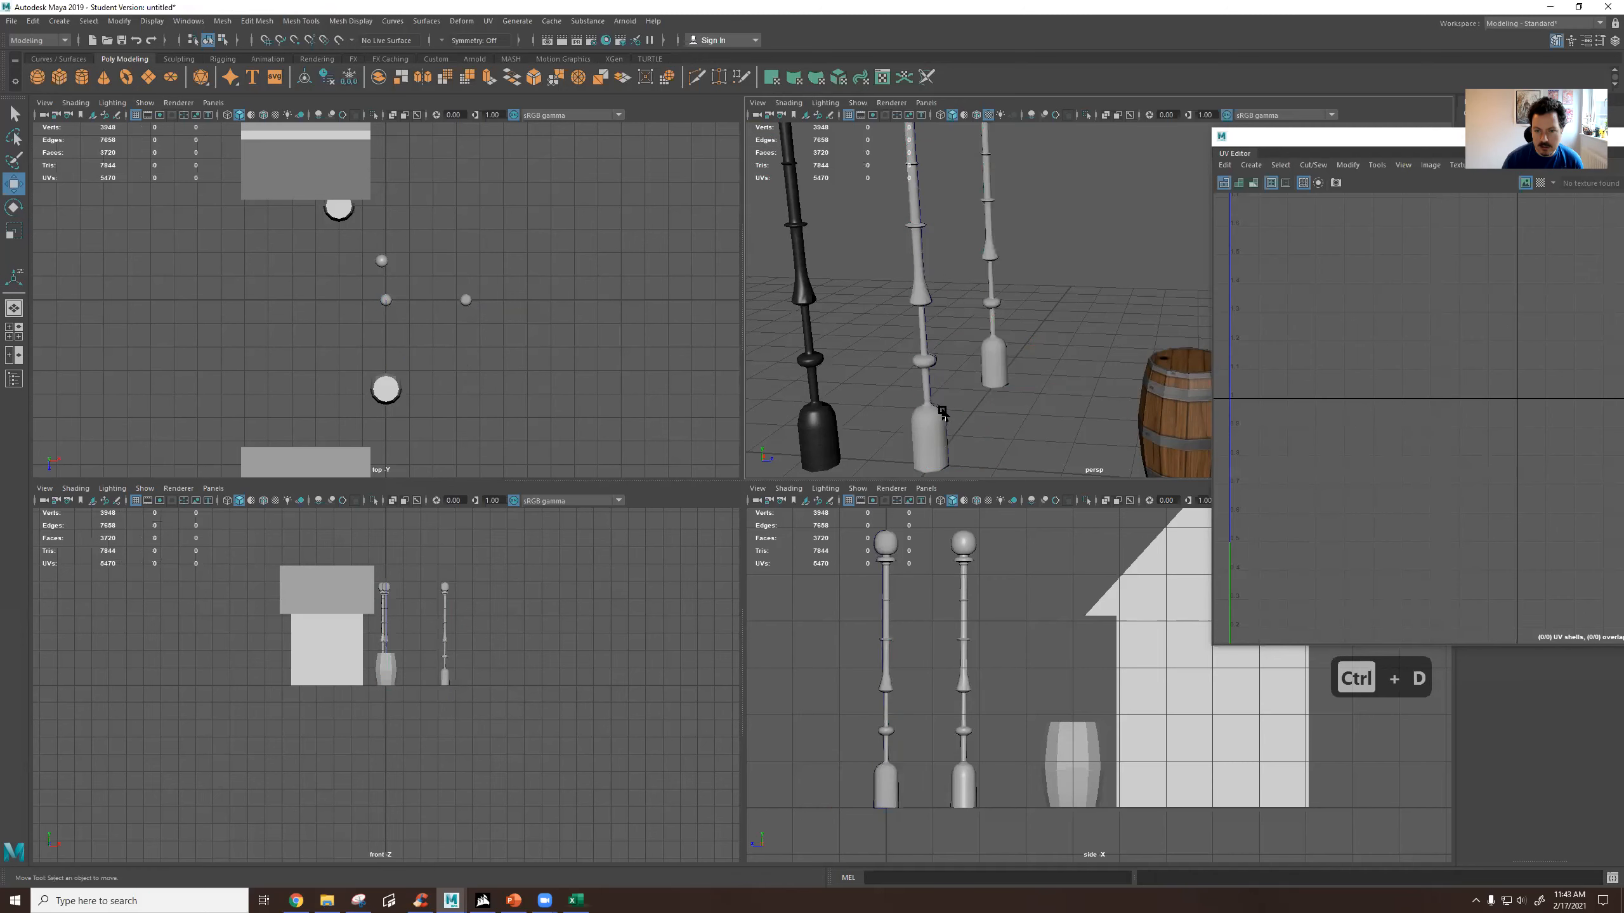
pyautogui.click(943, 413)
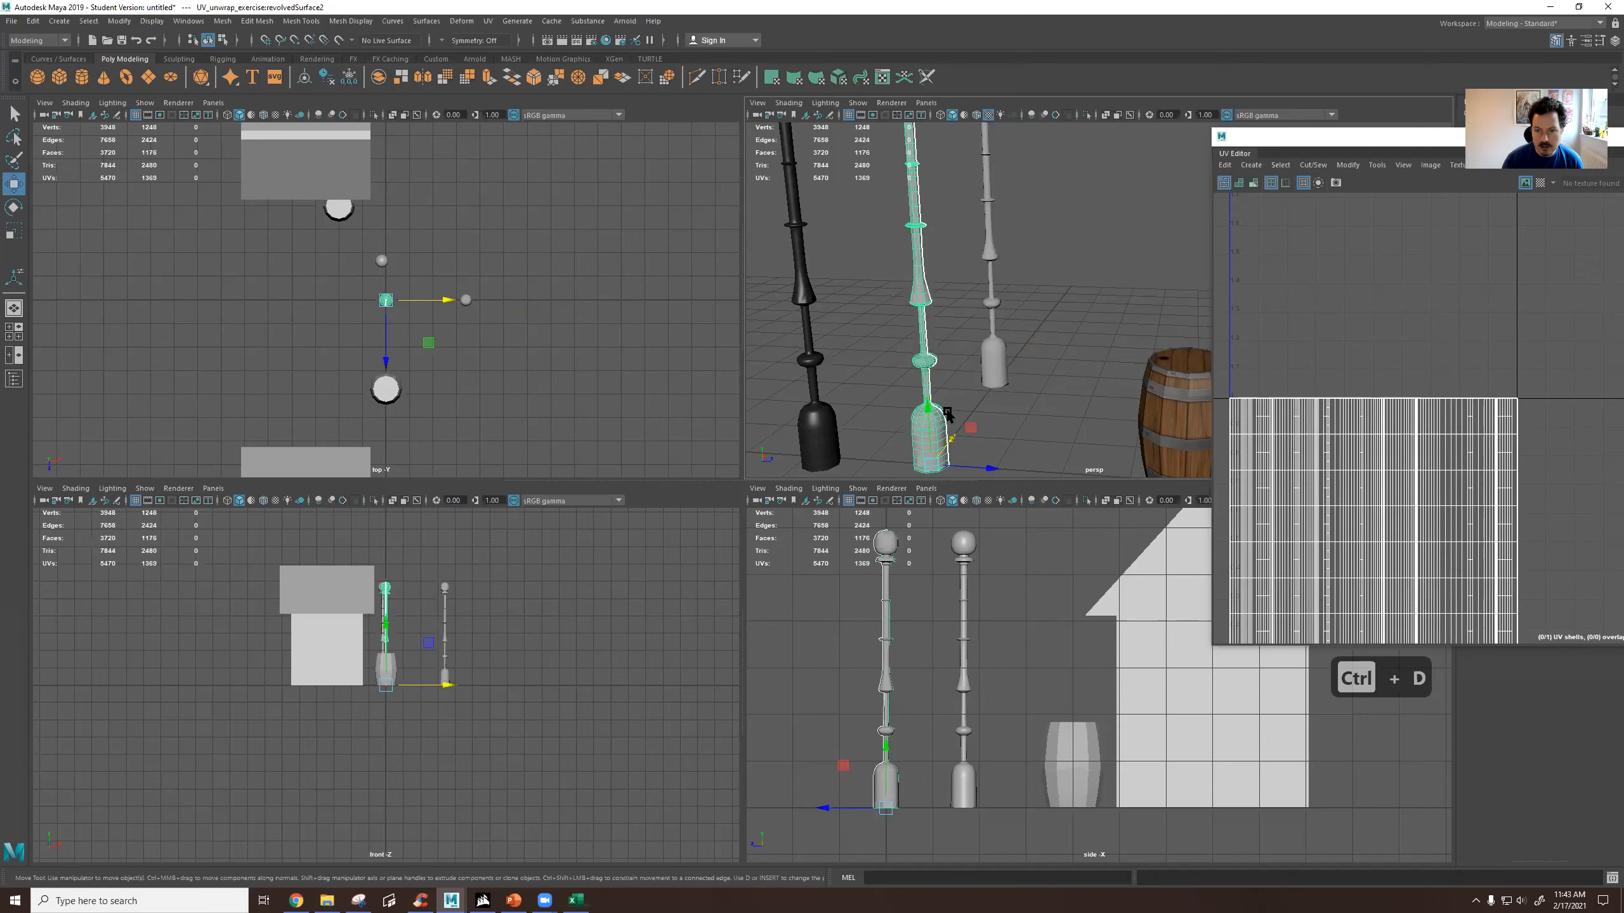
pyautogui.click(921, 362)
pyautogui.moveTo(984, 468); pyautogui.dragTo(996, 492)
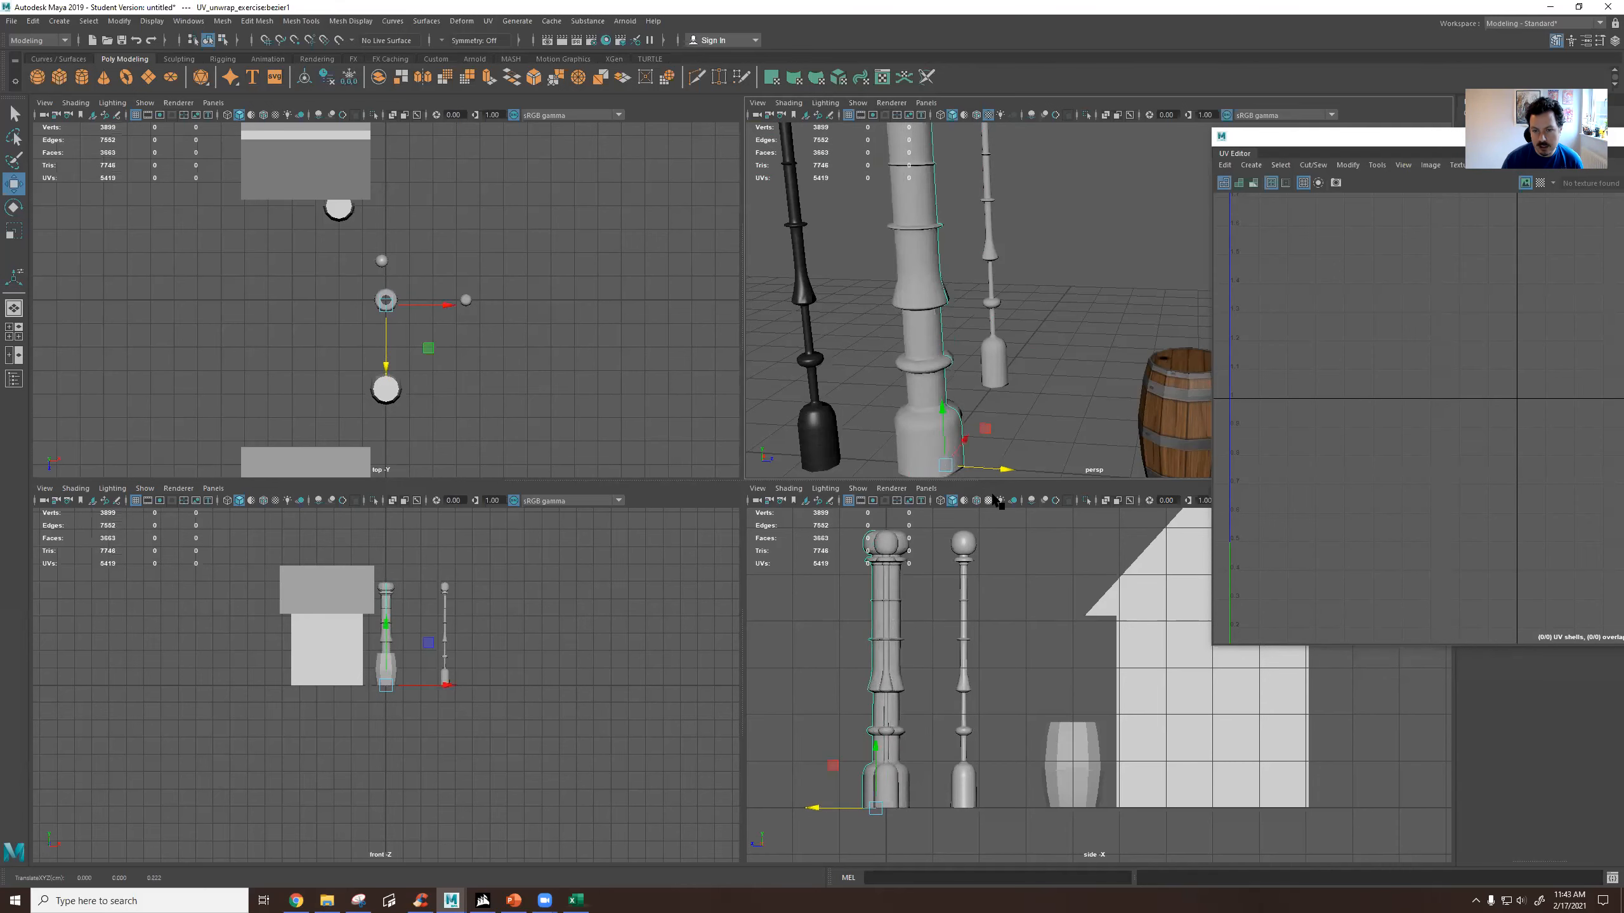
pyautogui.hotkey('ctrl', 'z')
# Select the duplicate lamp post and reposition the UV Editor window to uncover both revolved lamp posts.
pyautogui.click(992, 360)
pyautogui.moveTo(992, 378)
pyautogui.keyDown('alt'); pyautogui.mouseDown()
pyautogui.moveTo(1011, 364)
pyautogui.moveTo(981, 361)
pyautogui.mouseUp(); pyautogui.keyUp('alt')
pyautogui.keyDown('alt'); pyautogui.moveTo(981, 362); pyautogui.dragTo(978, 426, button='middle'); pyautogui.keyUp('alt')
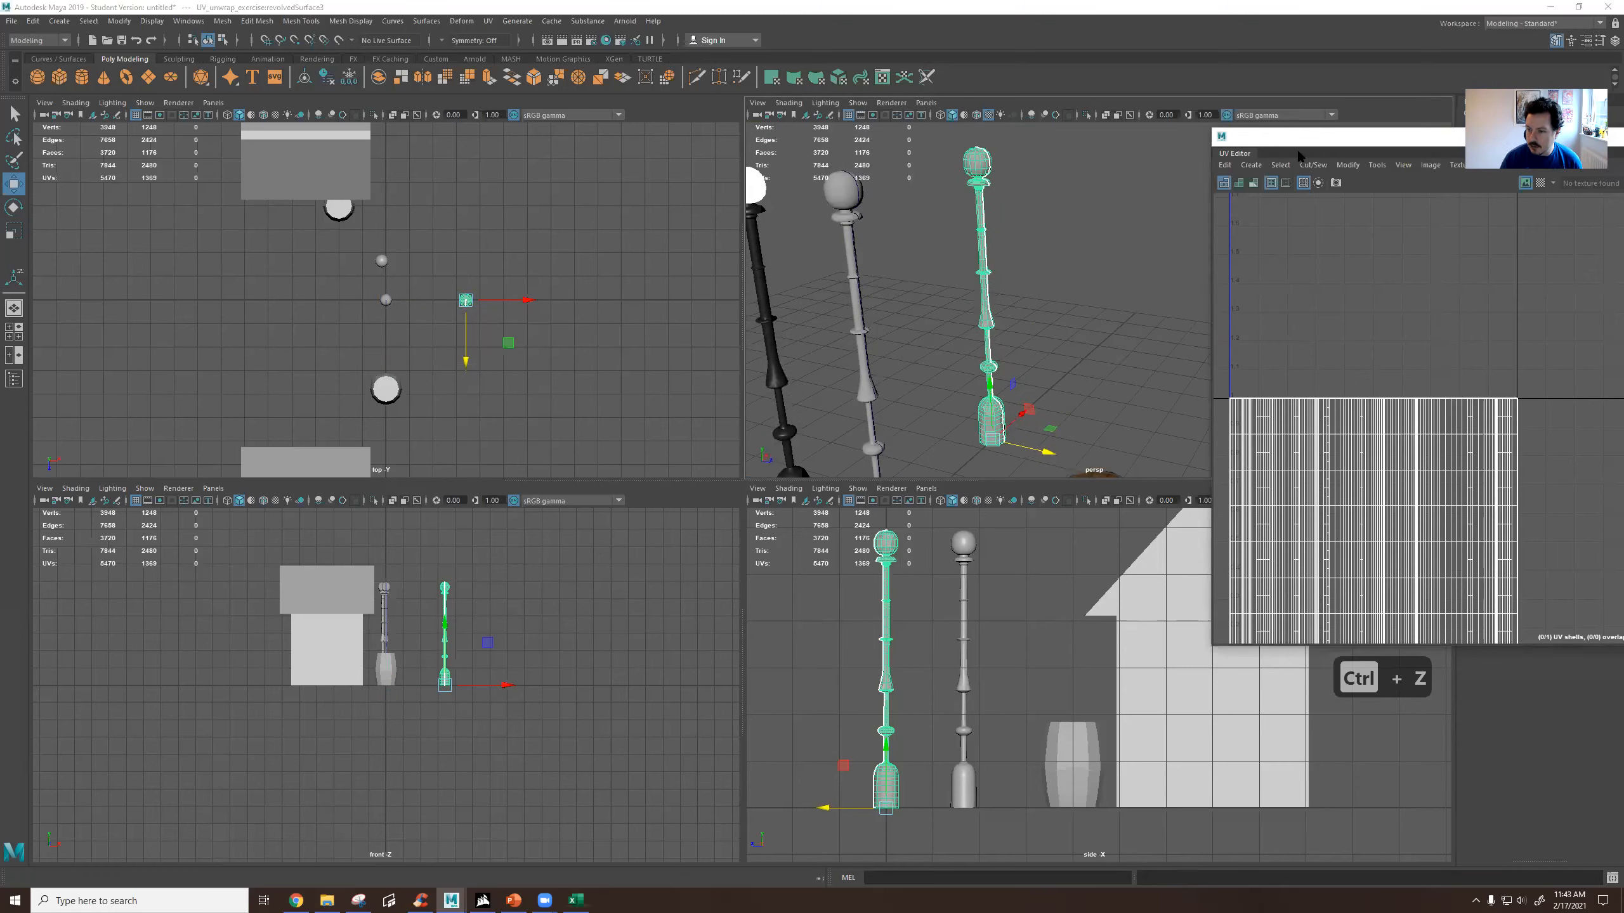
pyautogui.moveTo(1298, 137); pyautogui.dragTo(653, 206)
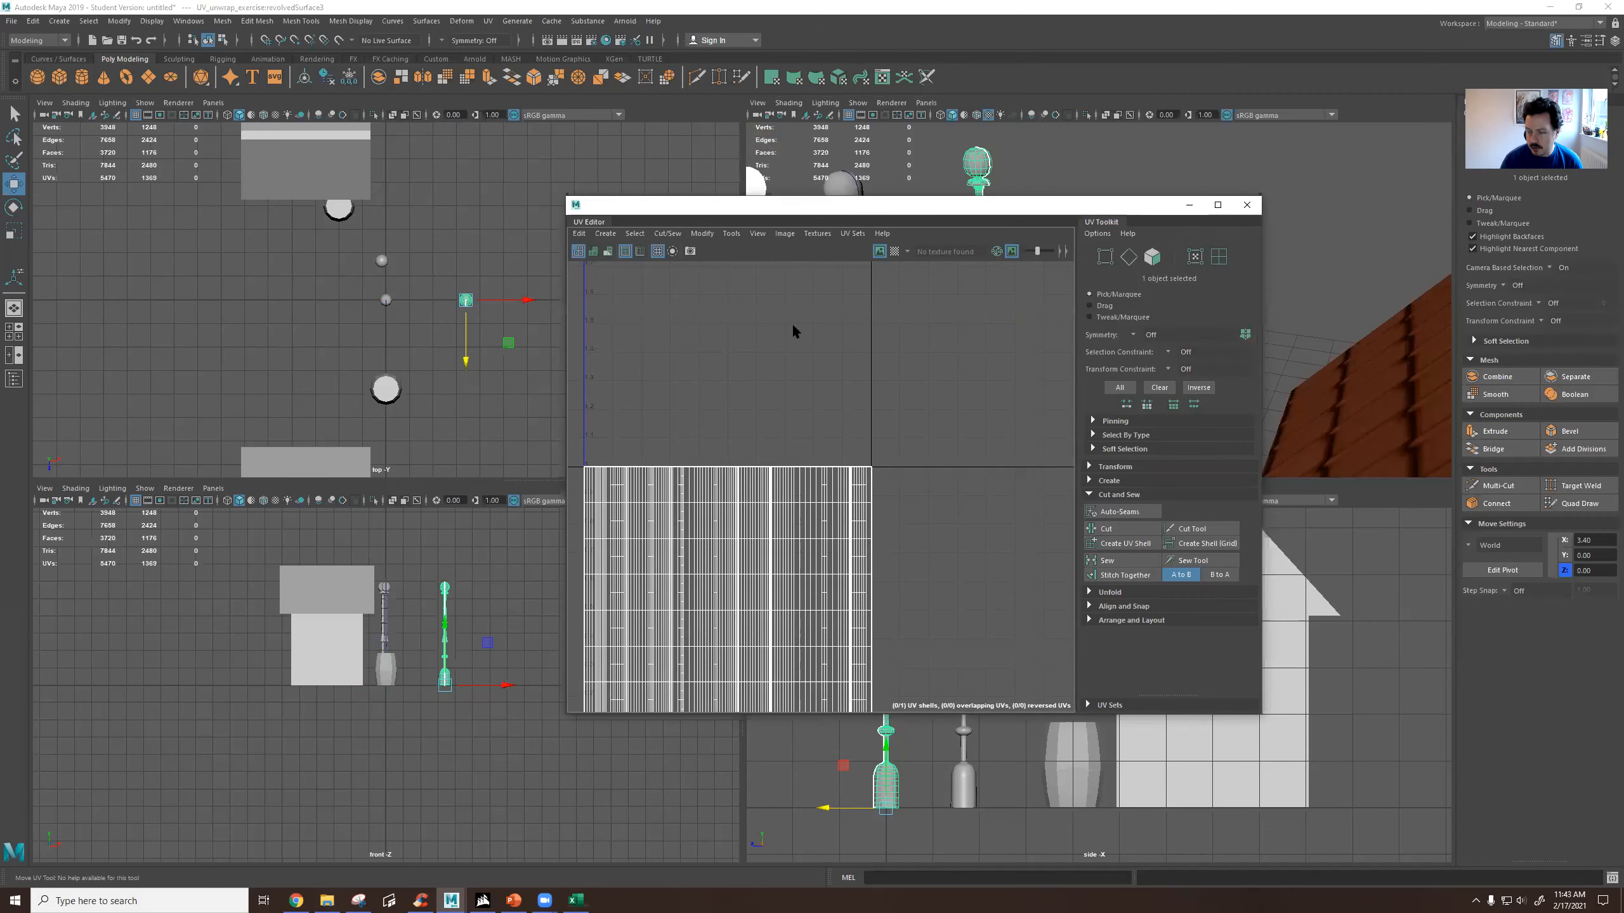
pyautogui.moveTo(832, 214); pyautogui.dragTo(1240, 259)
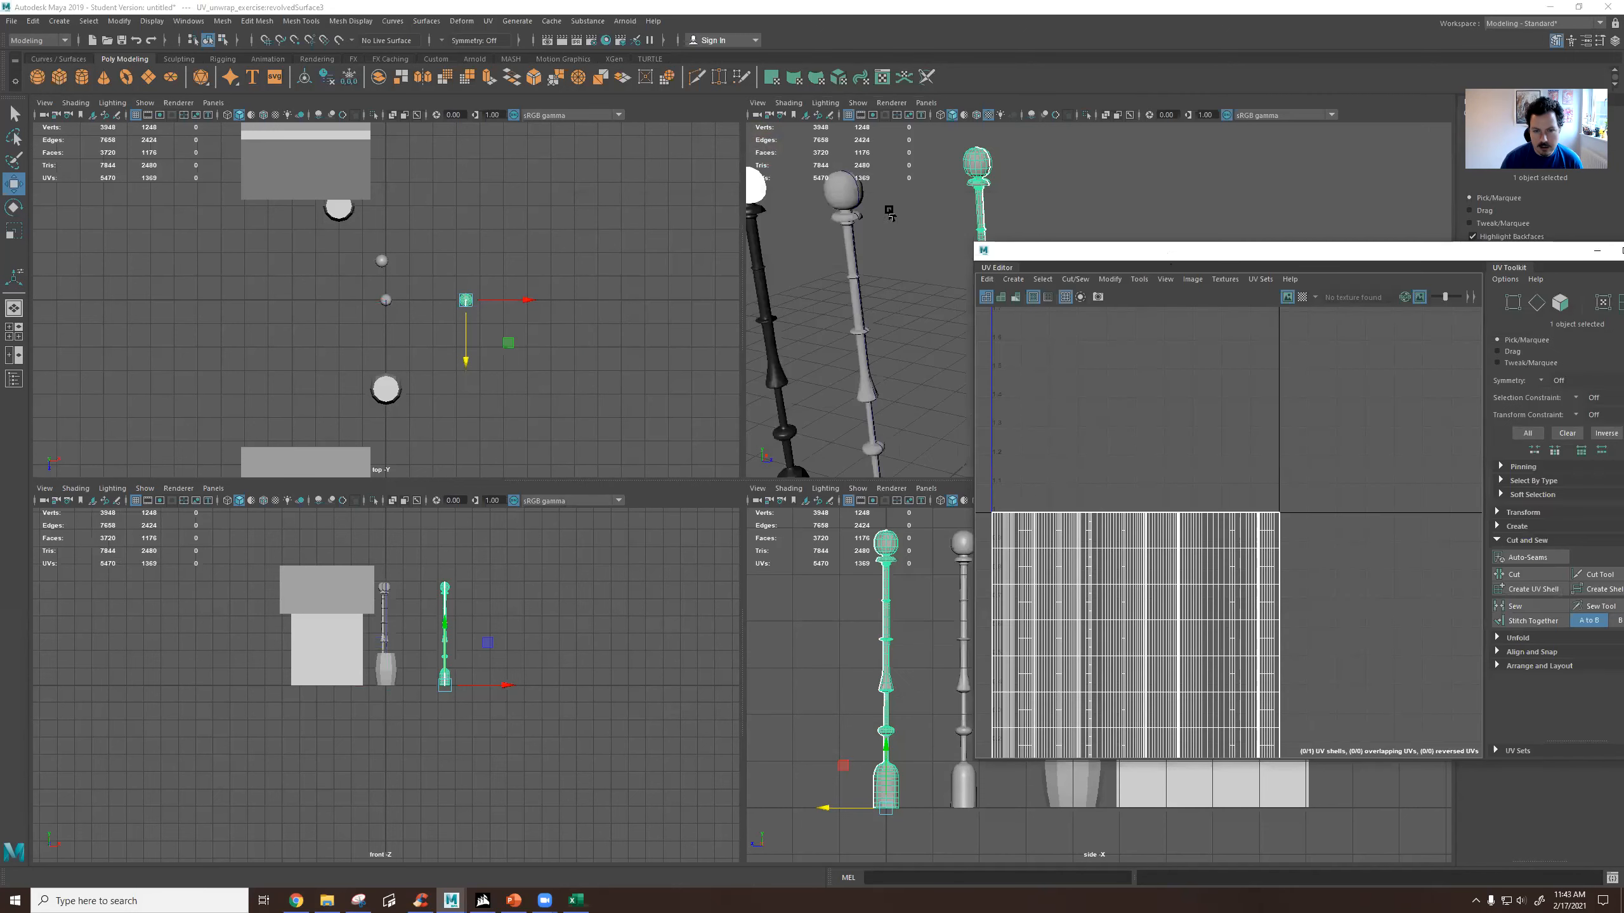
# Select only the original revolved lamp post beside the black lamp and delete it, keeping its profile curve.
pyautogui.click(858, 192)
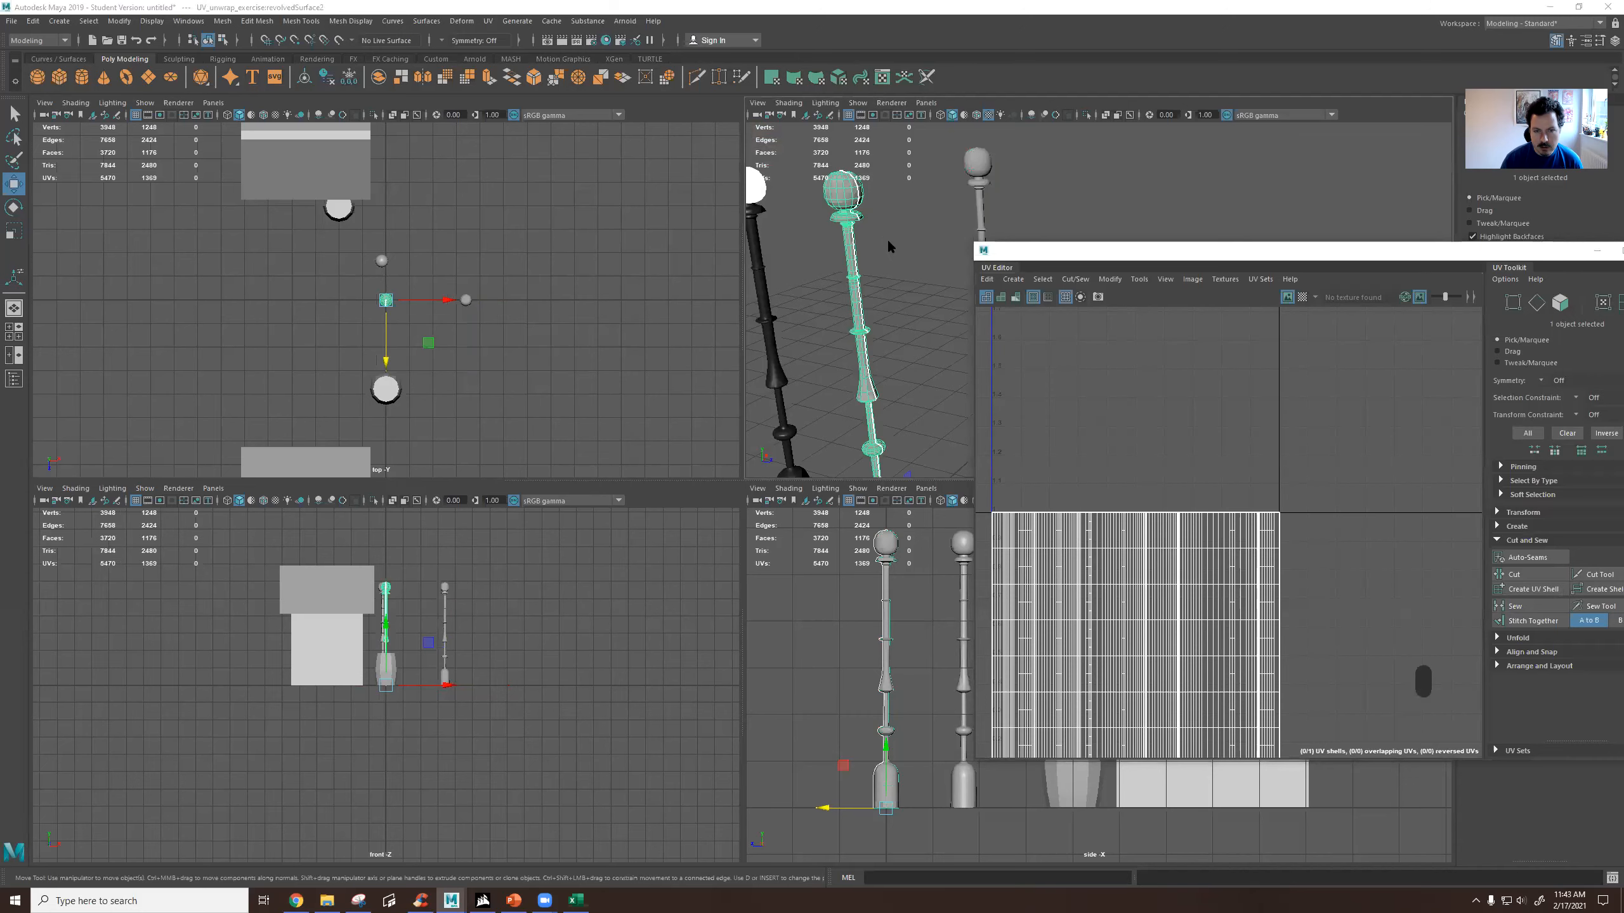
pyautogui.press('space')
pyautogui.press('space')
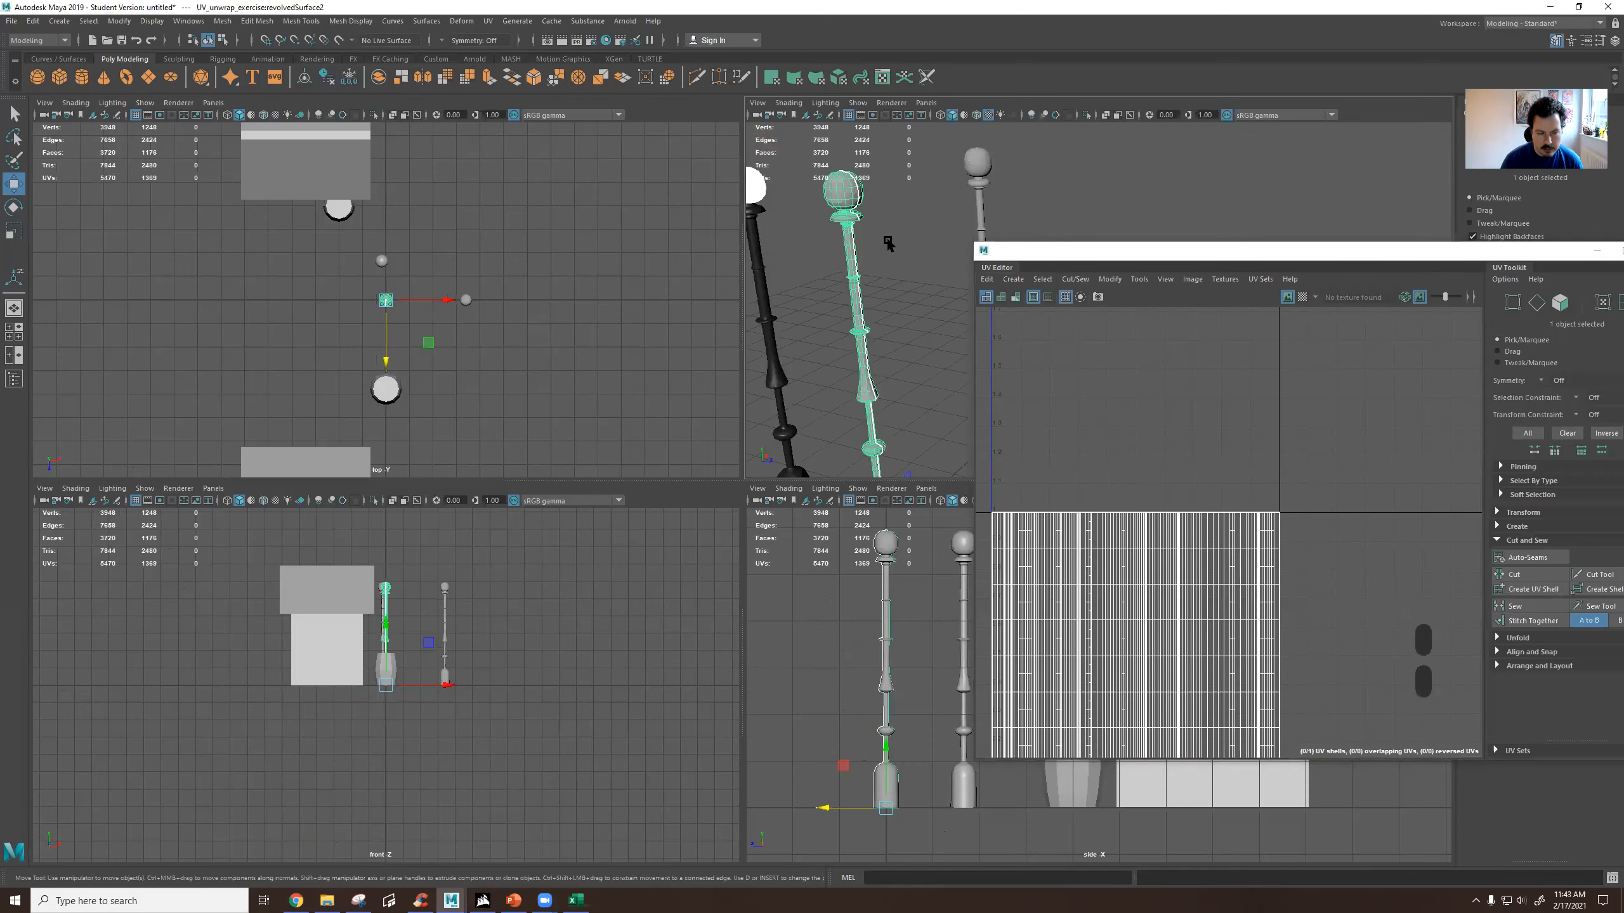
pyautogui.scroll(4, 306, 626)
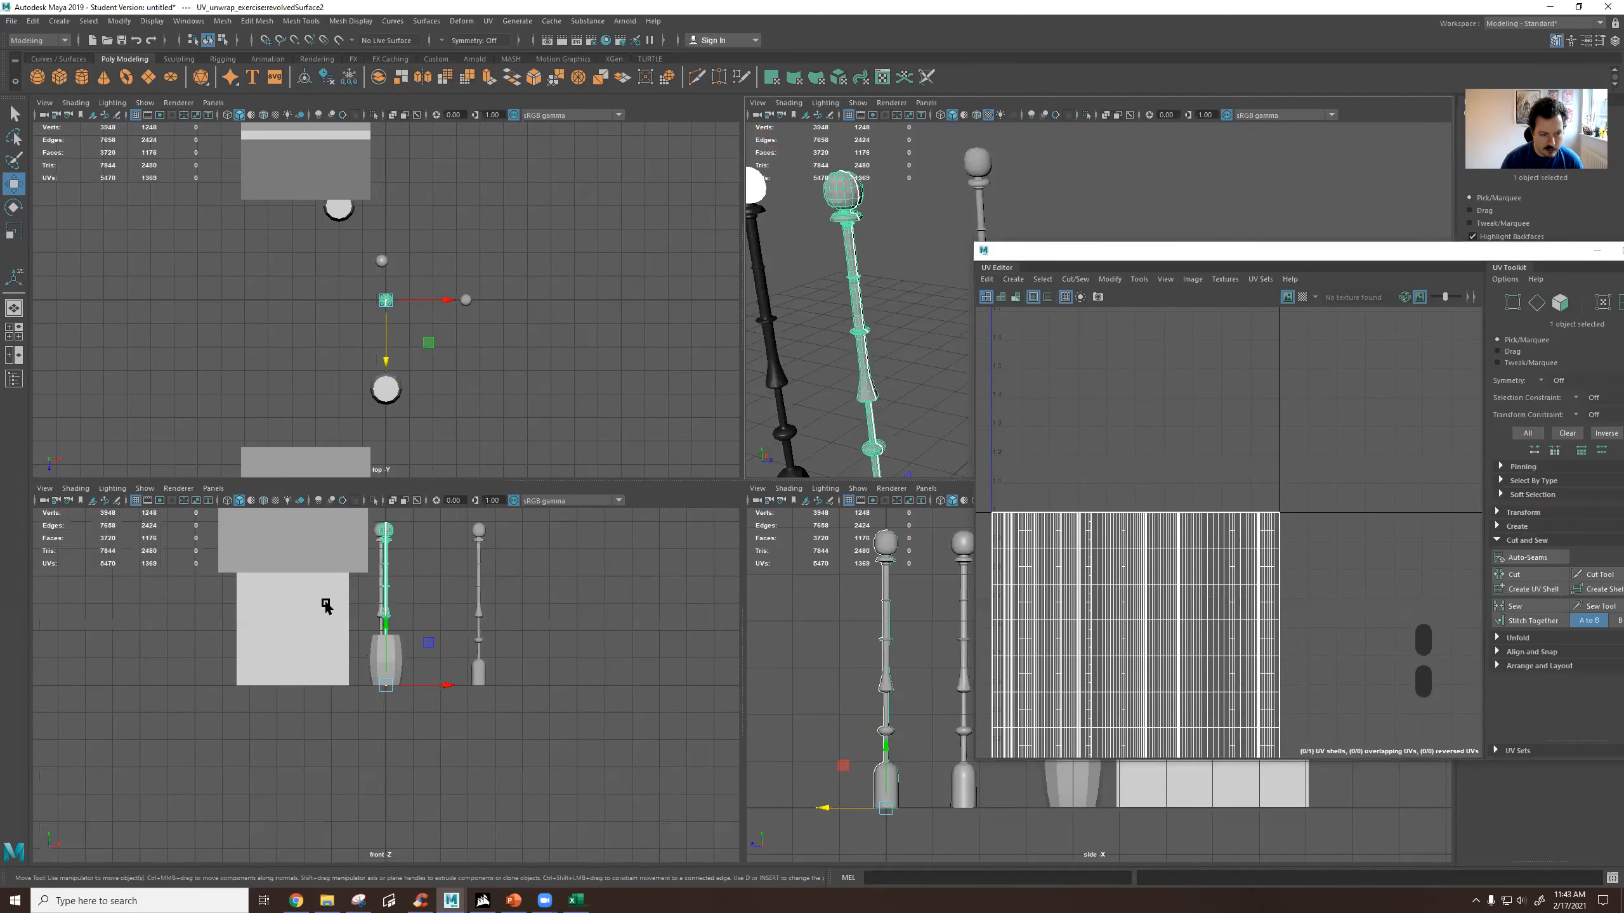
pyautogui.moveTo(434, 544); pyautogui.dragTo(359, 581)
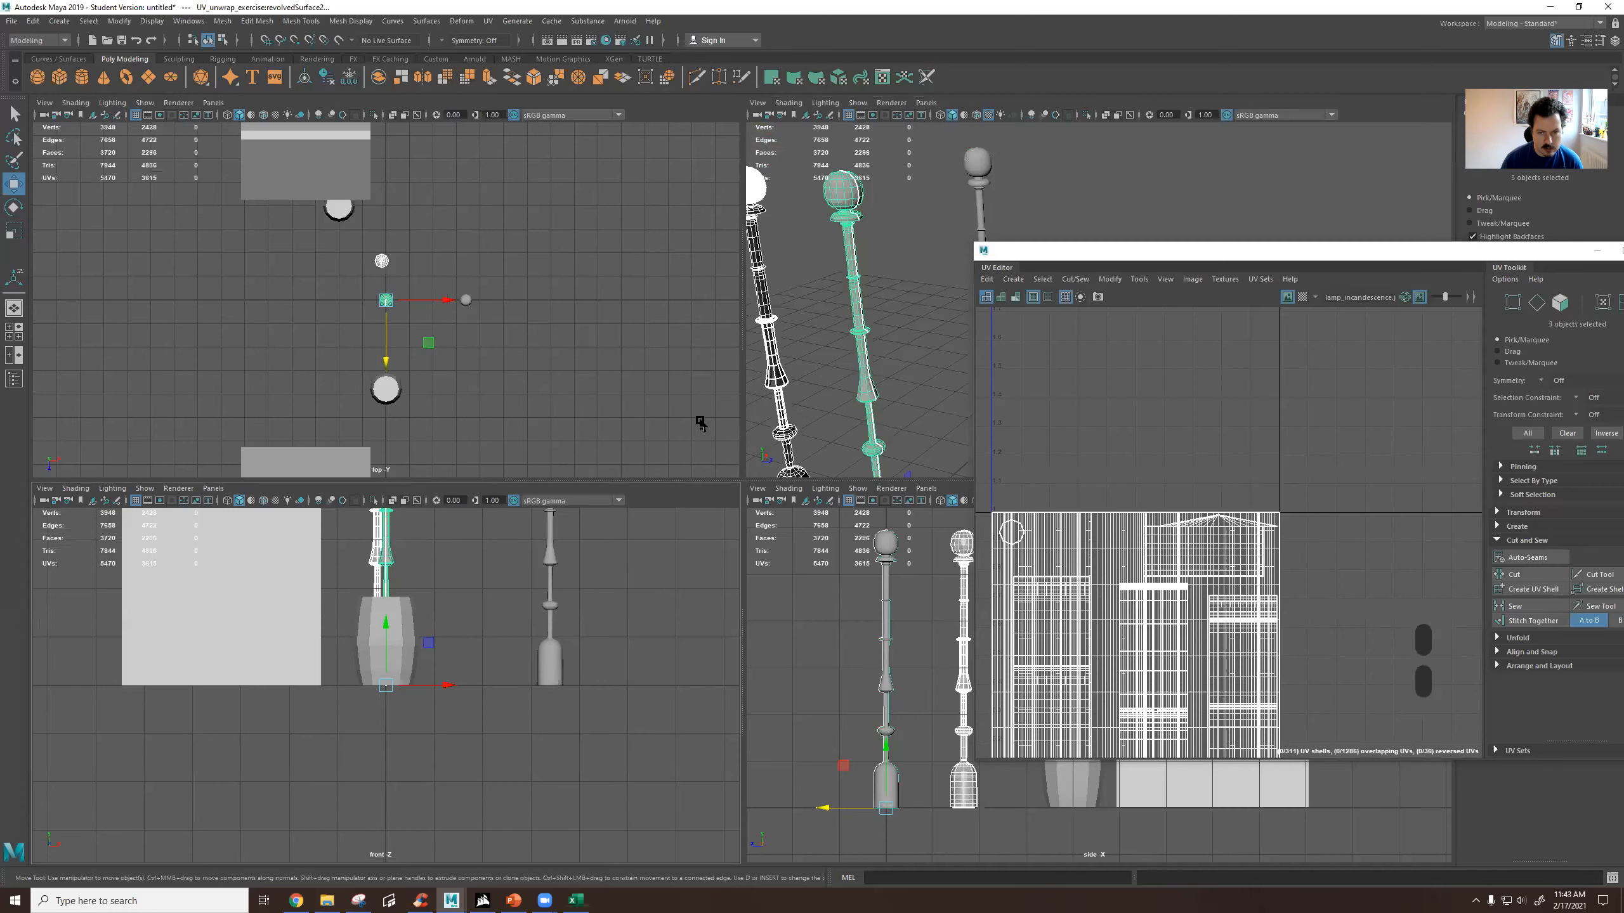
pyautogui.moveTo(899, 295); pyautogui.dragTo(821, 389)
pyautogui.moveTo(918, 270); pyautogui.dragTo(887, 319)
pyautogui.click(851, 294)
pyautogui.click(915, 338)
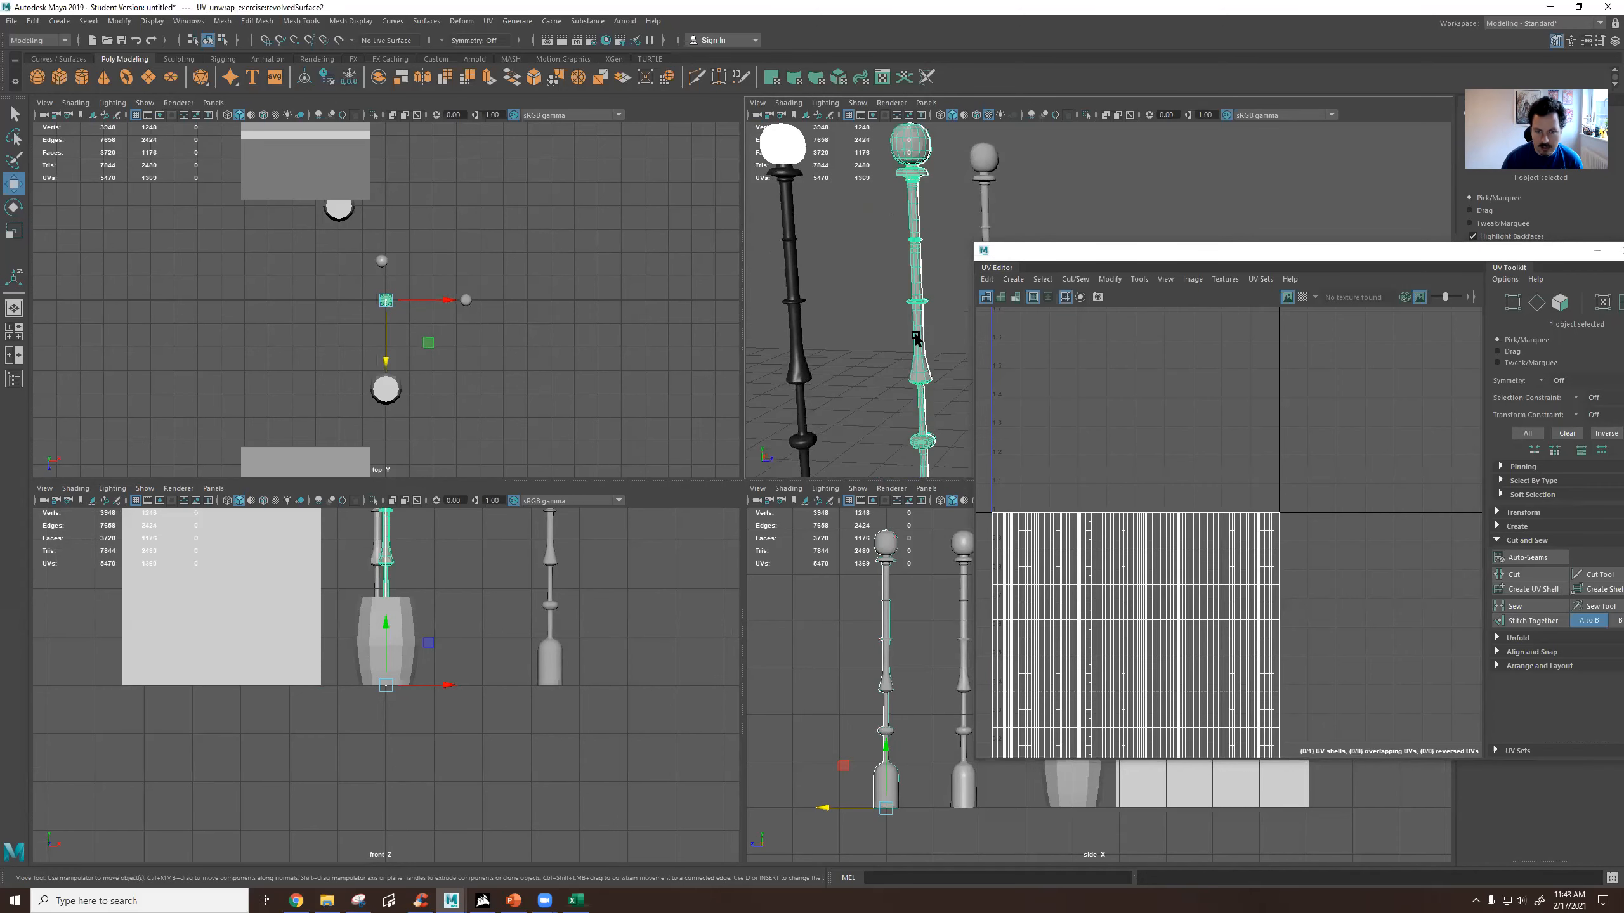
pyautogui.scroll(-5, 924, 386)
pyautogui.press('Delete')
# Move the UV Editor further aside, check the leftover profile curve and select the remaining duplicate lamp post.
pyautogui.keyDown('alt'); pyautogui.moveTo(953, 293); pyautogui.dragTo(798, 310); pyautogui.keyUp('alt')
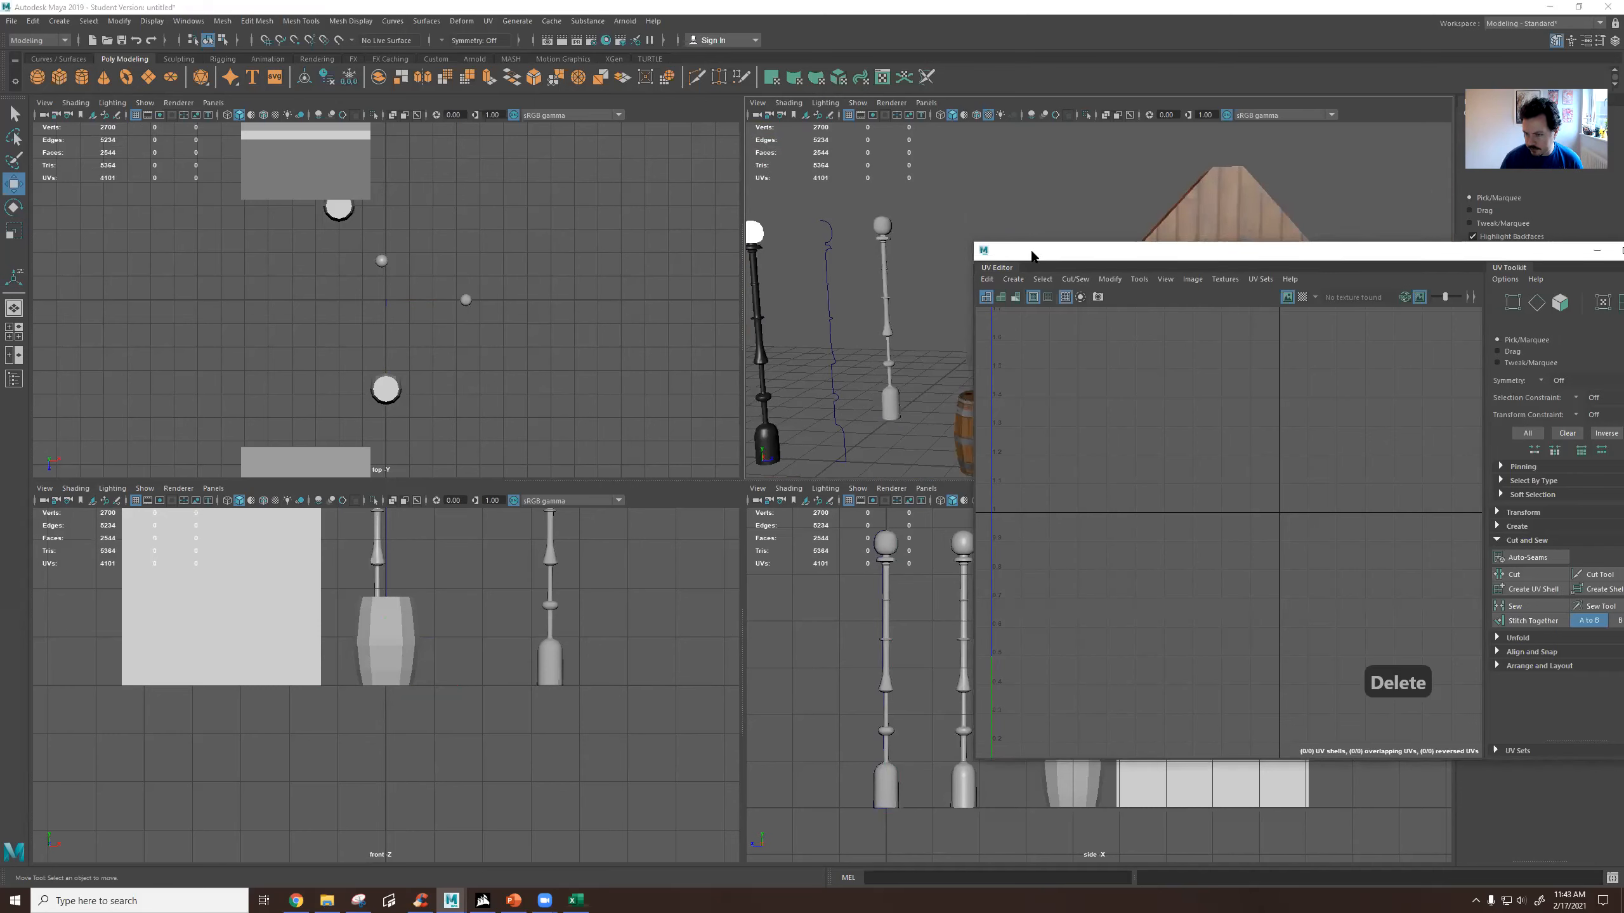
pyautogui.moveTo(1207, 258); pyautogui.dragTo(1397, 267)
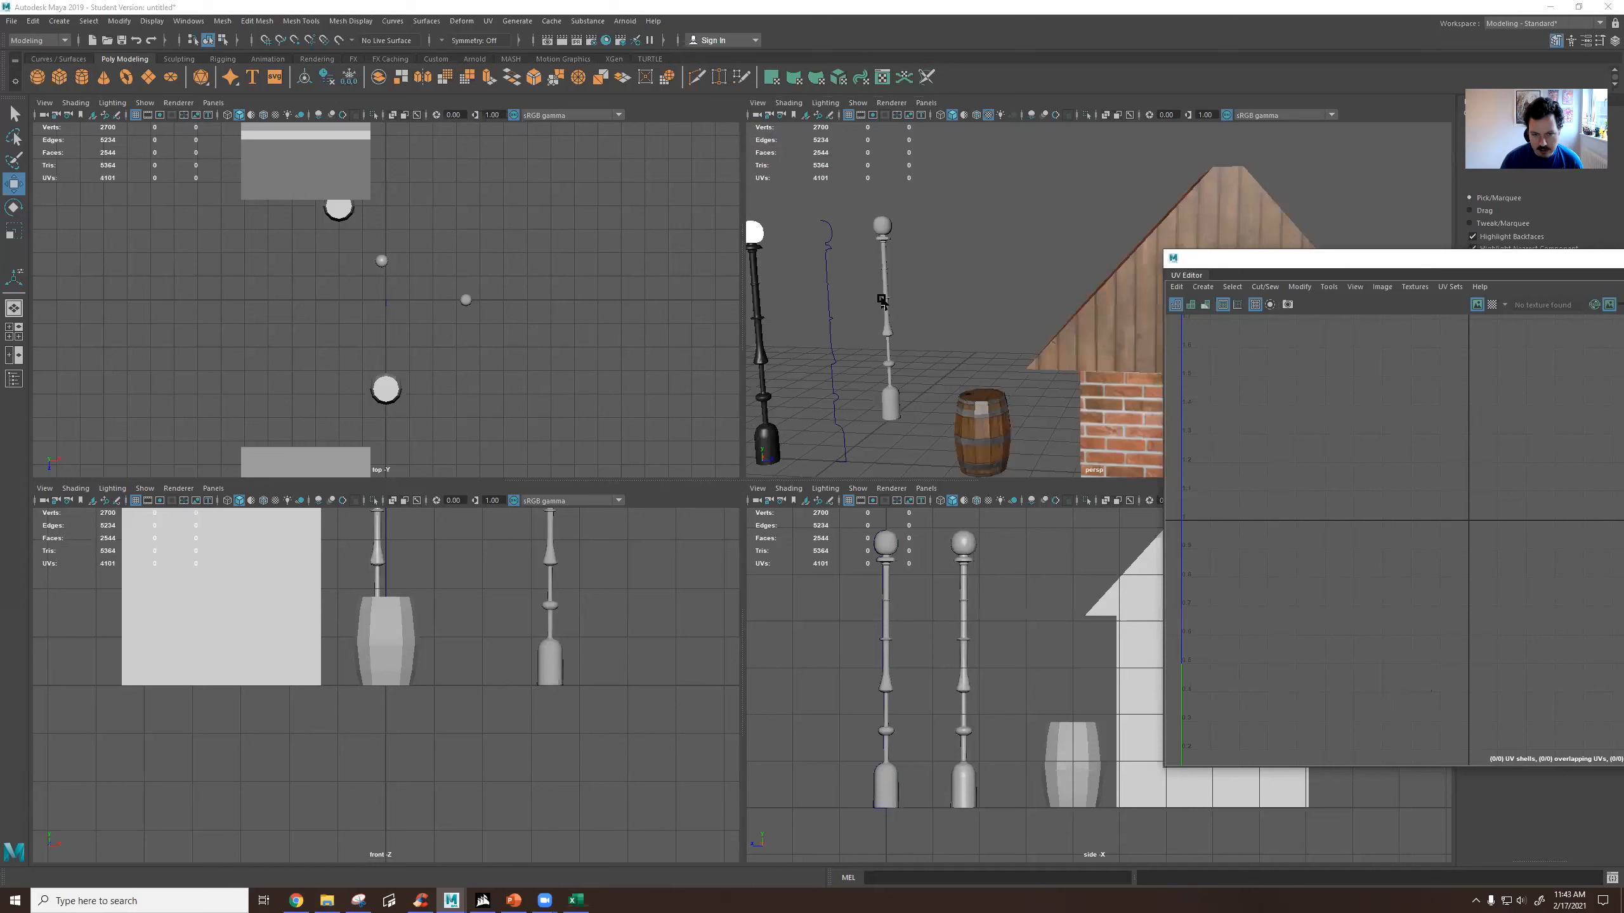
pyautogui.keyDown('alt'); pyautogui.moveTo(815, 263); pyautogui.dragTo(887, 247, button='middle'); pyautogui.keyUp('alt')
pyautogui.moveTo(904, 248); pyautogui.dragTo(951, 231, button='right')
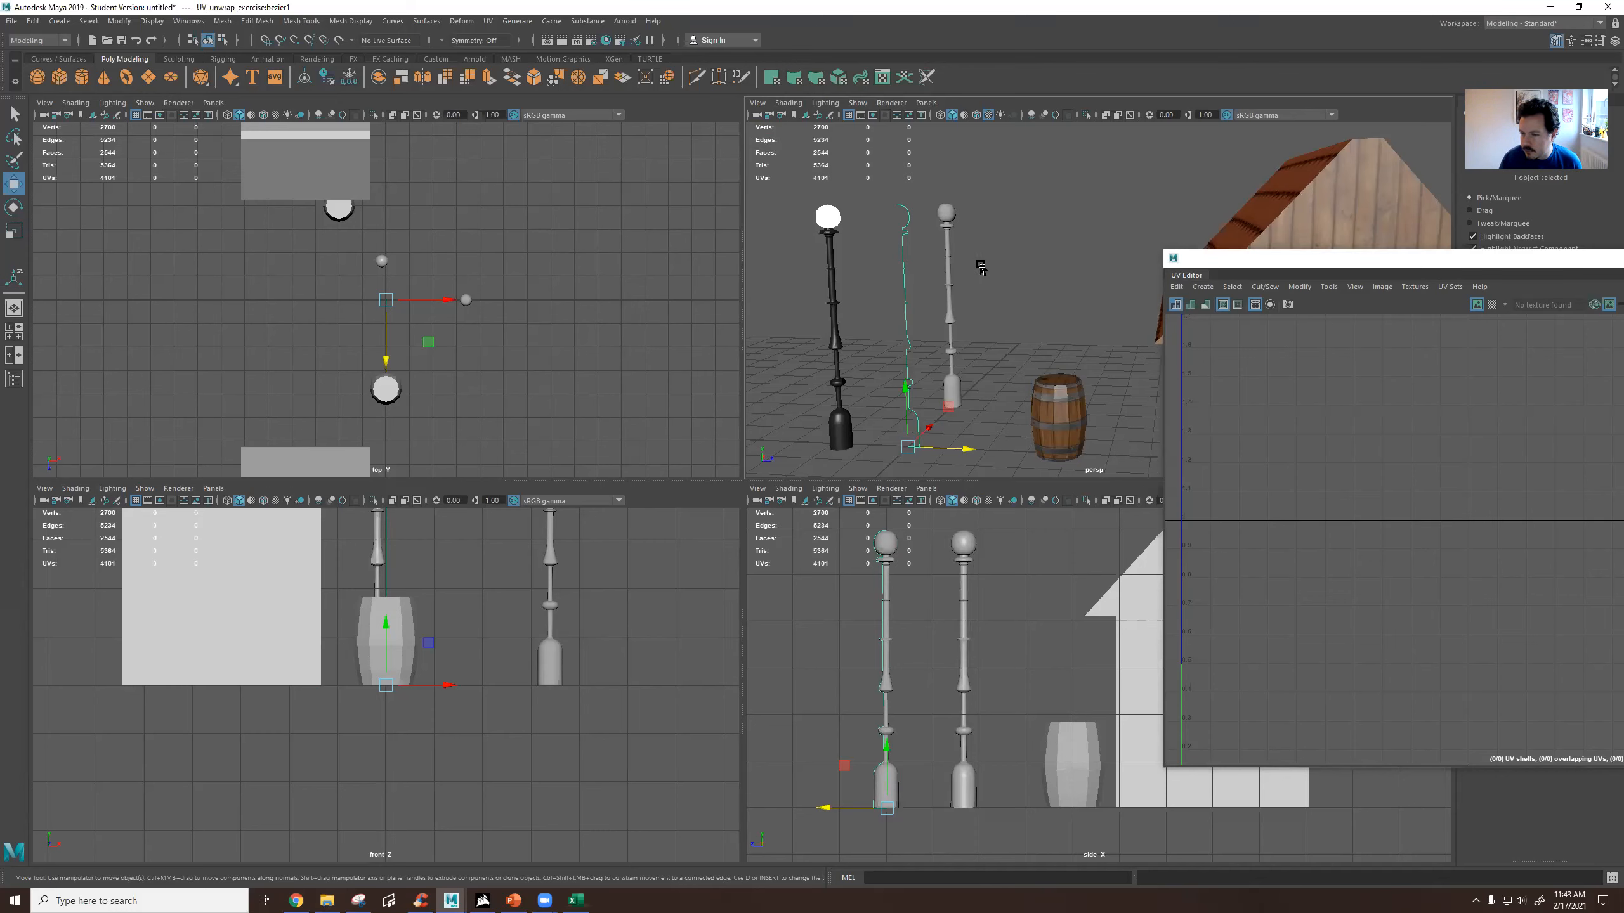
pyautogui.moveTo(951, 291)
pyautogui.keyDown('alt'); pyautogui.mouseDown()
pyautogui.moveTo(933, 307)
pyautogui.moveTo(957, 297)
pyautogui.mouseUp(); pyautogui.keyUp('alt')
pyautogui.click(951, 290)
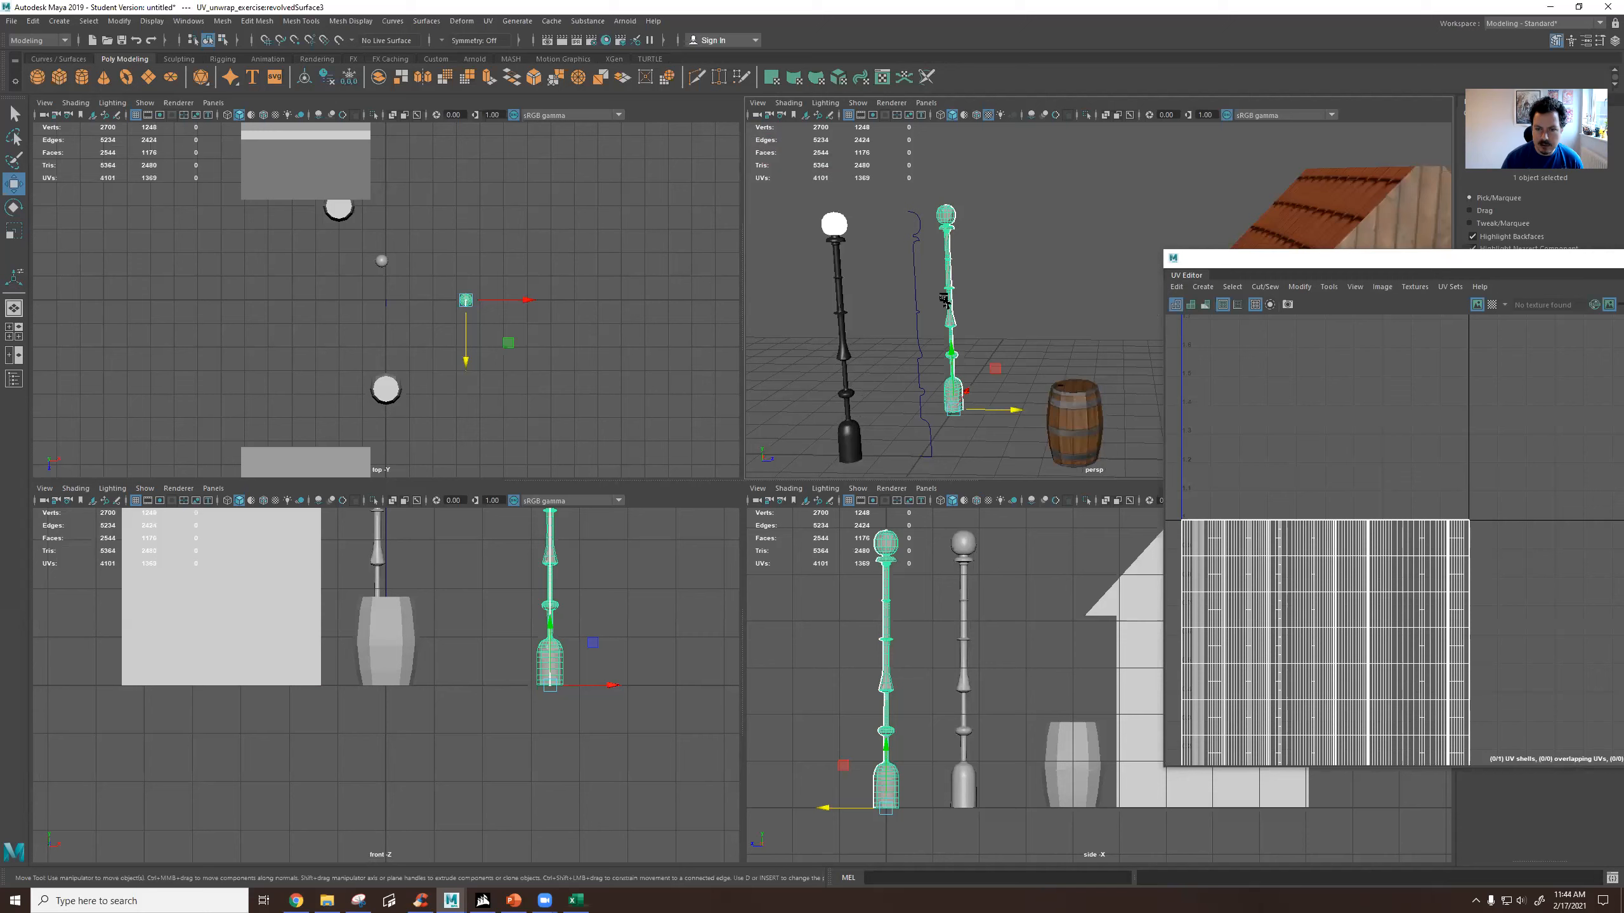
# Assign the existing UV_unwrap_exercise:lamp material to the duplicate lamp post.
pyautogui.rightClick(948, 220)
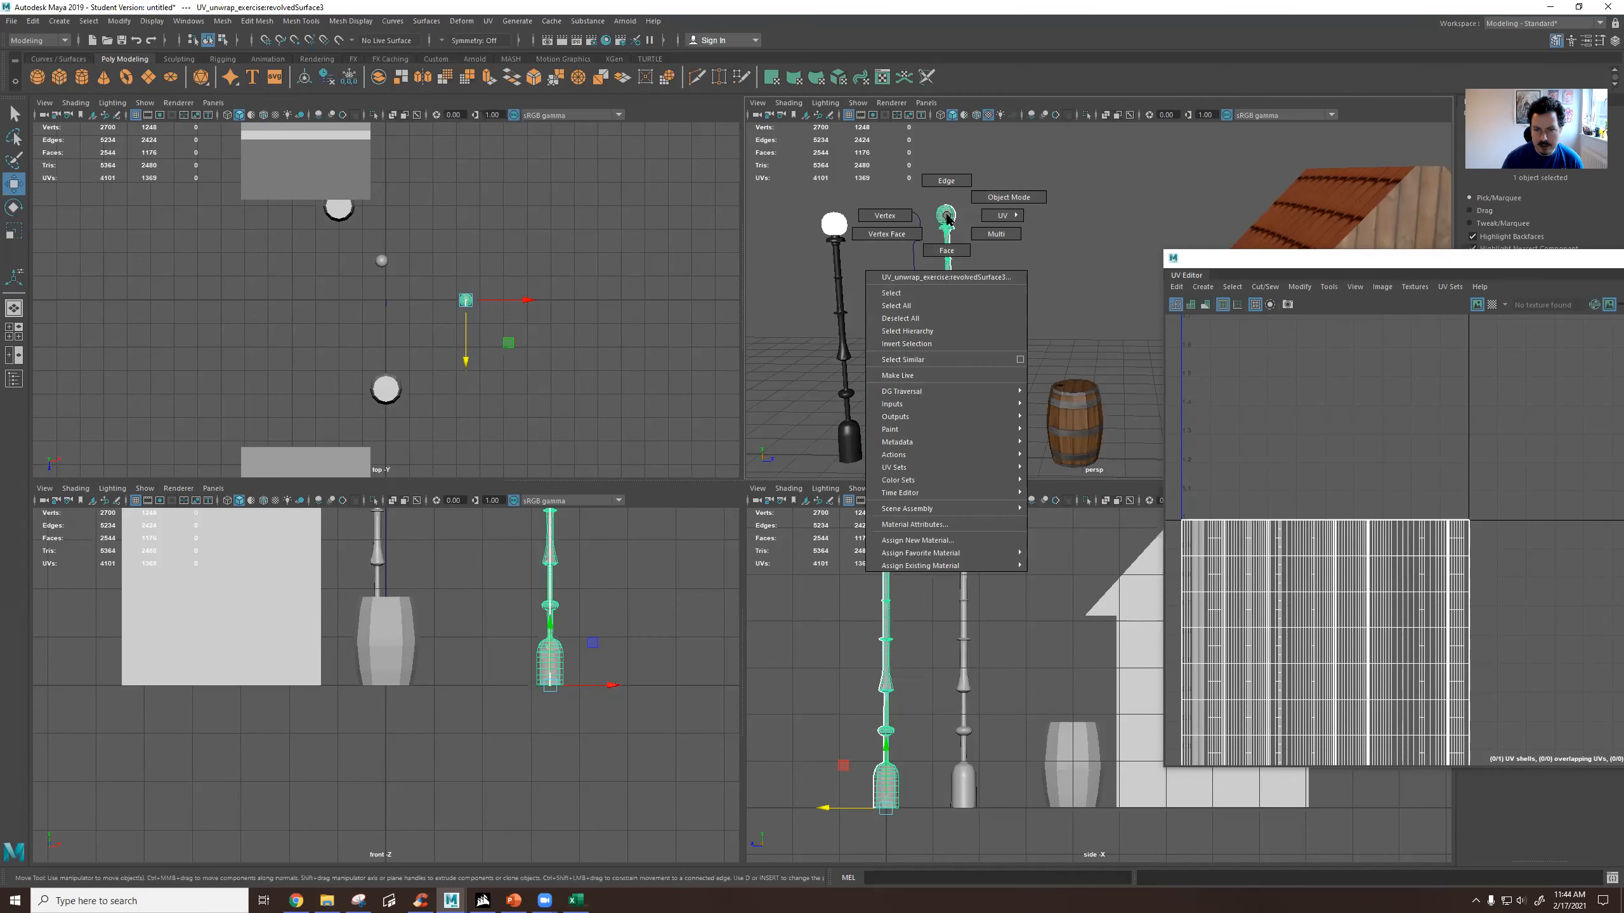
pyautogui.click(975, 204)
pyautogui.rightClick(948, 219)
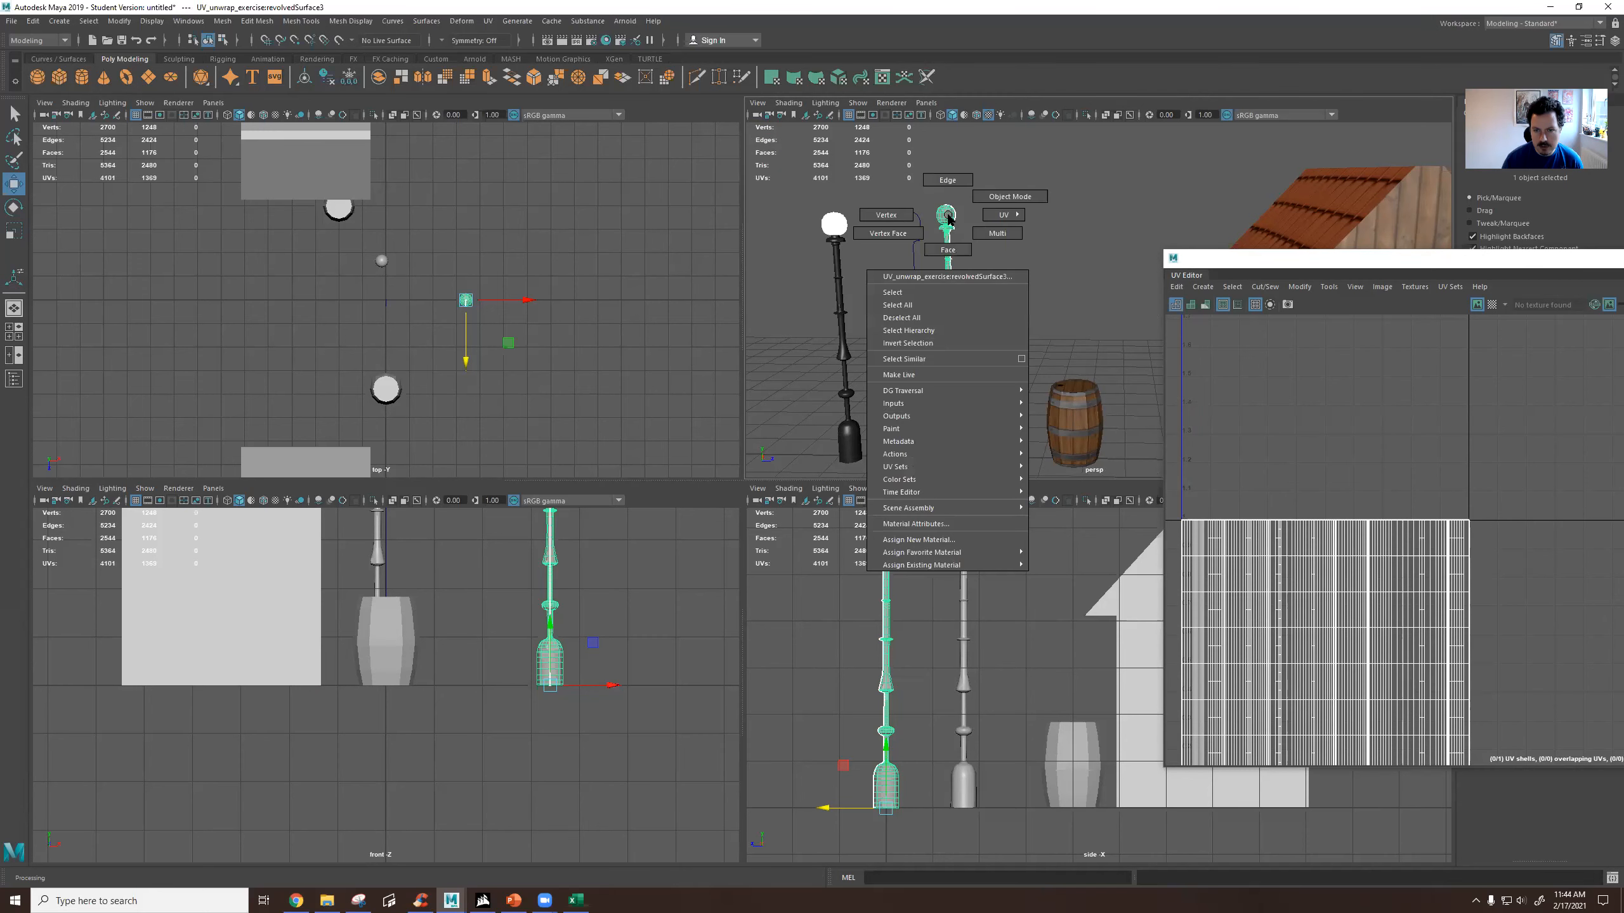
pyautogui.moveTo(925, 565)
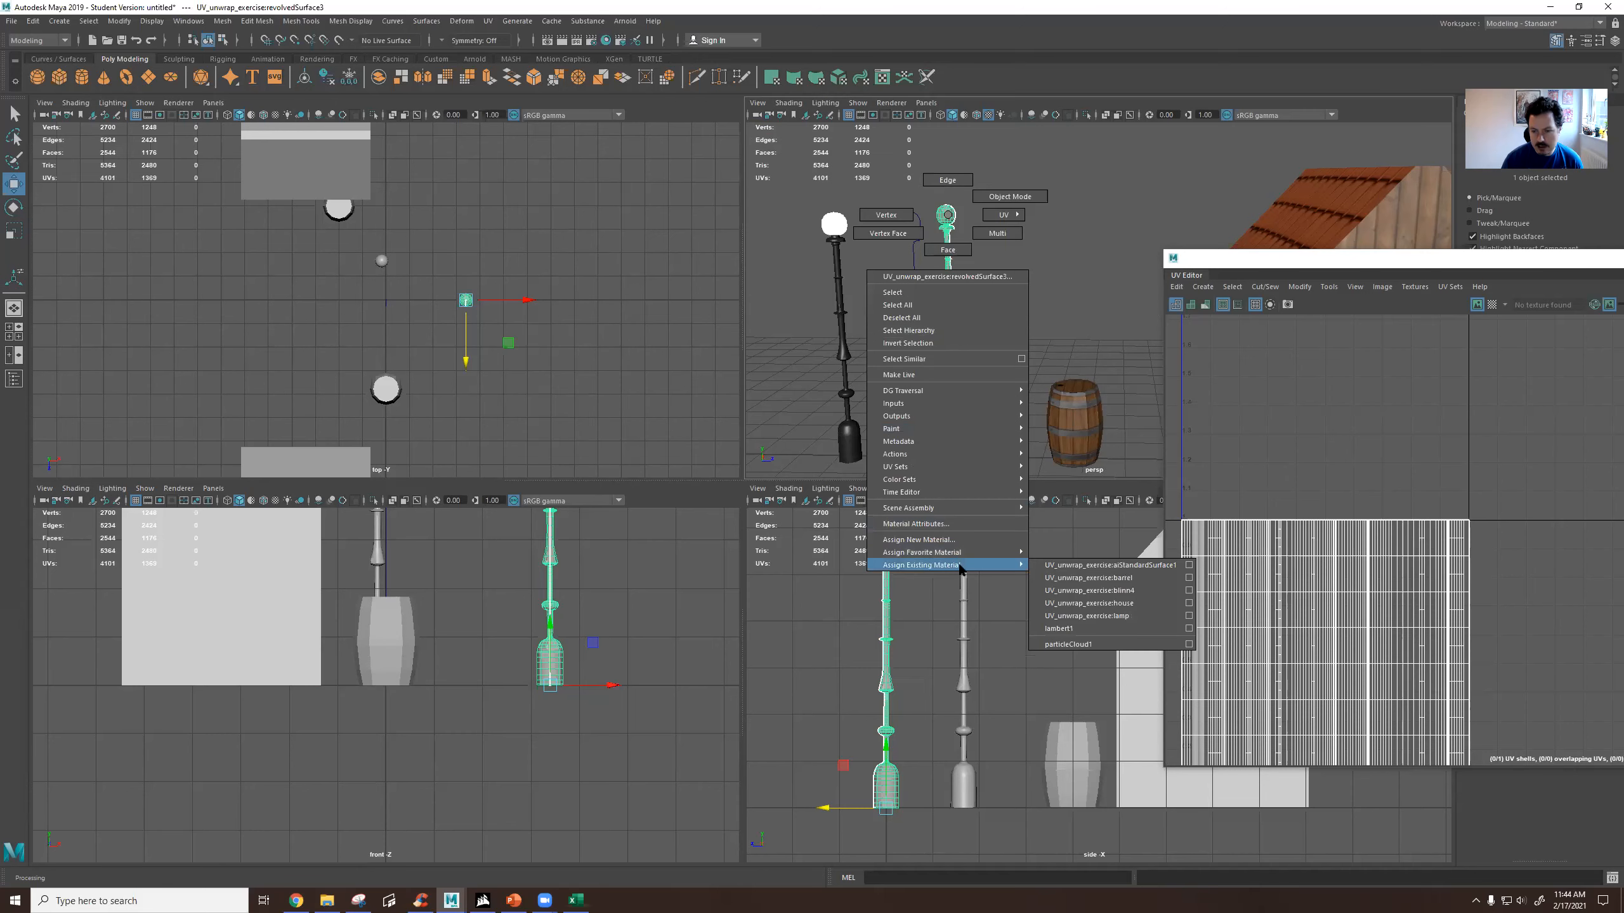
pyautogui.click(1124, 615)
pyautogui.keyDown('alt'); pyautogui.moveTo(988, 326); pyautogui.dragTo(936, 270); pyautogui.keyUp('alt')
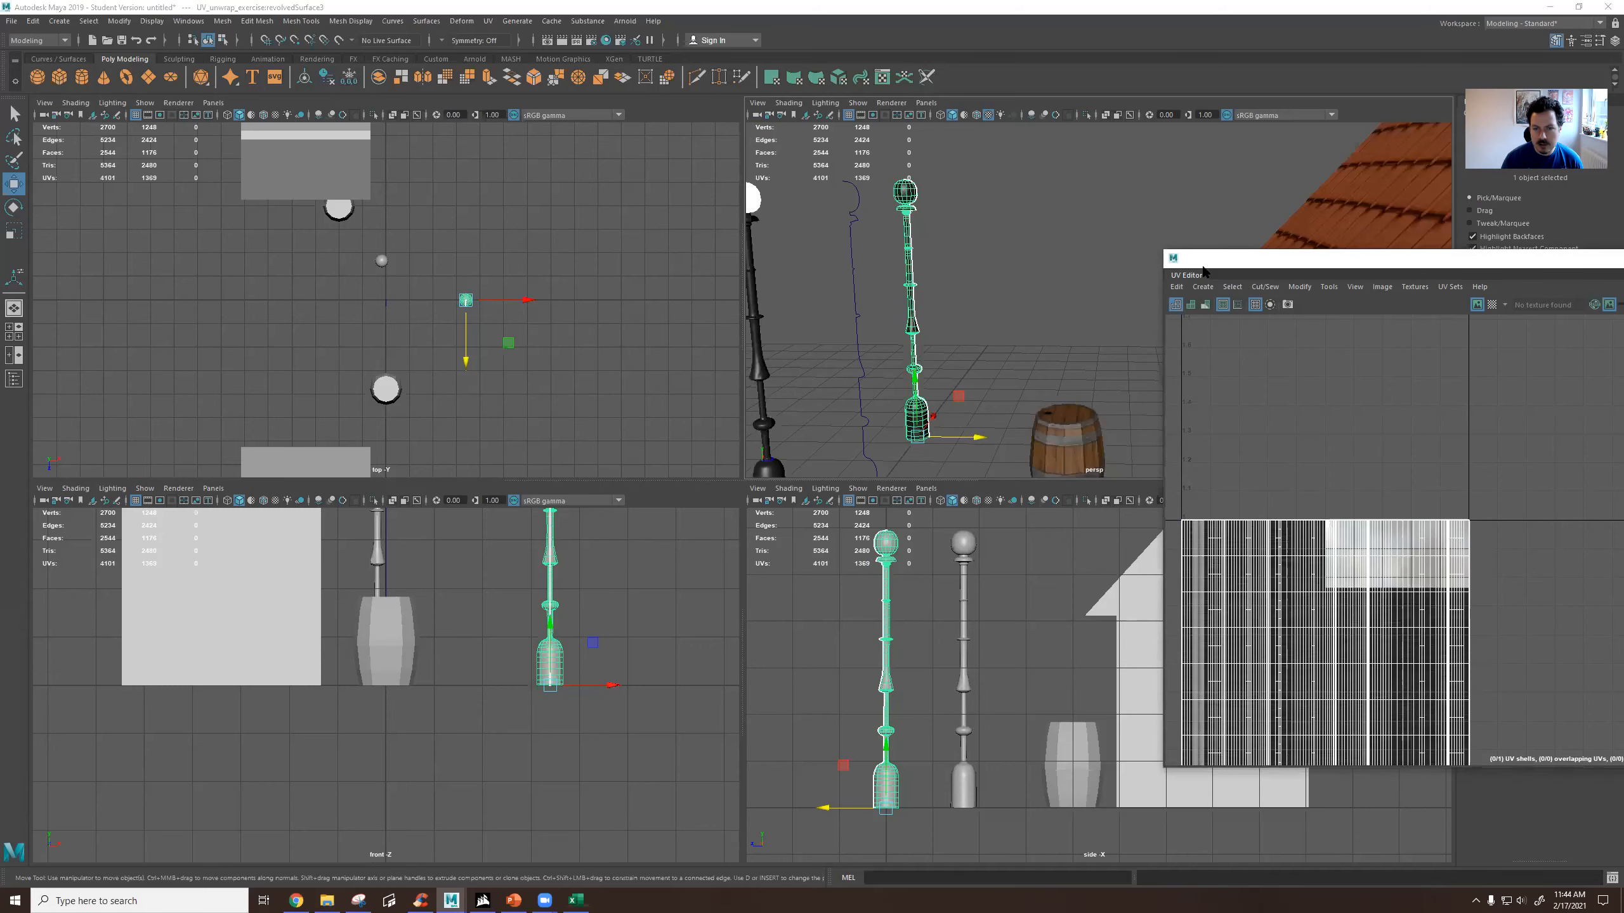
# Place the UV Editor beside the perspective view and frame the duplicate lamp post together with its full UV layout.
pyautogui.moveTo(1202, 272); pyautogui.dragTo(133, 196)
pyautogui.keyDown('alt'); pyautogui.moveTo(826, 282); pyautogui.dragTo(1139, 217); pyautogui.keyUp('alt')
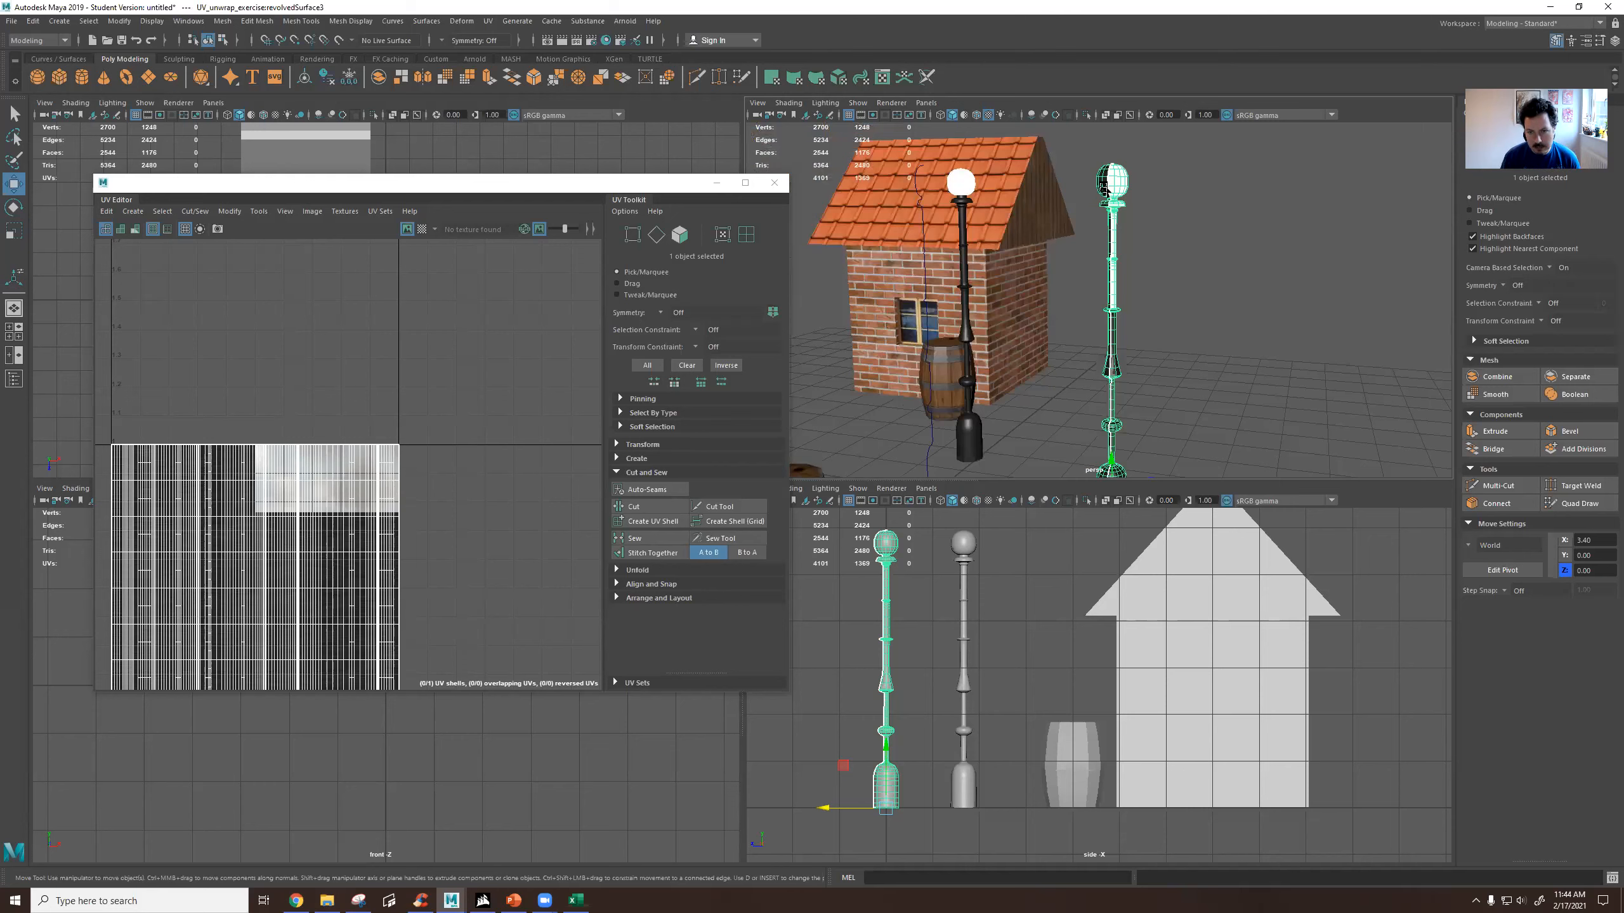
pyautogui.keyDown('alt'); pyautogui.moveTo(305, 476); pyautogui.dragTo(374, 387, button='middle'); pyautogui.keyUp('alt')
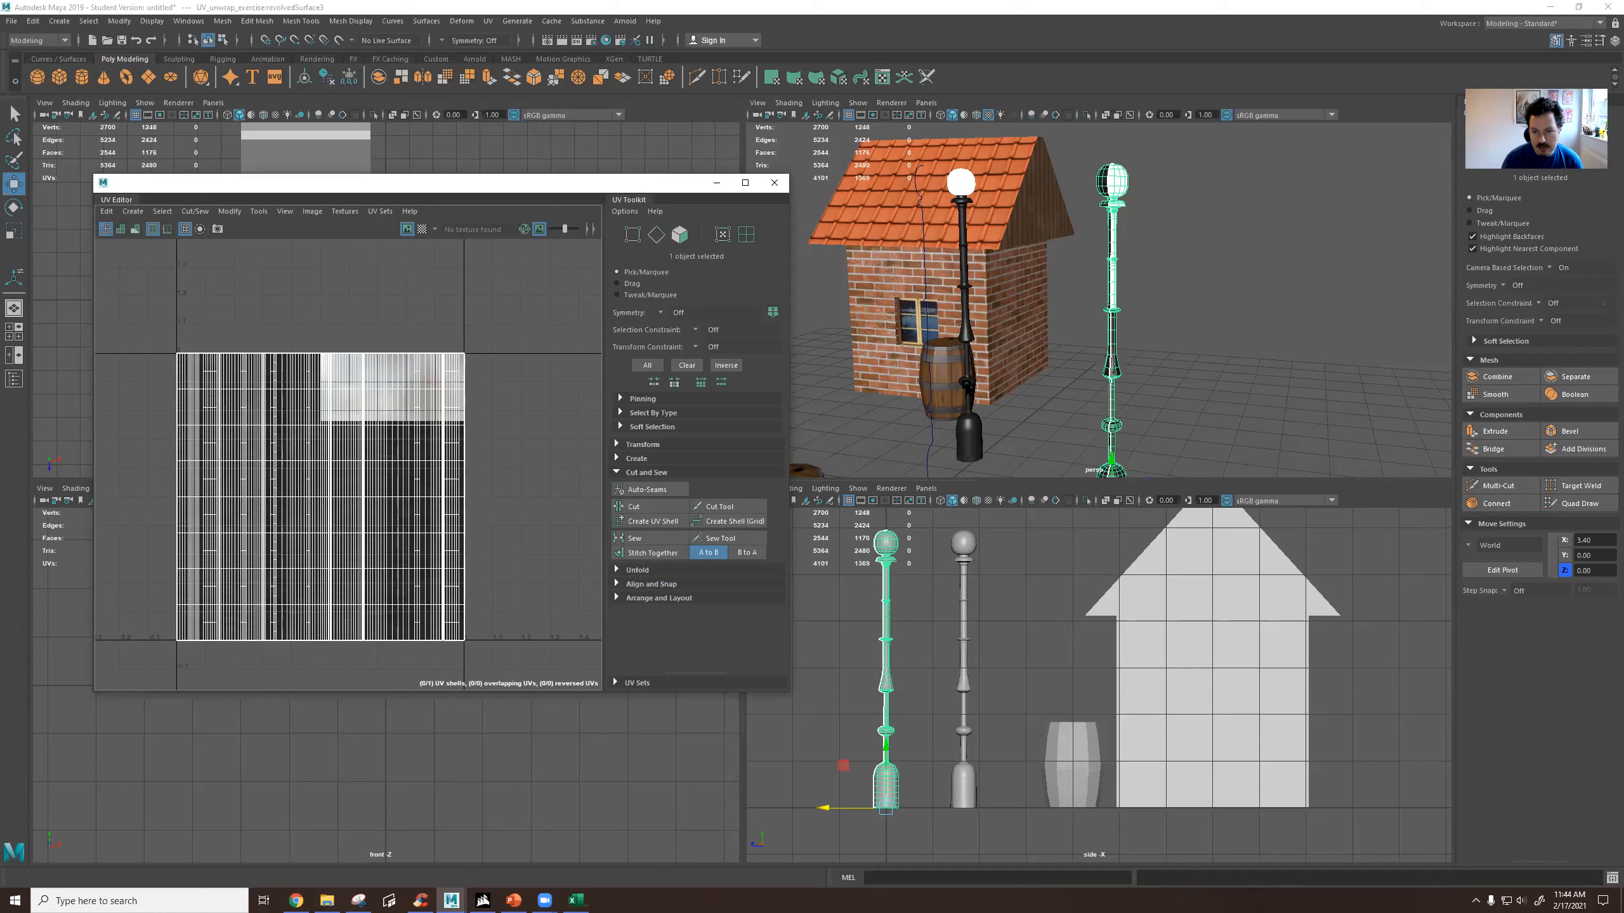
# Select the finished black lamp and examine how its UV shells are laid out on the lamp texture.
pyautogui.scroll(4, 968, 436)
pyautogui.keyDown('alt'); pyautogui.moveTo(976, 386); pyautogui.dragTo(1182, 296, button='middle'); pyautogui.keyUp('alt')
pyautogui.scroll(4, 882, 291)
pyautogui.keyDown('alt'); pyautogui.moveTo(883, 290); pyautogui.dragTo(1030, 258, button='middle'); pyautogui.keyUp('alt')
pyautogui.click(918, 259)
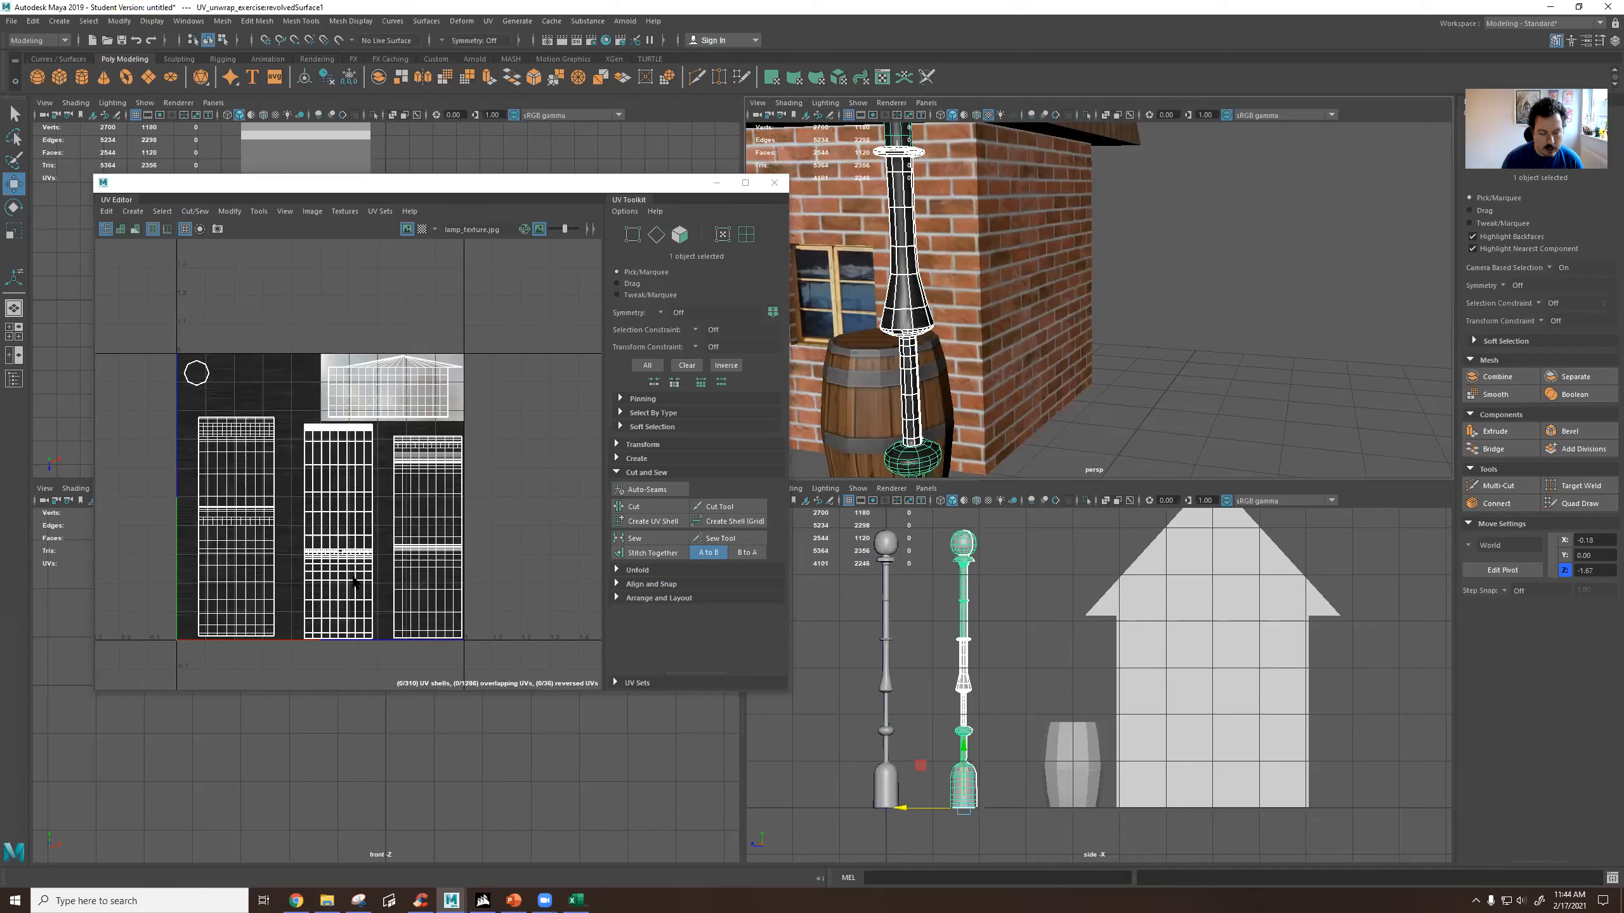
pyautogui.scroll(1, 355, 579)
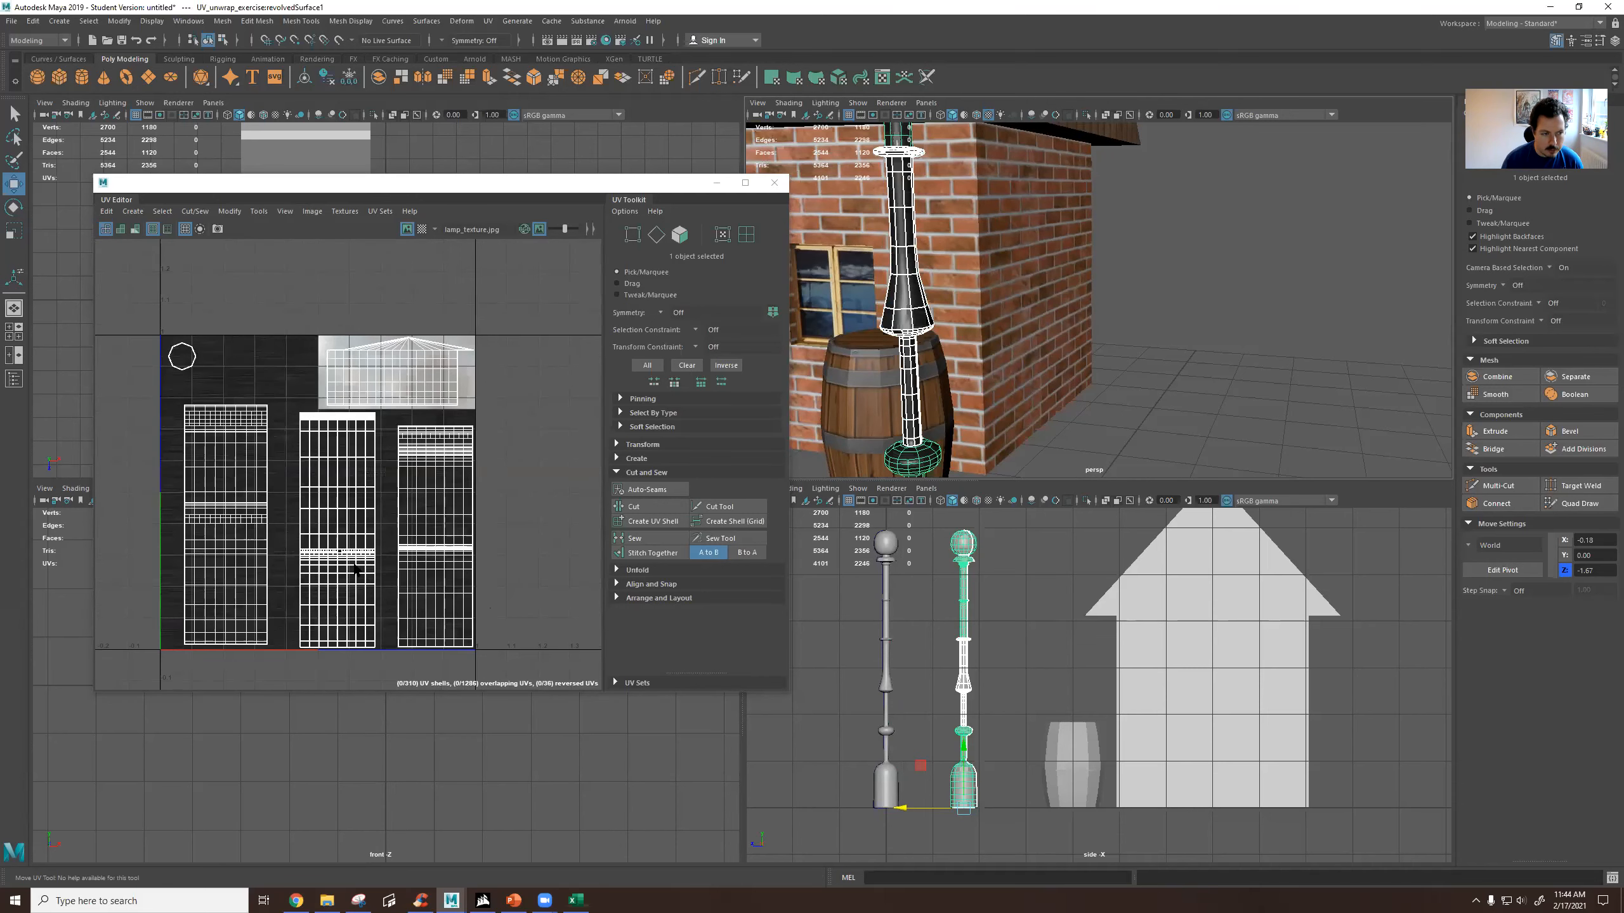
pyautogui.keyDown('alt'); pyautogui.moveTo(357, 571); pyautogui.dragTo(366, 536, button='middle'); pyautogui.keyUp('alt')
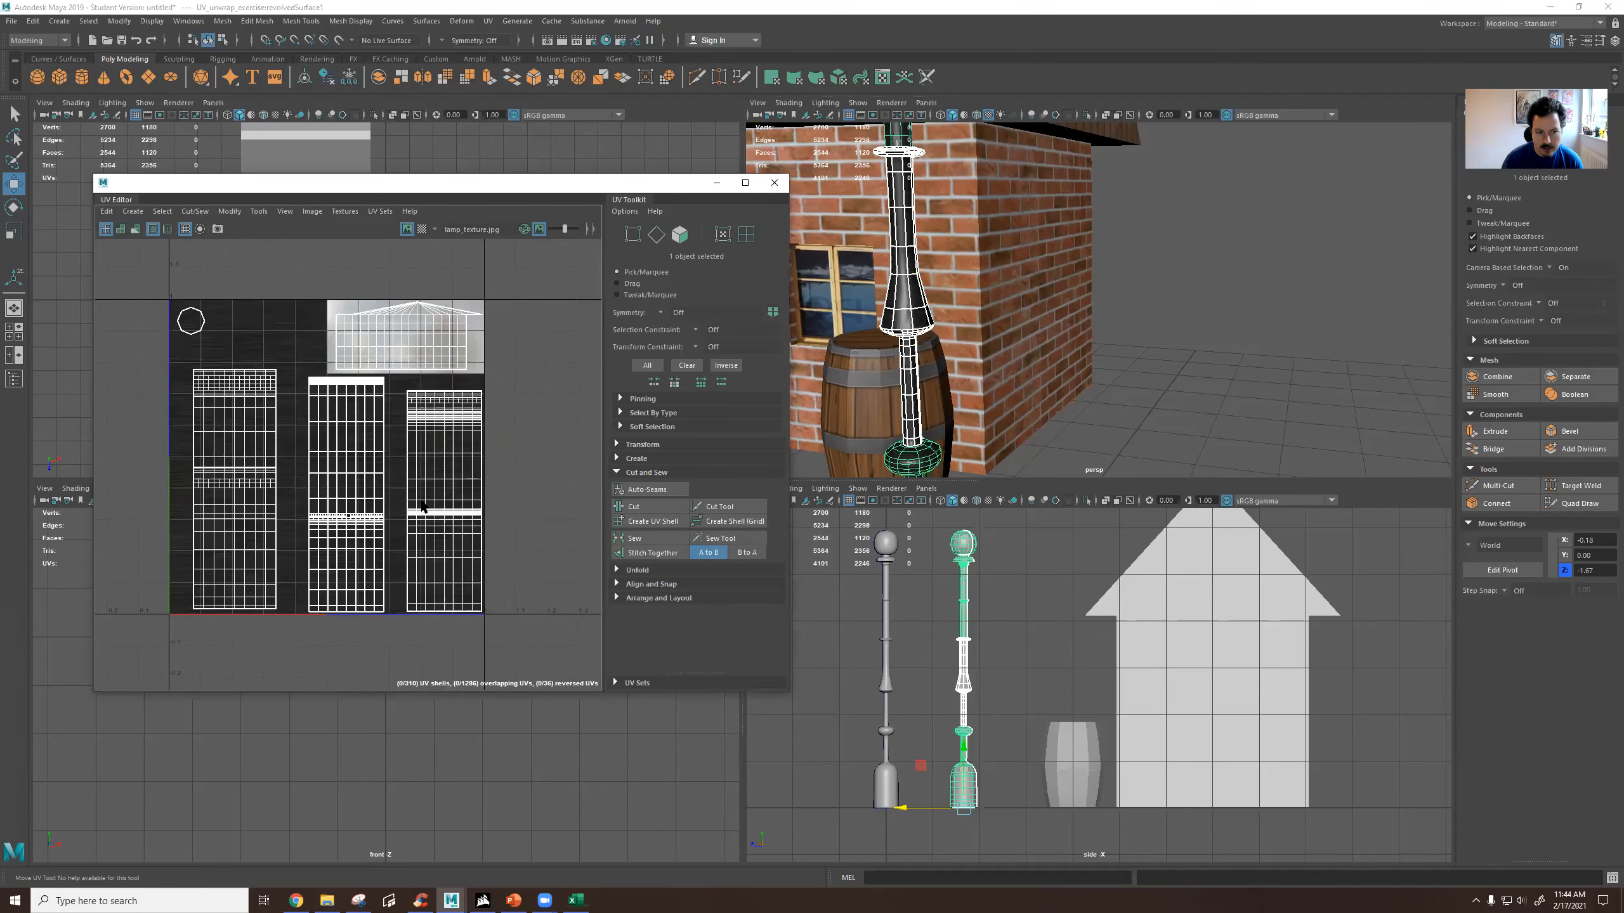
# Reselect the duplicate revolved lamp post and frame it whole in the perspective view.
pyautogui.scroll(-5, 988, 337)
pyautogui.keyDown('alt'); pyautogui.moveTo(1187, 277); pyautogui.dragTo(1054, 420, button='middle'); pyautogui.keyUp('alt')
pyautogui.keyDown('alt'); pyautogui.moveTo(1029, 387); pyautogui.dragTo(1132, 233); pyautogui.keyUp('alt')
pyautogui.click(1020, 419)
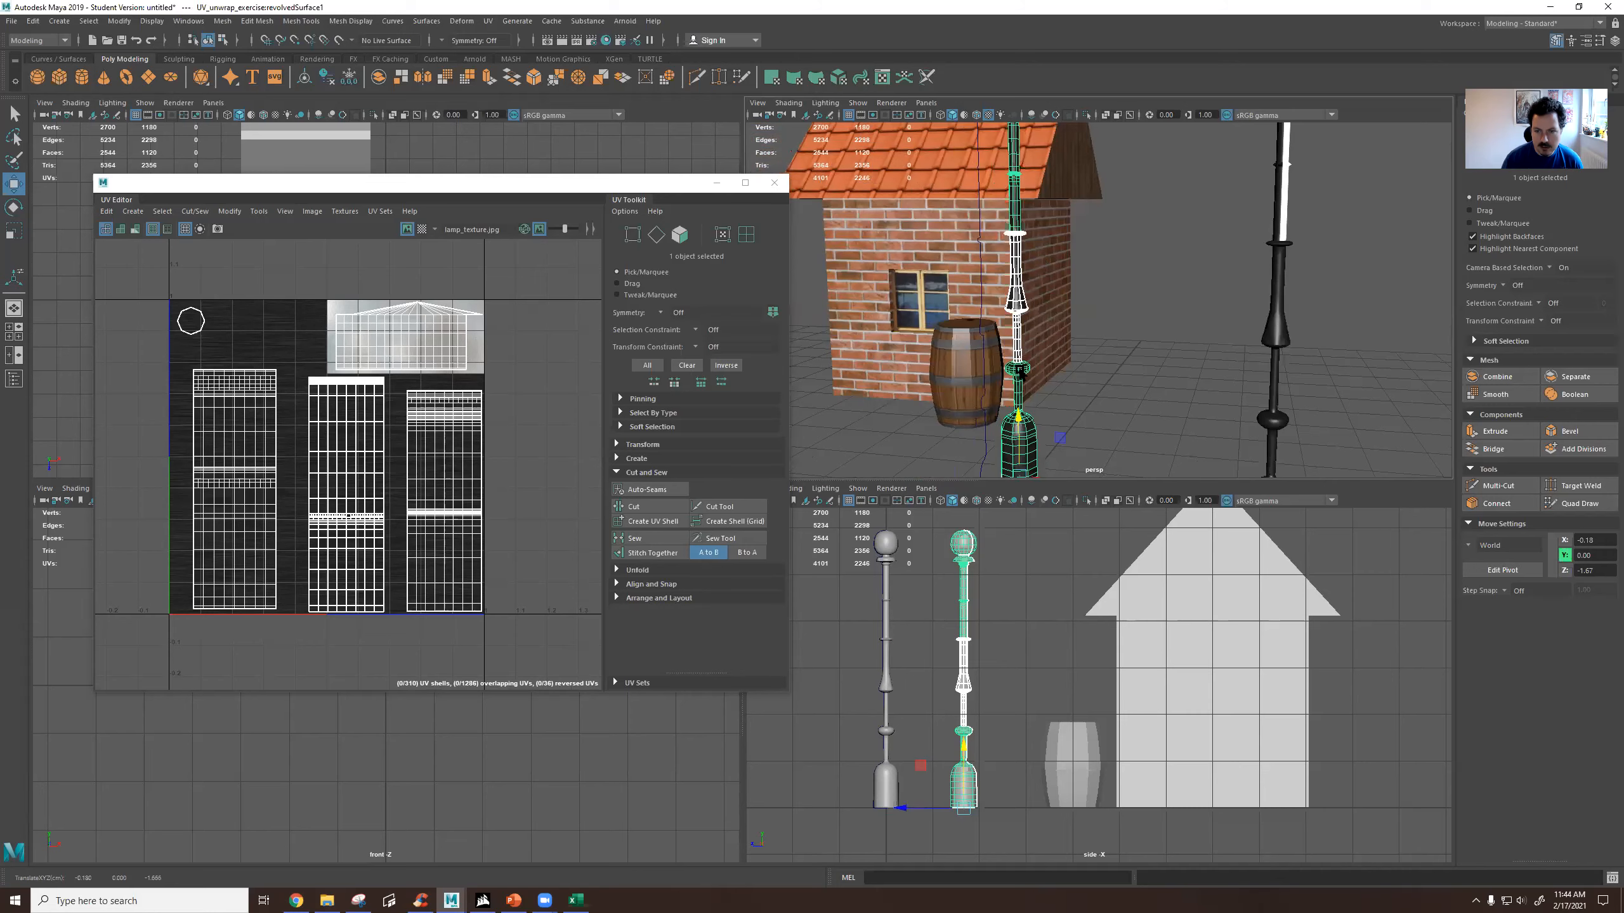
pyautogui.keyDown('alt'); pyautogui.moveTo(1145, 296); pyautogui.dragTo(984, 314); pyautogui.keyUp('alt')
pyautogui.click(1221, 276)
pyautogui.keyDown('alt'); pyautogui.moveTo(985, 314); pyautogui.dragTo(1026, 307, button='middle'); pyautogui.keyUp('alt')
pyautogui.scroll(-5, 1027, 307)
pyautogui.keyDown('alt'); pyautogui.moveTo(1097, 325); pyautogui.dragTo(1005, 312); pyautogui.keyUp('alt')
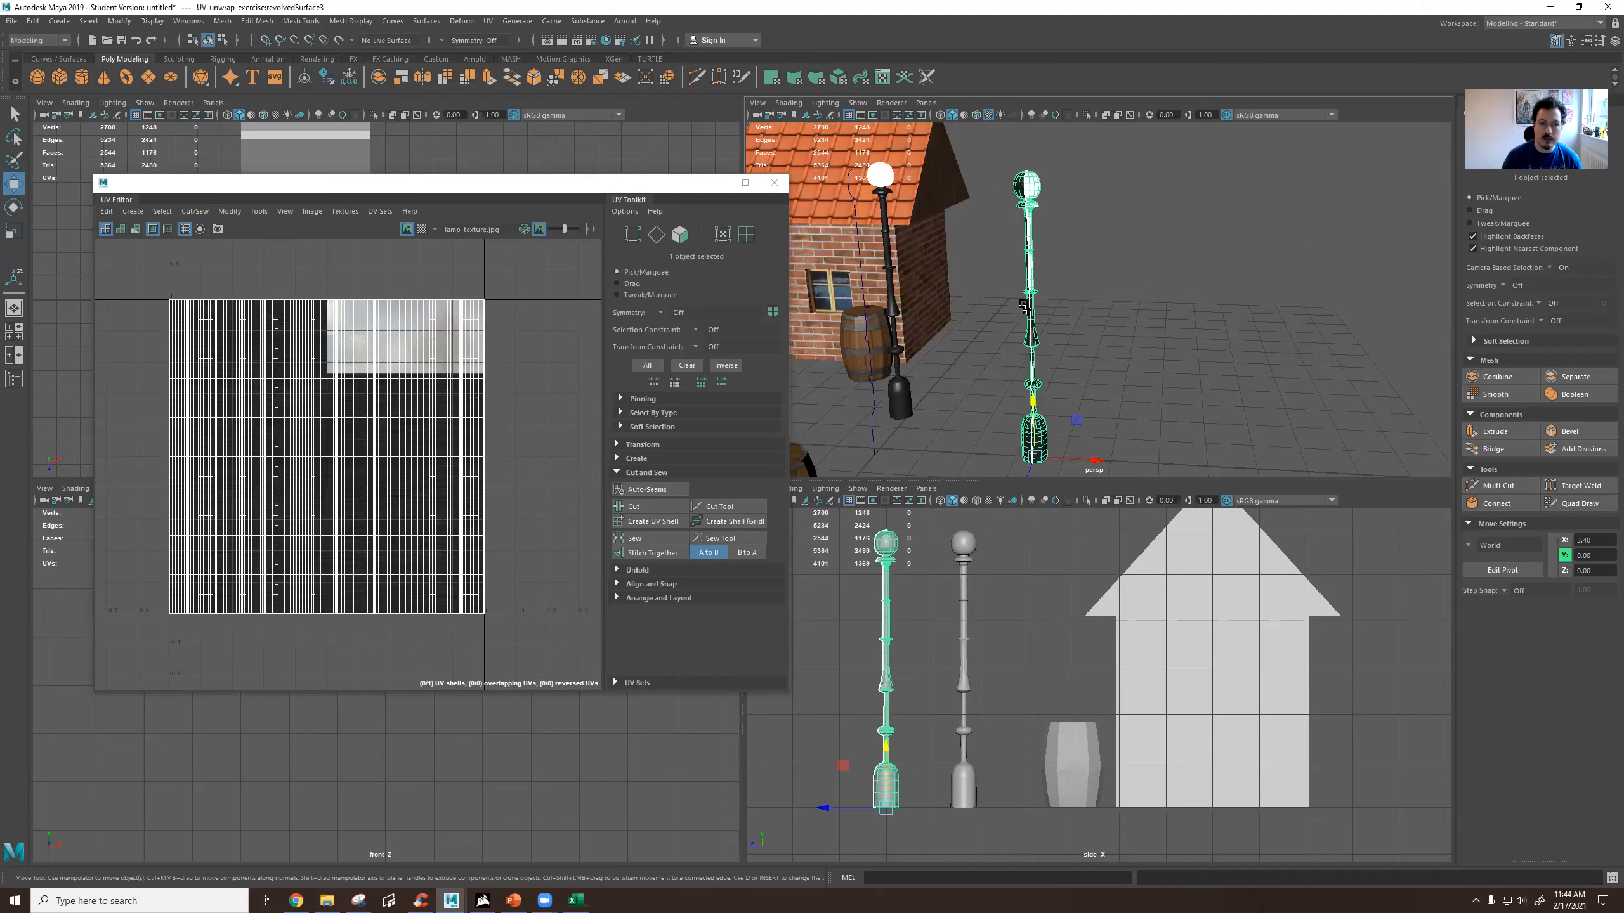
# Apply a cylindrical UV projection to the duplicate lamp post and narrow it to roughly the width of the texture square.
pyautogui.click(488, 20)
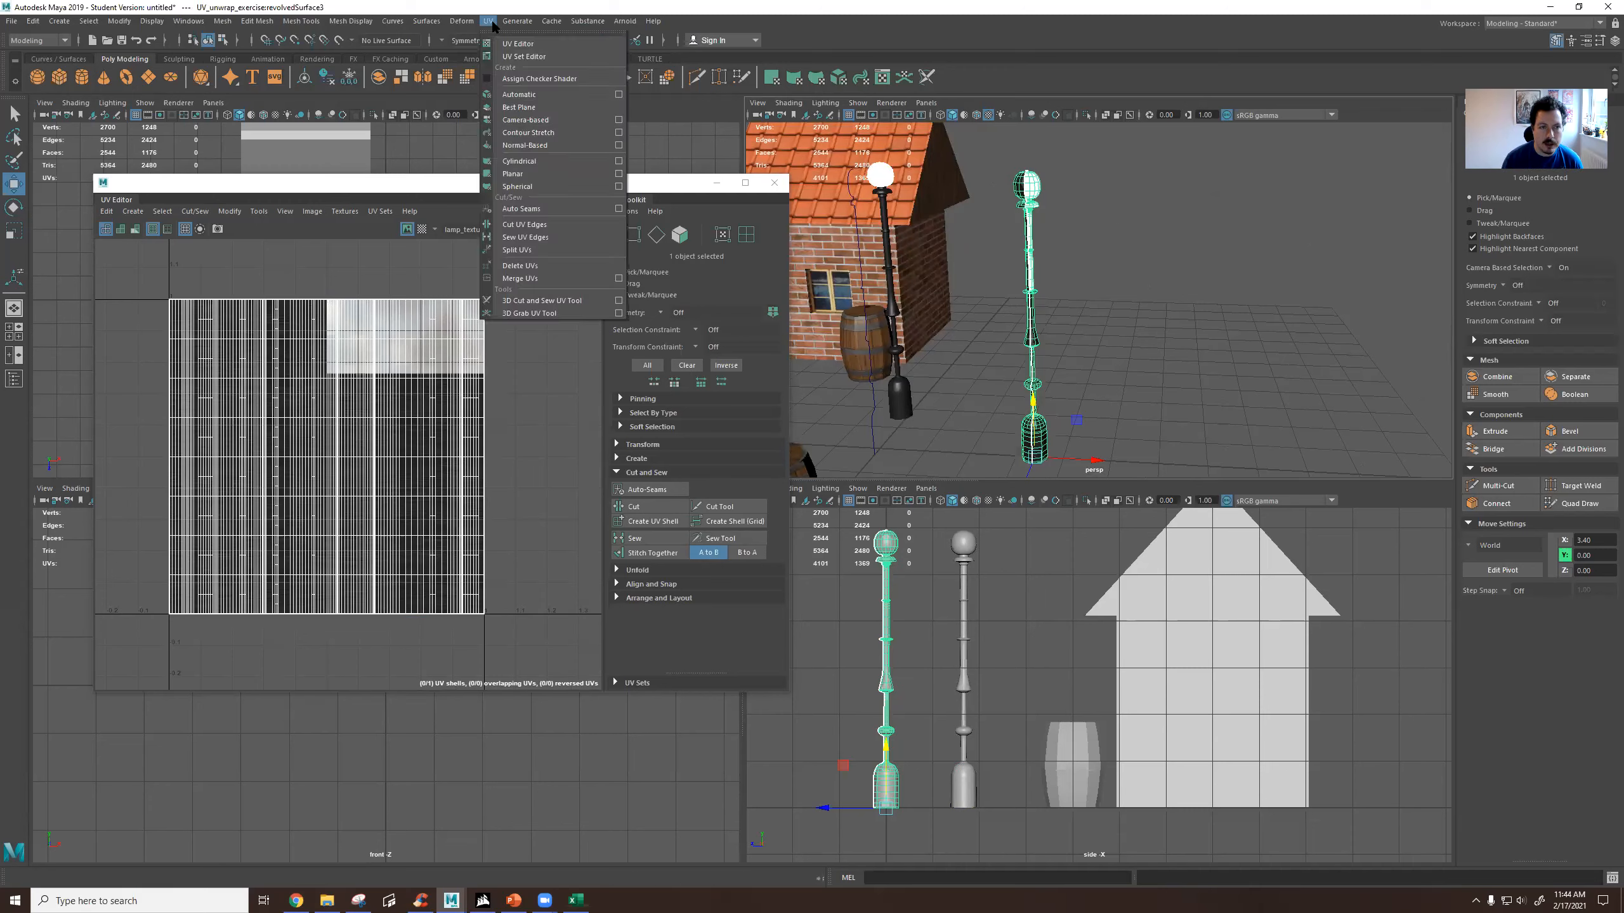
pyautogui.click(546, 160)
pyautogui.scroll(-3, 398, 458)
pyautogui.scroll(-5, 397, 458)
pyautogui.scroll(8, 398, 458)
pyautogui.scroll(-3, 467, 462)
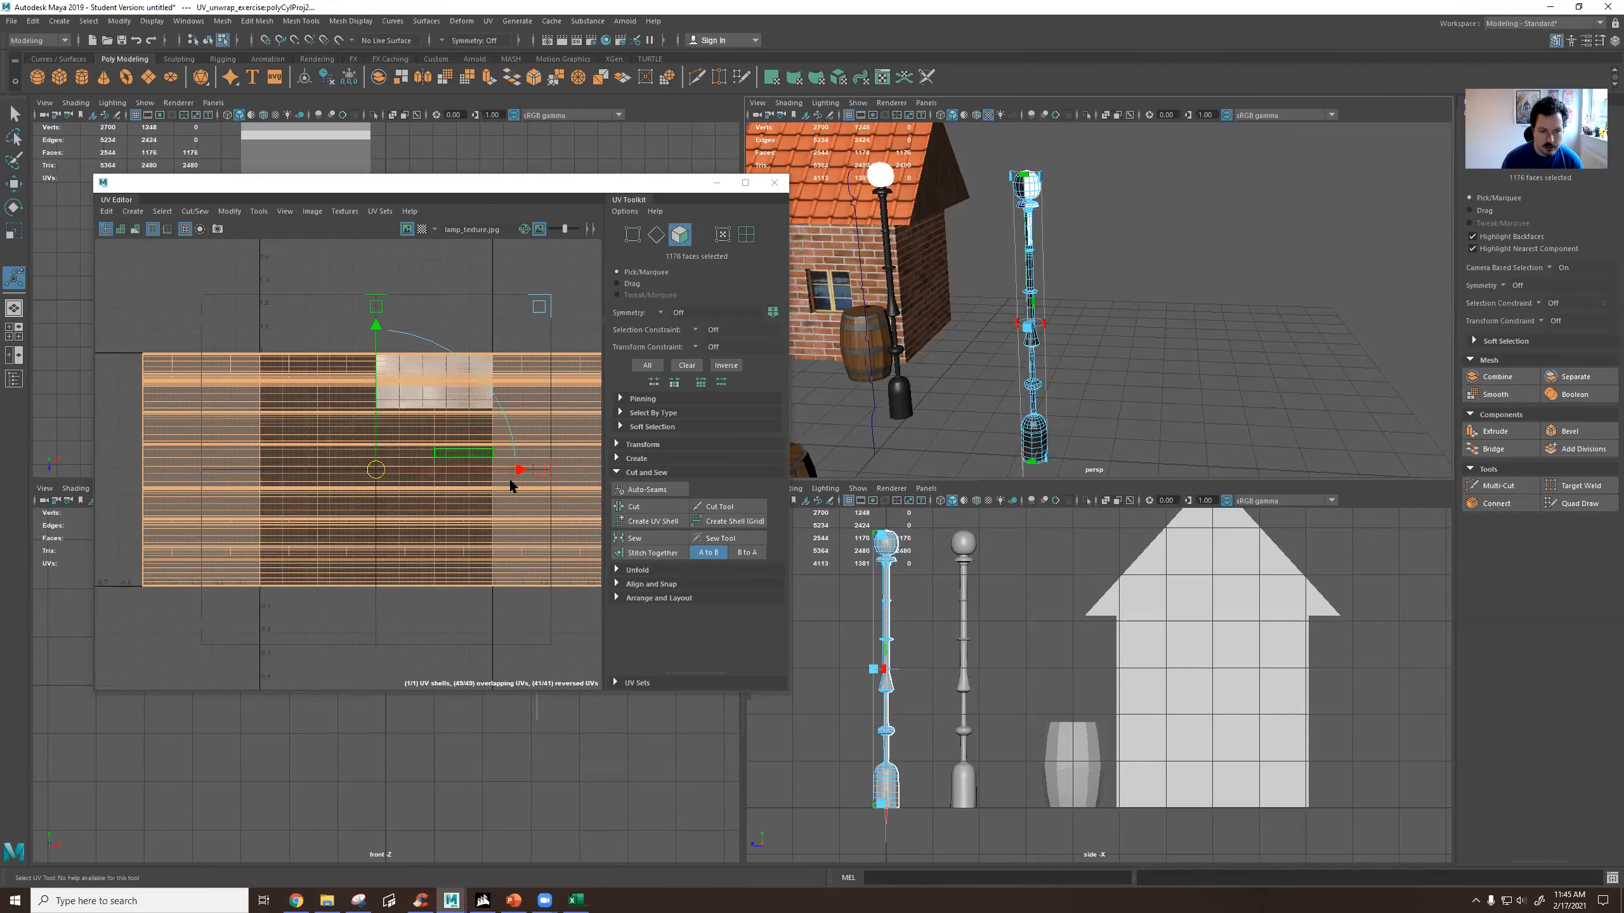
pyautogui.moveTo(538, 471); pyautogui.dragTo(448, 482)
pyautogui.scroll(2, 439, 412)
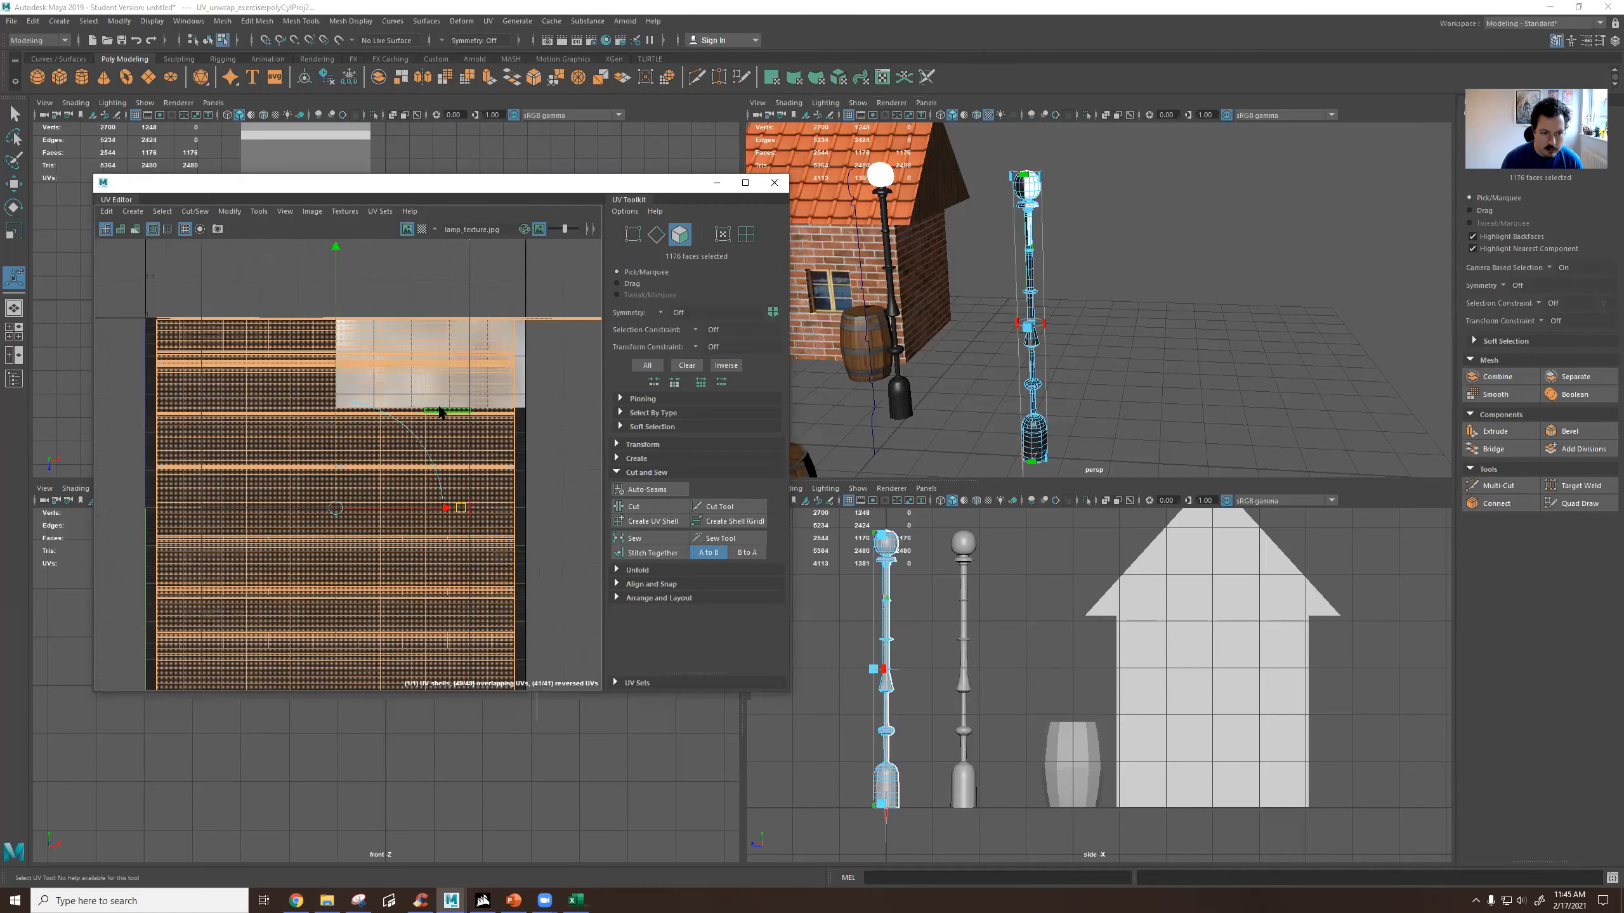
# Select the faces along the top of the UV layout and frame the lamp head in the perspective view.
pyautogui.moveTo(537, 311); pyautogui.dragTo(352, 407)
pyautogui.scroll(3, 1027, 175)
pyautogui.scroll(4, 988, 167)
pyautogui.keyDown('alt'); pyautogui.moveTo(988, 168); pyautogui.dragTo(1036, 307, button='middle'); pyautogui.keyUp('alt')
pyautogui.moveTo(1036, 307)
pyautogui.keyDown('alt'); pyautogui.mouseDown()
pyautogui.moveTo(1040, 253)
pyautogui.moveTo(1047, 280)
pyautogui.mouseUp(); pyautogui.keyUp('alt')
pyautogui.keyDown('alt'); pyautogui.moveTo(1047, 268); pyautogui.dragTo(1053, 259); pyautogui.keyUp('alt')
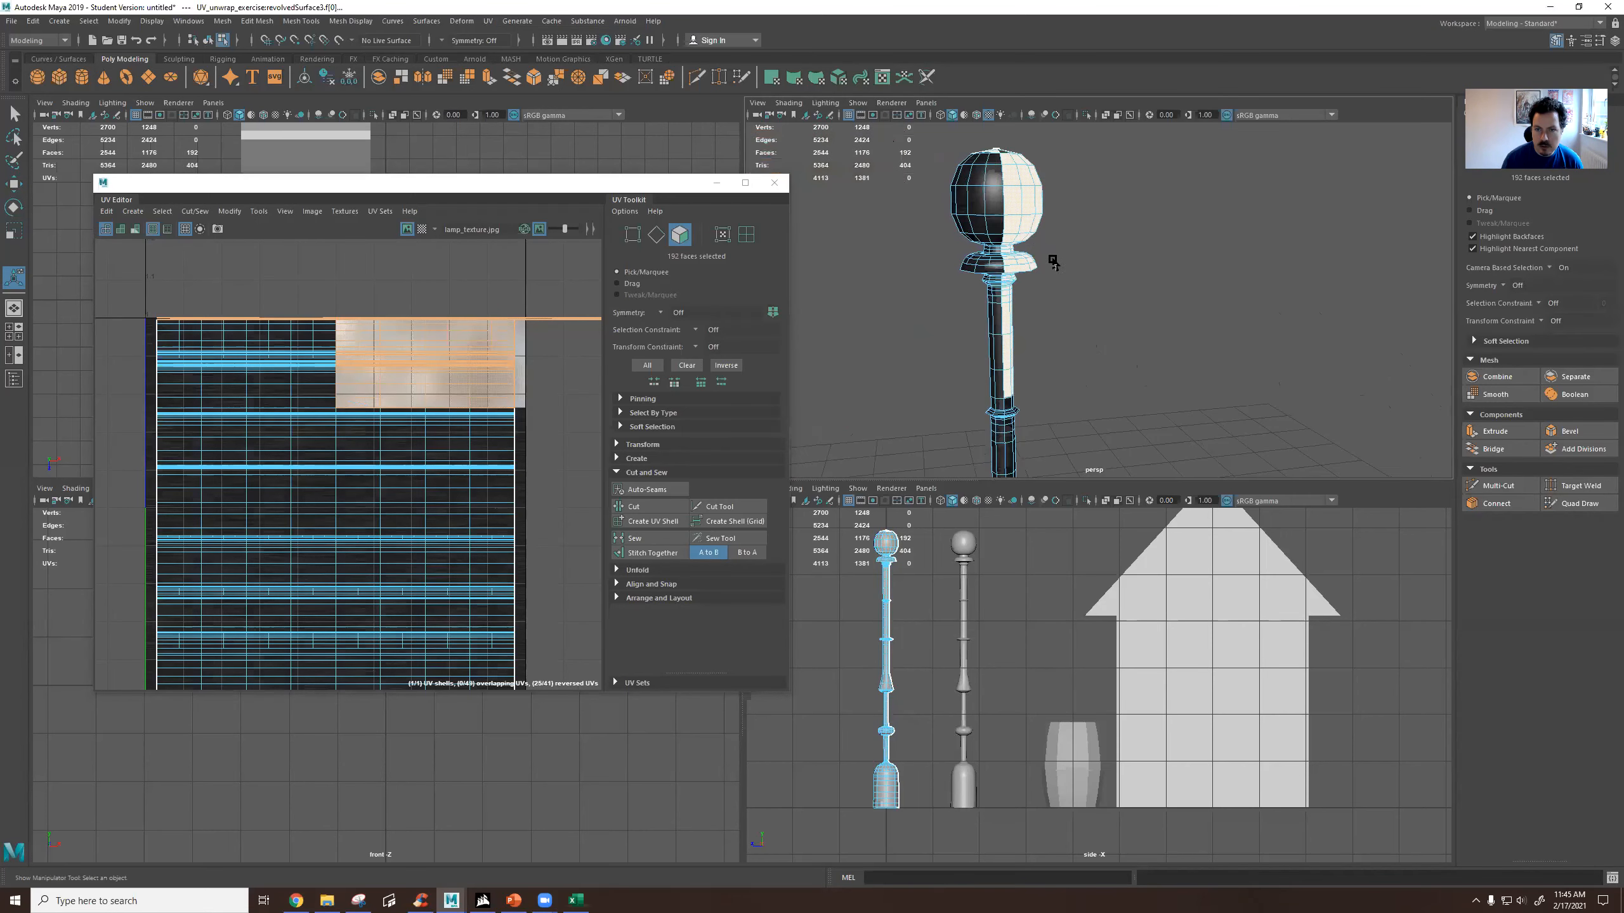
# Marquee-select the lamp globe's faces and check from above and from the side which faces are included.
pyautogui.moveTo(930, 140); pyautogui.dragTo(1069, 241)
pyautogui.keyDown('alt'); pyautogui.moveTo(1069, 241); pyautogui.dragTo(1081, 273); pyautogui.keyUp('alt')
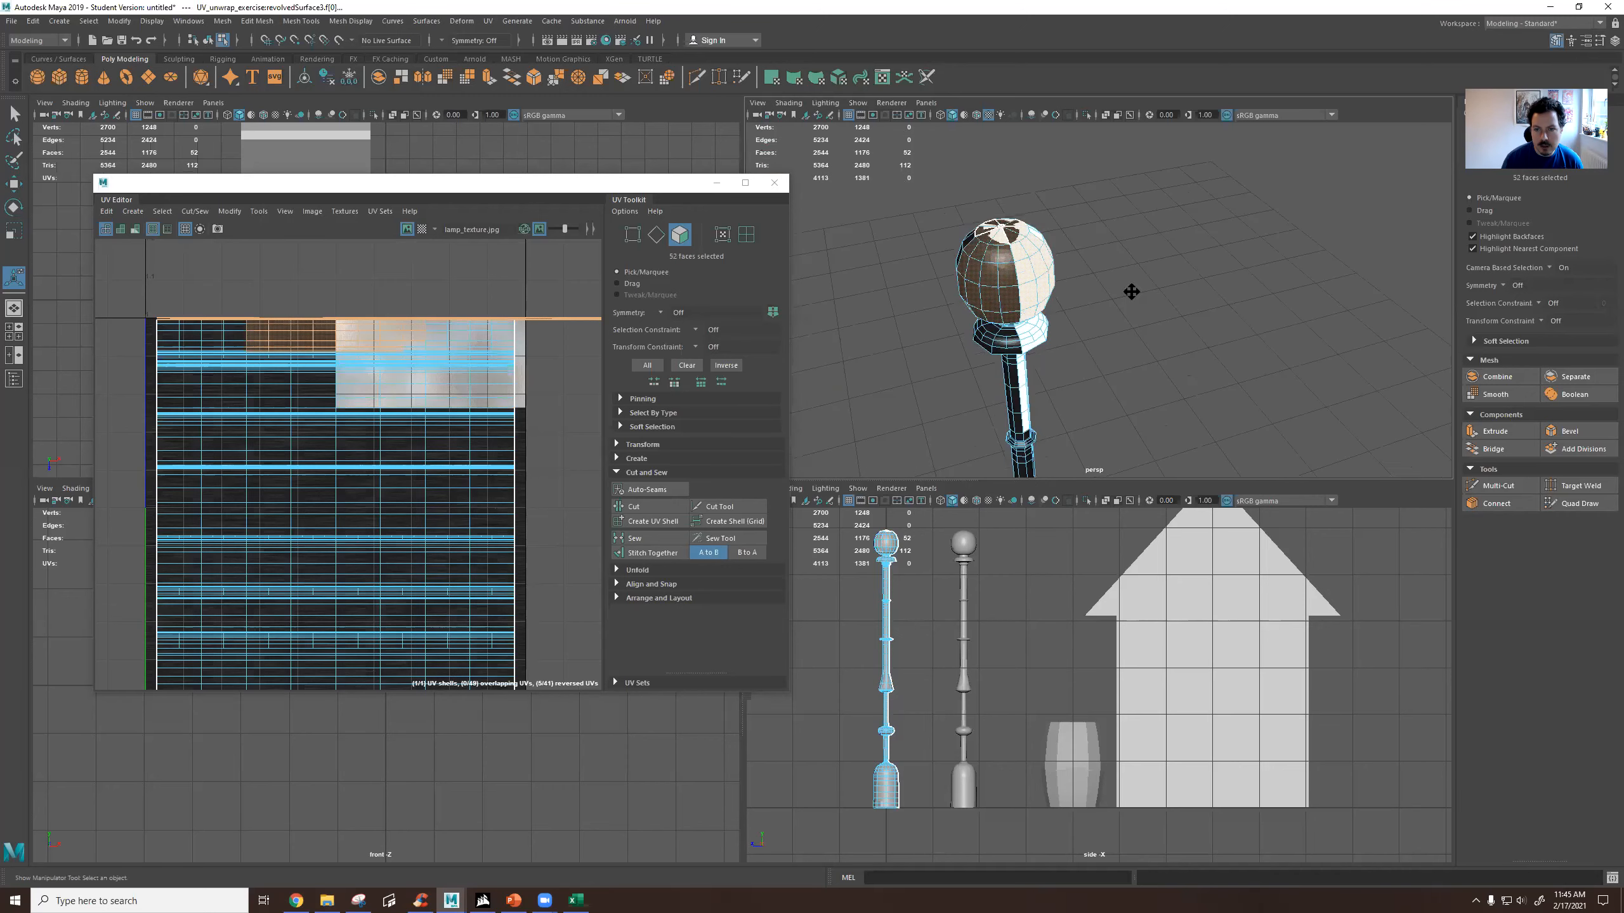
pyautogui.scroll(6, 1129, 307)
pyautogui.scroll(-3, 1122, 290)
pyautogui.keyDown('alt'); pyautogui.moveTo(1101, 233); pyautogui.dragTo(1106, 332, button='middle'); pyautogui.keyUp('alt')
pyautogui.scroll(5, 1088, 342)
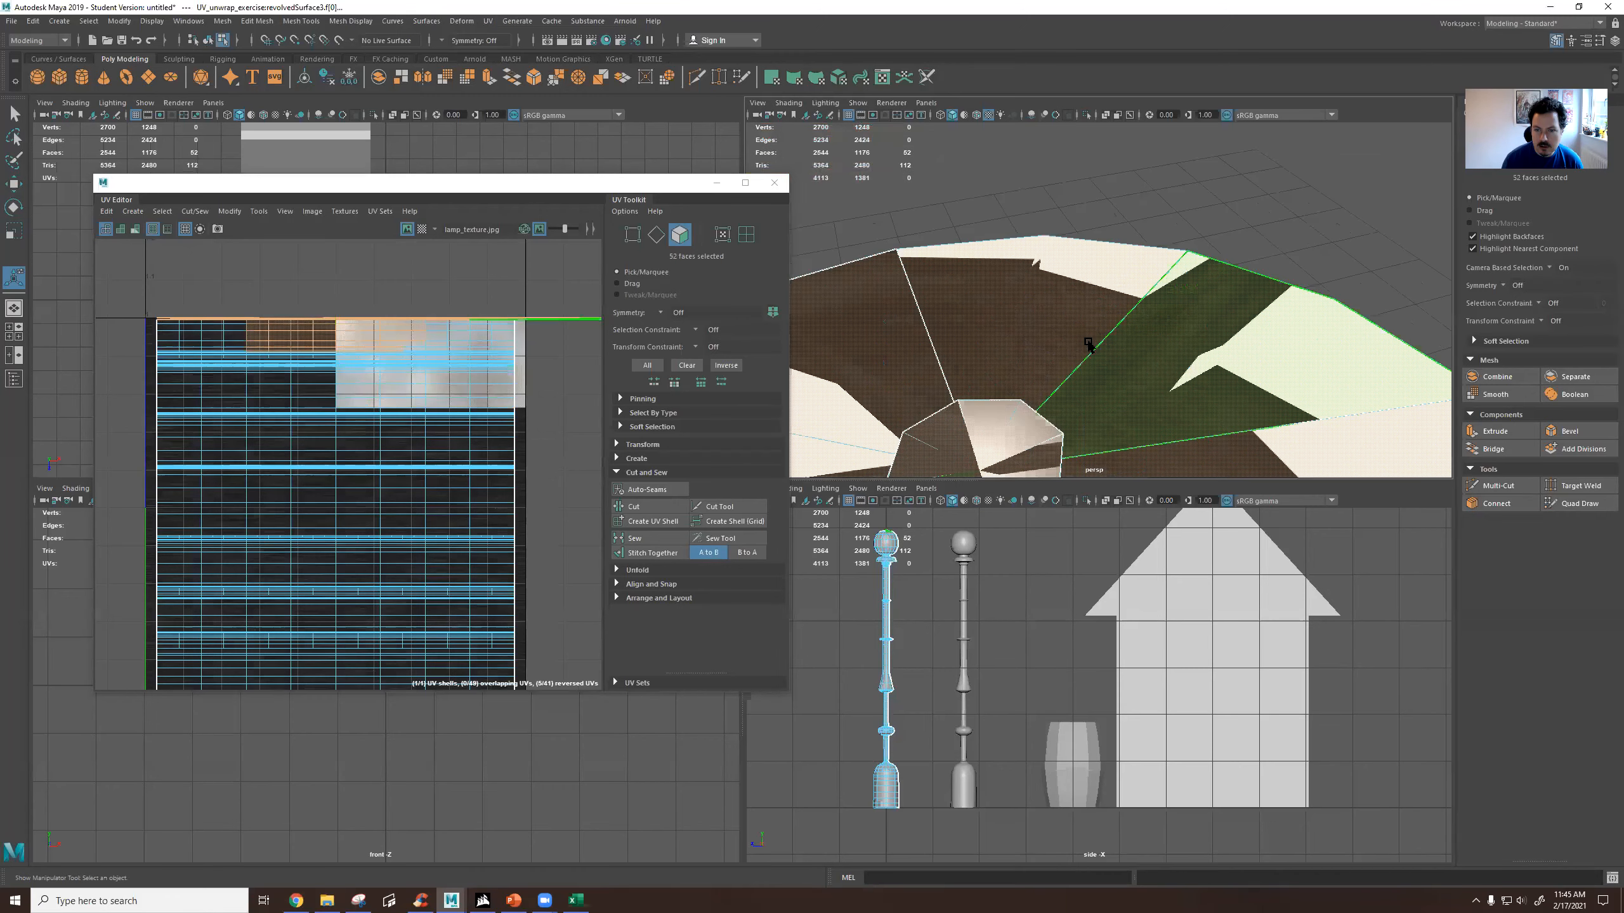
pyautogui.scroll(-3, 1087, 341)
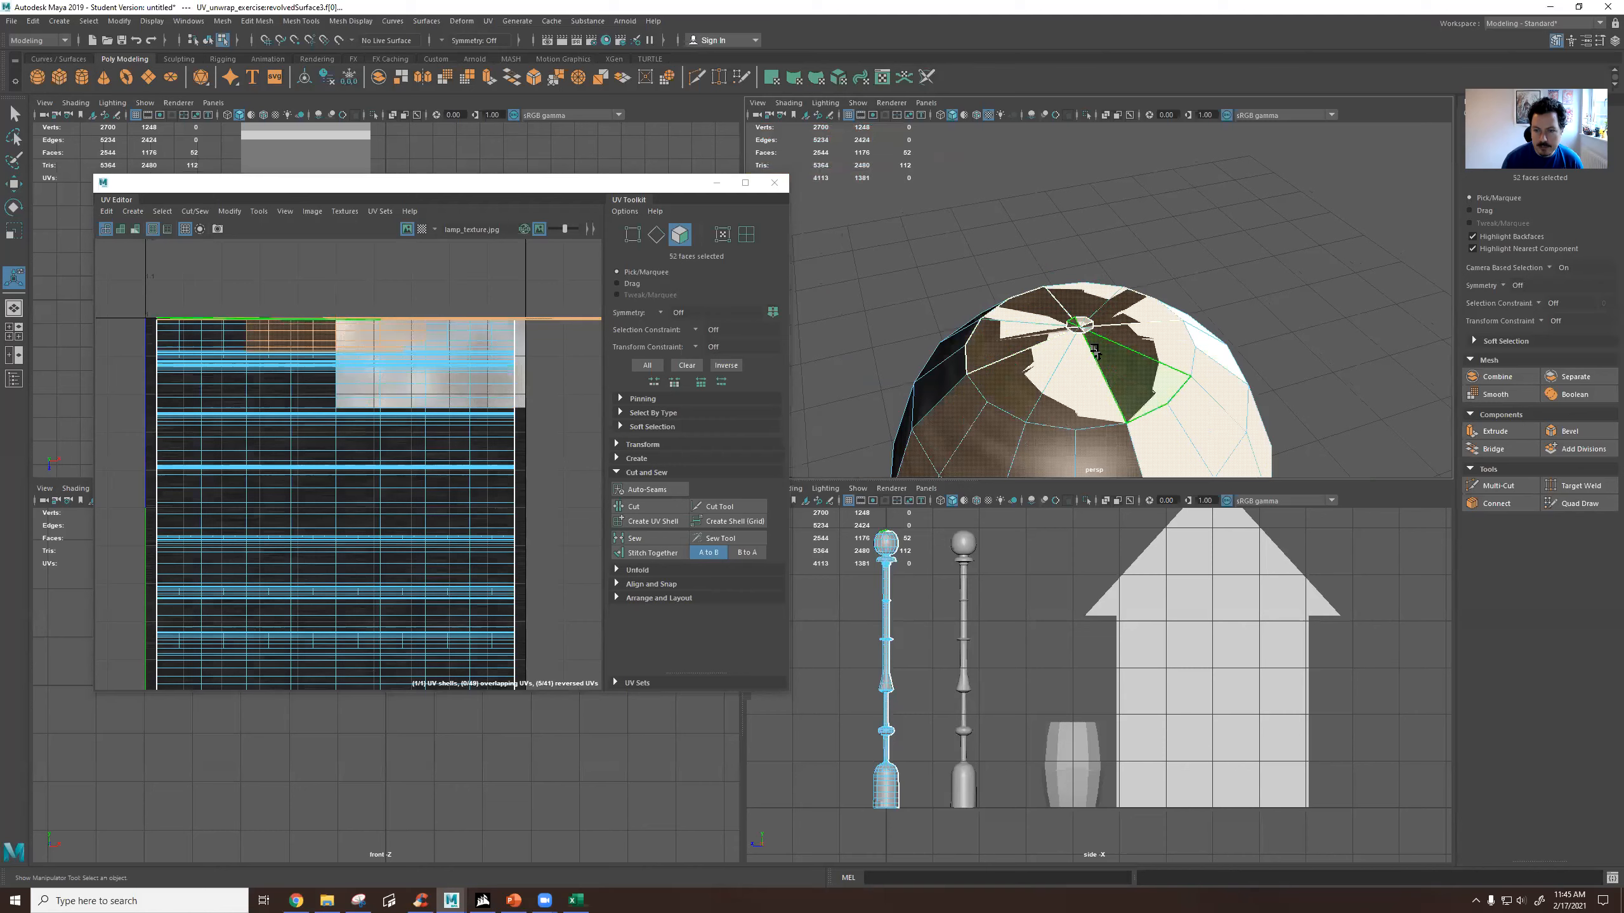
pyautogui.scroll(-5, 1094, 371)
pyautogui.keyDown('alt'); pyautogui.moveTo(1086, 377); pyautogui.dragTo(1148, 321); pyautogui.keyUp('alt')
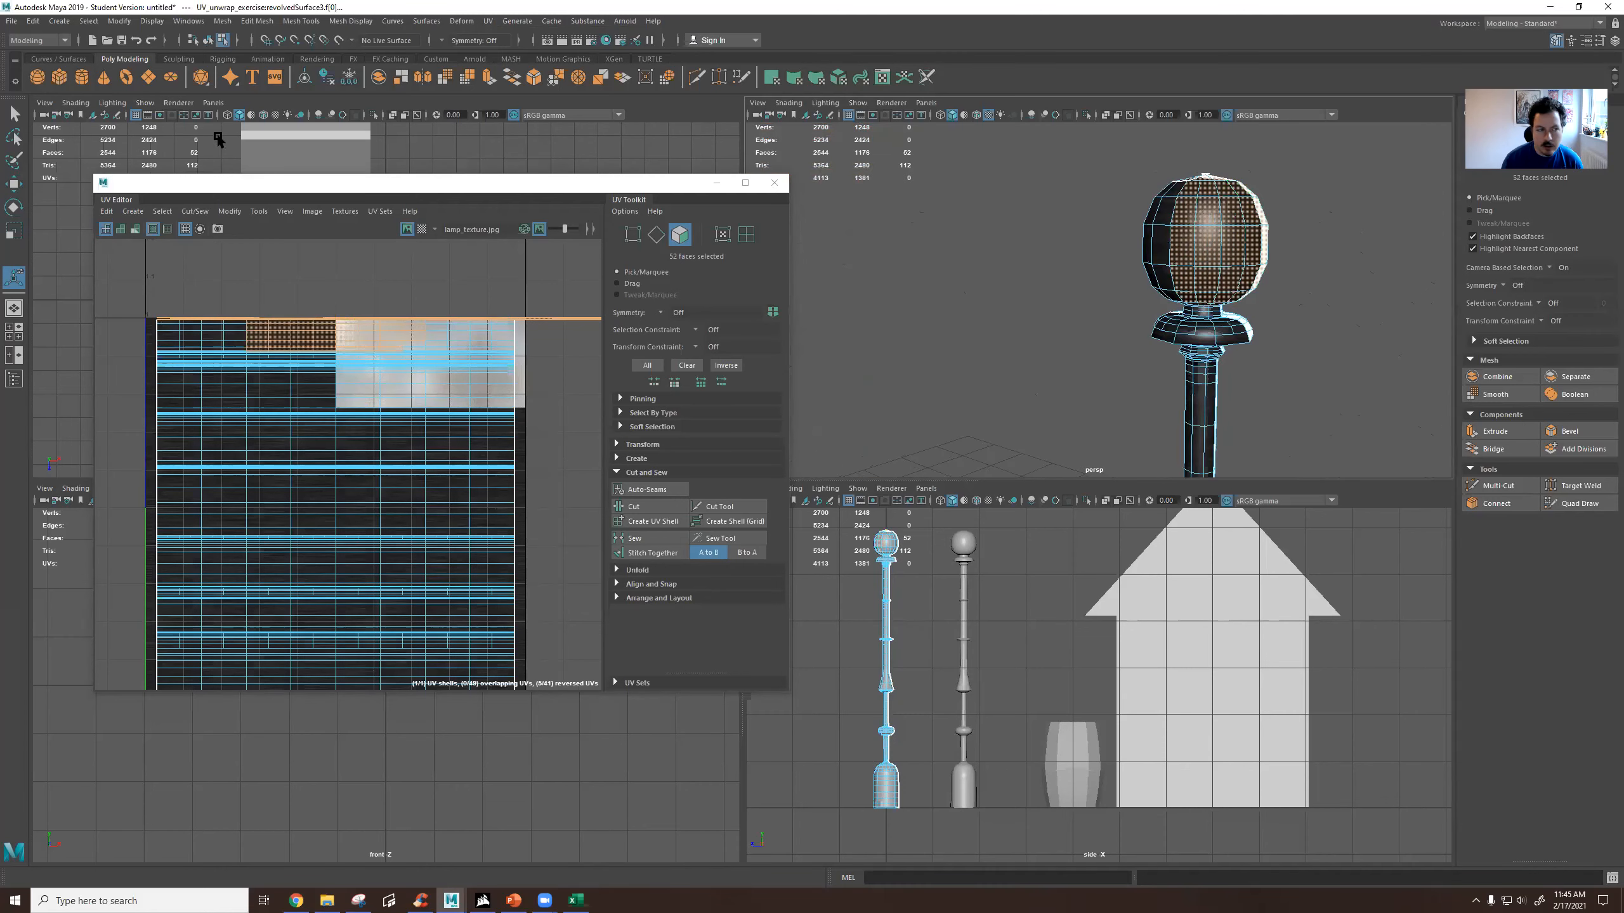
# Turn off camera-based selection for the marquee Select tool and move the UV Editor aside.
pyautogui.doubleClick(12, 115)
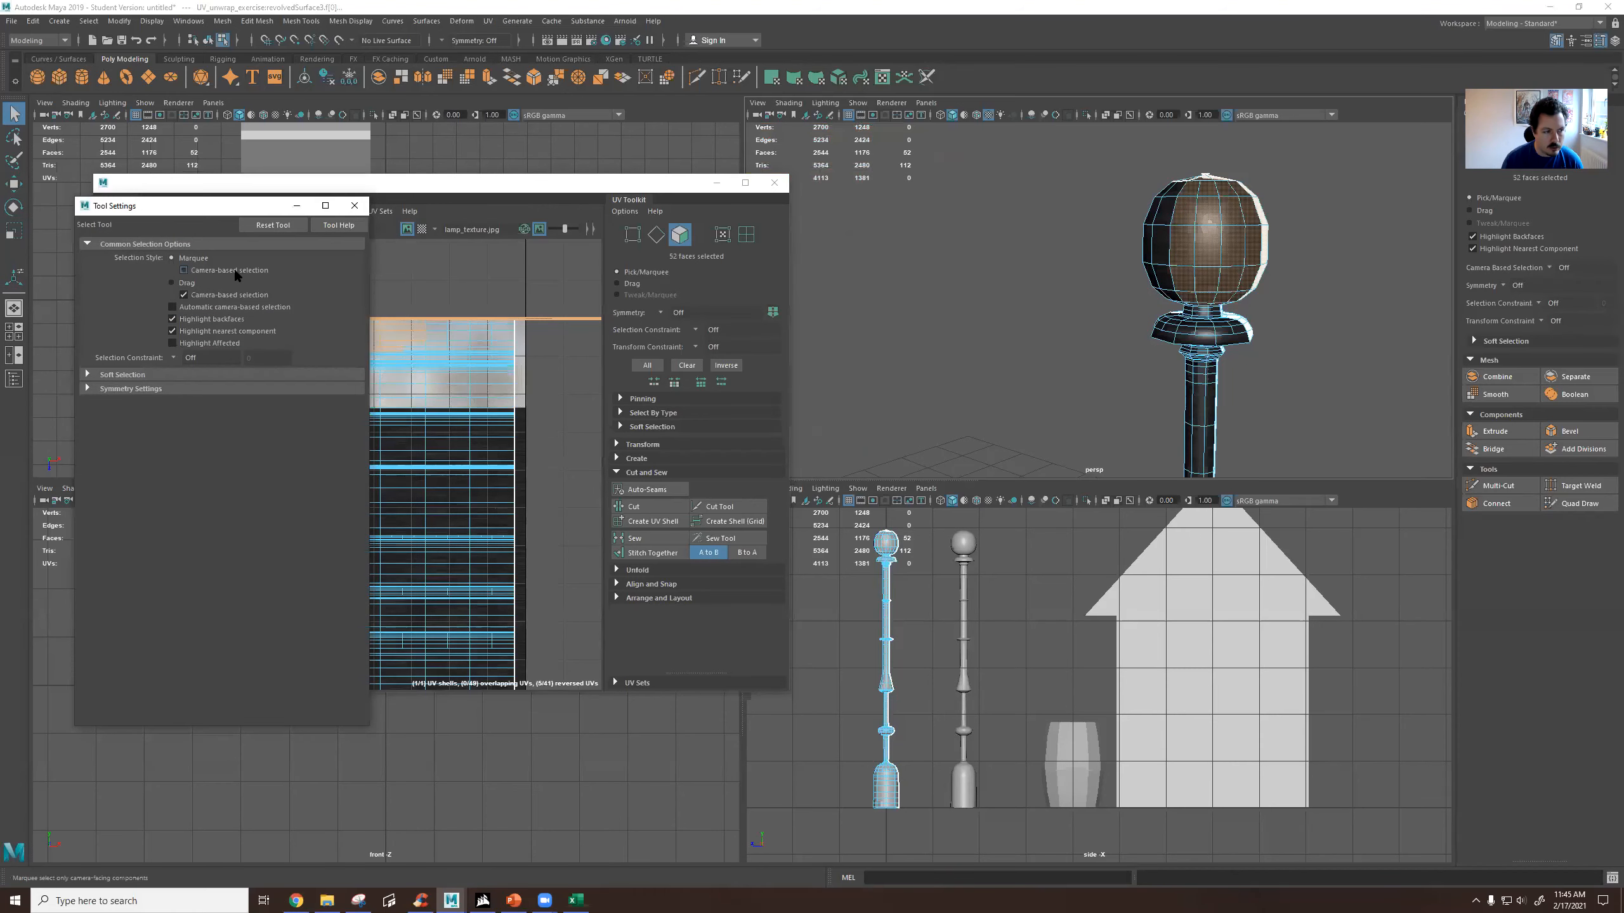
pyautogui.click(354, 205)
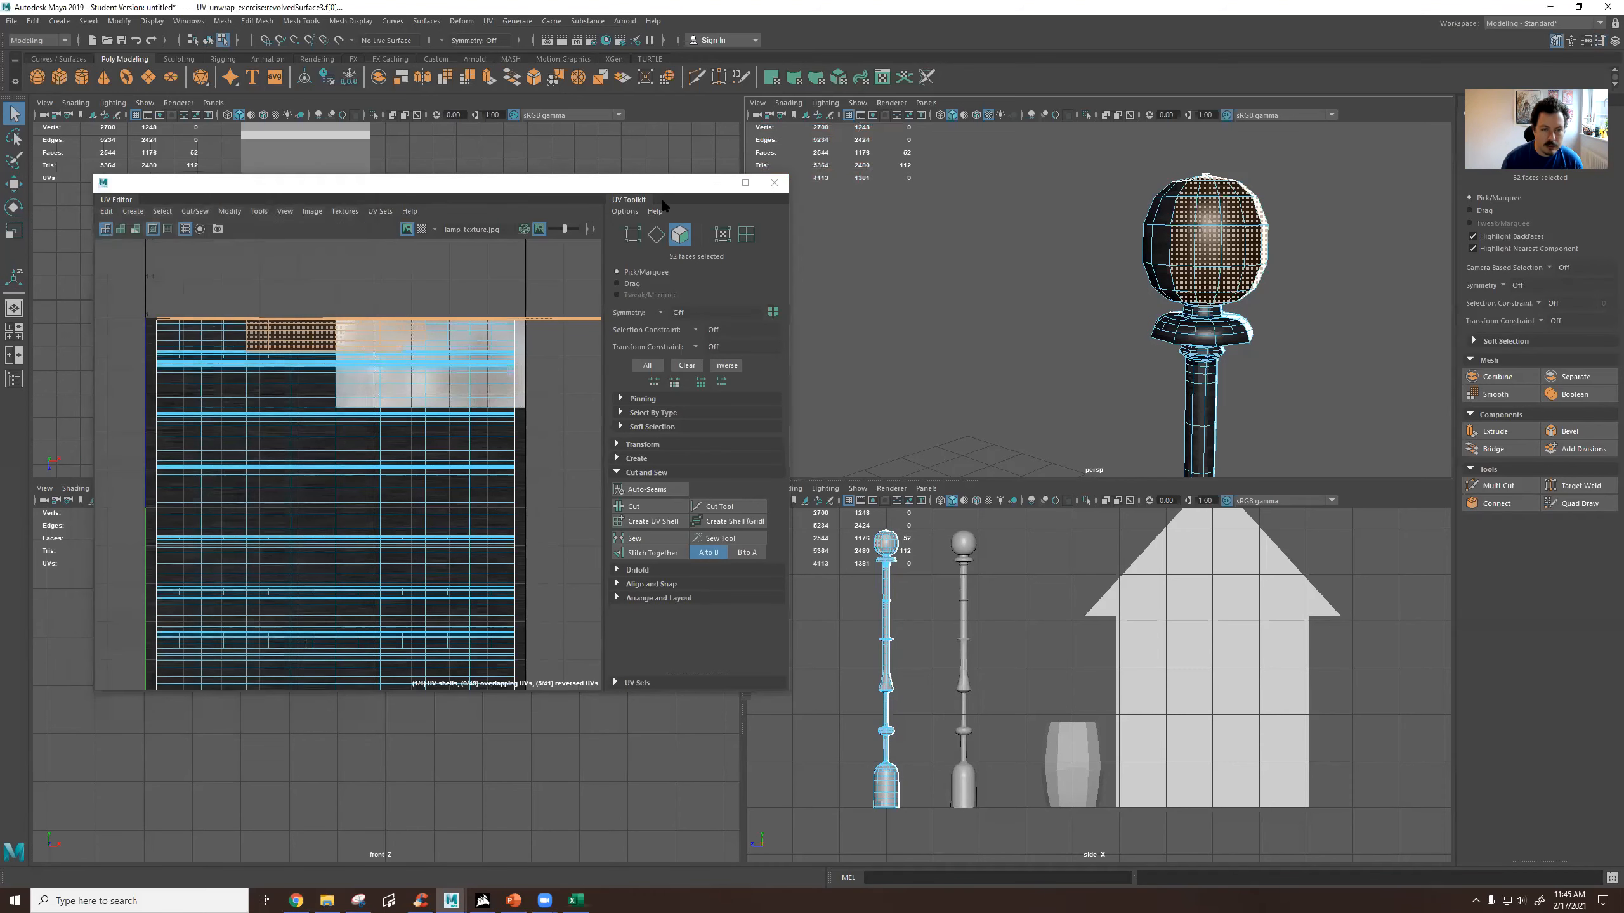
pyautogui.moveTo(656, 186); pyautogui.dragTo(522, 181)
# Select all faces of the duplicate lamp post's globe, front and back, using the side view.
pyautogui.keyDown('alt'); pyautogui.moveTo(1128, 254); pyautogui.dragTo(990, 184); pyautogui.keyUp('alt')
pyautogui.keyDown('shift'); pyautogui.moveTo(1108, 285); pyautogui.dragTo(1128, 283); pyautogui.keyUp('shift')
pyautogui.keyDown('alt'); pyautogui.moveTo(1128, 284); pyautogui.dragTo(889, 206); pyautogui.keyUp('alt')
pyautogui.moveTo(846, 153); pyautogui.dragTo(1023, 257)
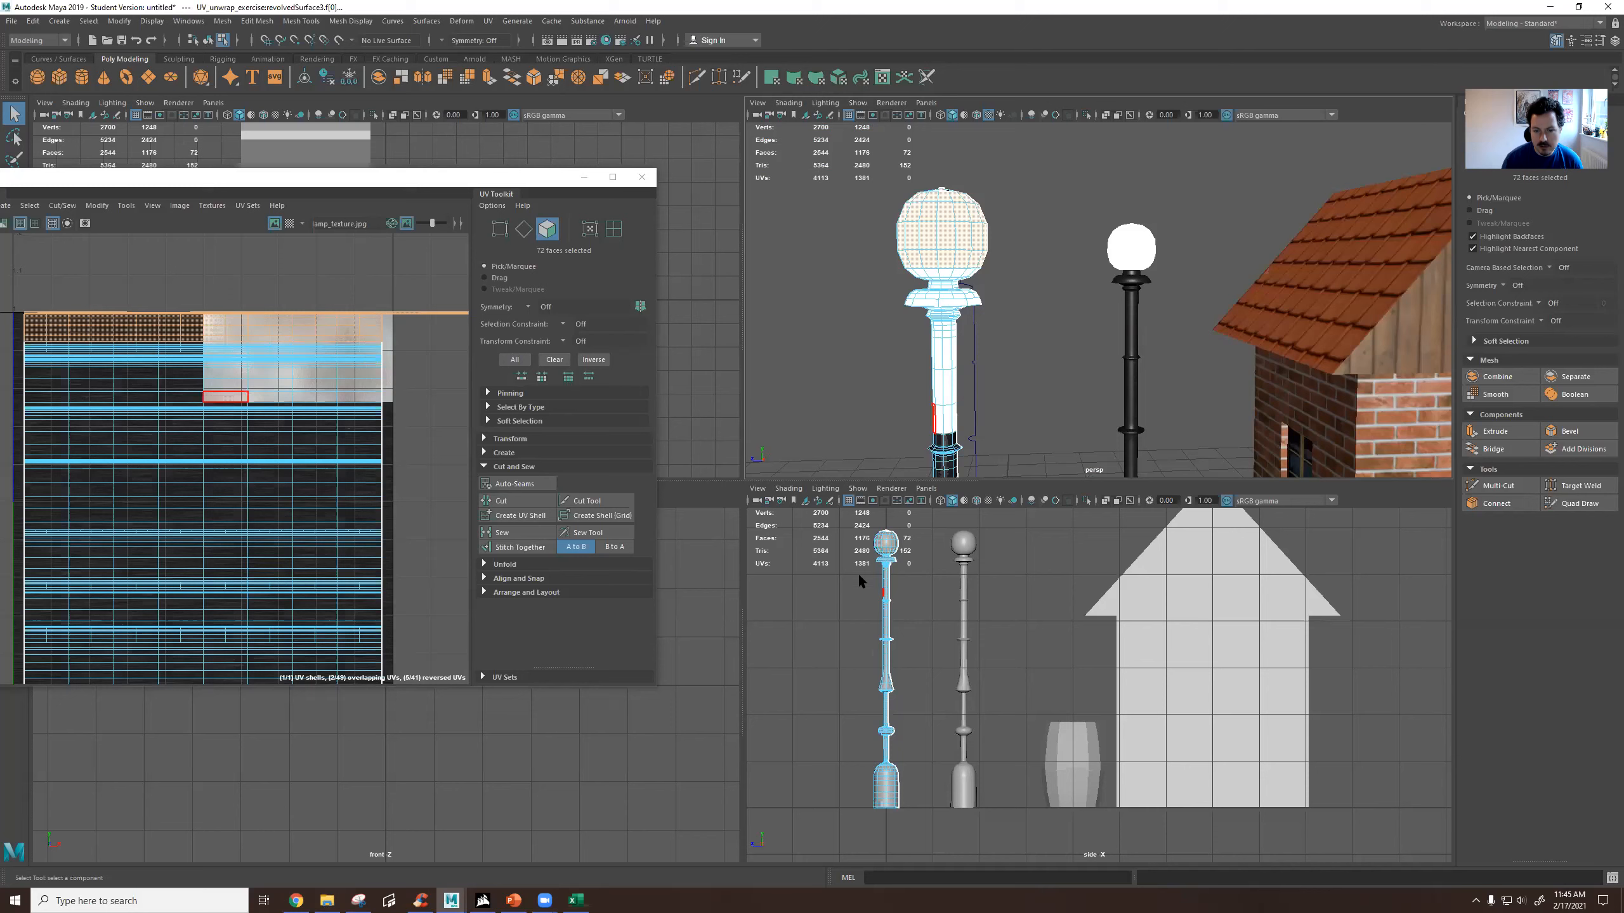
pyautogui.scroll(8, 960, 653)
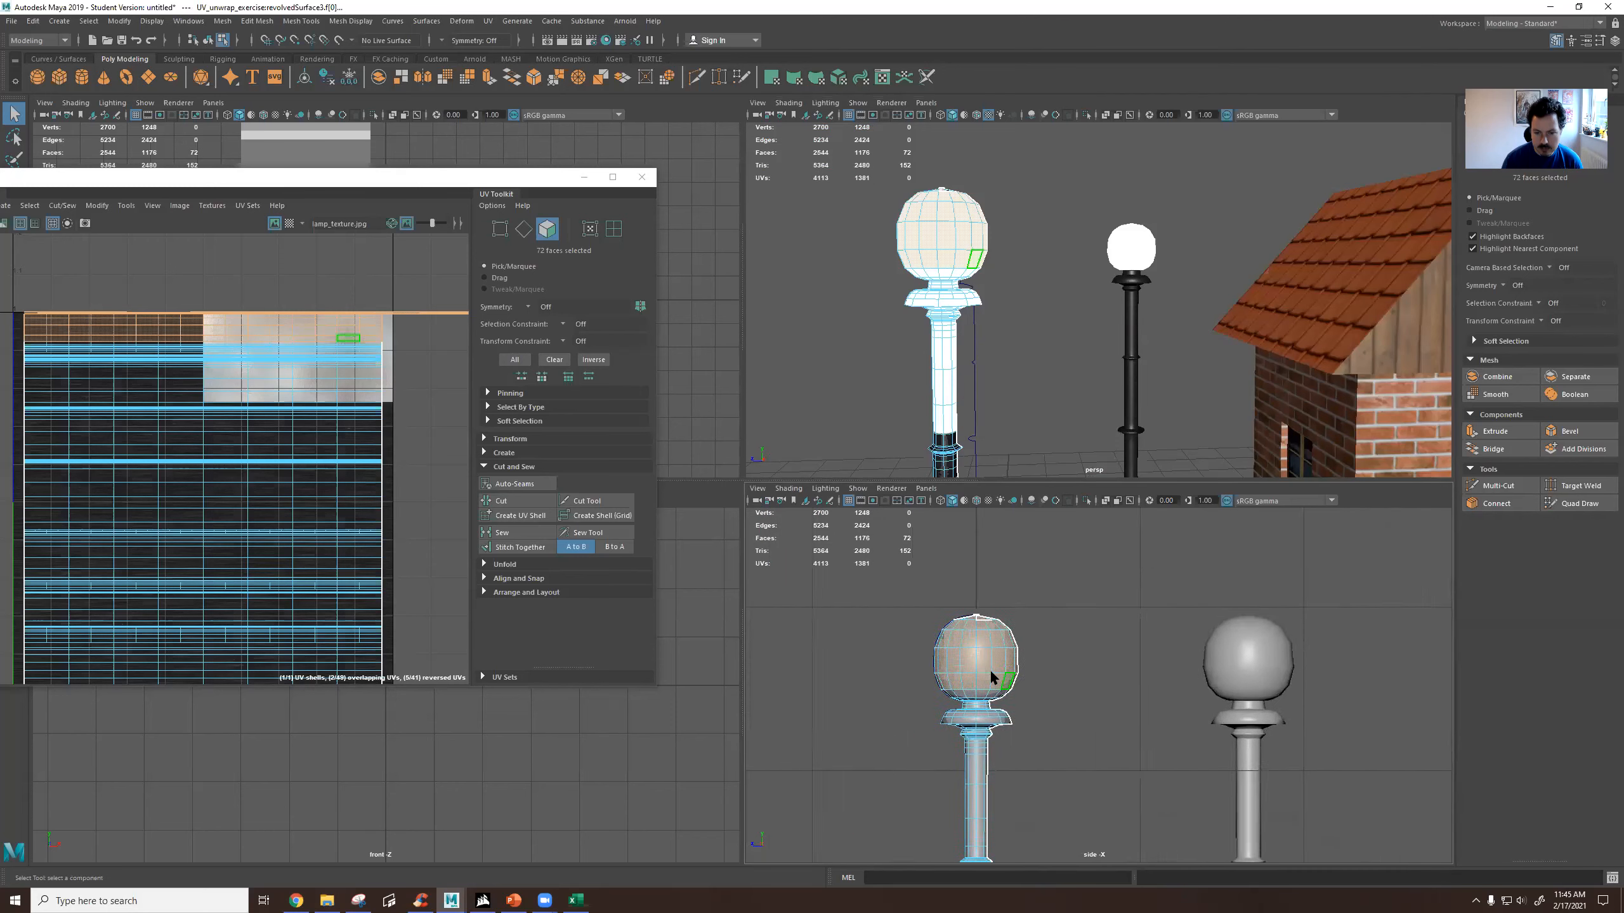
pyautogui.scroll(3, 959, 659)
pyautogui.moveTo(829, 564); pyautogui.dragTo(1035, 700)
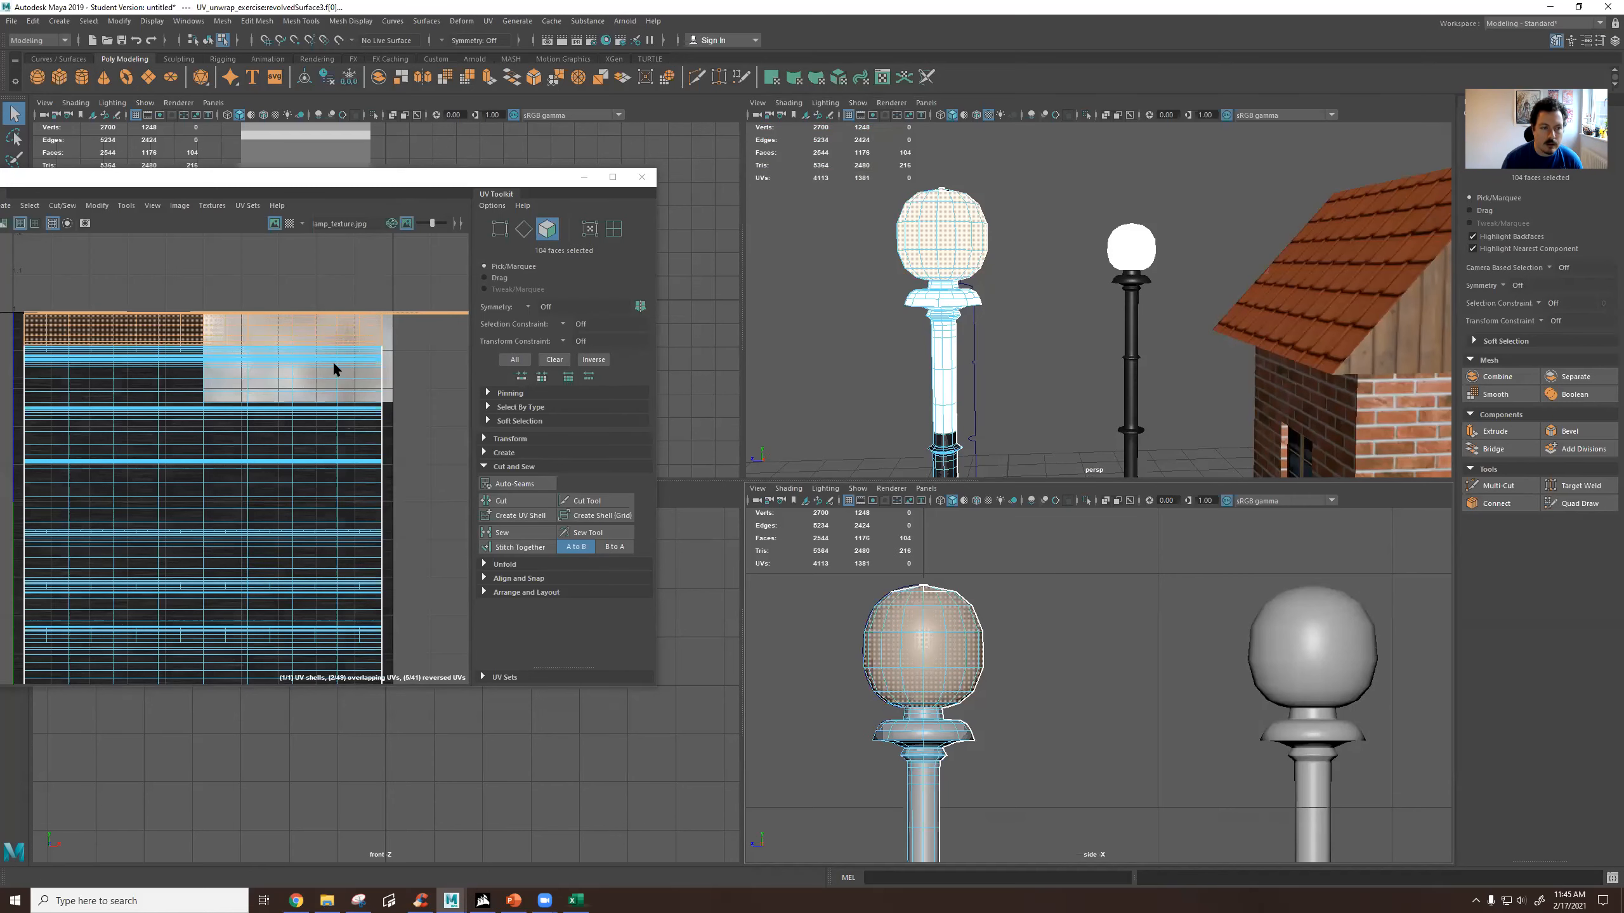
# Try to move the globe's UVs up and away from the rest of the layout.
pyautogui.scroll(-4, 331, 357)
pyautogui.press('w')
pyautogui.moveTo(335, 346); pyautogui.dragTo(335, 312)
pyautogui.hotkey('ctrl', 'z')
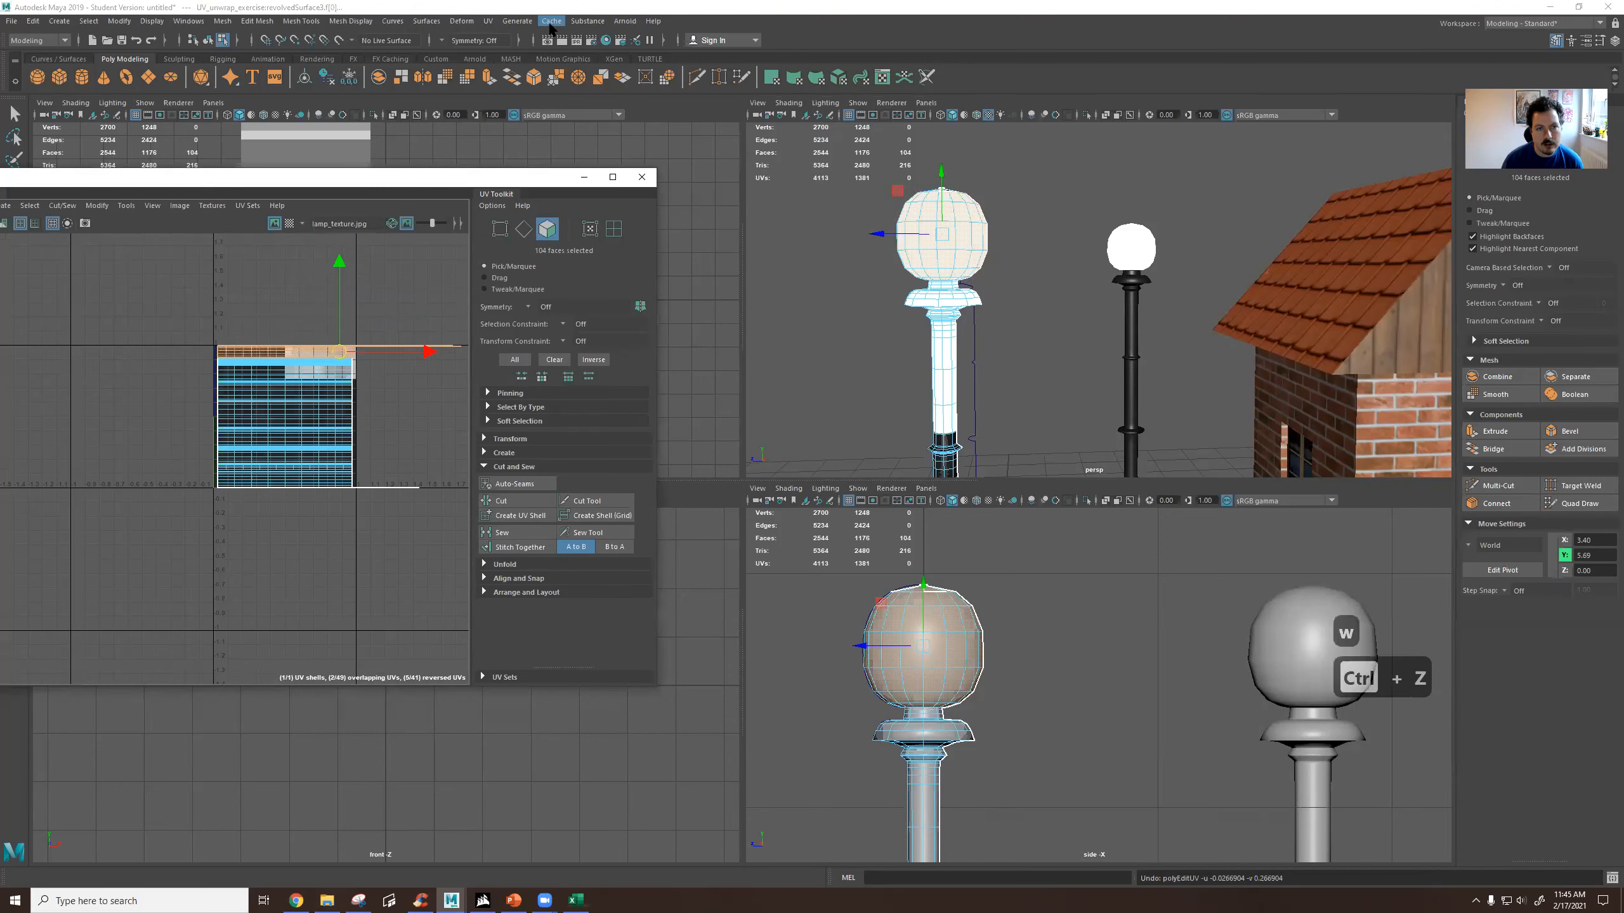
# Apply a spherical UV projection to the globe faces, scale the shell down and move it above the texture square.
pyautogui.click(488, 21)
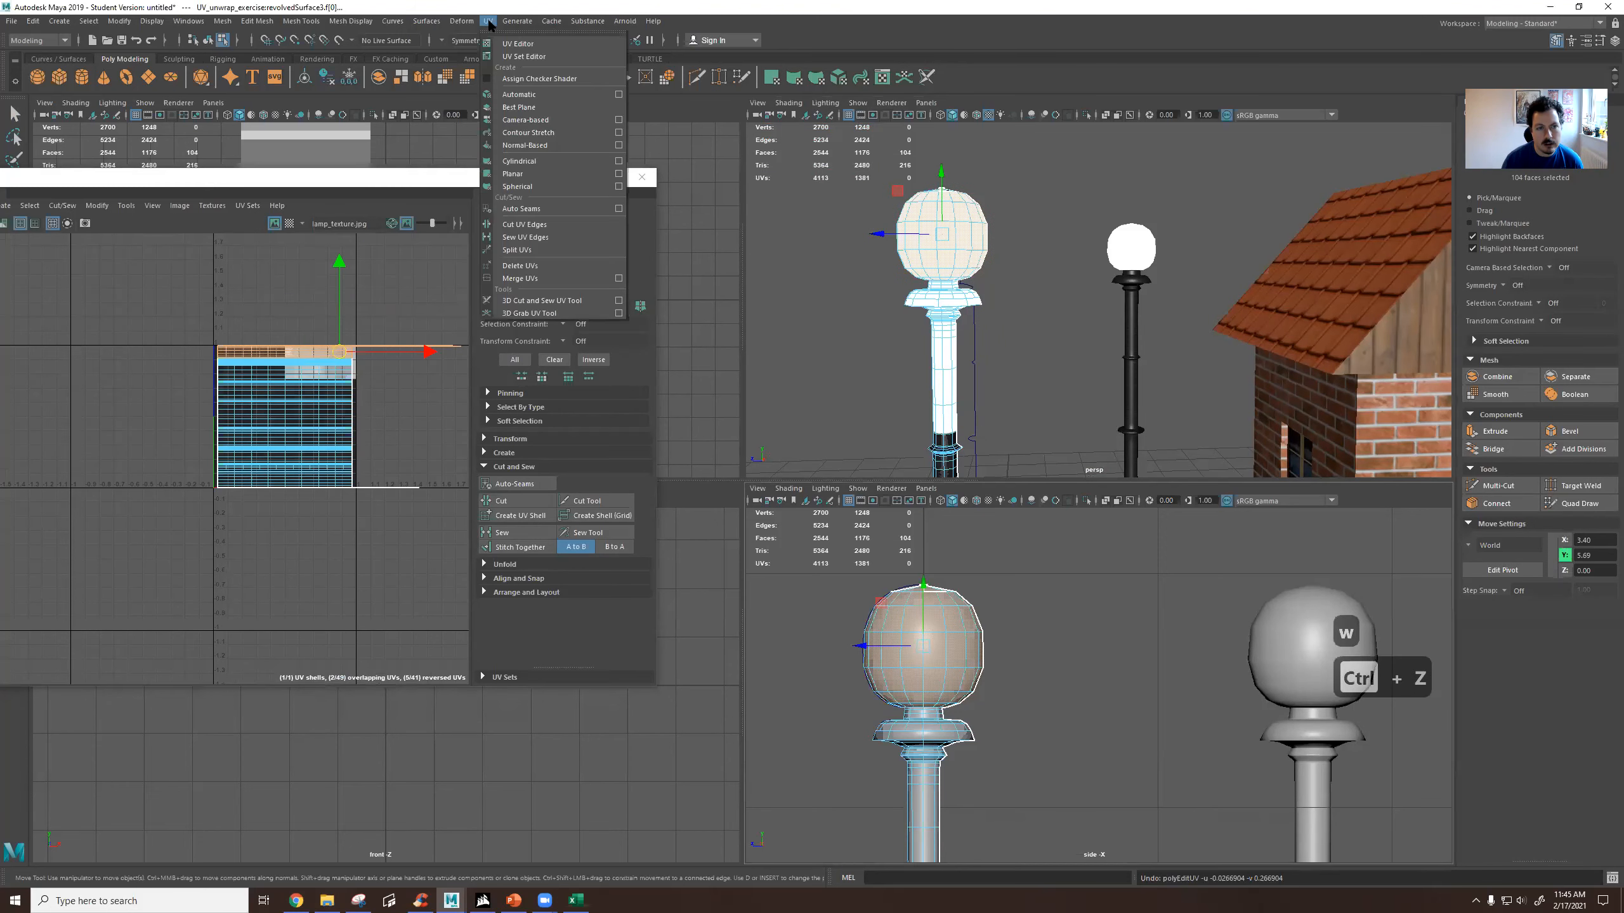
pyautogui.click(533, 185)
pyautogui.press('r')
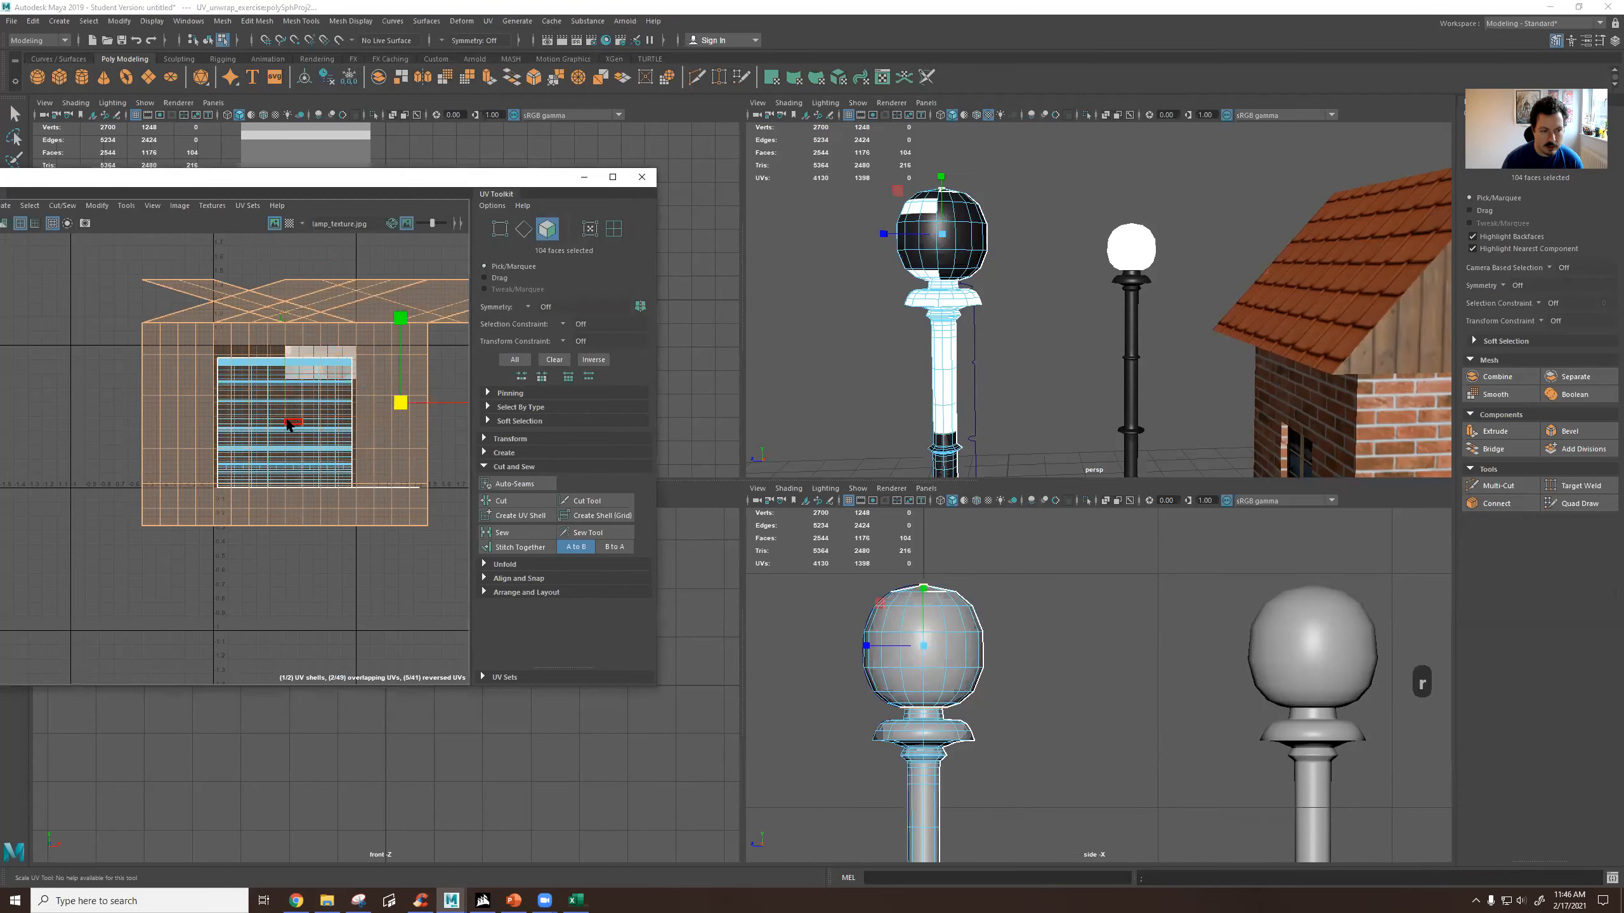
pyautogui.moveTo(400, 403); pyautogui.dragTo(320, 466)
pyautogui.press('w')
pyautogui.moveTo(402, 409); pyautogui.dragTo(416, 302)
# Select the post's faces in the UV layout and apply a cylindrical UV projection to them.
pyautogui.moveTo(196, 350); pyautogui.dragTo(444, 514)
pyautogui.scroll(-2, 900, 358)
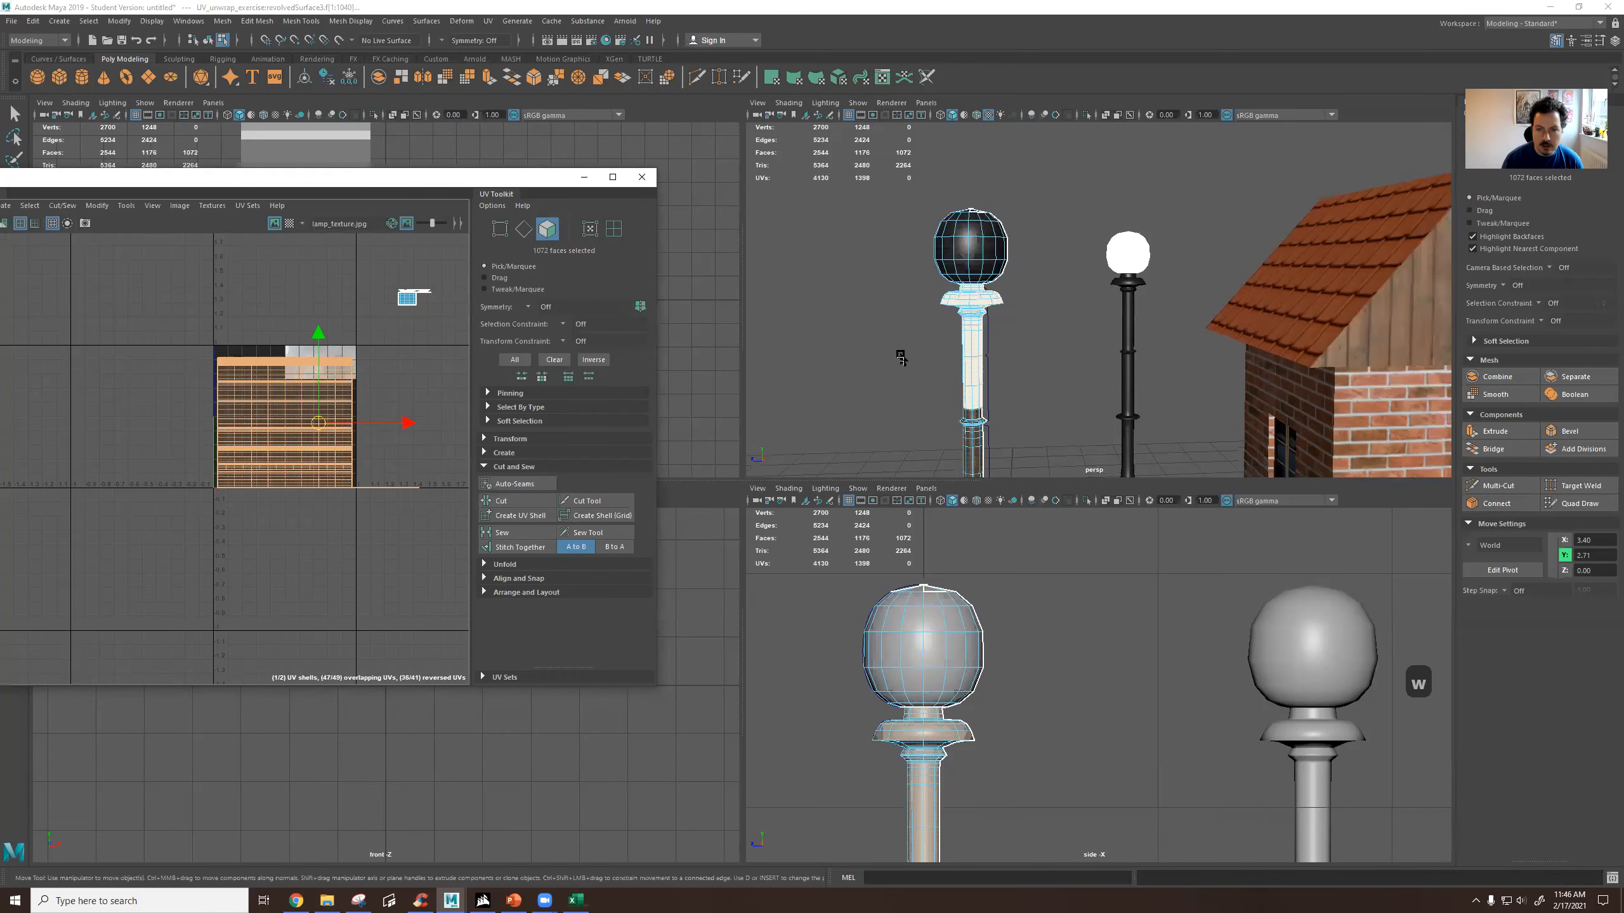
pyautogui.scroll(-2, 900, 359)
pyautogui.keyDown('alt'); pyautogui.moveTo(1002, 376); pyautogui.dragTo(1015, 201, button='middle'); pyautogui.keyUp('alt')
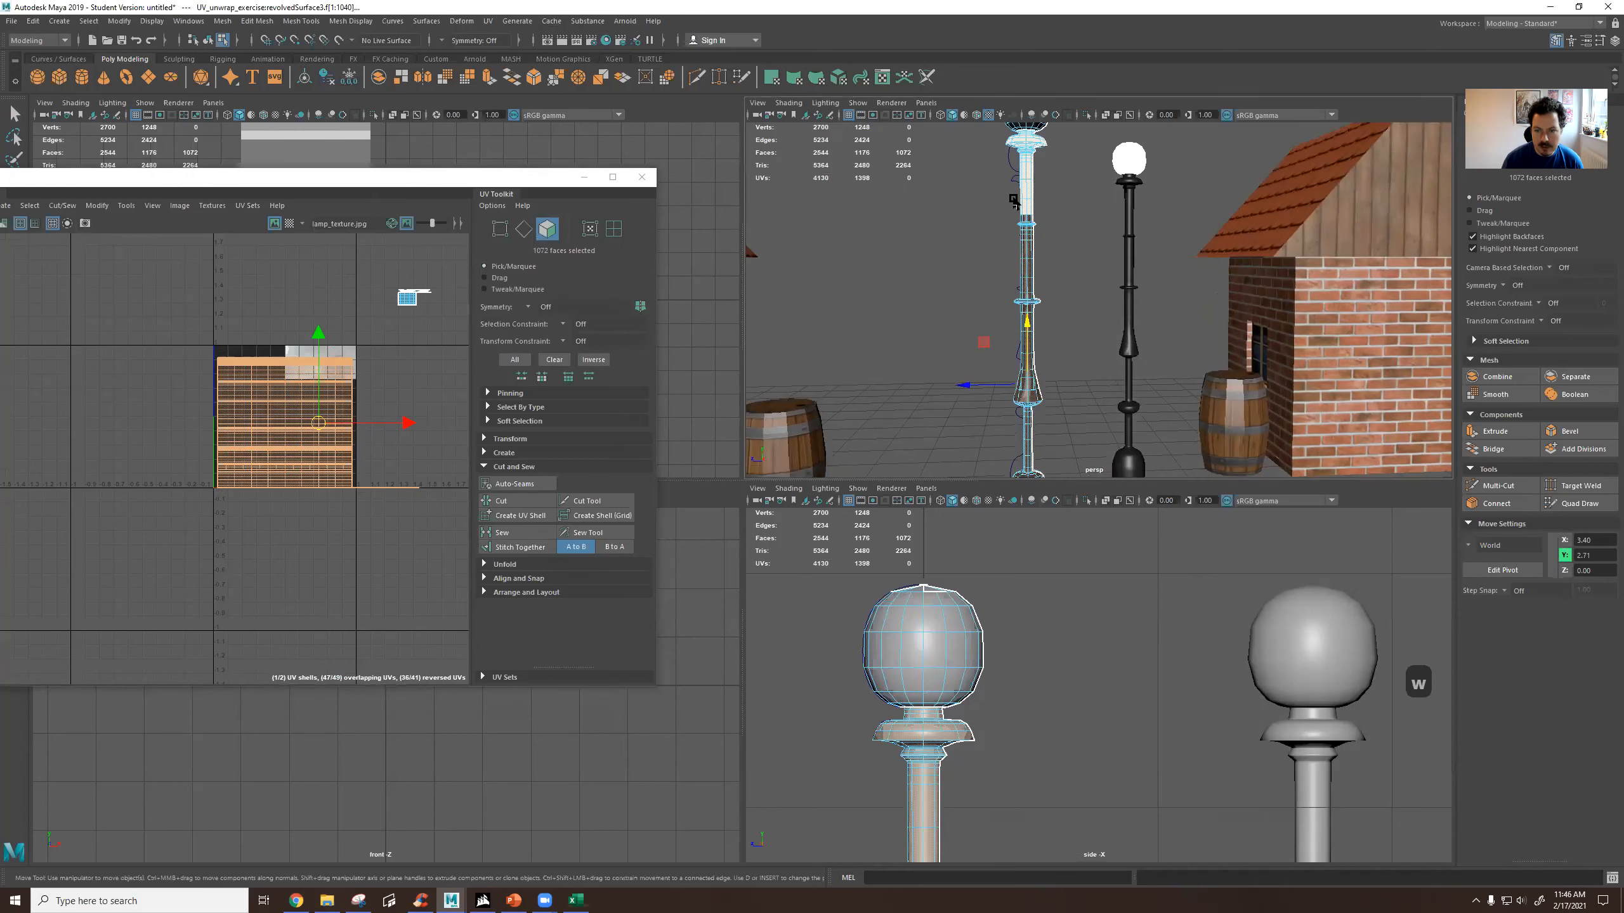
pyautogui.click(489, 21)
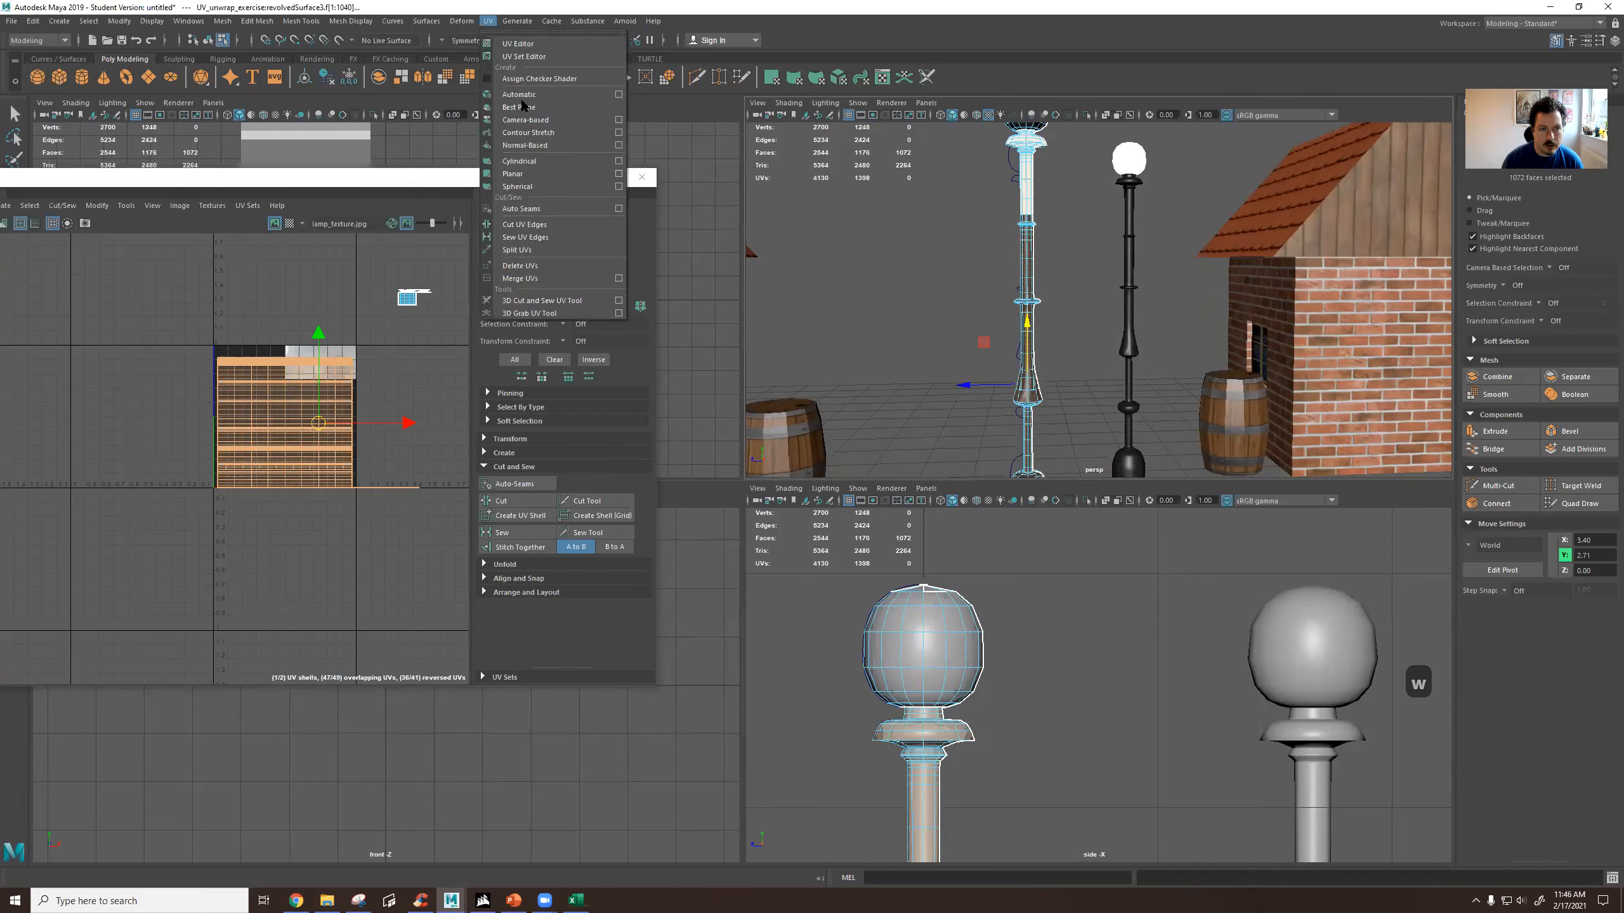
pyautogui.click(537, 160)
pyautogui.scroll(-2, 333, 405)
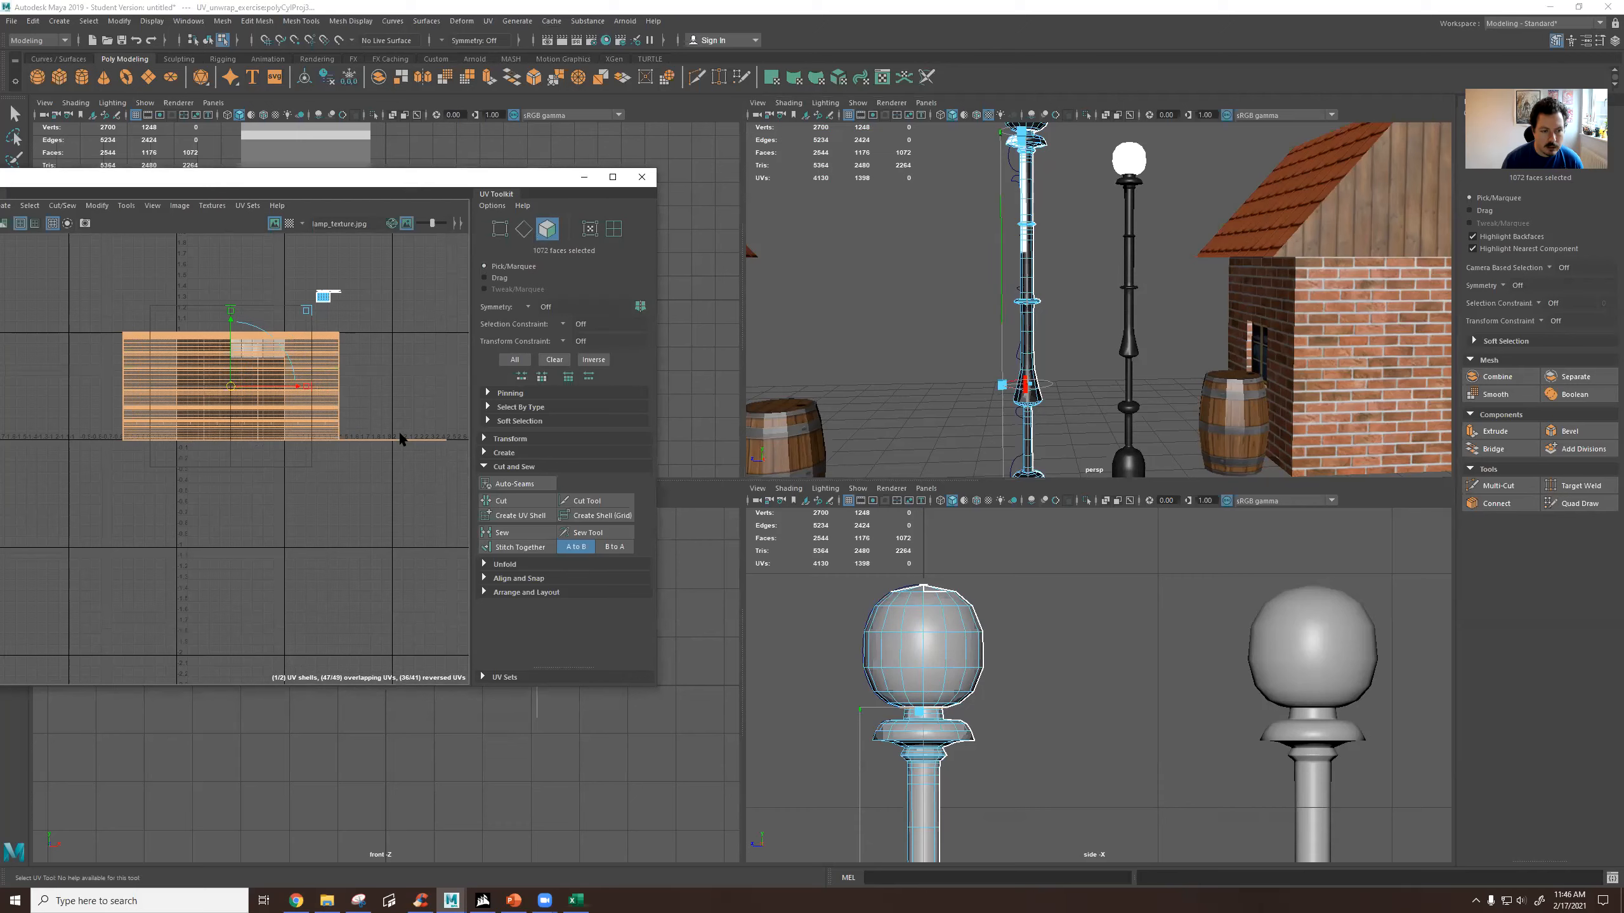
# Select the flat strip of faces extending from the bottom of the UV layout and inspect the underside of the lamp base.
pyautogui.click(397, 437)
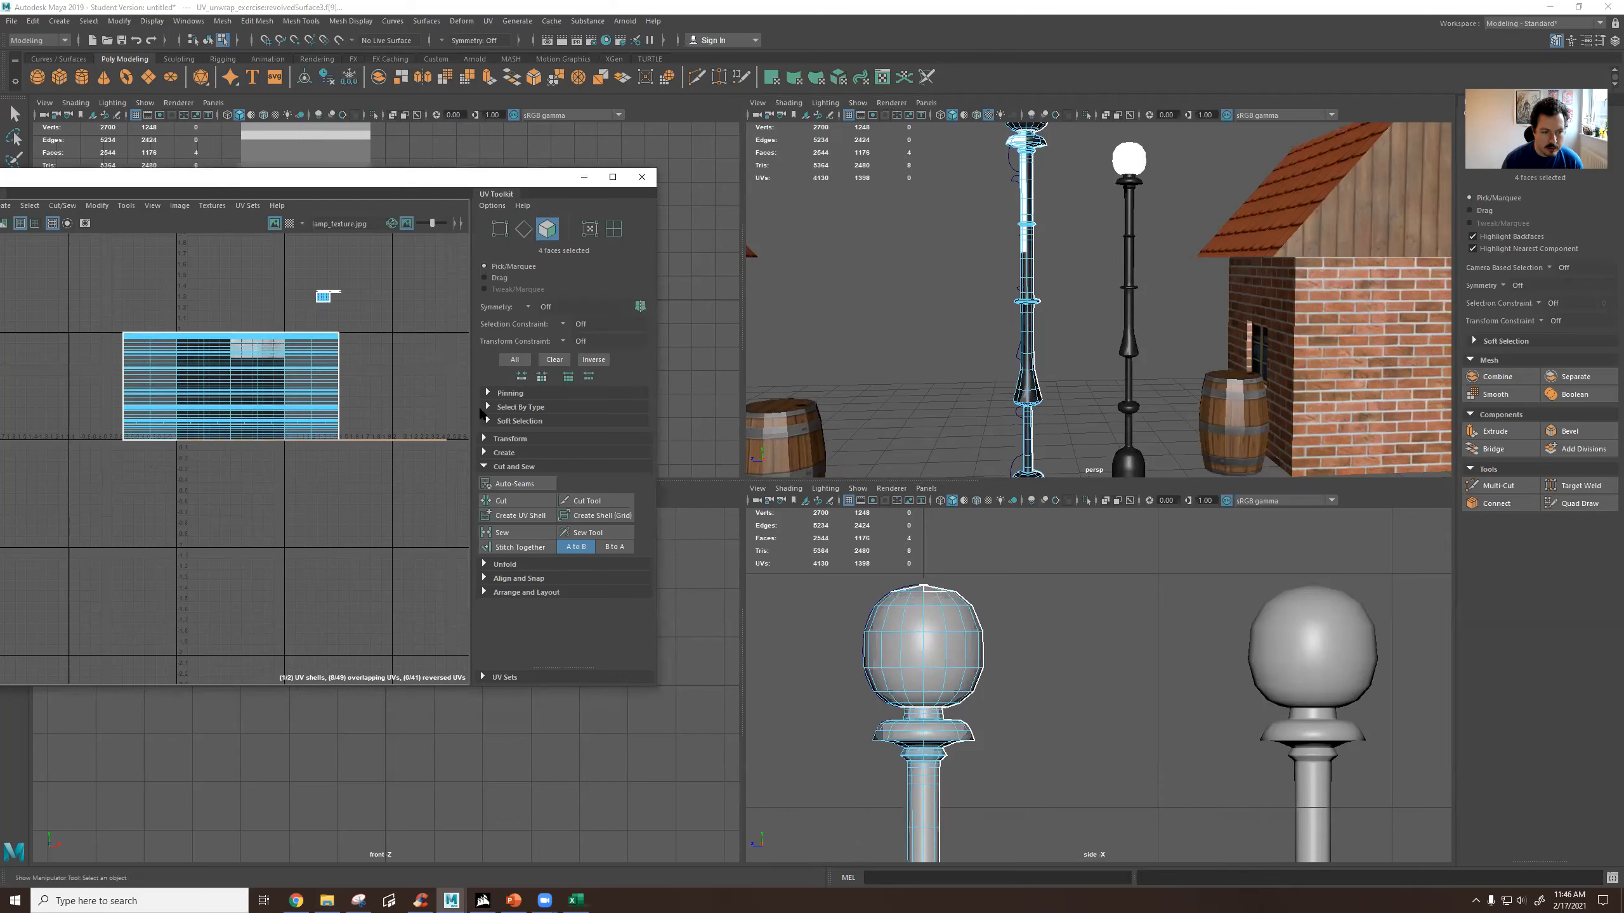
pyautogui.keyDown('alt'); pyautogui.moveTo(985, 345); pyautogui.dragTo(976, 264, button='middle'); pyautogui.keyUp('alt')
pyautogui.keyDown('alt'); pyautogui.moveTo(1056, 430); pyautogui.dragTo(1055, 320); pyautogui.keyUp('alt')
pyautogui.keyDown('alt'); pyautogui.moveTo(1058, 417); pyautogui.dragTo(1102, 264, button='middle'); pyautogui.keyUp('alt')
pyautogui.scroll(4, 1081, 278)
pyautogui.keyDown('alt'); pyautogui.moveTo(1103, 264); pyautogui.dragTo(1106, 333); pyautogui.keyUp('alt')
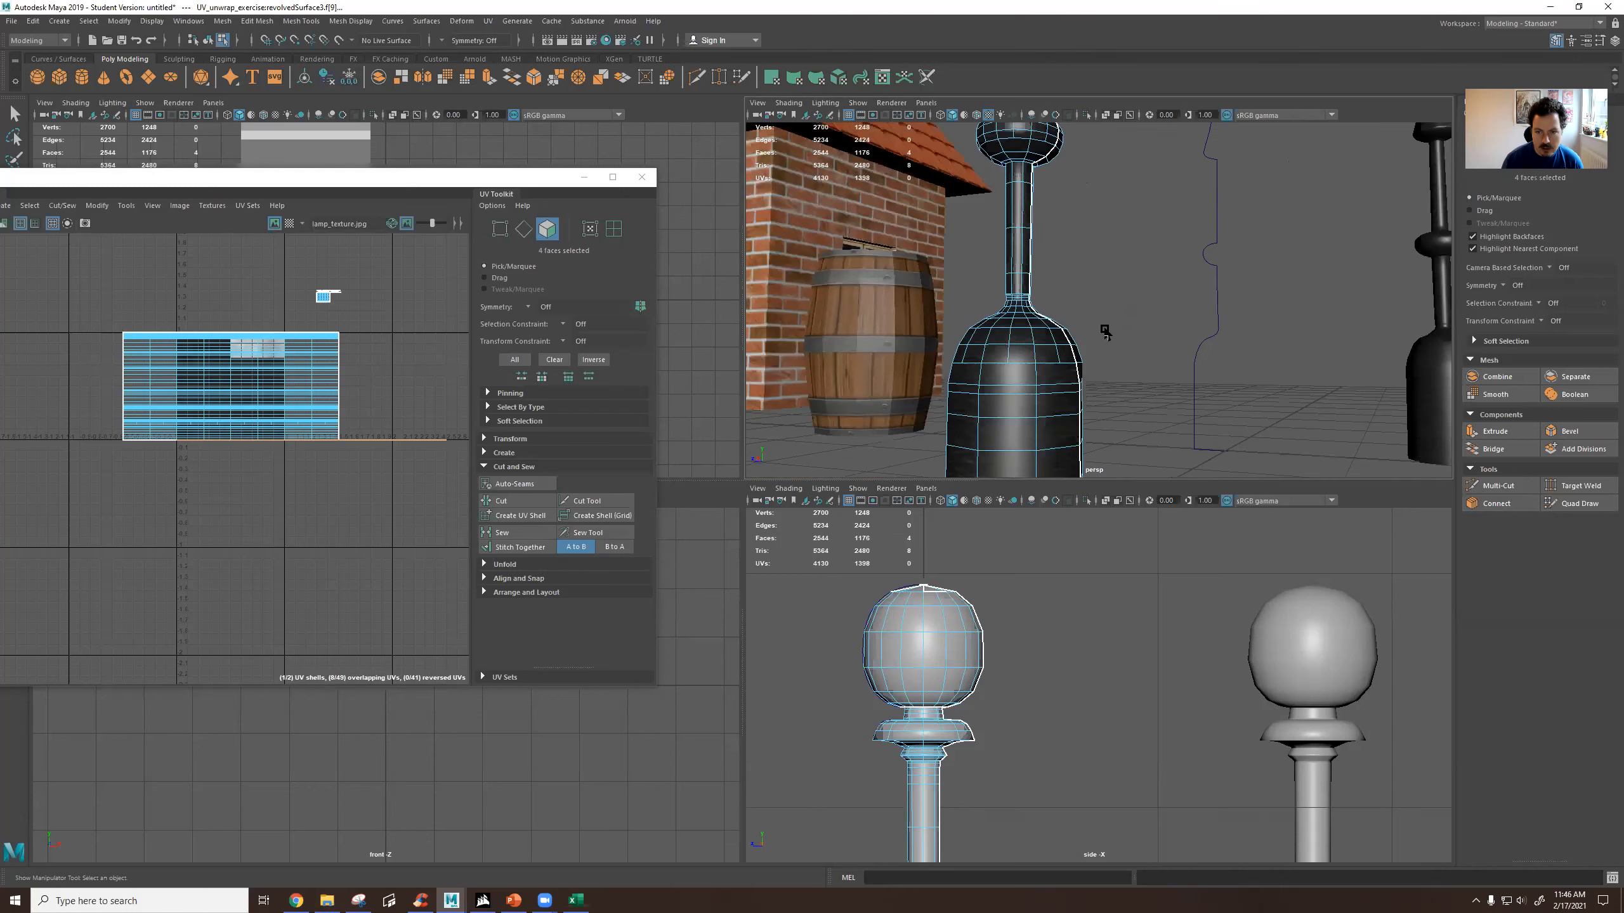
pyautogui.keyDown('alt'); pyautogui.moveTo(1105, 333); pyautogui.dragTo(1162, 74, button='middle'); pyautogui.keyUp('alt')
pyautogui.keyDown('alt'); pyautogui.moveTo(1125, 182); pyautogui.dragTo(1140, 150, button='middle'); pyautogui.keyUp('alt')
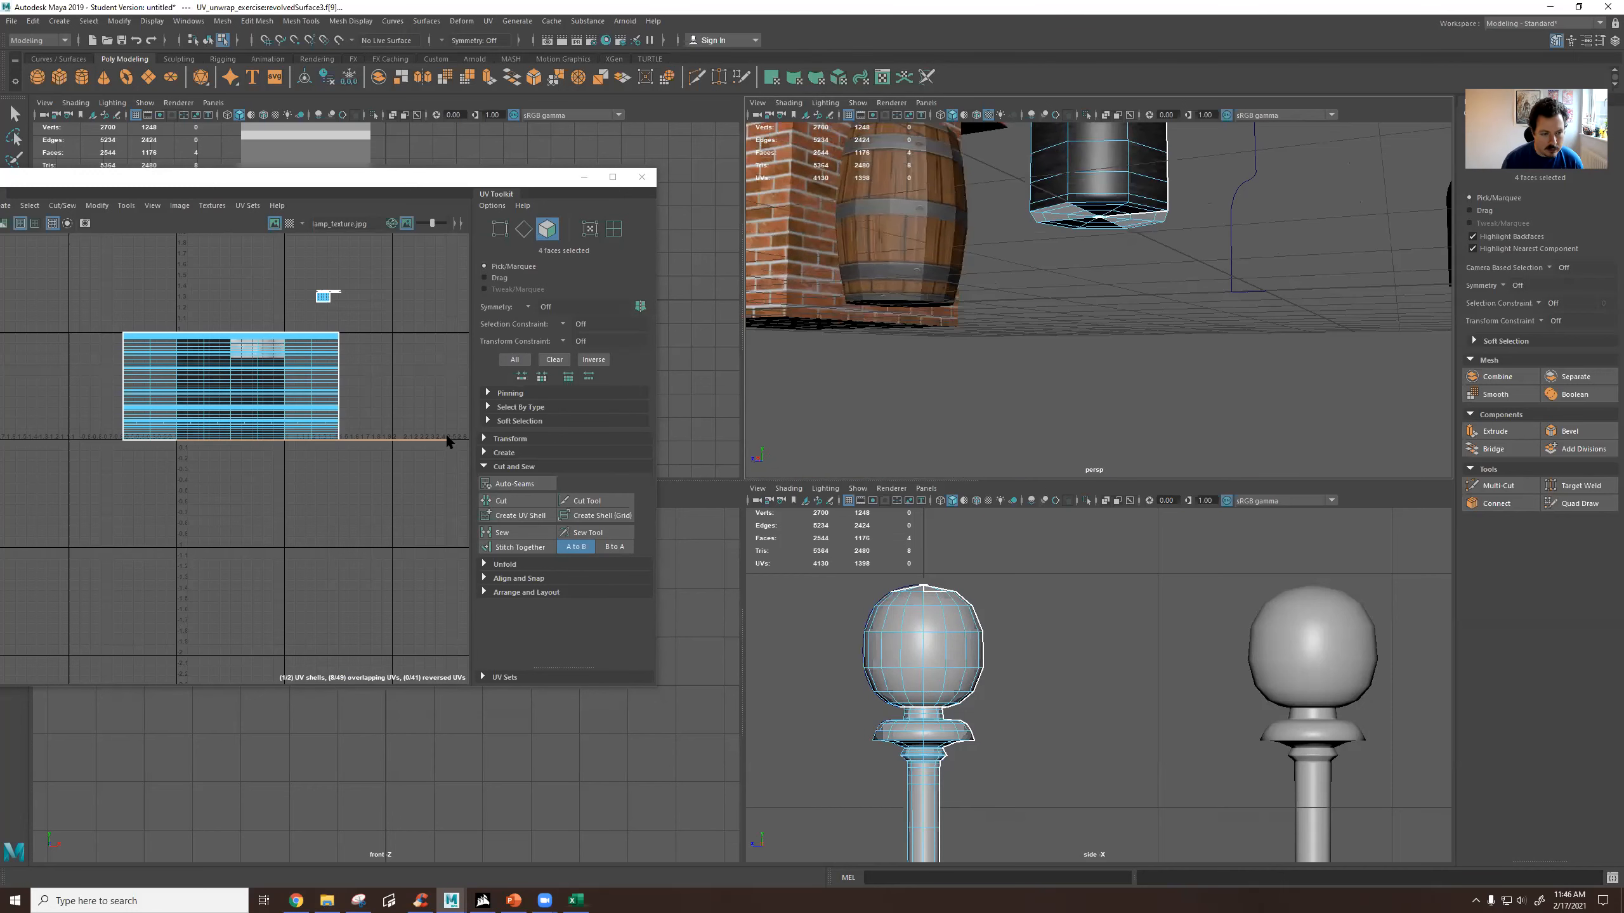
pyautogui.keyDown('alt'); pyautogui.moveTo(1085, 246); pyautogui.dragTo(1038, 465); pyautogui.keyUp('alt')
pyautogui.scroll(-5, 1038, 379)
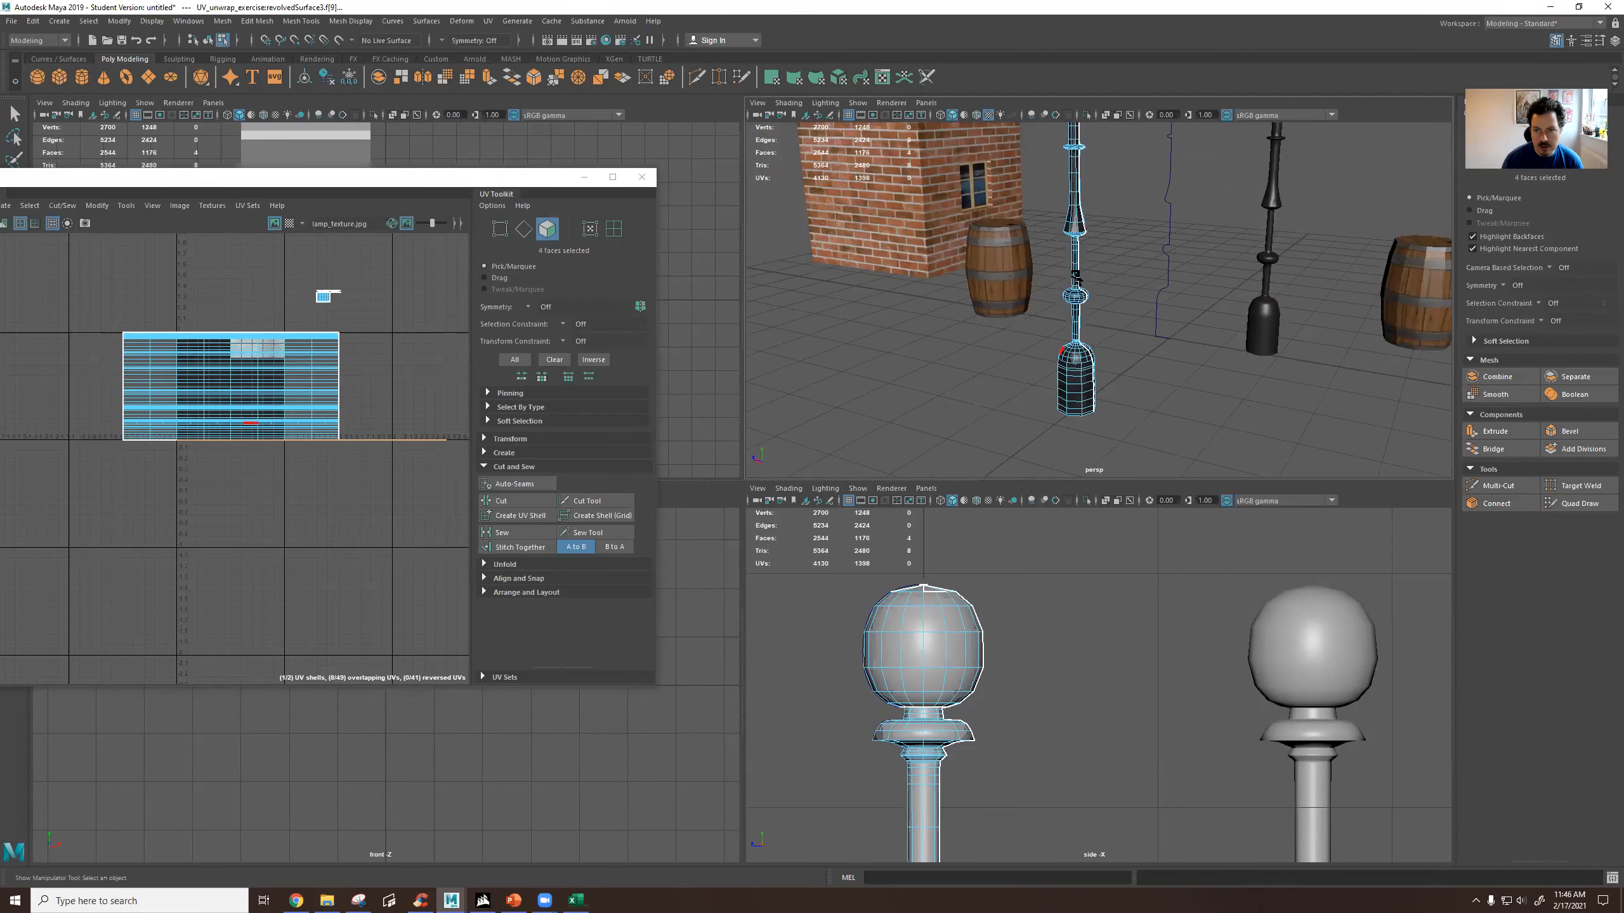
pyautogui.keyDown('alt'); pyautogui.moveTo(1076, 277); pyautogui.dragTo(1072, 446, button='middle'); pyautogui.keyUp('alt')
pyautogui.keyDown('alt'); pyautogui.moveTo(1087, 422); pyautogui.dragTo(1093, 360); pyautogui.keyUp('alt')
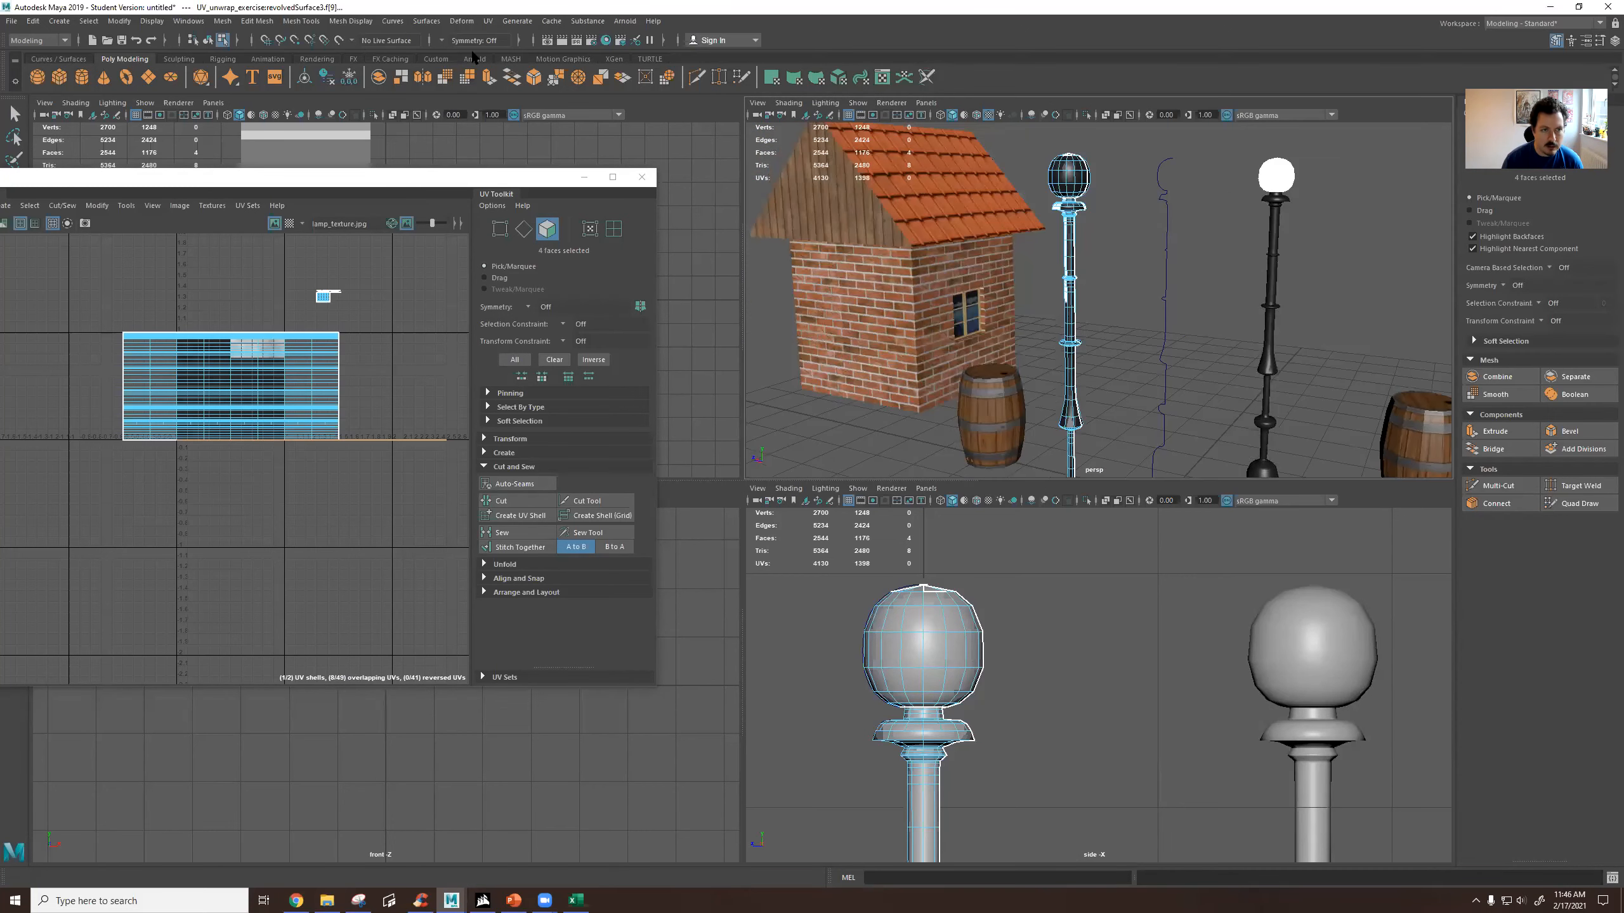
# Apply automatic UV mapping to the selected strip faces and move the resulting shells below the rest of the layout.
pyautogui.click(487, 21)
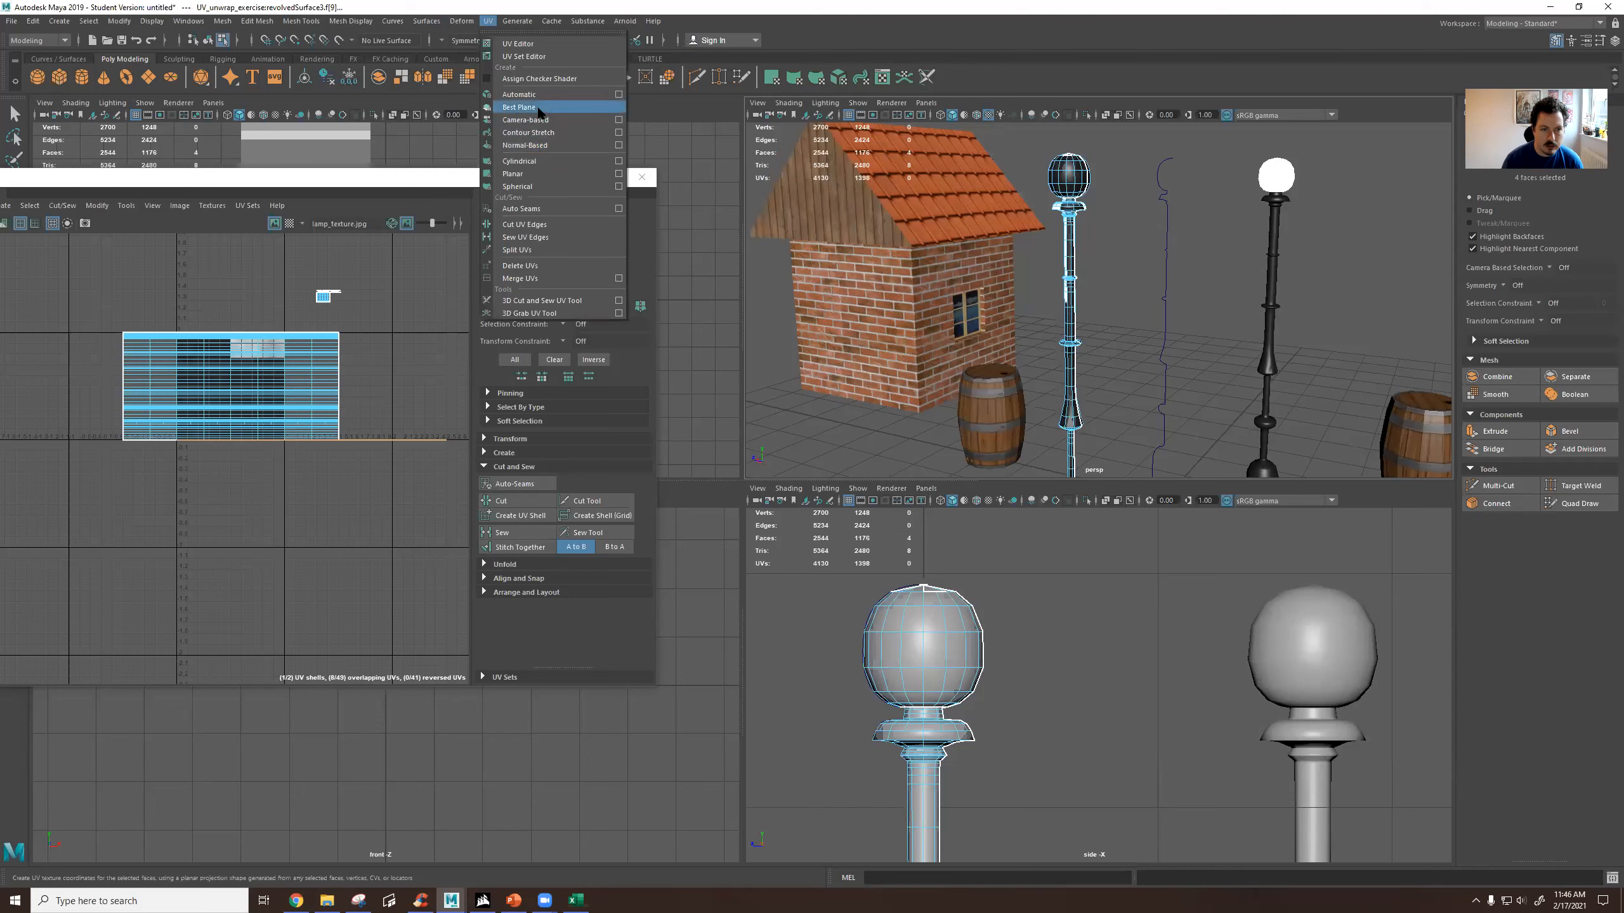
pyautogui.click(511, 97)
pyautogui.press('w')
pyautogui.moveTo(231, 388); pyautogui.dragTo(286, 556)
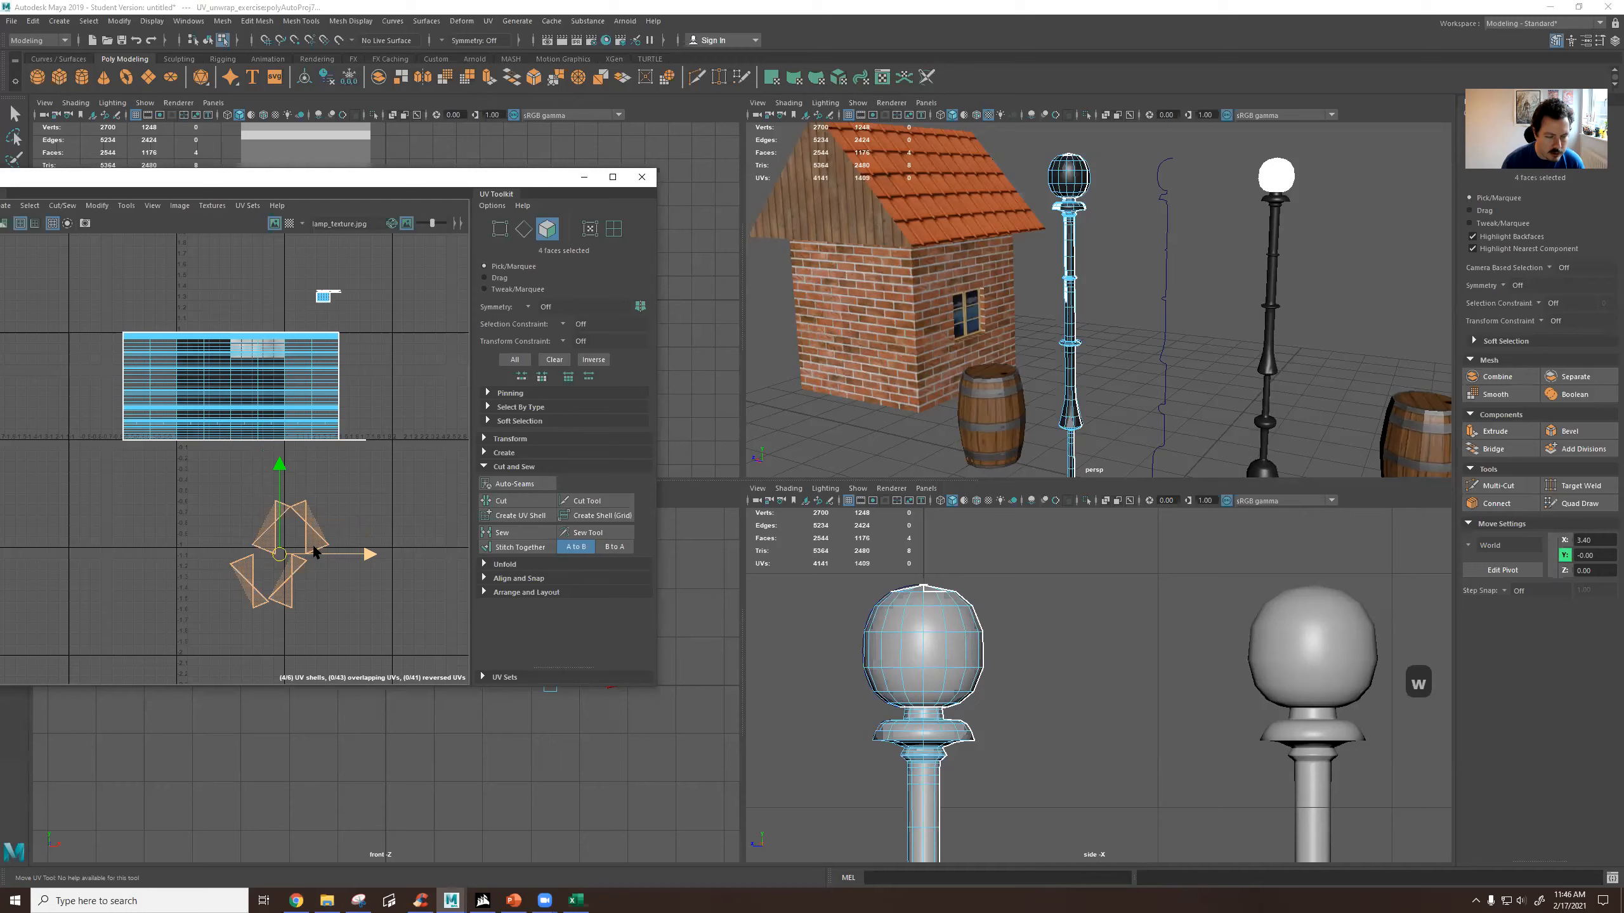
# Select a face at the very top of the globe and frame it in the perspective view.
pyautogui.keyDown('alt'); pyautogui.moveTo(1113, 247); pyautogui.dragTo(1106, 256); pyautogui.keyUp('alt')
pyautogui.keyDown('alt'); pyautogui.moveTo(1107, 243); pyautogui.dragTo(1094, 285, button='middle'); pyautogui.keyUp('alt')
pyautogui.scroll(6, 1077, 275)
pyautogui.keyDown('alt'); pyautogui.moveTo(1051, 198); pyautogui.dragTo(1066, 264, button='middle'); pyautogui.keyUp('alt')
pyautogui.scroll(5, 1065, 261)
pyautogui.scroll(-2, 1064, 259)
pyautogui.scroll(3, 1036, 205)
pyautogui.scroll(-3, 1035, 209)
pyautogui.keyDown('alt'); pyautogui.moveTo(1040, 229); pyautogui.dragTo(1043, 234); pyautogui.keyUp('alt')
pyautogui.click(1043, 235)
pyautogui.click(1051, 242)
pyautogui.press('f')
# Select the ring of vertices around the small opening at the globe's top and scale them together to a single point.
pyautogui.keyDown('alt'); pyautogui.moveTo(1035, 238); pyautogui.dragTo(1232, 227); pyautogui.keyUp('alt')
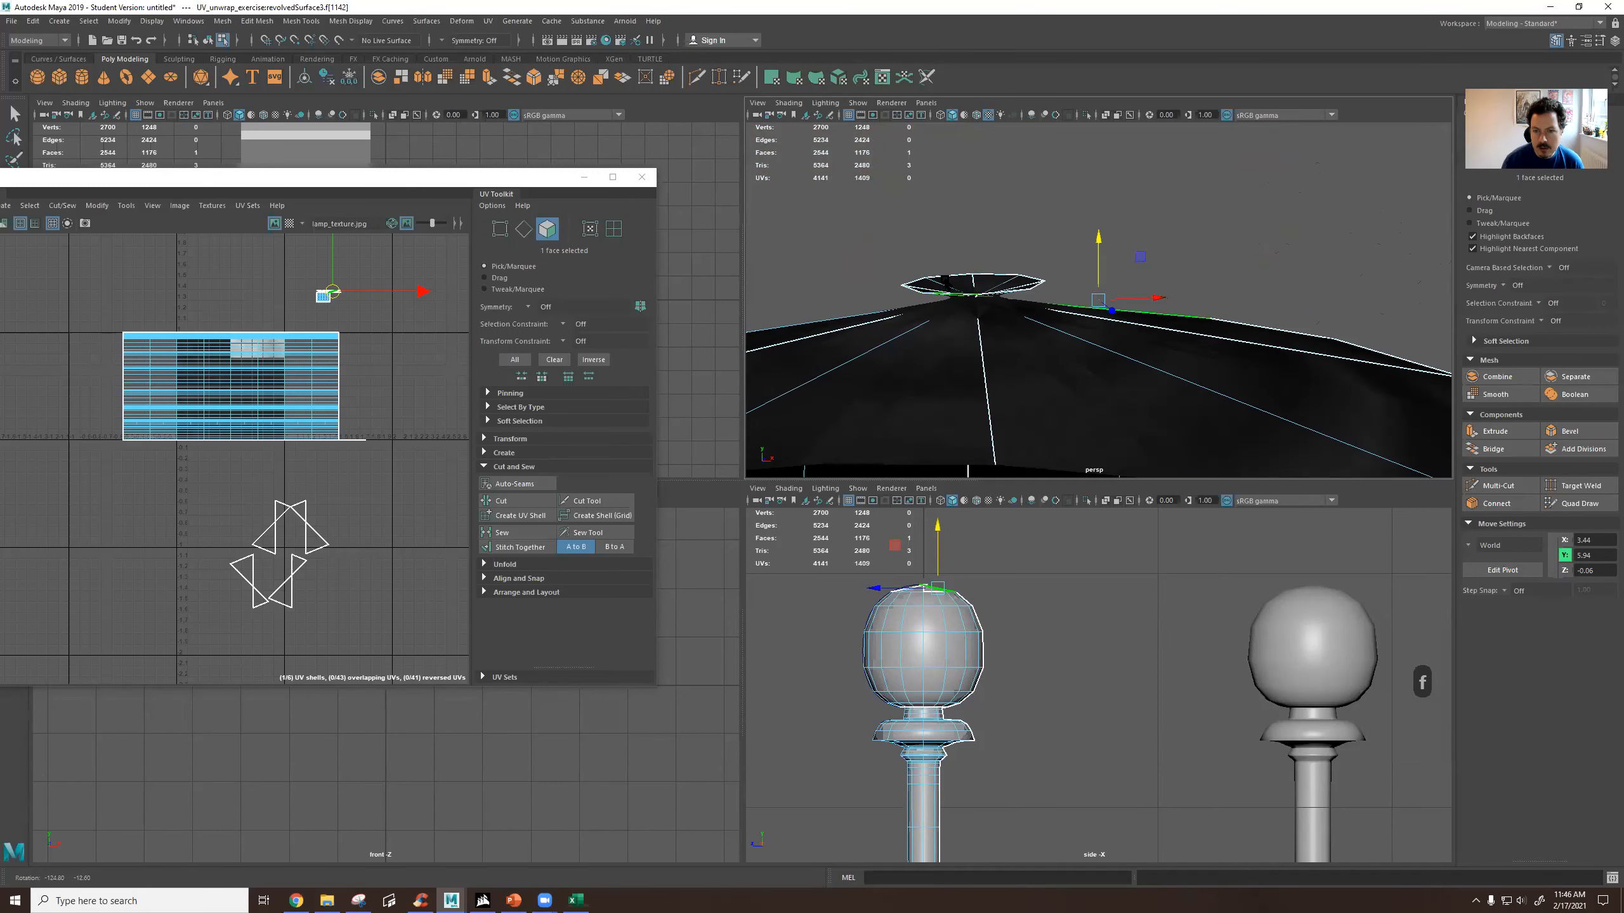
pyautogui.moveTo(967, 282); pyautogui.dragTo(930, 283, button='right')
pyautogui.moveTo(863, 234); pyautogui.dragTo(935, 396)
pyautogui.press('r')
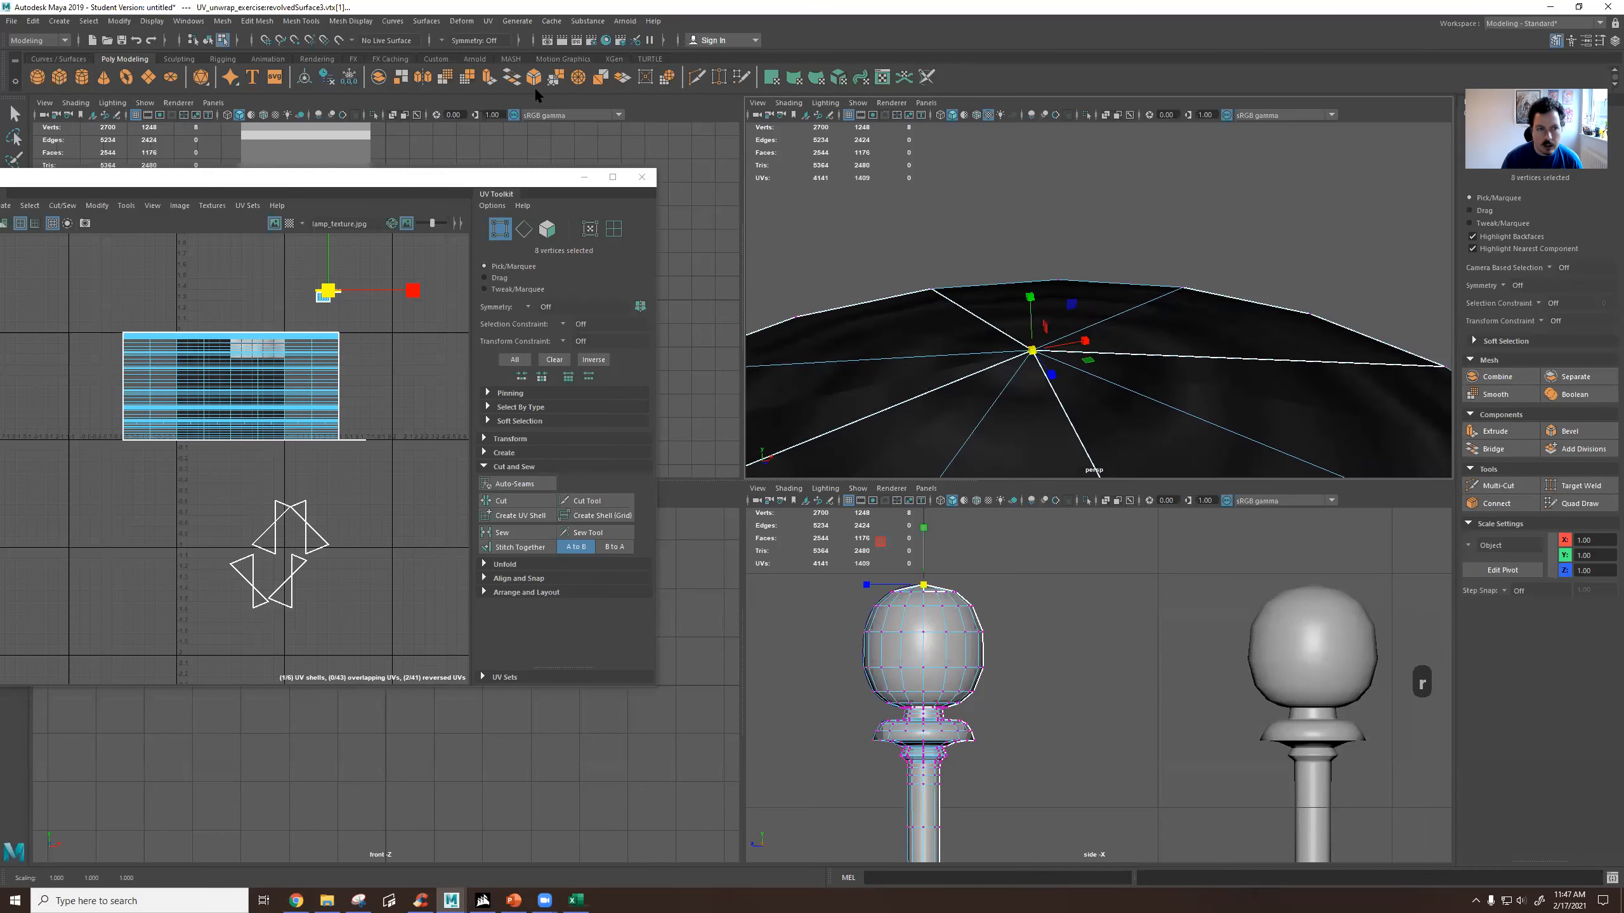
# Merge the collapsed vertices at the globe's top and select the resulting centre vertex.
pyautogui.click(312, 22)
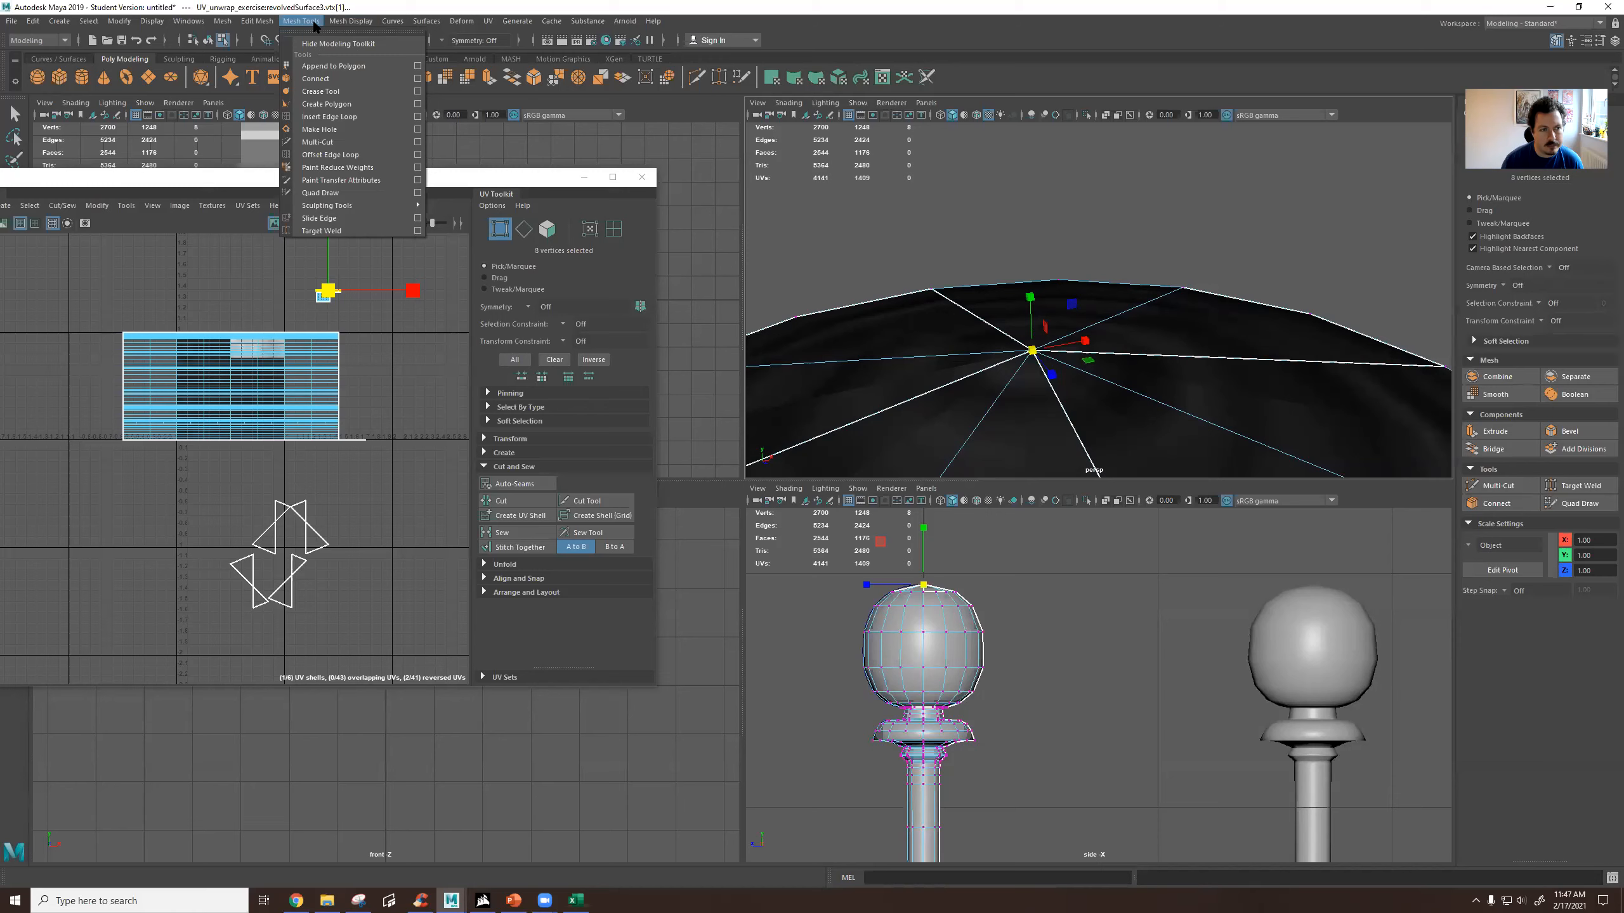
pyautogui.moveTo(260, 24)
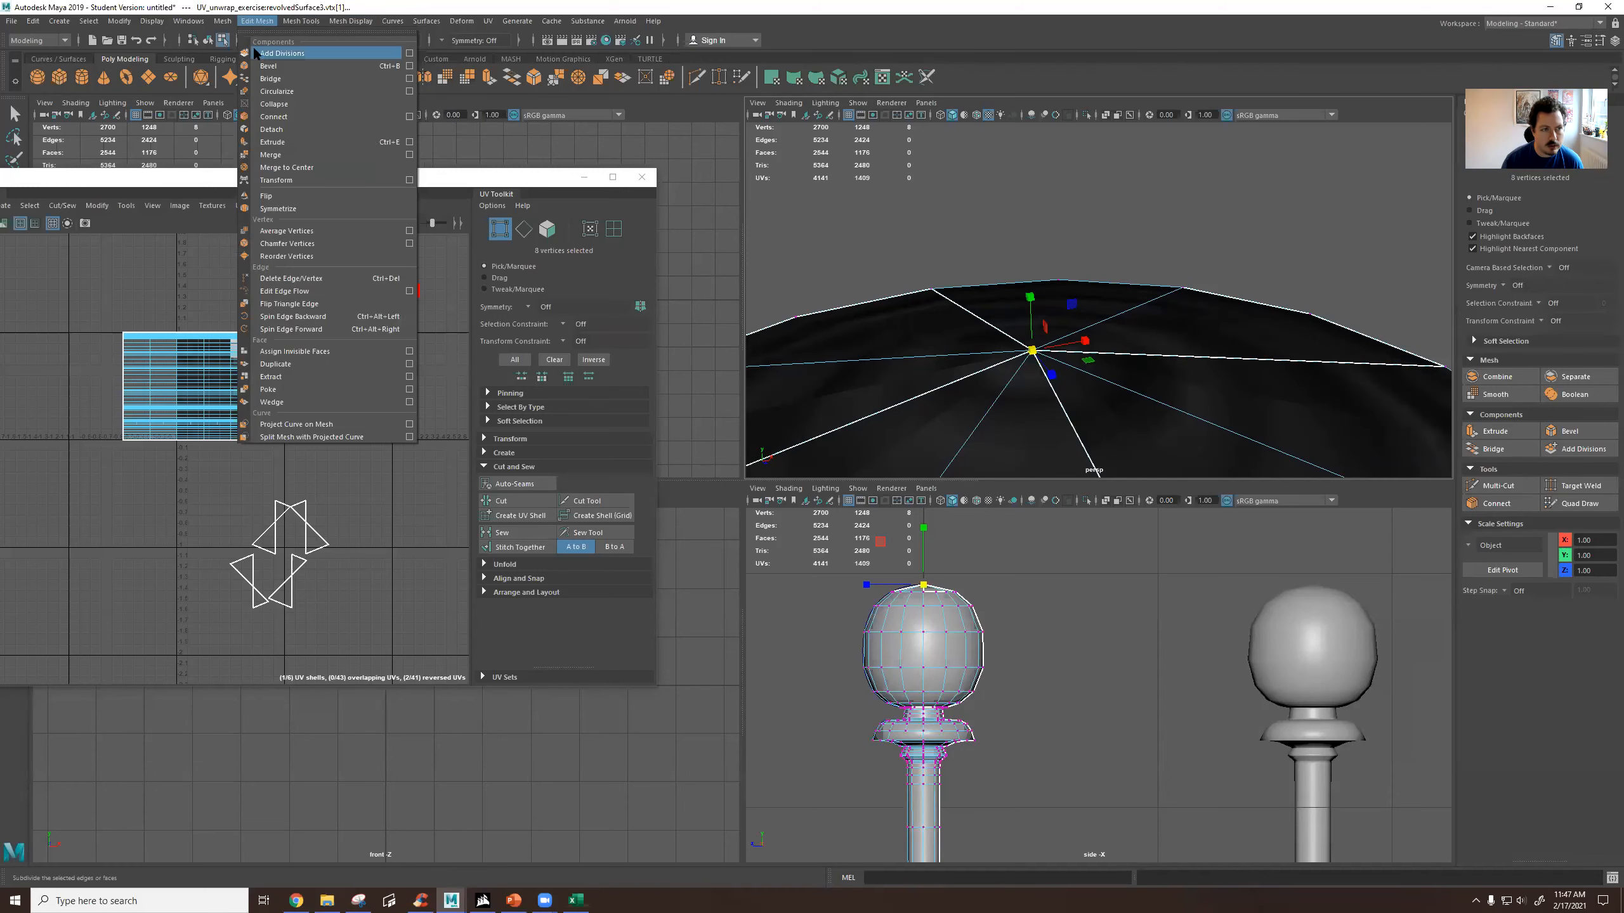
pyautogui.click(300, 156)
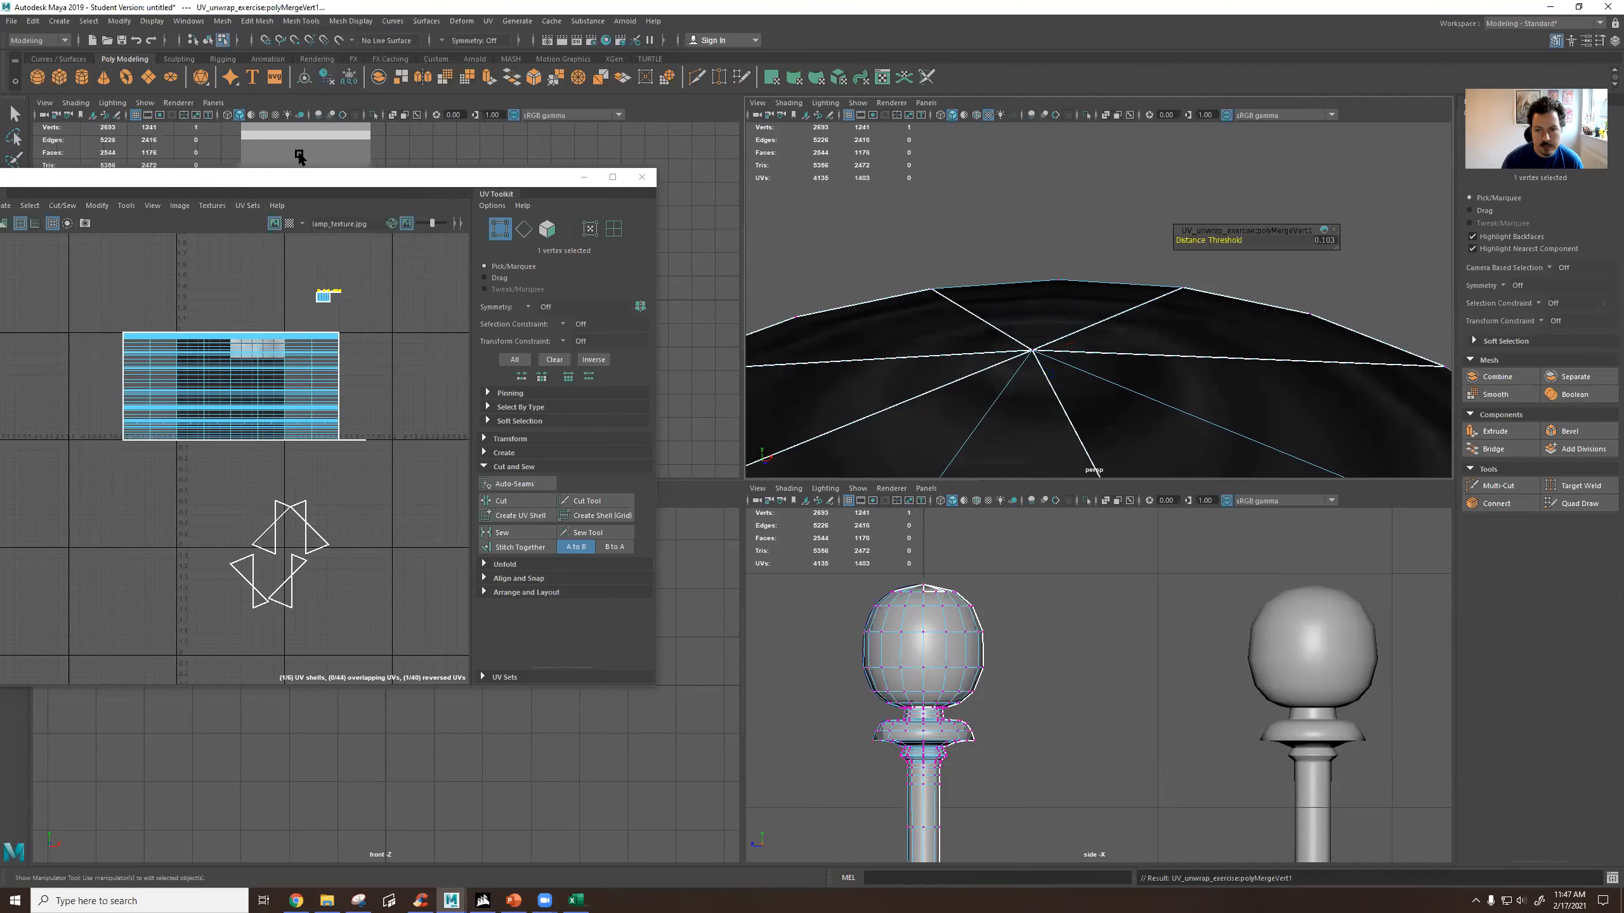
pyautogui.click(1030, 352)
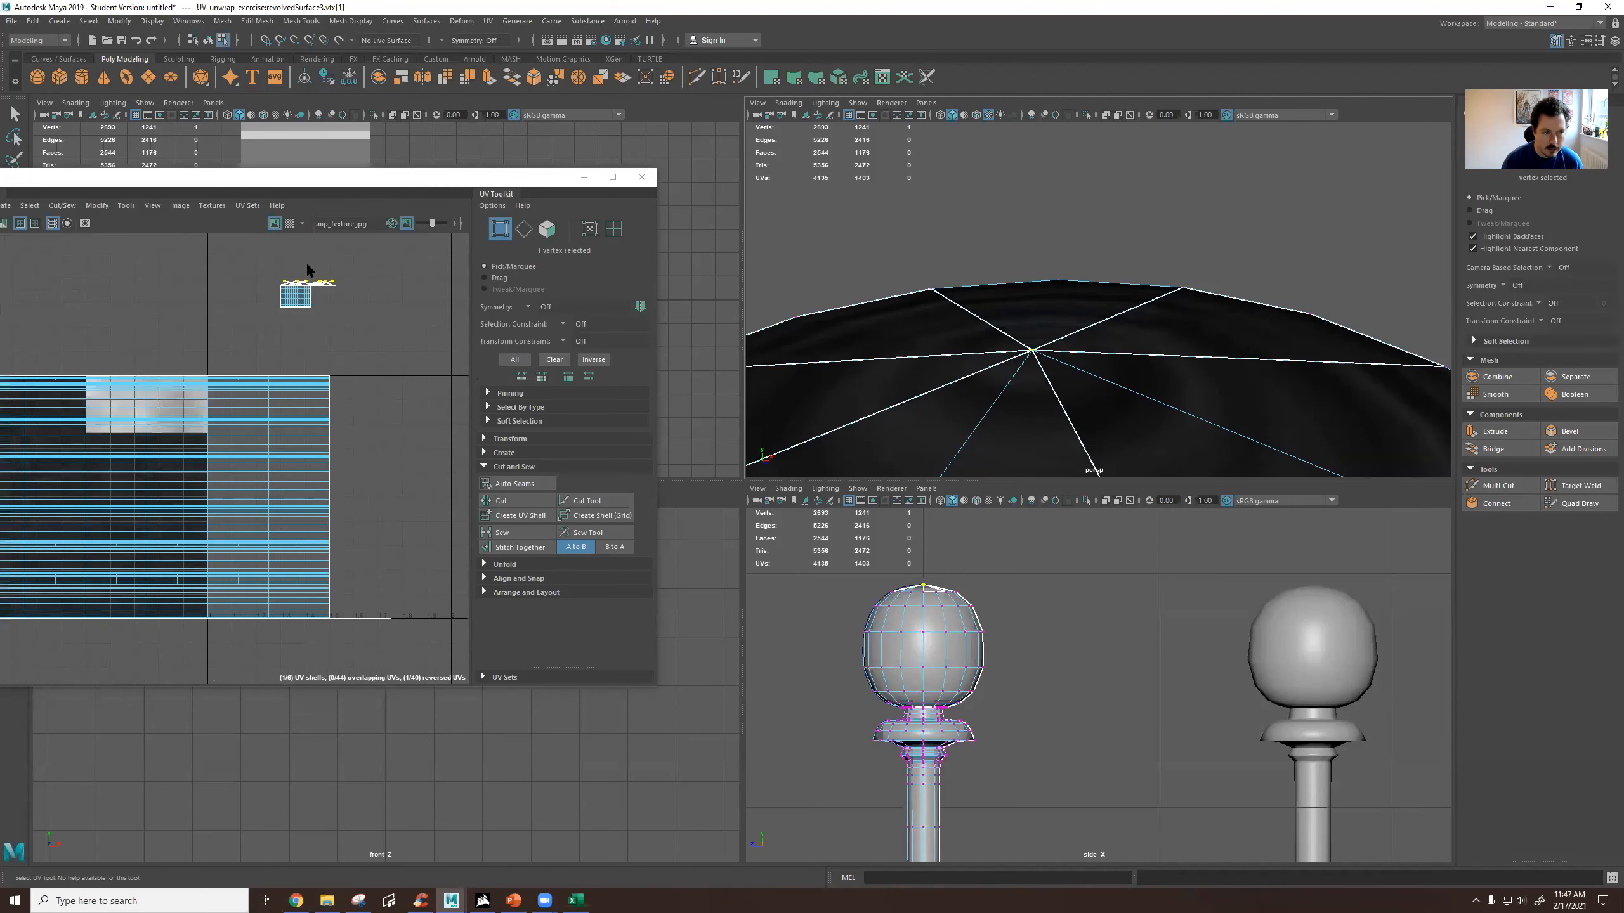
# Select the globe's faces in the UV layout and apply a spherical UV projection to them.
pyautogui.moveTo(279, 350); pyautogui.dragTo(280, 380, button='right')
pyautogui.moveTo(151, 290); pyautogui.dragTo(439, 474)
pyautogui.click(489, 20)
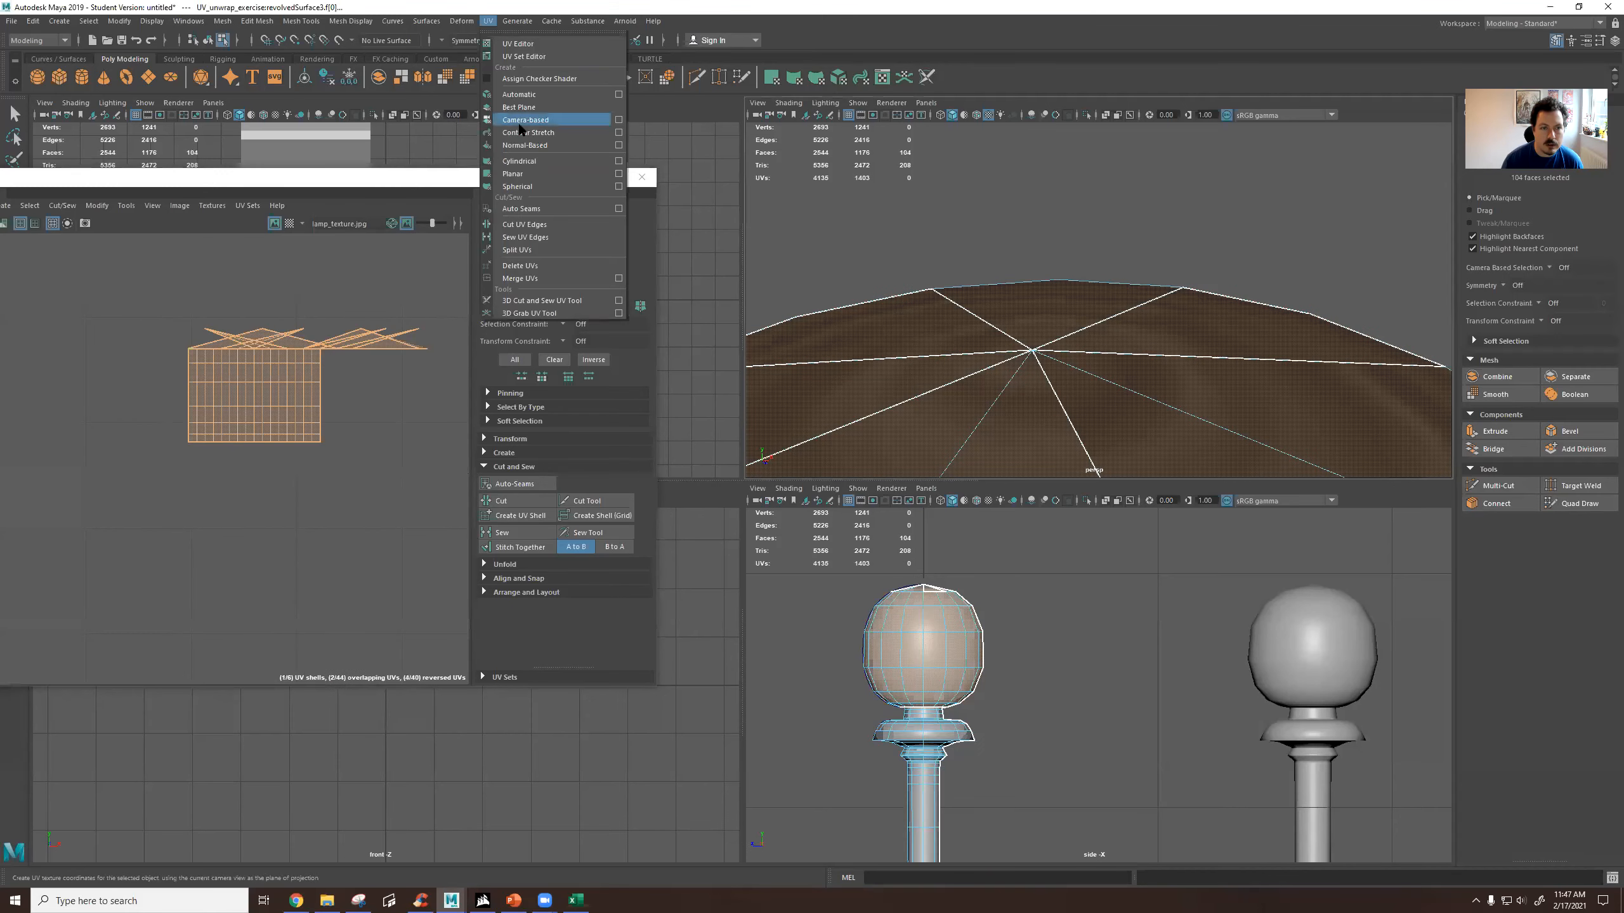
pyautogui.click(526, 180)
# Scale down the globe's new UV shell and move it above the post's shell, clear of the rest of the layout.
pyautogui.scroll(-8, 256, 486)
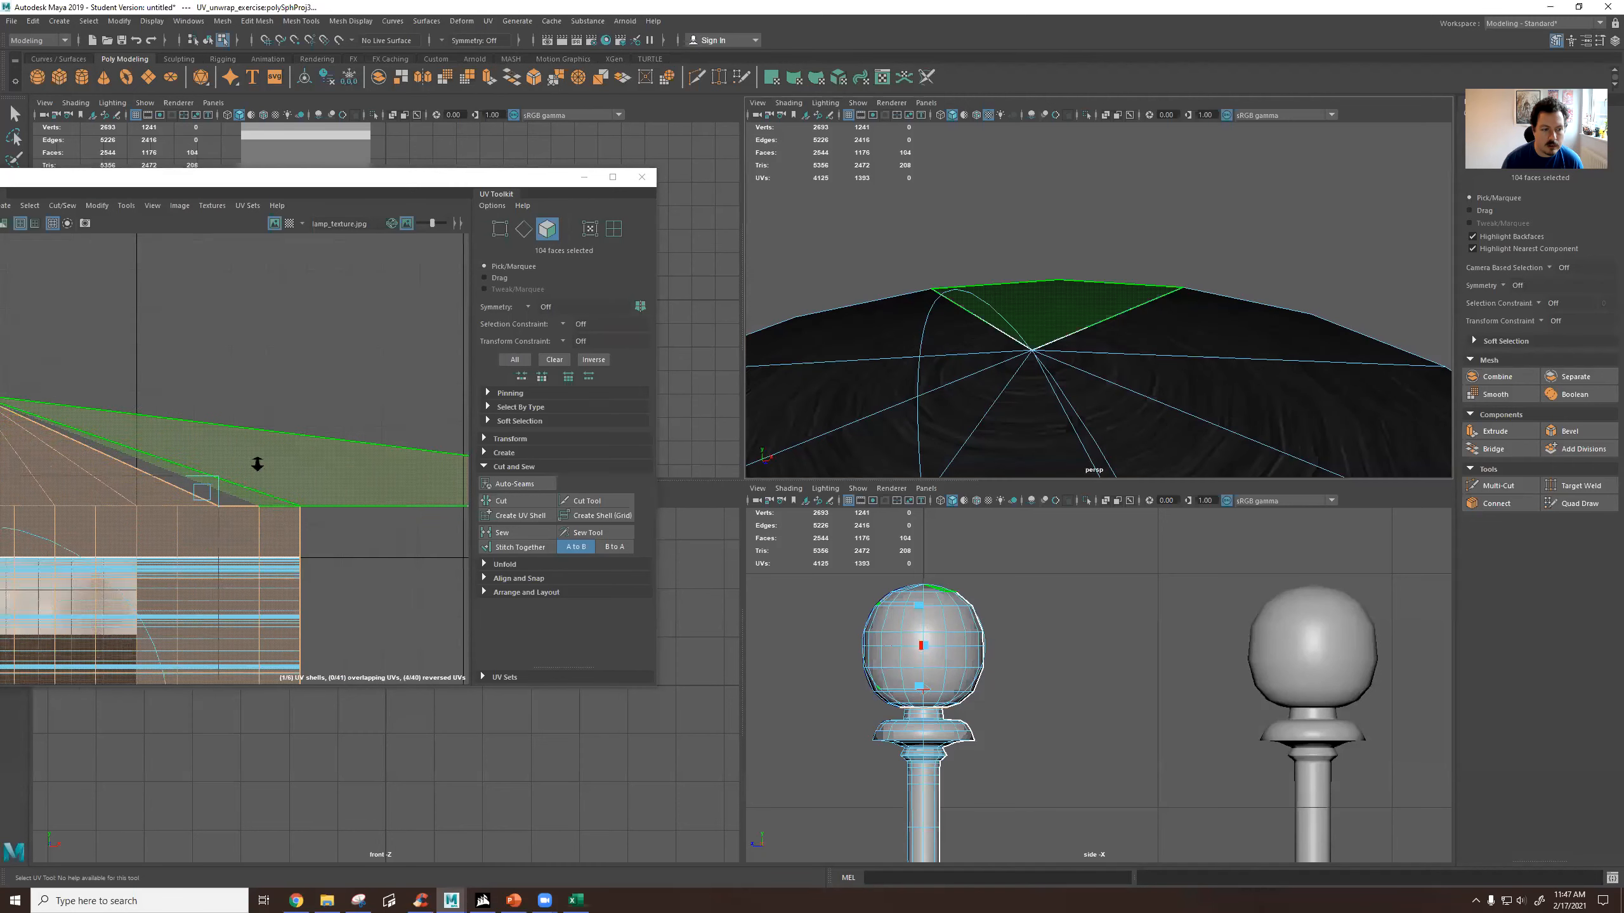
pyautogui.press('r')
pyautogui.moveTo(200, 545); pyautogui.dragTo(189, 552)
pyautogui.press('w')
pyautogui.moveTo(262, 512); pyautogui.dragTo(283, 435)
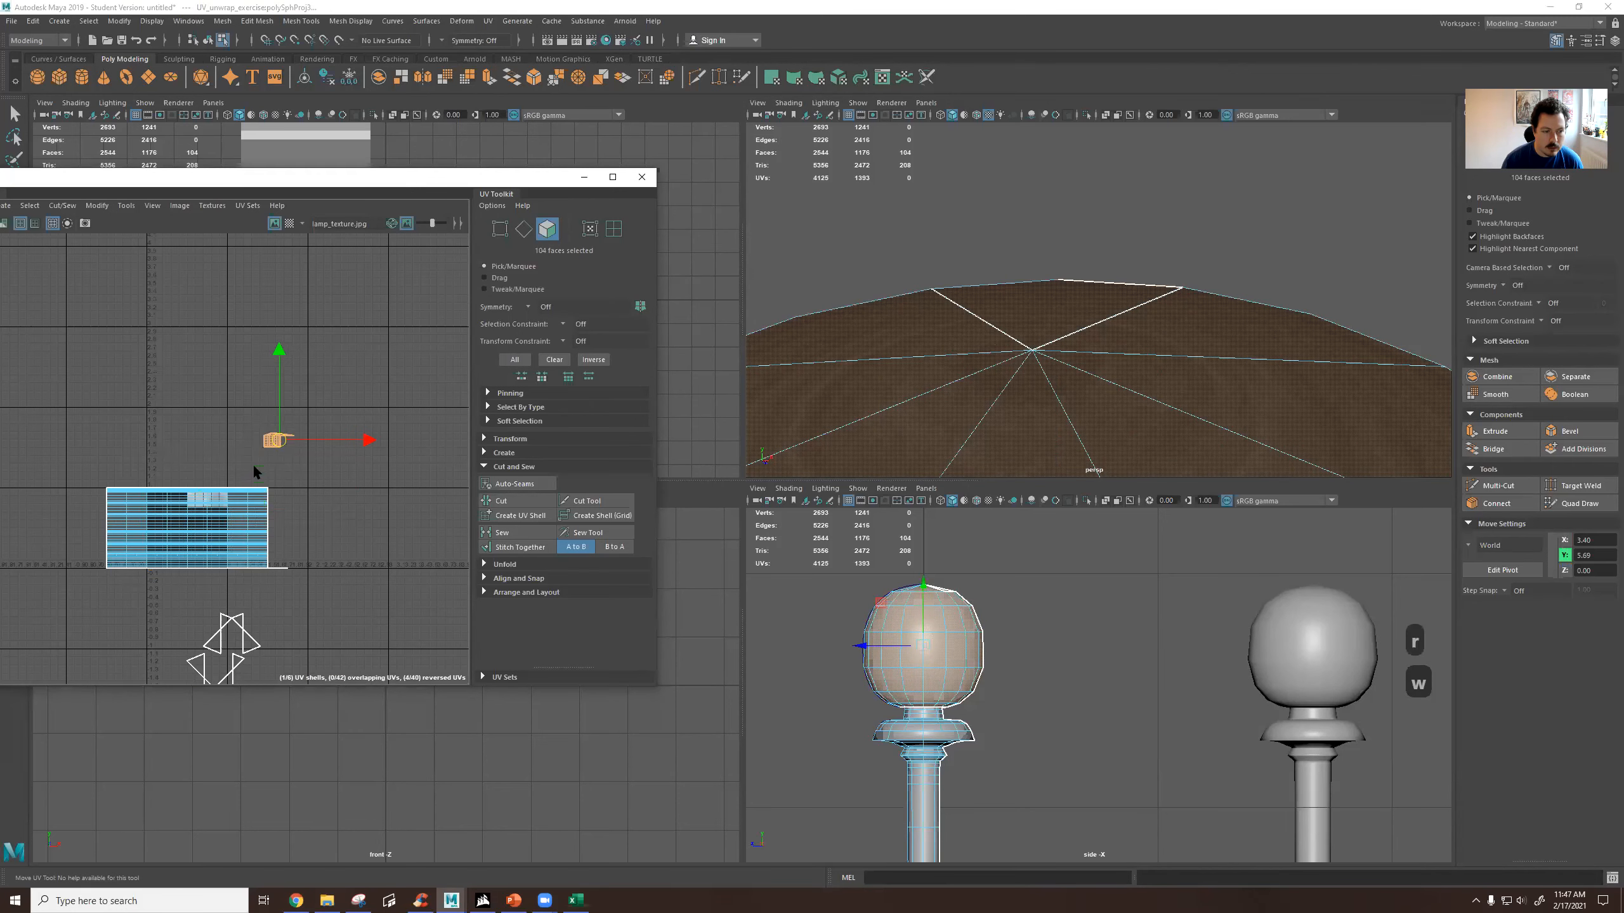
# Select the post's UV shell and scale it narrower horizontally over the lamp texture.
pyautogui.moveTo(87, 478); pyautogui.dragTo(311, 581)
pyautogui.scroll(5, 195, 560)
pyautogui.press('r')
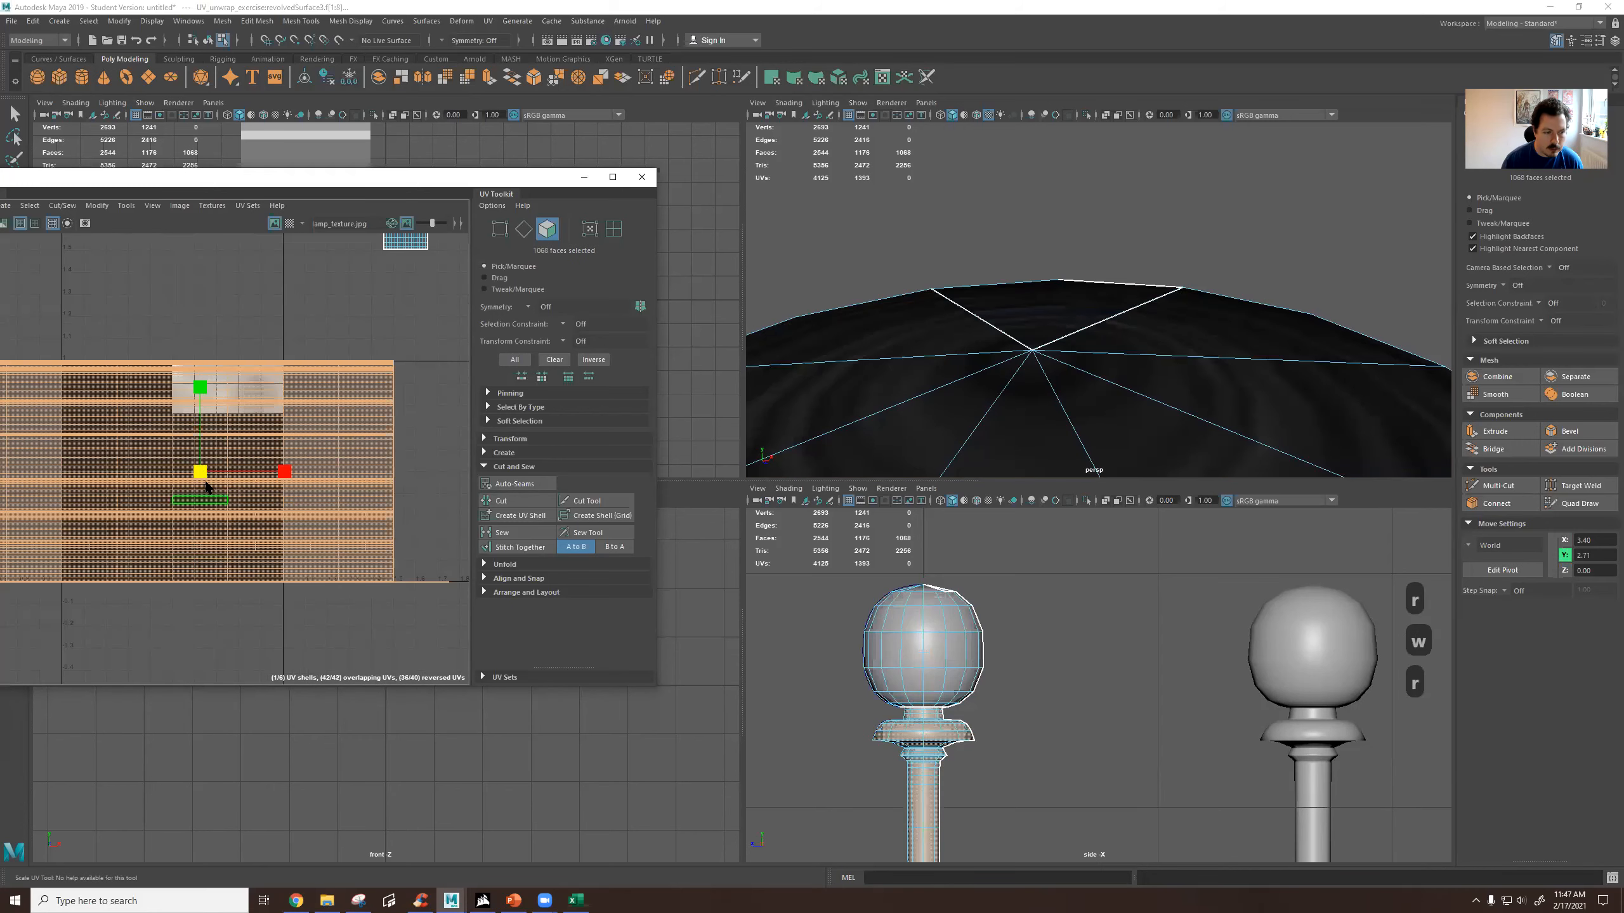
pyautogui.moveTo(282, 471); pyautogui.dragTo(221, 472)
pyautogui.press('w')
pyautogui.scroll(-10, 1097, 319)
# Clear the selection and examine the textured lamp posts together with the houses and barrels in the perspective view.
pyautogui.click(1276, 330)
pyautogui.keyDown('alt'); pyautogui.moveTo(1276, 330); pyautogui.dragTo(1183, 340); pyautogui.keyUp('alt')
pyautogui.scroll(5, 1184, 340)
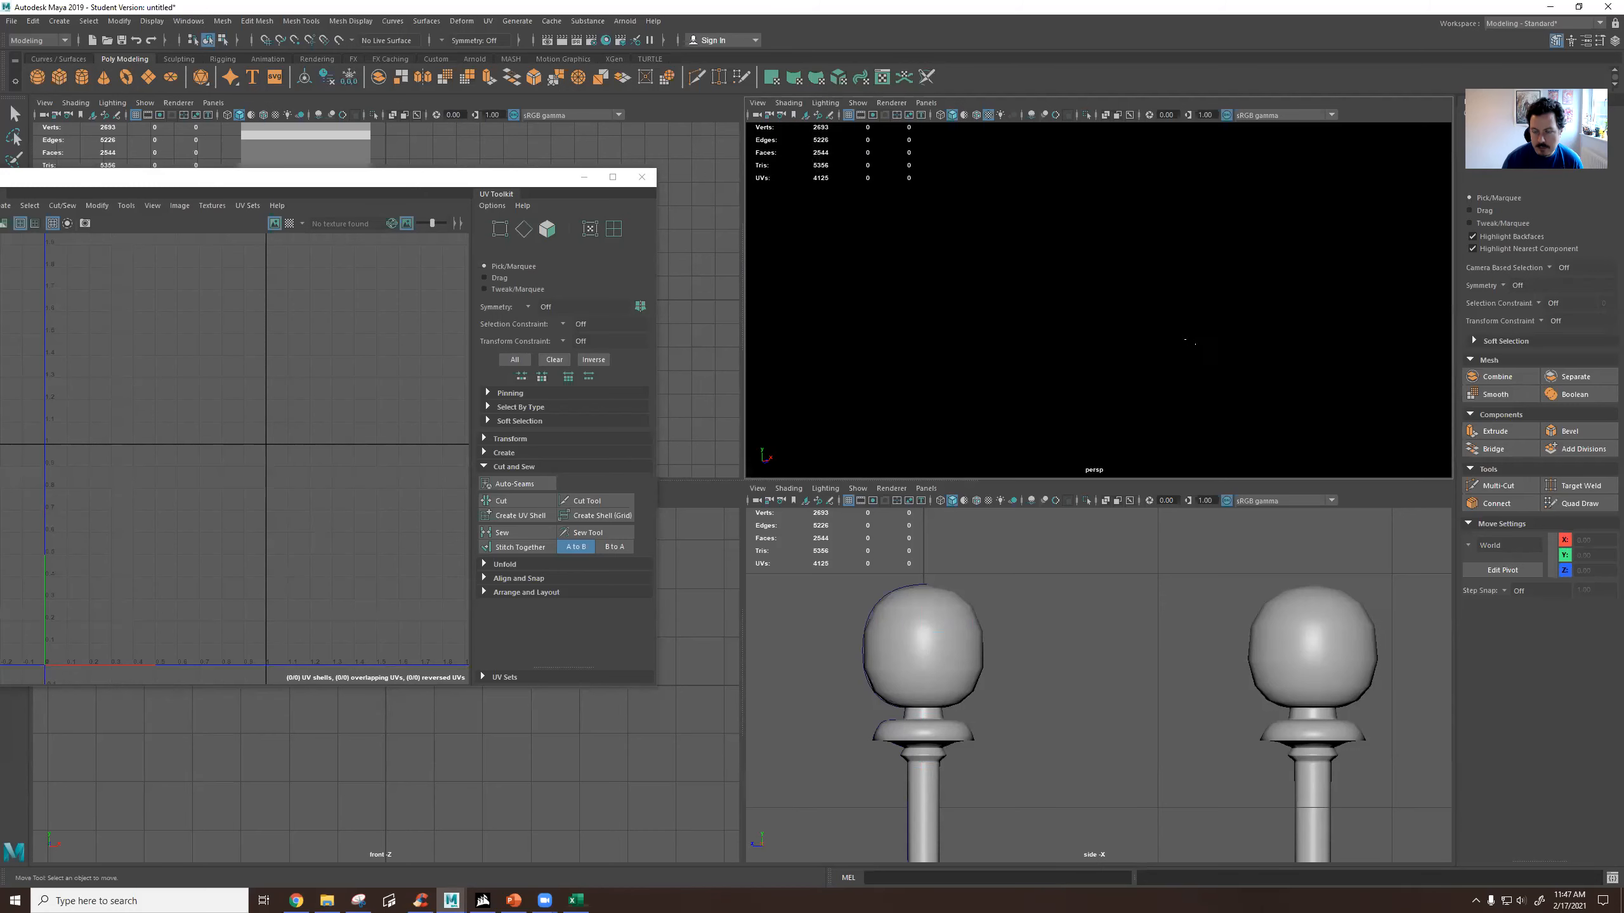
pyautogui.scroll(-10, 1180, 338)
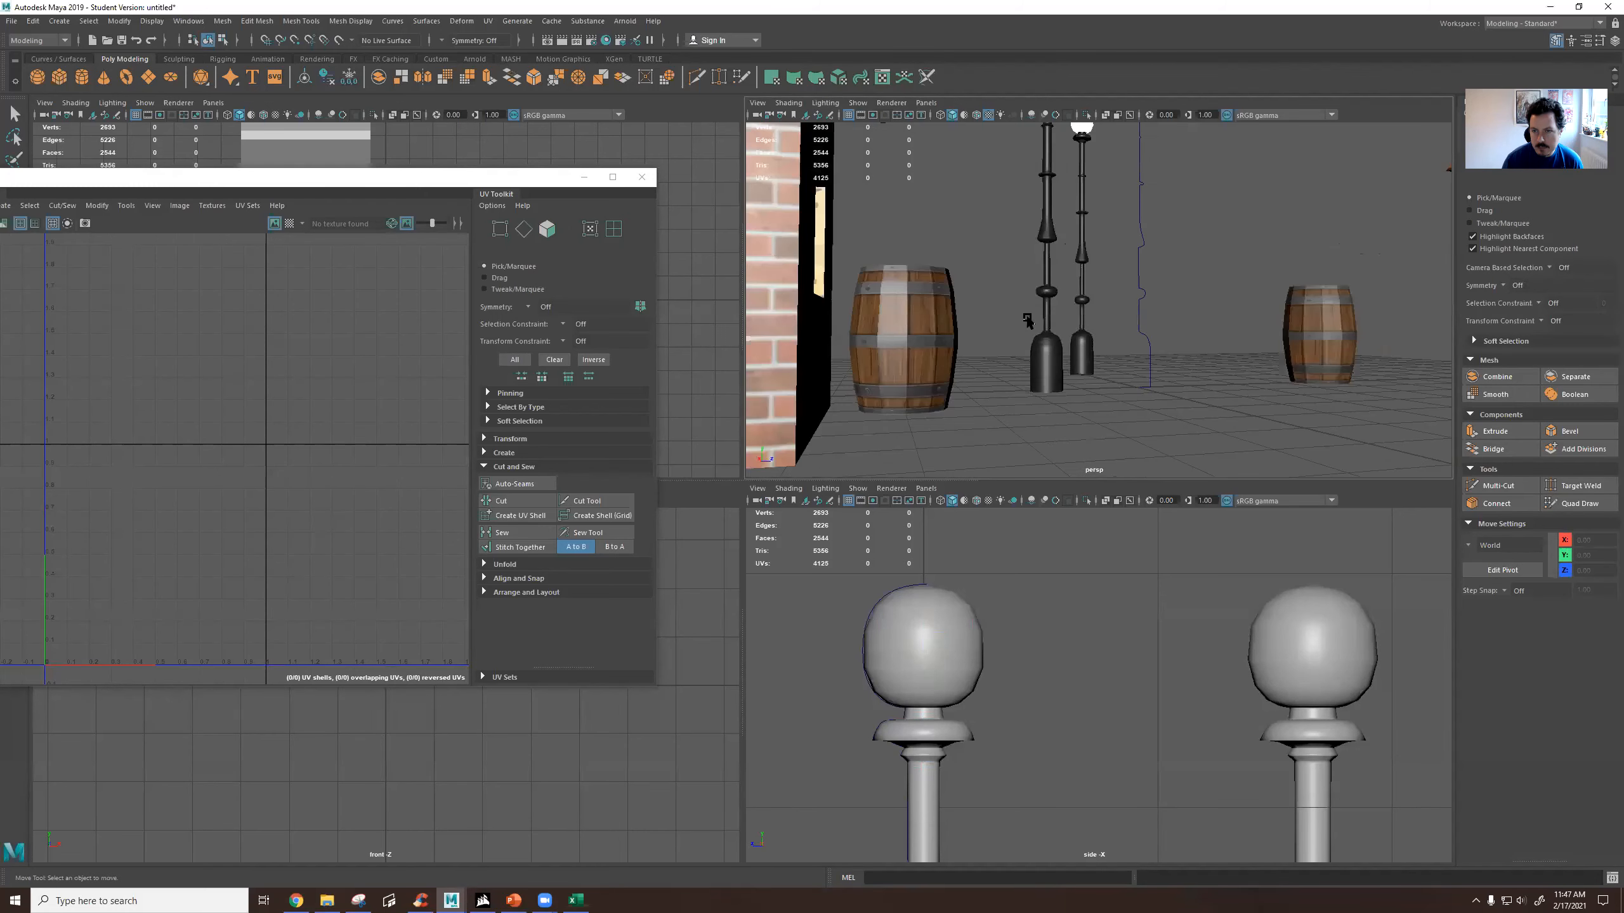
pyautogui.keyDown('alt'); pyautogui.moveTo(1080, 306); pyautogui.dragTo(1098, 325); pyautogui.keyUp('alt')
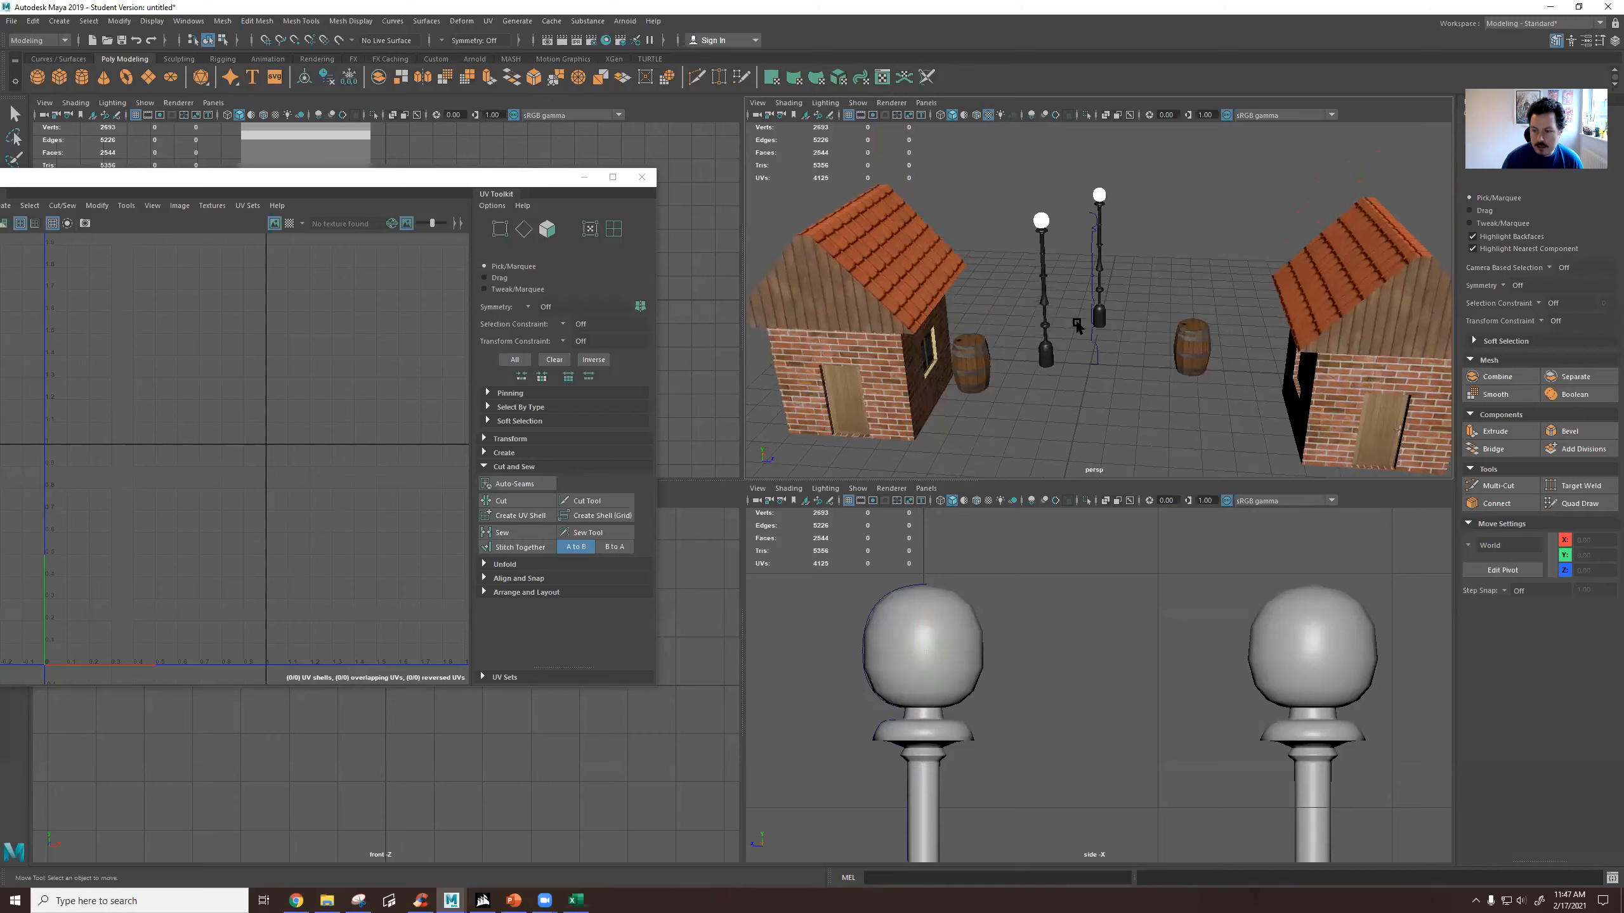
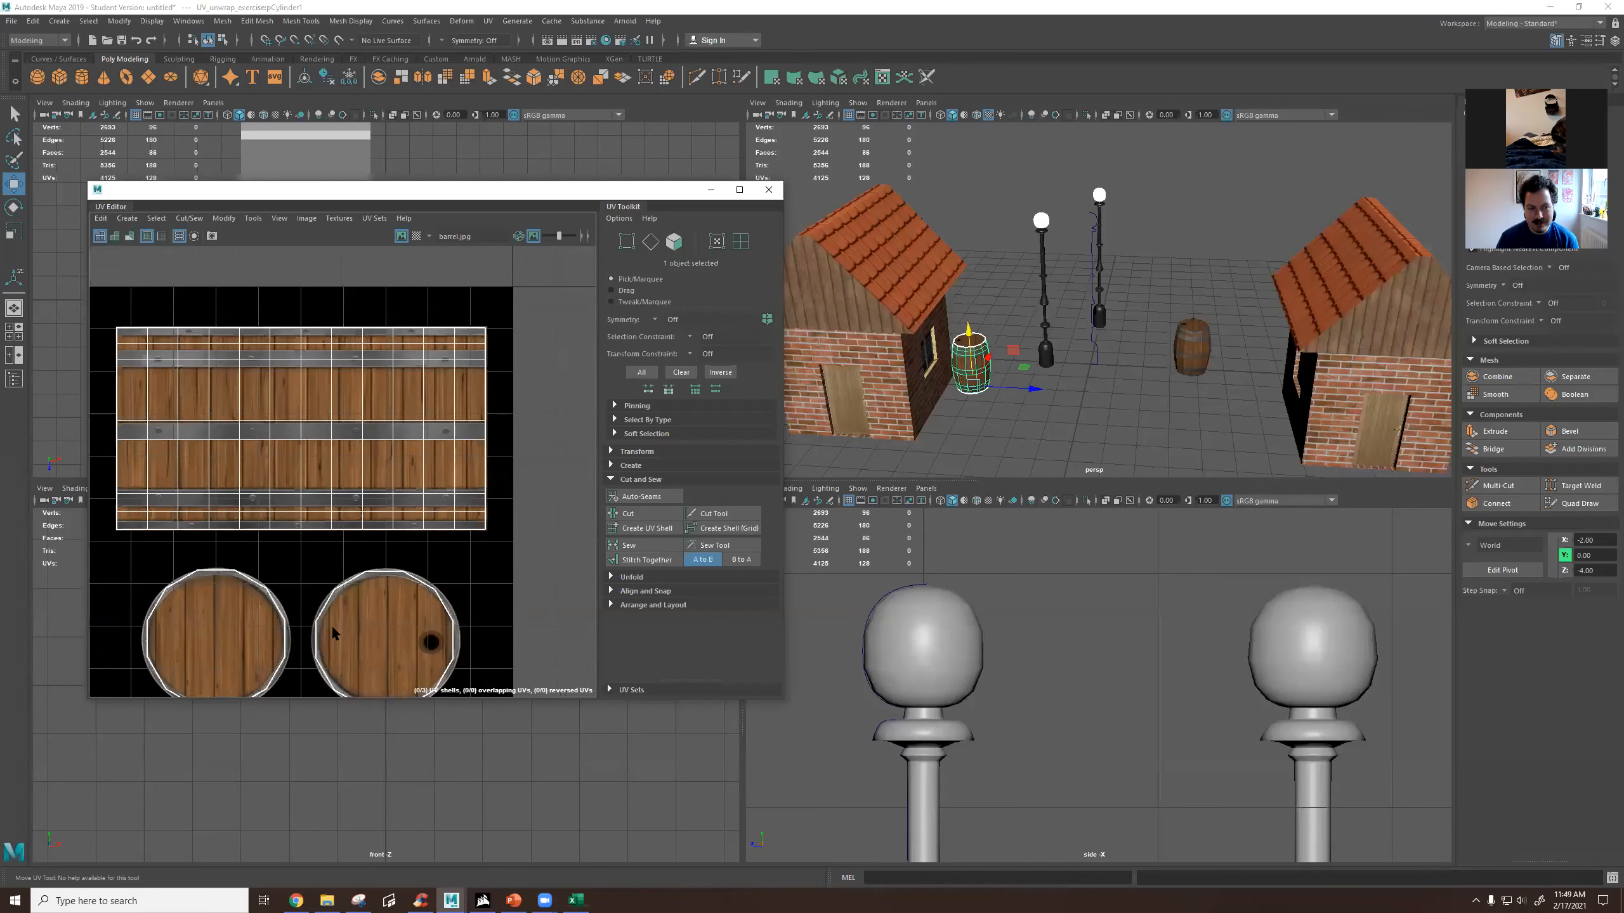
# Examine the barrel's UV shells laid out over its wood and metal texture.
pyautogui.scroll(-1, 332, 619)
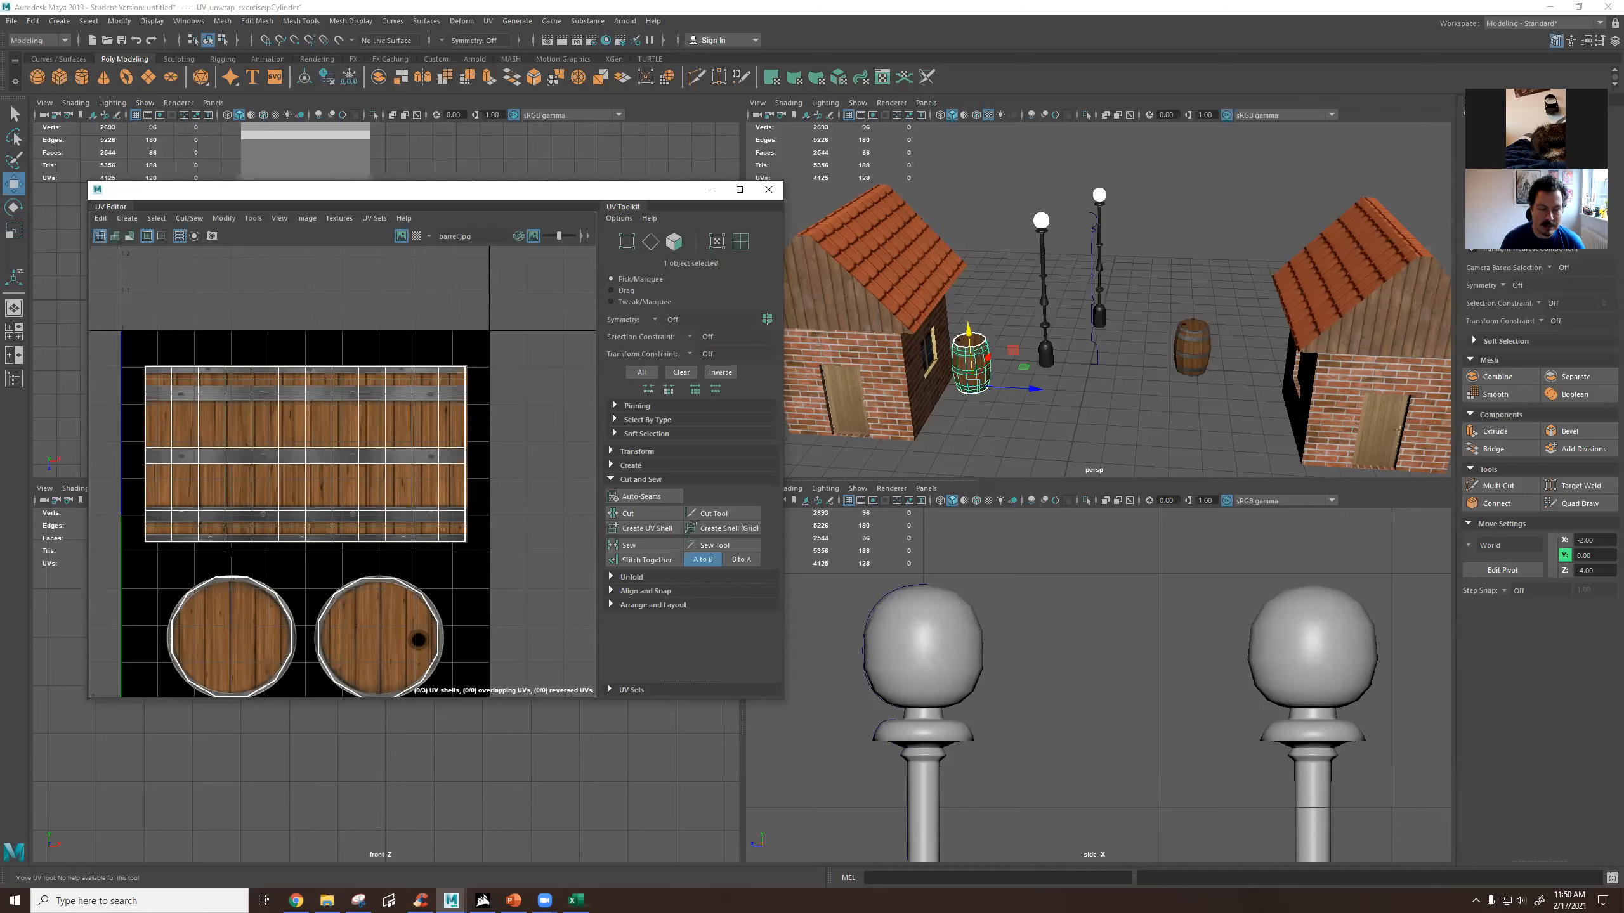
pyautogui.scroll(-2, 358, 510)
pyautogui.moveTo(201, 394); pyautogui.dragTo(448, 530)
# Select the house's roof faces and inspect where their UVs sit on the house texture.
pyautogui.rightClick(933, 264)
pyautogui.click(932, 297)
pyautogui.click(892, 305)
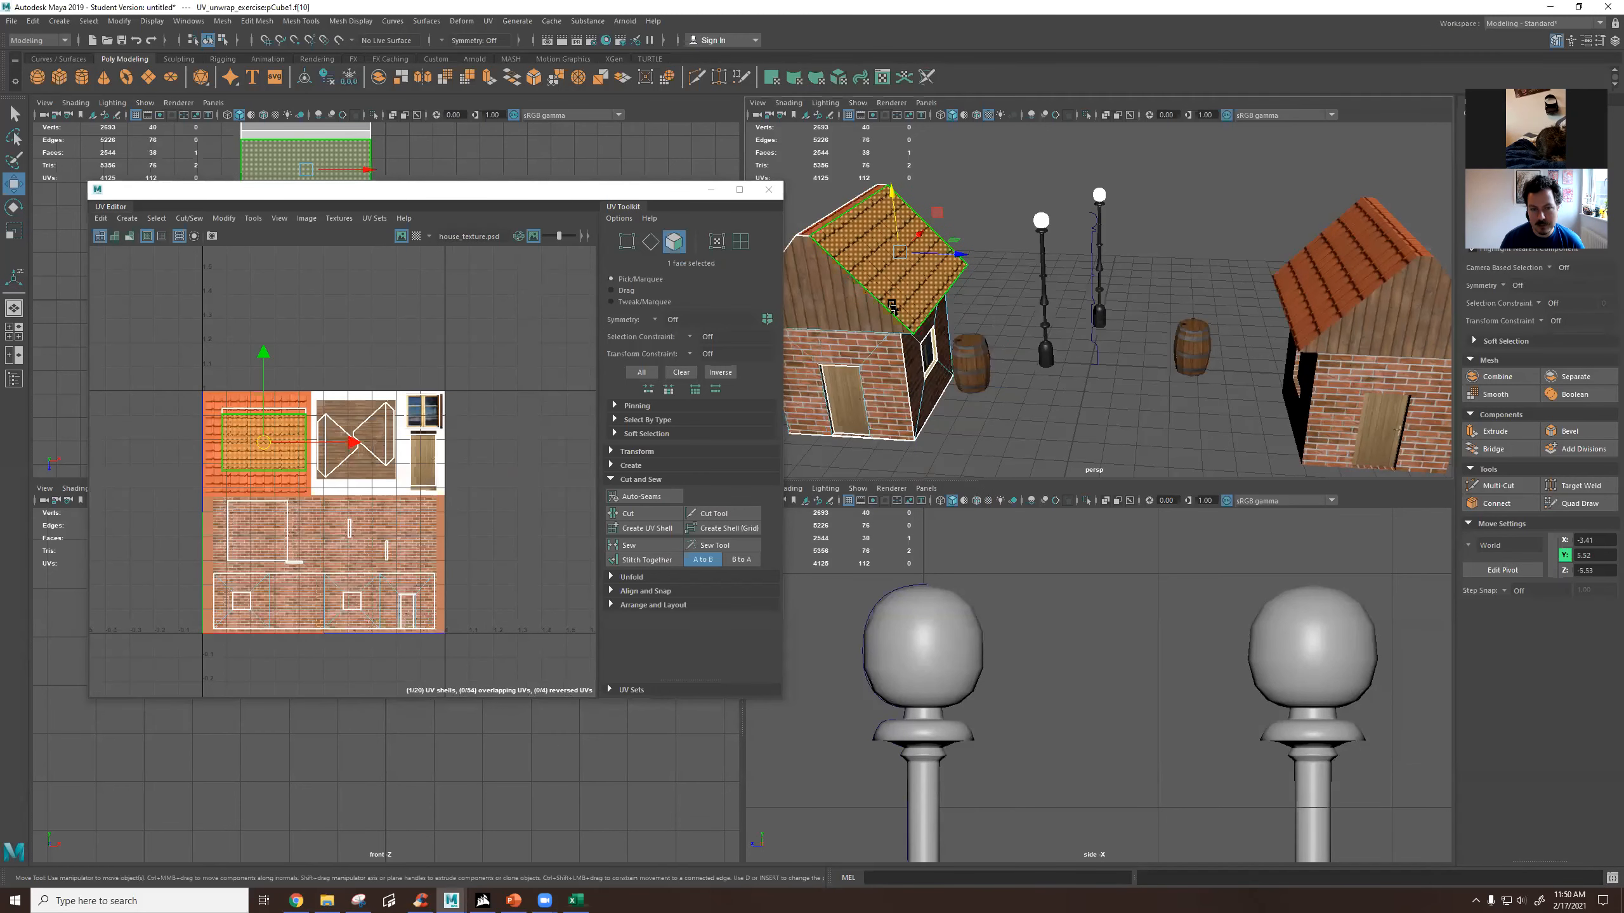
pyautogui.keyDown('alt'); pyautogui.moveTo(904, 296); pyautogui.dragTo(1034, 251); pyautogui.keyUp('alt')
pyautogui.keyDown('shift'); pyautogui.click(1033, 248); pyautogui.keyUp('shift')
pyautogui.keyDown('shift'); pyautogui.click(1008, 280); pyautogui.keyUp('shift')
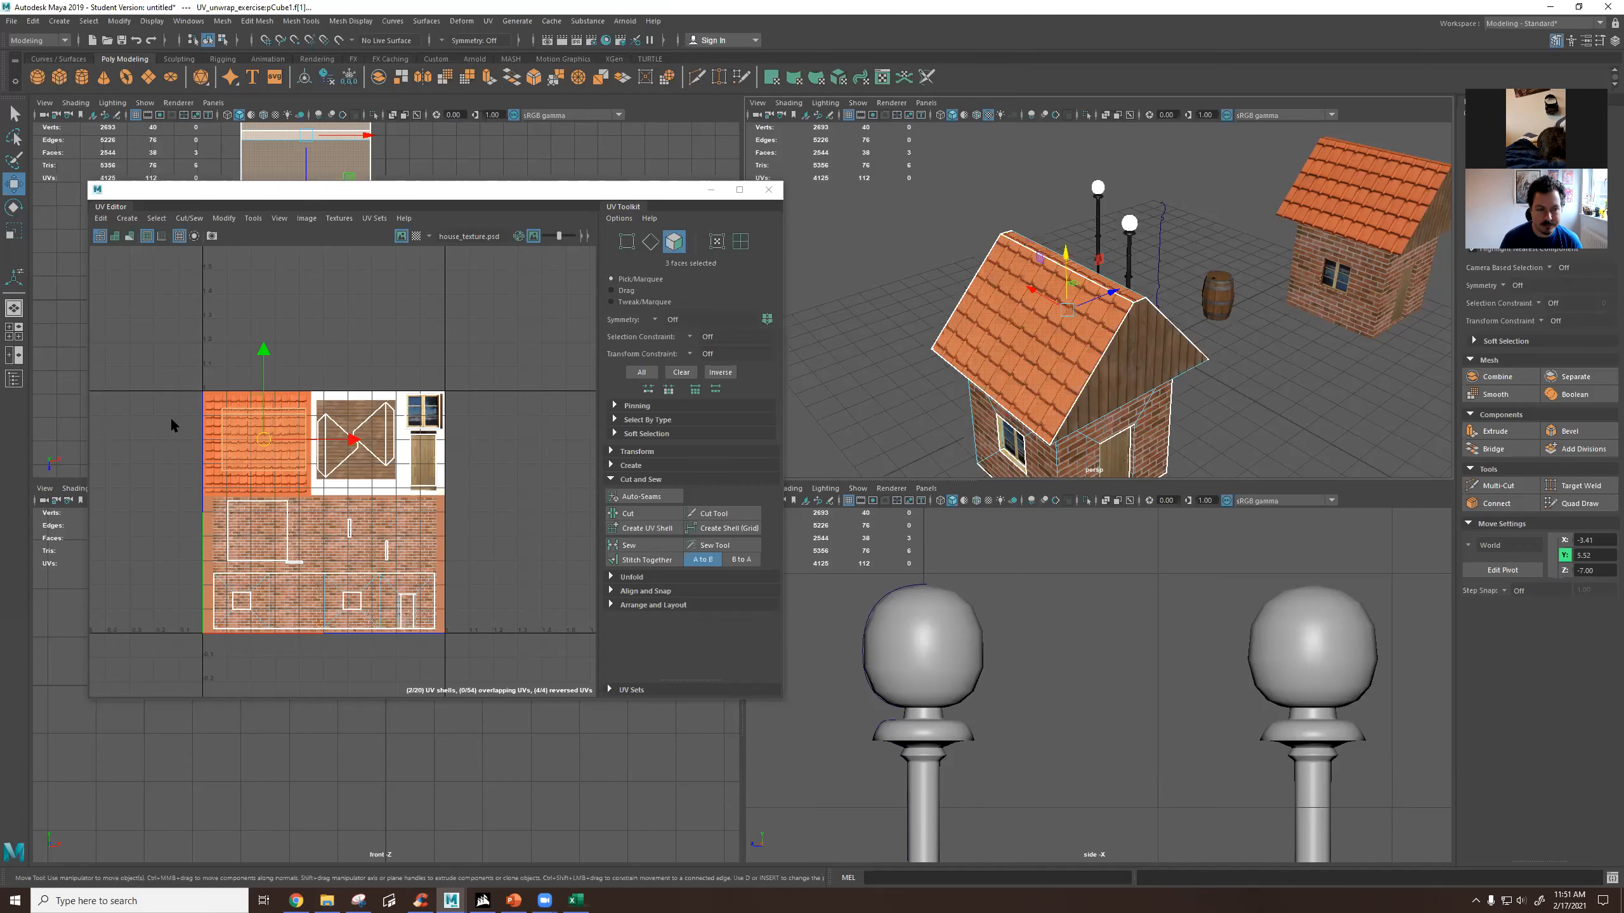
# Close the UV Editor, return the house to object selection and clear the selection.
pyautogui.click(472, 309)
pyautogui.click(777, 189)
pyautogui.keyDown('alt'); pyautogui.moveTo(1158, 316); pyautogui.dragTo(1062, 337); pyautogui.keyUp('alt')
pyautogui.moveTo(1068, 303); pyautogui.dragTo(1088, 289, button='right')
pyautogui.click(1068, 301)
pyautogui.click(1176, 288)
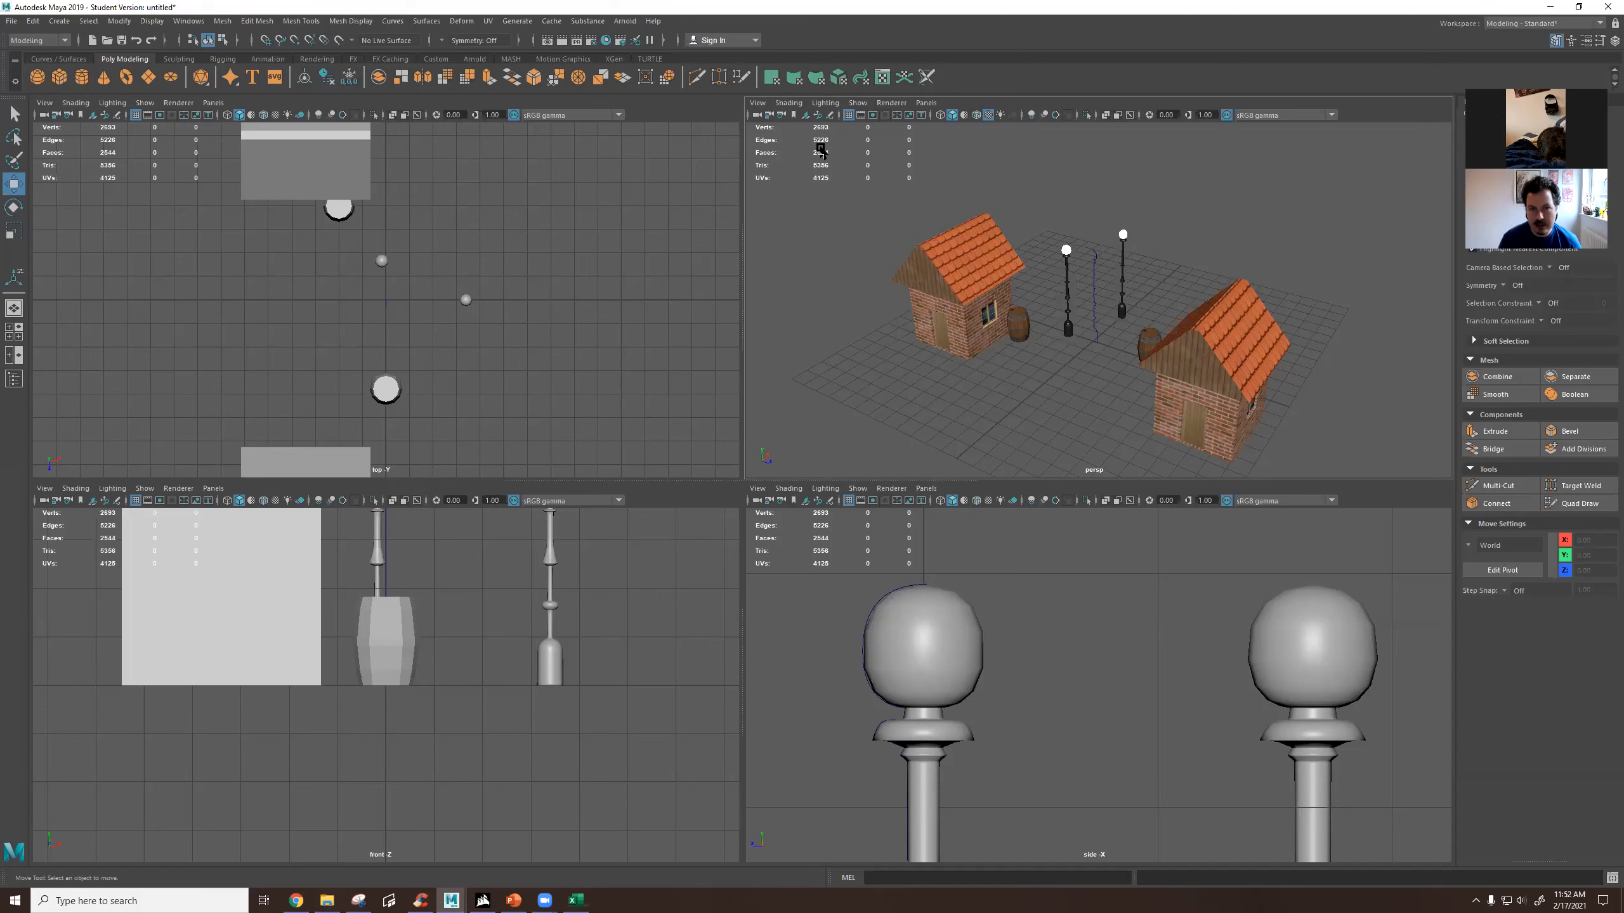
# Maximise the perspective view to show the whole scene of houses, barrels and lamp posts.
pyautogui.click(793, 103)
pyautogui.click(793, 103)
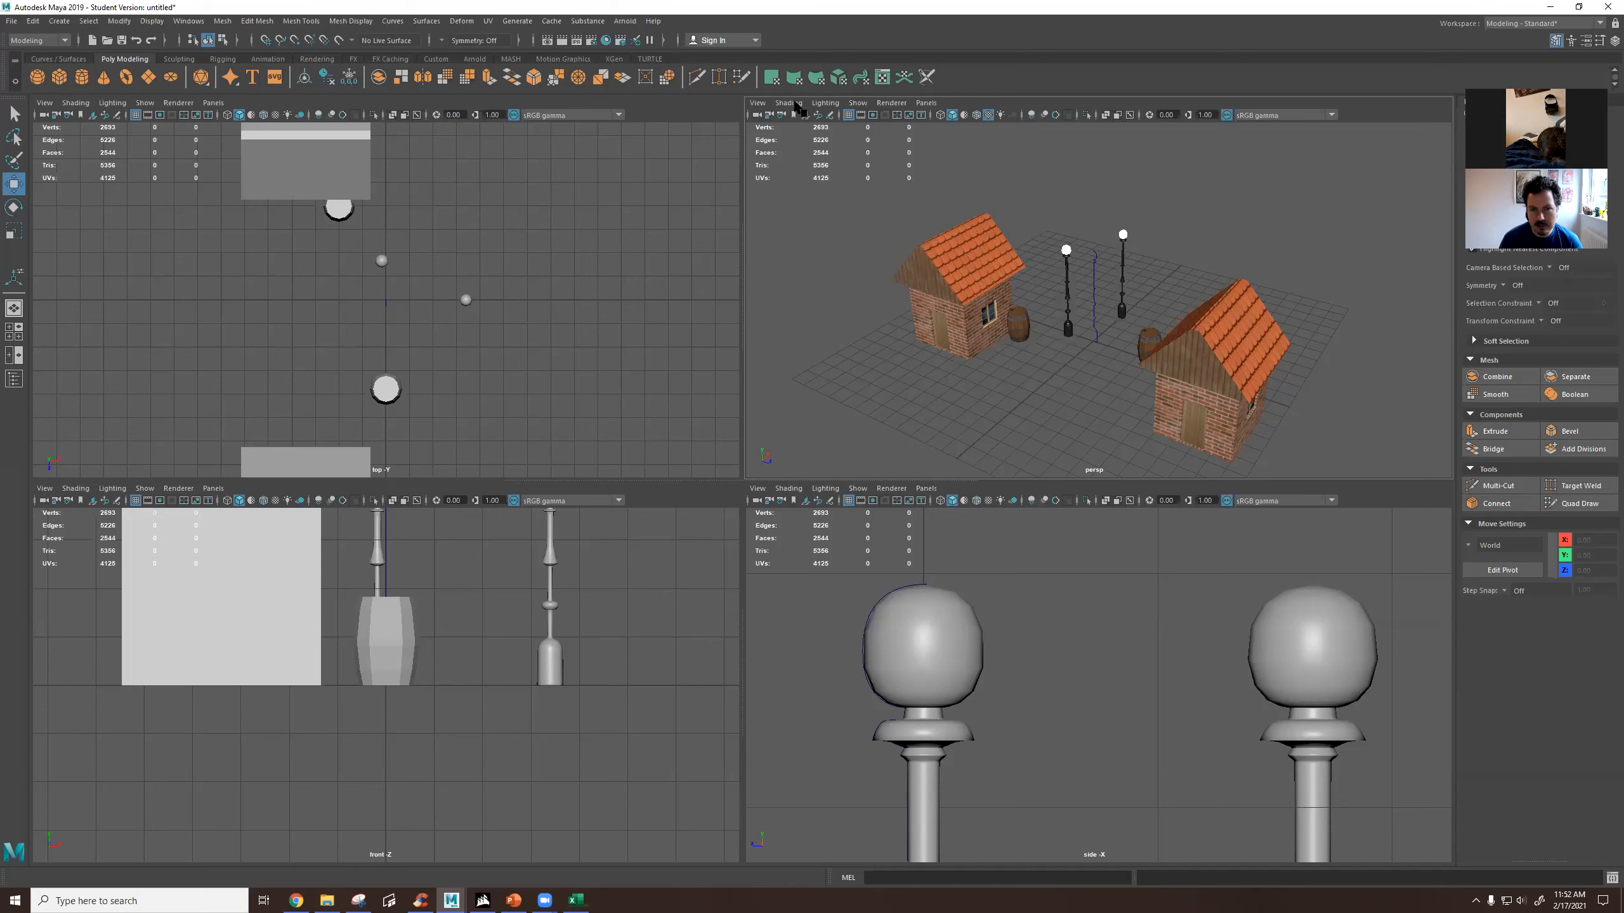
pyautogui.click(890, 103)
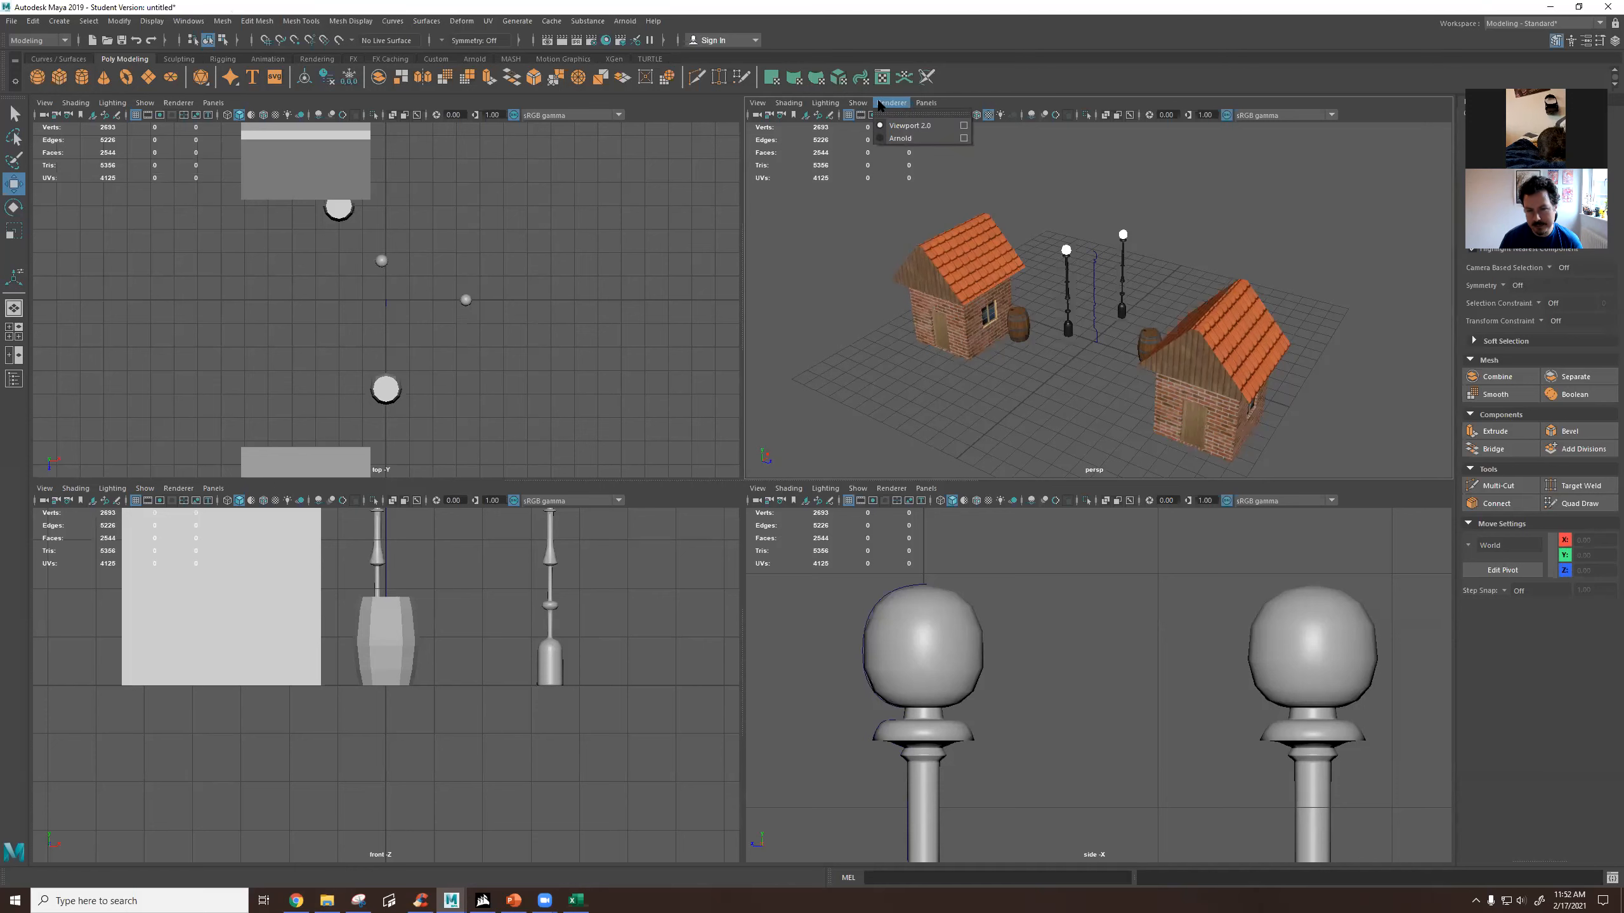
pyautogui.click(895, 102)
pyautogui.click(899, 491)
pyautogui.click(894, 489)
pyautogui.click(894, 490)
pyautogui.click(931, 327)
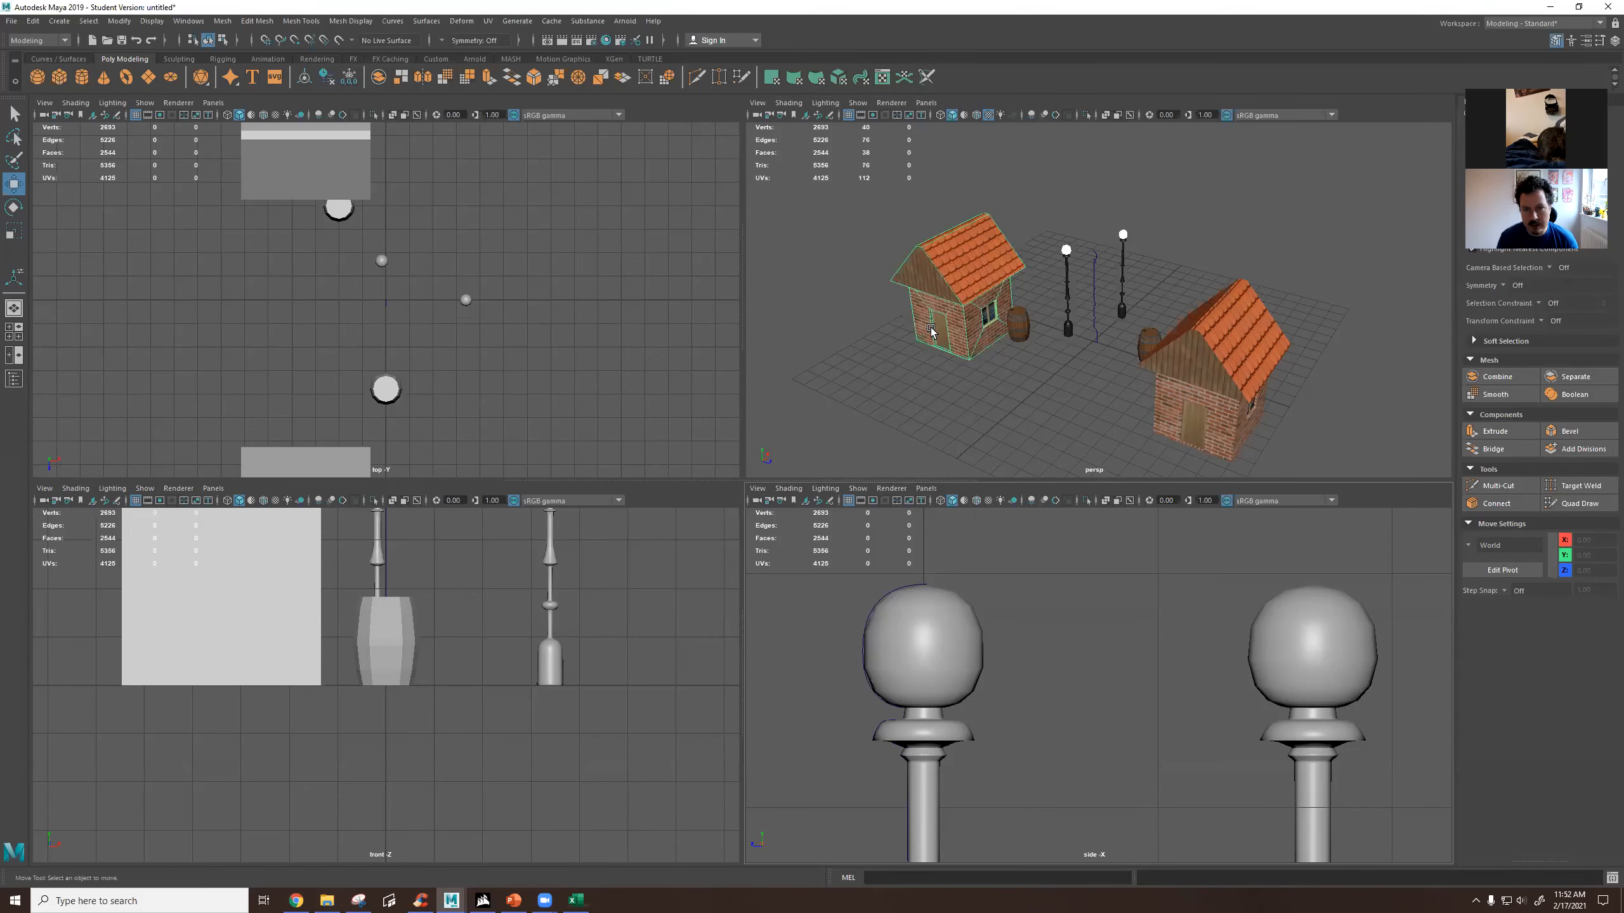
pyautogui.press('space')
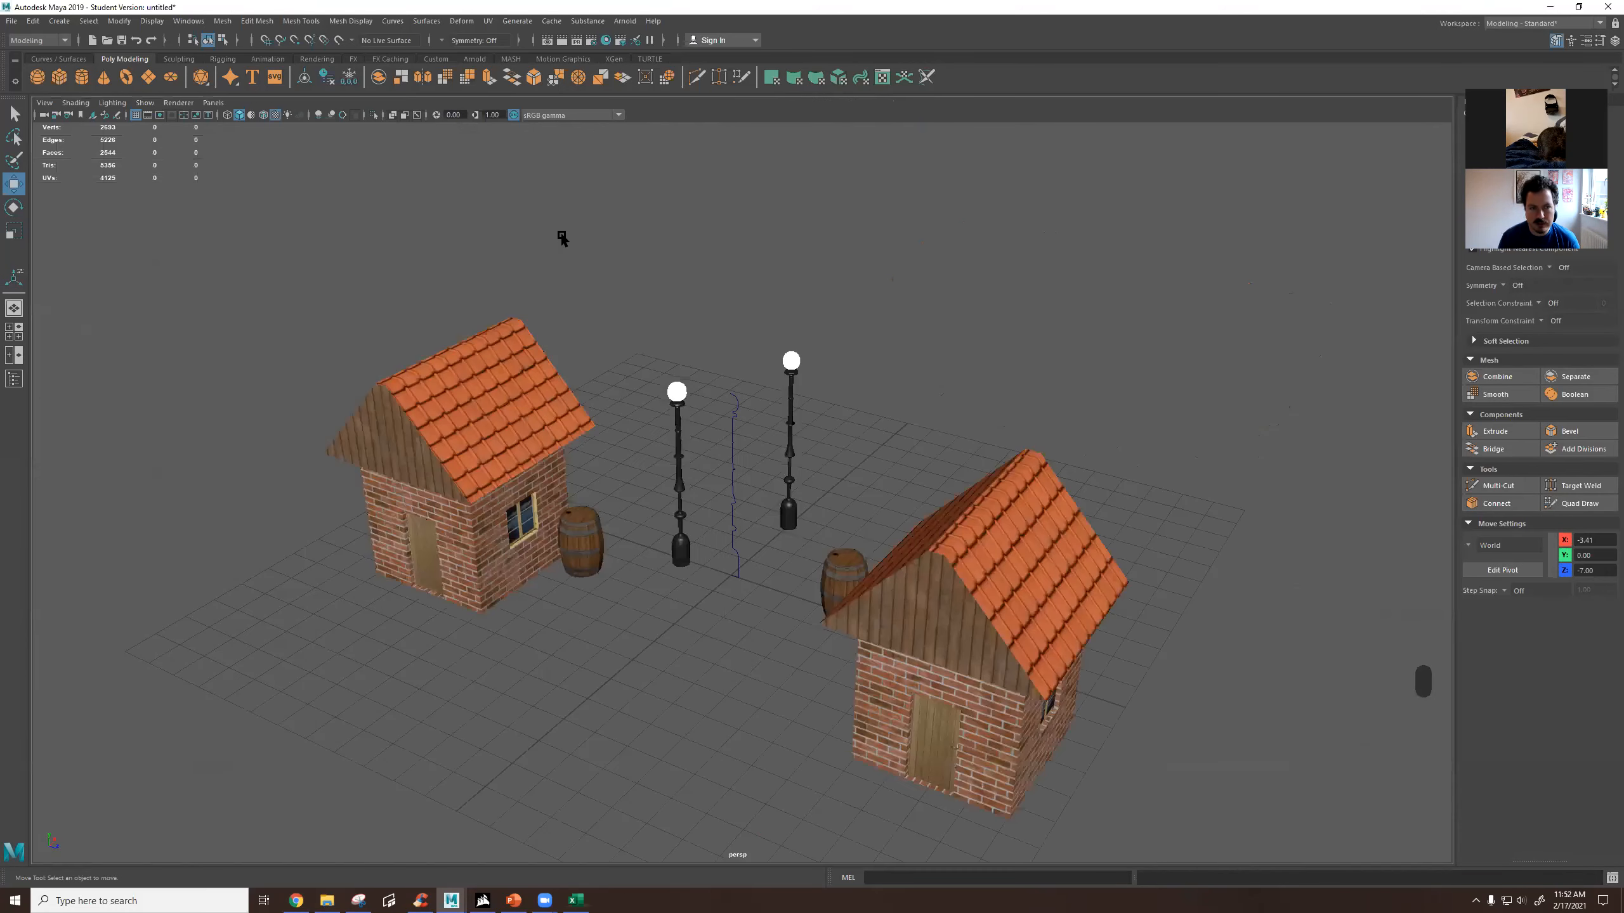
# Open the Viewport 2.0 renderer settings and set the transparency algorithm to Alpha Cut.
pyautogui.click(189, 102)
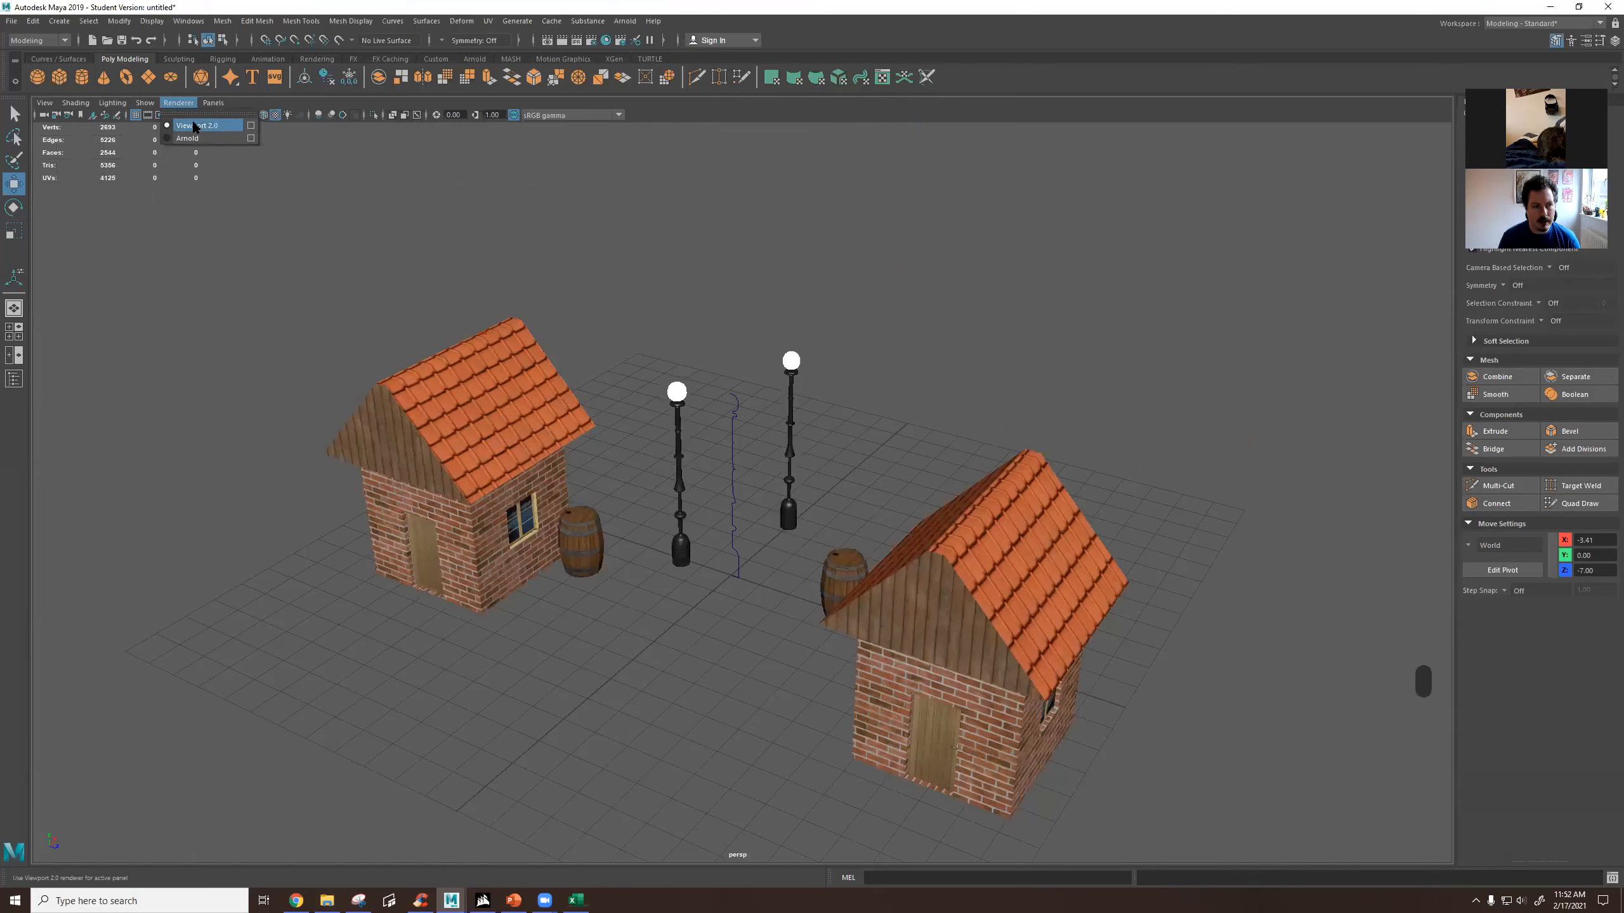
pyautogui.click(251, 126)
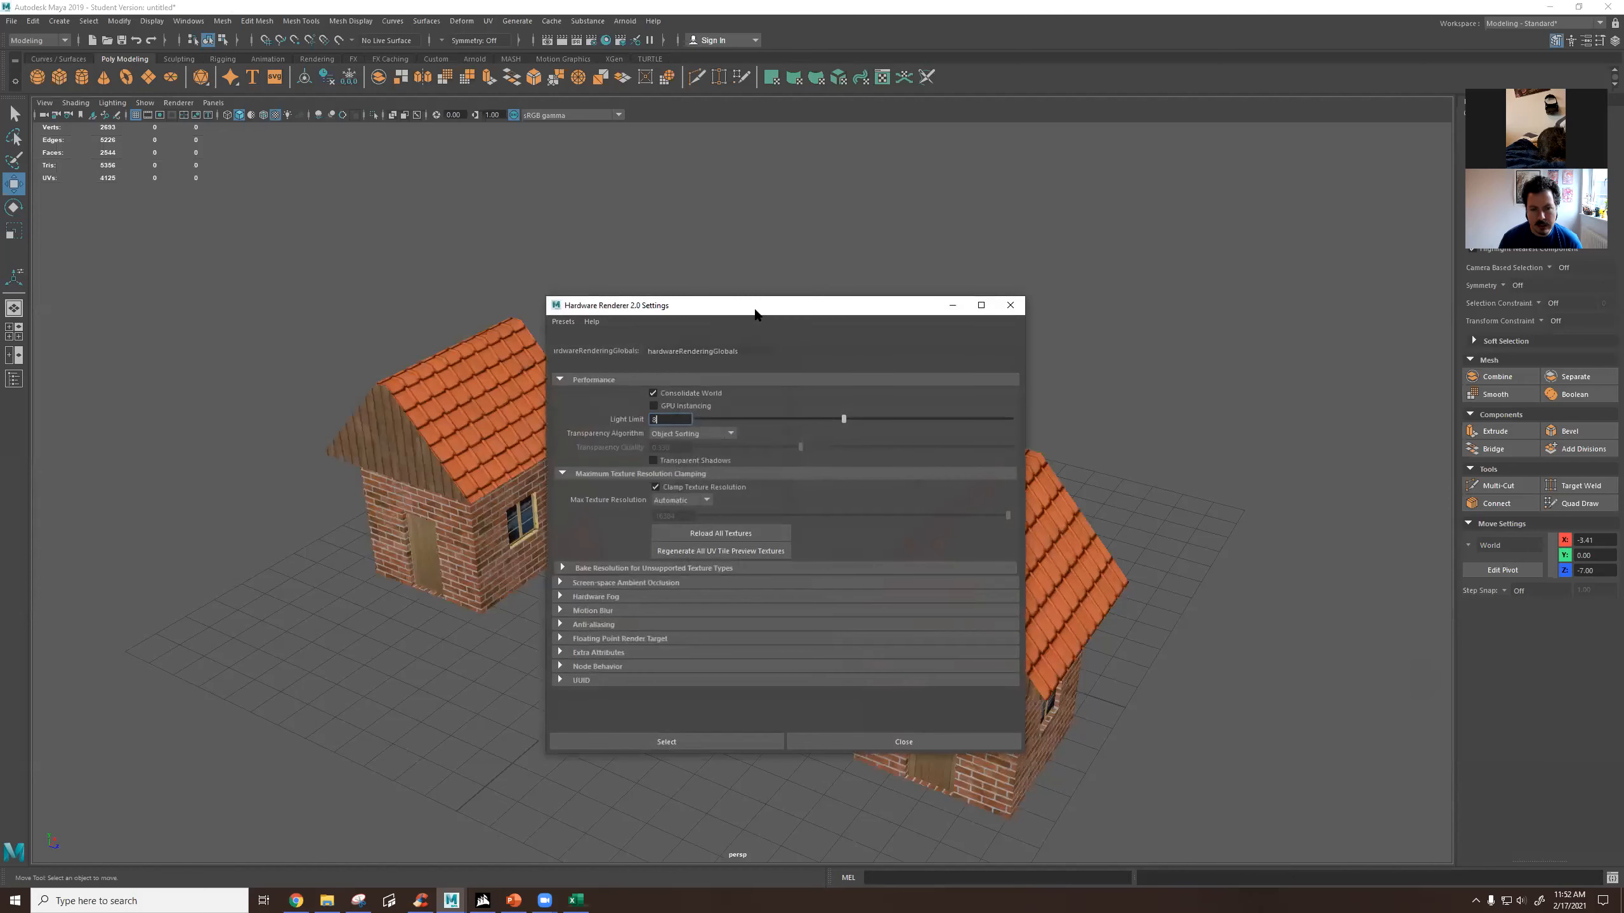
pyautogui.moveTo(754, 313); pyautogui.dragTo(1074, 151)
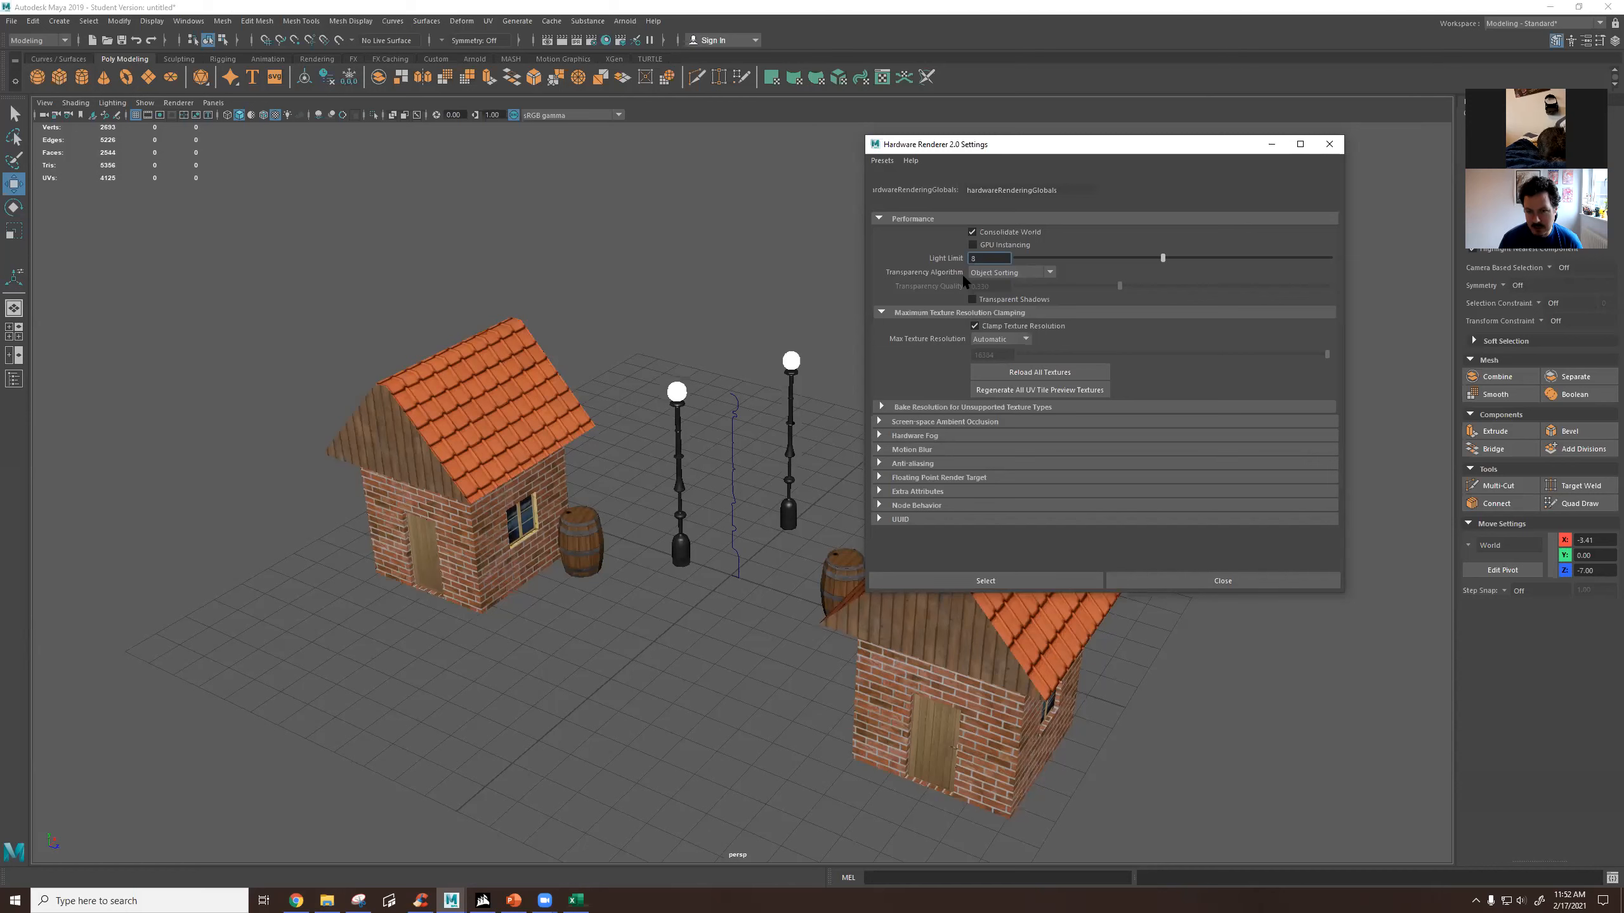
pyautogui.click(1020, 272)
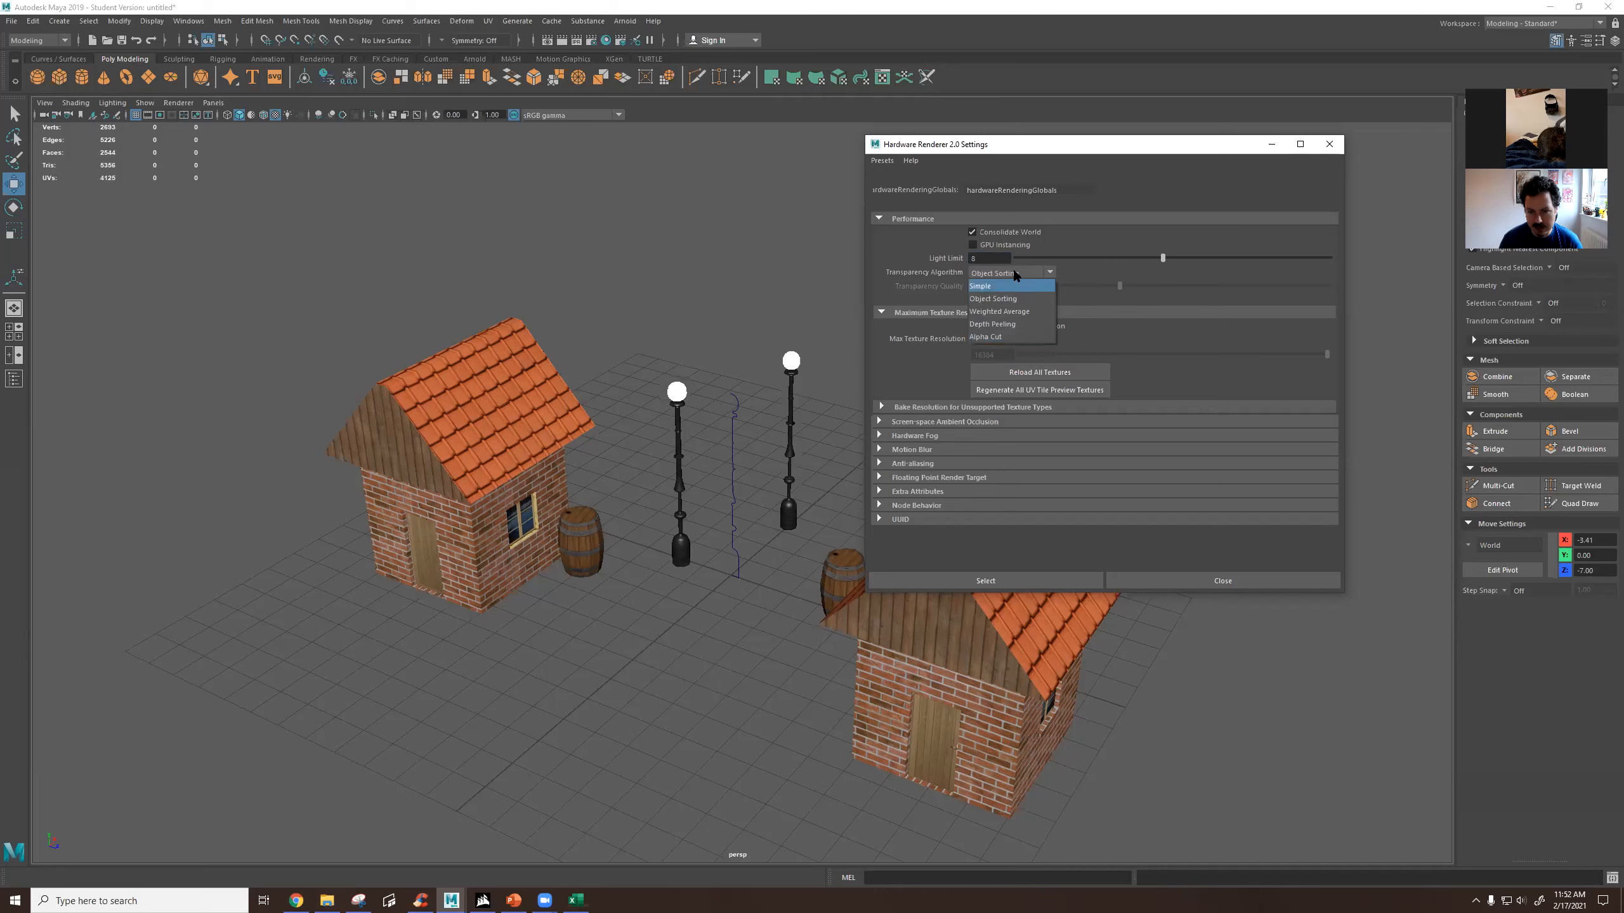
pyautogui.click(1006, 334)
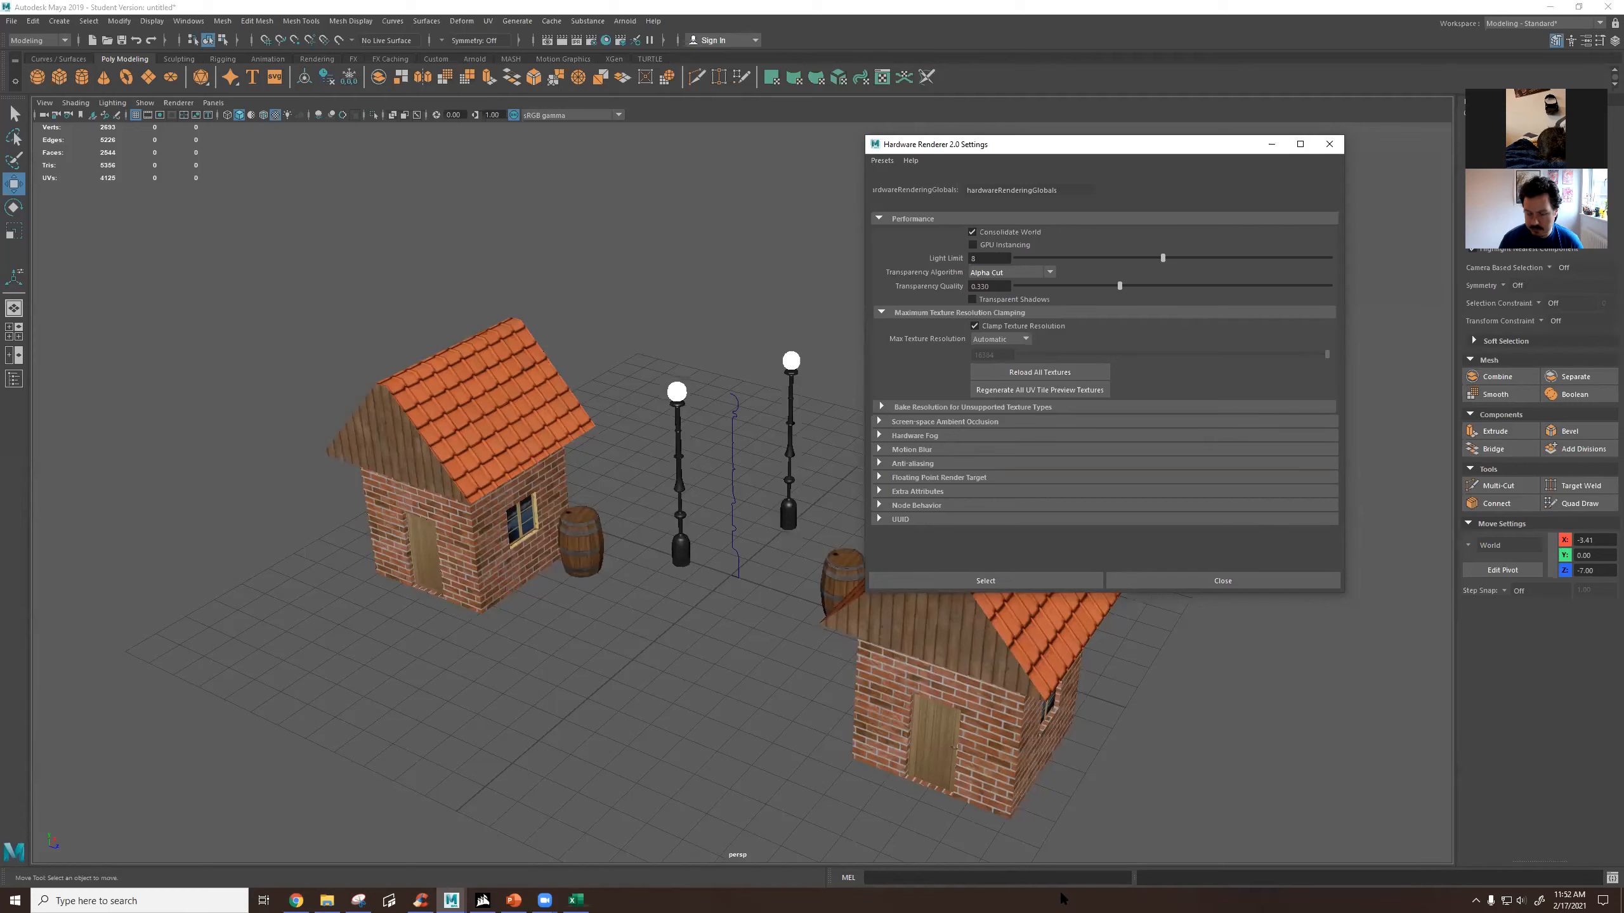
# Switch to Chrome and search Google Images for "wood texture" in a new tab.
pyautogui.moveTo(311, 898)
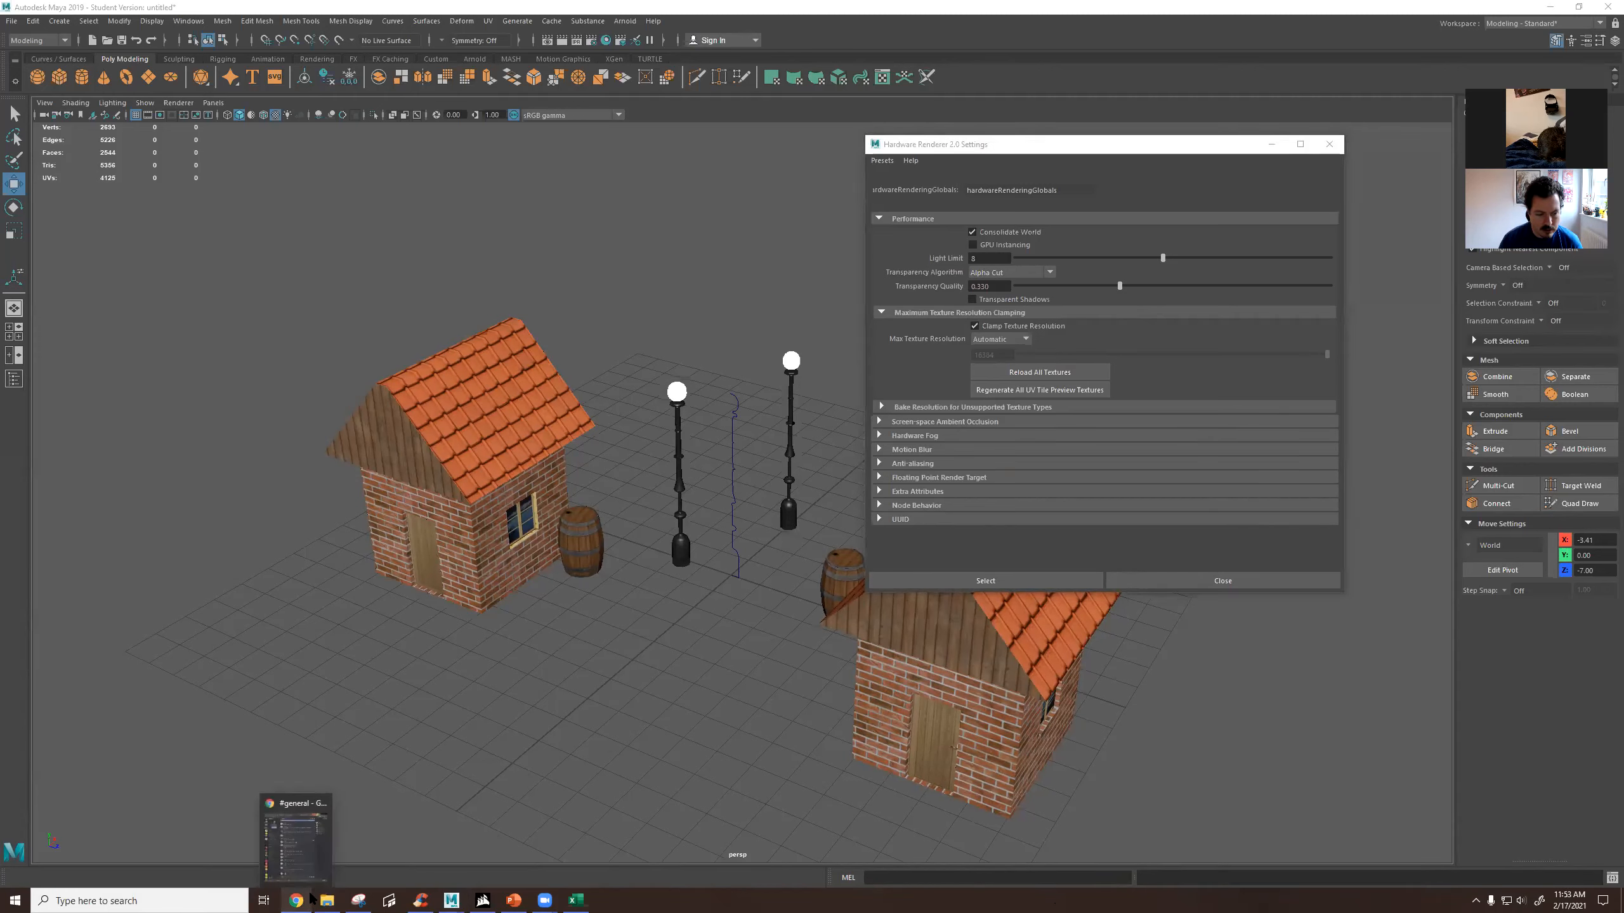
pyautogui.click(320, 860)
pyautogui.hotkey('ctrl', 't')
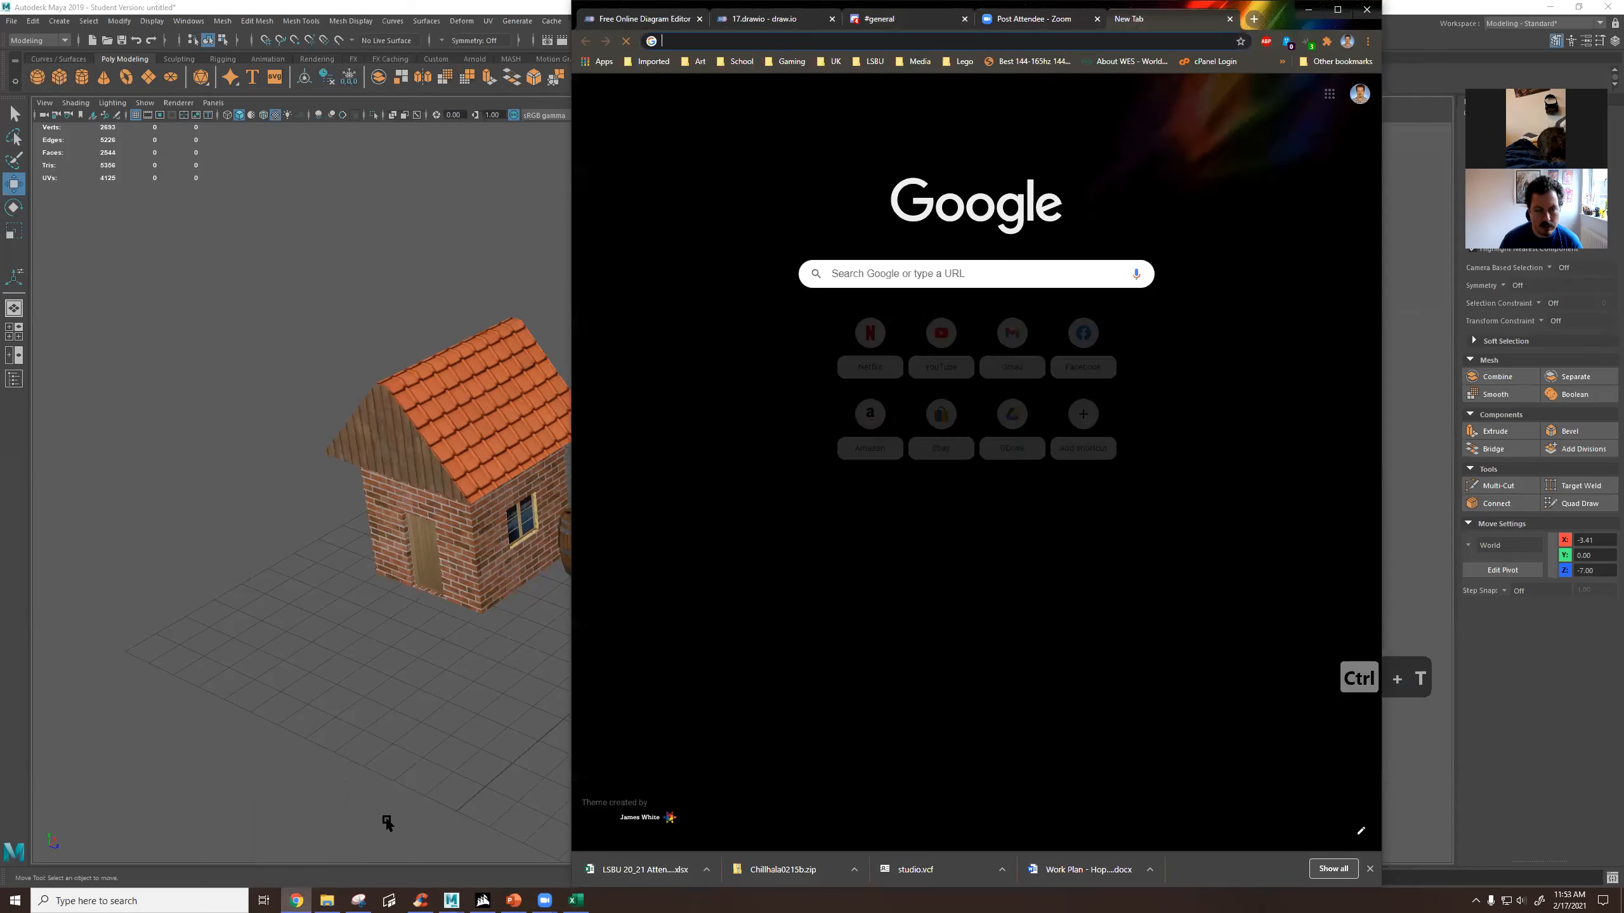
pyautogui.write('images')
pyautogui.press('Return')
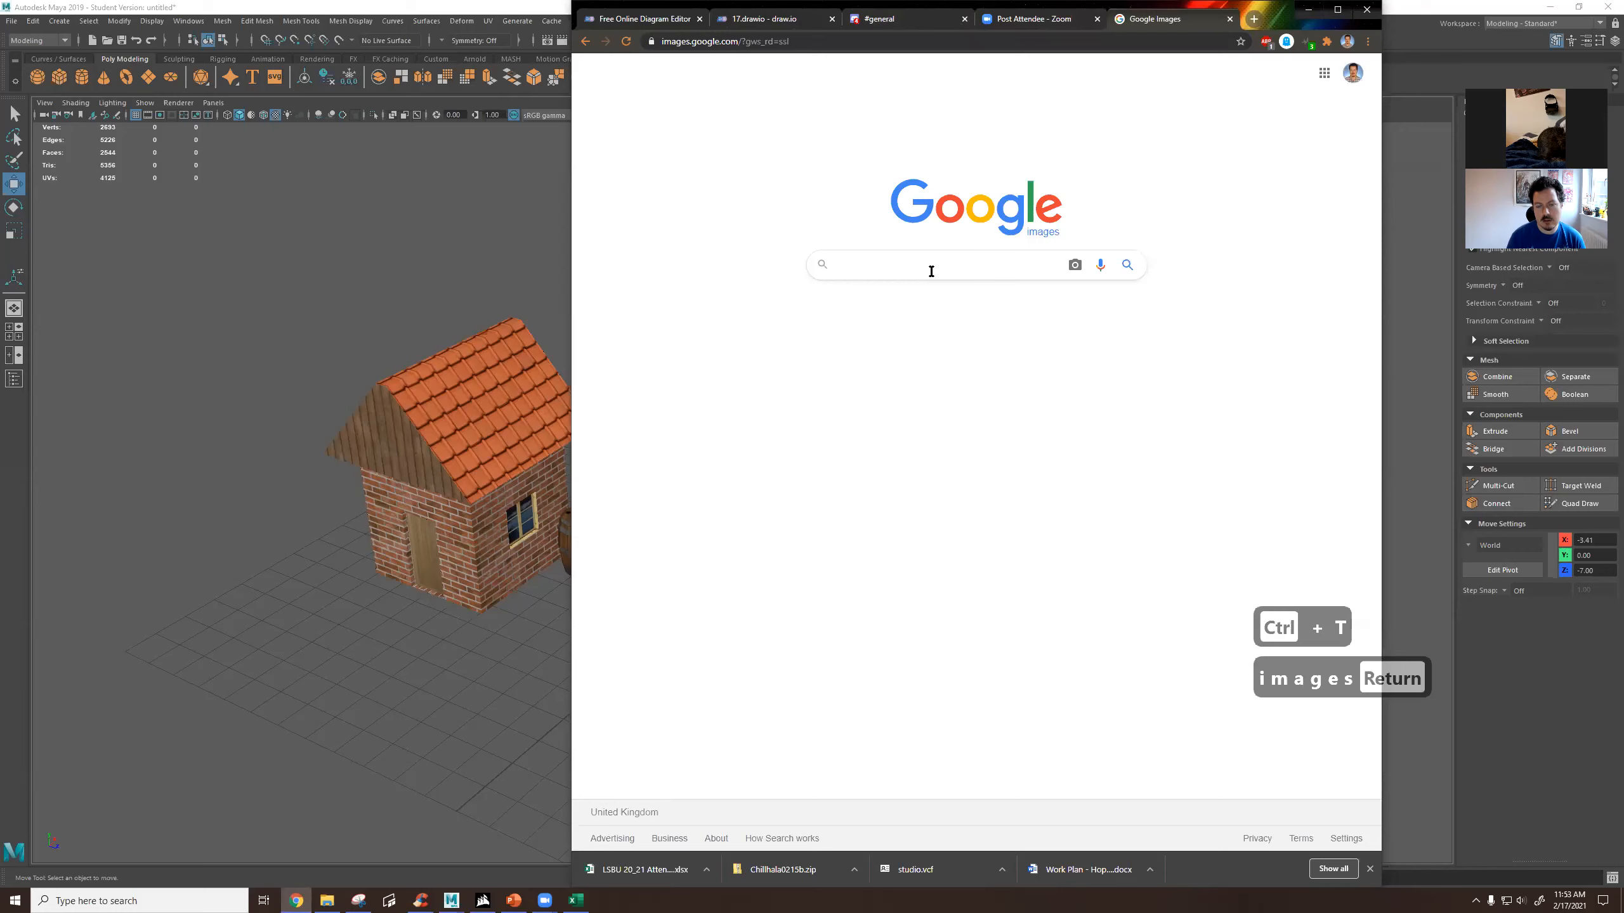
pyautogui.write('wood texture')
pyautogui.press('Return')
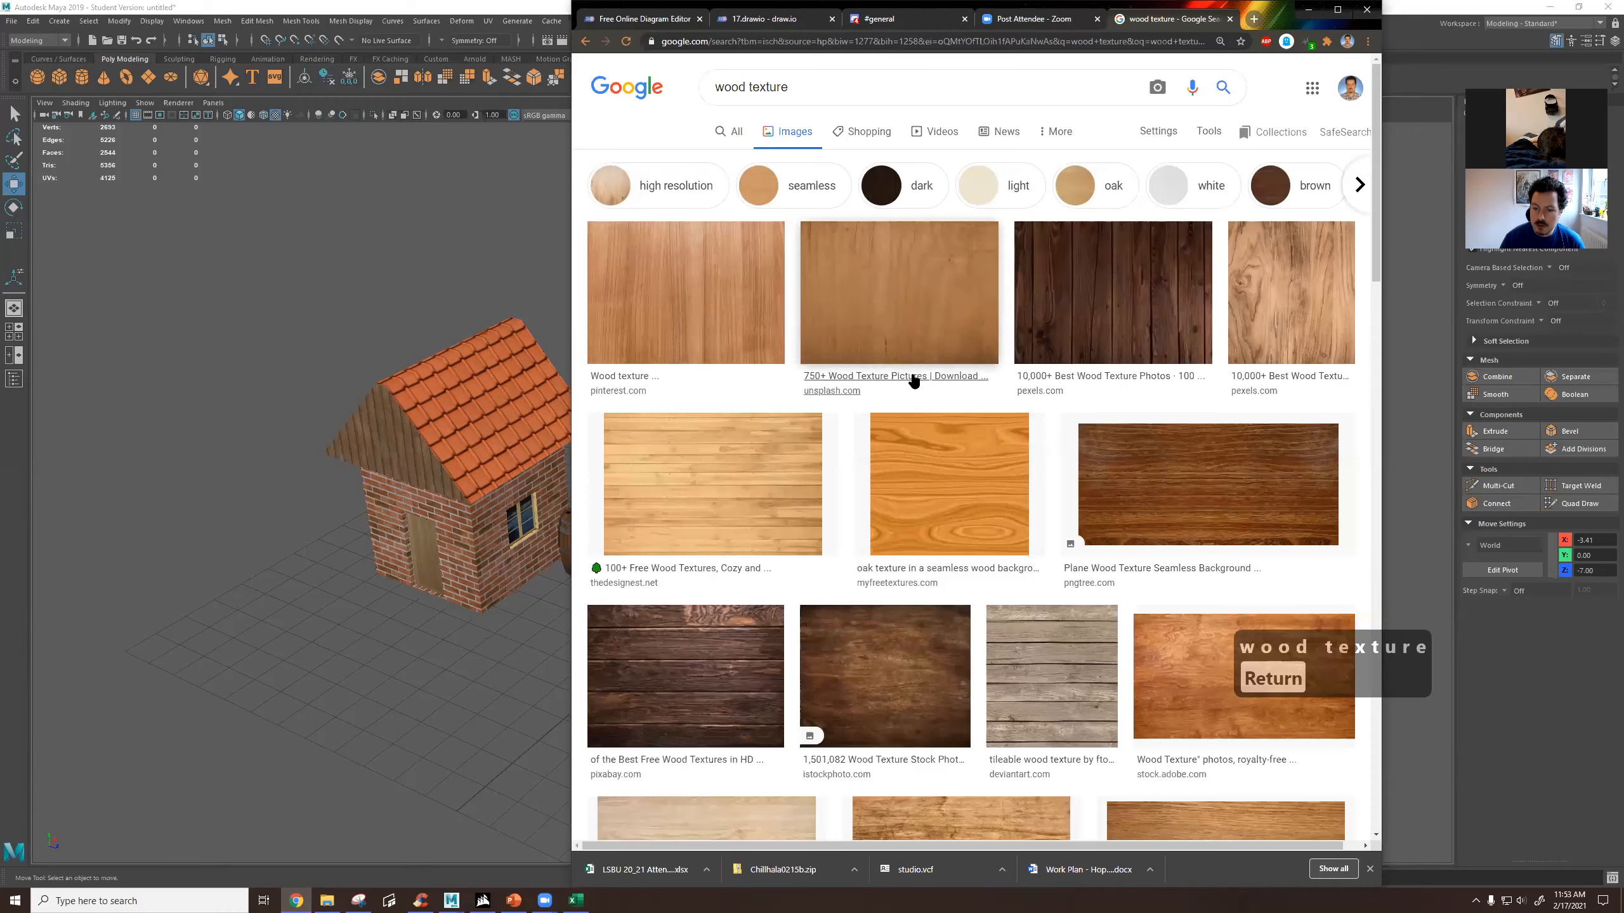
# Browse the wood texture results, preview the light plank image and filter the results by "seamless".
pyautogui.scroll(-7, 913, 378)
pyautogui.scroll(4, 901, 368)
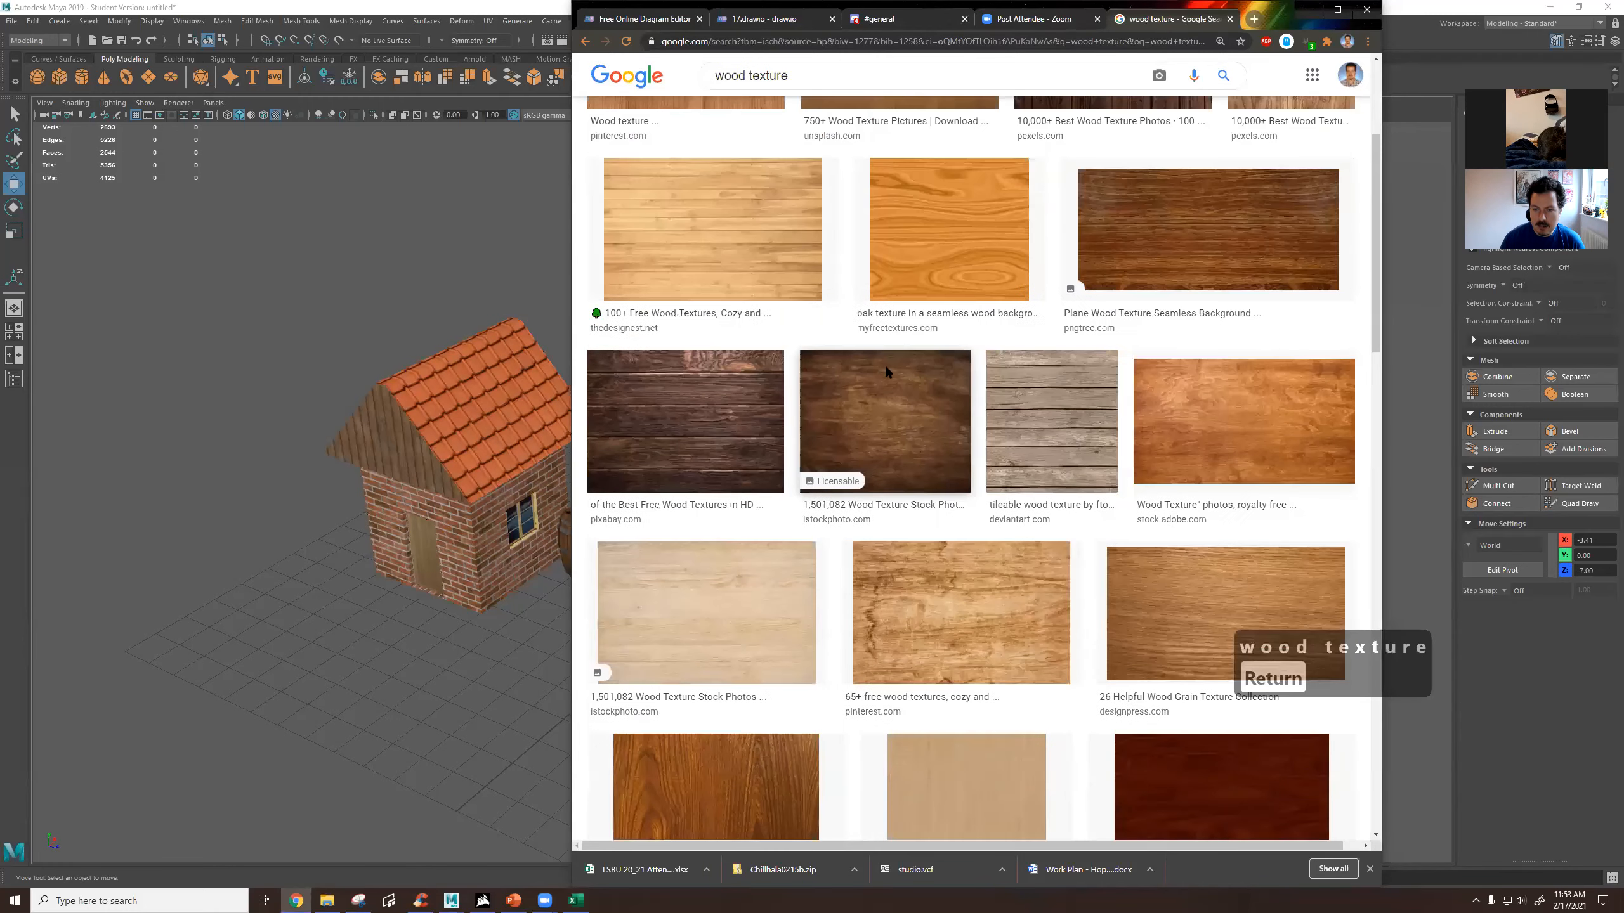
pyautogui.scroll(1, 886, 368)
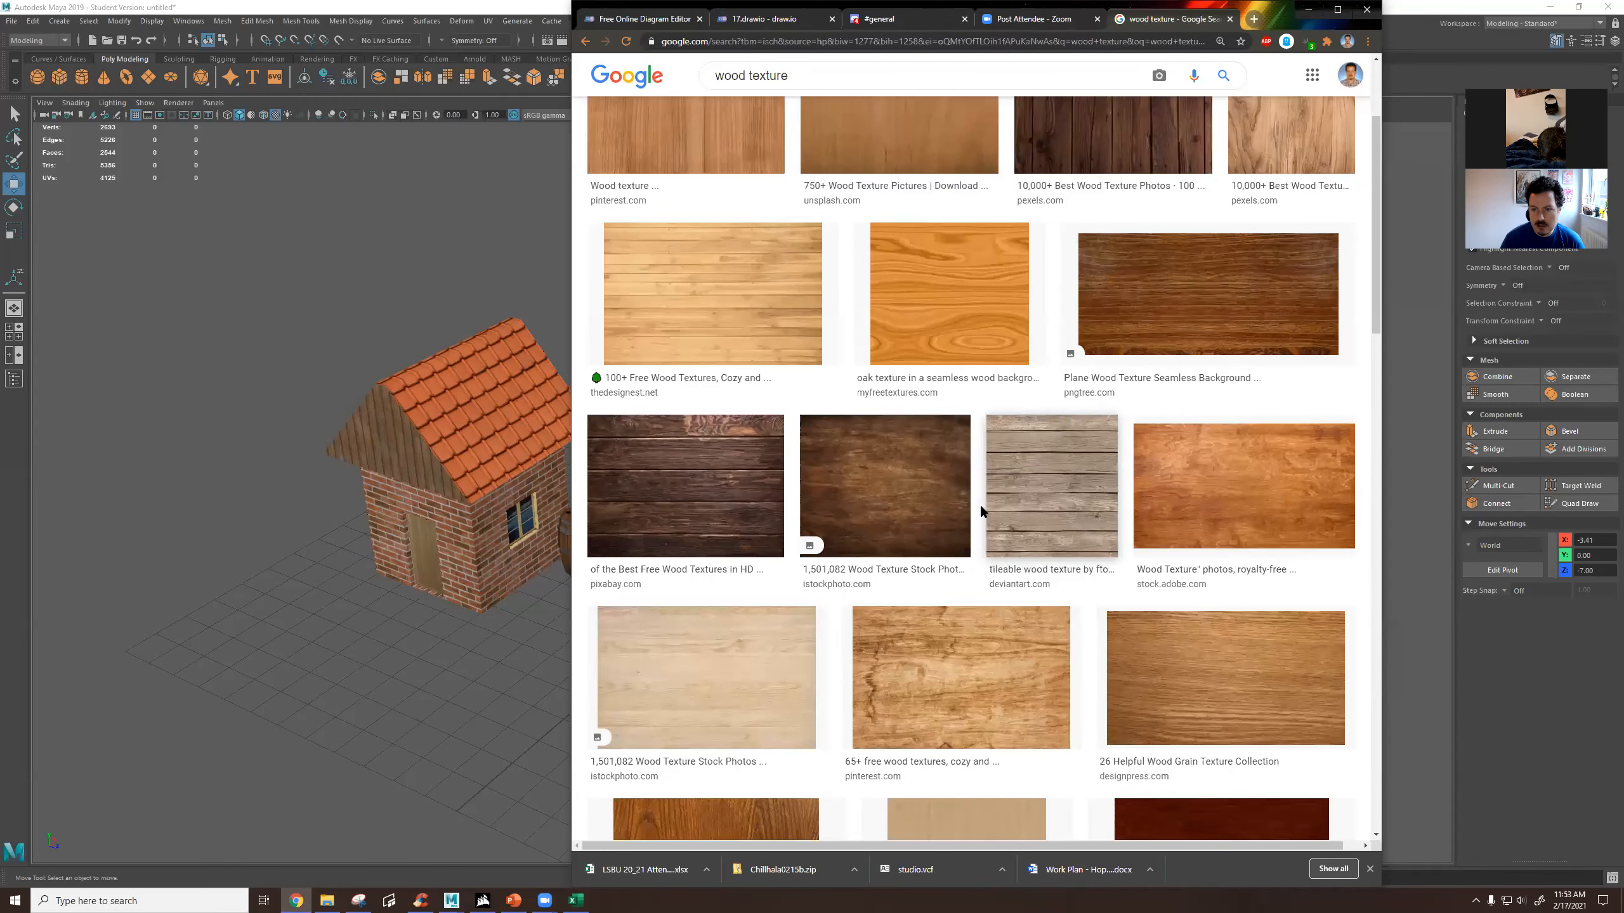
pyautogui.scroll(3, 979, 503)
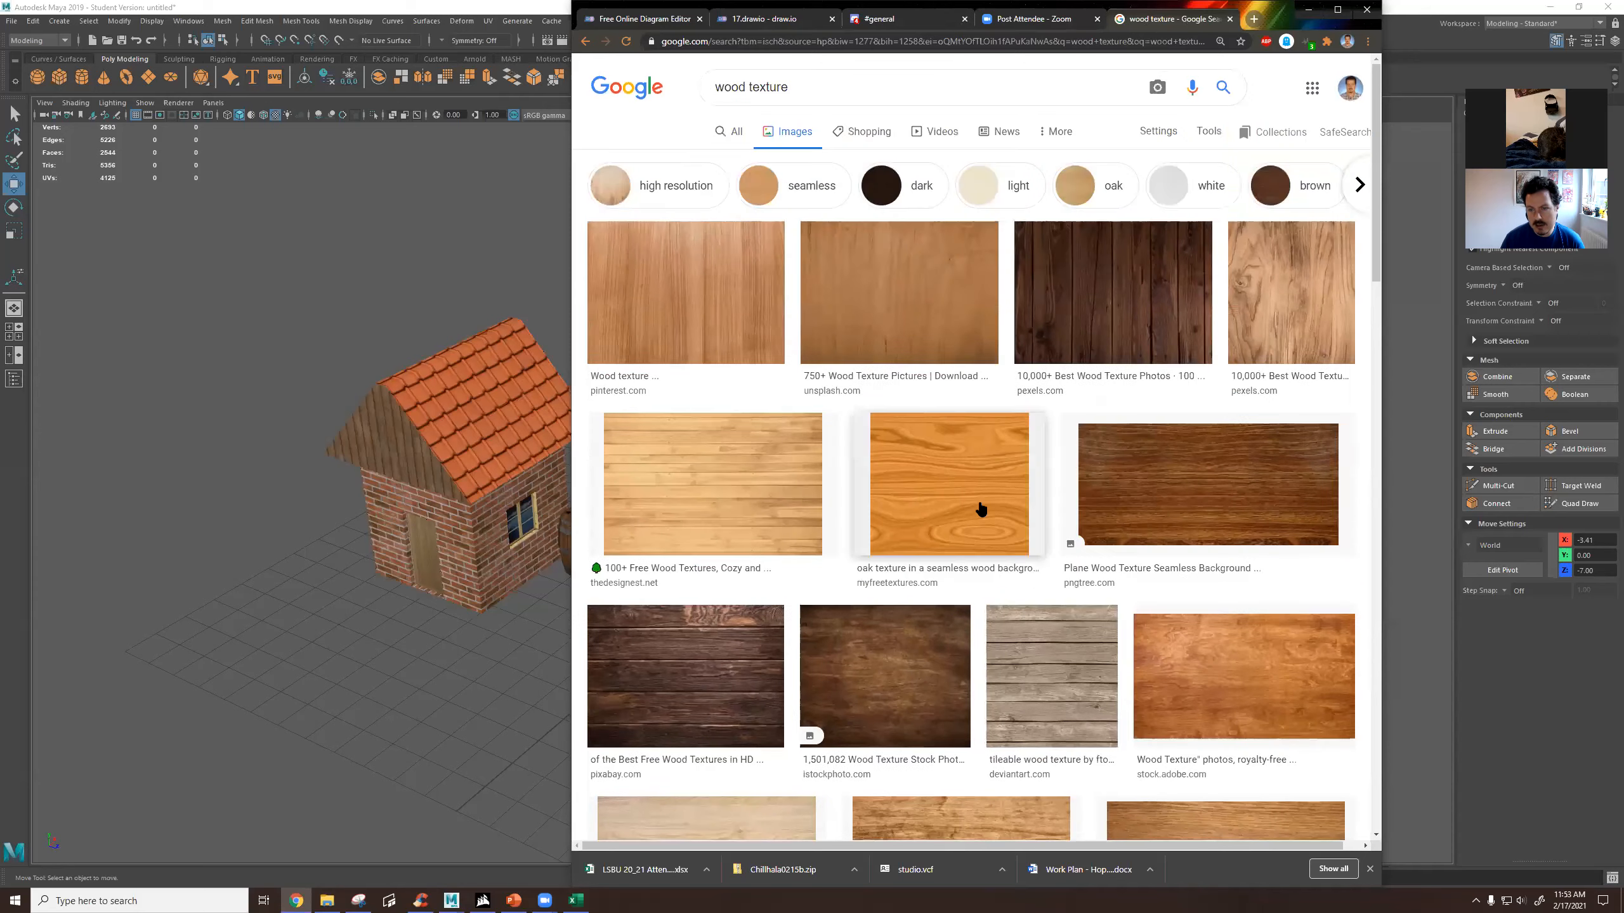
pyautogui.click(761, 476)
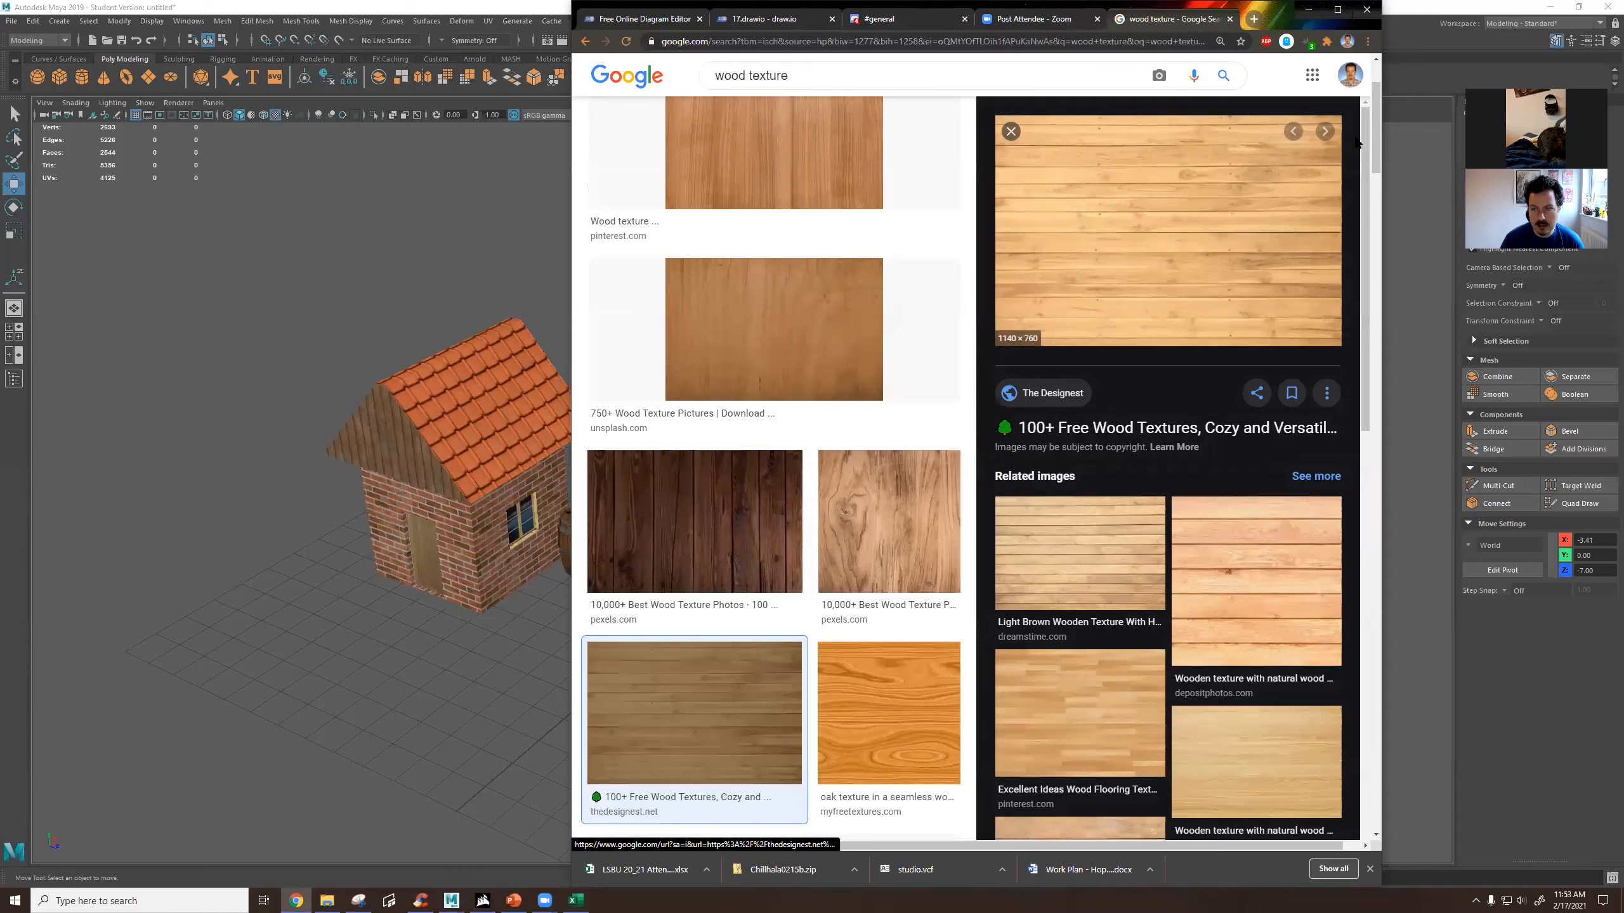
pyautogui.scroll(2, 805, 352)
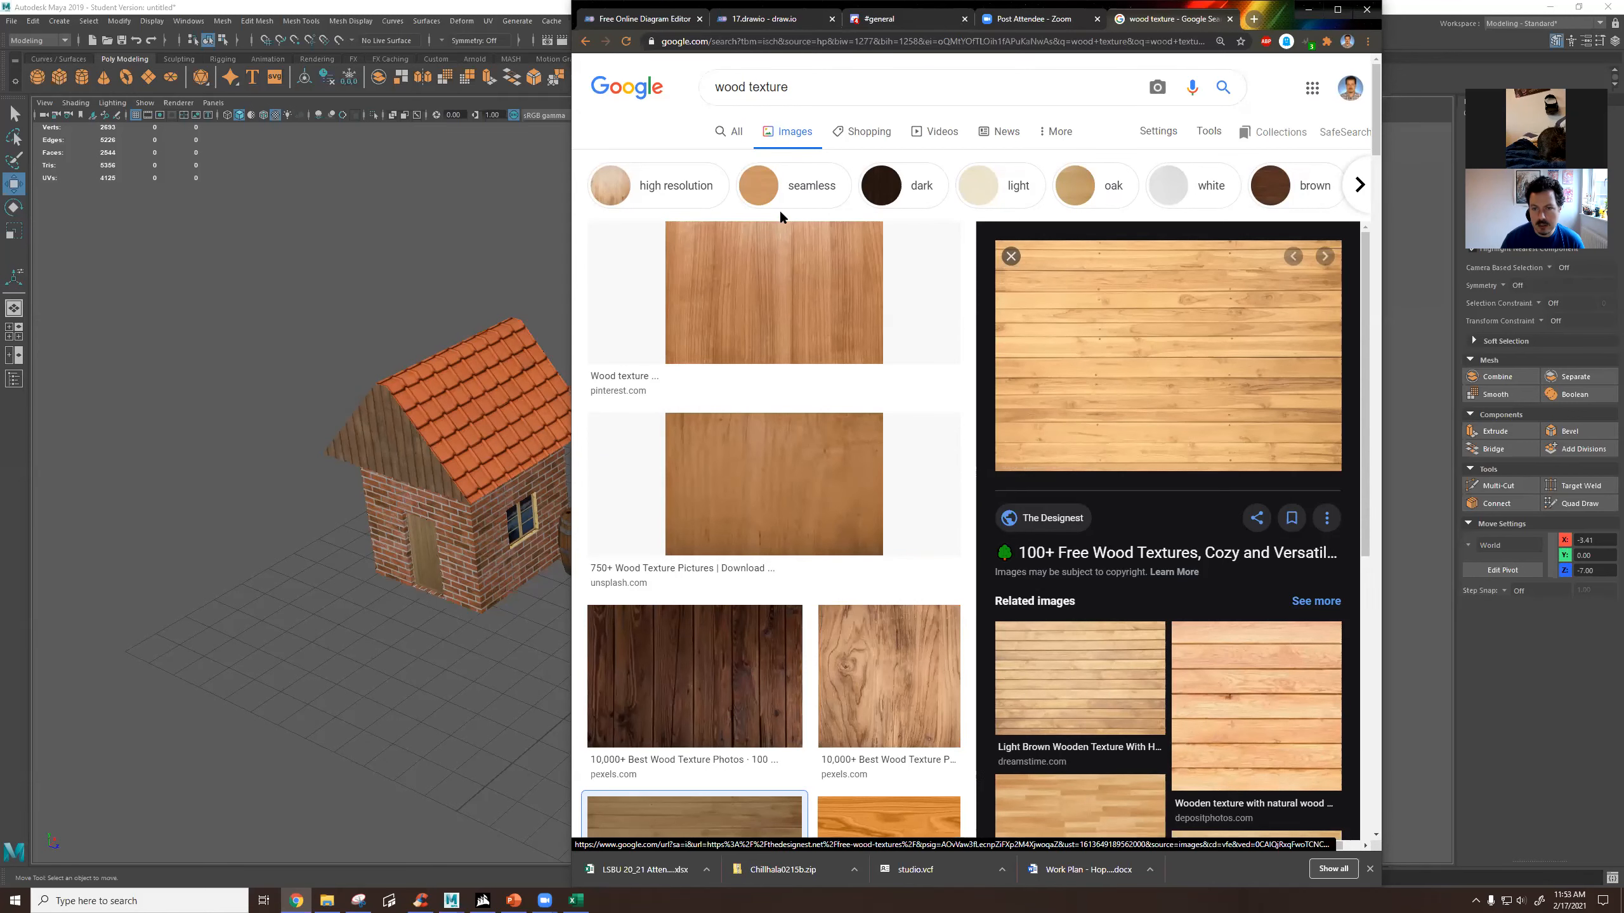
pyautogui.click(800, 191)
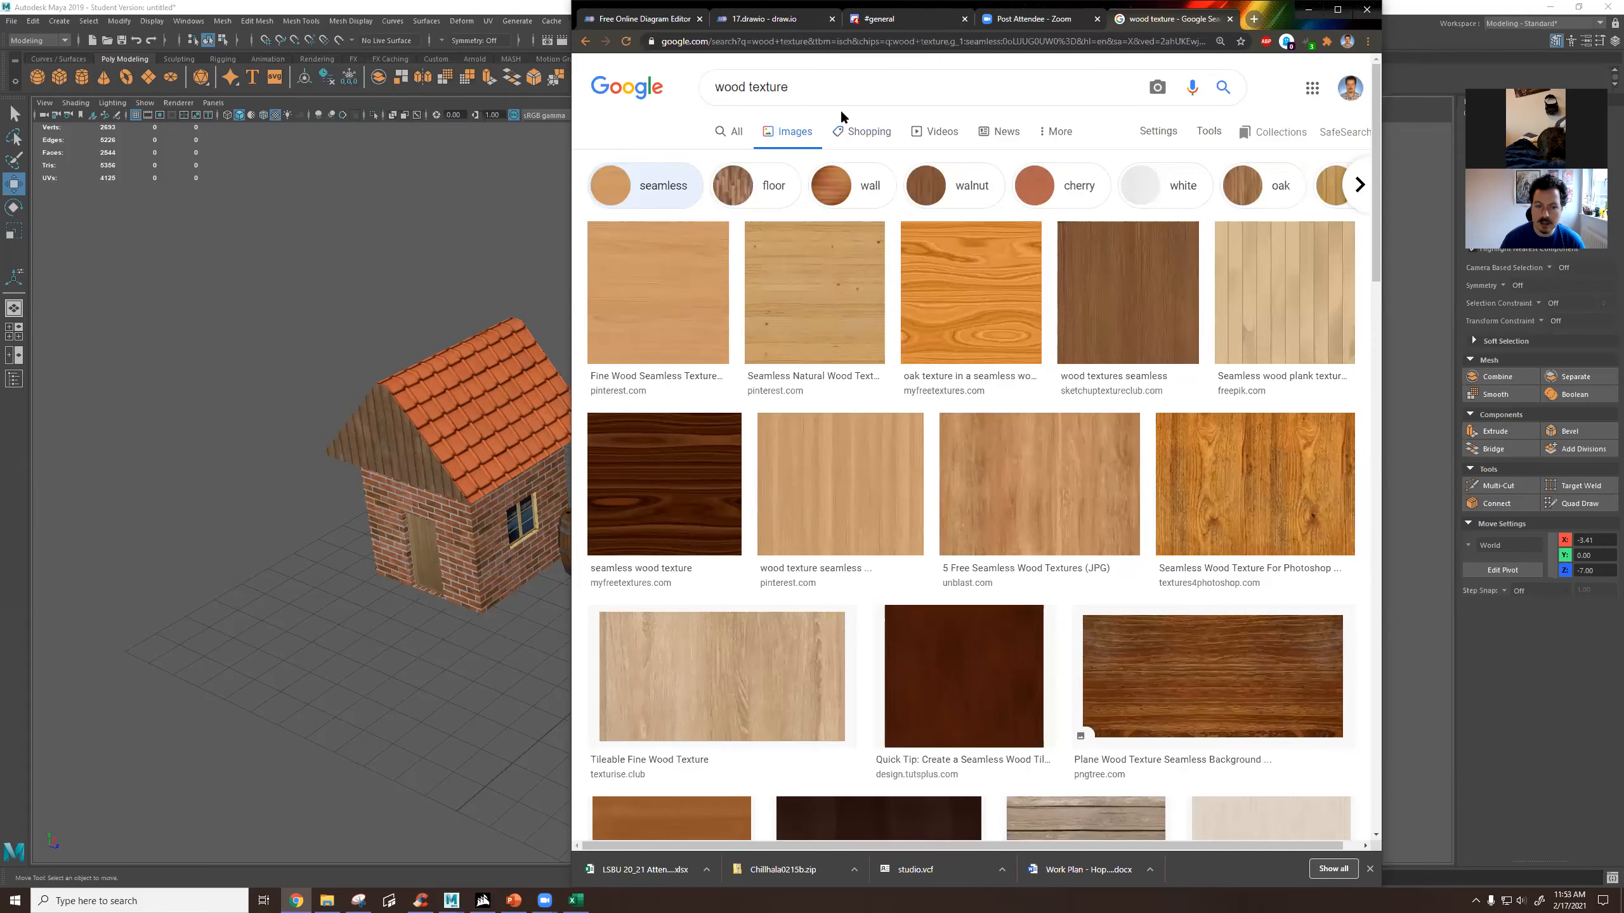
# Return to Maya and examine the house's wooden door, gable and brick walls from several angles.
pyautogui.click(450, 530)
pyautogui.keyDown('alt'); pyautogui.moveTo(591, 529); pyautogui.dragTo(684, 507); pyautogui.keyUp('alt')
pyautogui.scroll(4, 620, 525)
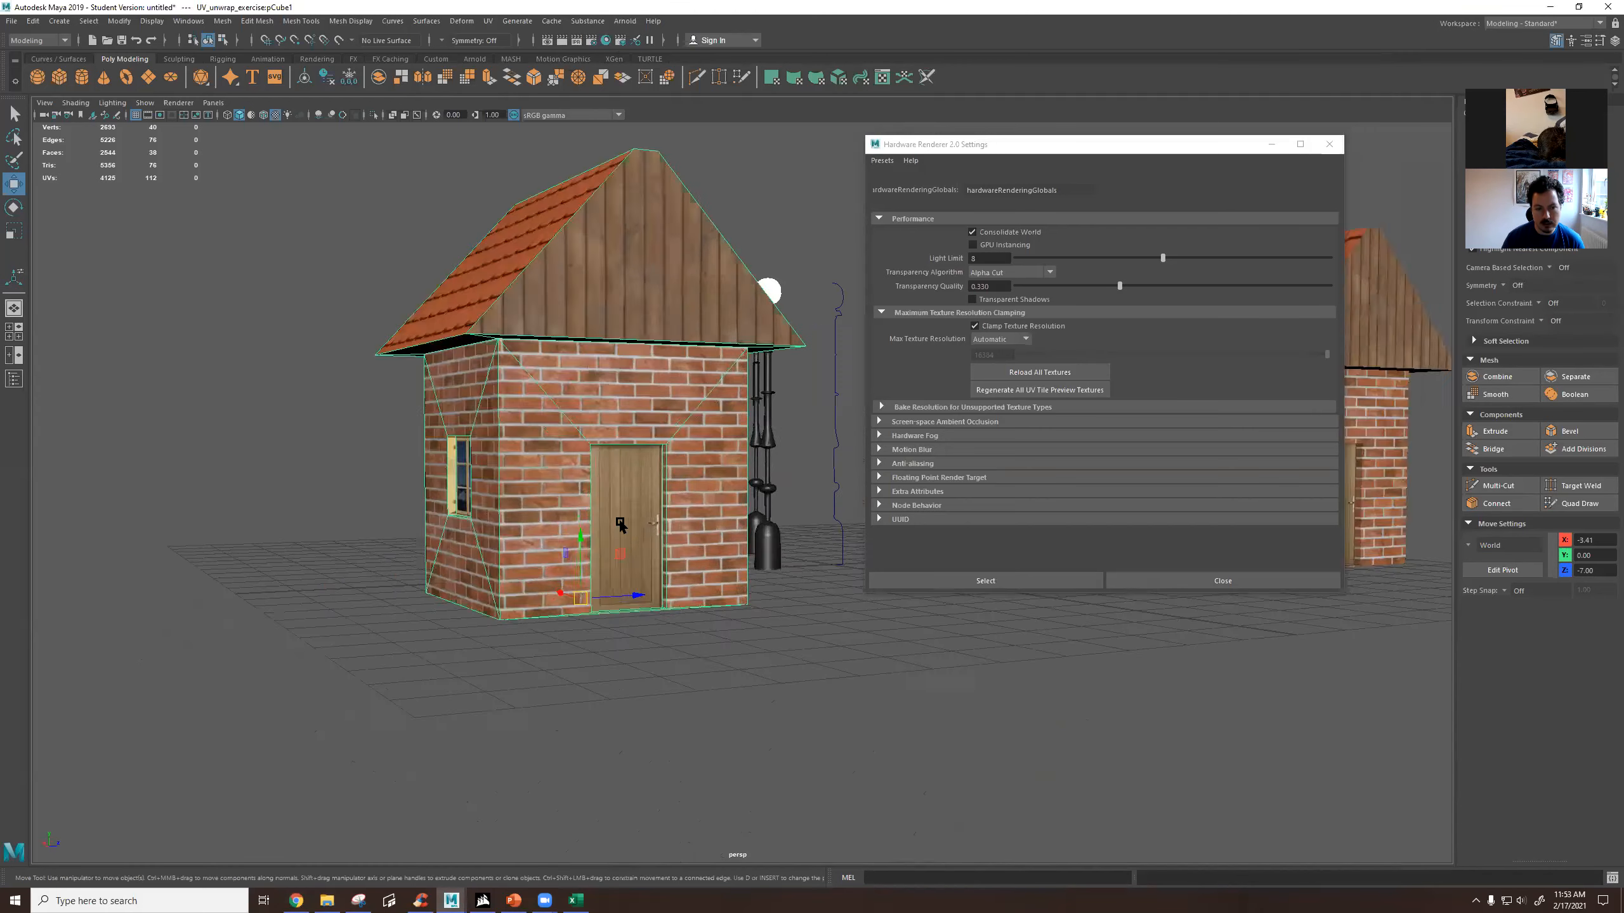
pyautogui.scroll(2, 620, 525)
pyautogui.keyDown('alt'); pyautogui.moveTo(705, 362); pyautogui.dragTo(576, 412); pyautogui.keyUp('alt')
pyautogui.click(529, 383)
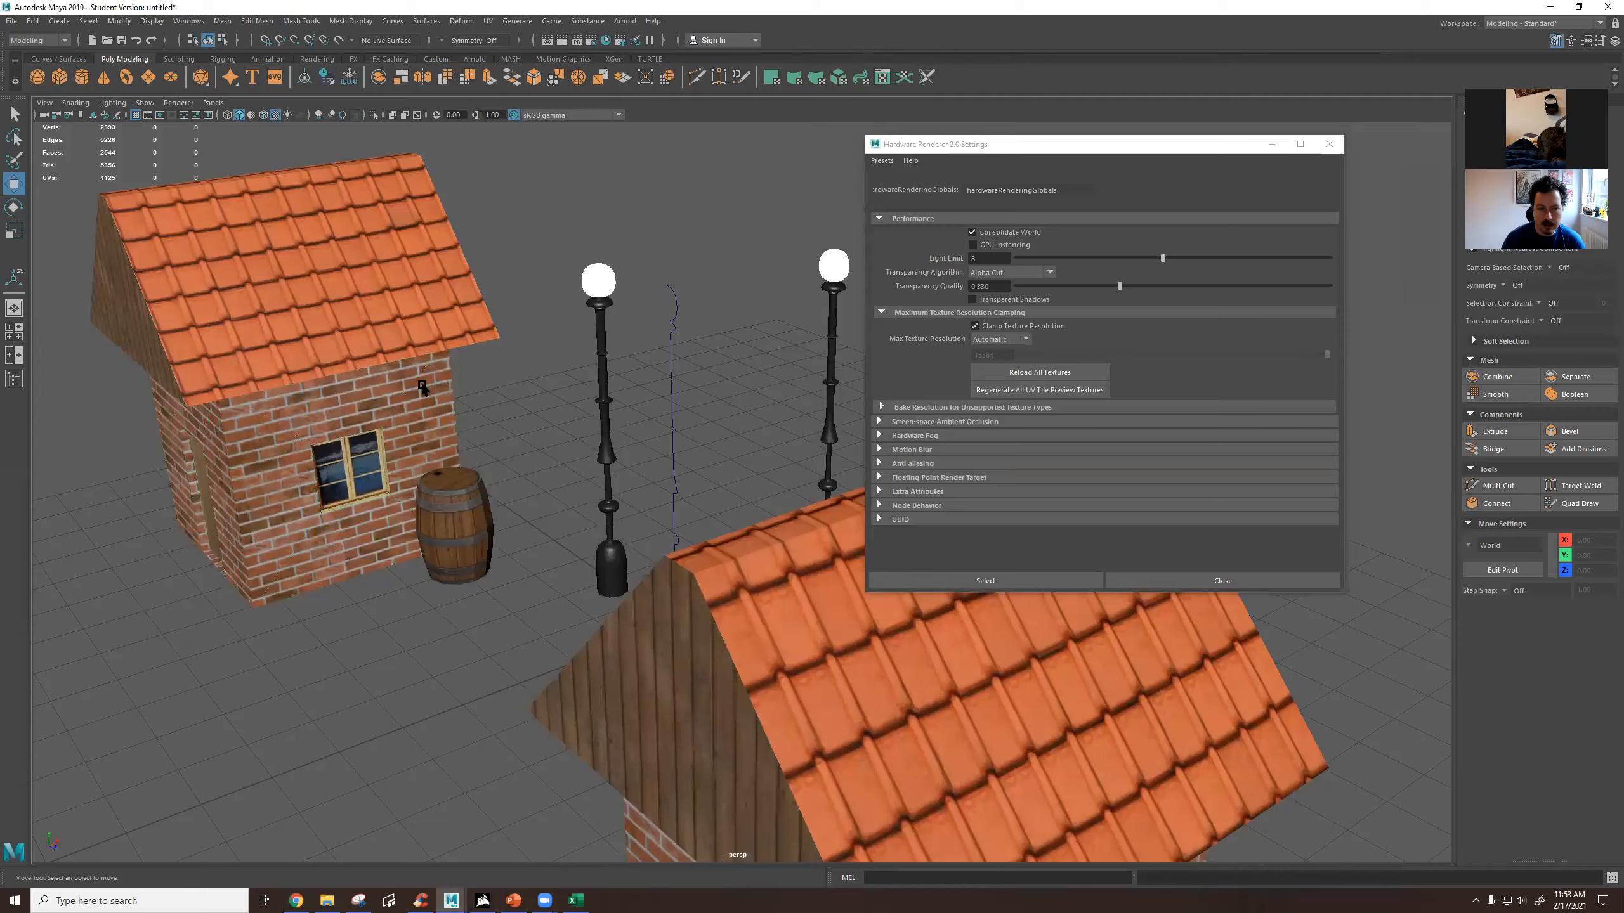
pyautogui.keyDown('alt'); pyautogui.moveTo(441, 388); pyautogui.dragTo(568, 421, button='middle'); pyautogui.keyUp('alt')
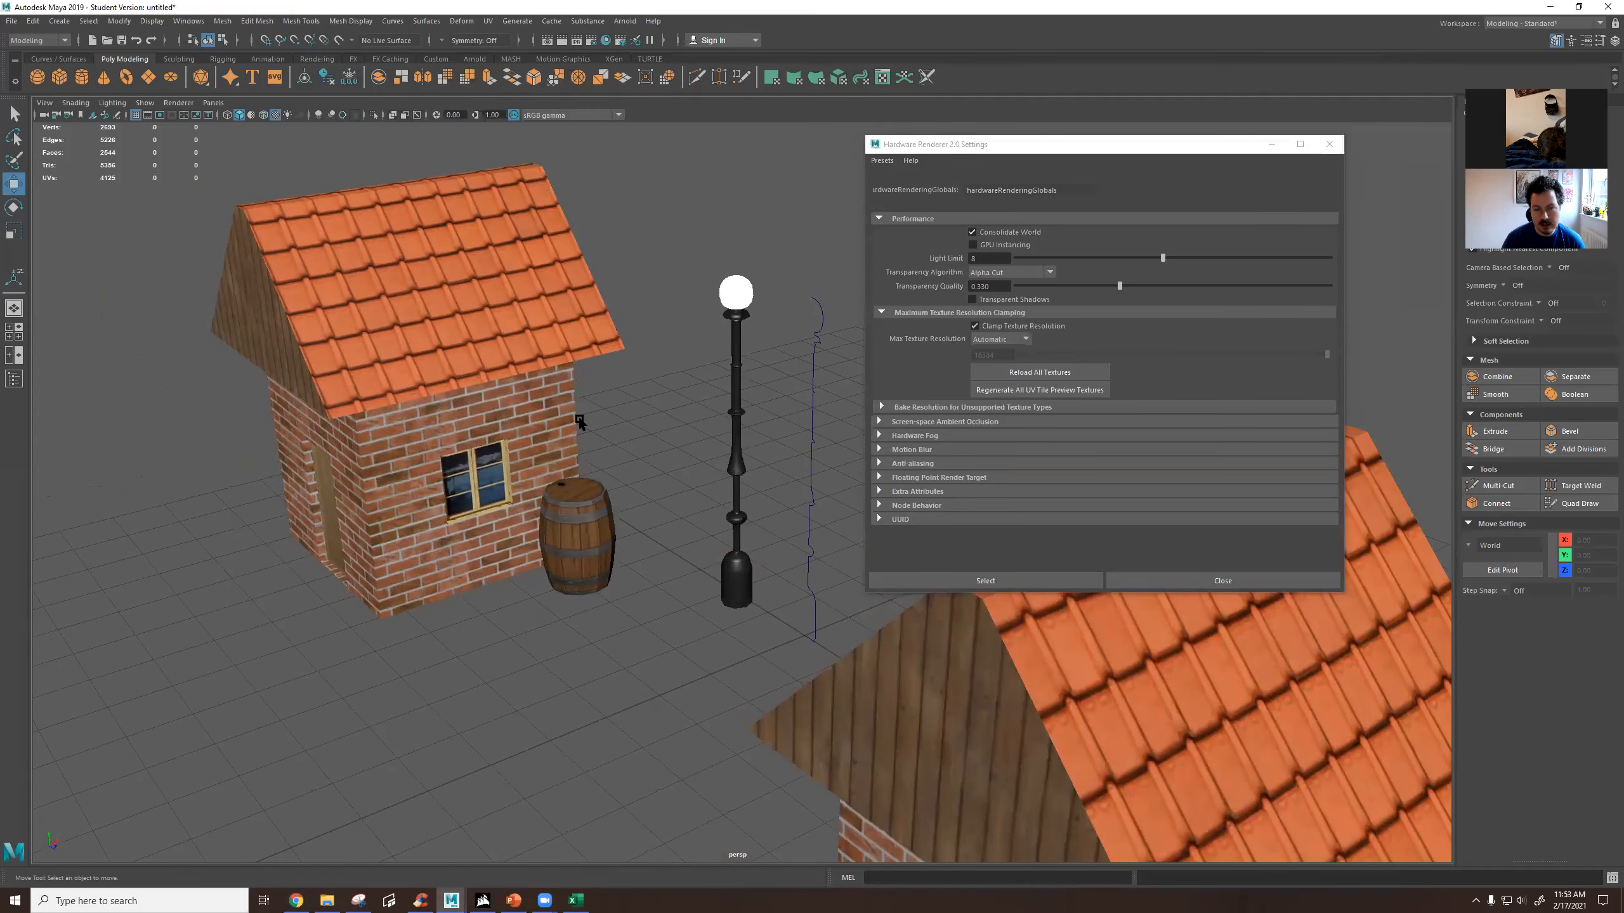
# Switch back to Chrome and change the image search to "wood texture game".
pyautogui.hotkey('alt', 'Tab')
pyautogui.scroll(-2, 1009, 358)
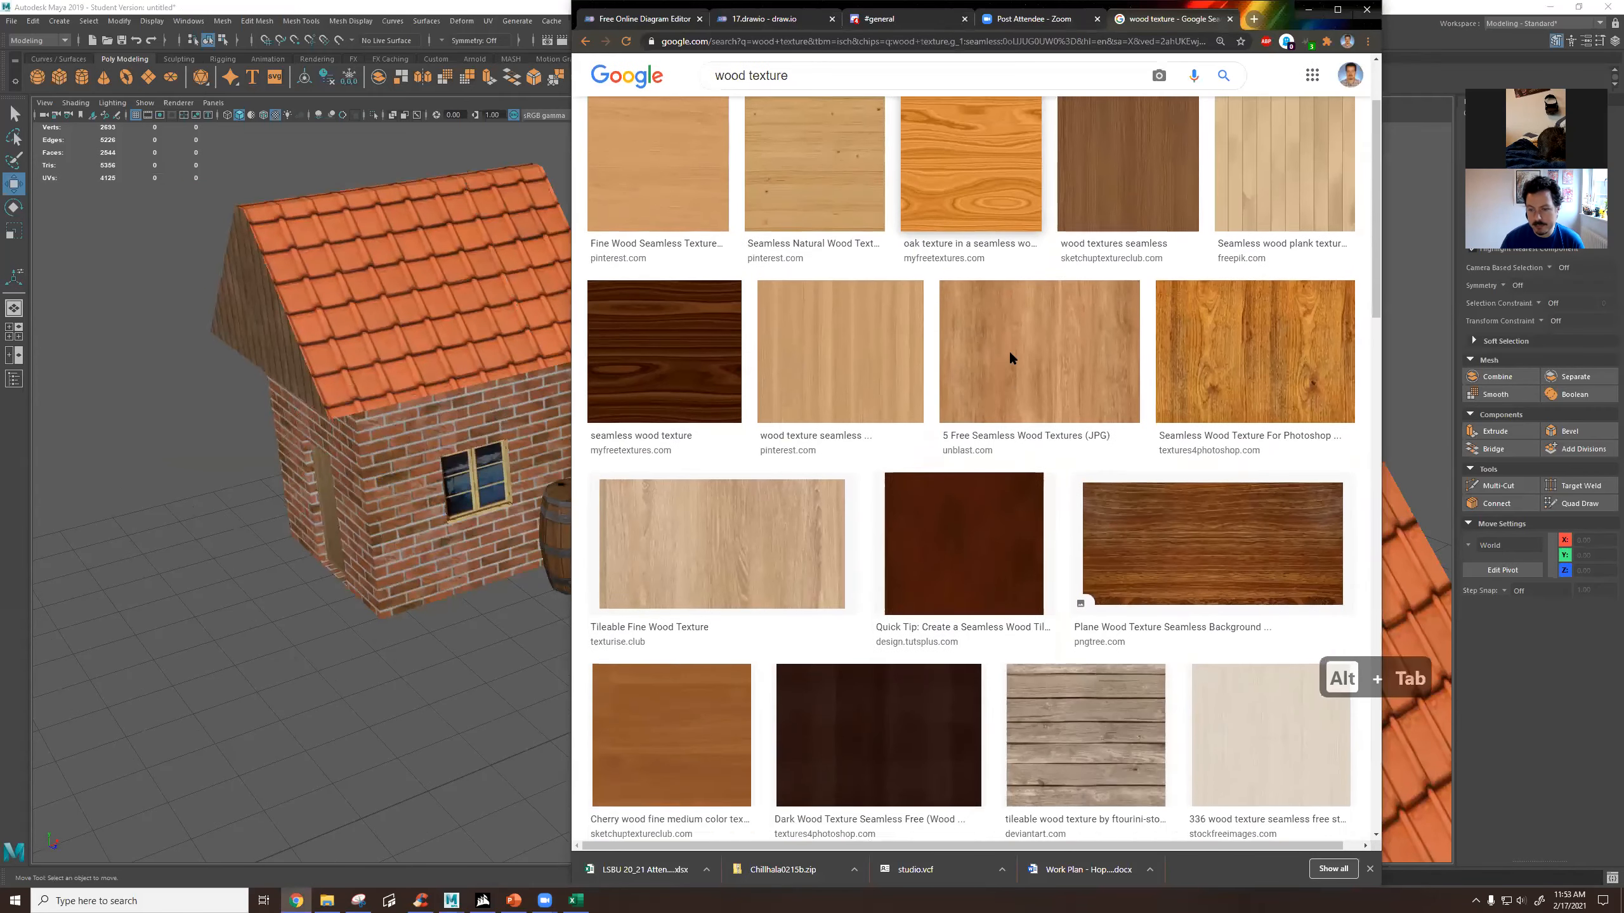
pyautogui.scroll(2, 1010, 359)
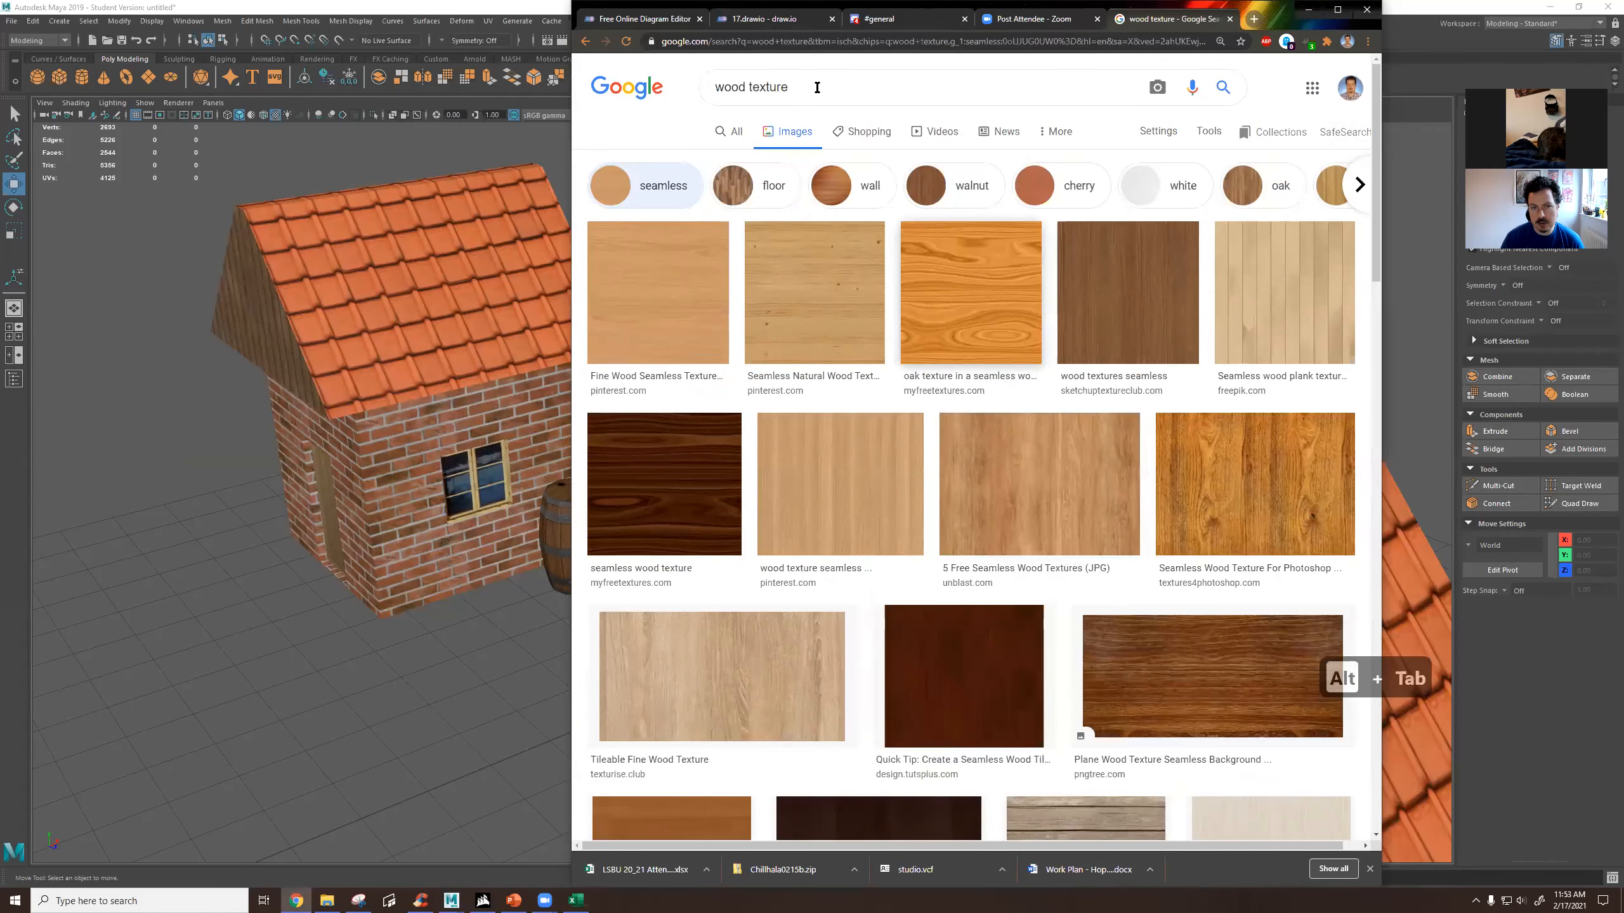
pyautogui.click(817, 88)
pyautogui.write('game text')
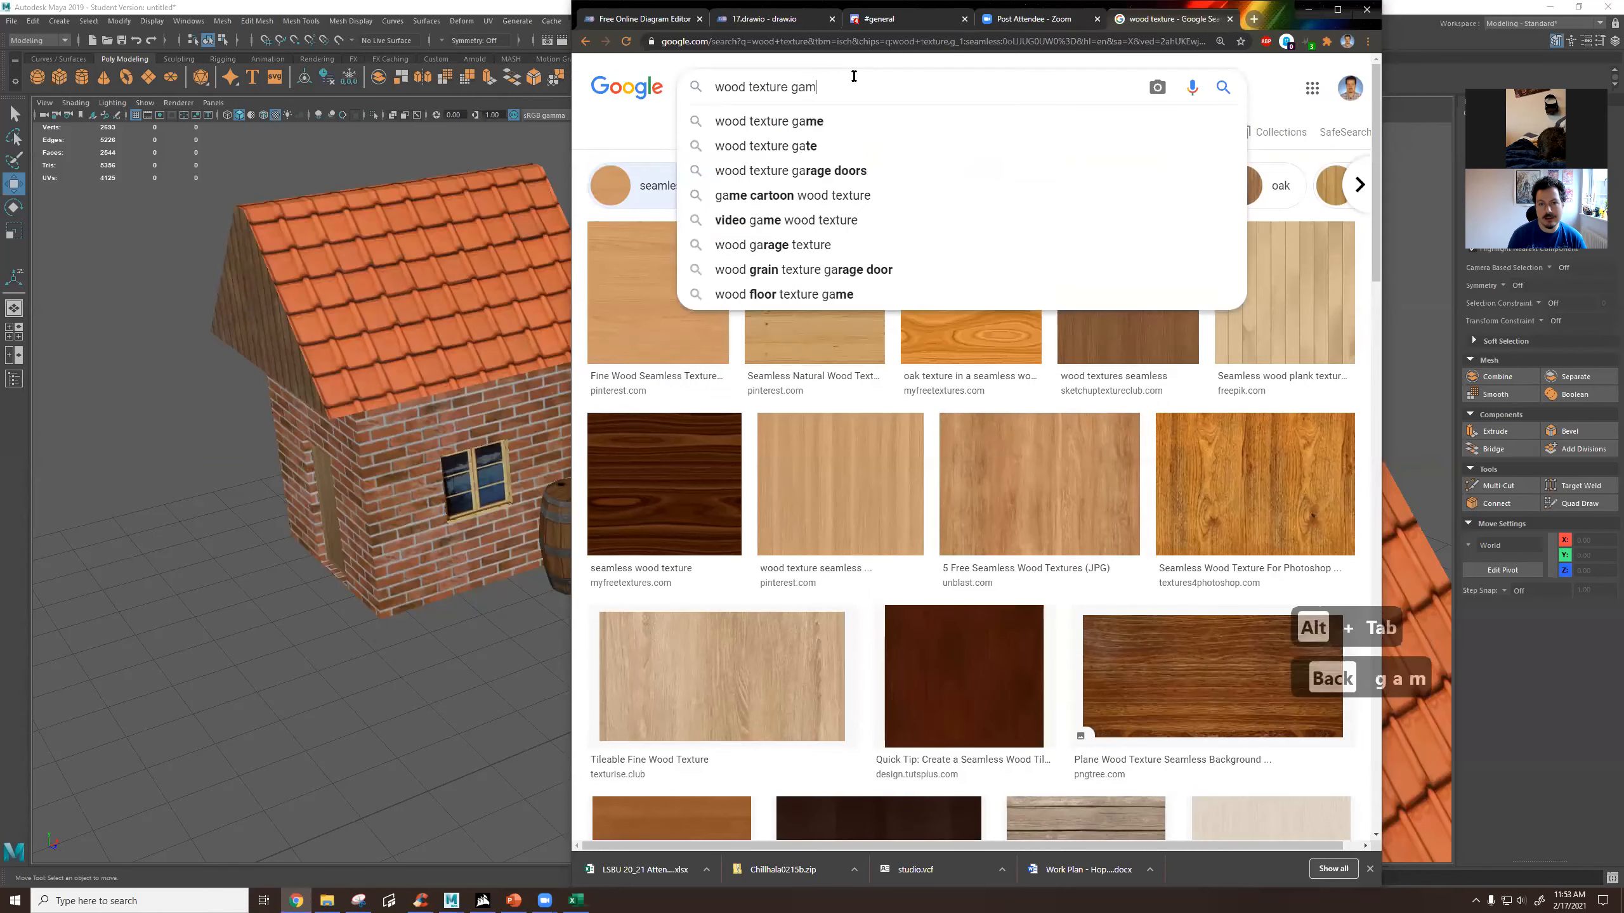
pyautogui.press('BackSpace')
pyautogui.press('BackSpace')
pyautogui.press('BackSpace')
pyautogui.press('BackSpace')
pyautogui.press('BackSpace')
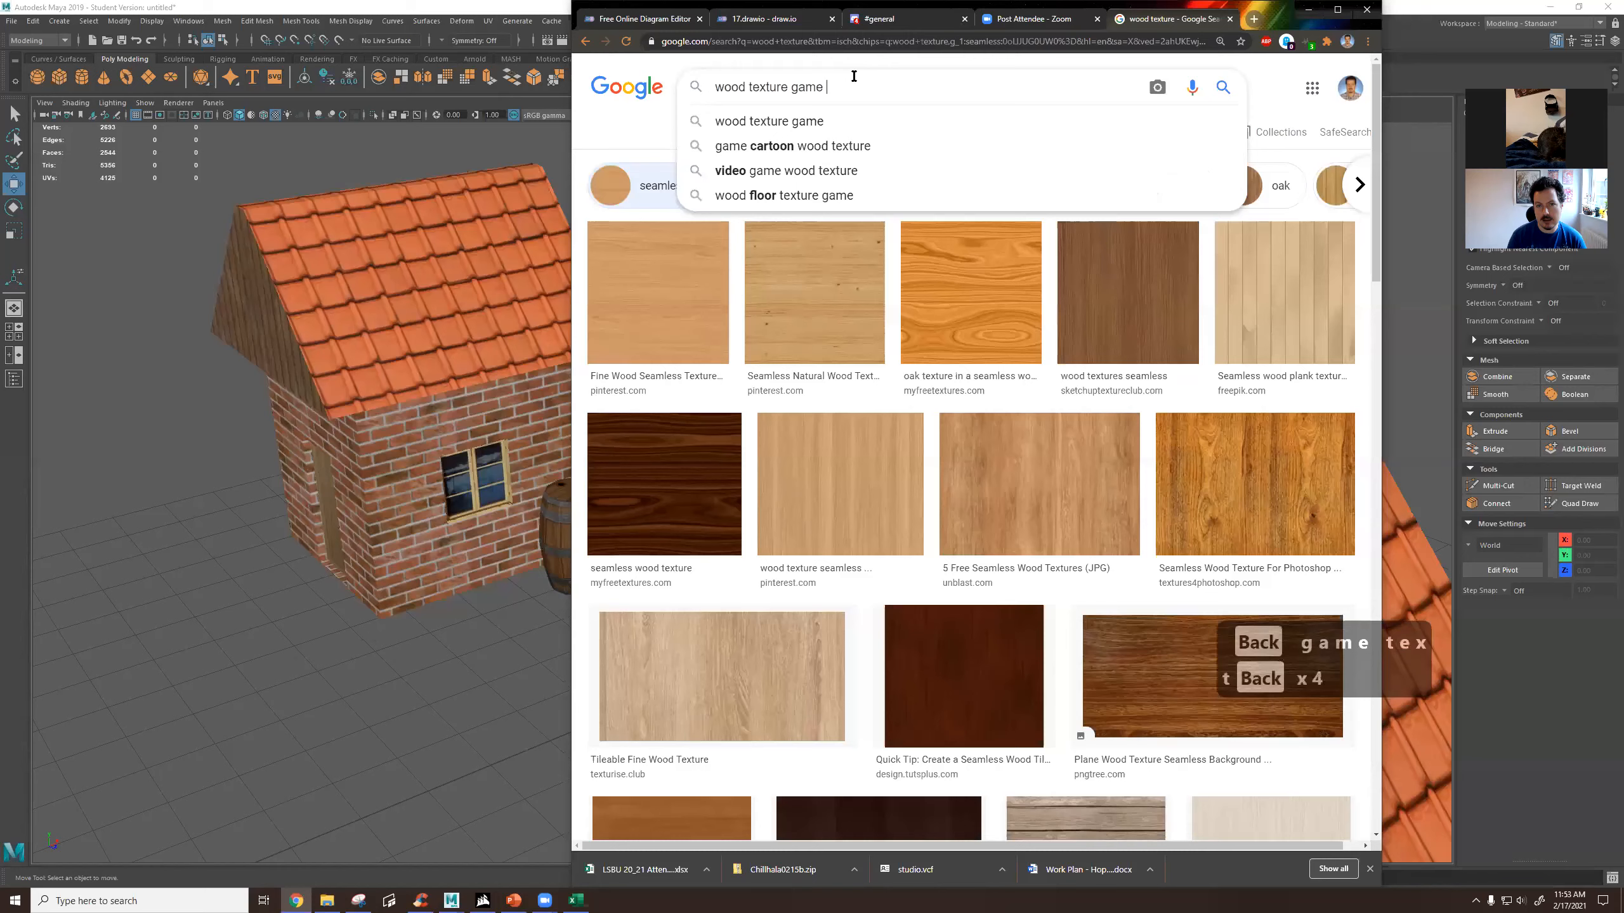
pyautogui.press('Return')
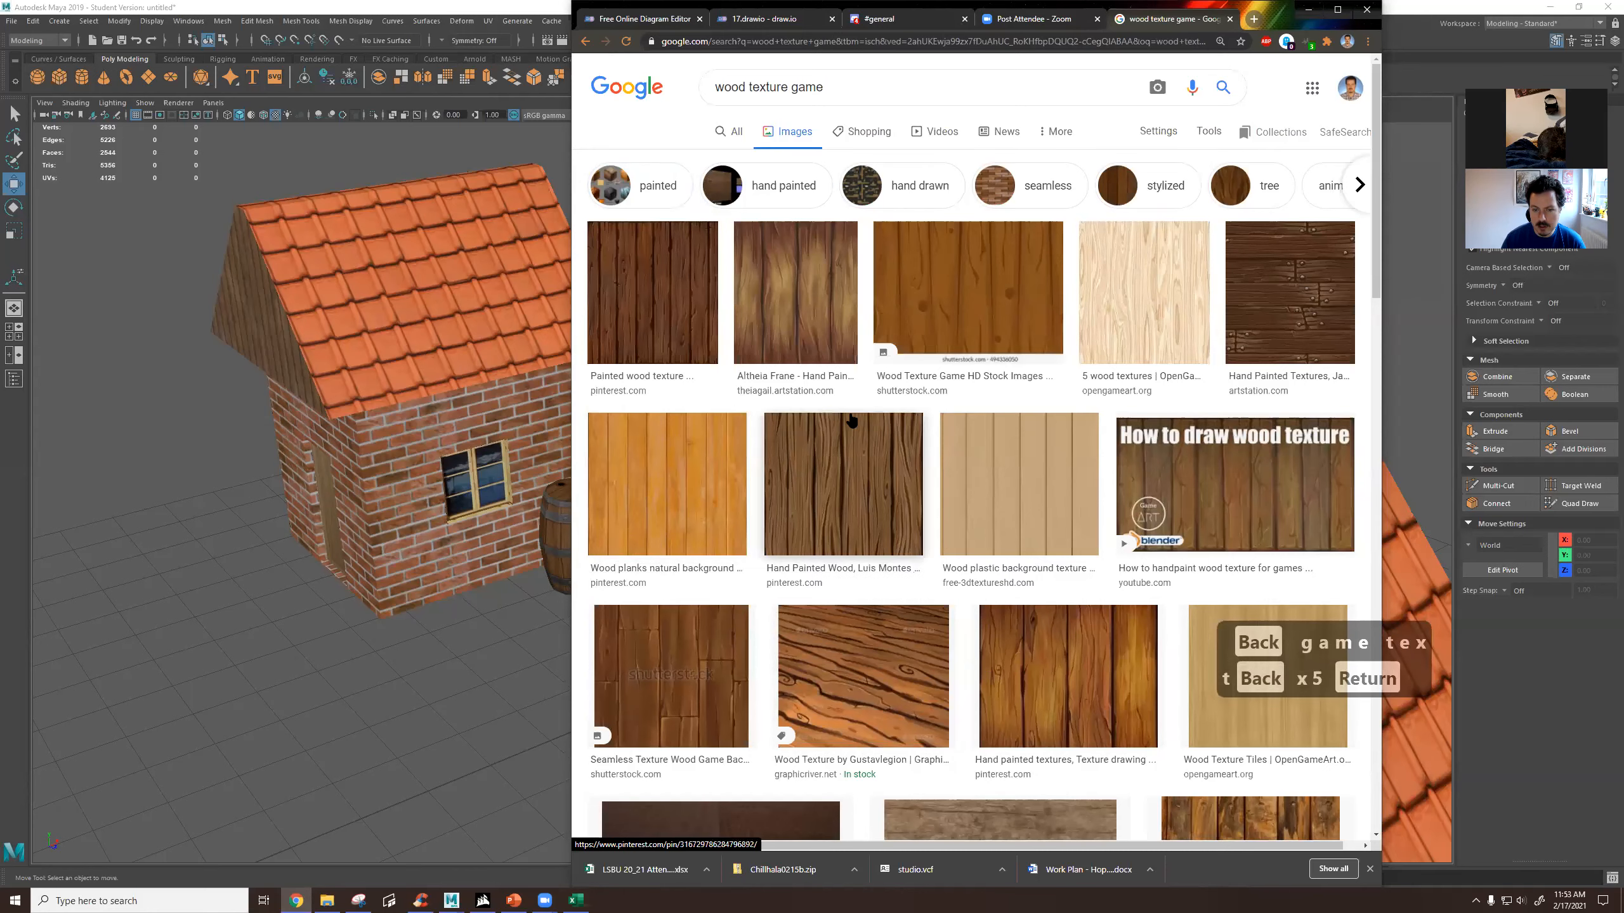
# Preview the dark brown hand-painted wood plank texture and browse its related images.
pyautogui.click(843, 484)
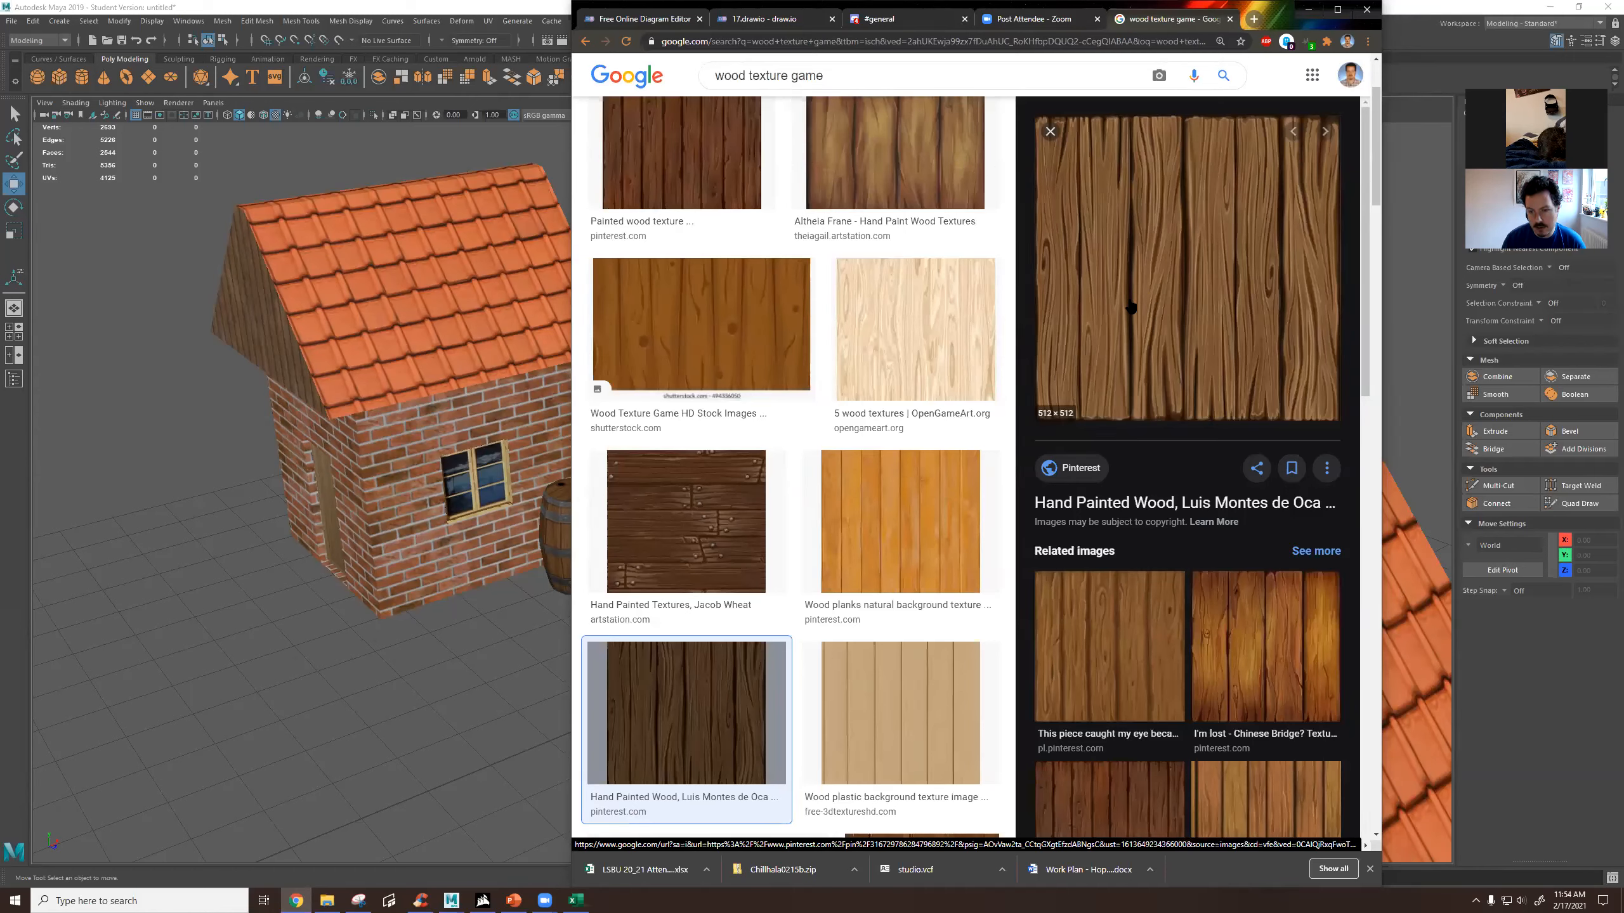
pyautogui.scroll(-5, 1113, 384)
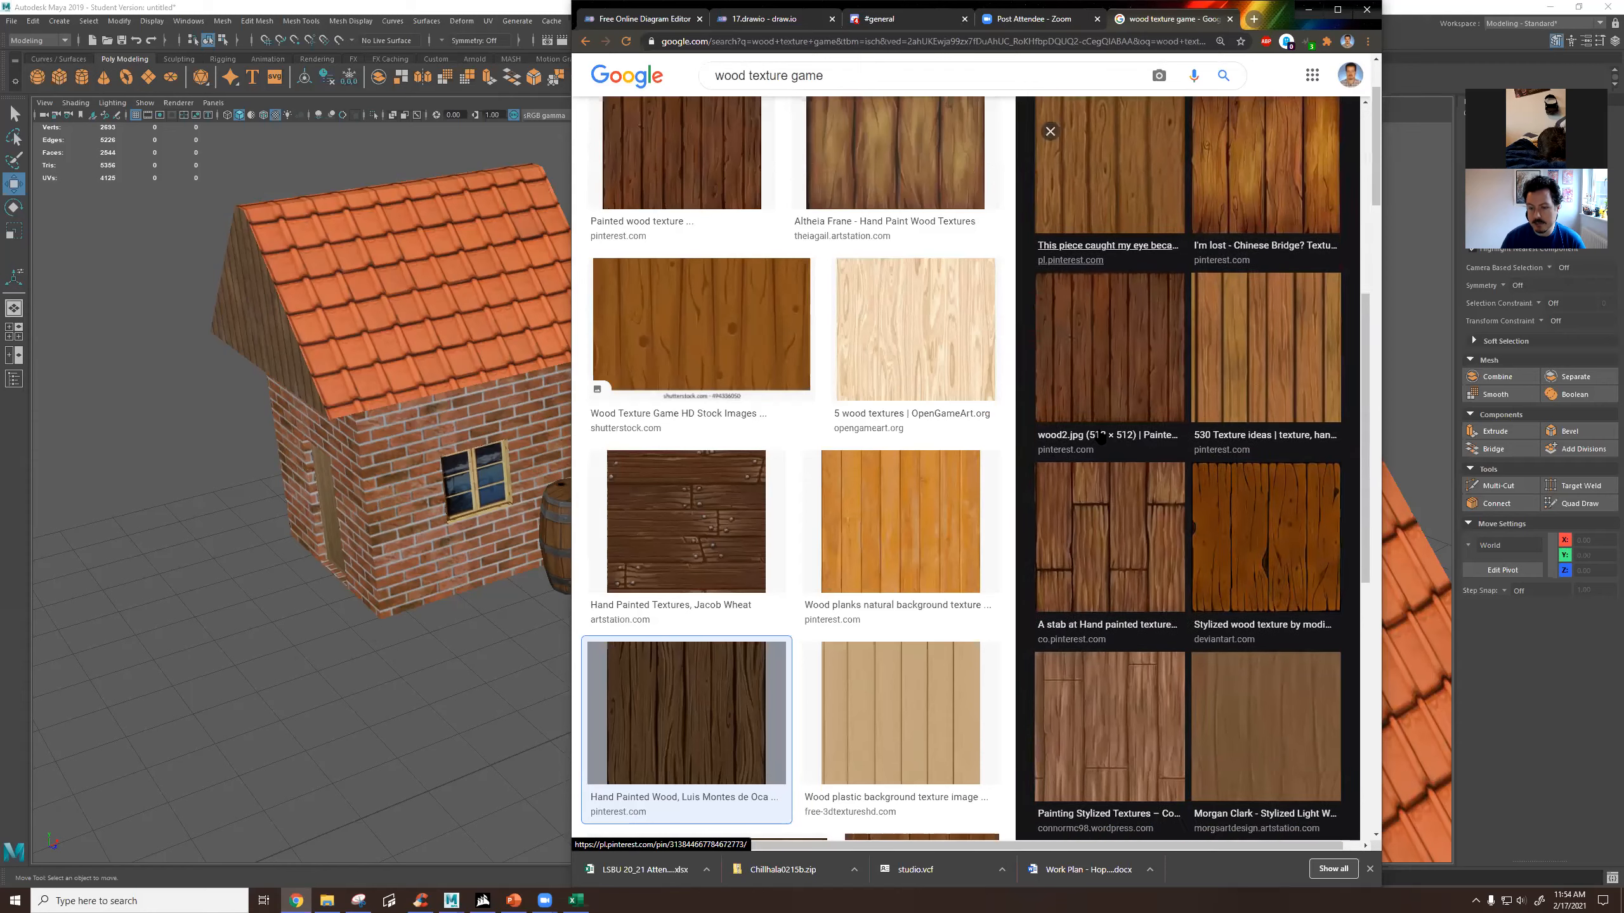
pyautogui.scroll(-2, 1101, 437)
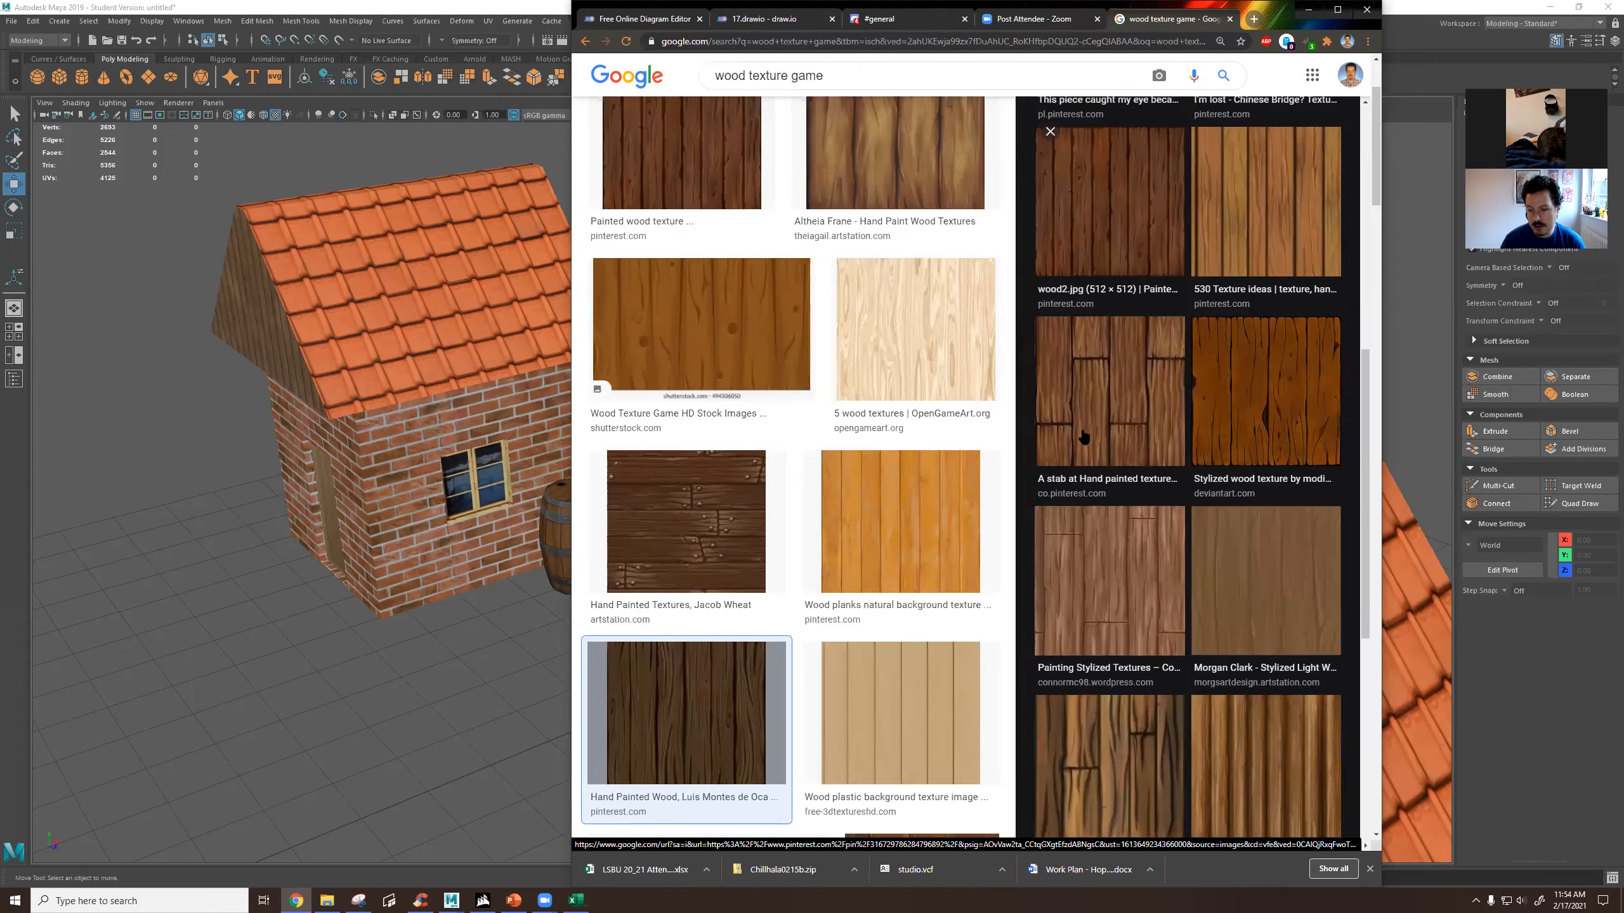
pyautogui.scroll(-4, 1090, 424)
pyautogui.scroll(10, 1082, 435)
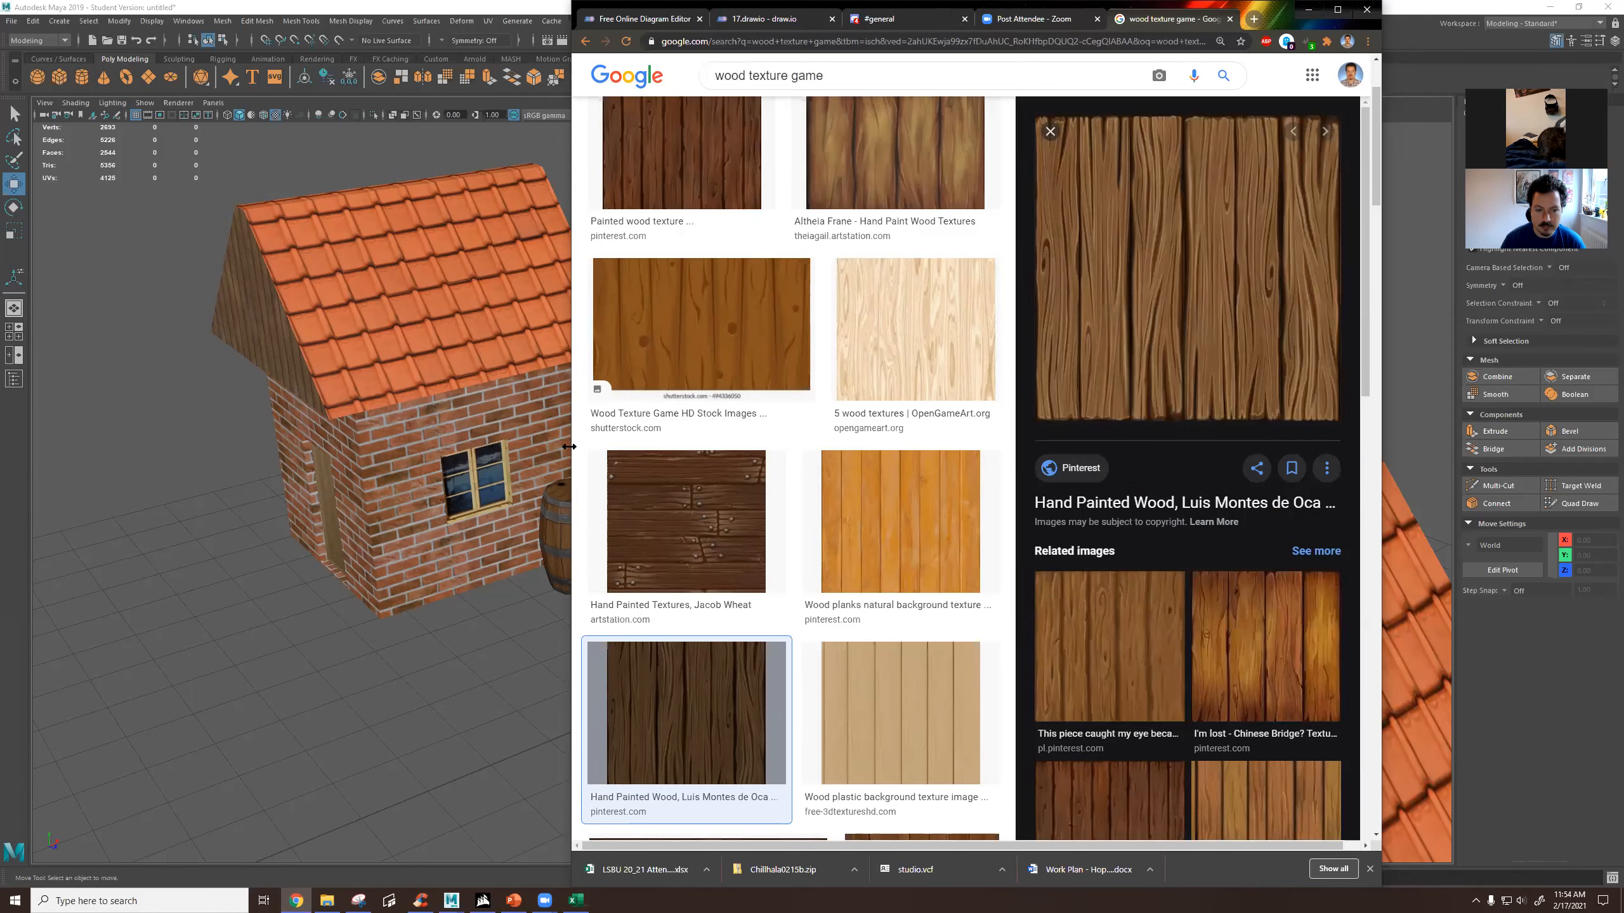
# Widen the browser window, preview another hand-painted wood texture, close the search tab and return to Maya.
pyautogui.moveTo(569, 446); pyautogui.dragTo(423, 444)
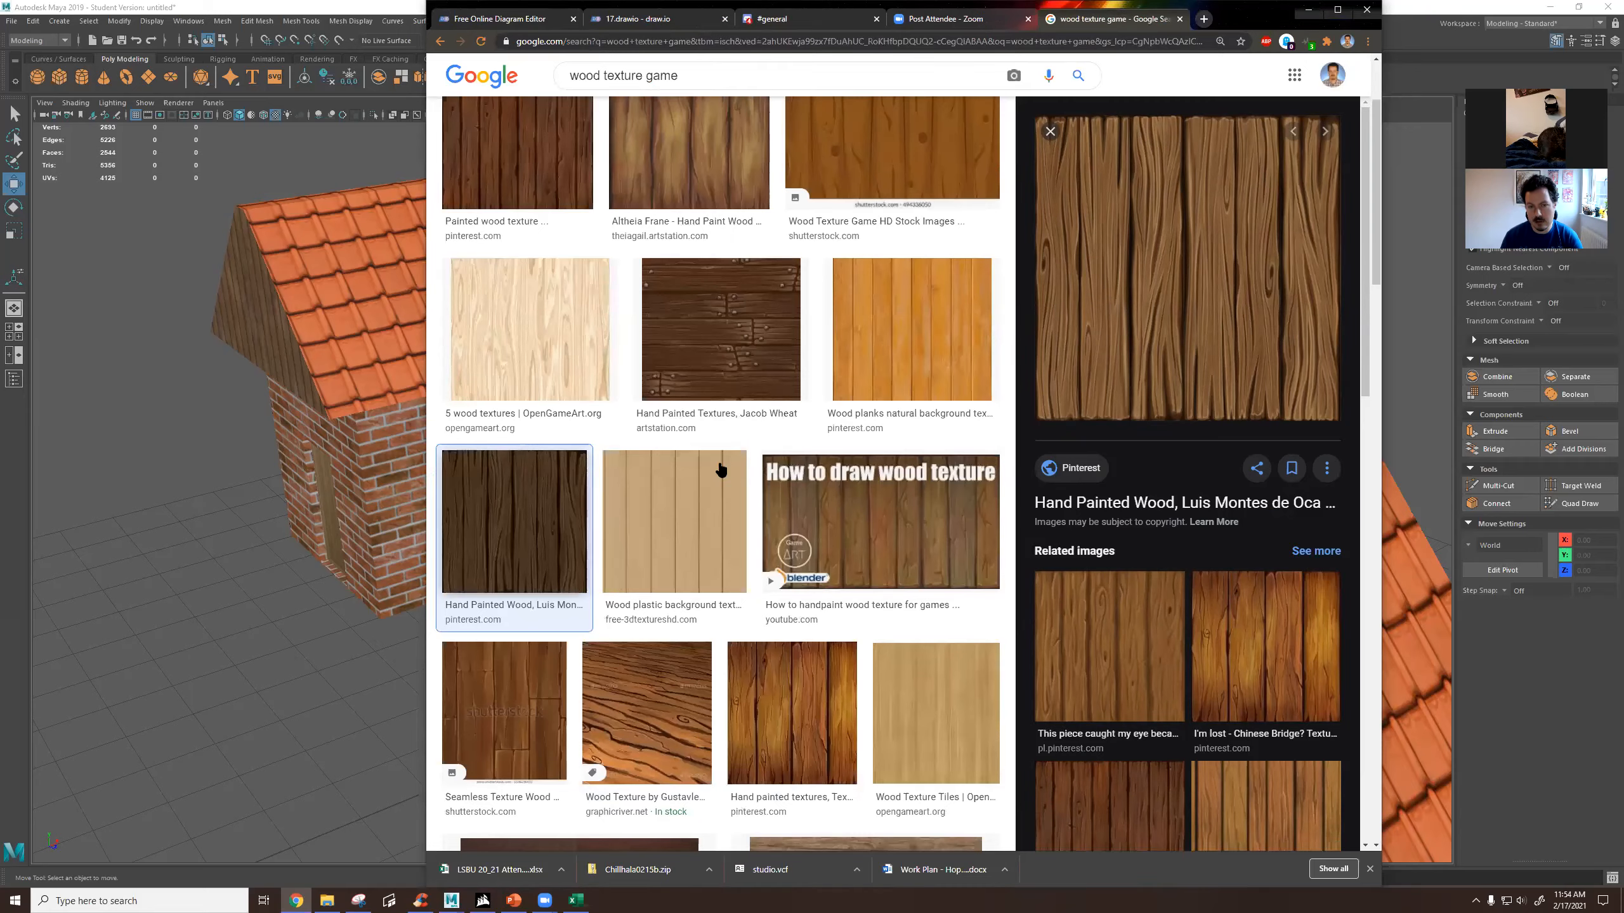
pyautogui.scroll(3, 805, 448)
pyautogui.click(654, 282)
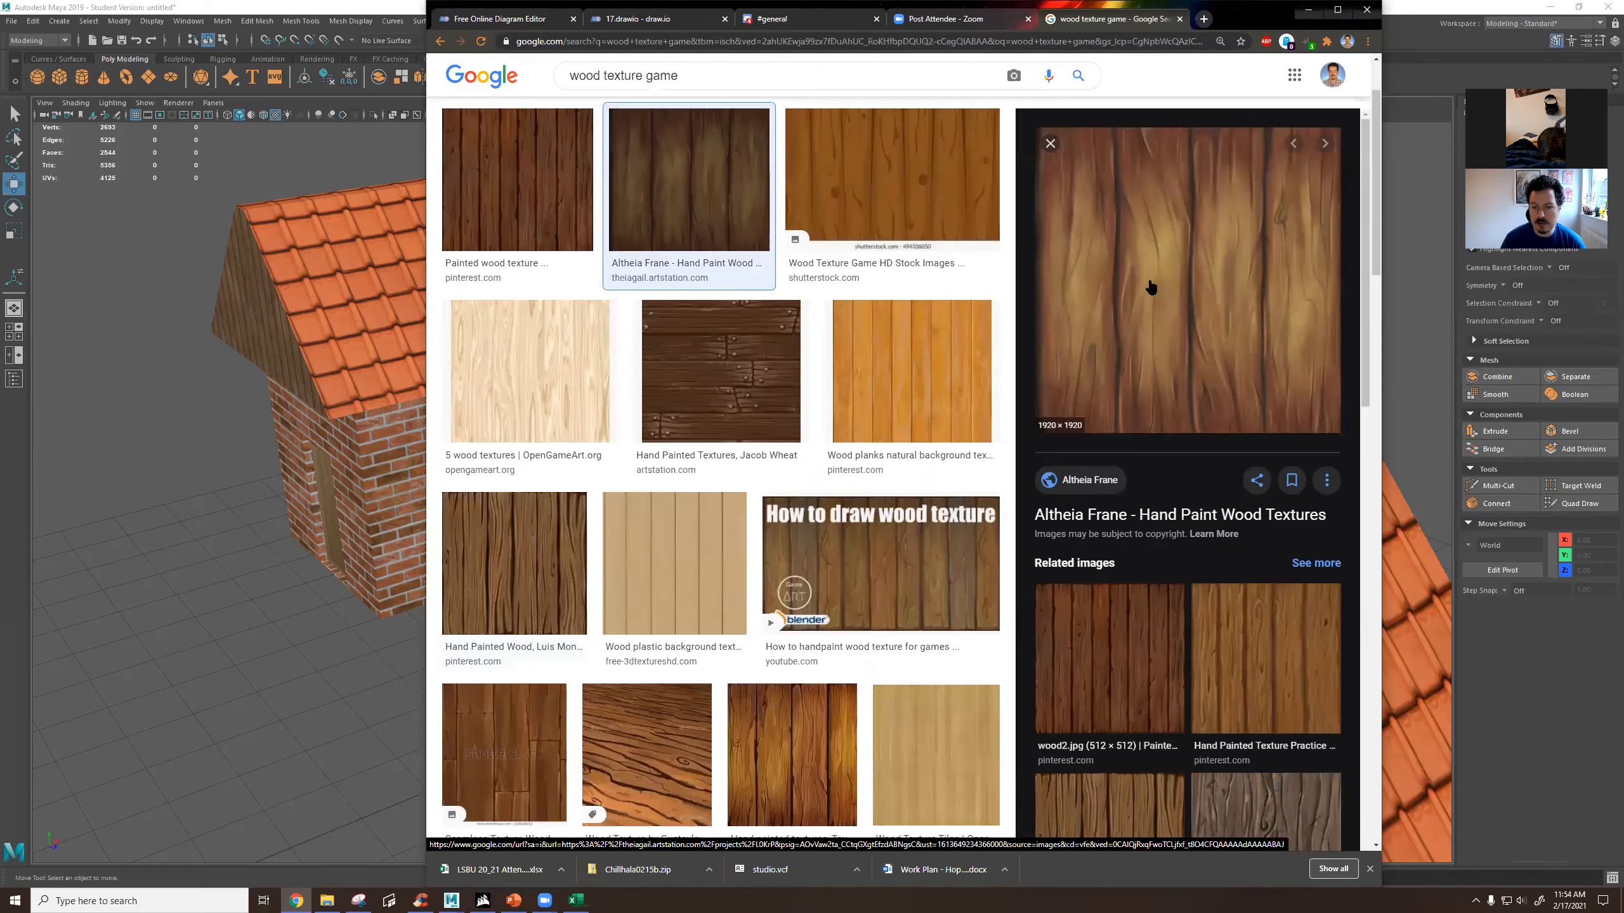
pyautogui.click(1176, 20)
pyautogui.click(1310, 10)
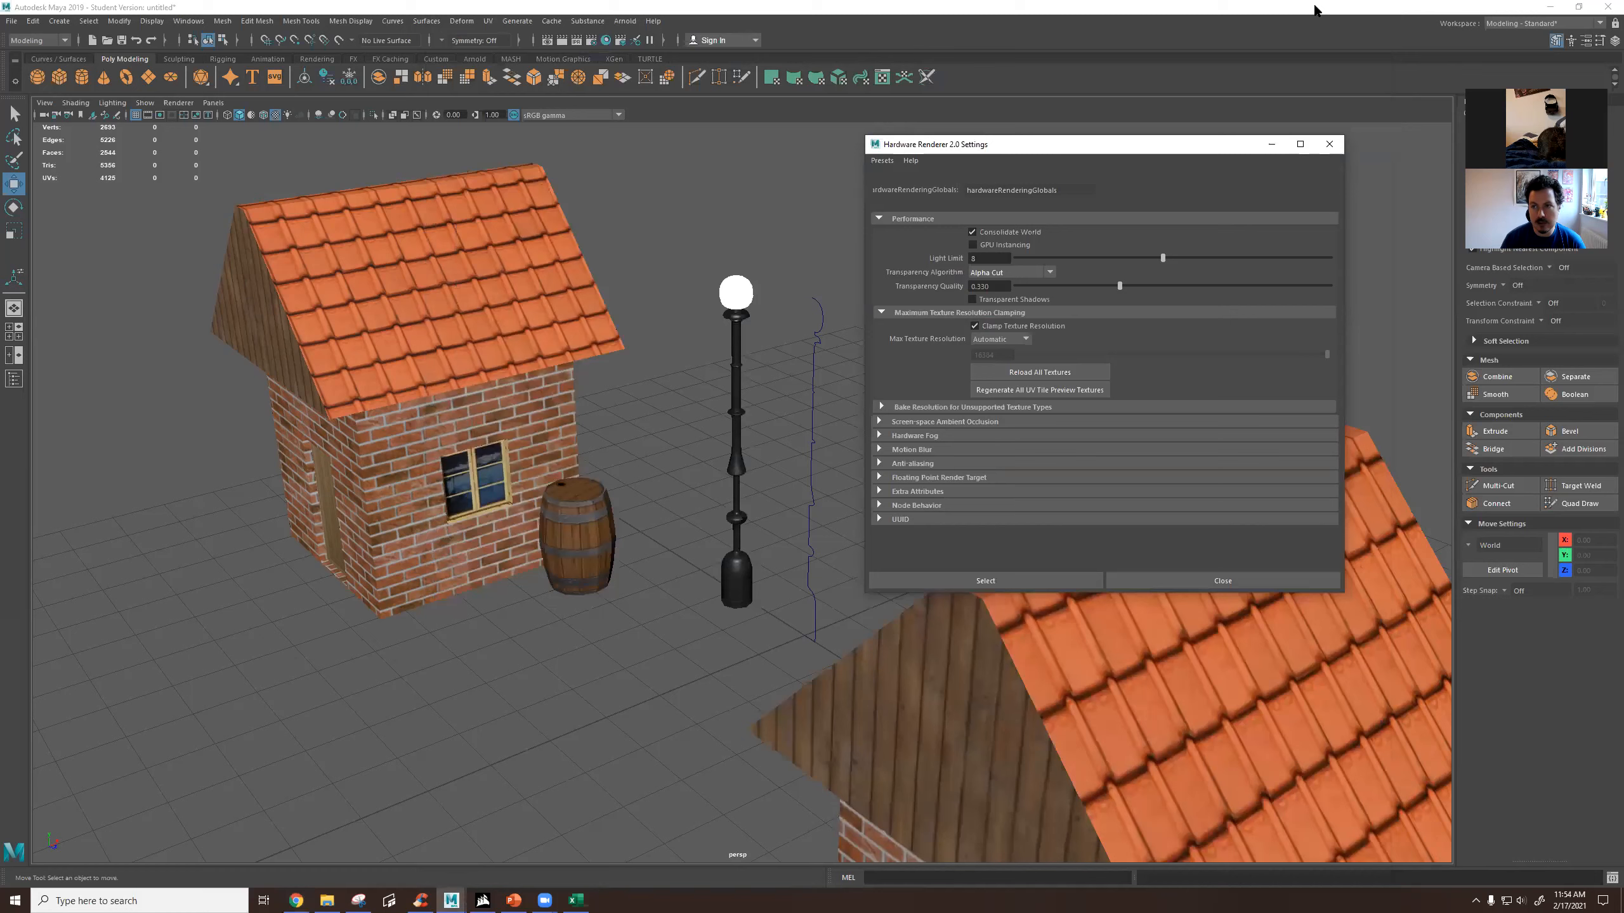